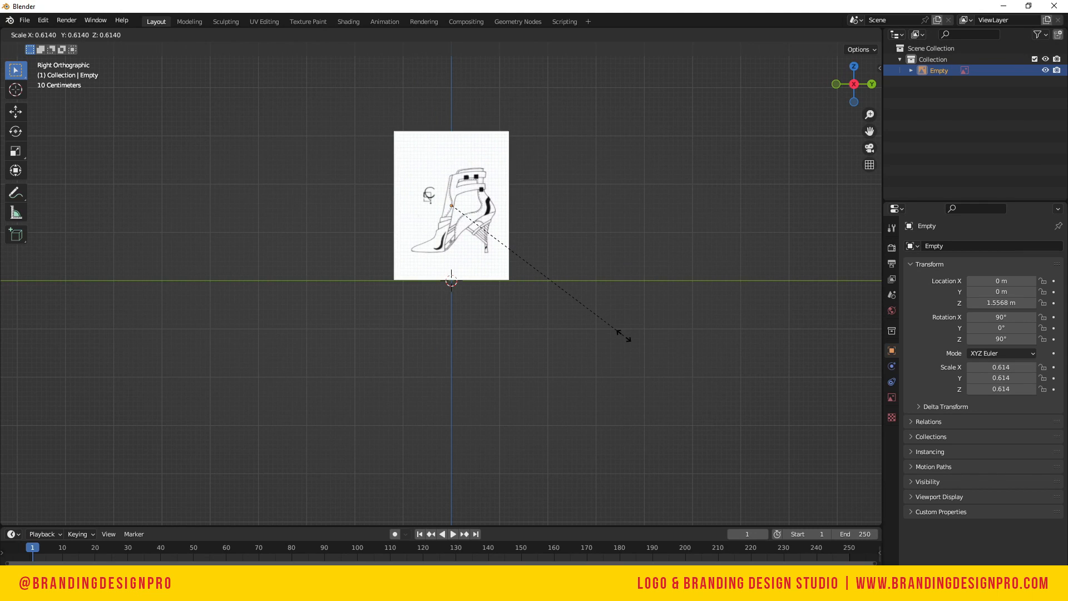
Scale the boot reference image to 0.2 and lower it to about 0.319 m on Z
text(.)
text(2)
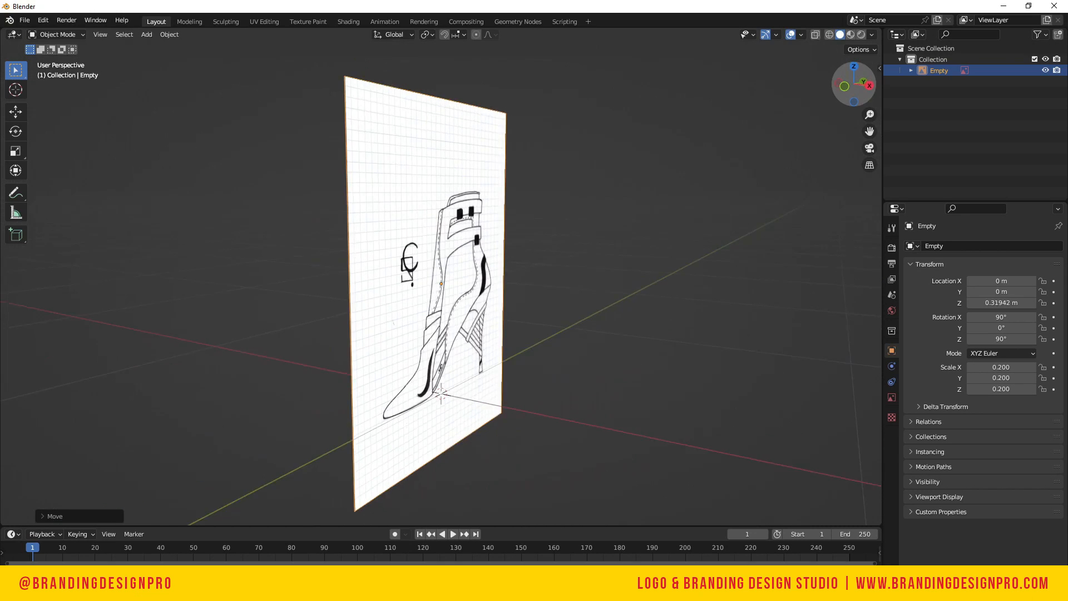
drag(867, 85, 807, 86)
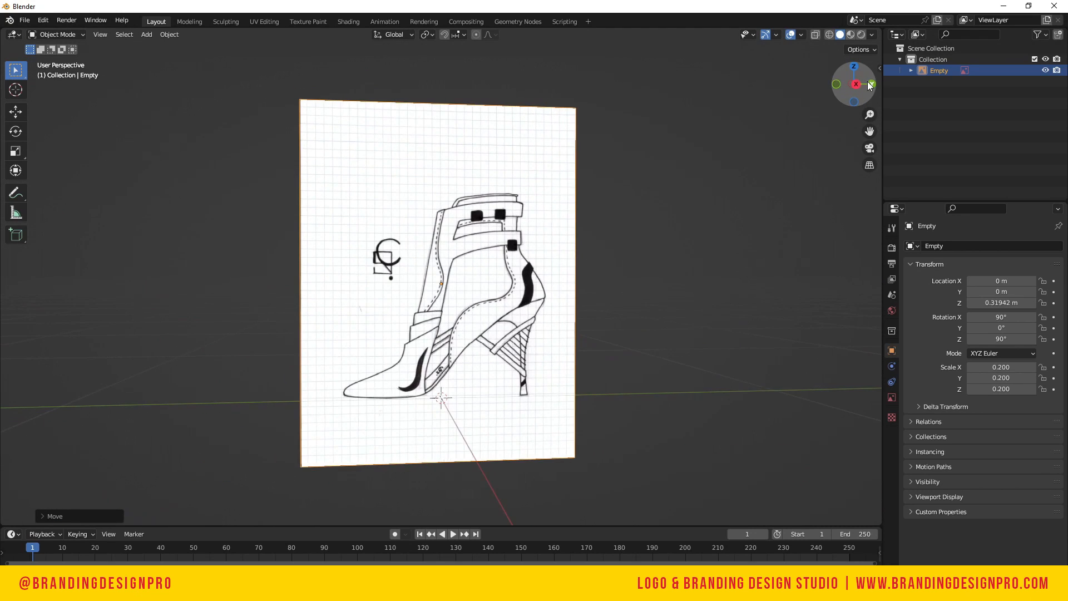
Add a mesh cube and scale it down to less than the width of the reference image
click(686, 265)
key(shift+a)
mouse_move(622, 157)
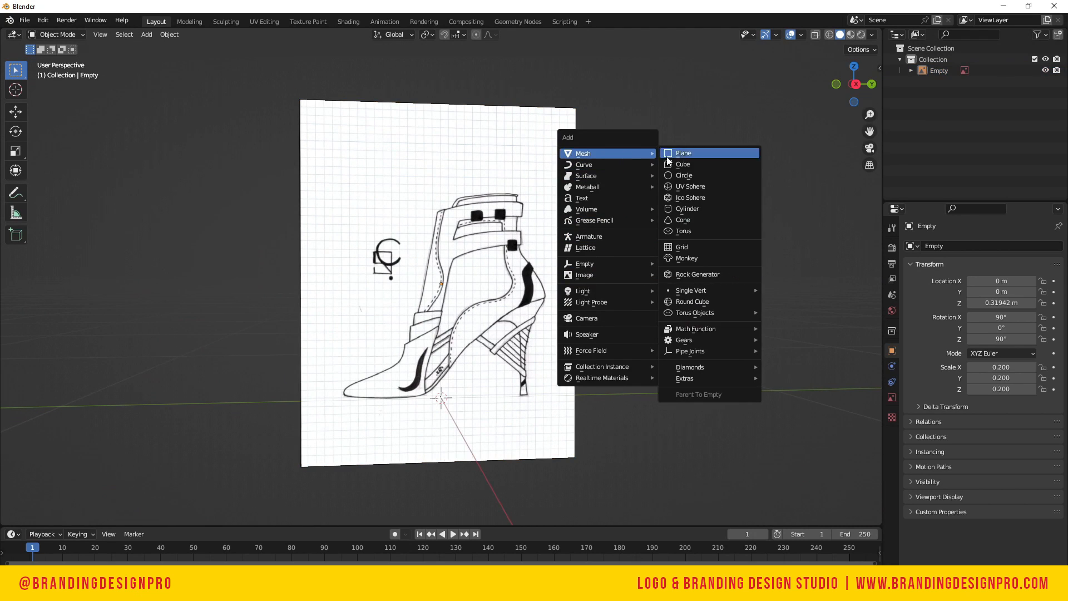
click(684, 164)
scroll(662, 195, down, 5)
drag(854, 84, 869, 84)
key(s)
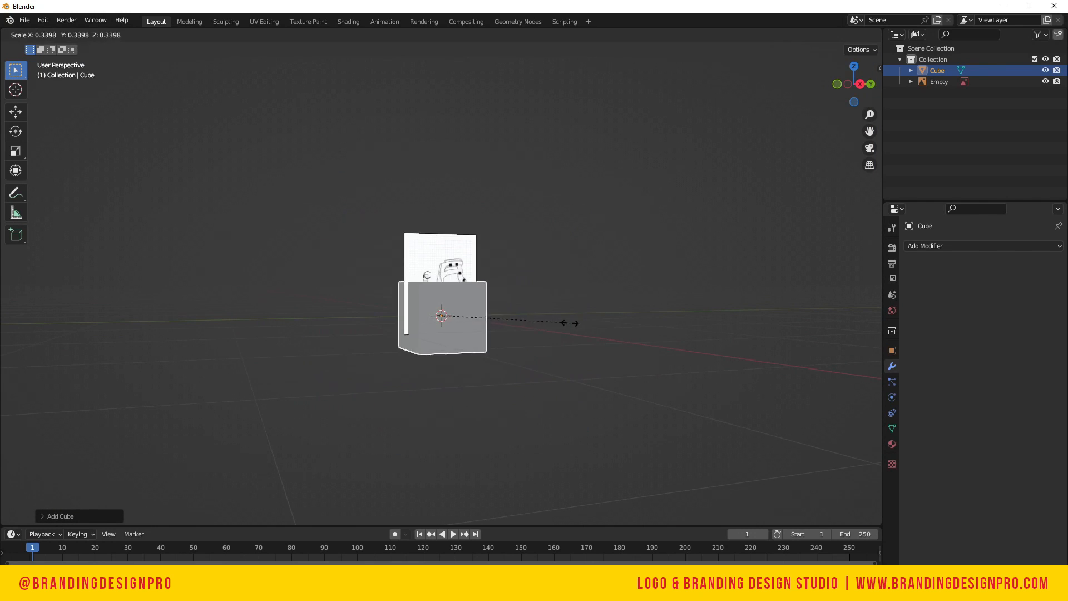
click(493, 315)
Shrink the cube slightly in the right side view and raise it about 0.075 m along Z onto the ground line
key(KP_3)
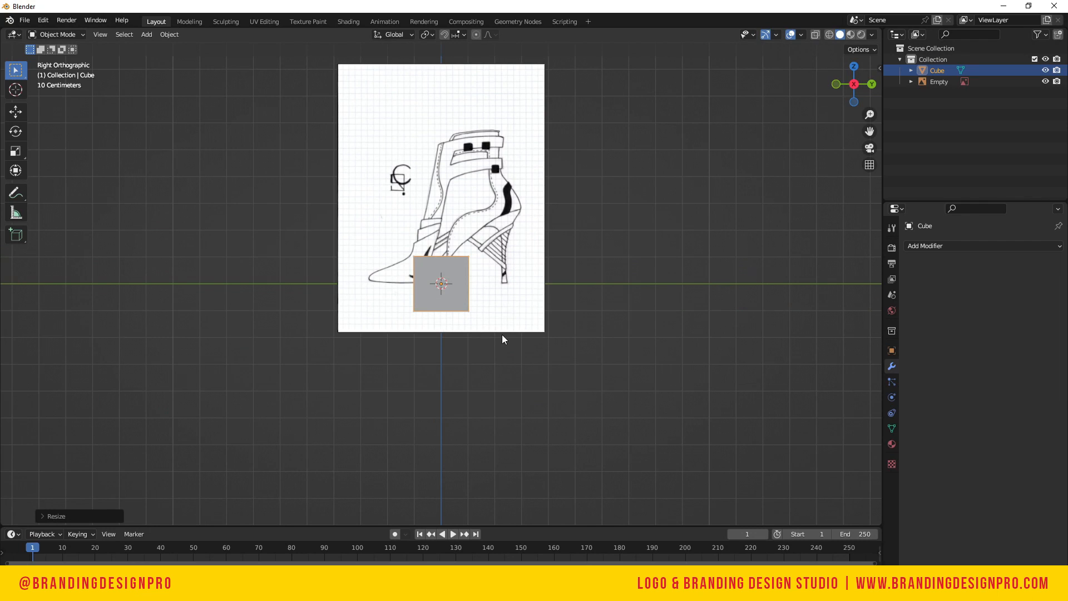
key(s)
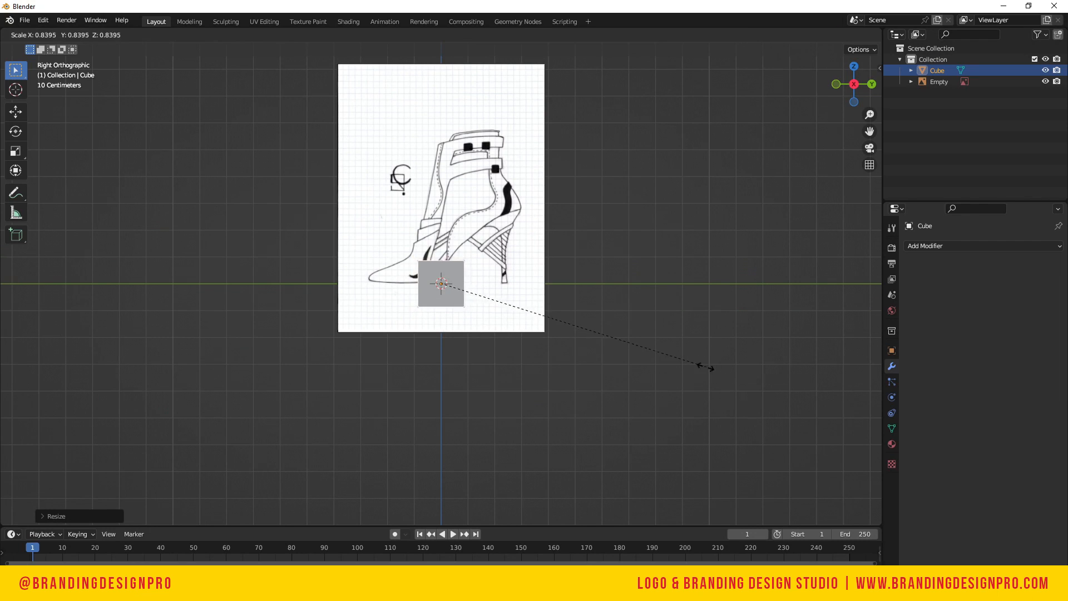
click(687, 358)
key(g)
key(z)
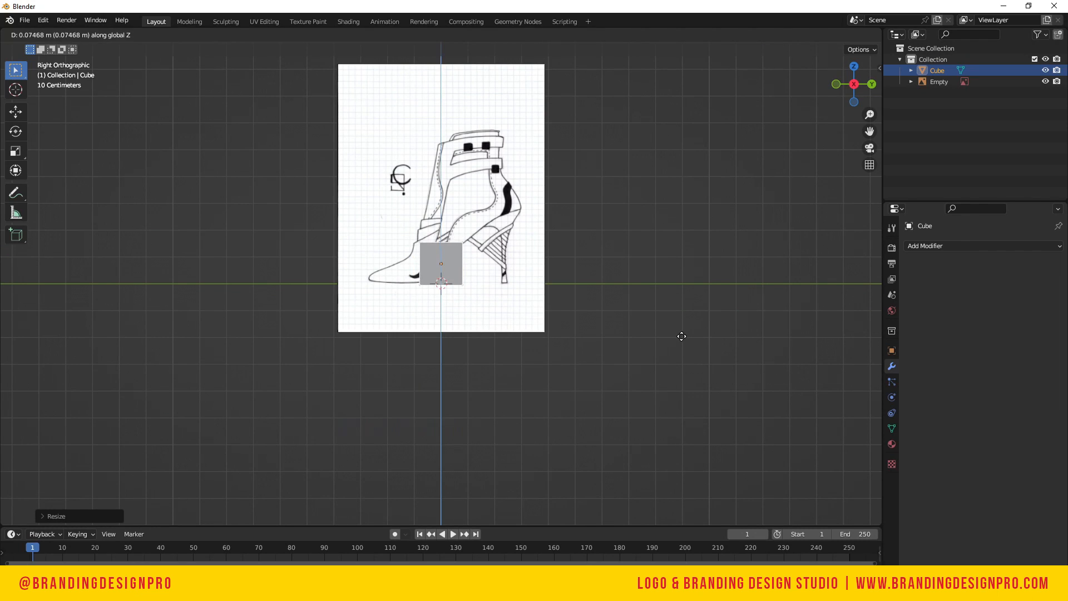
click(680, 334)
Delete the cube's vertices on its negative X side in Edit Mode, keeping a single side face
drag(852, 86, 912, 89)
click(452, 274)
key(Tab)
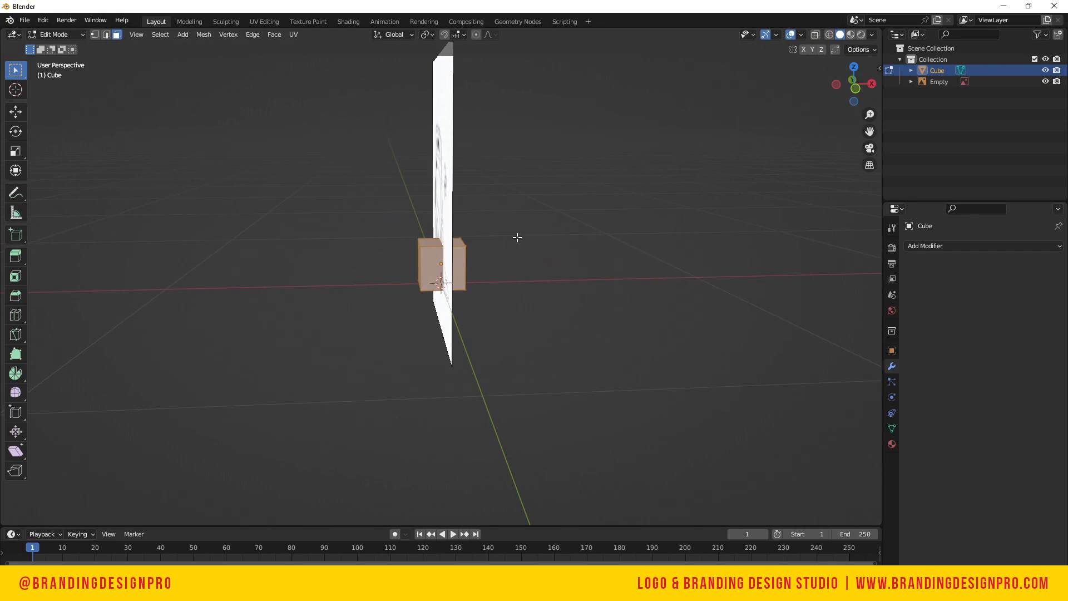
drag(394, 222, 433, 337)
mouse_move(854, 83)
mouse_down()
mouse_move(835, 83)
mouse_move(857, 84)
mouse_up()
key(x)
click(442, 288)
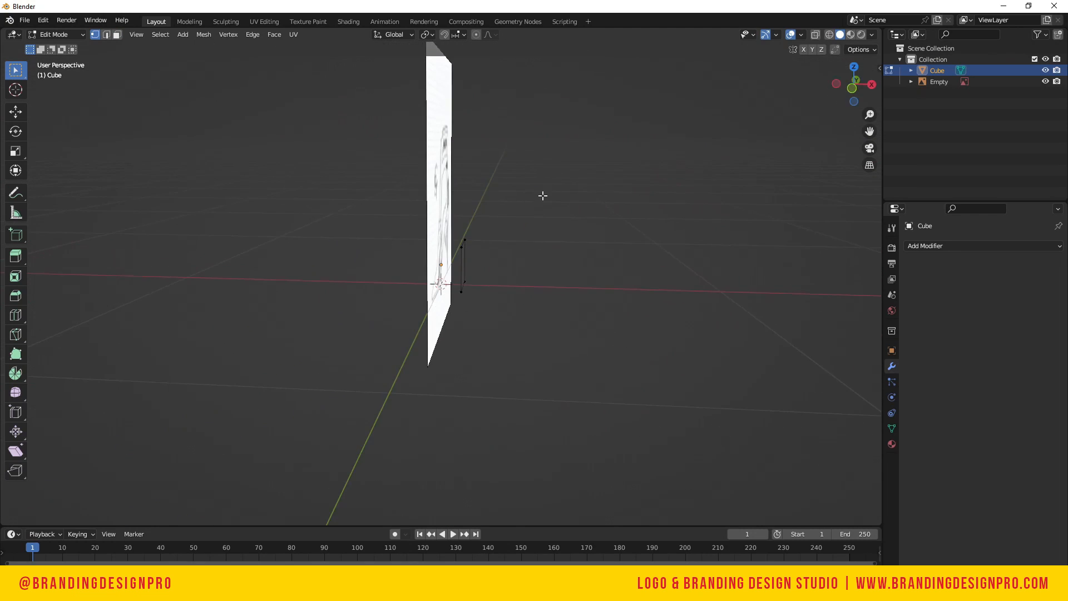
Add a Mirror modifier on the X axis to the remaining face
click(943, 245)
click(859, 369)
drag(854, 84, 865, 84)
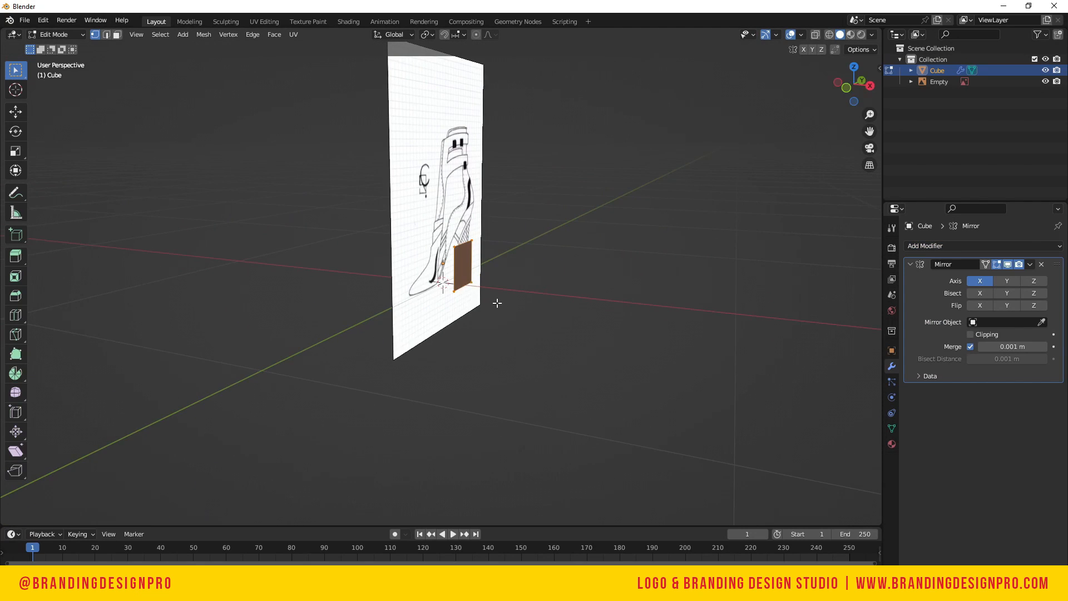
Scale the face down to about half its size in the right side view and move it over the boot's midfoot
key(KP_3)
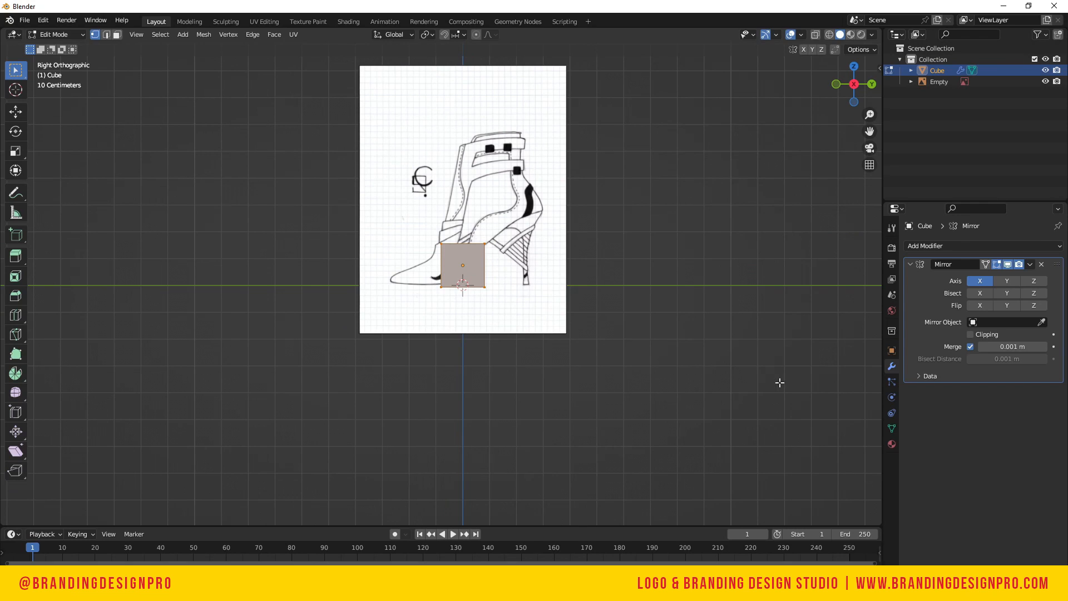
key(s)
click(633, 306)
key(g)
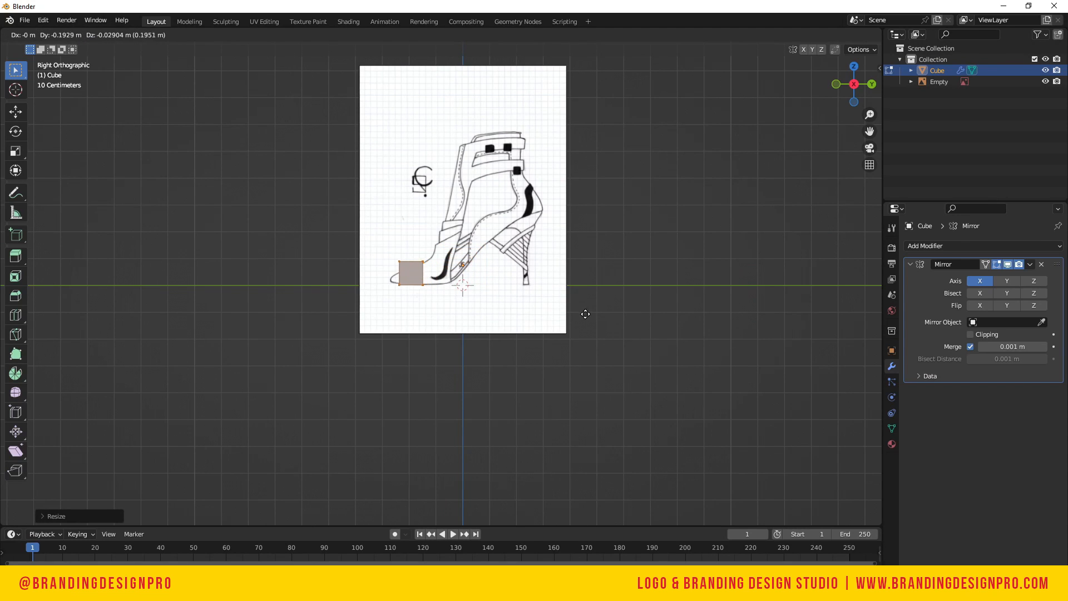
click(649, 282)
scroll(525, 263, up, 4)
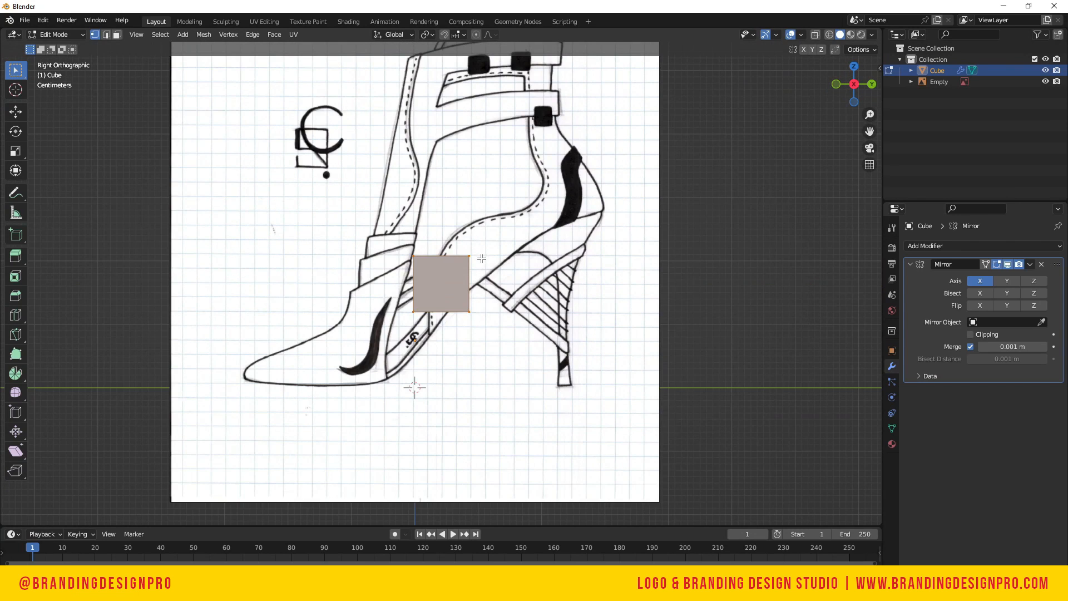
Turn on X-ray display and scale the face down further over the boot's midfoot
key(alt+z)
key(alt+z)
key(alt+z)
drag(854, 86, 833, 97)
click(848, 88)
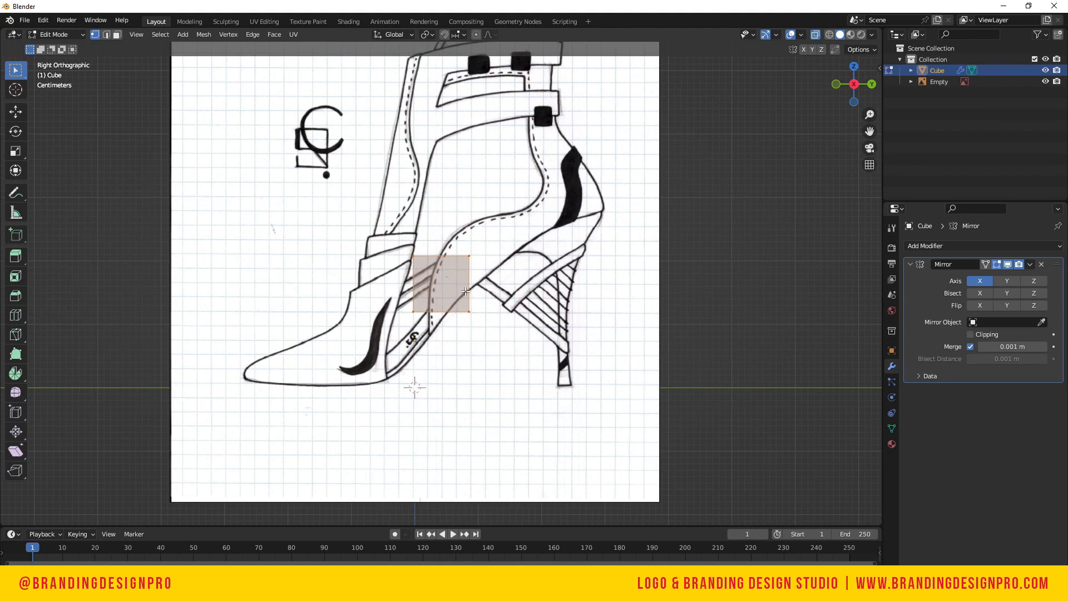
key(s)
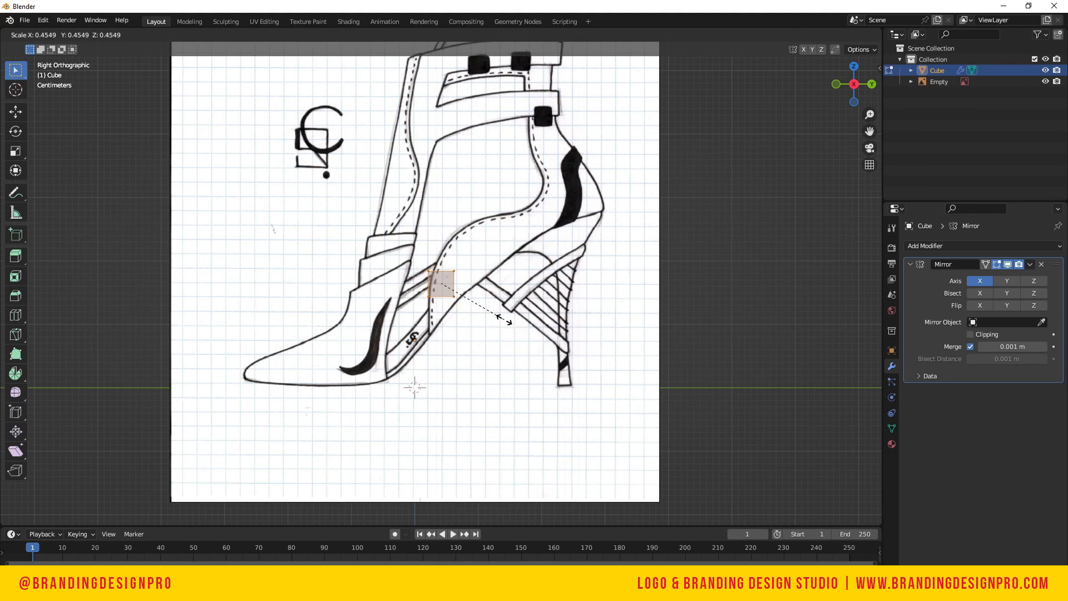
click(524, 337)
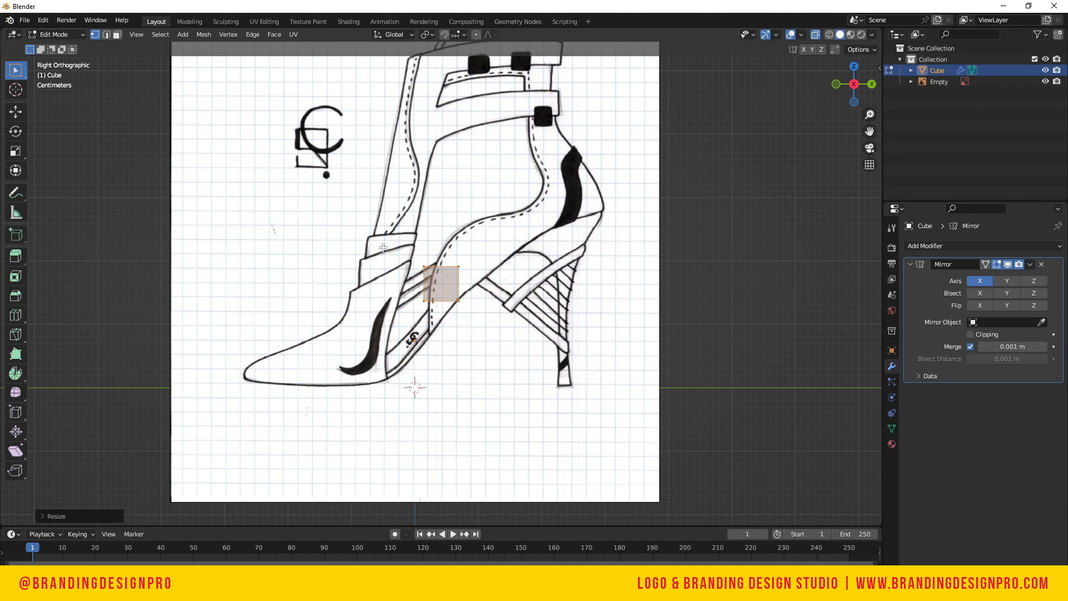
Rotate the face into a diamond aligned with the boot's slope, shrink it slightly and move it inside the arch outline
key(r)
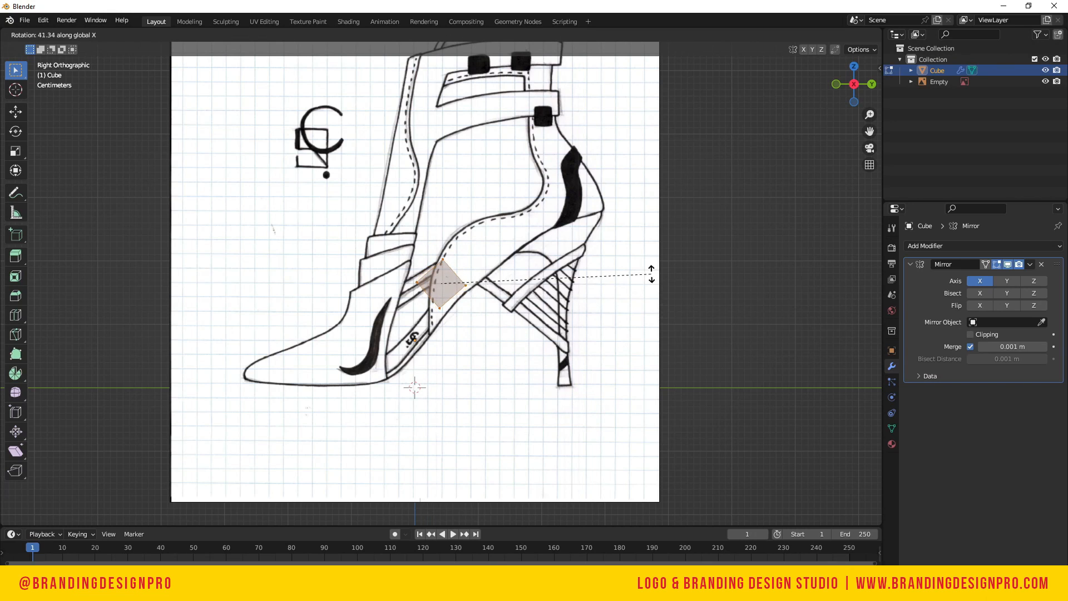
click(627, 242)
key(s)
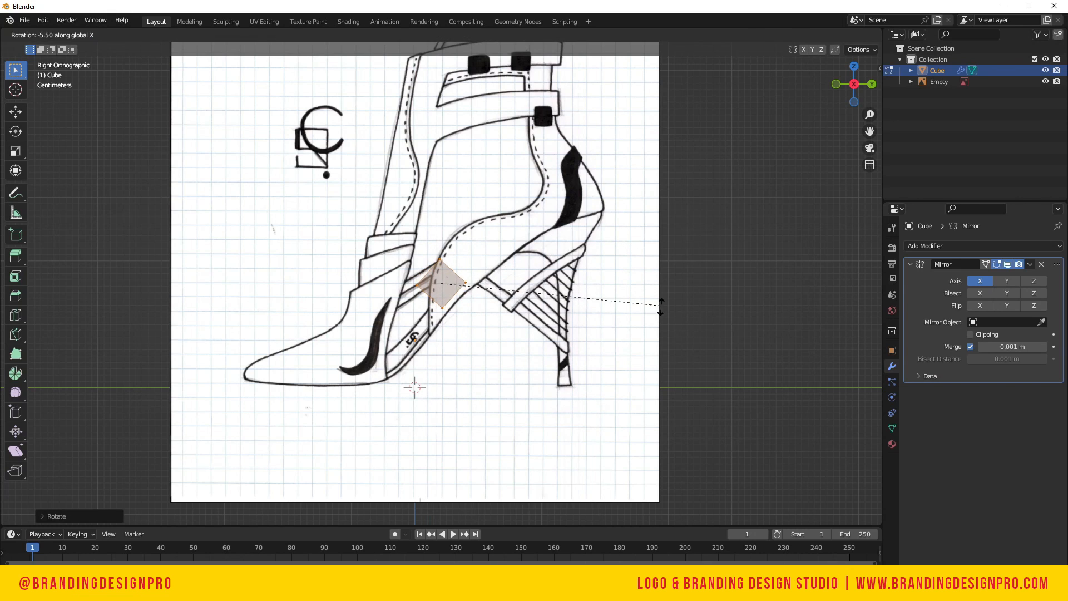
click(652, 352)
key(s)
click(611, 332)
key(g)
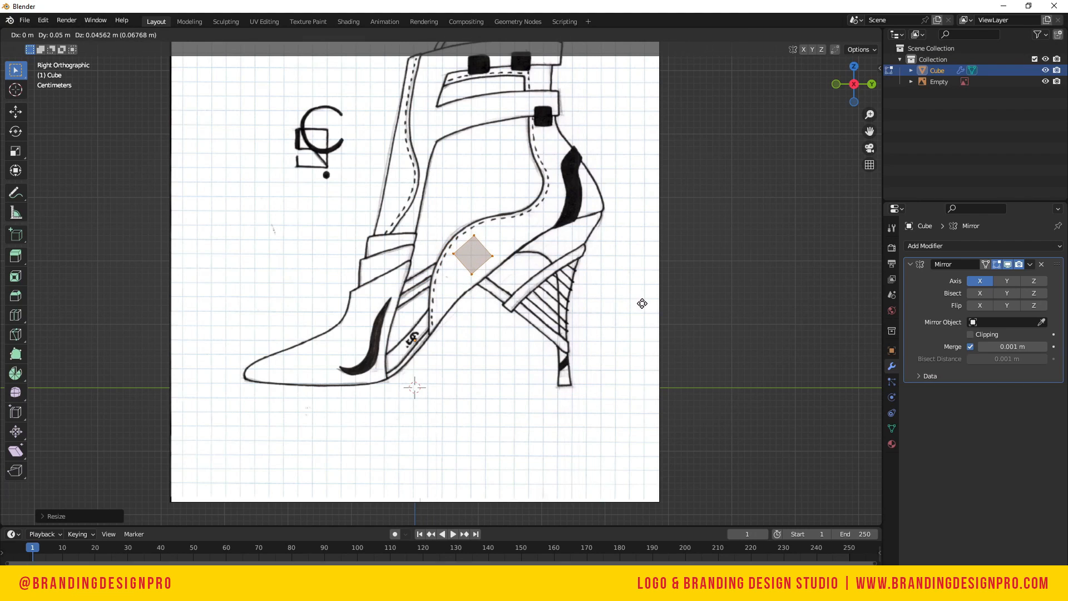
click(639, 301)
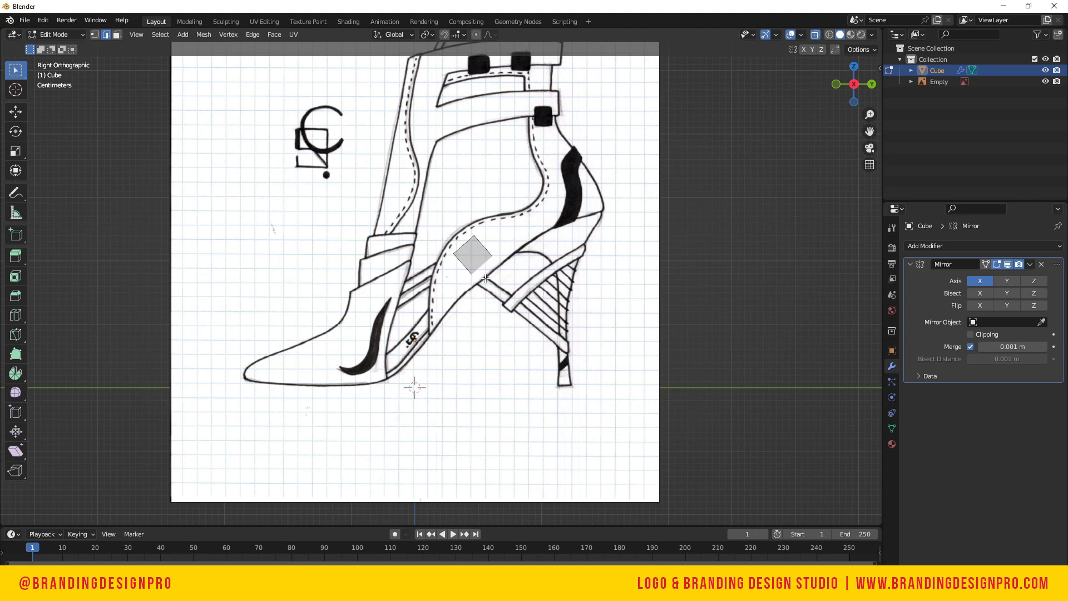
Enable opacity on the boot reference image and set it to 0.2
key(Tab)
click(414, 166)
click(892, 399)
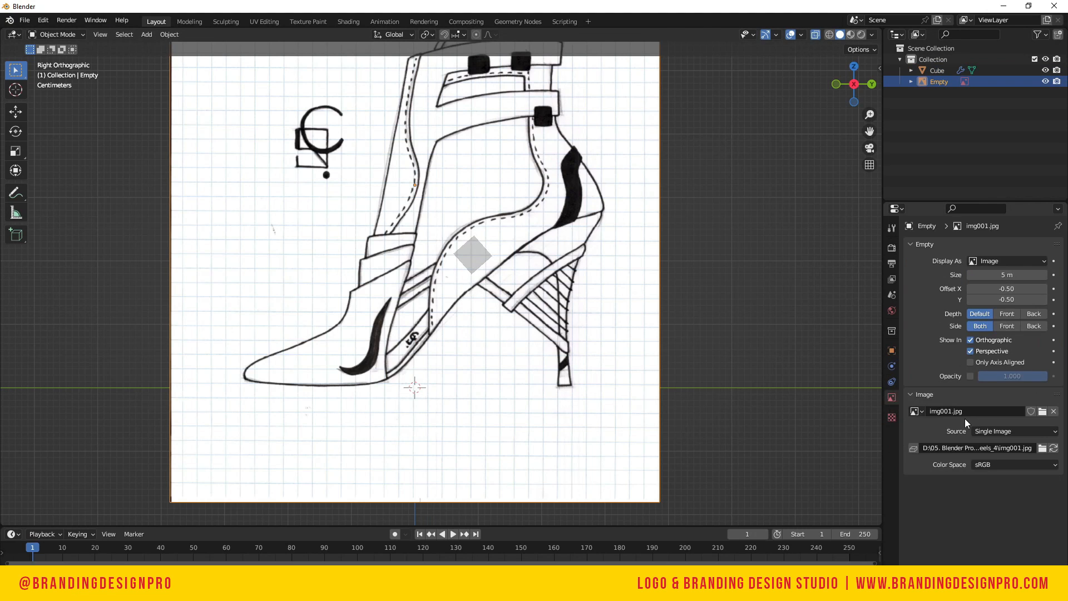
click(971, 376)
click(1032, 378)
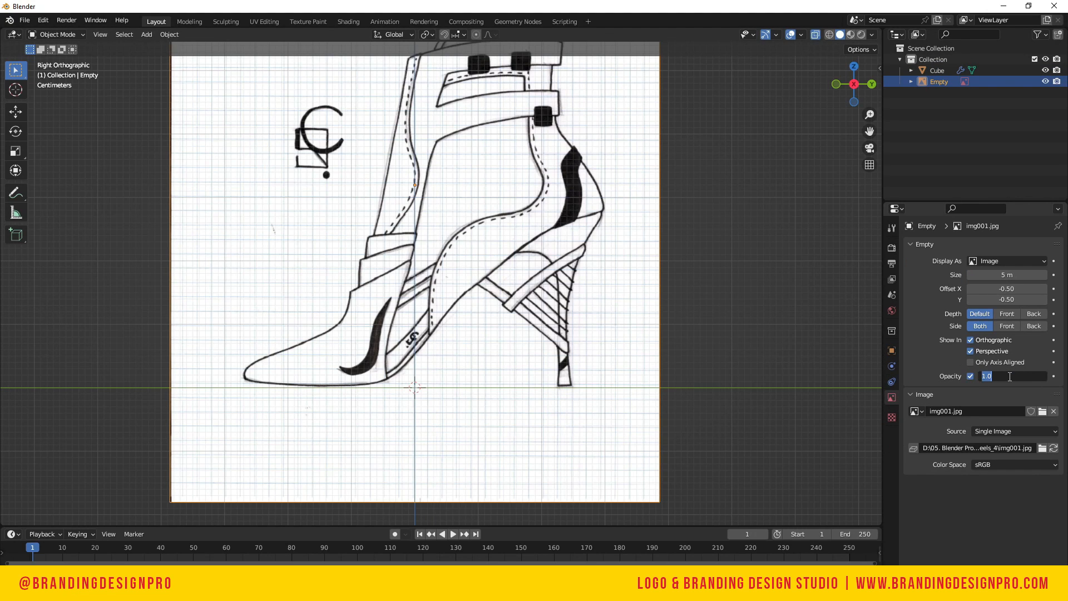
text(0.2)
key(Return)
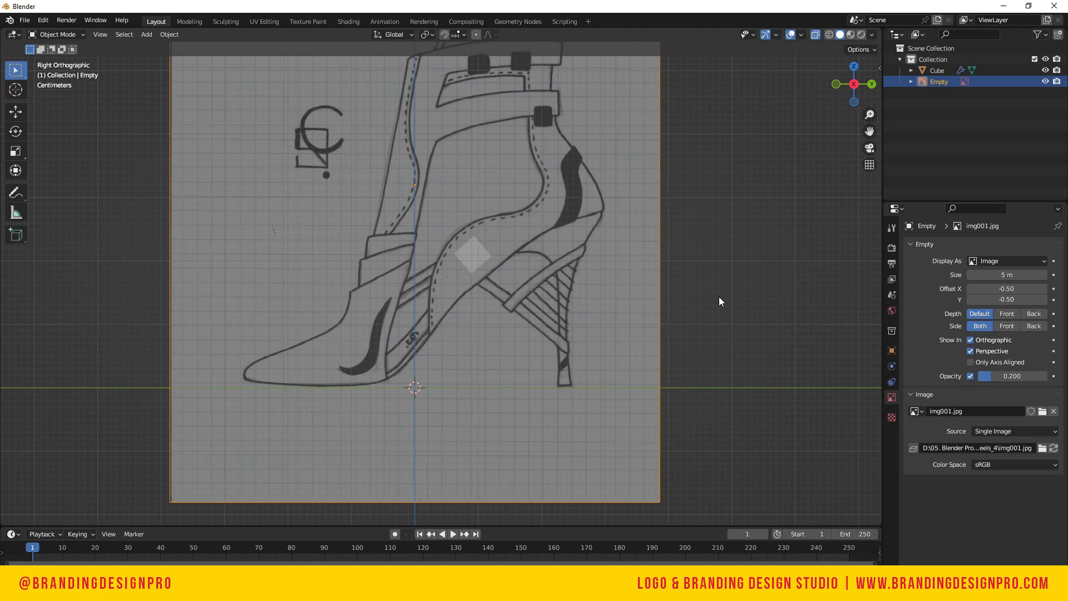
Show the selectability toggles in the Outliner, make the reference image unselectable and select the cube mesh
click(722, 378)
click(475, 262)
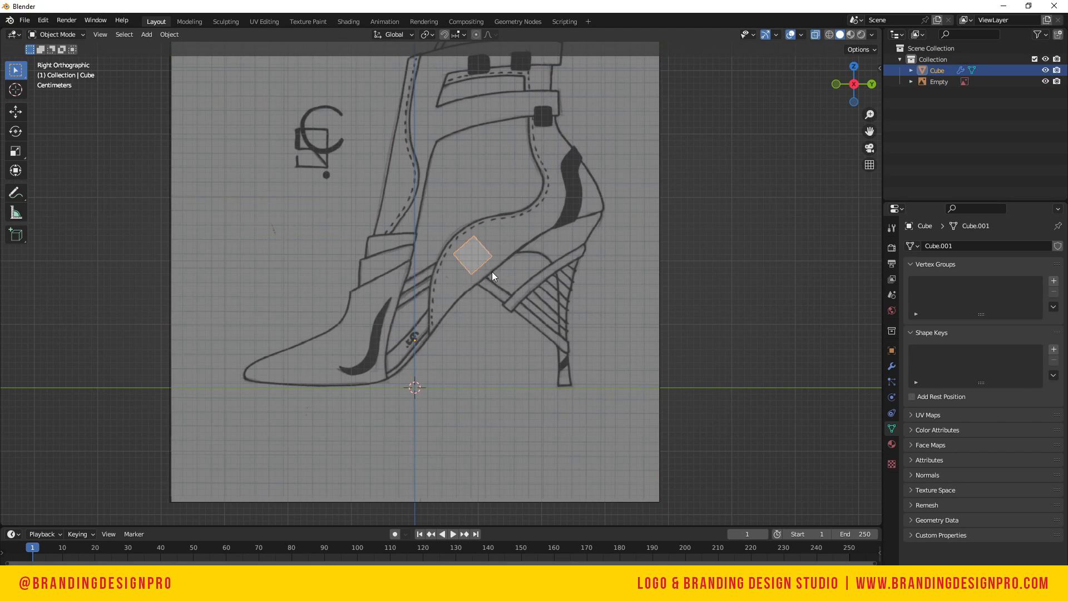
click(1039, 82)
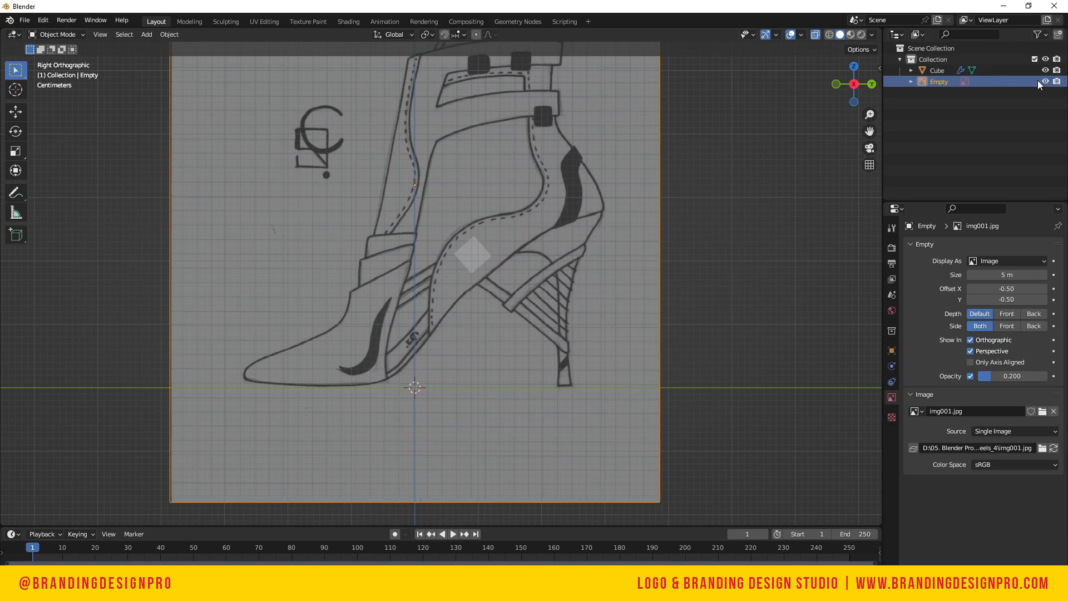
click(1044, 35)
click(962, 70)
click(981, 111)
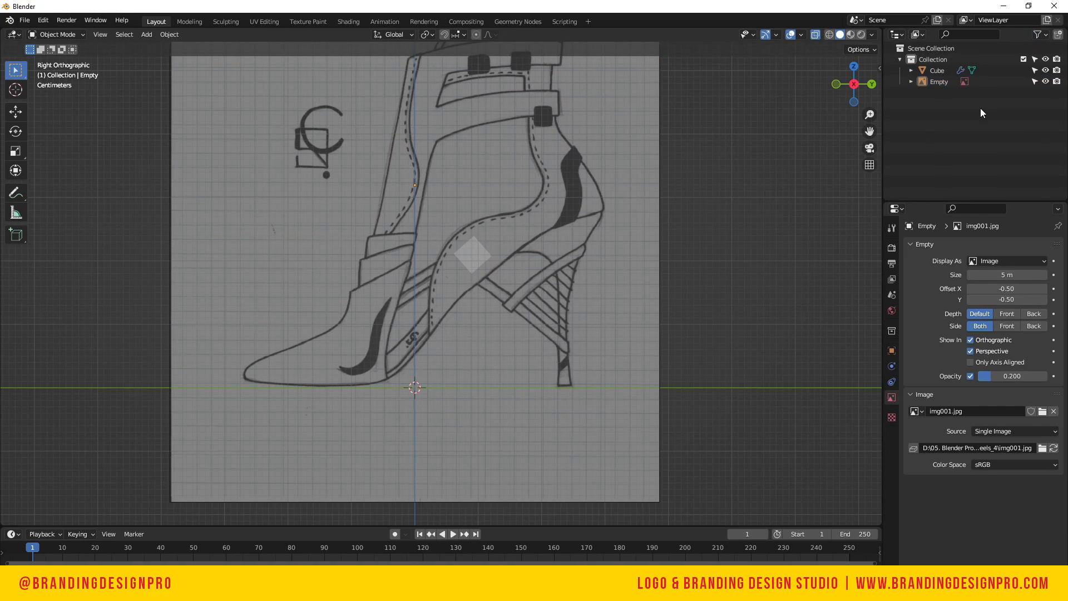
click(1035, 81)
drag(790, 294, 443, 350)
click(475, 266)
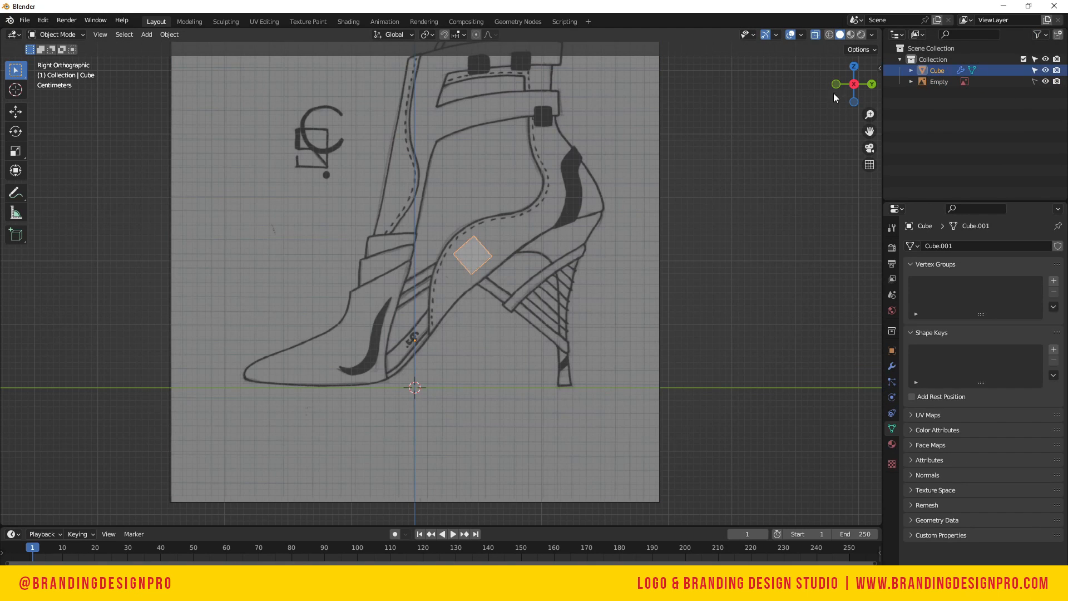
drag(835, 98, 620, 110)
click(170, 35)
mouse_move(217, 58)
click(325, 70)
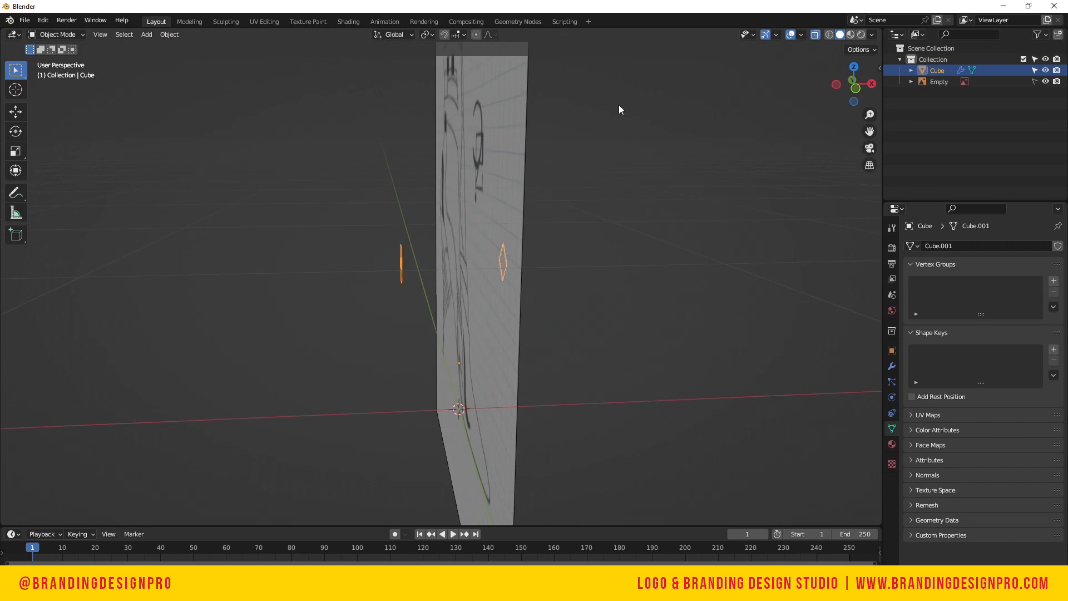
click(872, 83)
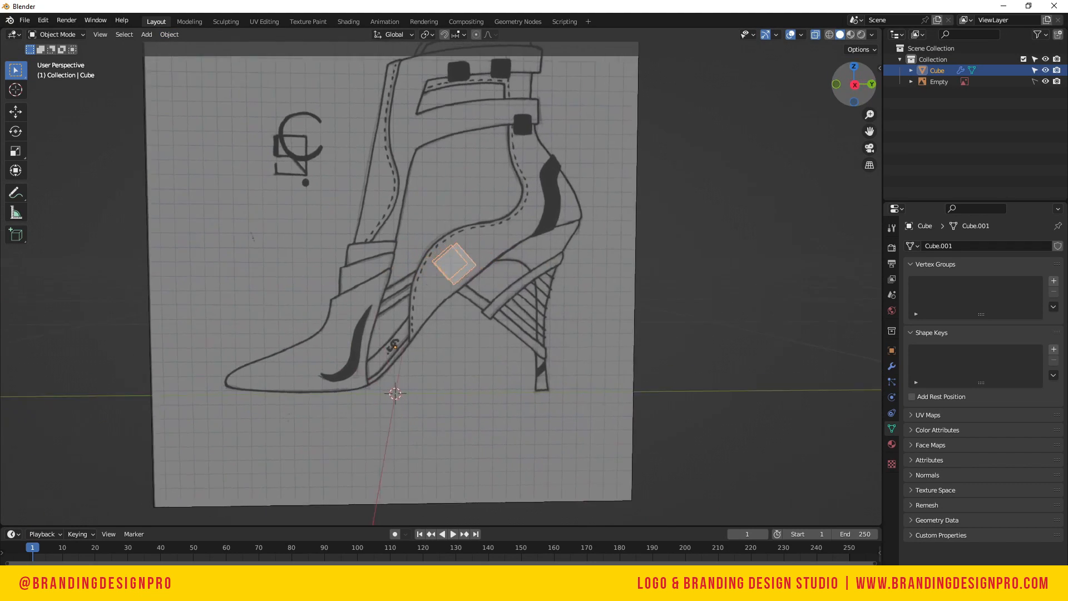
Extrude the diamond face in Edit Mode to widen it toward the boot's sole line
key(Tab)
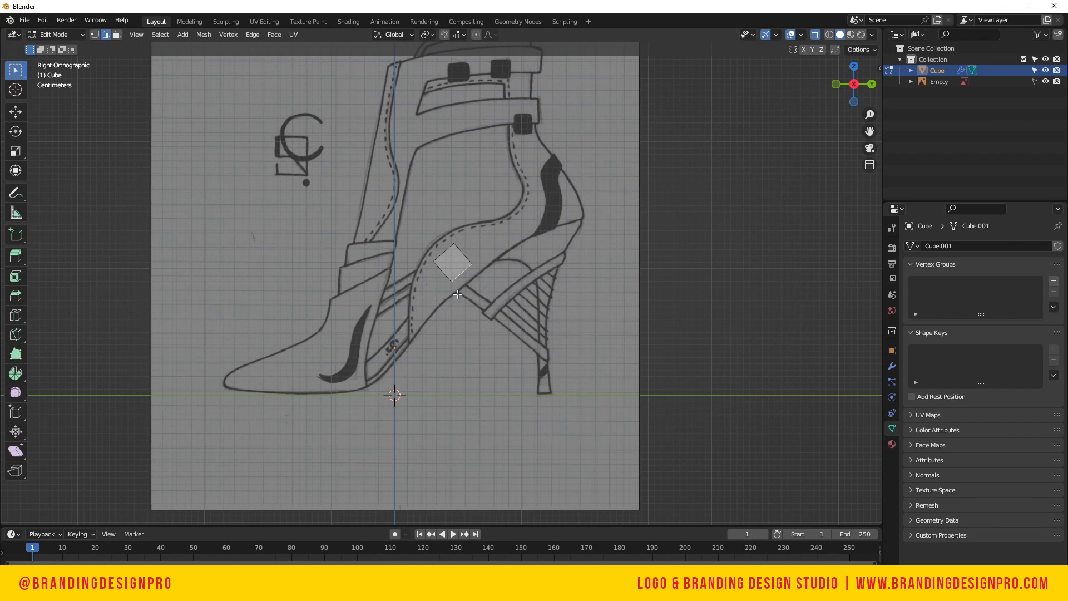
key(e)
click(523, 339)
key(e)
click(456, 284)
Extrude the toe-side edges of the mesh twice down along the boot's arch toward the front sole
click(433, 261)
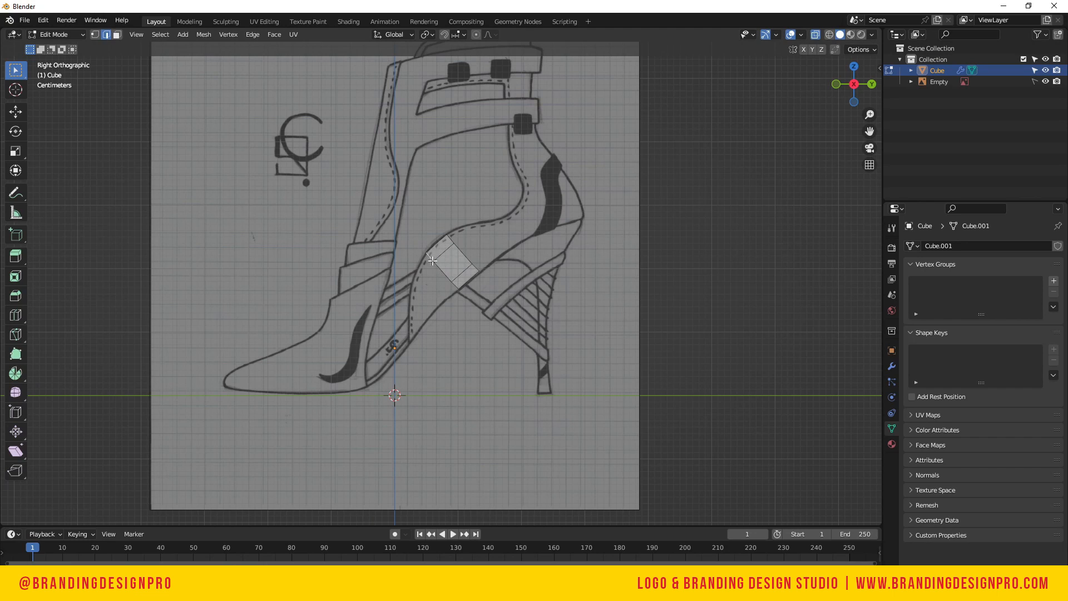
key(e)
click(425, 323)
key(e)
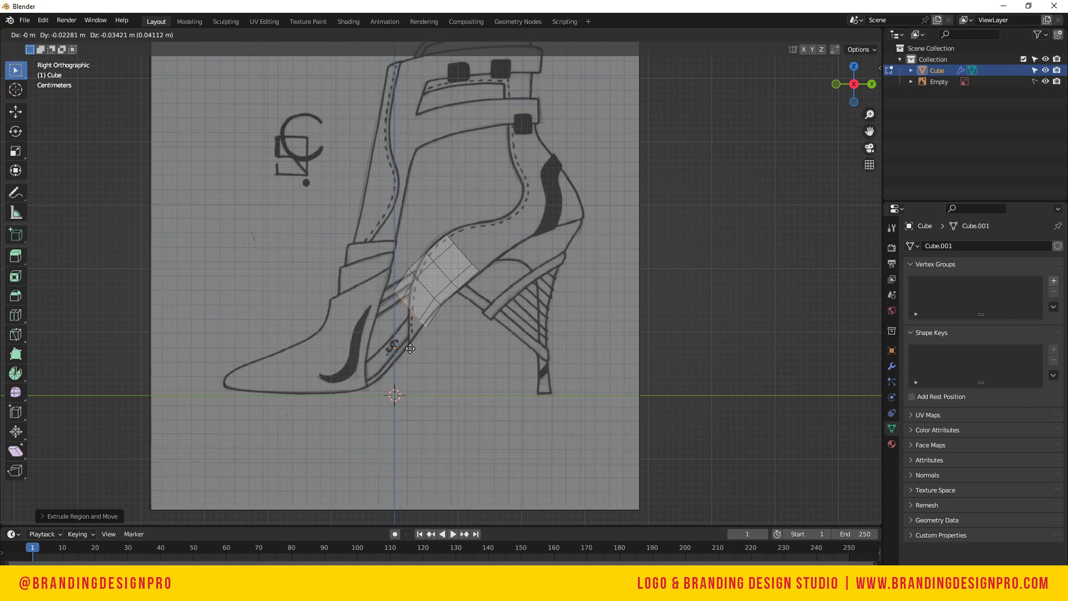
click(390, 367)
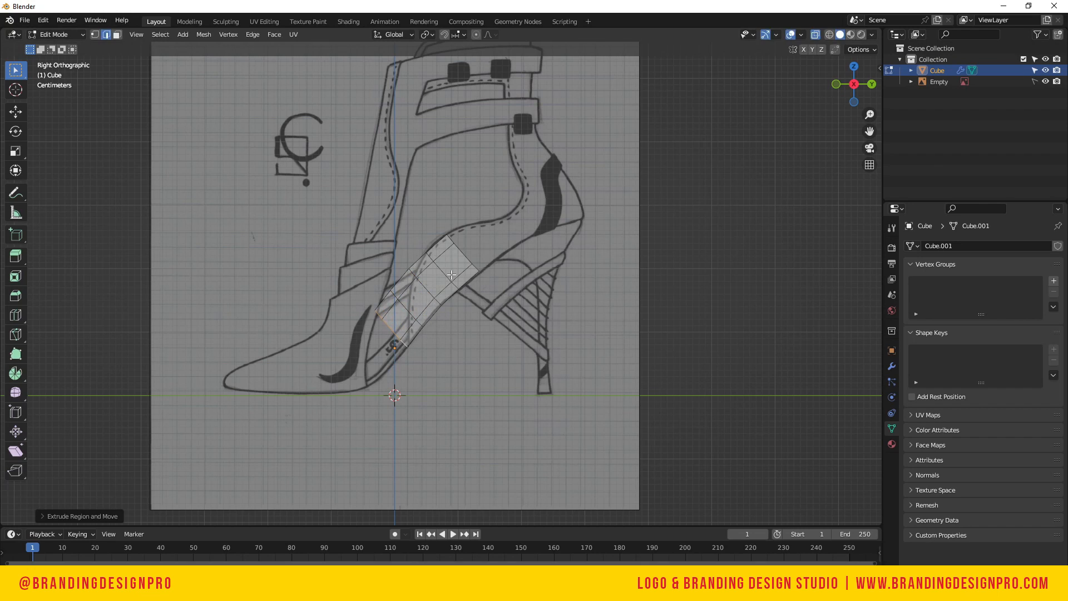
Extrude the heel-side edges of the mesh in segments up to the back outline of the boot's heel
click(455, 238)
key(e)
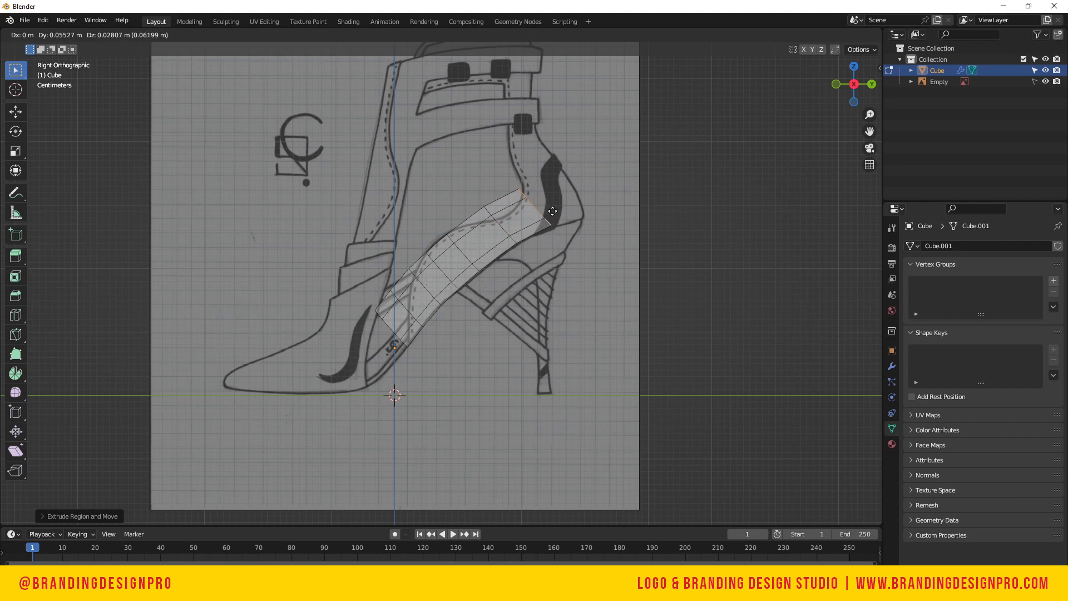
click(597, 197)
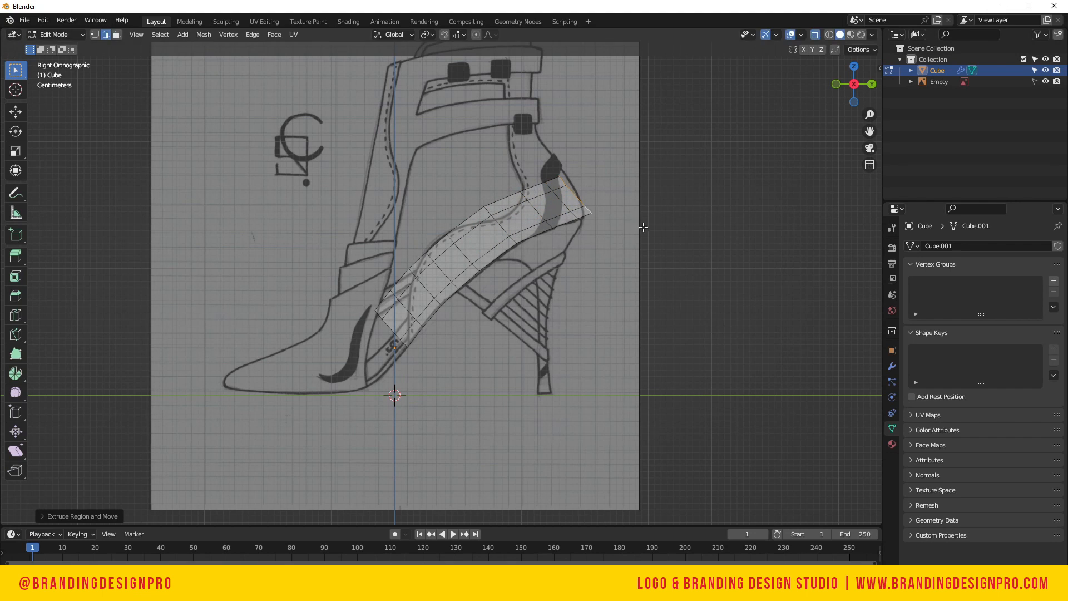
Replace the last heel extrusion with a new segment, rotated and scaled along Z to fit the heel's back outline
key(r)
right_click(696, 204)
key(ctrl+z)
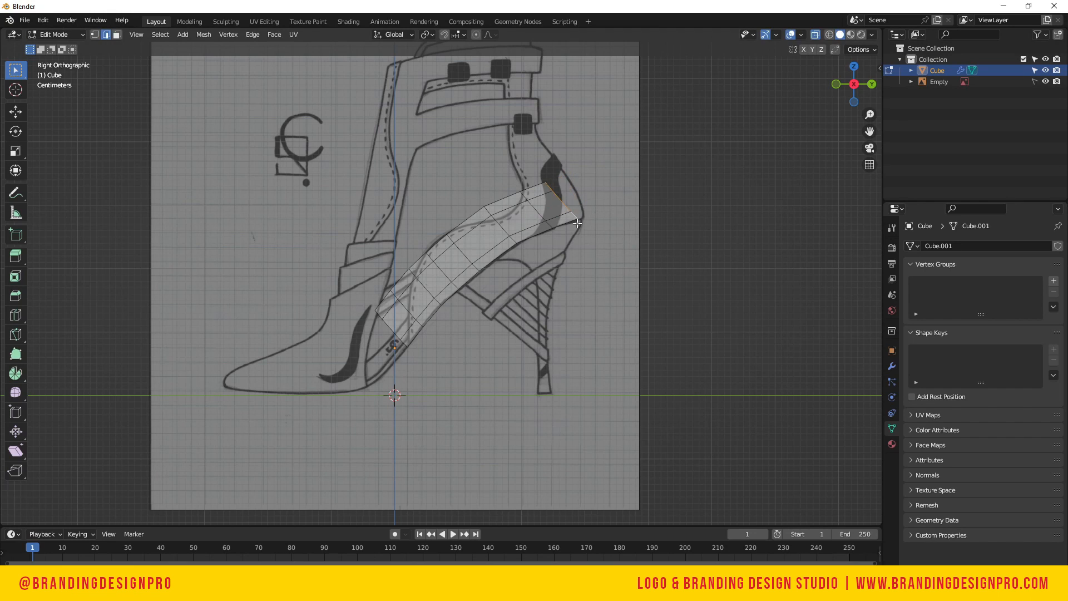
key(e)
click(588, 211)
key(r)
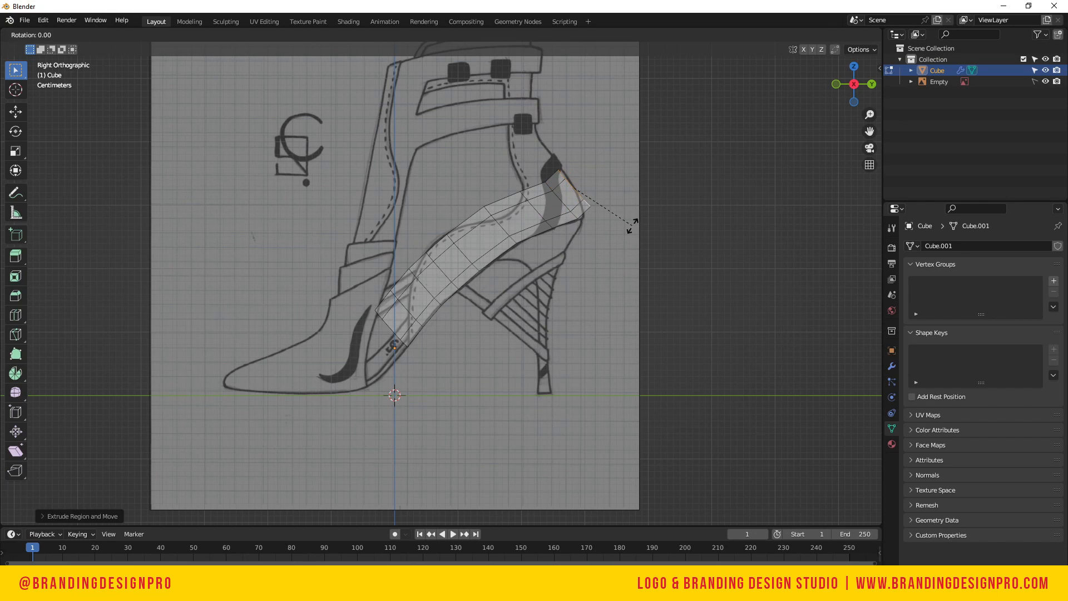
click(633, 278)
key(s)
key(z)
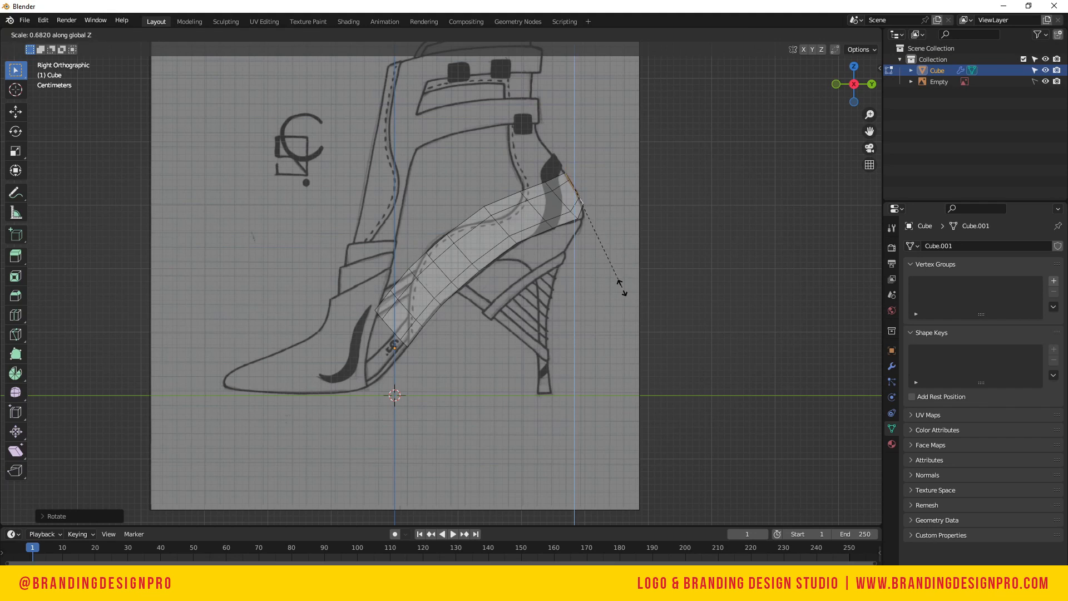
click(622, 287)
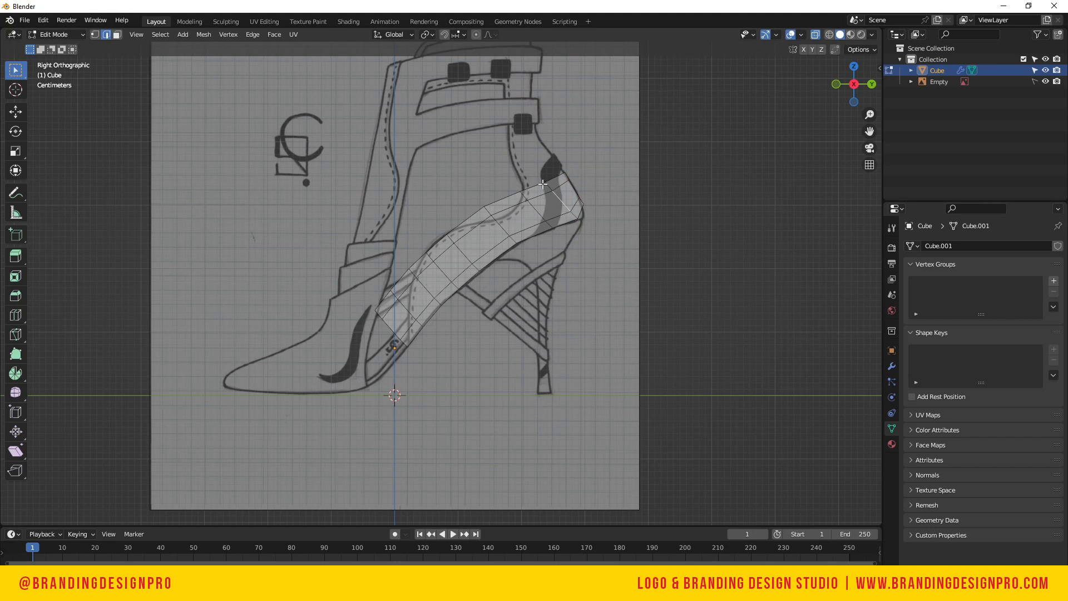
Rotate the three cross-section edge loops between the heel and the arch so they follow the bend of the sketch
key(r)
key(x)
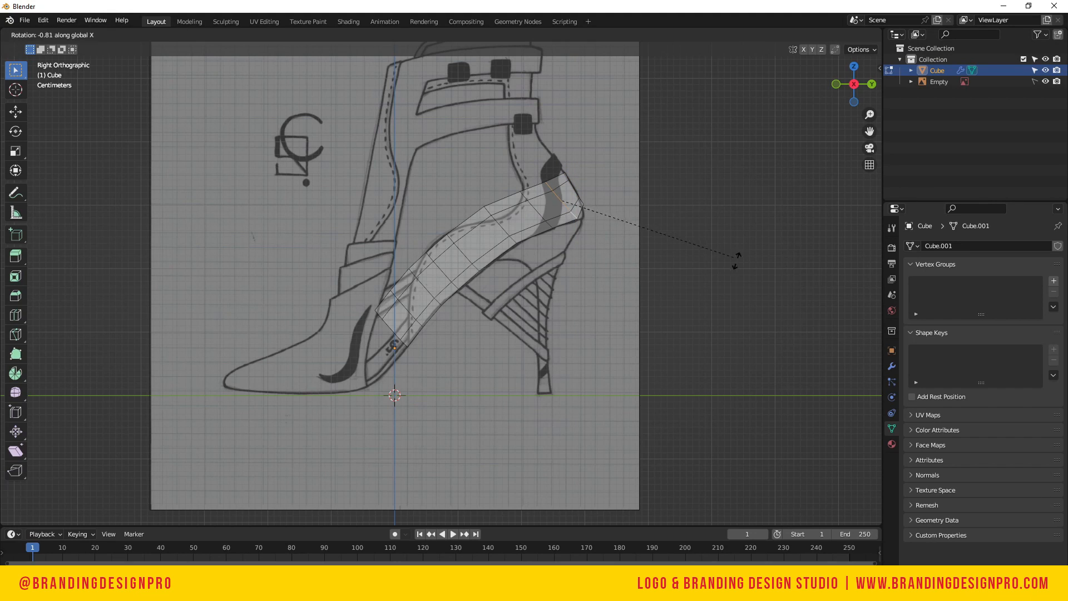
click(696, 322)
click(521, 194)
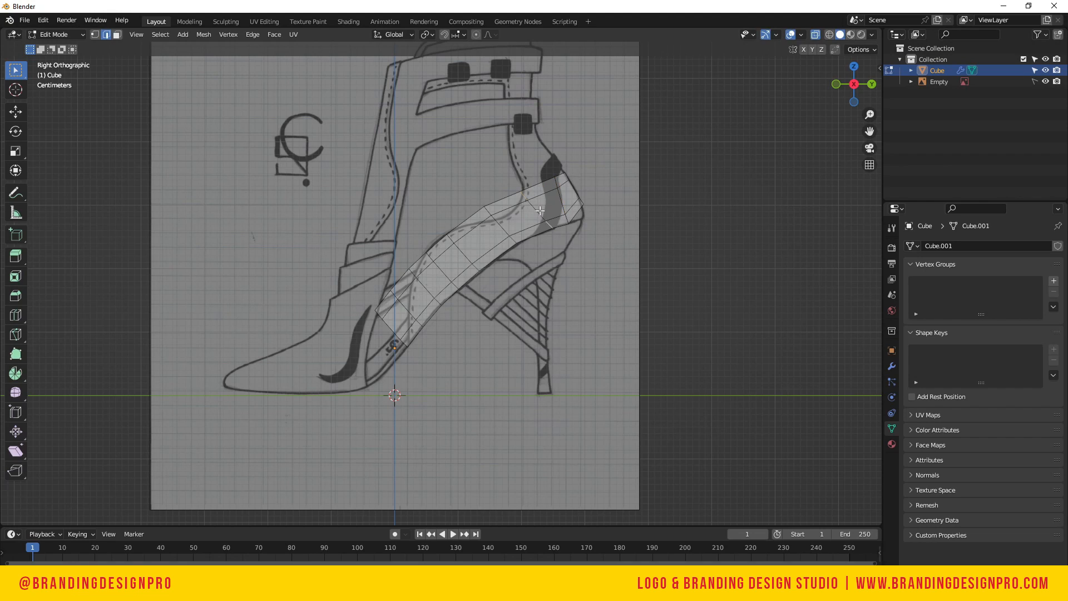
key(x)
click(638, 308)
click(491, 212)
ctrl+click(520, 243)
key(r)
click(570, 322)
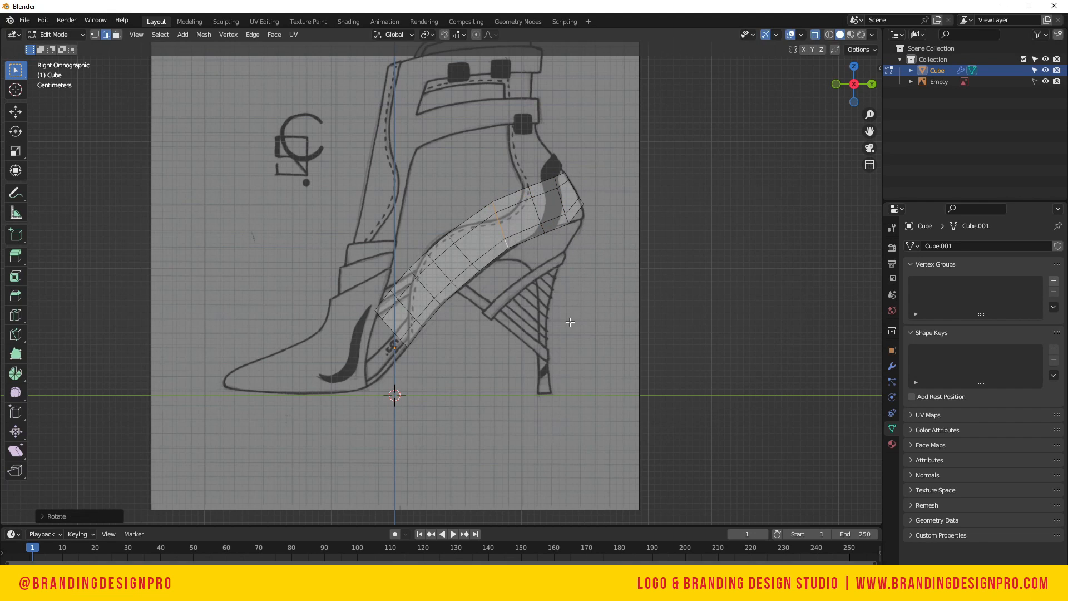
Move individual vertices at the back and lower part of the heel to match the outline and even out the faces
key(1)
click(567, 156)
scroll(568, 157, up, 3)
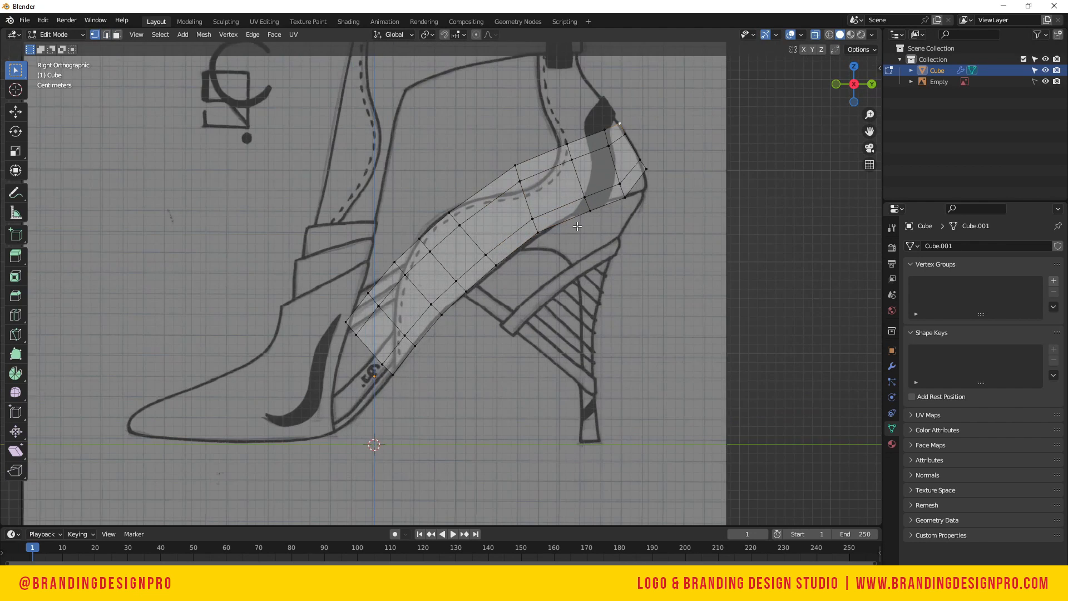
scroll(539, 171, down, 2)
key(a)
key(KP_Decimal)
key(KP_3)
click(606, 177)
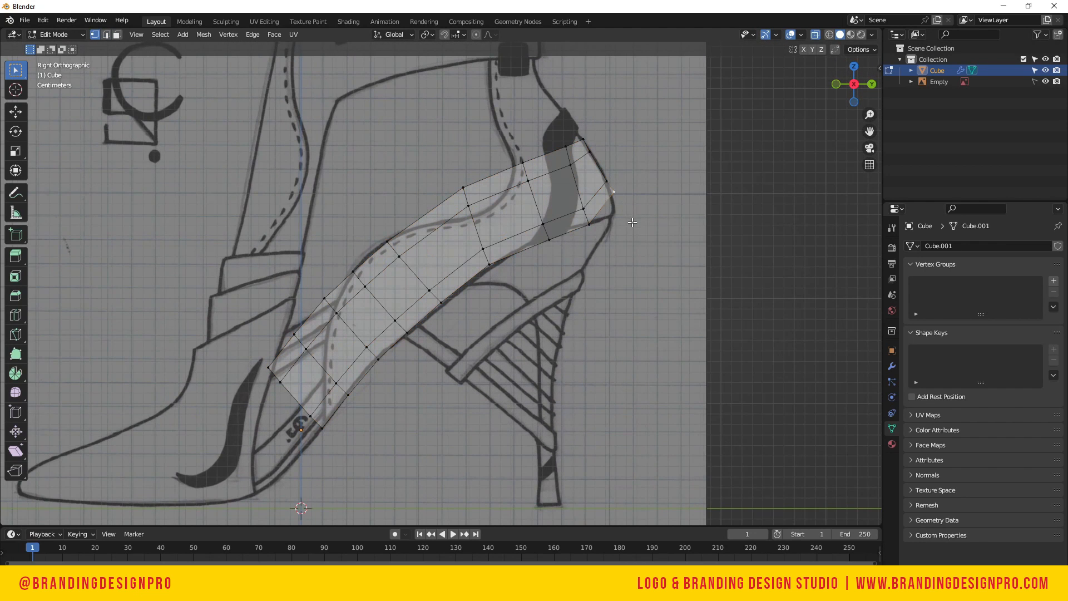
key(g)
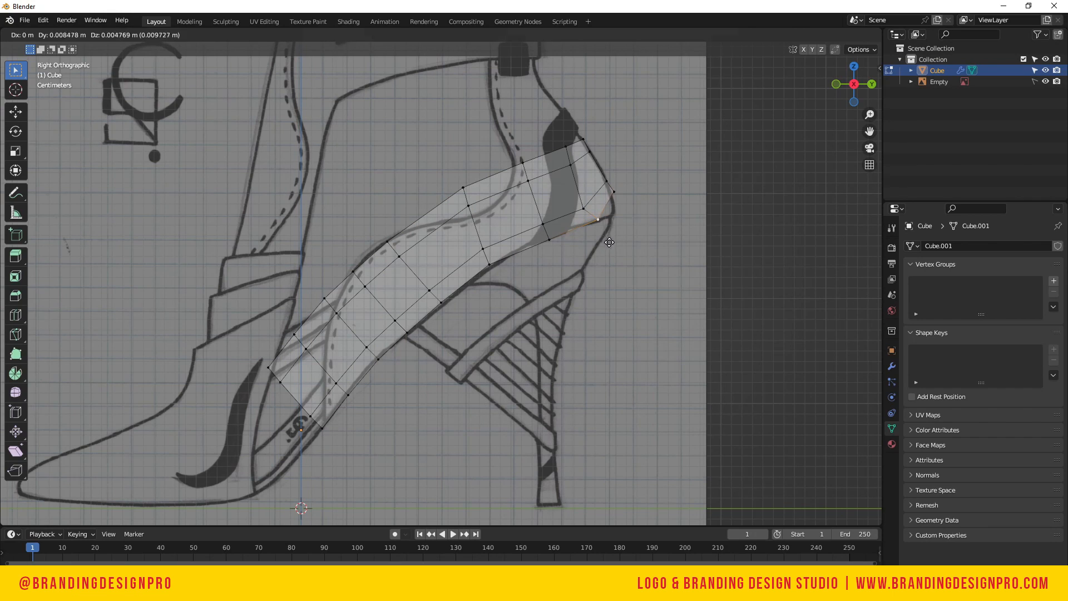
click(623, 207)
click(584, 209)
key(g)
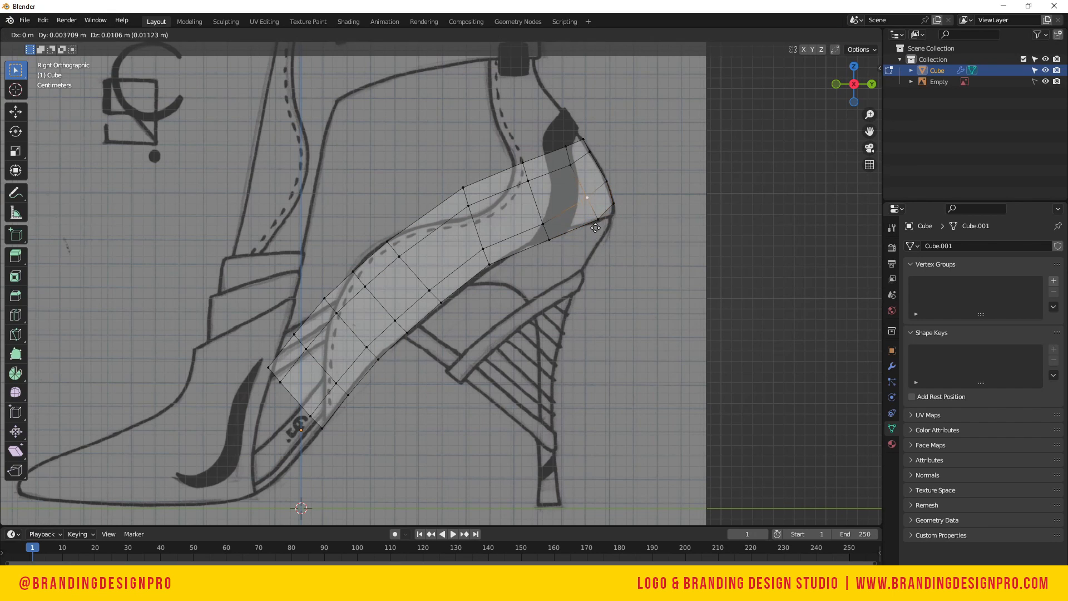
click(593, 214)
click(547, 225)
key(g)
click(554, 217)
Reposition the vertices along the heel's upper back and top edge to follow the sketched ankle contour
click(593, 157)
key(g)
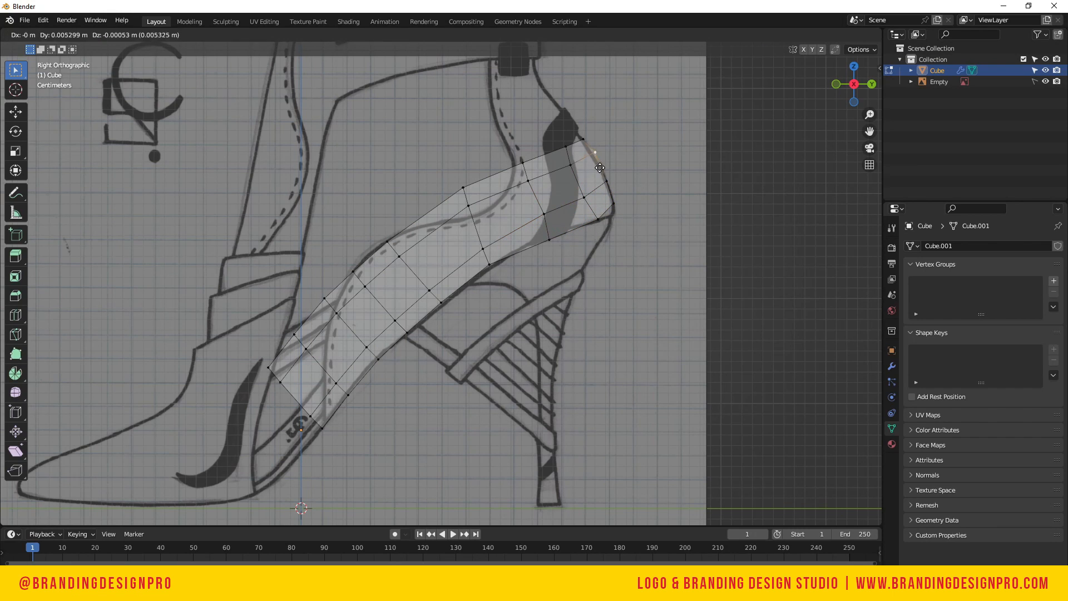
click(598, 170)
click(587, 143)
key(g)
click(580, 132)
click(566, 147)
key(g)
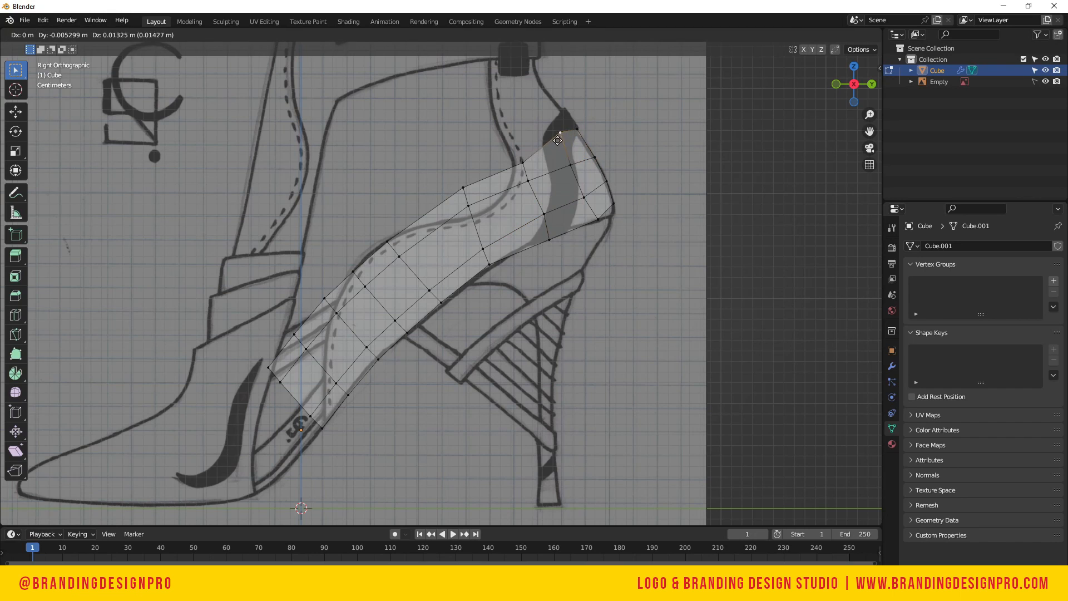
click(552, 147)
click(523, 162)
key(g)
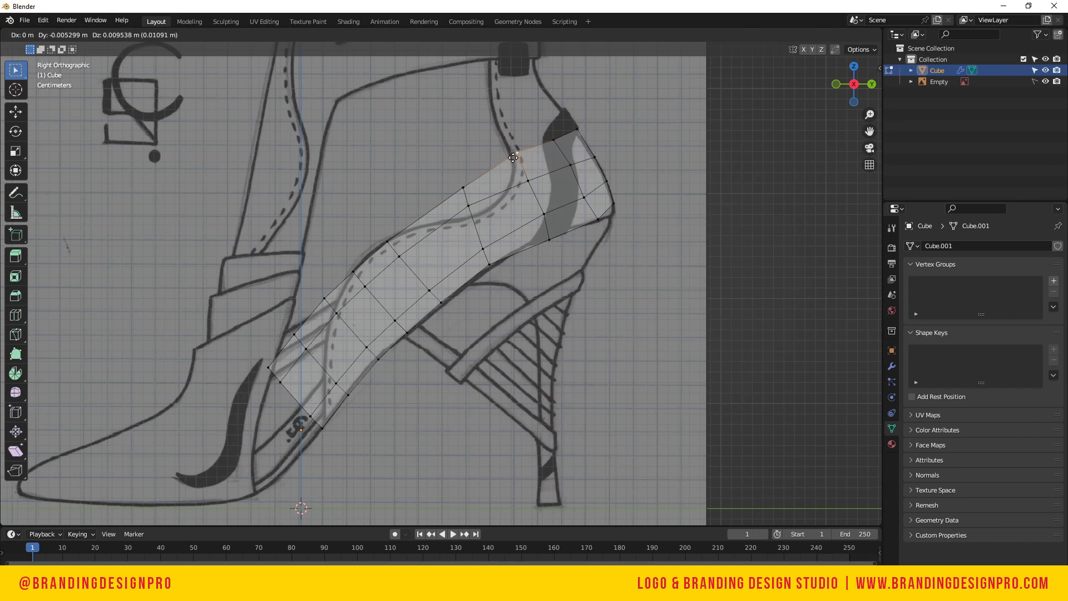
click(517, 152)
Shift the inner vertices of the heel section to space its quads evenly
click(531, 186)
key(g)
click(545, 205)
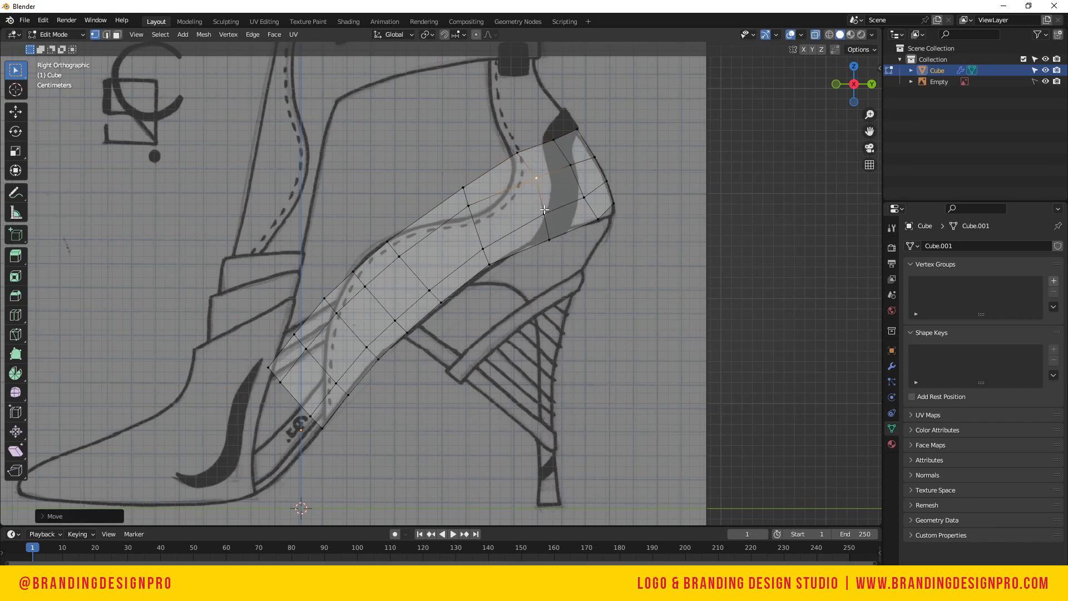
click(550, 219)
key(g)
click(565, 221)
click(585, 201)
key(g)
click(593, 202)
click(572, 168)
key(g)
click(577, 165)
Move the vertices of the cross-section ahead of the heel down onto the dashed instep line and its interior
click(476, 209)
key(g)
click(495, 227)
click(493, 257)
key(g)
click(508, 256)
click(484, 223)
key(g)
click(494, 228)
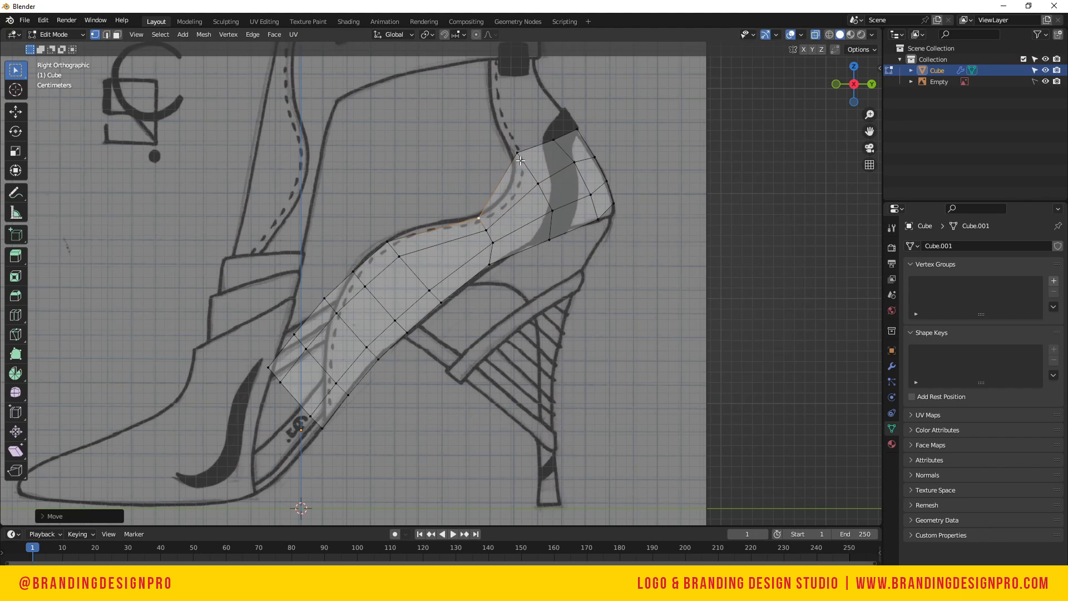
click(517, 153)
key(g)
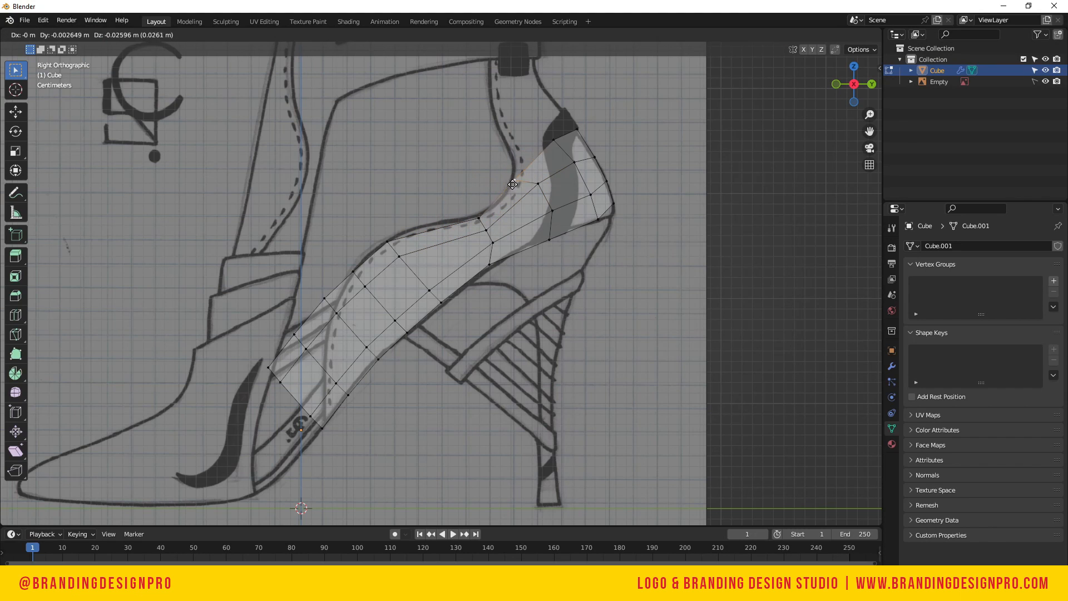
right_click(499, 208)
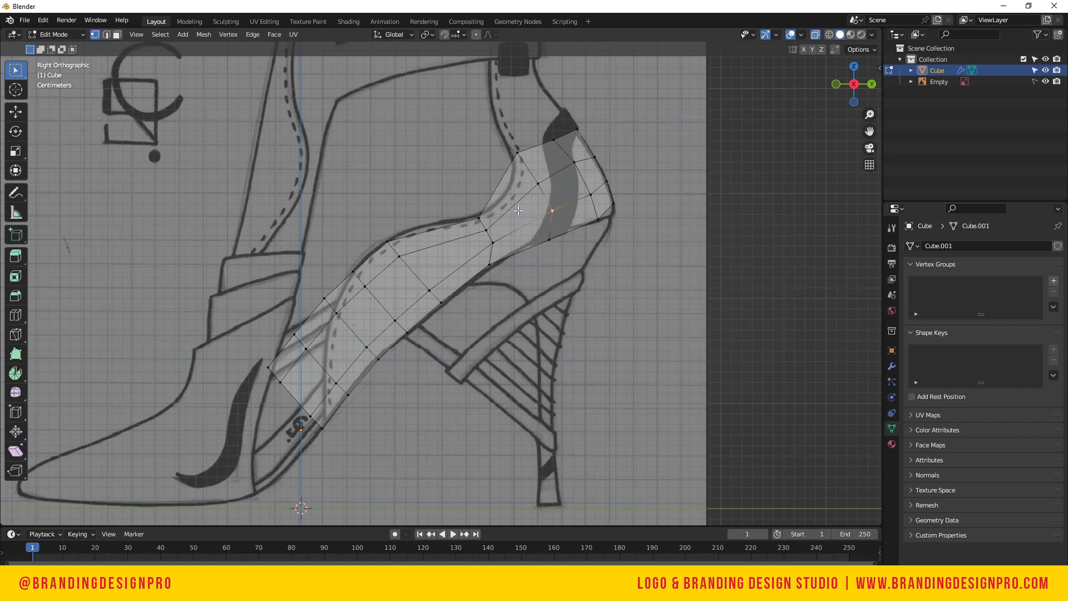
Add a loop cut between the instep and heel sections and move its upper vertex and the neighbouring corner onto the outline
click(517, 210)
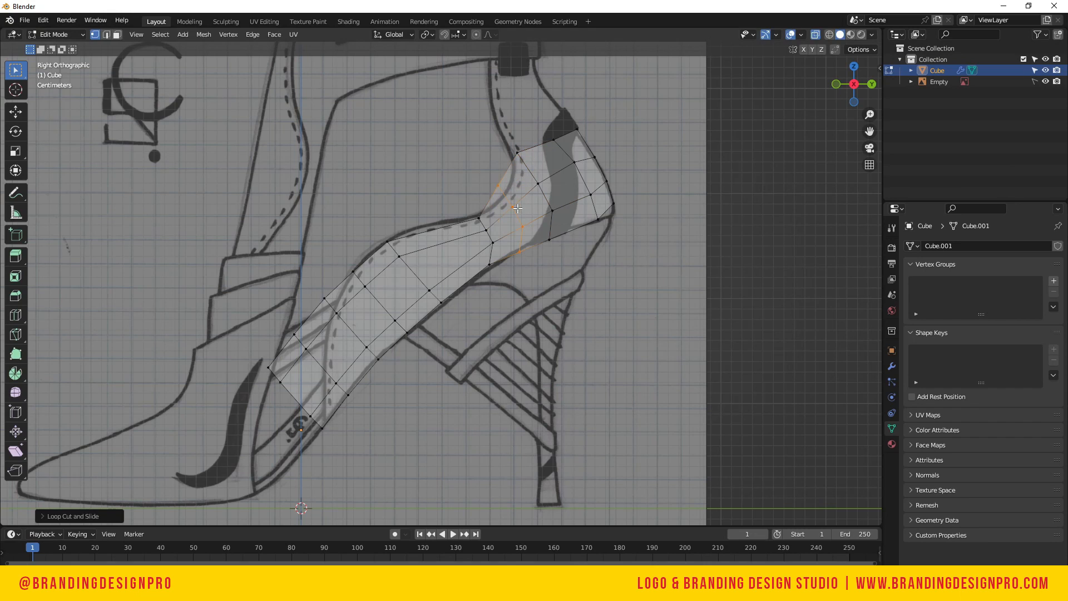
key(g)
click(642, 287)
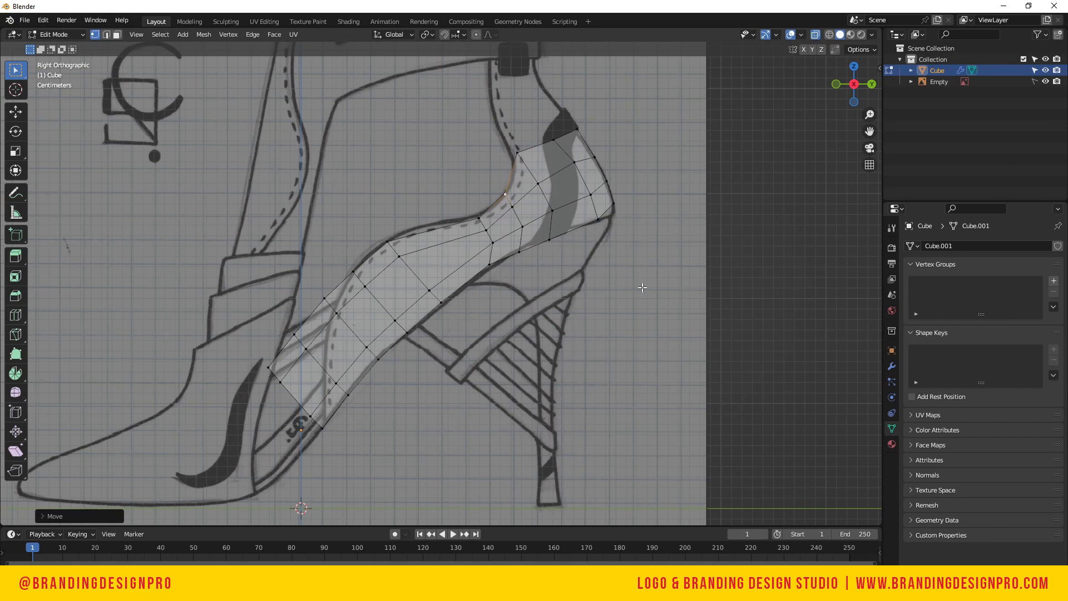
key(g)
click(524, 156)
key(e)
right_click(562, 140)
key(ctrl+z)
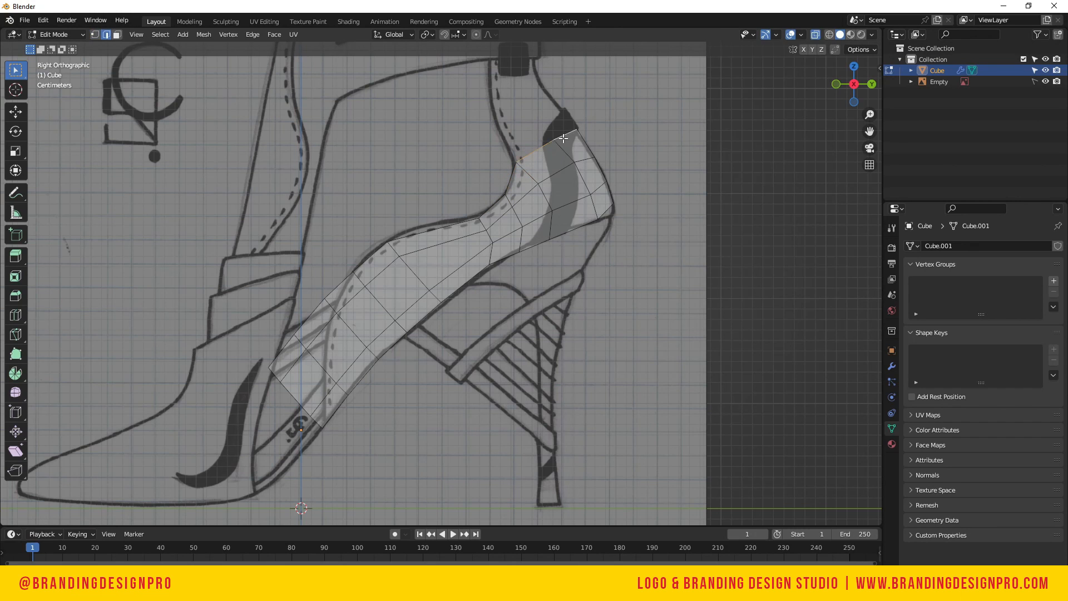
Extrude the heel's top edges twice upward to the buckle below the ankle strap
scroll(563, 138, down, 3)
key(g)
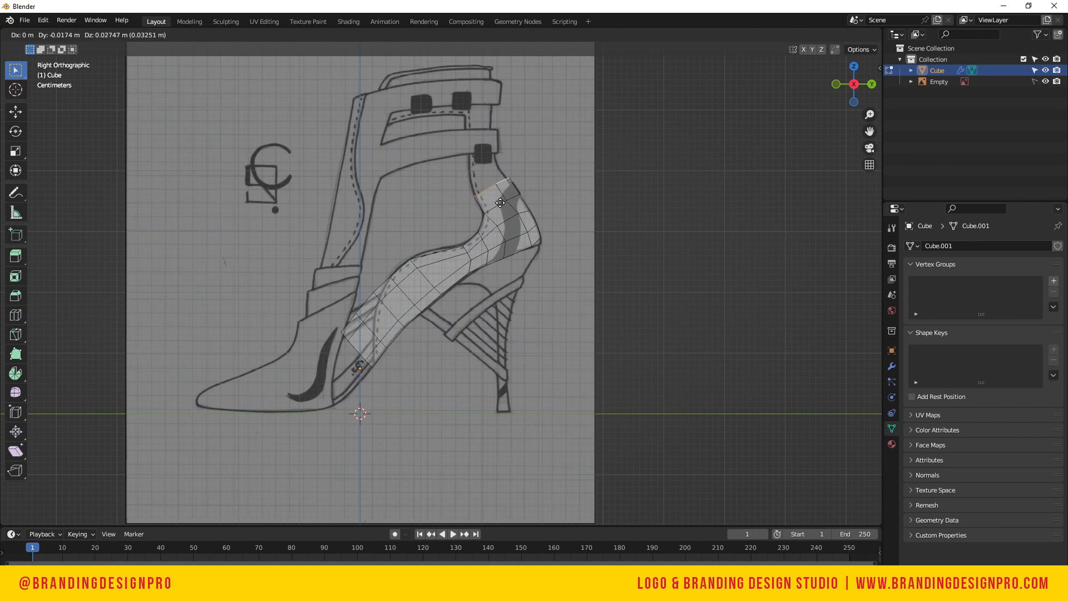
click(501, 203)
key(e)
click(489, 176)
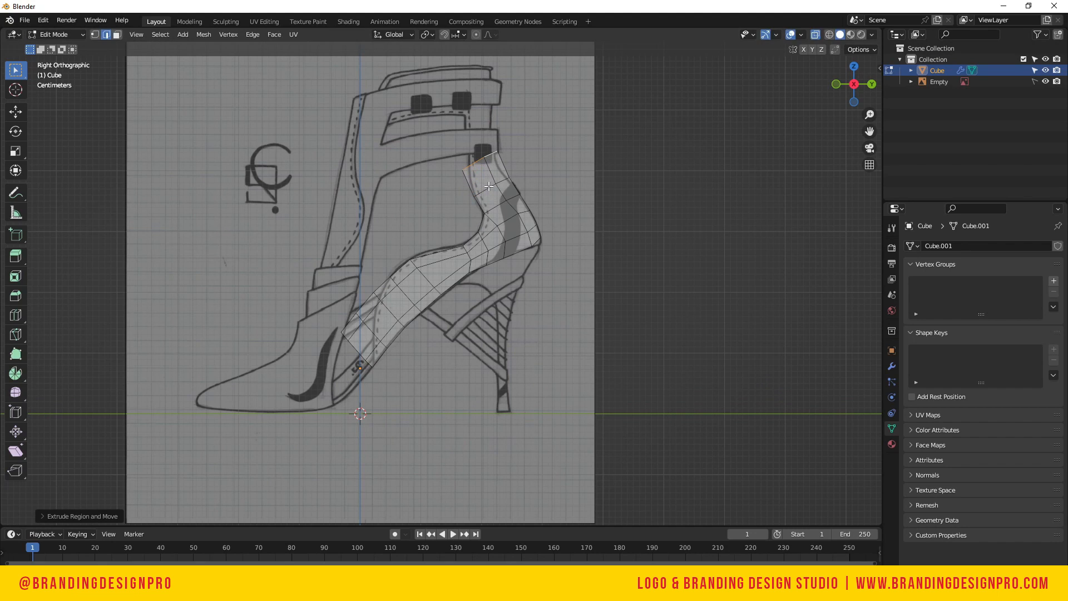
Scale the new top edges along Y and rotate them nearly level to fit the ankle's width
key(s)
key(y)
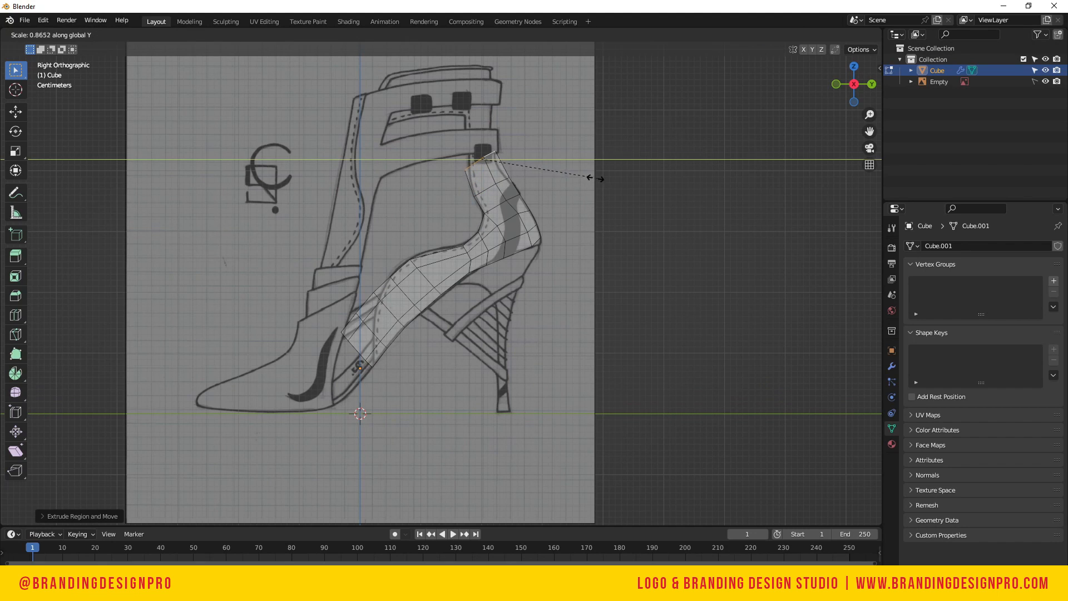
click(573, 175)
key(r)
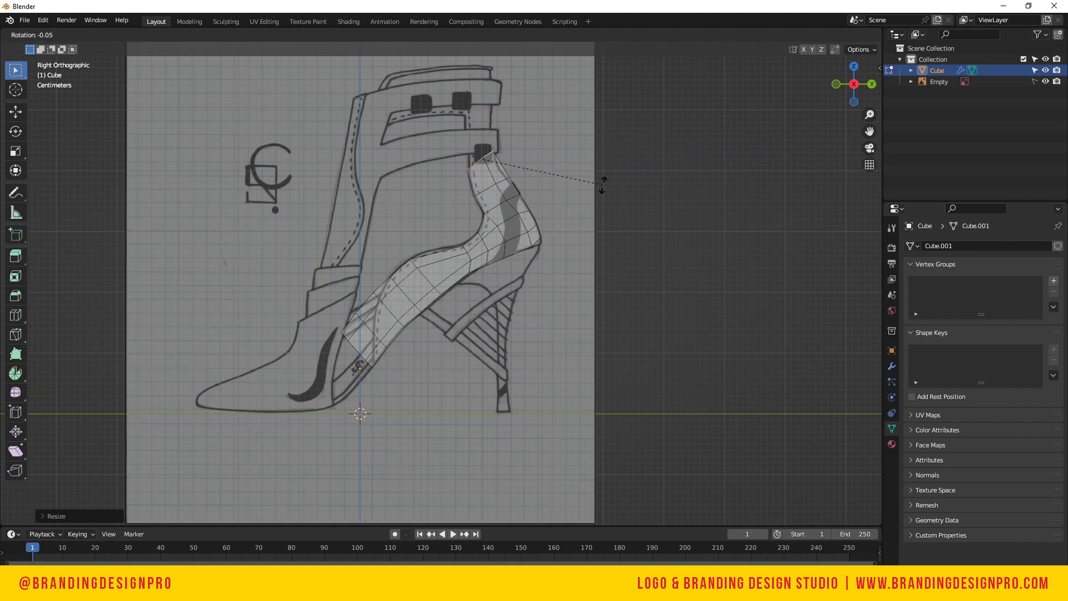
click(603, 240)
scroll(604, 240, up, 2)
key(s)
key(y)
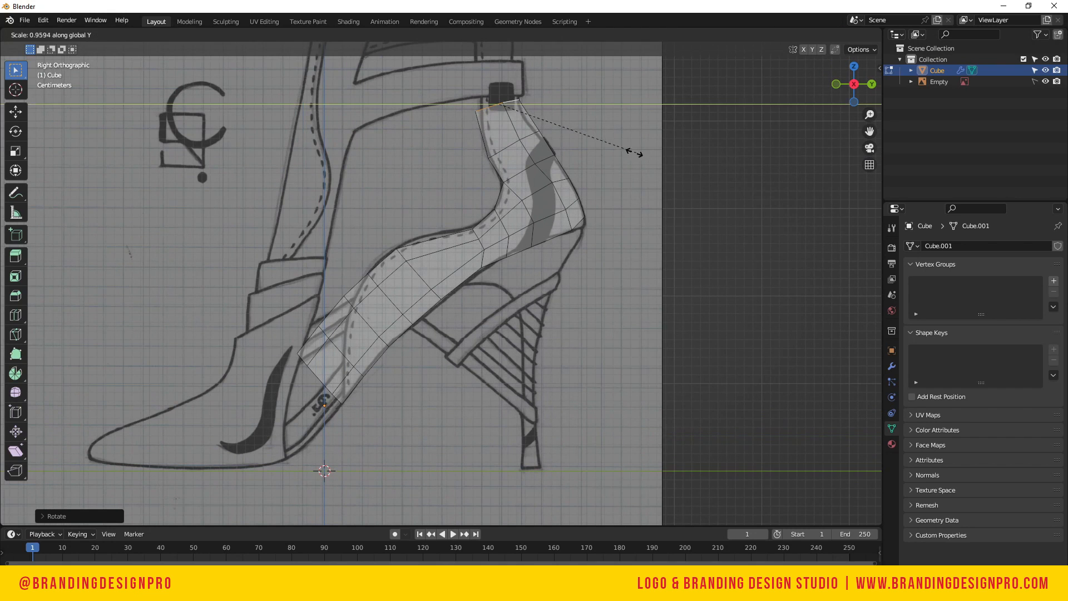
click(604, 144)
key(r)
key(x)
click(633, 204)
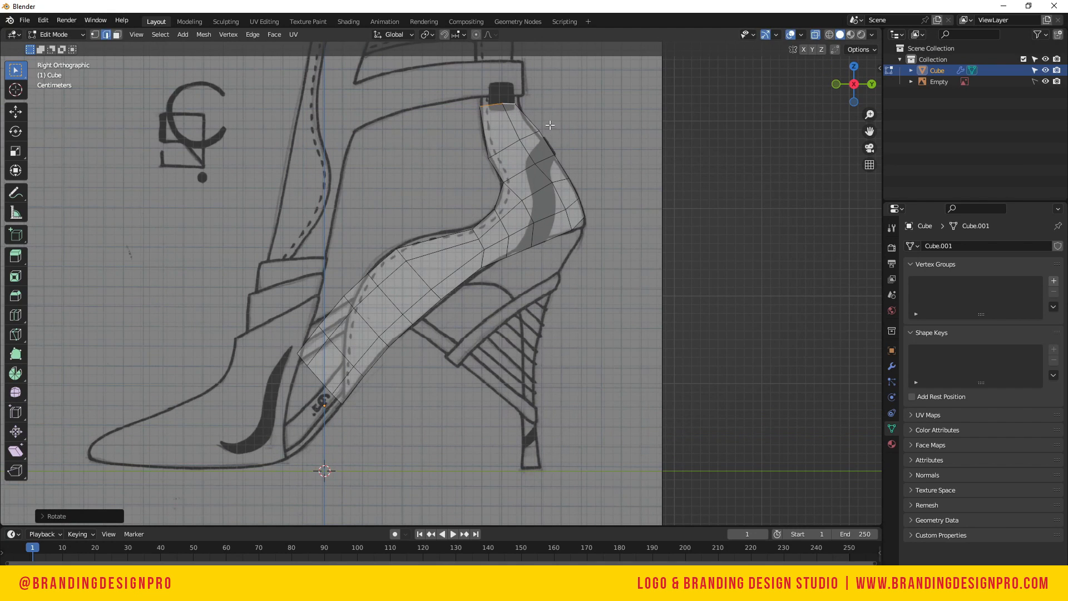
Move the vertices of the new ankle segments onto the back and front outlines of the sketch
key(1)
click(535, 110)
key(g)
click(596, 160)
click(512, 112)
key(g)
click(571, 140)
scroll(507, 115, down, 1)
scroll(504, 141, up, 2)
click(500, 136)
key(g)
click(508, 133)
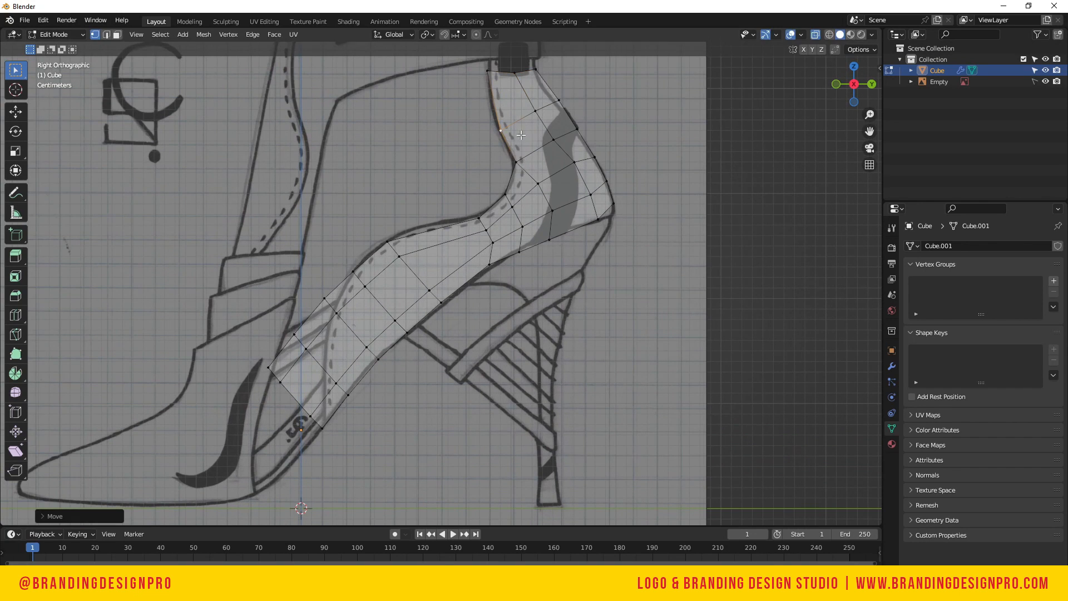
Select the cross-section vertices at the top of the arch and move them together toward the heel
scroll(513, 116, down, 1)
scroll(456, 183, up, 1)
click(394, 246)
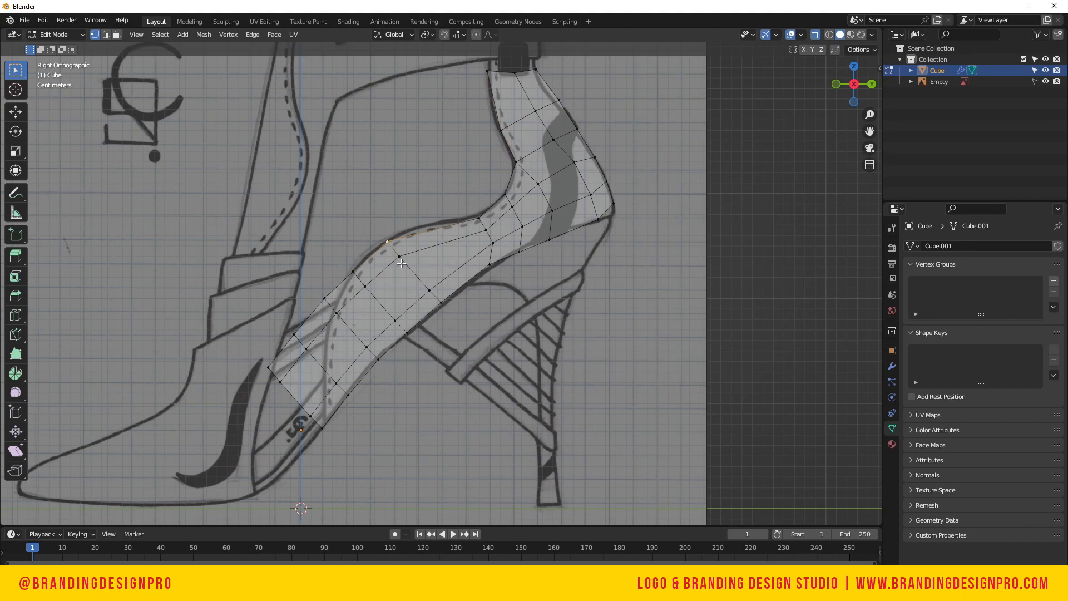
drag(436, 288, 448, 303)
key(g)
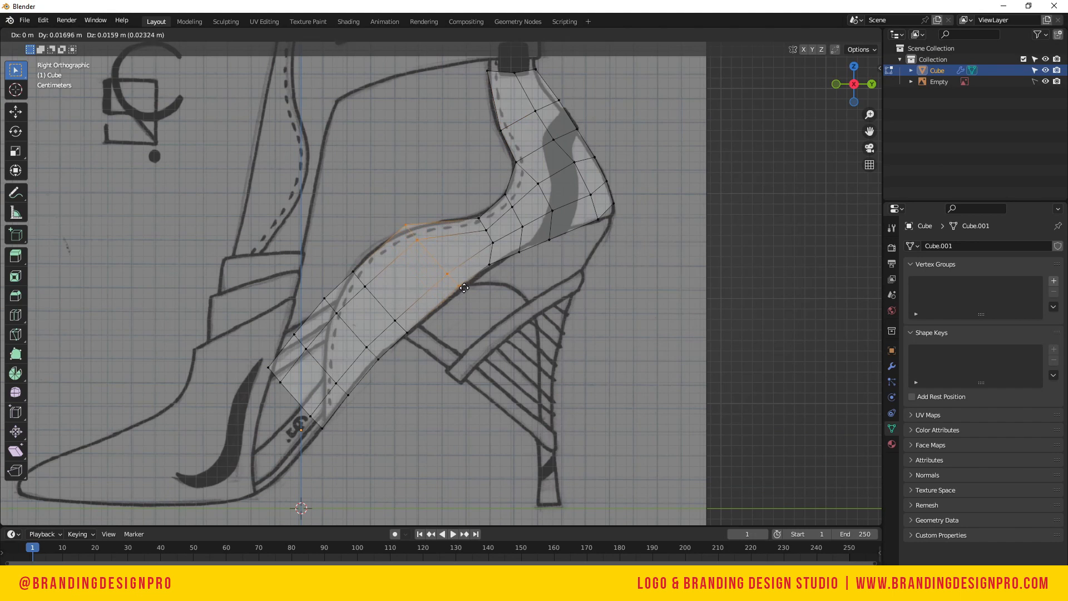
click(466, 290)
Adjust that cross-section's upper and inner vertices individually to follow the instep curve with even spacing
click(410, 232)
key(g)
click(435, 247)
click(431, 248)
key(g)
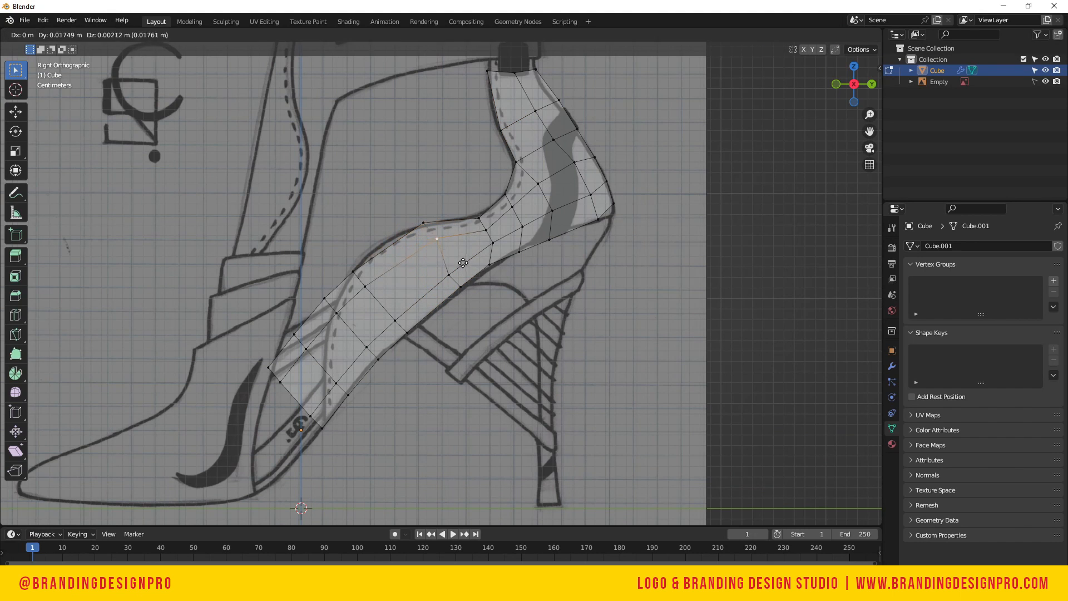
click(464, 261)
key(g)
click(448, 280)
click(449, 283)
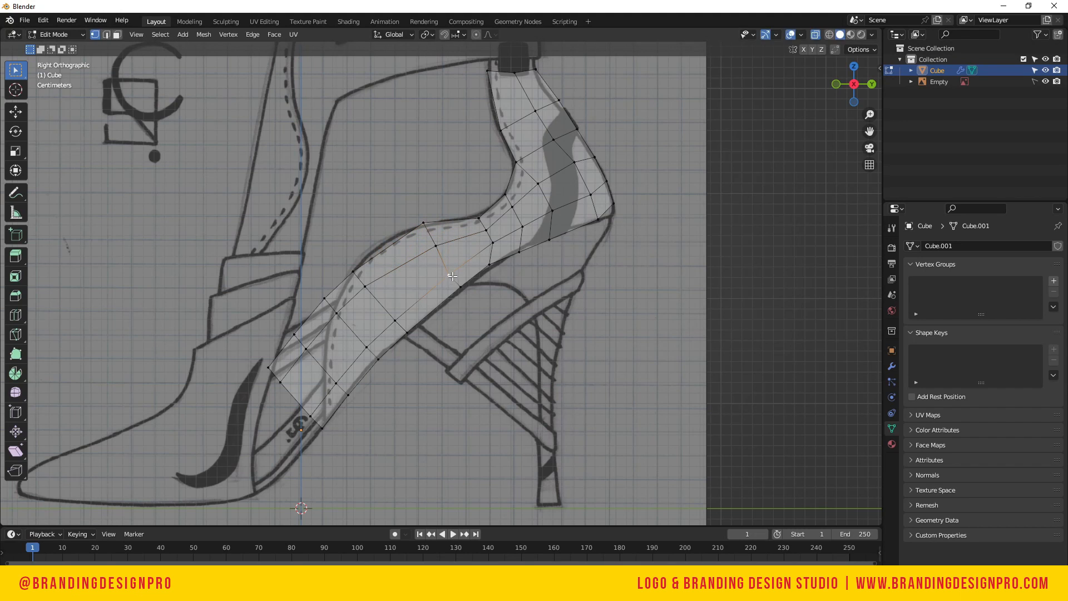
key(g)
click(450, 277)
Move the vertices of the cross-section just below the arch's top toward the heel, fitting its ends to the instep and sole outlines
click(377, 296)
key(g)
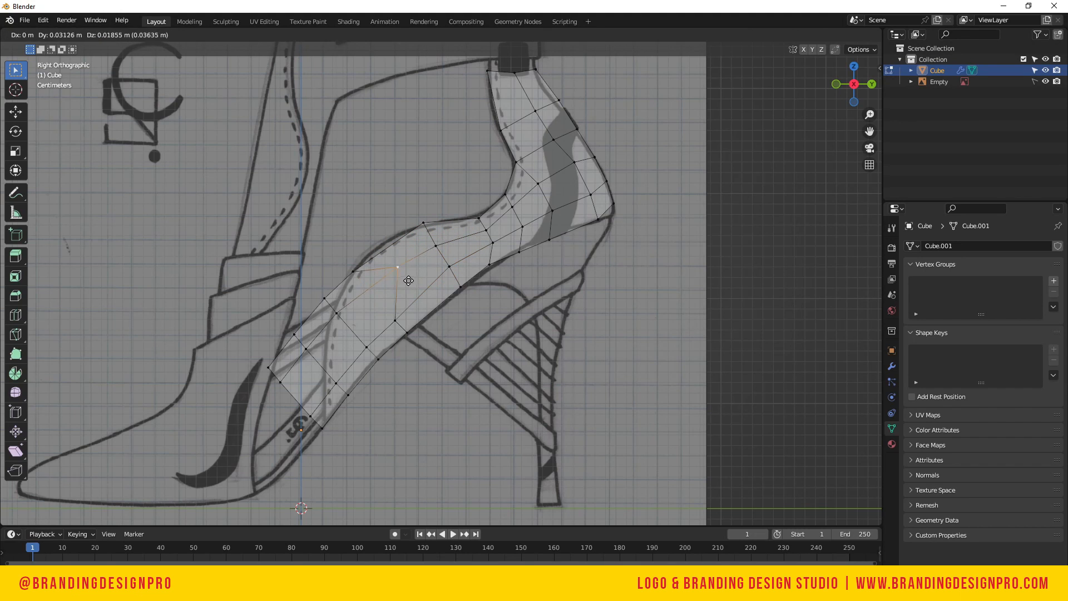
click(426, 336)
click(408, 332)
key(g)
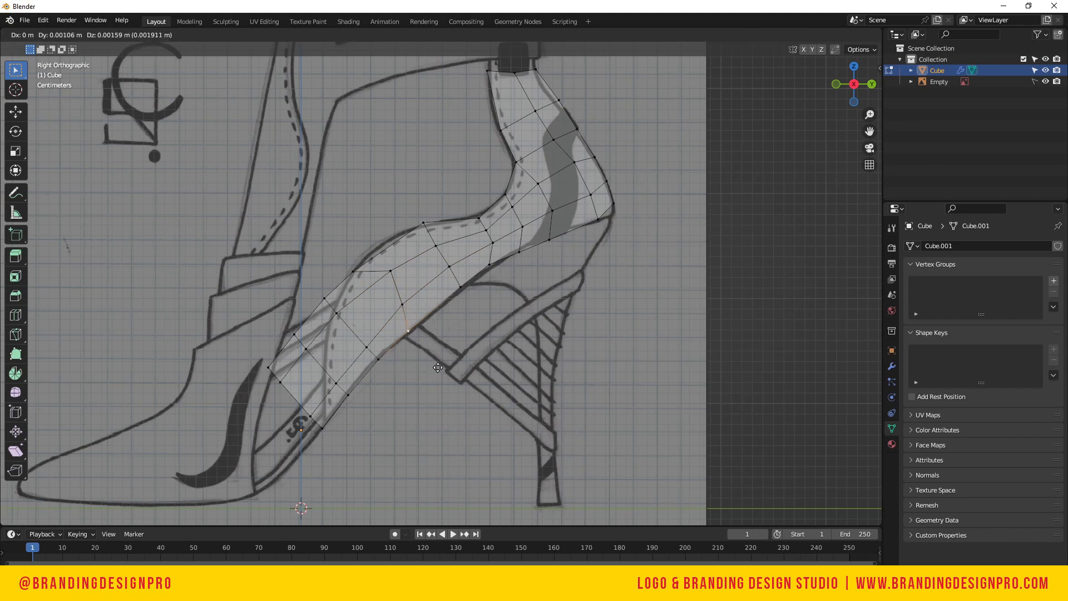
click(449, 355)
click(353, 271)
key(g)
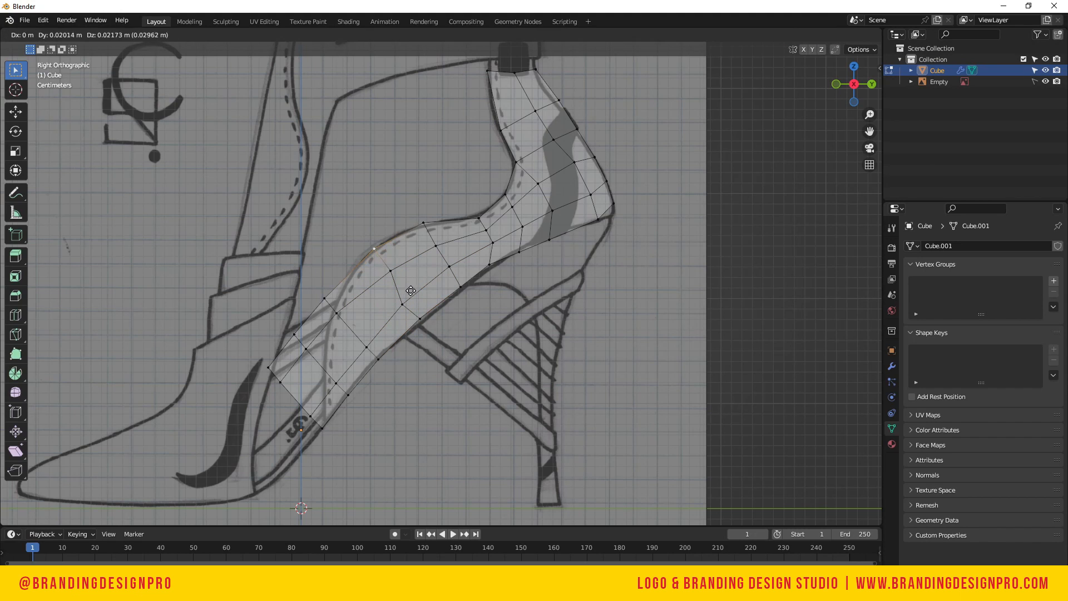
click(417, 286)
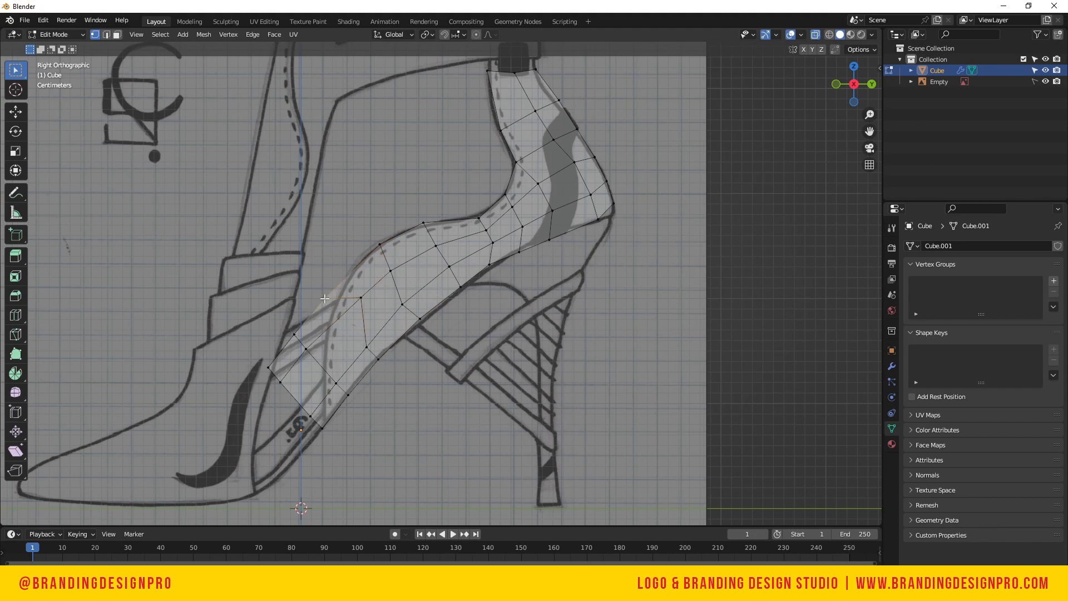
Shift the following cross-section's vertices up the arch and place its end vertices on the sketch's instep and sole lines
click(405, 312)
click(364, 356)
key(g)
click(417, 370)
click(380, 362)
key(g)
click(406, 365)
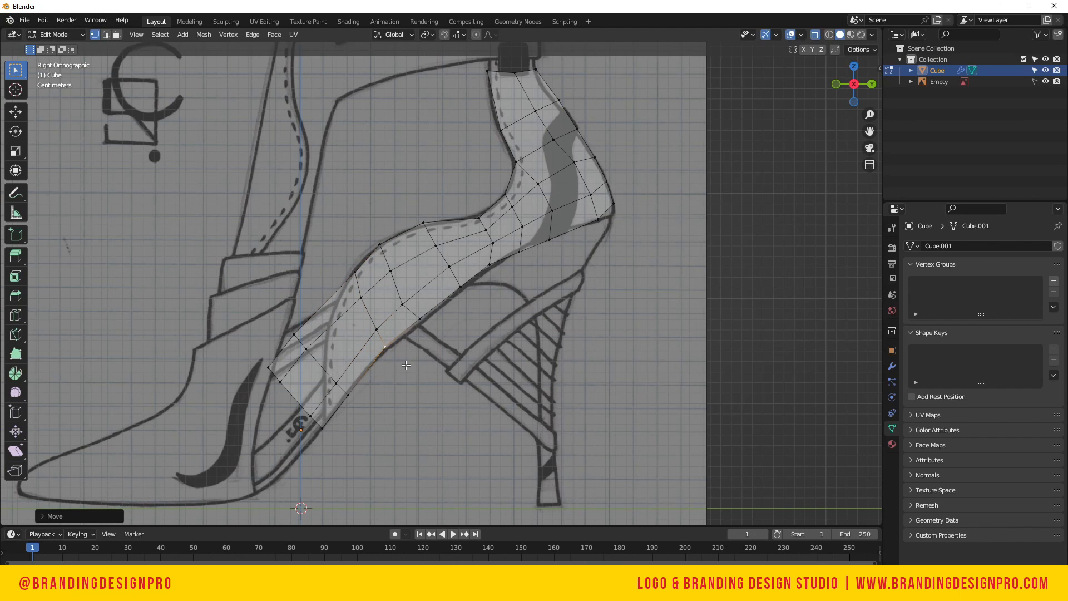
Pull the upper and inner vertices of the second-to-last cross-section near the toe back inside the curved front outline
click(303, 327)
key(g)
click(353, 337)
click(312, 352)
key(g)
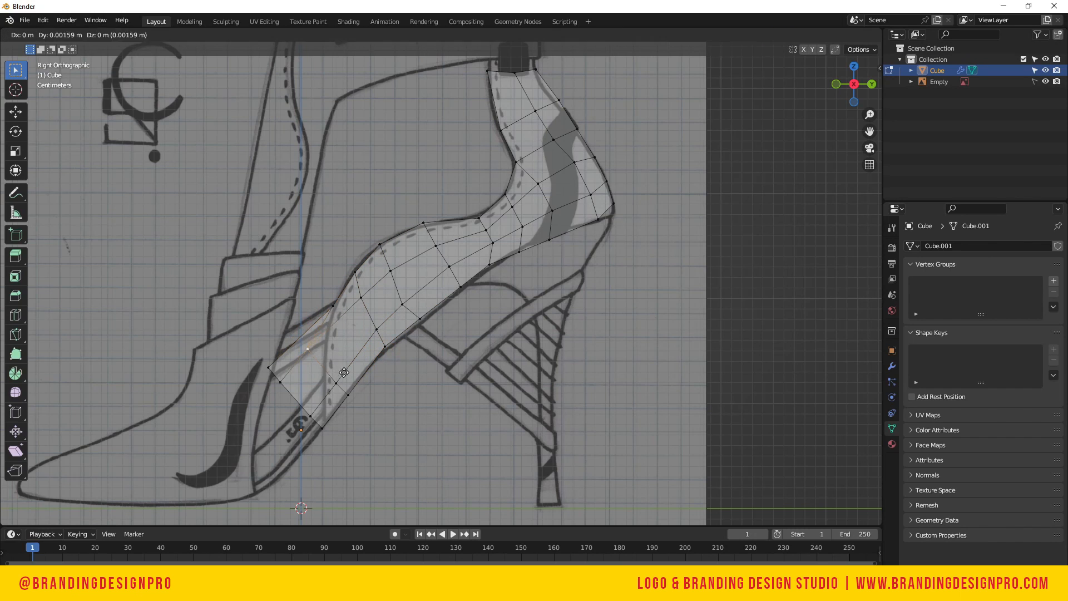
click(377, 359)
click(332, 386)
key(g)
click(445, 415)
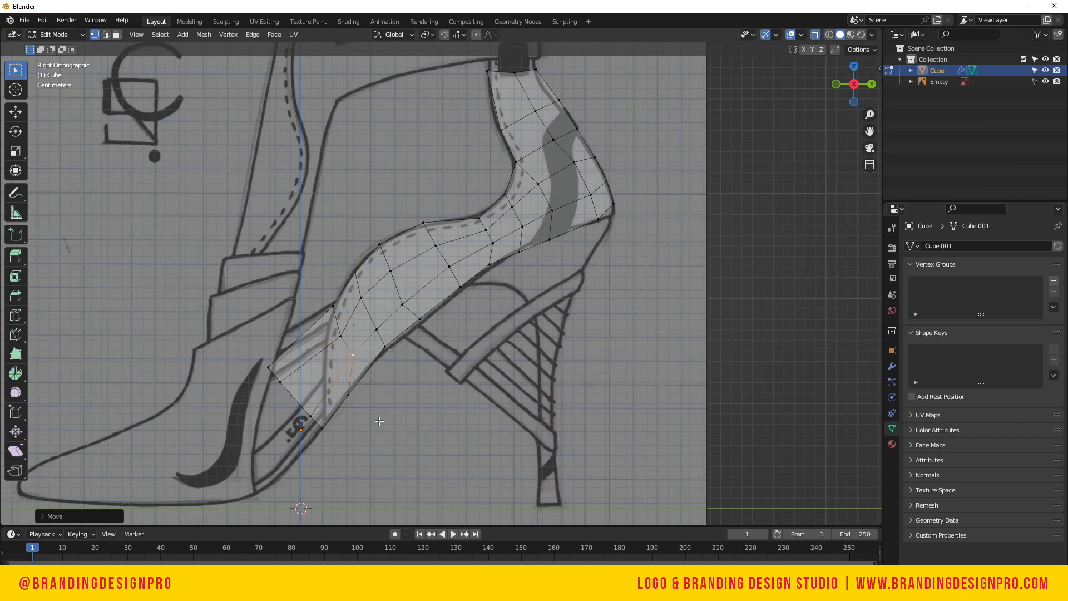
Move the two lower vertices of the foot's front end edge to the point where the panel meets the sole line
click(318, 428)
key(g)
click(330, 432)
click(296, 412)
key(g)
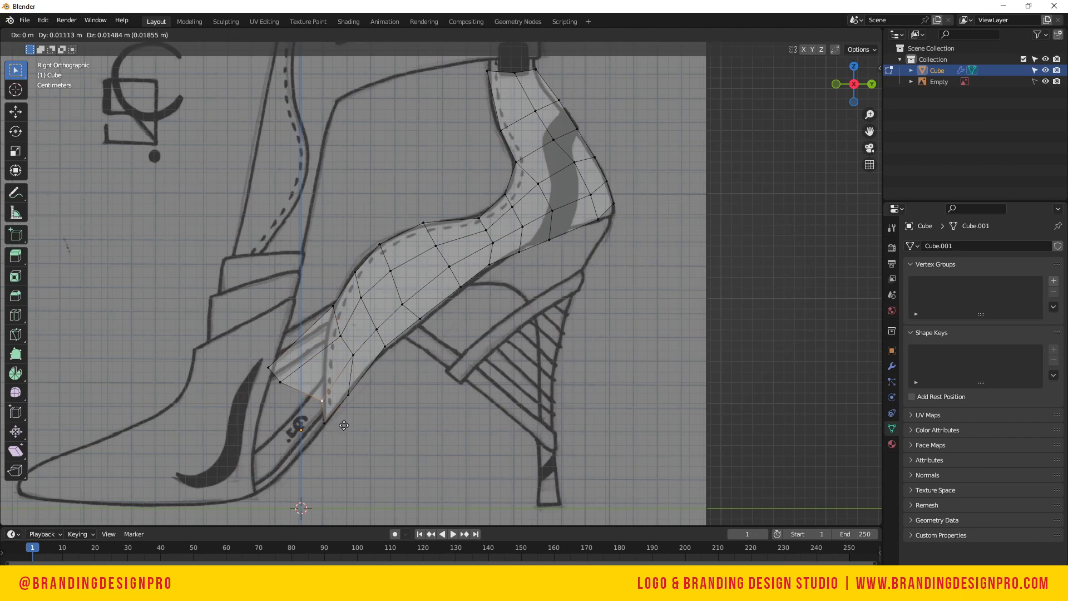
click(346, 425)
Move the two upper vertices of the foot's front end edge back onto the panel's front outline
click(288, 384)
key(g)
click(335, 369)
click(277, 384)
key(g)
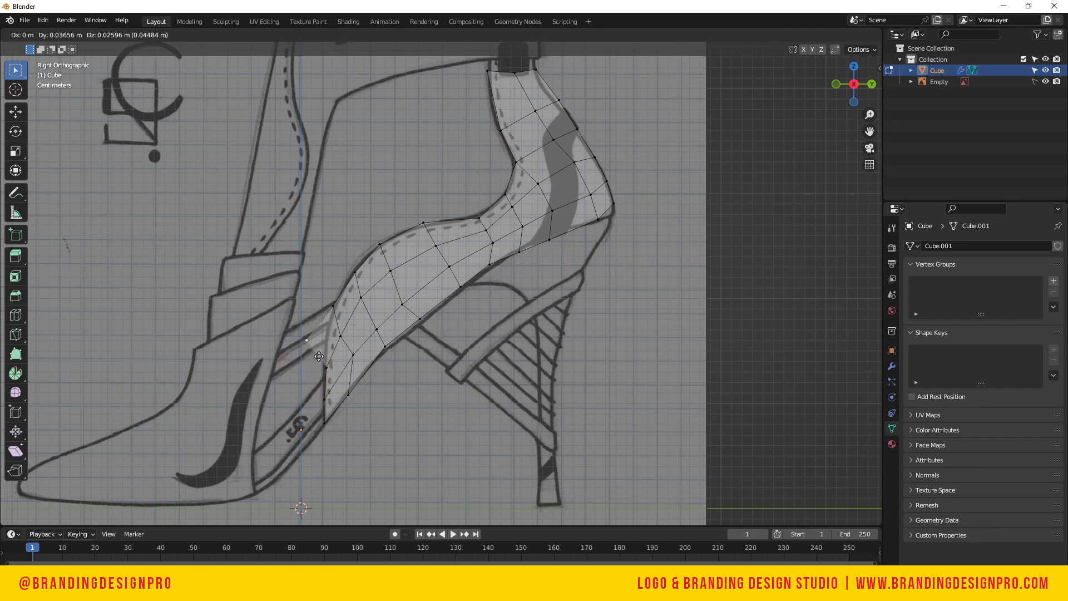
click(337, 355)
click(334, 372)
key(g)
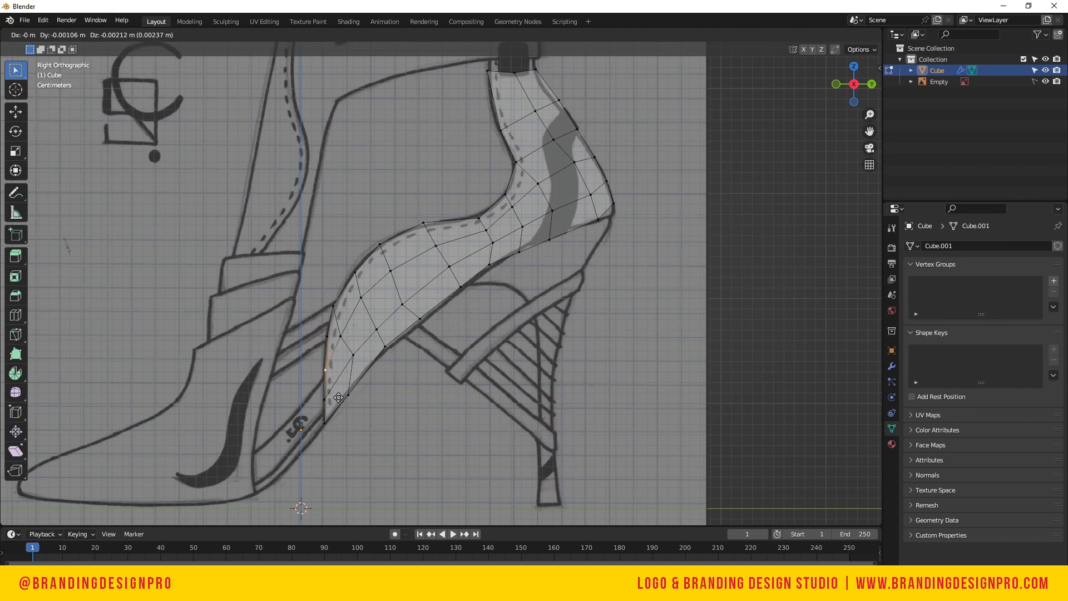
click(334, 375)
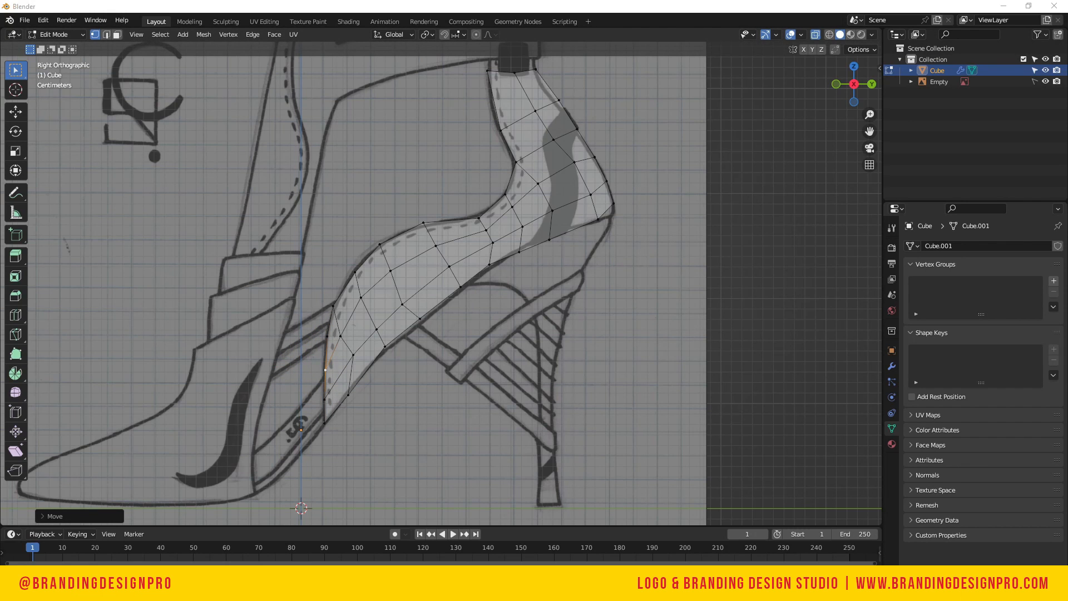
Extrude the ankle's top edges upward in several segments, following the strap heights up to the boot's top line
scroll(395, 292, down, 4)
scroll(478, 167, up, 2)
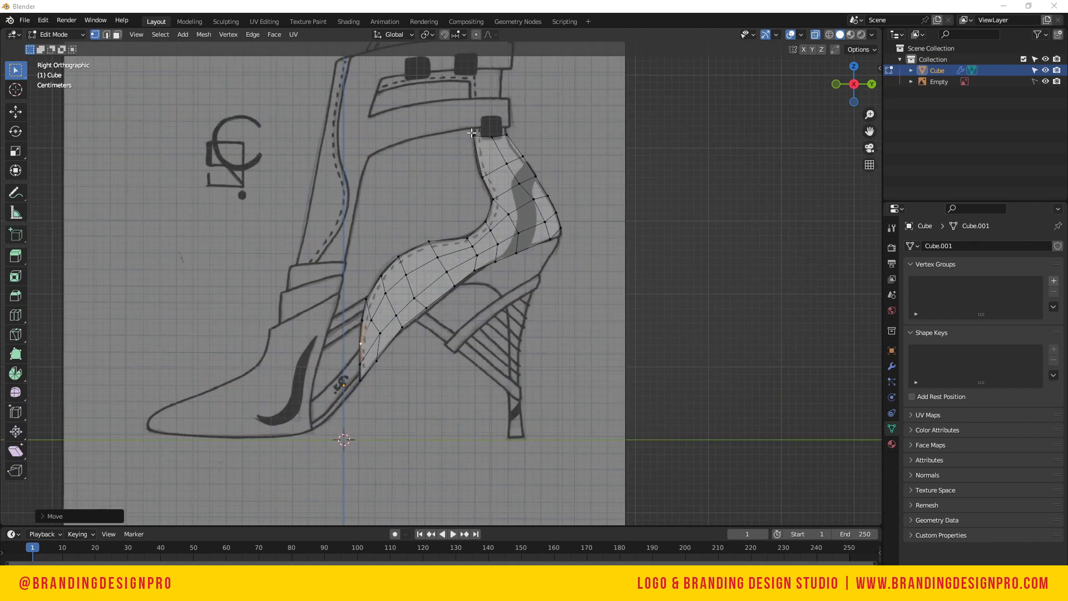
scroll(485, 156, down, 1)
click(485, 157)
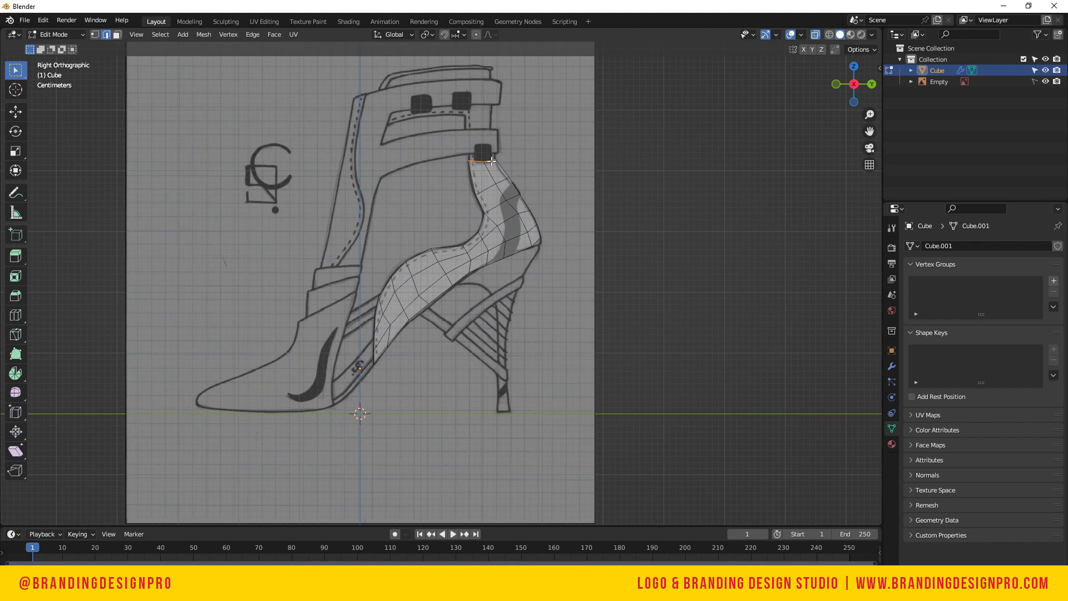
key(e)
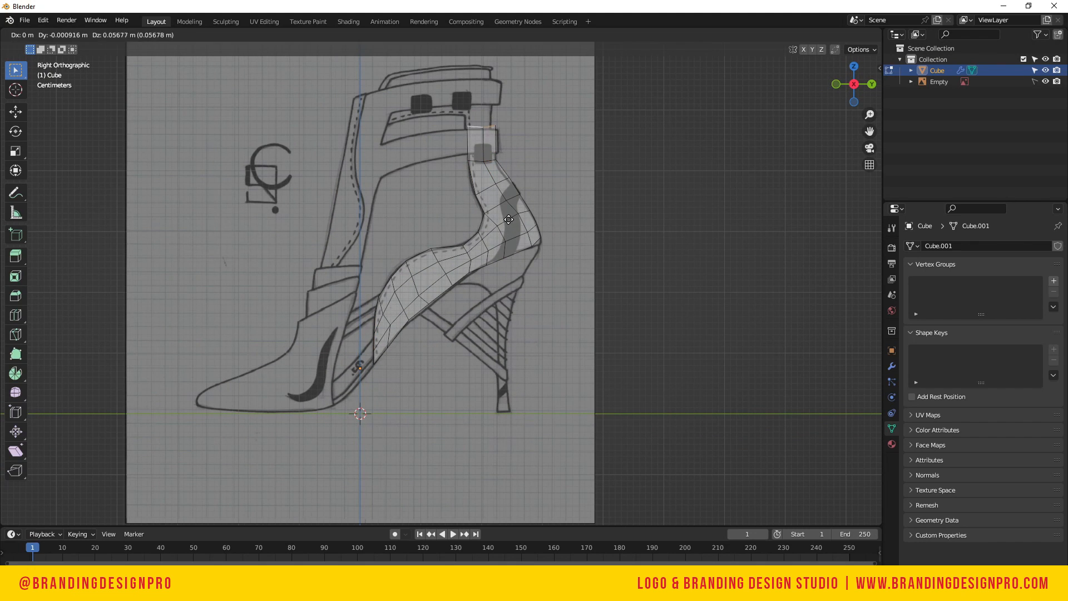
click(506, 223)
key(e)
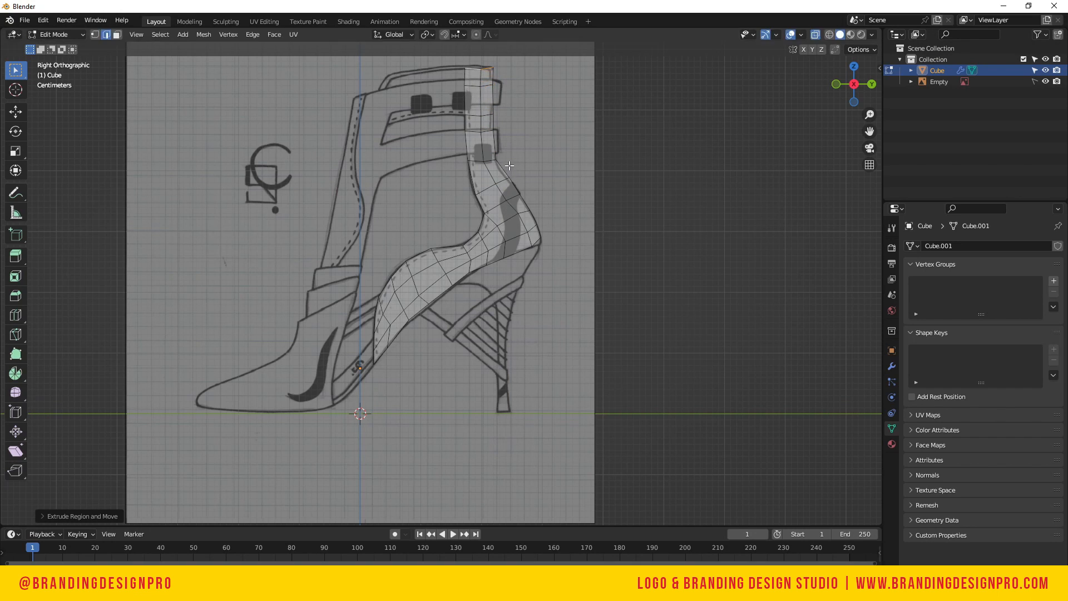
click(509, 166)
Scale the new edge rows of the ankle's upper section to straighten them against the strap lines in the sketch
key(s)
click(640, 217)
drag(451, 83, 504, 120)
key(s)
click(554, 131)
key(s)
click(505, 121)
click(577, 151)
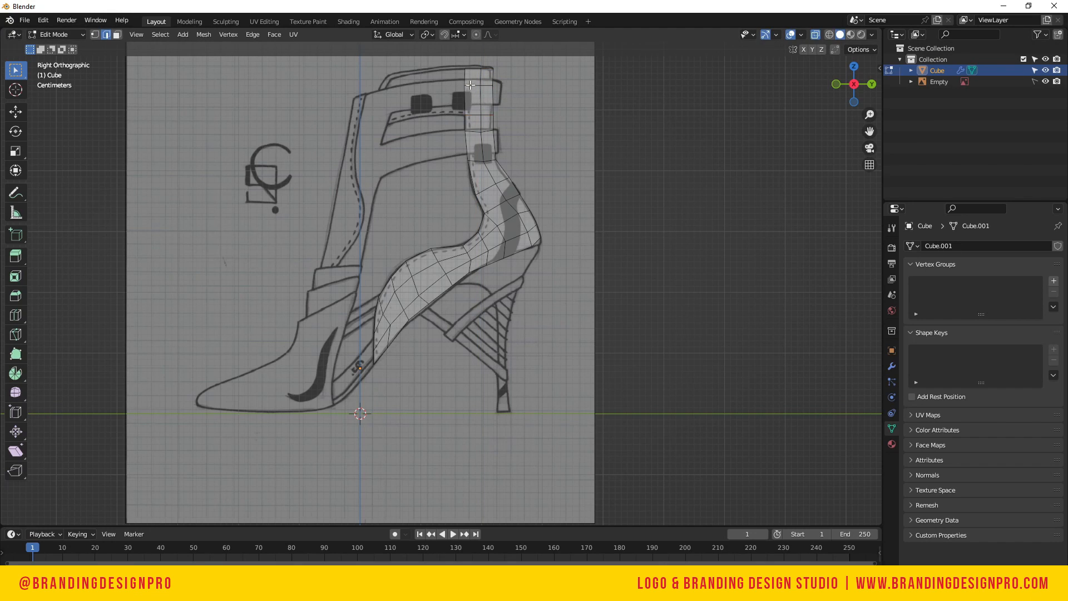
Extrude the front edges of the ankle's upper section forward in segments to the front end of the top strap
key(e)
click(465, 154)
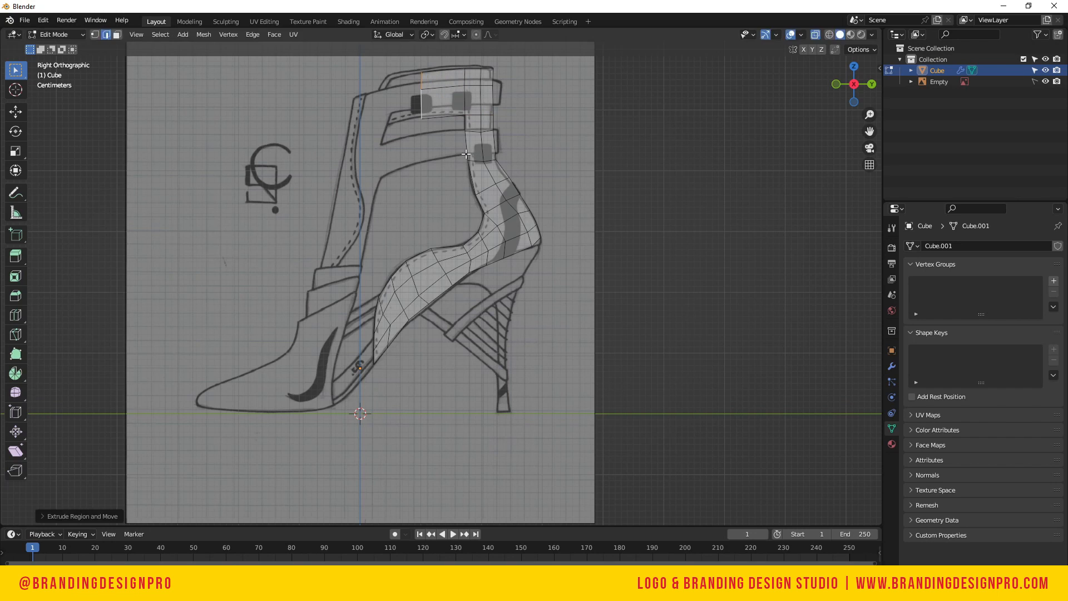
key(e)
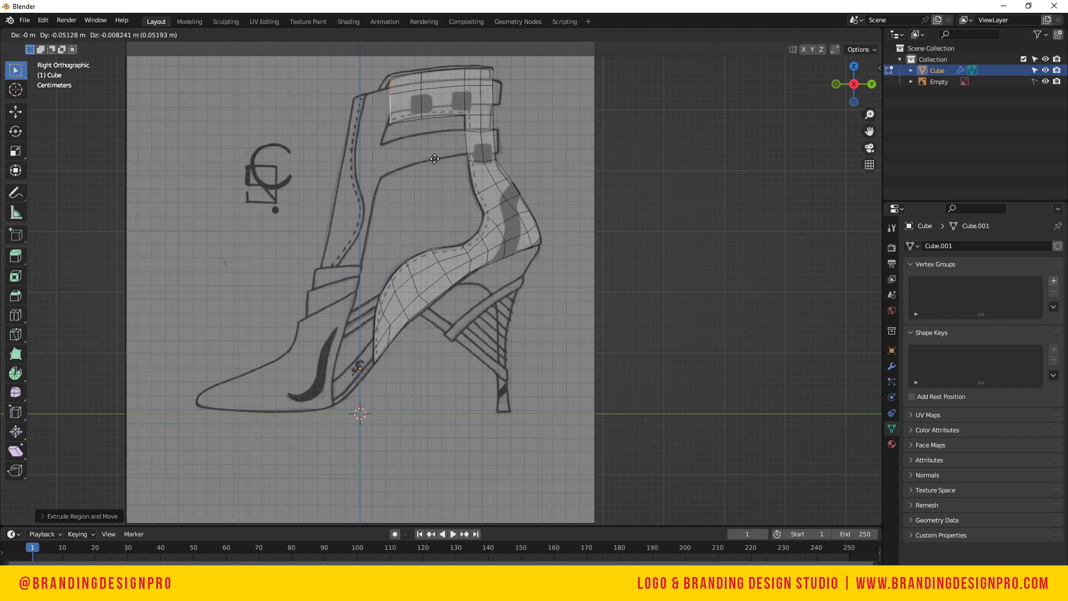
click(424, 164)
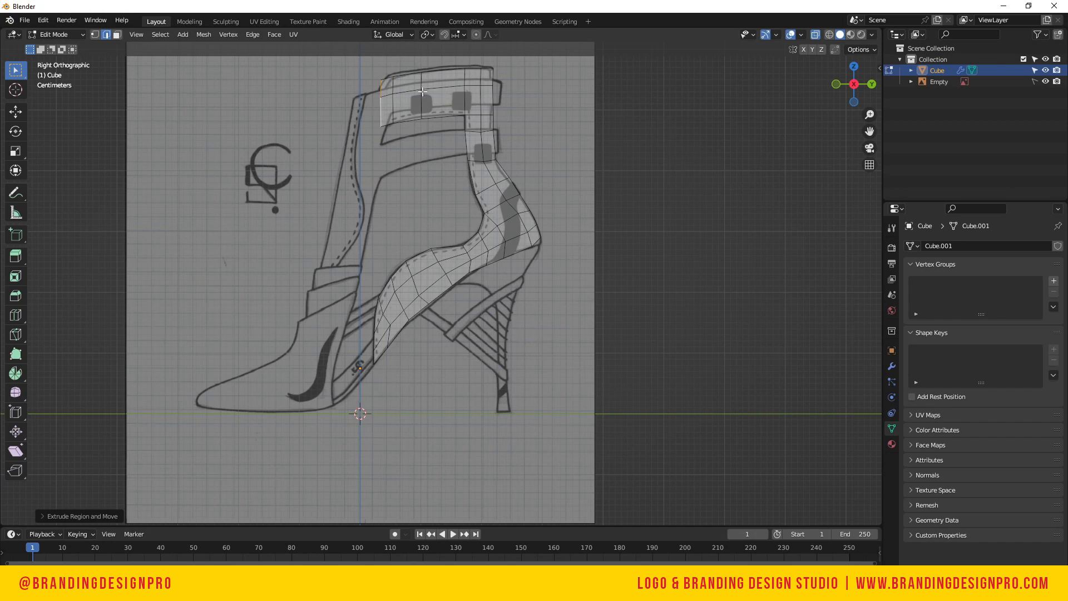
Move the two inner vertical edge rows of the top strap to follow its curved outline in the sketch
drag(409, 63, 434, 136)
key(g)
click(454, 148)
drag(389, 57, 412, 115)
key(g)
click(426, 164)
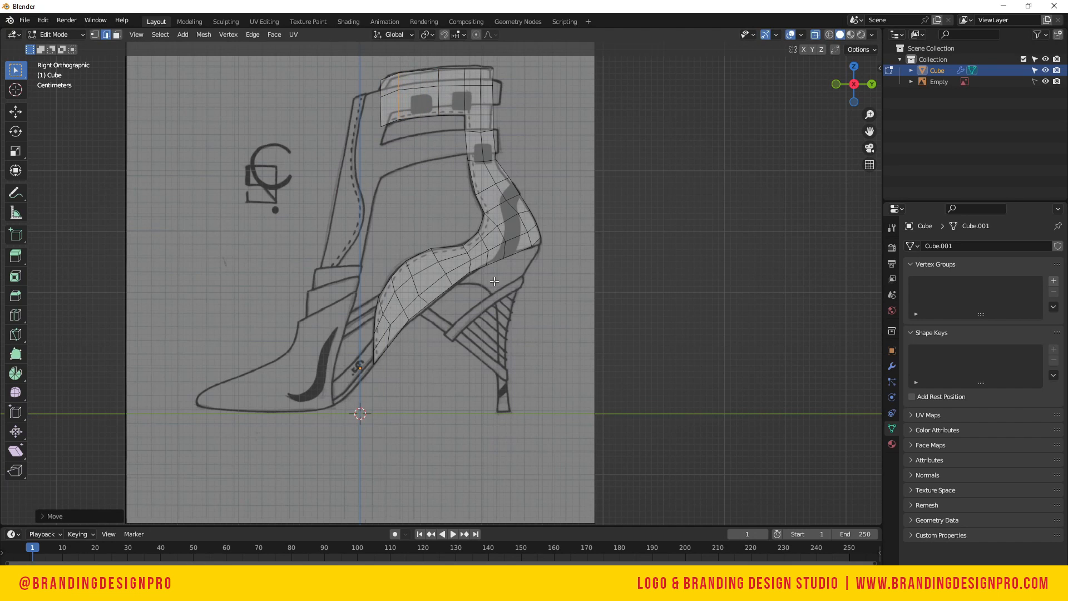
Examine the mirrored shape in Object Mode, first with the reference sketch hidden and then from an angled view with it shown
mouse_move(854, 84)
mouse_down()
mouse_move(876, 84)
mouse_move(861, 87)
mouse_up()
key(KP_3)
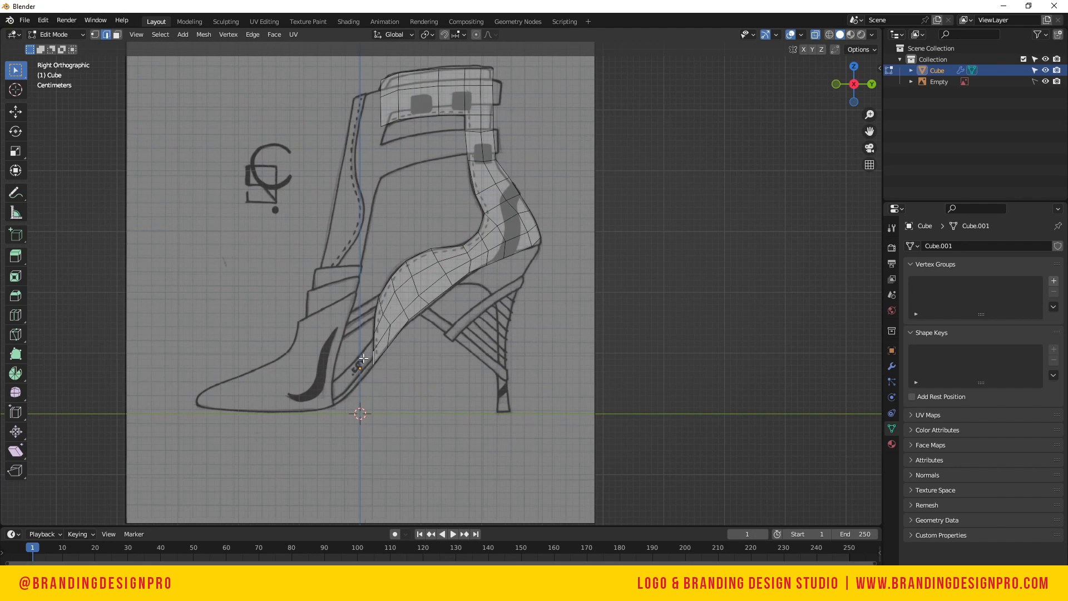
key(Tab)
click(469, 287)
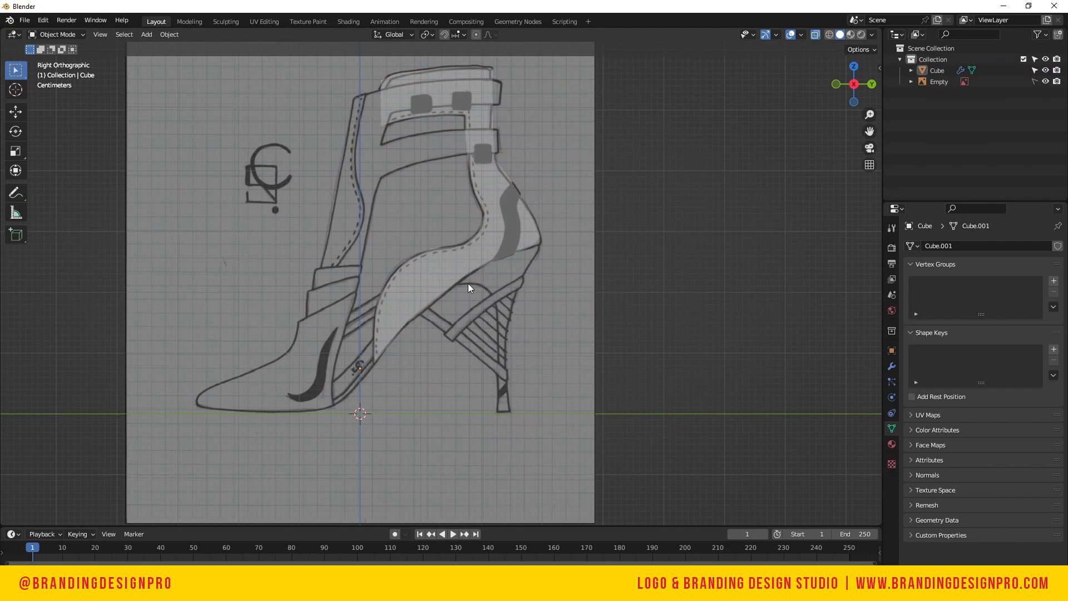
click(492, 228)
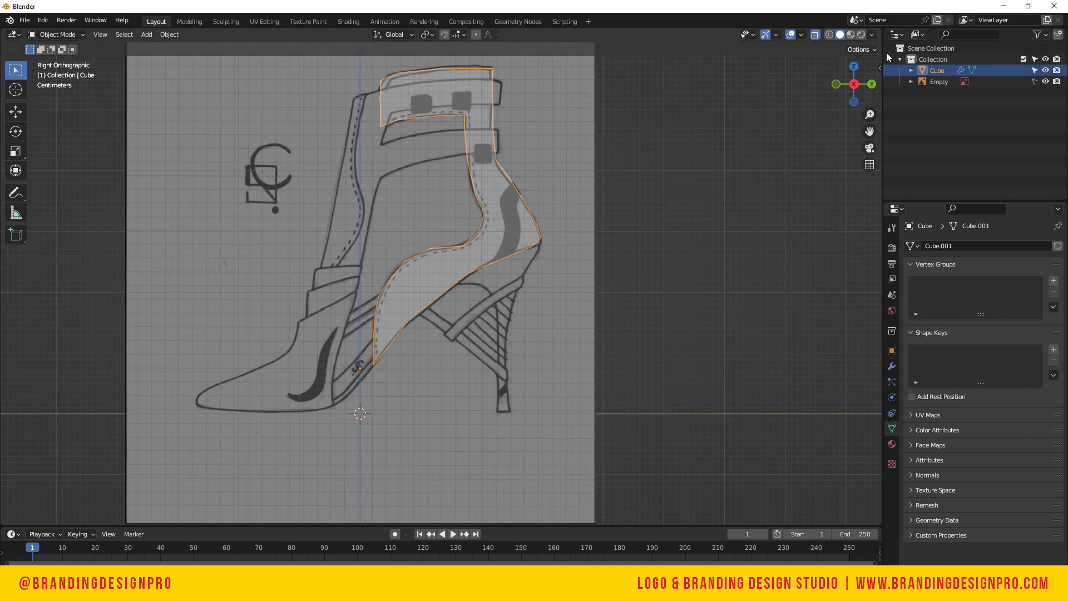
click(1045, 82)
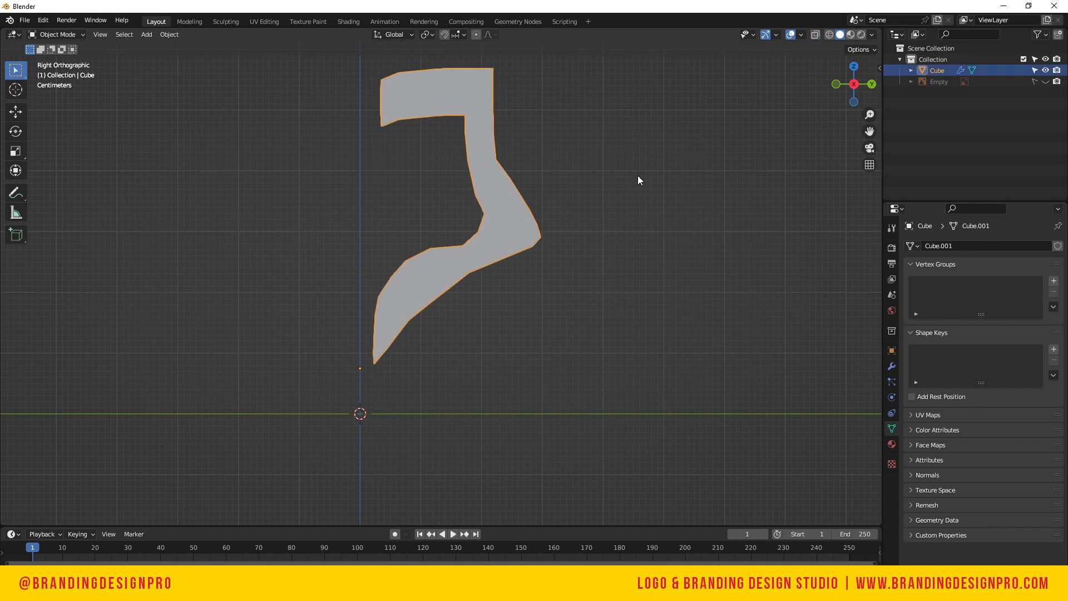
click(1045, 81)
click(656, 175)
click(508, 217)
middle_drag(508, 217, 605, 246)
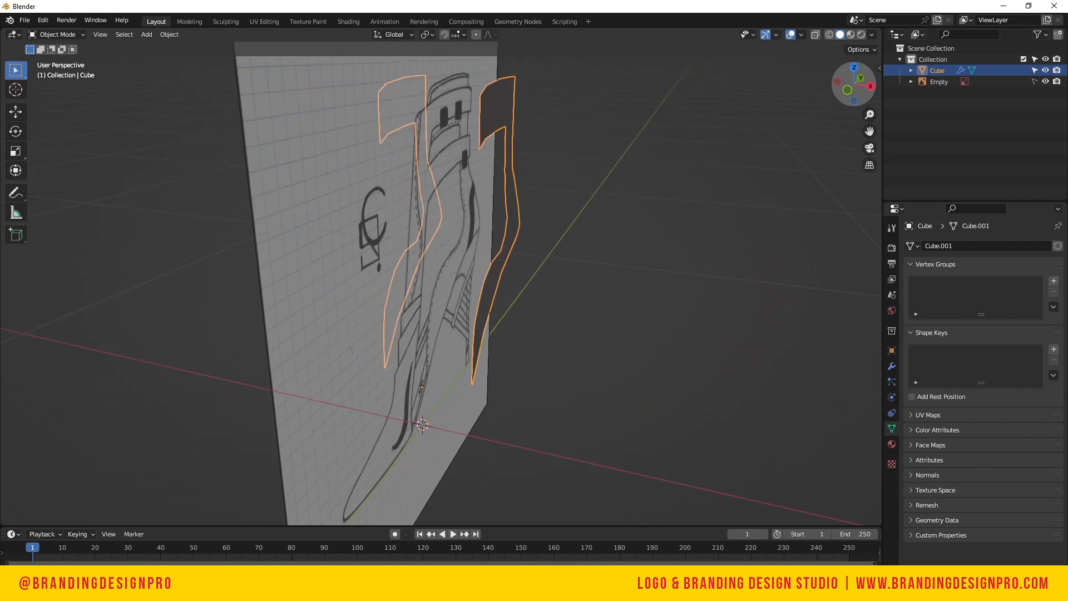
Select the whole mesh in Edit Mode and move it along X about 0.01 m farther from the mirror plane
drag(844, 80, 940, 85)
key(g)
right_click(506, 295)
key(Tab)
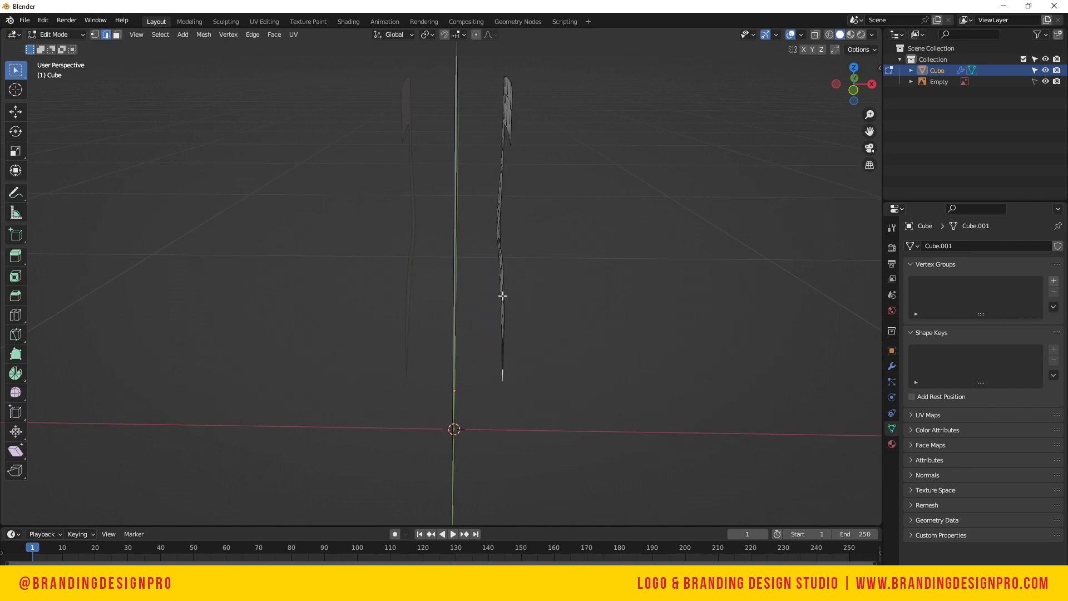
key(a)
key(g)
key(x)
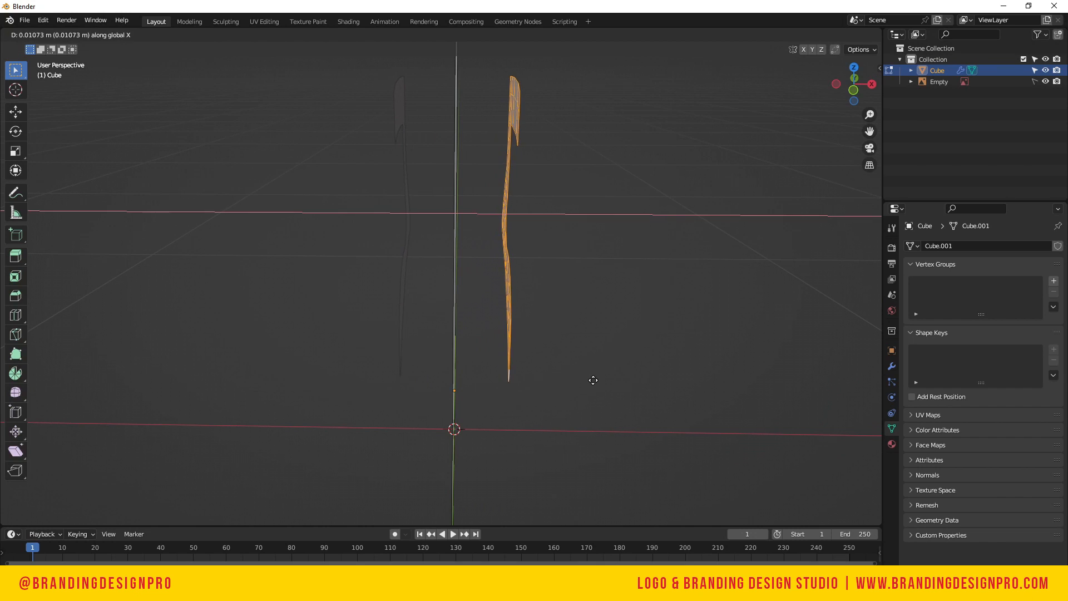
click(593, 379)
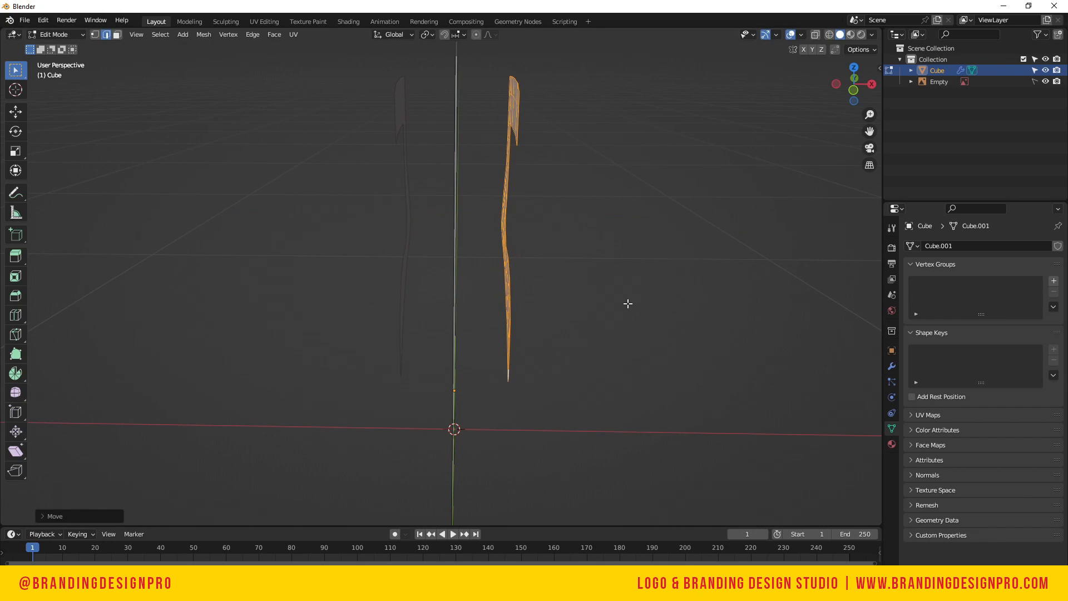
Select the outer boundary edges of the side panel and extrude them along X toward the reference sketch
drag(852, 82, 638, 98)
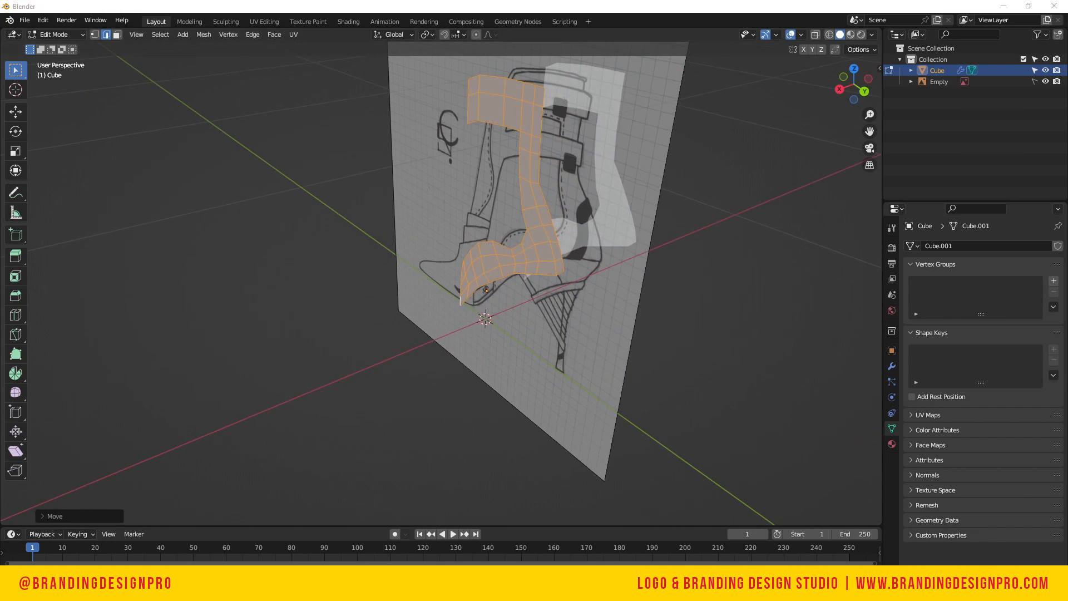
click(664, 272)
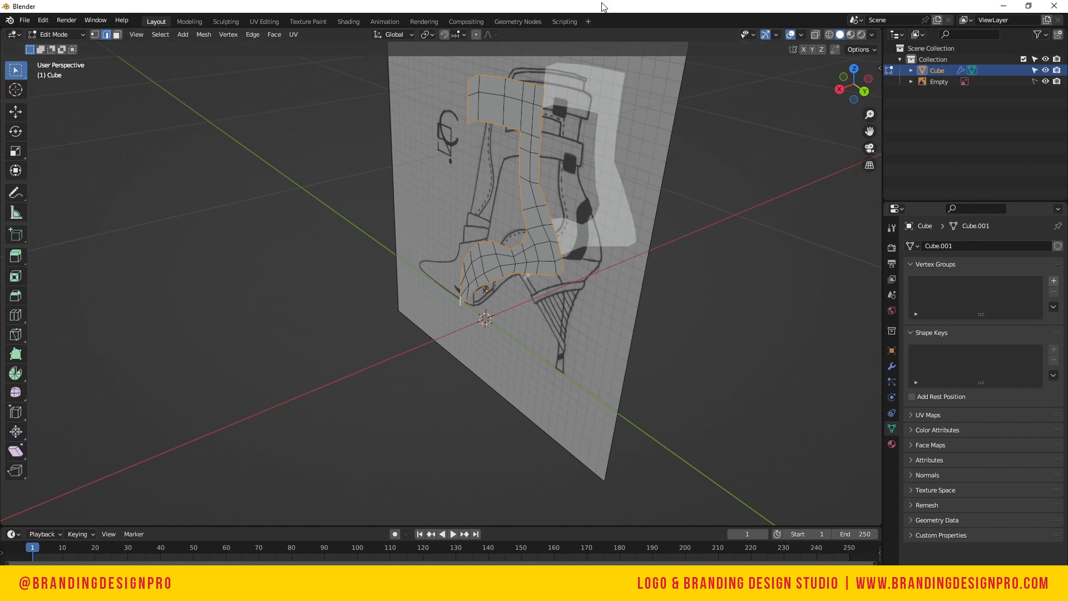
key(e)
key(x)
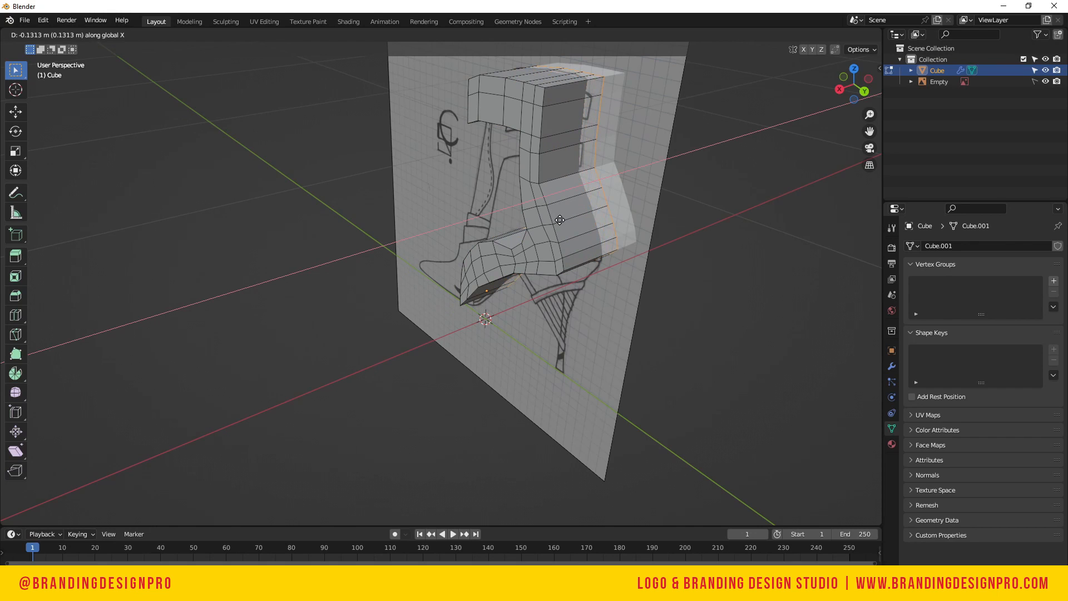
click(529, 229)
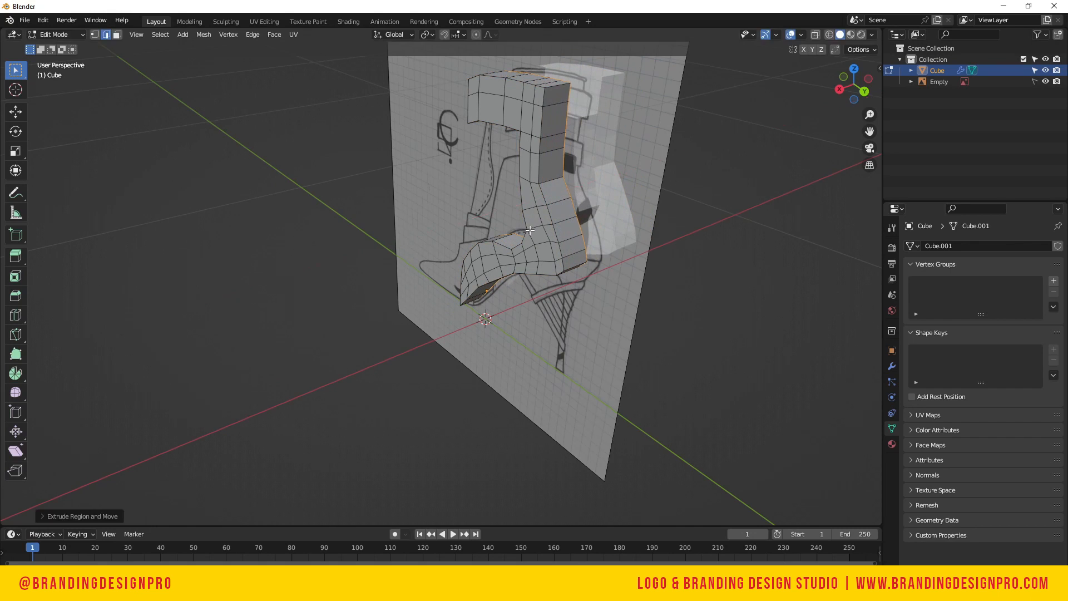
Enable clipping on the Mirror modifier and move the extruded boundary edges to the mirror plane so both halves meet
click(892, 367)
key(g)
click(716, 269)
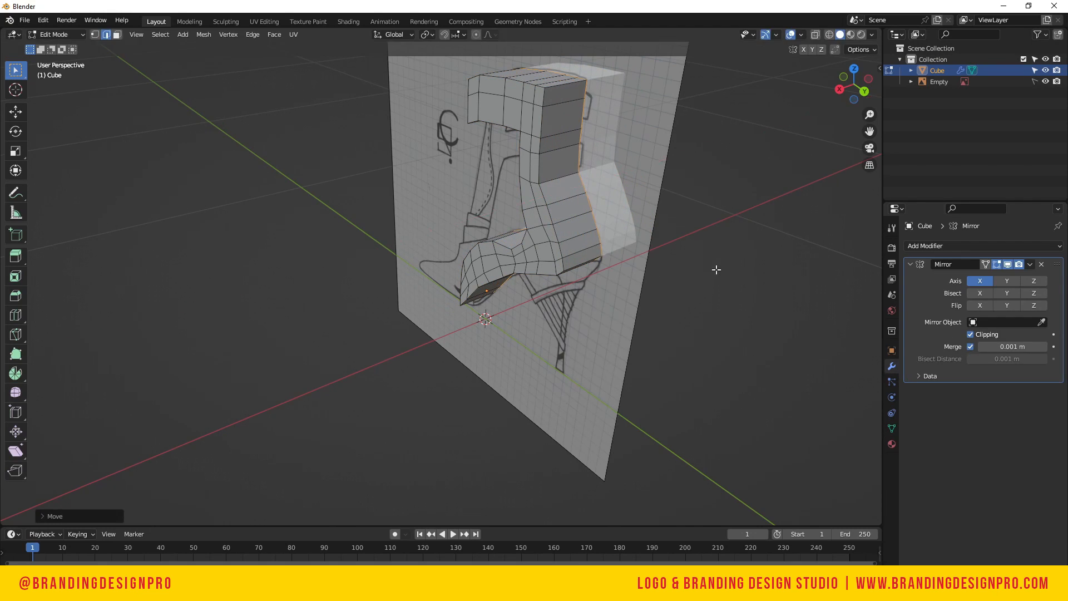
Select the strip of front faces from the toe end up the instep to the underside of the collar, and delete them
drag(852, 83, 778, 89)
click(501, 345)
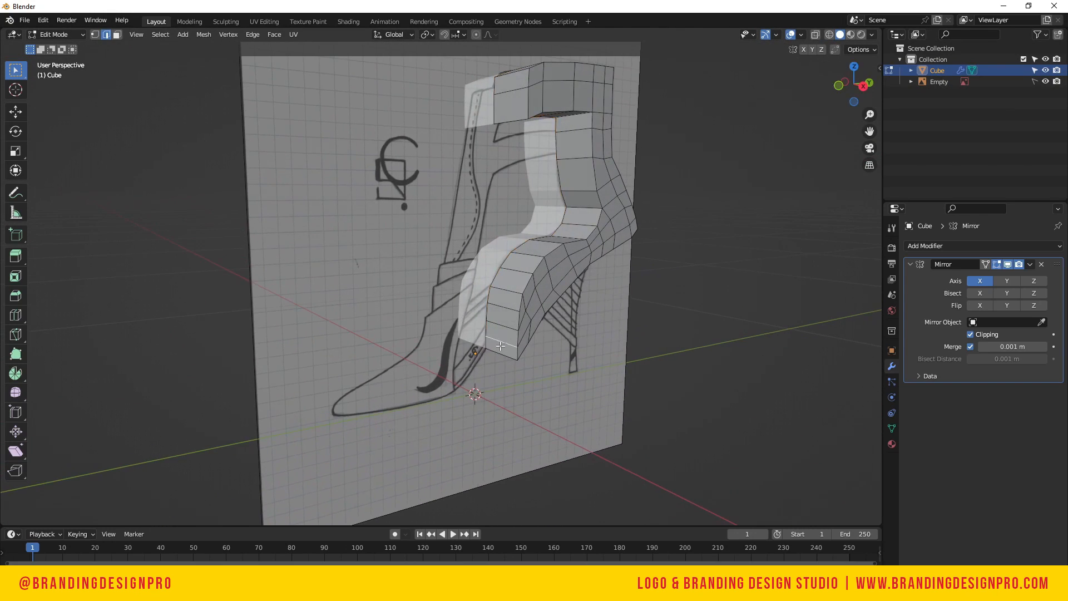
key(3)
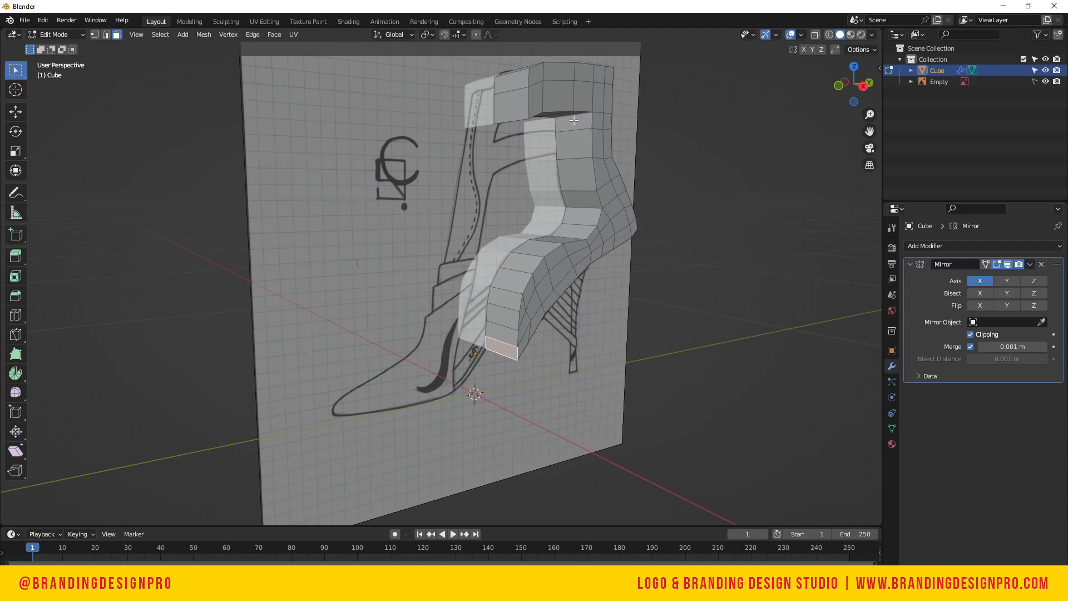
ctrl+click(574, 121)
key(ctrl+z)
click(504, 342)
ctrl+click(544, 248)
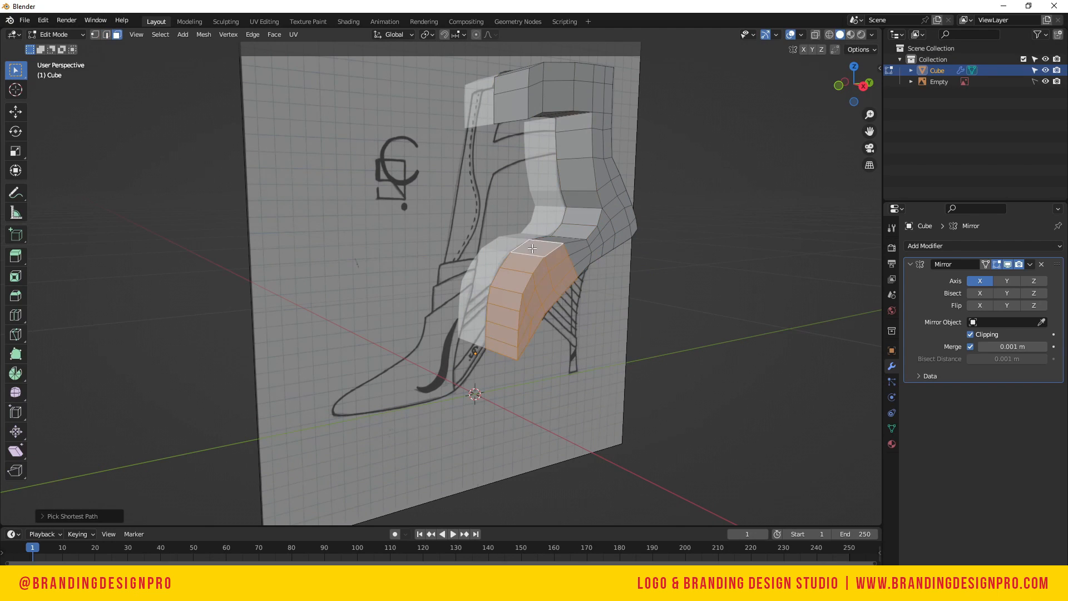
click(499, 322)
click(501, 343)
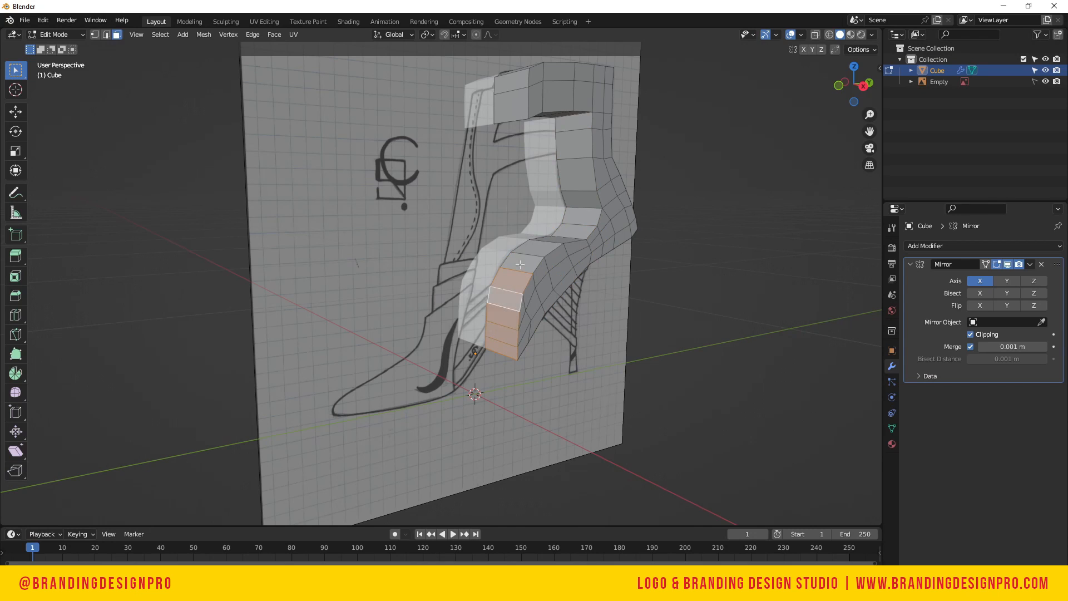
ctrl+click(562, 237)
shift+click(562, 237)
shift+click(559, 240)
shift+click(569, 231)
shift+click(576, 217)
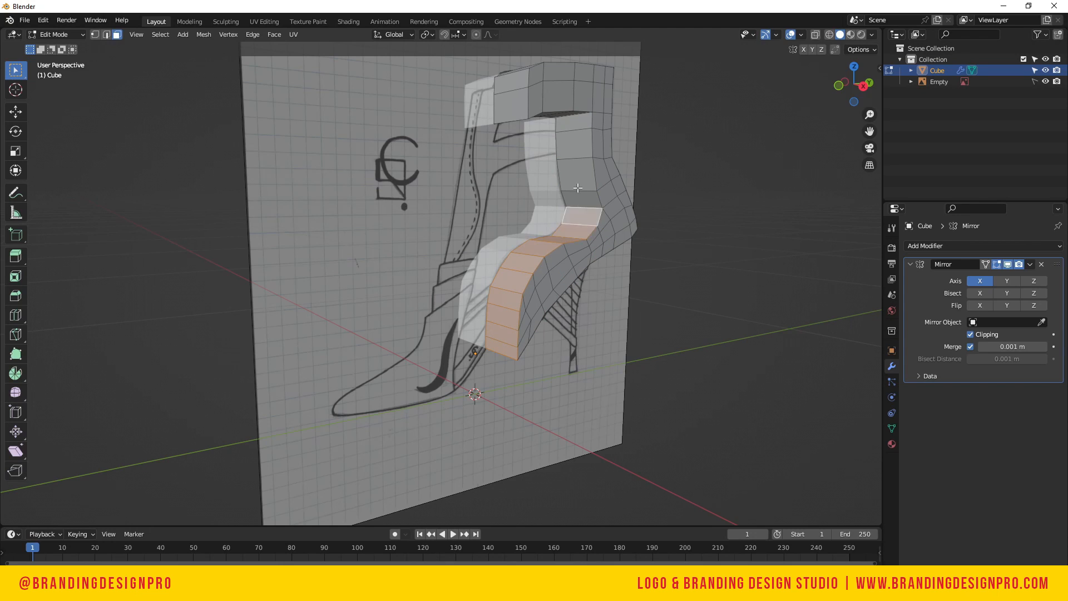
shift+click(577, 181)
shift+click(577, 185)
shift+click(577, 197)
shift+click(571, 143)
shift+click(576, 171)
shift+click(573, 120)
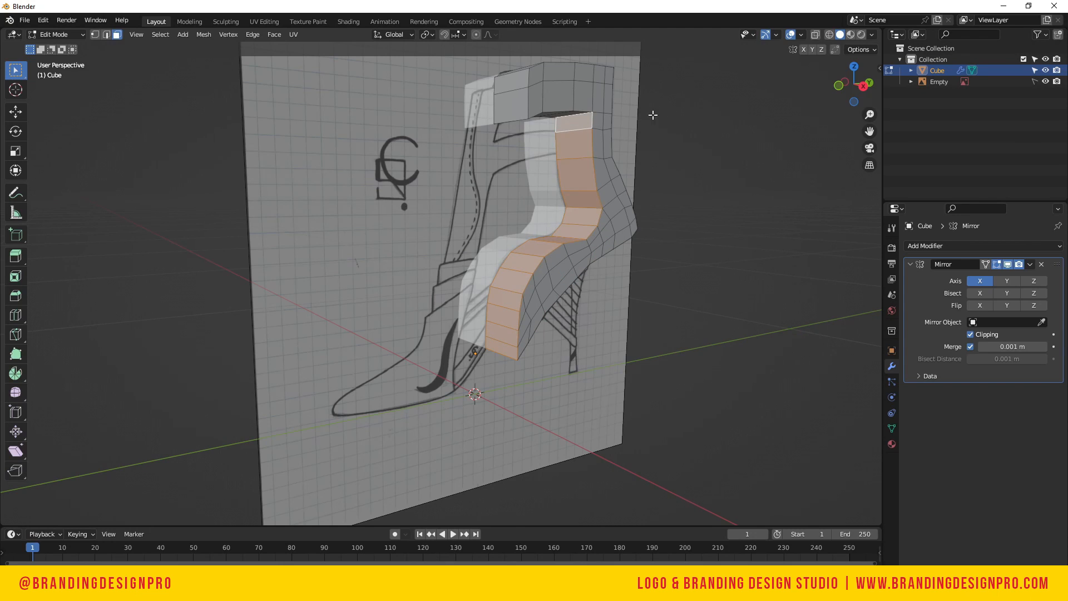
drag(844, 83, 851, 39)
shift+click(539, 149)
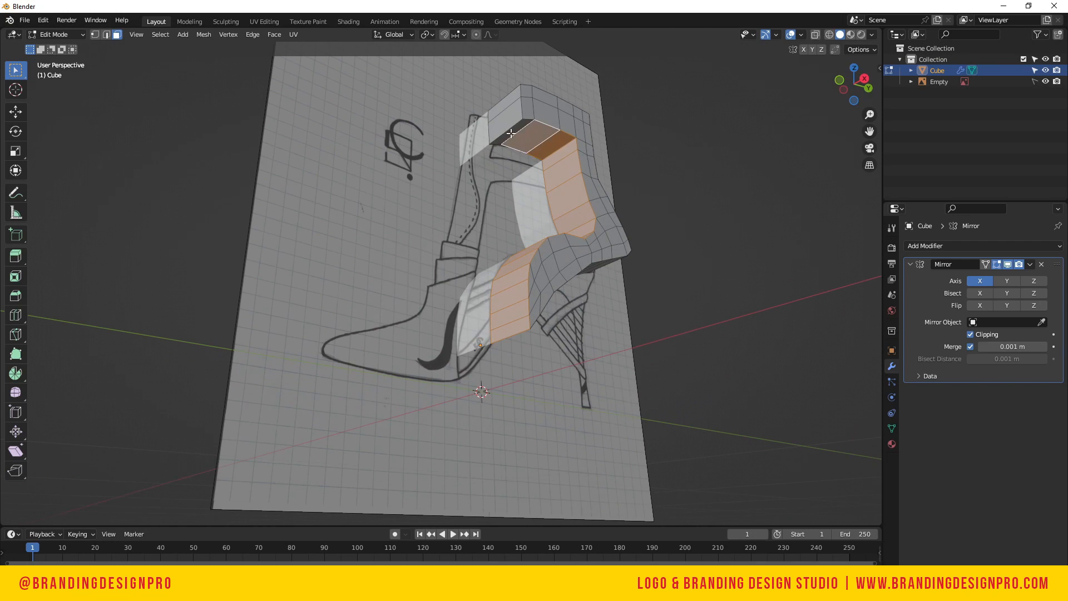
shift+click(512, 136)
key(x)
click(507, 241)
Select the faces covering the top of the boot's collar, delete them, and return to Object Mode
drag(837, 87, 765, 190)
click(649, 150)
shift+click(631, 146)
shift+click(603, 145)
shift+click(573, 136)
shift+click(534, 134)
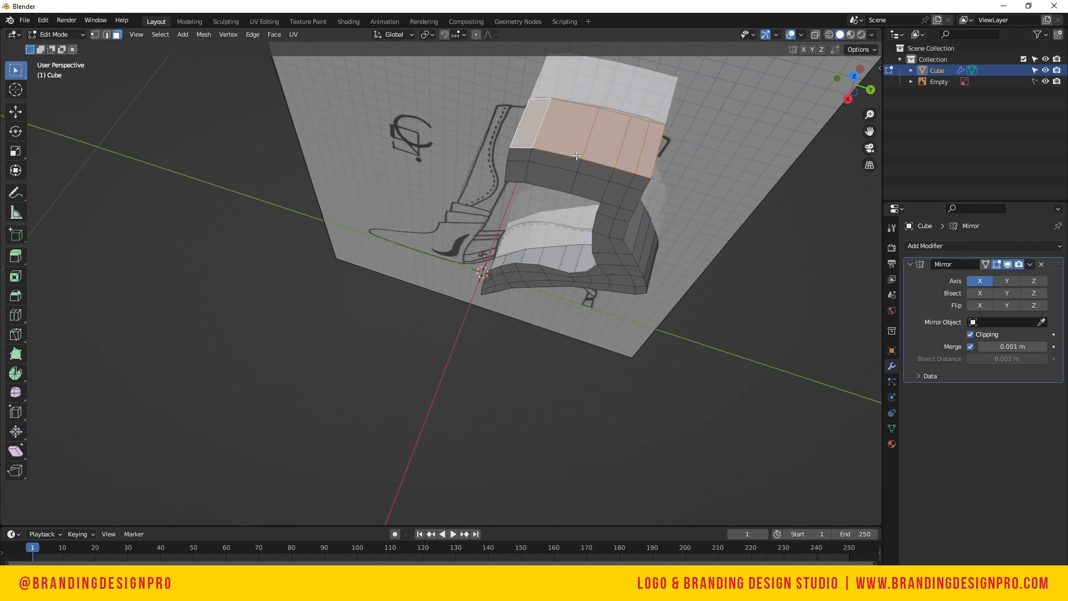
key(x)
click(539, 159)
drag(862, 81, 904, 84)
key(Tab)
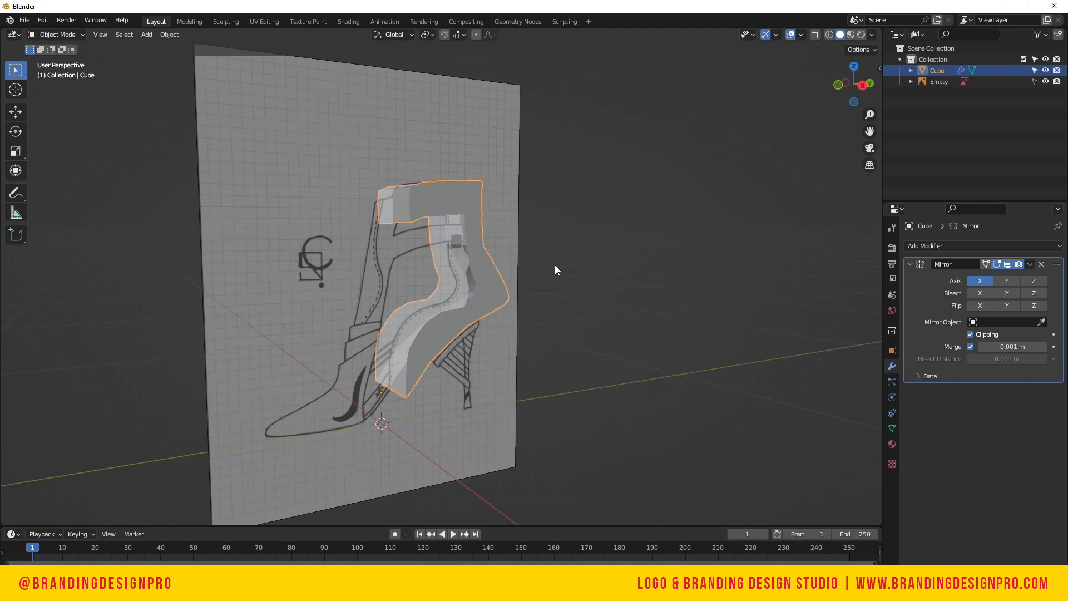
Add the sole and heel drawing img002.jpg as a reference image aligned to the top view
key(KP_7)
key(shift+a)
mouse_move(523, 385)
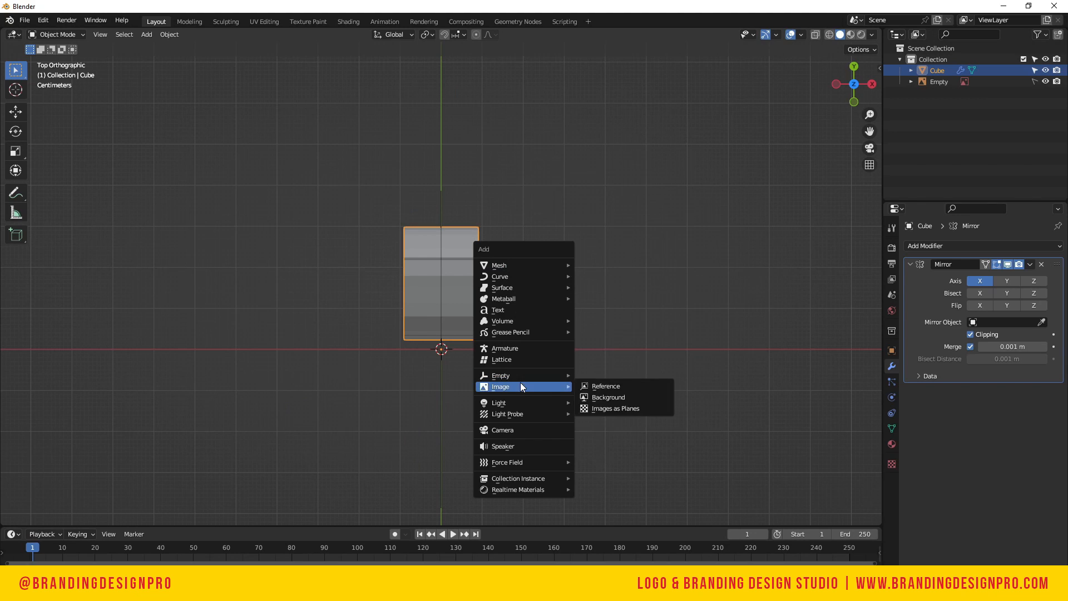
click(600, 386)
double_click(553, 222)
scroll(509, 342, down, 10)
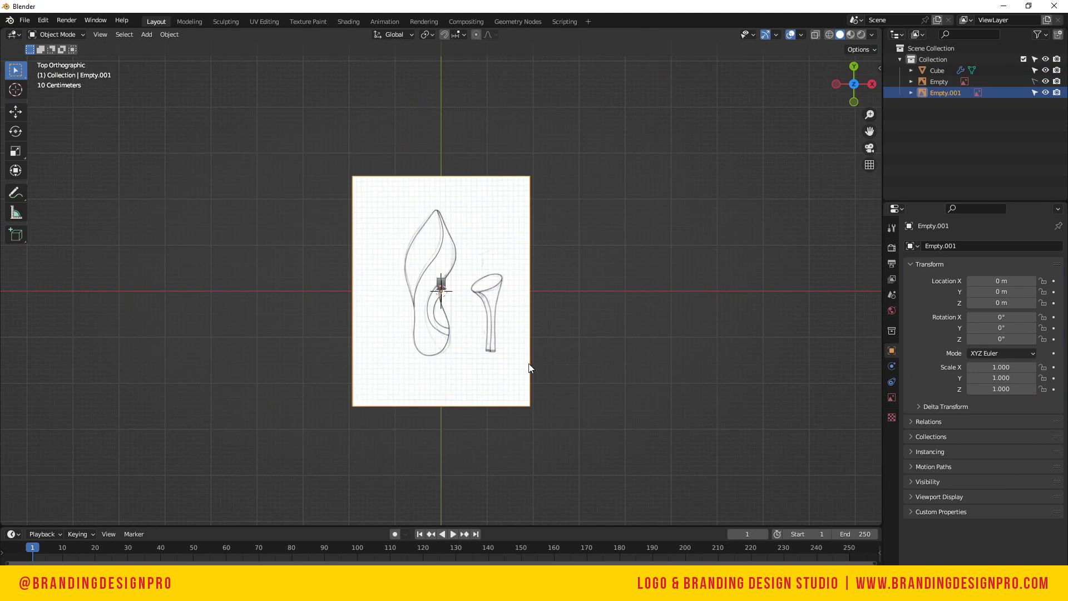
Scale the sole reference image down to about 0.25 and rotate it 180° about Z
key(s)
click(502, 334)
text(r)
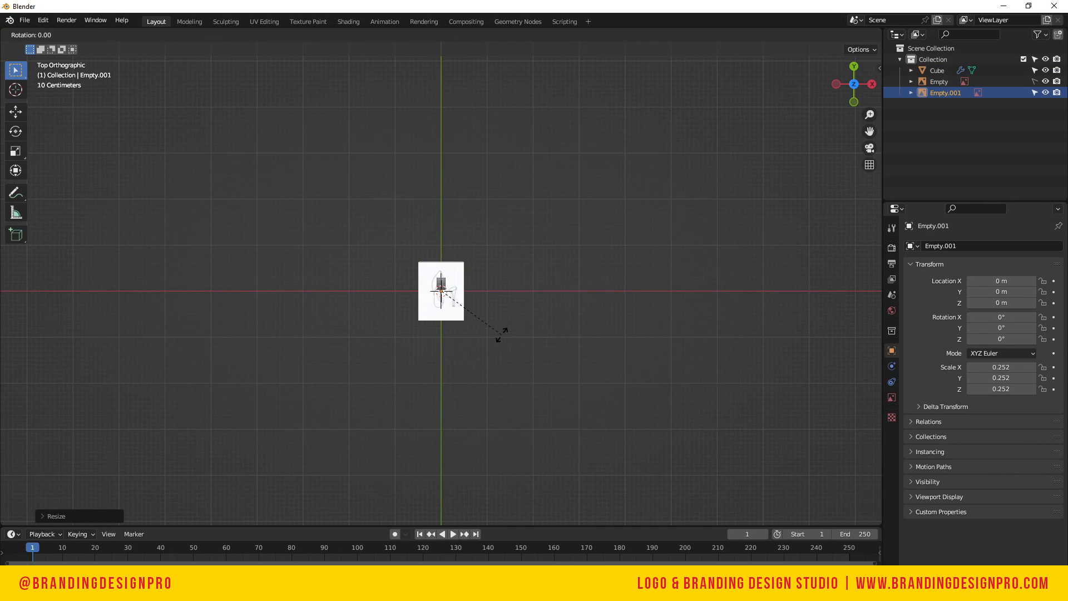
text(180)
key(Return)
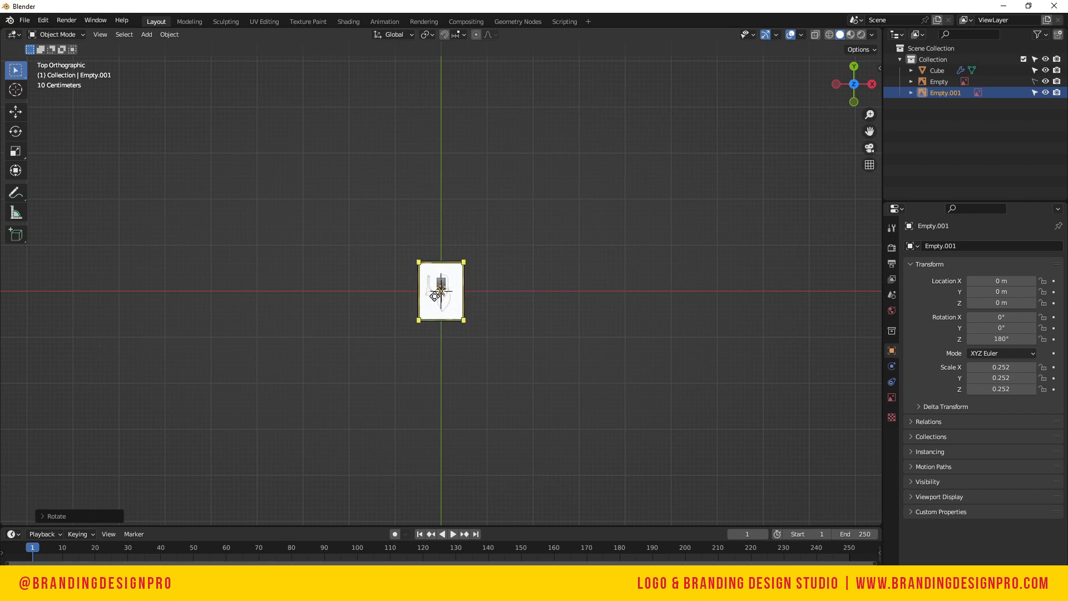
Scale the sole reference image down further to about 0.176 so its sole length matches the side sketch
drag(864, 69, 790, 99)
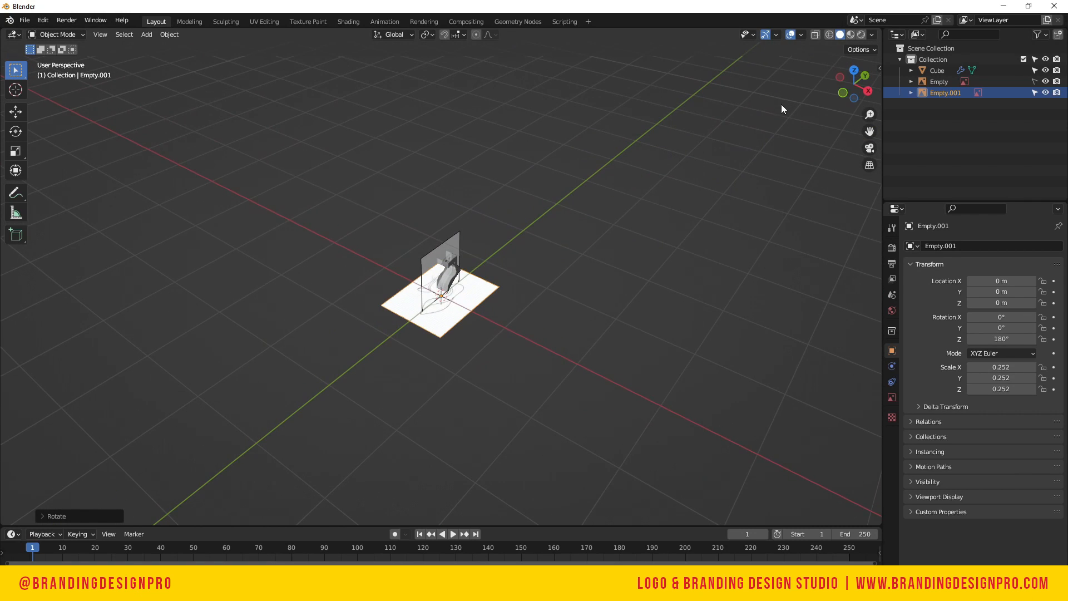
scroll(379, 269, up, 4)
key(s)
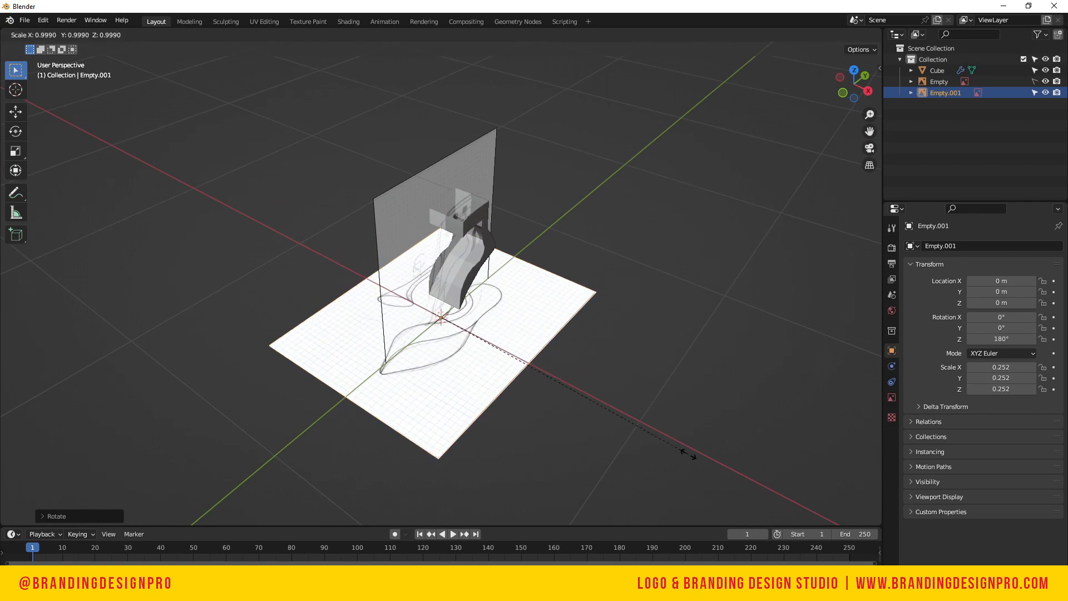
click(650, 429)
drag(866, 89, 802, 54)
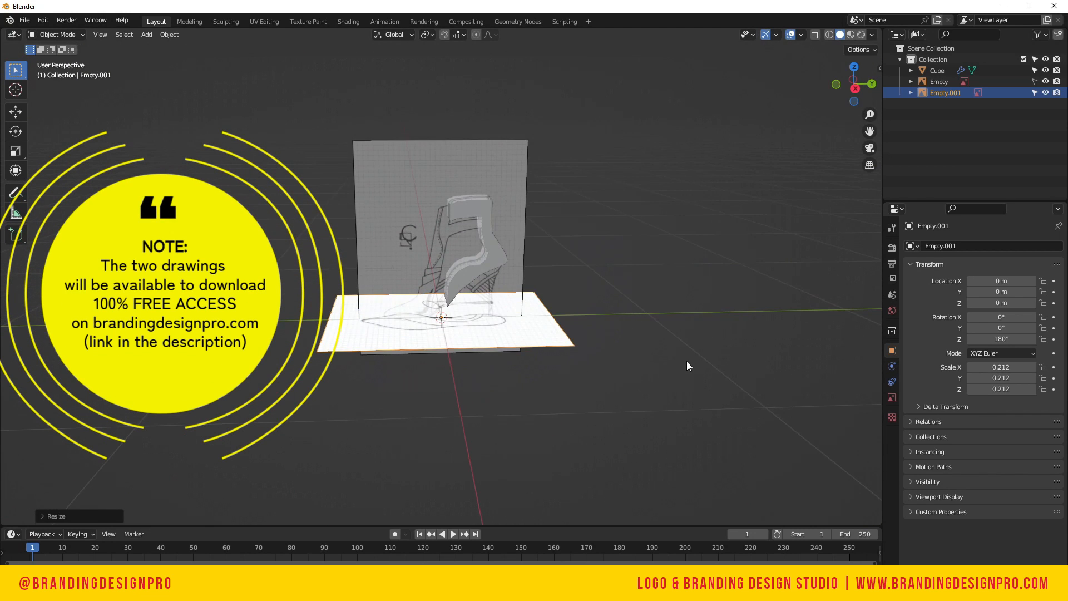
key(s)
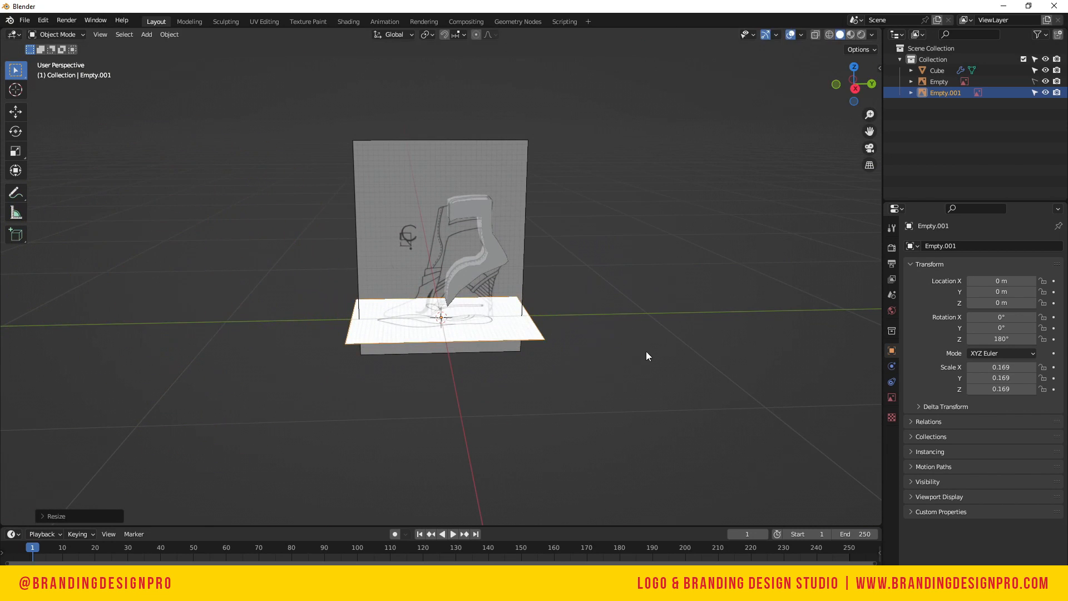
click(656, 362)
Move the sole reference image to about 0.04 m along Y and -0.042 m along X to line it up with the boot
key(g)
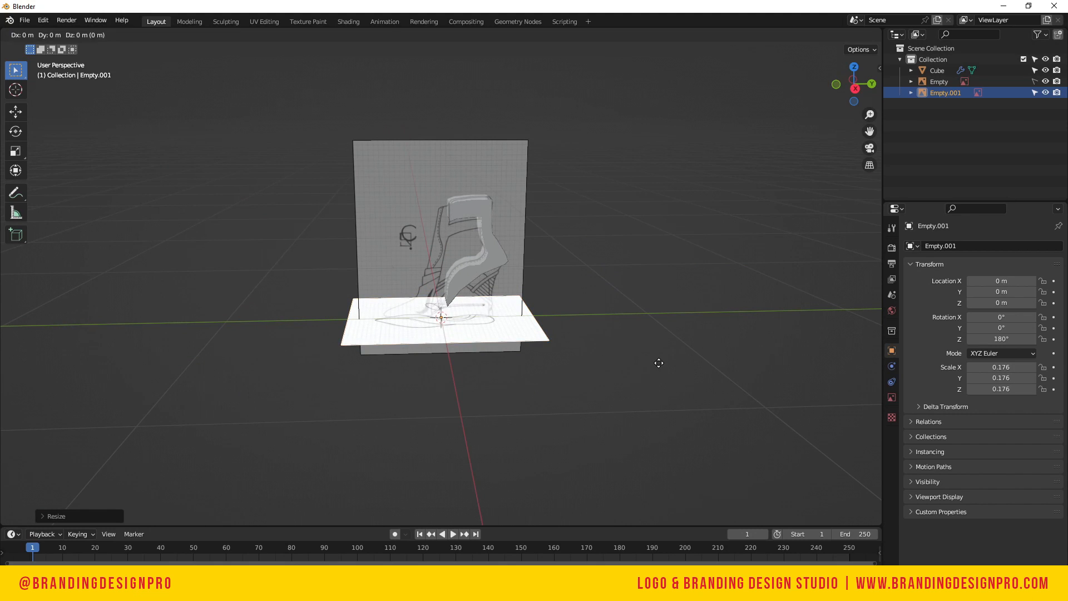
key(y)
click(664, 368)
key(KP_3)
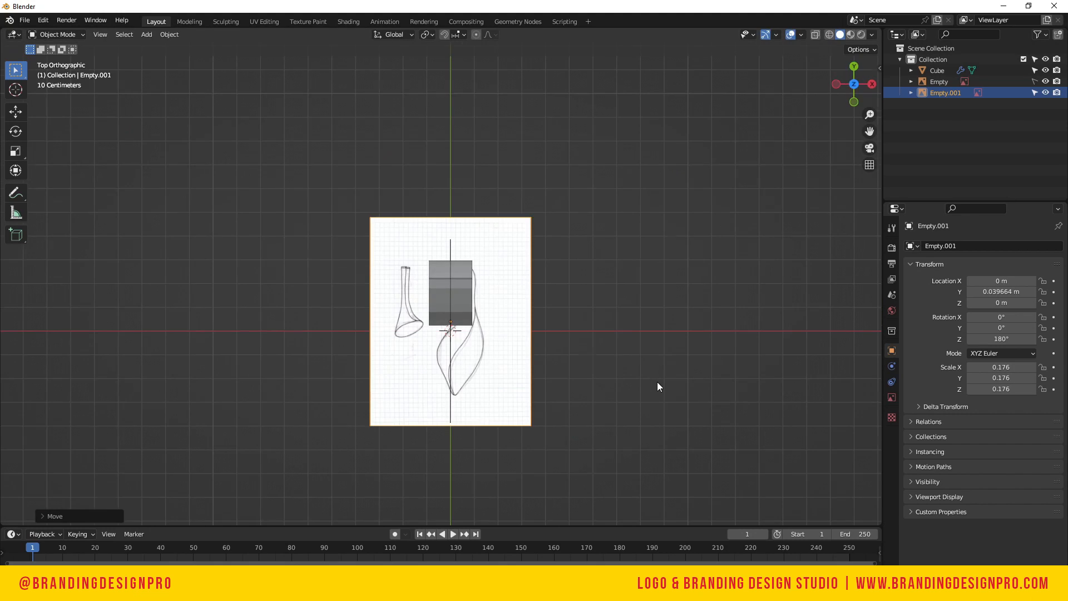
mouse_move(854, 84)
mouse_down()
mouse_move(854, 73)
mouse_move(849, 82)
mouse_up()
click(850, 82)
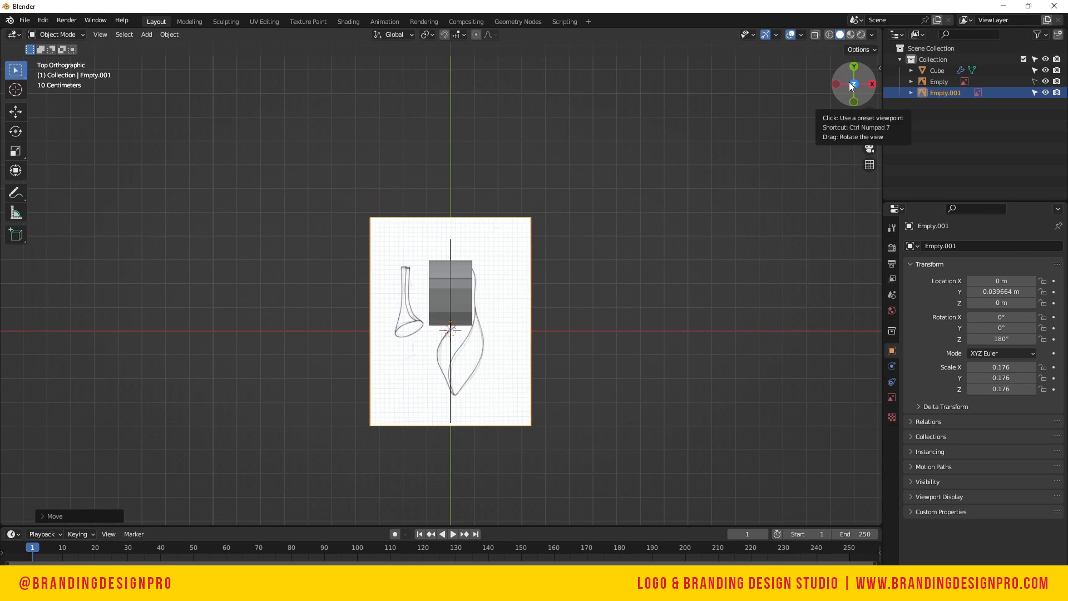
key(g)
key(x)
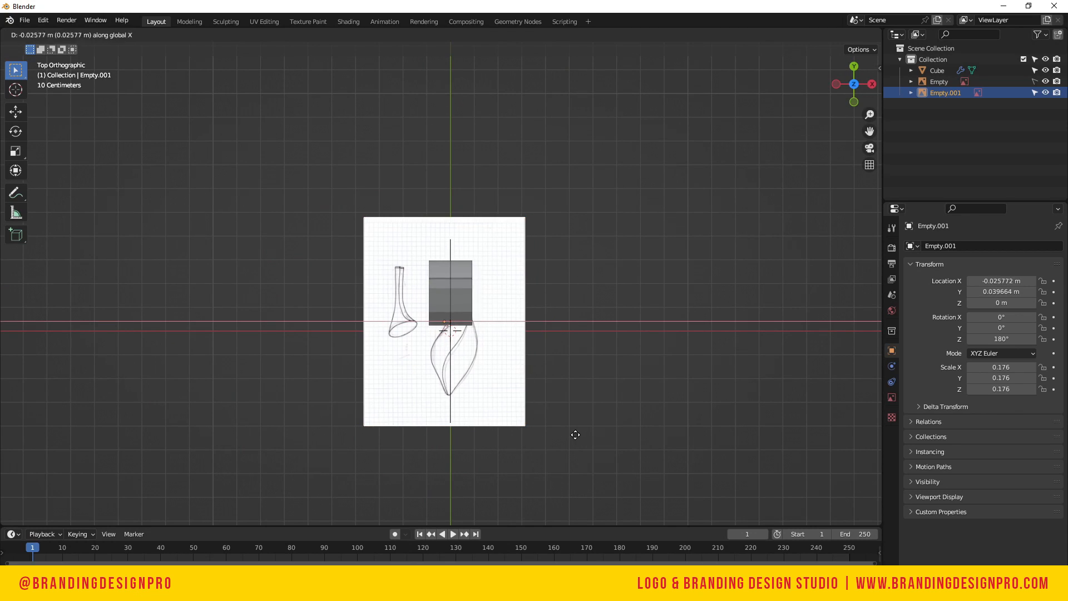
click(572, 444)
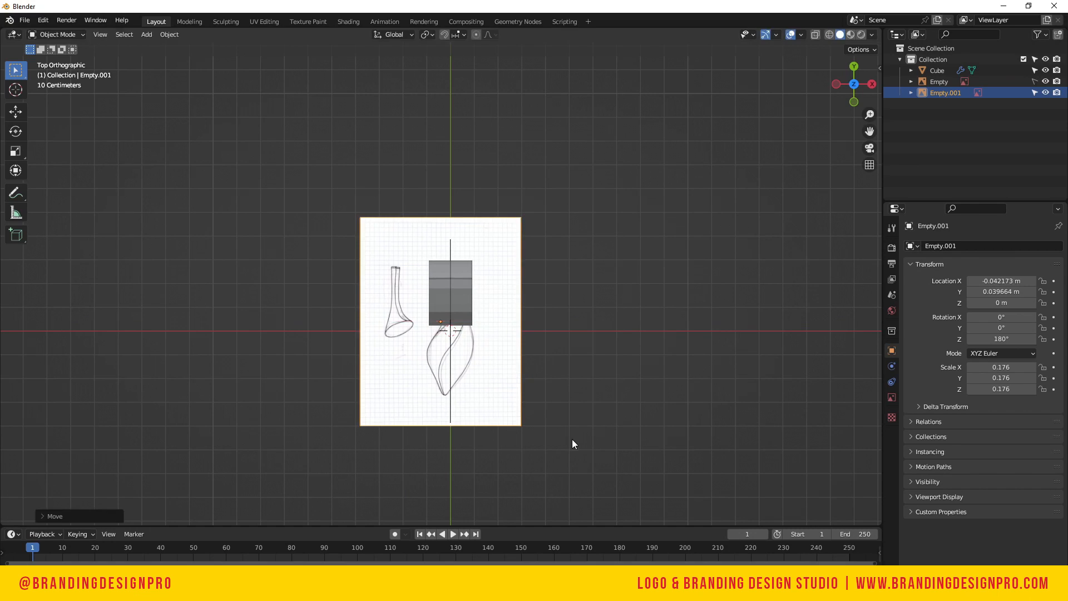
Set the sole reference image's opacity to 0.2 and make it unselectable in the viewport
click(892, 397)
click(971, 376)
click(1018, 381)
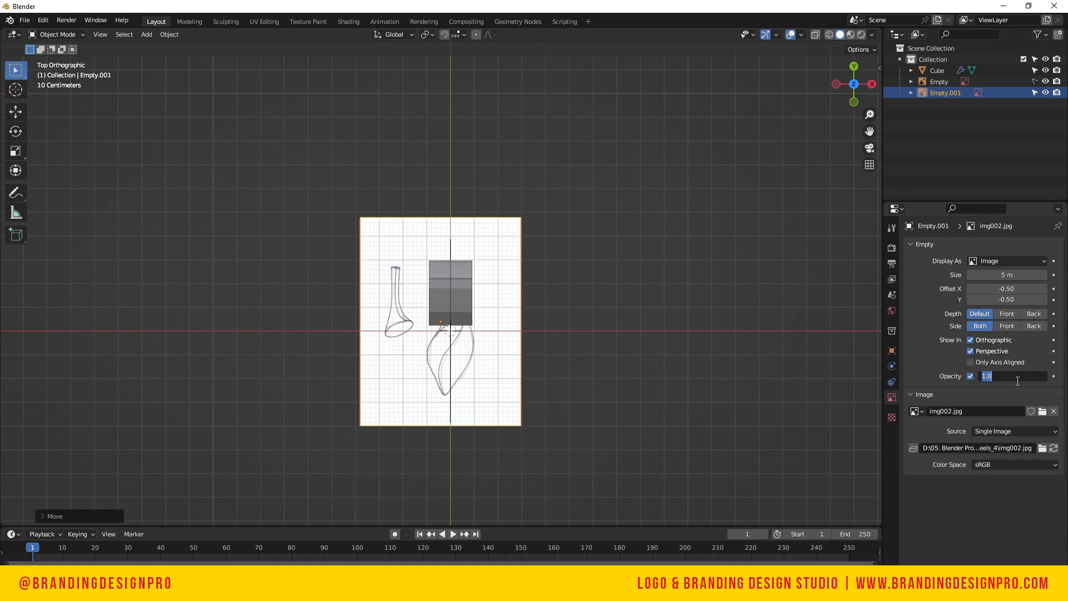
key(Return)
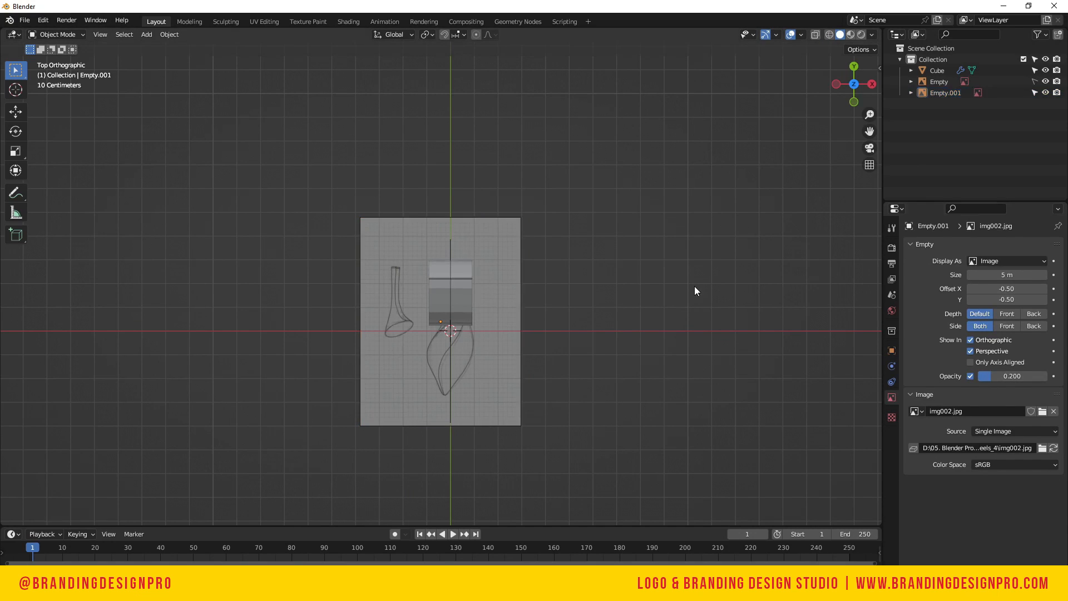
click(1035, 93)
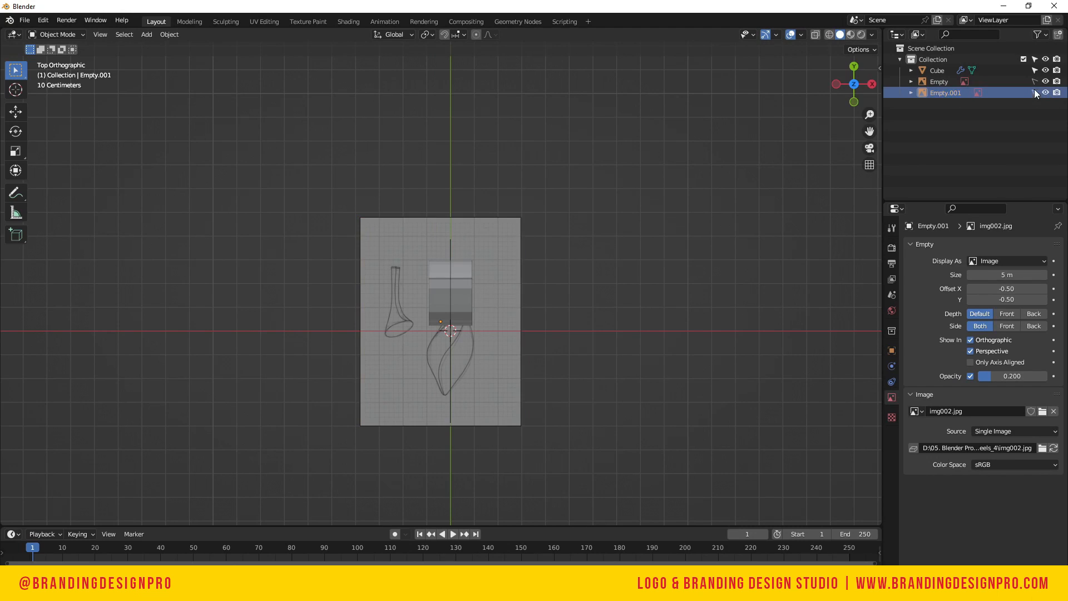
Rename the sole reference image as "sole blueprint" and the side reference image as "side blueprint"
double_click(940, 93)
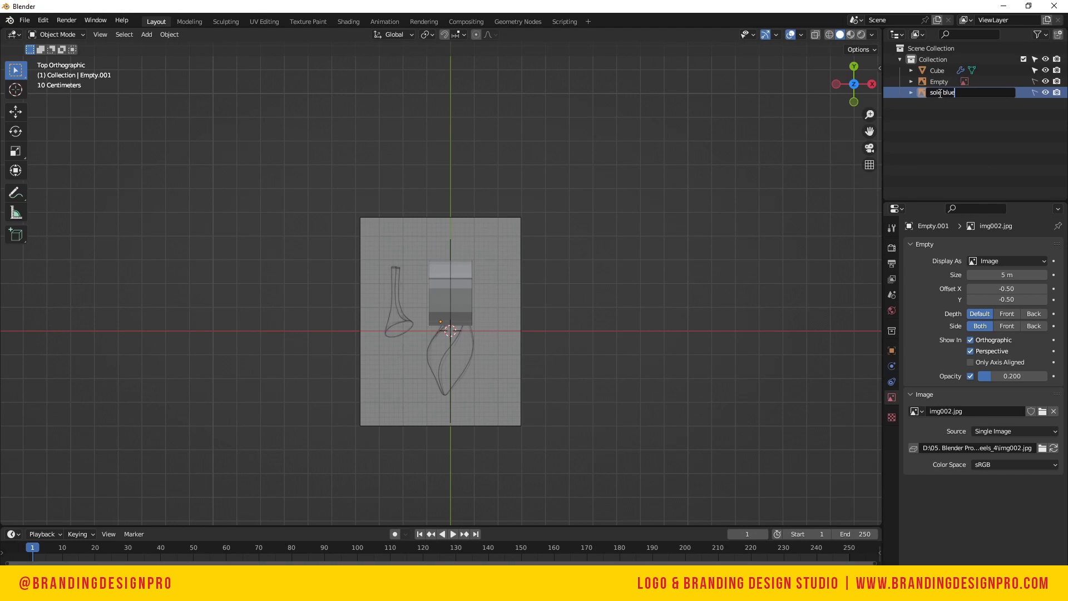
text(sole blueprint)
key(Return)
double_click(940, 81)
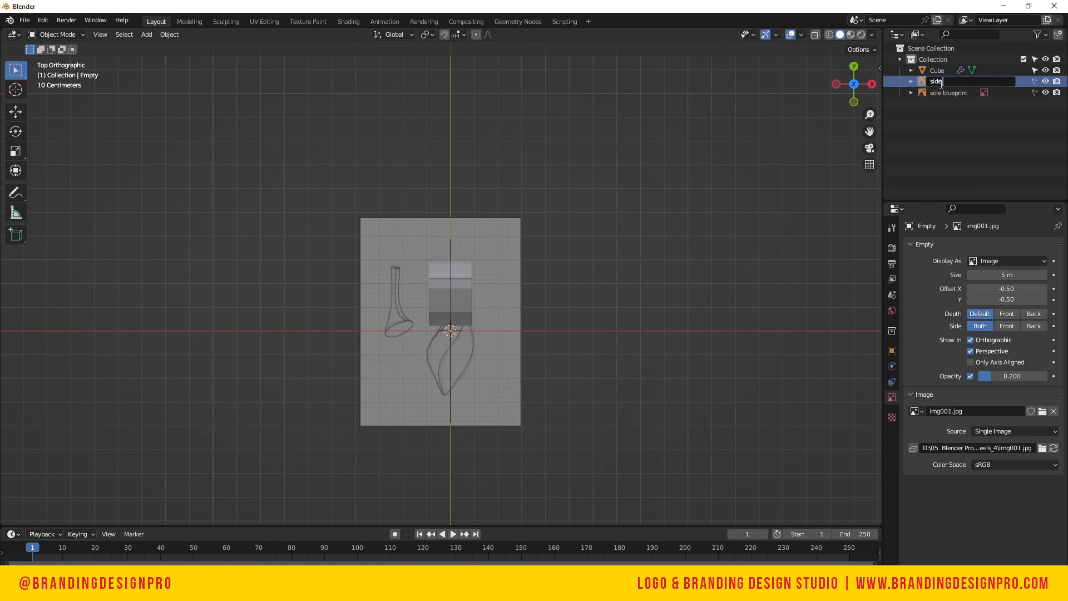
text(side blueprint)
key(Return)
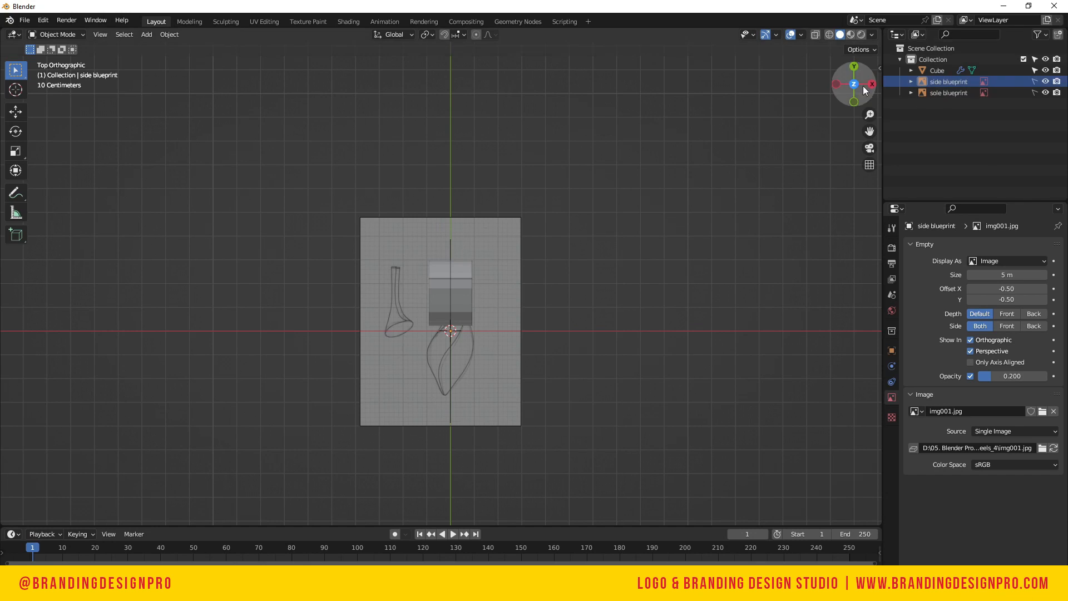
Open the boot mesh in Edit Mode from the top view, with X-ray on and vertex selection active
mouse_move(863, 85)
mouse_down()
mouse_move(851, 122)
mouse_move(849, 76)
mouse_up()
key(KP_7)
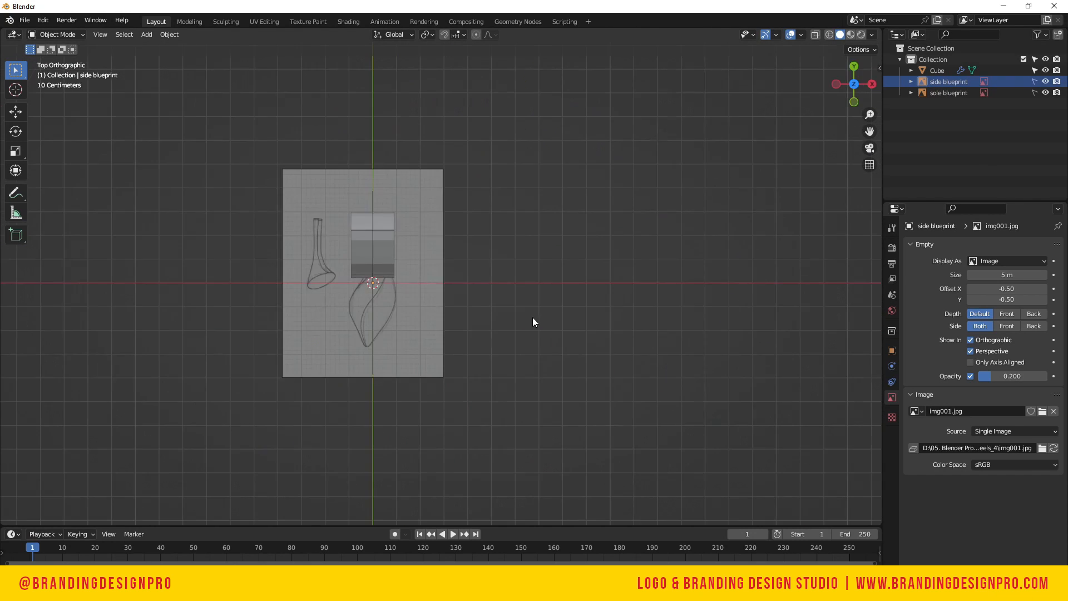
scroll(532, 317, up, 4)
click(342, 235)
key(Tab)
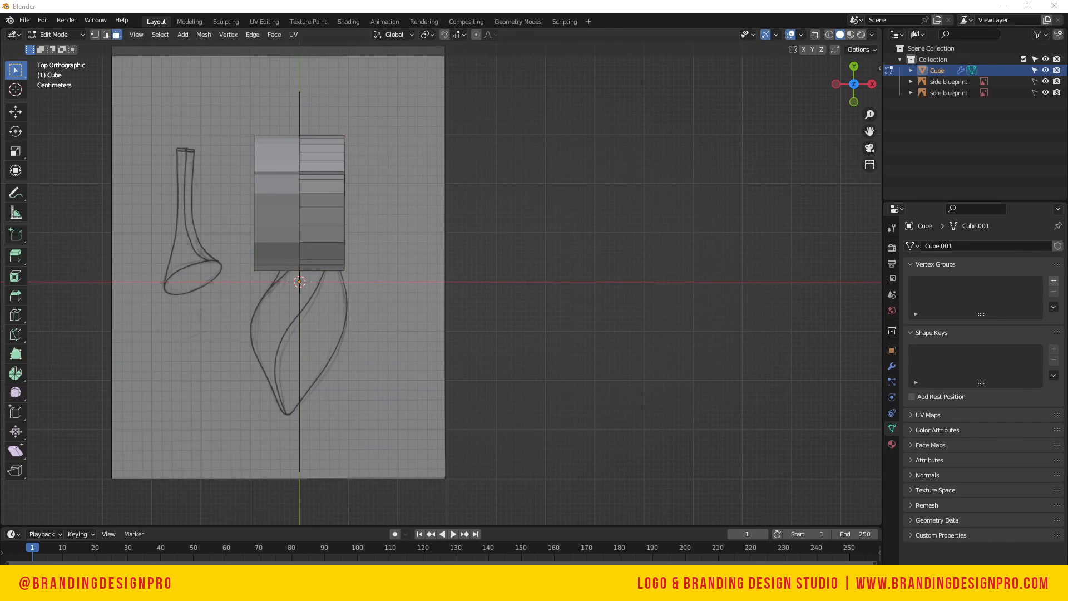
click(329, 208)
key(alt+z)
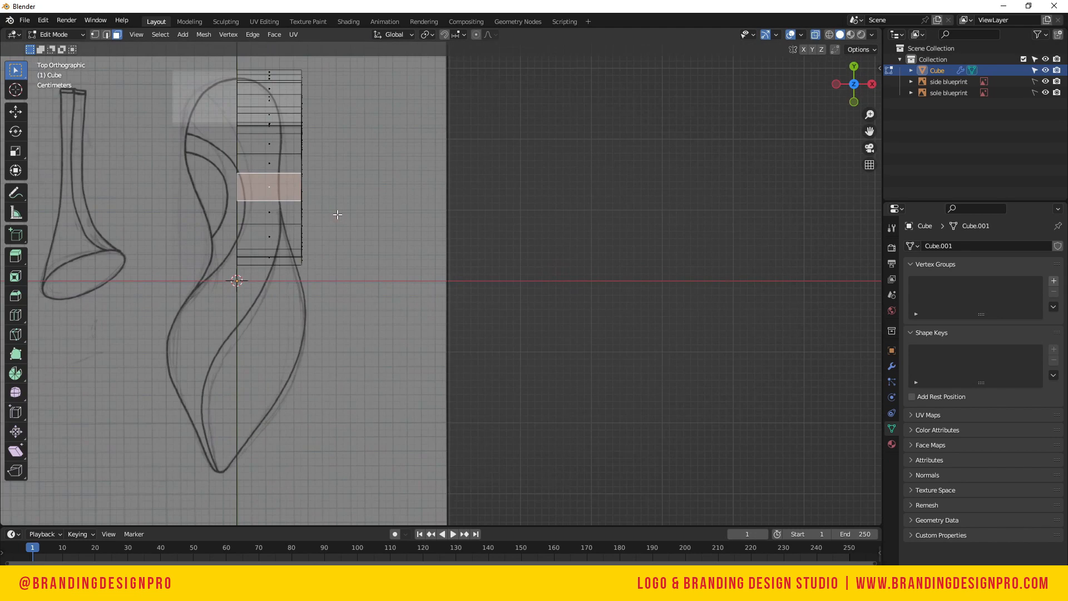
key(1)
Select the vertex column along the boot's outer rear corner and move it along X about 0.04 m toward the mirror plane
middle_drag(332, 223, 441, 219)
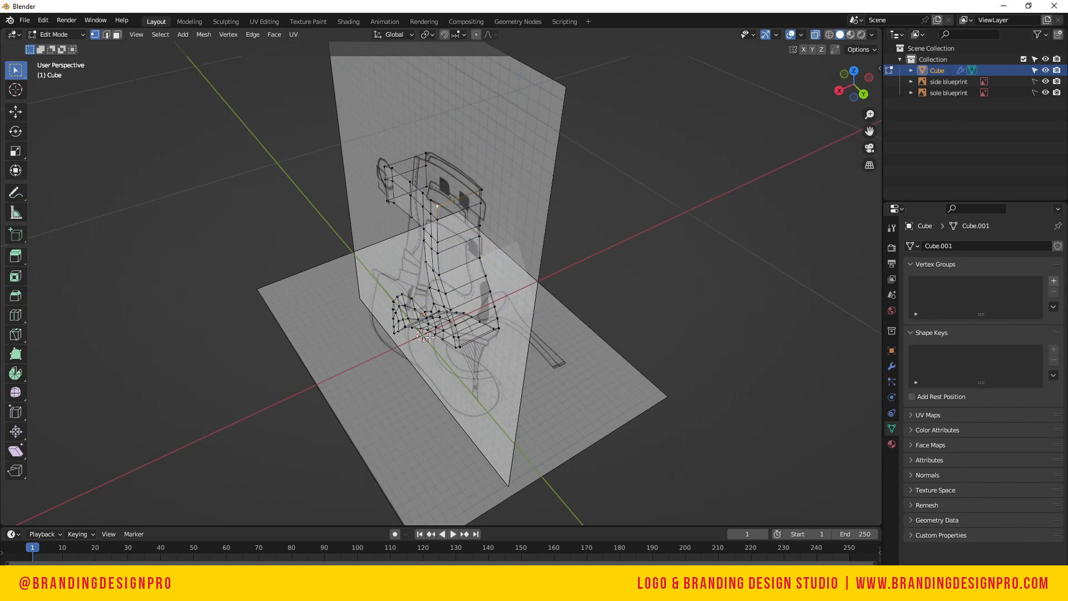
ctrl+click(460, 344)
key(g)
key(x)
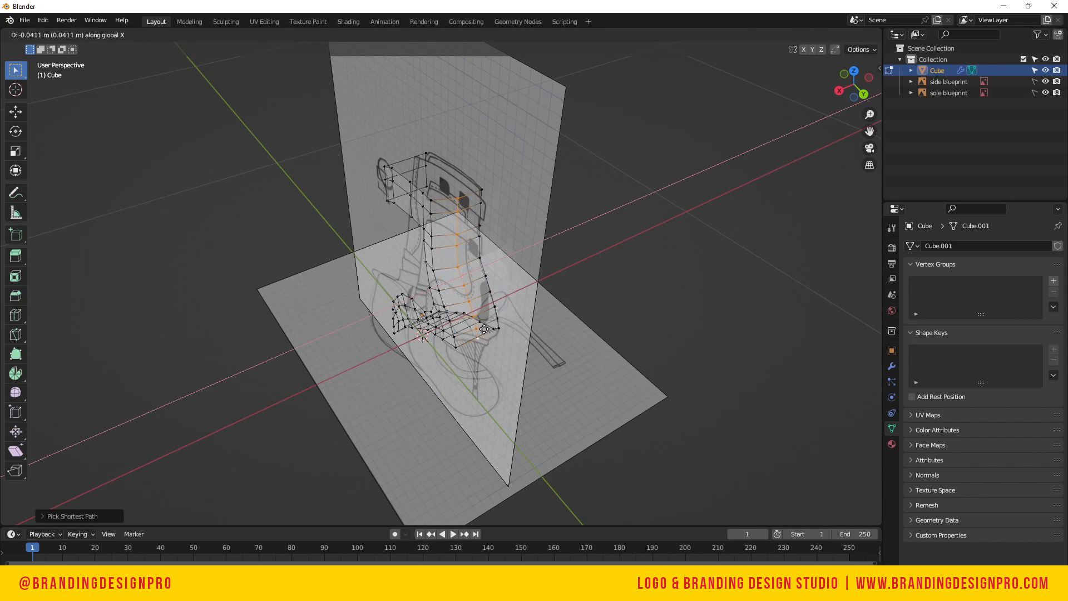
click(485, 332)
Select the side vertex column next to the rear corner and move it along X toward the mirror plane, less far than the corner
click(455, 347)
ctrl+click(436, 203)
key(g)
key(x)
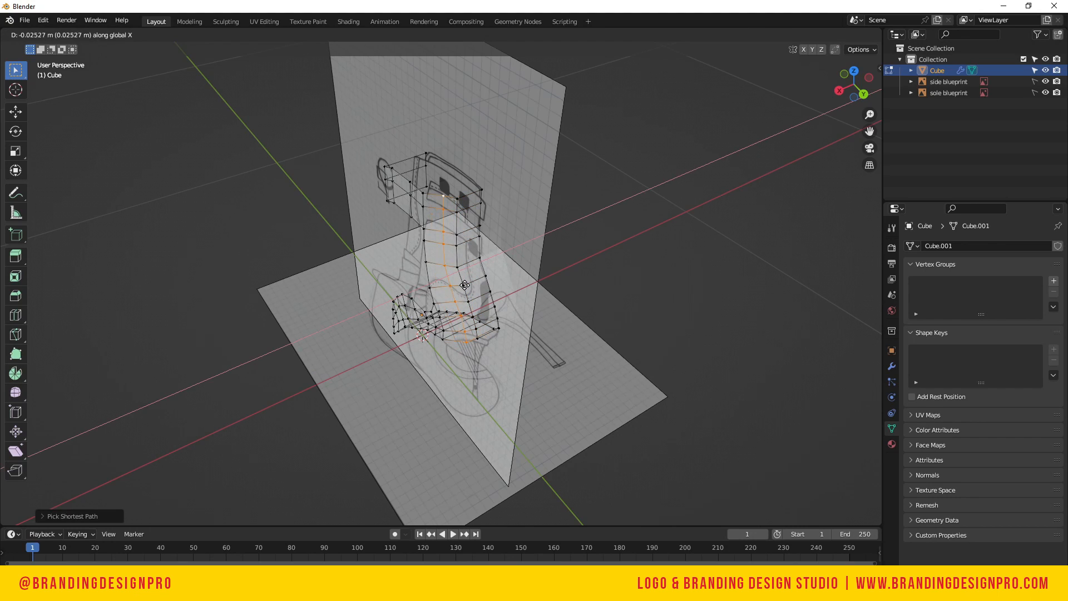
click(460, 286)
Select the vertex column at the front corner of the ankle cuff and pull it along X toward the mirror plane
click(383, 166)
ctrl+click(385, 199)
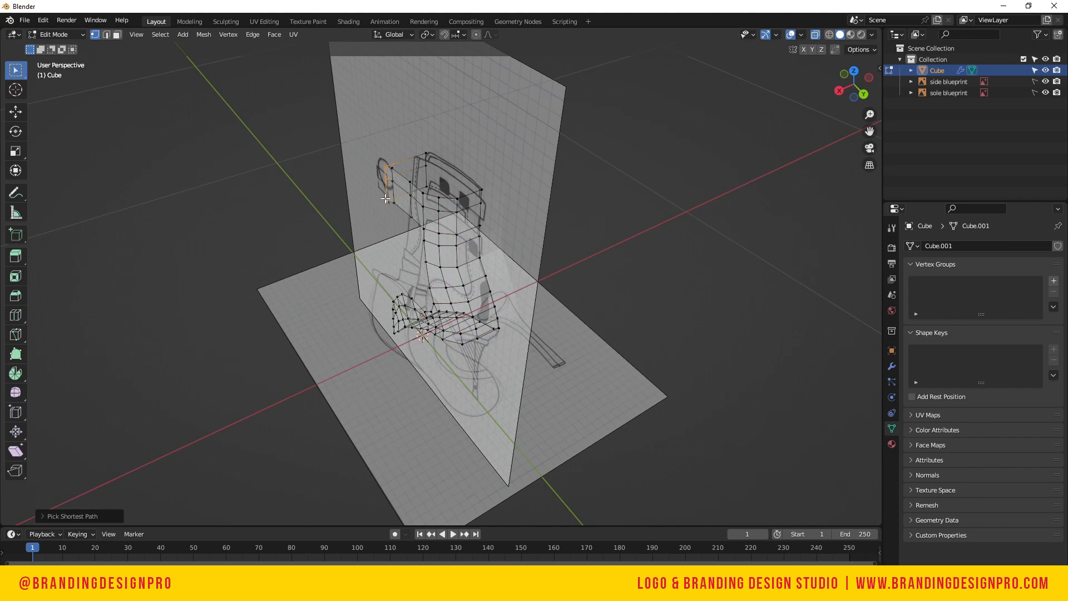
key(g)
key(x)
click(396, 222)
click(391, 167)
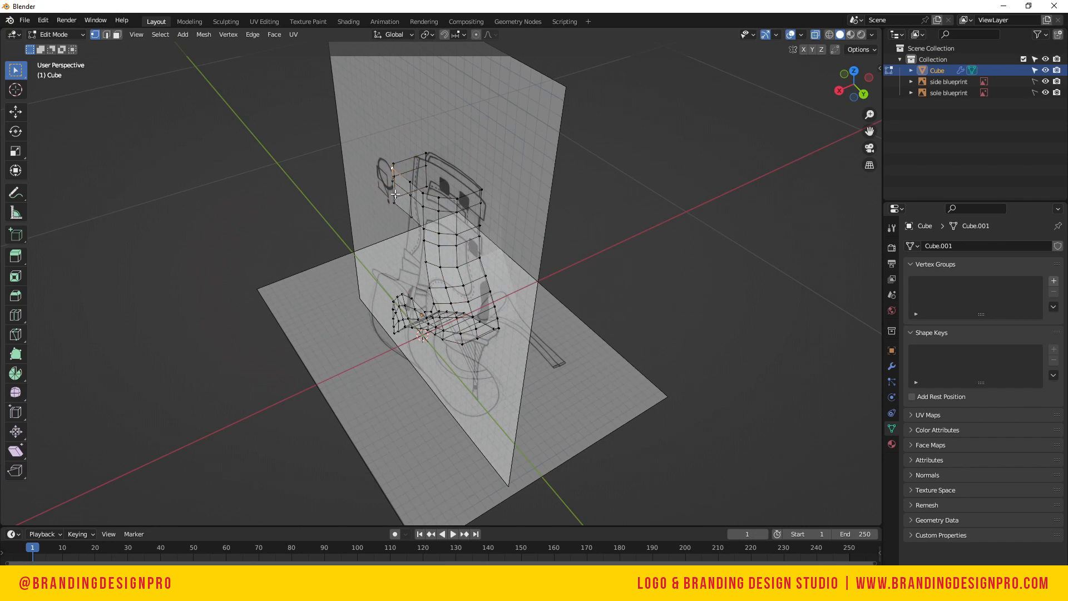
ctrl+shift+click(394, 201)
drag(839, 91, 896, 79)
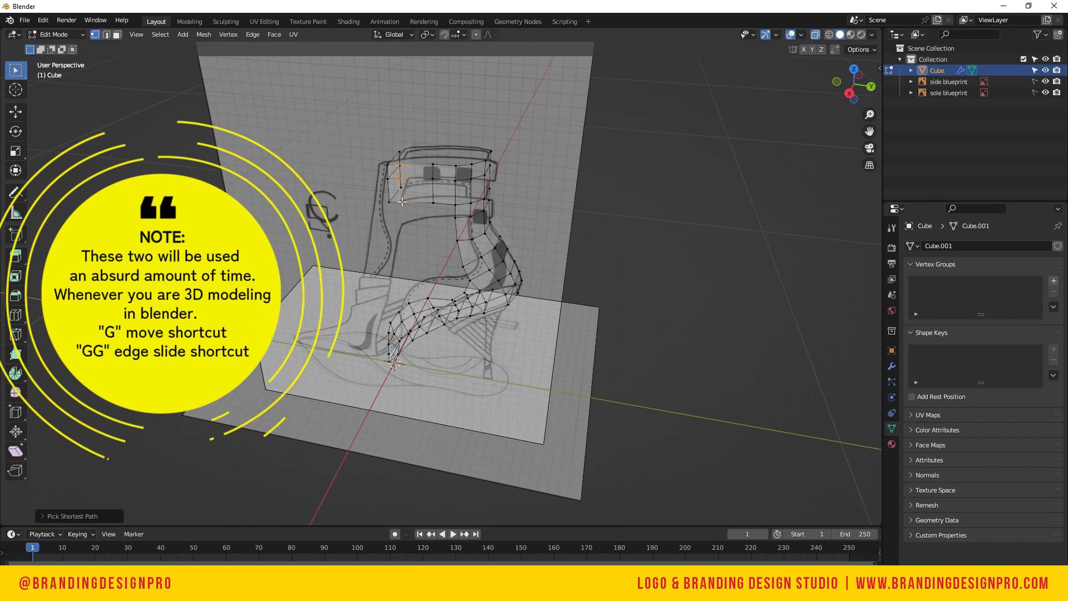
key(g)
key(x)
click(404, 228)
Select the front column of the cuff from its lower to its upper vertex and adjust its position along X
drag(843, 94, 953, 116)
click(389, 207)
ctrl+shift+click(386, 186)
key(g)
key(x)
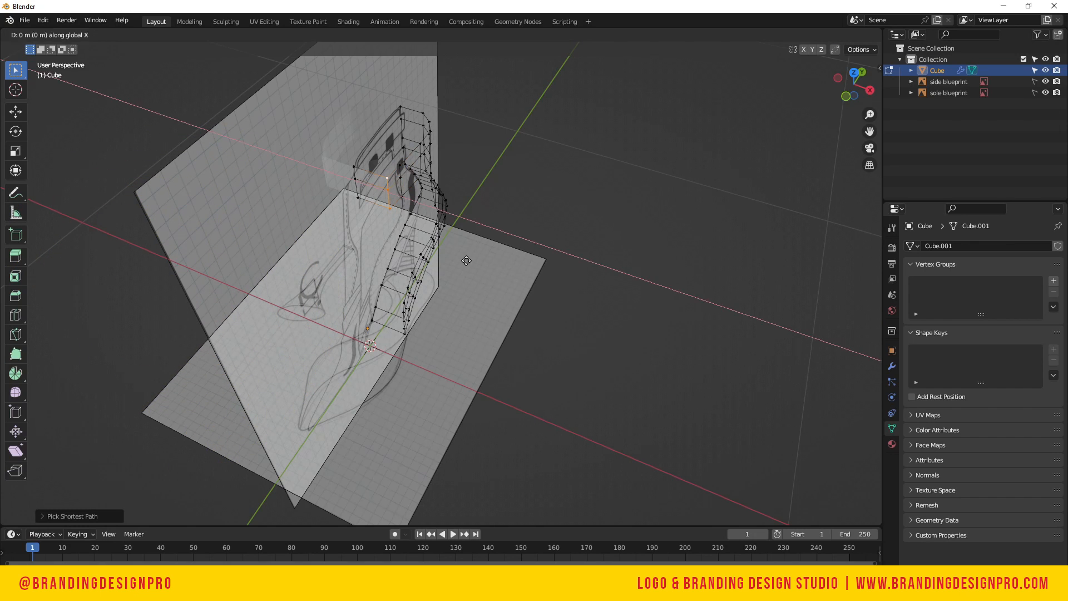
click(446, 265)
Box-select the side vertices of the boot's arch and move them about 0.024 m inward to the sole outline with smooth proportional editing
mouse_move(854, 83)
mouse_down()
mouse_move(893, 89)
mouse_move(861, 83)
mouse_move(887, 99)
mouse_move(868, 91)
mouse_up()
click(854, 71)
key(a)
key(KP_Decimal)
drag(483, 385, 435, 292)
drag(473, 367, 438, 312)
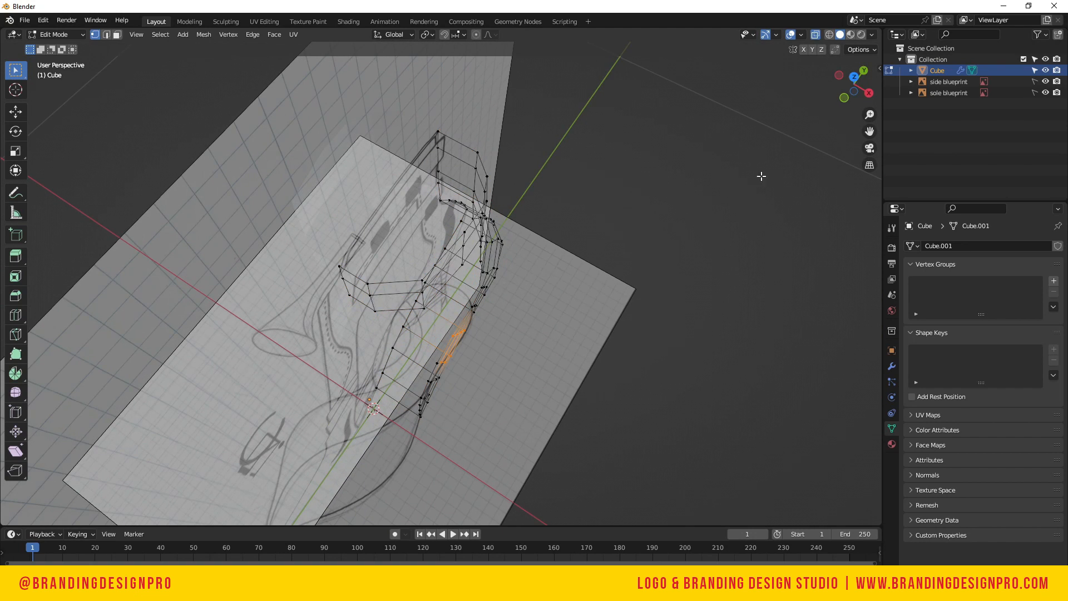
drag(827, 101, 857, 84)
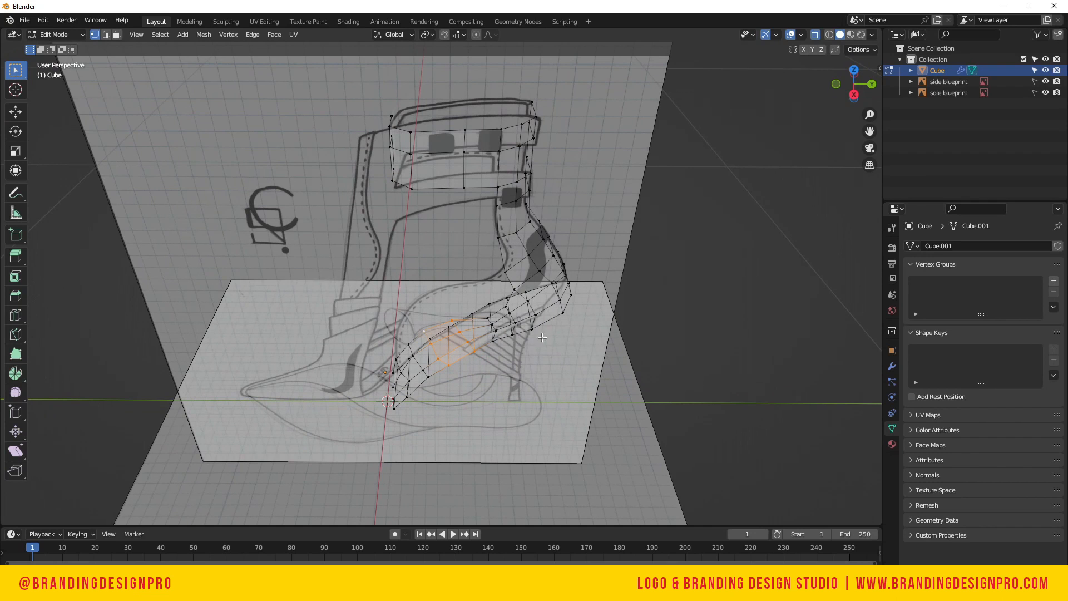
drag(854, 84, 843, 89)
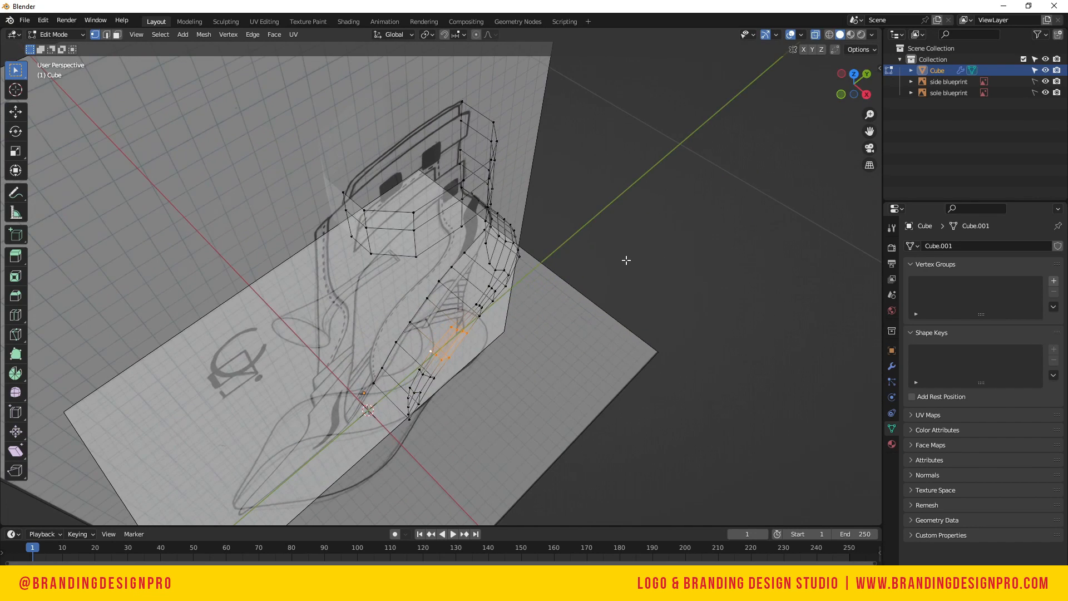
key(KP_7)
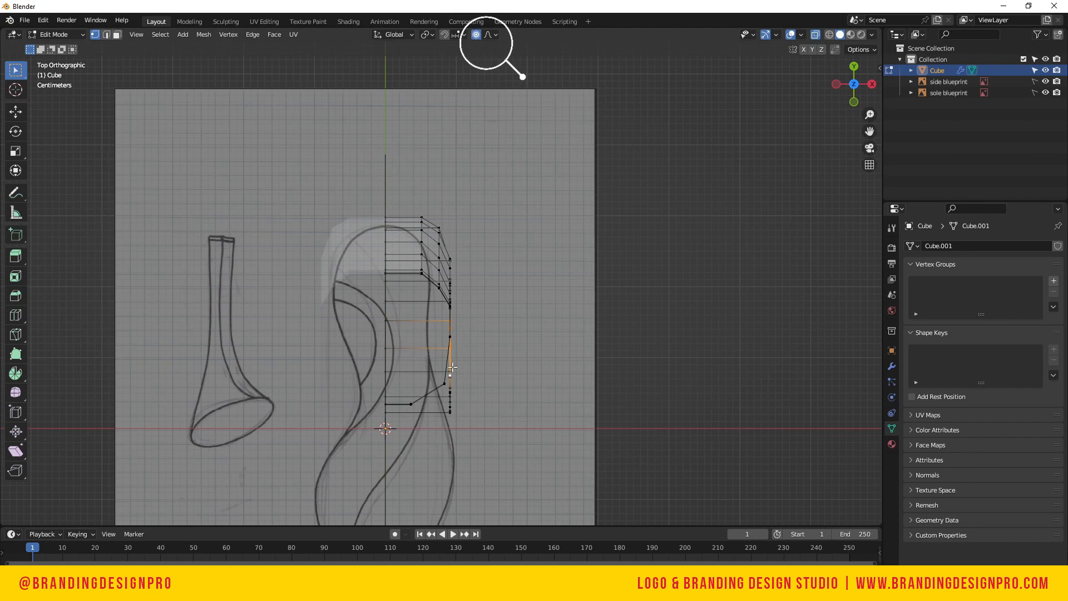
key(g)
scroll(442, 366, down, 10)
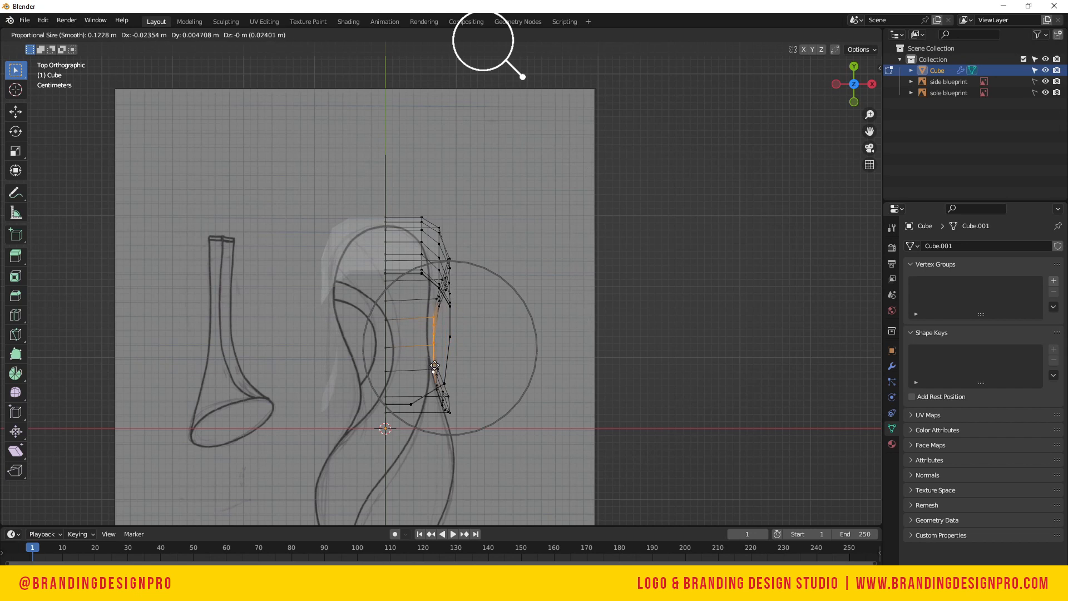
click(432, 366)
Select the lower vertices around the heel and move them about 0.028 m inward with proportional editing to follow the sole sketch's heel curve
drag(476, 237, 445, 296)
drag(843, 89, 480, 341)
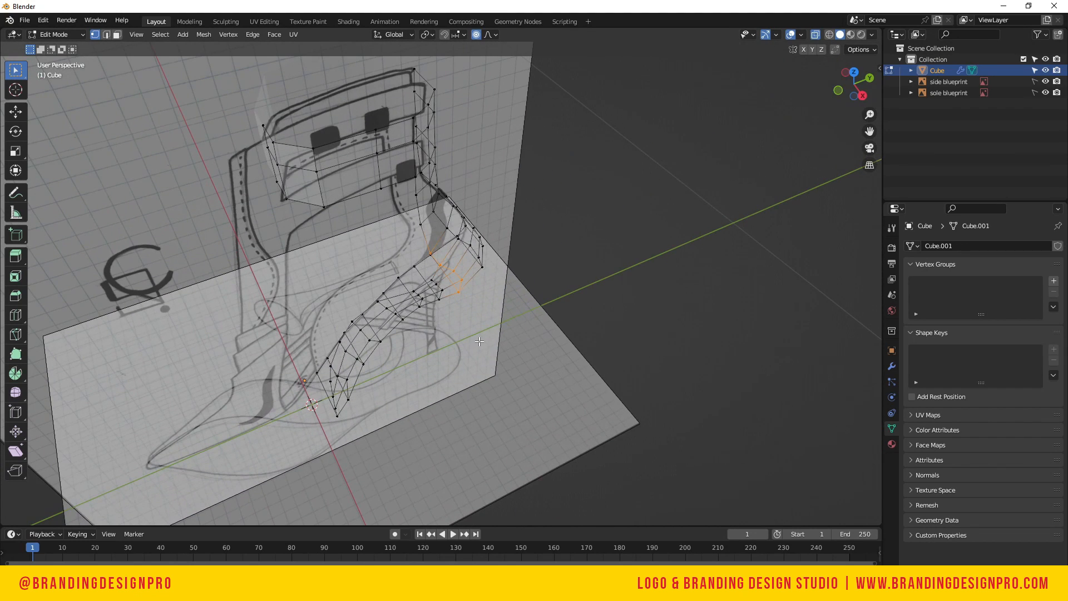
ctrl+click(463, 281)
middle_drag(504, 315, 470, 277)
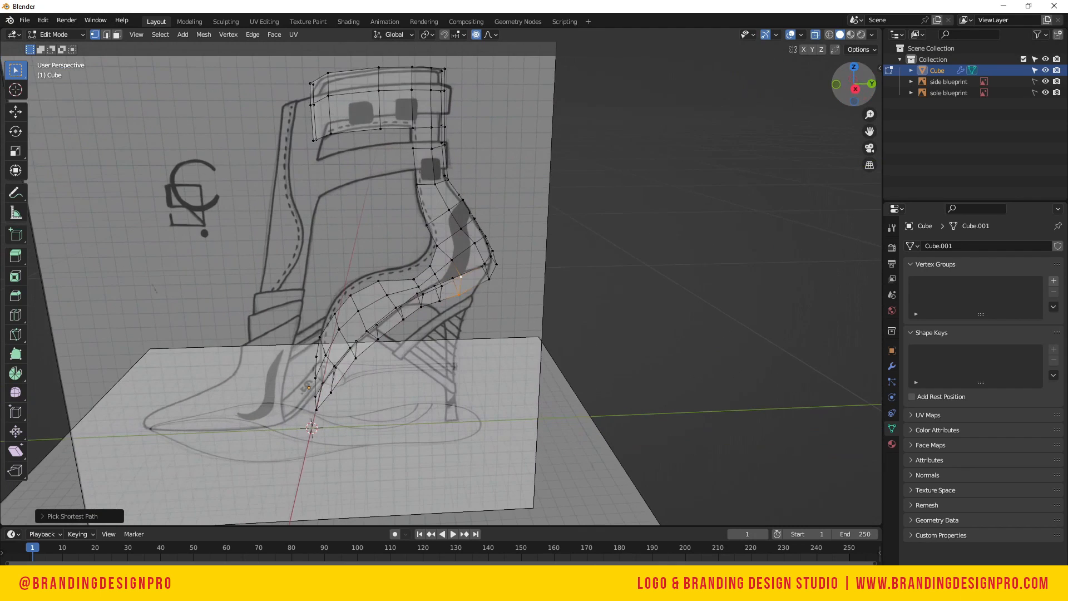
shift+click(489, 271)
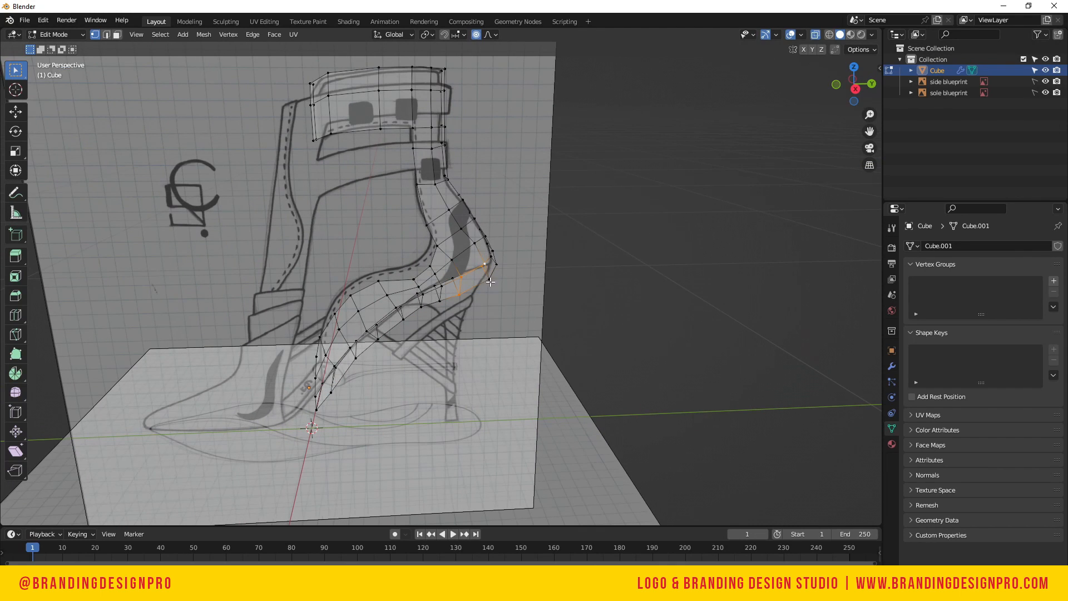
drag(854, 84, 579, 291)
key(KP_7)
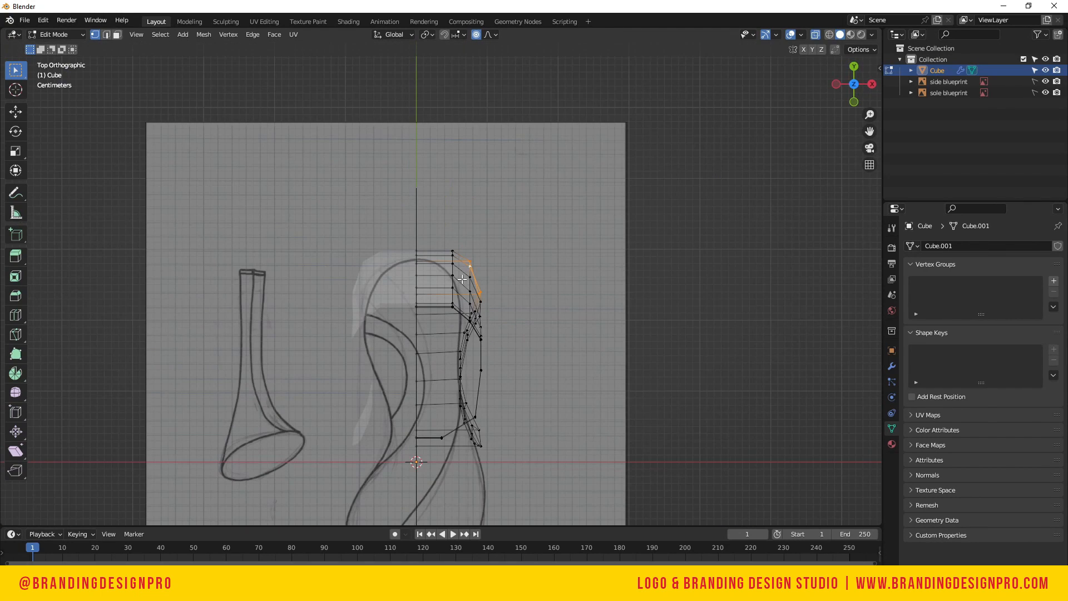
key(g)
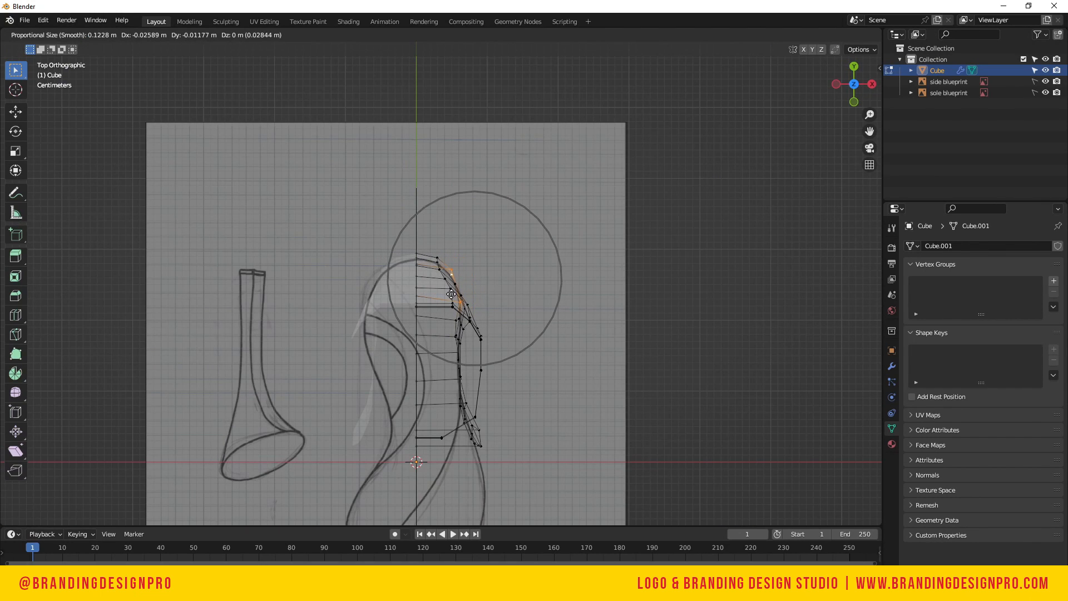
click(451, 294)
Select the outermost side vertex between the heel and the cuff's front corner and move it inward to the arch line with proportional editing
click(488, 379)
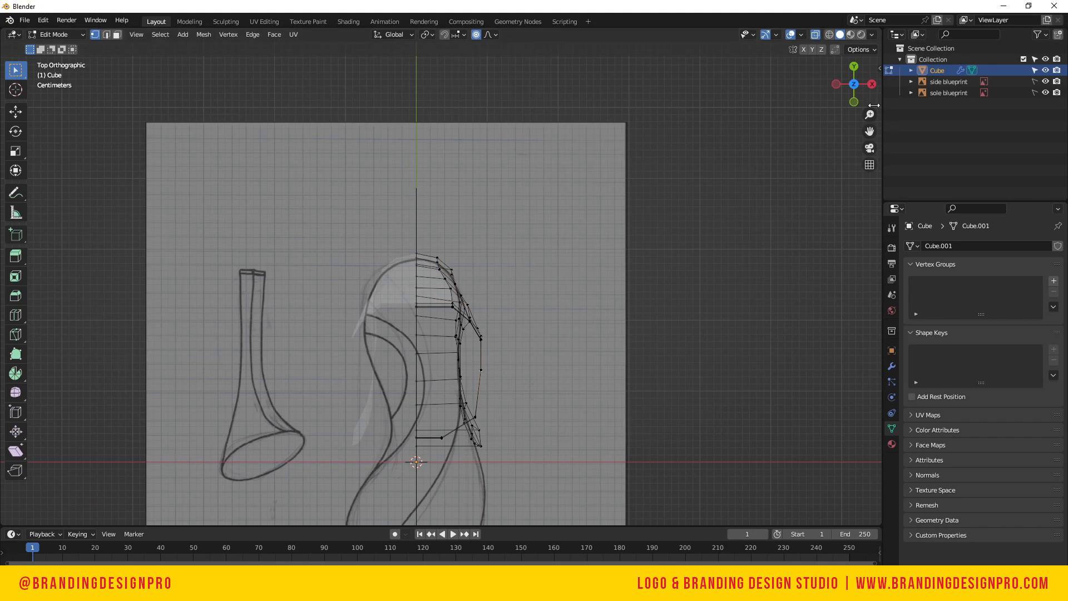
drag(862, 92, 584, 333)
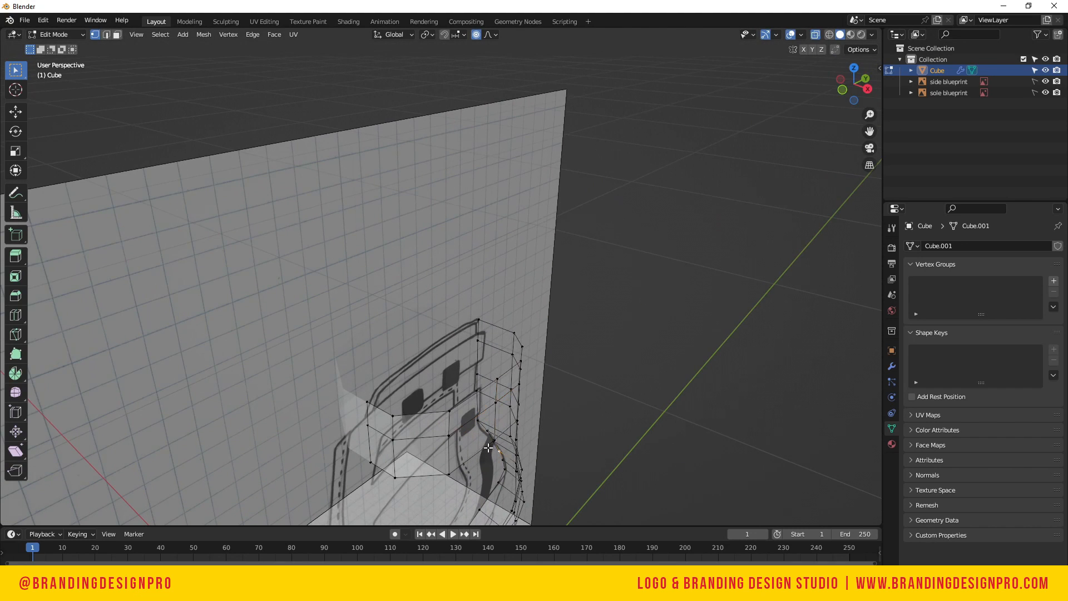
key(KP_7)
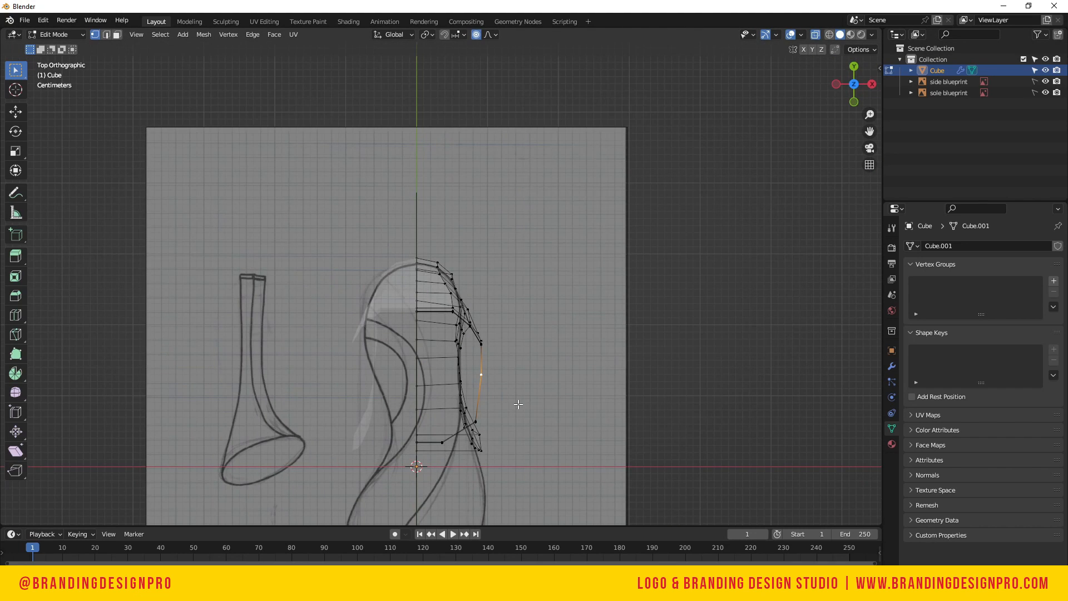
key(g)
click(563, 410)
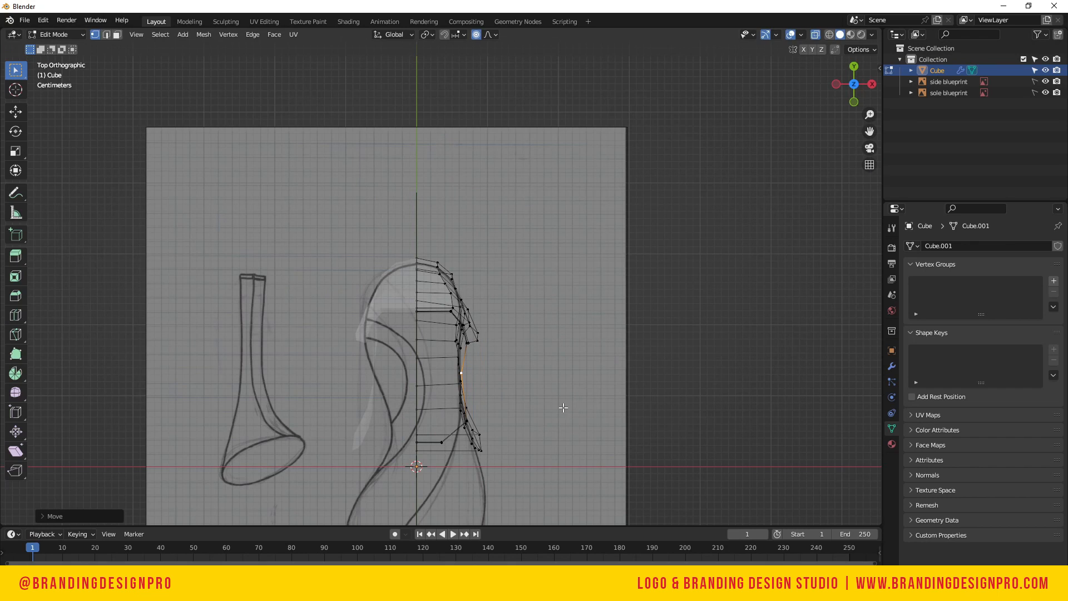
key(g)
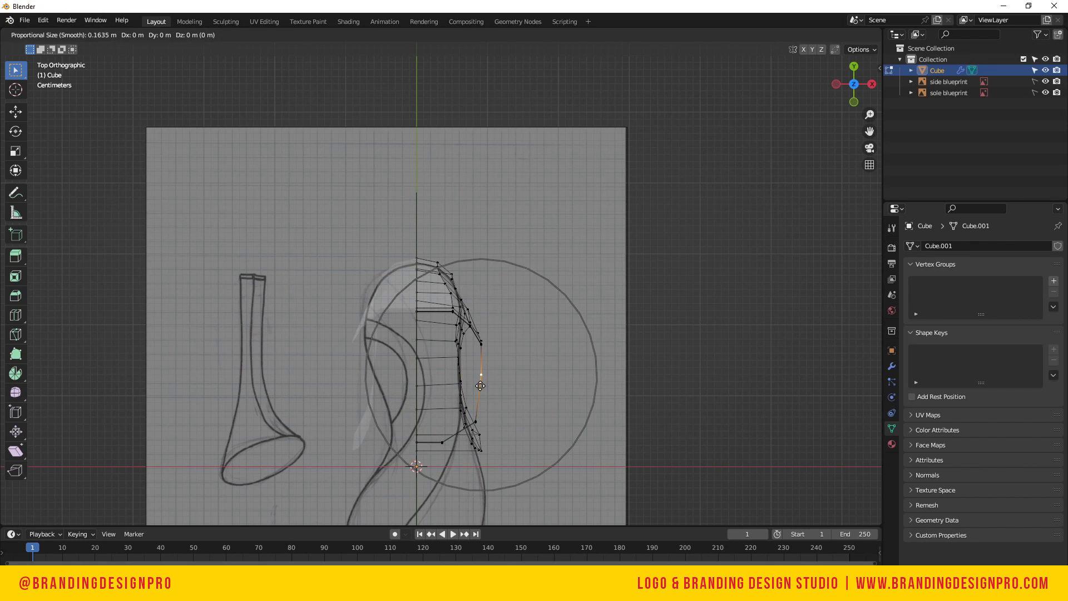
click(458, 387)
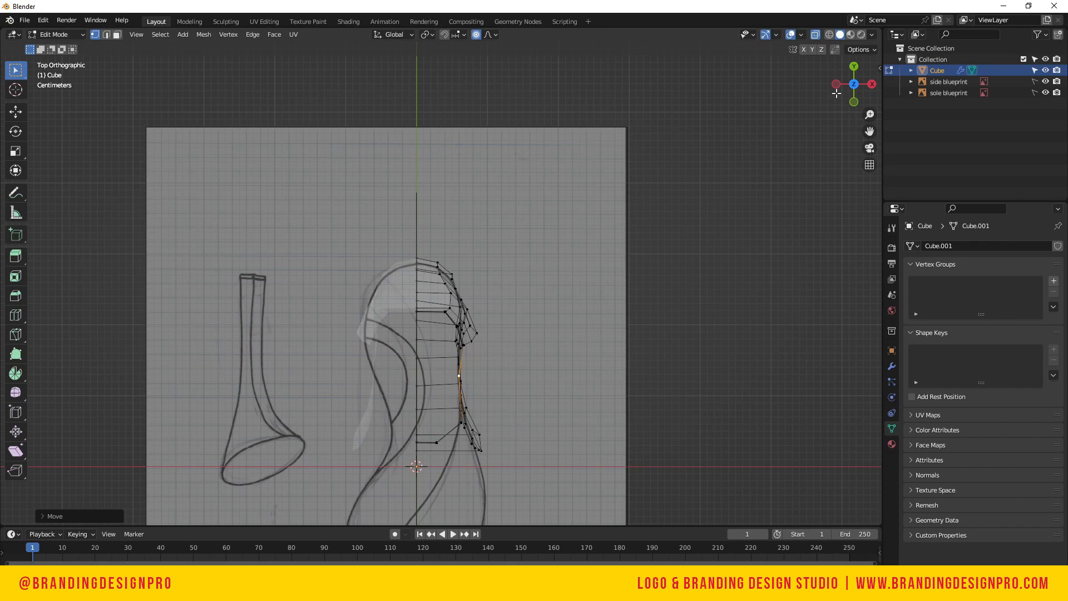
Move the protruding outer rear vertex about 0.013 m inward, using a proportional size of about 0.063 m
drag(838, 93, 803, 48)
click(501, 425)
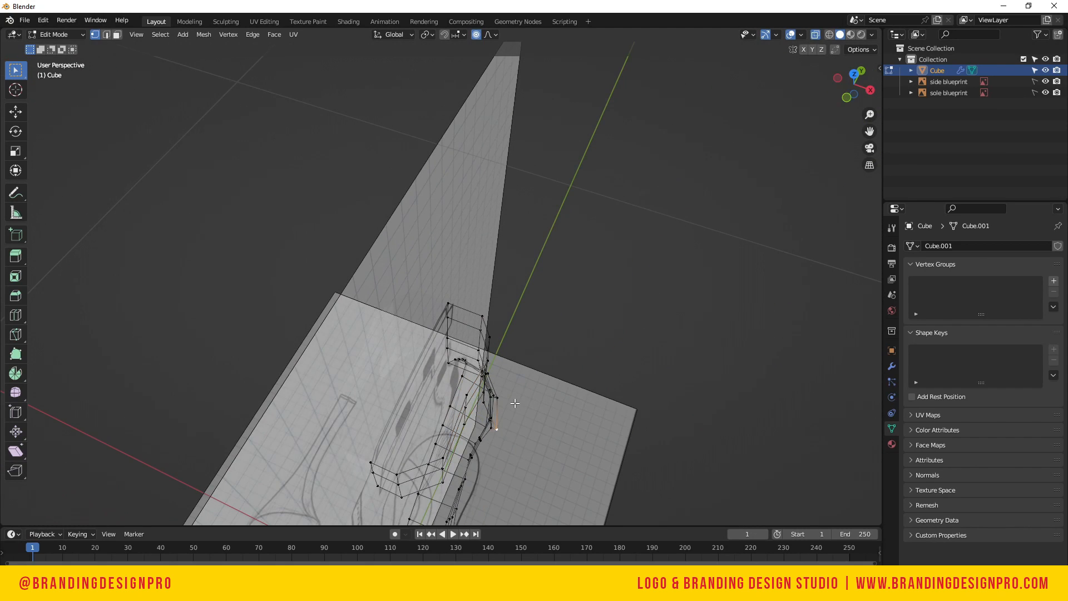
key(KP_7)
key(g)
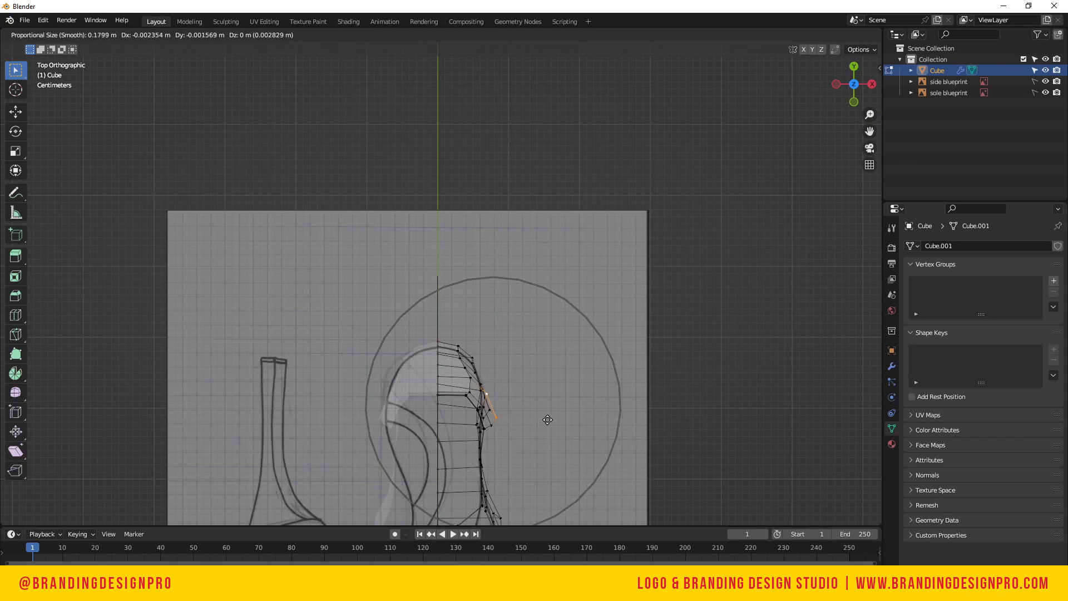
scroll(544, 419, up, 2)
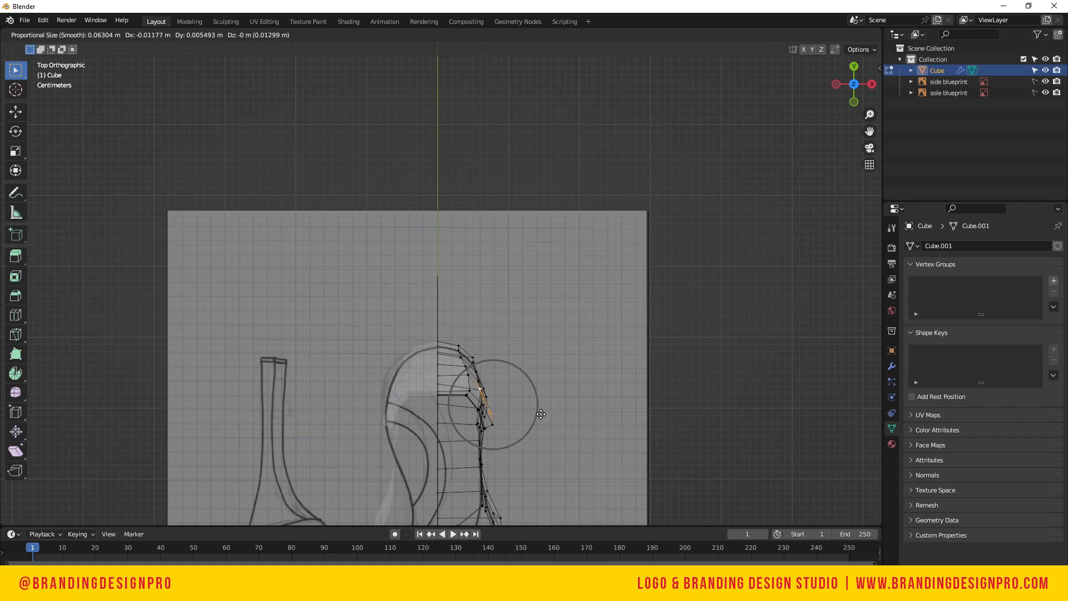
click(539, 414)
Nudge the remaining protruding outer vertices beside the heel toward the sole outline with proportional editing
click(522, 434)
key(g)
click(518, 439)
click(518, 419)
key(g)
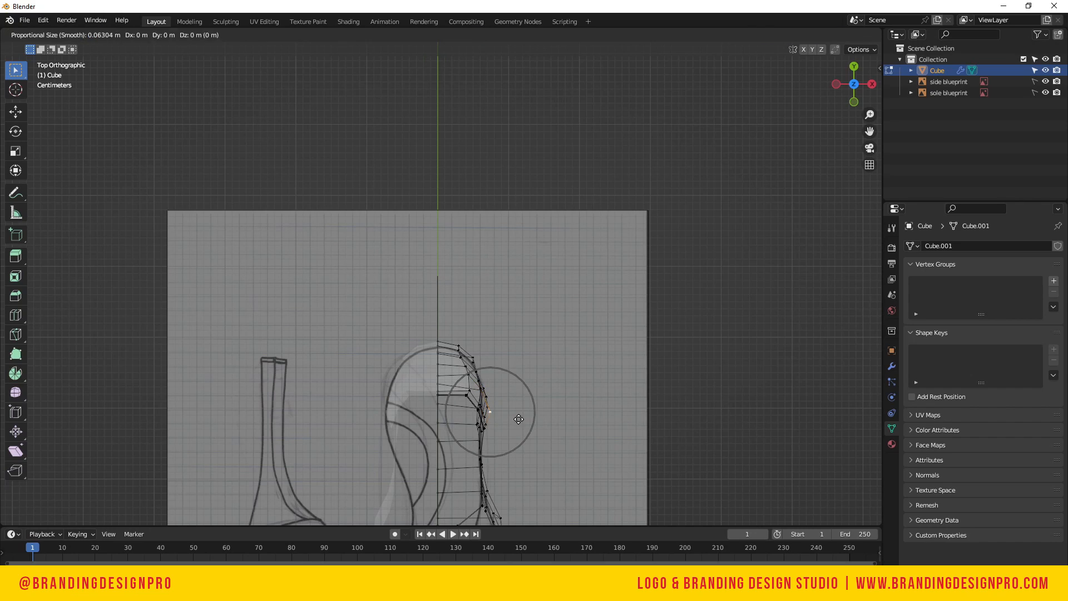
click(525, 416)
Select the vertex one row above the arch's lowest front edge and move it about 0.009 m along X toward the mirror plane
drag(851, 91, 597, 370)
key(KP_7)
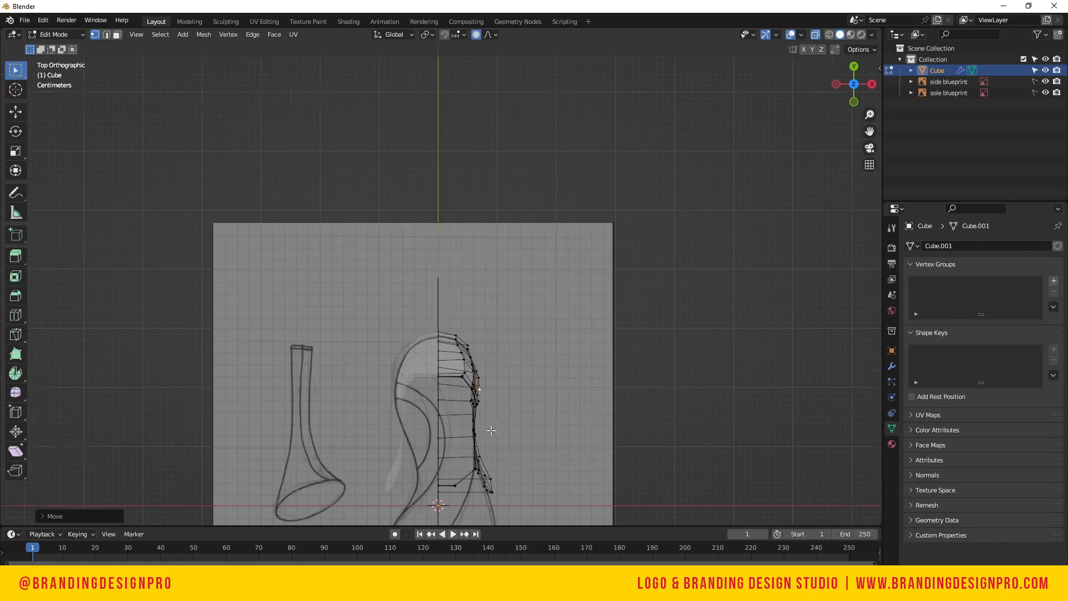
drag(487, 481, 487, 481)
key(KP_Decimal)
scroll(636, 199, down, 10)
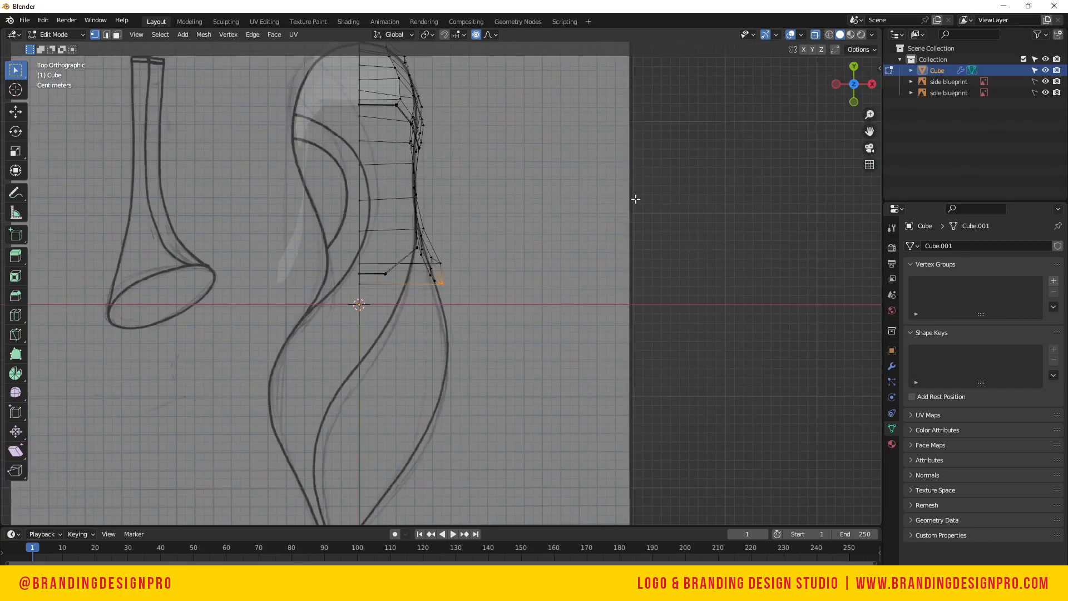
drag(854, 89, 836, 118)
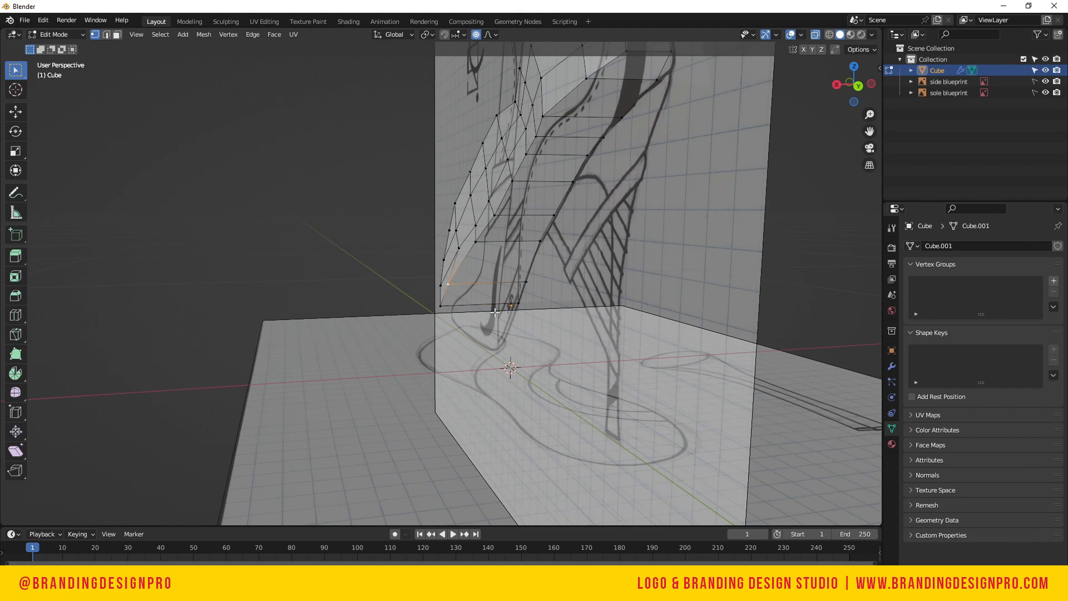
key(g)
key(x)
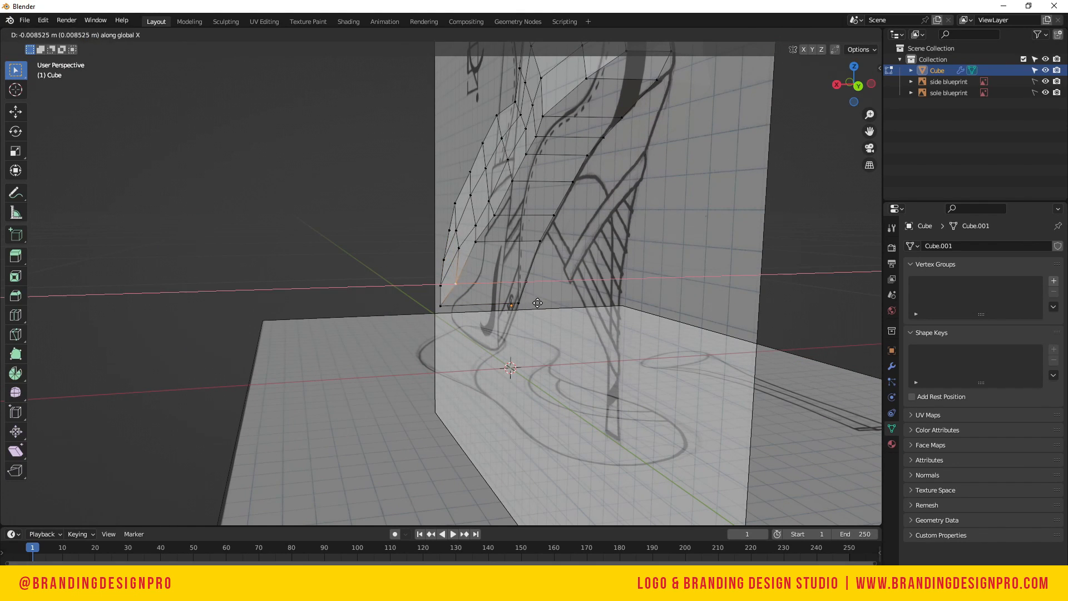
click(540, 303)
Move the vertex on the arch's lowest front edge along X toward the mirror plane, then shift it further inward in top view
click(443, 306)
key(g)
key(x)
click(490, 317)
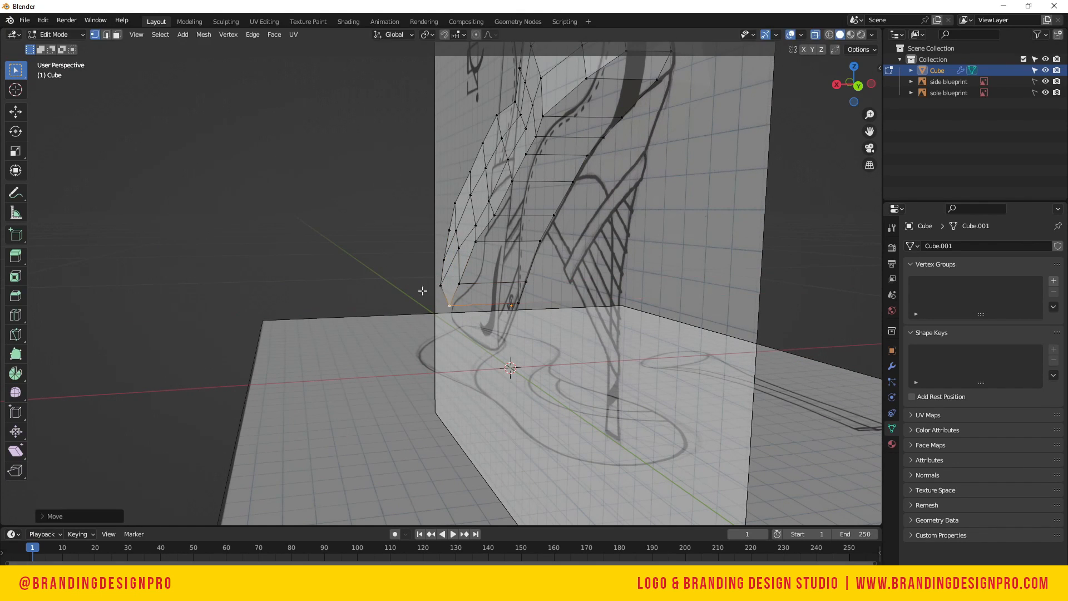
key(KP_7)
key(g)
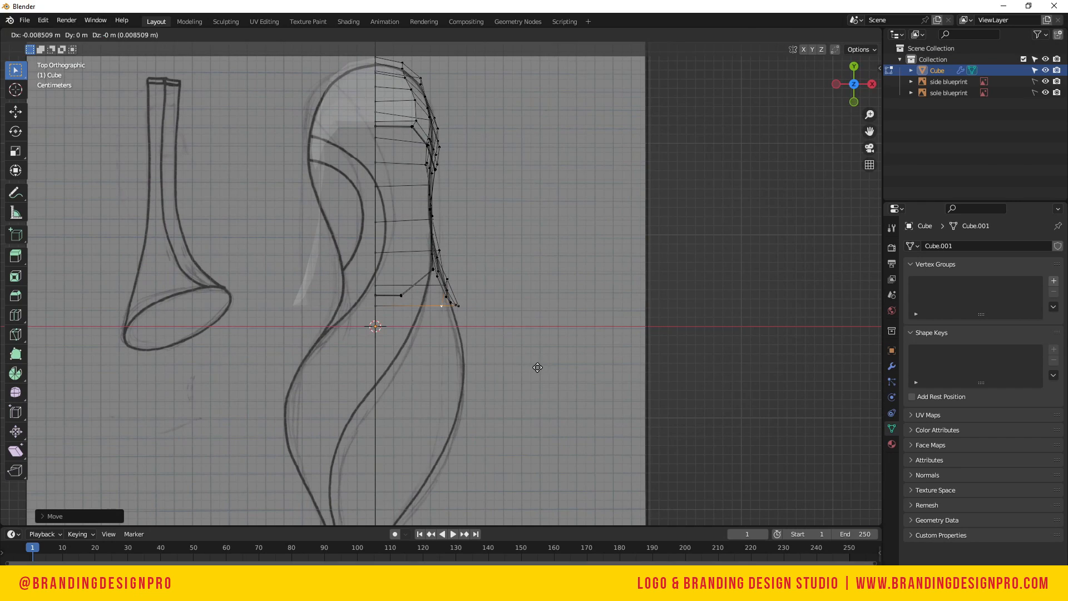
click(546, 368)
Select the outermost vertex at the arch's front corner and move it onto the sole outline in top view
click(458, 306)
drag(862, 86, 837, 11)
key(KP_7)
key(g)
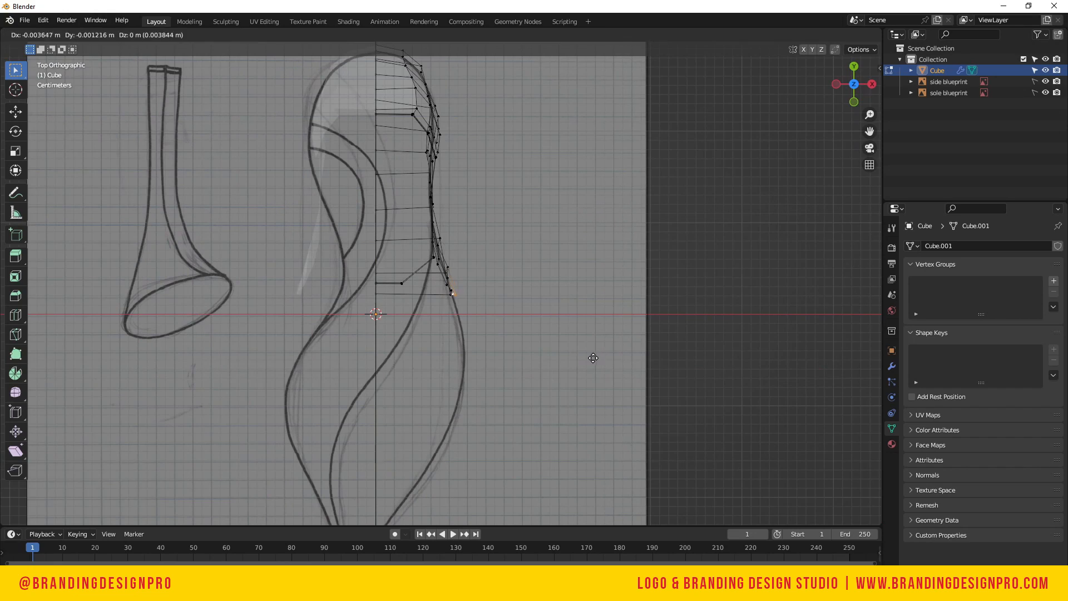
click(464, 275)
Move the side vertex partway up the arch slightly inward to smooth the outline in top view
click(437, 239)
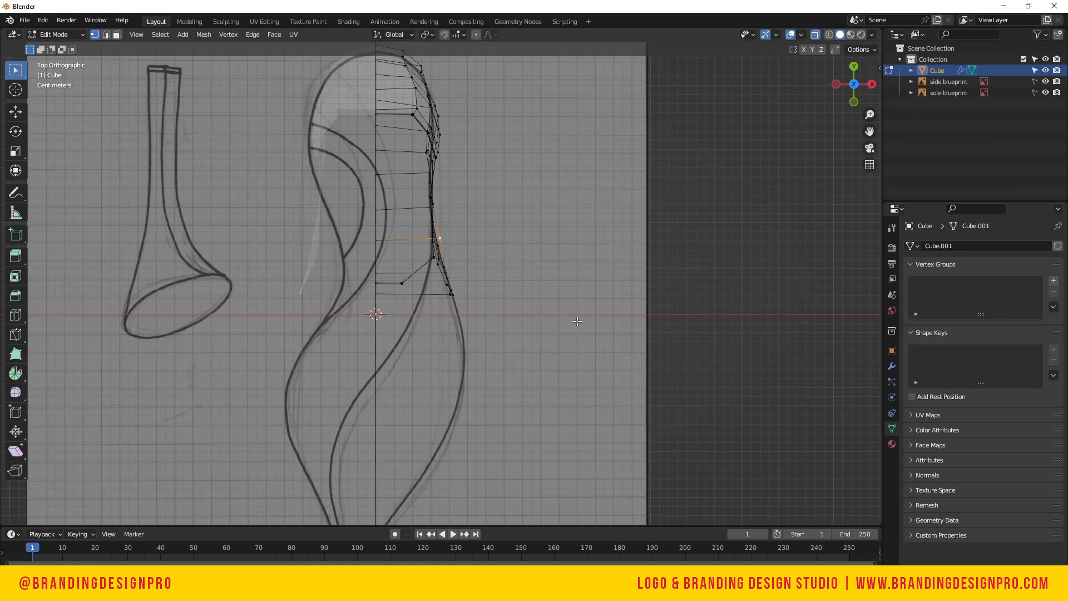
key(g)
click(573, 320)
Turn off X-ray, check the shape of the arch surface and return to Object Mode with the boot mesh selected
scroll(514, 325, down, 1)
drag(854, 83, 833, 119)
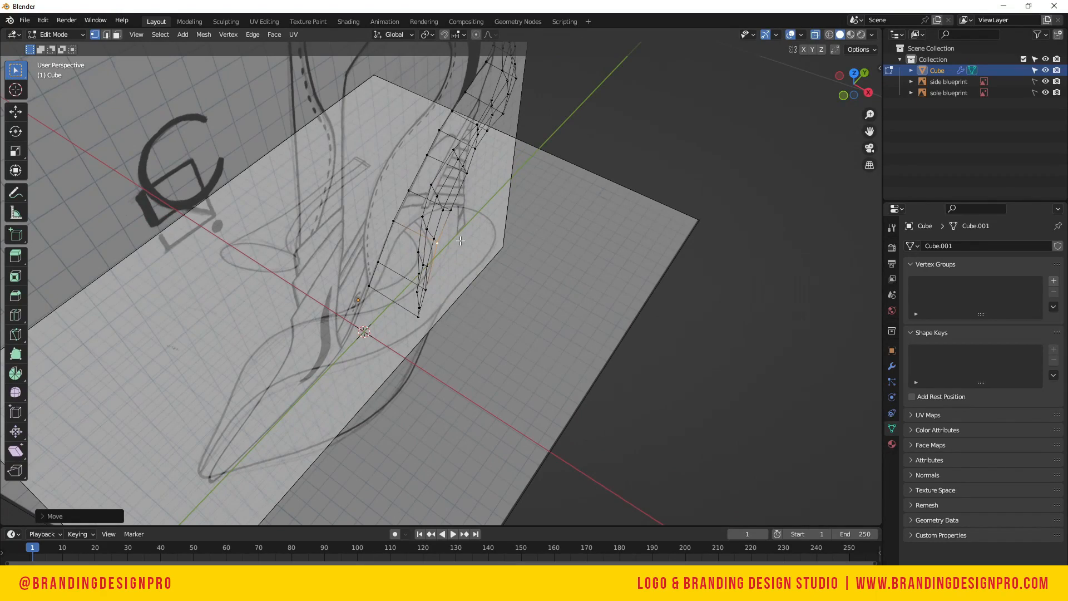
key(alt+z)
middle_drag(502, 252, 459, 180)
scroll(459, 180, up, 6)
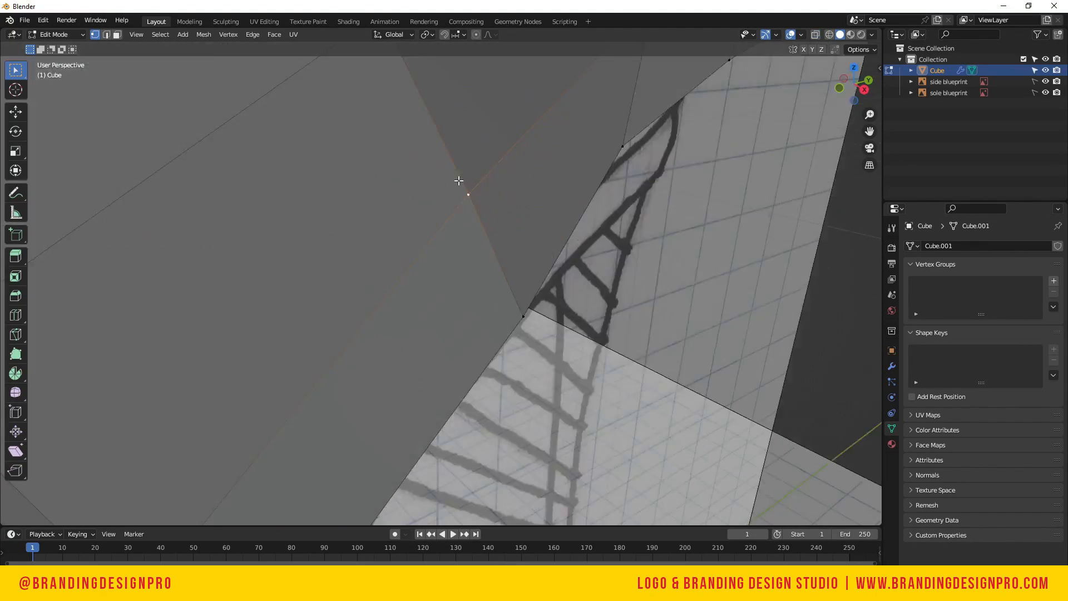
scroll(459, 180, down, 12)
mouse_move(854, 81)
mouse_down()
mouse_move(702, 85)
mouse_move(857, 84)
mouse_up()
key(Tab)
click(459, 130)
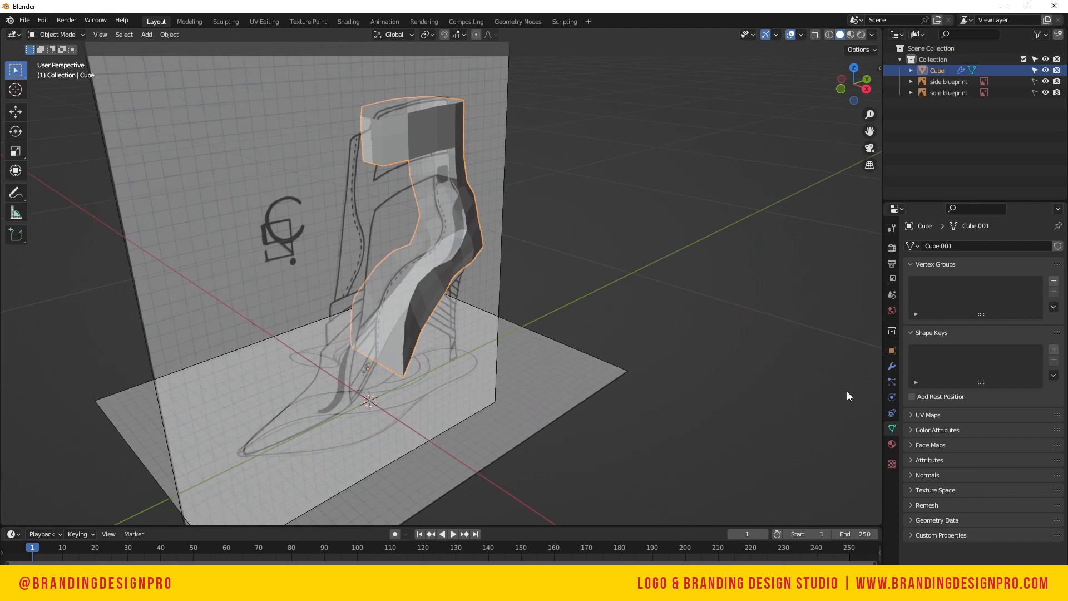
Add a Subdivision Surface modifier to the boot mesh and set its viewport level to 2
click(893, 366)
click(979, 245)
click(795, 439)
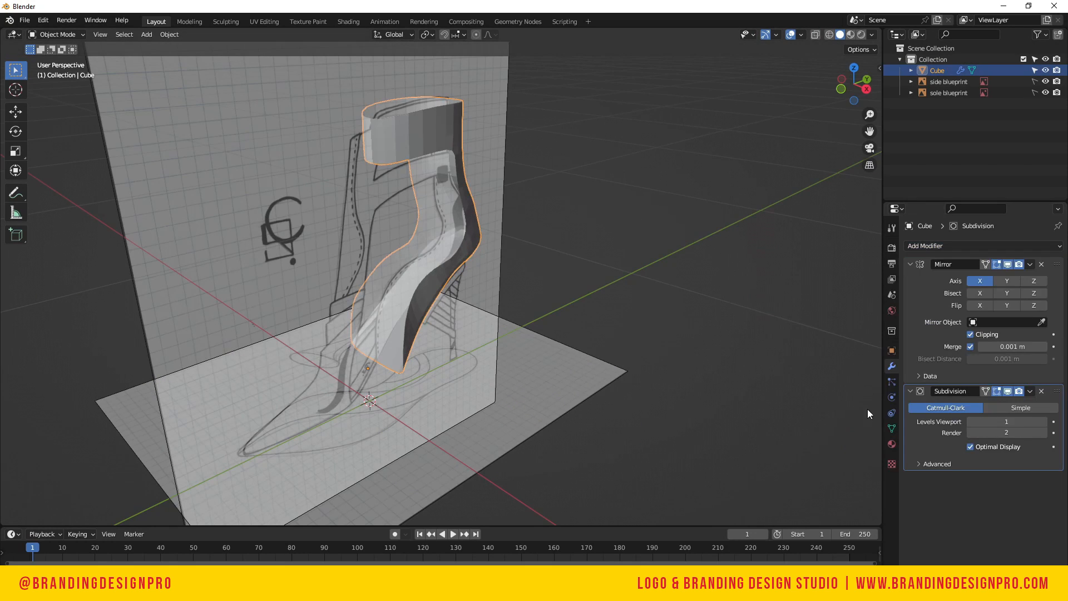
click(1037, 423)
Apply Shade Smooth to the boot mesh so its facets blend together
right_click(420, 130)
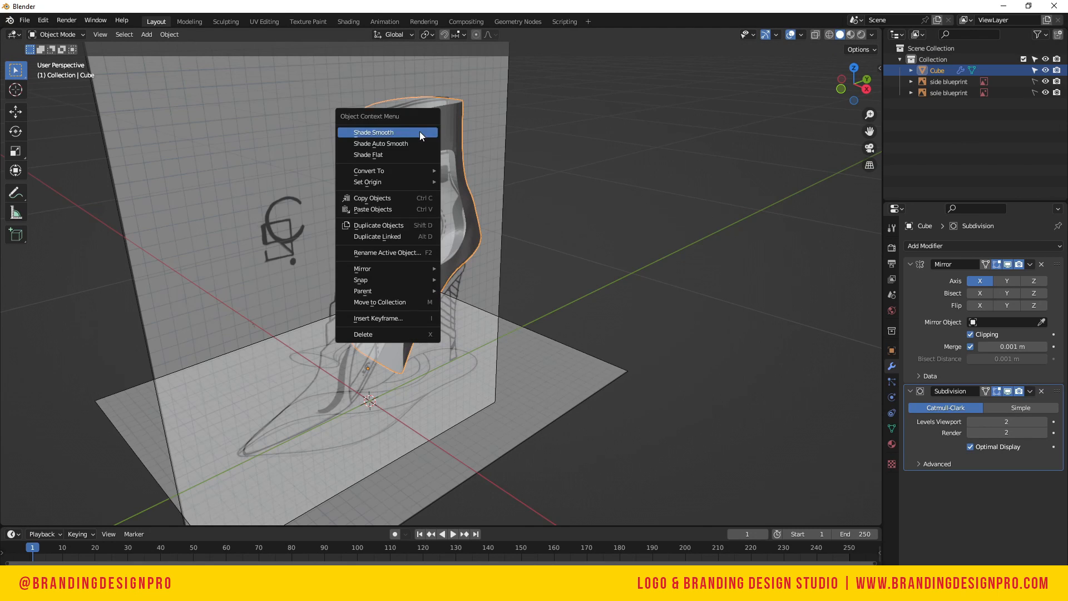
click(419, 132)
click(499, 205)
drag(851, 99, 737, 101)
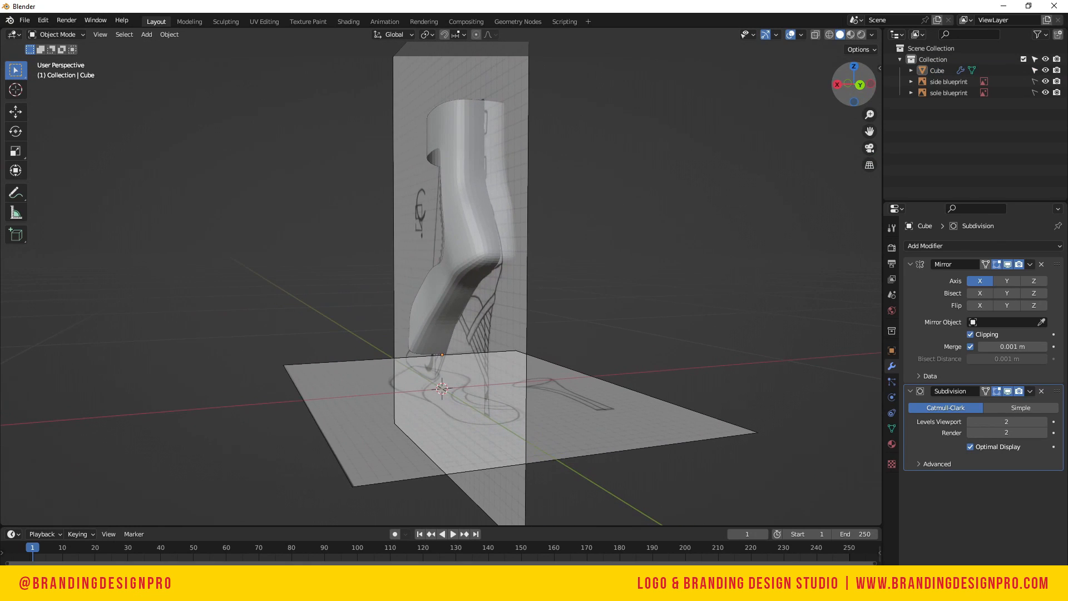
click(504, 222)
right_click(435, 245)
click(435, 245)
Set both the viewport and render levels of the Subdivision modifier to 3
click(1043, 435)
click(1043, 422)
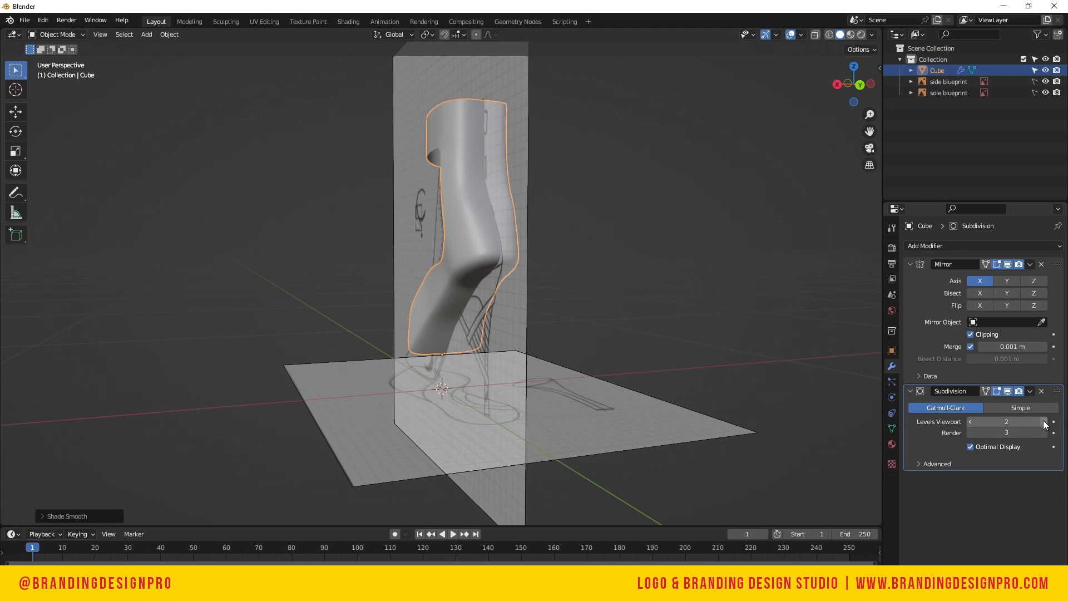
click(584, 151)
drag(854, 89, 879, 84)
In Edit Mode, select the edge path along the lower side of the arch and heel and move it along Z
click(435, 290)
key(KP_Decimal)
key(Tab)
ctrl+click(479, 300)
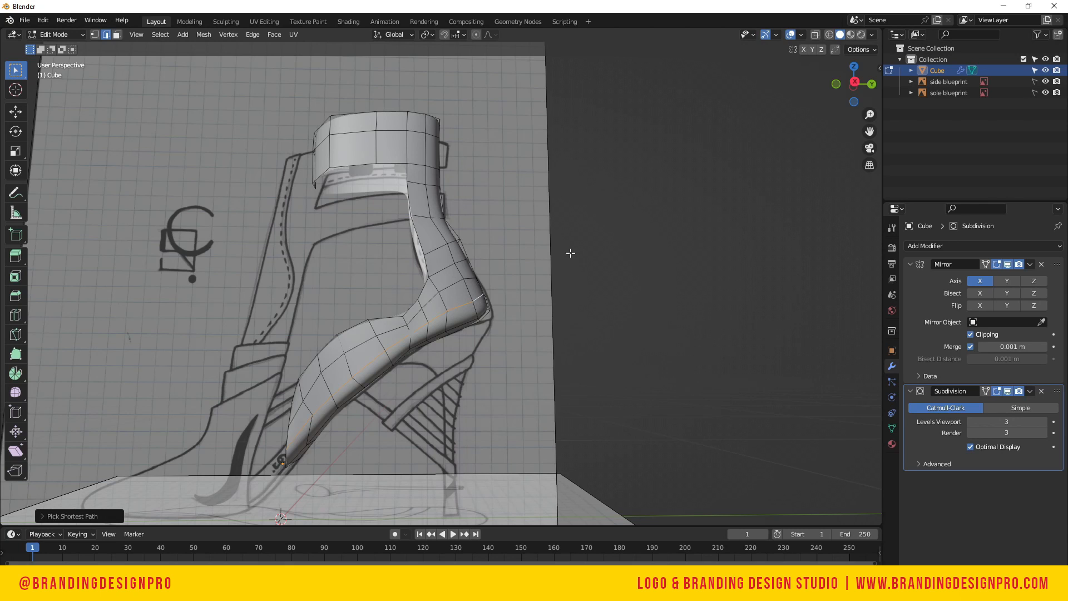
middle_drag(571, 254, 433, 146)
shift+click(472, 309)
key(g)
key(z)
click(465, 326)
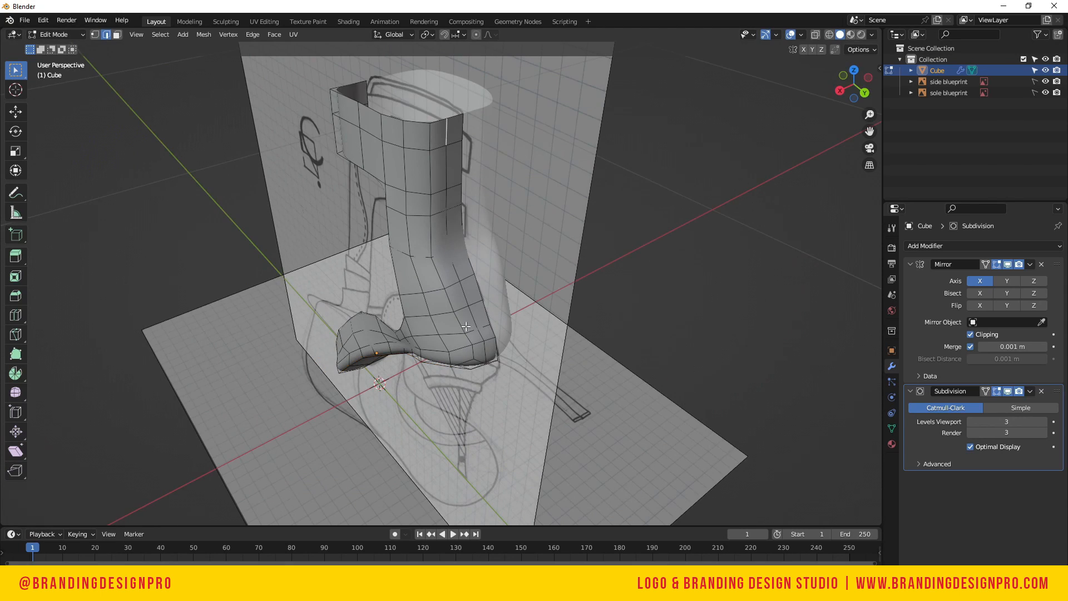
Select the vertical edge path beside the boot's back seam, from top rim to heel, and move it slightly backward along Y
ctrl+click(485, 352)
key(g)
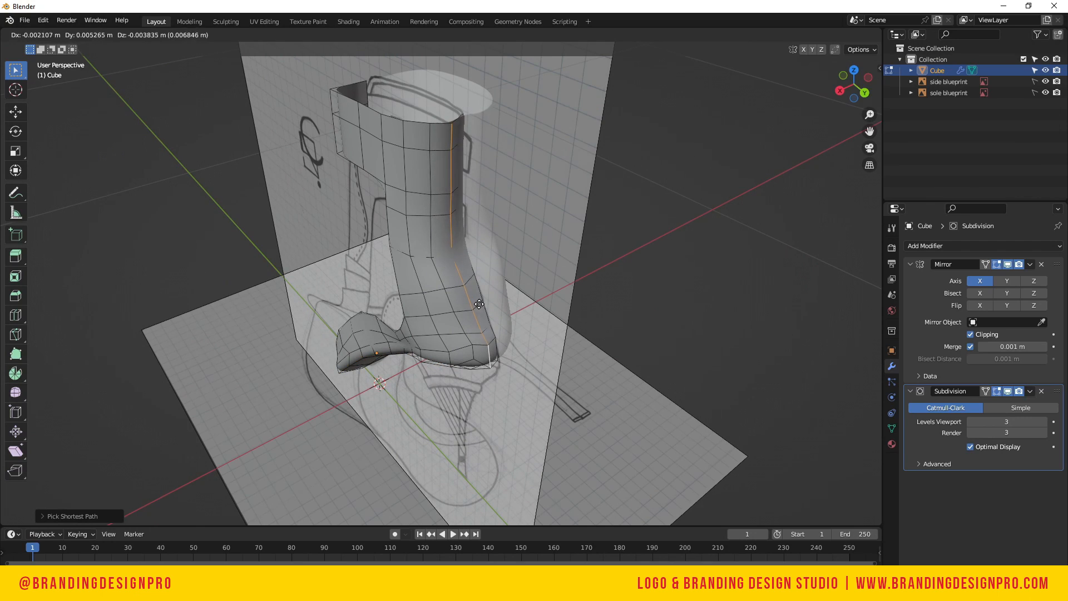
key(y)
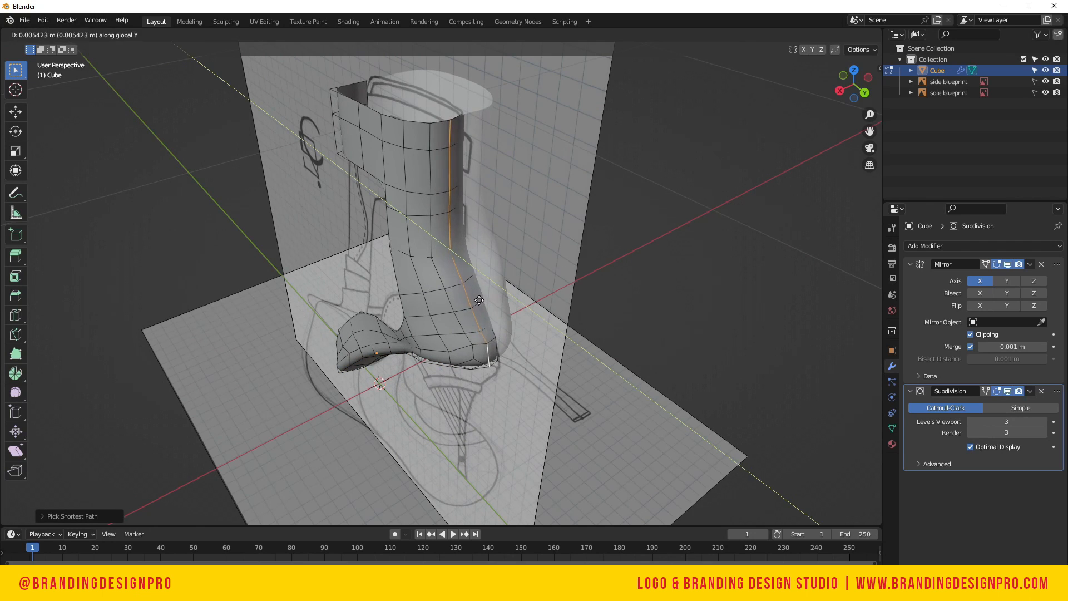
click(482, 301)
Select the back seam's edges from top rim to heel and move them backward along Y to round the back
click(466, 134)
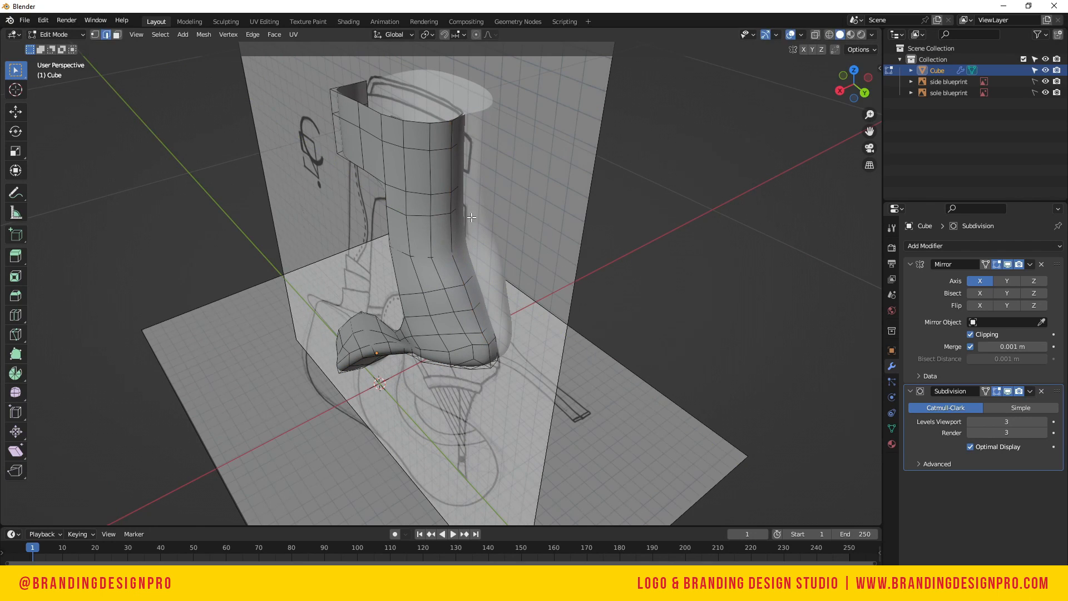
ctrl+click(499, 350)
key(g)
key(y)
click(505, 349)
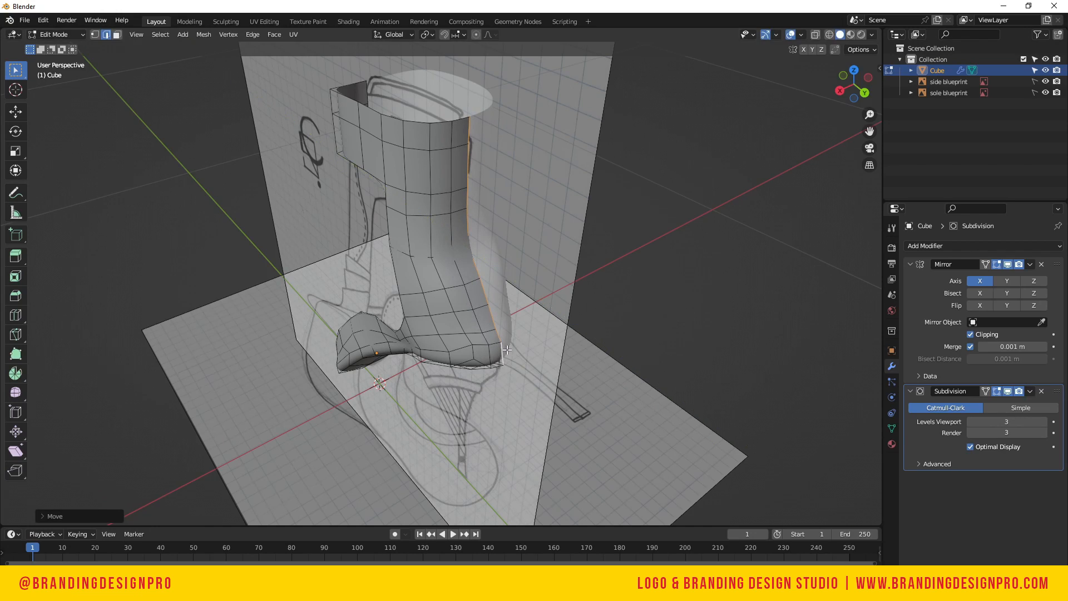
Inspect the rounded back, return to Object Mode and hide the side blueprint
drag(847, 81, 826, 58)
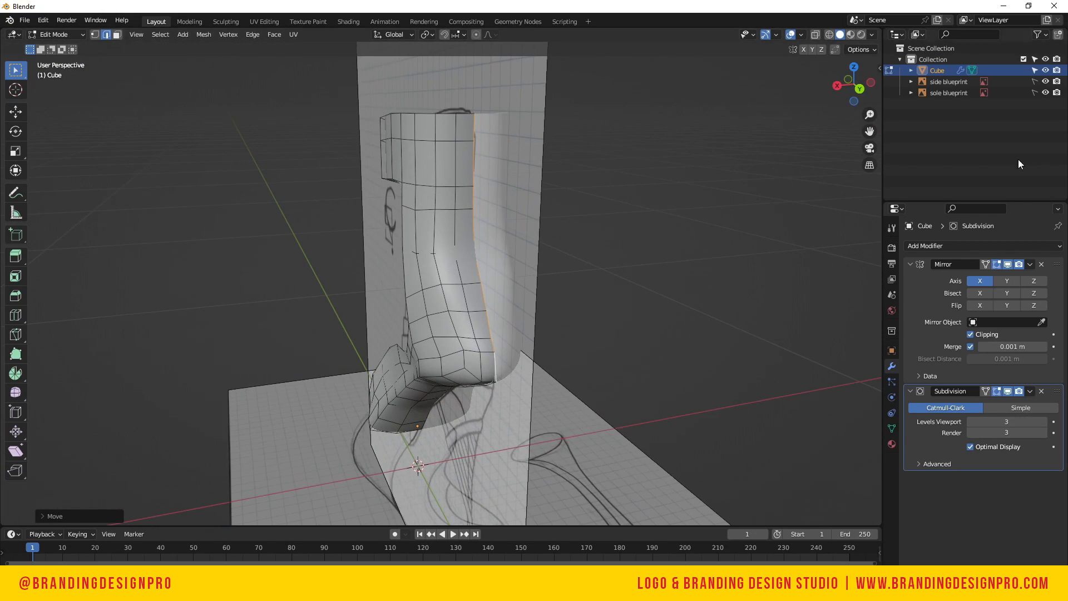
drag(861, 89, 612, 111)
scroll(492, 290, down, 3)
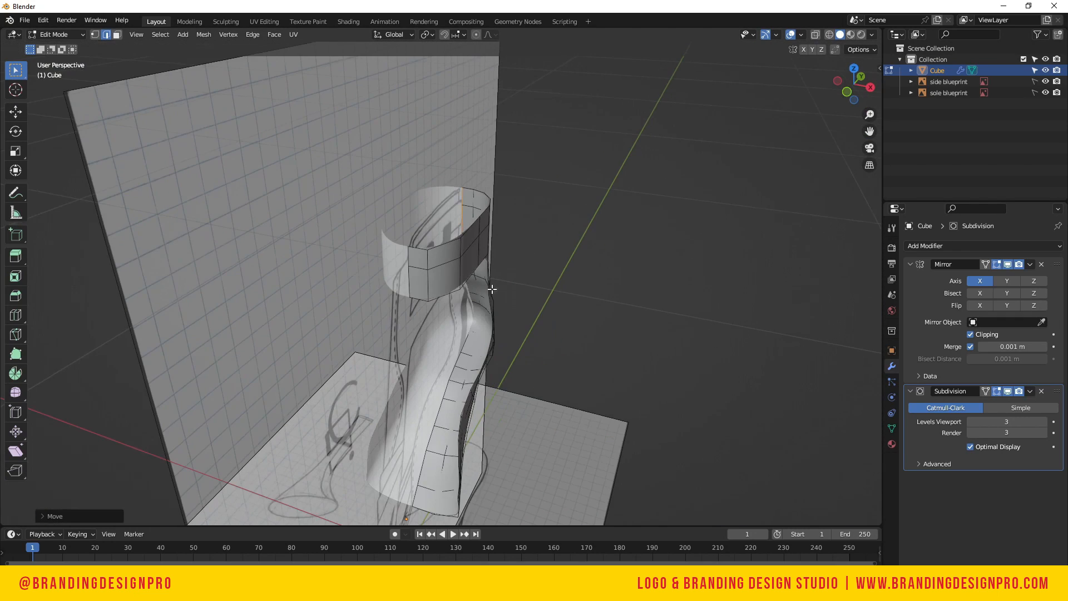
scroll(579, 257, down, 3)
drag(853, 84, 813, 47)
key(Tab)
click(412, 238)
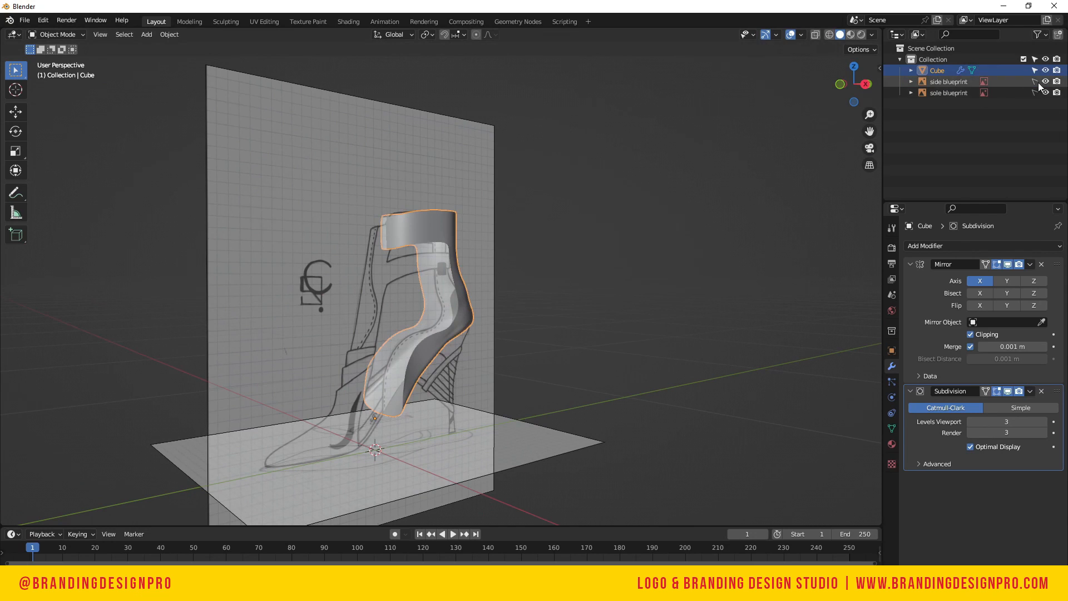
click(1046, 81)
click(900, 78)
mouse_move(852, 84)
mouse_down()
mouse_move(918, 84)
mouse_move(851, 85)
mouse_up()
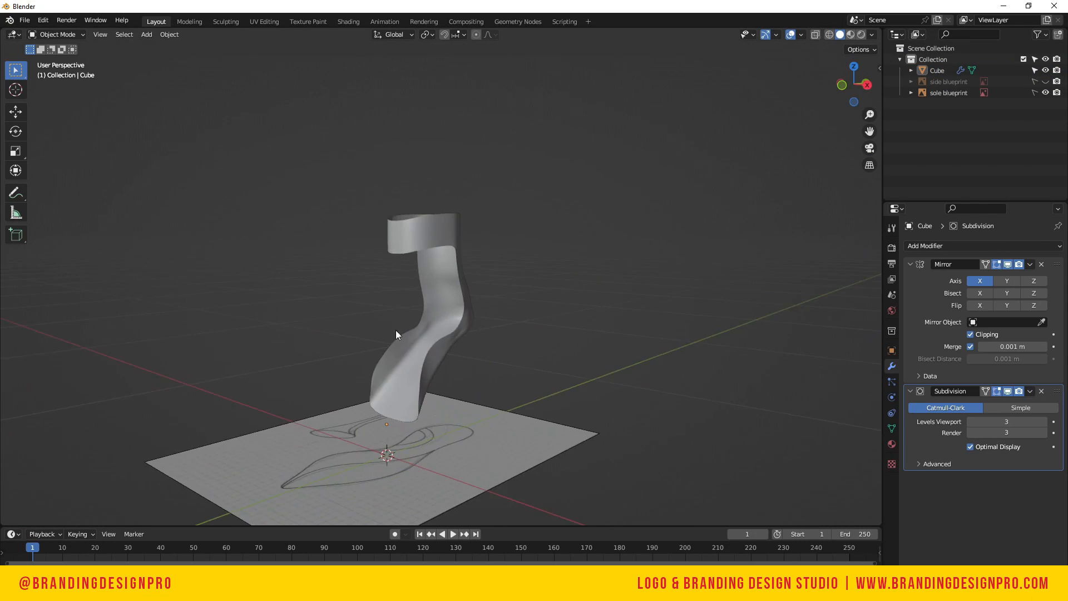
Enter Edit Mode on the boot mesh and nudge the geometry at the open edge near the ankle bend
scroll(395, 331, up, 4)
click(473, 390)
key(Tab)
click(474, 388)
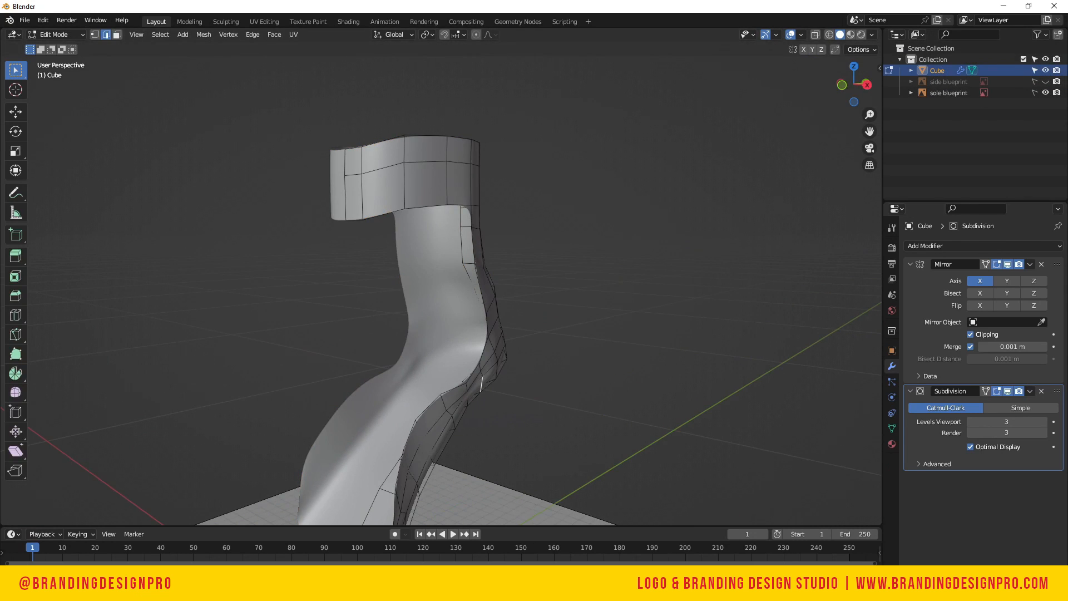
drag(854, 84, 771, 53)
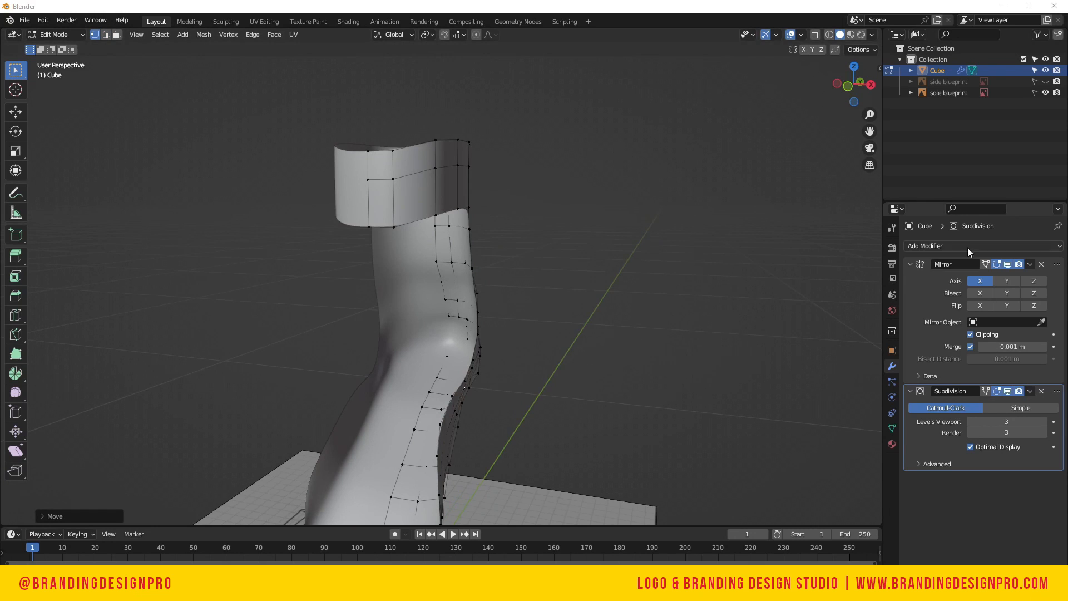
Add a Solidify modifier and place it above the Subdivision modifier in the stack
click(969, 246)
click(834, 438)
drag(853, 84, 822, 88)
scroll(622, 200, down, 4)
scroll(623, 201, up, 1)
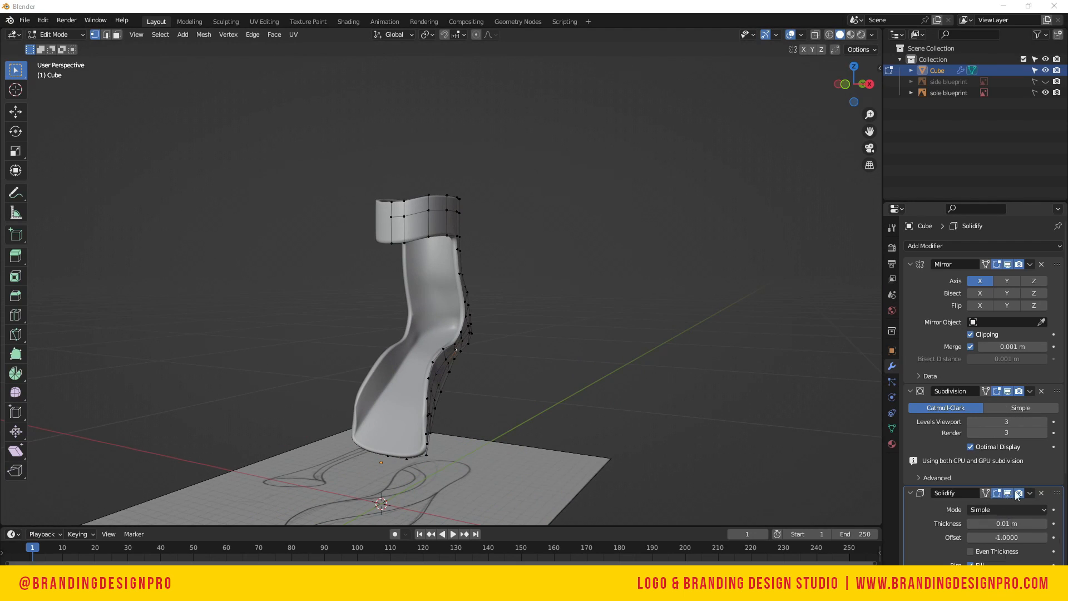
click(1041, 391)
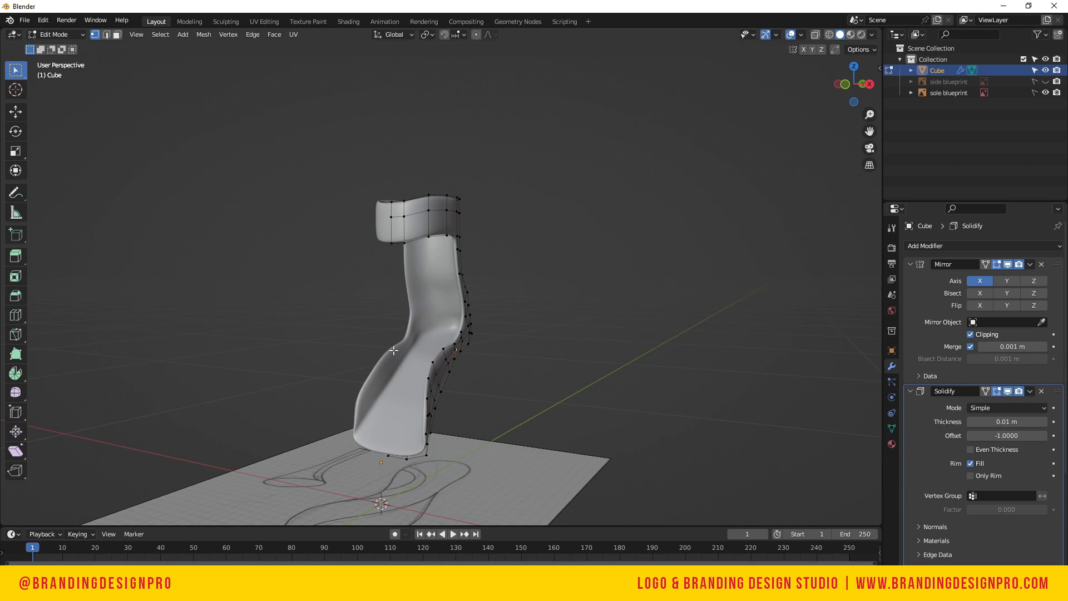
Try to delete the two front faces of the ankle collar beside the mirror plane
mouse_move(854, 83)
mouse_down()
mouse_move(807, 84)
mouse_move(896, 83)
mouse_move(865, 109)
mouse_move(821, 85)
mouse_move(851, 93)
mouse_up()
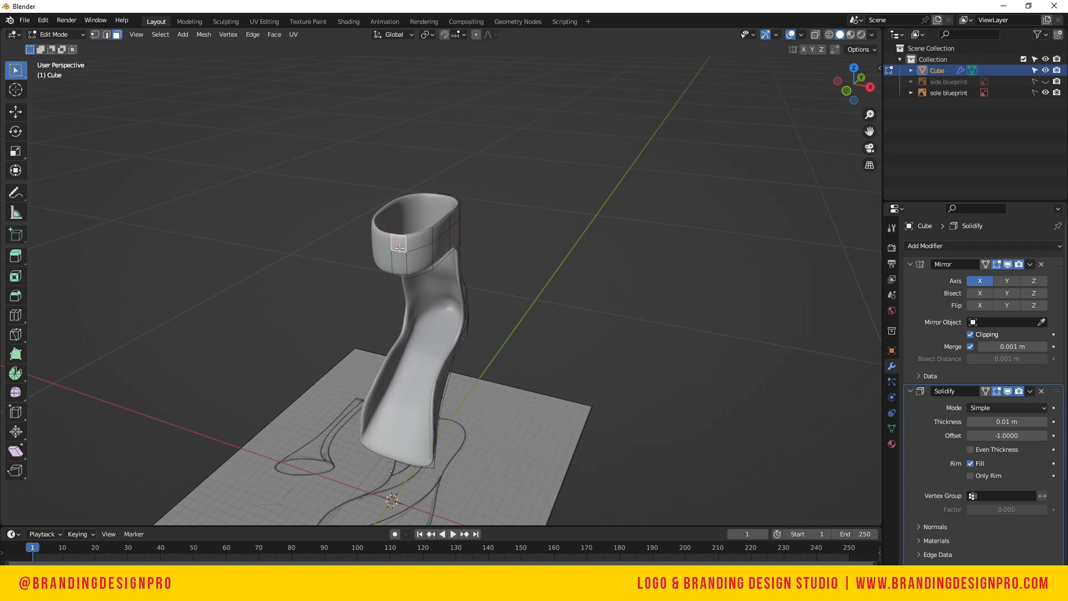
shift+click(398, 265)
key(x)
click(411, 260)
Switch to the right side view, show the side blueprint and hide the sole blueprint
drag(853, 84, 755, 36)
key(KP_3)
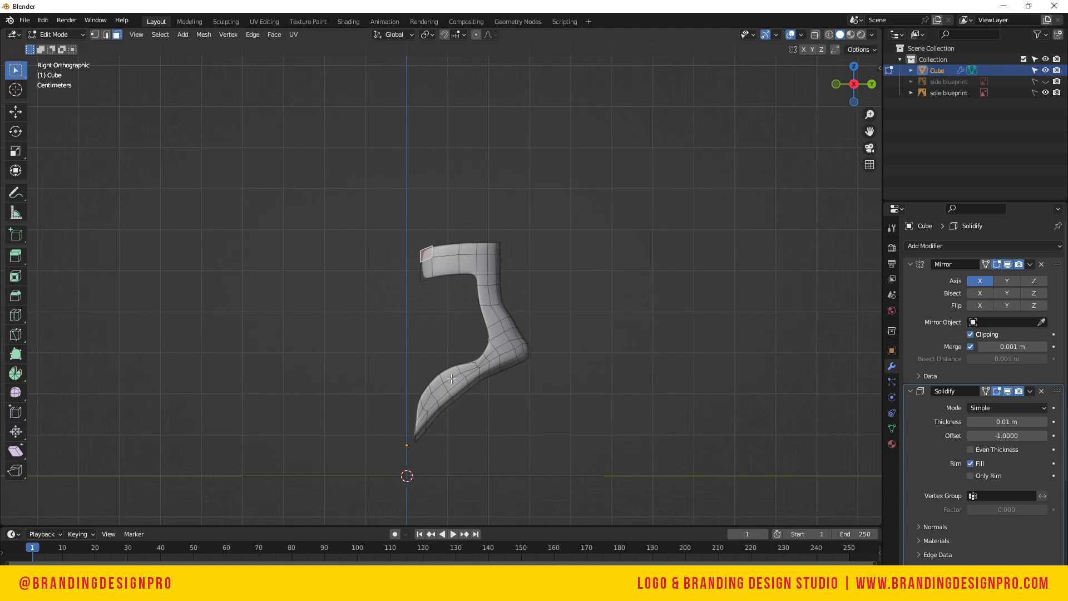
click(1046, 81)
click(1046, 93)
scroll(481, 403, up, 2)
key(a)
shift+middle_drag(481, 403, 491, 318)
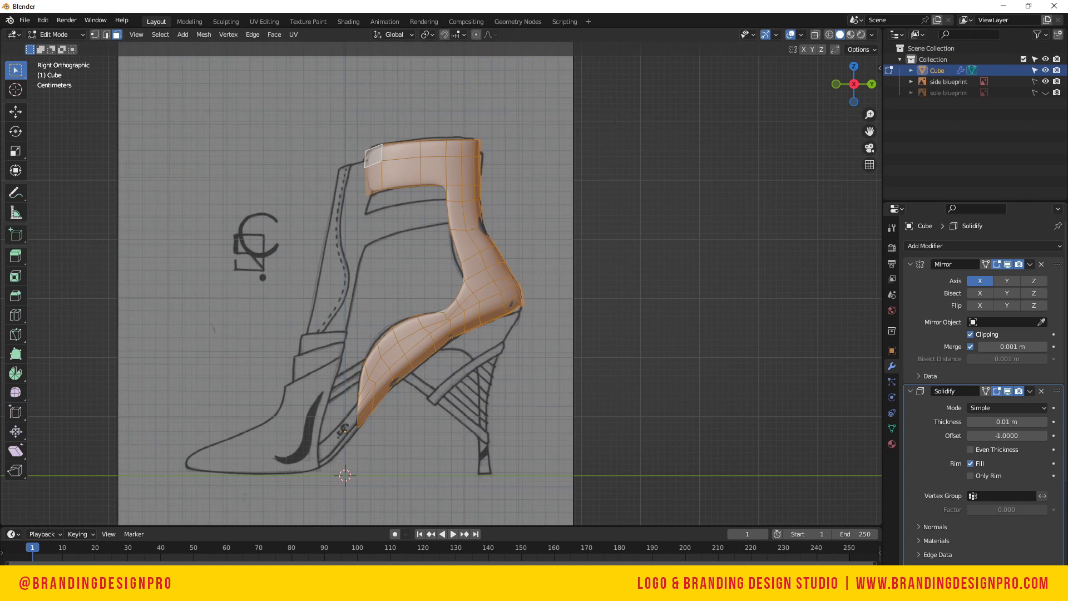
scroll(389, 310, up, 2)
Move the vertices on the shaft's front edge, at the ankle and just below the collar, onto the side blueprint's outline
click(490, 217)
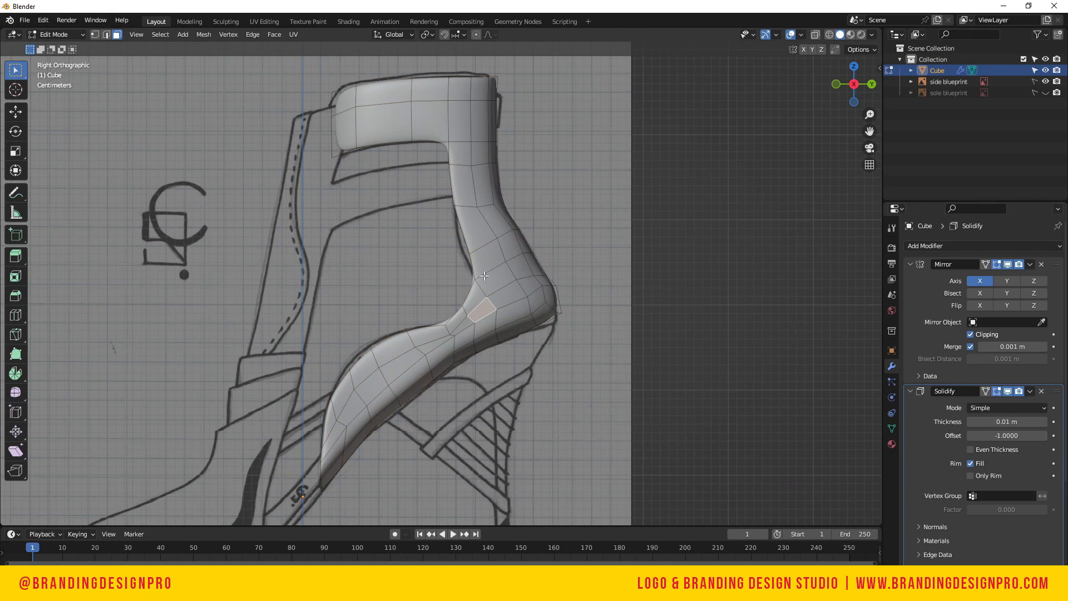
key(g)
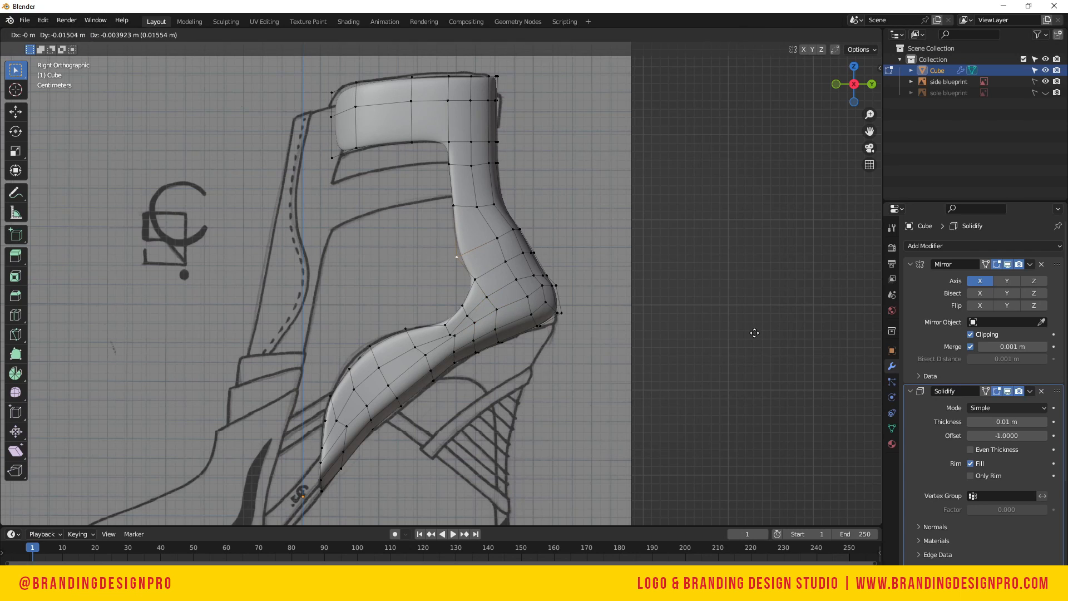
click(755, 334)
click(457, 169)
key(g)
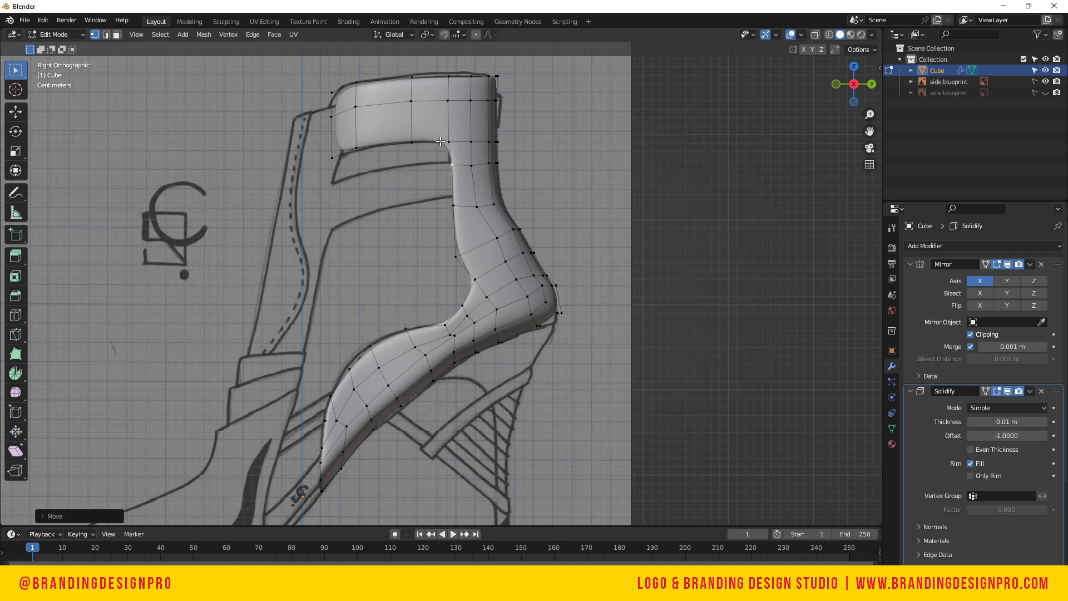
right_click(491, 162)
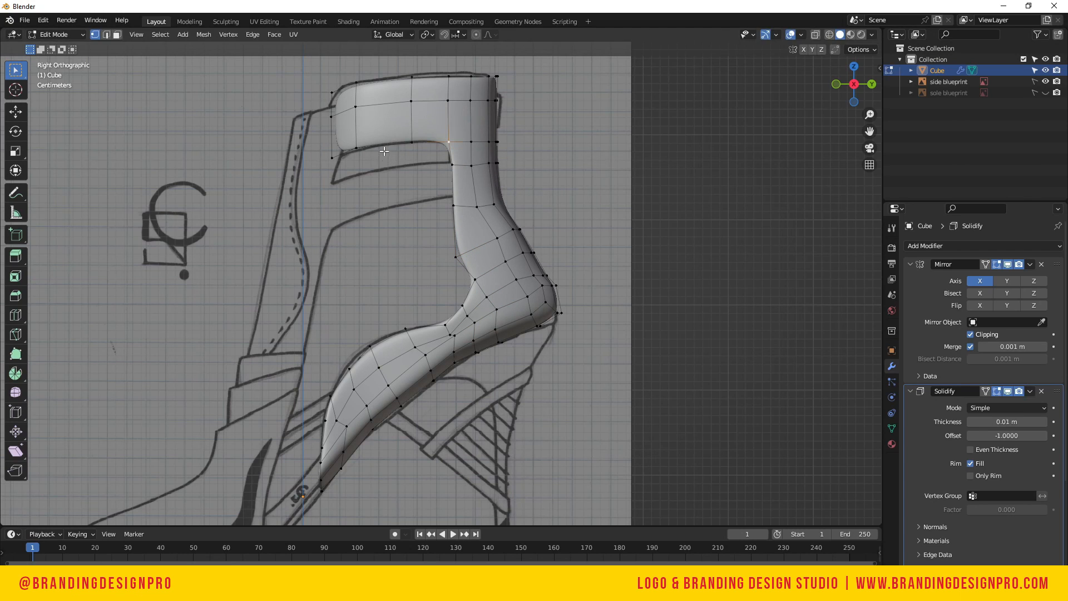
Pull the collar's lower and middle front vertices forward and down to slant its front end
click(332, 162)
key(g)
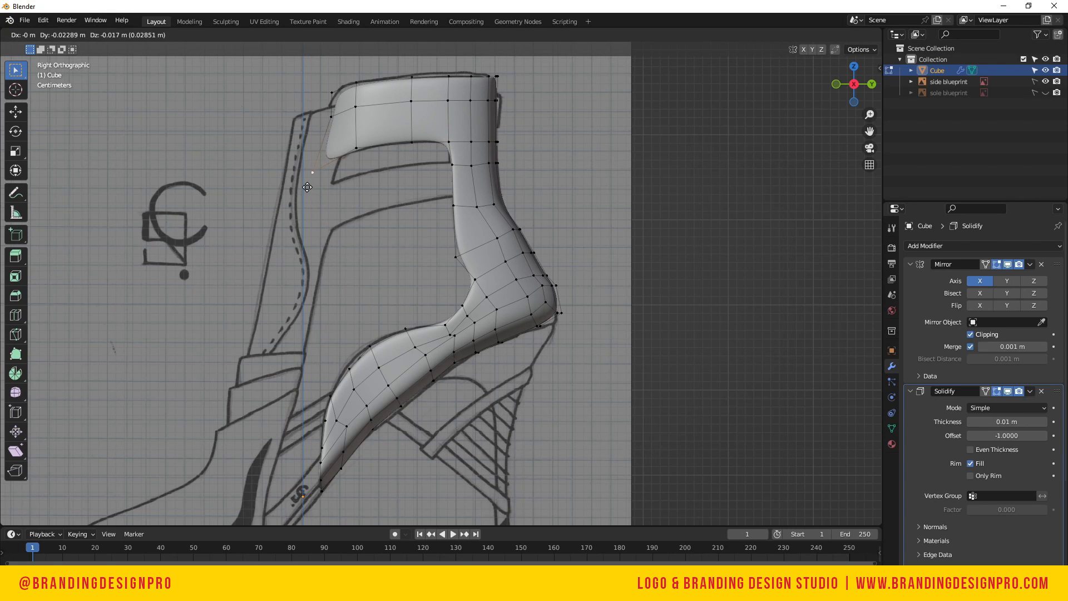
click(299, 193)
click(332, 115)
key(g)
click(323, 118)
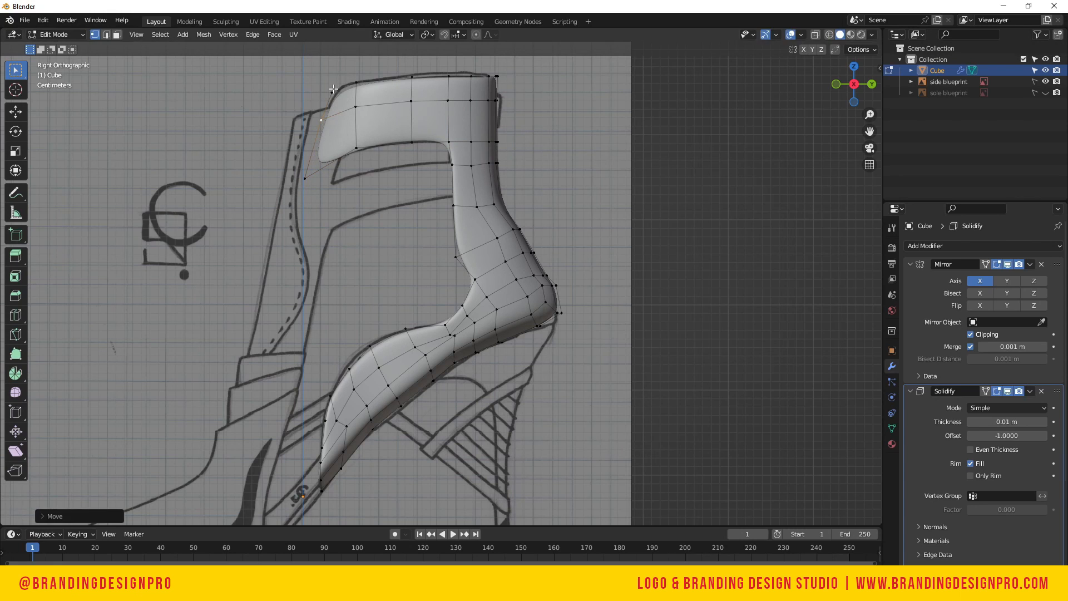
Move the collar's top front corner vertex up toward the outline and adjust the mid-height vertex in the next column
click(335, 90)
key(g)
click(341, 83)
click(357, 105)
key(g)
click(390, 134)
Move the vertices along the collar's top rim up onto the side blueprint's top line
click(359, 83)
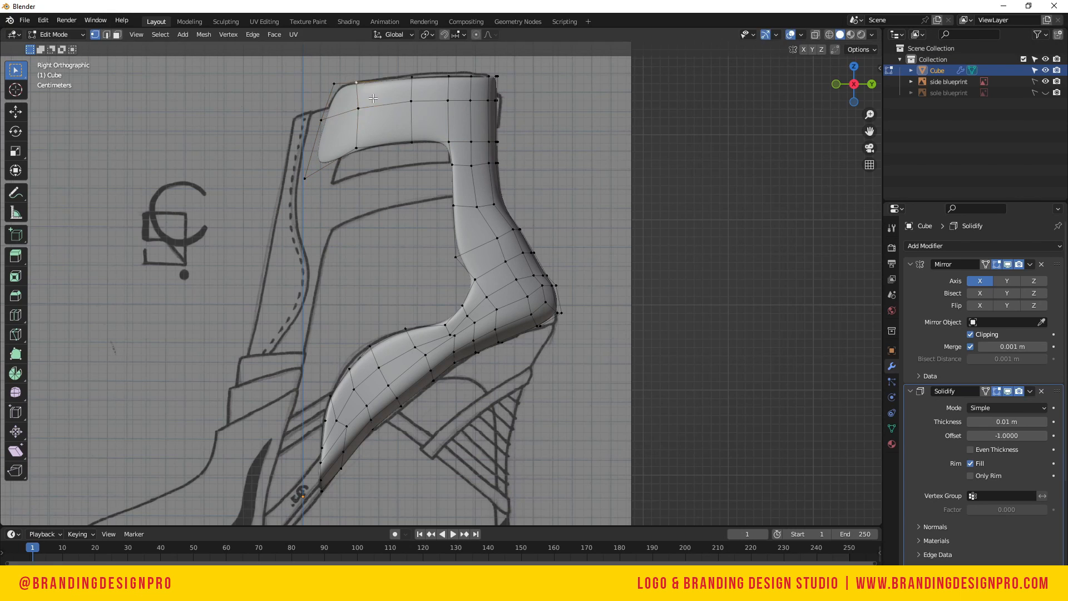
key(g)
click(412, 112)
click(418, 87)
key(g)
click(423, 90)
click(447, 79)
key(g)
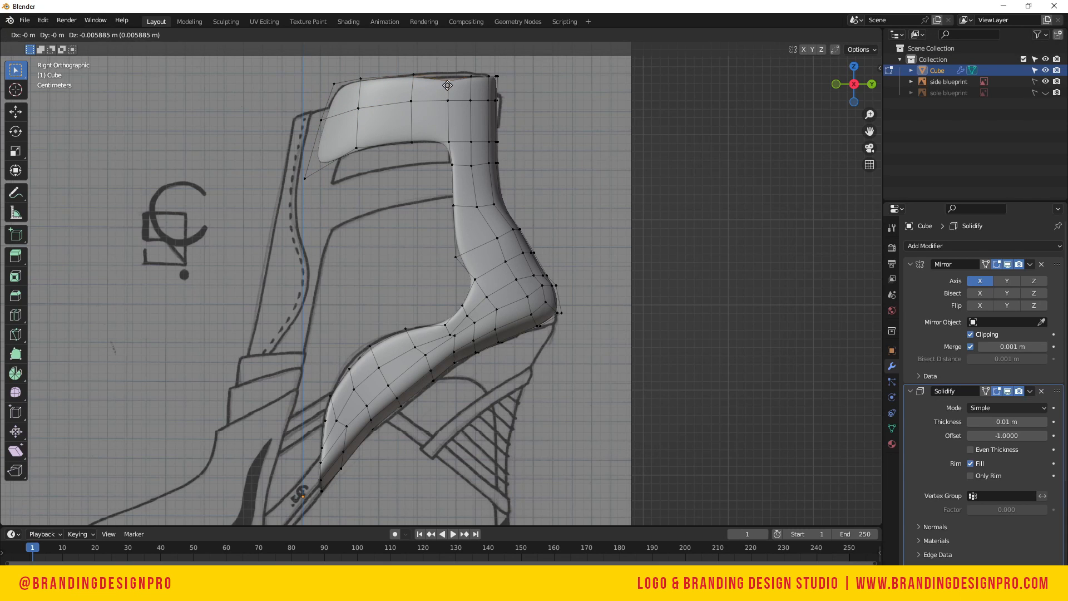
click(450, 77)
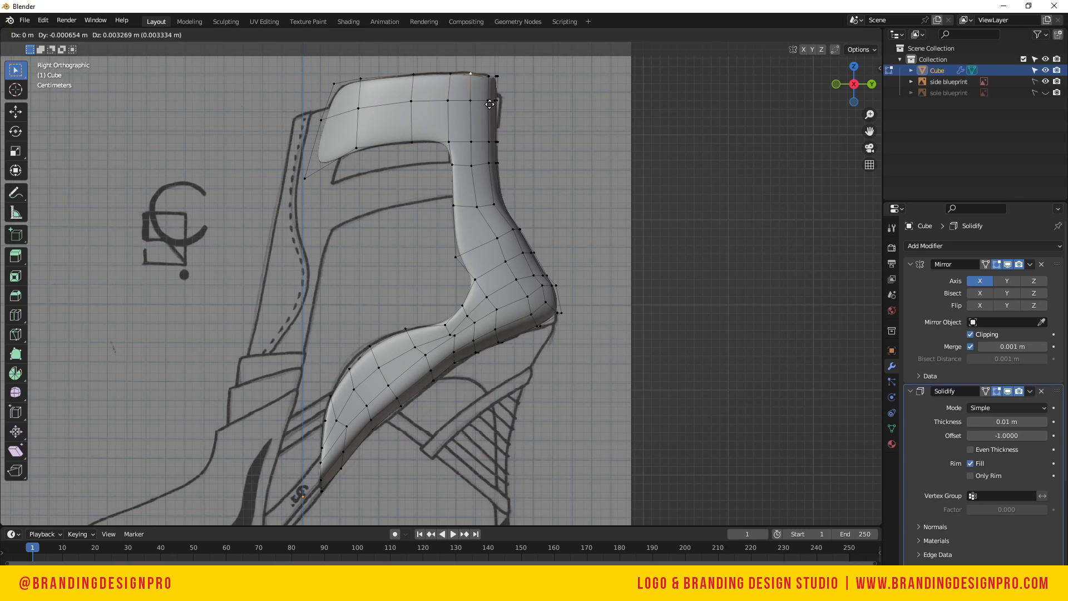
scroll(495, 331, down, 3)
scroll(495, 331, up, 4)
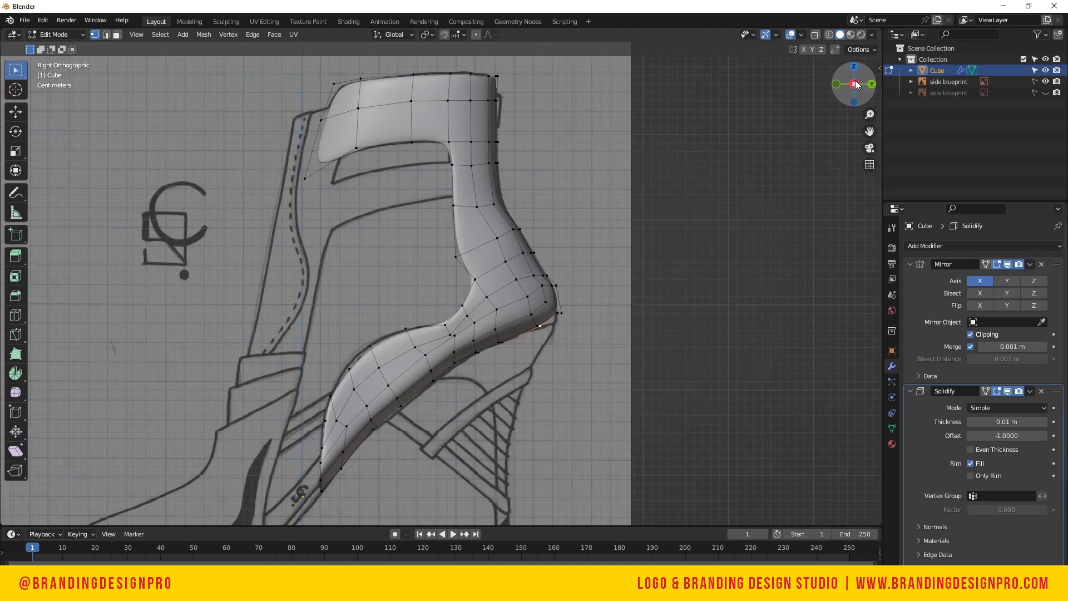
Hide the side blueprint and move the vertices along the back of the heel outward in right view to round its profile
drag(856, 83, 648, 71)
scroll(558, 294, down, 5)
key(a)
key(KP_Decimal)
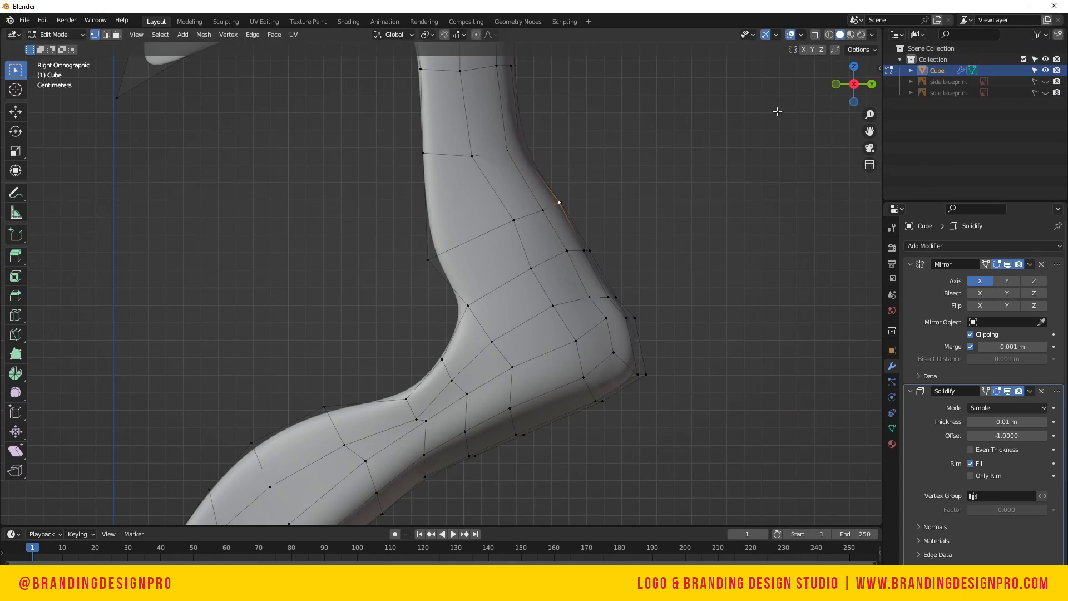
drag(855, 85, 842, 95)
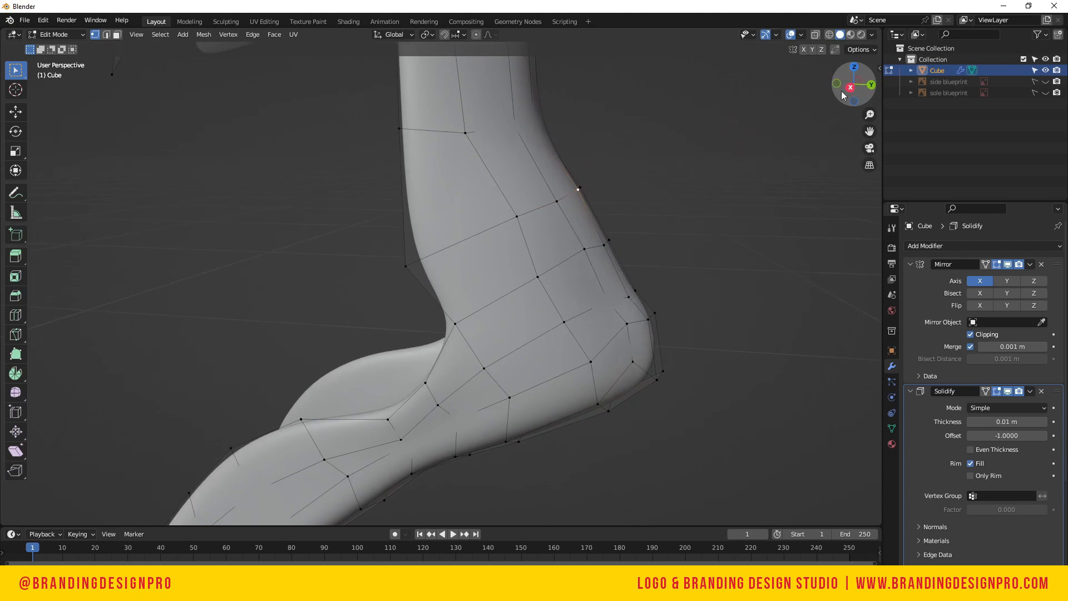
click(839, 89)
key(g)
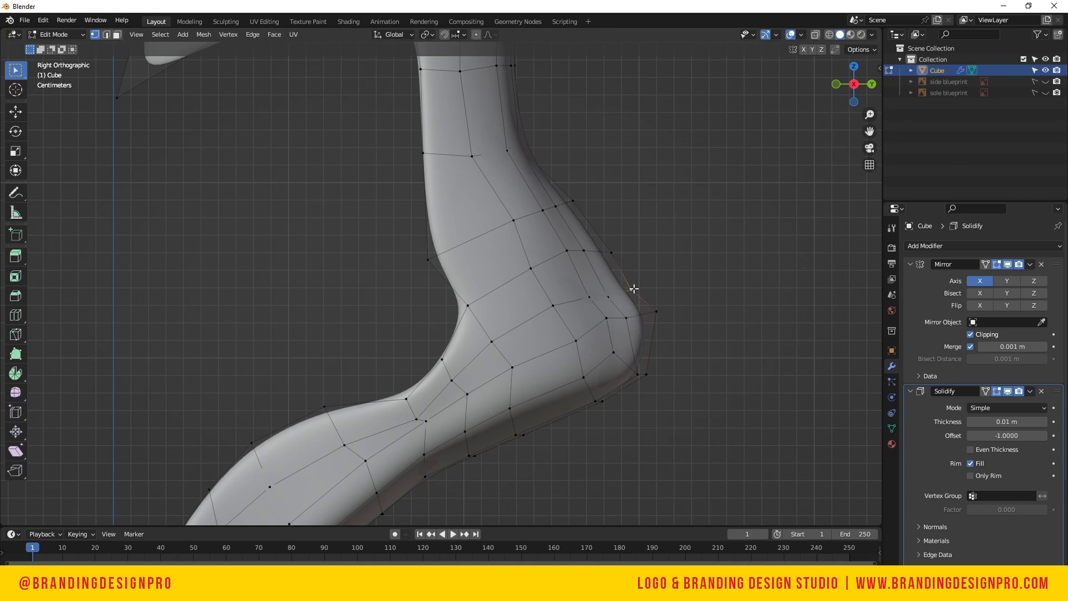
click(648, 273)
click(615, 255)
key(g)
click(621, 240)
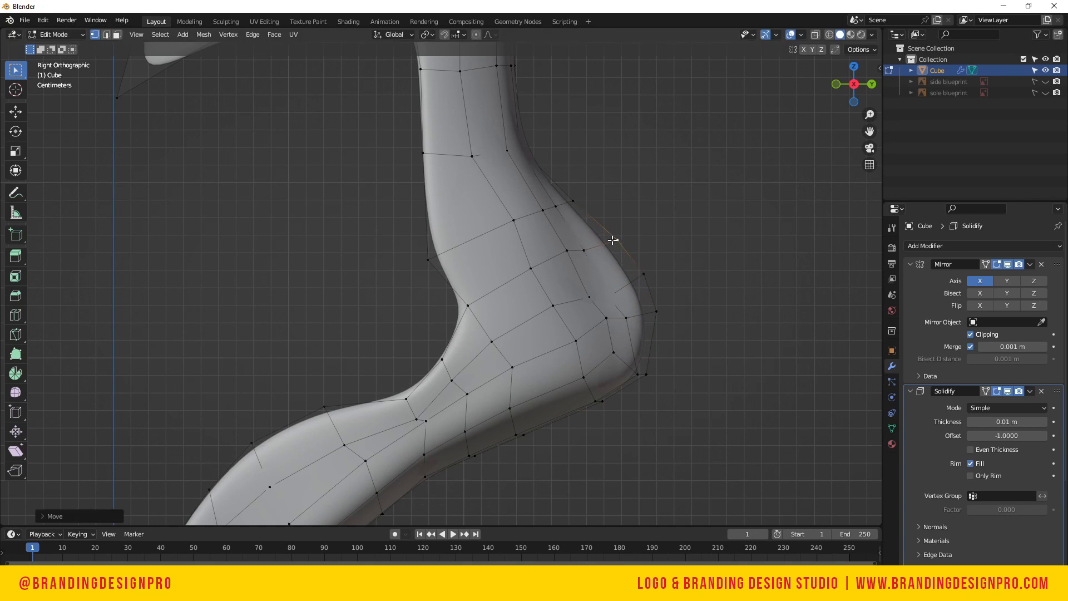
Move the vertices on the heel's upper back outward in right view to follow its rounded profile
click(585, 206)
key(g)
click(596, 212)
click(587, 253)
key(g)
click(592, 245)
click(614, 297)
key(g)
click(628, 287)
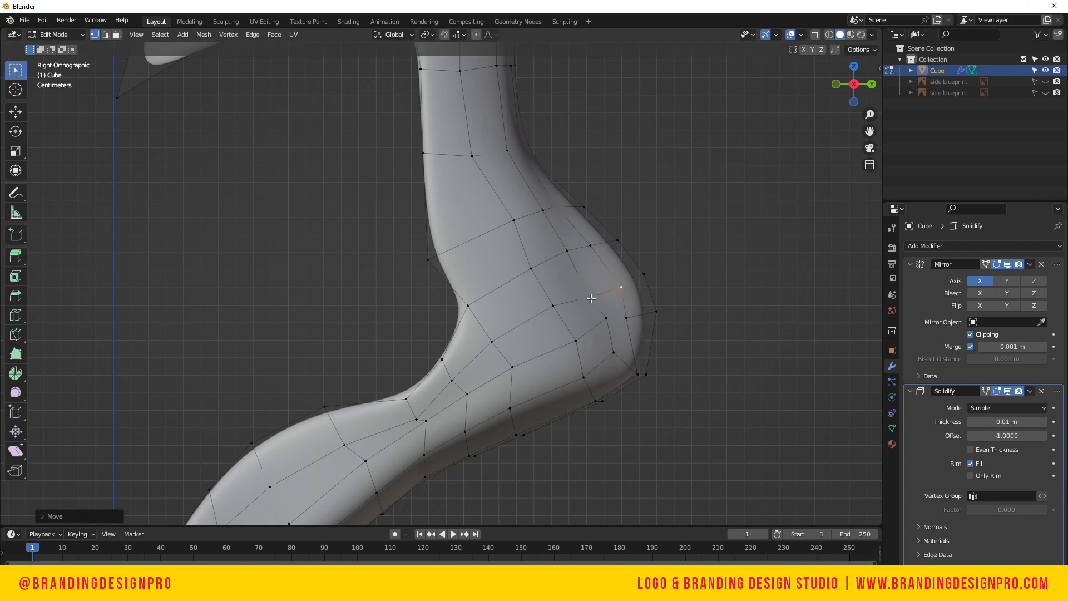
Move the vertices in the heel's middle rows backward to even out their spacing toward the rear edge
click(591, 299)
key(g)
click(600, 296)
click(602, 323)
key(g)
click(629, 319)
key(g)
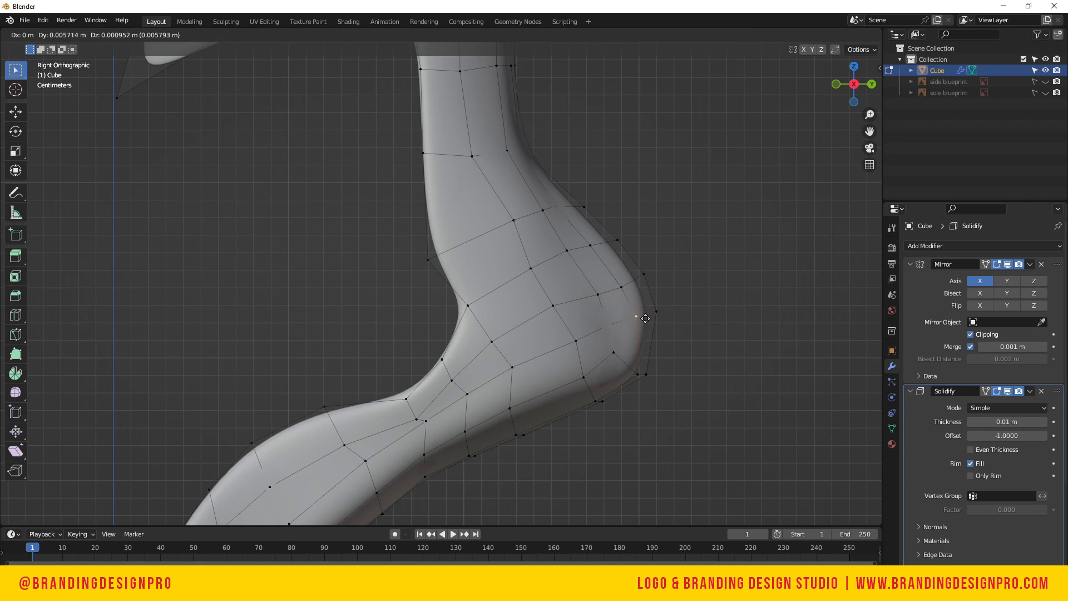
click(641, 317)
Fine-tune the remaining vertices on the heel's side, including the one just above the heel bulge, to smooth the mesh flow
click(622, 287)
key(g)
click(626, 284)
click(603, 328)
key(g)
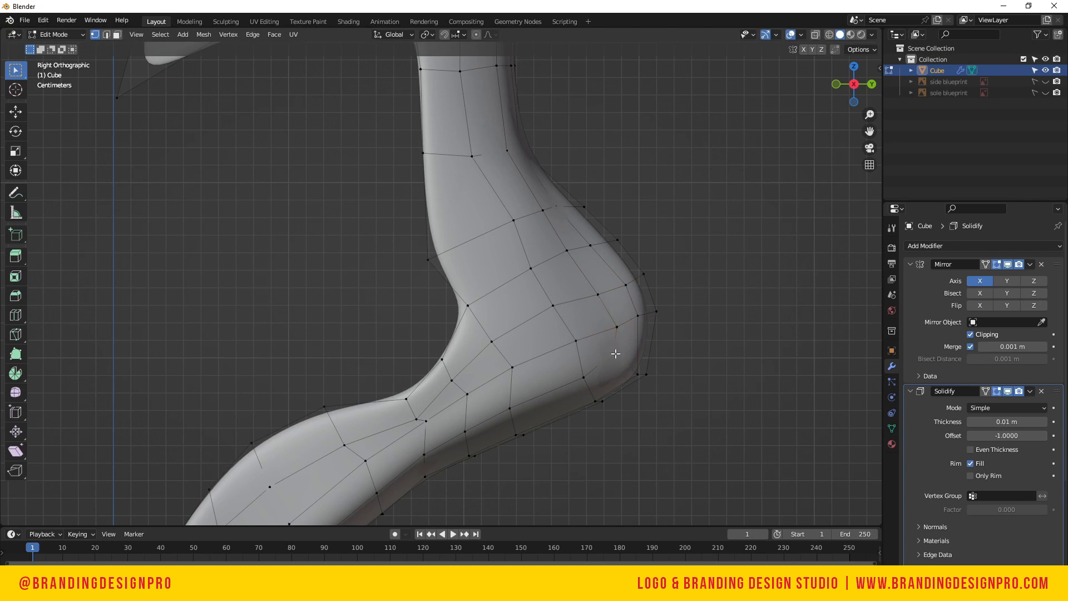
click(624, 360)
click(558, 206)
key(g)
click(566, 207)
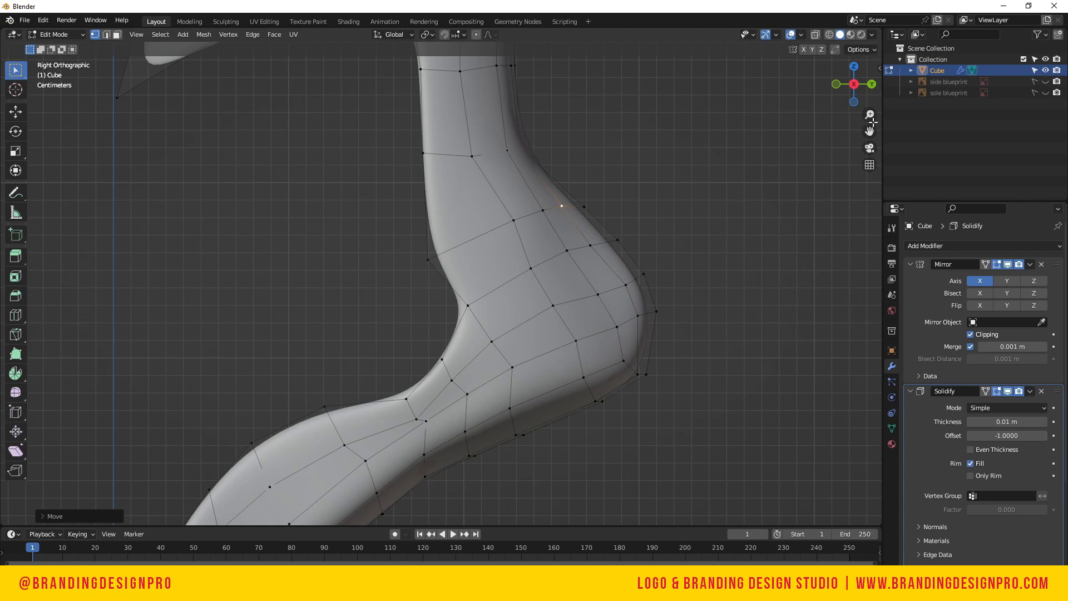
Move a heel-side vertex along Y in perspective and adjust neighbouring vertices with the Move tool
mouse_move(859, 89)
mouse_down()
mouse_move(687, 95)
mouse_move(871, 77)
mouse_move(715, 80)
mouse_move(840, 89)
mouse_up()
key(g)
key(y)
click(632, 296)
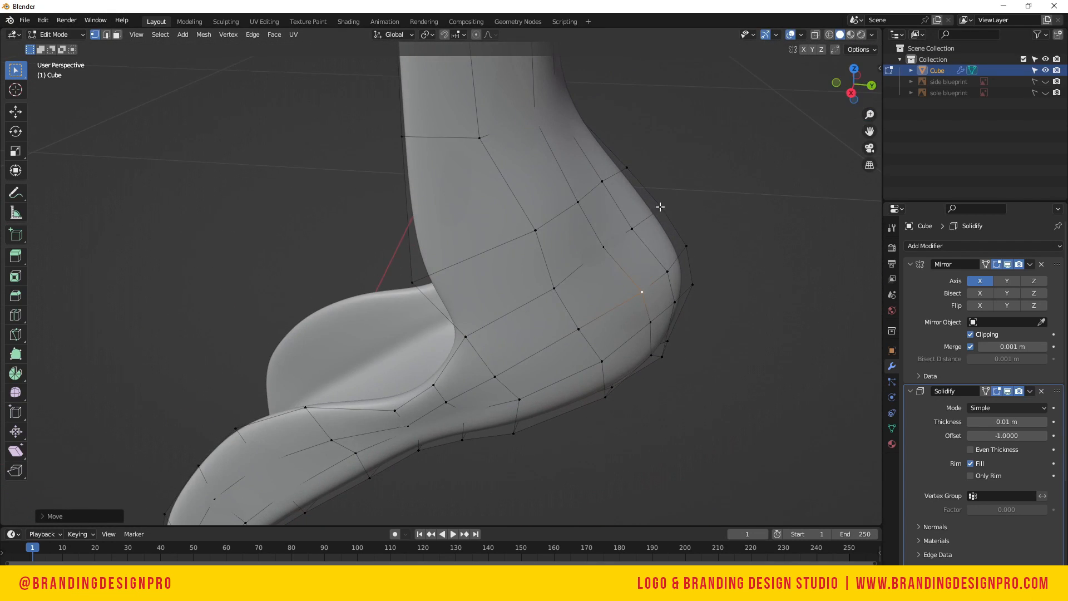
click(9, 114)
drag(607, 268, 610, 276)
drag(653, 257, 656, 258)
Pull the heel's upper rear vertex backward along Y and adjust the lower heel vertices to round its side
mouse_move(838, 88)
mouse_down()
mouse_move(871, 88)
mouse_move(690, 81)
mouse_move(852, 83)
mouse_up()
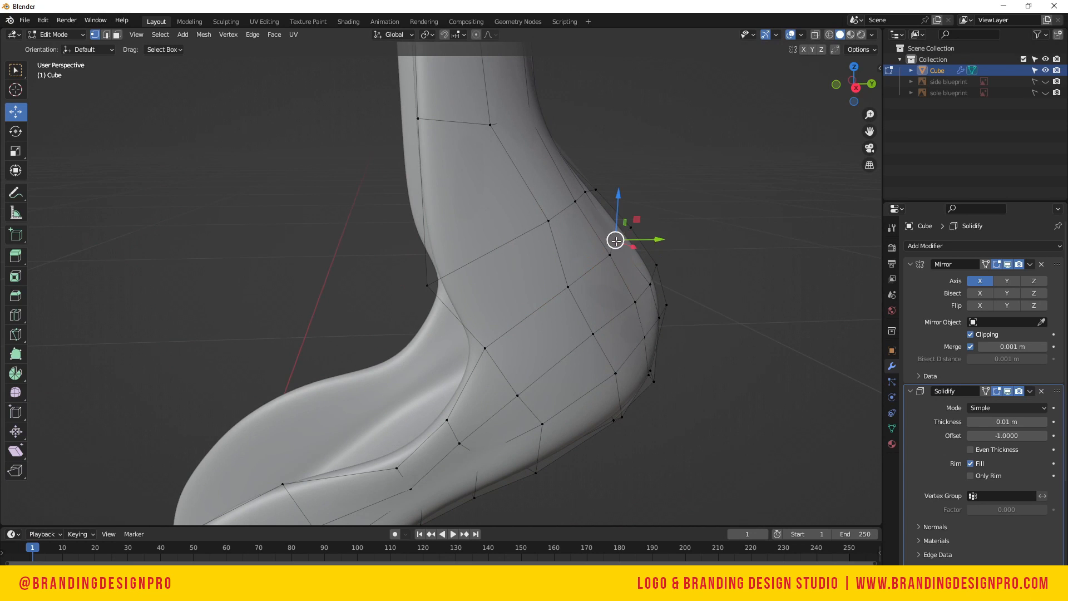
drag(659, 239, 672, 238)
mouse_move(855, 81)
mouse_down()
mouse_move(912, 82)
mouse_move(859, 82)
mouse_up()
drag(645, 322, 650, 326)
drag(654, 330, 661, 362)
scroll(728, 152, down, 2)
drag(867, 87, 804, 99)
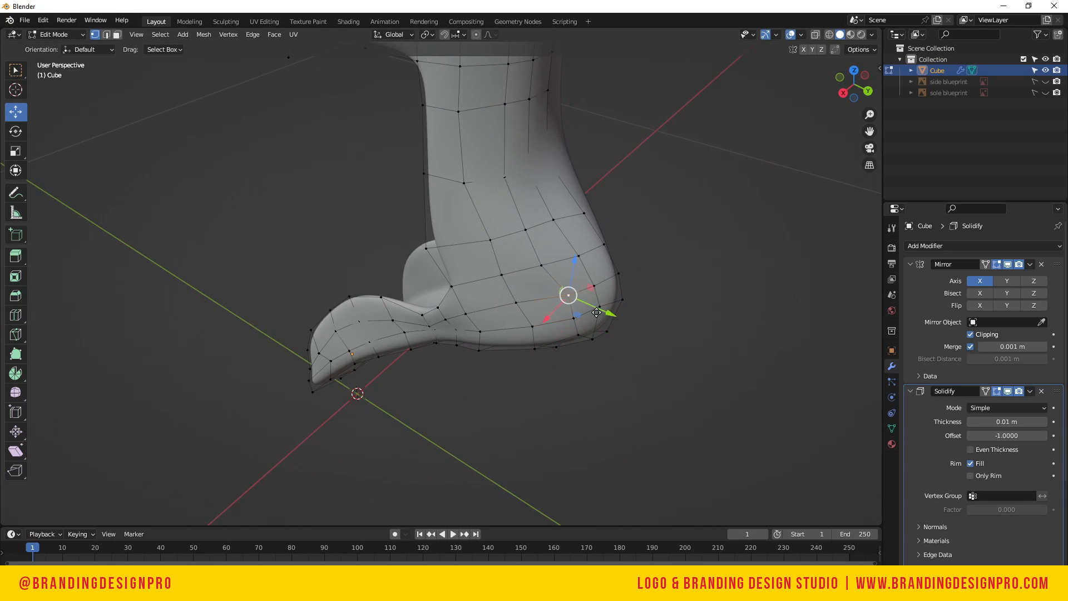
drag(544, 319, 541, 323)
Move the vertices along the heel's back centre line slightly forward along Y
drag(854, 86, 384, 67)
click(605, 274)
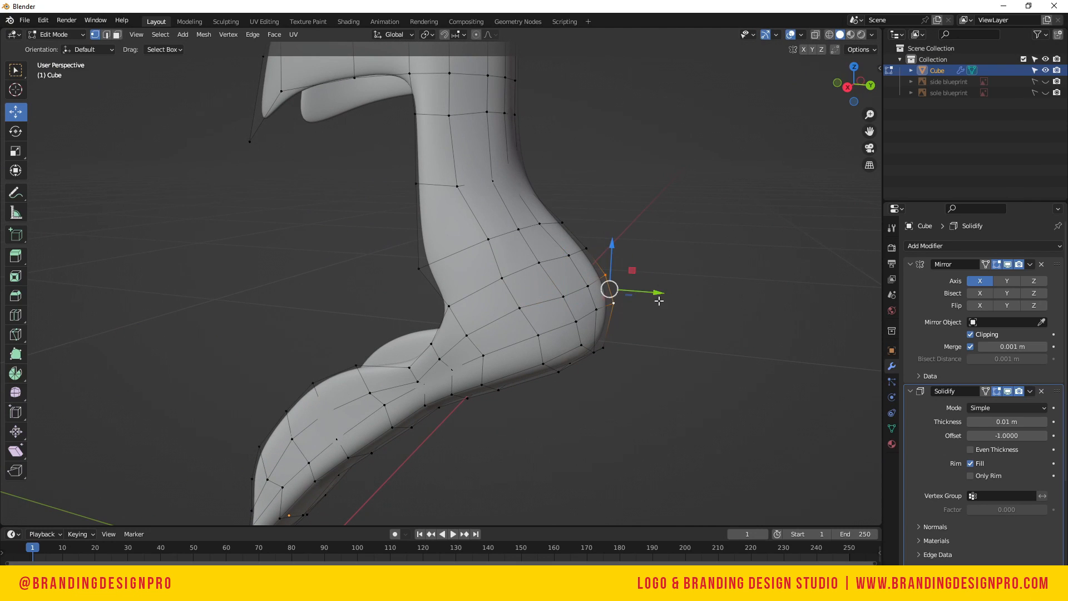
drag(658, 292, 649, 293)
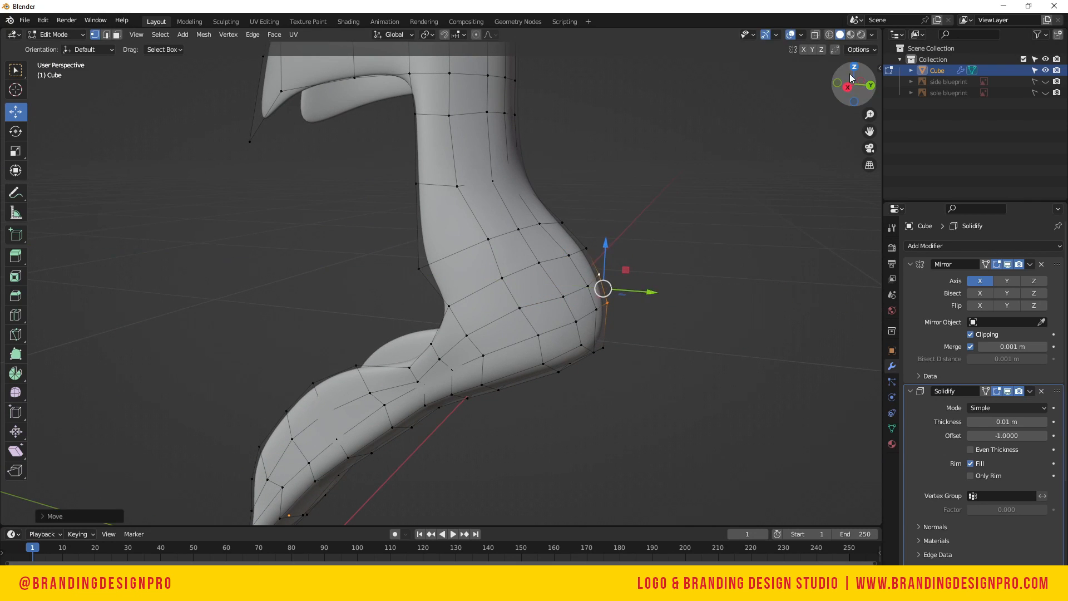
drag(852, 84, 839, 112)
drag(640, 300, 637, 300)
click(589, 246)
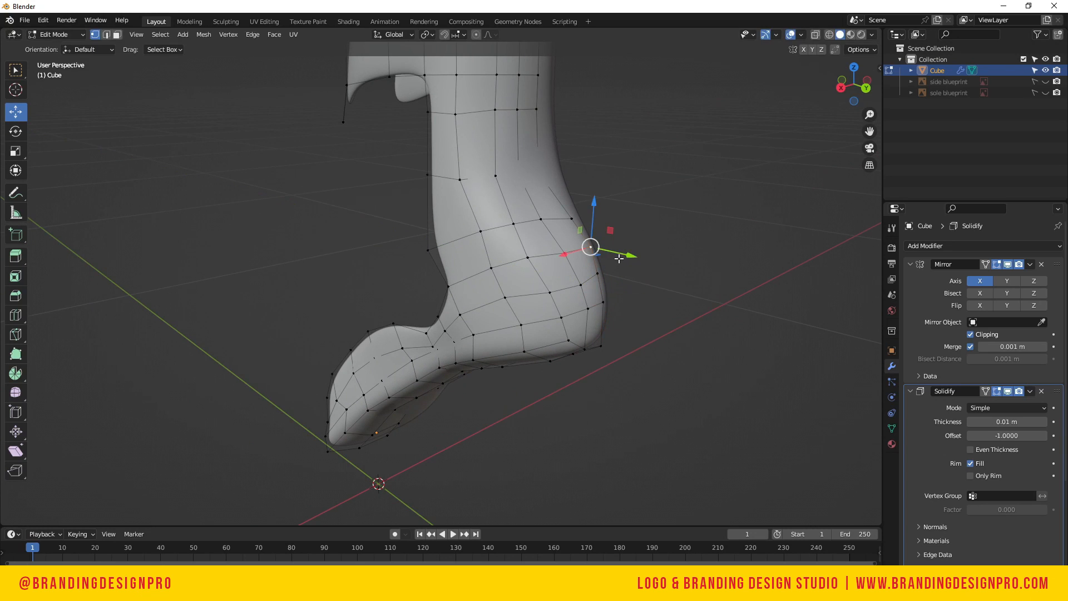
drag(619, 255, 617, 253)
Reposition the vertices at the back of the ankle above the heel bulge
mouse_move(857, 85)
mouse_down()
mouse_move(838, 100)
mouse_move(841, 81)
mouse_up()
click(519, 174)
drag(559, 183, 580, 179)
click(535, 170)
mouse_move(854, 84)
mouse_down()
mouse_move(852, 68)
mouse_move(845, 79)
mouse_up()
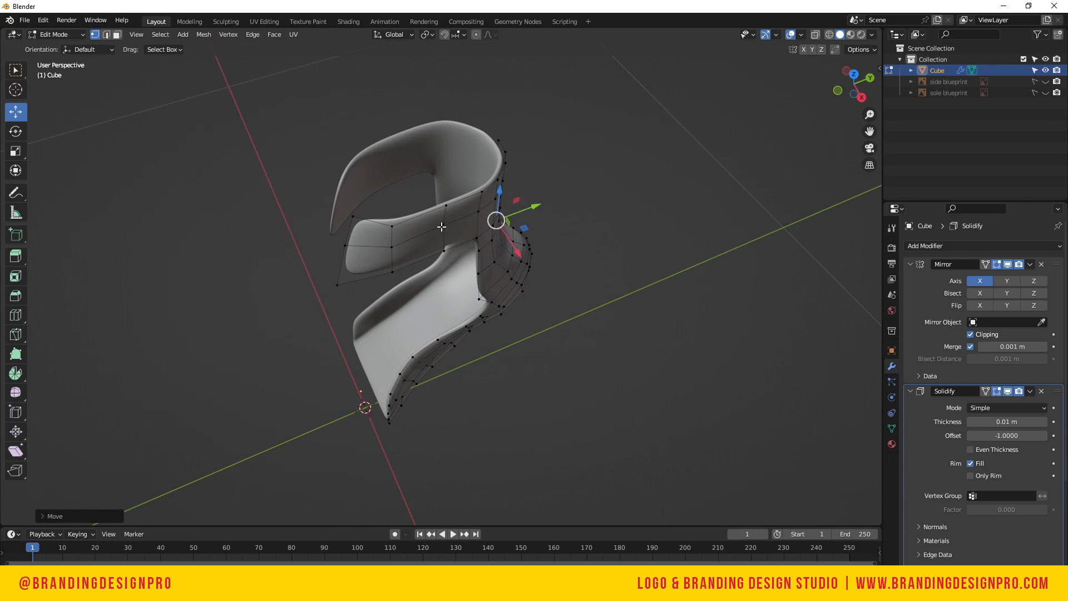
Move the collar's side vertex column outward and its two front columns slightly inward to round the collar
click(443, 225)
shift+click(446, 205)
drag(461, 261, 465, 267)
click(391, 247)
drag(394, 265, 356, 283)
ctrl+click(393, 222)
click(337, 284)
ctrl+click(352, 221)
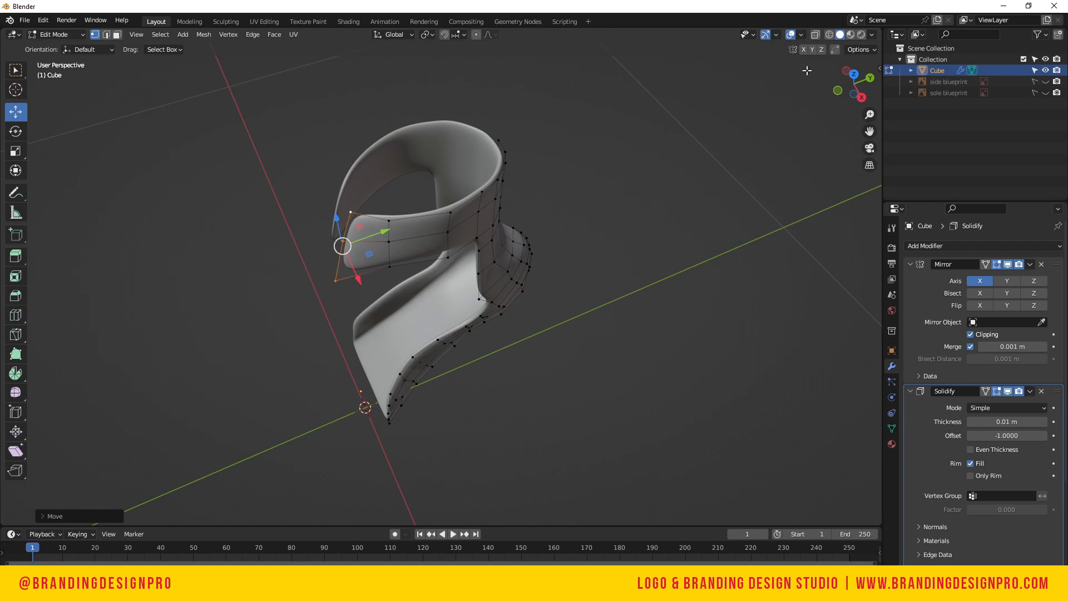
Inspect the boot's overall shape in object mode from the right view and in perspective
drag(841, 83, 845, 57)
key(KP_3)
scroll(303, 243, down, 4)
scroll(389, 238, up, 5)
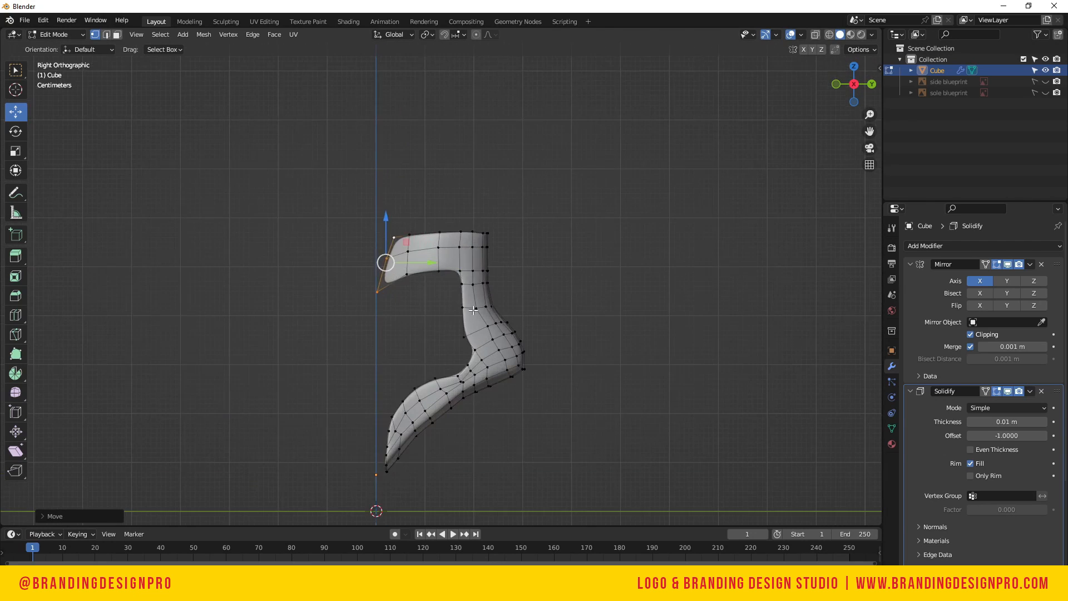
key(Tab)
click(389, 240)
drag(860, 97, 670, 185)
click(425, 421)
key(KP_3)
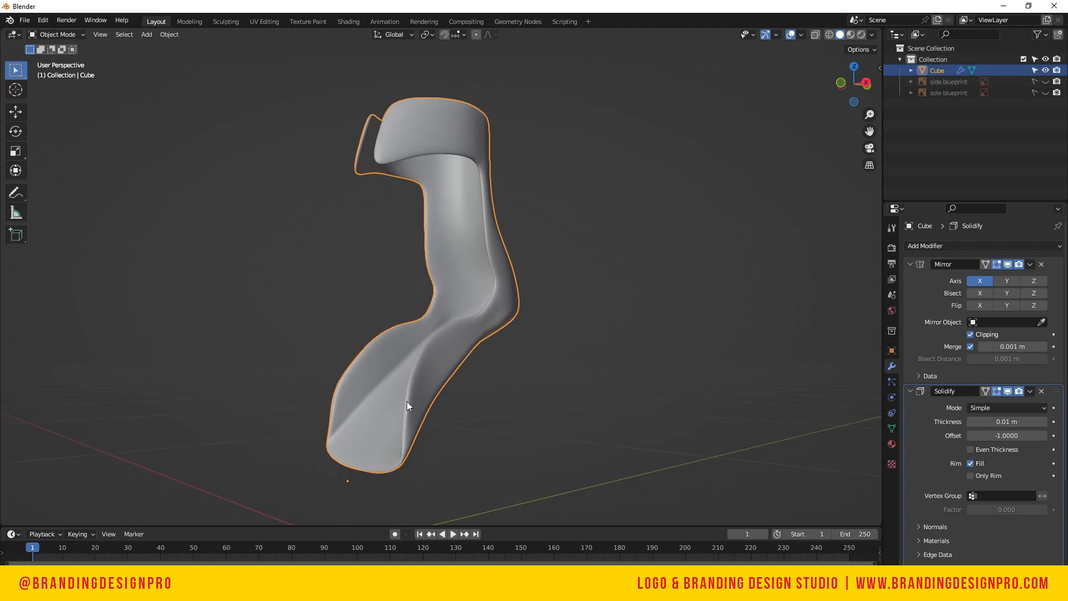
drag(854, 84, 353, 352)
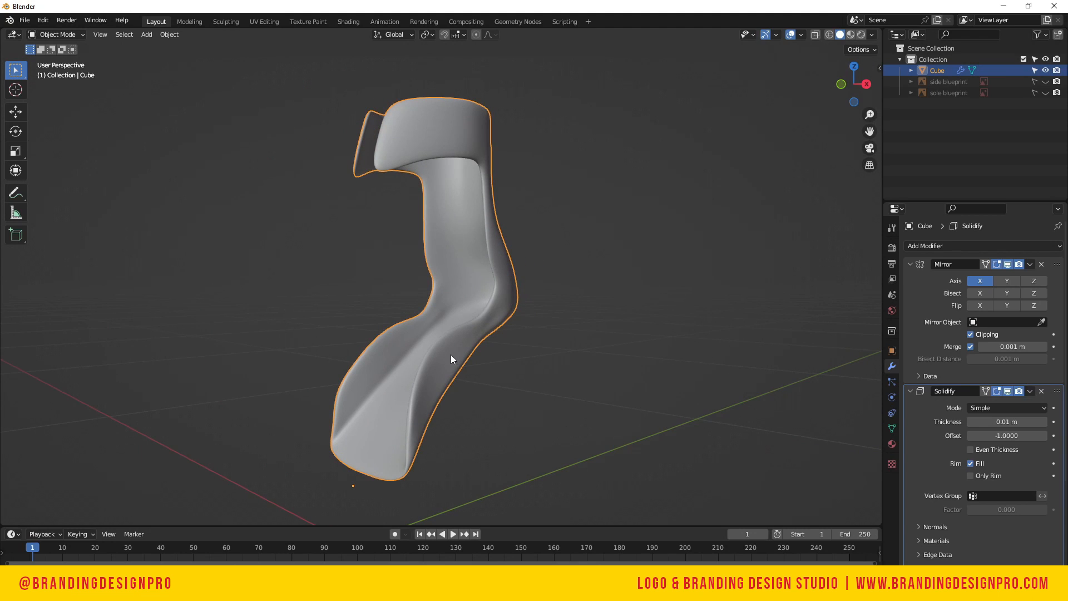
Select the path of vertices along the foot's side up to the heel and adjust its position
key(Tab)
click(439, 363)
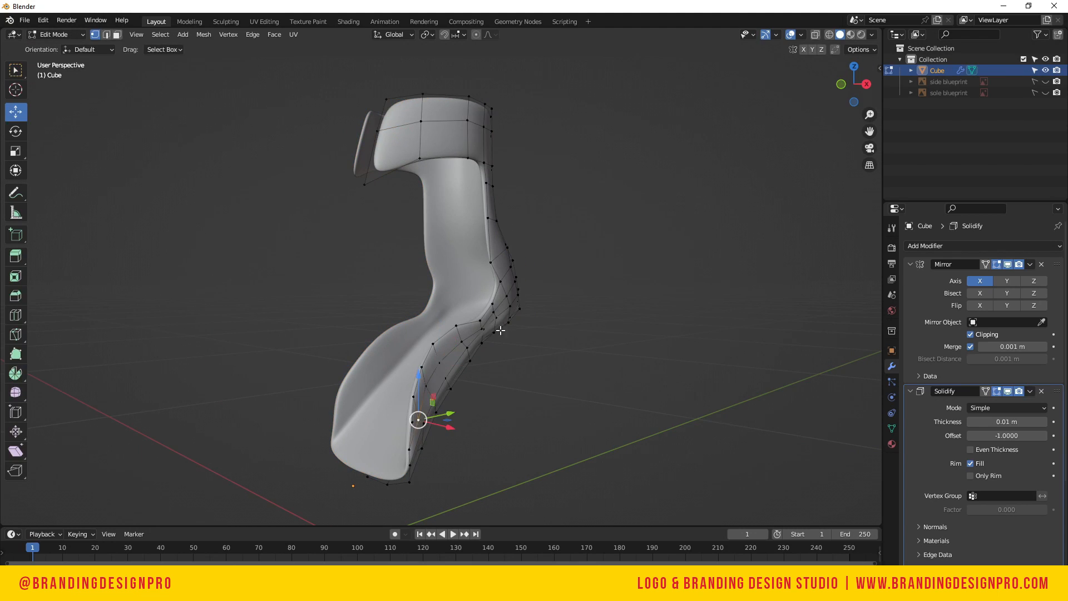
ctrl+click(508, 304)
drag(837, 90, 855, 93)
mouse_move(473, 349)
mouse_down()
mouse_move(482, 348)
mouse_move(472, 345)
mouse_up()
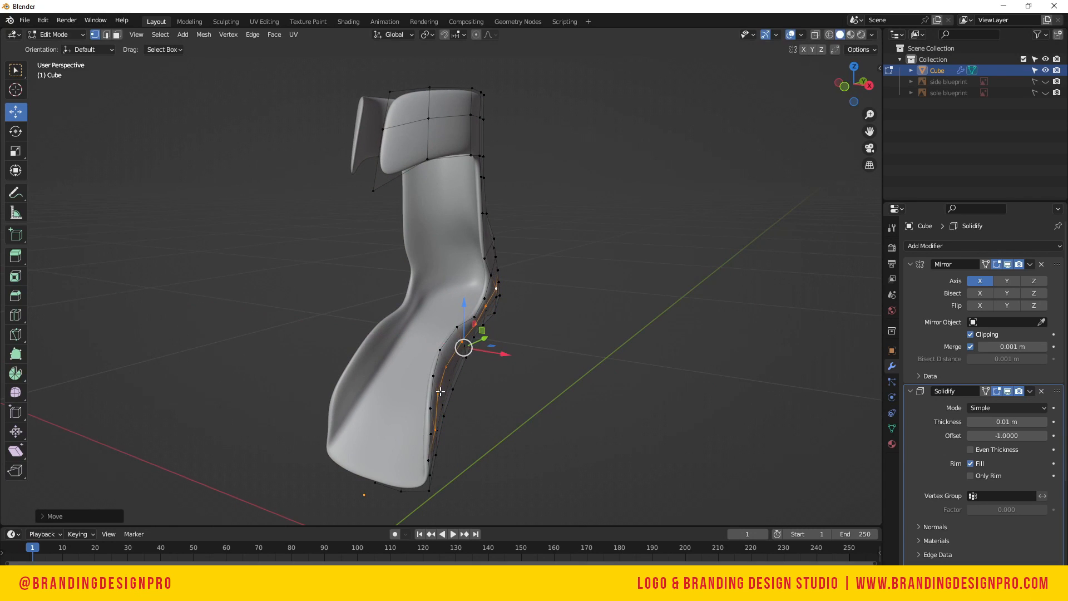
Reselect the foot-side vertex path from near the toe to the heel and shift it along X
drag(849, 107, 792, 106)
click(411, 422)
ctrl+click(535, 307)
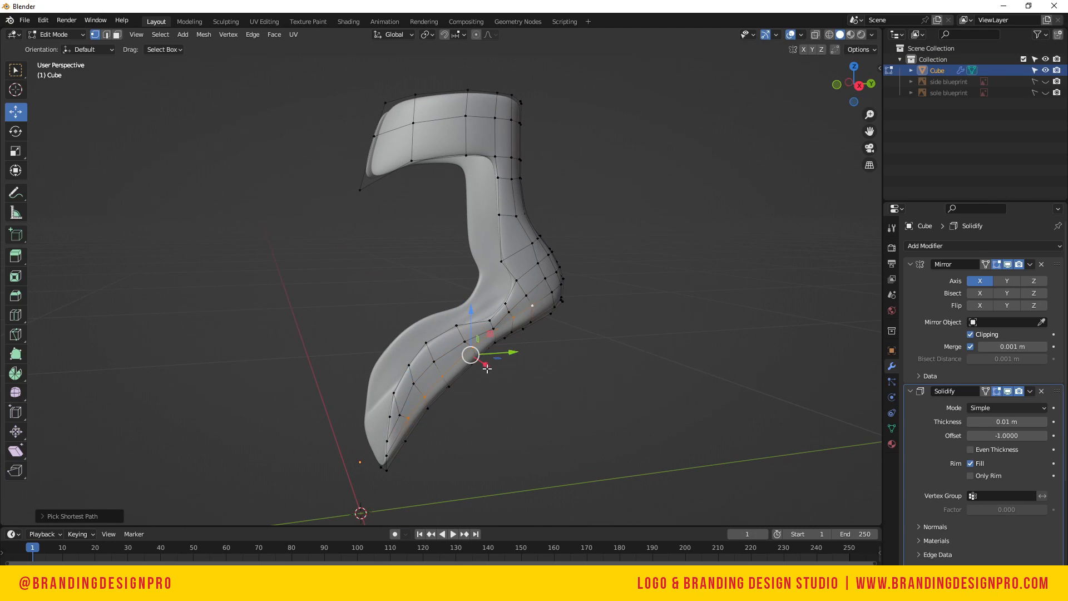
drag(487, 369, 475, 386)
drag(857, 84, 783, 69)
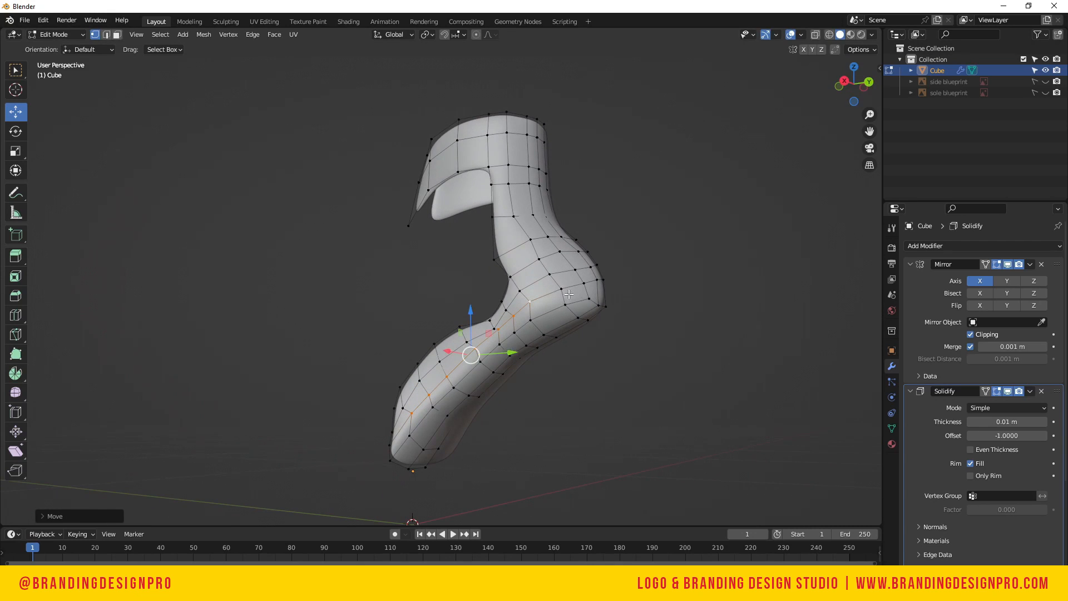
Slide the edge loop running along the foot's side from toe to heel downward toward the sole
click(462, 367)
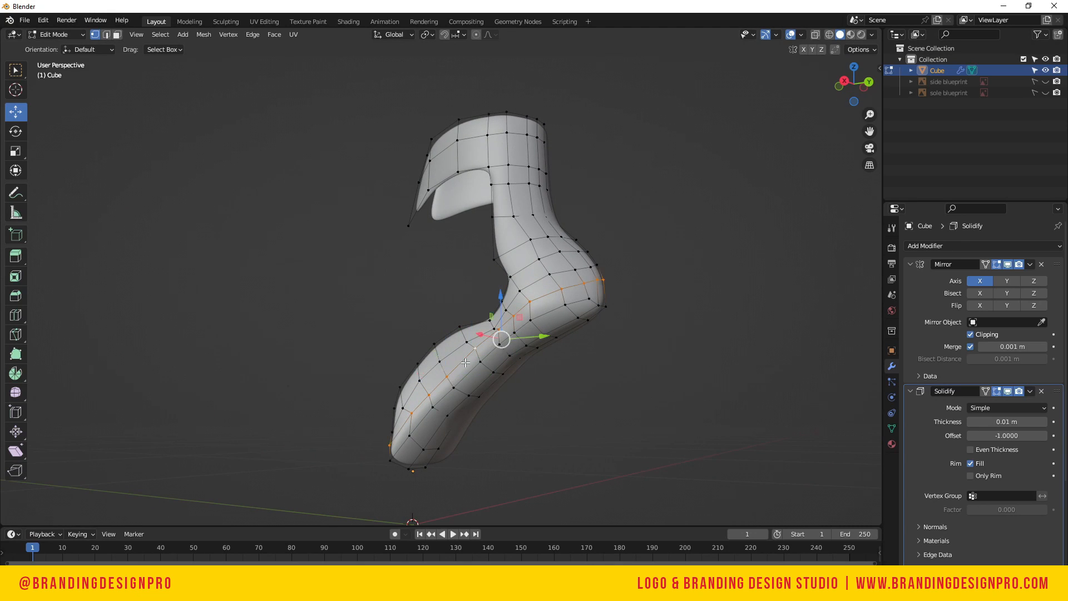
key(g)
key(g)
click(456, 377)
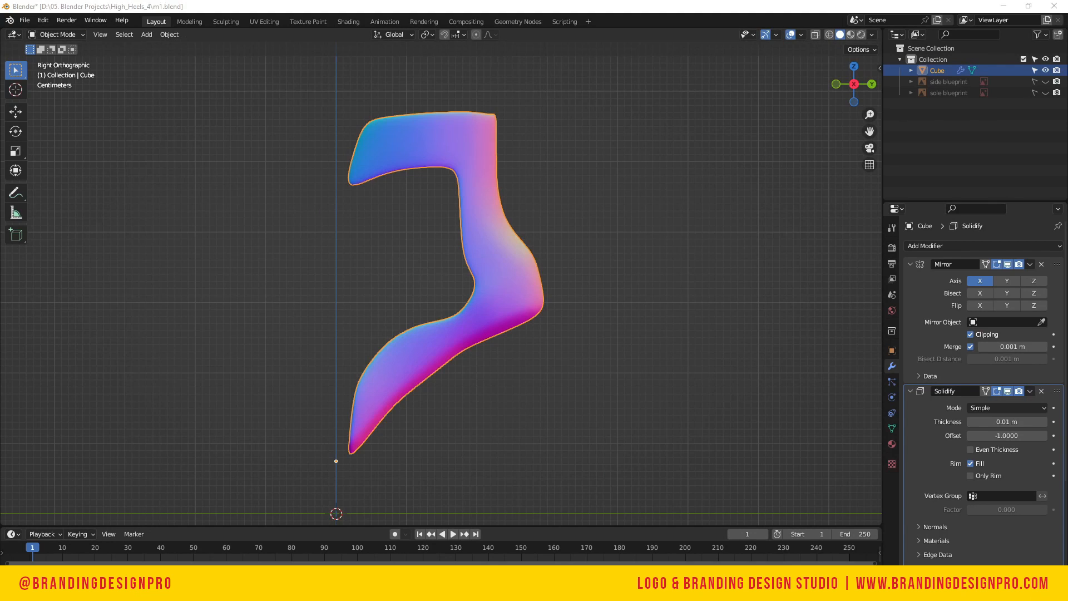
View the boot mesh from the front in edit mode with x-ray and turn off the Solidify modifier's viewport display
mouse_move(854, 83)
mouse_down()
mouse_move(806, 84)
mouse_move(856, 84)
mouse_move(854, 92)
mouse_up()
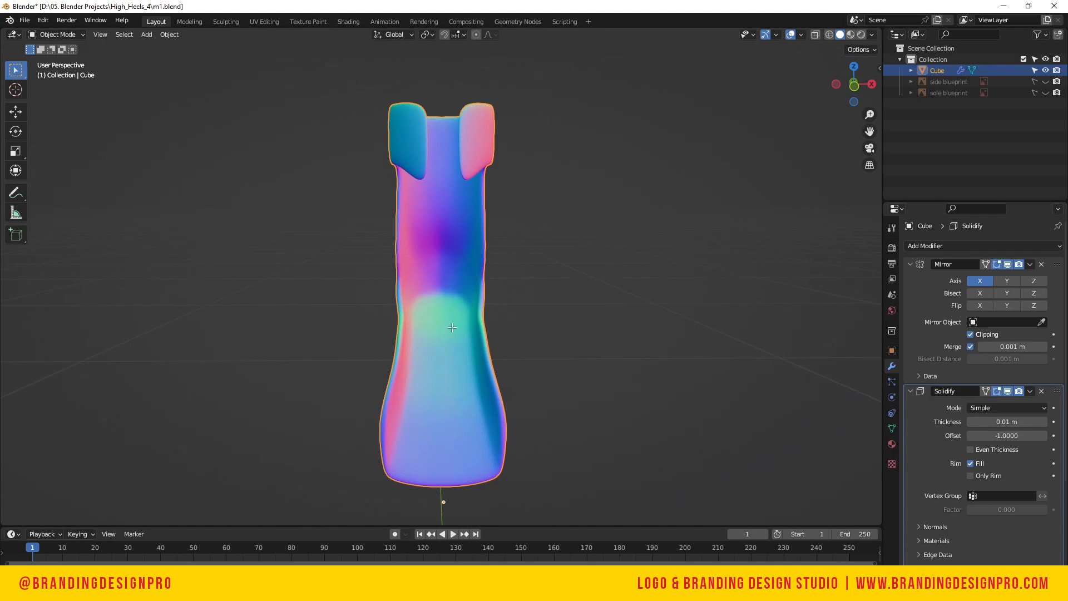
key(Tab)
key(alt+z)
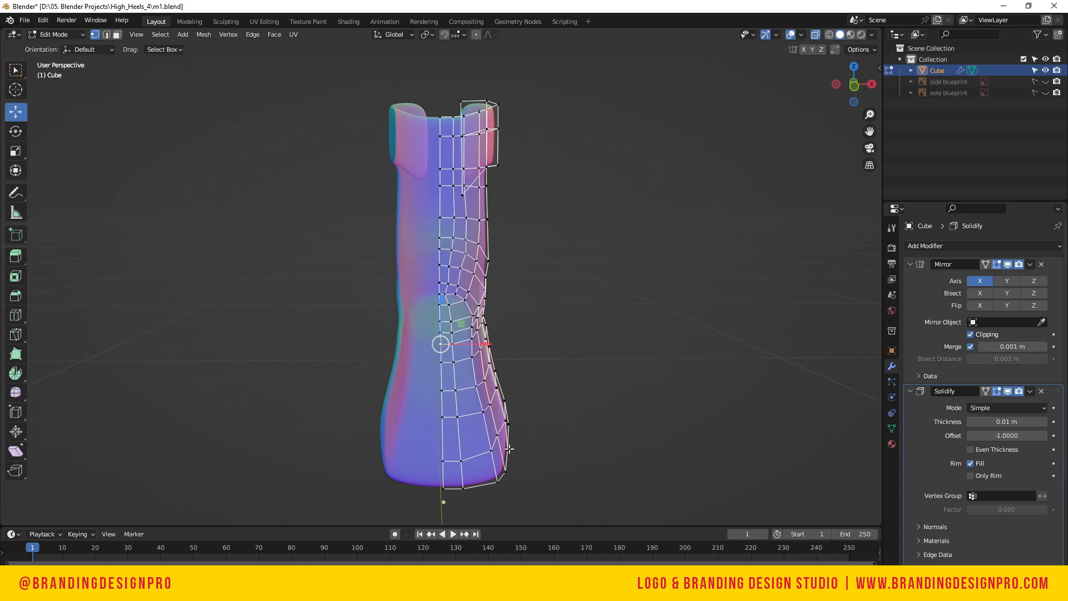
click(1008, 391)
click(1007, 265)
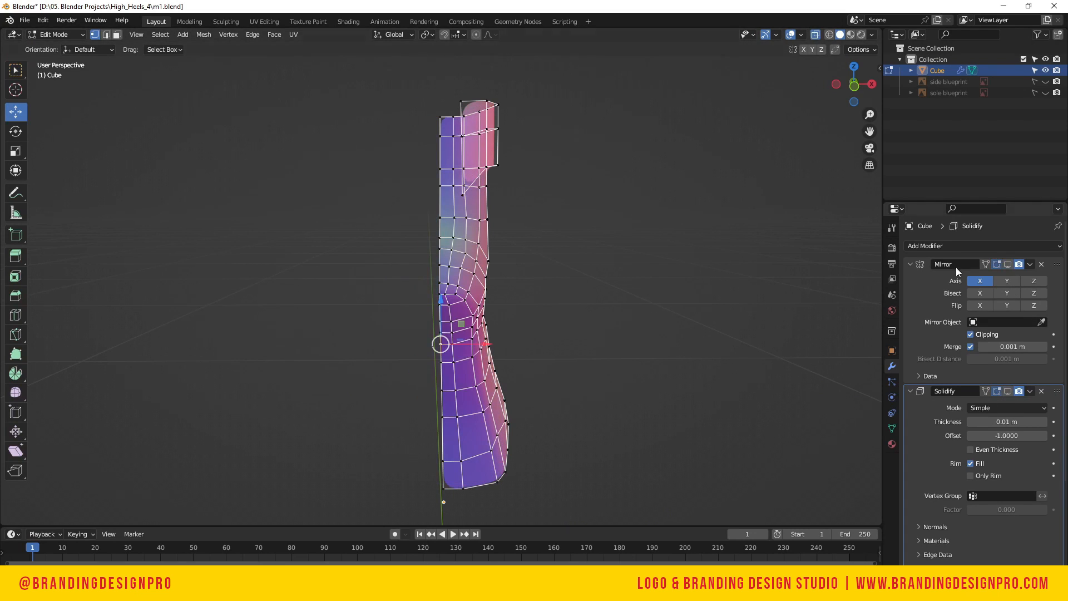
click(1007, 265)
Turn off x-ray and the Subdivision modifier's viewport display to show the bare mirrored mesh
scroll(957, 486, down, 4)
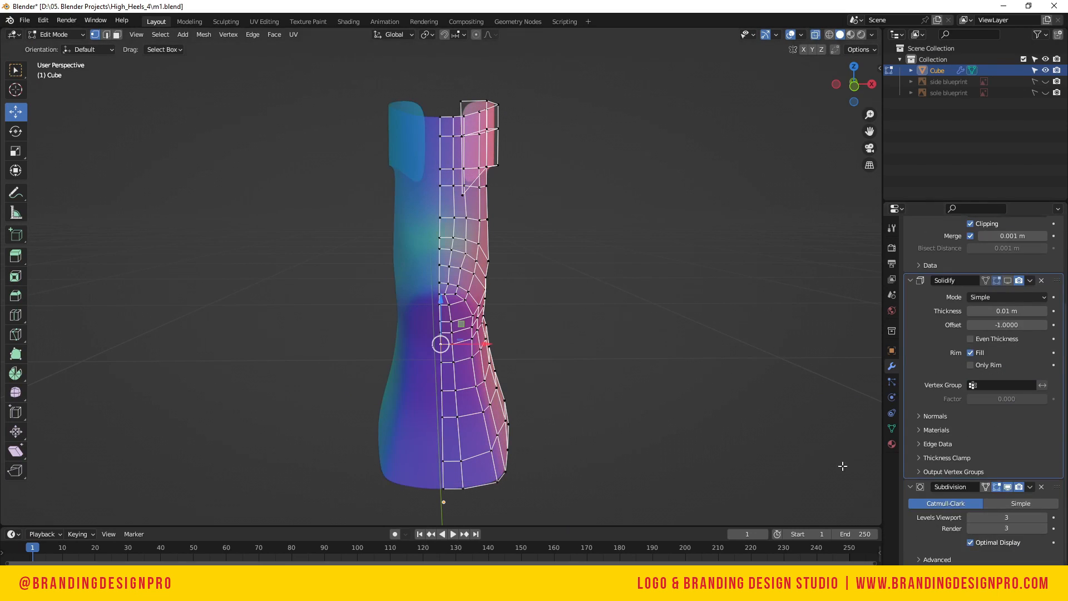
click(815, 422)
scroll(812, 423, down, 1)
scroll(790, 419, up, 2)
scroll(667, 394, down, 2)
key(alt+z)
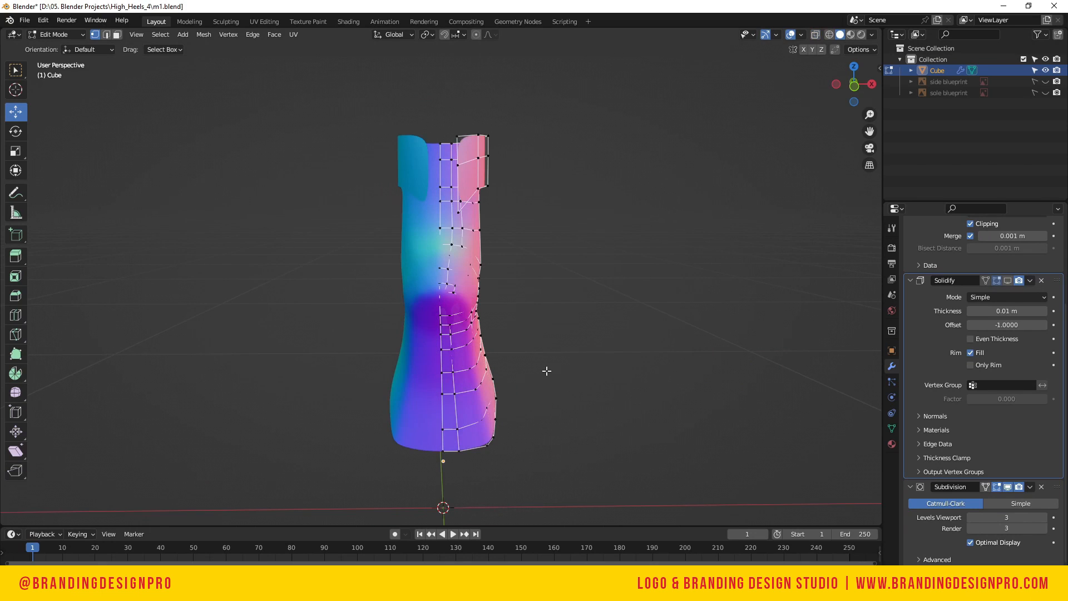
click(1008, 488)
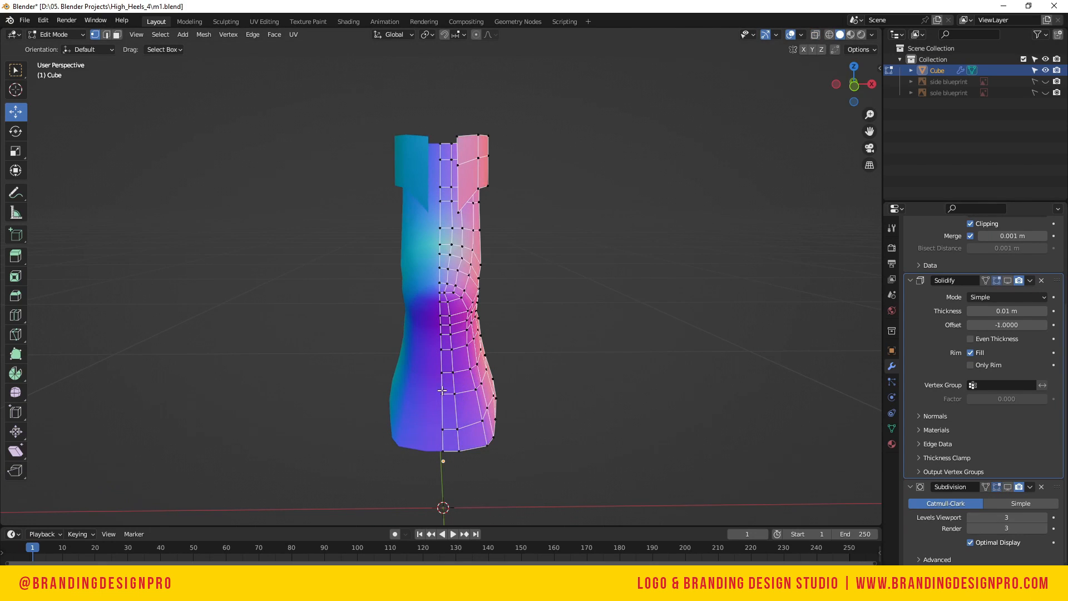
Select the strip of sole faces from the toe to the heel in face mode and delete them
drag(459, 425, 420, 297)
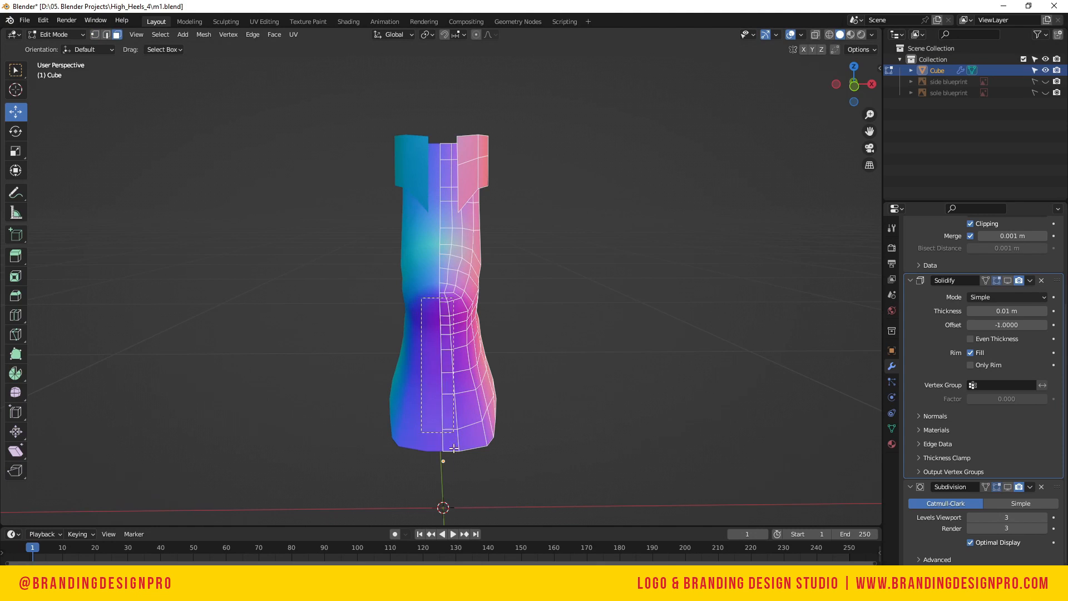
key(x)
click(426, 451)
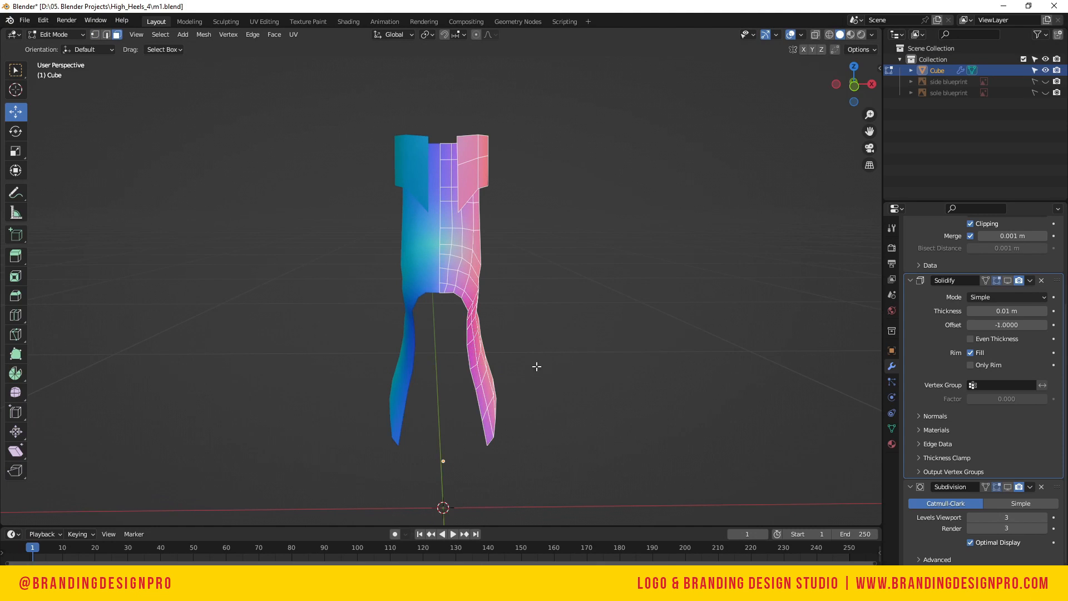
Dissolve the extra vertical edge loops running down the back and side of the shaft and heel
drag(856, 96, 832, 113)
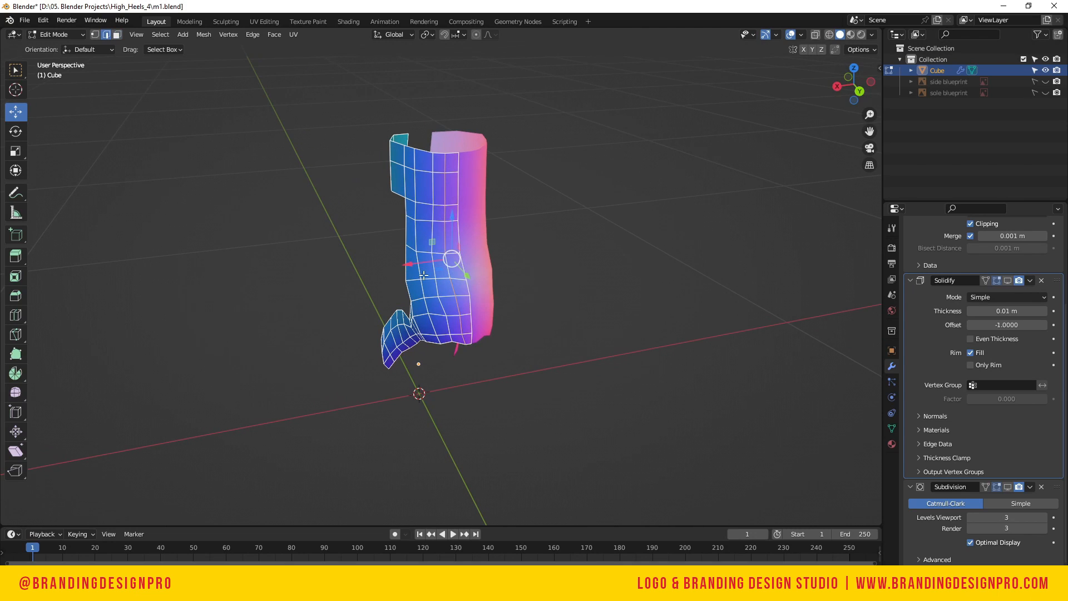
key(x)
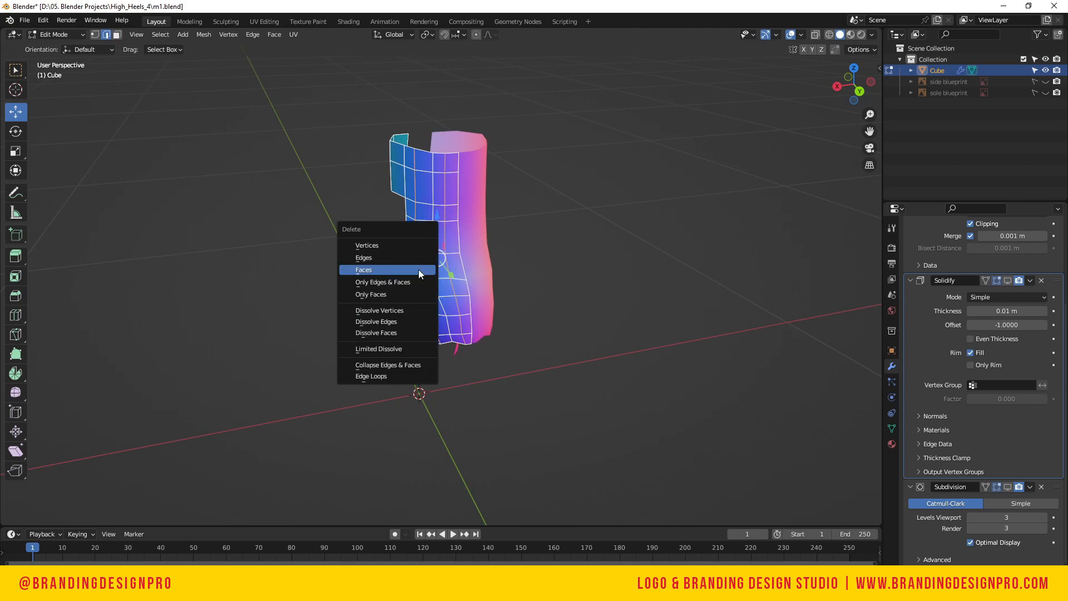
click(403, 321)
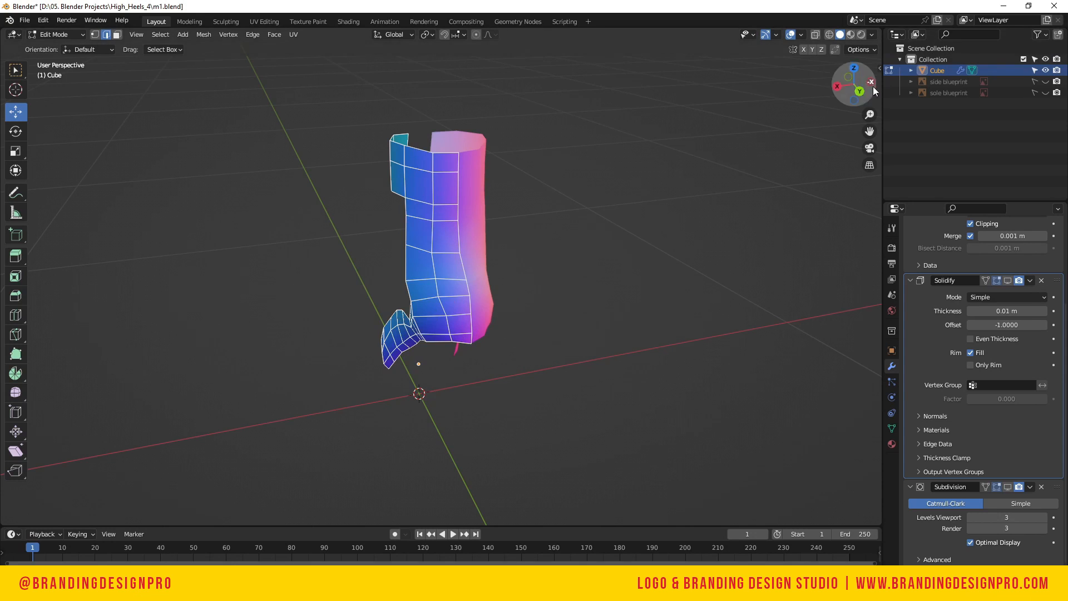
Return to object mode, turn the Subdivision and Solidify viewport display back on, and check the boot in right view
drag(874, 90, 851, 92)
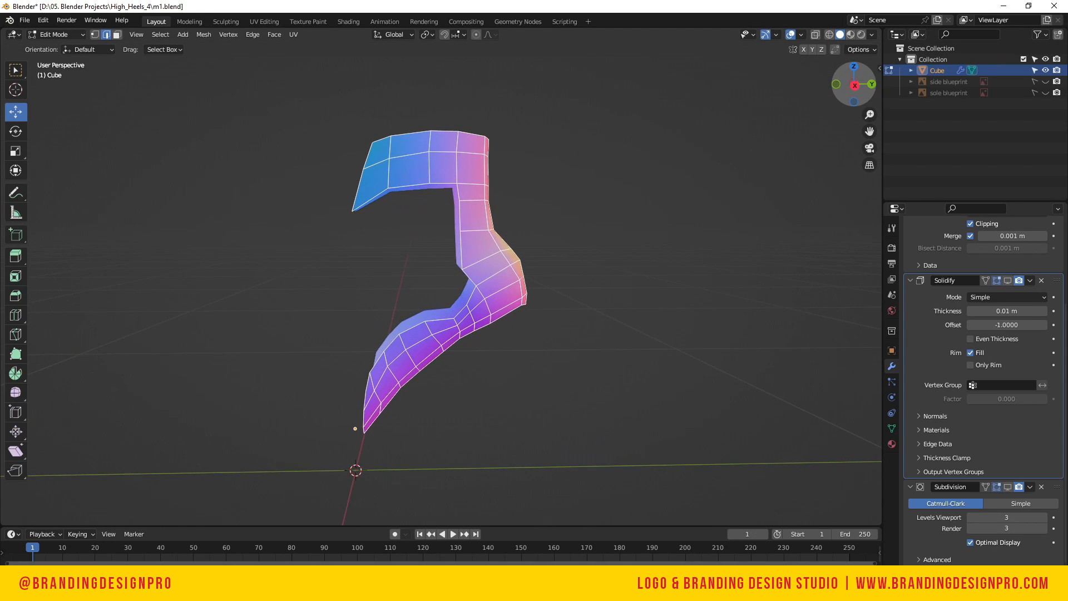
key(Tab)
click(1007, 487)
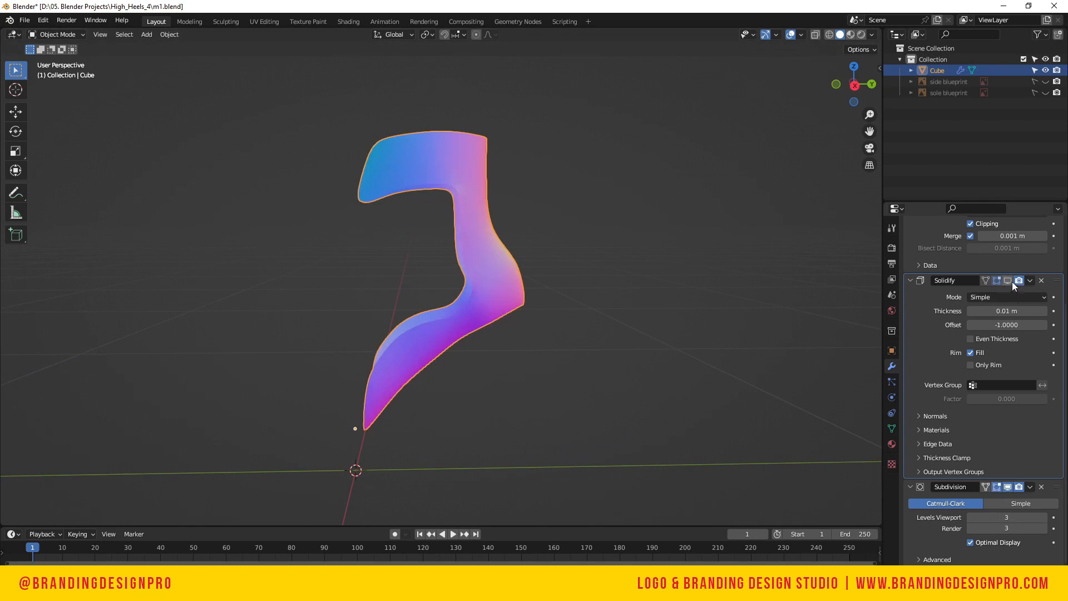
click(713, 172)
mouse_move(860, 86)
mouse_down()
mouse_move(838, 88)
mouse_move(872, 89)
mouse_up()
key(KP_3)
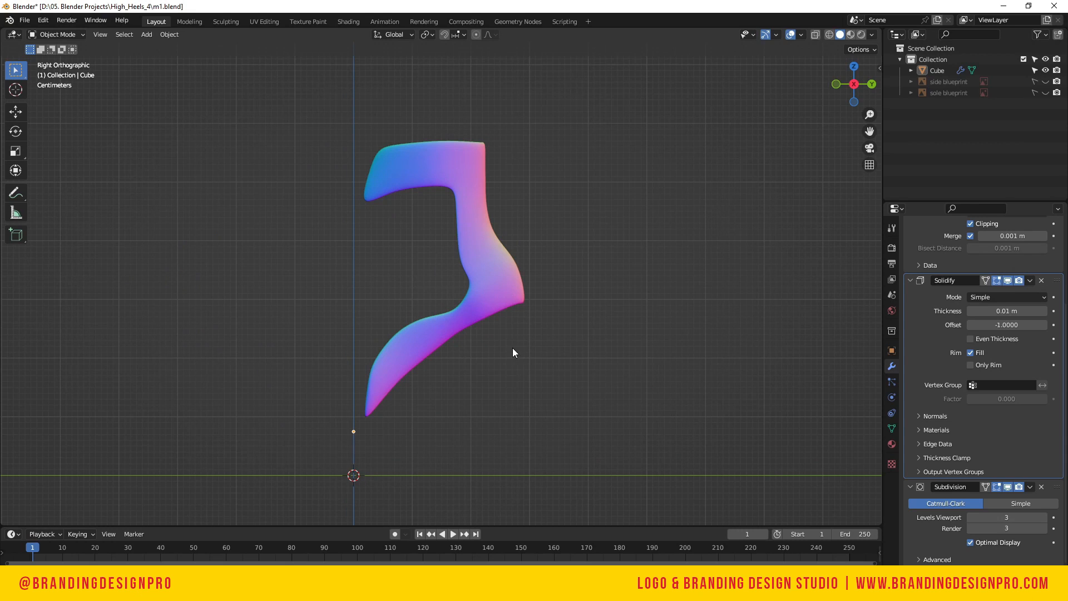
Extrude the boot's lower rear edge and scale the new edge inward to form an added rim at the heel opening
click(510, 279)
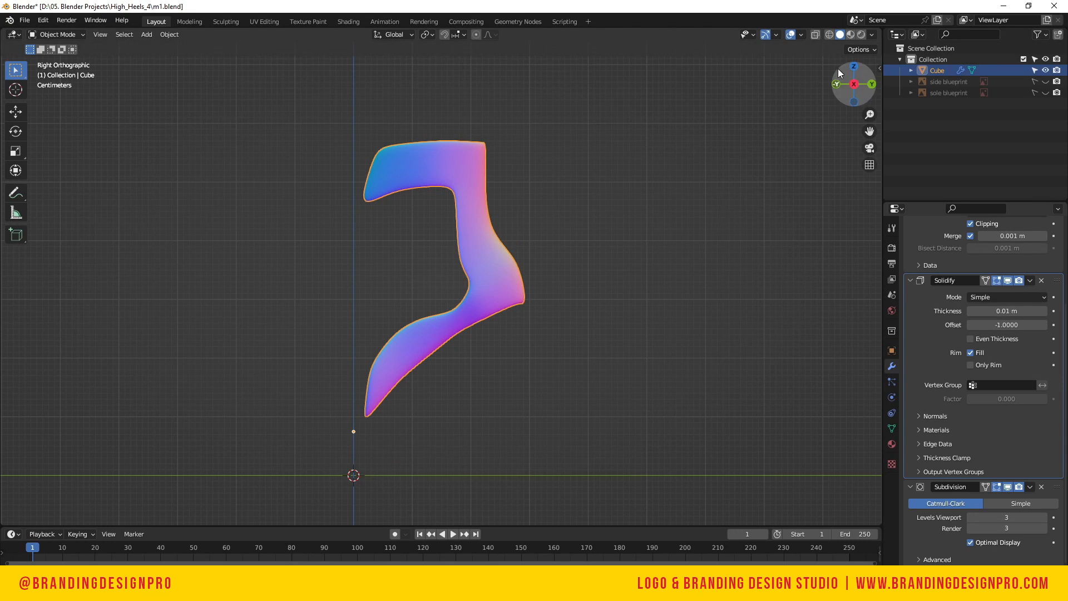
mouse_move(840, 72)
mouse_down()
mouse_move(879, 76)
mouse_move(854, 83)
mouse_up()
key(KP_3)
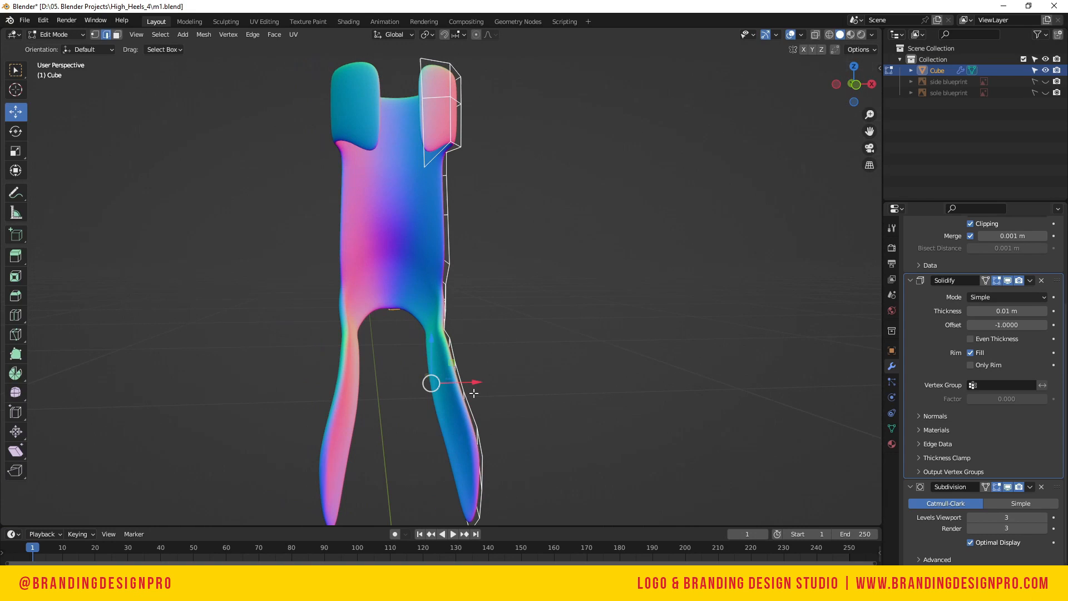
key(s)
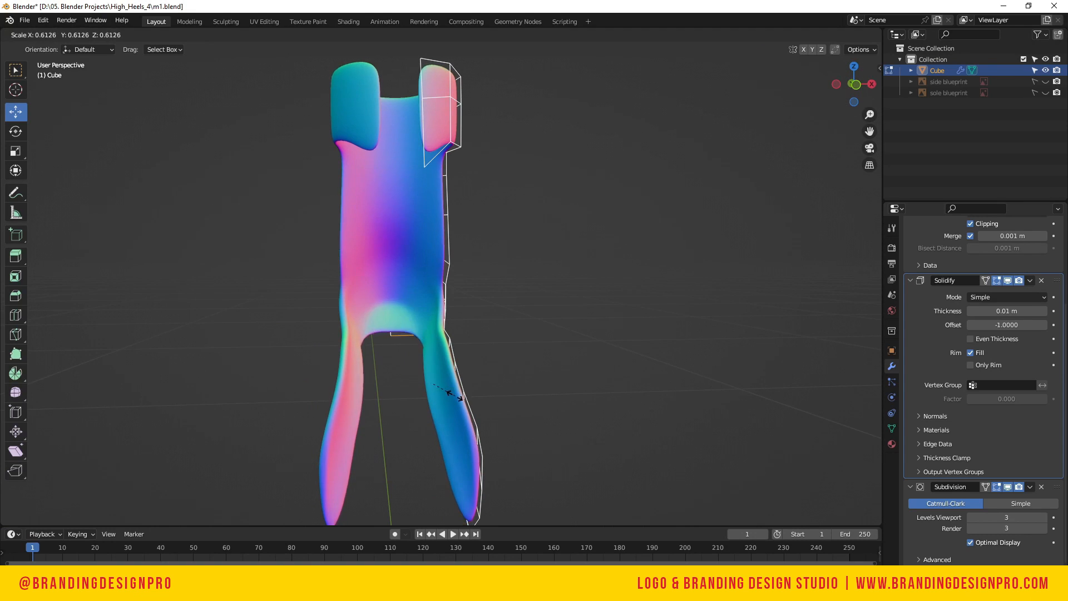
key(shift+z)
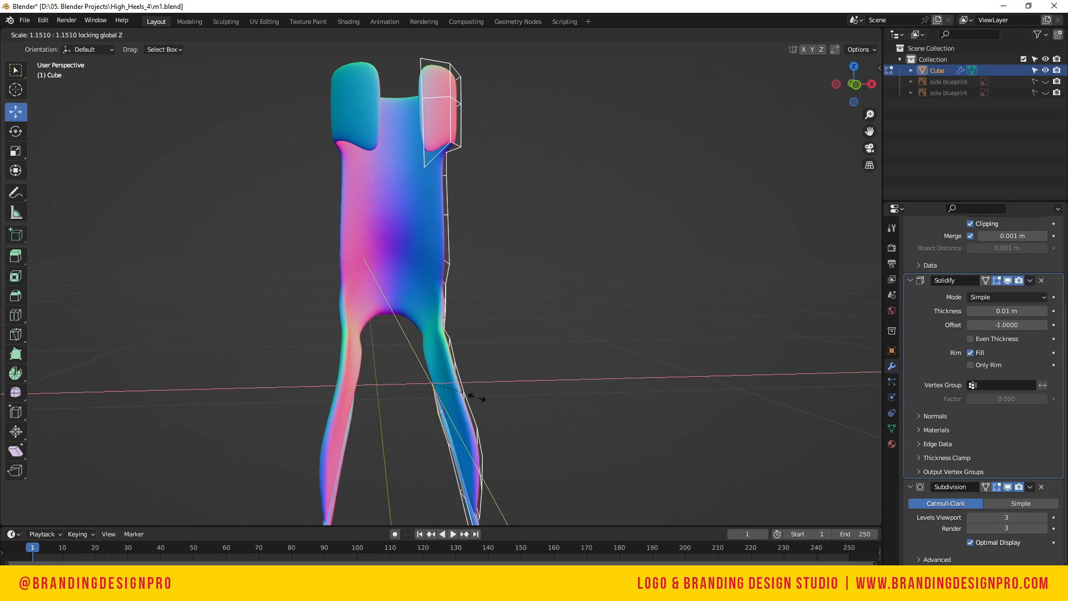
key(Escape)
key(s)
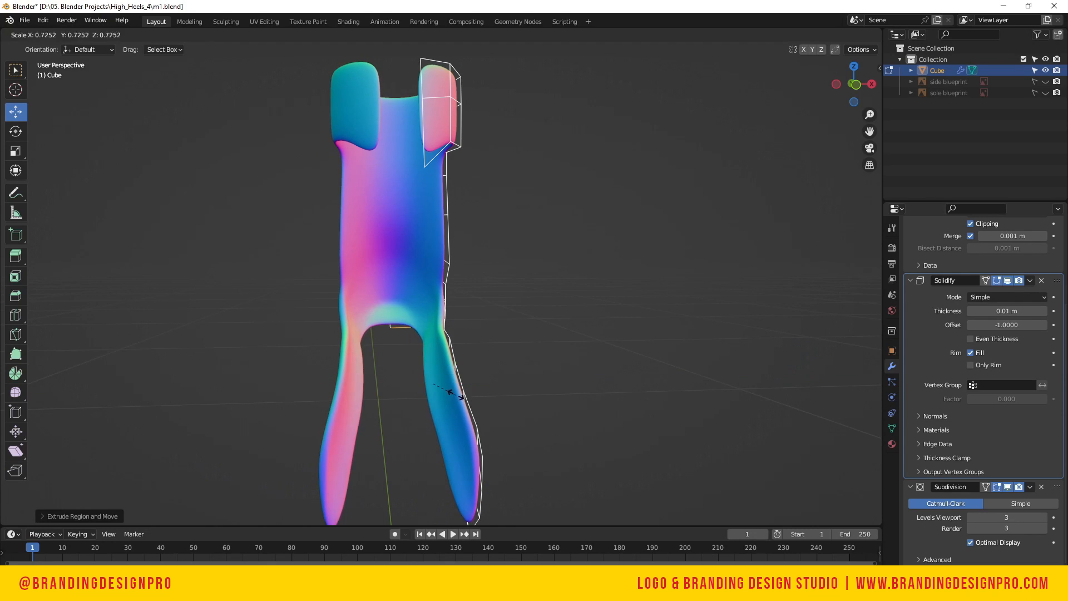
click(483, 397)
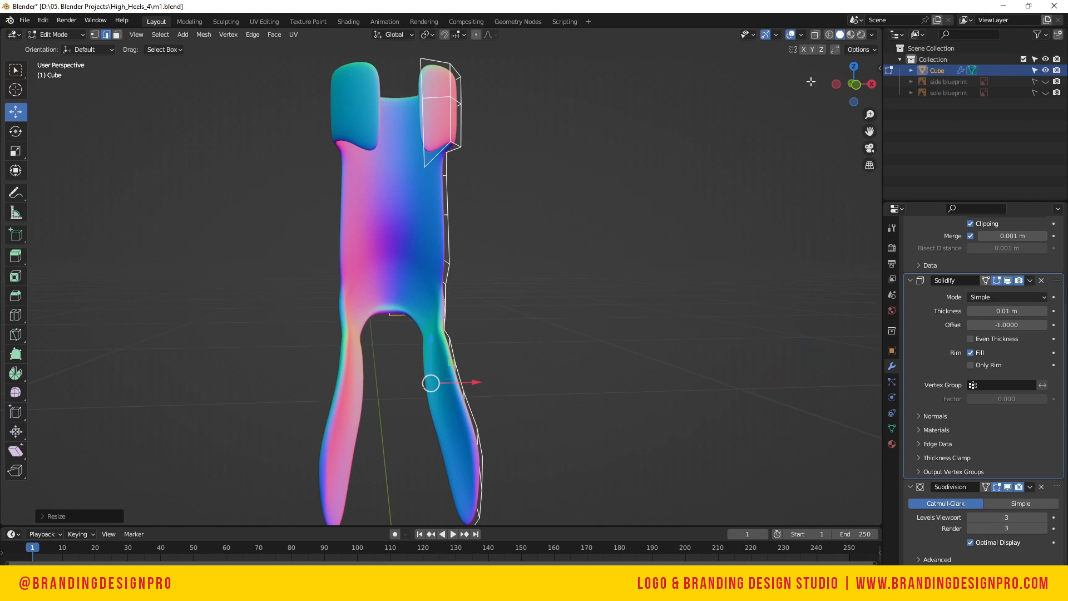
Switch to vertex selection and turn off the viewport display of the Subdivision and Solidify modifiers to expose the lower edge
drag(853, 83, 706, 194)
key(1)
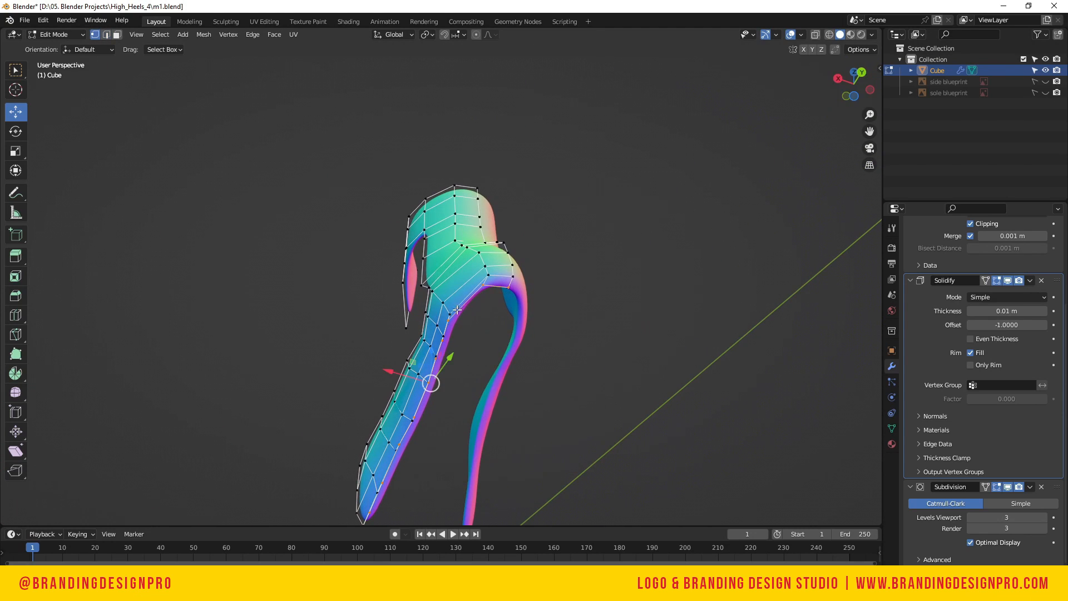
drag(413, 315, 421, 351)
scroll(835, 371, up, 2)
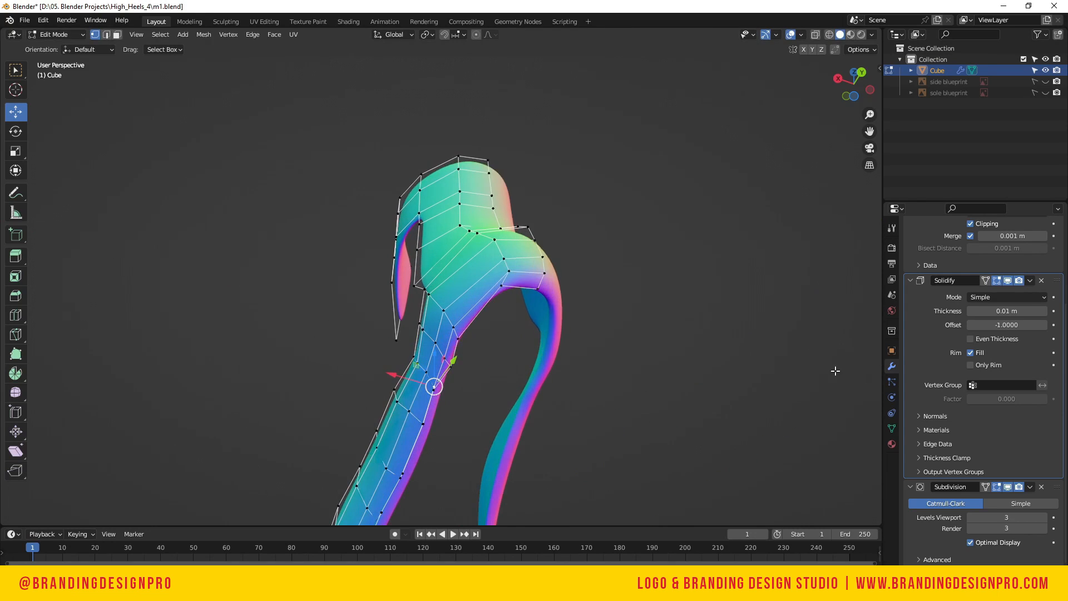
click(996, 487)
click(1008, 281)
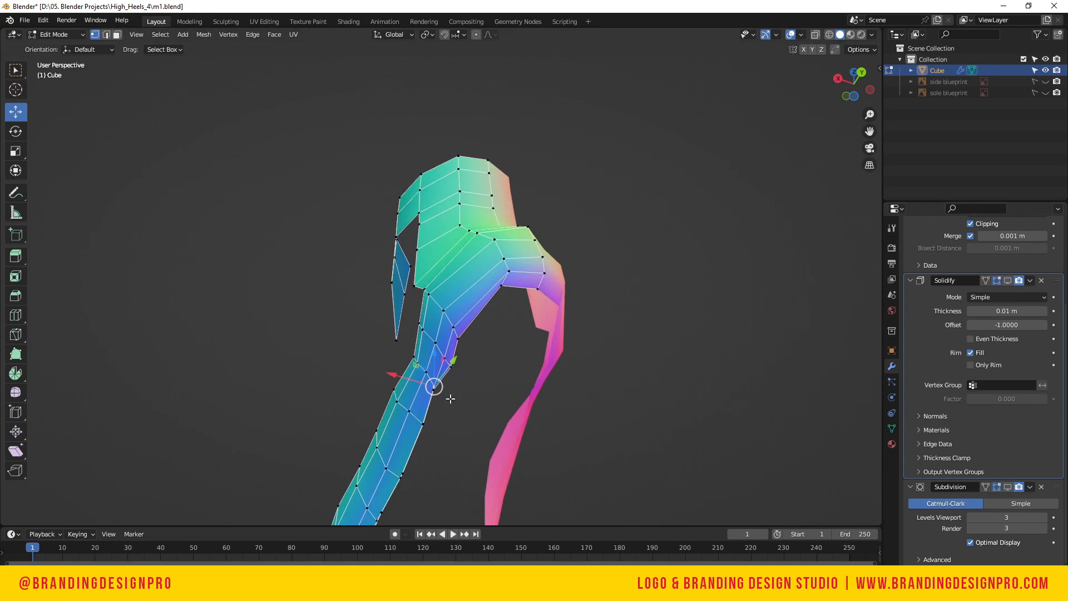
Shift the lower-edge vertices along the arch in the X direction to smooth the open sole's outline
scroll(439, 408, up, 1)
click(436, 409)
key(g)
key(x)
click(434, 460)
click(420, 450)
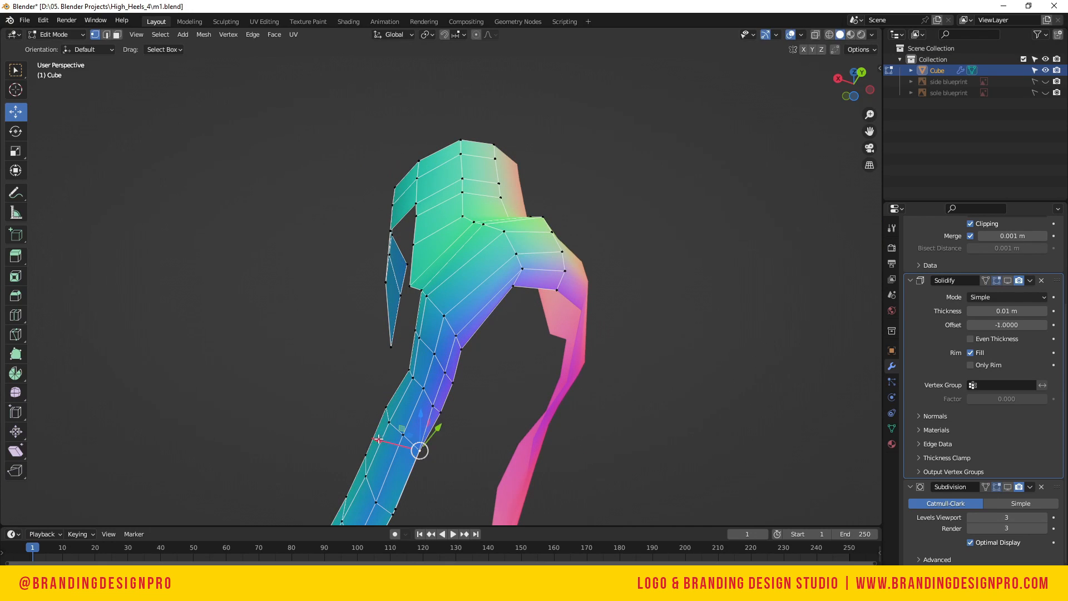
drag(380, 439, 387, 441)
Move the inner rim vertex beside the heel along X and Y to even out the corner
scroll(476, 361, down, 2)
click(492, 285)
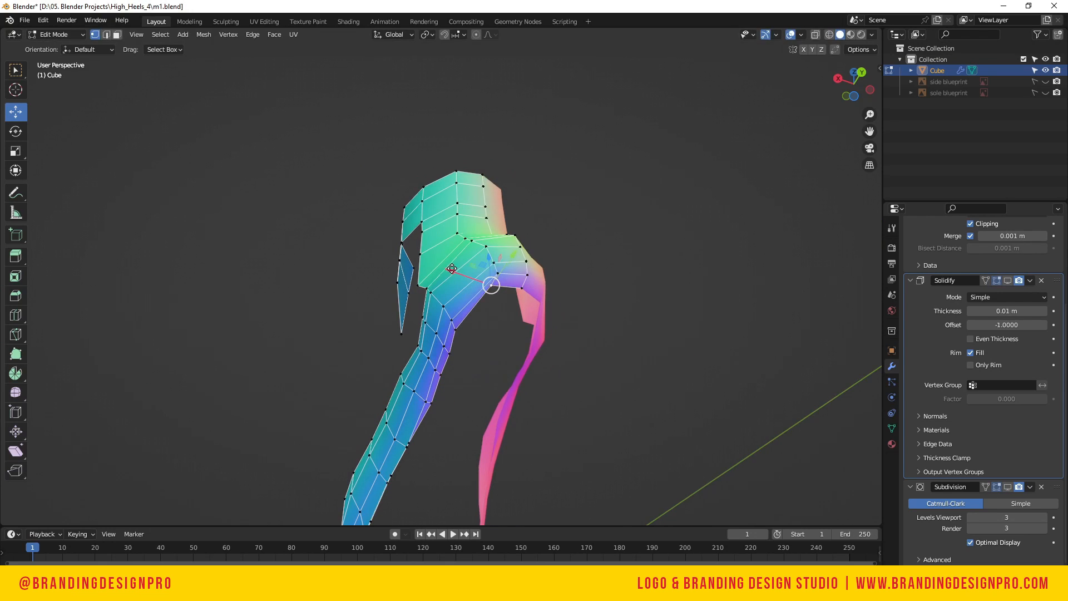
drag(453, 270, 463, 272)
drag(525, 261, 530, 256)
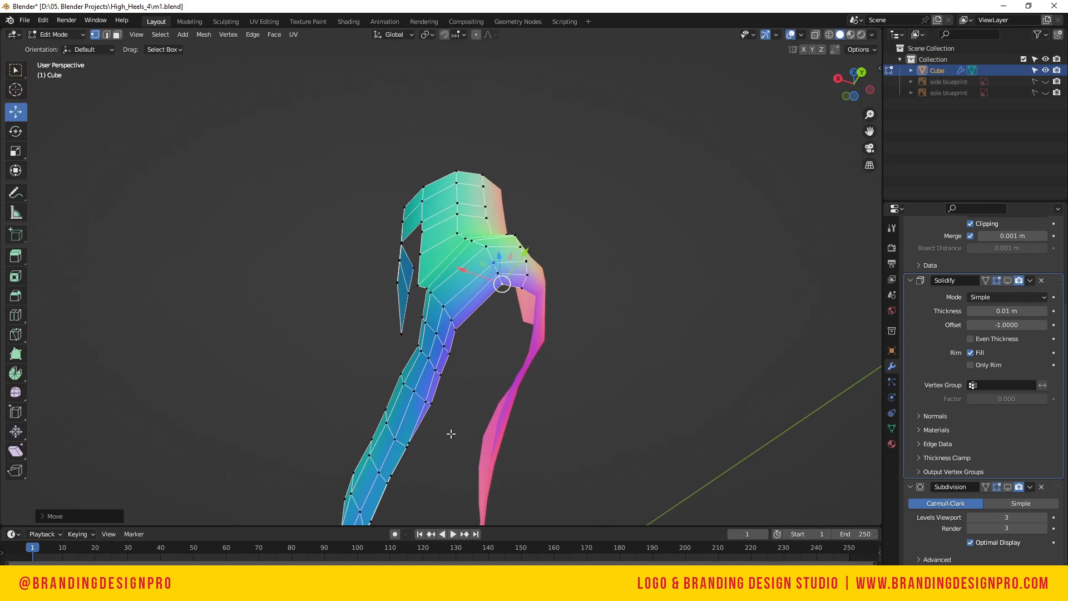
Adjust the lower-edge vertices along the front half of the foot so the rim runs evenly towards the toe
click(411, 445)
drag(366, 430, 388, 510)
click(398, 477)
scroll(397, 481, down, 1)
click(383, 484)
click(369, 513)
drag(840, 83, 860, 85)
click(412, 457)
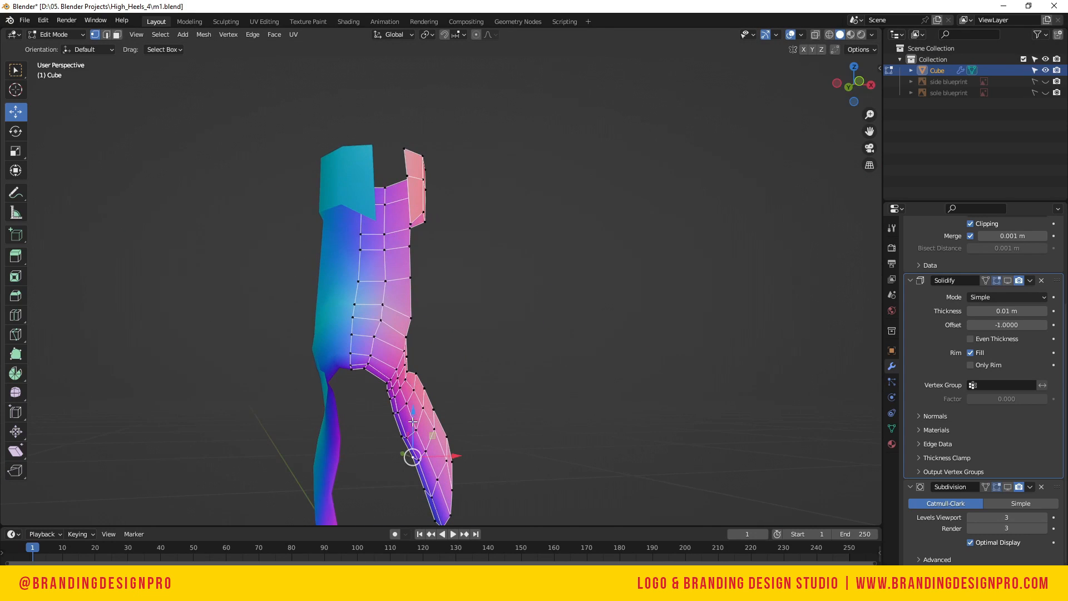
drag(411, 411, 415, 416)
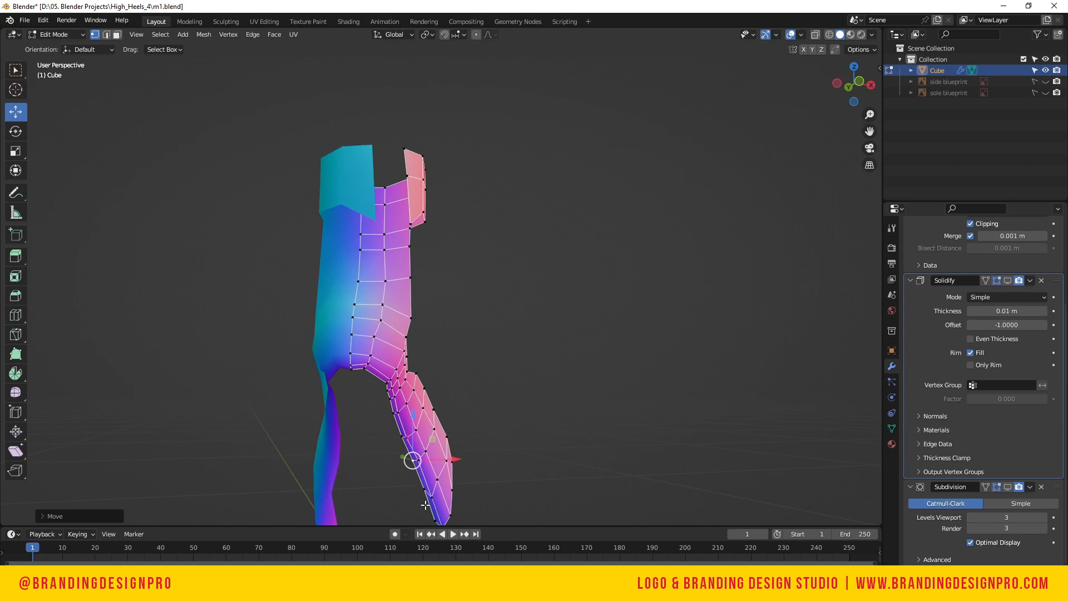
Reposition the lowest vertex at the toe tip along X and Z
drag(854, 85, 859, 84)
drag(466, 493, 458, 488)
scroll(423, 495, down, 1)
drag(417, 438, 416, 443)
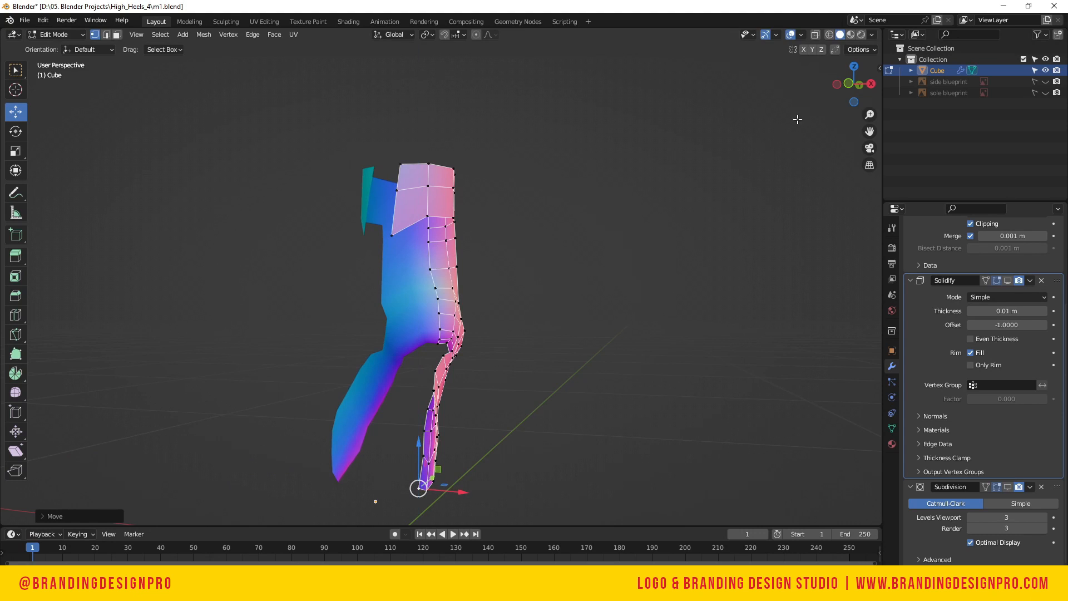
Turn the Subdivision and Solidify viewport display back on and inspect the smoothed boot in object mode
drag(851, 83, 861, 84)
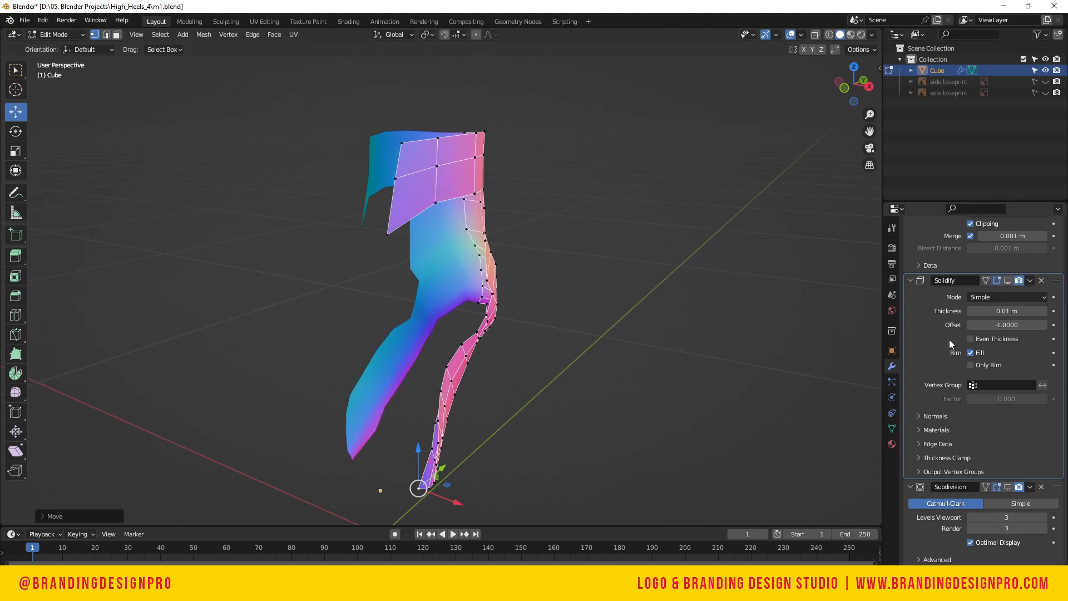
click(996, 487)
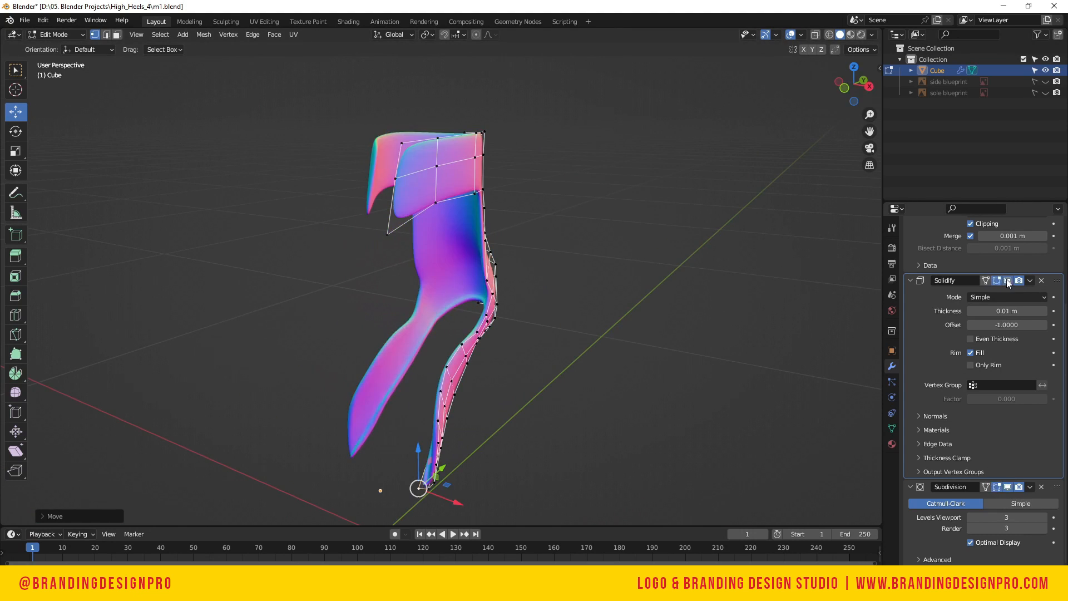
mouse_move(852, 83)
mouse_down()
mouse_move(881, 83)
mouse_move(846, 84)
mouse_move(858, 83)
mouse_up()
key(Tab)
click(708, 268)
click(538, 335)
Dissolve the extra edges crossing the side of the arch just in front of the heel
key(Tab)
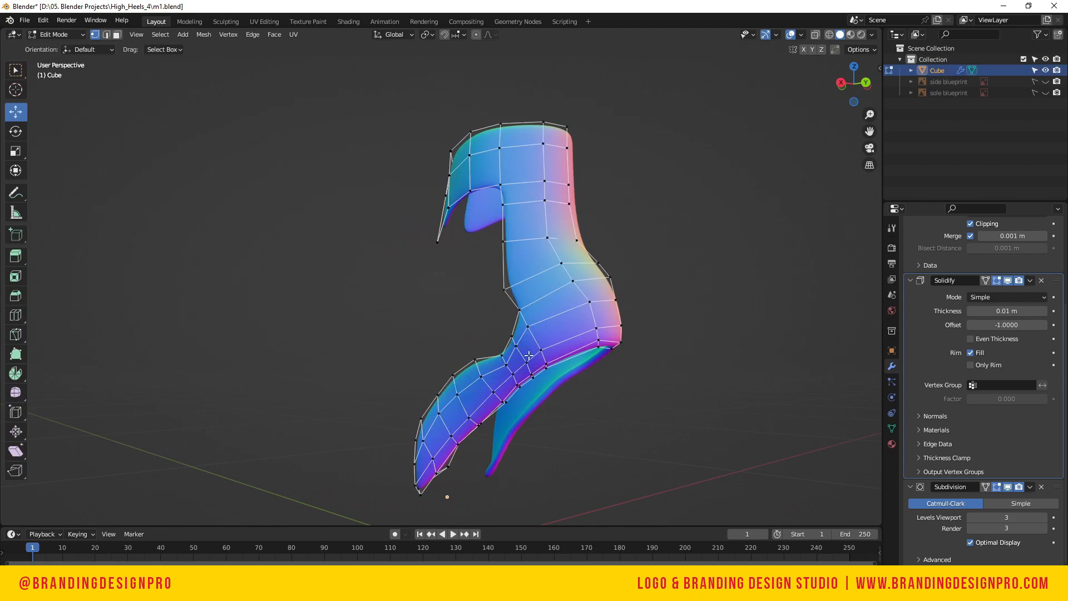
click(524, 359)
key(x)
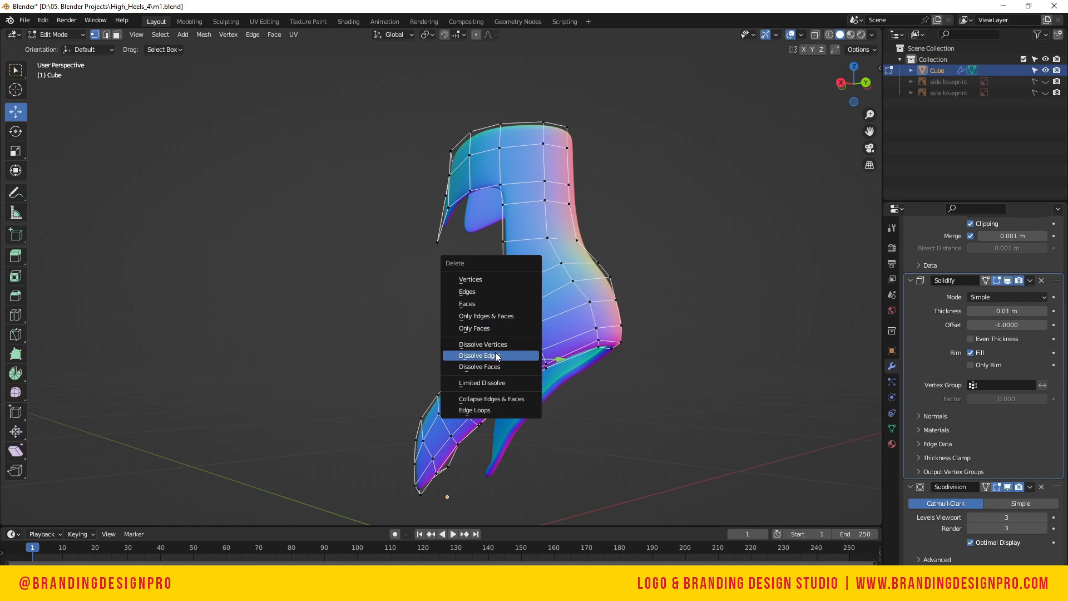
click(497, 357)
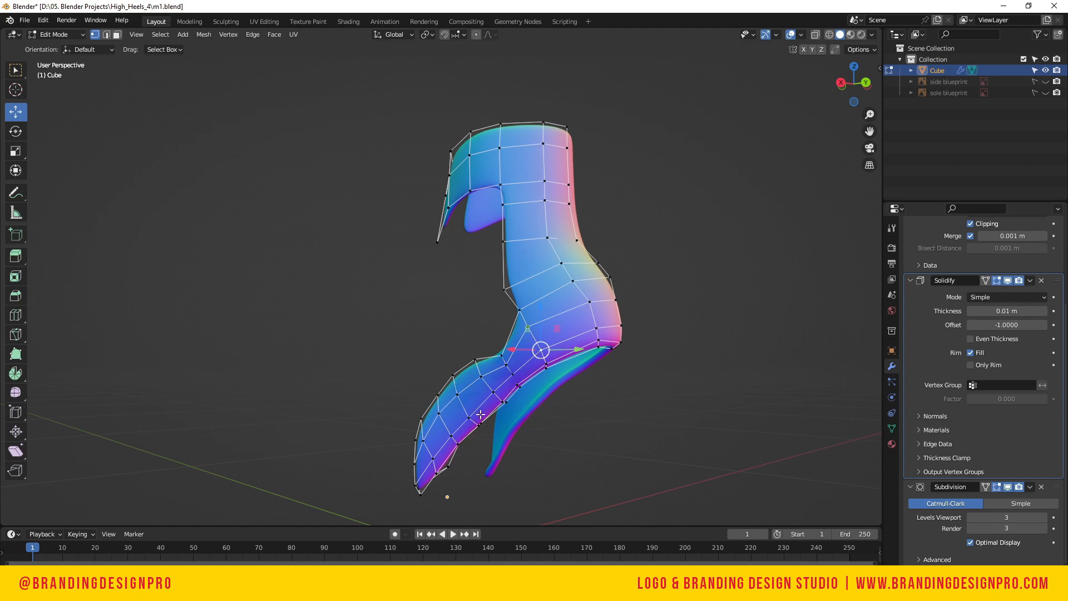
Return to object mode, view the boot from below and apply its Mirror modifier
key(Tab)
click(834, 168)
drag(857, 83, 765, 84)
middle_drag(462, 507, 374, 496)
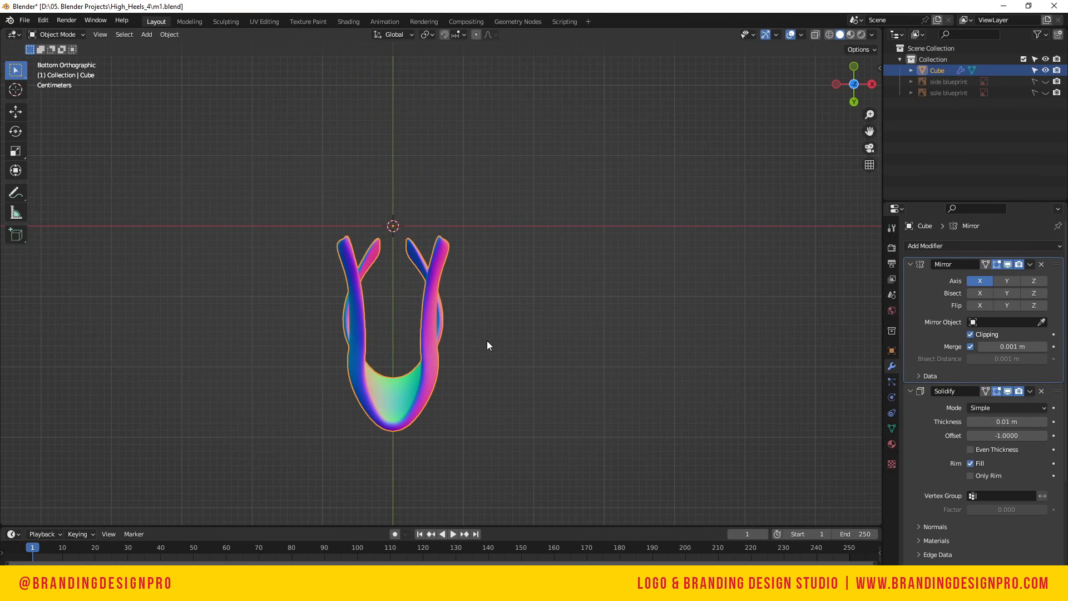
key(ctrl+a)
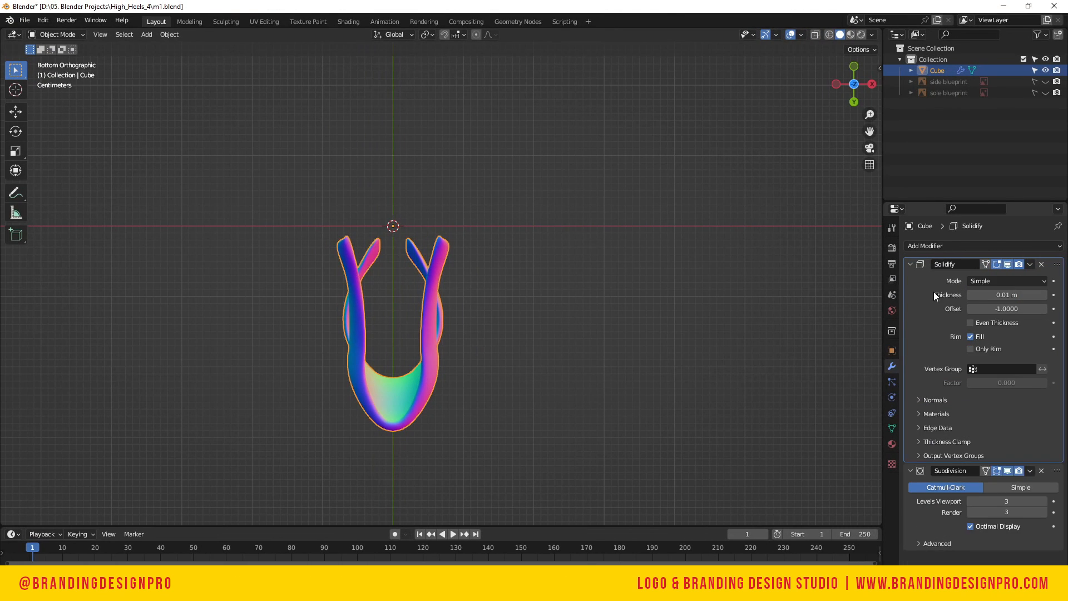
Select the inner bottom edge loop in edge mode, duplicate it in place and separate the copy into its own object
key(Tab)
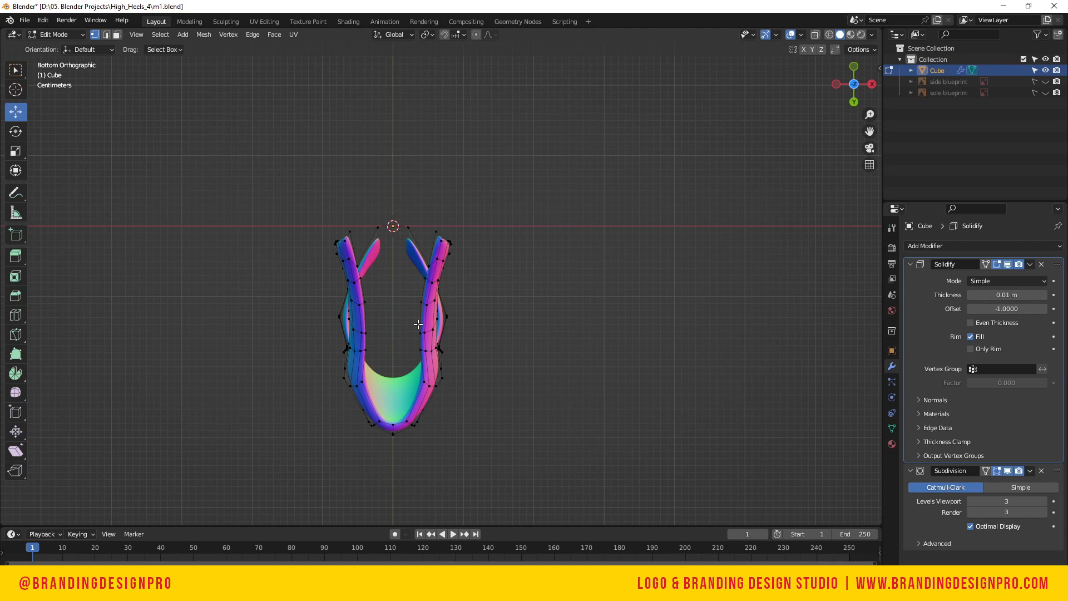
click(420, 331)
key(2)
alt+click(421, 320)
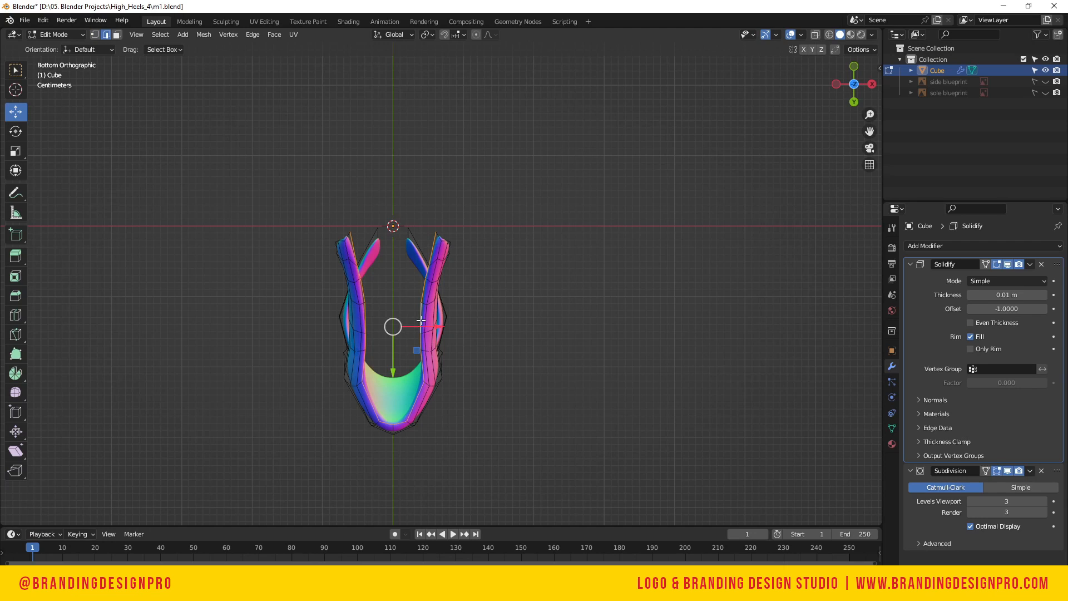
drag(393, 327, 404, 332)
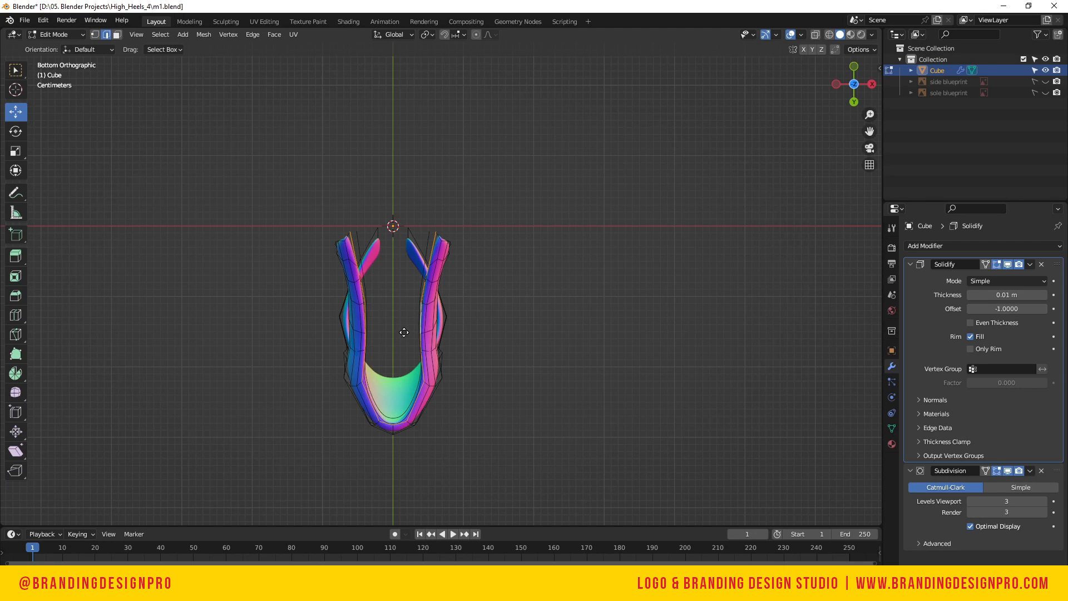
key(g)
right_click(404, 332)
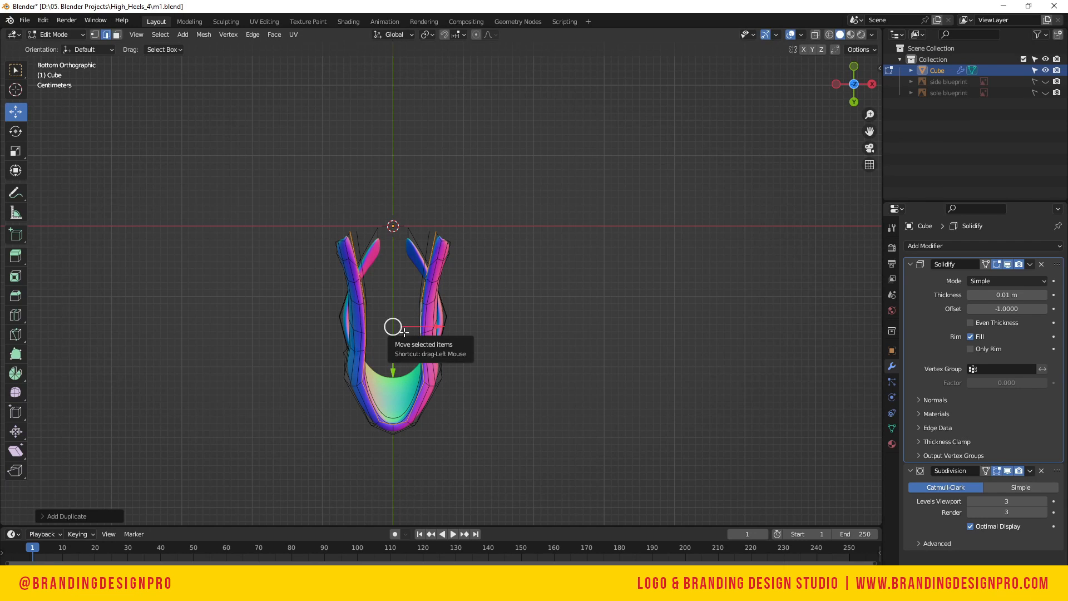
key(p)
click(404, 332)
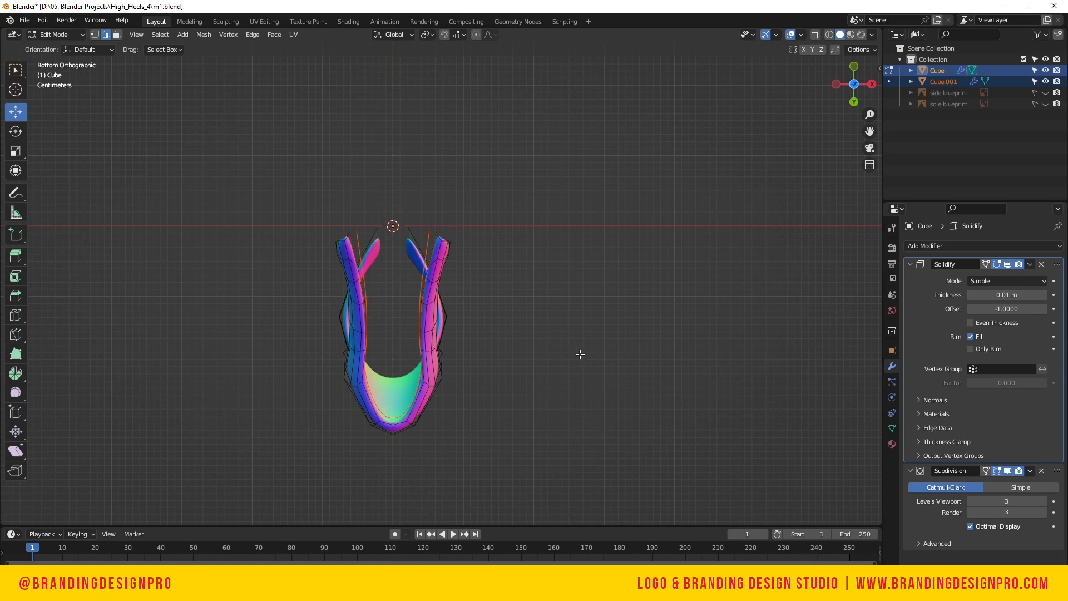
Select the separated edge object Cube.001 in object mode and turn off its Solidify viewport display
key(Tab)
click(603, 255)
click(432, 232)
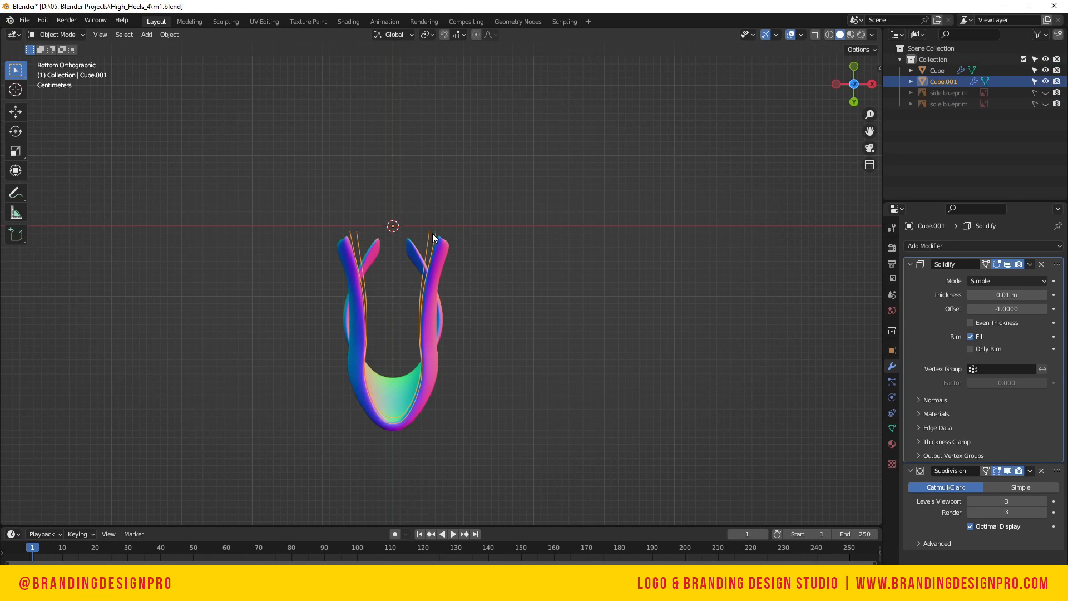
click(1008, 265)
Hide the original Cube and show the separated edge outline alone in top view
drag(854, 83, 516, 300)
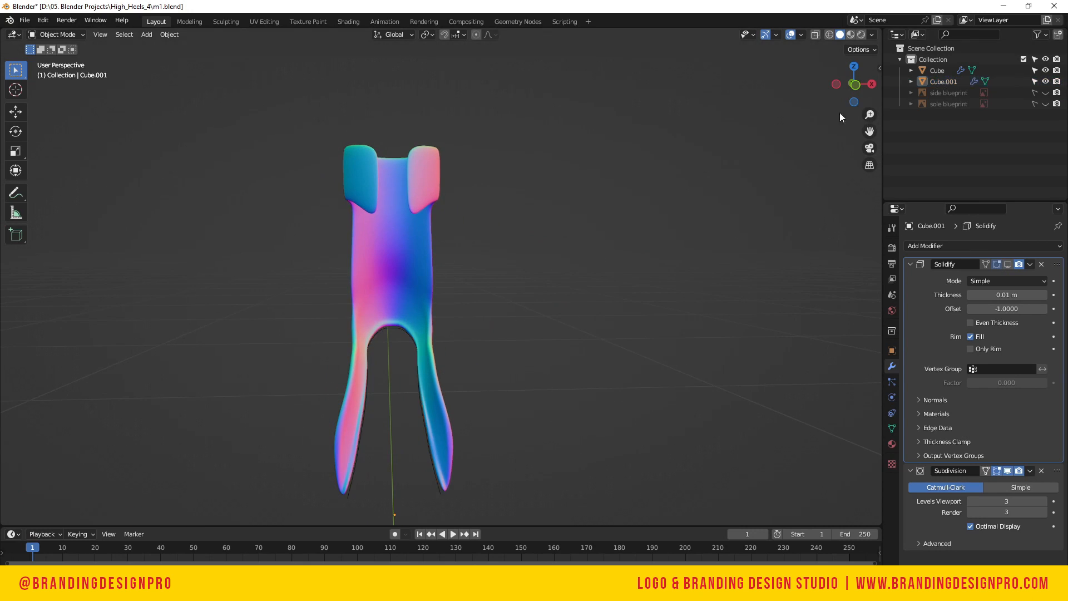
click(1046, 70)
mouse_move(854, 77)
mouse_down()
mouse_move(715, 58)
mouse_move(760, 83)
mouse_move(832, 72)
mouse_move(712, 44)
mouse_move(849, 82)
mouse_up()
click(853, 69)
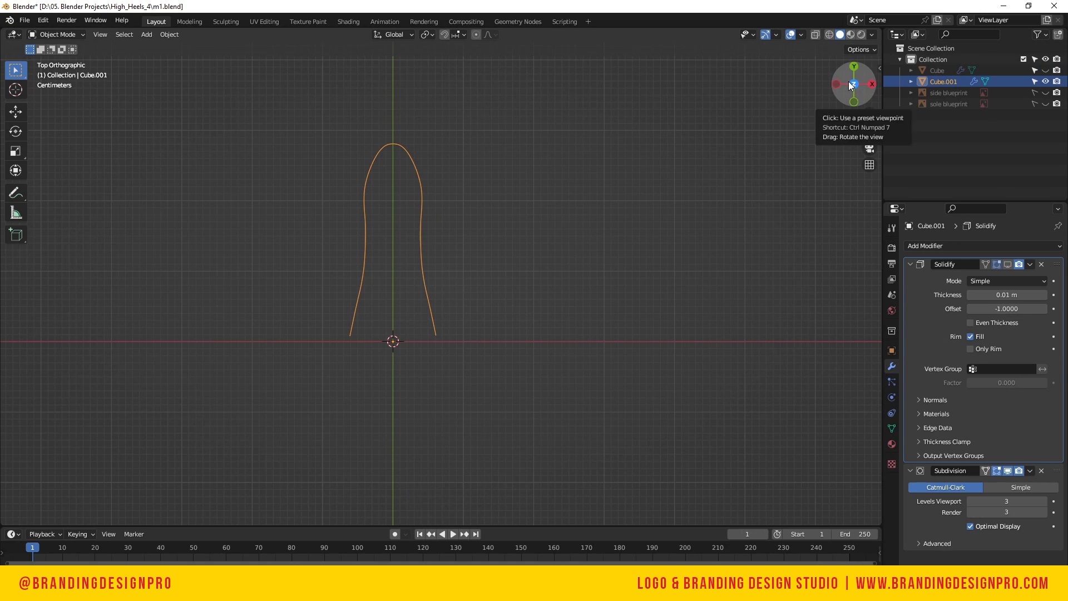
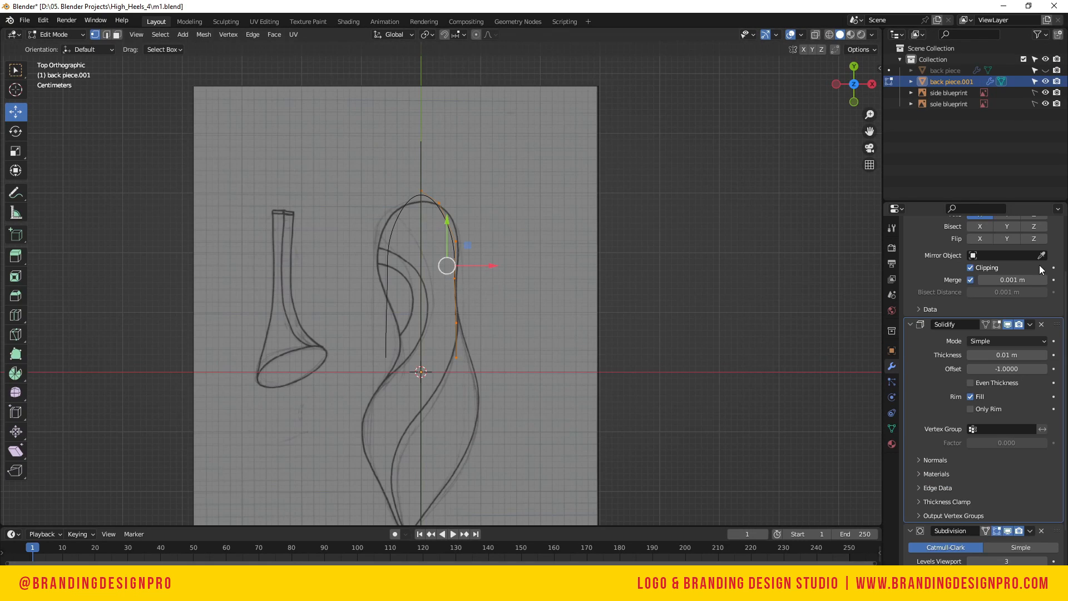
Apply the Mirror modifier on back piece.001 in object mode and reopen the full outline for vertex editing
scroll(1039, 264, up, 3)
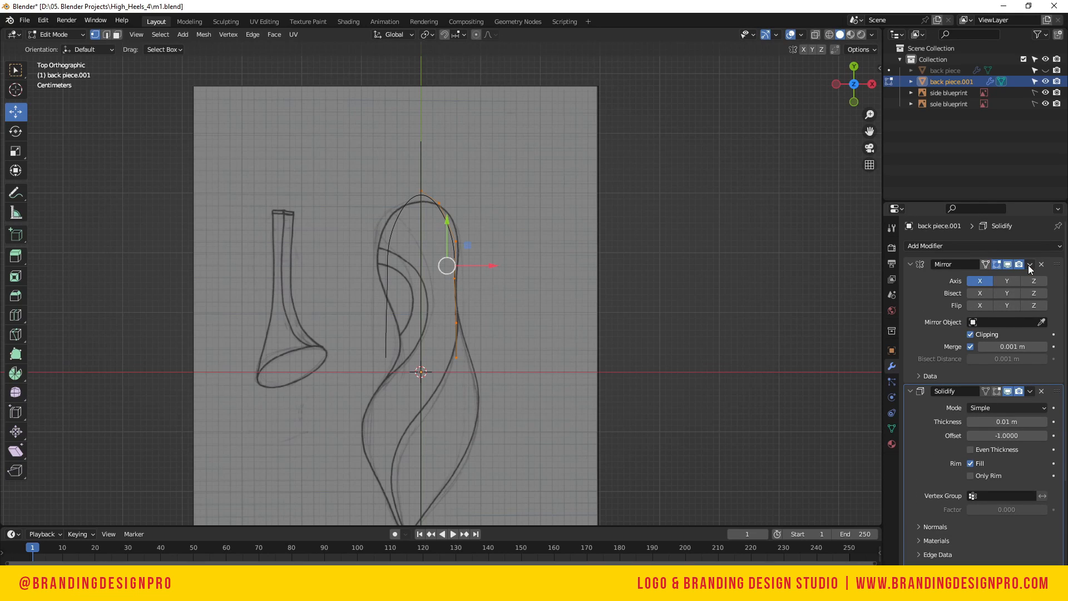
click(1029, 266)
key(Tab)
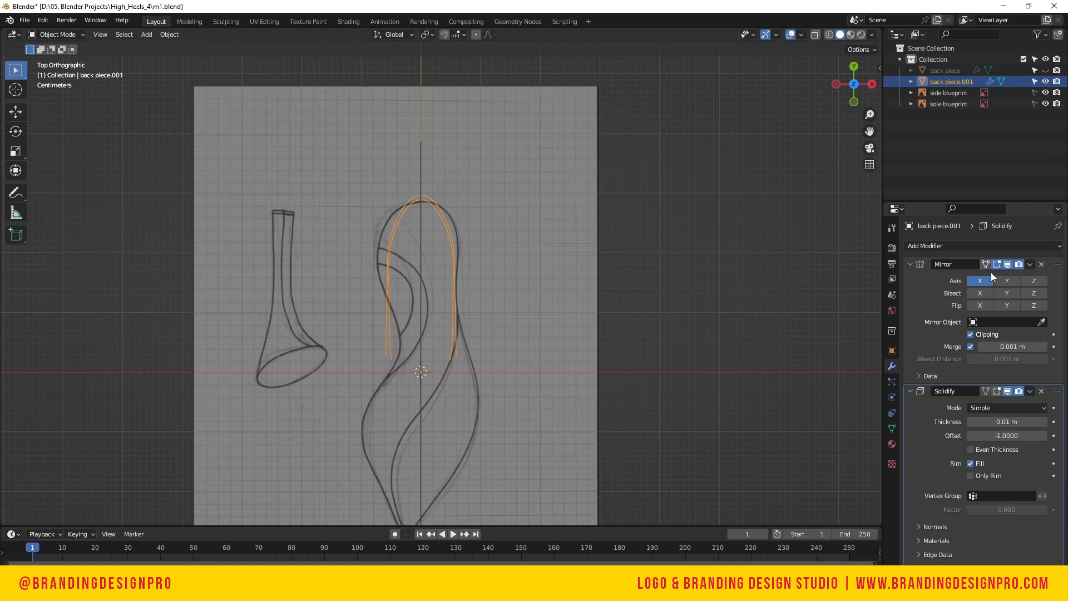
click(1029, 264)
click(1007, 280)
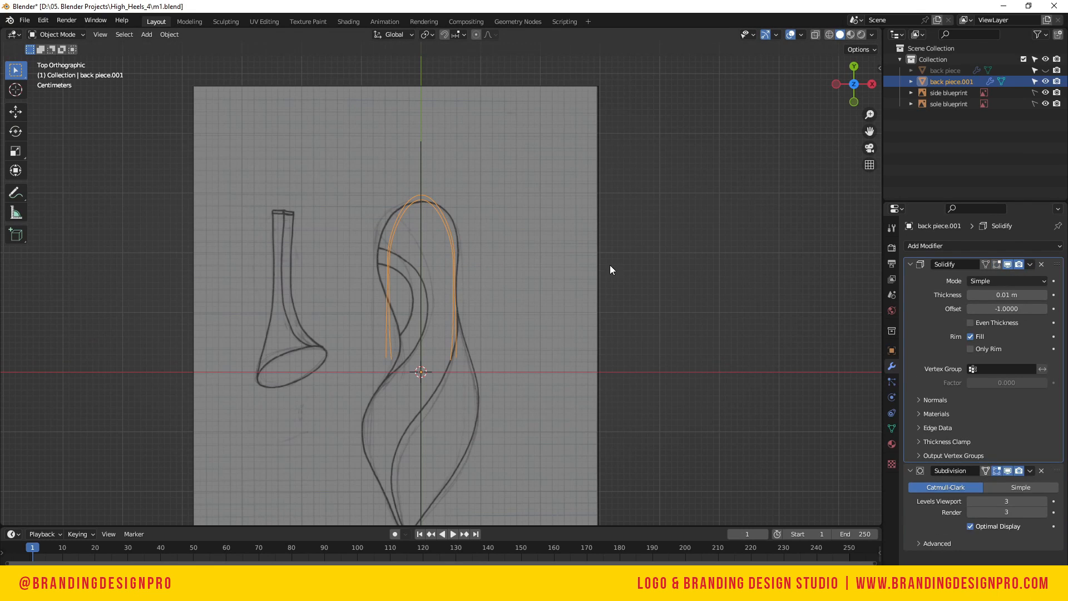
key(Tab)
scroll(455, 271, up, 2)
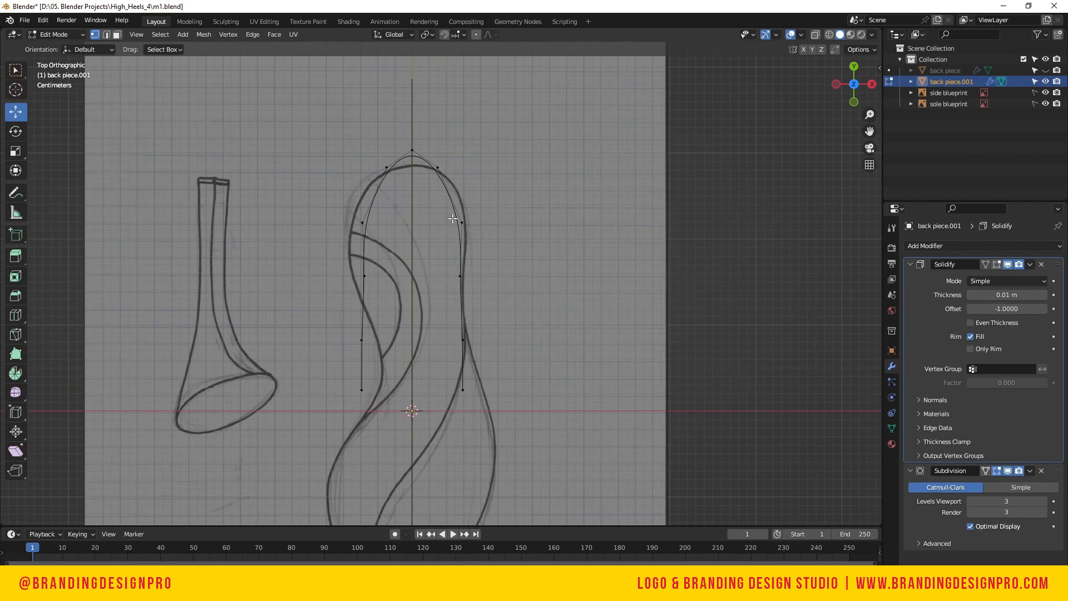
Extrude the heel tip vertex along Y down the centre line, level with the widest pair of heel vertices
click(438, 167)
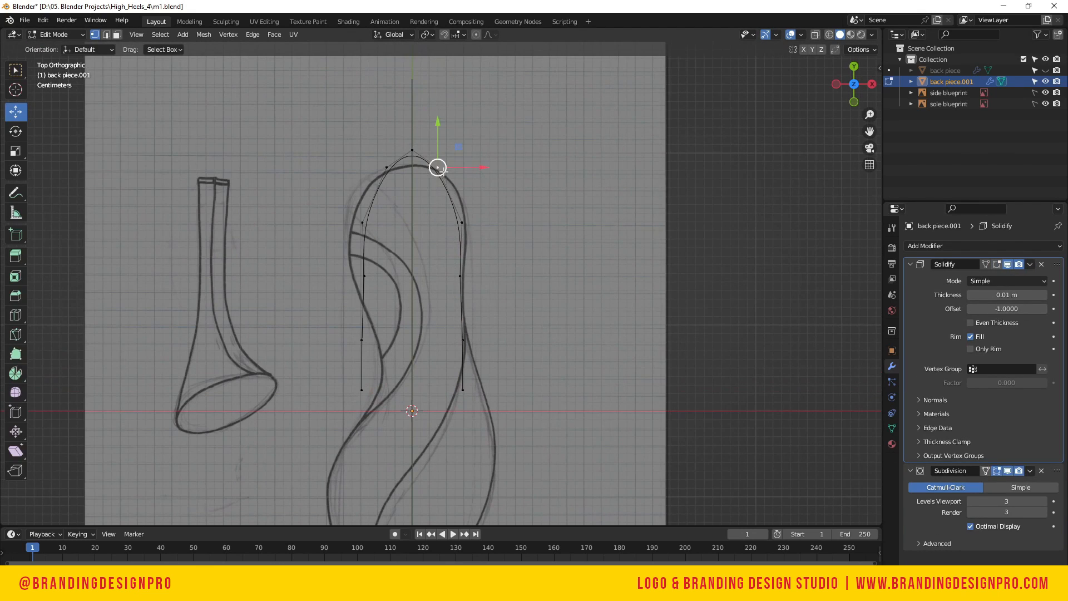
click(411, 150)
key(g)
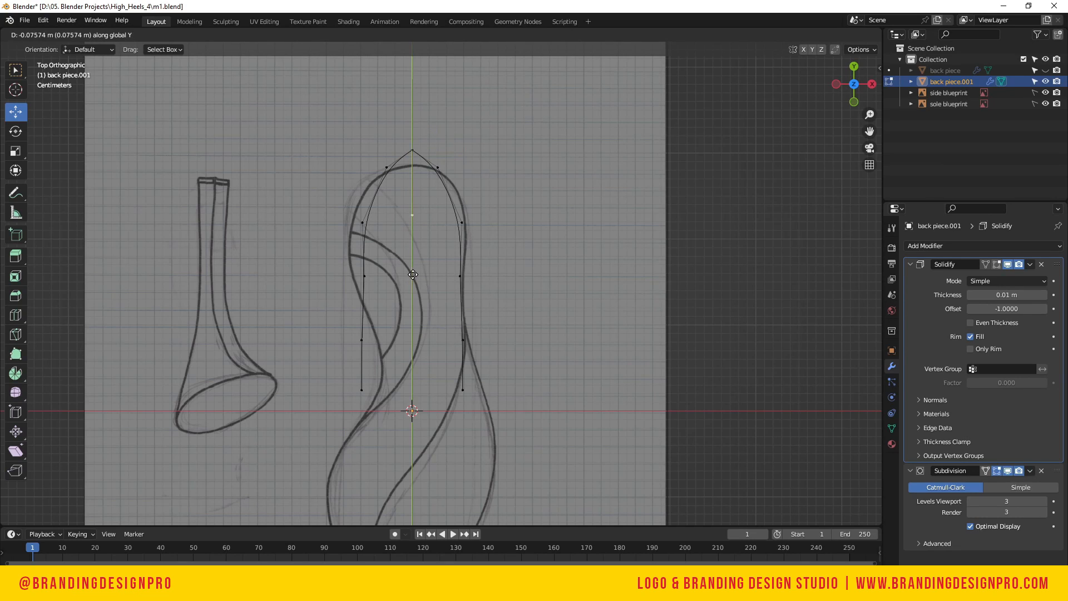
click(413, 279)
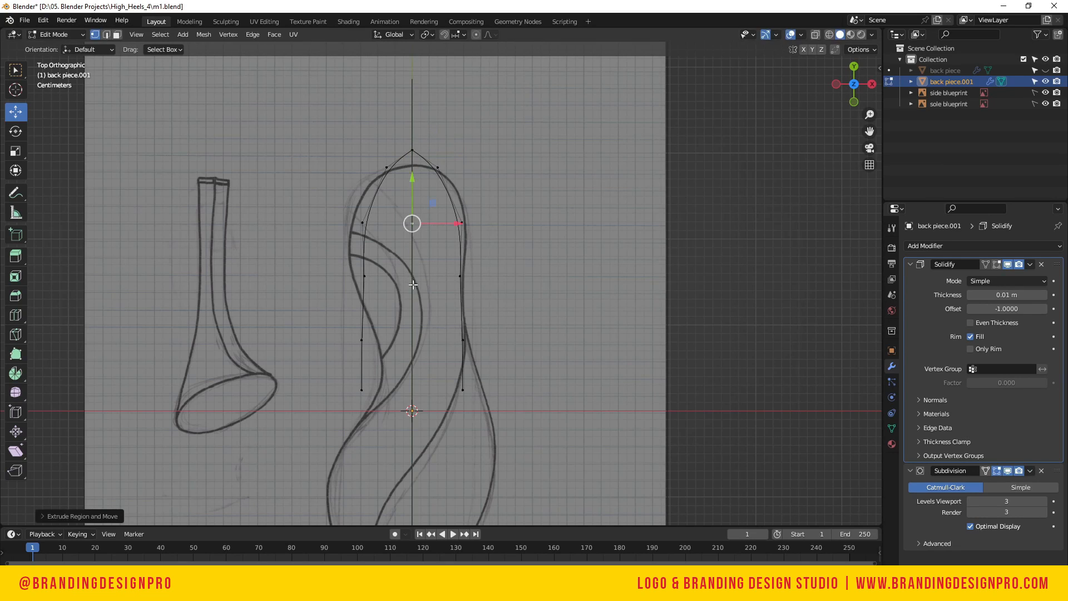
Fill the heel tip with two four-sided faces, one on each side of the extruded centre vertex
shift+click(464, 223)
shift+click(441, 169)
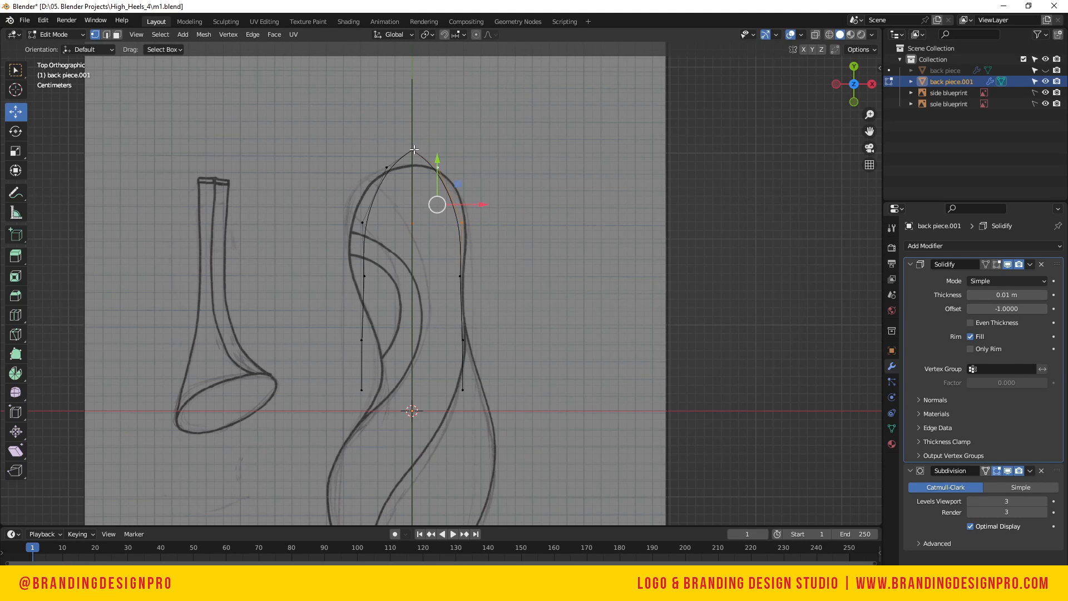
shift+click(414, 150)
key(f)
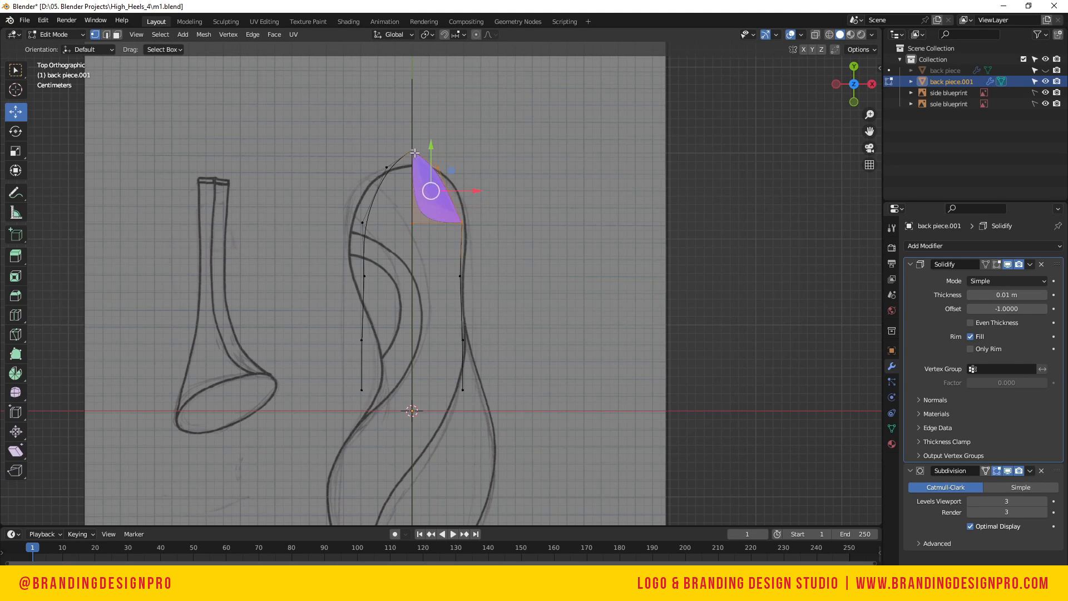
click(413, 225)
shift+click(362, 223)
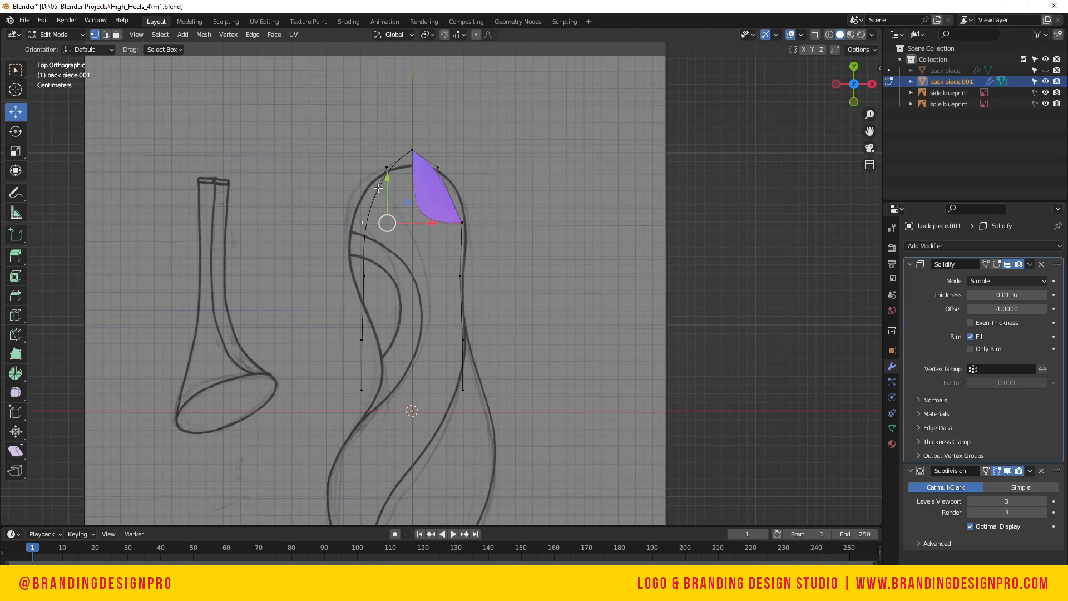
shift+click(387, 169)
shift+click(410, 151)
key(f)
click(412, 223)
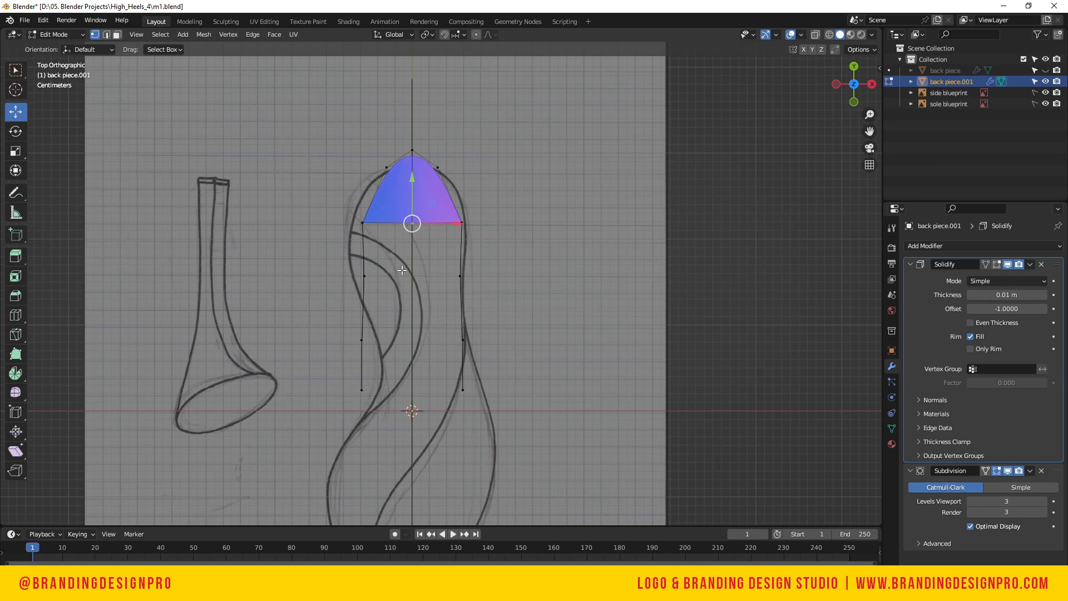
Lower the heel's extruded centre vertex slightly along Z so the two tip faces lie flatter
scroll(403, 271, down, 2)
scroll(407, 282, up, 2)
scroll(425, 286, down, 3)
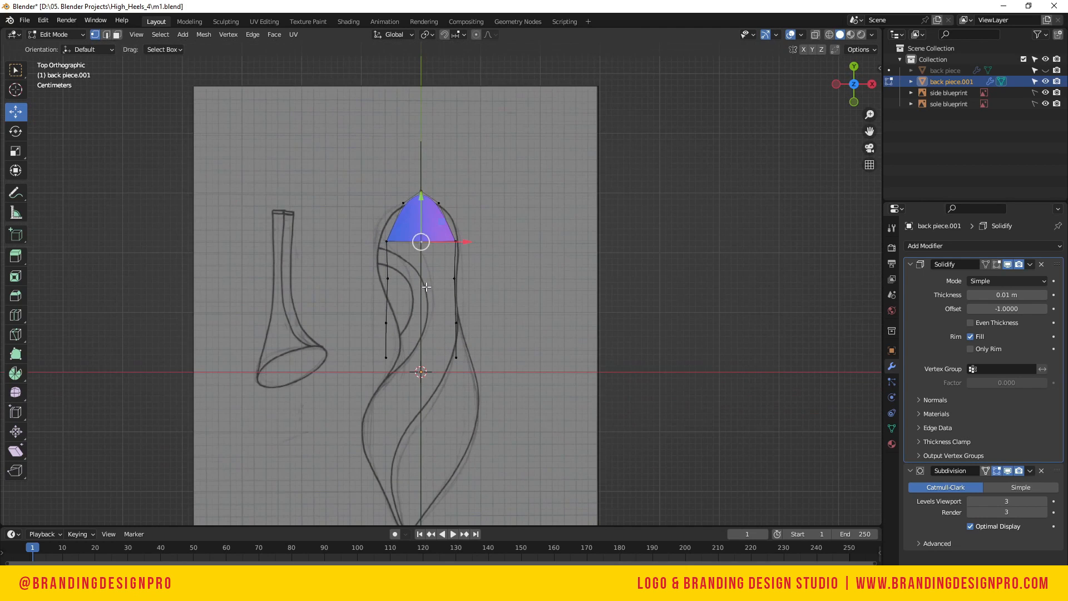
scroll(442, 338, up, 2)
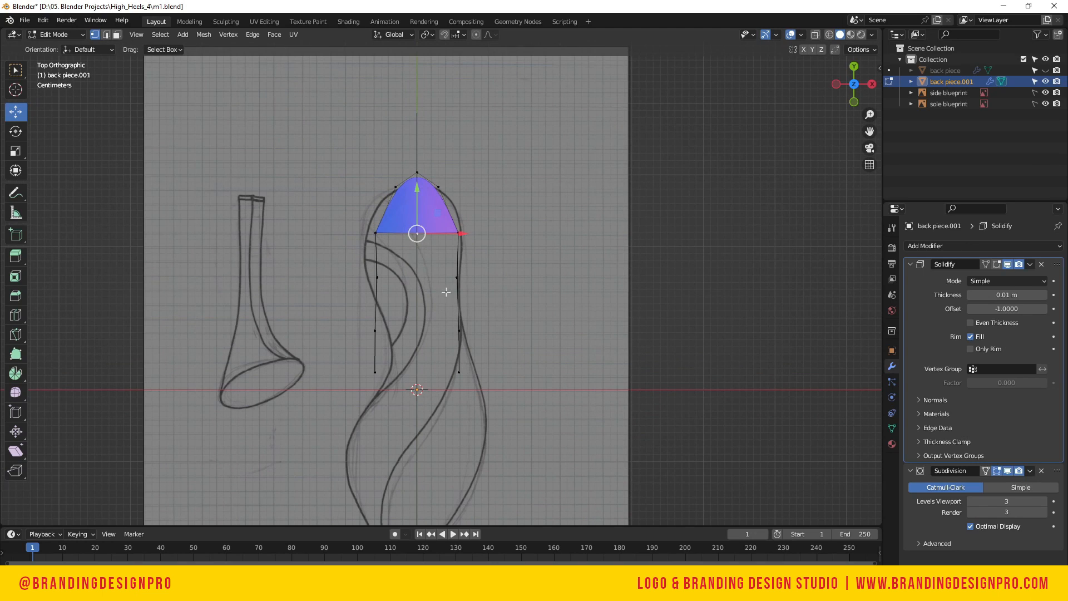
drag(495, 413, 363, 274)
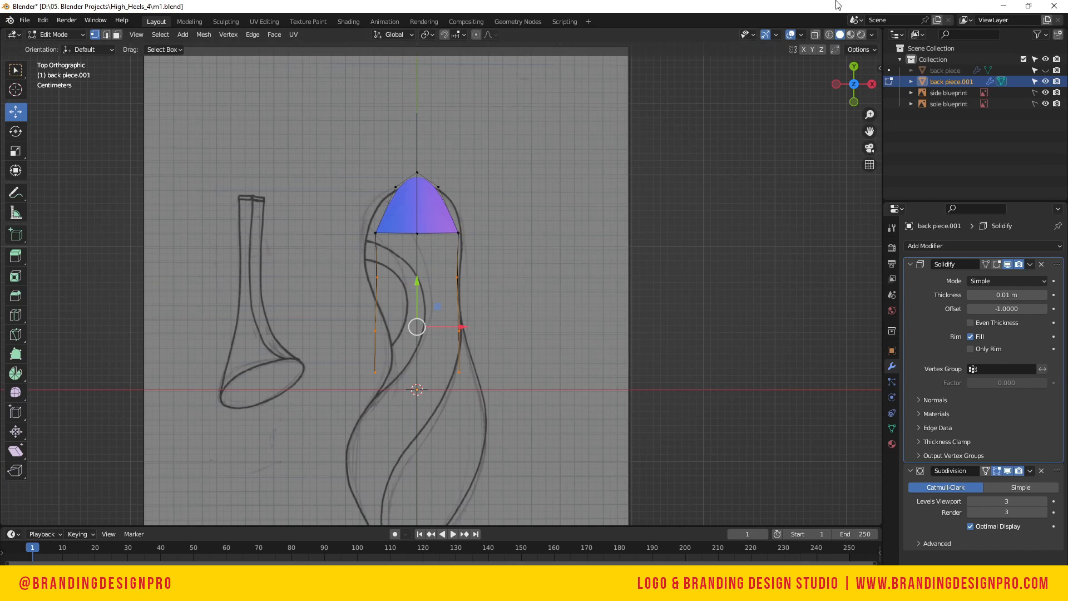
drag(852, 95, 784, 20)
click(494, 231)
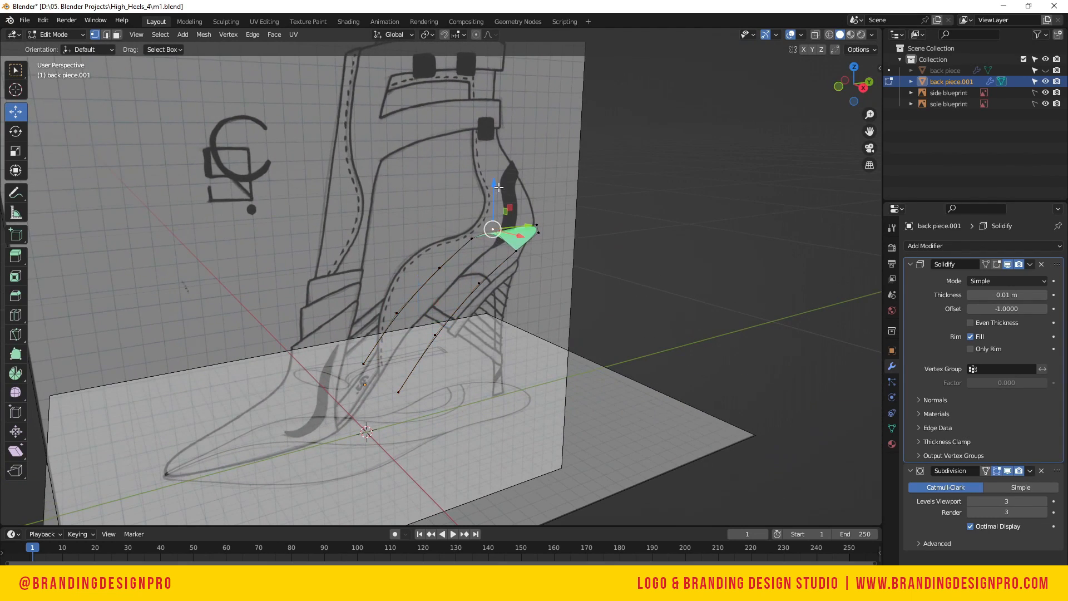
drag(495, 186, 491, 196)
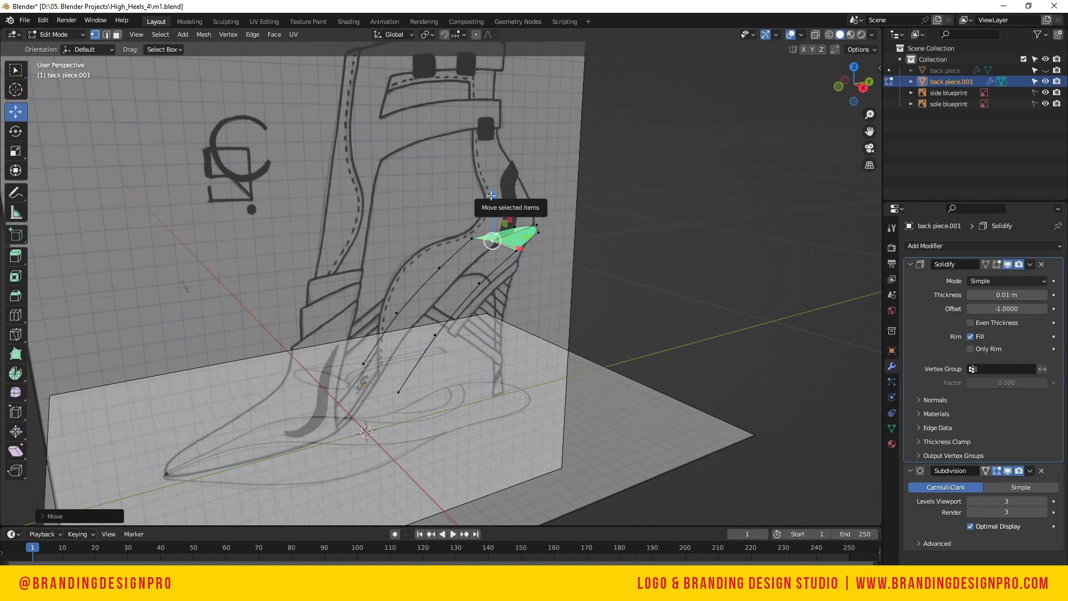
Extrude the middle edge on the +X side to the centre line and fill across to the opposite edge
key(KP_3)
key(KP_7)
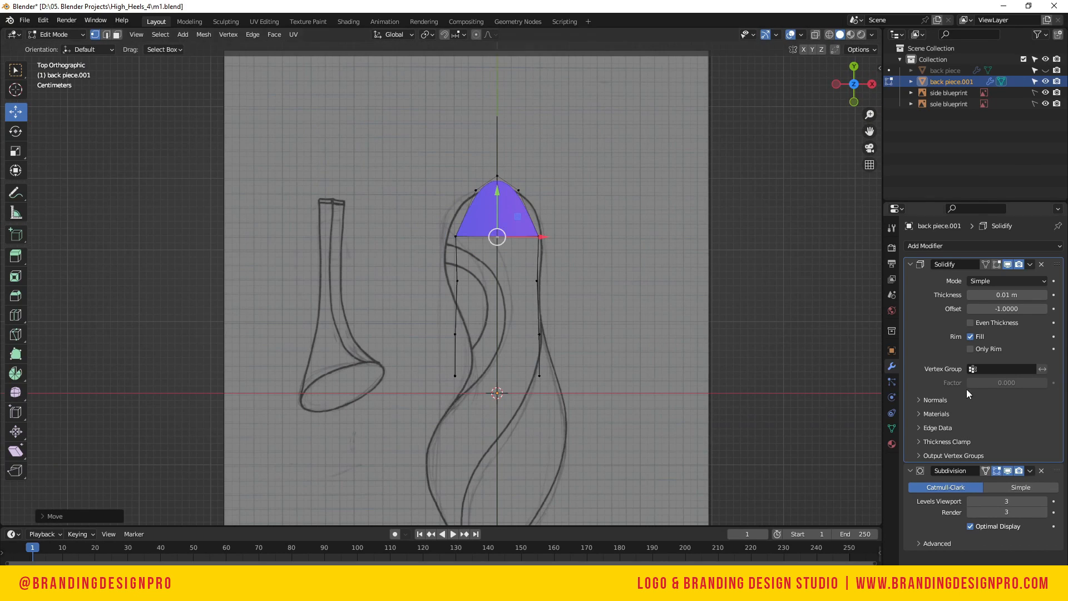
scroll(495, 277, up, 2)
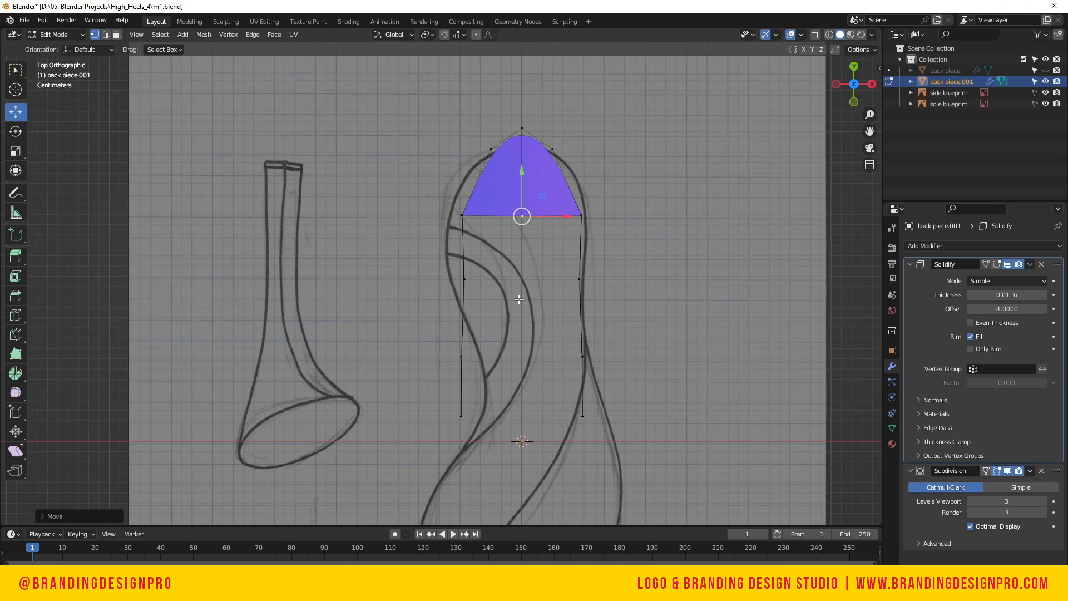
click(579, 279)
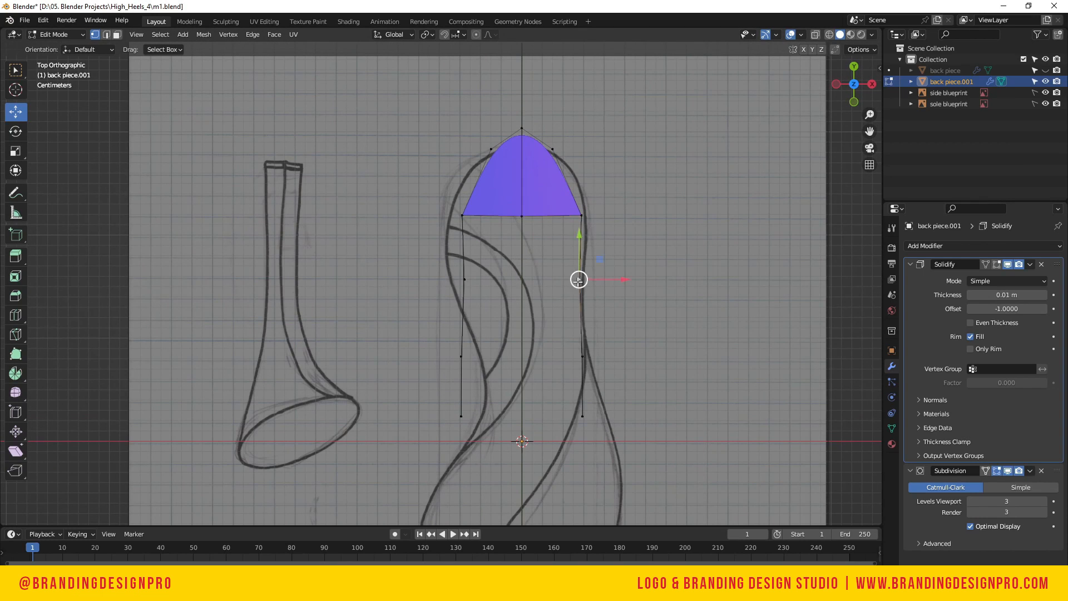
shift+click(582, 358)
key(e)
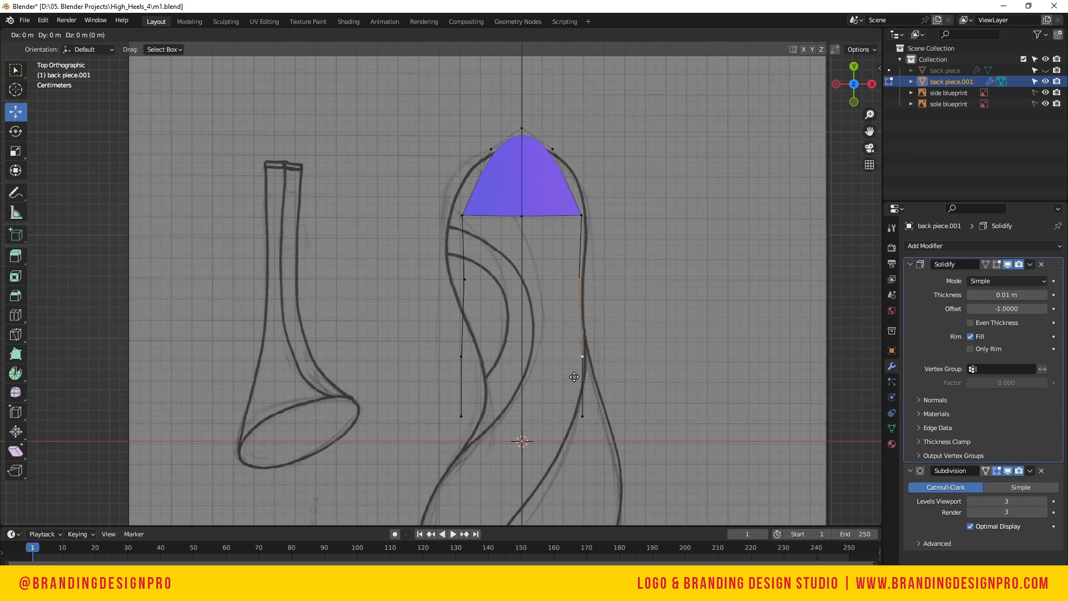
click(514, 376)
key(f)
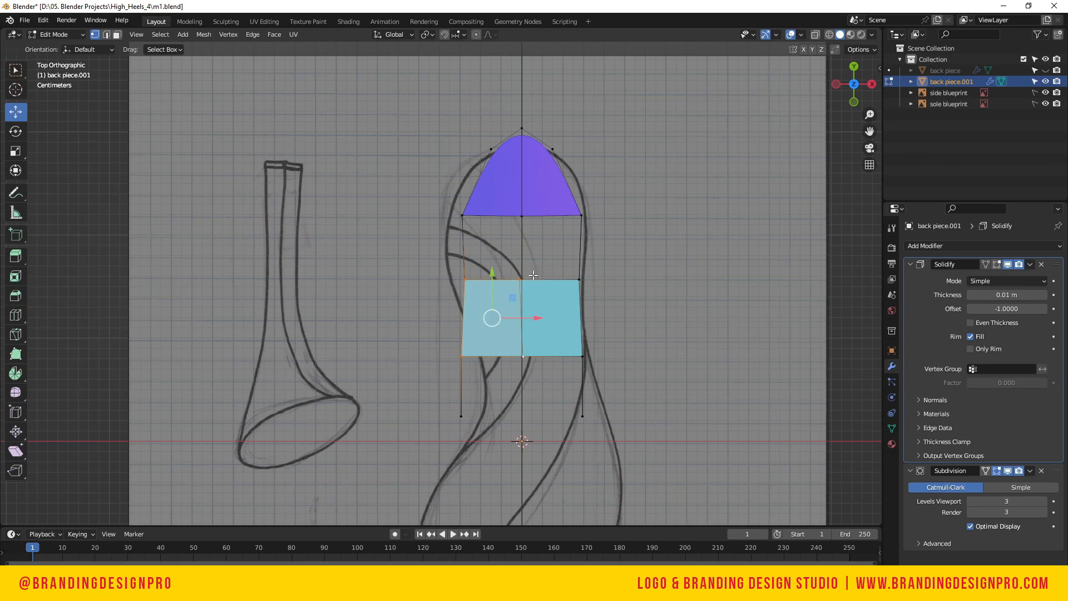
Bridge the gap between the heel tip and the middle strip with one face on each side of the centre line
click(521, 279)
shift+click(522, 217)
shift+click(469, 216)
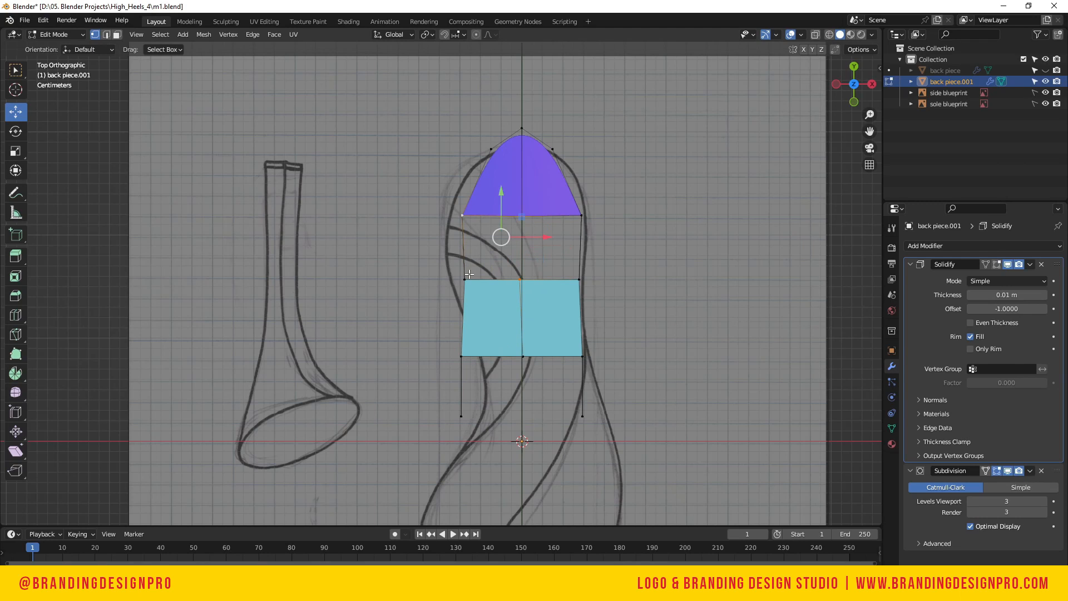
shift+click(464, 279)
key(f)
click(520, 279)
shift+click(579, 279)
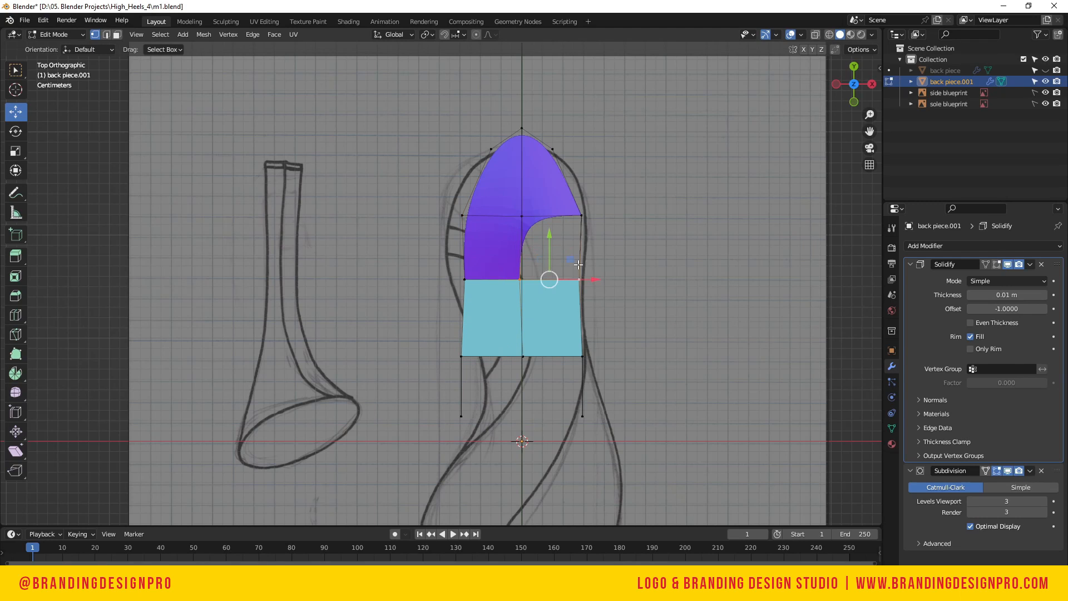
shift+click(582, 216)
shift+click(522, 215)
key(f)
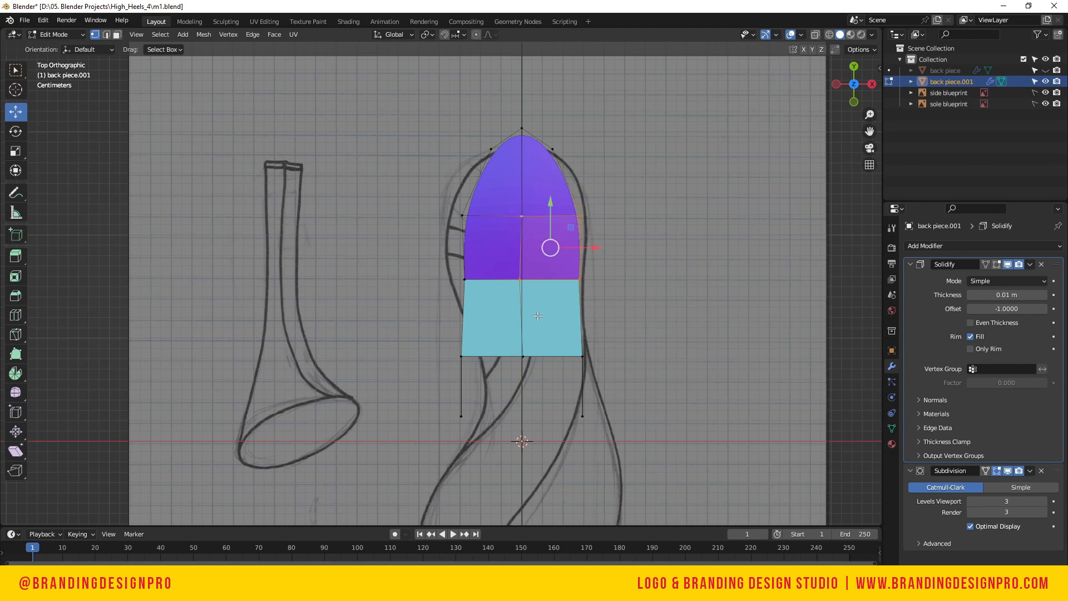
Extrude the front end vertex on the +X side along X to the centre line
click(524, 362)
click(583, 417)
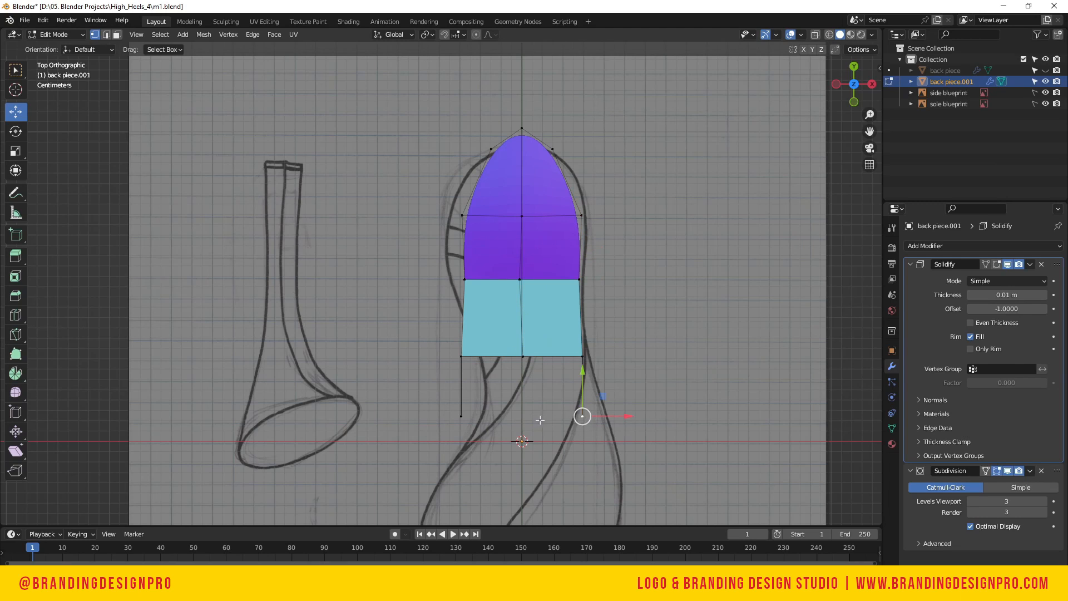
key(g)
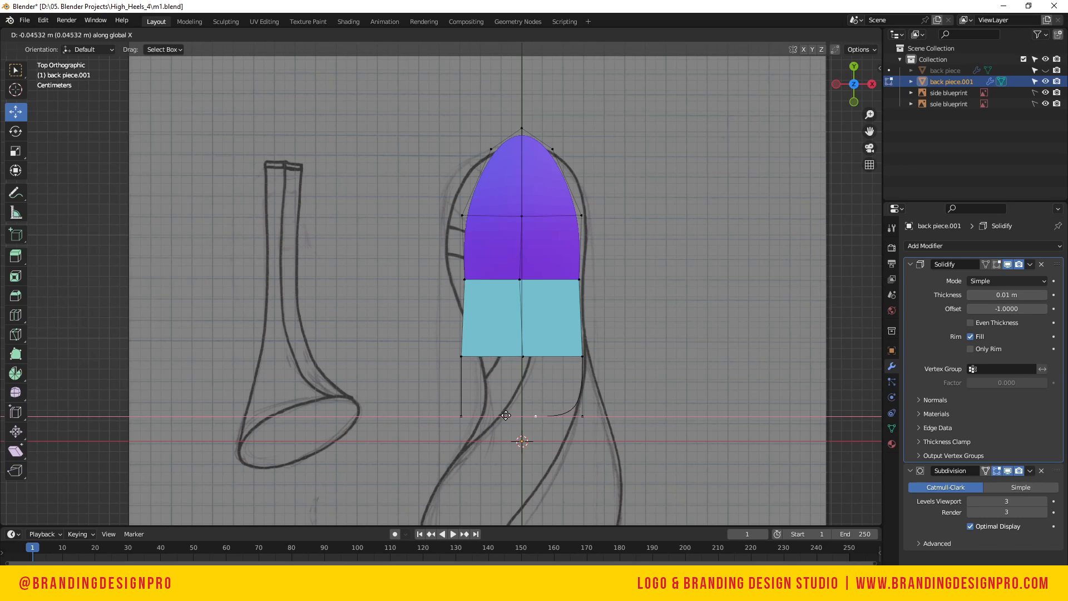
click(496, 414)
Fill the front end of the outline with a face on each side of the centre line and clear the selection
shift+click(523, 357)
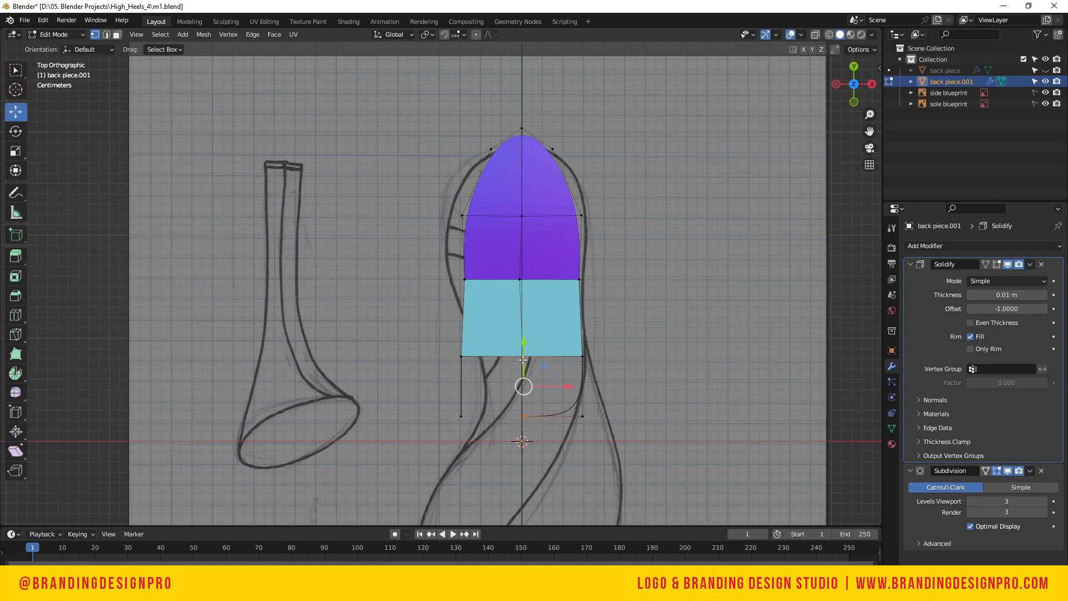
shift+click(581, 357)
shift+click(582, 414)
key(f)
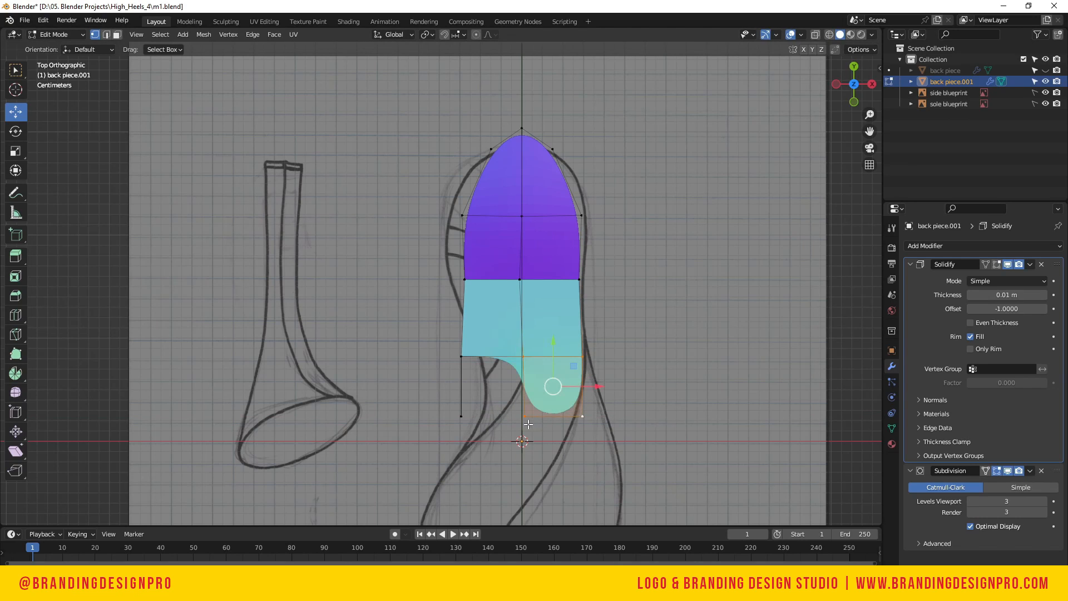
click(525, 416)
shift+click(523, 357)
shift+click(464, 357)
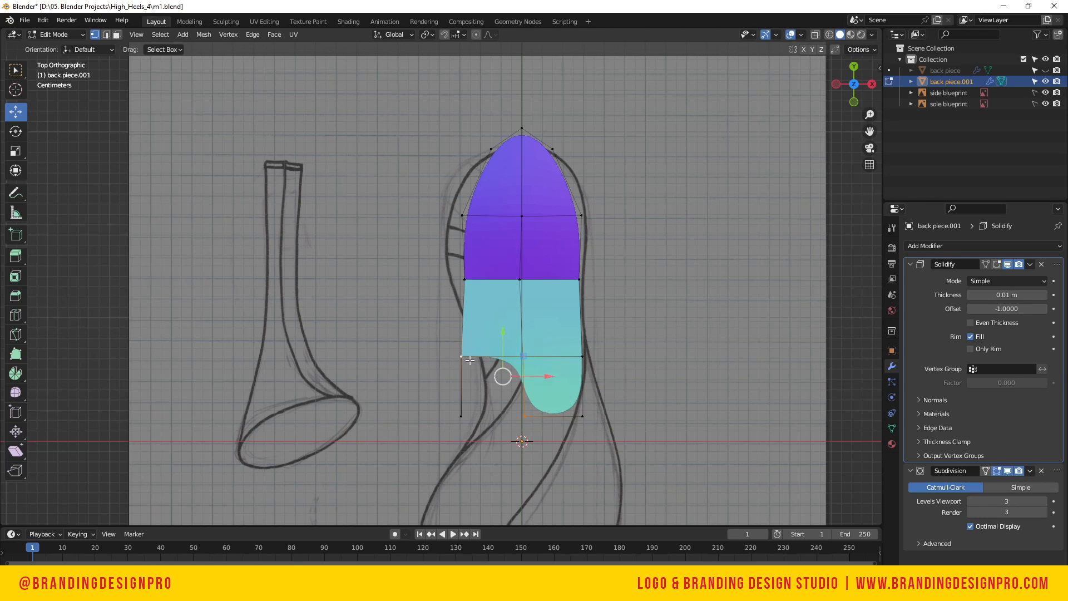
shift+click(460, 415)
shift+click(521, 417)
key(f)
key(alt+a)
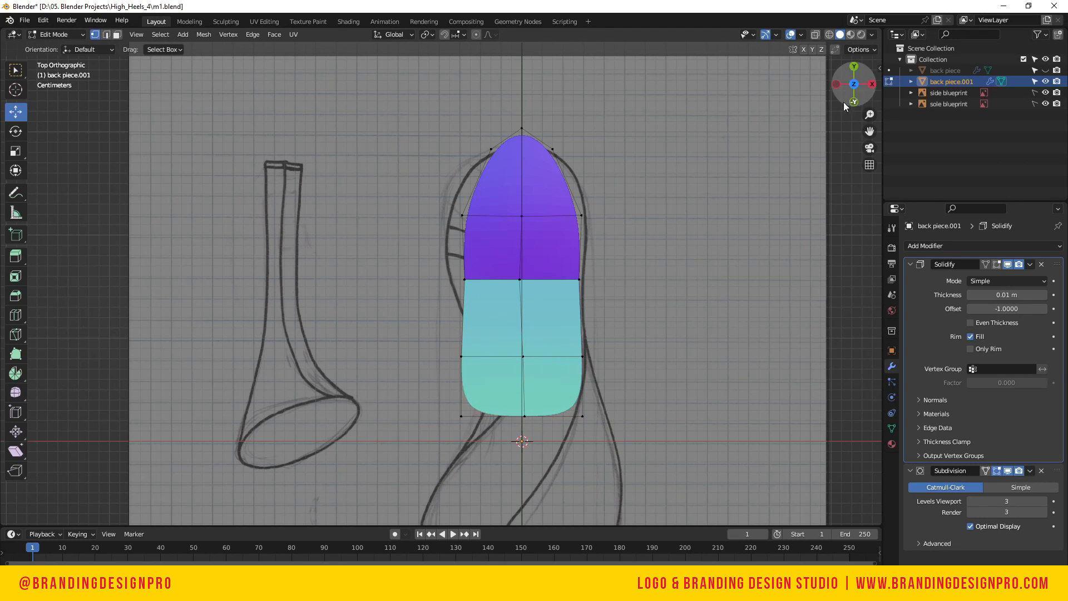
Select all faces of the filled sole piece in face mode, flip their normals and recalculate them outside
drag(843, 106, 740, 6)
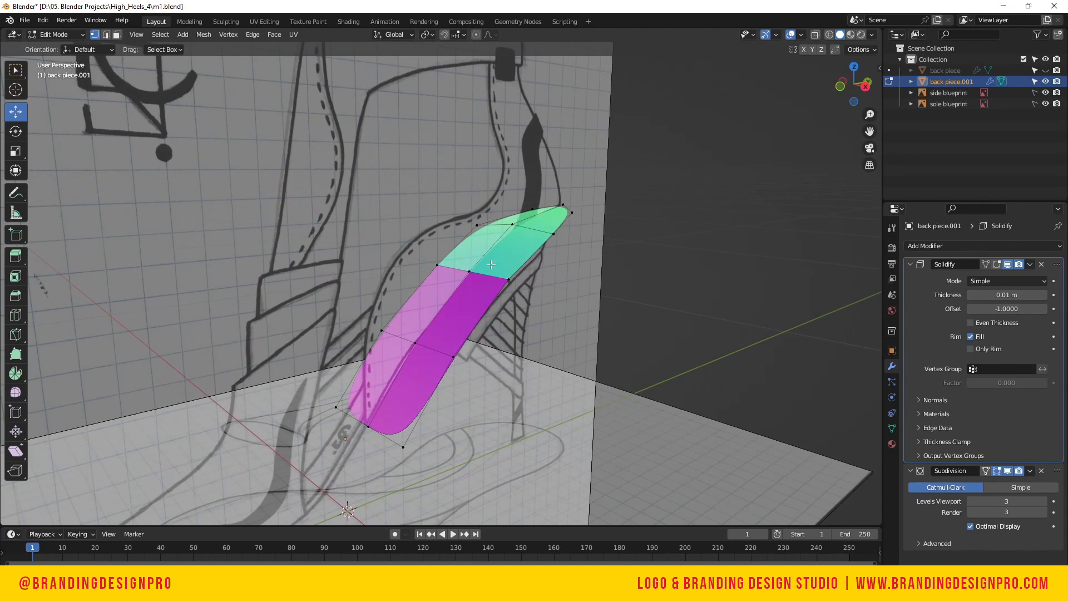
click(470, 272)
click(509, 279)
key(a)
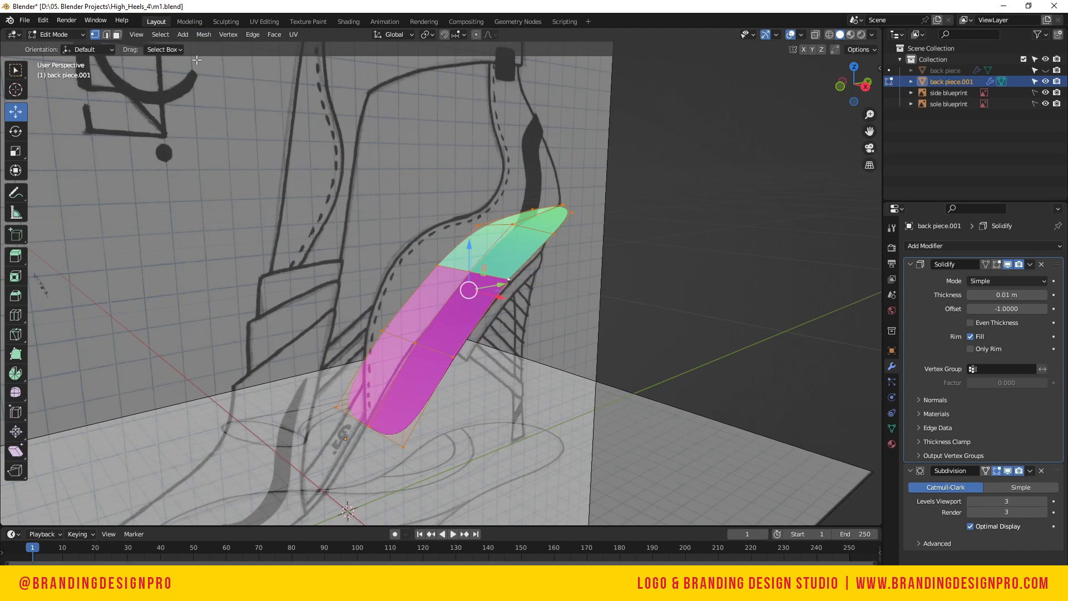
key(3)
click(204, 35)
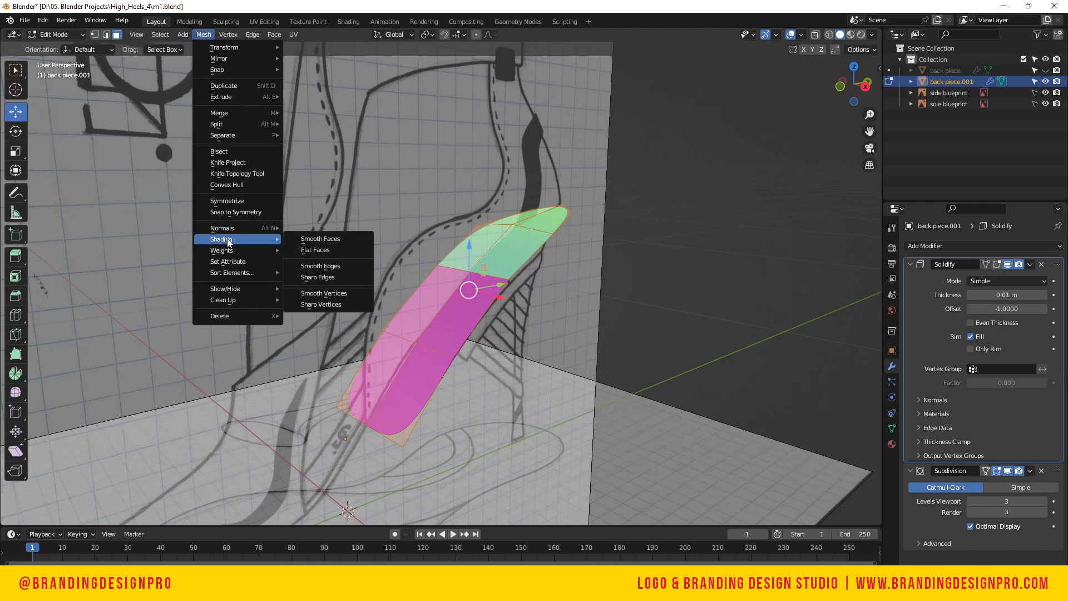
mouse_move(246, 230)
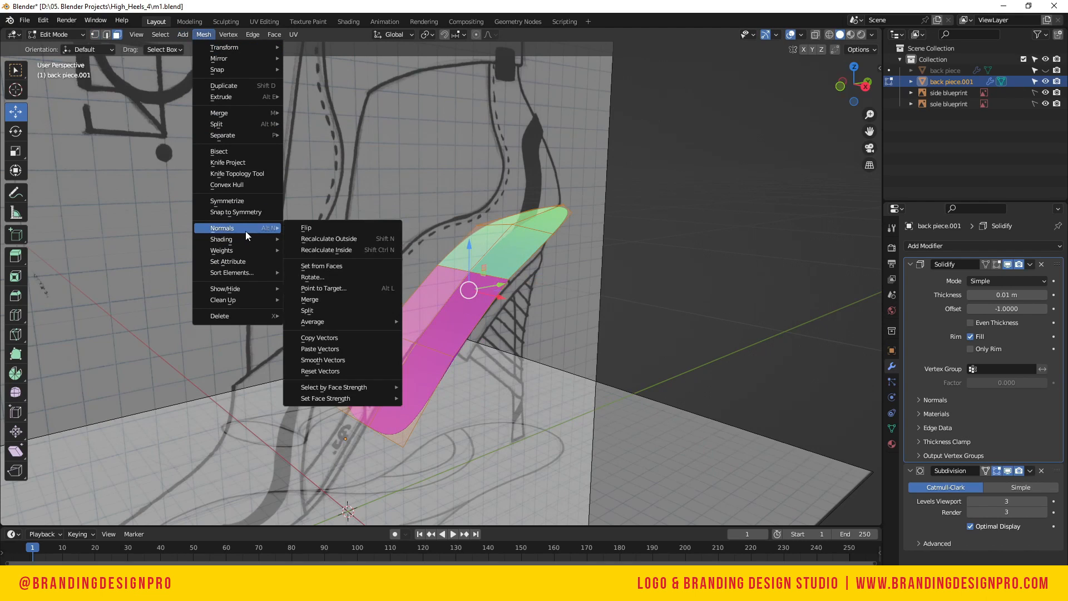
click(336, 228)
click(197, 34)
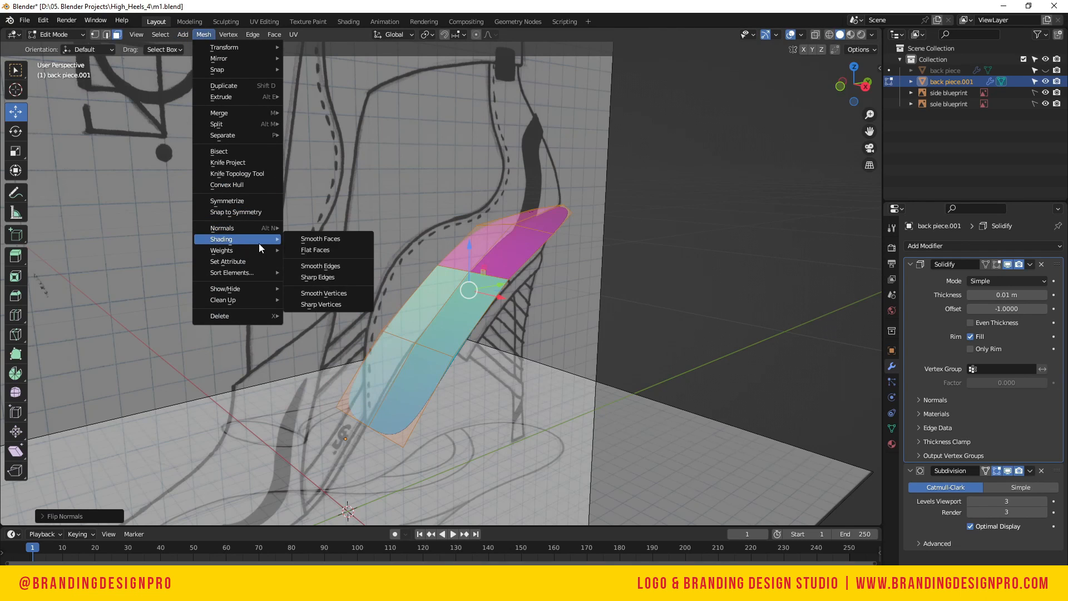
mouse_move(259, 229)
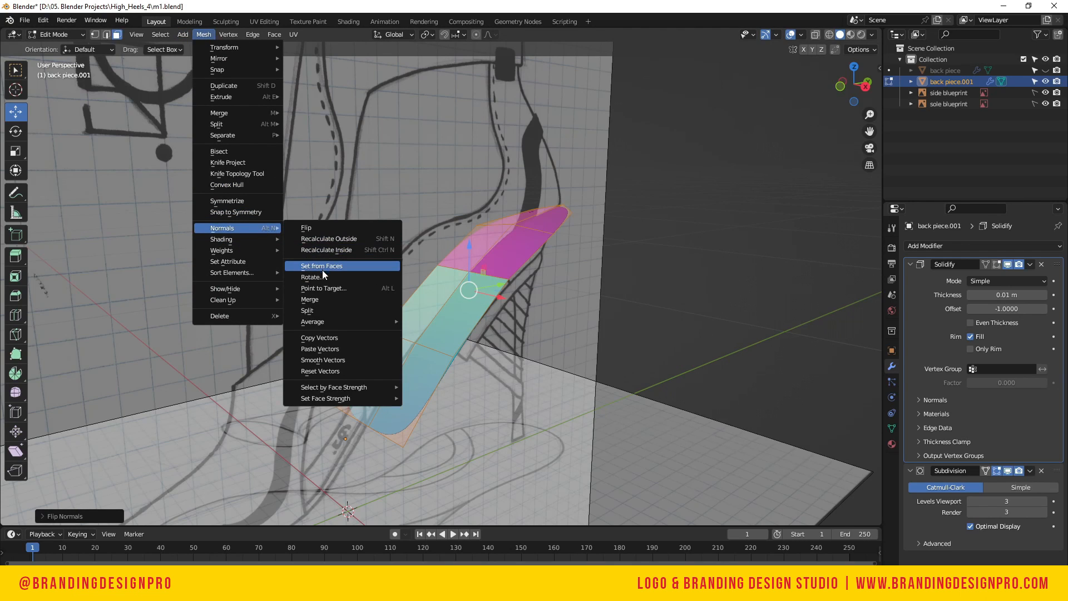
click(344, 242)
Look at the sole piece from the top in edge mode with the whole sole blueprint in view down to the toe
drag(842, 80, 817, 71)
key(KP_7)
key(KP_7)
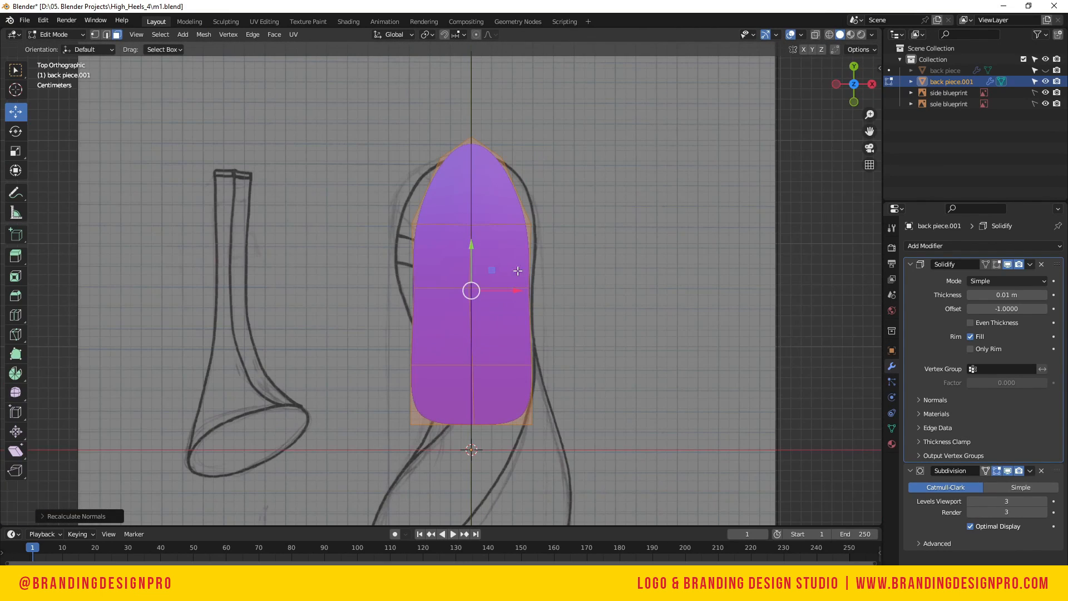
scroll(369, 441, down, 3)
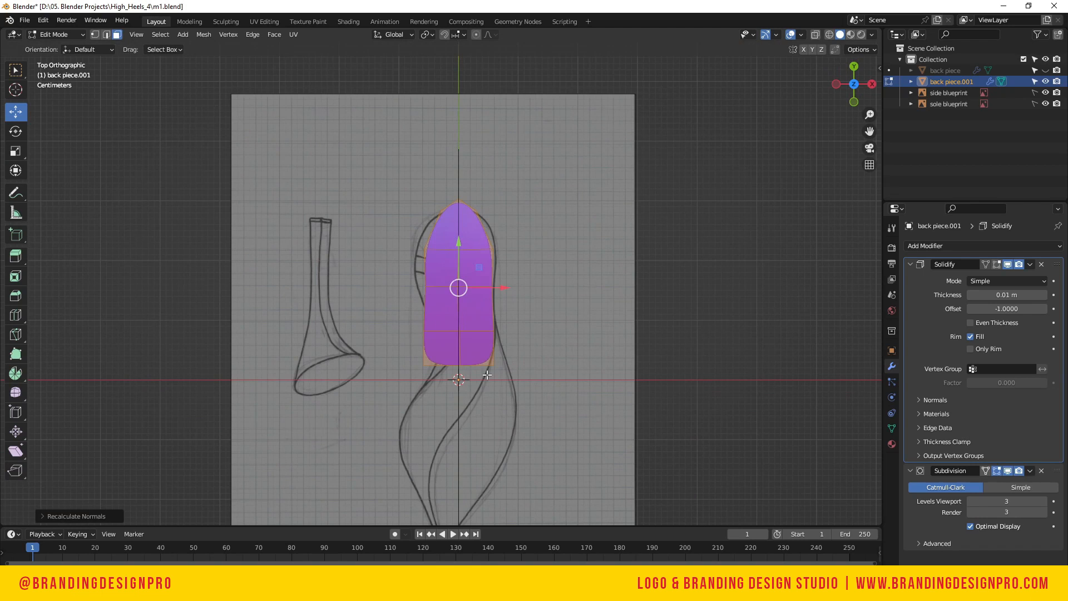
key(alt+a)
key(1)
click(461, 366)
key(2)
click(476, 367)
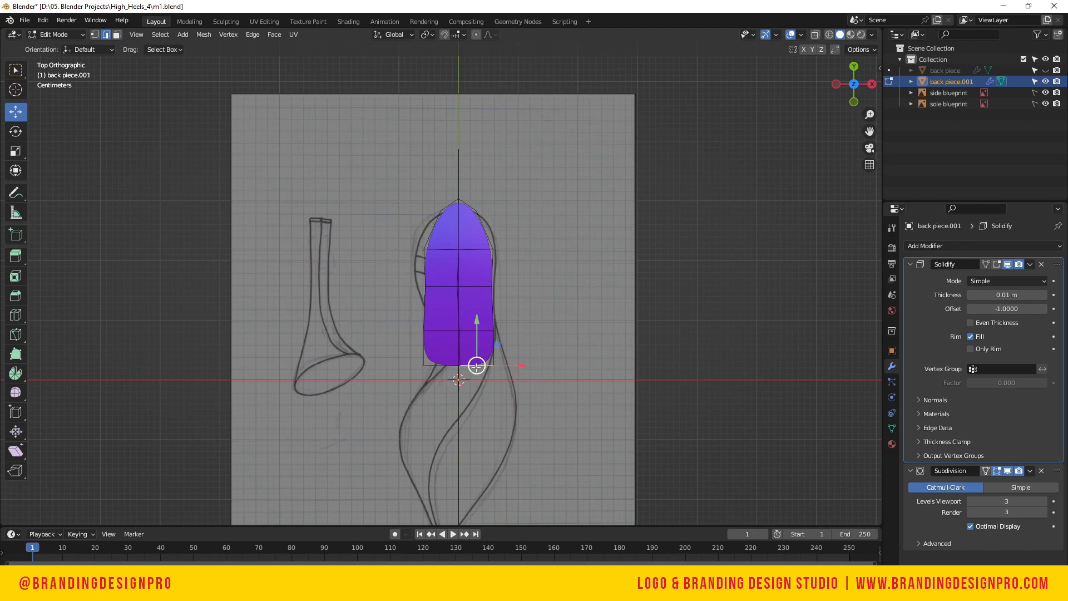
shift+click(452, 366)
scroll(453, 391, down, 2)
scroll(456, 395, up, 1)
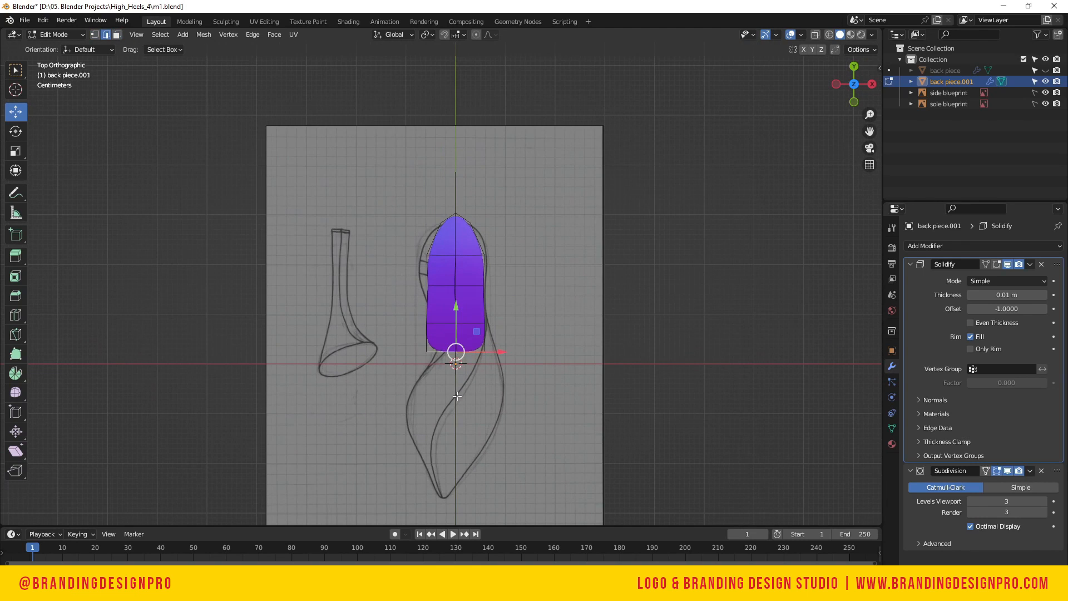
key(a)
key(KP_Decimal)
scroll(472, 425, down, 4)
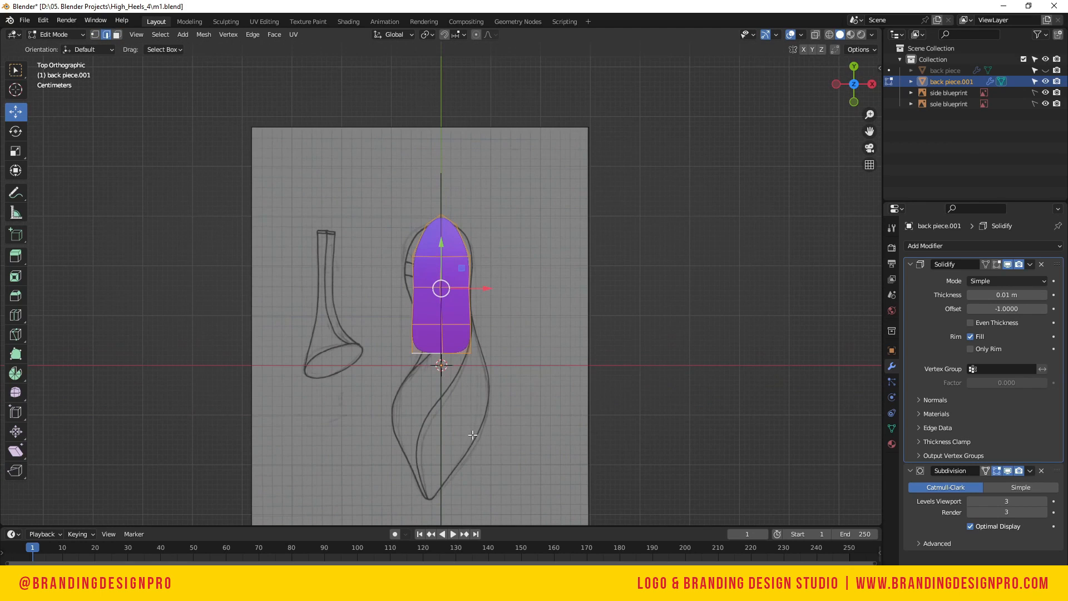
shift+middle_drag(472, 435, 503, 329)
Select the two front-end edges of the sole piece and extrude them in three successive sections along the blueprint to the toe
click(482, 253)
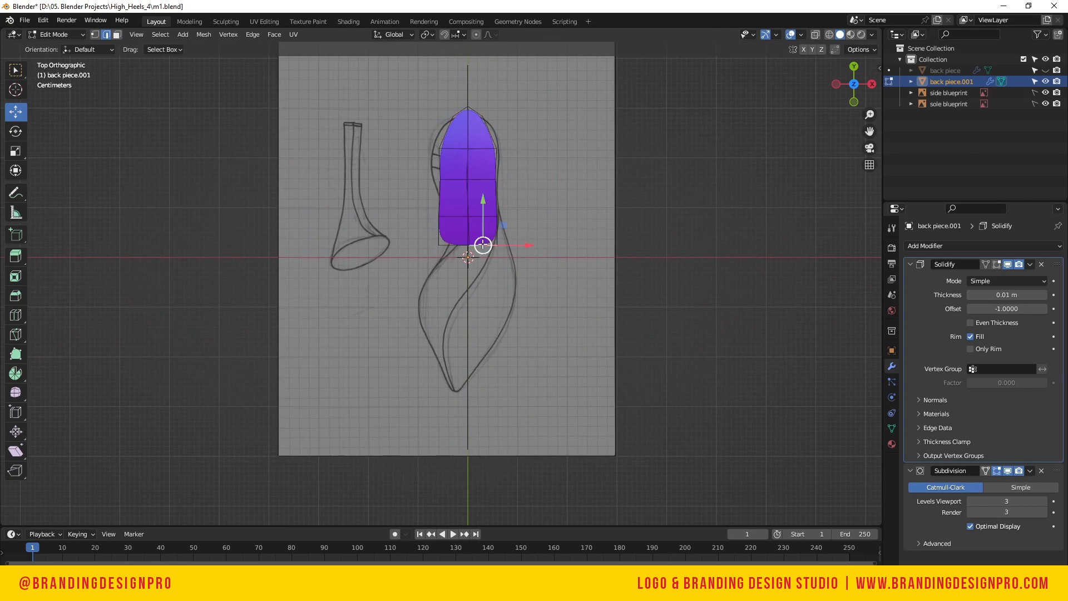
click(453, 245)
key(e)
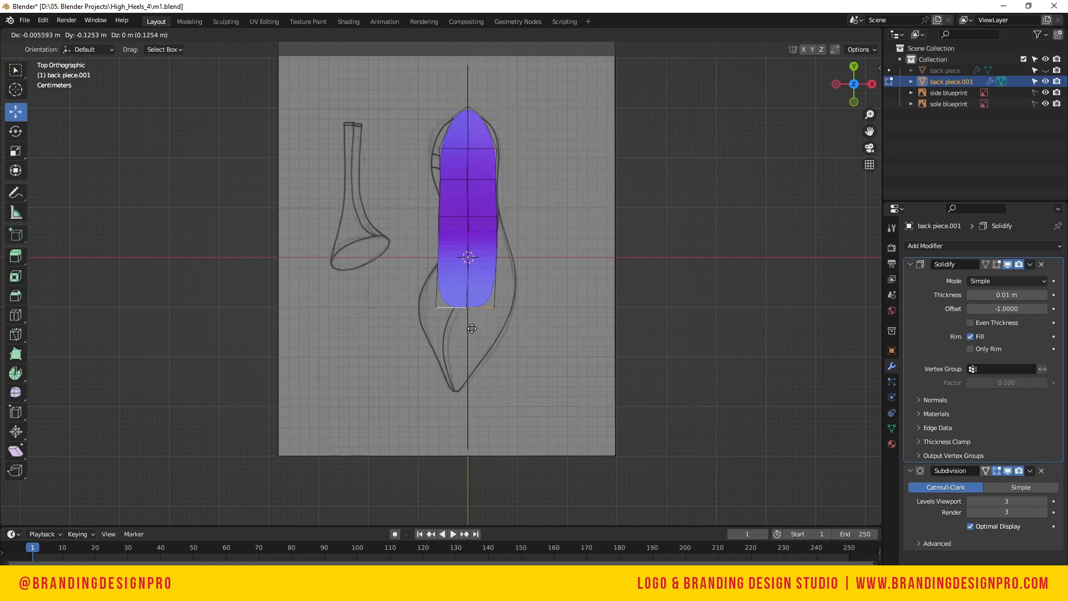
click(471, 294)
key(e)
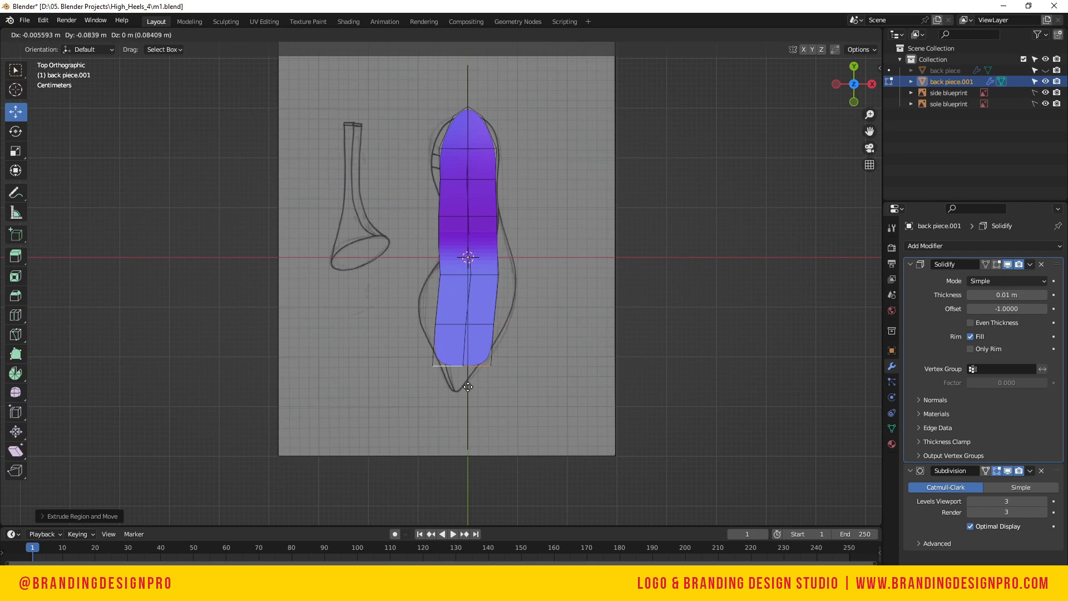
click(468, 414)
Move the +X and -X outer edges of the forefoot's middle section outward to the blueprint outline
click(496, 299)
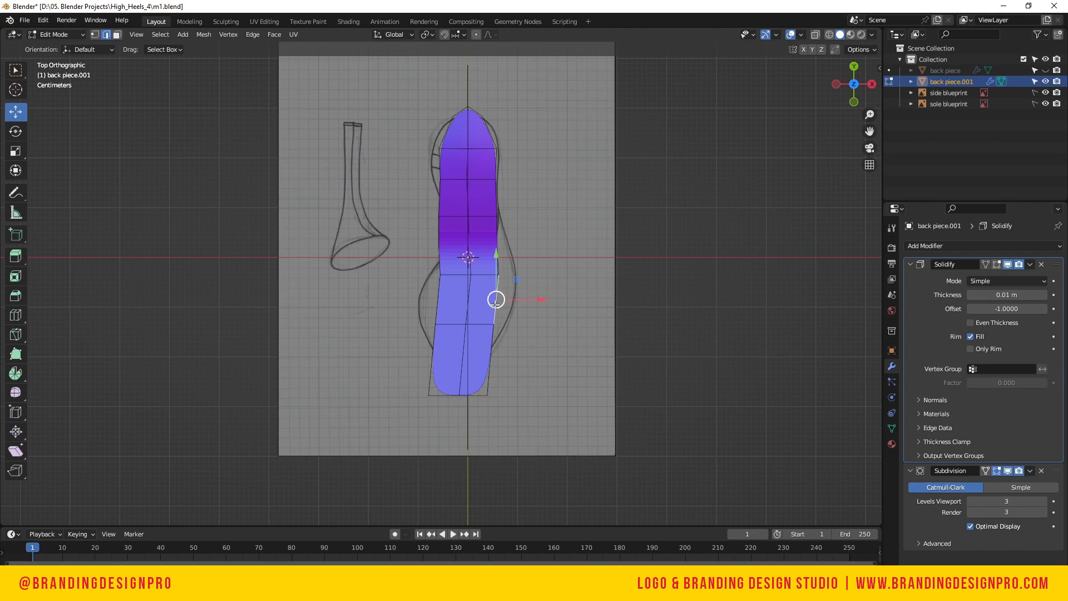
key(g)
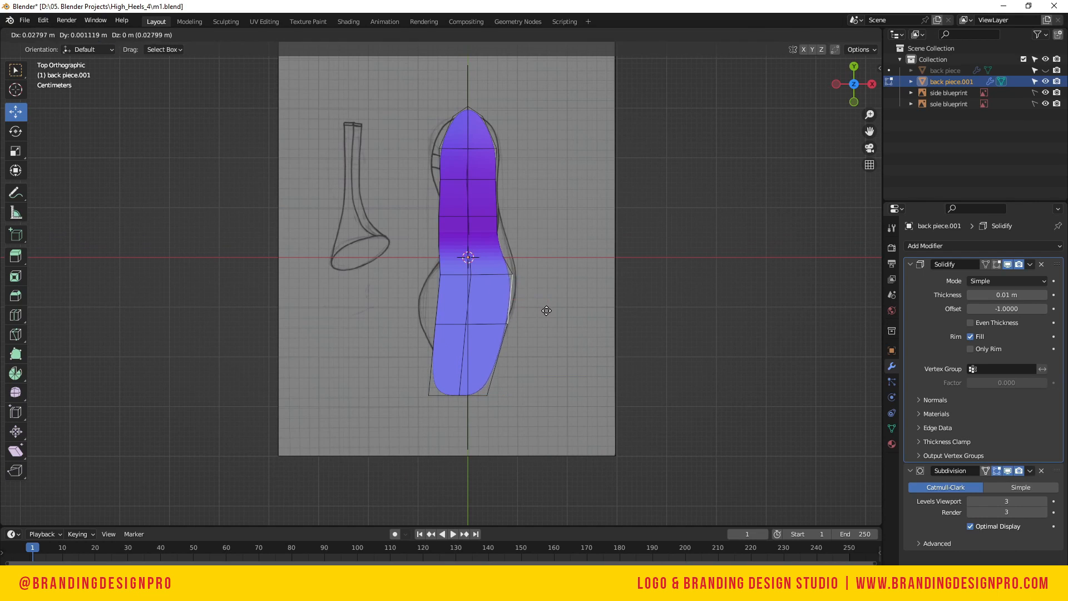
click(548, 311)
click(445, 306)
key(g)
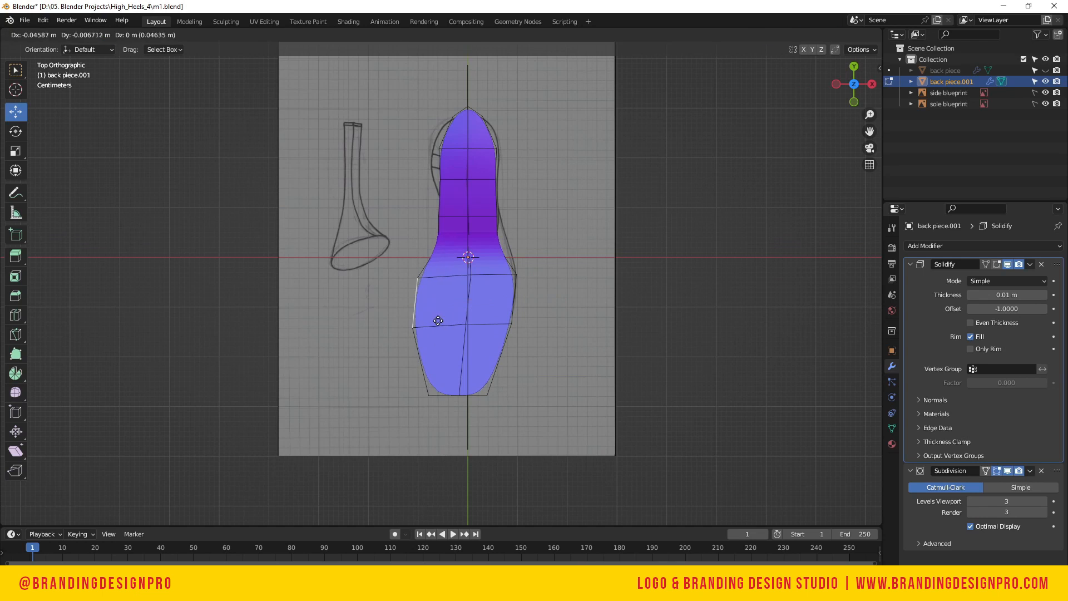
click(436, 316)
Adjust the outer edges on both sides between the arch and the forefoot to follow the blueprint's curve
click(433, 261)
drag(430, 266, 437, 270)
click(519, 274)
drag(511, 268, 504, 244)
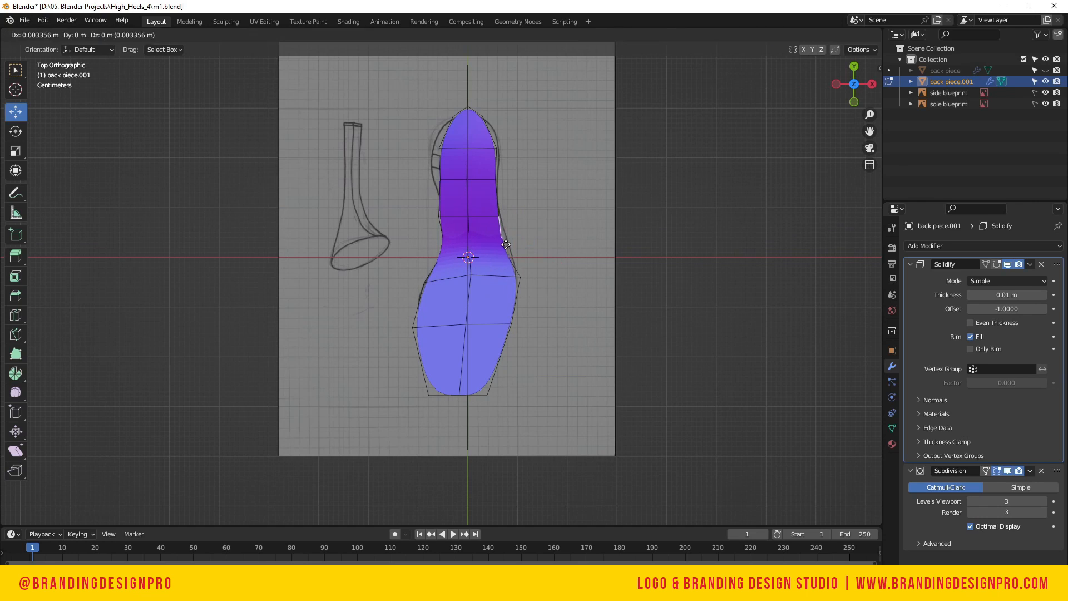
Adjust the toe's +X side edge, then pull both outer toe vertices inward to form a pointed tip
click(488, 391)
drag(488, 391, 486, 396)
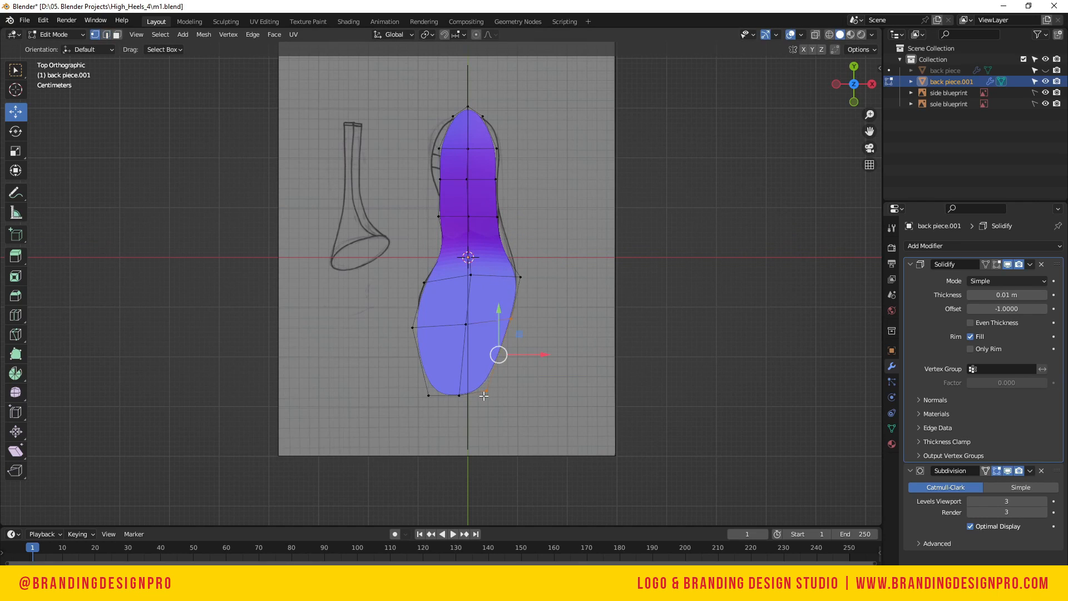
click(486, 392)
key(g)
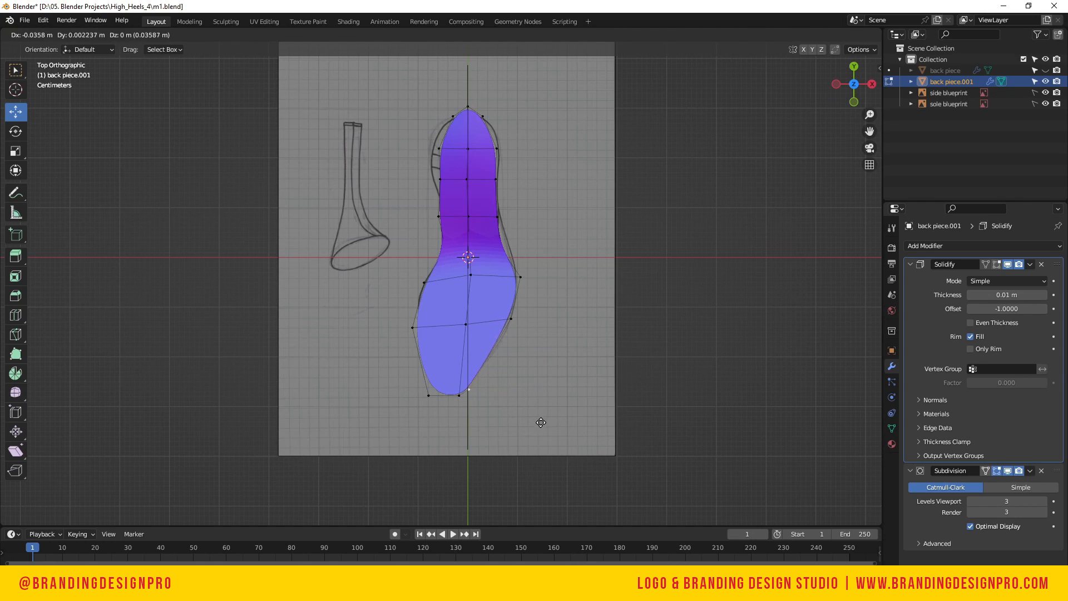
click(541, 422)
click(428, 400)
key(g)
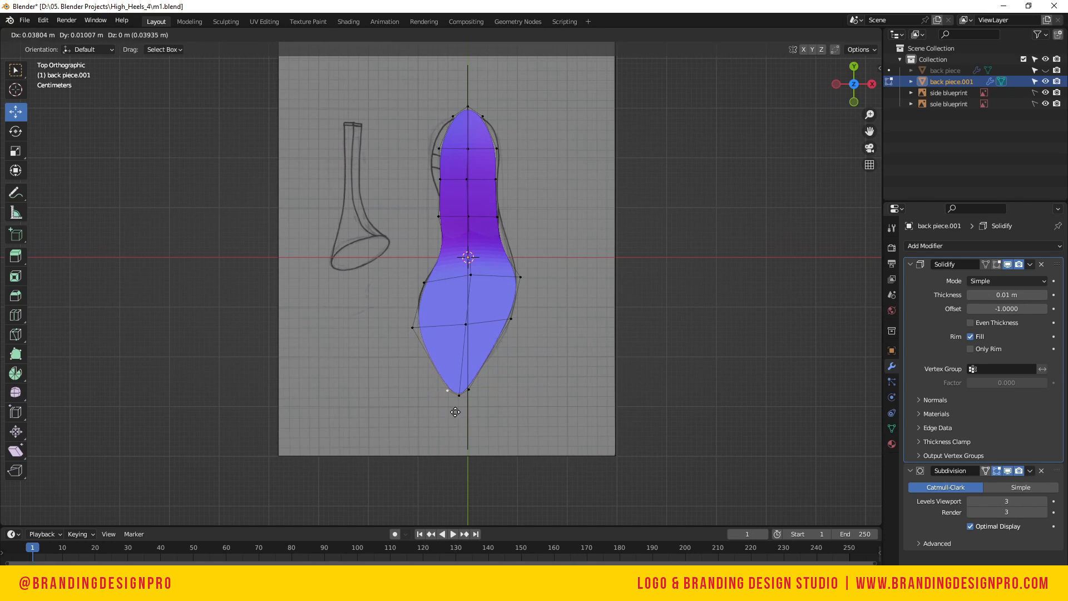
click(454, 413)
Reposition the two outer vertices on the -X side of the forefoot to approximate the blueprint outline
click(412, 327)
key(g)
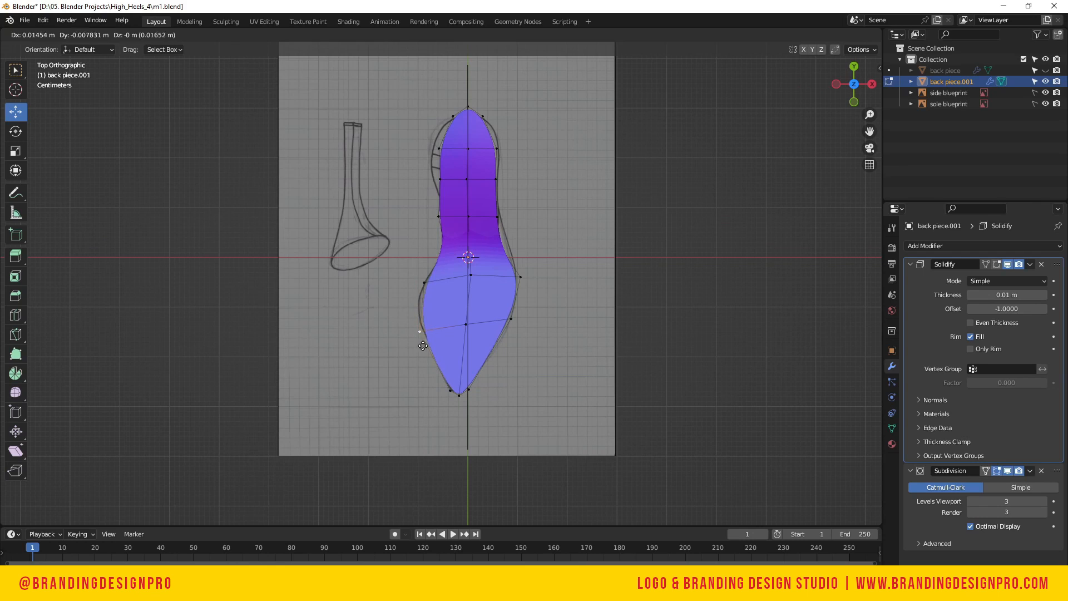
click(423, 346)
click(426, 284)
key(g)
click(446, 318)
click(420, 336)
key(g)
click(413, 379)
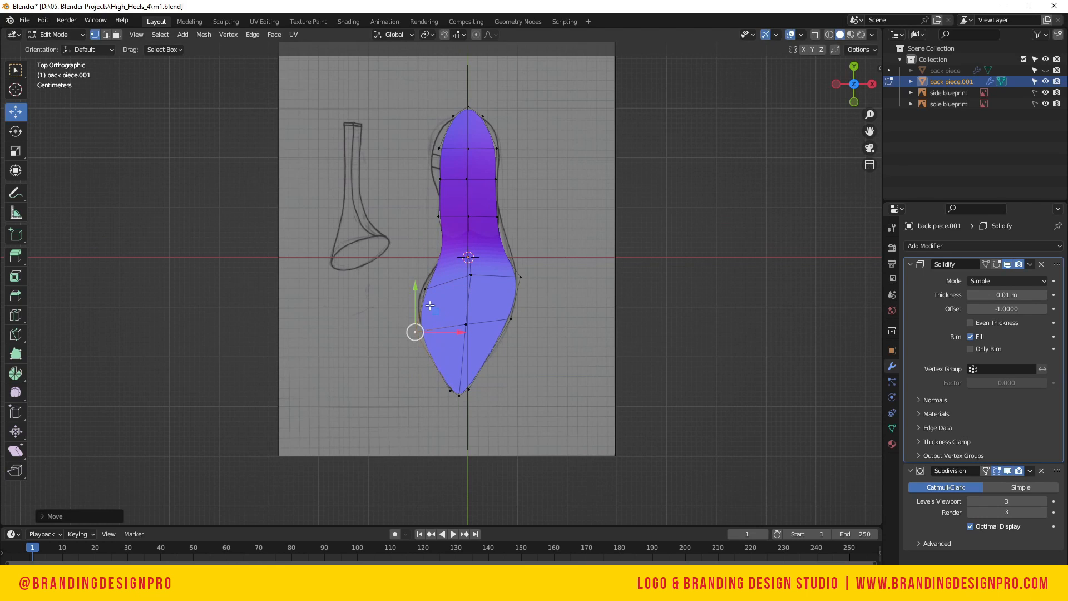
click(426, 289)
key(g)
click(487, 328)
Shift the two outer vertices on the +X side of the forefoot toward the toe along the blueprint outline
click(512, 320)
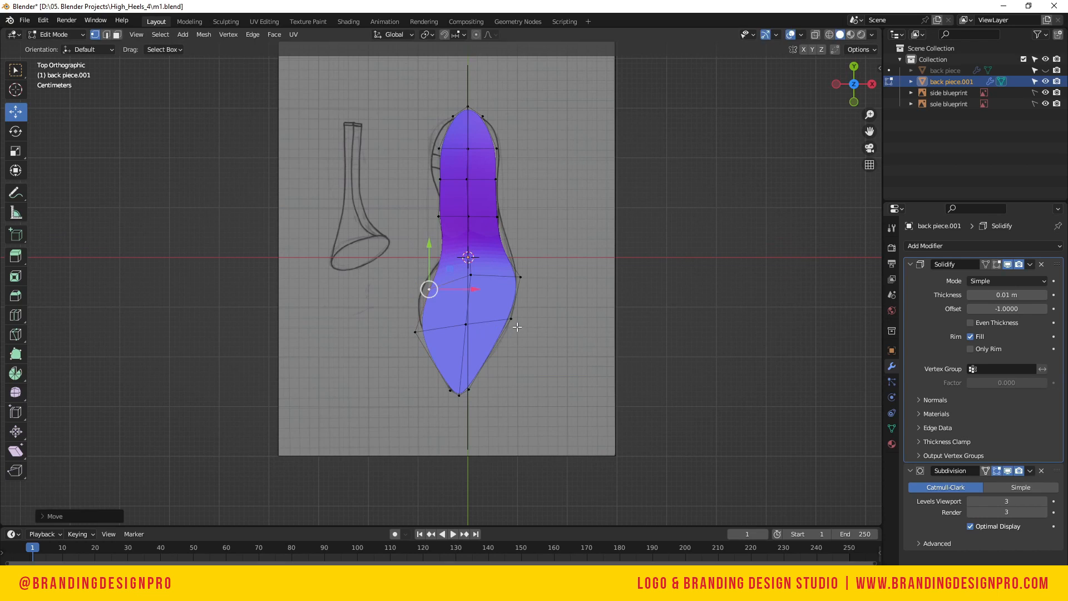
key(g)
click(516, 343)
click(520, 277)
key(g)
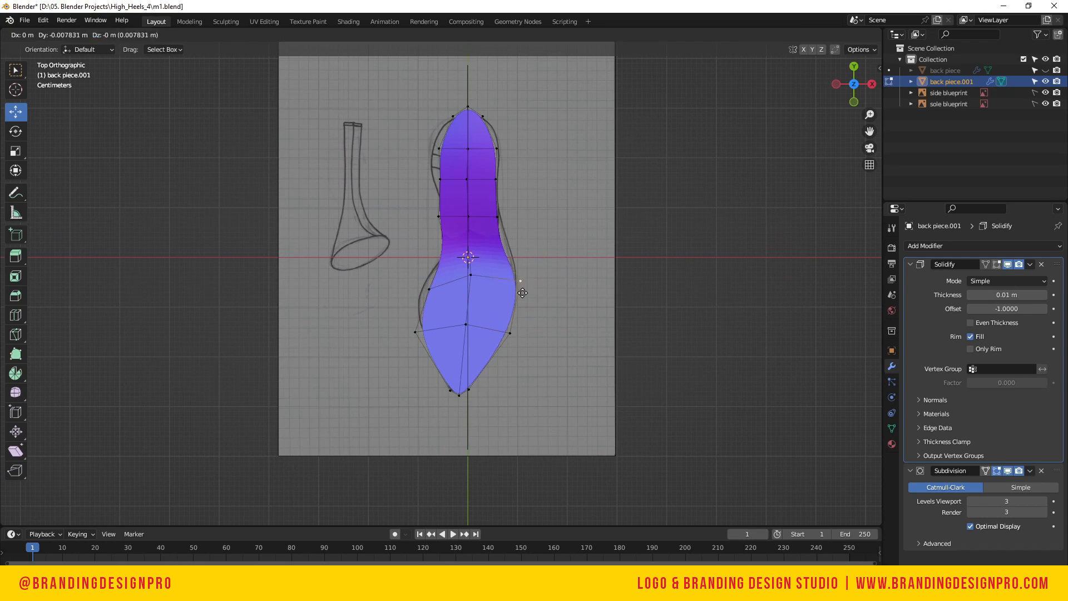
click(524, 304)
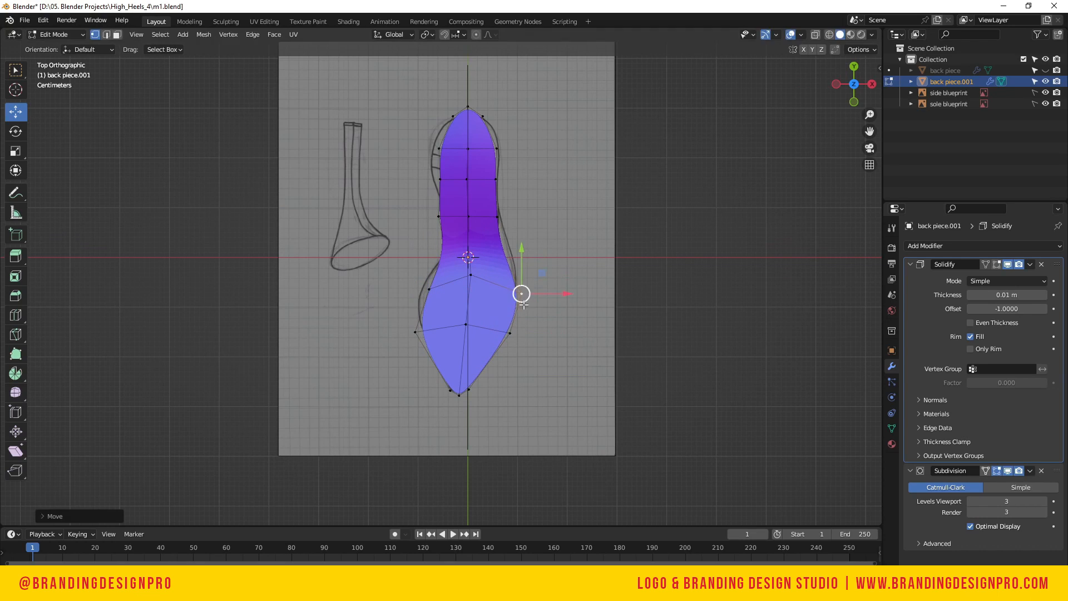
click(518, 334)
key(g)
click(509, 350)
Pull the +X and centre vertices of the toe tip slightly back toward the heel to match the blueprint's point
click(470, 389)
key(g)
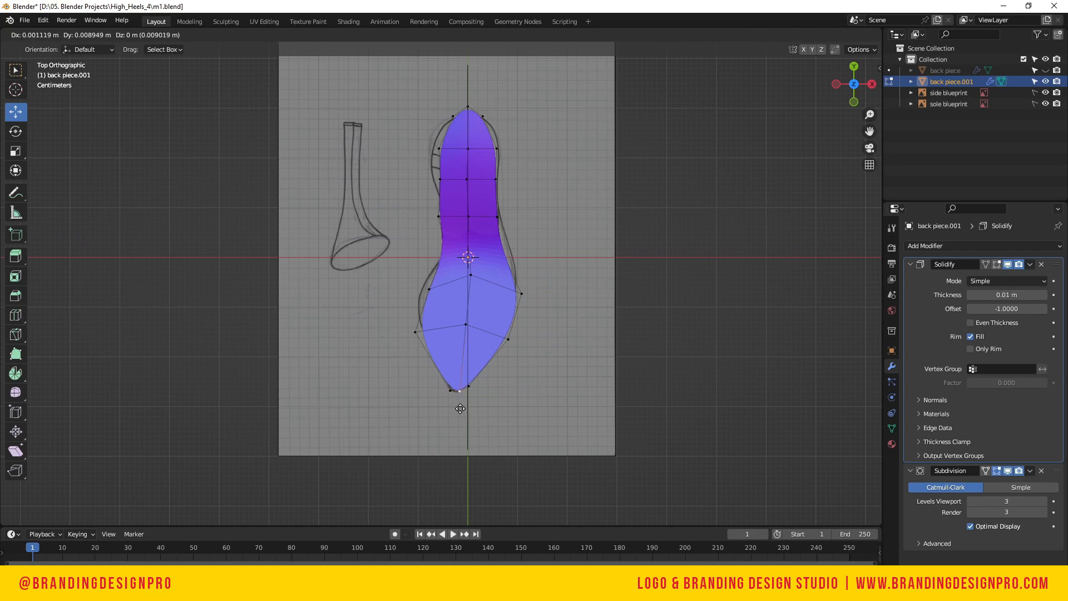
click(460, 408)
Nudge the two +X outer forefoot vertices inward onto the blueprint outline
click(512, 341)
key(g)
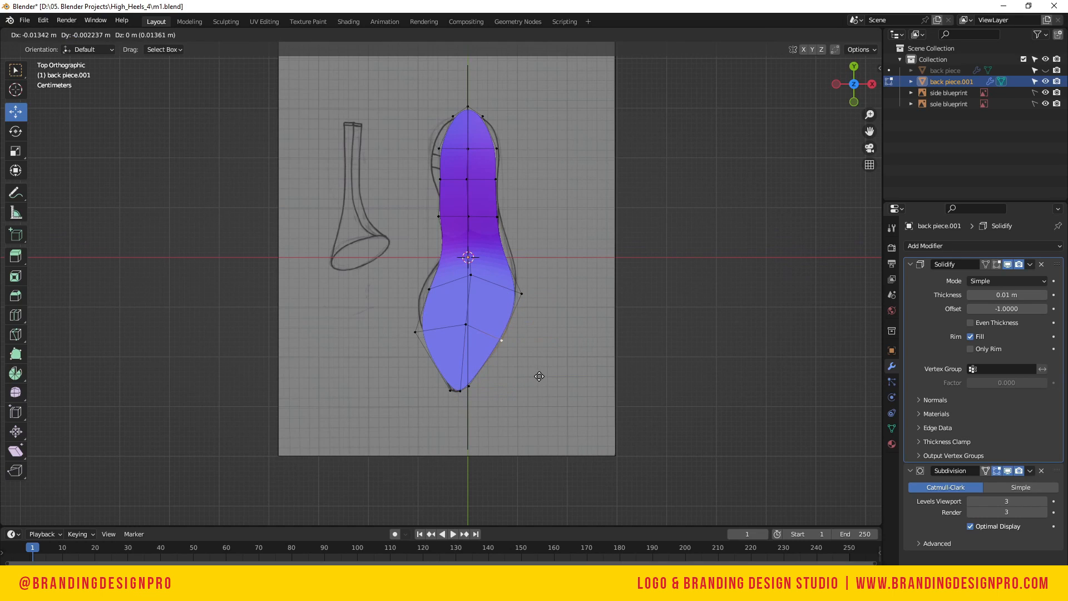
click(540, 376)
click(523, 293)
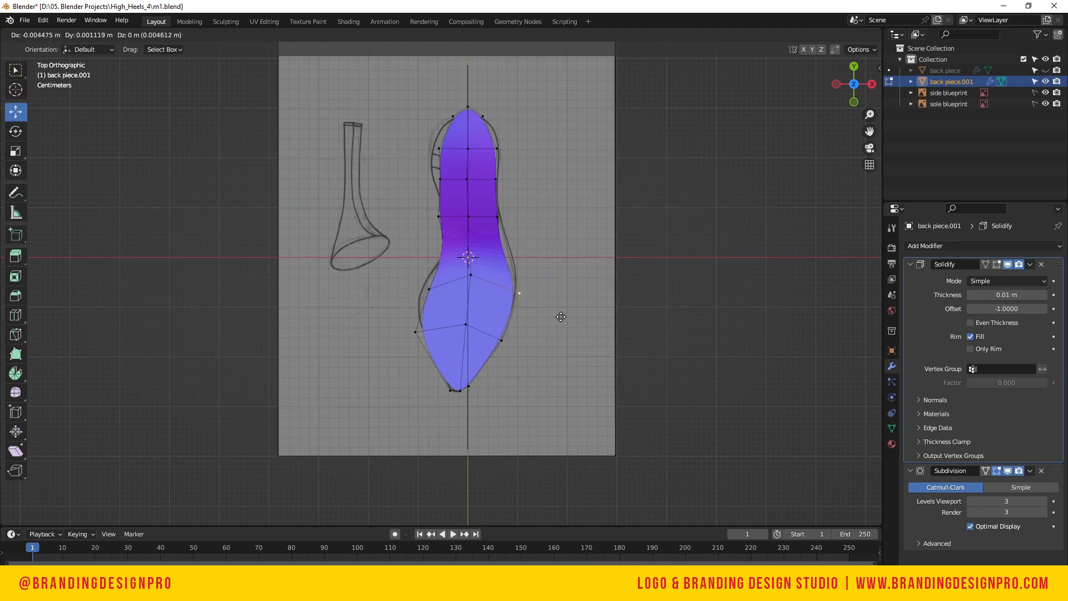
Move the forefoot's front centre vertex toward the toe and fit the two -X outer vertices to the blueprint outline
click(465, 321)
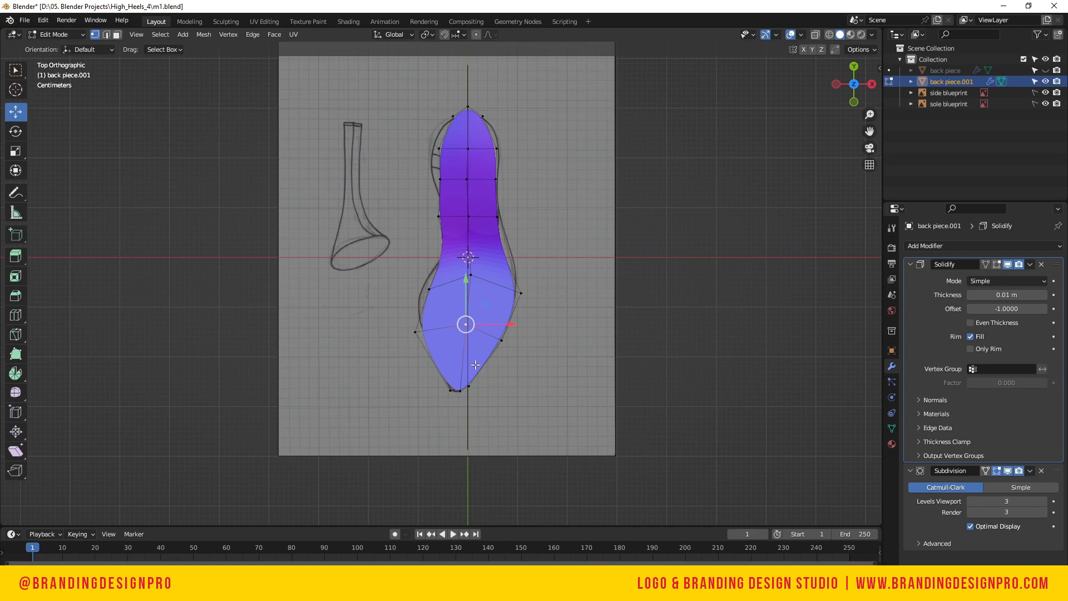
key(g)
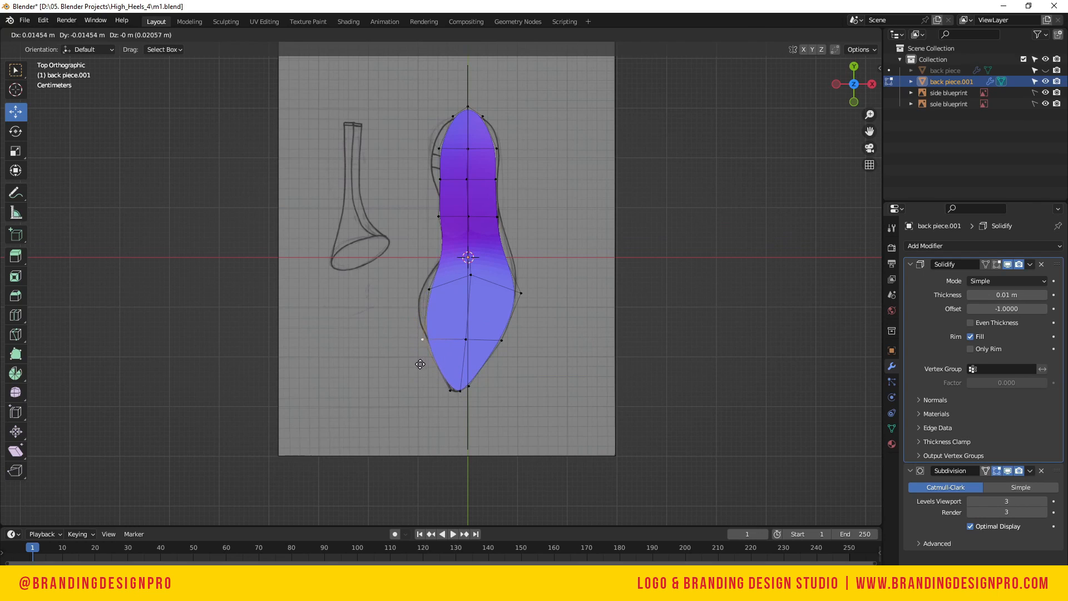
click(422, 363)
click(428, 293)
key(g)
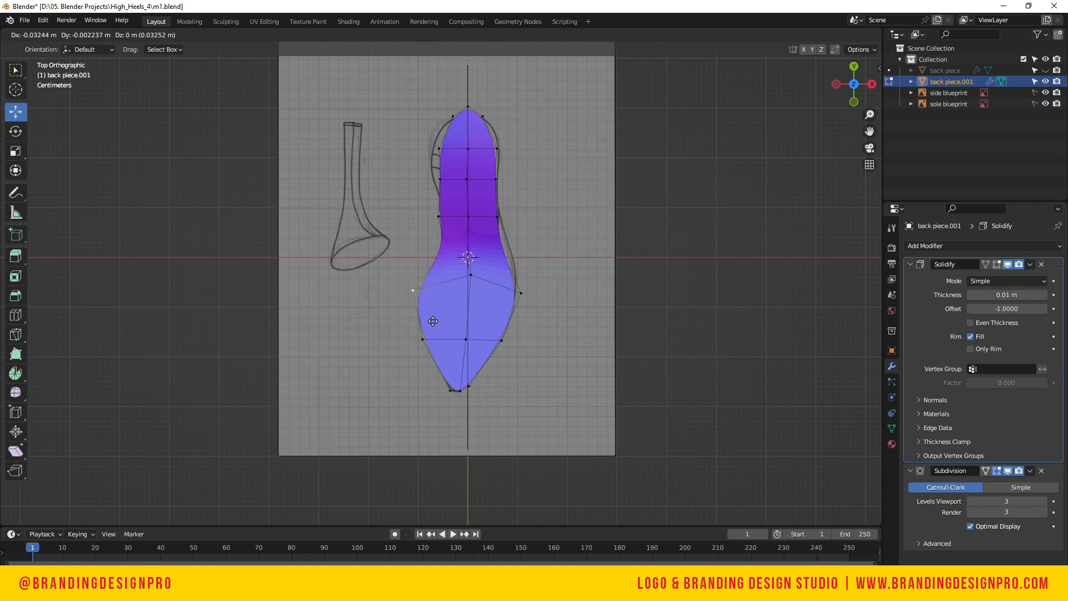
click(436, 320)
Move the two -X outer vertices of the arch inward to the blueprint's narrow waist line
click(440, 215)
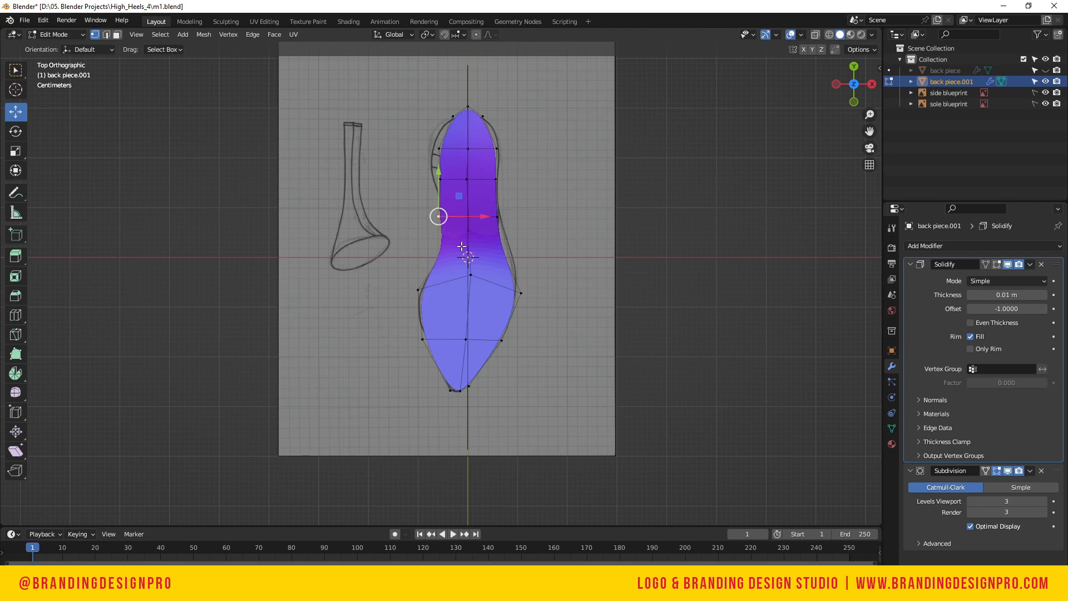
key(g)
click(472, 246)
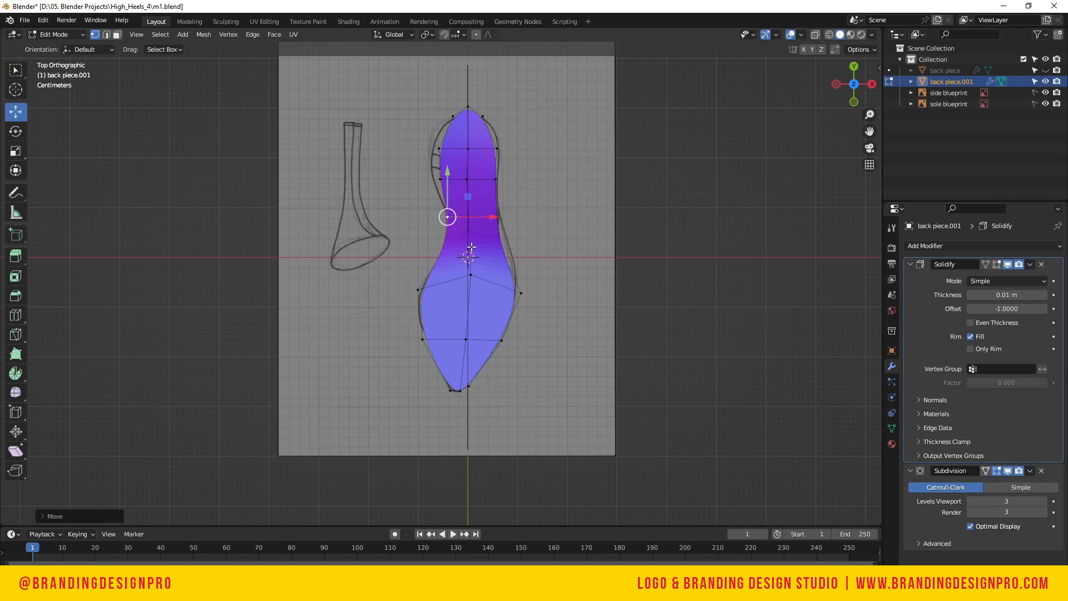
click(440, 179)
key(g)
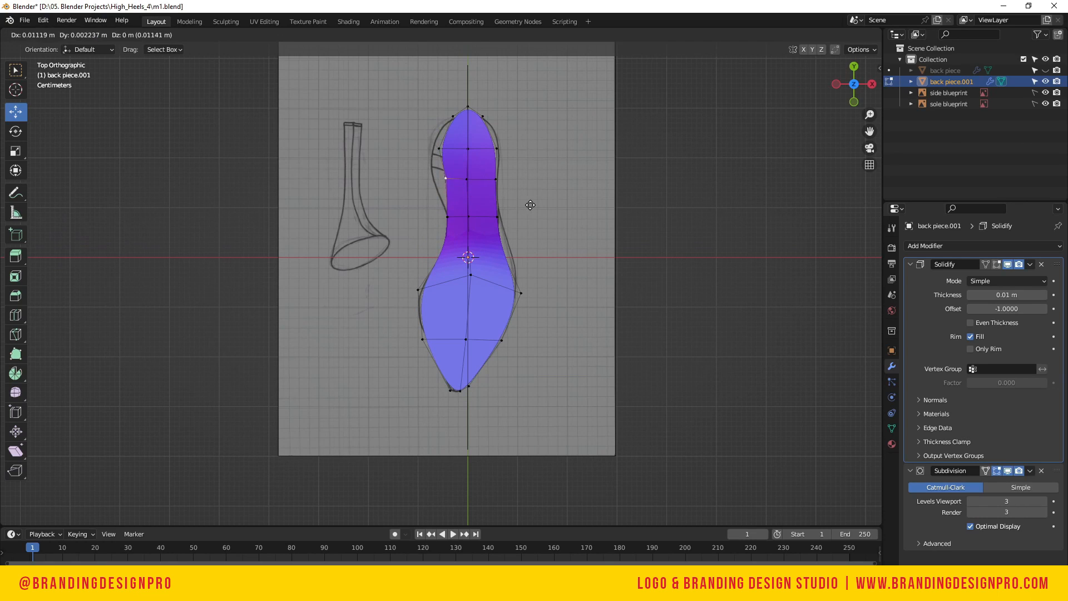
click(531, 204)
Shift the -X outer vertex of the heel row inward and its +X outer vertex slightly outward
click(467, 149)
click(440, 148)
key(g)
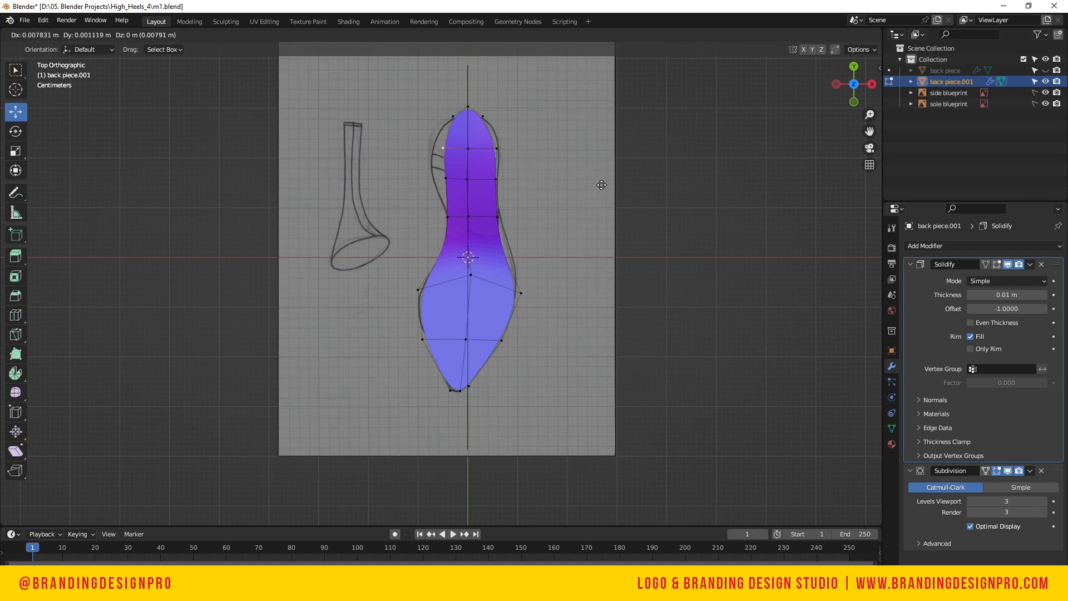
click(541, 143)
click(496, 148)
key(g)
click(506, 150)
Round the heel end by moving its +X vertex outward and its centre vertex toward the toe, then fine-tune the +X vertex
click(469, 132)
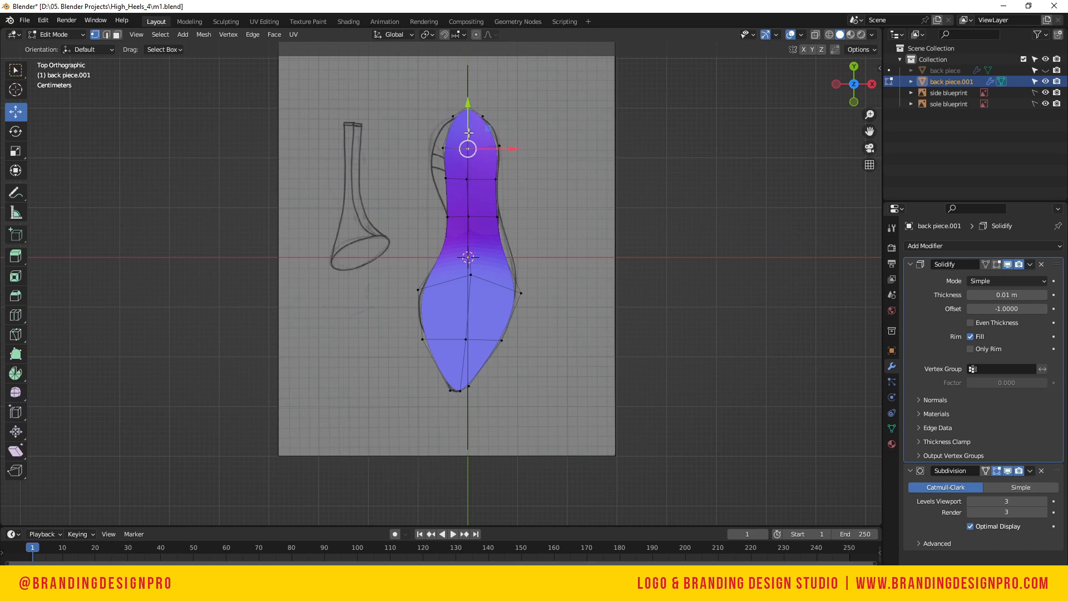
click(487, 121)
key(g)
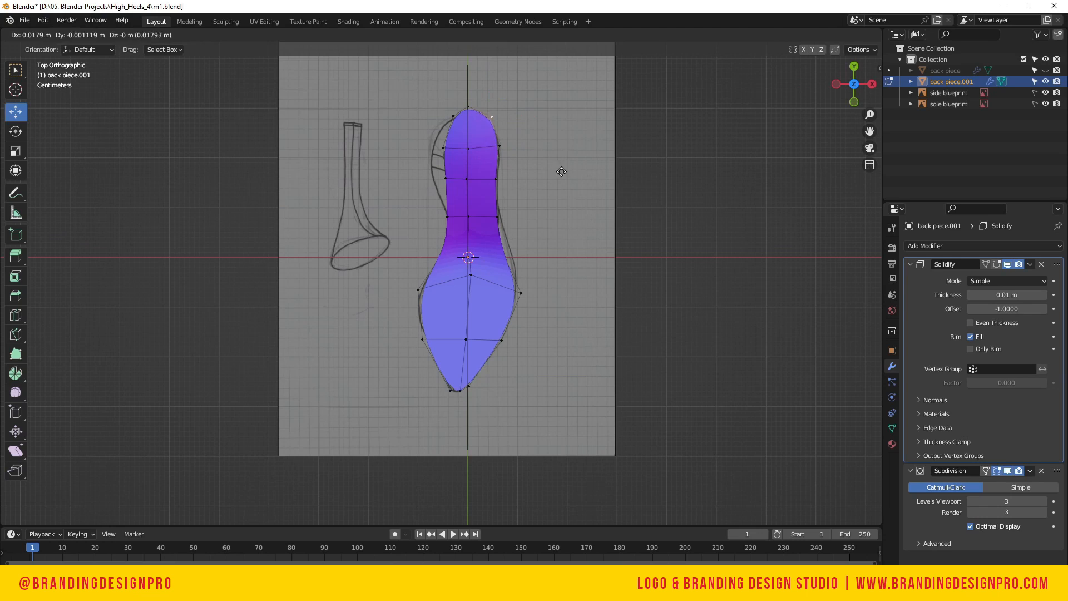
click(563, 171)
click(463, 103)
key(g)
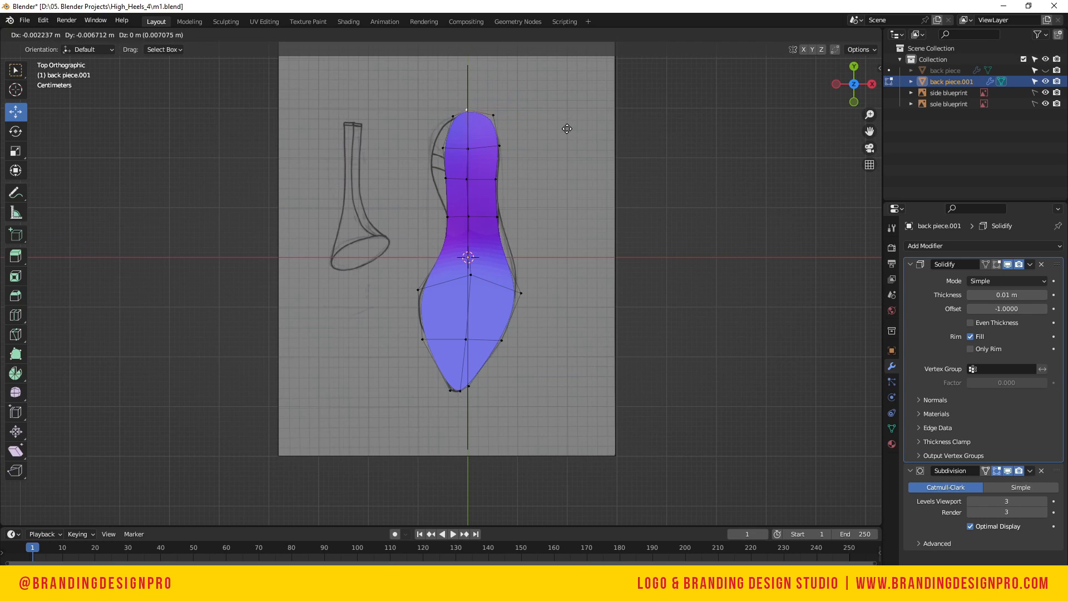
click(567, 127)
click(493, 114)
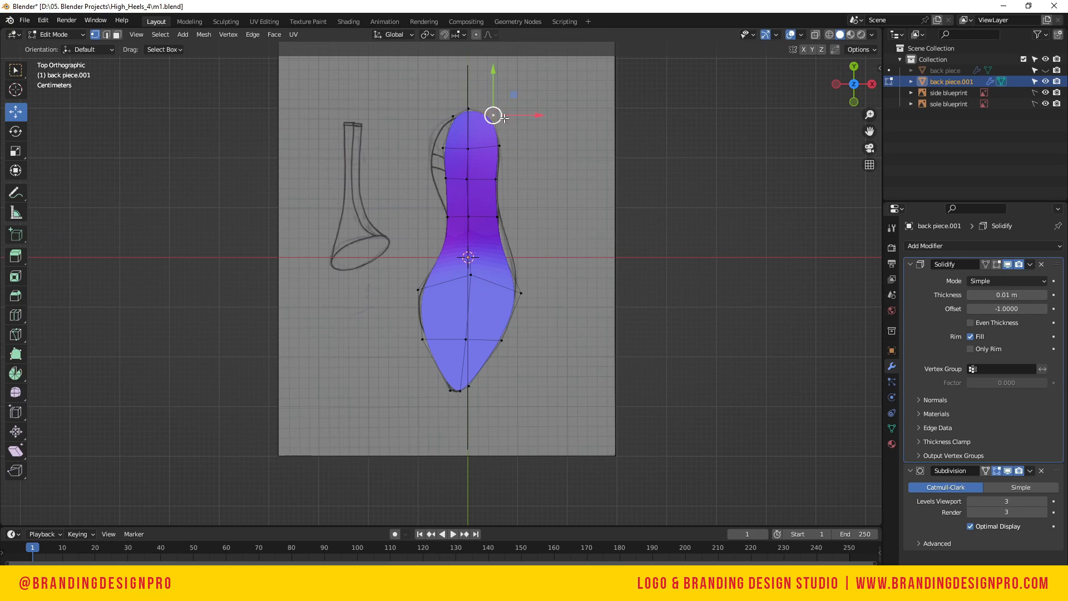
key(g)
click(600, 176)
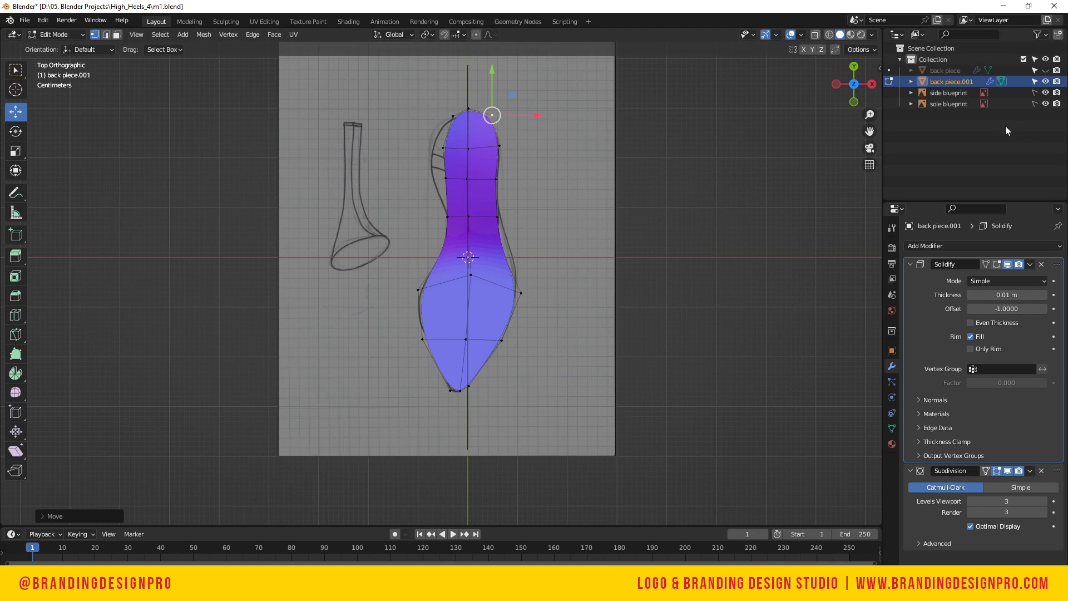
Hide the sole blueprint and lower the sole's forefoot vertices about 0.075 m, slightly toward the toe, onto the side blueprint's bottom line
click(1046, 104)
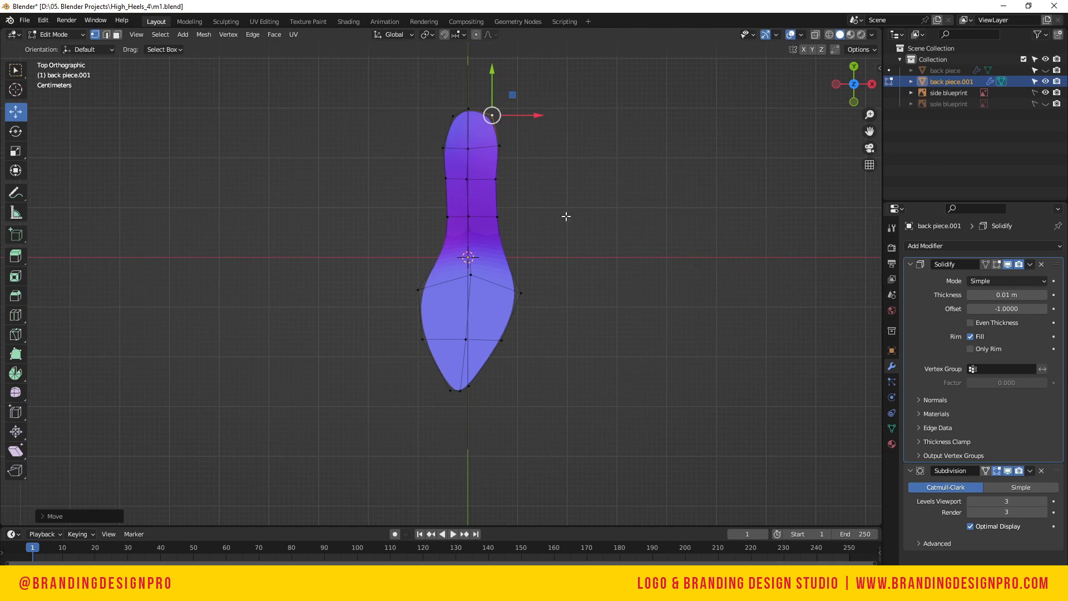
key(Tab)
click(871, 84)
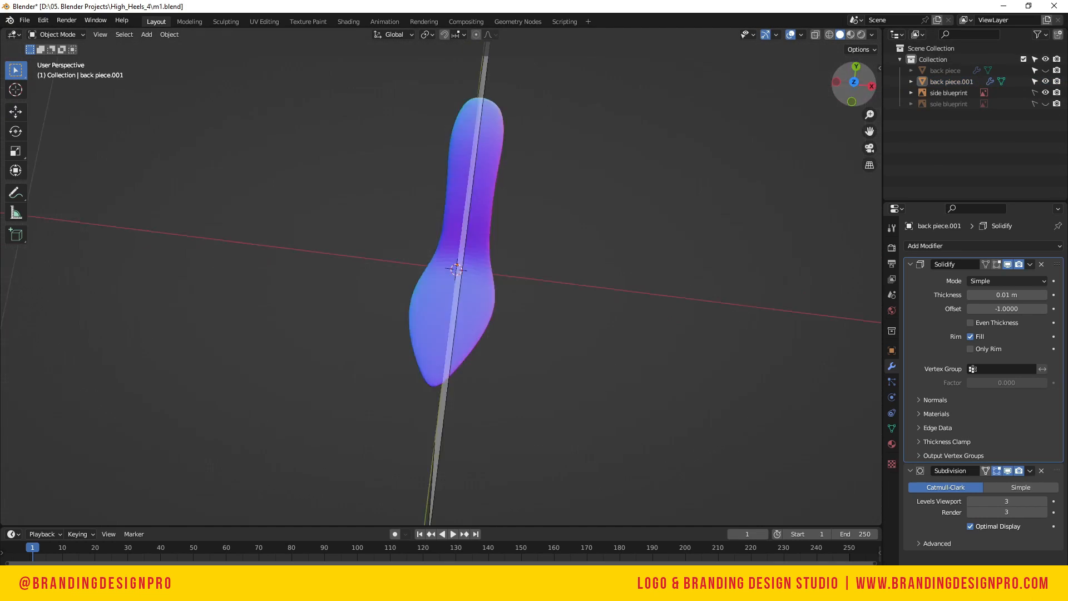
key(Tab)
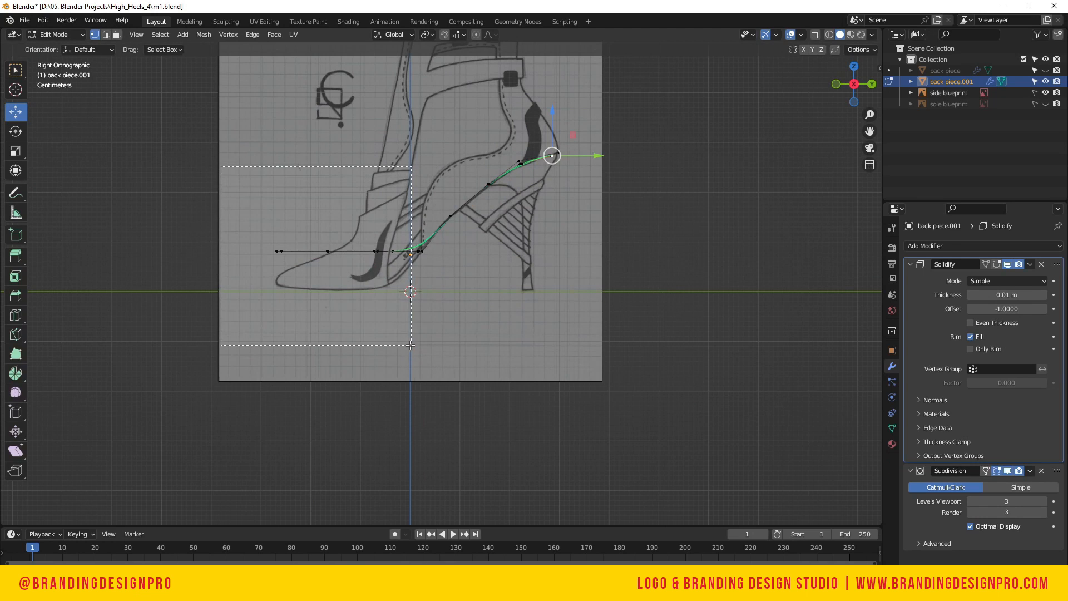
key(Tab)
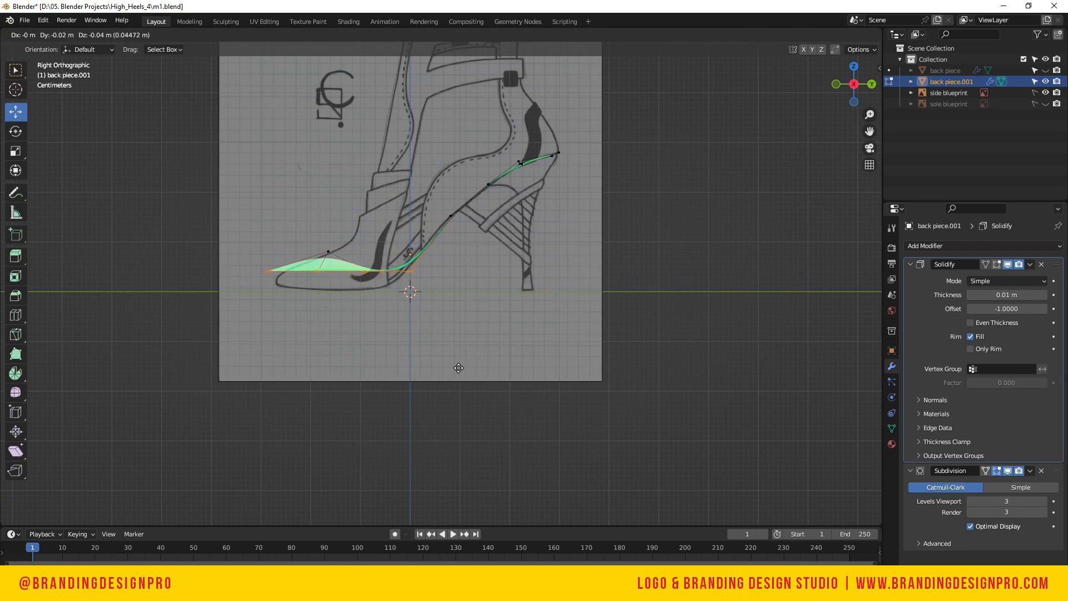
key(Tab)
drag(212, 175, 433, 349)
key(g)
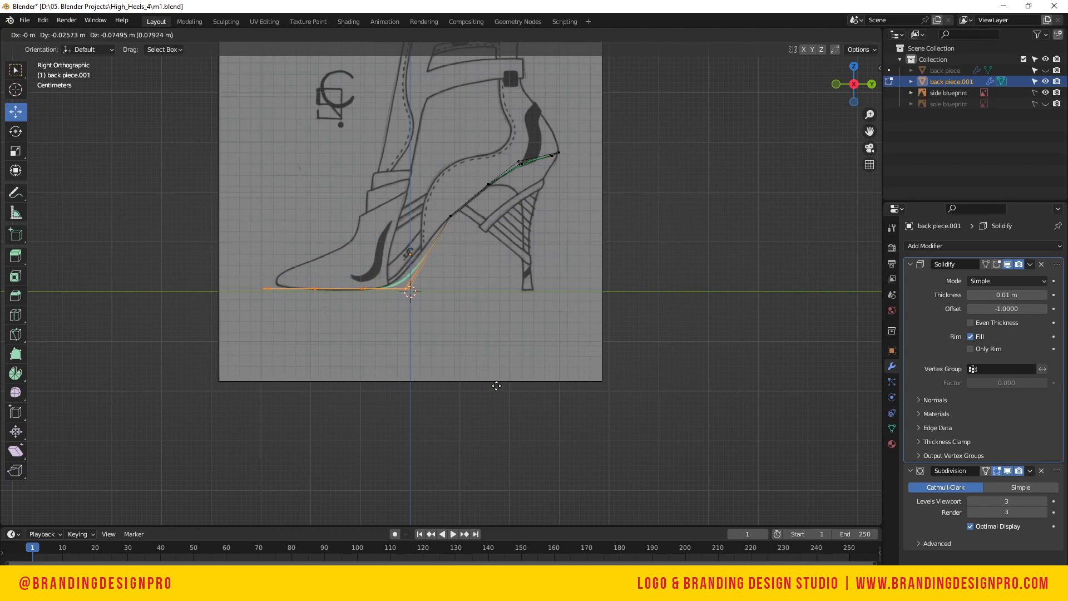
click(496, 386)
Raise the toe-tip vertices about 0.011 m and move them back about 0.013 m to meet the side blueprint's toe
click(336, 343)
drag(217, 260, 311, 341)
key(g)
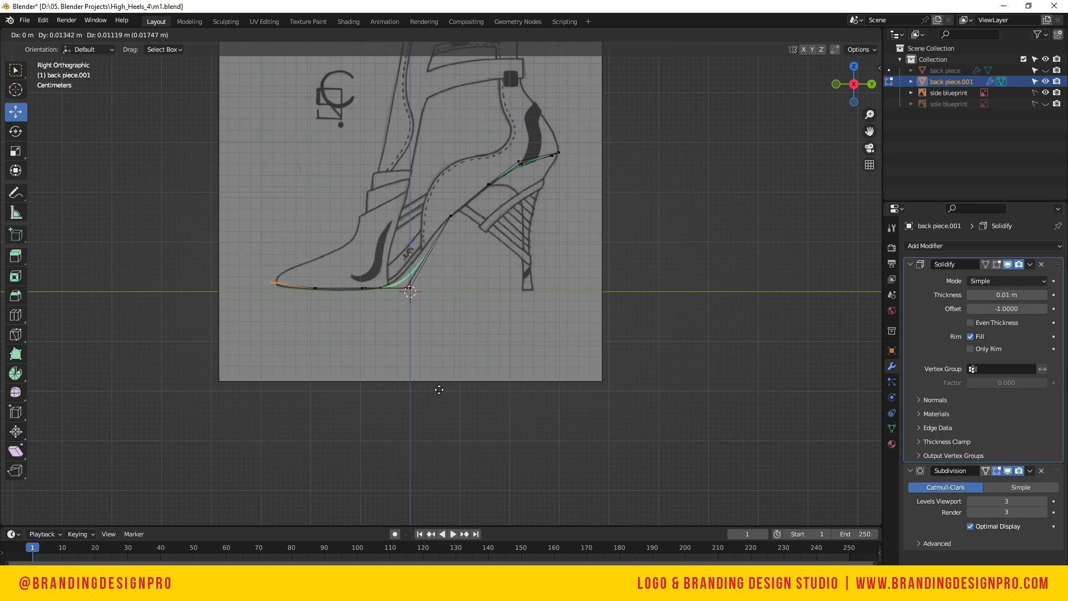
click(440, 390)
scroll(262, 289, up, 3)
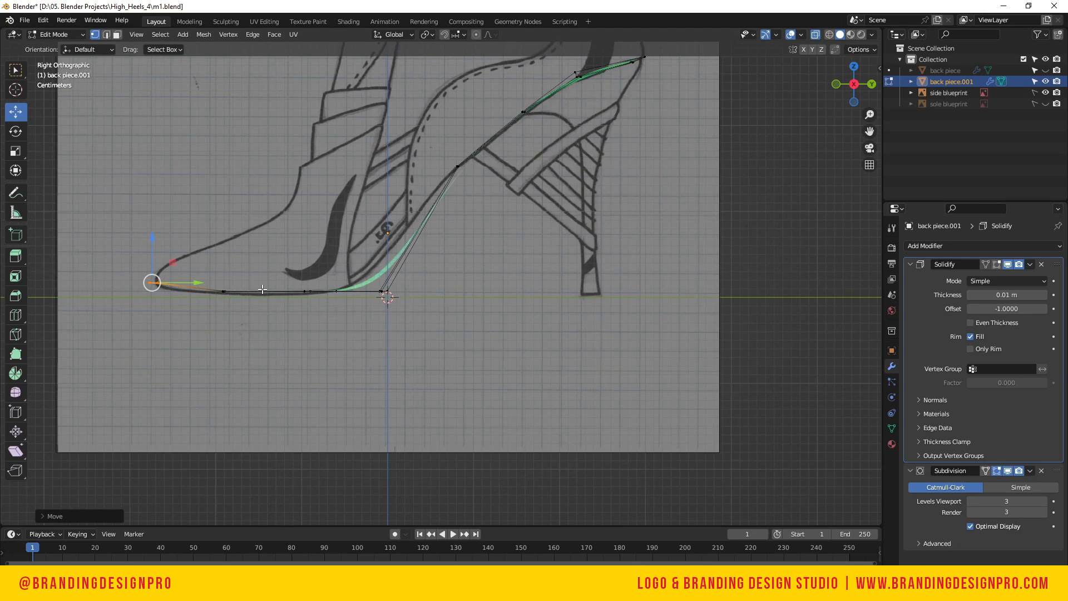
key(r)
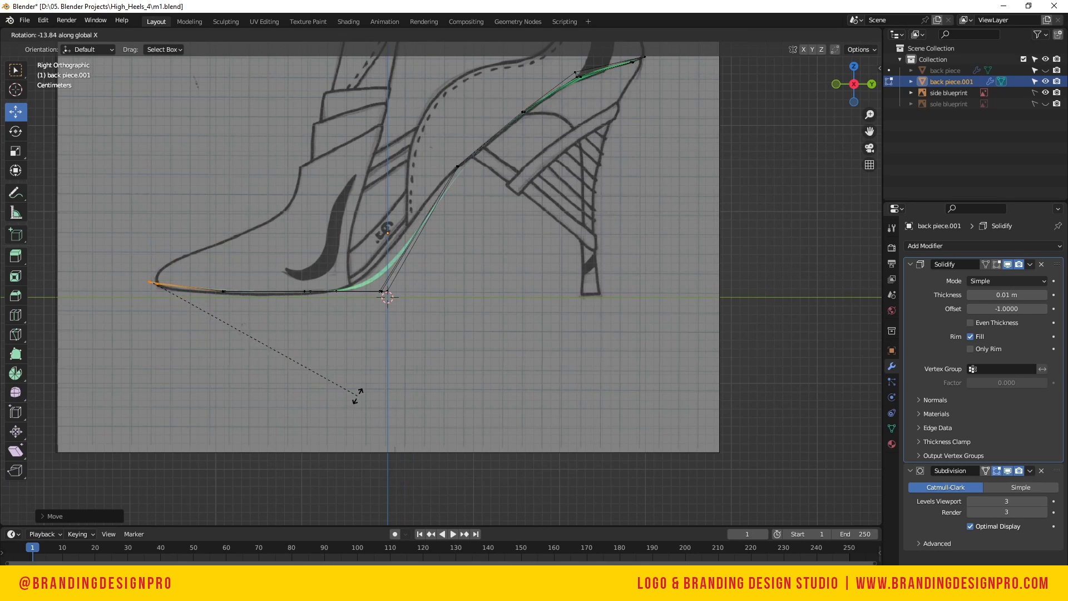
right_click(372, 369)
click(262, 326)
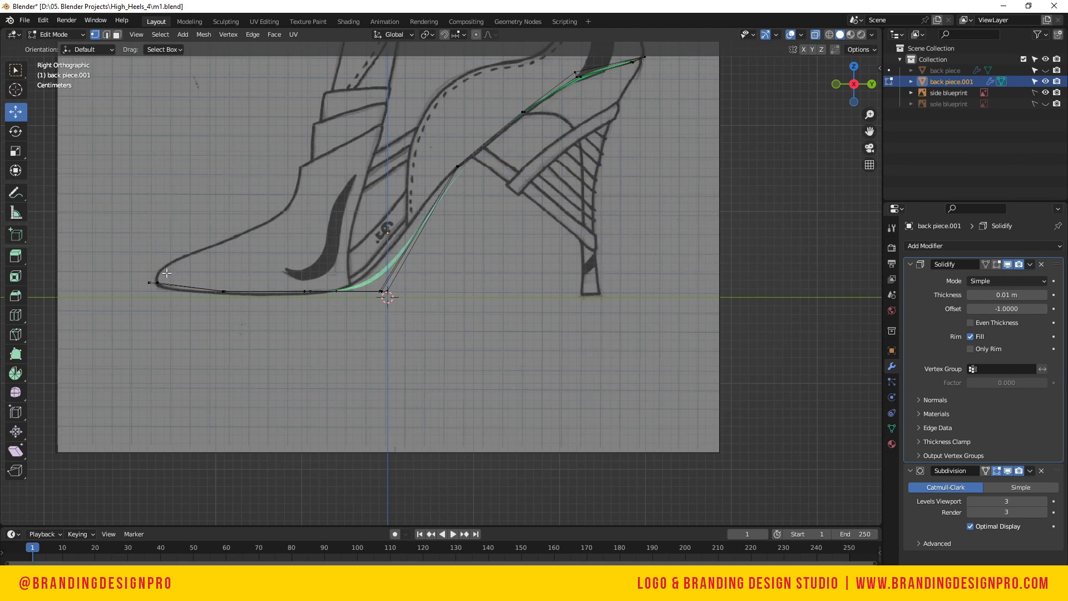
Slide the vertex row behind the toe tip forward along the blueprint's bottom line
drag(246, 332, 245, 332)
key(g)
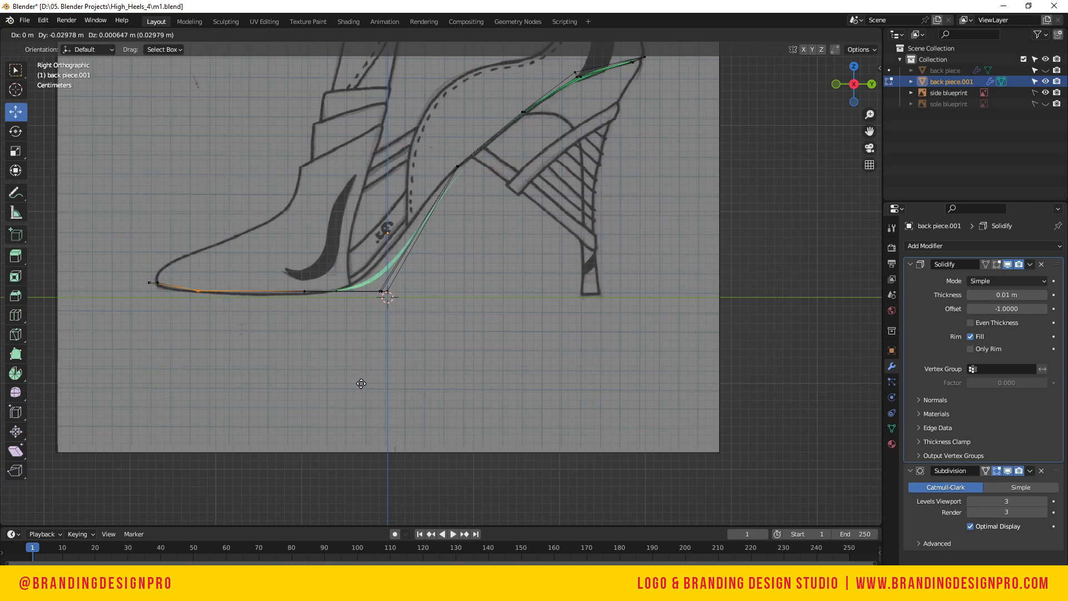
click(368, 384)
click(418, 337)
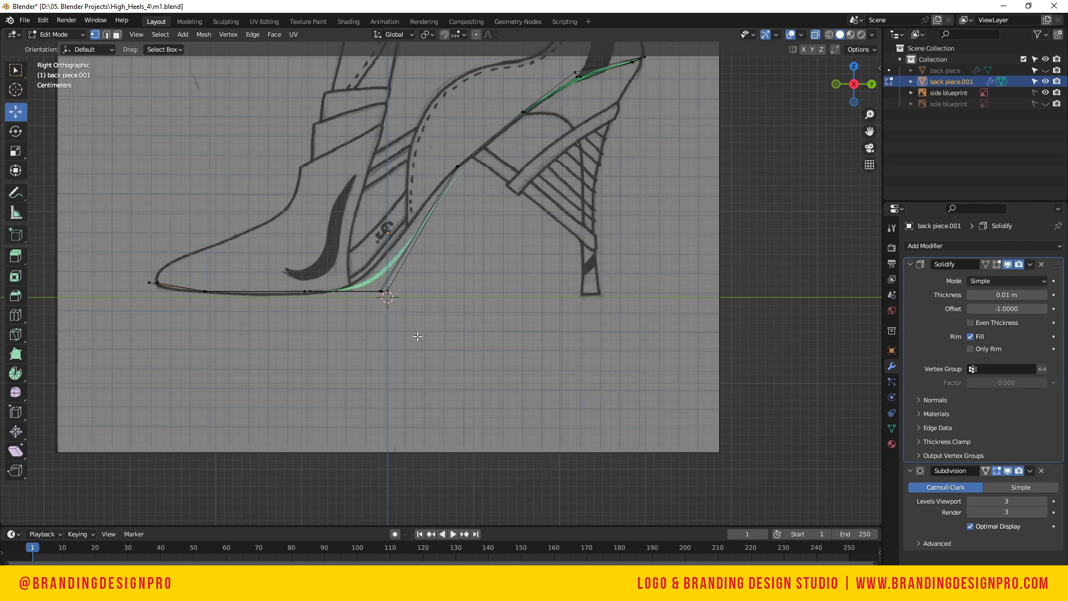
Move the bend vertices under the ball of the foot toward the toe and fine-tune them to the blueprint's arch curve
drag(361, 271, 397, 310)
key(g)
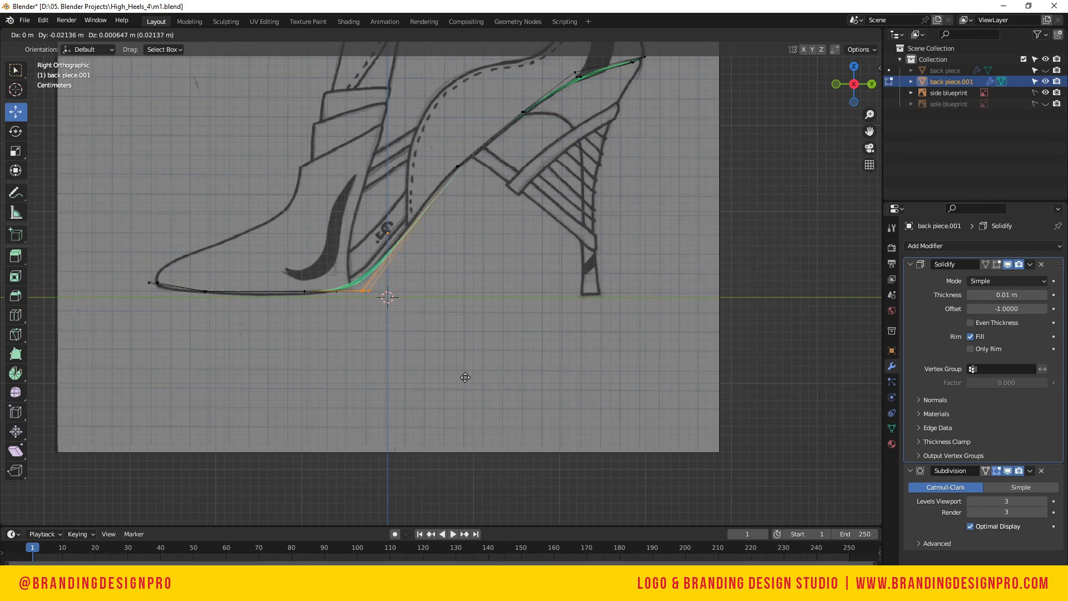
click(458, 376)
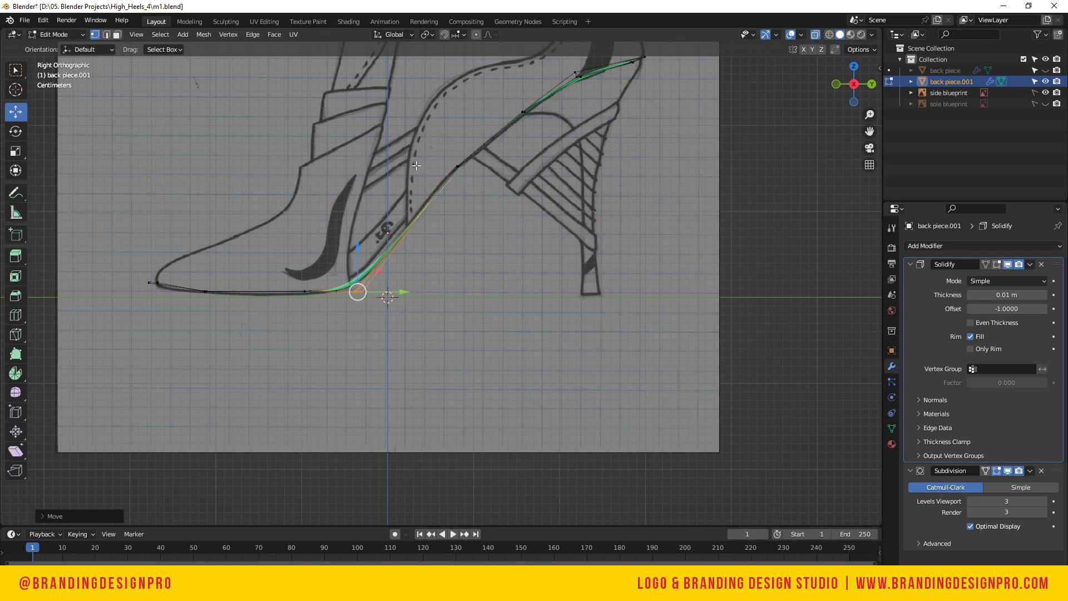
drag(416, 162, 486, 221)
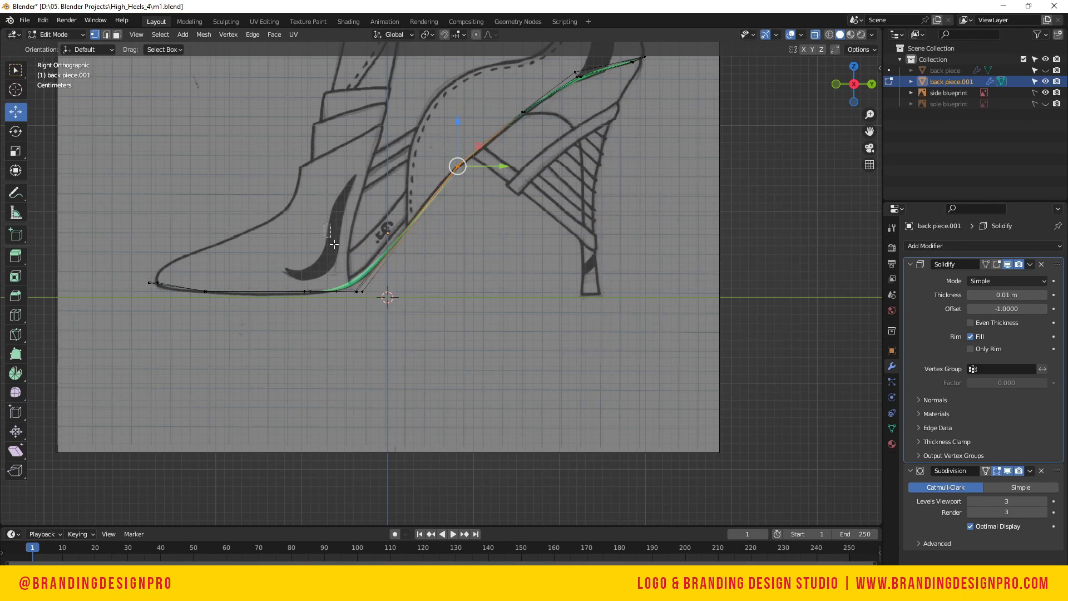
drag(333, 244, 381, 317)
key(g)
click(400, 334)
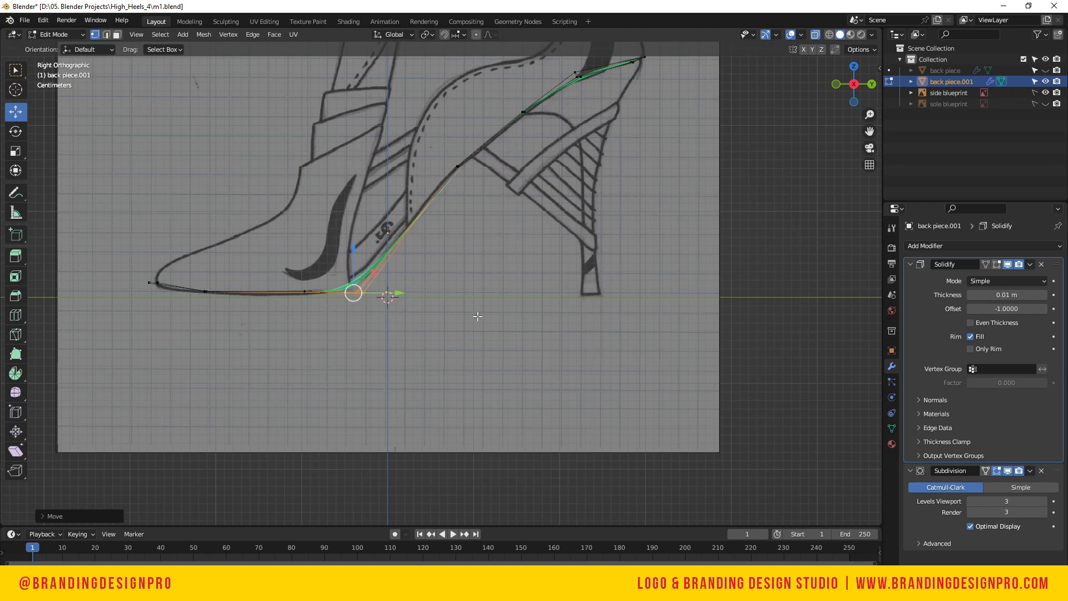
Leave Edit Mode and examine the thickened sole against the side blueprint from several angles
scroll(537, 241, down, 3)
click(514, 258)
key(alt+z)
key(alt+z)
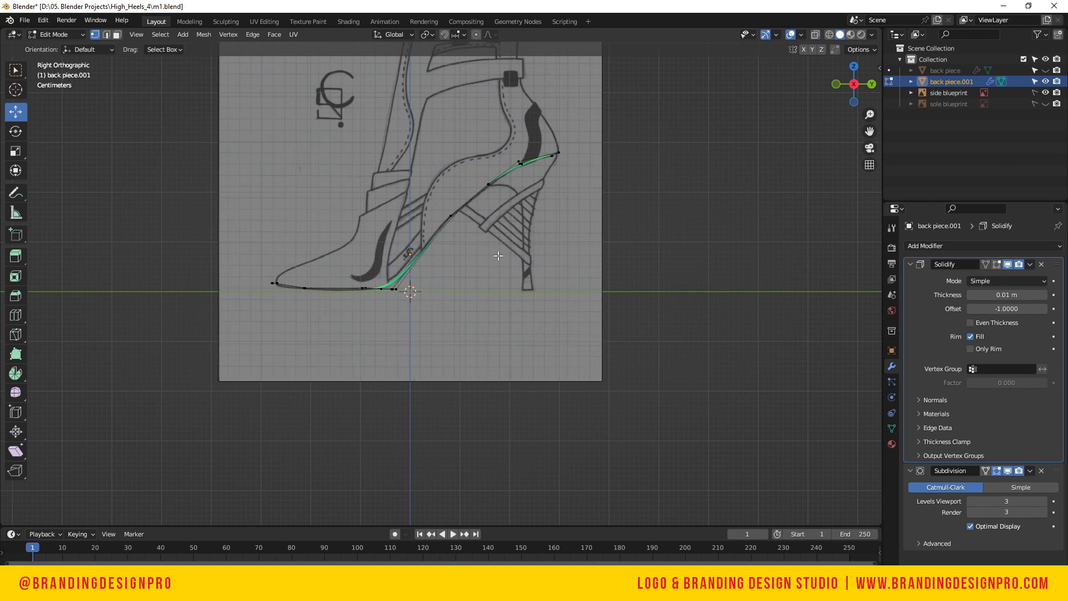
key(Tab)
drag(854, 83, 834, 86)
click(869, 84)
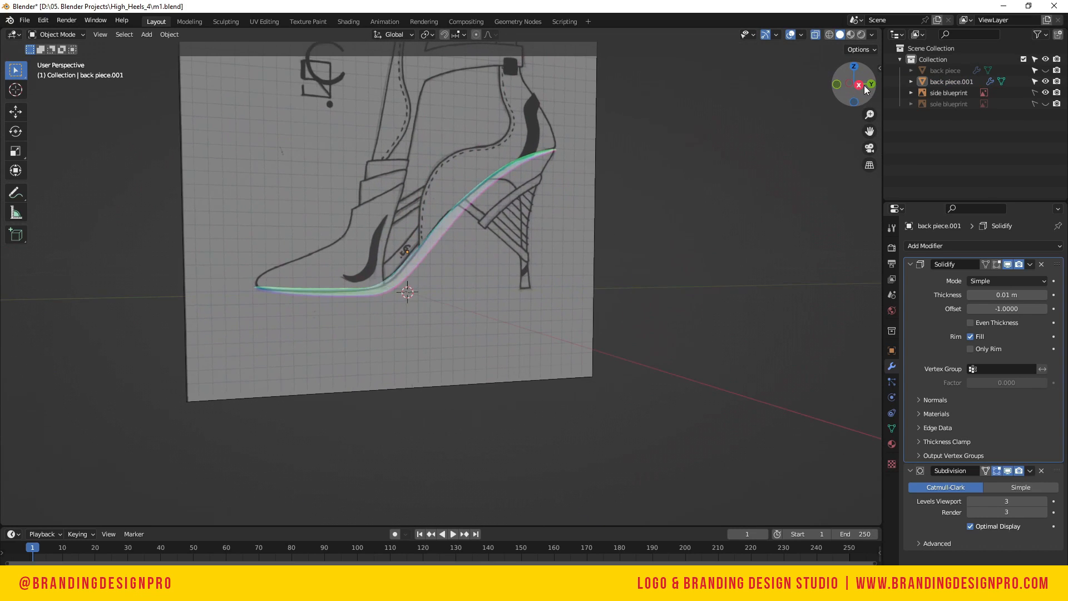
scroll(489, 215, up, 2)
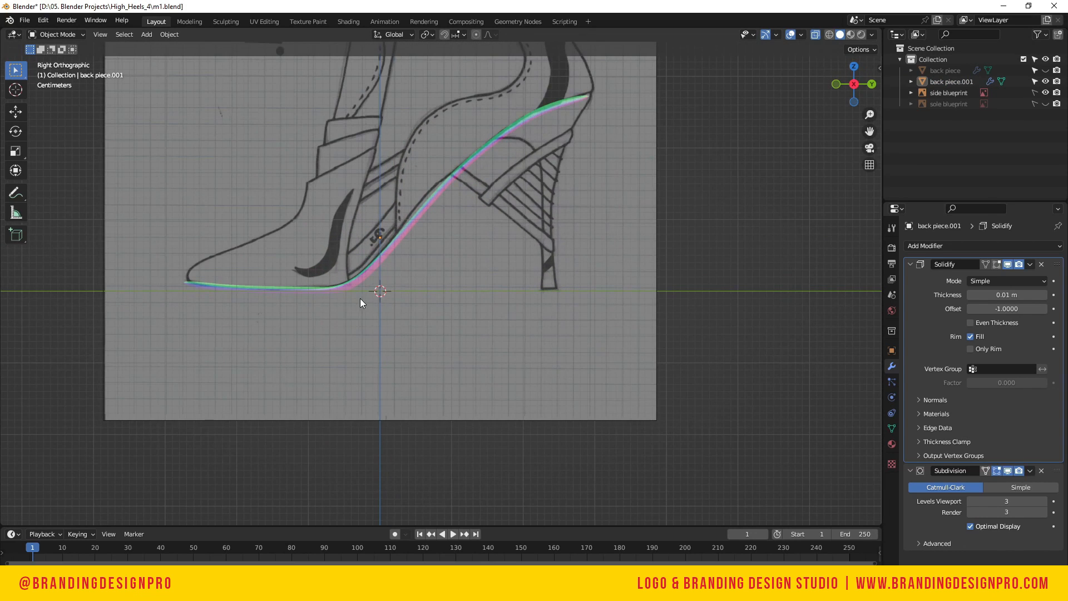
click(334, 293)
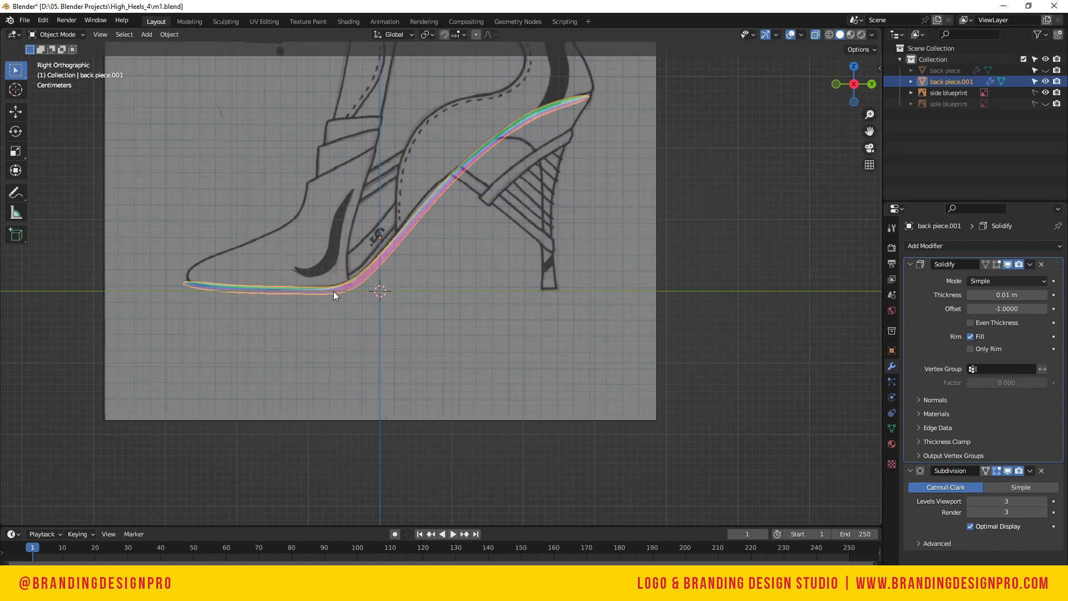
click(846, 239)
drag(838, 88, 941, 99)
key(alt+z)
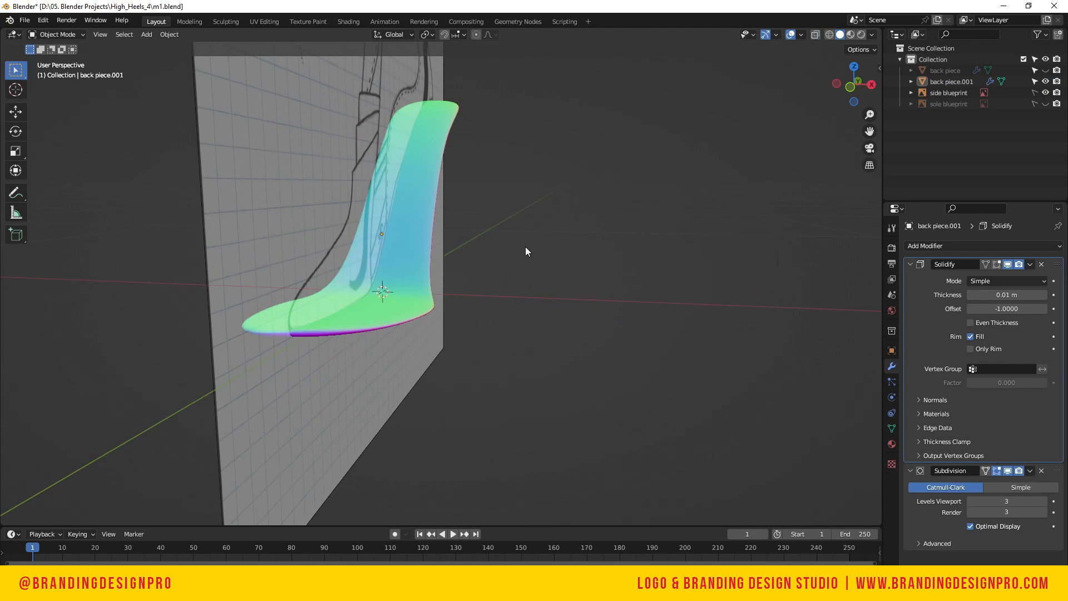
drag(875, 77, 754, 61)
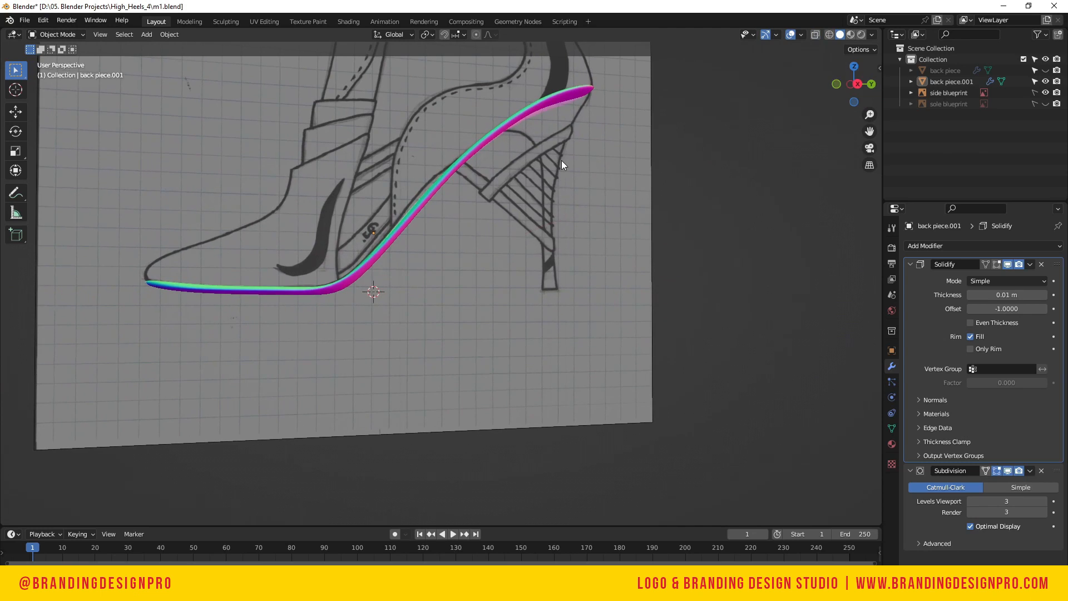
key(KP_3)
Edit the sole again, rescale the vertex rows from behind the toe tip to the ball, and nudge them vertically to the blueprint line
click(331, 293)
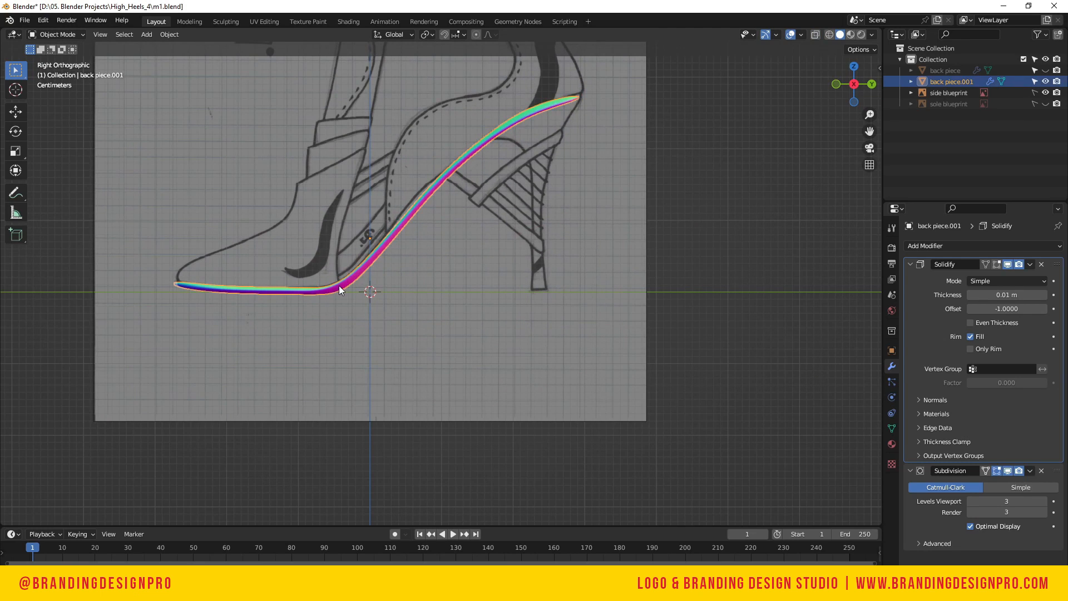
key(Tab)
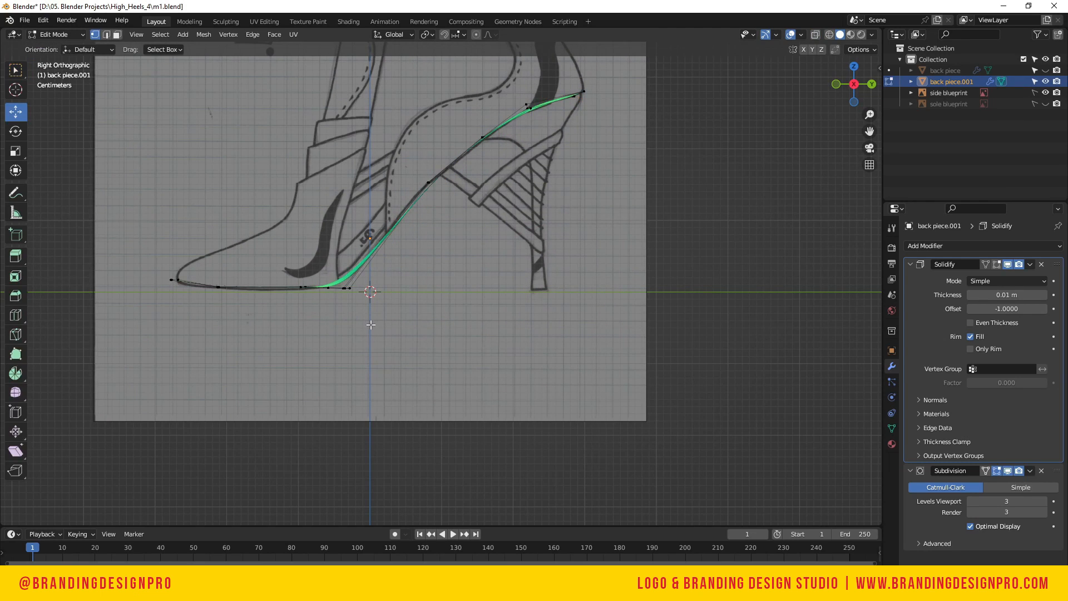
click(343, 287)
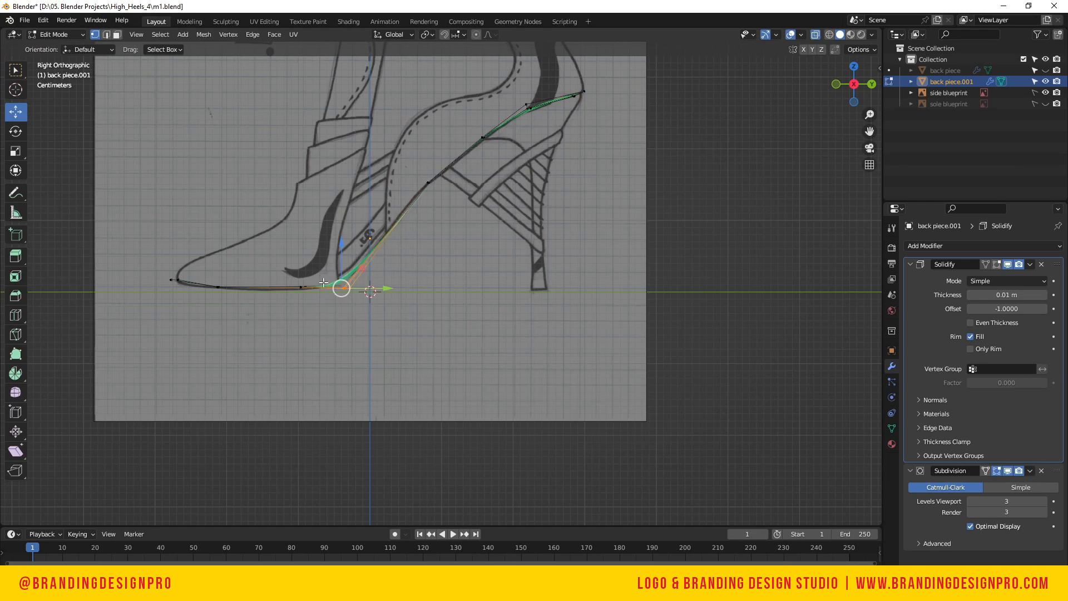
drag(214, 281, 213, 281)
key(s)
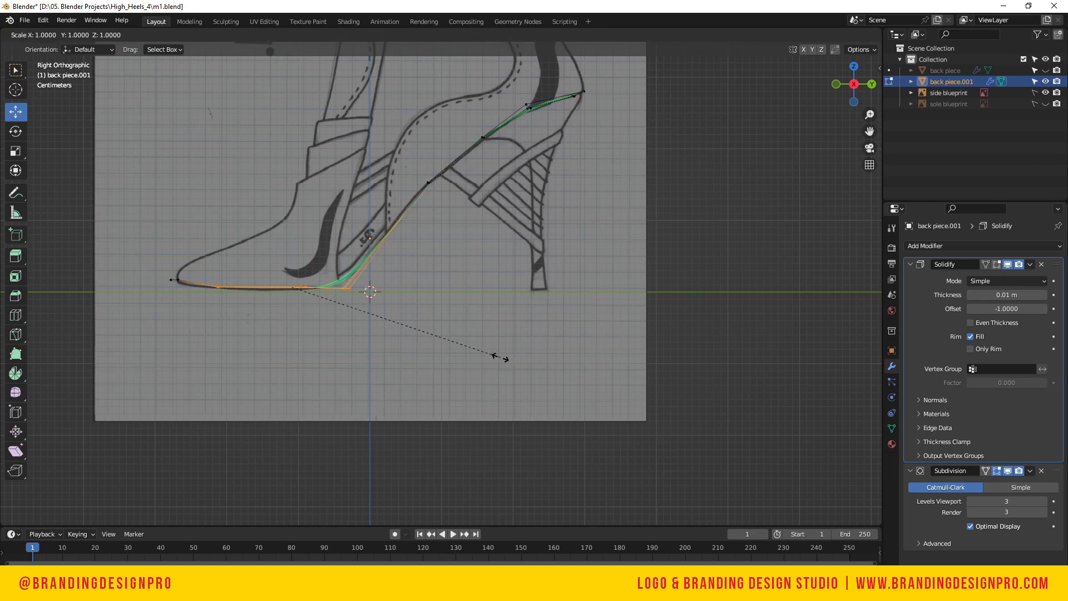
click(501, 358)
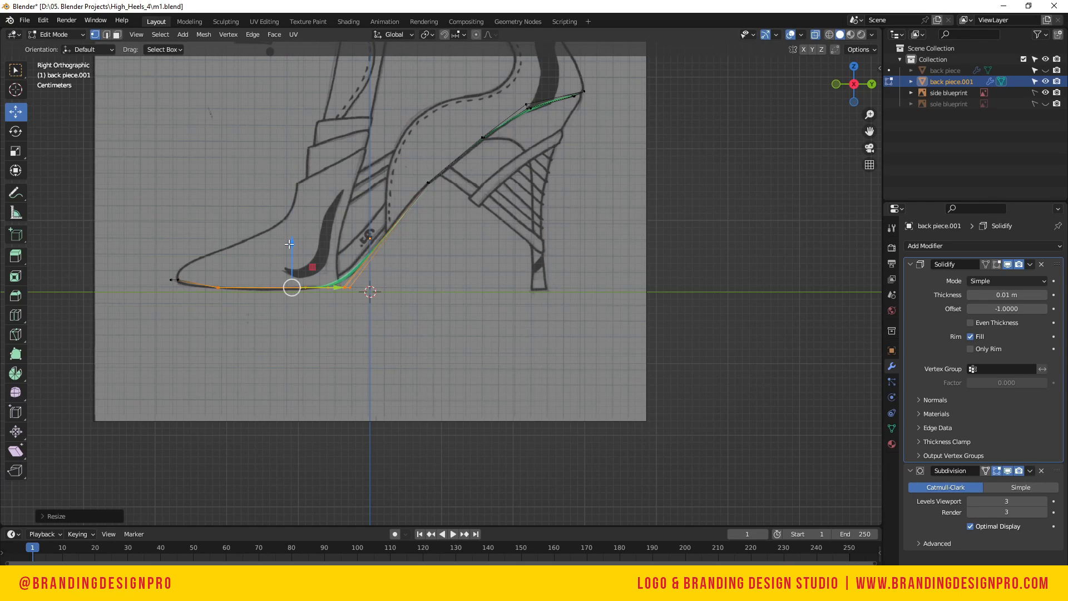
drag(289, 244, 294, 241)
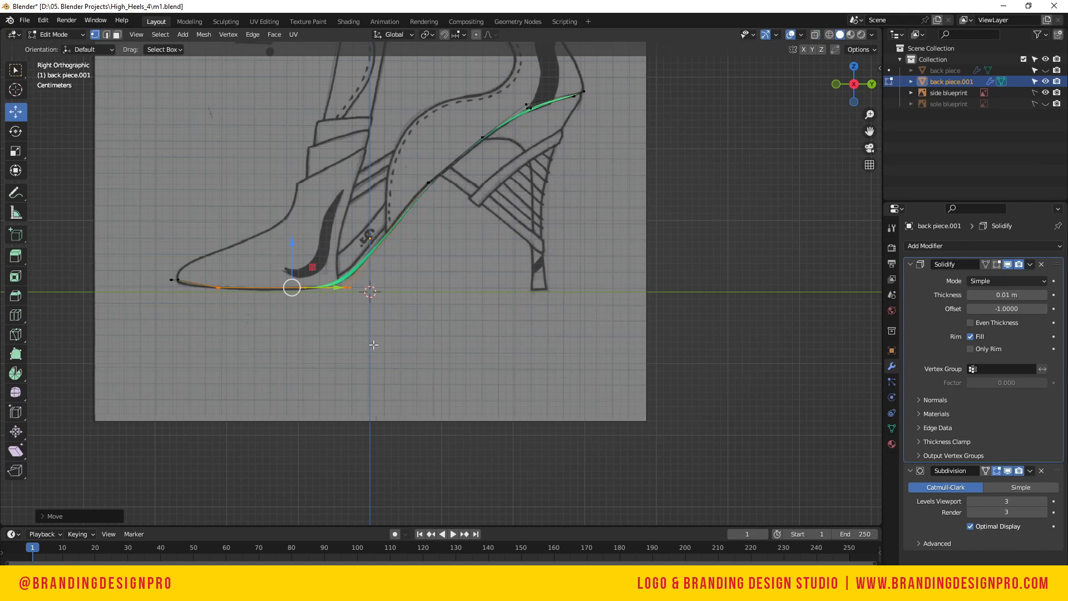
Return to Object Mode and unhide the back piece to check it together with the sole
key(Tab)
click(581, 226)
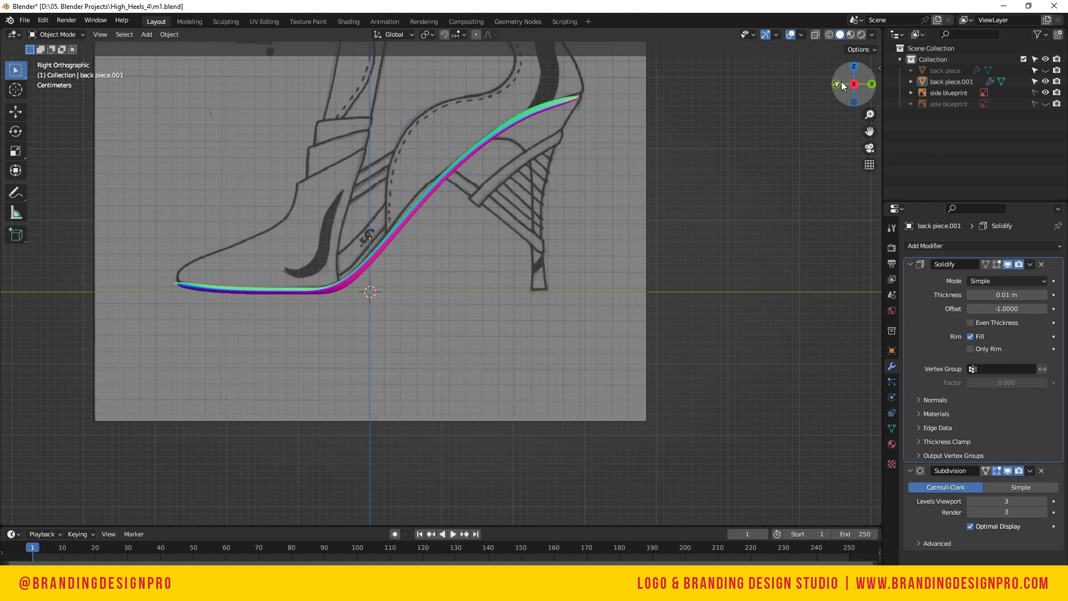
drag(843, 85, 1005, 149)
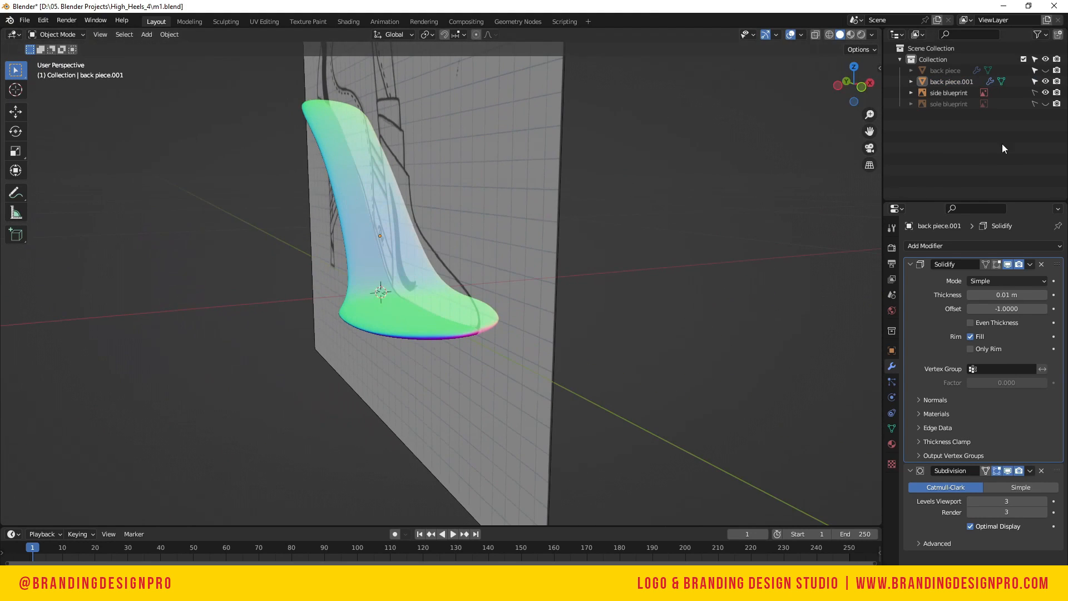
click(1044, 70)
scroll(503, 198, down, 2)
drag(859, 94, 565, 95)
scroll(503, 142, down, 2)
drag(843, 83, 658, 149)
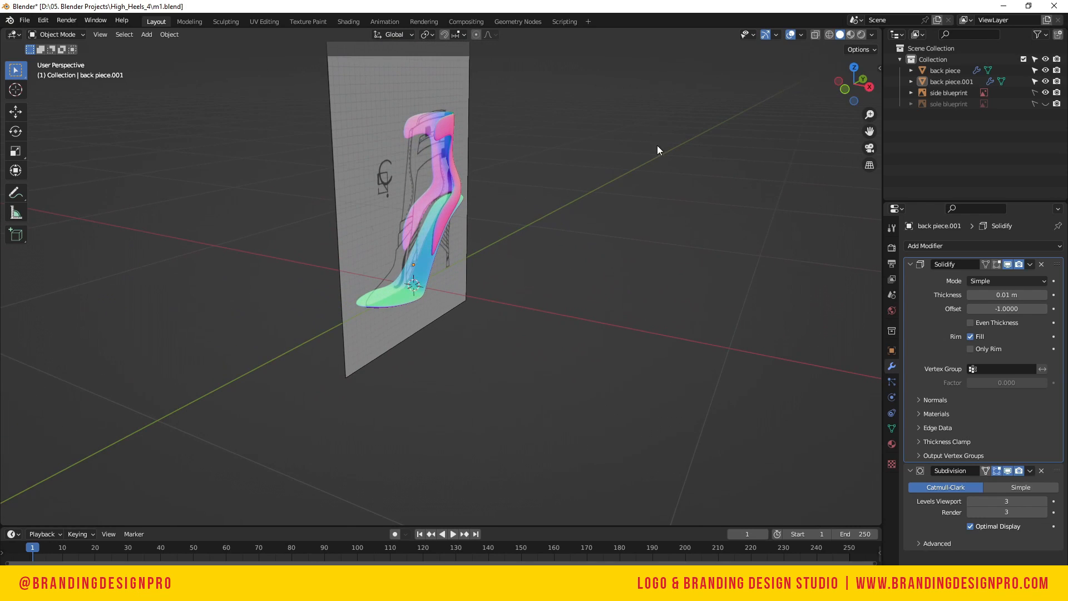
Select the back piece and hide the side blueprint so only the modelled boot parts show
click(456, 167)
key(KP_3)
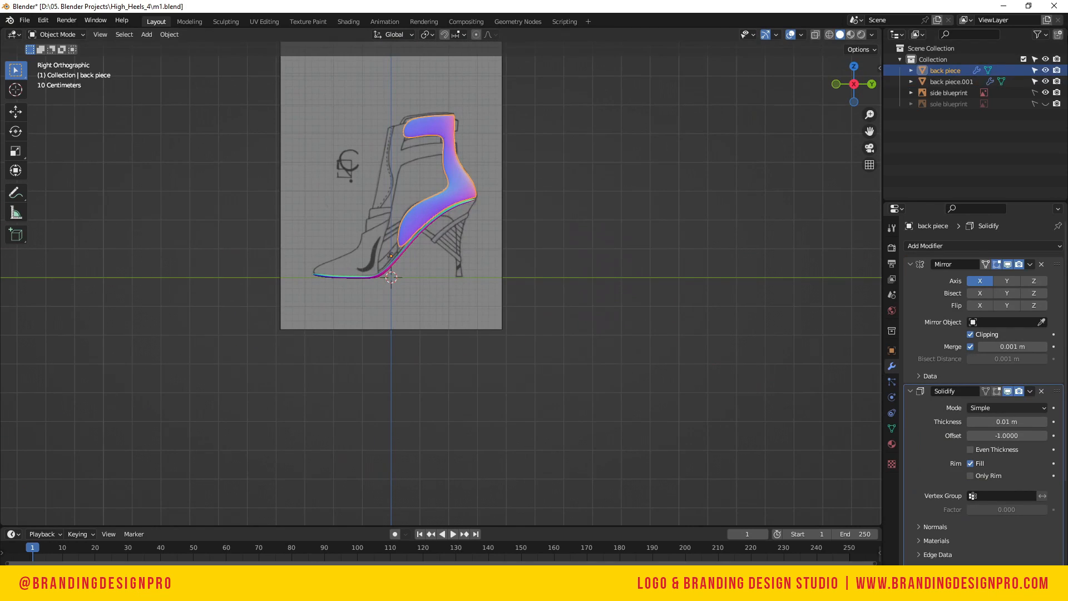
click(1044, 93)
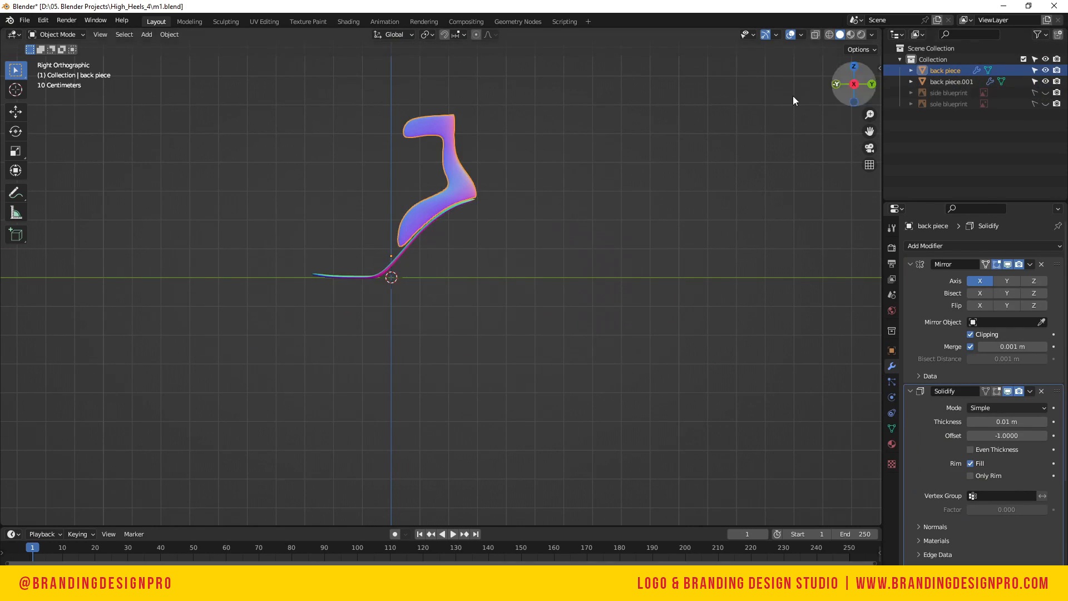
scroll(516, 148, up, 1)
drag(863, 90, 603, 204)
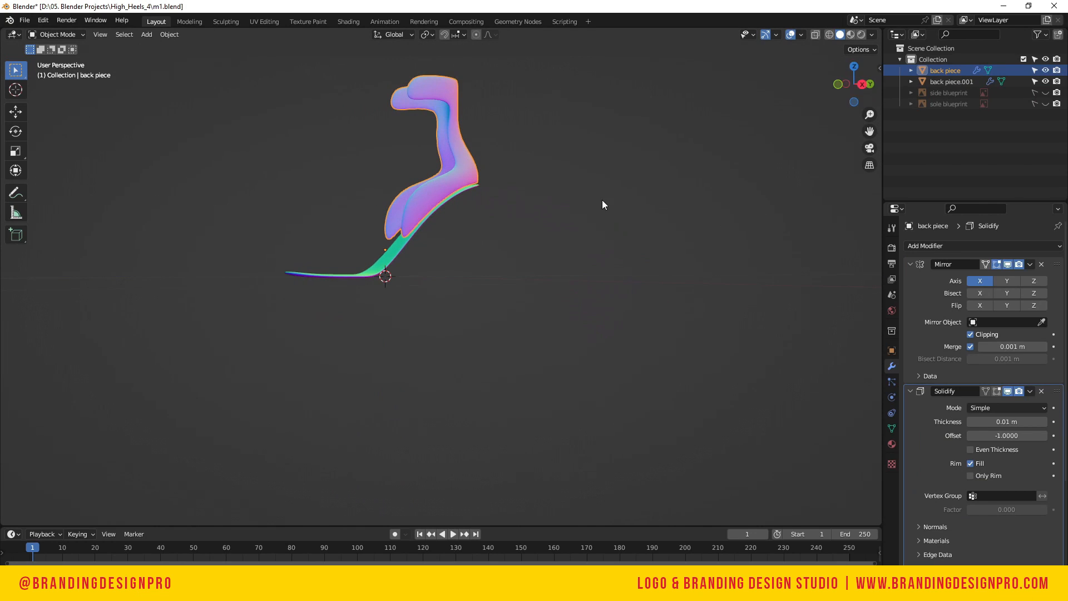
Select the sole along with the back piece, frame both, and examine how they meet
shift+click(360, 274)
key(KP_Decimal)
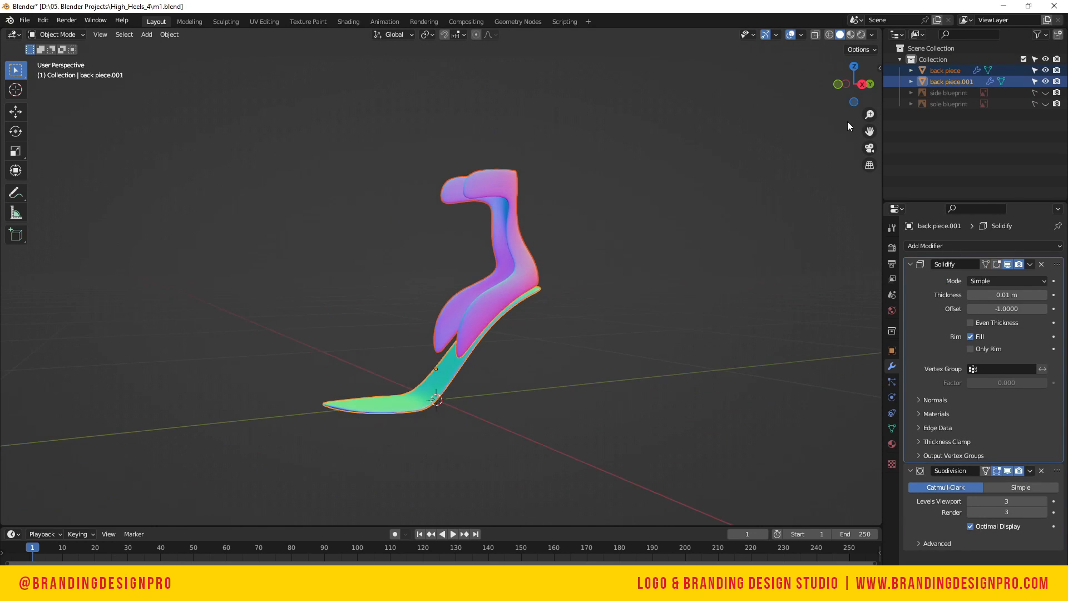
drag(850, 93, 256, 364)
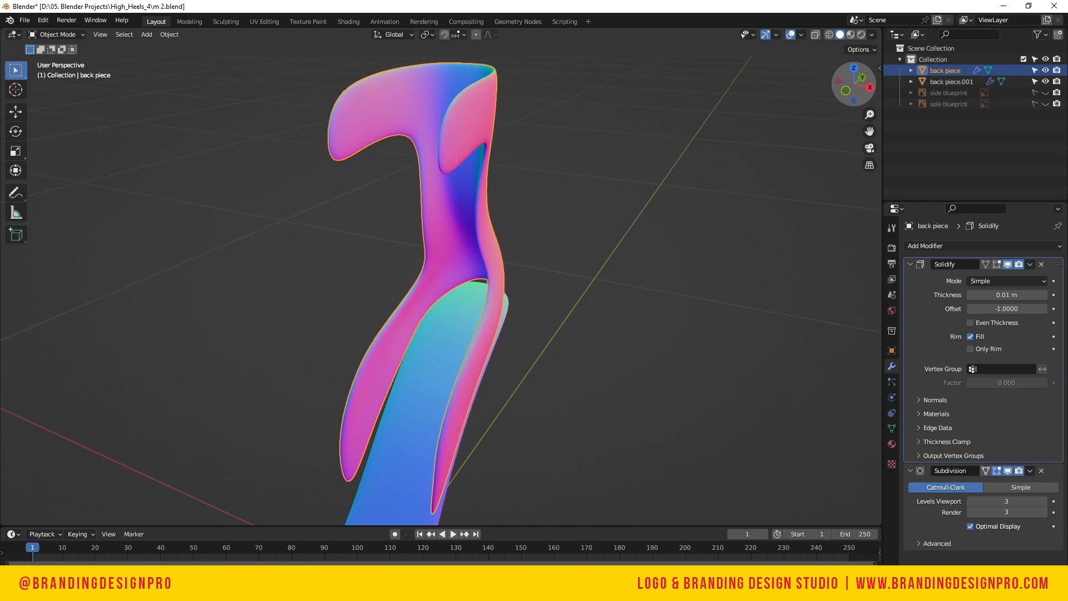
Edit the back piece's mesh and pick the lower-edge vertices near one flap's front tip to compare them with the sole
drag(854, 83, 806, 86)
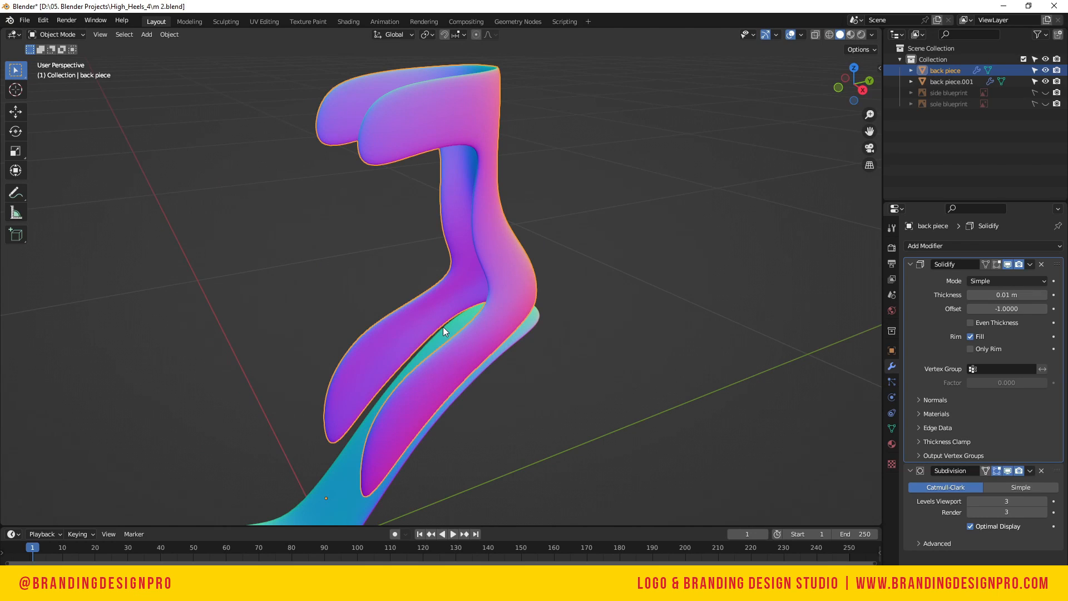
key(Tab)
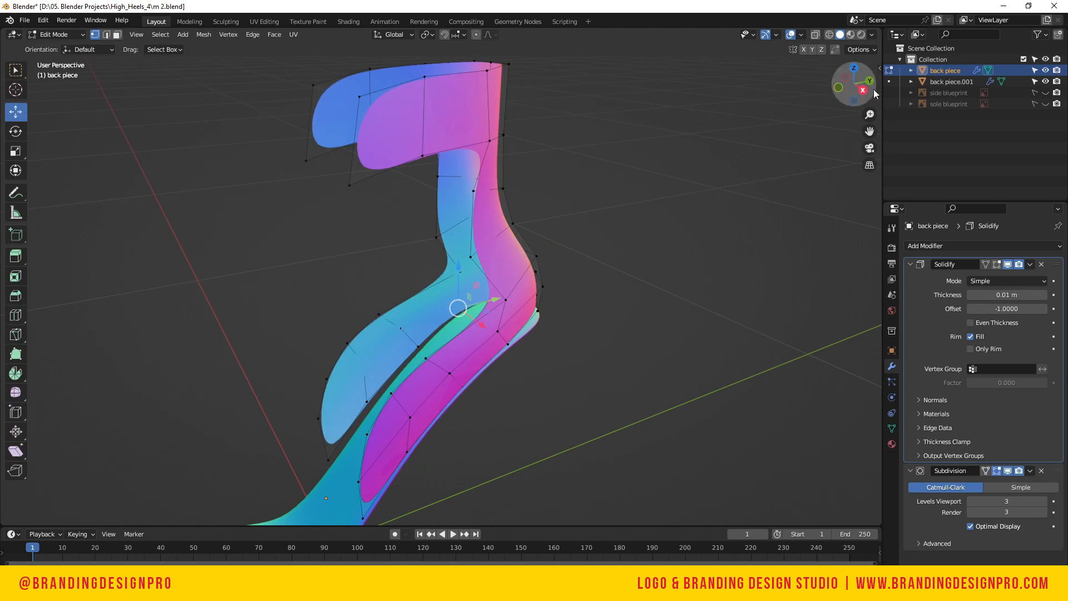
drag(853, 84, 920, 95)
click(359, 390)
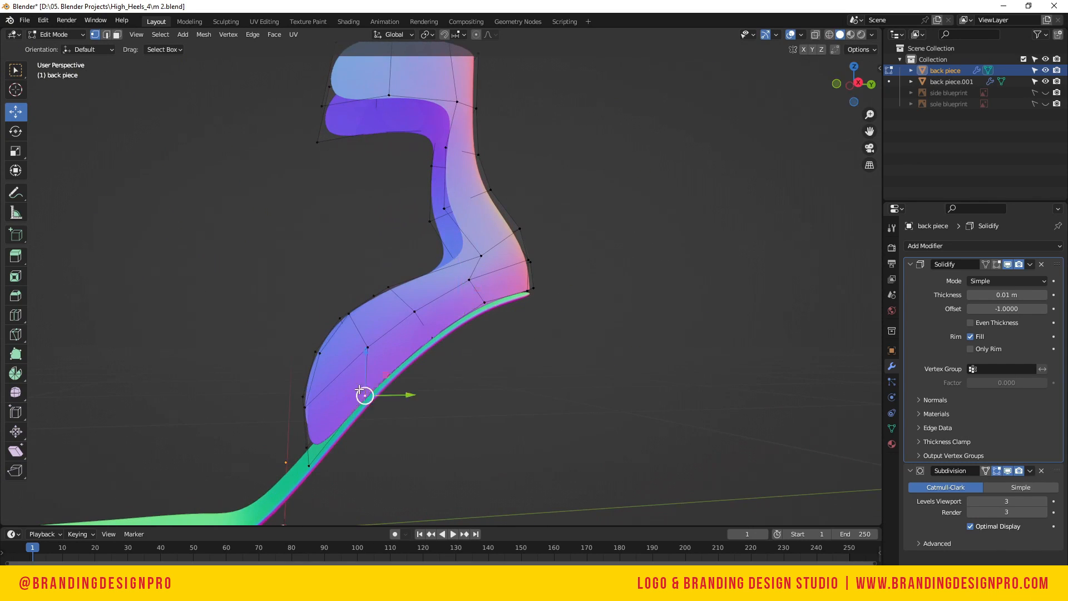
drag(853, 85, 825, 87)
click(353, 422)
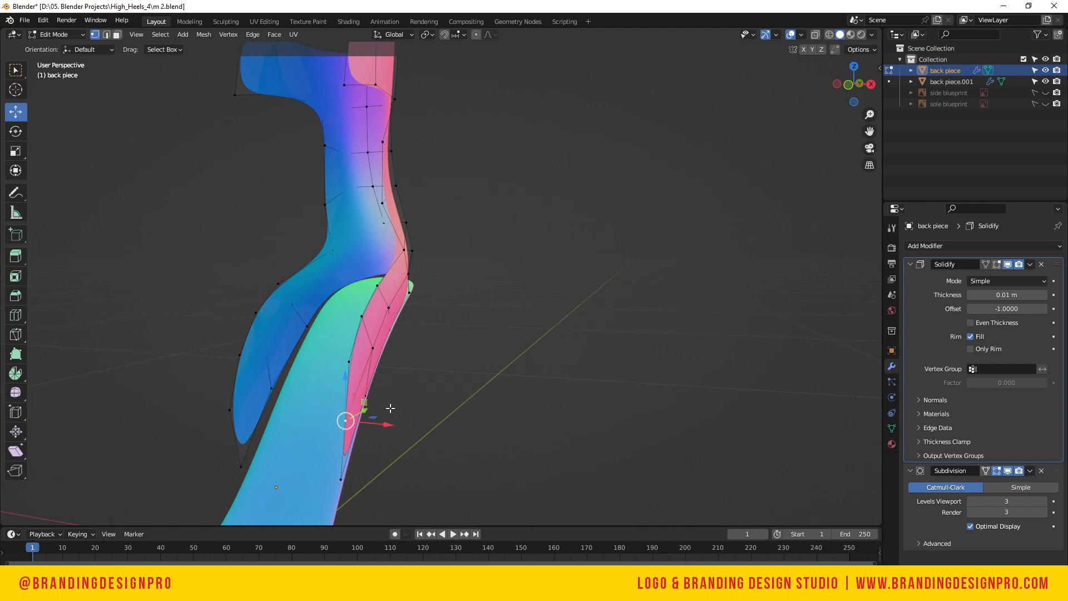
click(369, 463)
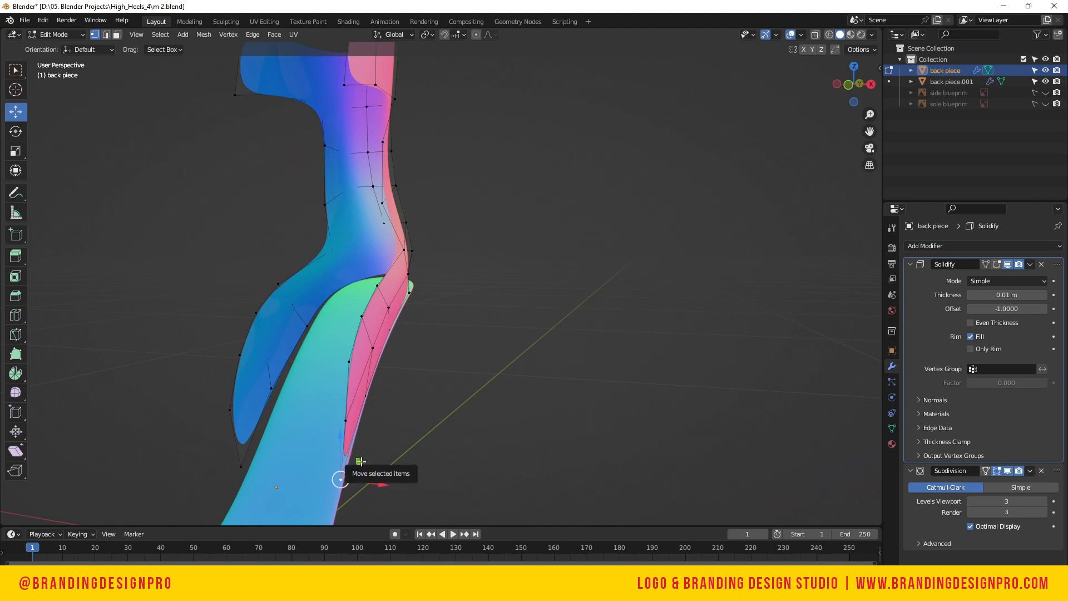
Move the two frontmost lower-edge vertices of the opposite flap inward along X to the sole's edge
key(ctrl+KP_7)
scroll(327, 422, up, 1)
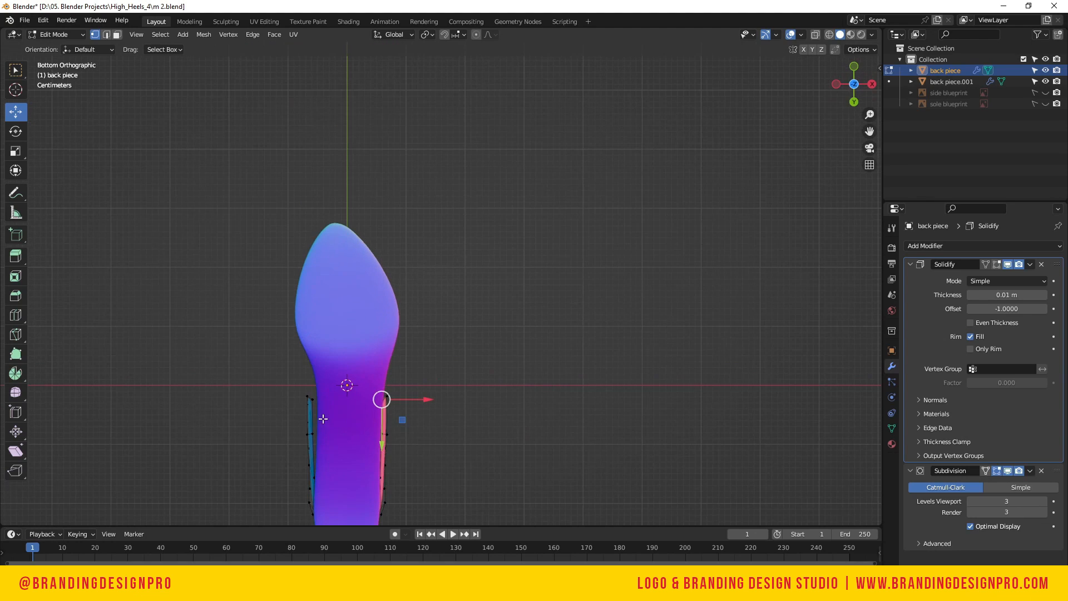
click(314, 399)
drag(857, 88, 1057, 89)
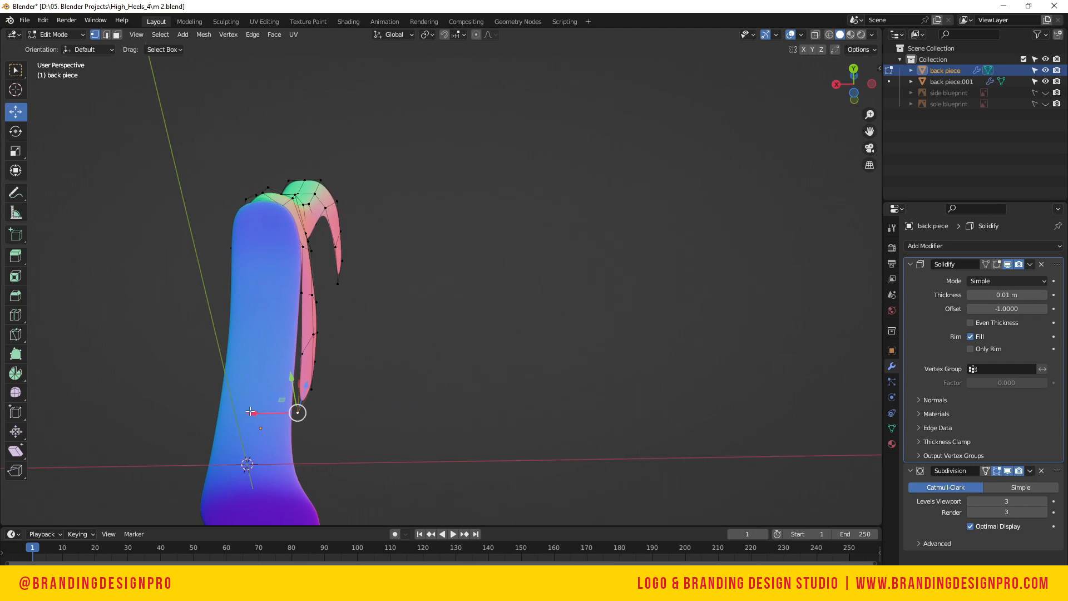
drag(250, 411, 245, 411)
click(301, 355)
drag(259, 355, 253, 353)
From below, shift a lower-edge vertex farther toward the heel on the same flap inward along X to the sole's outline
key(ctrl+KP_7)
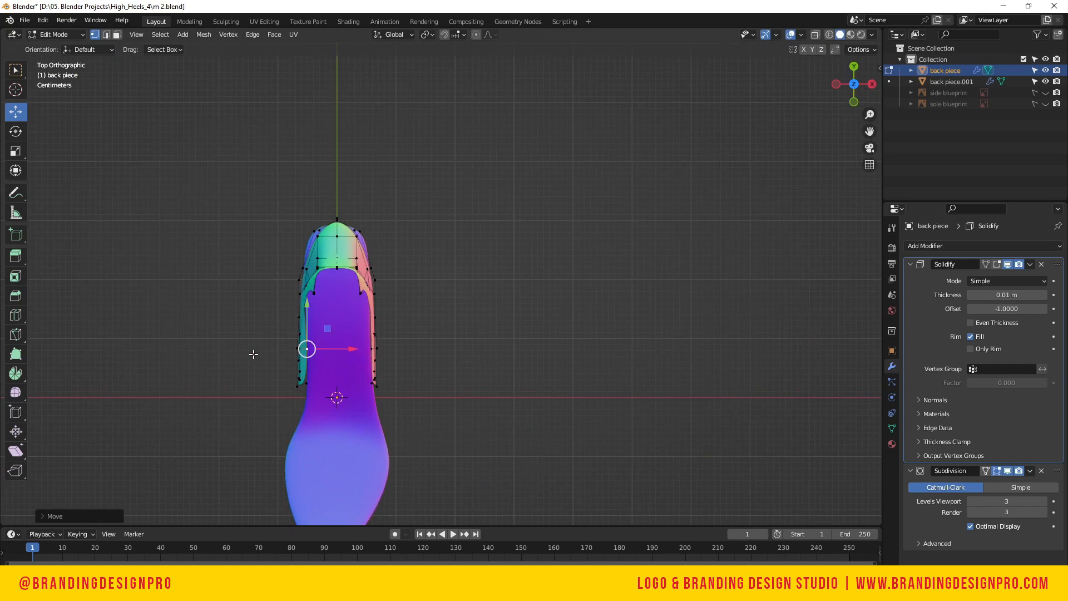
scroll(253, 353, up, 1)
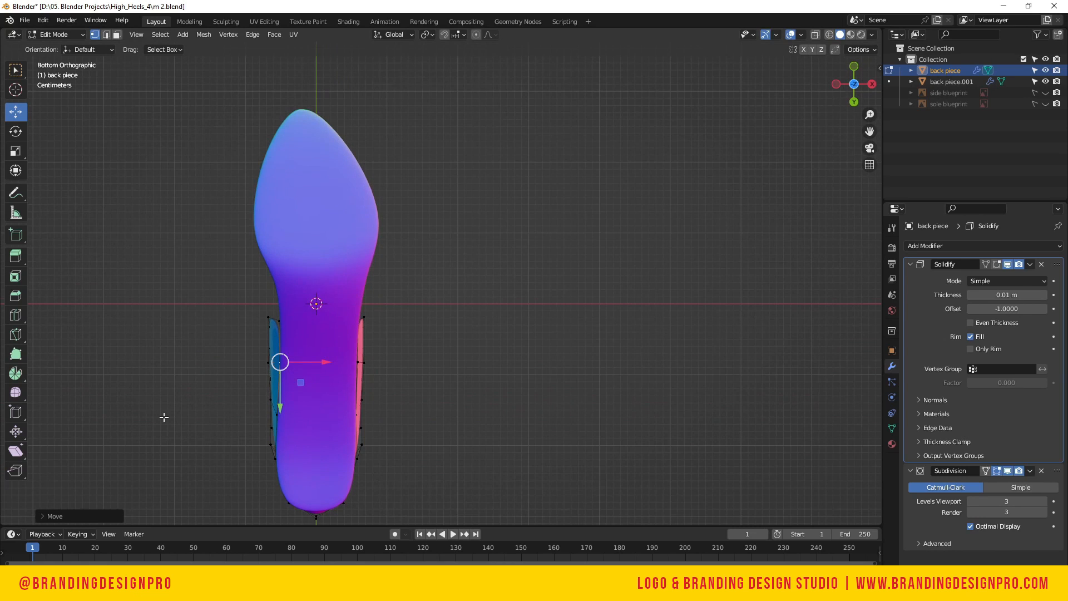
key(KP_Decimal)
scroll(291, 429, up, 3)
click(447, 381)
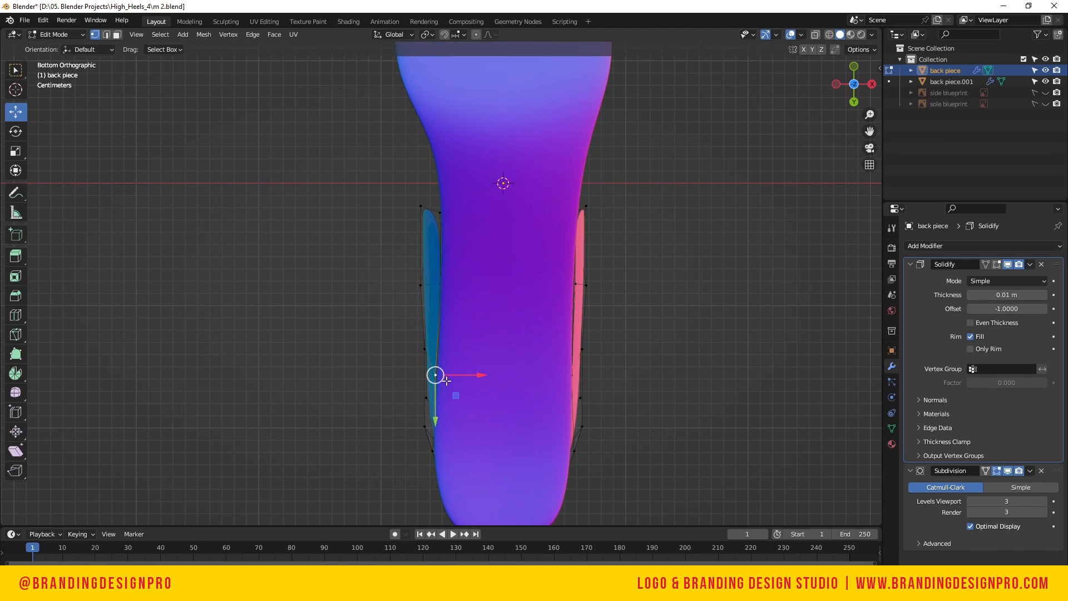
mouse_move(481, 376)
mouse_down()
mouse_move(453, 381)
mouse_move(484, 380)
mouse_up()
Check the flap against the sole from below and nudge its front-tip lower vertex slightly further inward along X
mouse_move(843, 91)
mouse_down()
mouse_move(807, 103)
mouse_move(827, 97)
mouse_up()
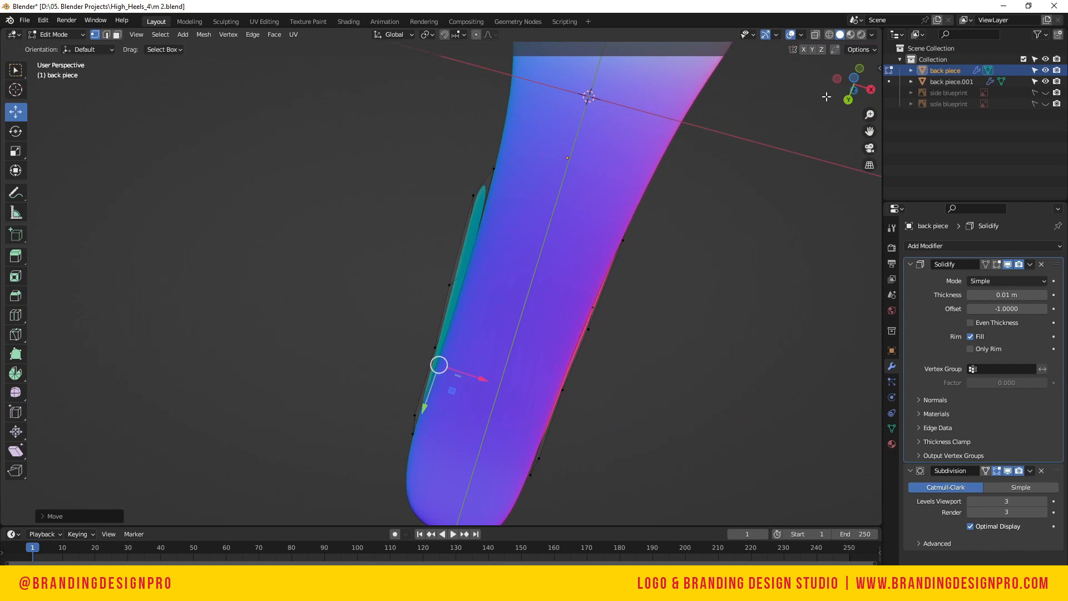
key(ctrl+KP_7)
click(440, 212)
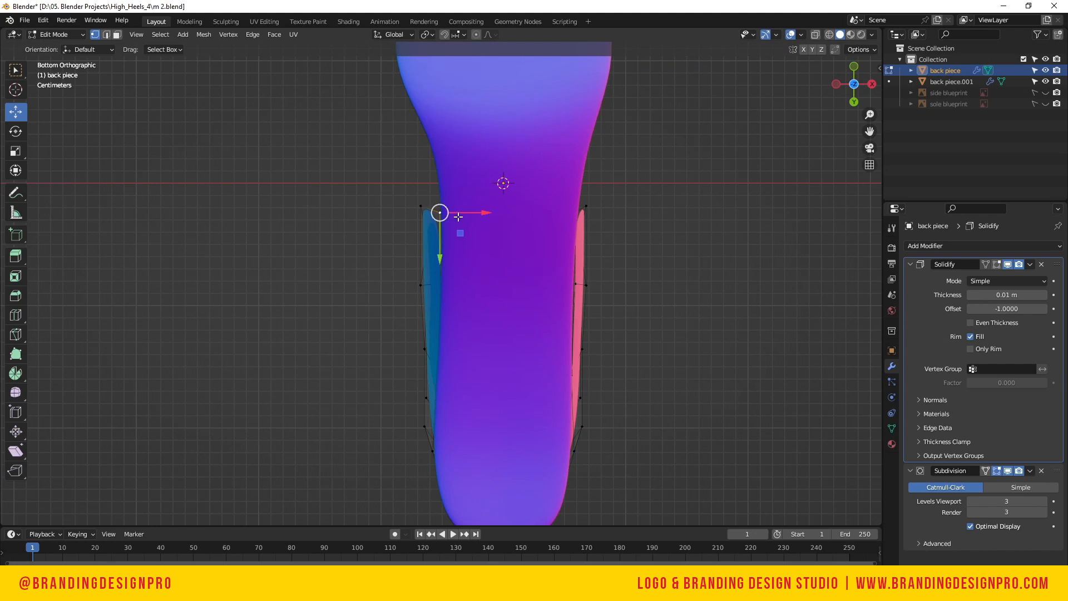
drag(486, 212, 487, 211)
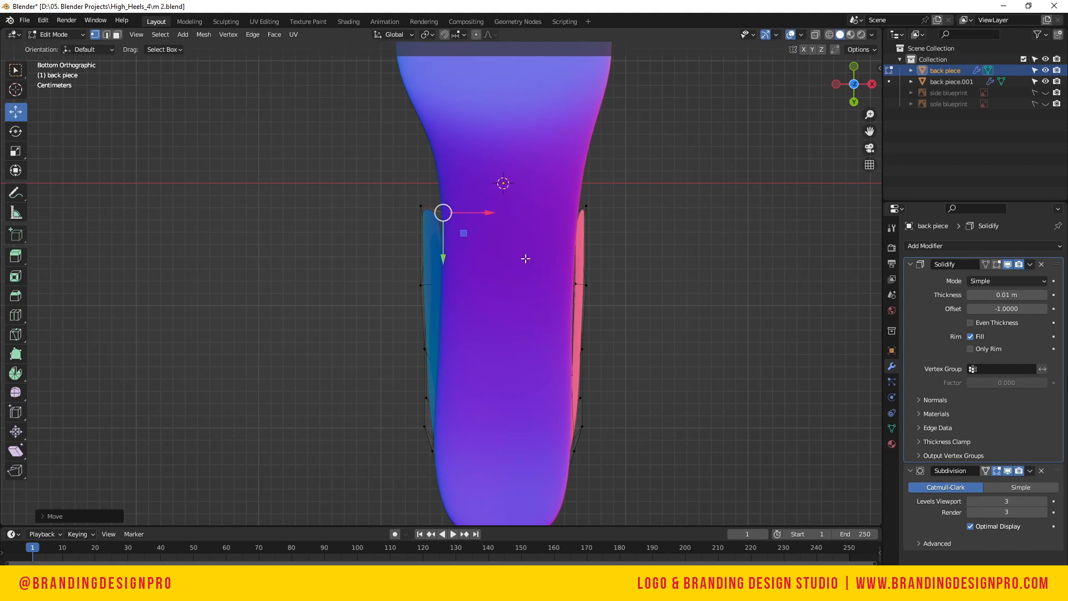
Move two bottom-edge vertices on one side of the back piece inward along X toward the sole
click(576, 284)
drag(611, 286, 607, 286)
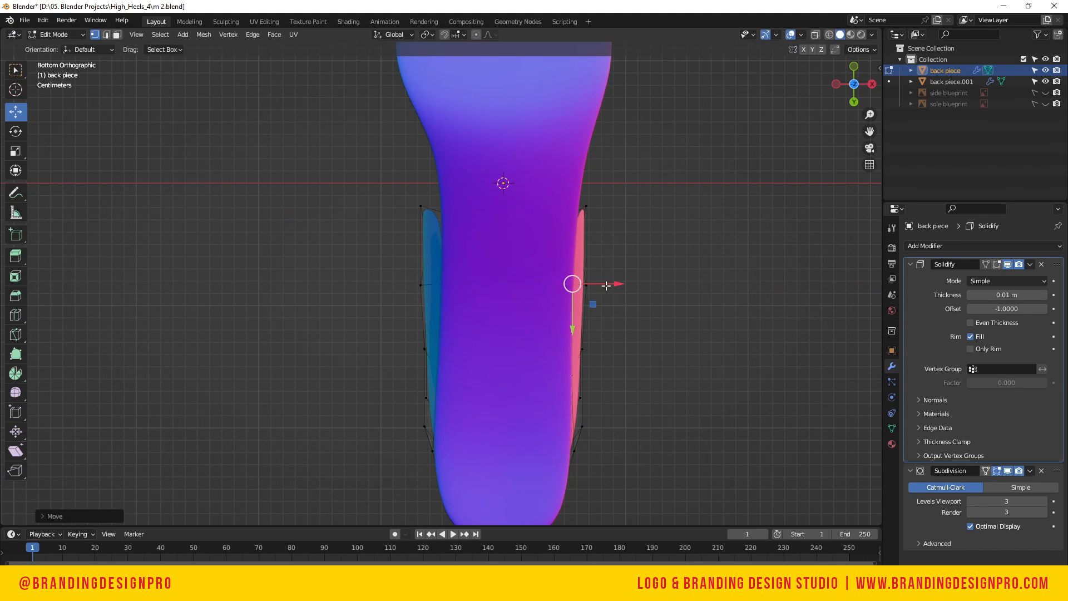
drag(847, 81, 573, 204)
click(600, 76)
key(KP_Decimal)
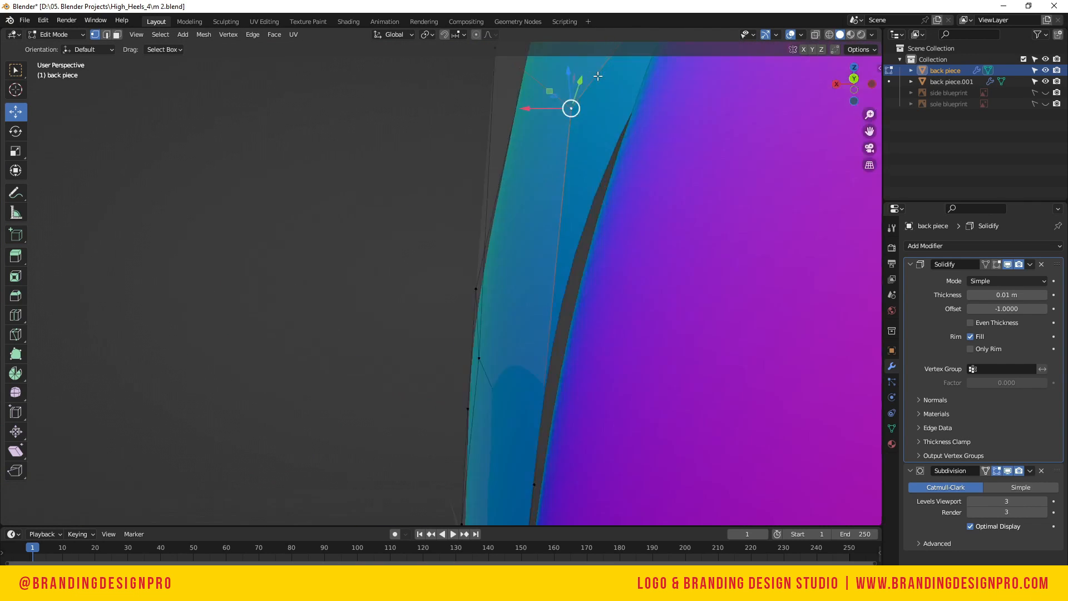
scroll(568, 111, down, 10)
drag(854, 84, 850, 134)
drag(392, 273, 398, 271)
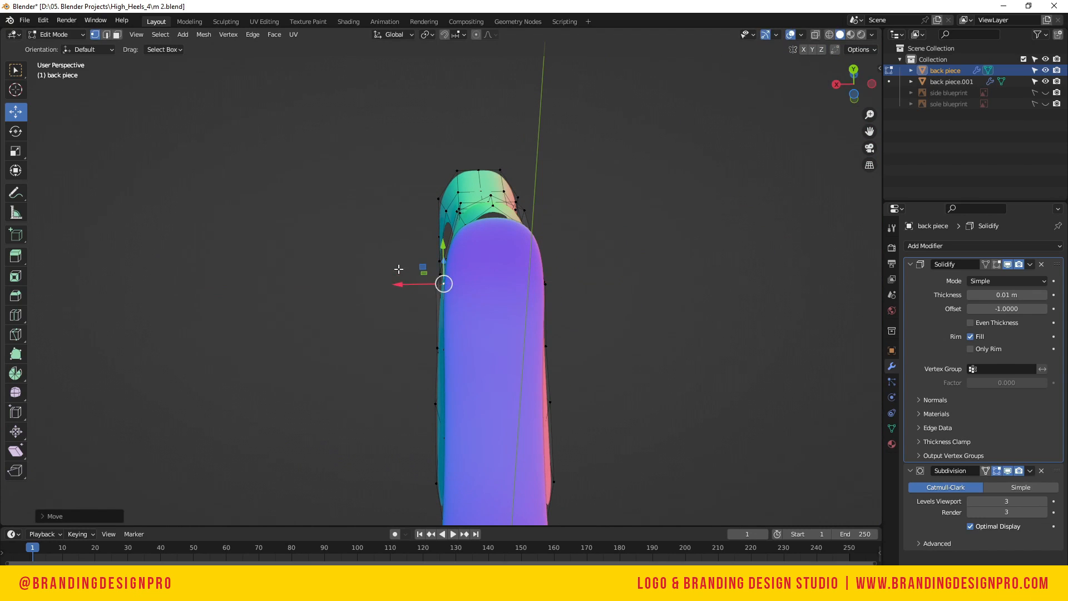
key(ctrl+KP_7)
drag(489, 283, 487, 285)
Reposition the back piece's bottom rear centre vertex to meet the heel end of the sole
click(395, 359)
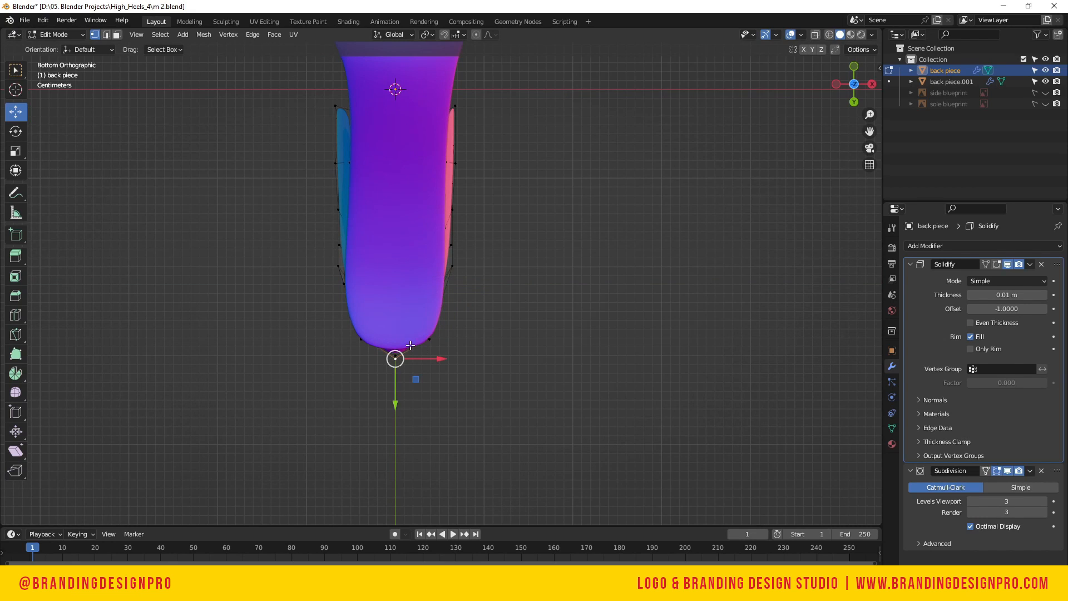
key(KP_Decimal)
drag(841, 99, 857, 81)
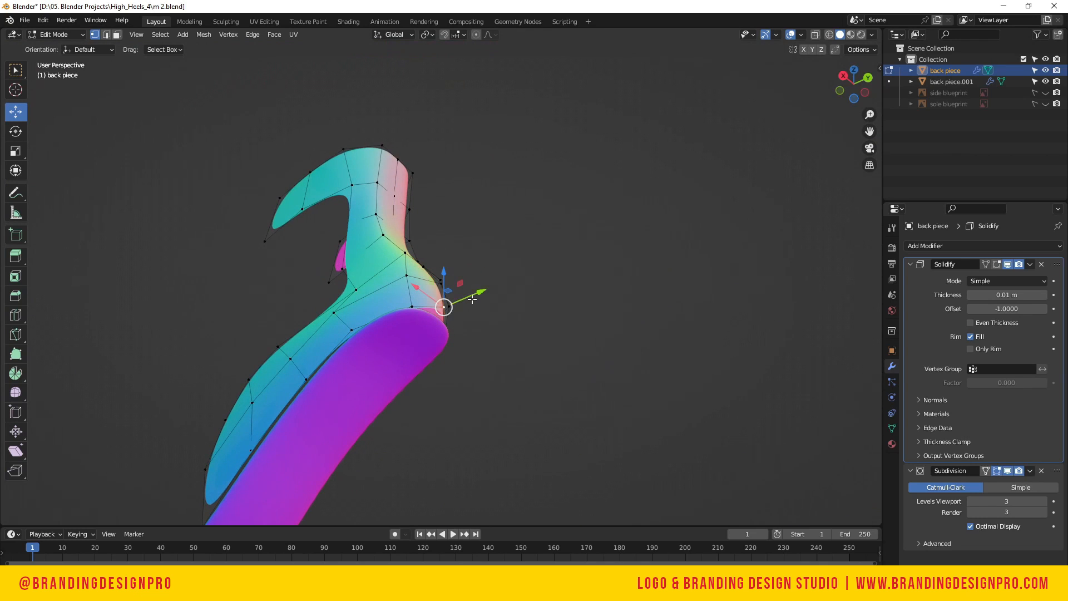
drag(452, 276, 477, 298)
Lower the bottom-edge vertex beside the rear centre of the heel along Z toward the sole
click(422, 287)
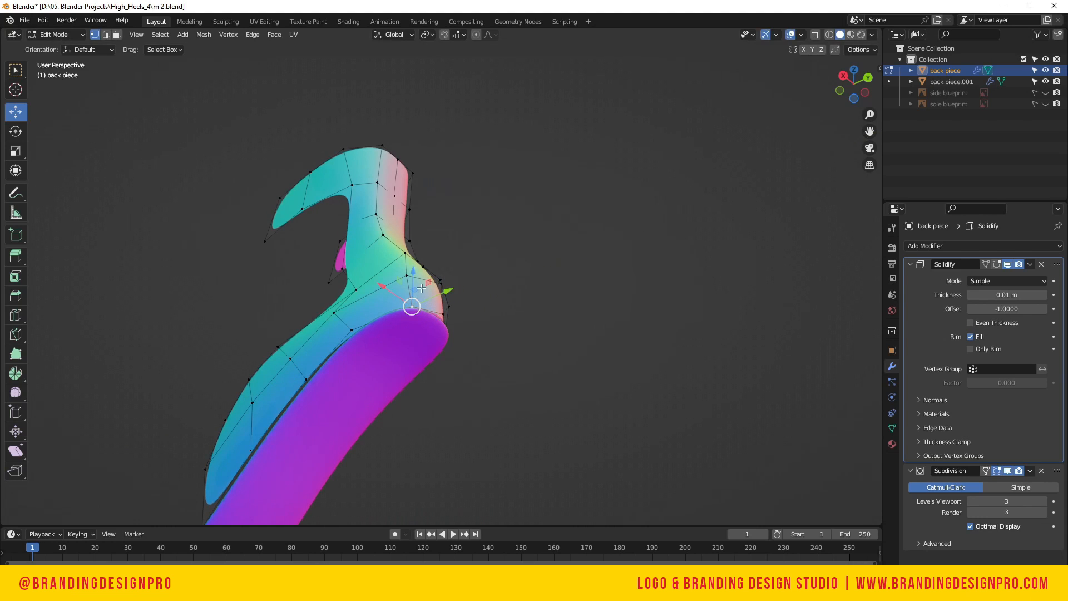
drag(413, 271, 415, 284)
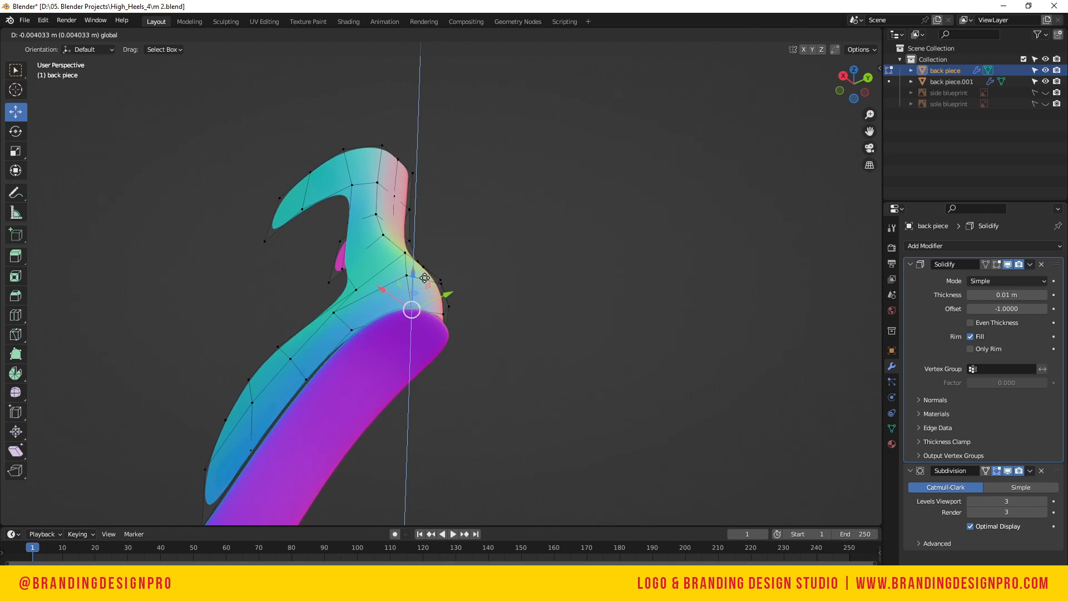
drag(424, 278, 426, 277)
mouse_move(852, 83)
mouse_down()
mouse_move(974, 153)
mouse_move(854, 103)
mouse_up()
mouse_move(443, 324)
mouse_down()
mouse_move(452, 330)
mouse_move(449, 308)
mouse_up()
Shift the same heel-corner vertex outward along X and down along Z to wrap the sole's rounded corner
key(KP_7)
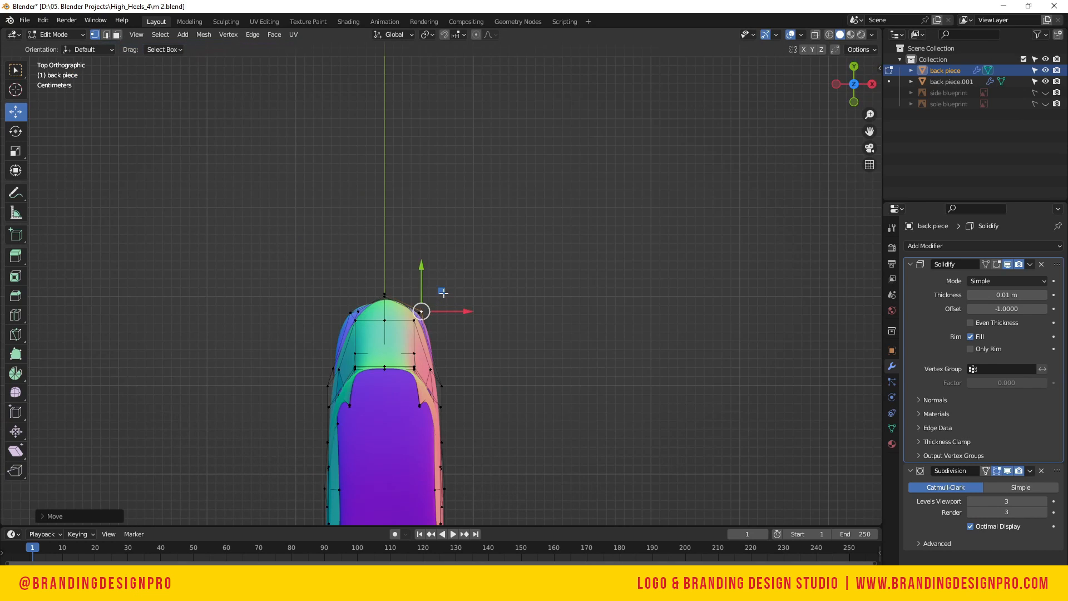
key(ctrl+KP_7)
scroll(448, 328, up, 3)
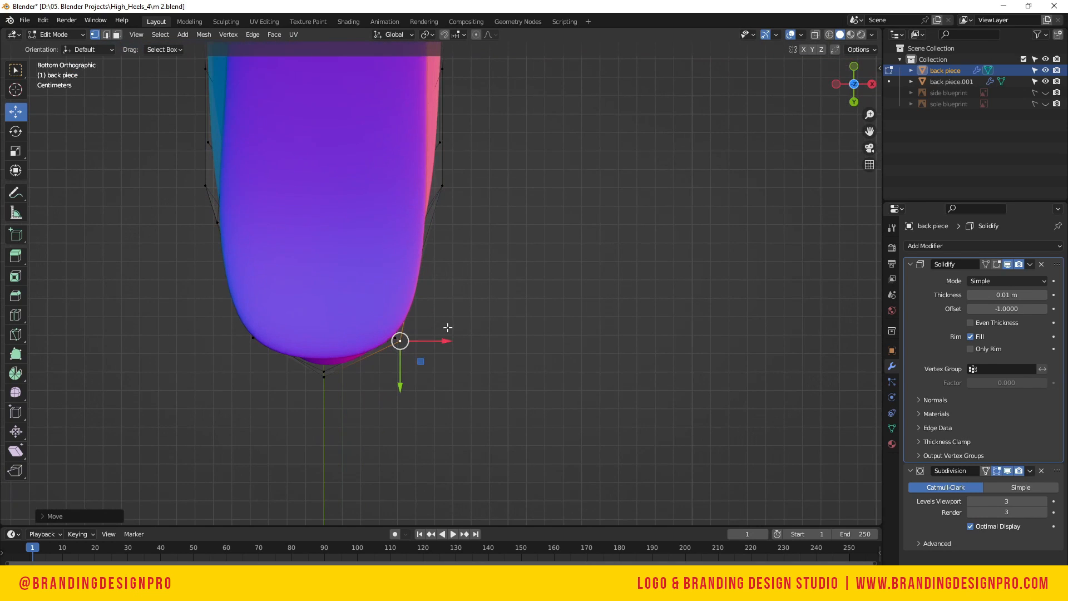
drag(444, 341, 463, 375)
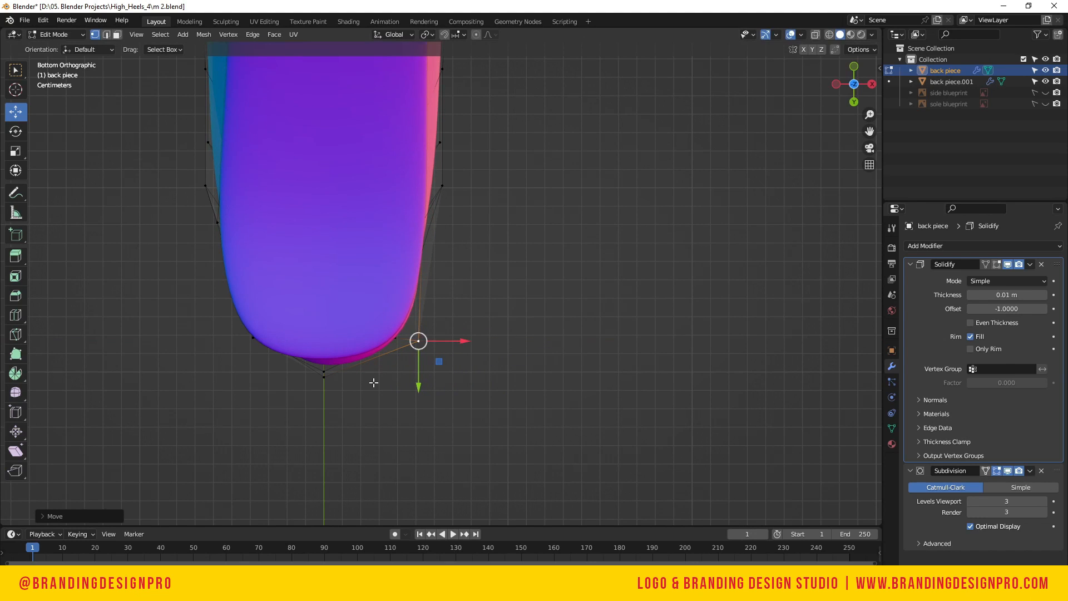
mouse_move(851, 88)
mouse_down()
mouse_move(873, 106)
mouse_move(867, 36)
mouse_move(867, 90)
mouse_up()
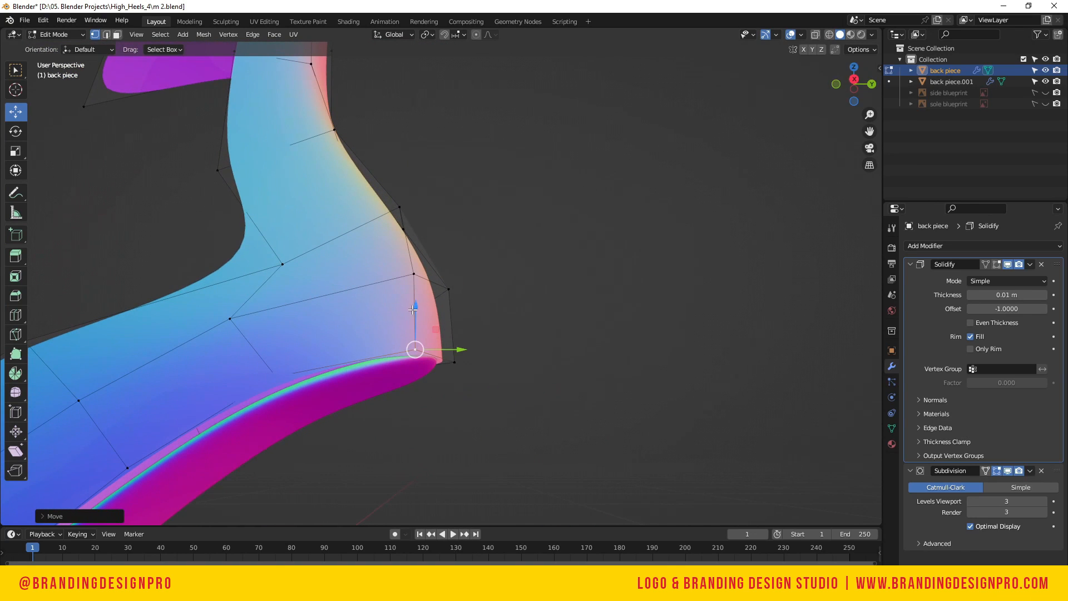
drag(413, 309, 417, 331)
Move the rear centre vertex of the heel forward about 0.005 m along Y
key(KP_7)
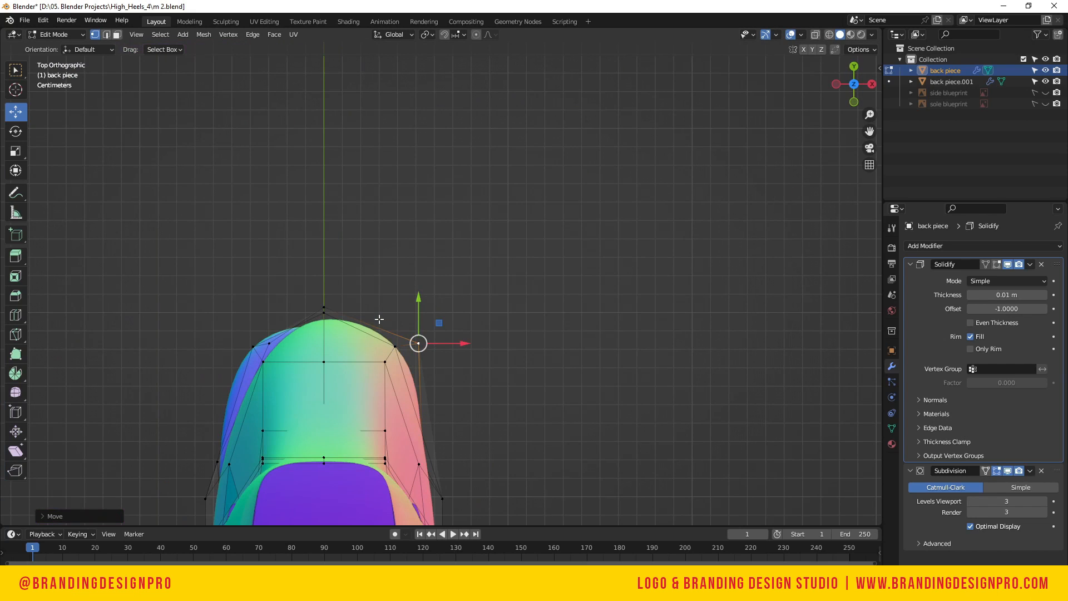
click(324, 313)
drag(328, 273, 330, 278)
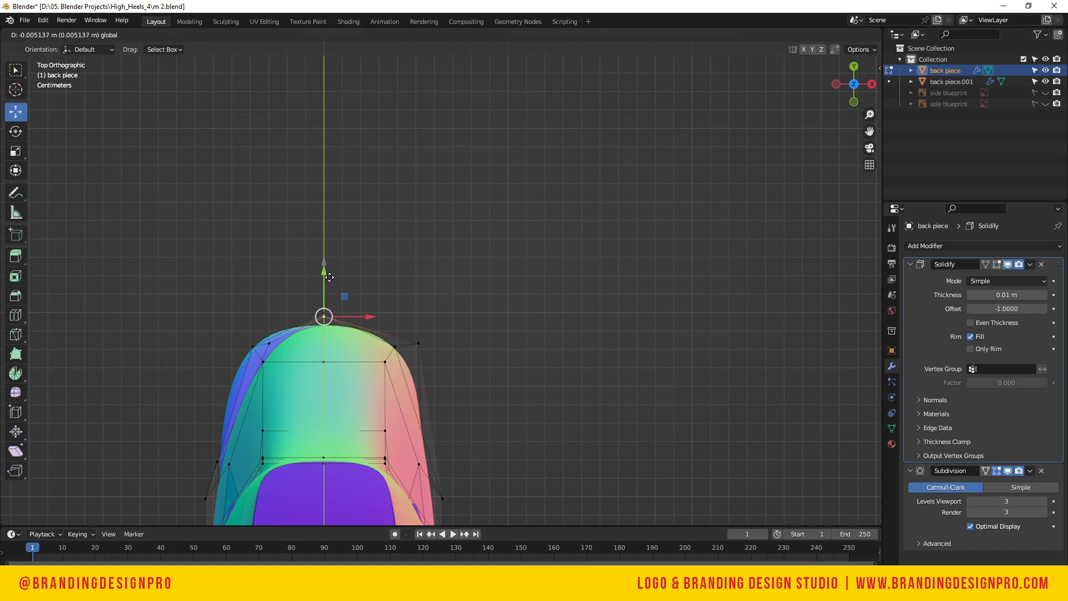
right_click(329, 277)
Move the opposite bottom heel-corner vertex outward to follow the sole, and nudge the bottom rear centre vertex forward along Y
click(263, 362)
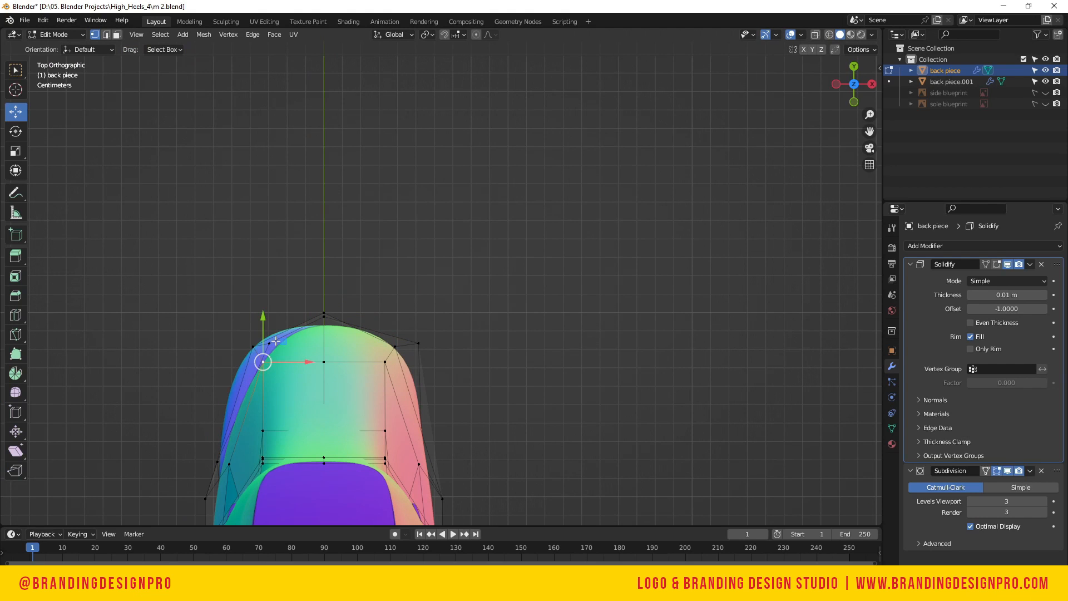
click(271, 341)
drag(843, 71, 412, 367)
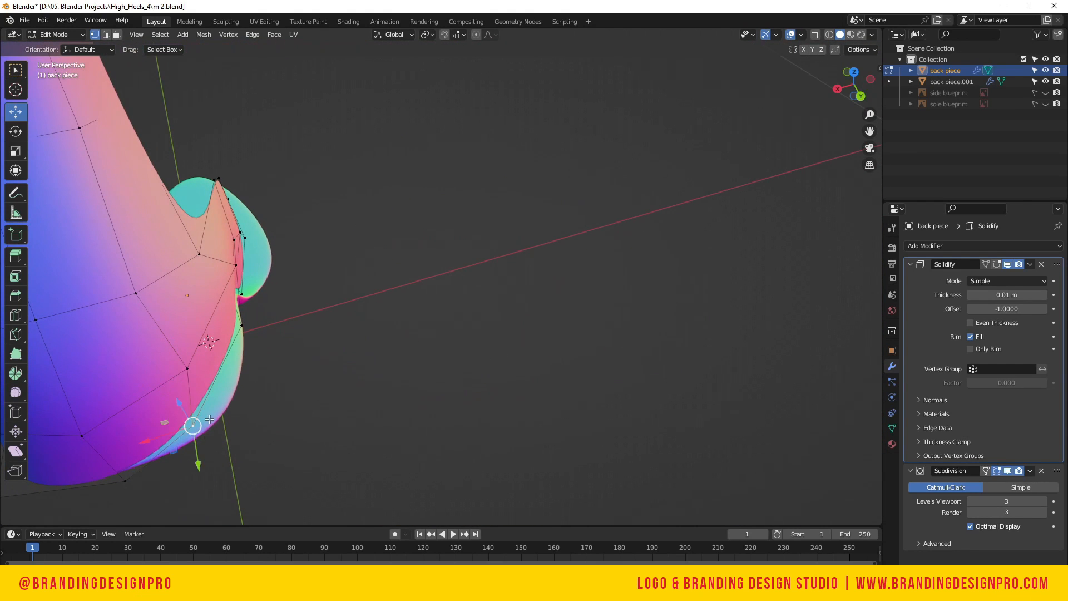
drag(153, 440, 198, 440)
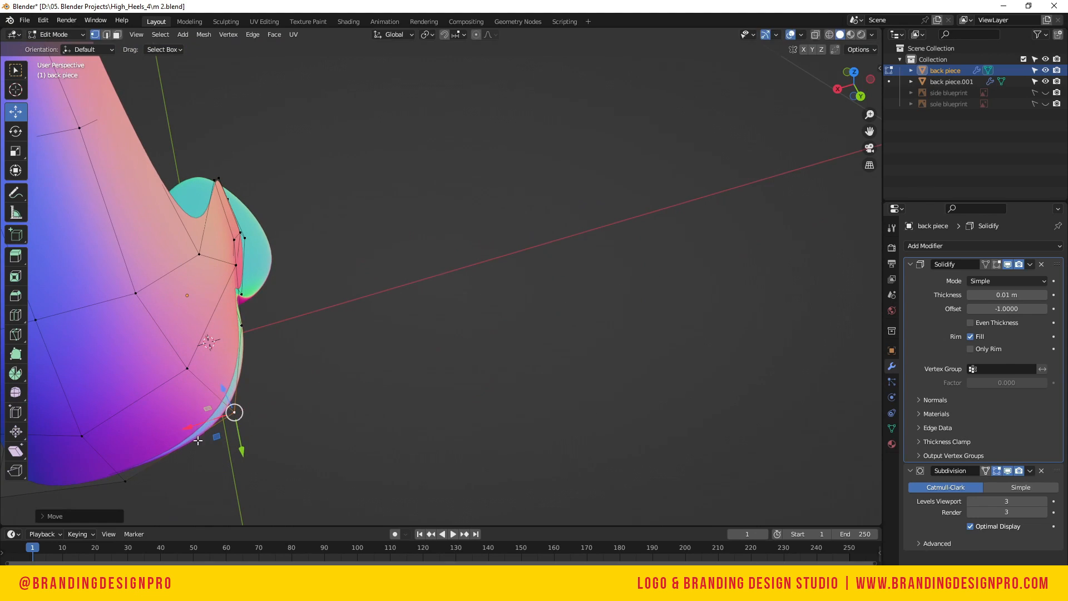
mouse_move(223, 390)
mouse_down()
mouse_move(250, 414)
mouse_move(237, 390)
mouse_up()
drag(196, 427, 245, 452)
click(123, 487)
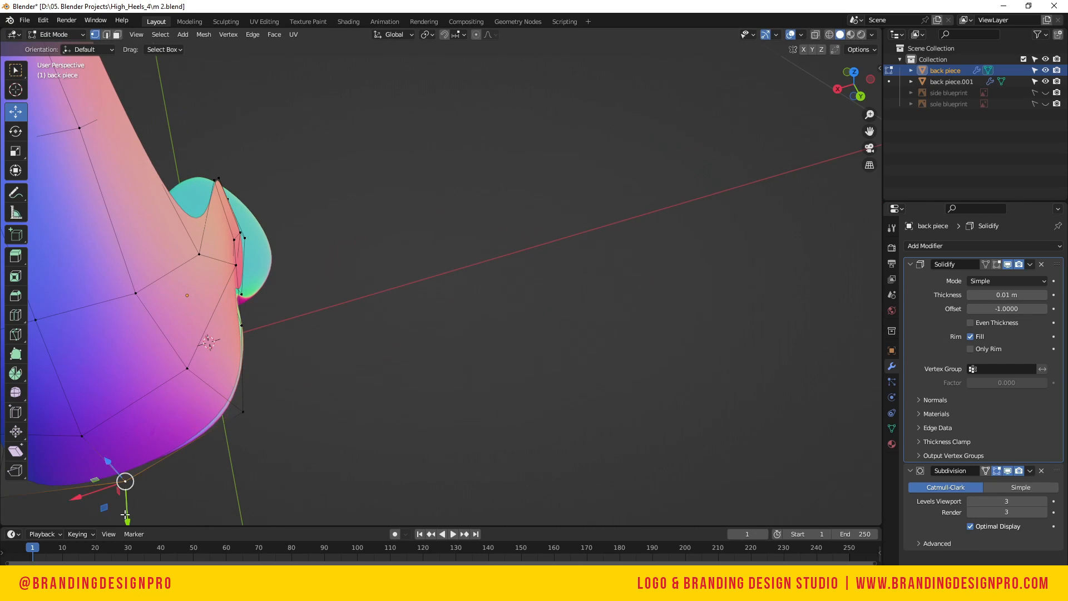
drag(128, 516, 131, 512)
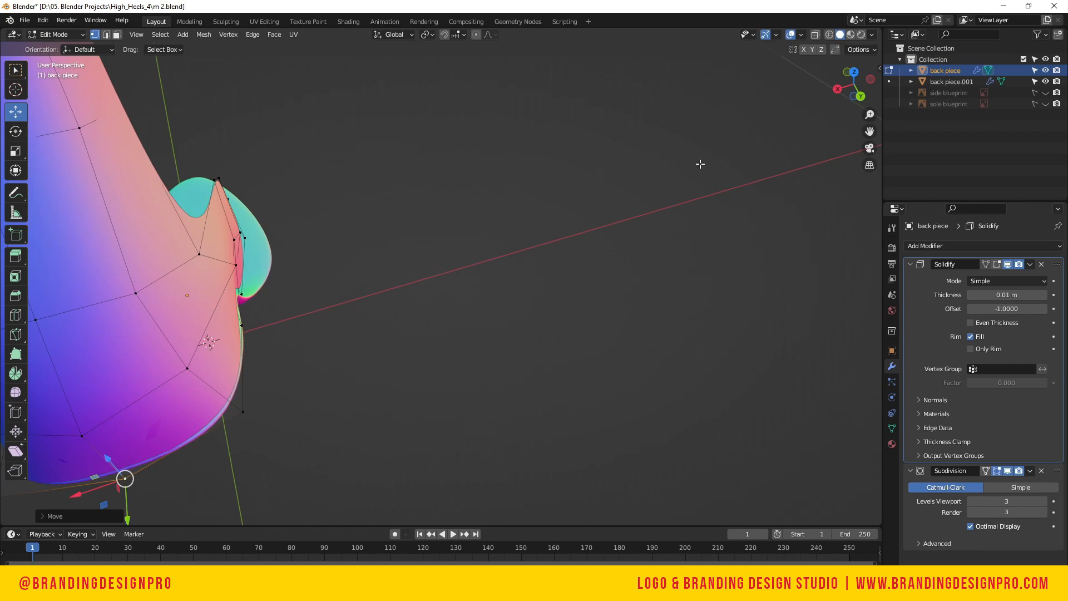
Move three bottom-edge vertices along the back piece's side inward along X to close the gap to the sole
middle_drag(701, 164, 424, 369)
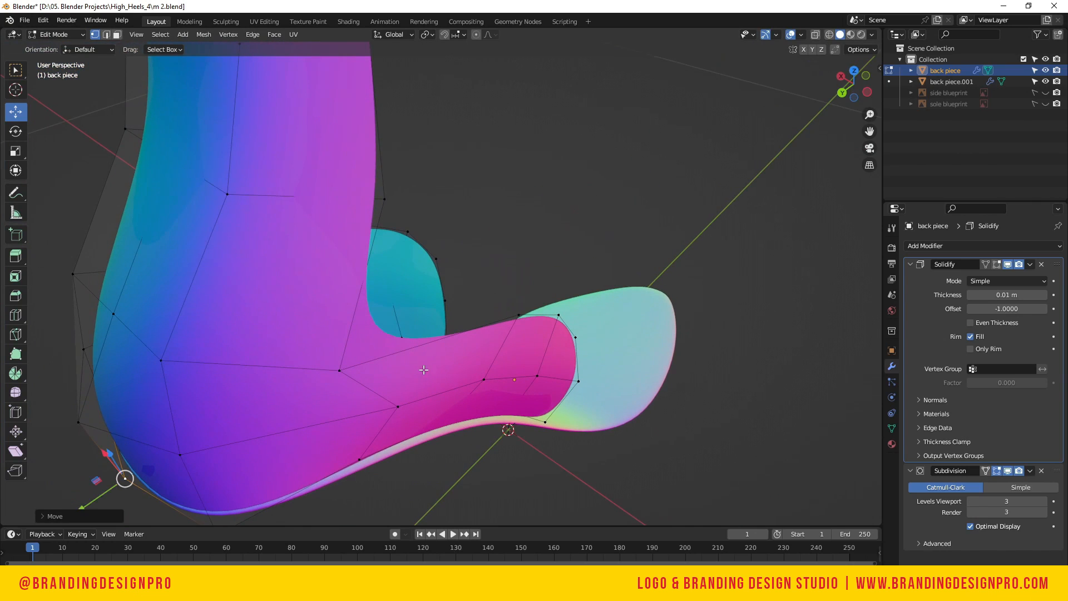
click(386, 462)
drag(330, 437, 361, 449)
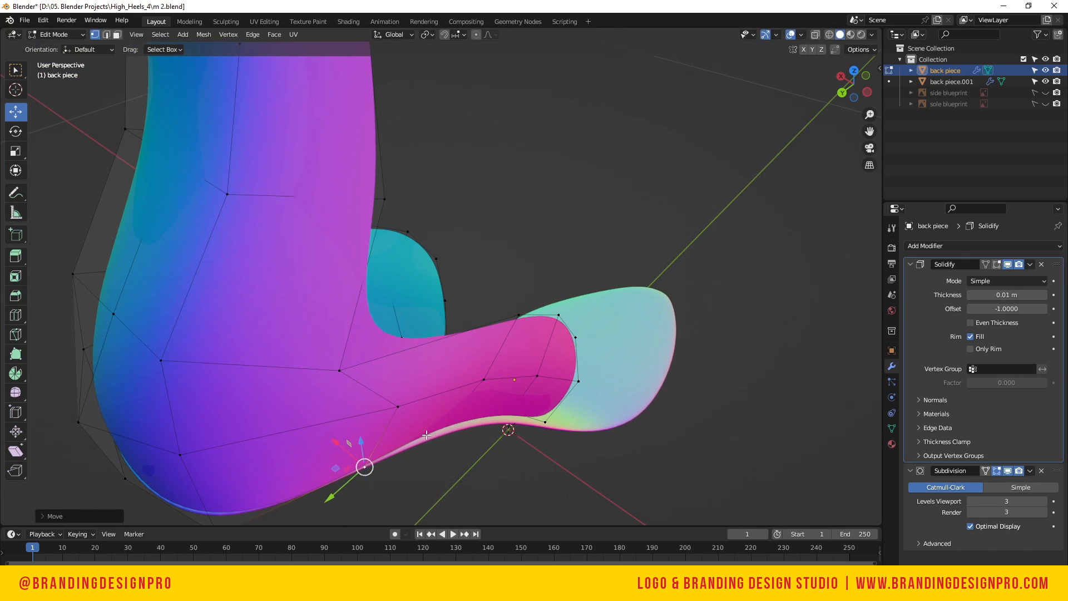
click(428, 436)
drag(415, 404, 426, 412)
click(517, 417)
drag(484, 392, 487, 396)
Move the middle bottom-edge vertex on the other side slightly inward and down along Z onto the sole's edge
drag(860, 79, 873, 21)
click(484, 305)
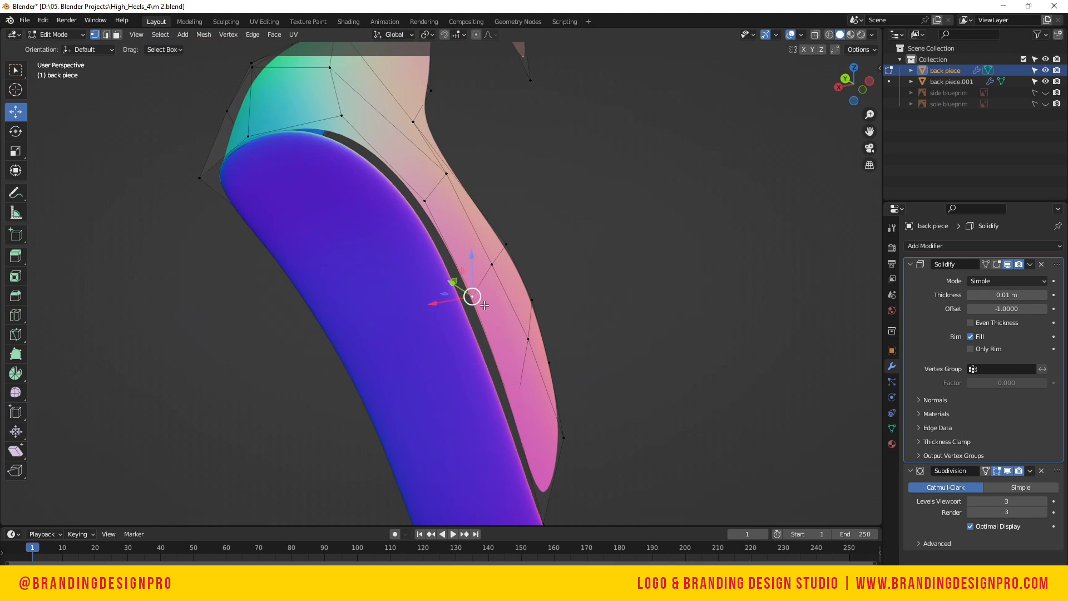
drag(457, 288, 453, 279)
key(g)
key(z)
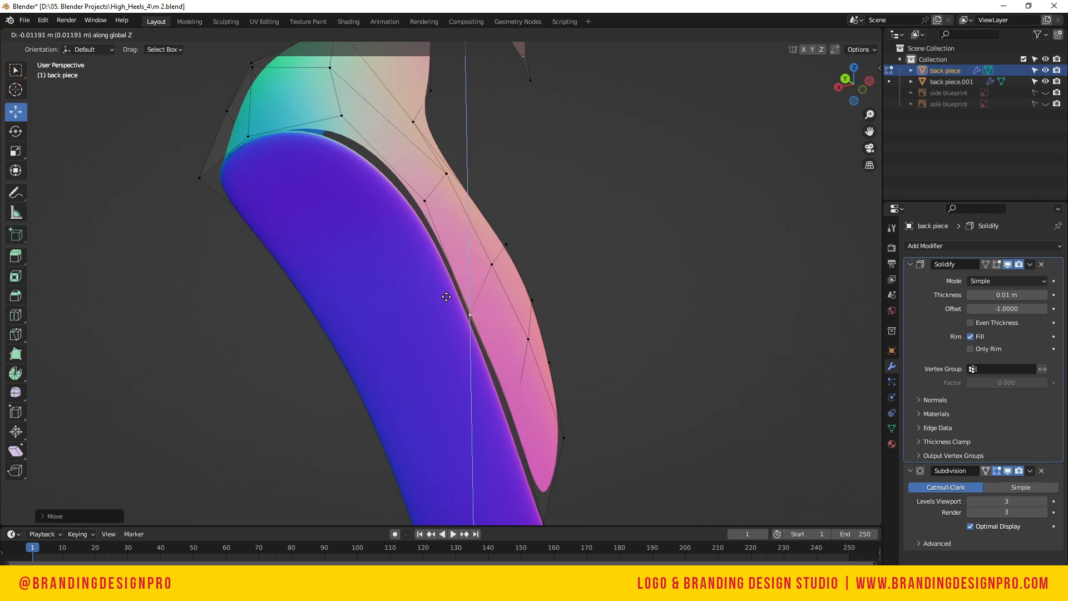
click(433, 301)
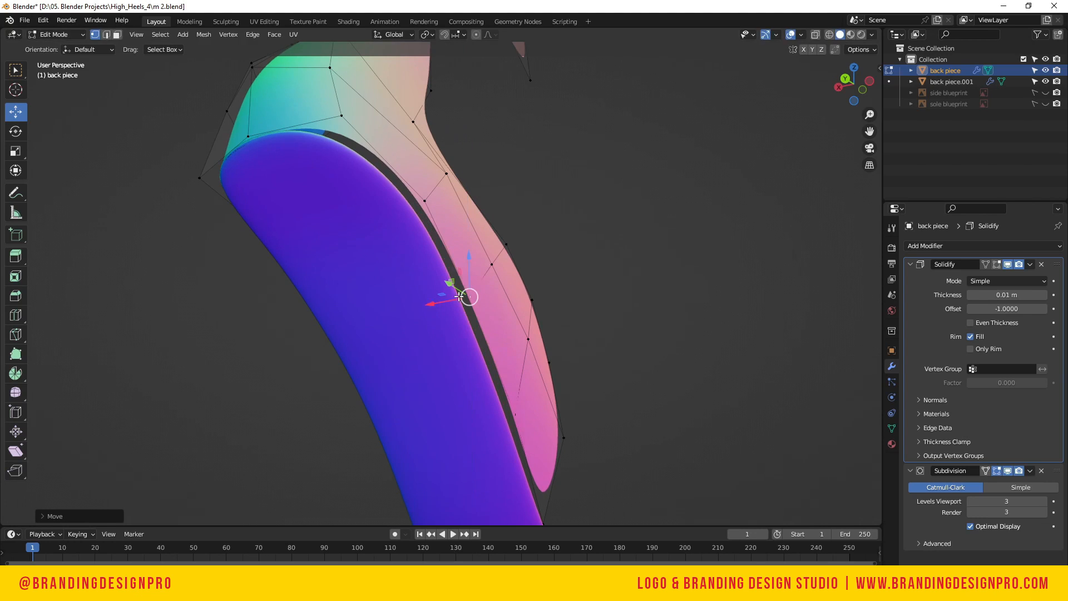
drag(848, 84, 844, 87)
click(844, 88)
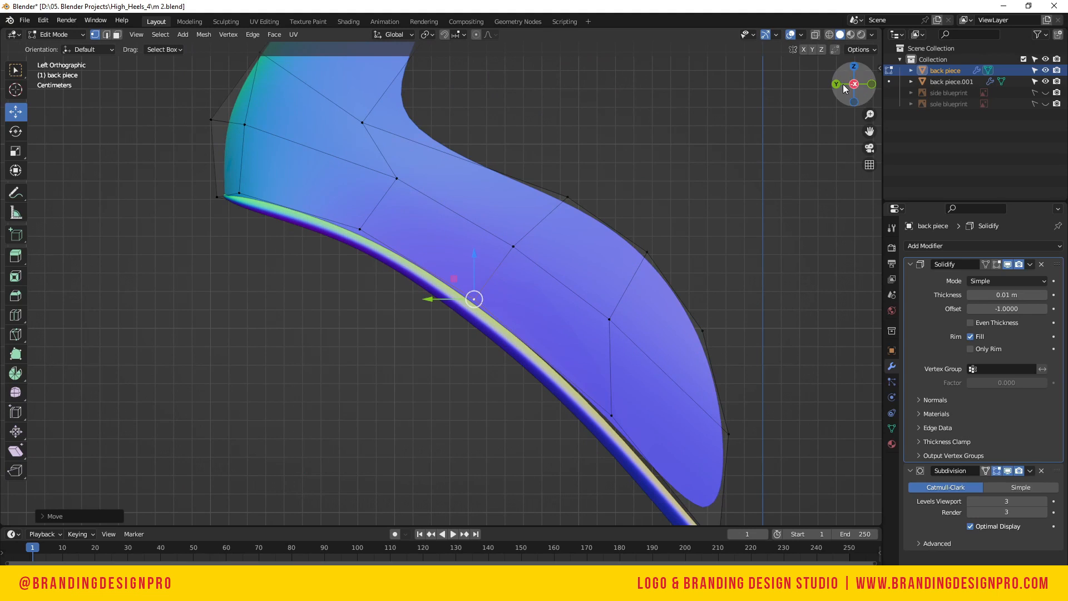
key(g)
key(z)
click(473, 271)
Lower the two bottom-edge vertices nearer the heel and the one nearer the front along Z onto the sole
click(350, 223)
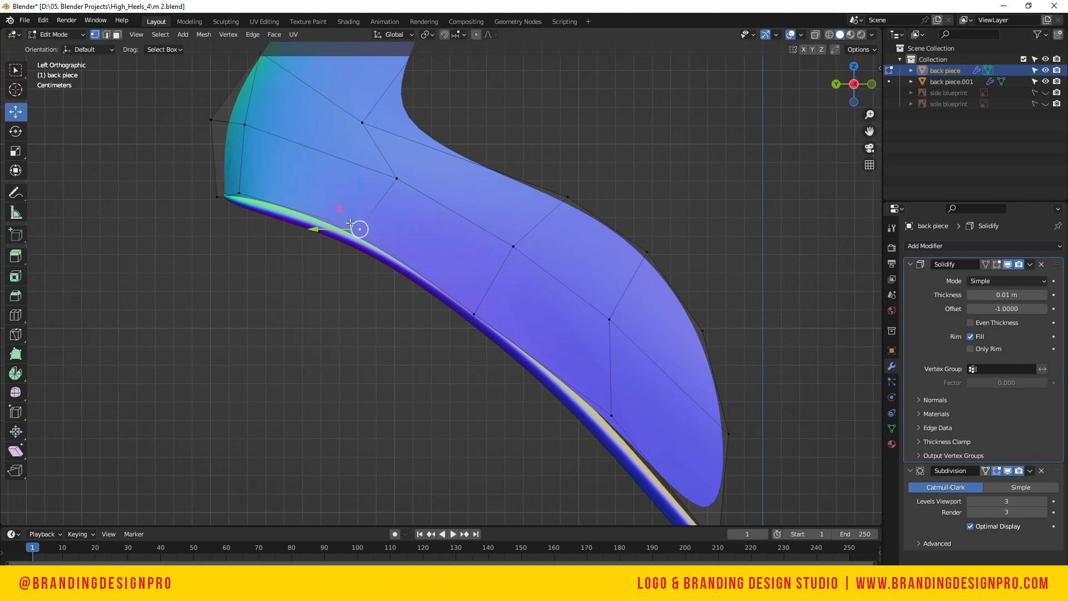
key(g)
key(z)
click(362, 208)
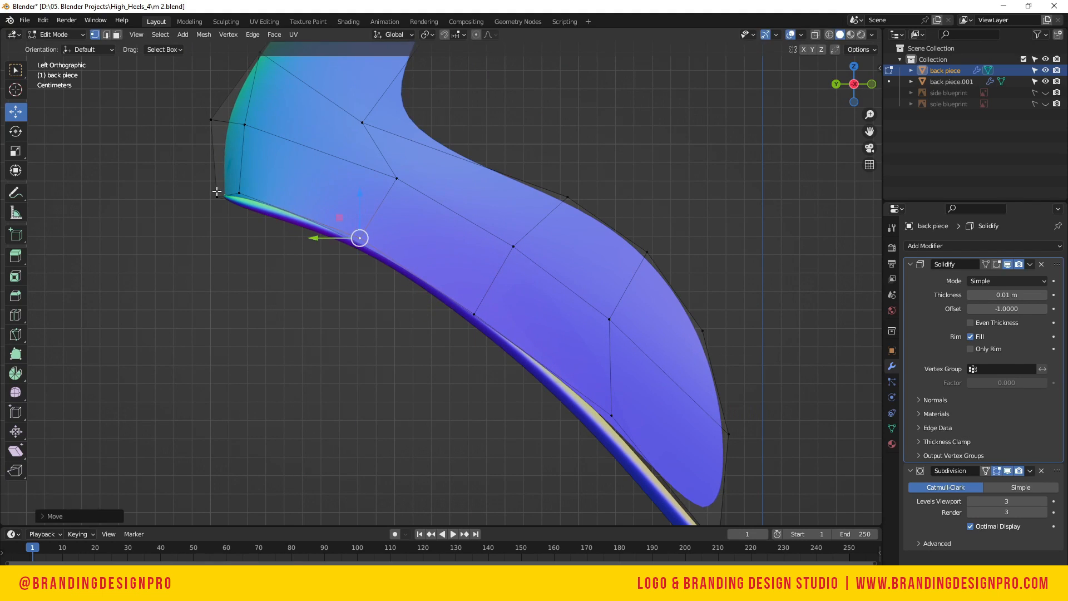
click(255, 186)
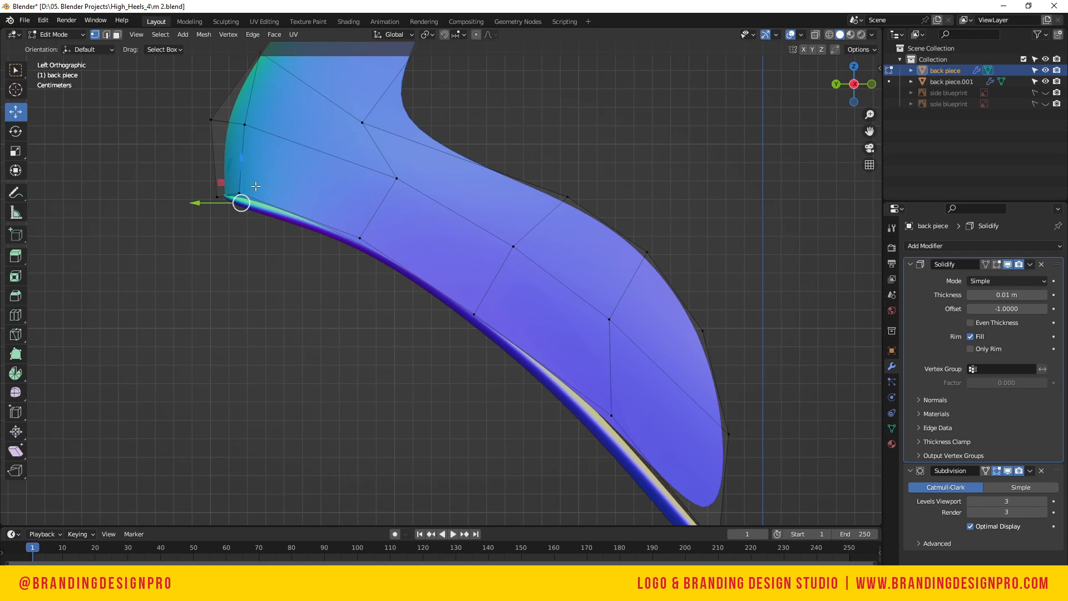
key(g)
key(z)
click(249, 159)
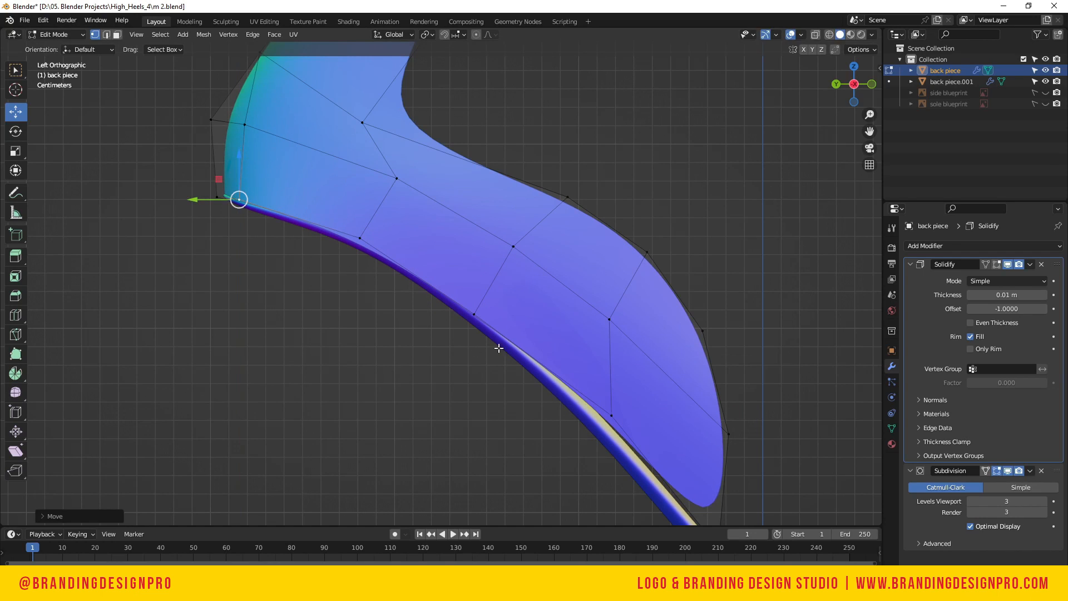
click(624, 418)
drag(611, 372, 611, 392)
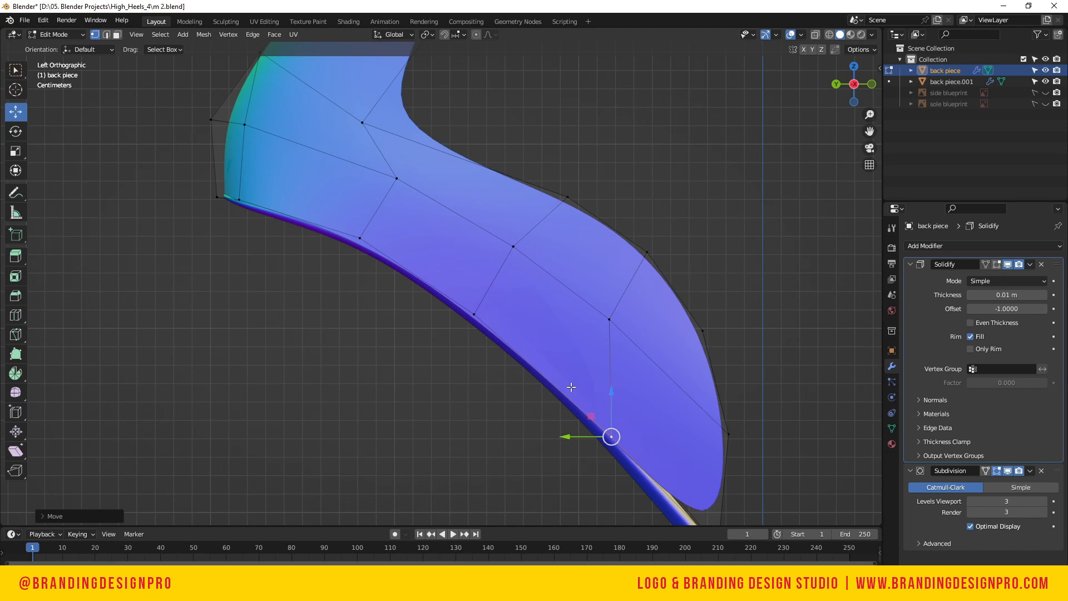
Slide the middle bottom-edge vertex forward along the sole and fine-tune the position of the bottom-edge vertex in front of it
click(477, 314)
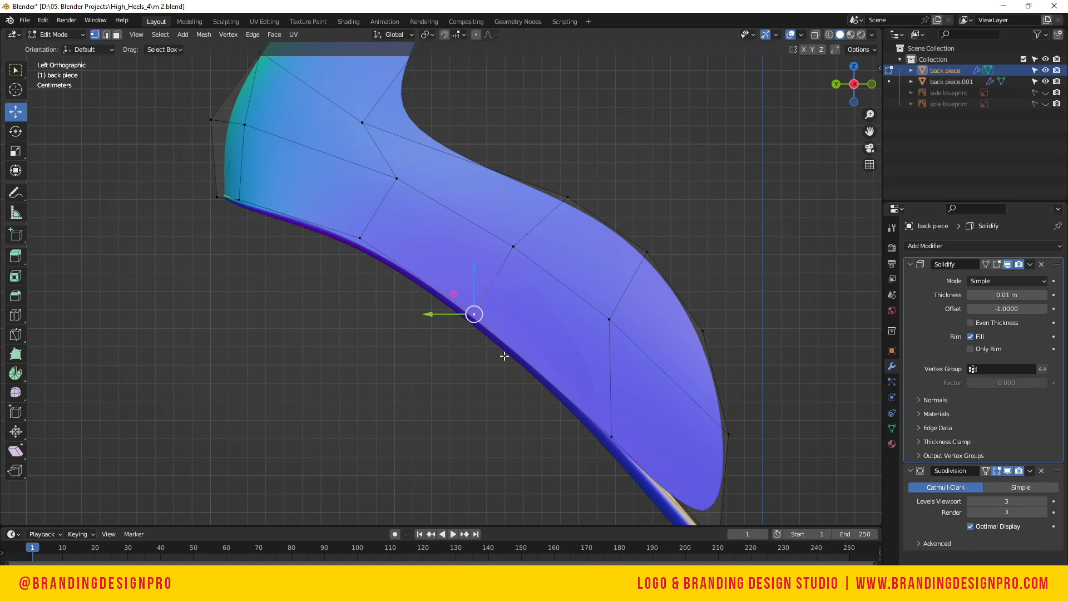
key(g)
click(527, 365)
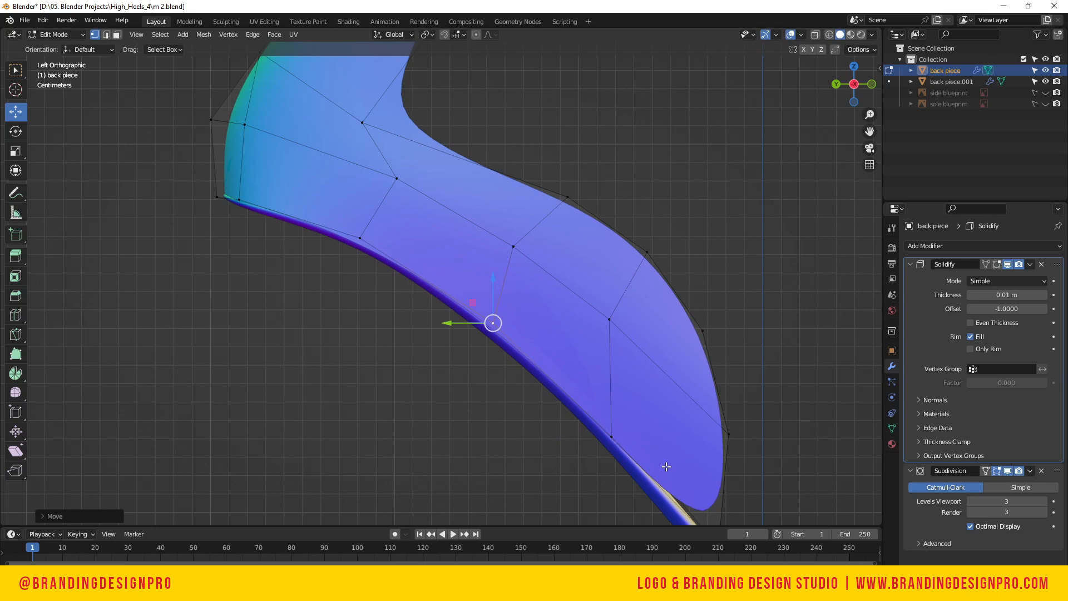
click(633, 458)
key(g)
click(621, 451)
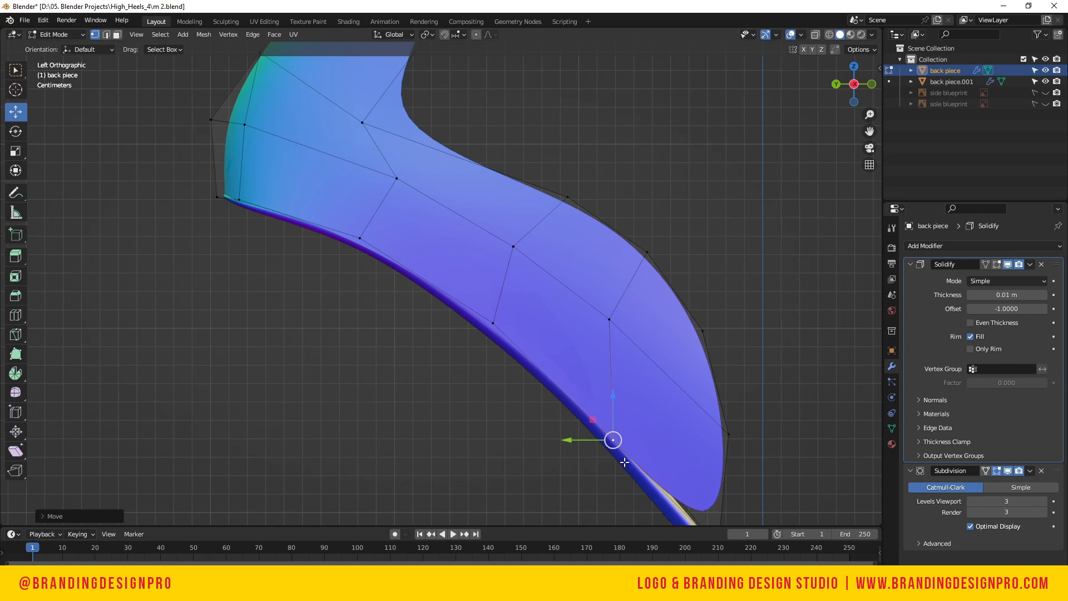
Move the vertex at the front tip of the side flap onto the sole's edge
scroll(705, 512, down, 2)
click(641, 480)
key(g)
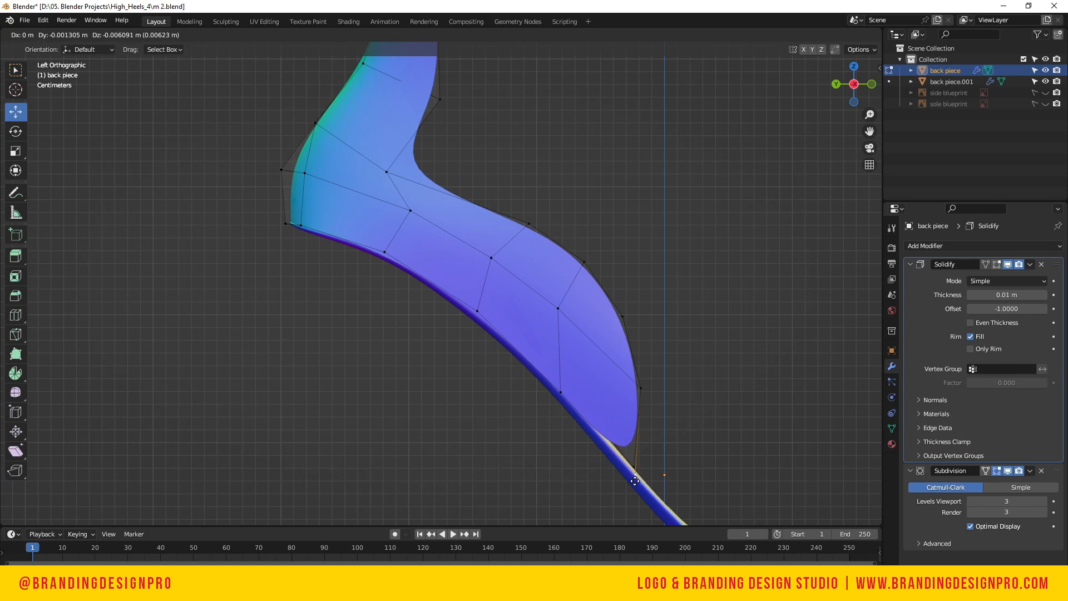
click(636, 478)
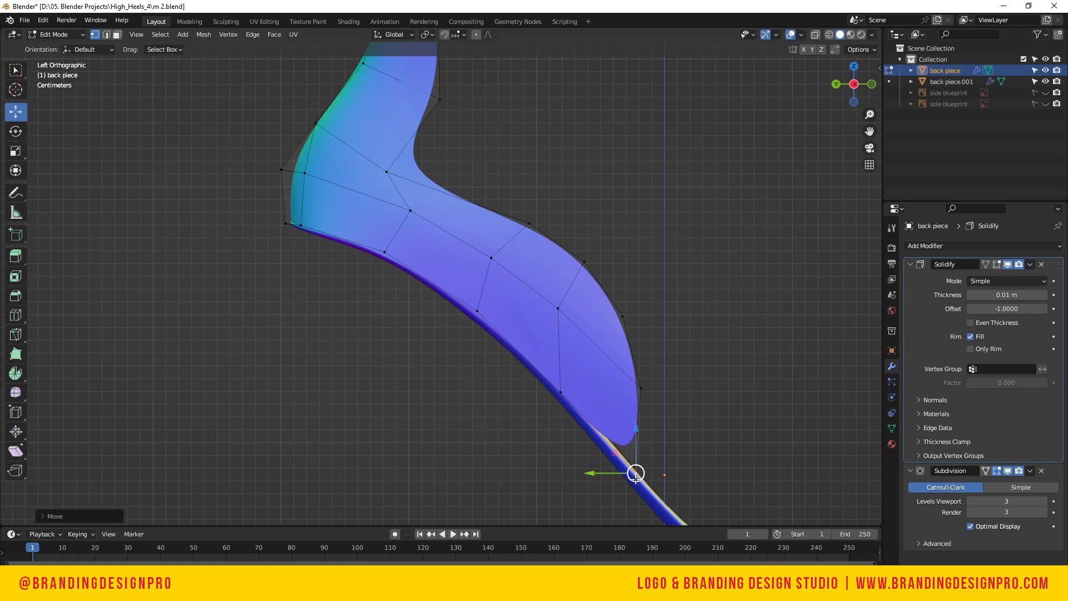
Add an unslid loop cut across the front end of the side flap and select its bottom-edge vertex
click(604, 384)
right_click(620, 455)
click(601, 441)
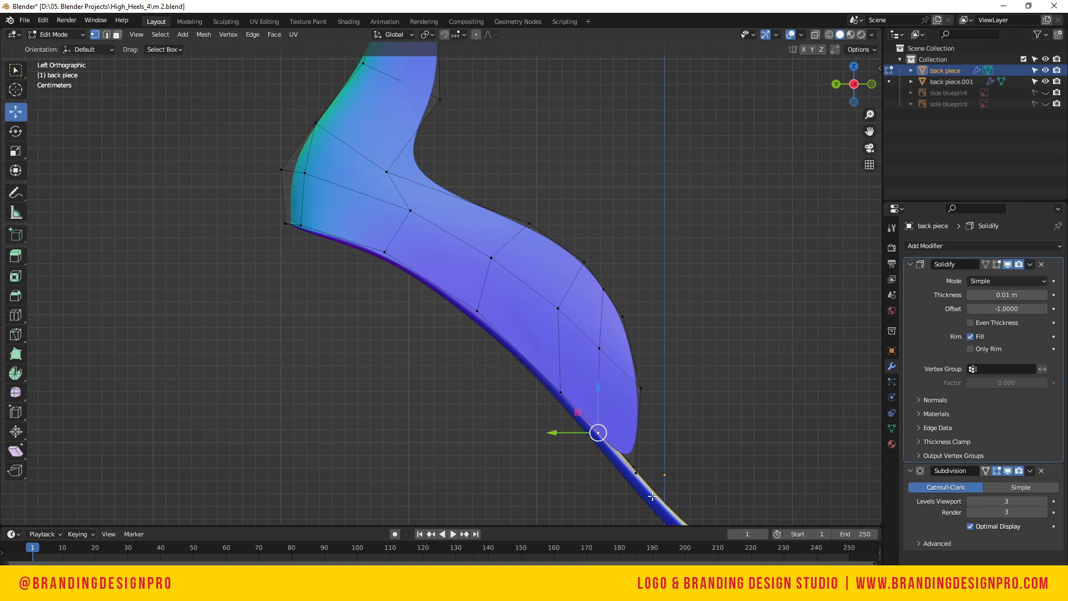
Move the front loop cut's bottom vertex down along the sole and shift the vertex above it slightly forward
key(g)
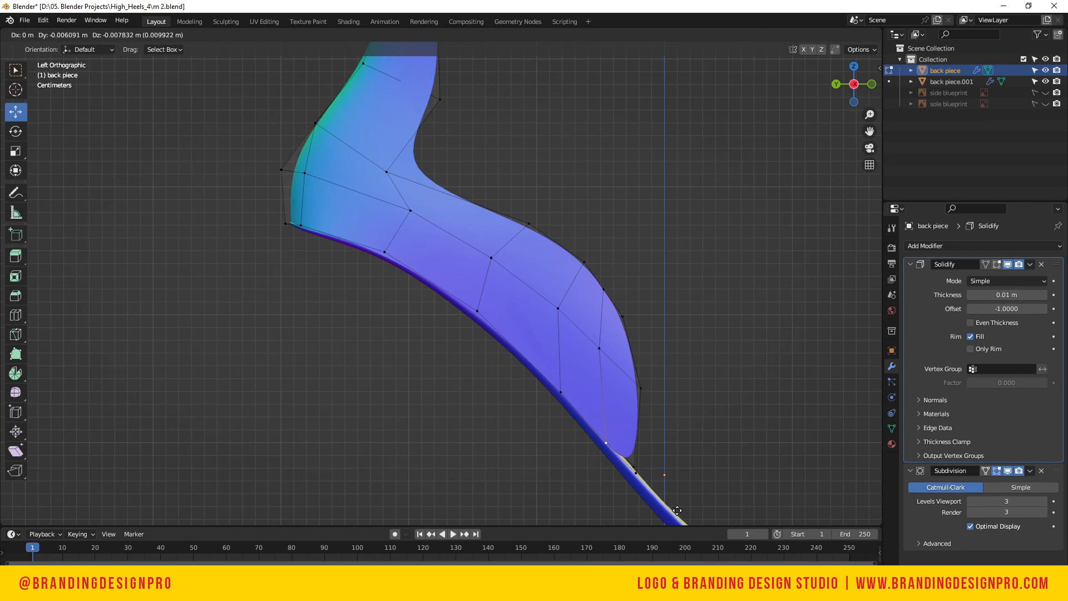
click(645, 491)
click(600, 349)
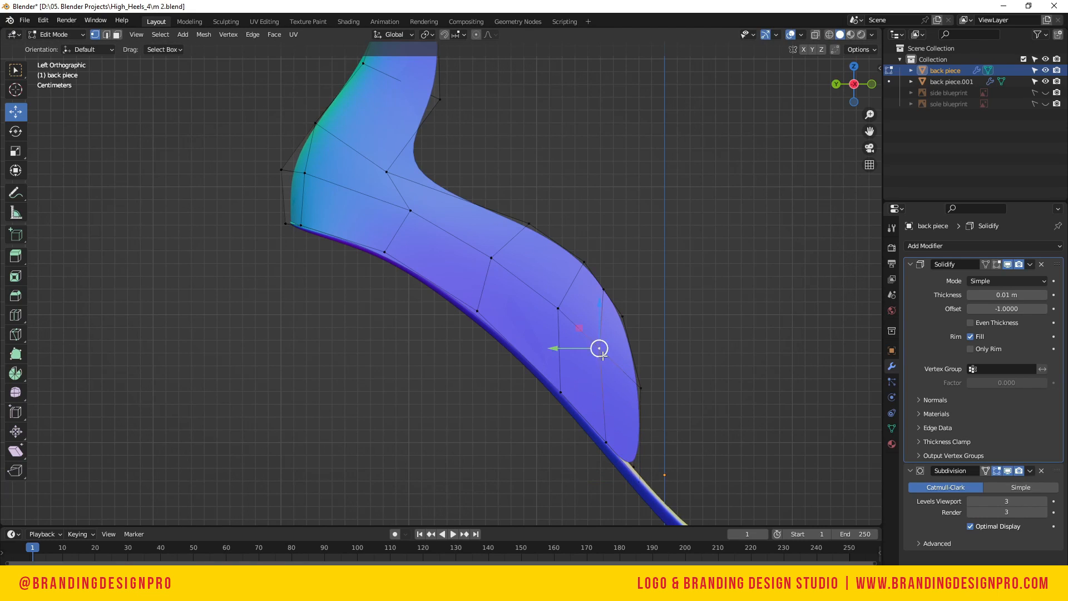
key(g)
click(607, 359)
Move two vertices on the side flap's upper edge slightly back along its curve to even out the cross edges
click(558, 308)
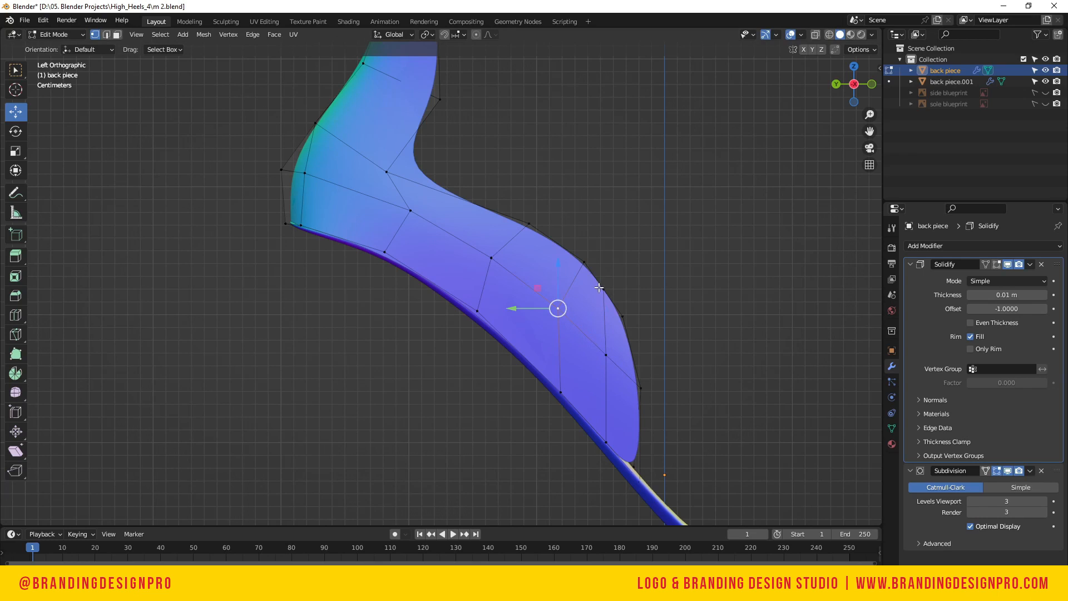
click(584, 262)
drag(584, 261, 570, 254)
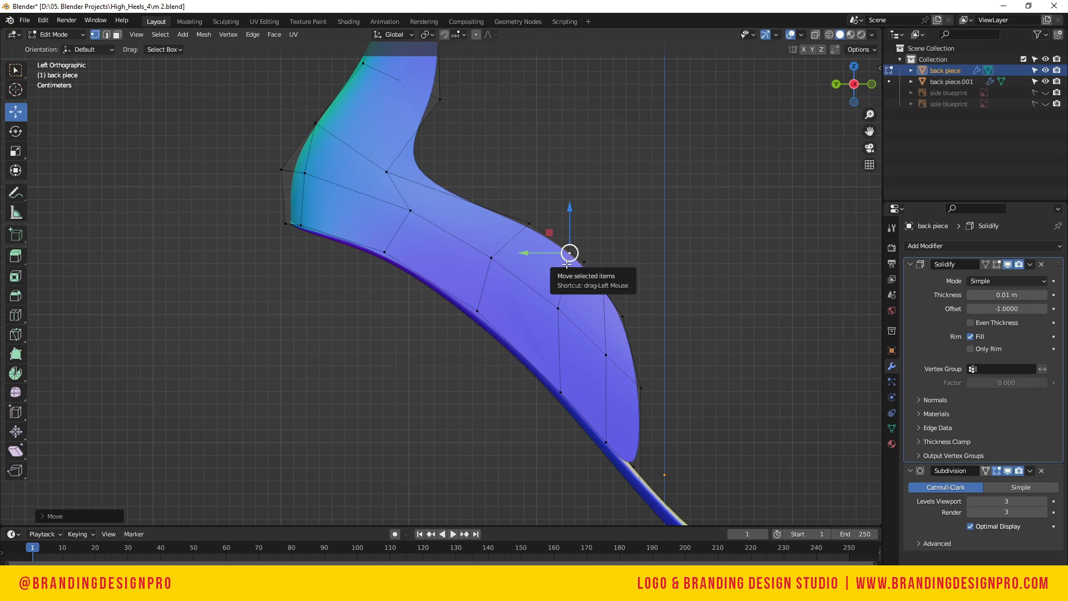
click(529, 223)
drag(529, 223, 508, 216)
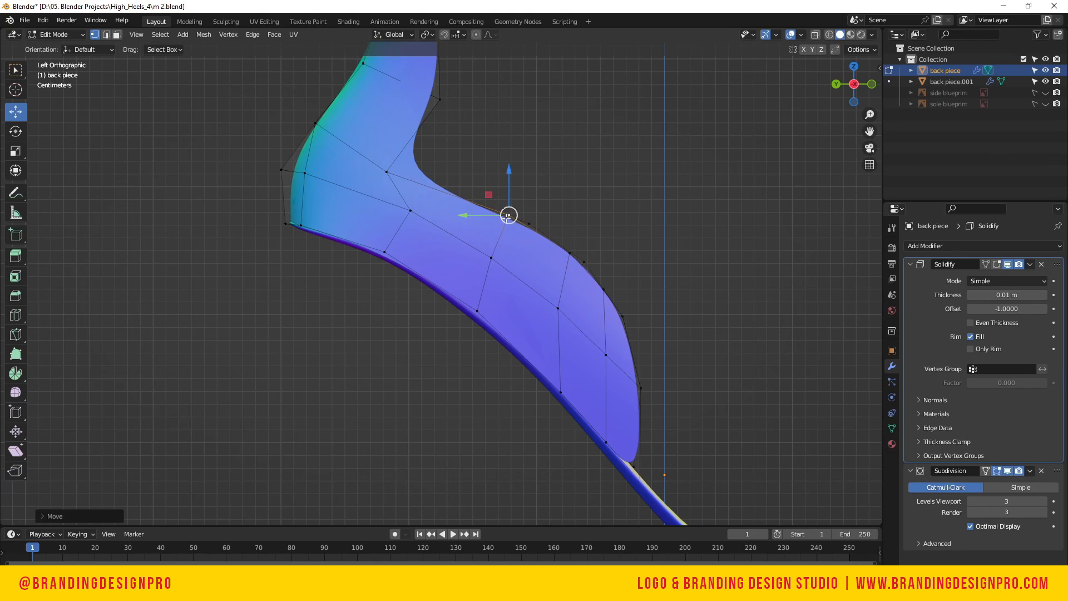
Lower three bottom-edge vertices of the opposite side flap along Z to close the gap with the sole
drag(841, 101, 776, 104)
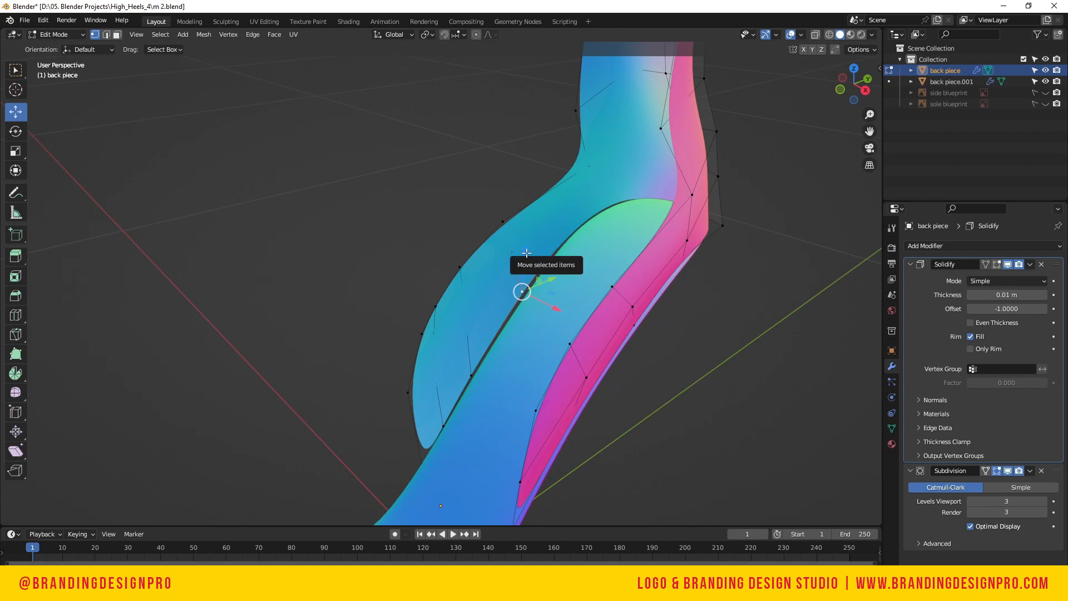
drag(523, 254, 529, 261)
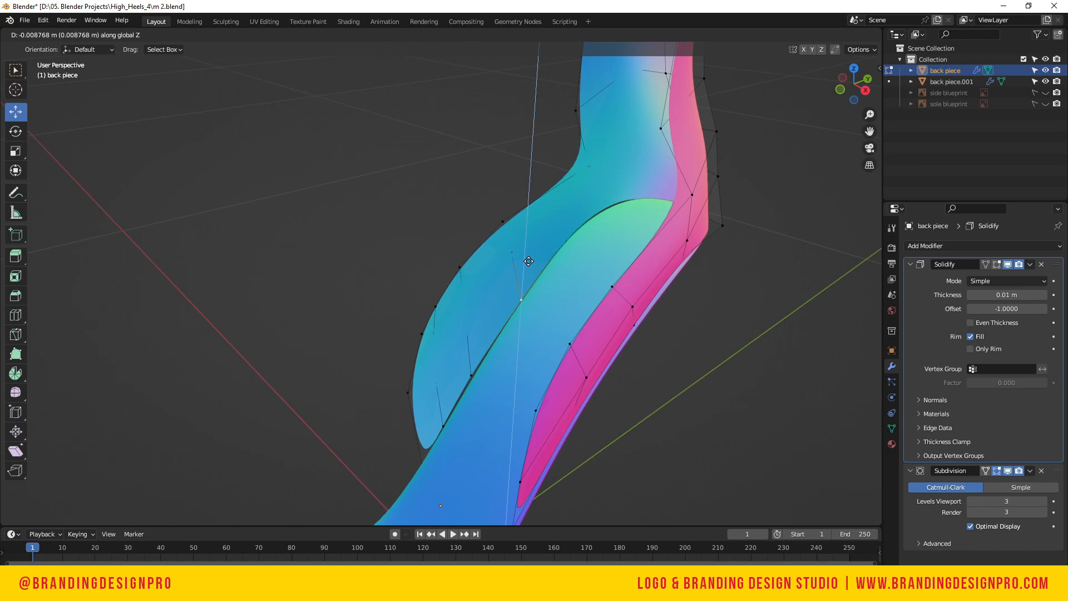
click(471, 378)
key(g)
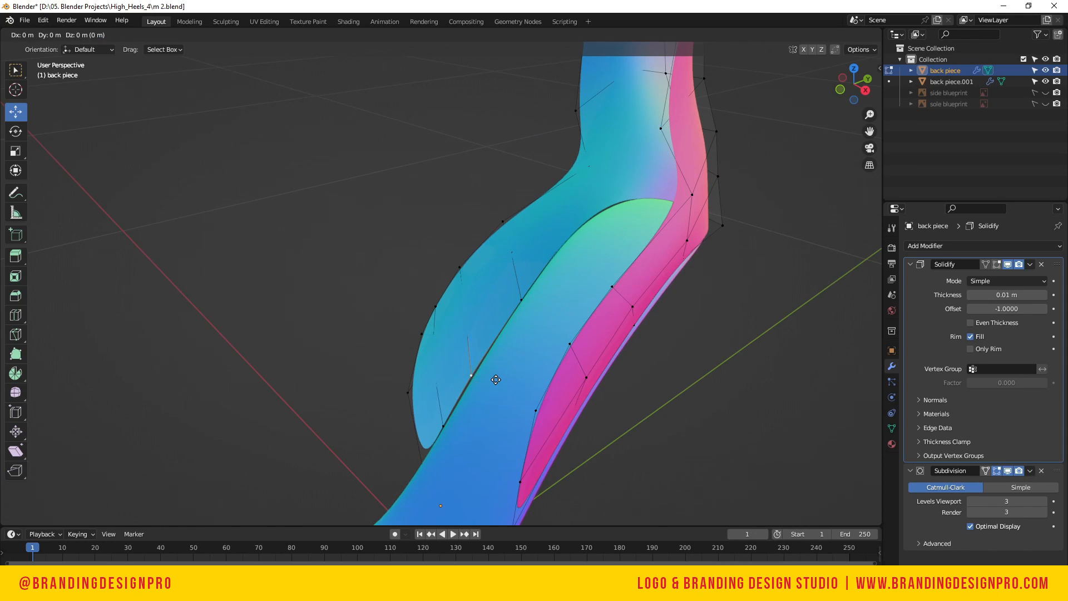
key(z)
click(498, 384)
click(574, 226)
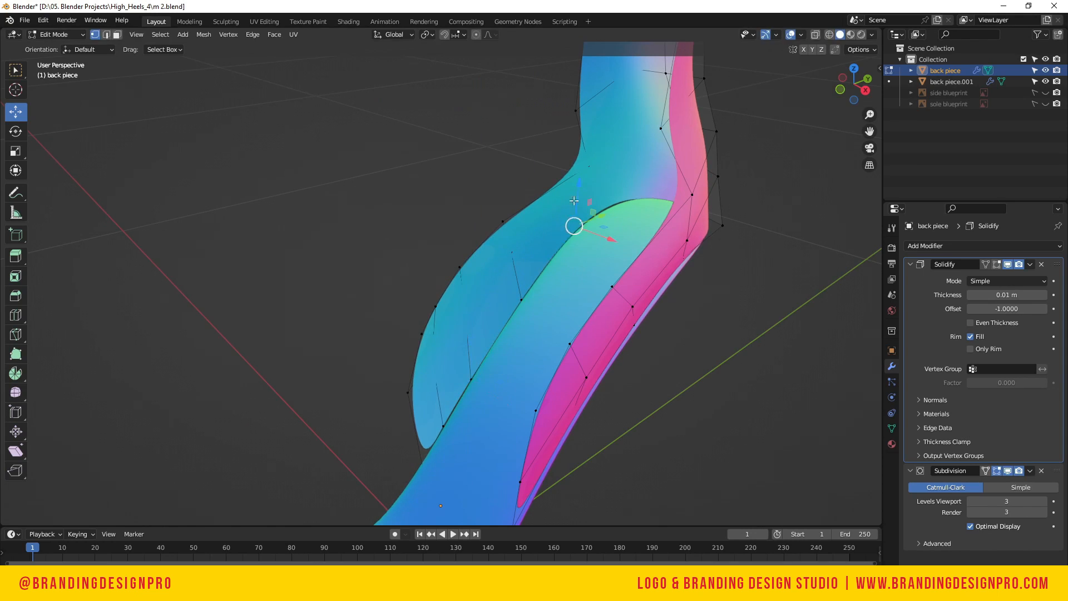
key(g)
drag(583, 192, 583, 196)
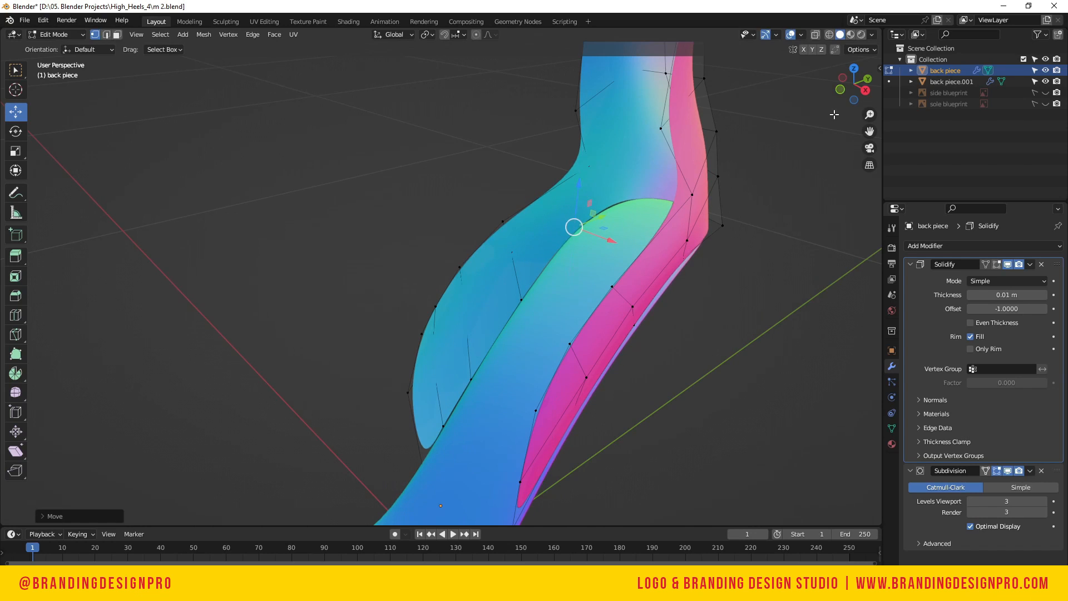
drag(871, 94, 956, 96)
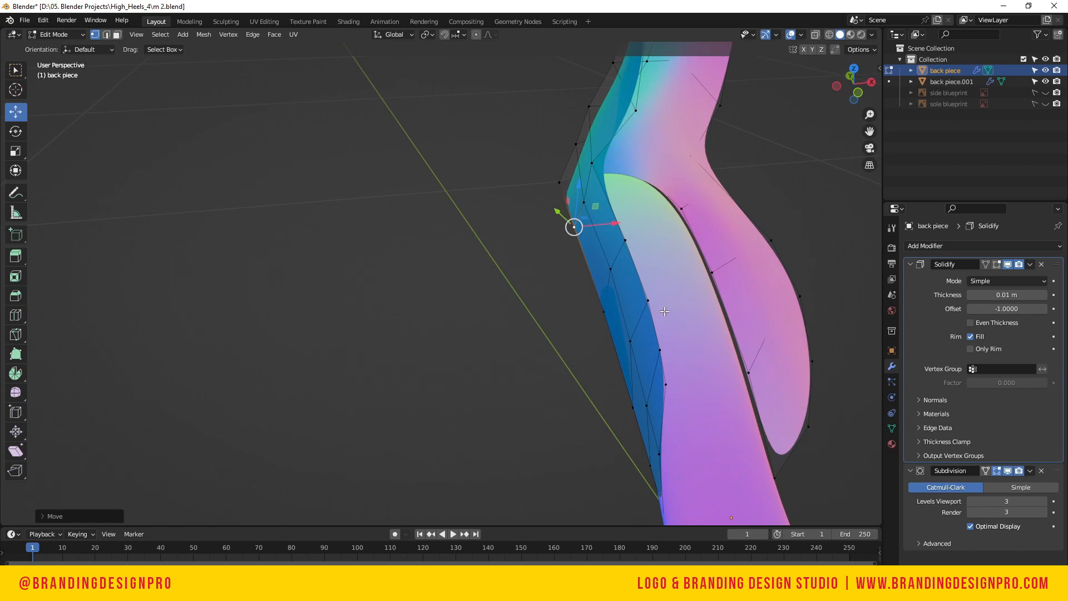
click(710, 272)
drag(755, 271, 743, 317)
key(ctrl+z)
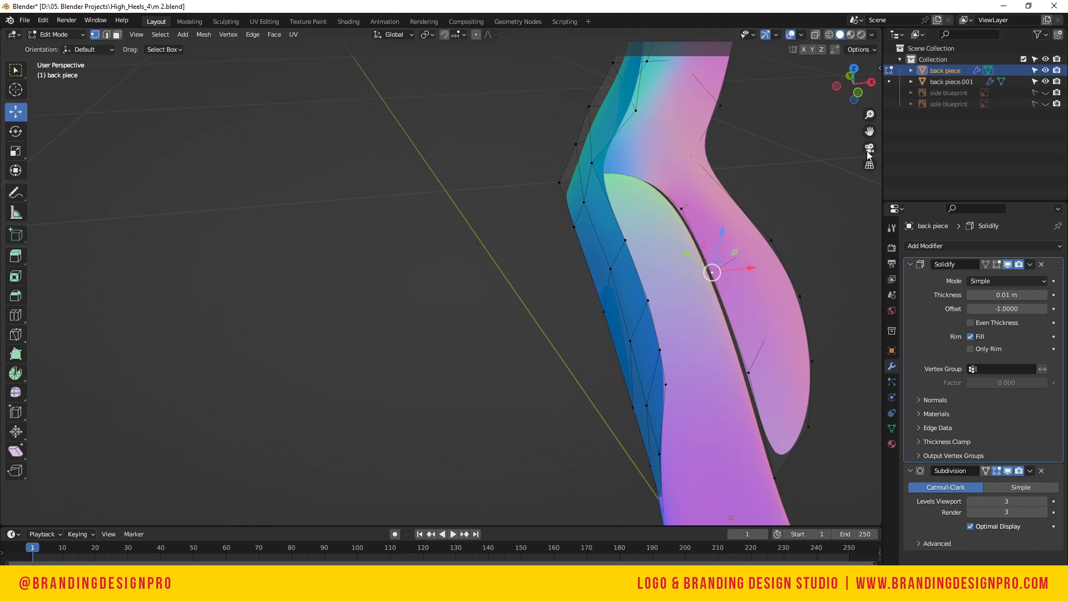
Examine the whole shoe in Object Mode from several angles, and return to editing the back piece's mesh
drag(857, 84, 960, 92)
scroll(732, 219, down, 4)
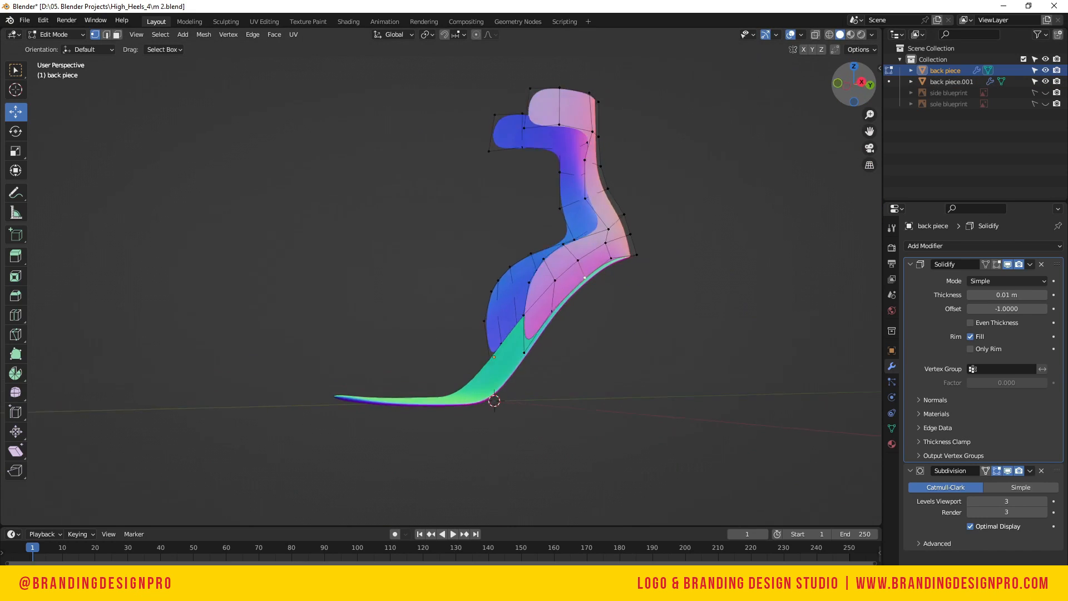
middle_drag(655, 195, 656, 194)
key(Tab)
click(618, 259)
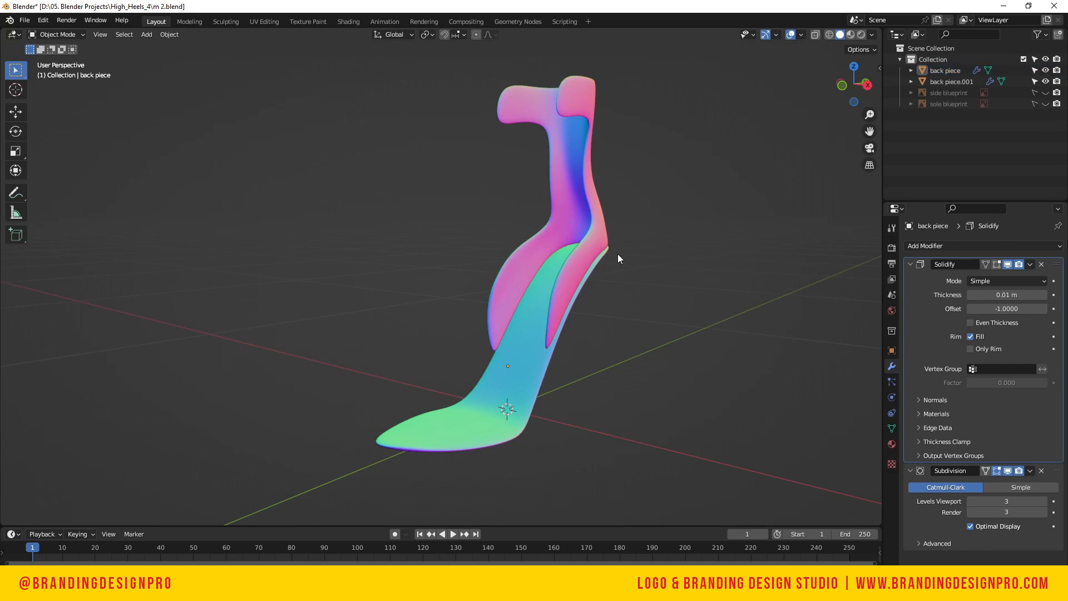
key(ctrl+z)
drag(842, 78, 778, 83)
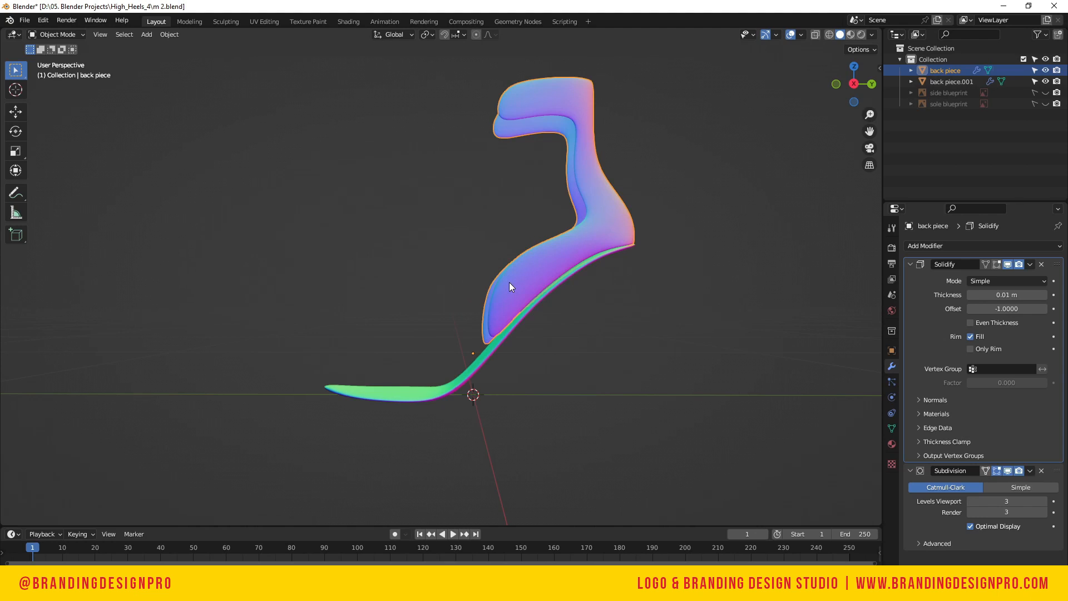
key(Tab)
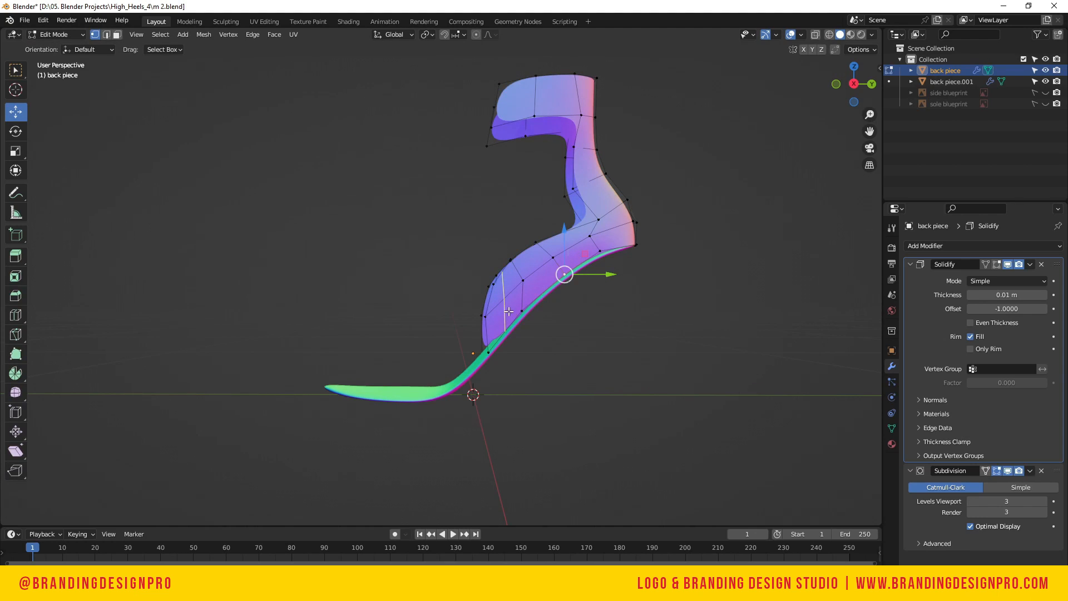
key(g)
key(g)
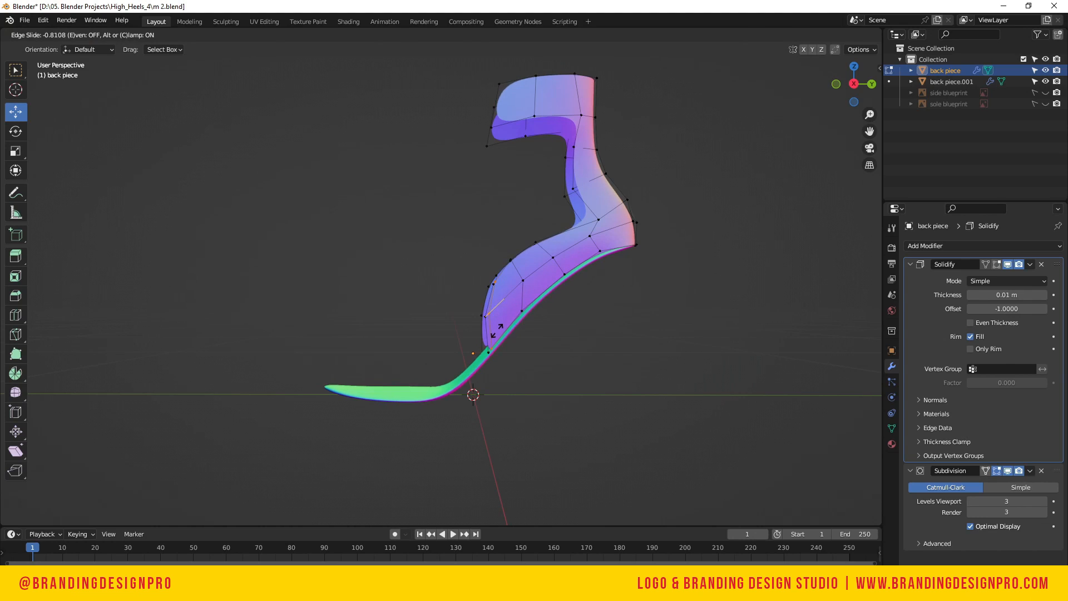
click(496, 330)
Select the bottom edges of one side flap from tip to heel and set their mean bevel weight and mean crease to 1
scroll(499, 304, up, 3)
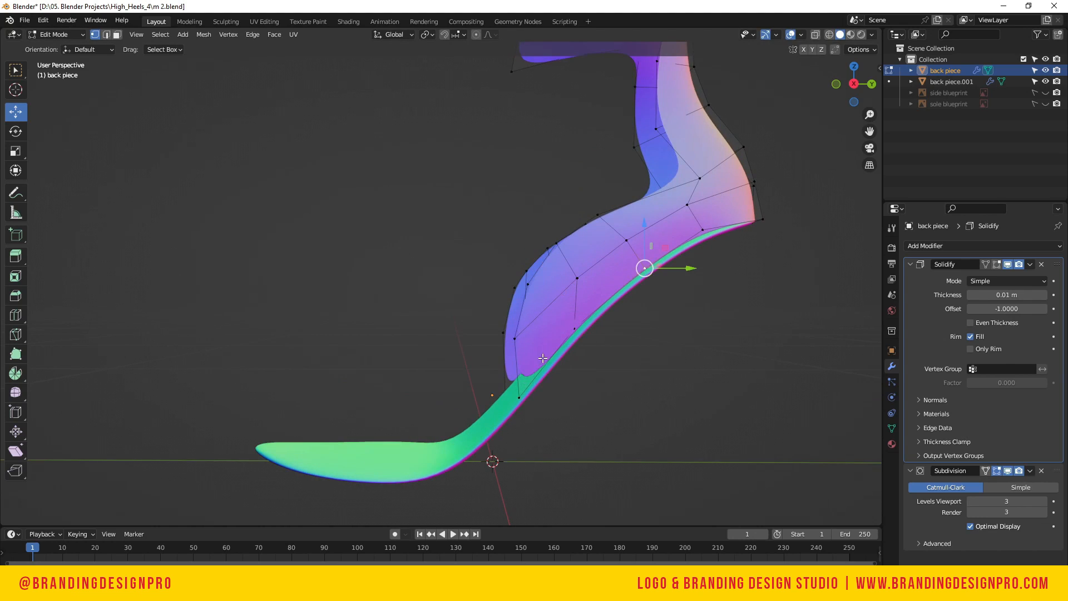
click(516, 379)
shift+click(520, 314)
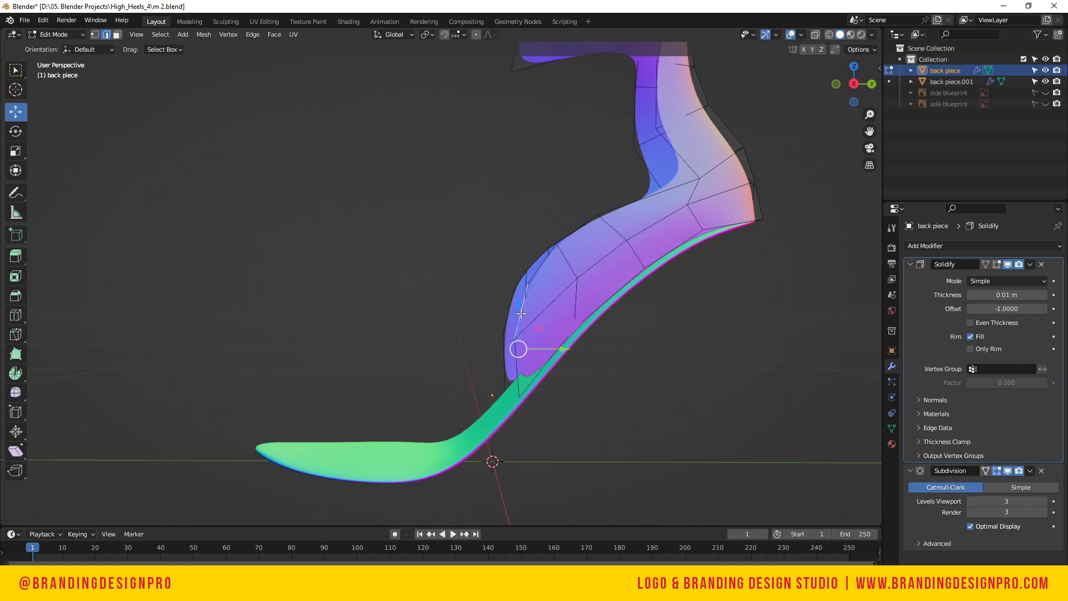
click(534, 383)
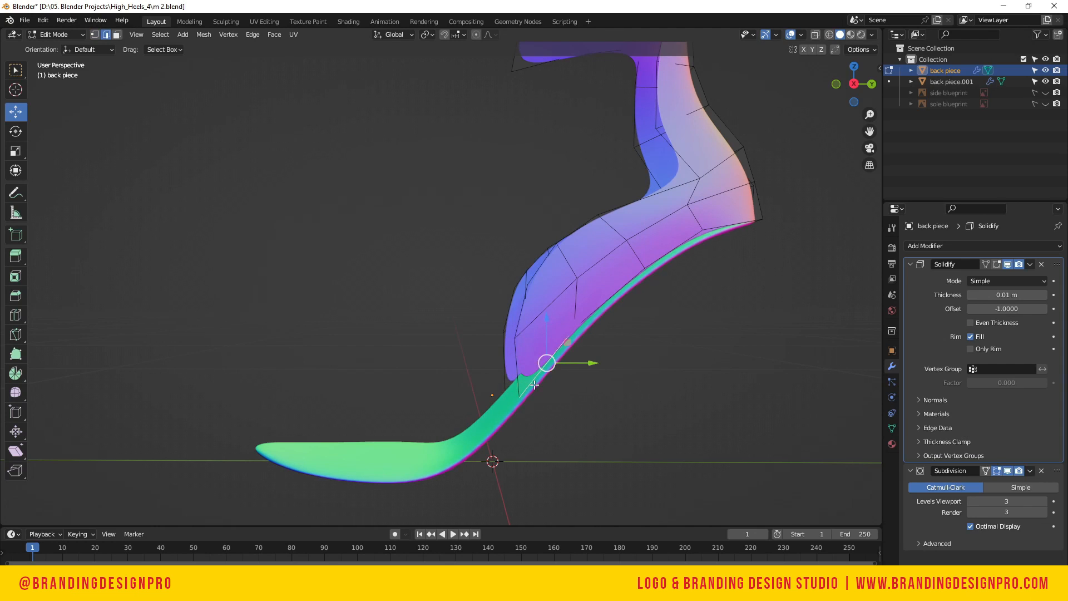
ctrl+click(749, 222)
drag(857, 84, 824, 84)
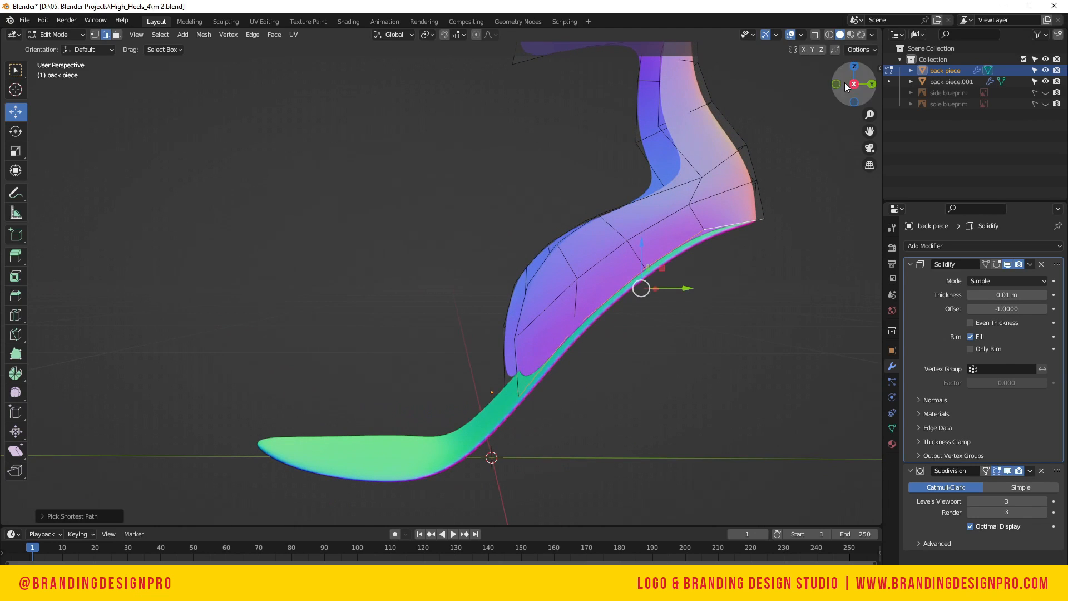
key(n)
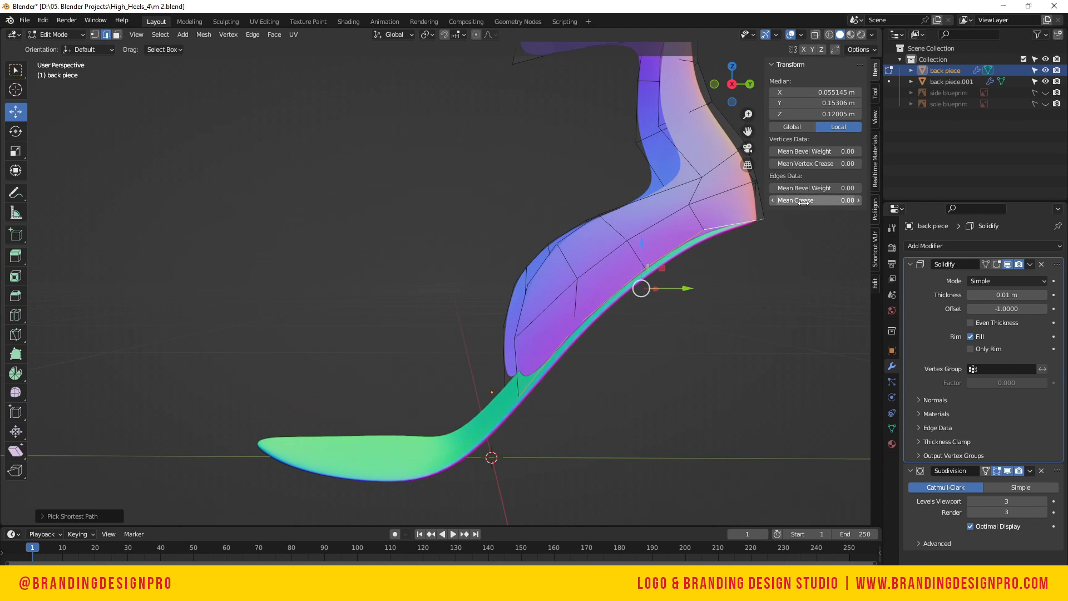
drag(806, 200, 860, 188)
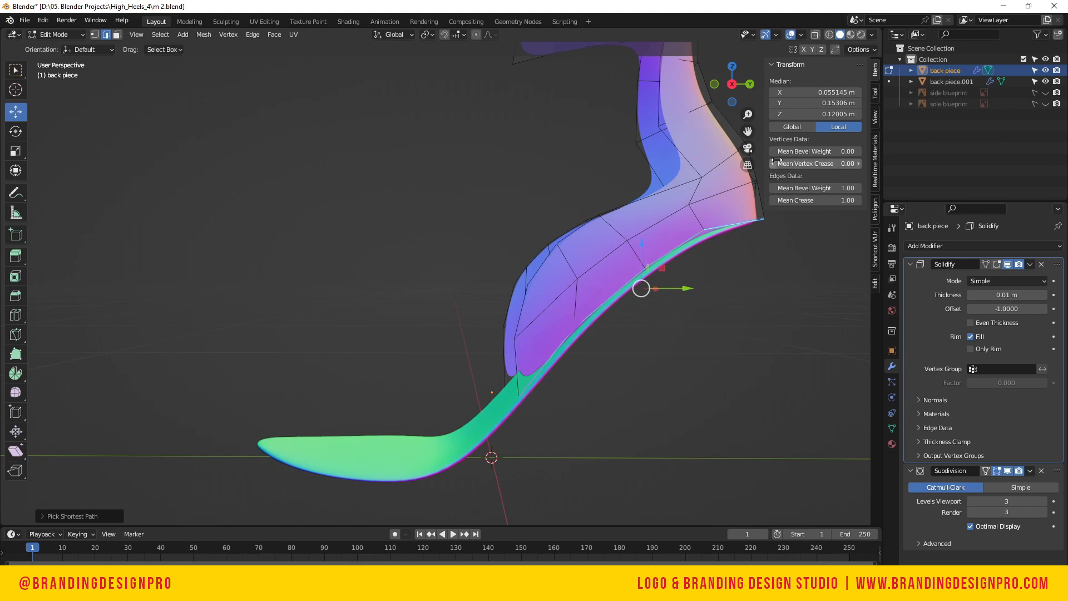
Set the selected bottom-edge vertices' mean bevel weight to 1 and their mean vertex crease to 0
drag(807, 151, 859, 151)
mouse_move(780, 162)
mouse_down()
mouse_move(859, 161)
mouse_move(795, 163)
mouse_up()
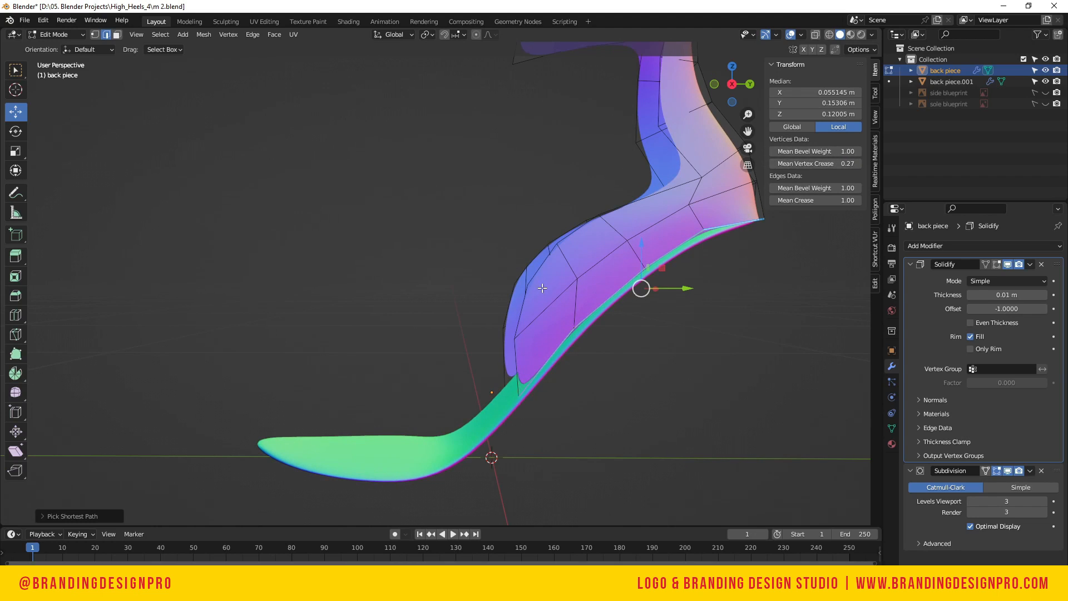
click(820, 163)
text(0)
key(Return)
Select the front edges of the same side flap and set their mean edge bevel weight and mean crease to 1
click(511, 364)
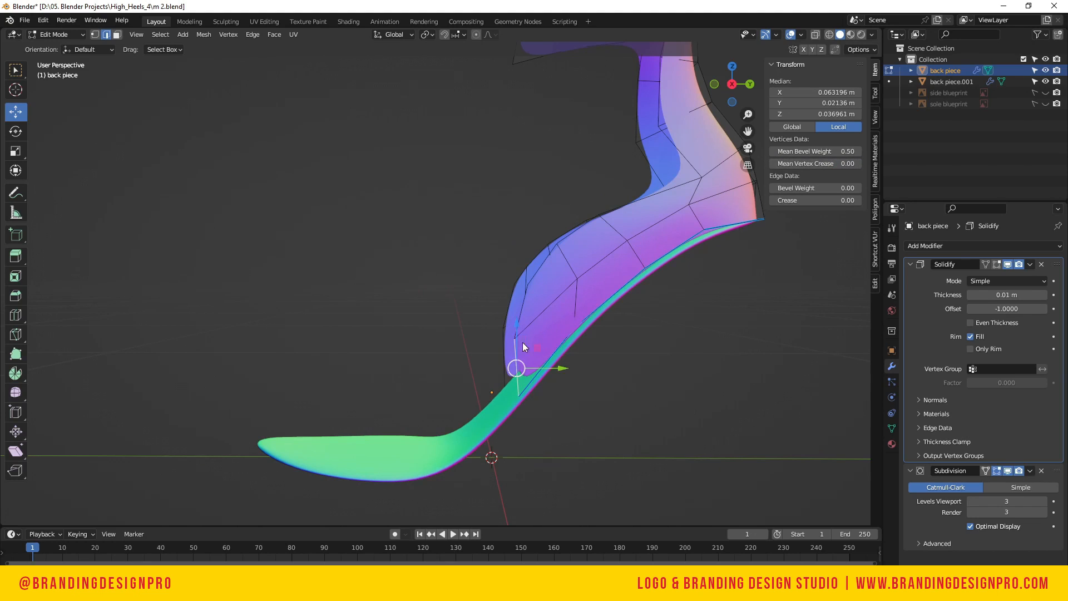
ctrl+click(526, 309)
drag(839, 188, 861, 188)
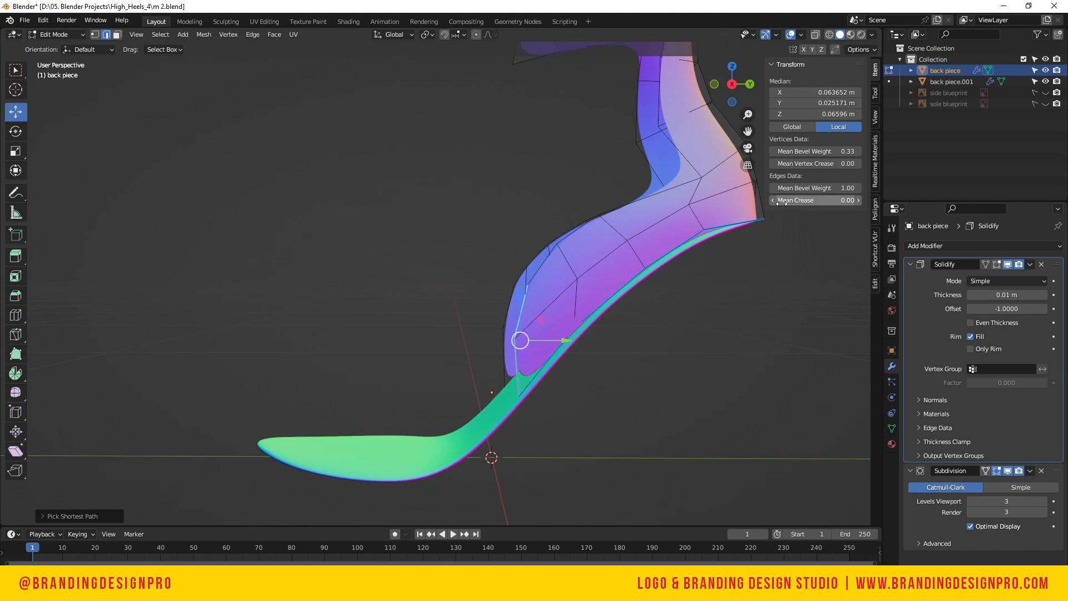
drag(785, 200, 862, 200)
click(674, 393)
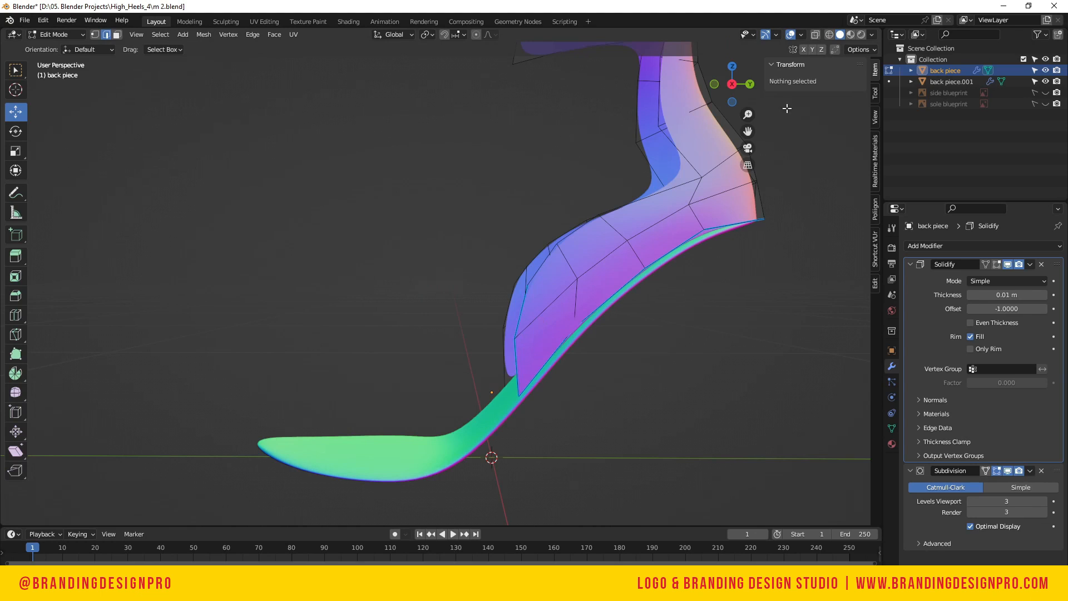
Set edge bevel weight, crease and vertex bevel weight to 1 on the opposite side flap's front edges
drag(736, 85, 818, 90)
click(774, 422)
ctrl+click(769, 357)
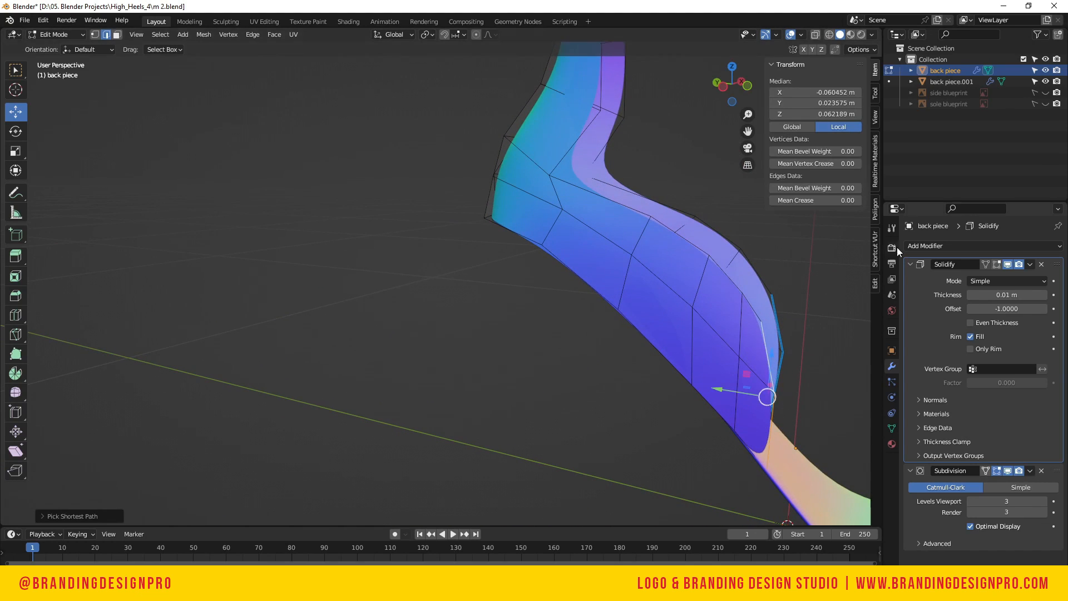
drag(784, 188, 862, 200)
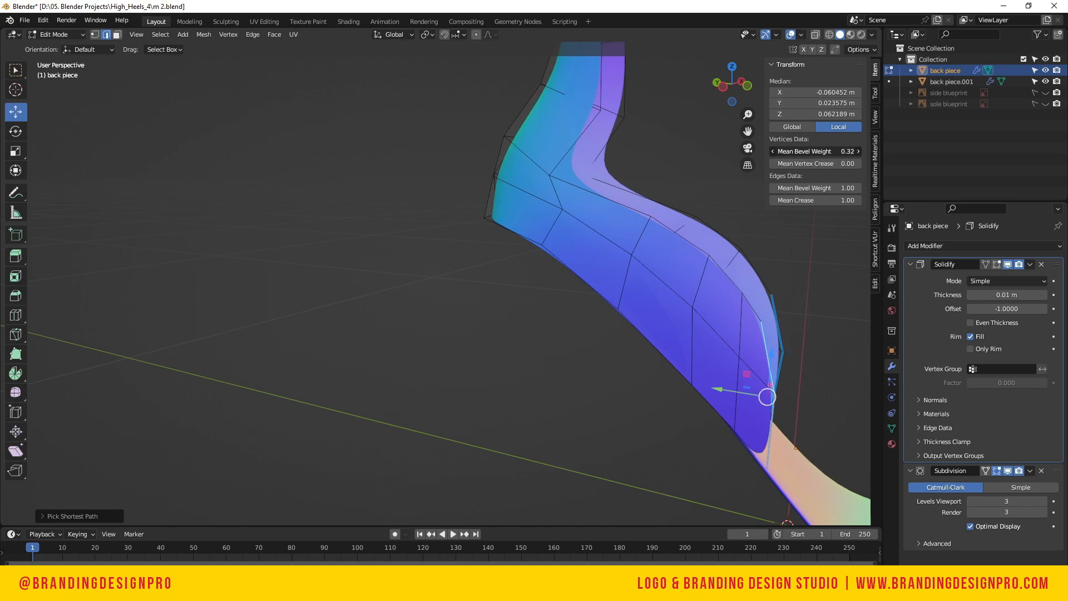
drag(812, 151, 820, 156)
click(839, 153)
text(1)
key(Return)
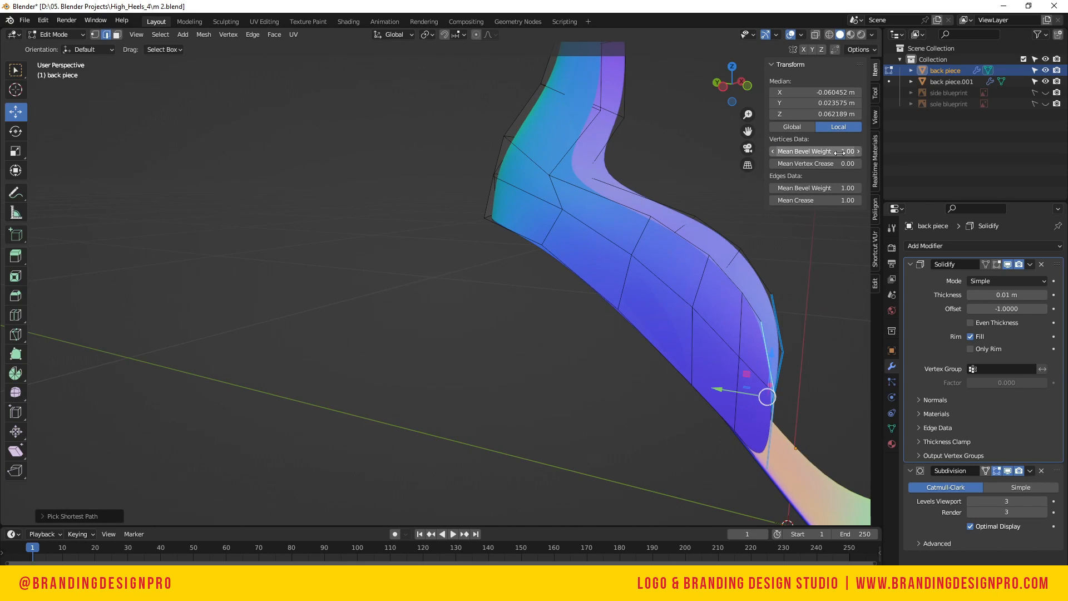
Set mean edge bevel weight and mean crease to 1 on the opposite flap's bottom edges from tip to heel
click(751, 448)
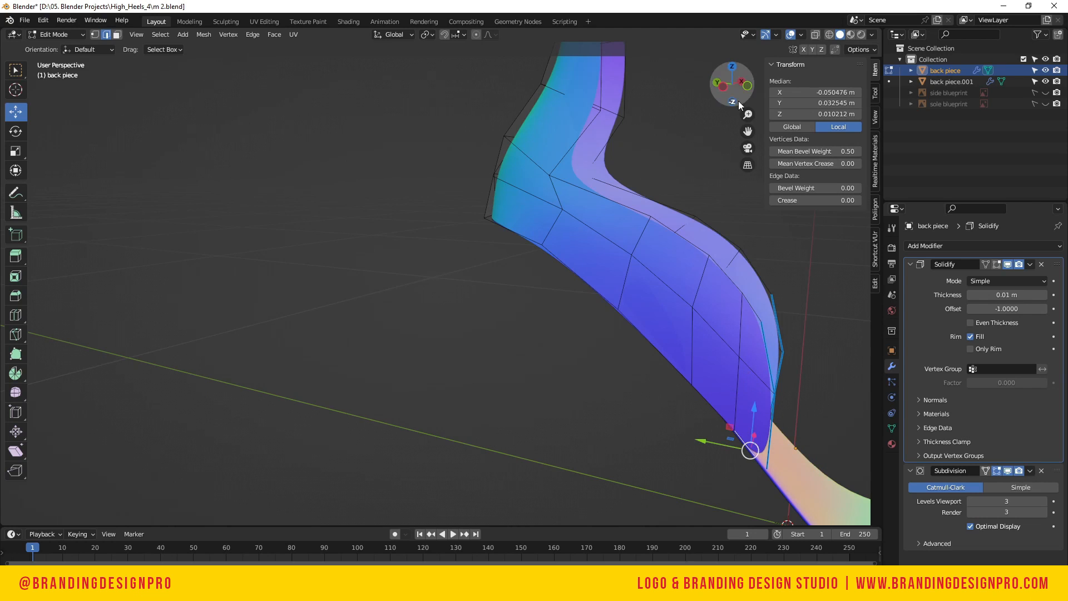
drag(738, 102, 729, 78)
ctrl+click(504, 276)
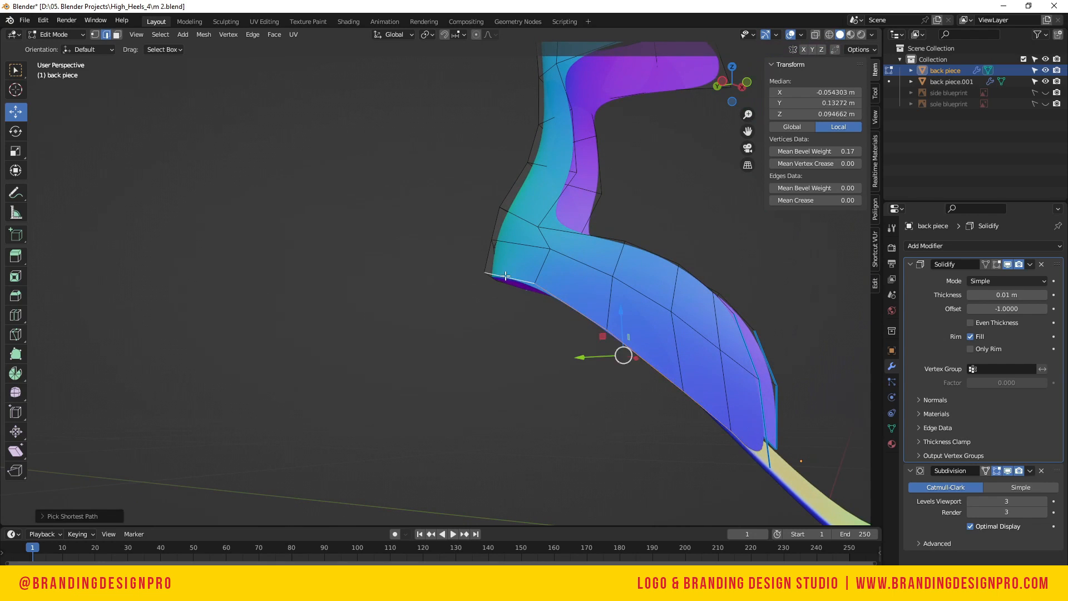
drag(837, 188, 945, 188)
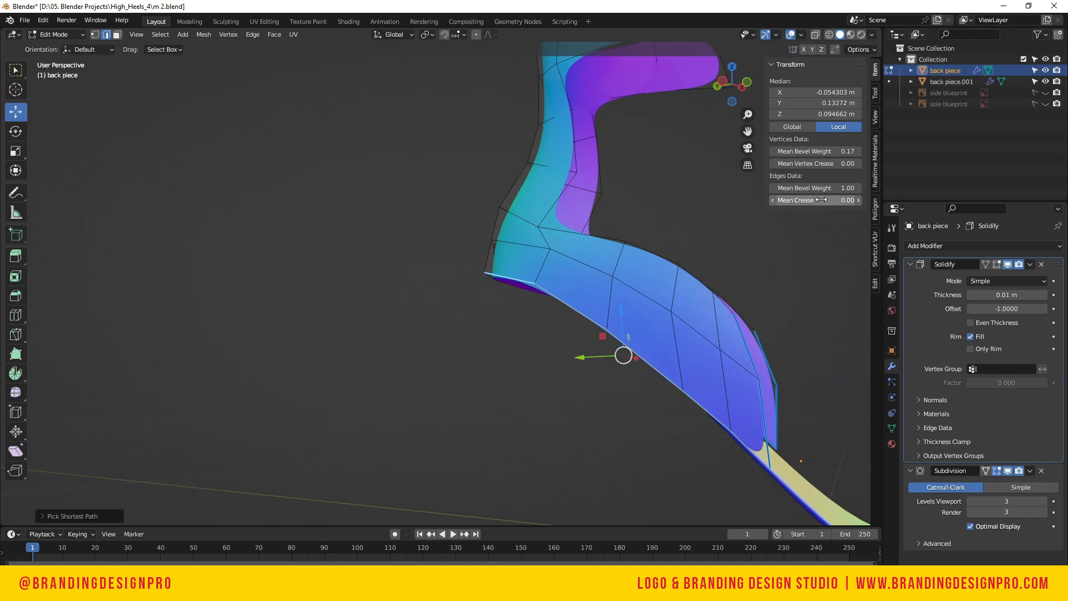
drag(826, 200, 935, 201)
click(825, 335)
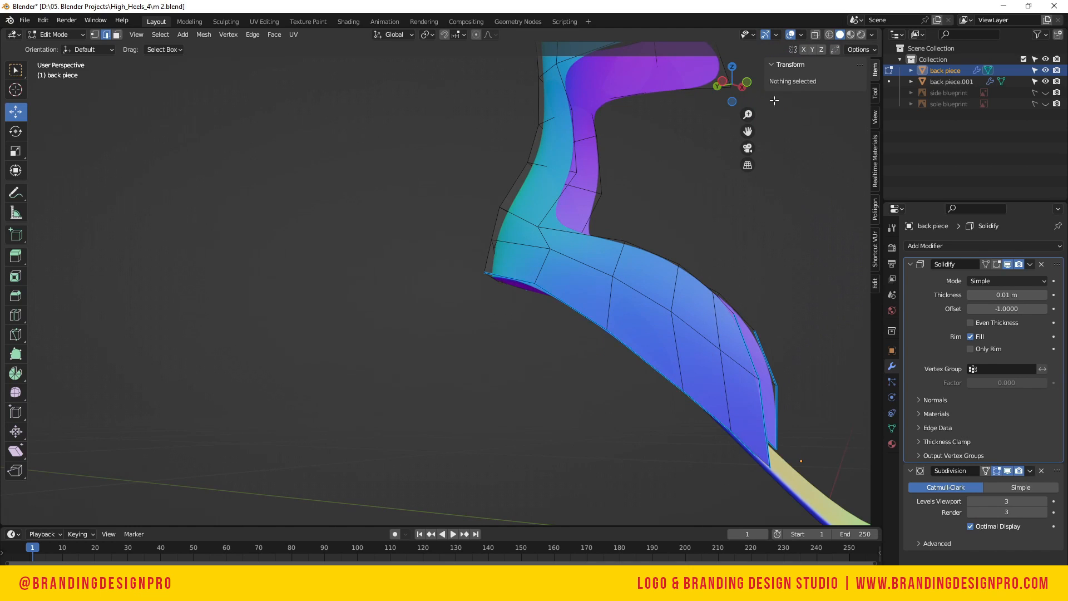
drag(742, 83, 616, 143)
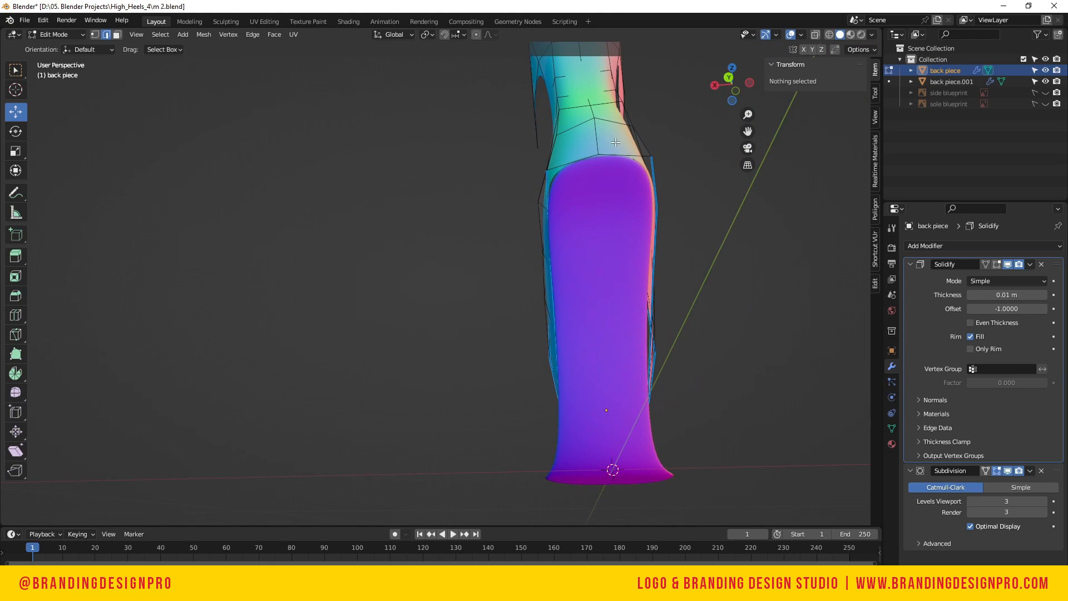
Select the bottom edges across the back of the heel and set their mean edge bevel weight and mean crease to 1
click(618, 153)
ctrl+click(573, 161)
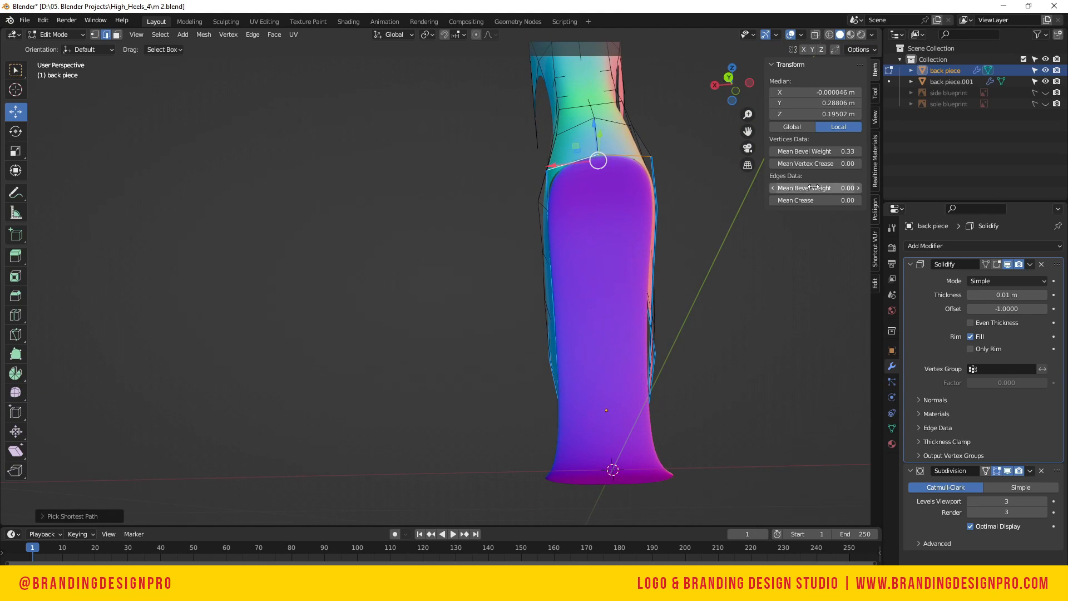
drag(813, 187, 861, 200)
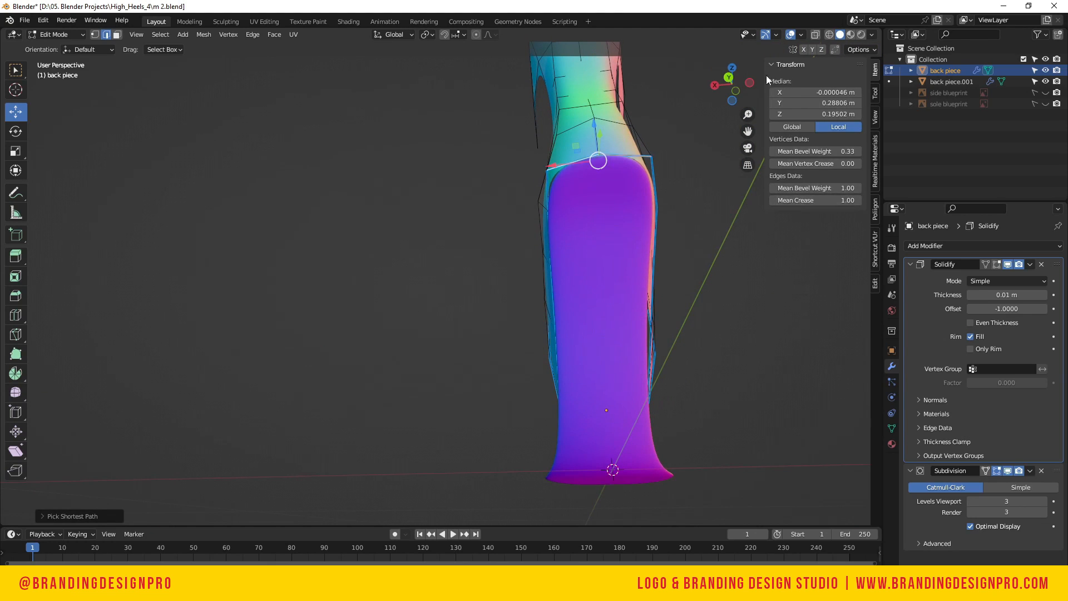
Select the top rim, front and lower edges of both ankle strap flaps and set their mean edge bevel weight and mean crease to 1
drag(733, 84, 687, 97)
scroll(491, 306, down, 5)
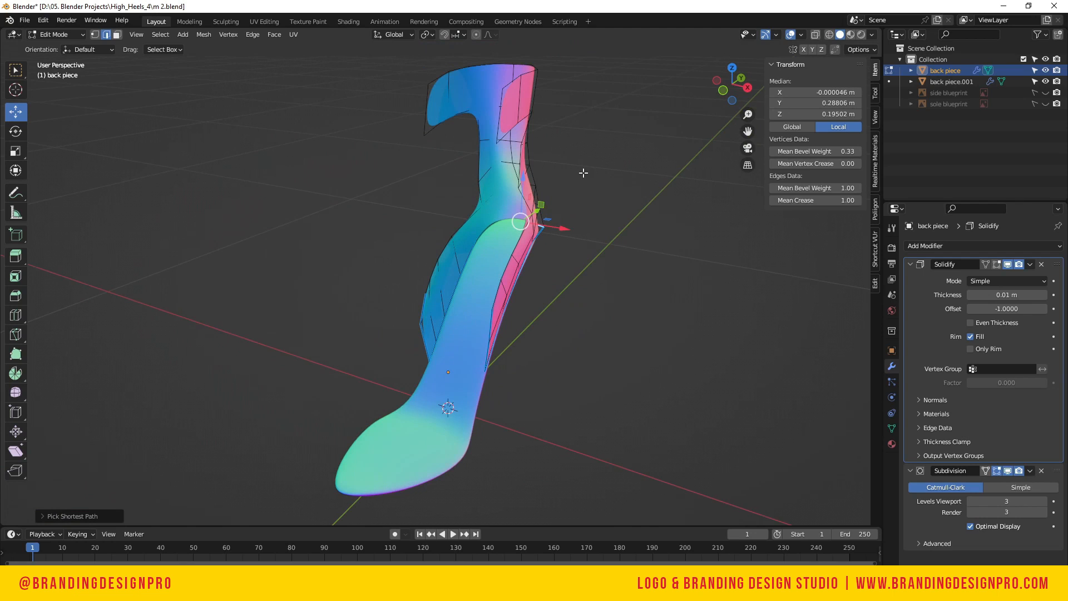
click(535, 189)
drag(718, 82, 729, 90)
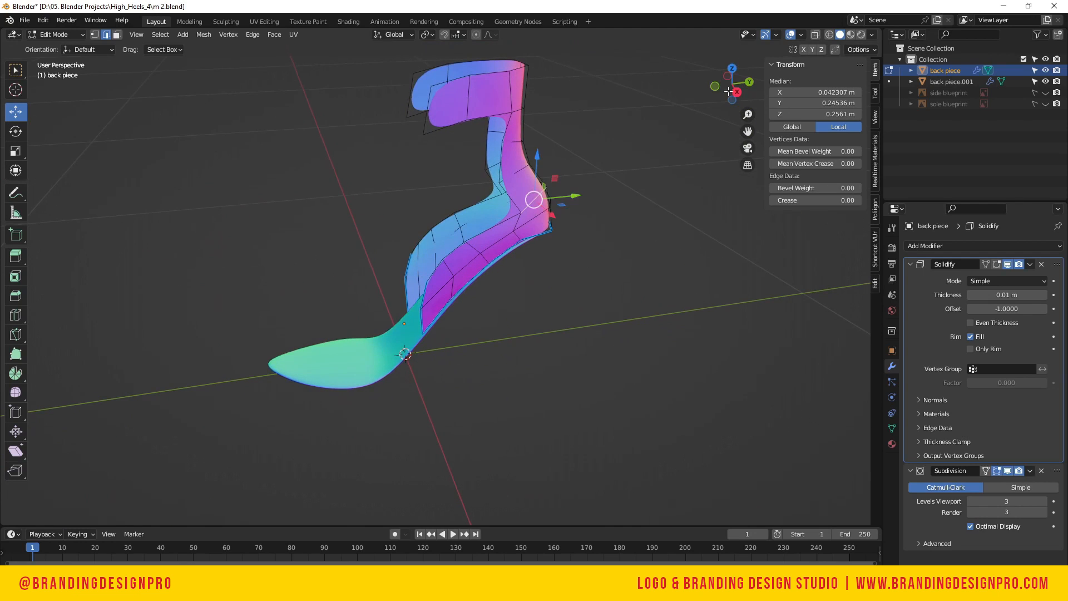
click(436, 107)
shift+click(442, 128)
shift+click(484, 118)
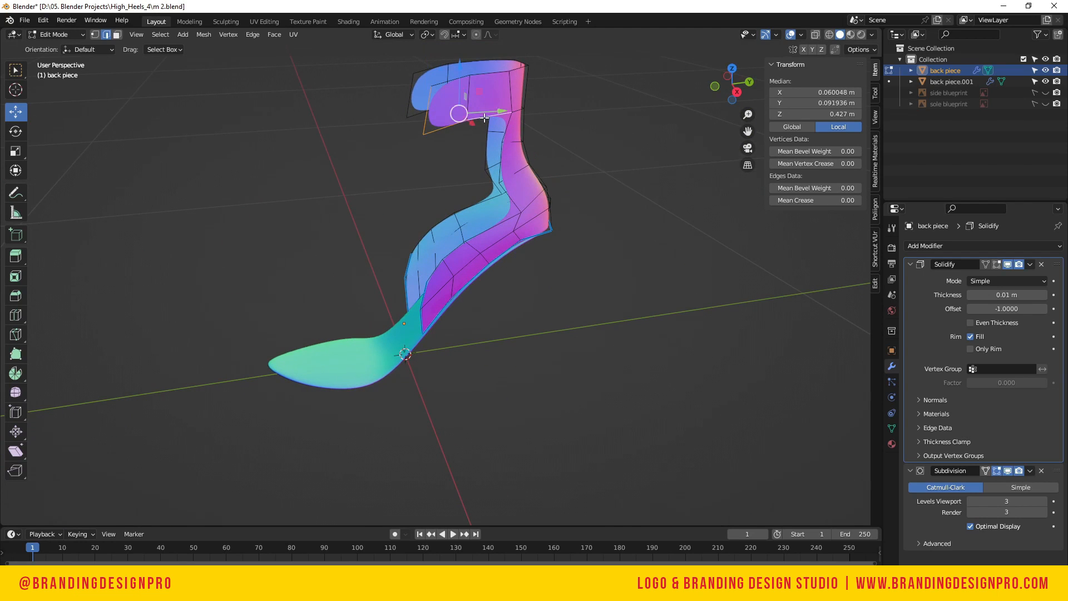
shift+click(495, 75)
shift+click(520, 66)
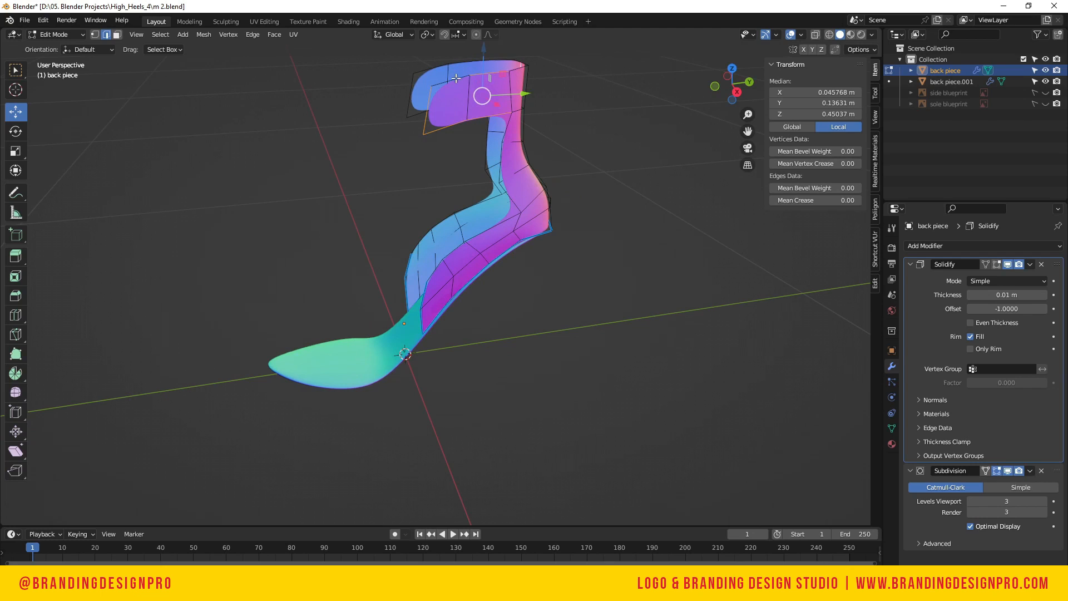
ctrl+click(439, 66)
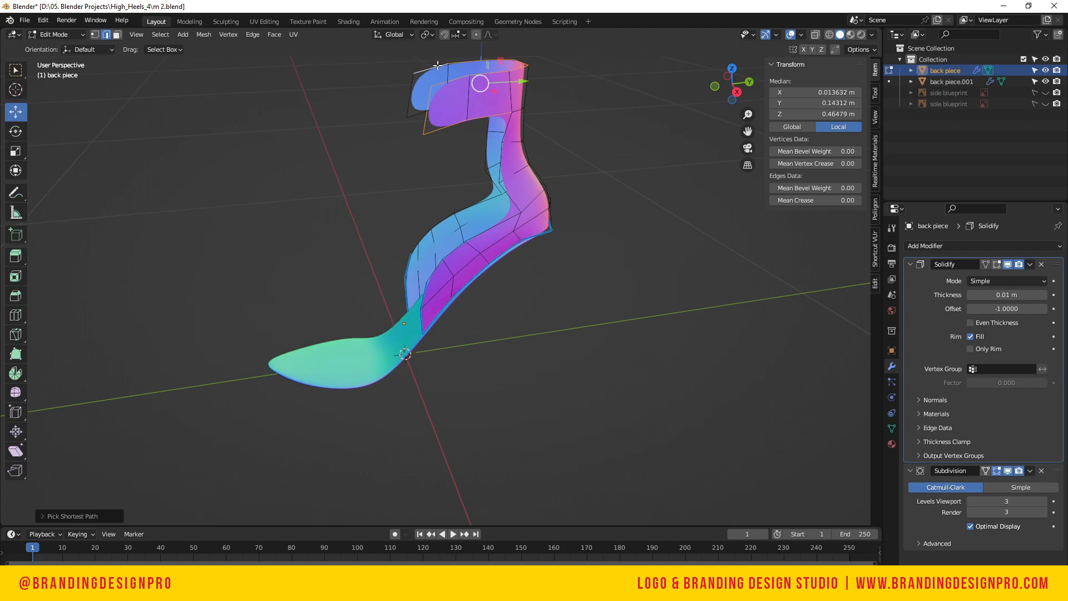
shift+click(411, 94)
shift+click(415, 113)
drag(723, 83, 901, 85)
shift+click(451, 113)
drag(845, 188, 813, 201)
click(645, 176)
Compare the back piece's edit cage with its smoothed shape, with the Subdivision modifier's viewport display on and off
drag(728, 84, 556, 84)
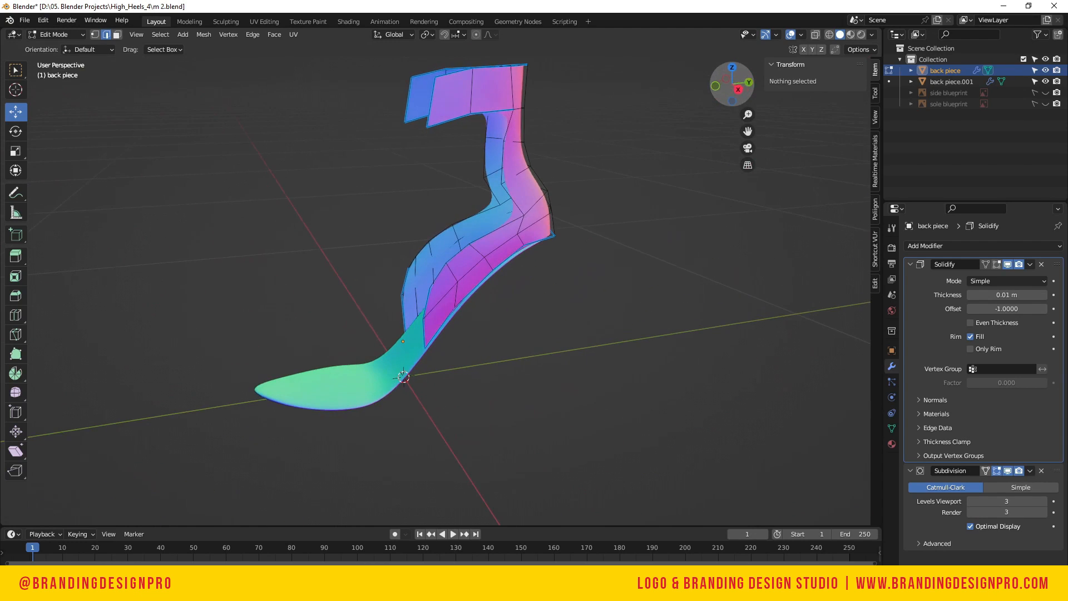
key(Tab)
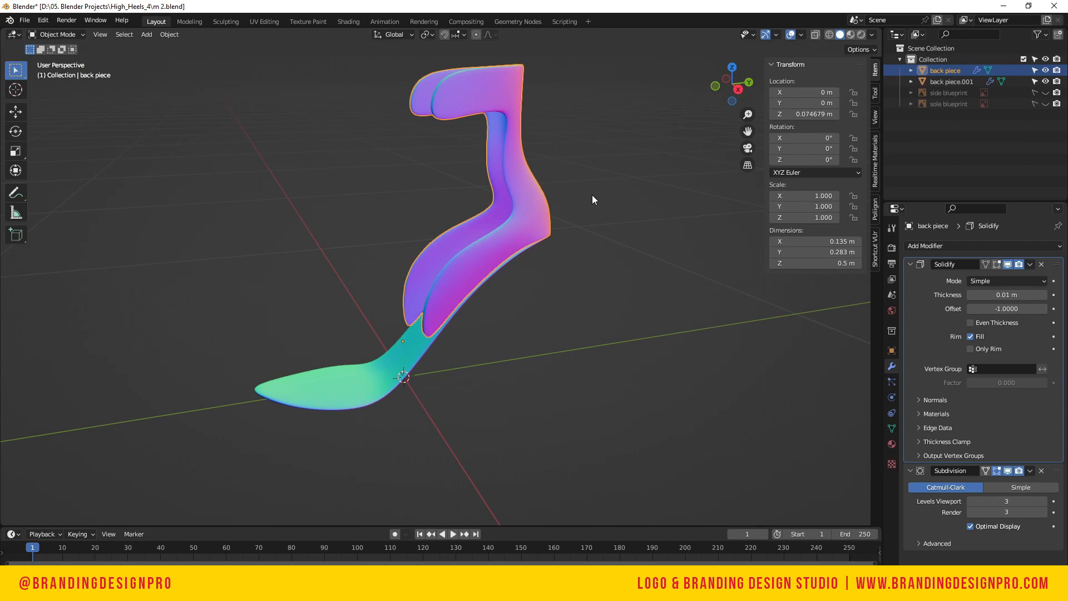
key(Tab)
key(Tab)
key(Tab)
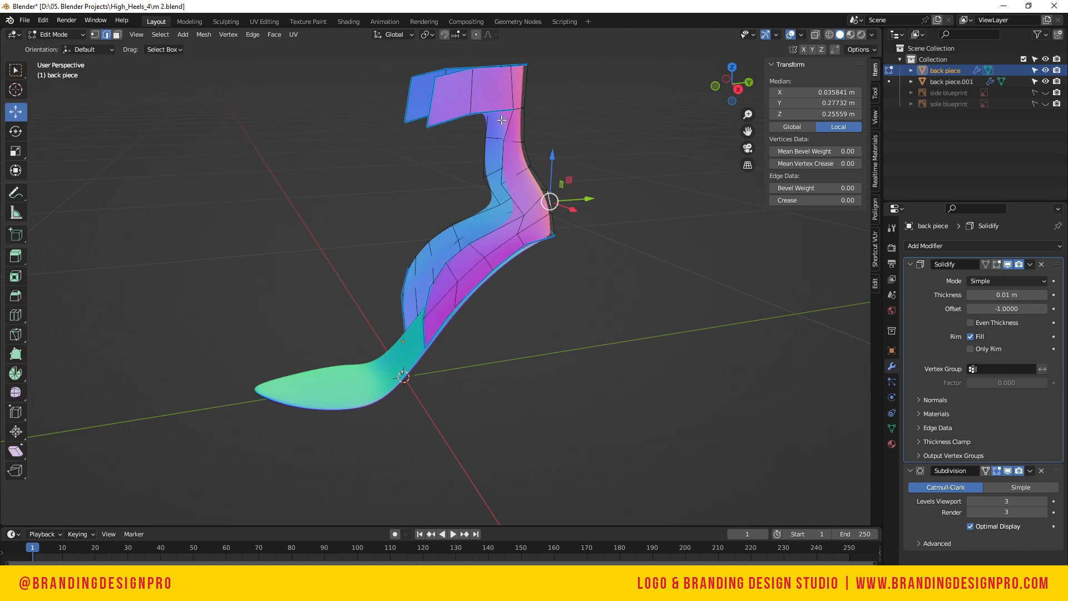
key(Tab)
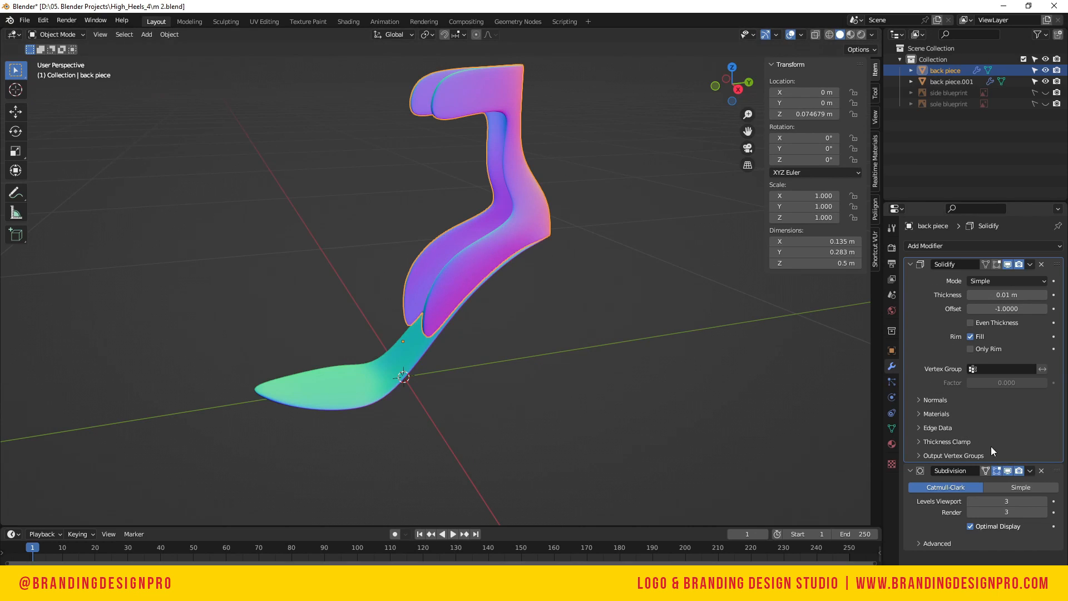
click(1008, 471)
click(1008, 471)
click(1008, 471)
click(1008, 470)
Add a Bevel modifier to the back piece, limited by Weight and with 2 segments
click(954, 246)
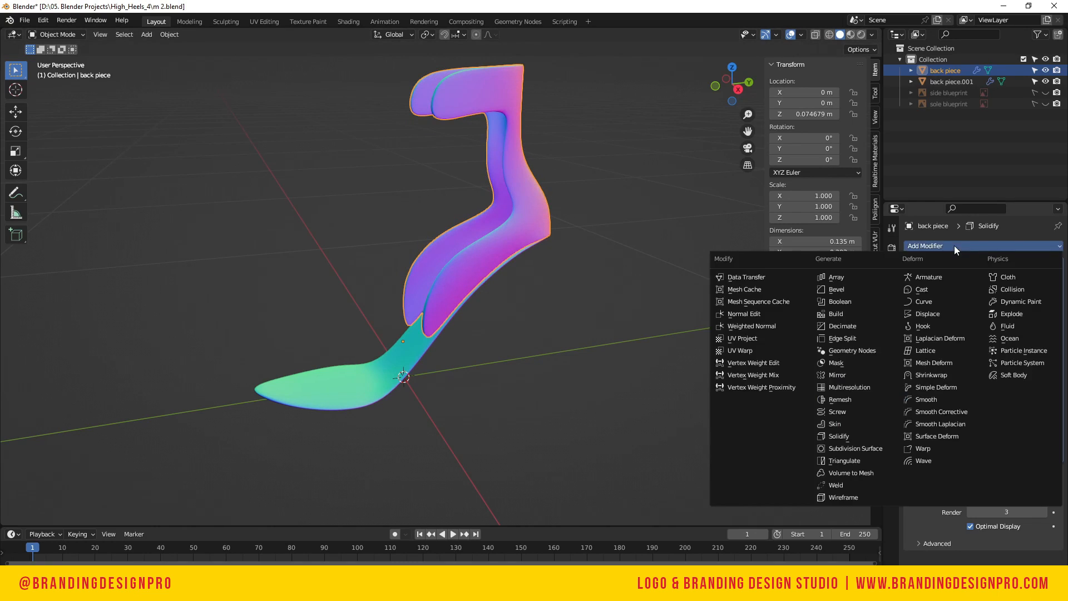
click(837, 289)
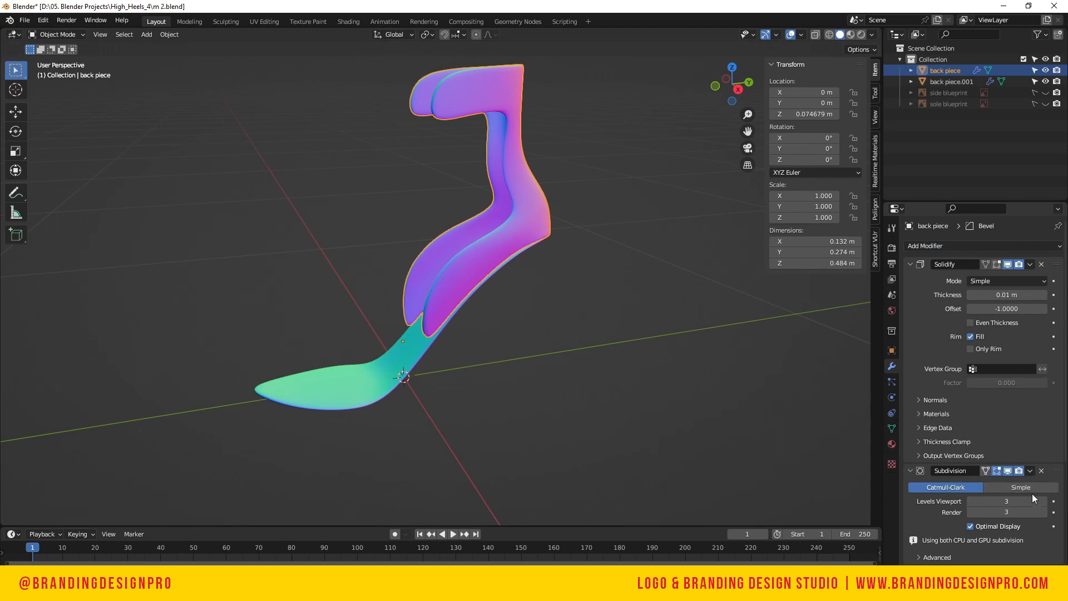
scroll(1030, 484, down, 5)
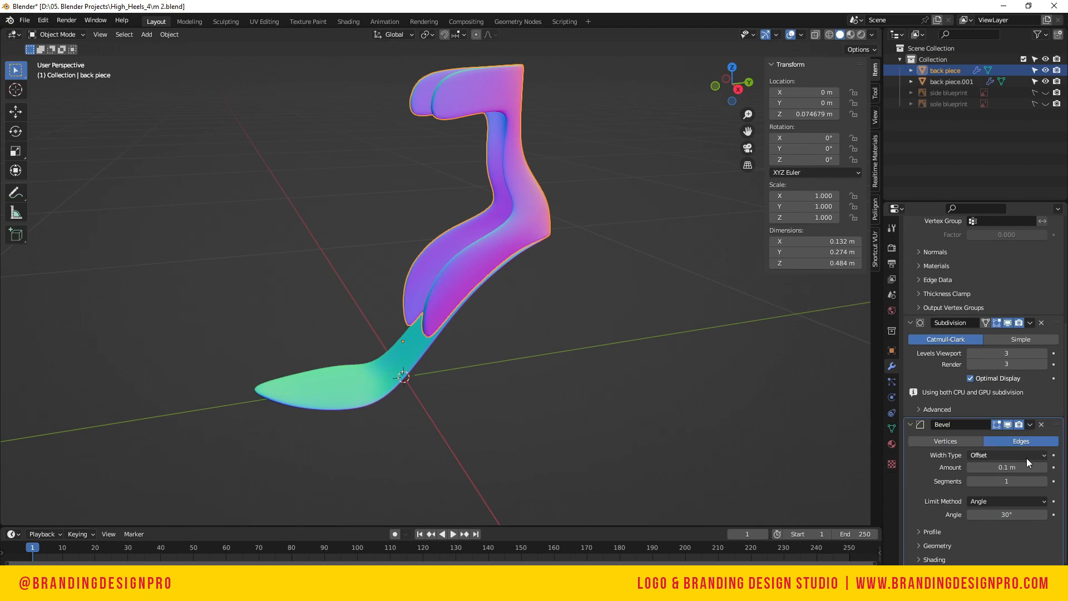
click(1026, 456)
click(1028, 455)
click(1036, 502)
click(1006, 537)
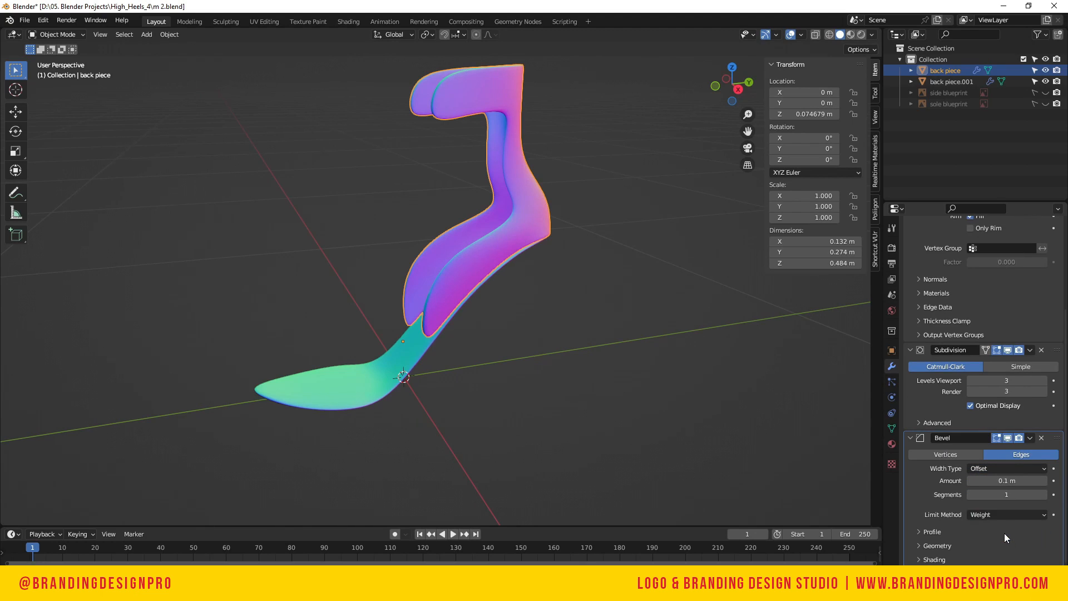
click(711, 400)
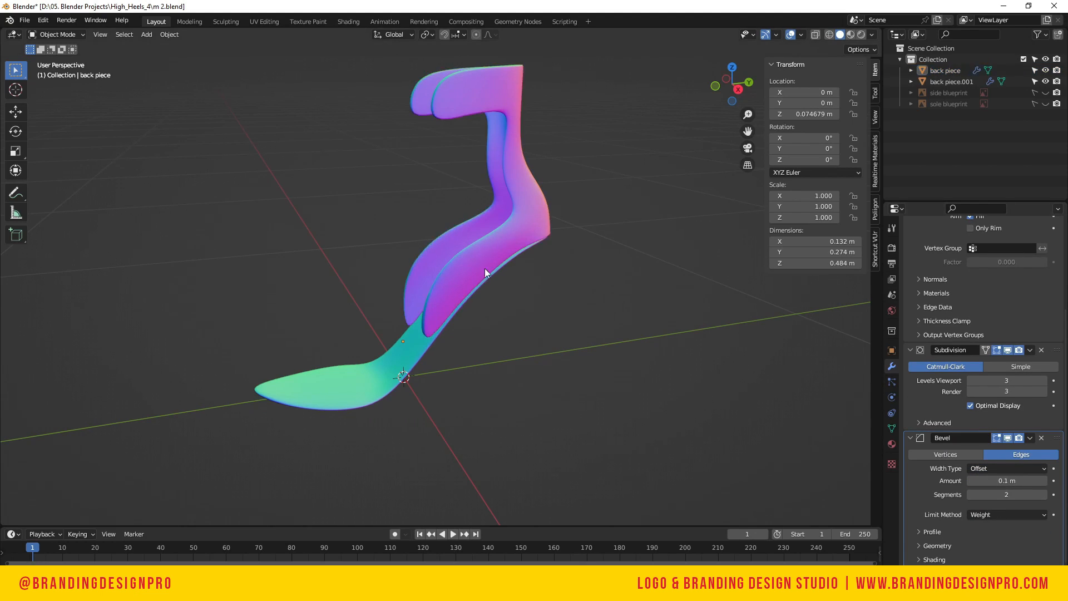
Set the back piece's Bevel modifier to an amount of 0.001 m and 1 segment
click(446, 262)
drag(729, 81, 847, 30)
scroll(518, 202, up, 2)
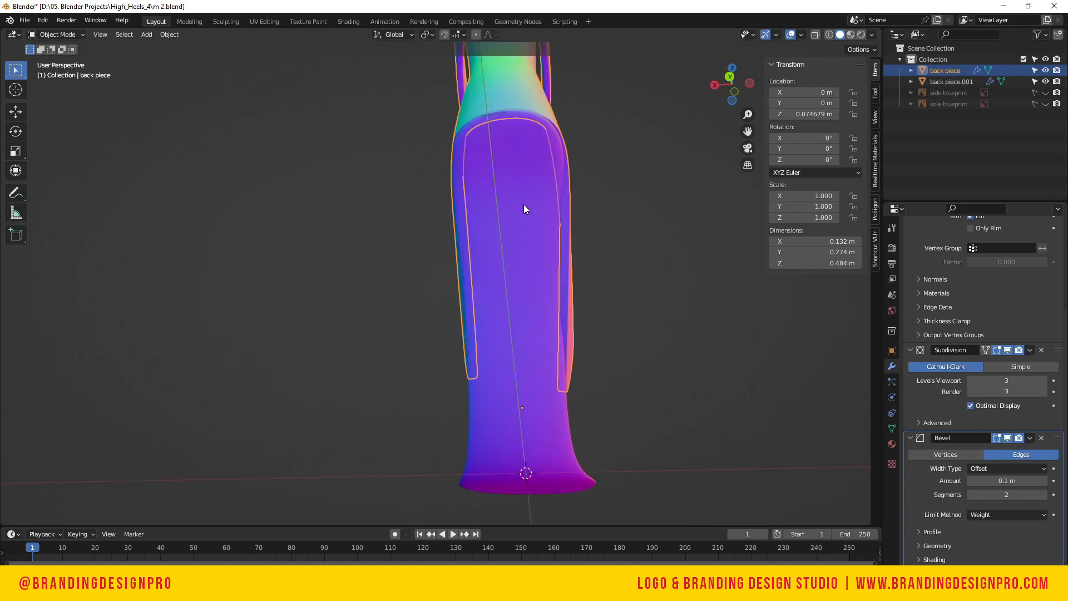
scroll(523, 205, down, 1)
click(640, 169)
drag(726, 85, 983, 119)
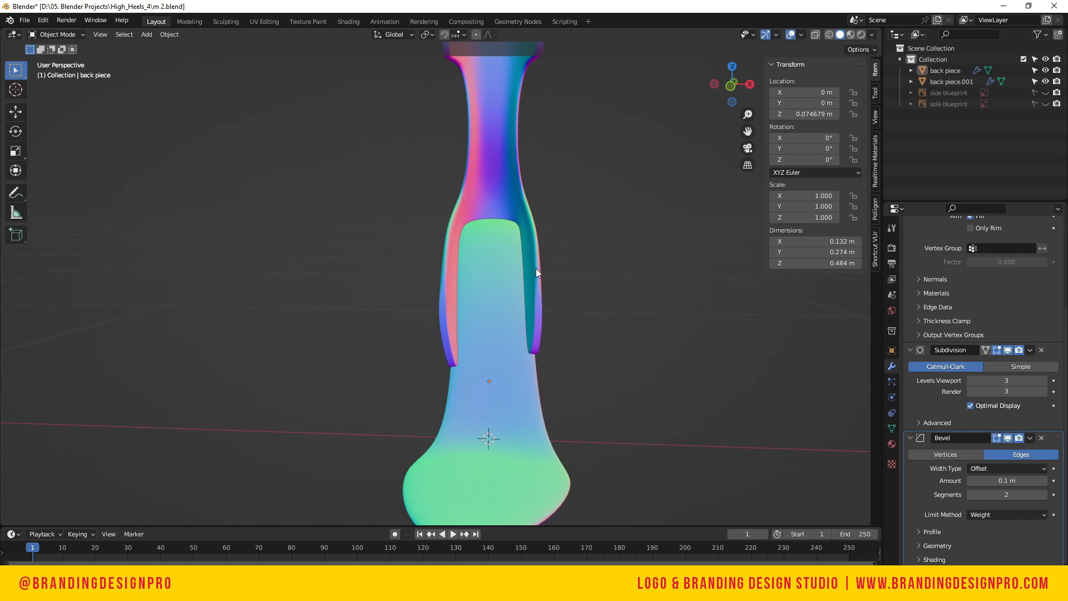
click(536, 269)
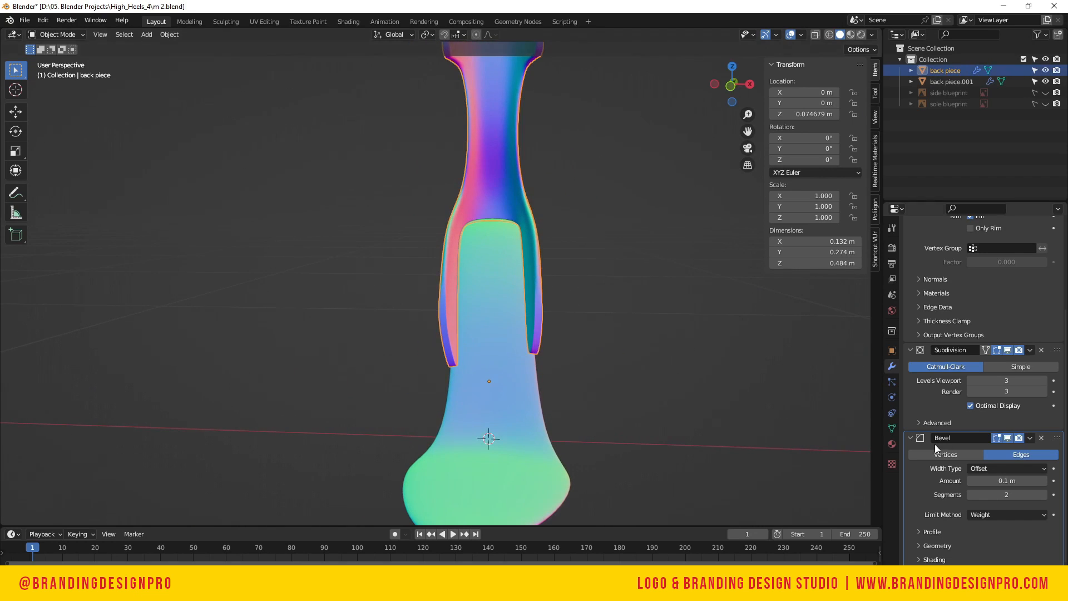
click(972, 495)
click(1016, 481)
text(0.001)
key(Return)
click(616, 364)
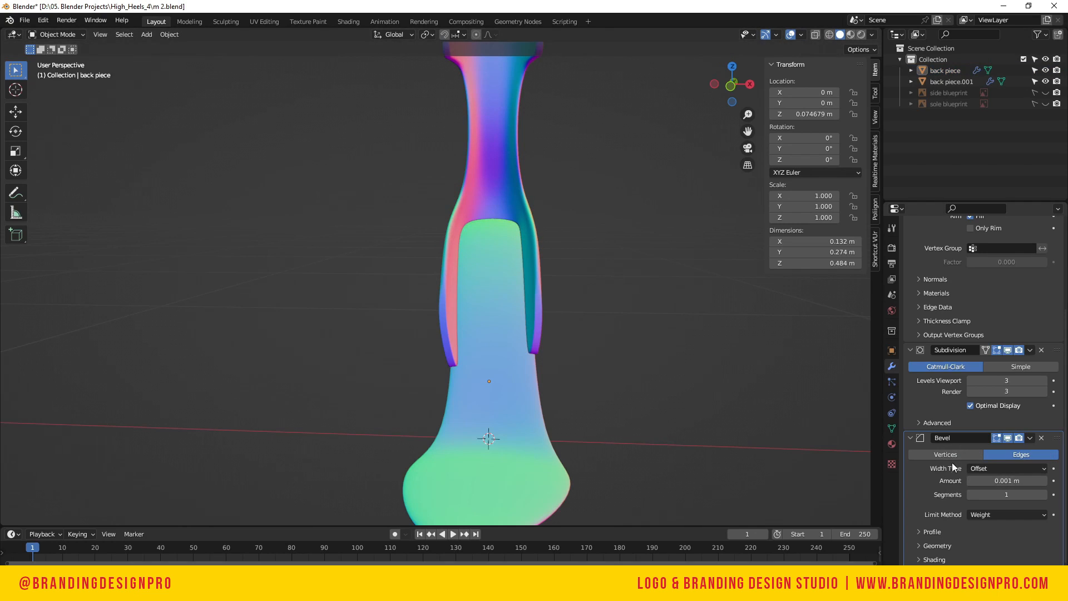
Try the Bevel modifier ahead of Subdivision in the modifier stack and restore the original order
drag(1055, 443, 1055, 354)
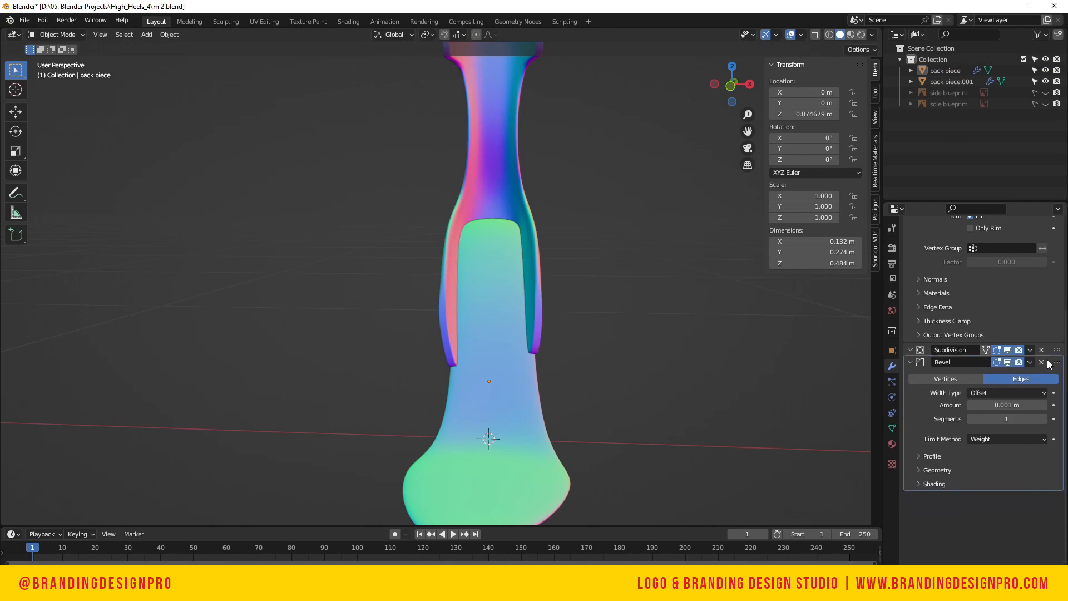
scroll(661, 357, down, 2)
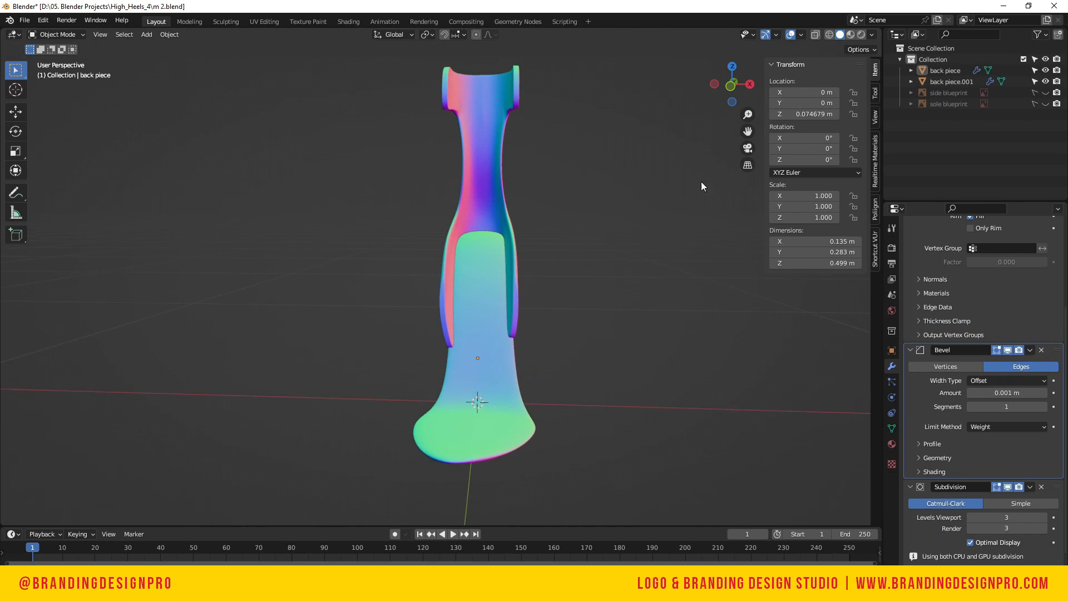
drag(732, 83, 677, 105)
drag(1047, 488, 1046, 332)
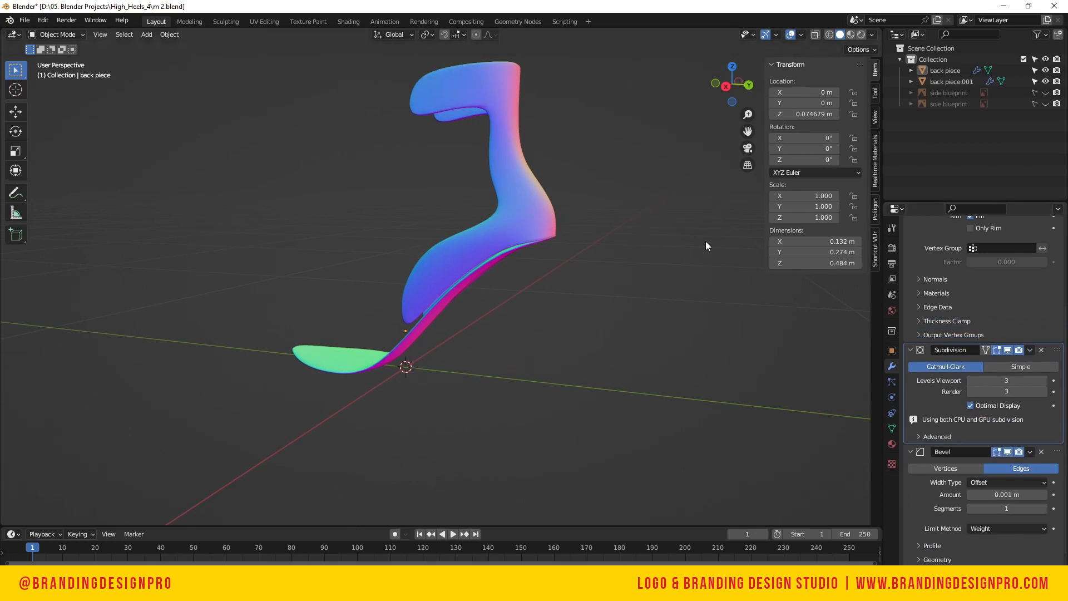
Check the bevel weight and crease of the bottom edge near the lower side flap's tip in Edit Mode
drag(728, 84, 717, 88)
click(452, 286)
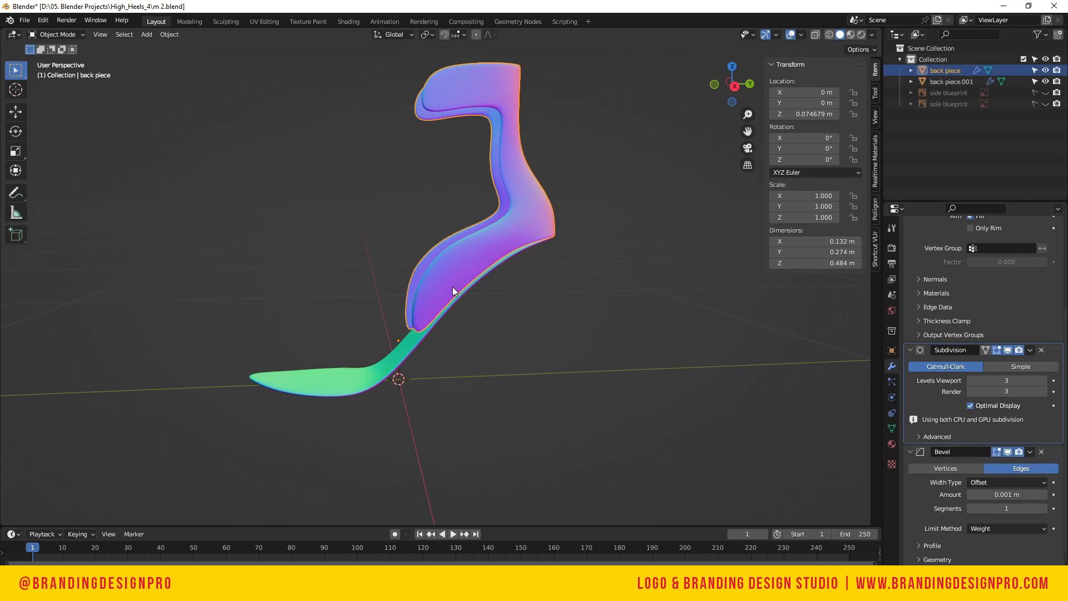
scroll(924, 490, down, 1)
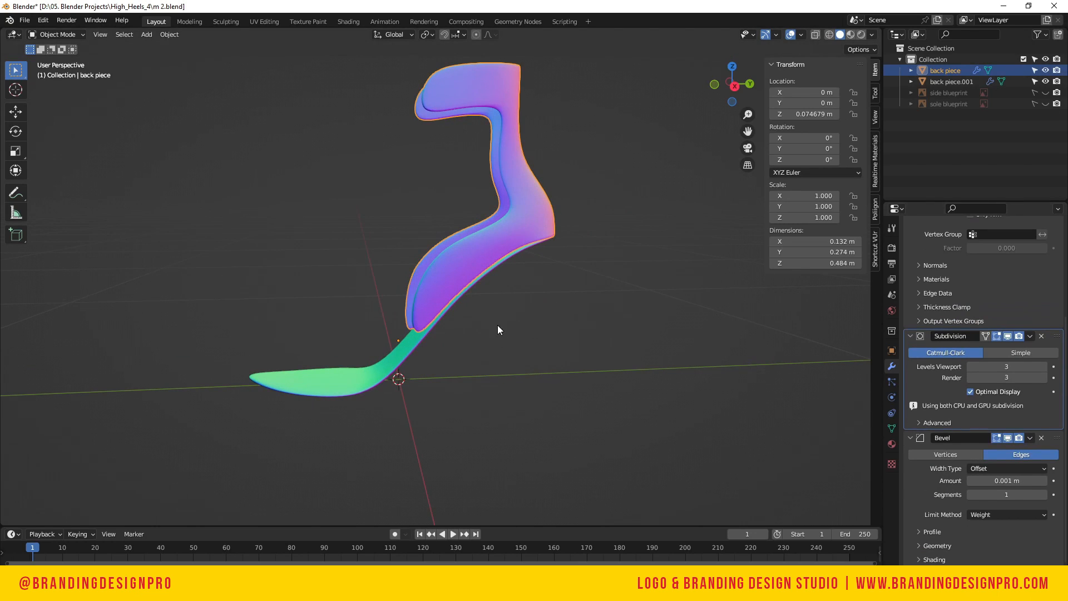
key(Tab)
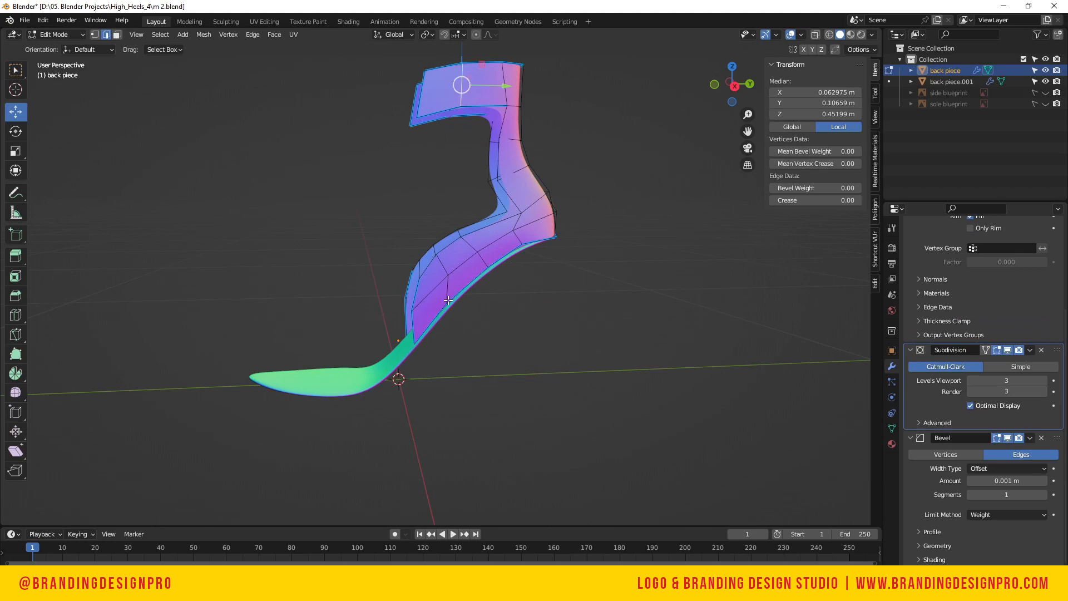
click(422, 330)
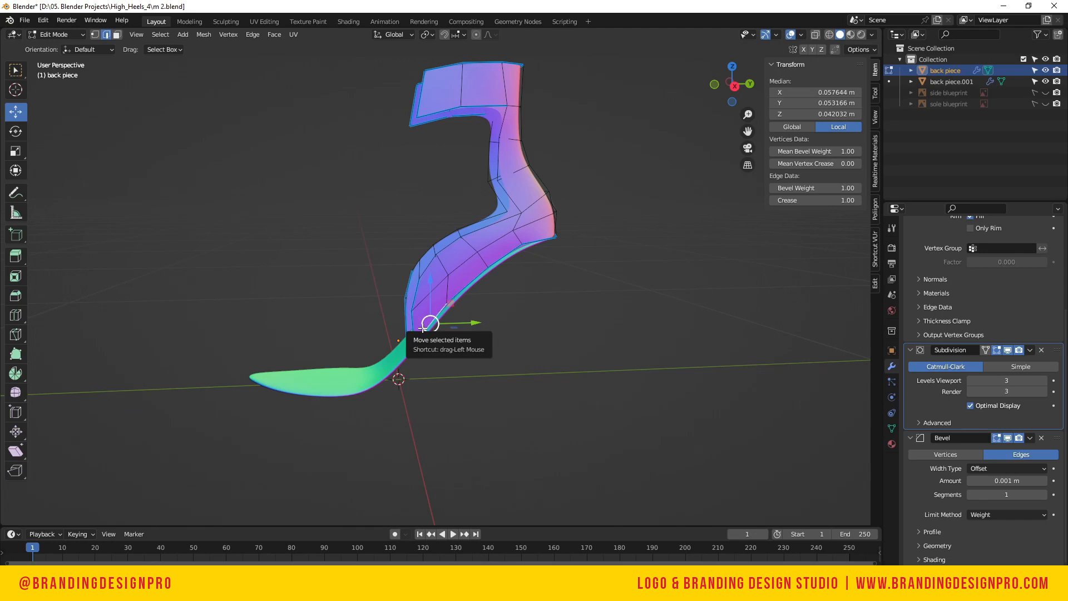
key(Tab)
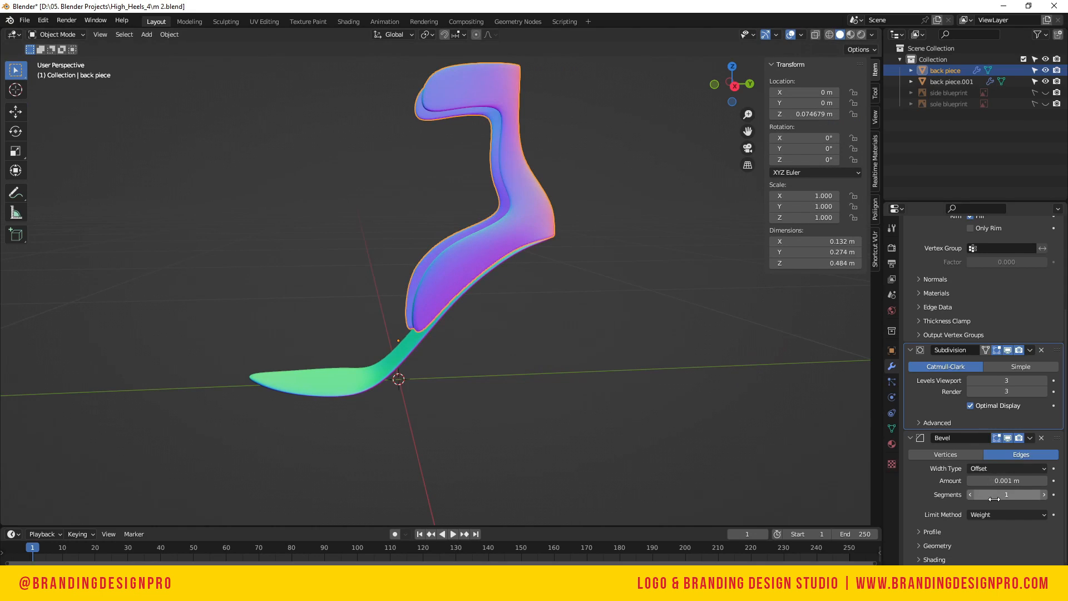
Try 3 segments on the Bevel modifier and return it to 1 segment
click(1045, 495)
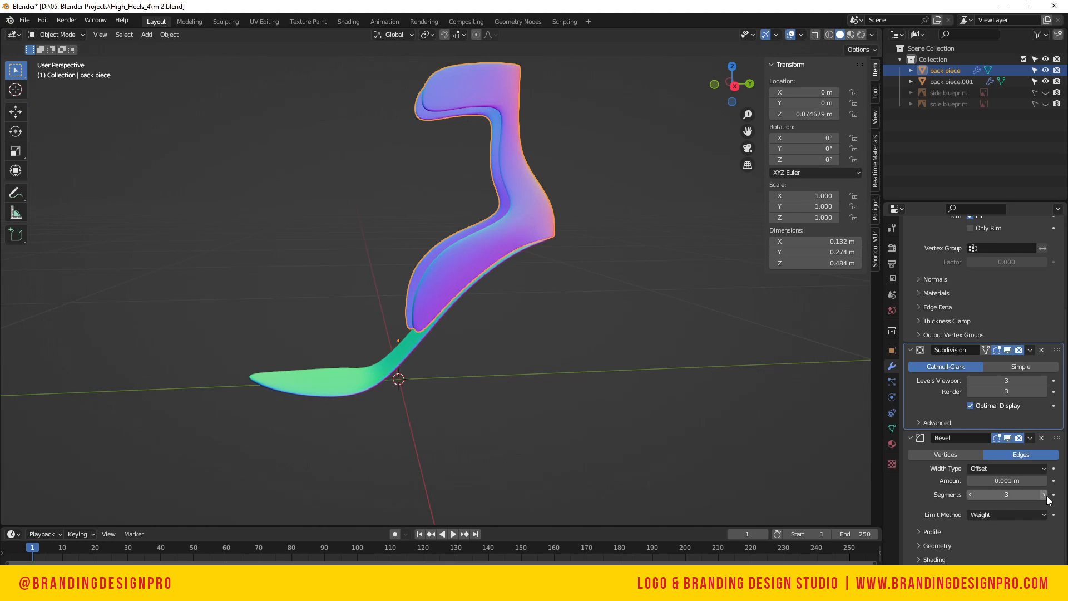
click(1045, 496)
click(968, 495)
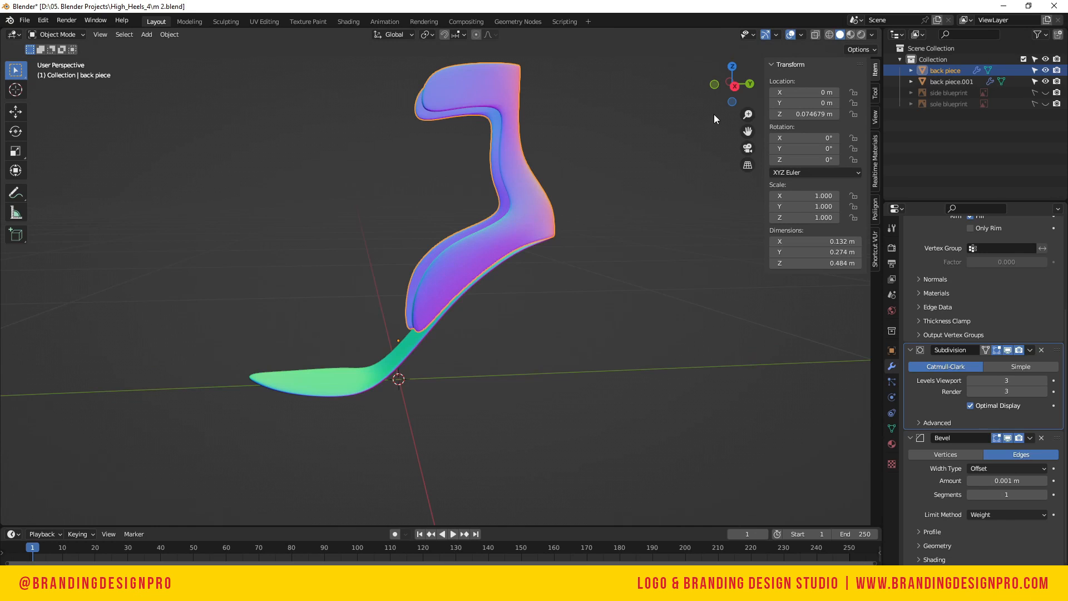
Hide the sidebar and set the back piece's Solidify thickness to 0.001 m
key(n)
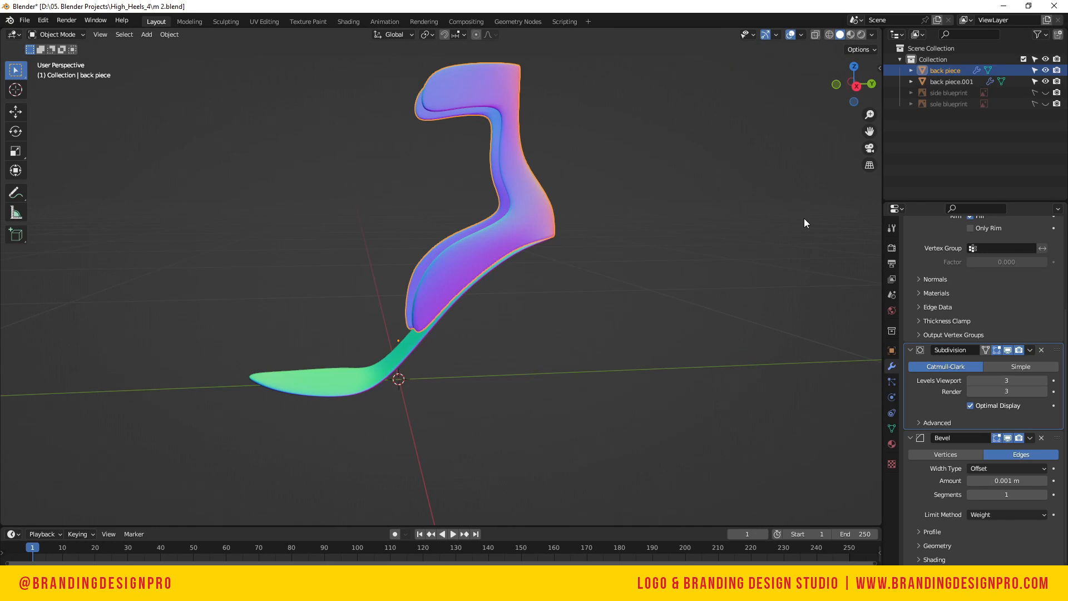
mouse_move(854, 83)
mouse_down()
mouse_move(959, 96)
mouse_move(1052, 53)
mouse_move(859, 103)
mouse_up()
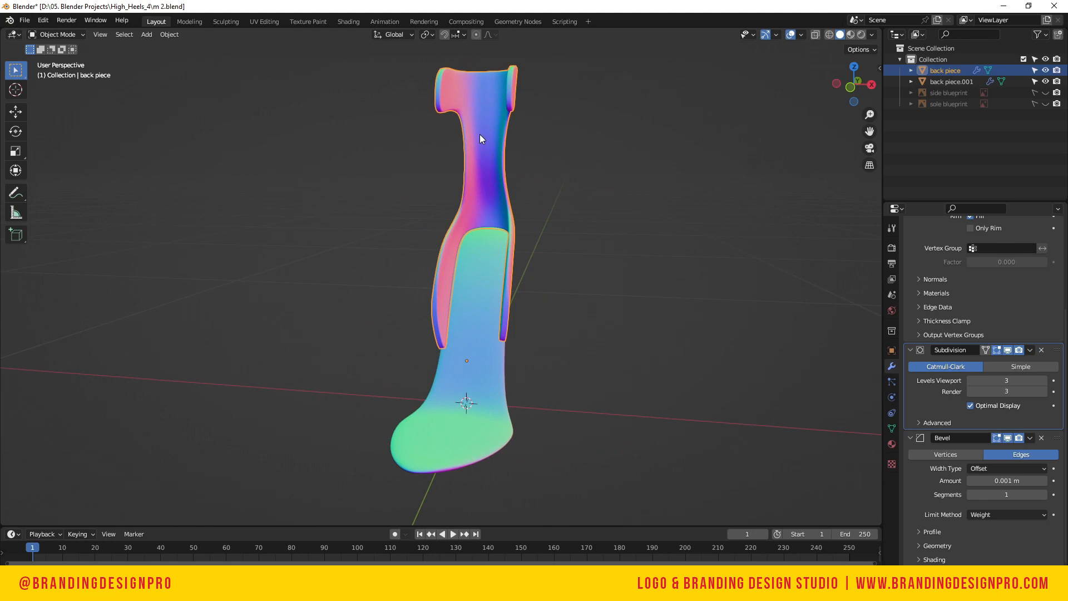
scroll(983, 384, up, 5)
scroll(976, 316, up, 1)
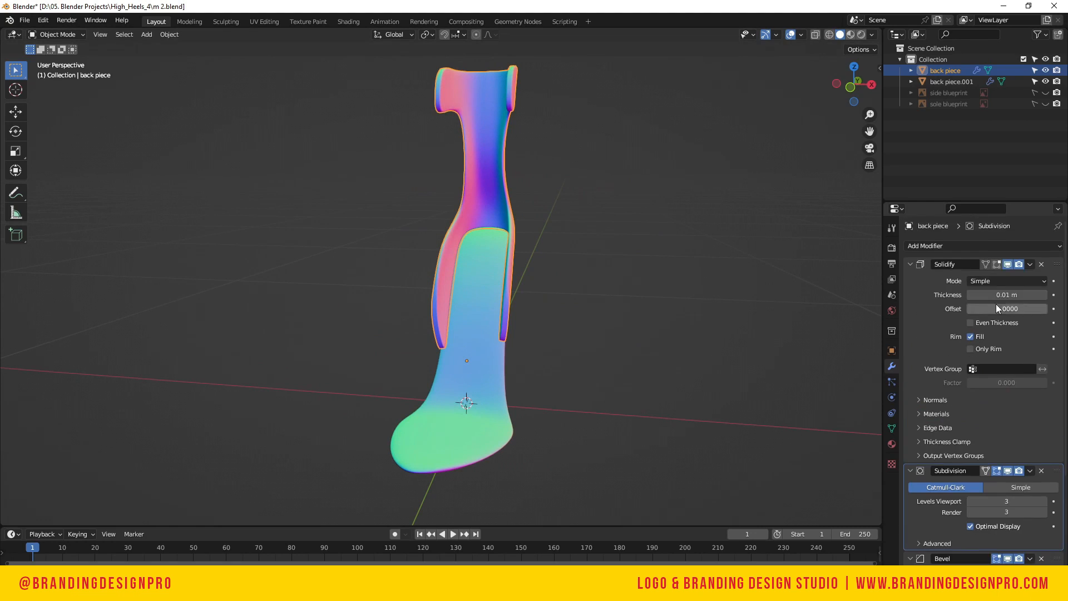
click(982, 294)
click(980, 294)
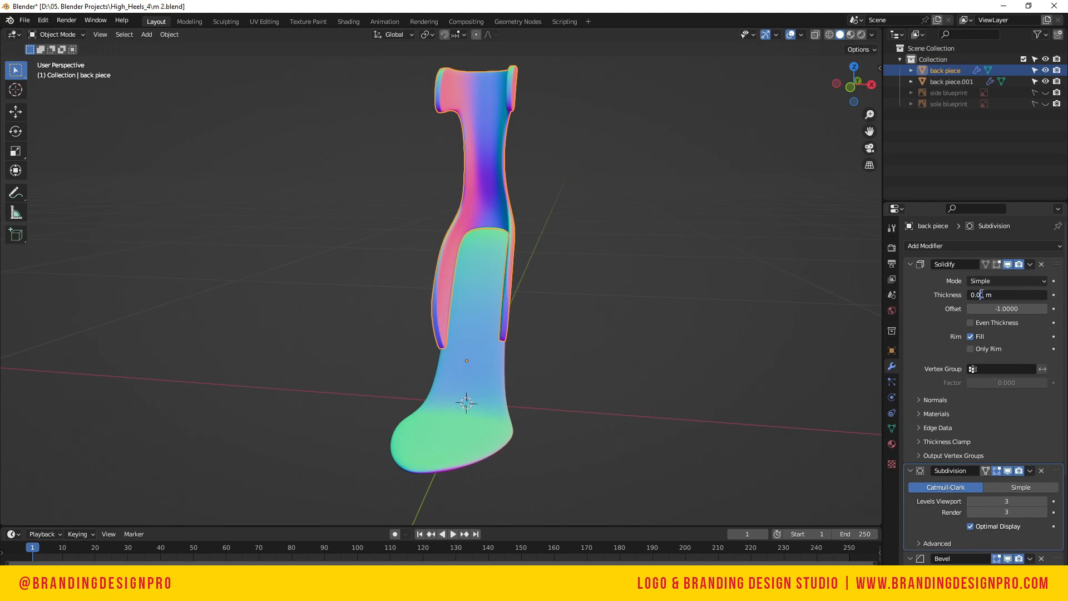
text(0)
key(Return)
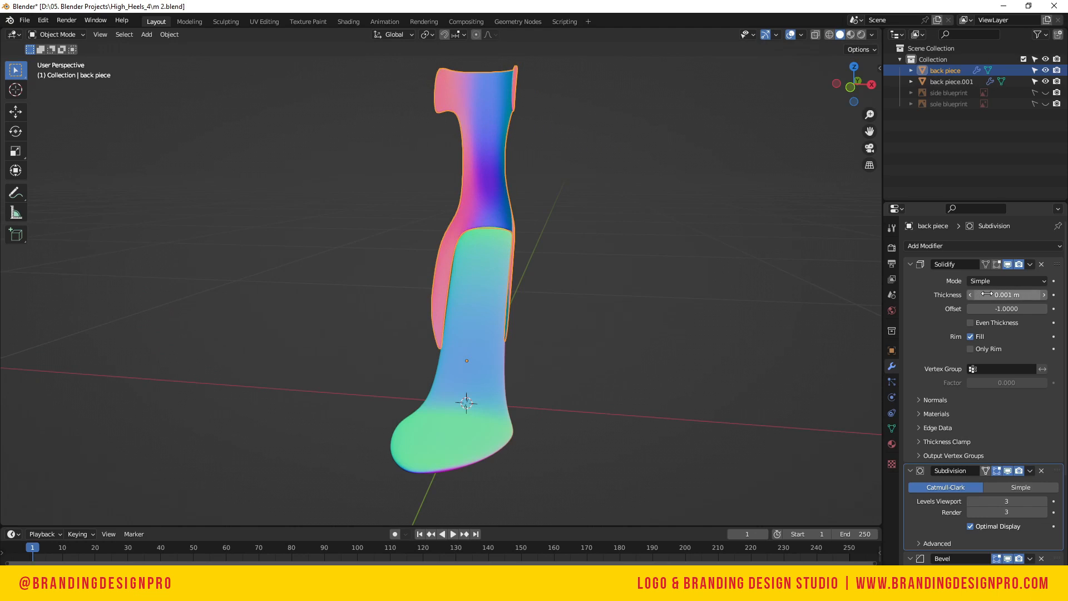
Set the back piece's Solidify thickness to 0.005 m and deselect the piece
click(987, 294)
text(0)
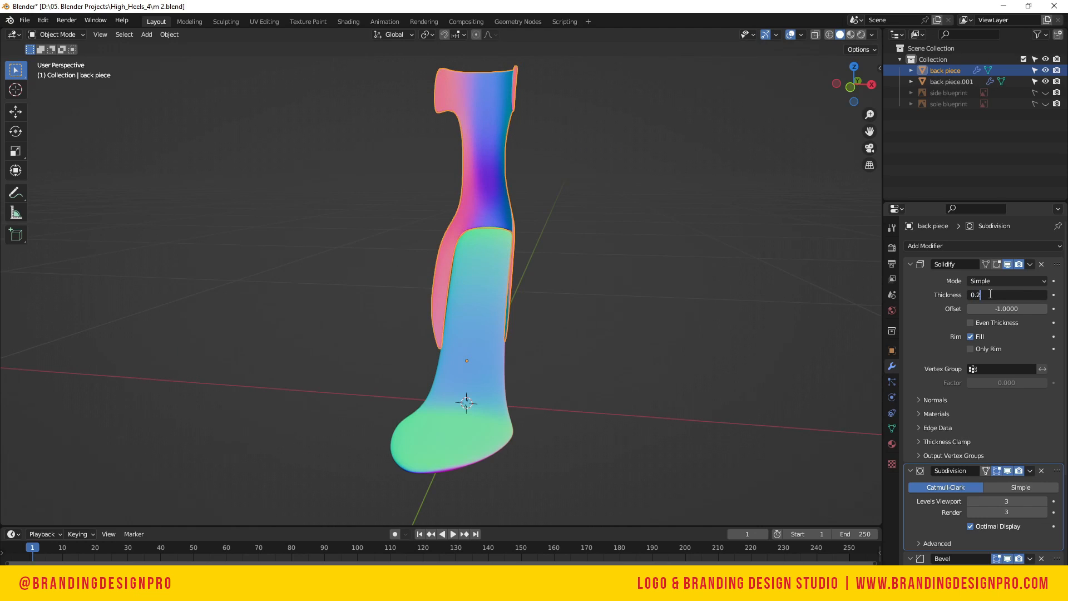
text(.005)
key(Return)
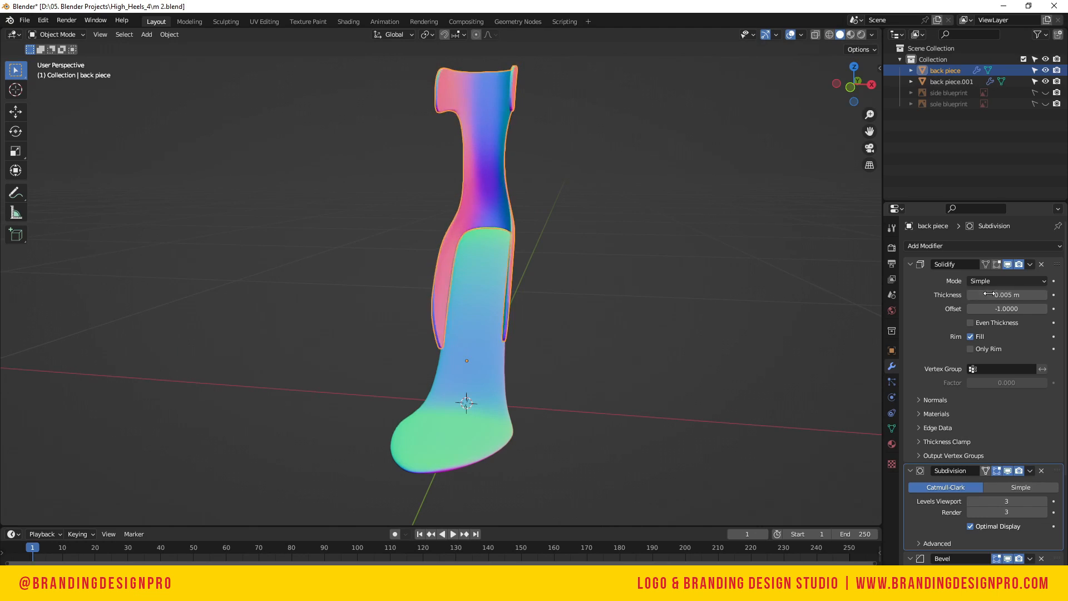
click(586, 234)
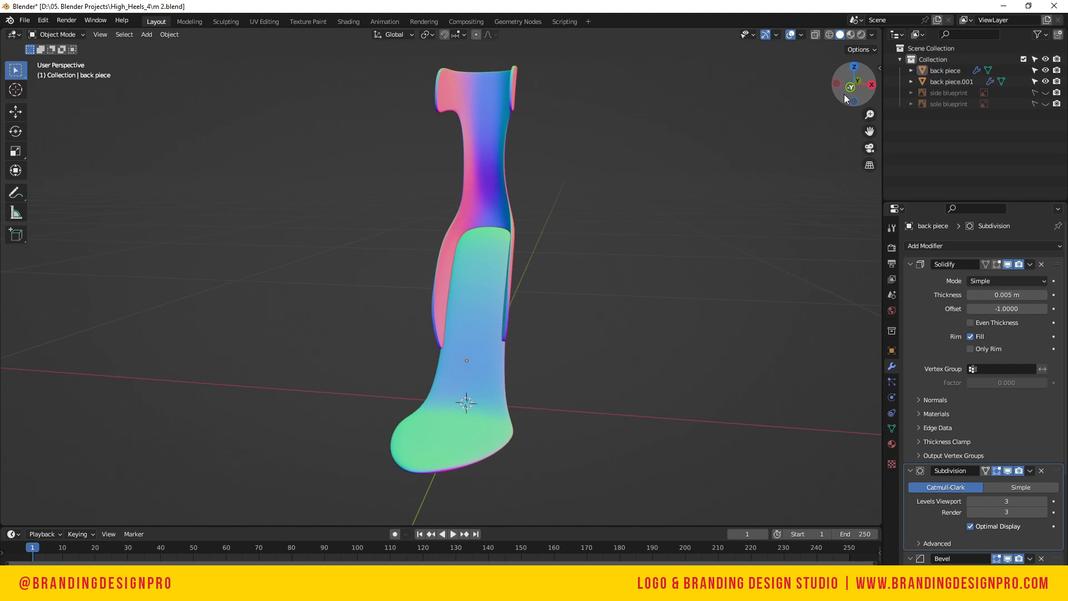
Isolate the back piece in local view and set its origin to geometry
drag(845, 97, 995, 92)
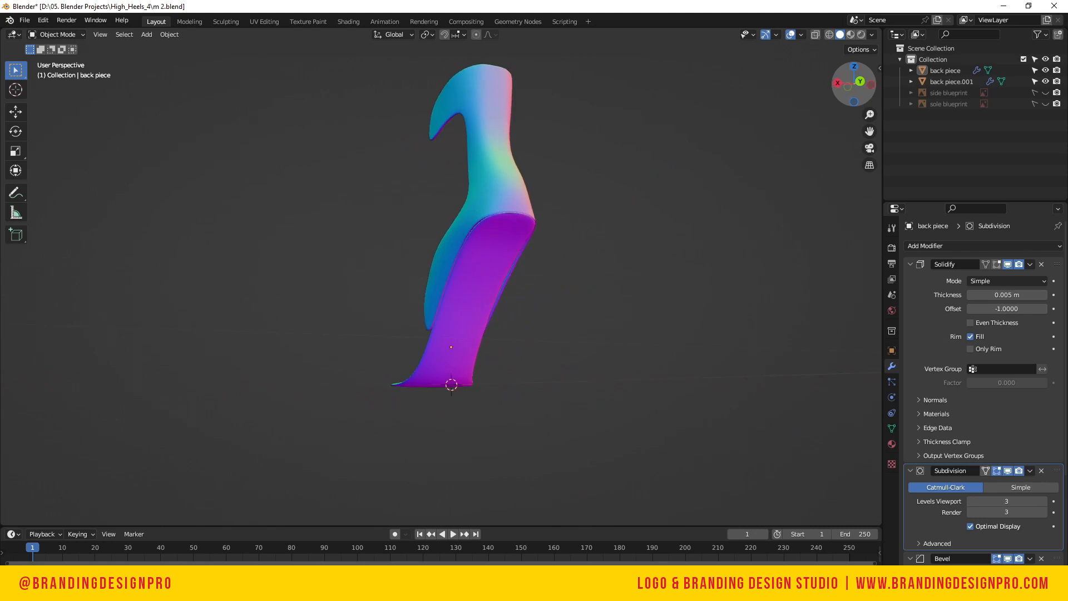
scroll(544, 197, up, 3)
click(516, 148)
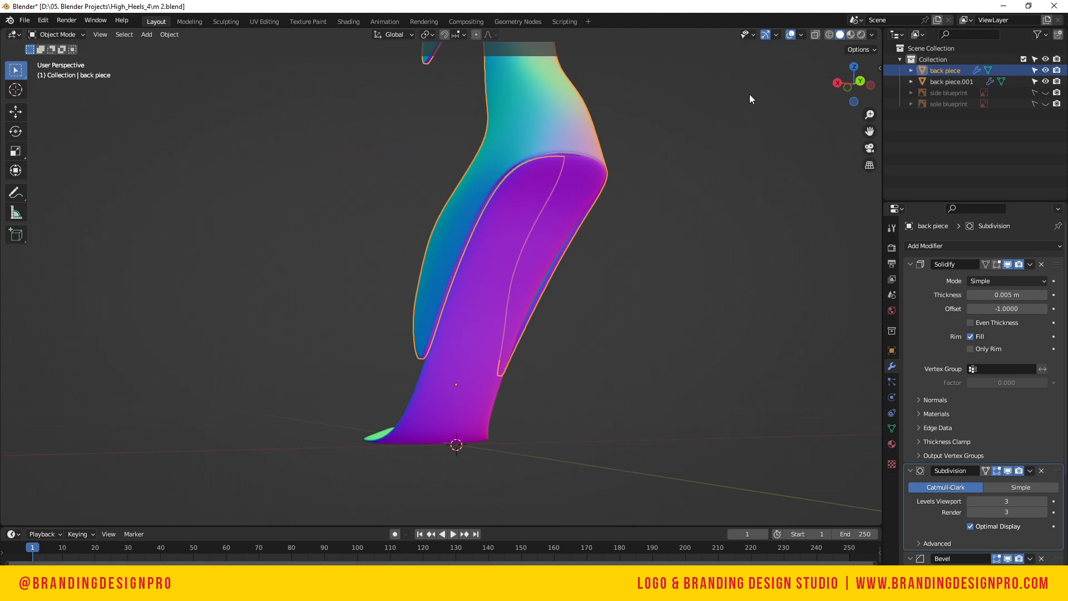
drag(851, 85, 848, 89)
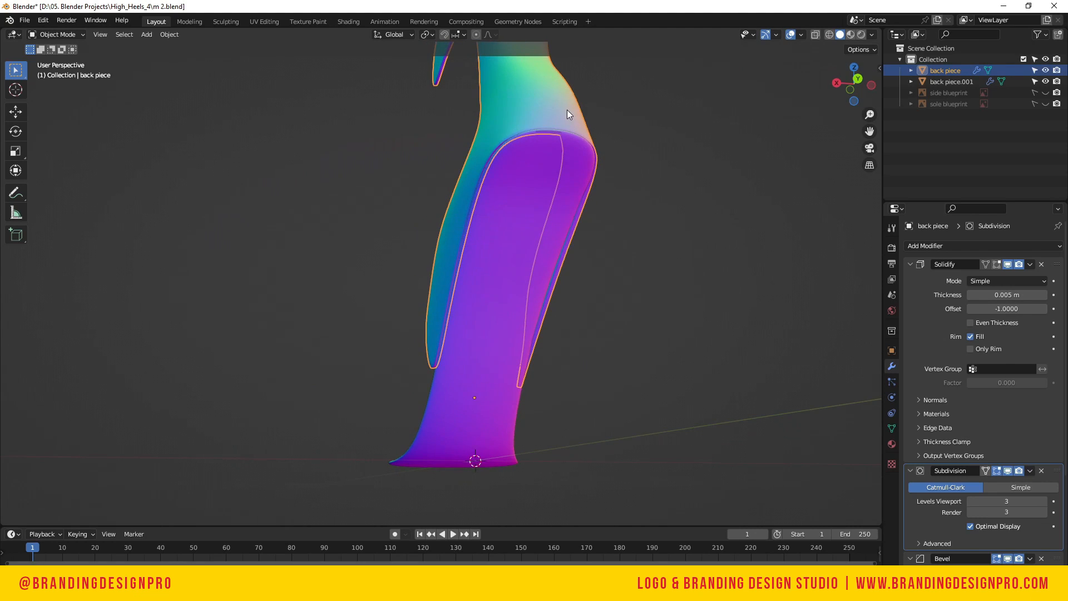
key(KP_Divide)
scroll(378, 345, down, 3)
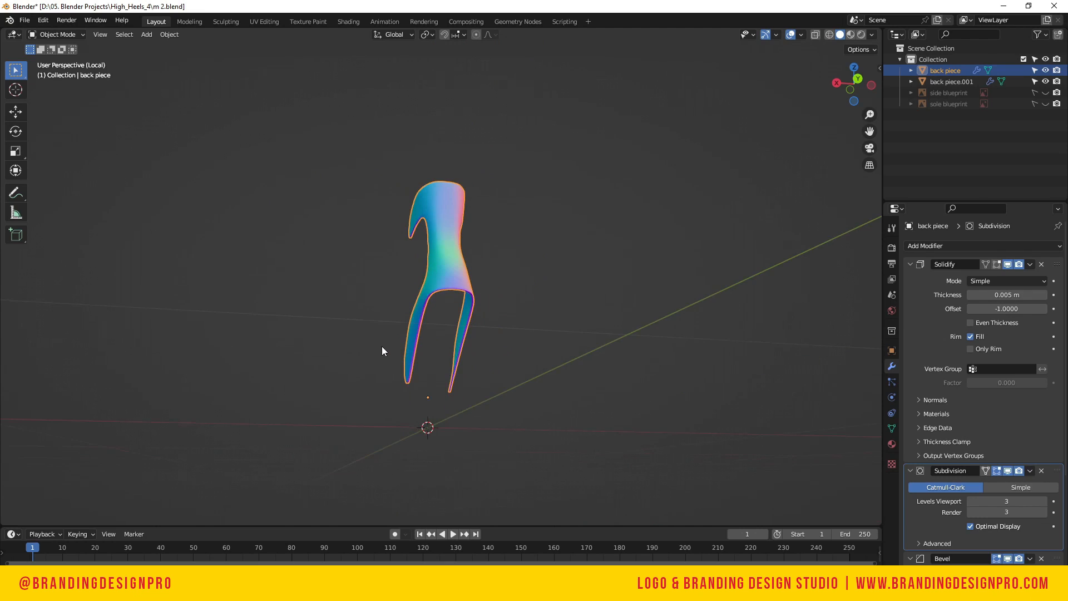
scroll(421, 319, up, 3)
drag(851, 84, 812, 89)
click(169, 34)
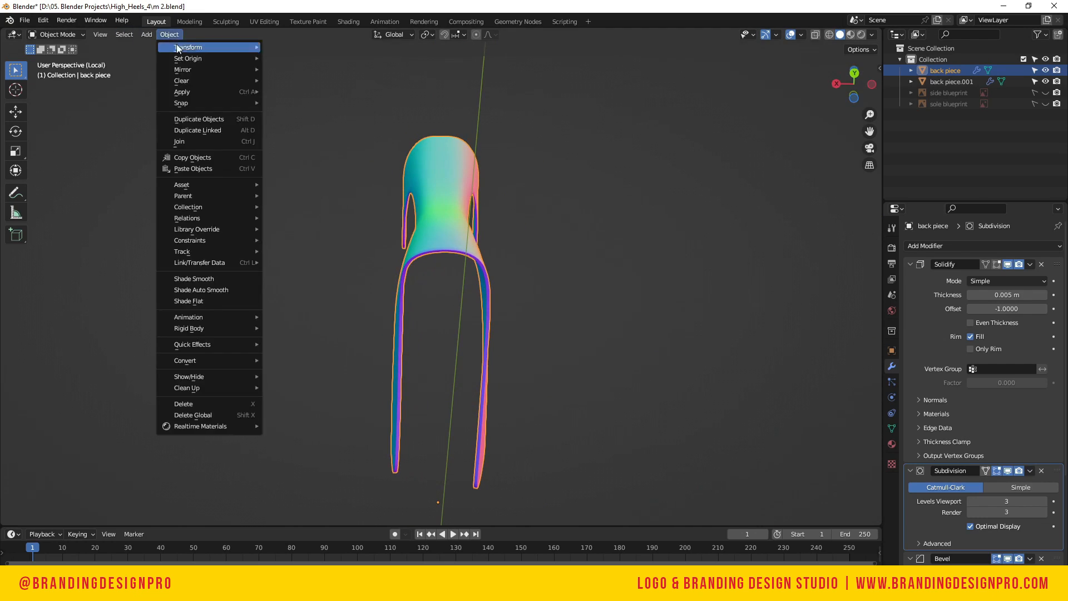
mouse_move(184, 54)
click(311, 70)
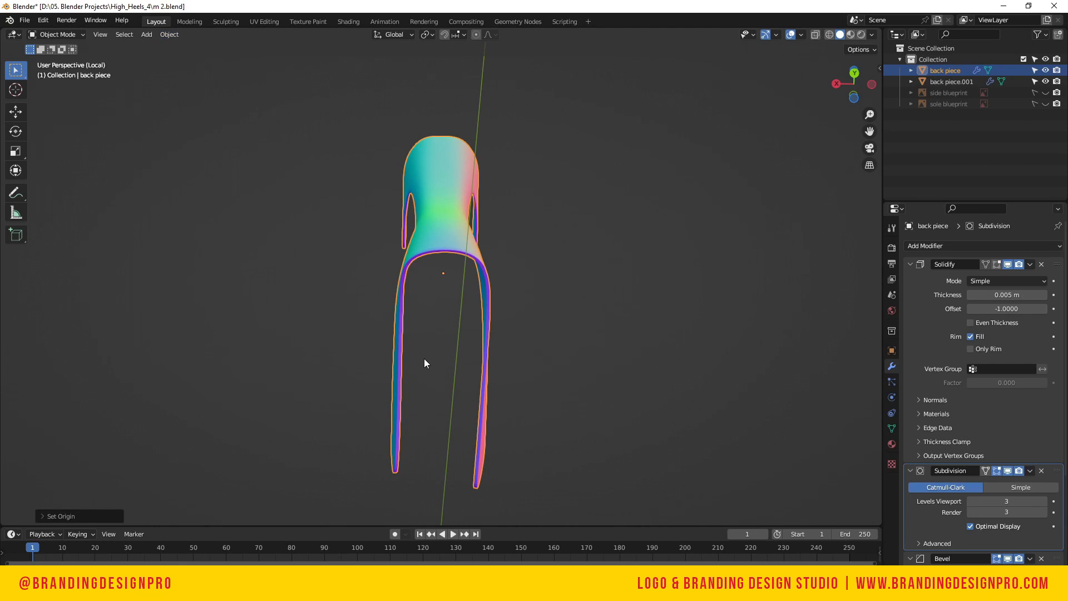
Extrude the boundary edge loop around the back piece's lower arch and side flaps, scaling it inward to about 0.90
key(Tab)
click(470, 452)
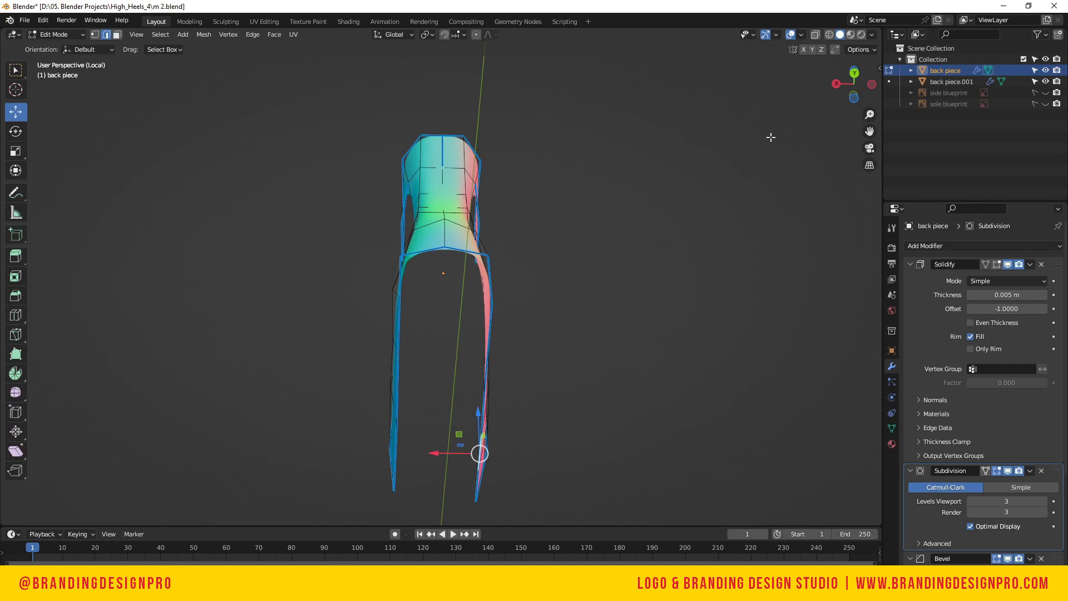
drag(854, 84, 835, 81)
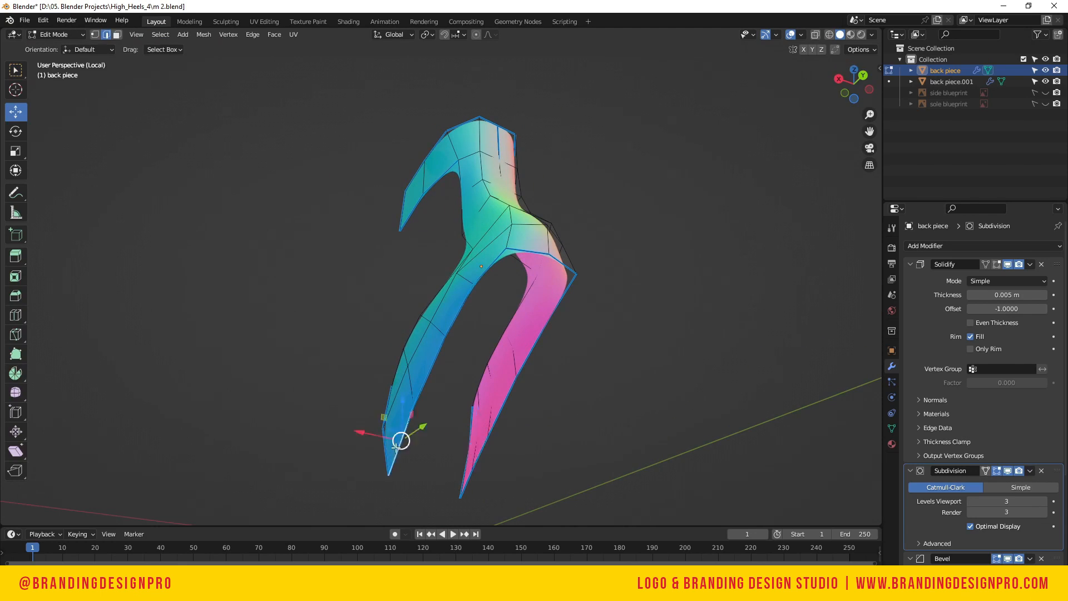
alt+click(499, 257)
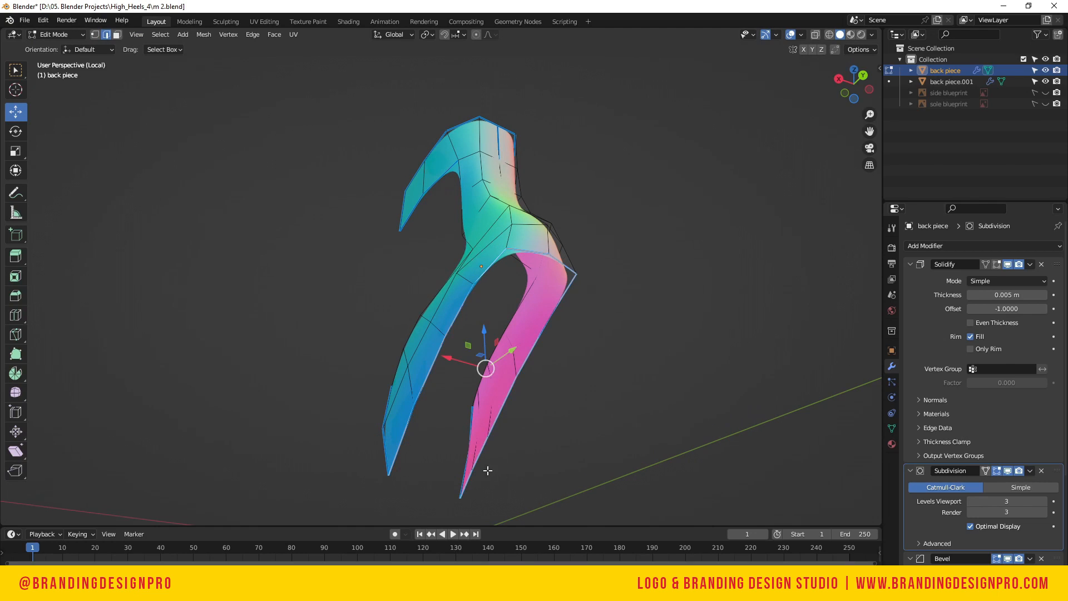
alt+click(550, 299)
alt+click(401, 457)
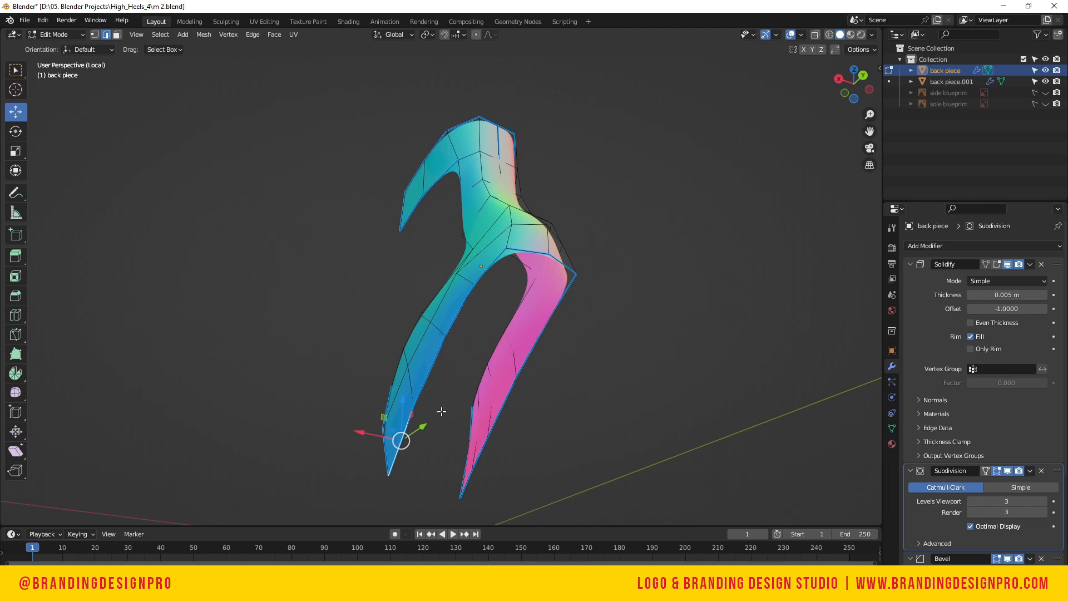
alt+click(520, 268)
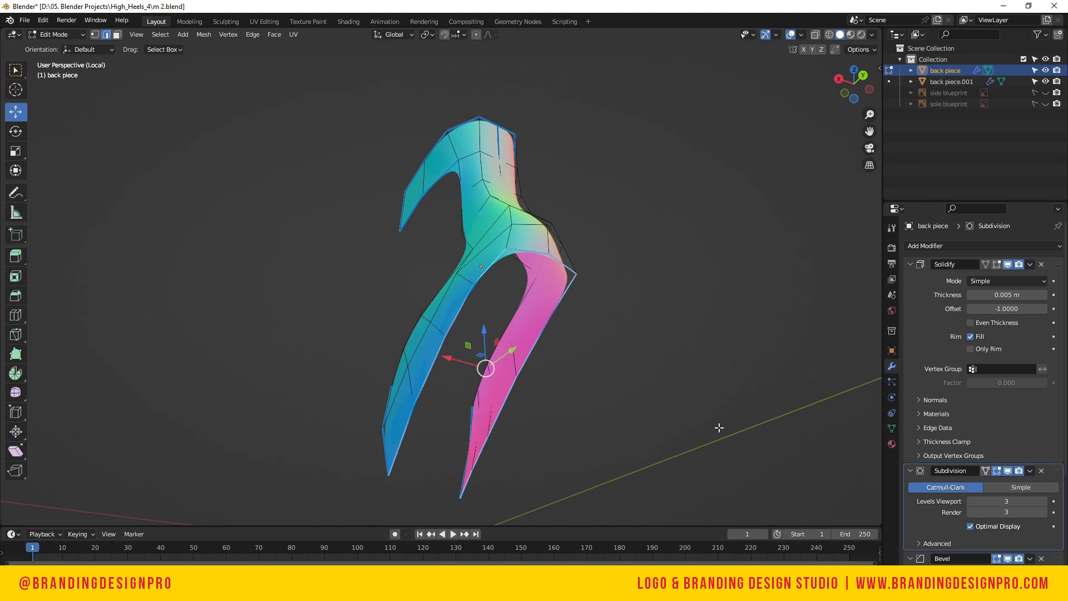
key(s)
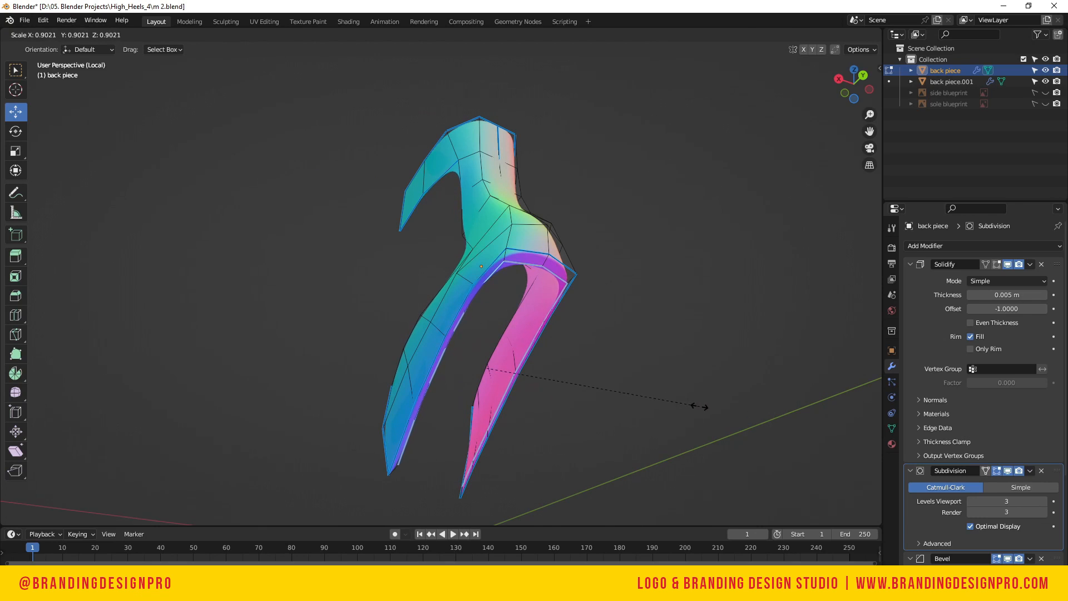
click(702, 407)
Move the extruded edge loop slightly down along Z and return to Object Mode
drag(854, 83, 973, 83)
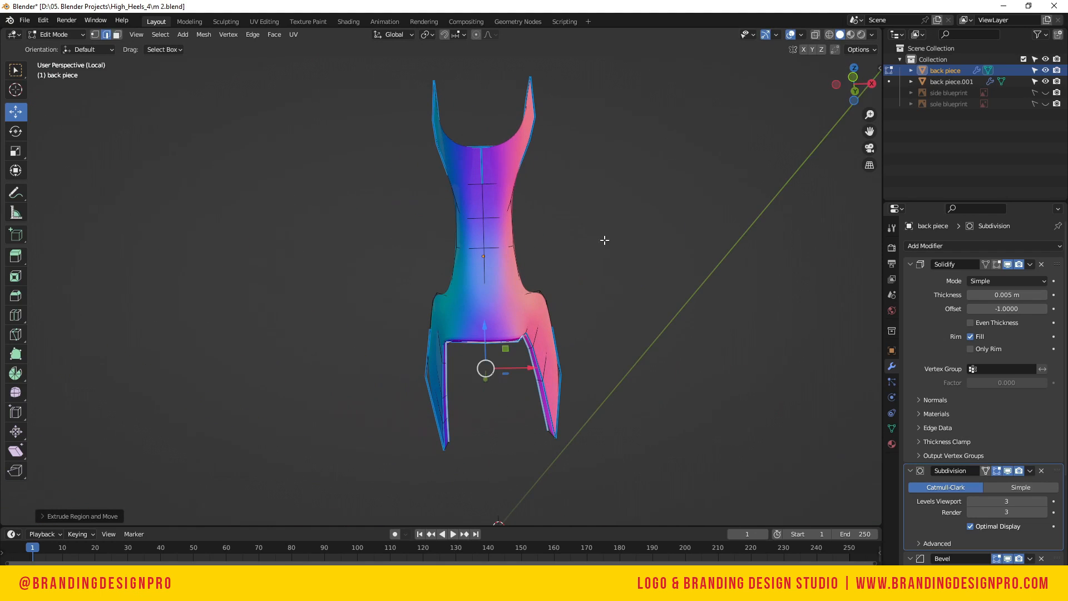
drag(487, 325, 487, 327)
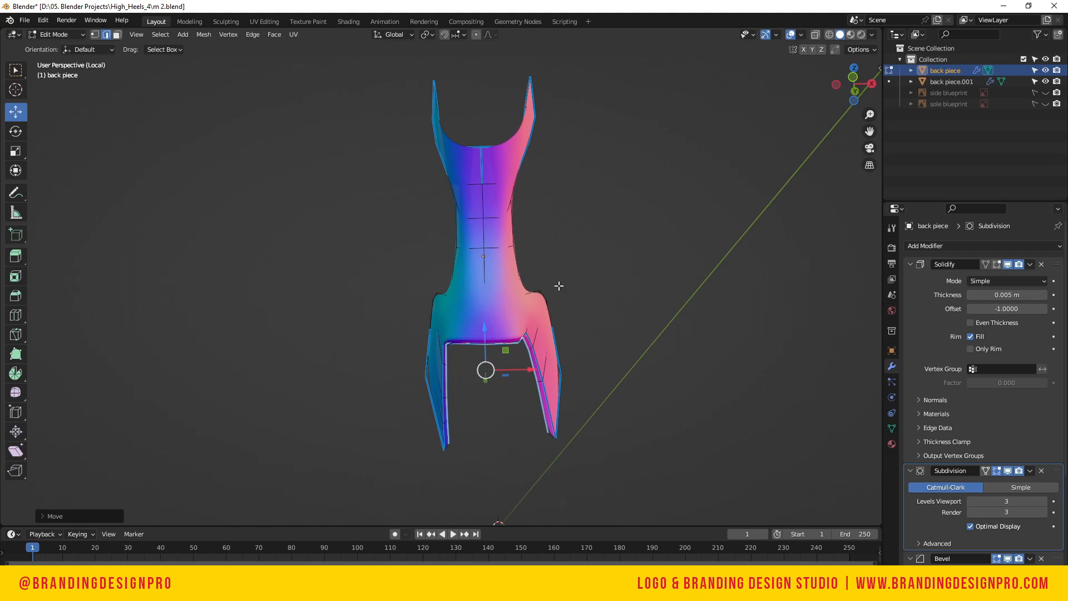
drag(846, 64, 565, 272)
key(Tab)
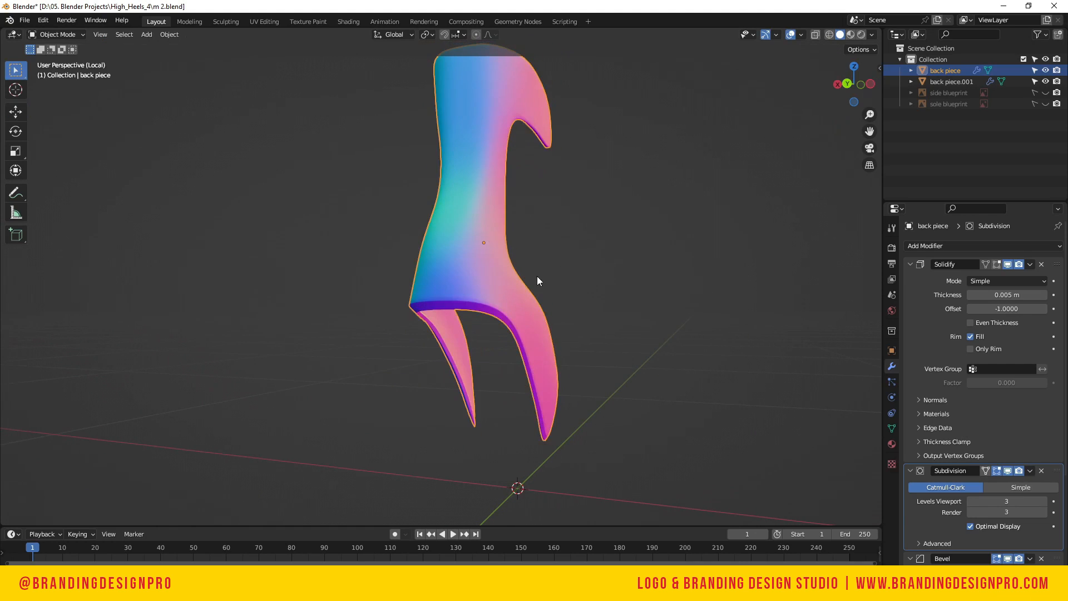
mouse_move(856, 84)
mouse_down()
mouse_move(935, 128)
mouse_move(1012, 139)
mouse_move(1043, 173)
mouse_move(852, 84)
mouse_up()
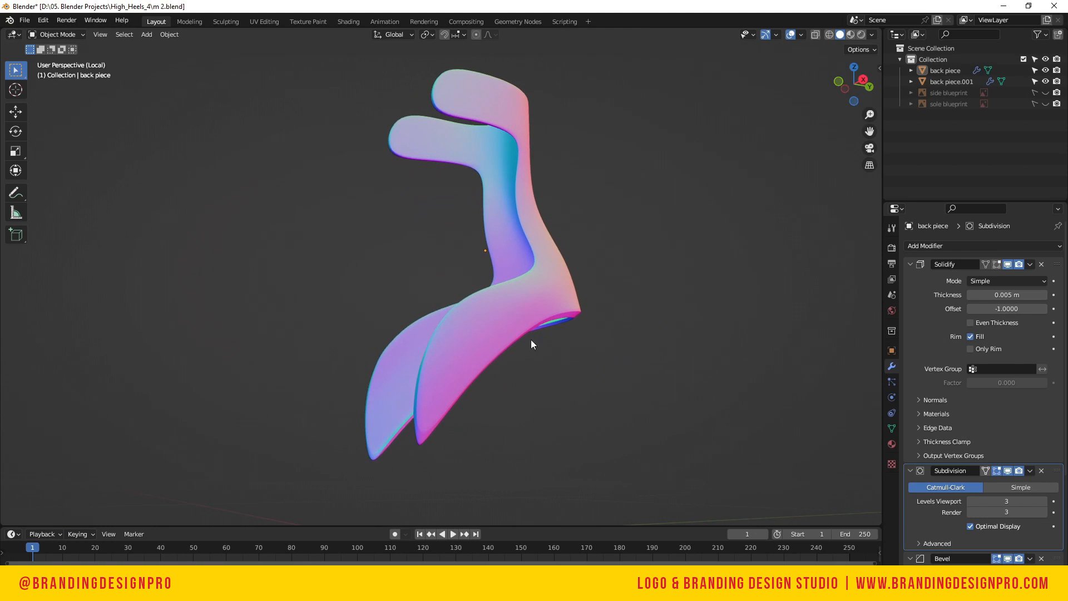
Leave local view and check how the back piece's extruded lip sits against the sole's heel end
click(539, 284)
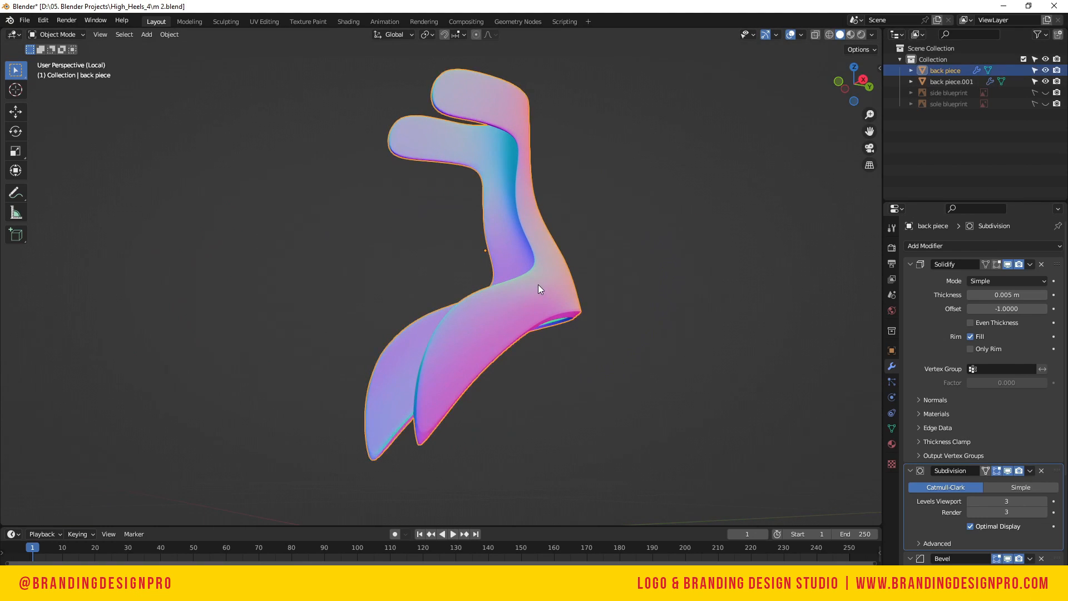
key(KP_Divide)
click(672, 223)
click(575, 135)
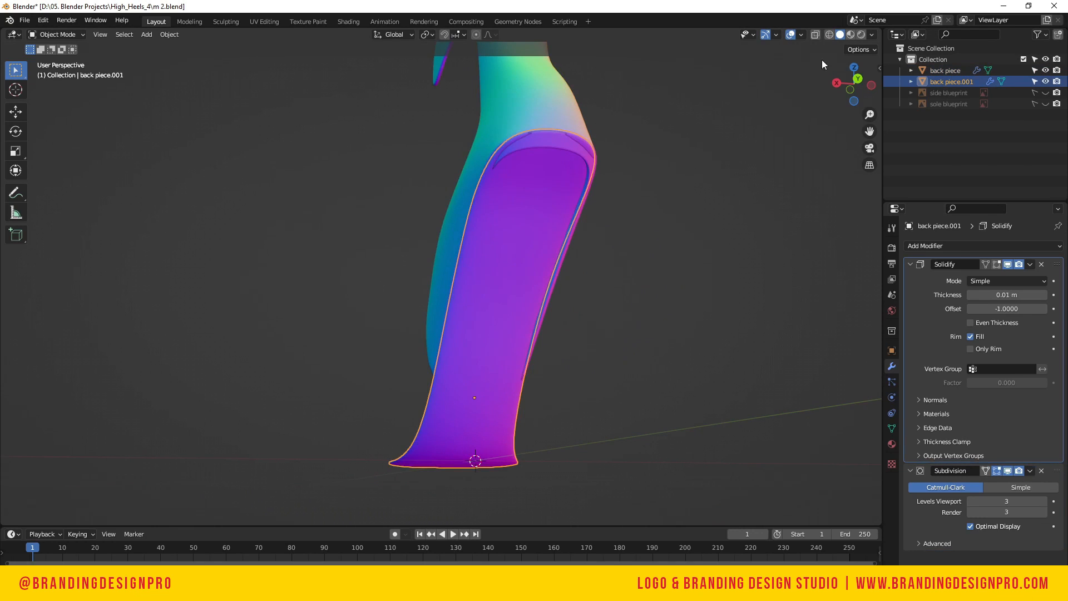
drag(843, 78, 852, 111)
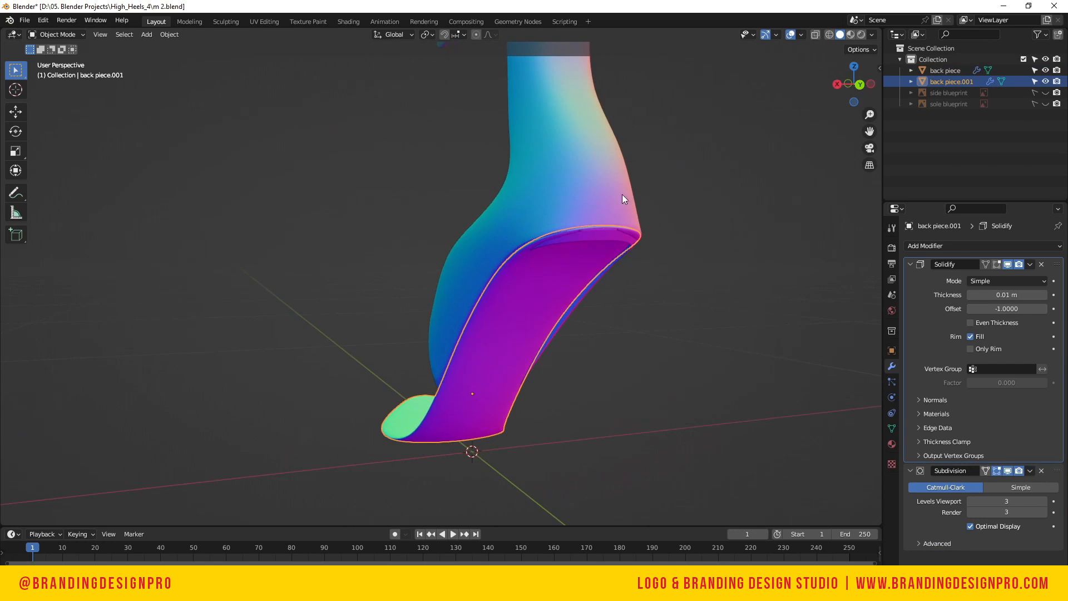
click(595, 204)
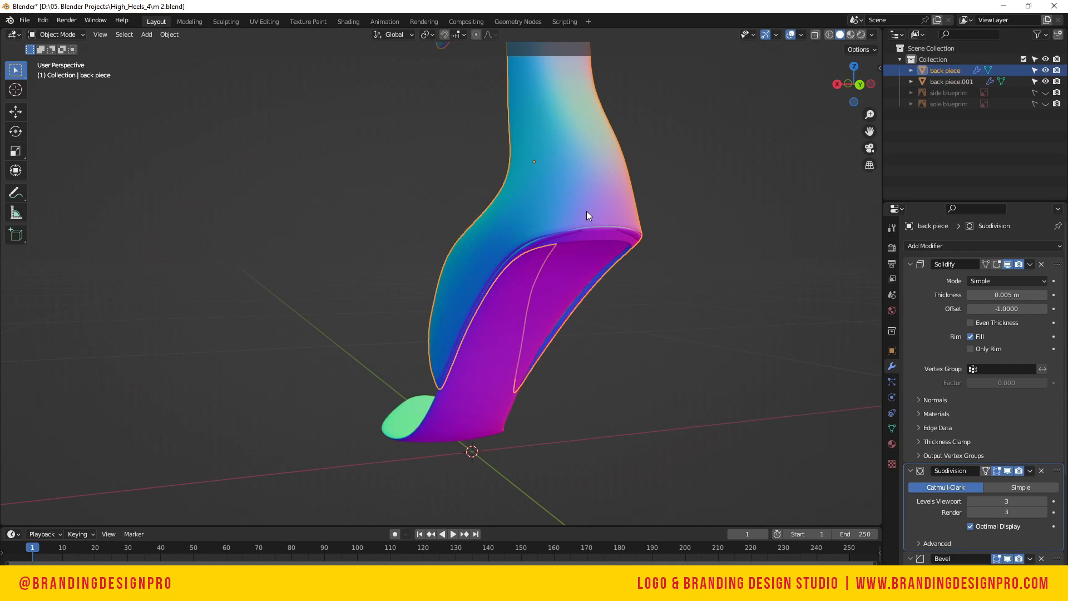
In Edit Mode, move the extruded lip's rear edges along Y and then up along Z to tuck them under the heel
drag(852, 84, 853, 34)
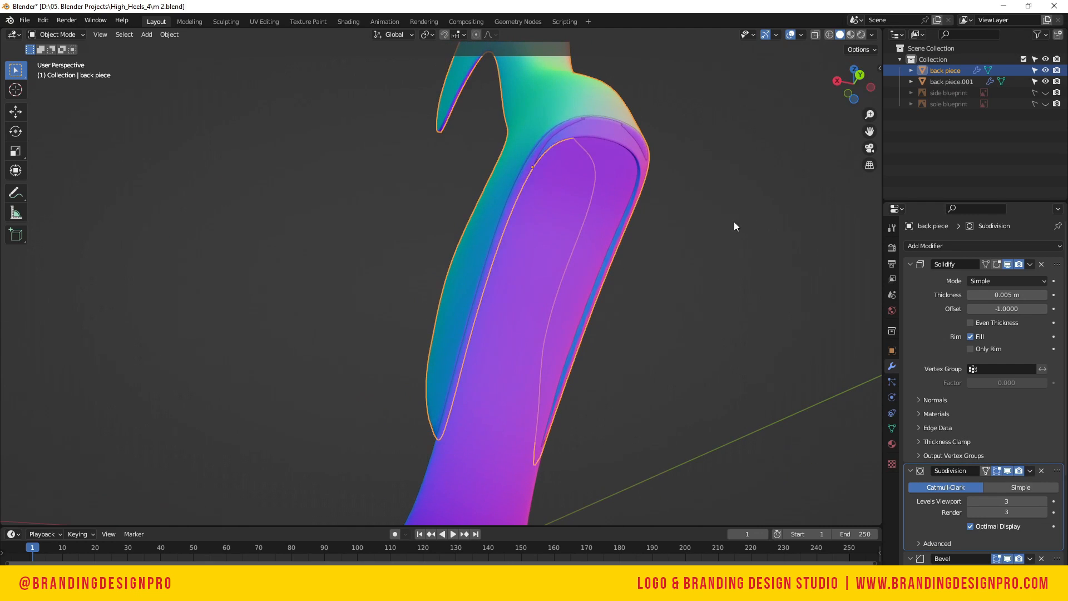
click(734, 222)
click(586, 105)
key(Tab)
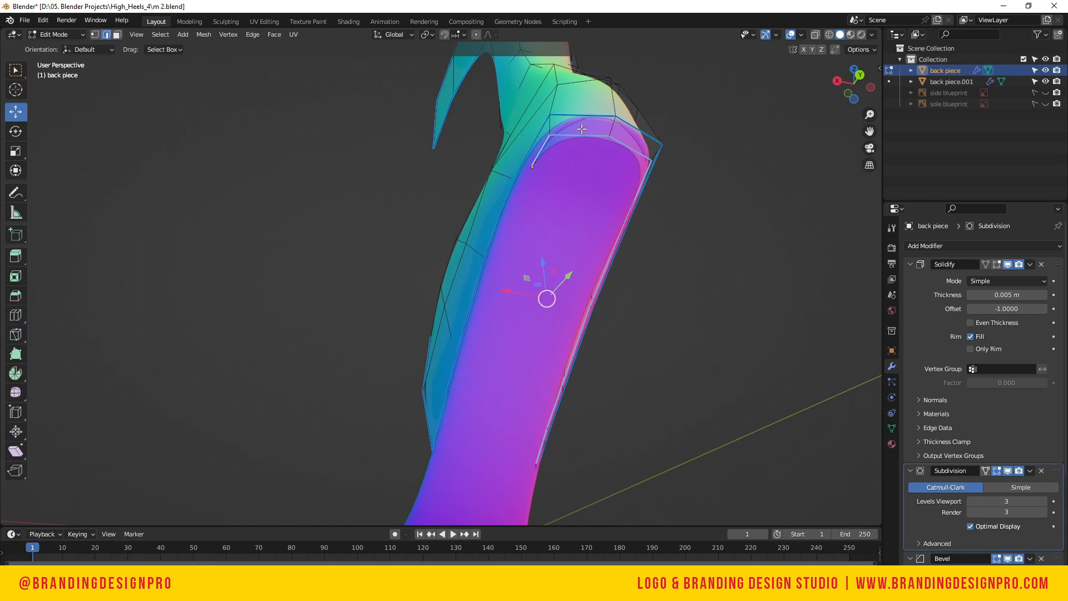
click(580, 135)
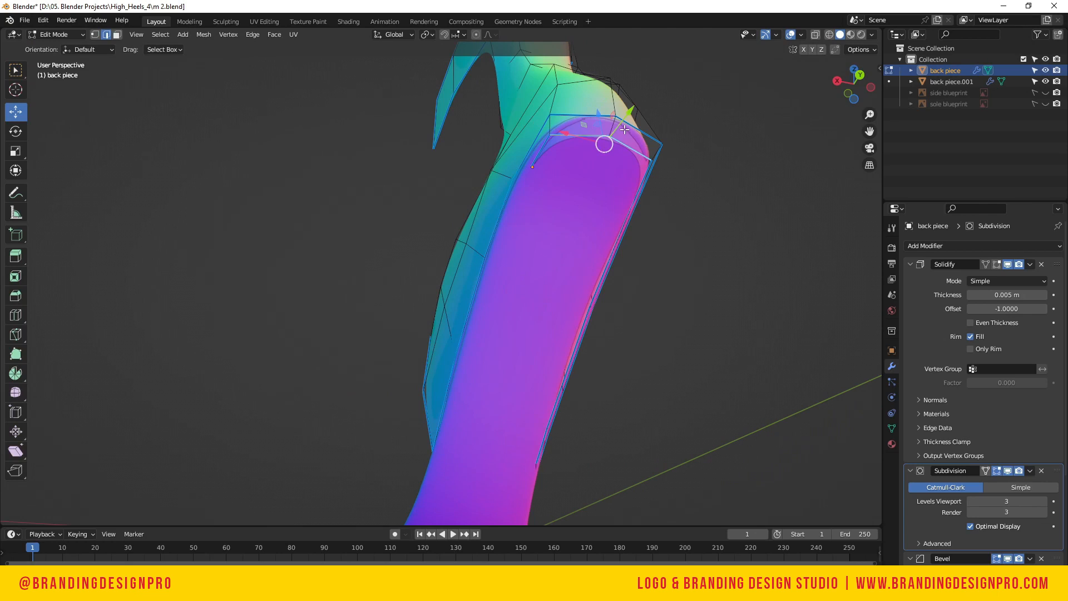
drag(635, 118, 586, 123)
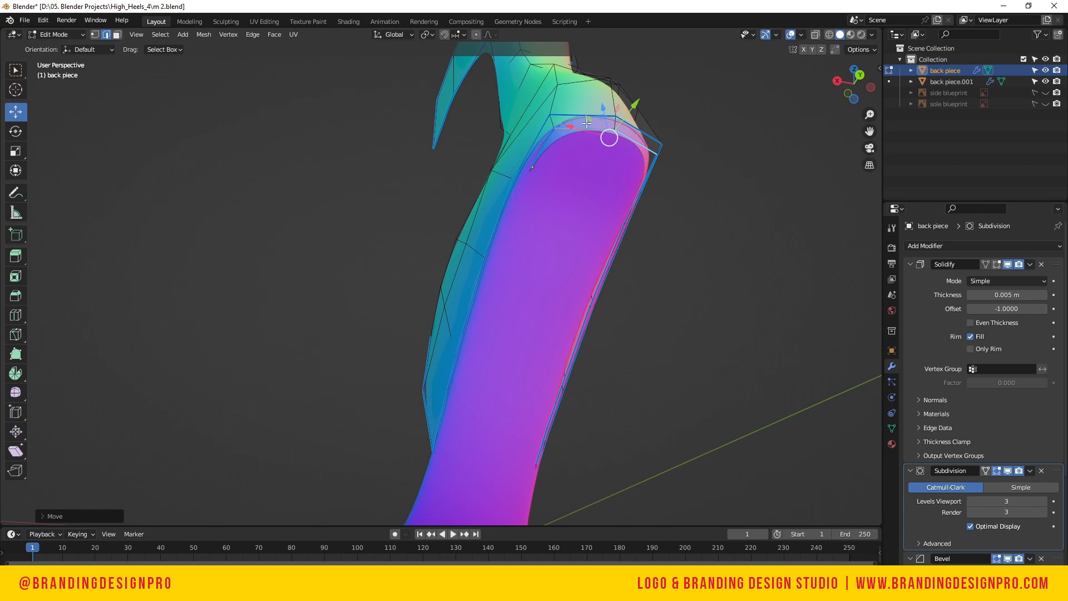
key(g)
key(z)
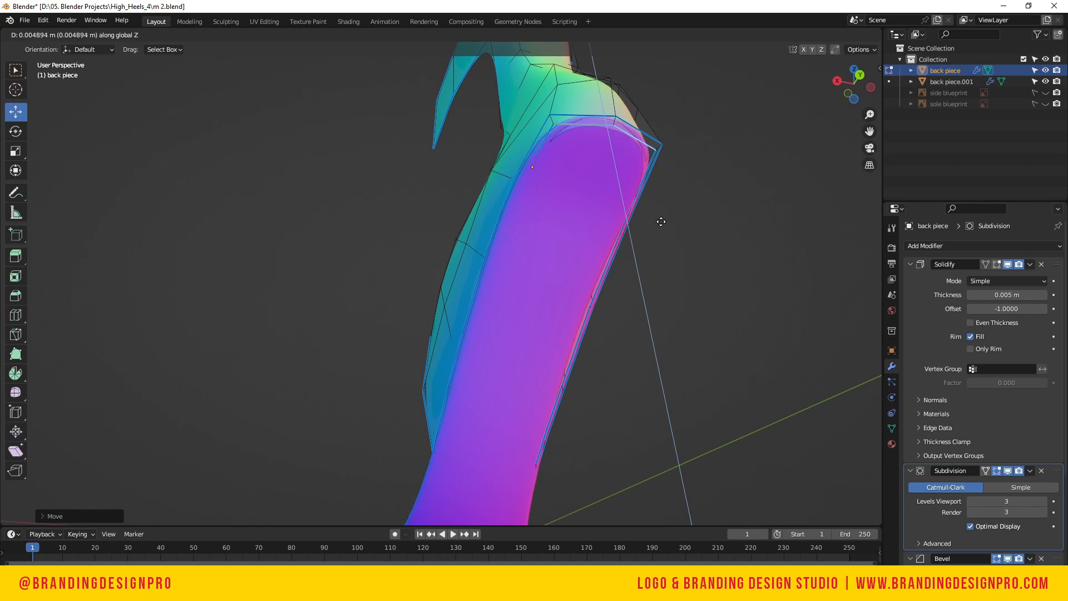
click(670, 179)
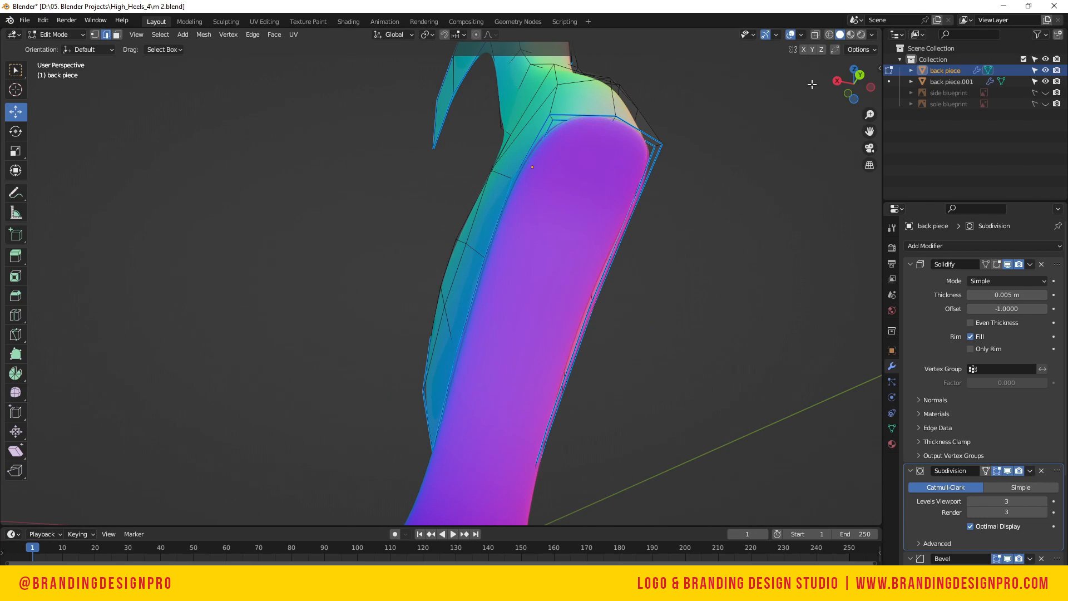
Nudge the extruded lip's corner edge beside the heel arch slightly along X
middle_drag(703, 197, 627, 514)
drag(854, 83, 874, 50)
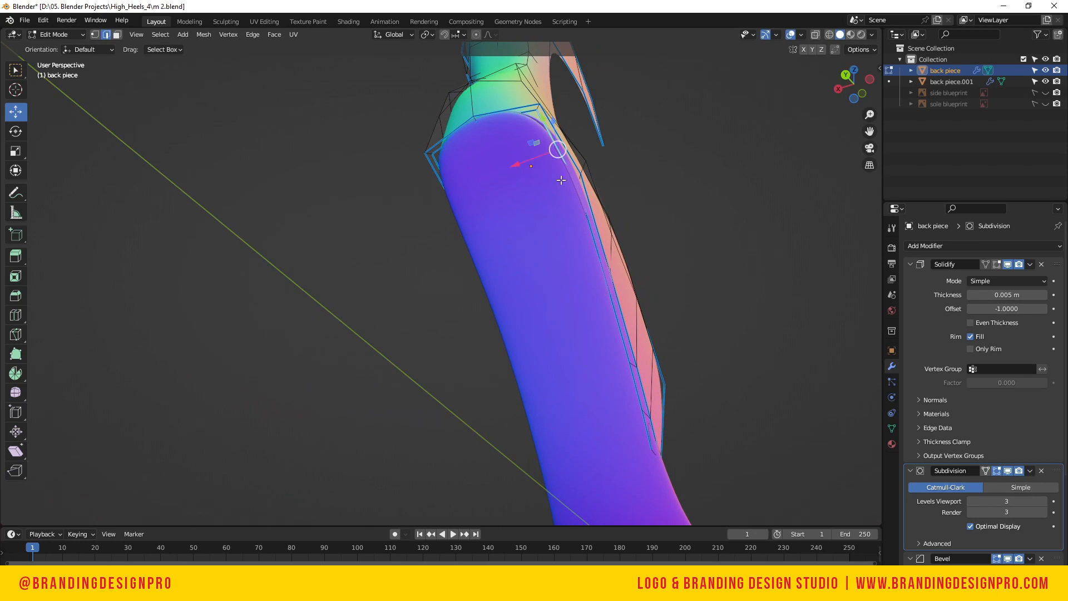
drag(524, 167, 517, 167)
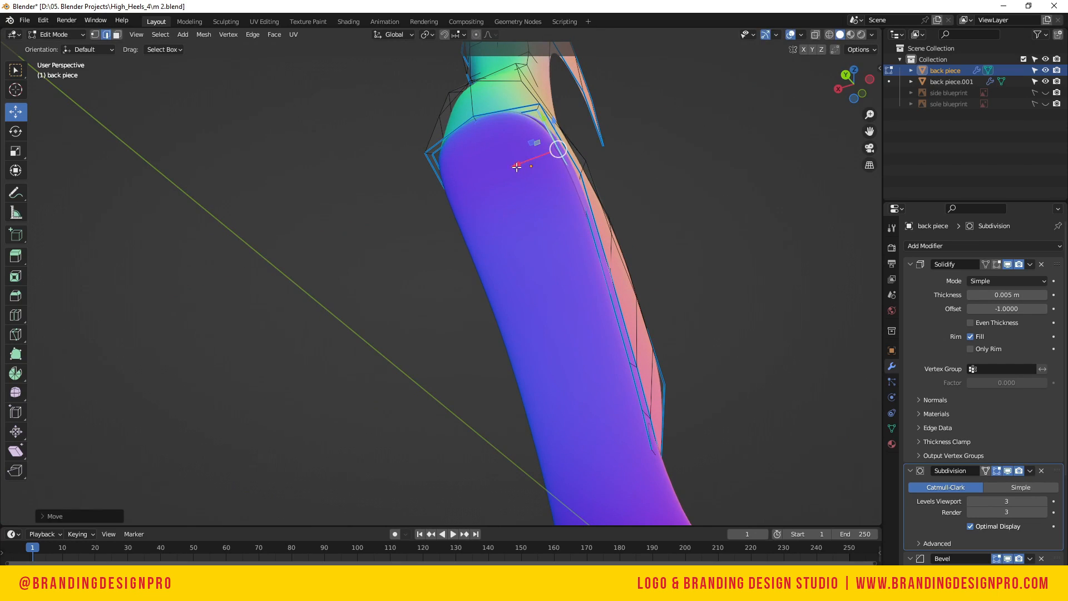
Shift the next lip edge down the side flap slightly along X and raise it along Z
click(579, 209)
drag(562, 240, 557, 240)
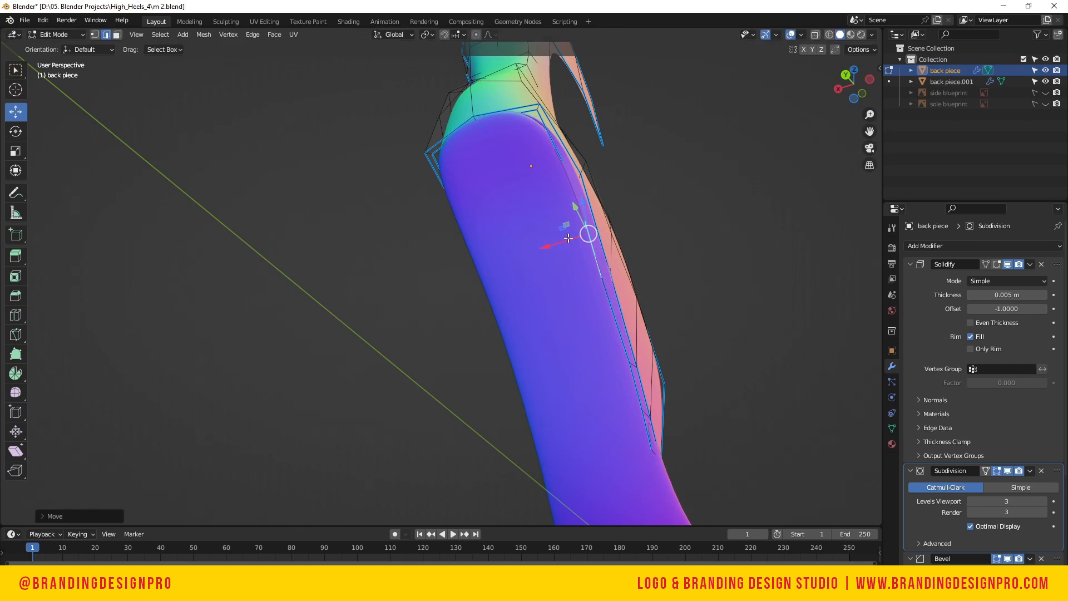
key(g)
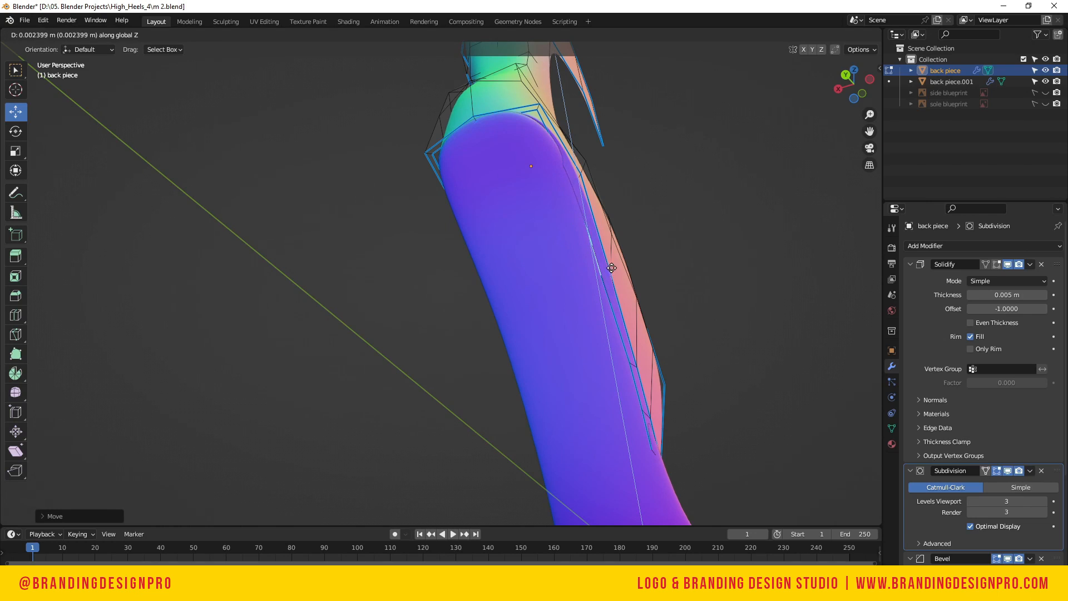
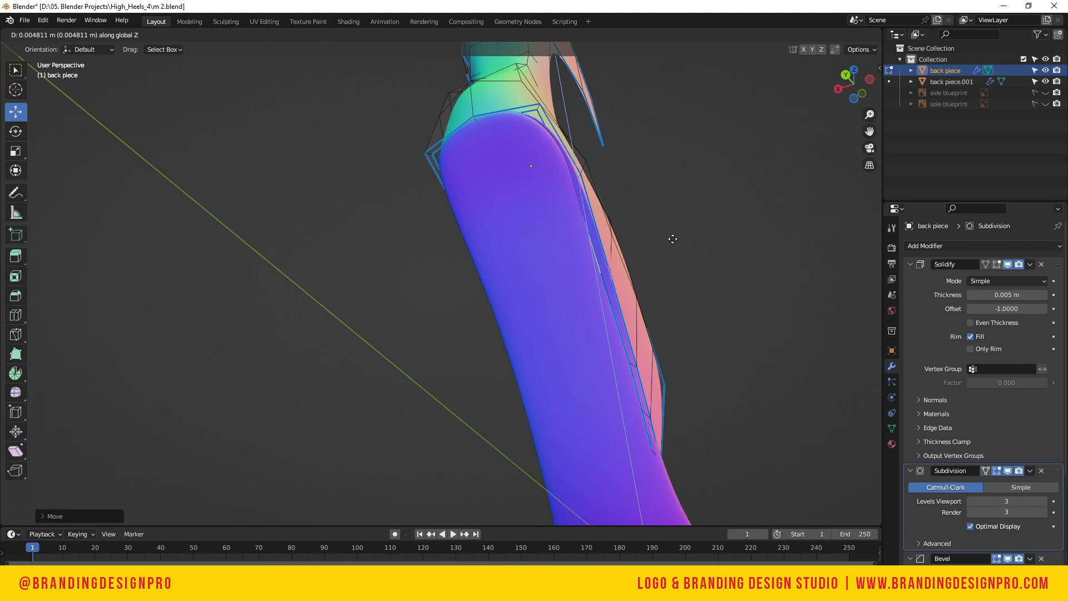
click(687, 191)
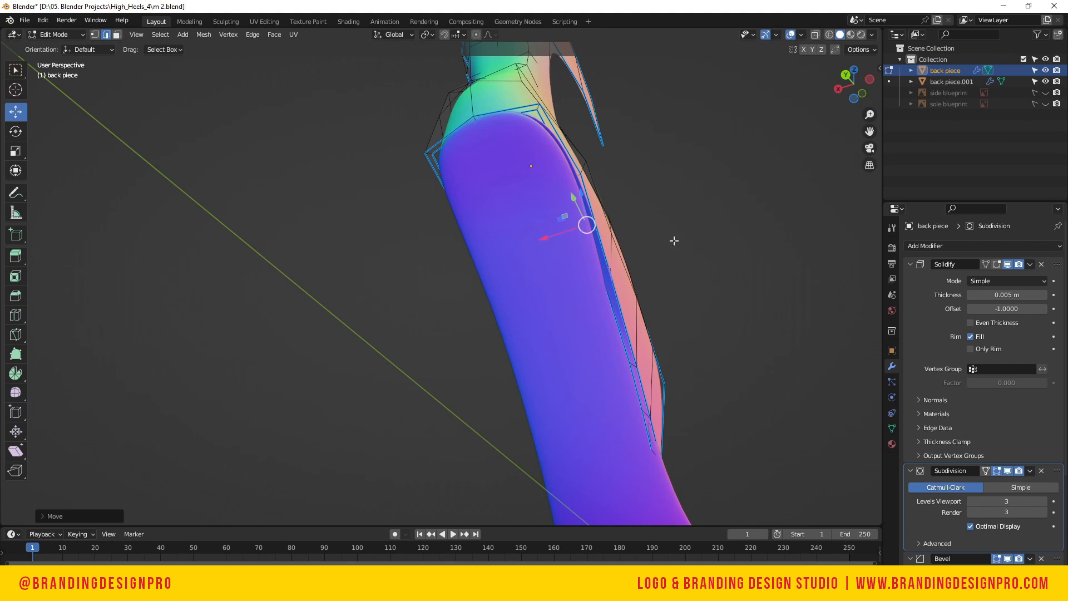
Raise the next two lip edges down the side flap along Z so they follow the sole's edge
click(616, 336)
key(g)
key(z)
click(653, 305)
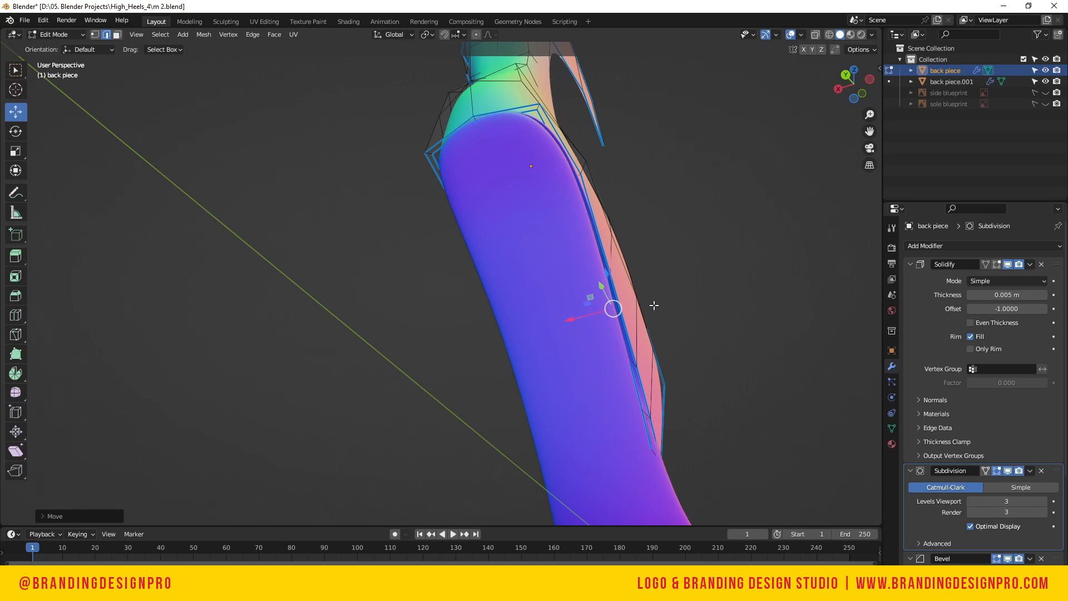
click(635, 391)
key(g)
key(z)
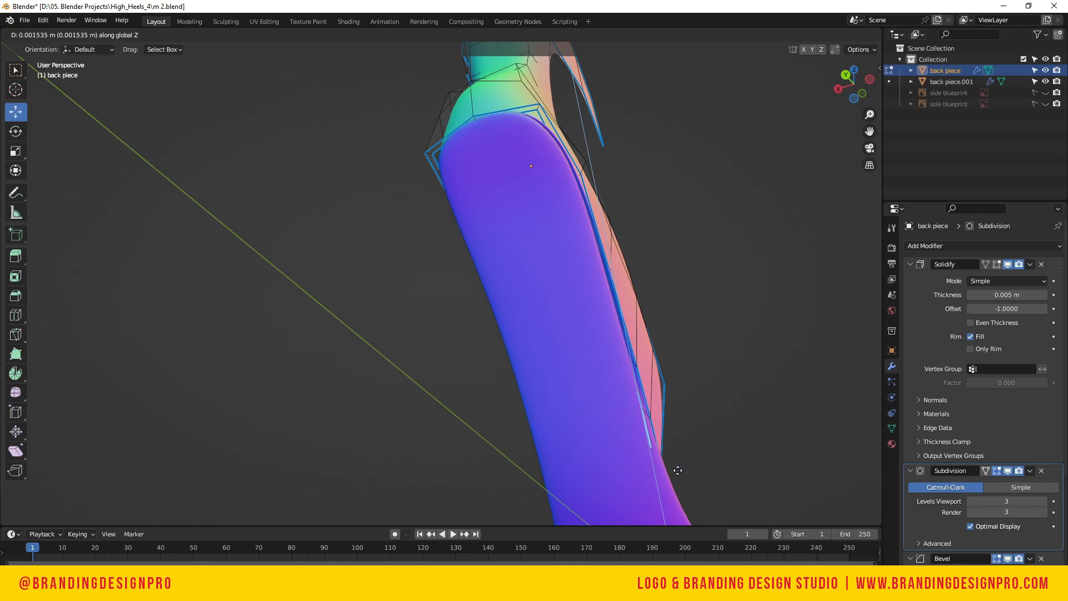
click(681, 451)
In vertex mode, shift the inner lip vertex at the opposite heel corner slightly along X and then along Y
mouse_move(857, 75)
mouse_down()
mouse_move(771, 154)
mouse_move(847, 67)
mouse_move(876, 61)
mouse_move(892, 108)
mouse_move(801, 145)
mouse_move(871, 103)
mouse_move(841, 87)
mouse_up()
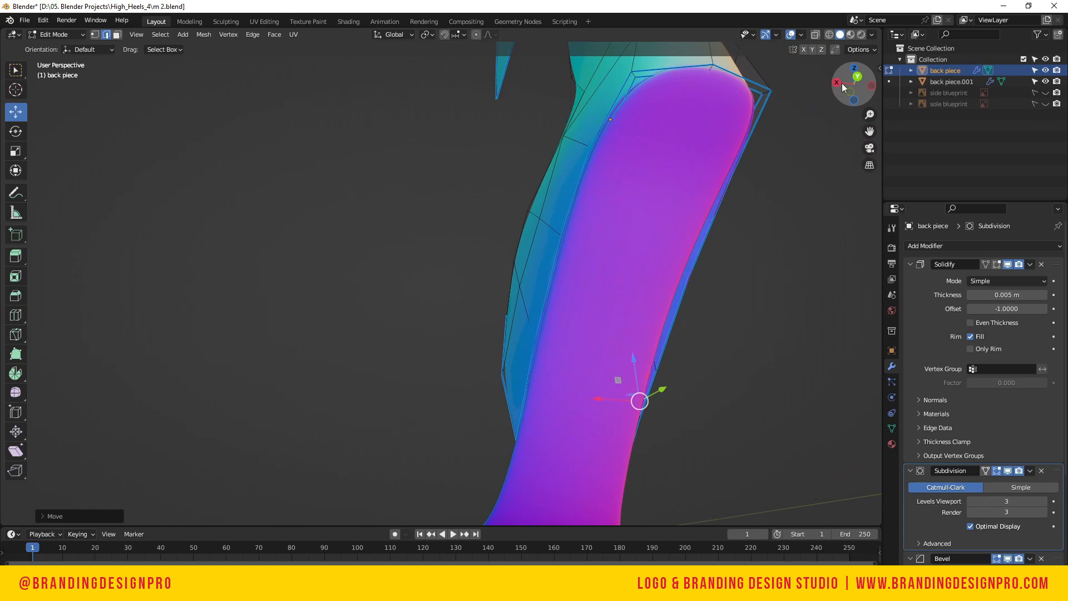
click(561, 323)
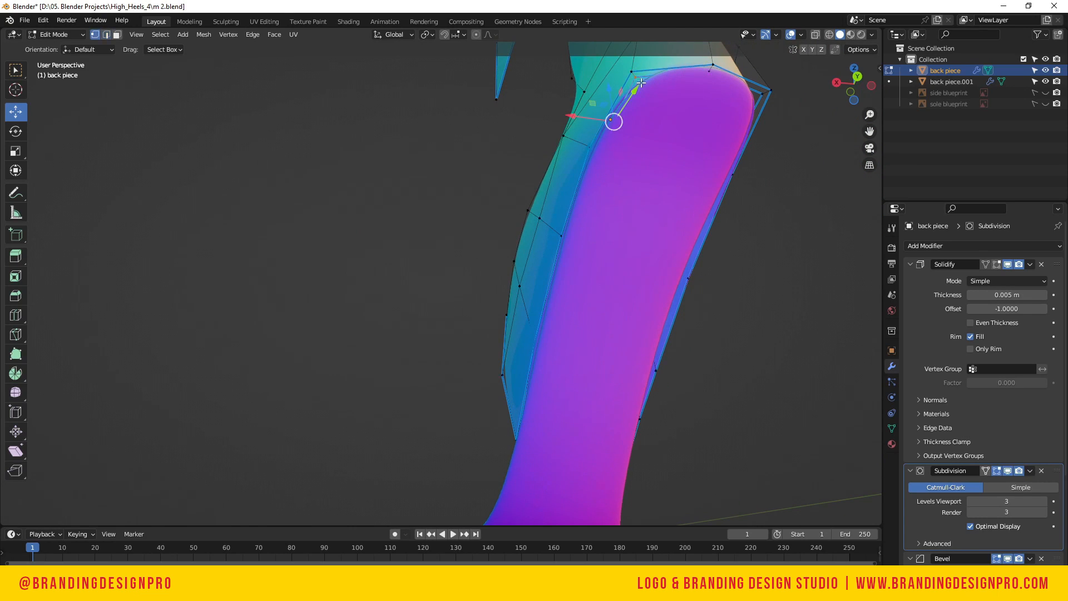
key(g)
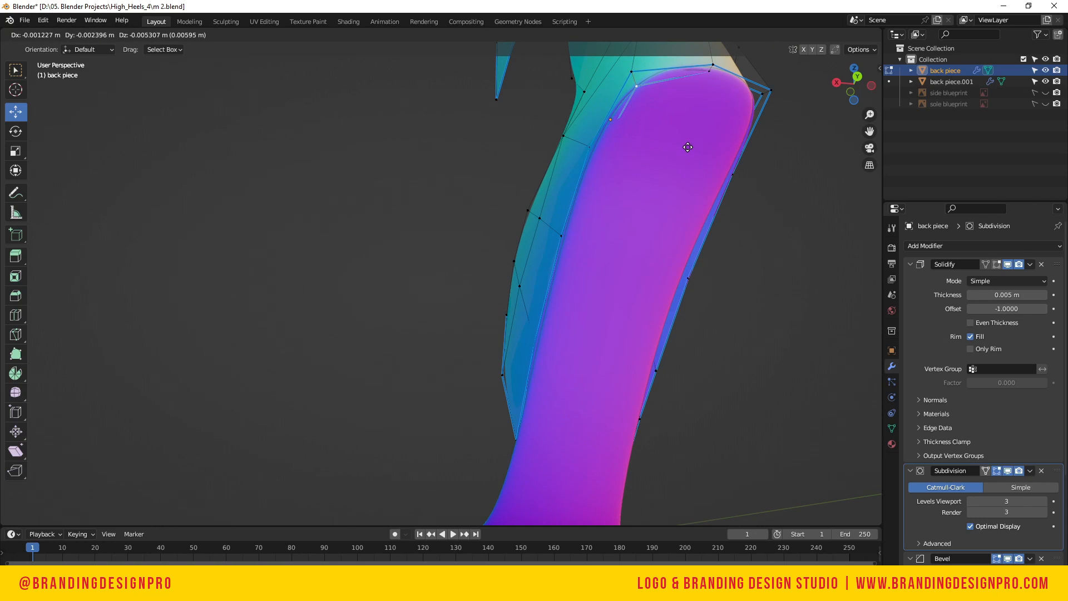
key(x)
click(696, 159)
key(g)
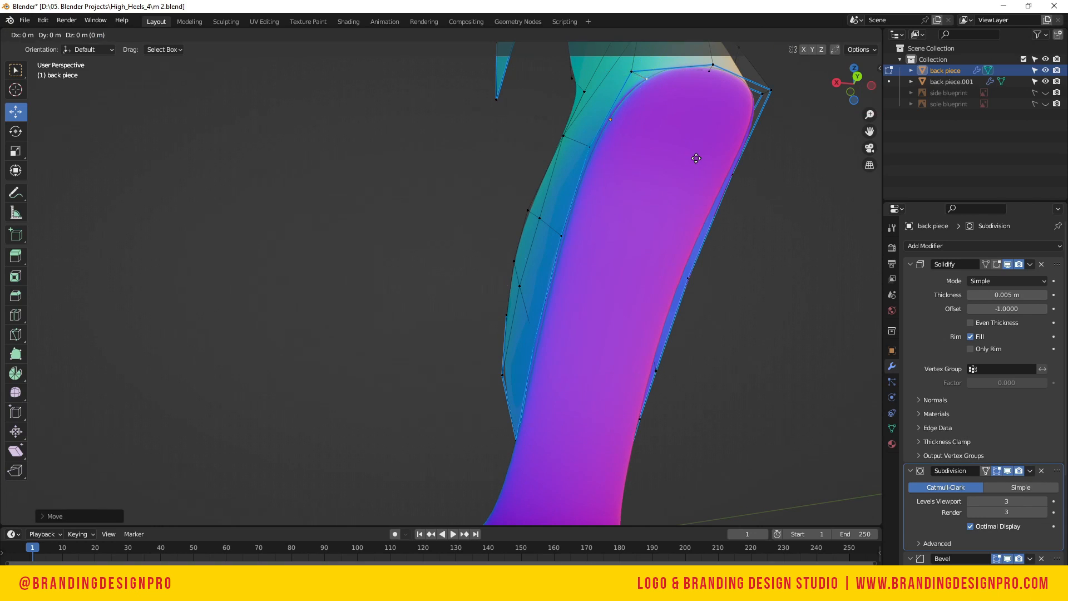
key(y)
click(685, 166)
Lower the lip's inner vertex at the heel corner slightly along Z, undoing the misplaced first move
drag(841, 91, 984, 108)
click(697, 129)
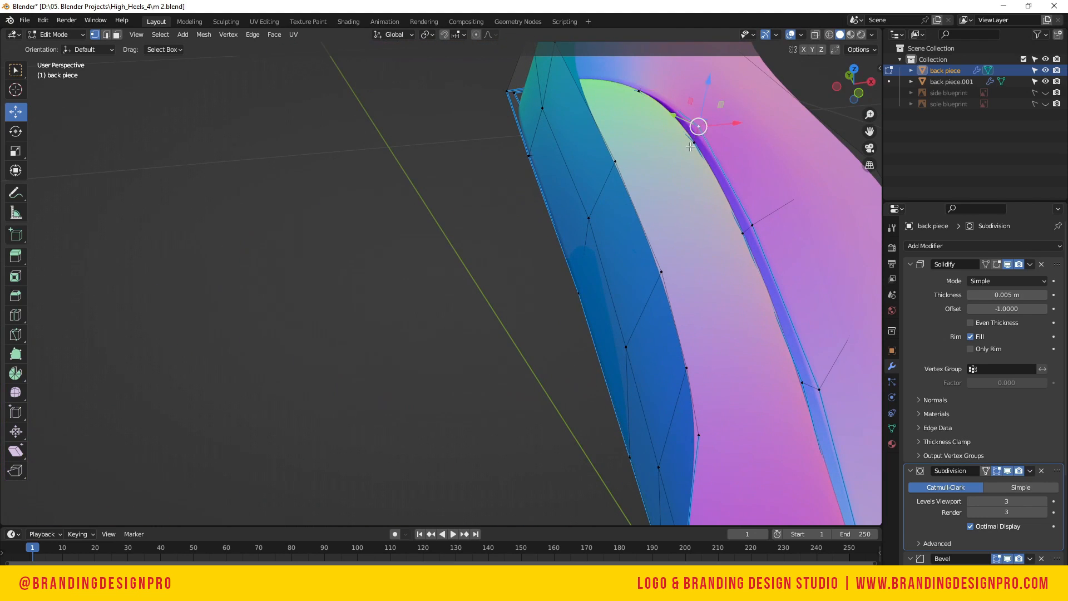
drag(725, 141, 732, 100)
key(ctrl+z)
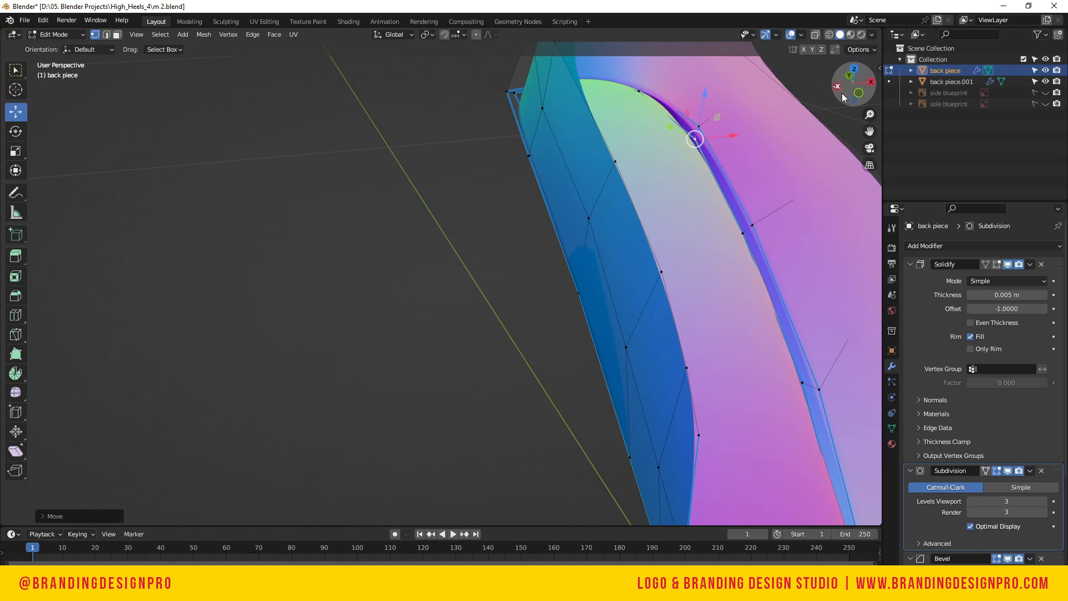
drag(843, 96, 807, 60)
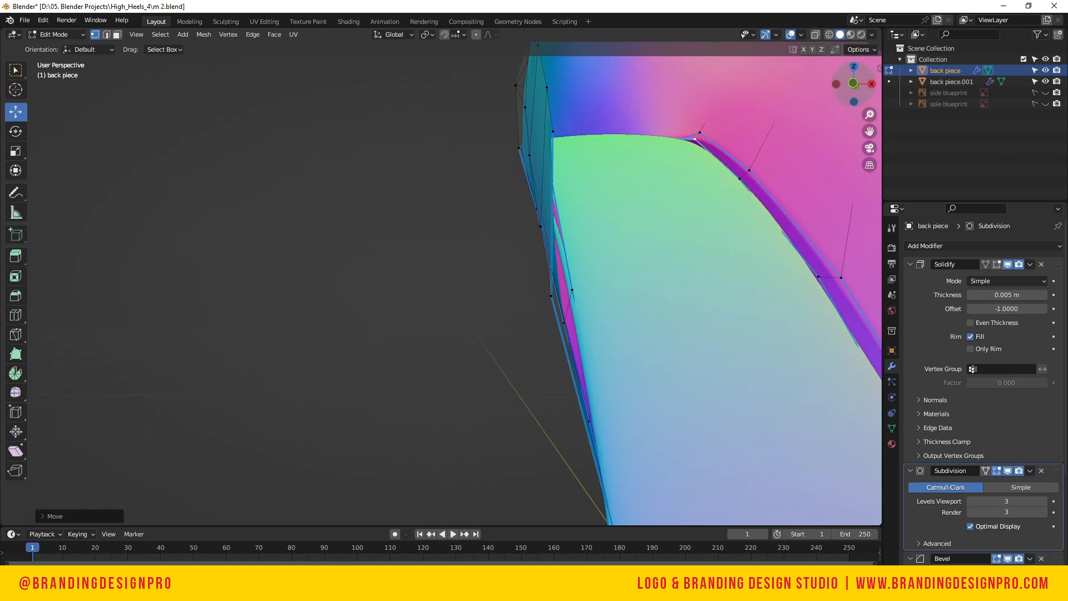
drag(691, 96, 699, 101)
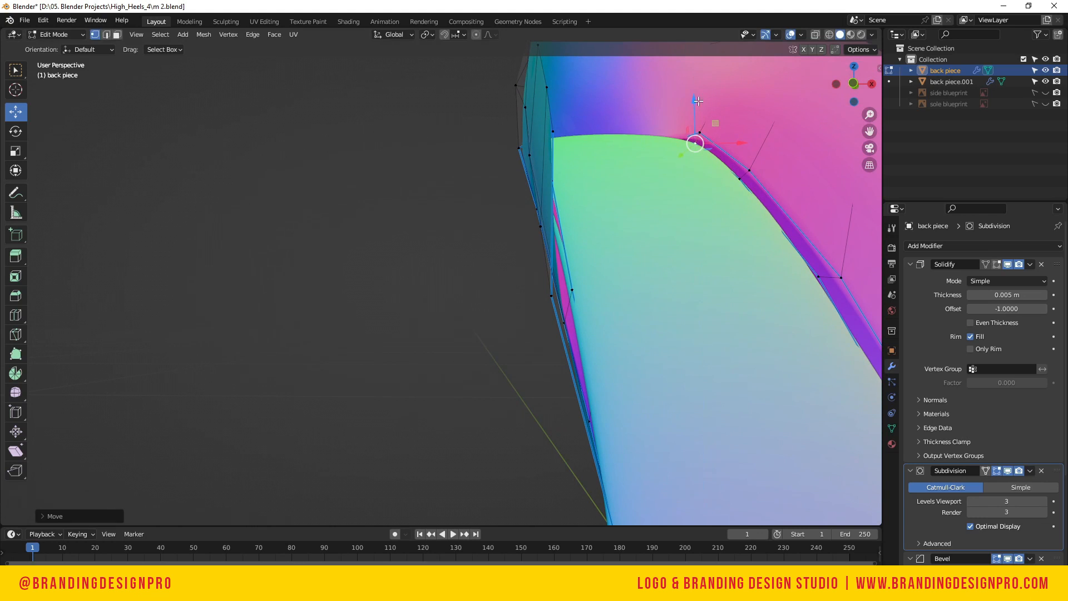
On the opposite flap, lower the lip vertex near the heel corner slightly along Z and nudge a lower one along X
drag(840, 95, 815, 98)
click(525, 189)
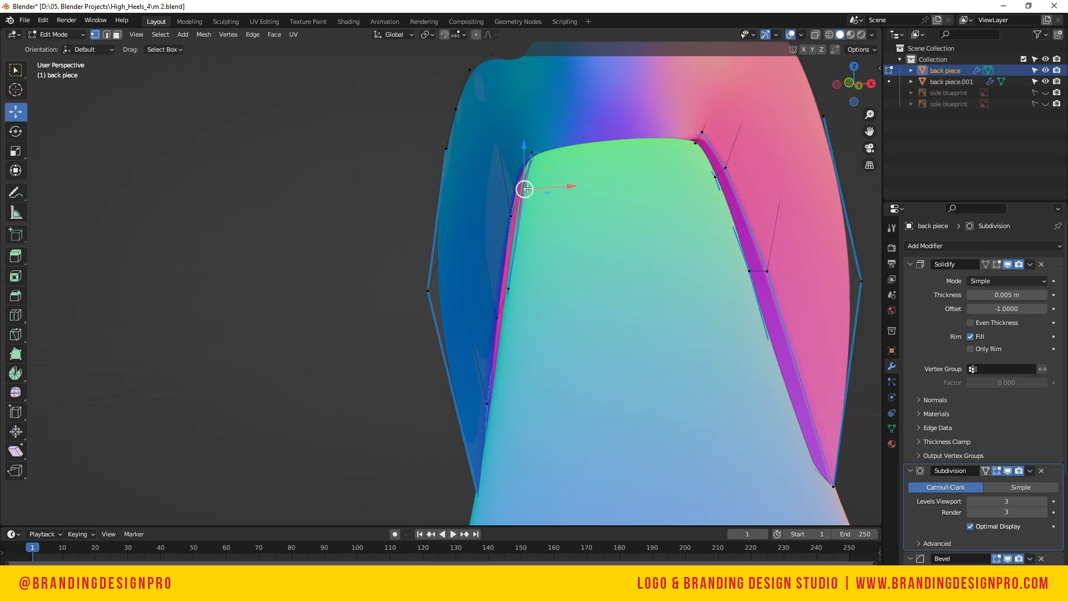
drag(521, 140, 516, 224)
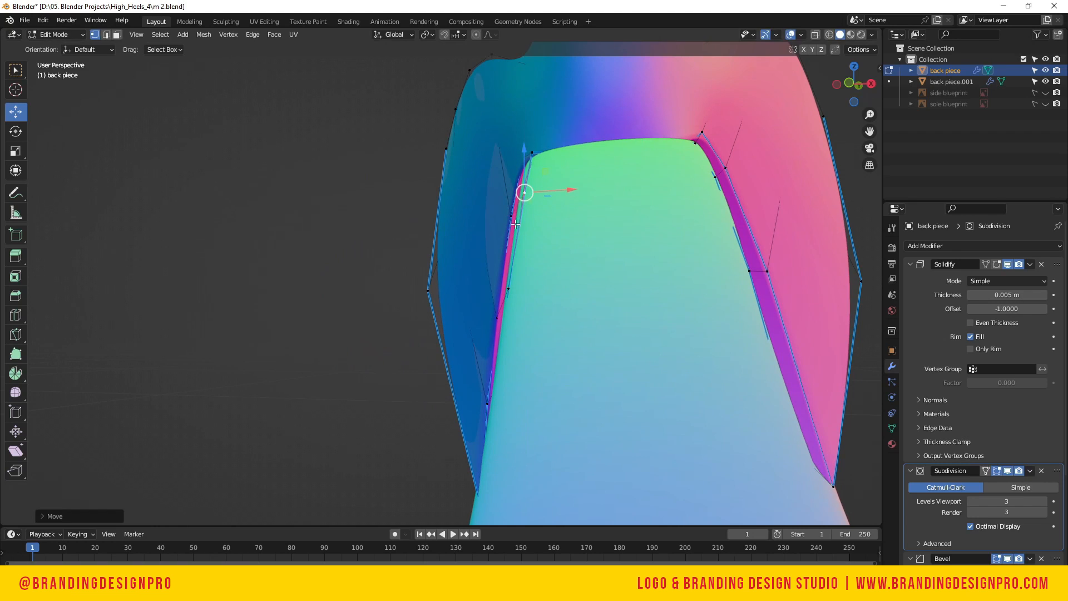
click(509, 288)
click(487, 403)
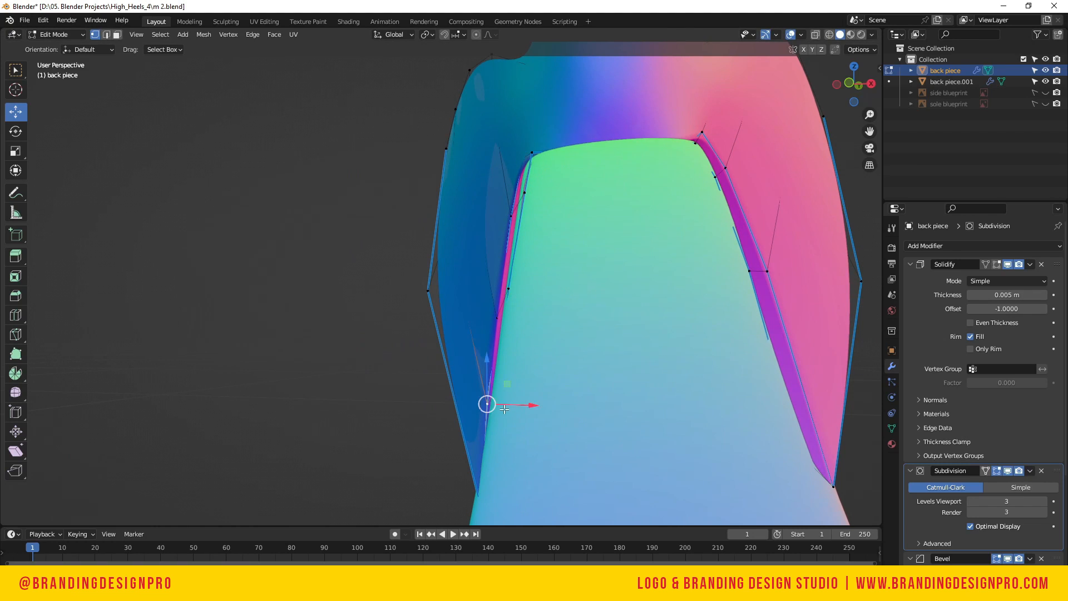
drag(852, 83, 834, 87)
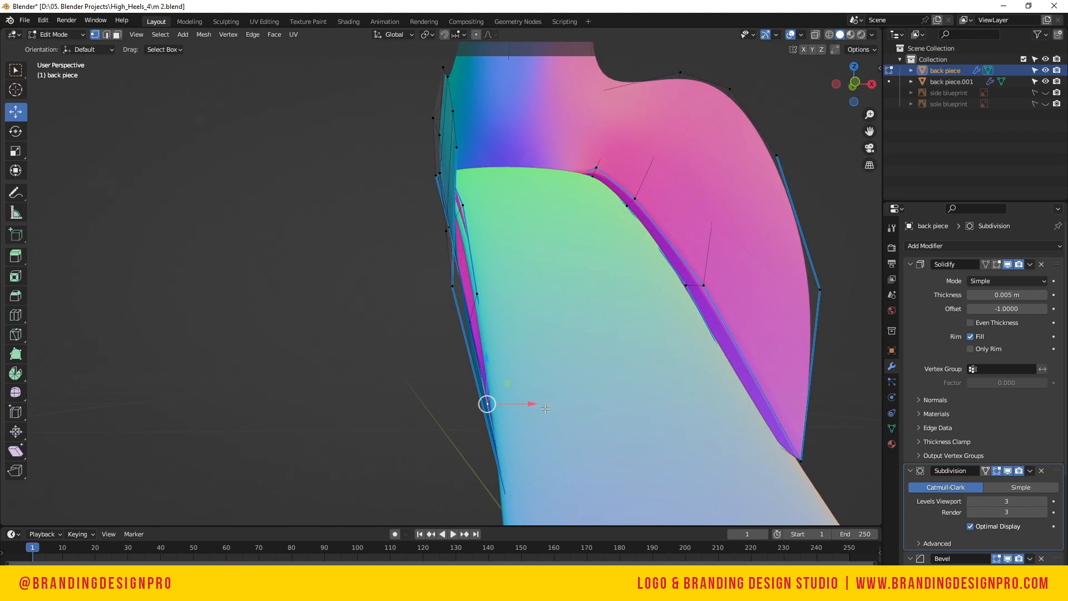
mouse_move(534, 403)
mouse_down()
mouse_move(557, 399)
mouse_move(529, 403)
mouse_move(541, 403)
mouse_up()
With X-ray on, move the hidden inner lip vertex along X and Z, and raise the one below it along Z
key(alt+z)
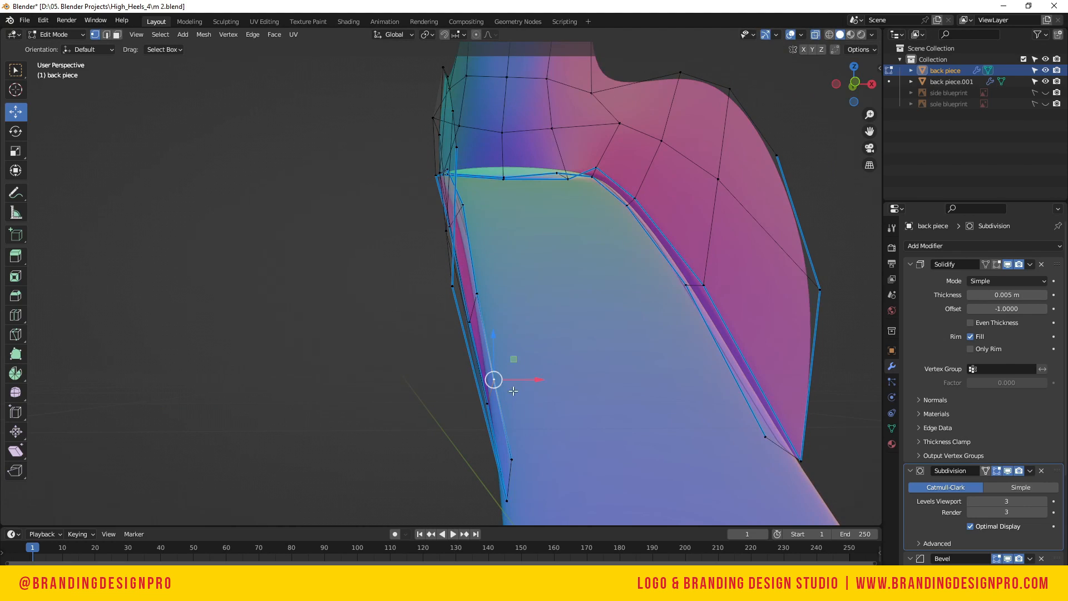
drag(536, 383, 540, 382)
drag(503, 342, 507, 339)
click(517, 463)
drag(513, 420, 516, 411)
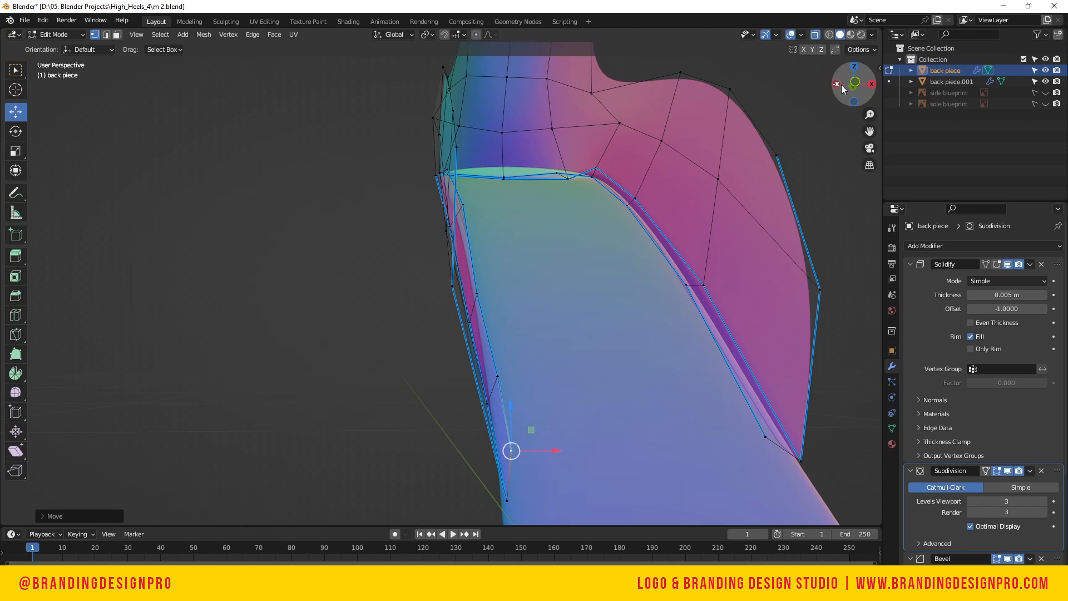
Lower the inner lip vertex at the heel corner along Z and shift the vertex below it inward along X and slightly down
drag(843, 86, 757, 43)
click(520, 301)
drag(523, 262, 523, 294)
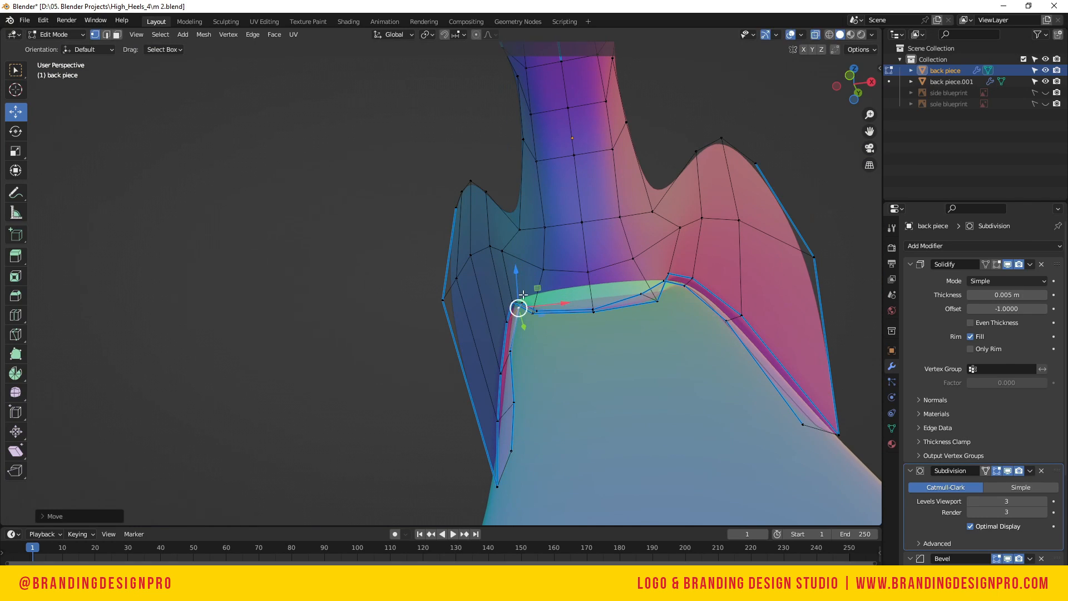
click(510, 354)
drag(552, 350, 560, 349)
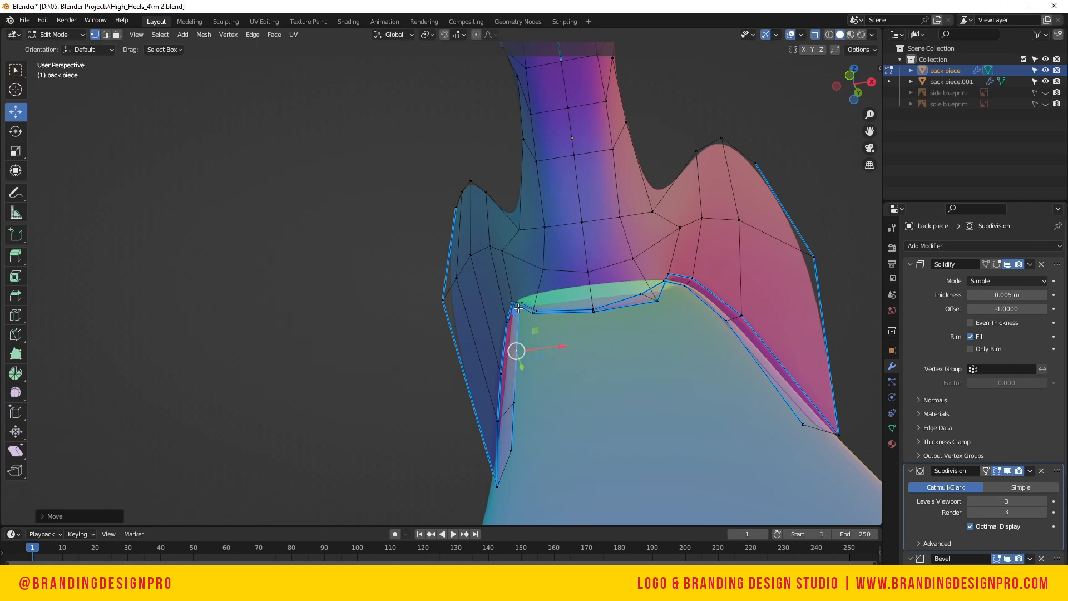
drag(516, 310, 518, 313)
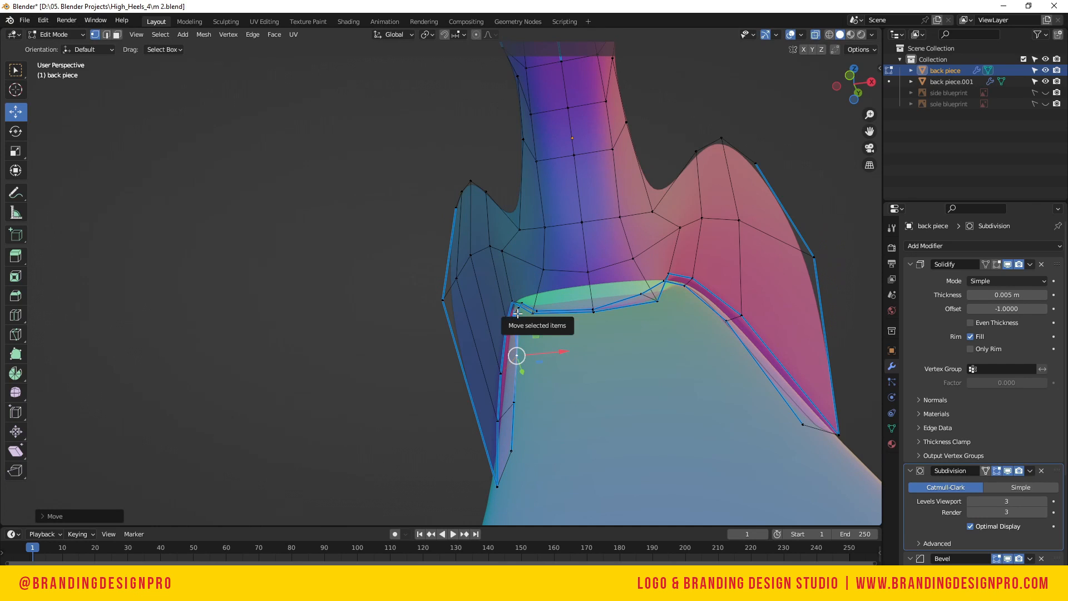
Turn X-ray off and raise the selected inner lip vertex slightly along Z against the sole
key(alt+z)
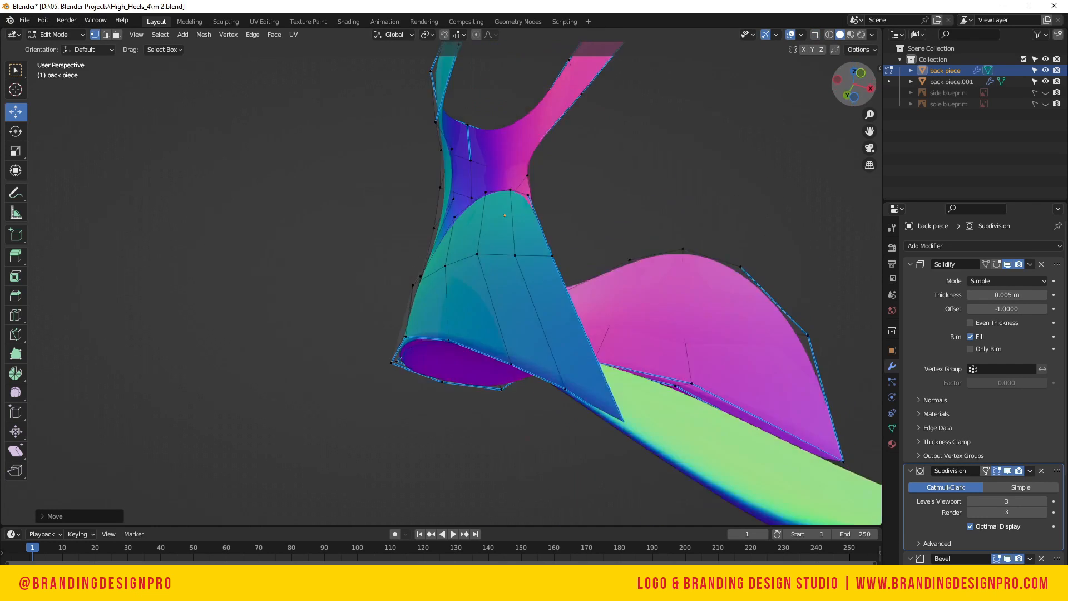
mouse_move(854, 86)
mouse_down()
mouse_move(868, 75)
mouse_move(846, 98)
mouse_move(856, 84)
mouse_move(848, 88)
mouse_up()
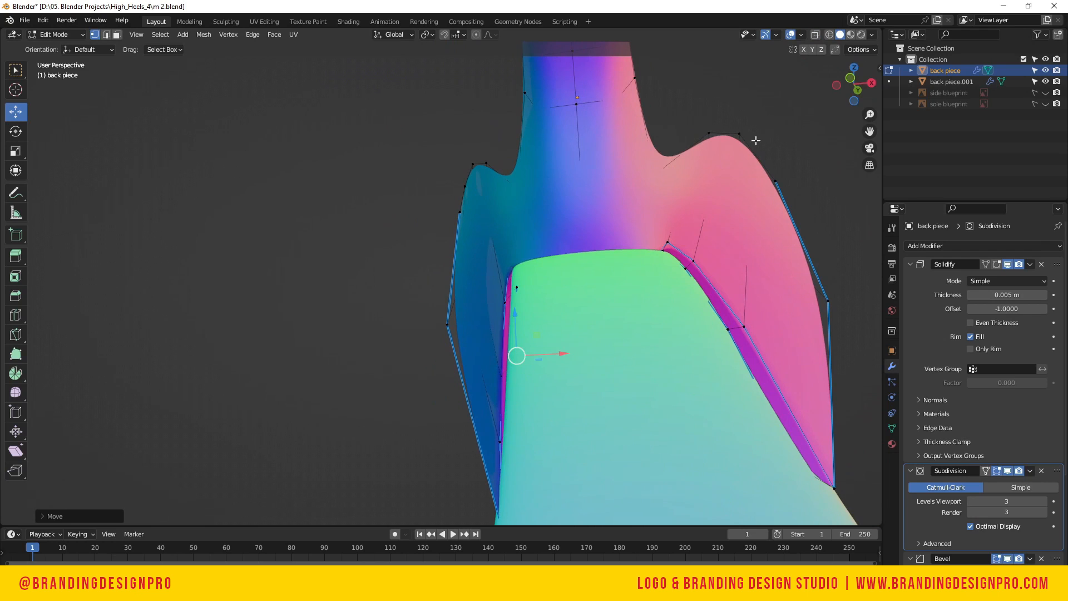
drag(514, 315, 520, 314)
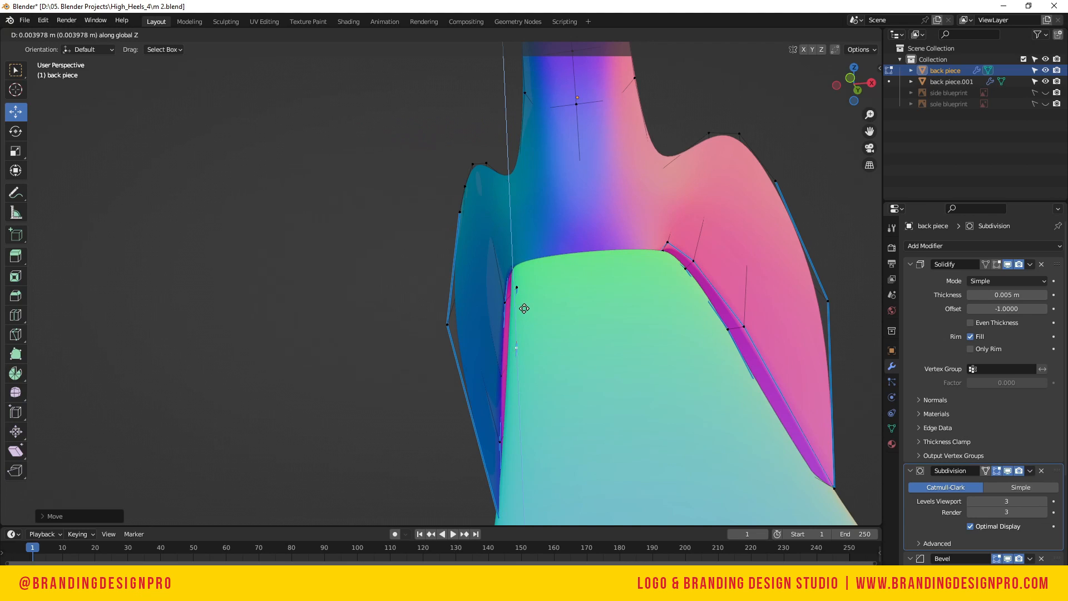
drag(524, 311, 524, 311)
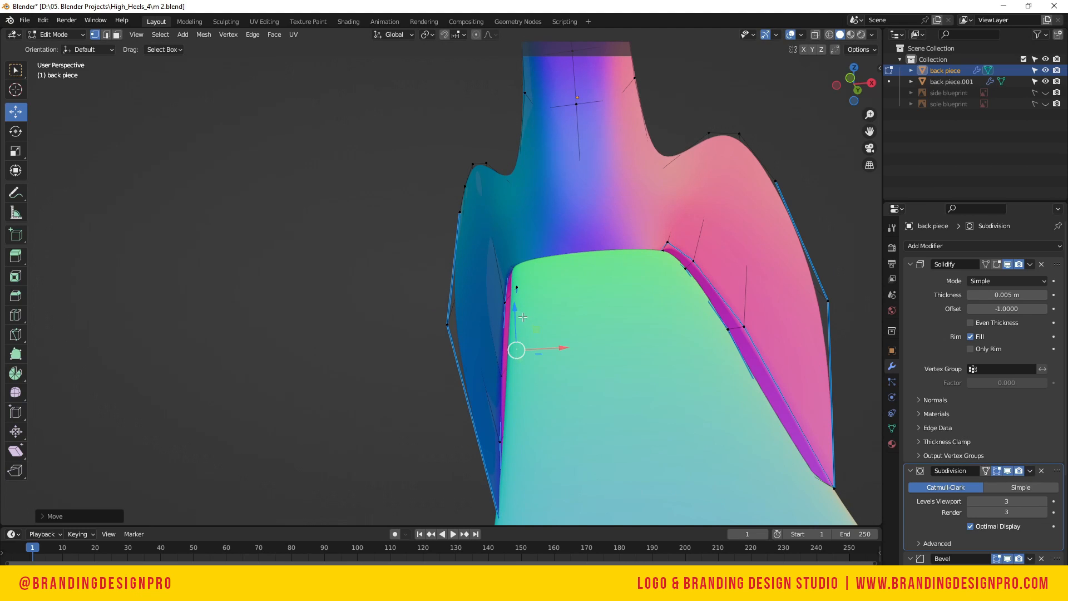
Select the four vertices along the side flap's outer lower edge and edge-slide them slightly upward
drag(845, 95, 957, 96)
click(545, 363)
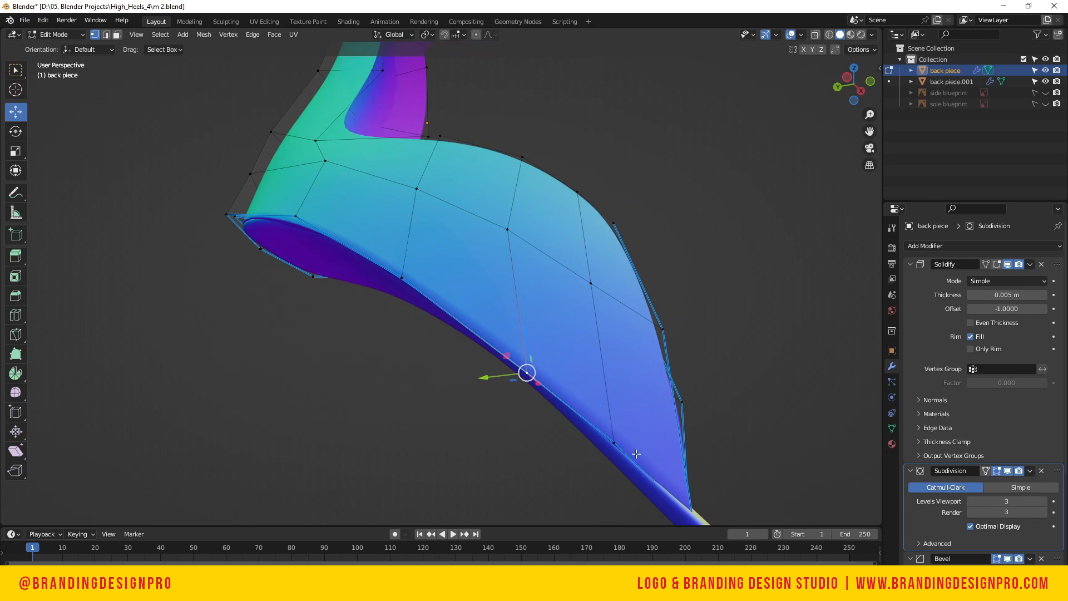
shift+click(614, 443)
shift+click(404, 275)
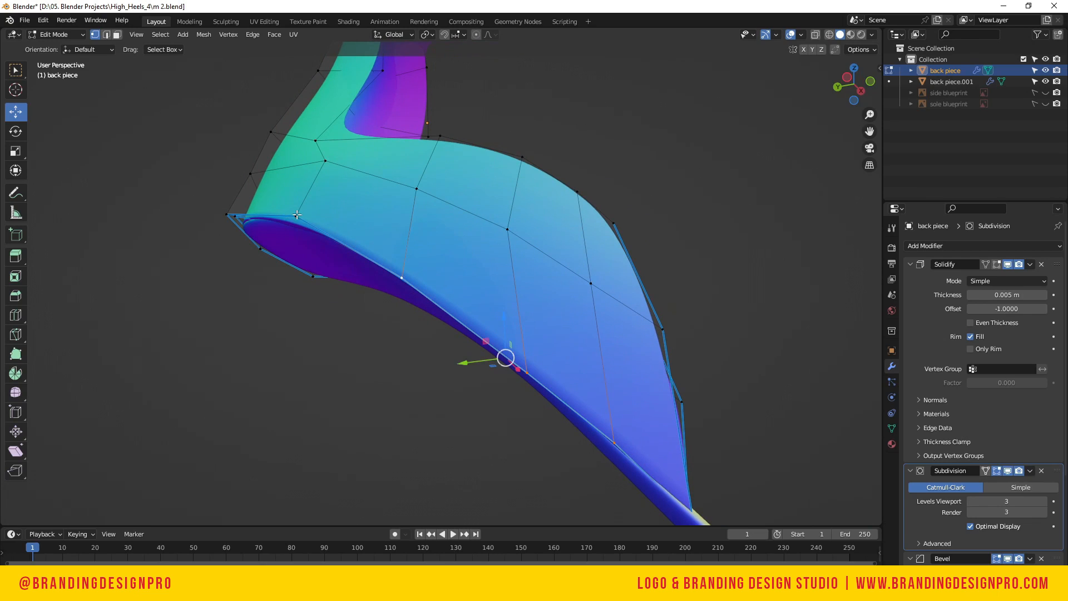
shift+click(297, 215)
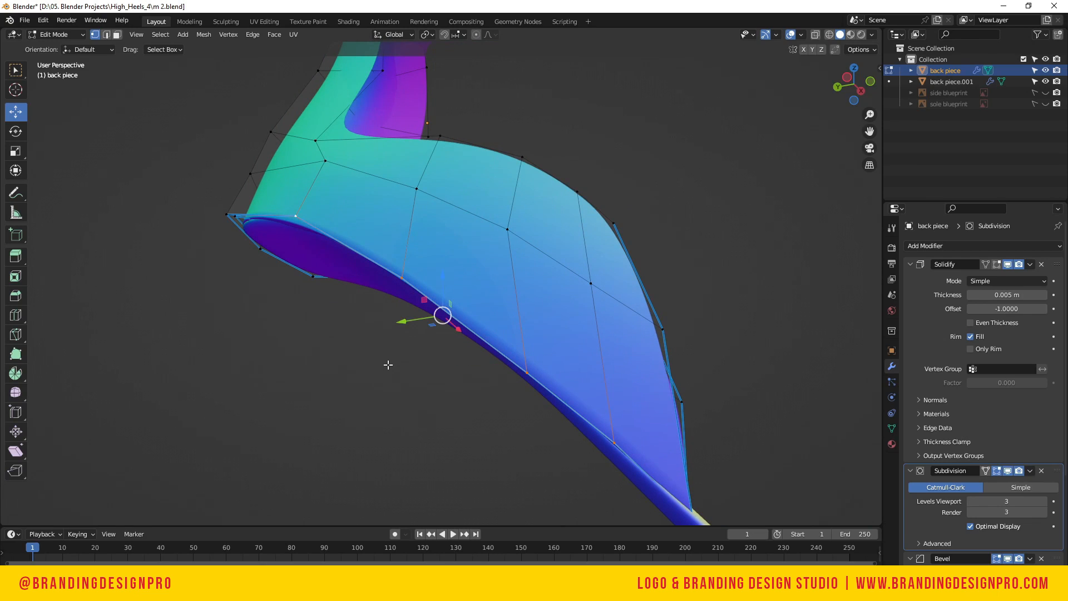
key(g)
key(g)
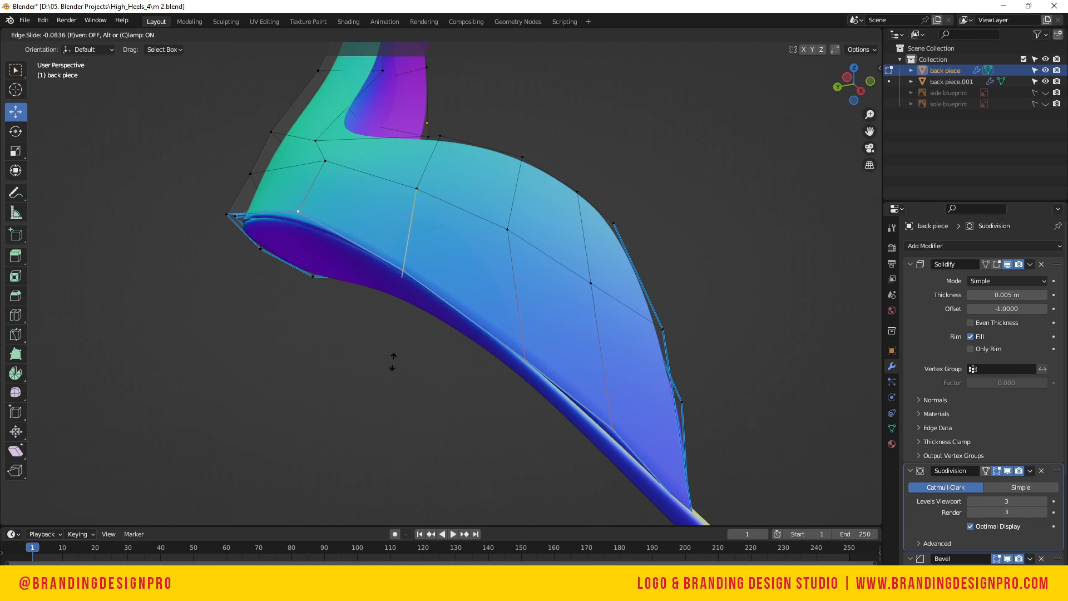
click(393, 362)
Lower the flap's lower-edge vertex nearest the front tip along Z to cover the gap by the lip
click(593, 414)
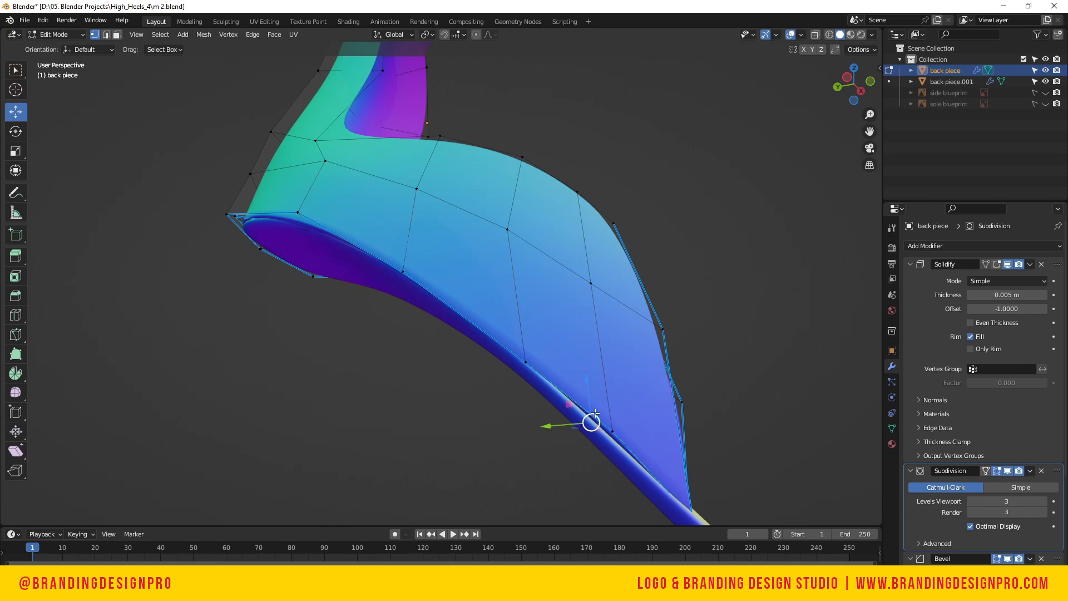
drag(859, 110, 850, 109)
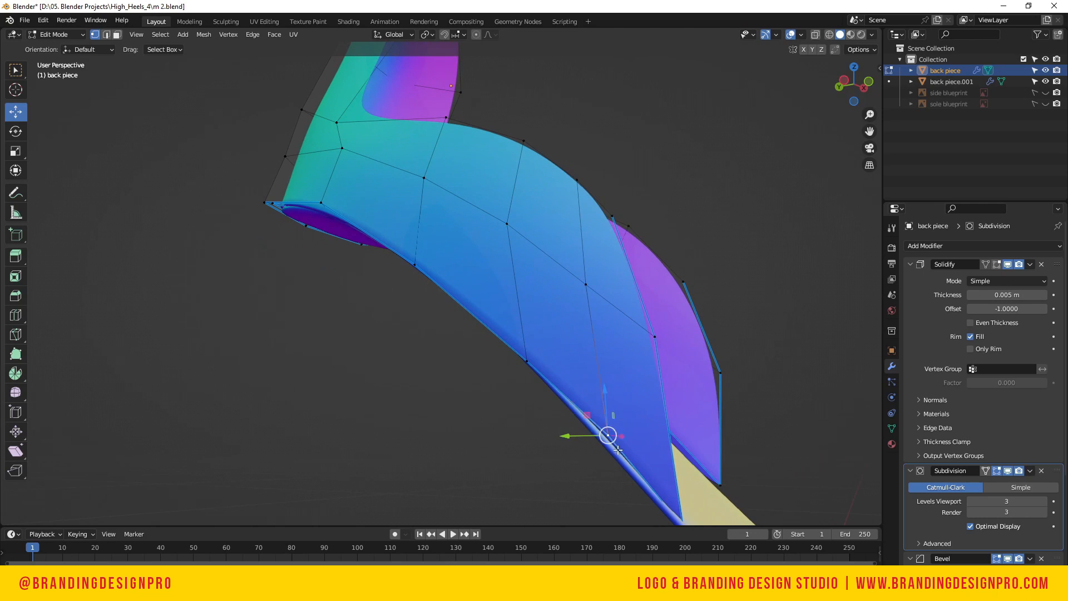
drag(608, 389, 608, 400)
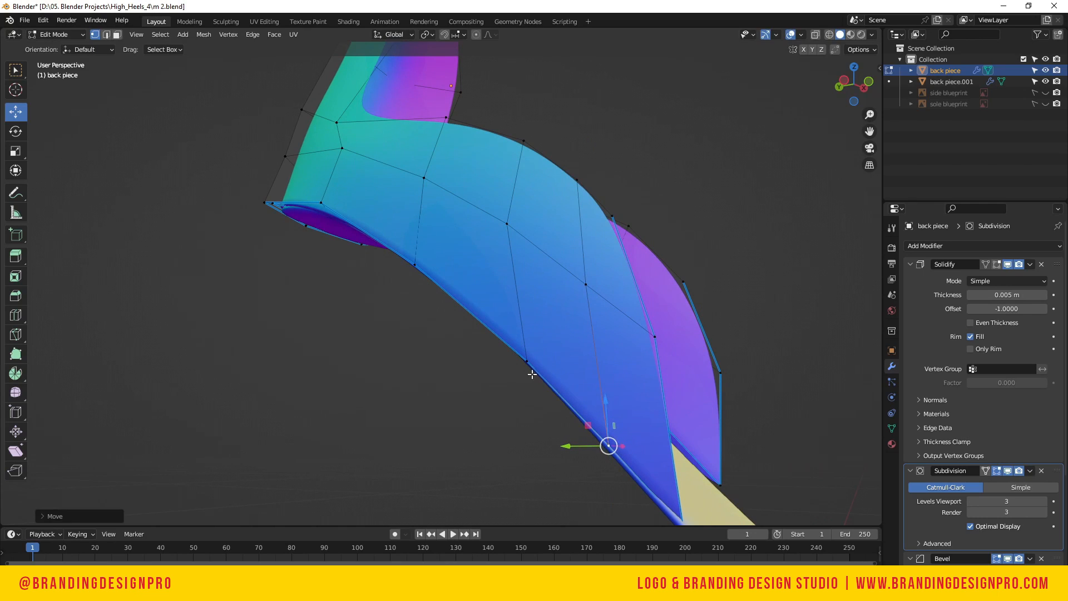
Raise the remaining three lower-edge vertices of the flap, back toward the heel, slightly along Z
click(531, 361)
drag(526, 329, 536, 315)
click(416, 265)
drag(416, 236, 421, 222)
click(395, 226)
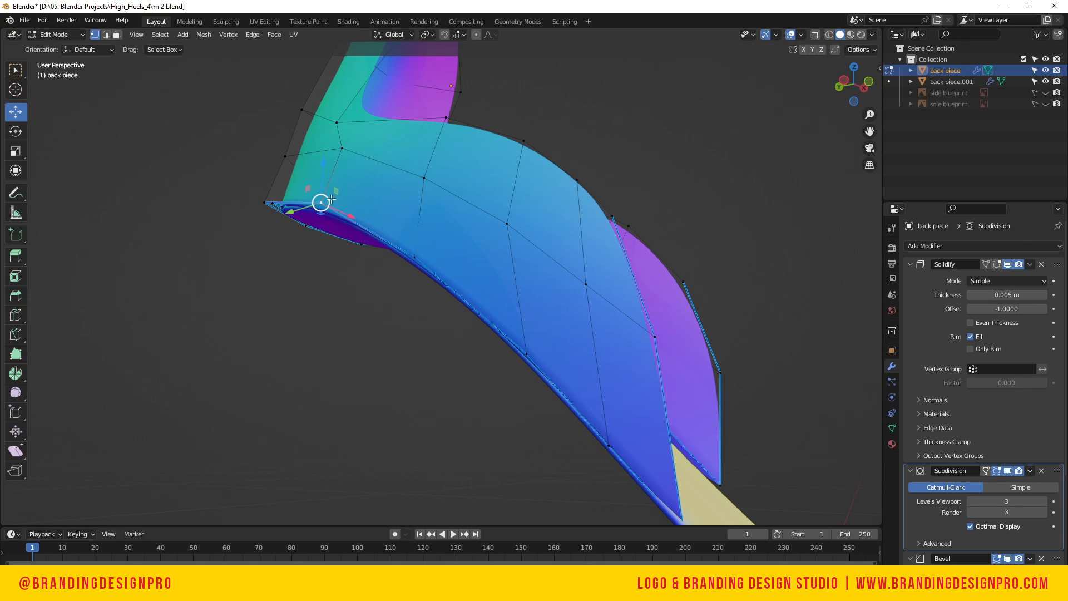
drag(323, 175, 327, 169)
On the other side flap, raise the lower-edge vertex near the heel slightly along Z
drag(846, 88, 1056, 101)
click(398, 174)
drag(372, 127, 384, 118)
click(380, 175)
On the opposite side flap, lower the lower-edge vertex forward of the heel slightly along Z to close the gap with the sole
scroll(356, 123, down, 2)
click(288, 246)
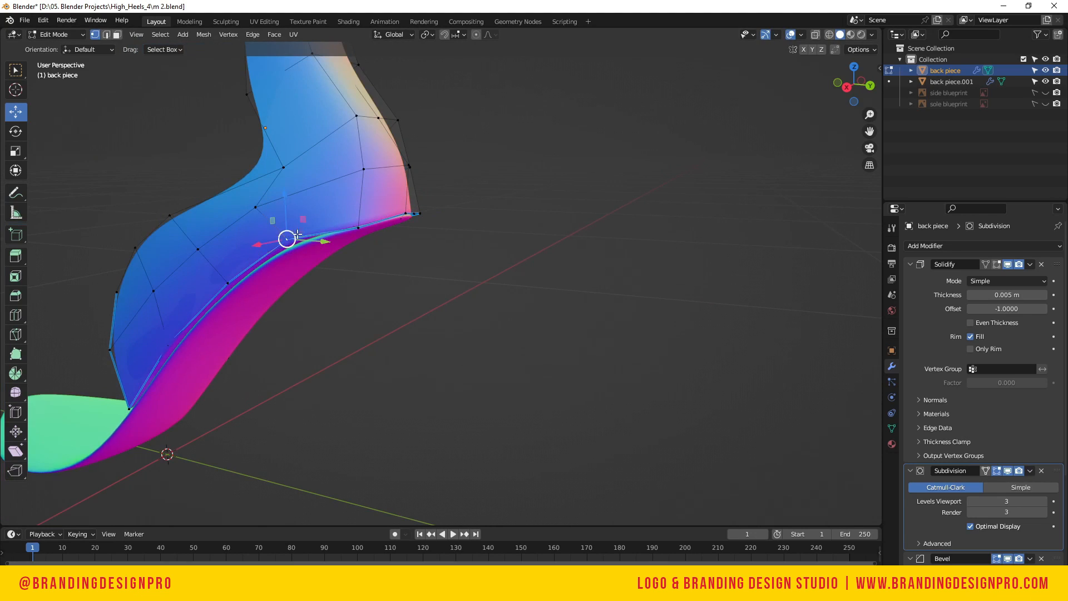
key(KP_Decimal)
scroll(320, 260, down, 4)
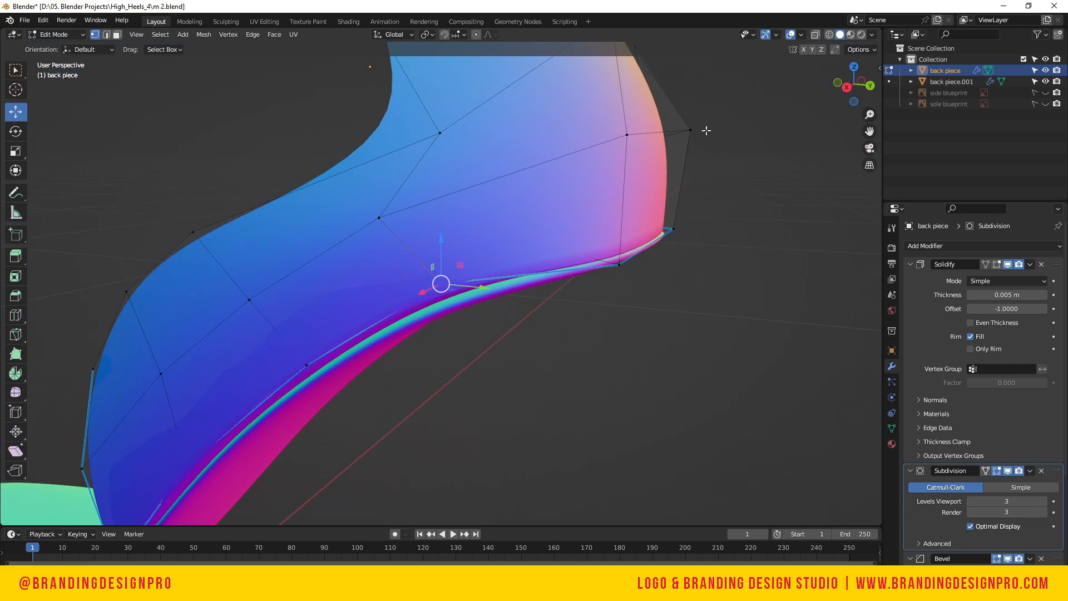
drag(834, 83, 868, 63)
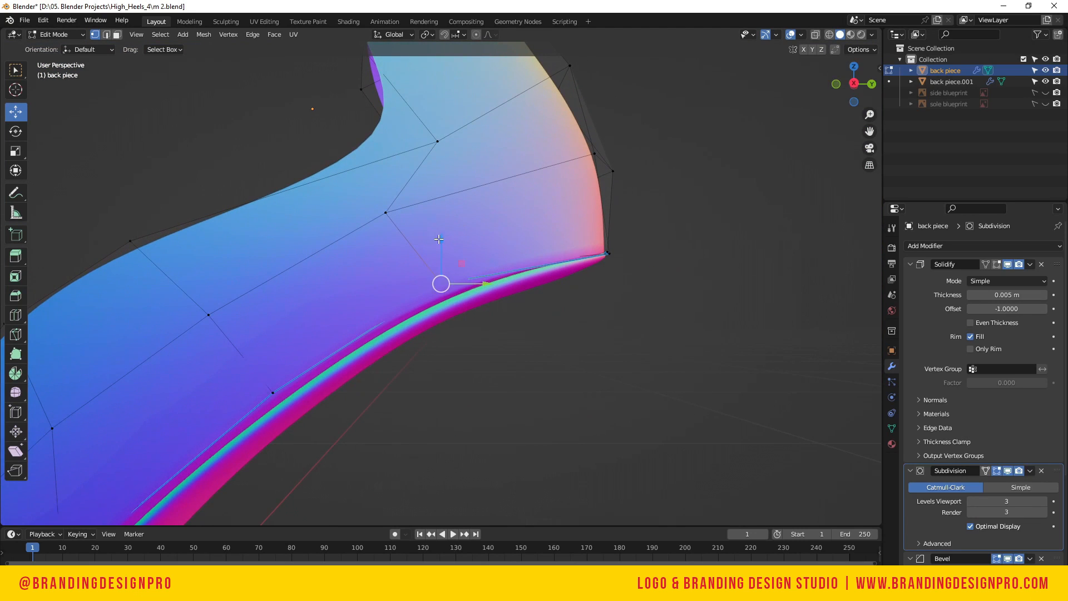
drag(439, 239, 439, 259)
Lower the next three lower-edge vertices of this flap, continuing to the front tip, slightly along Z to meet the sole
click(255, 375)
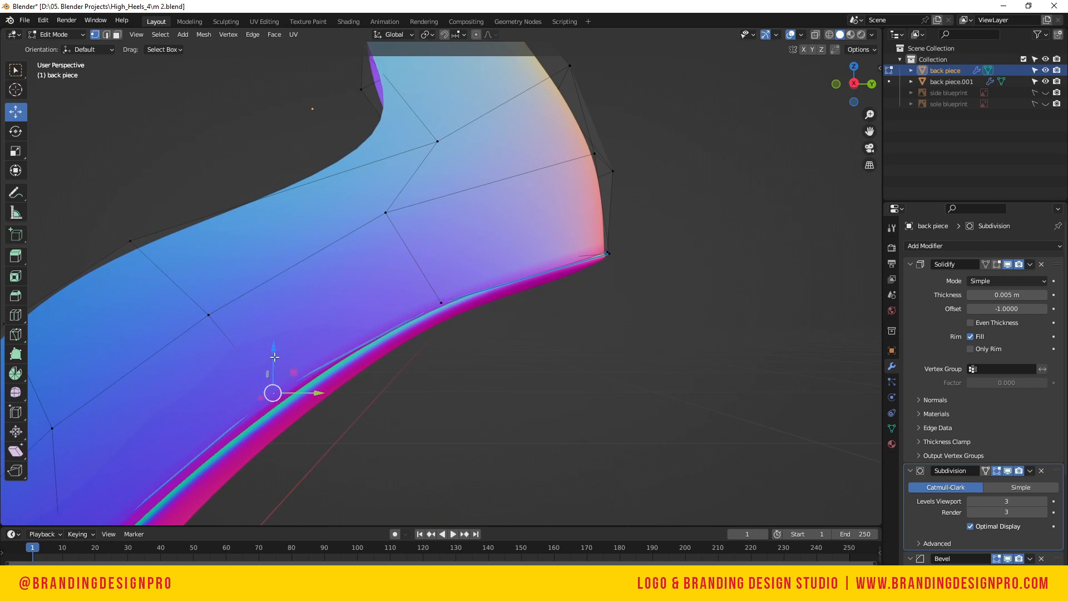
drag(275, 356, 275, 374)
scroll(242, 448, down, 1)
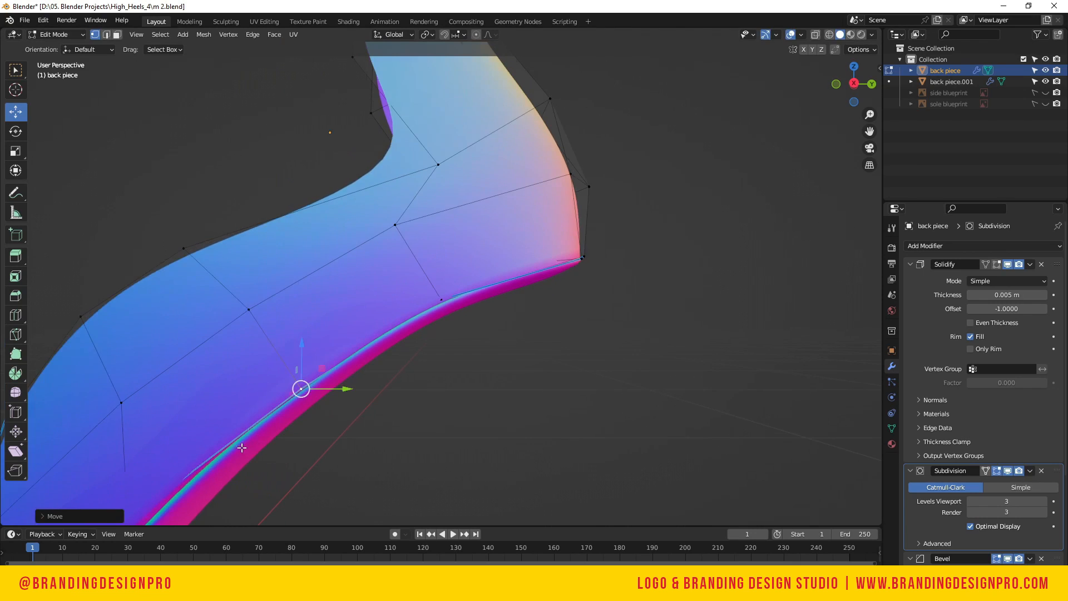
scroll(242, 447, down, 1)
click(193, 479)
scroll(222, 449, down, 2)
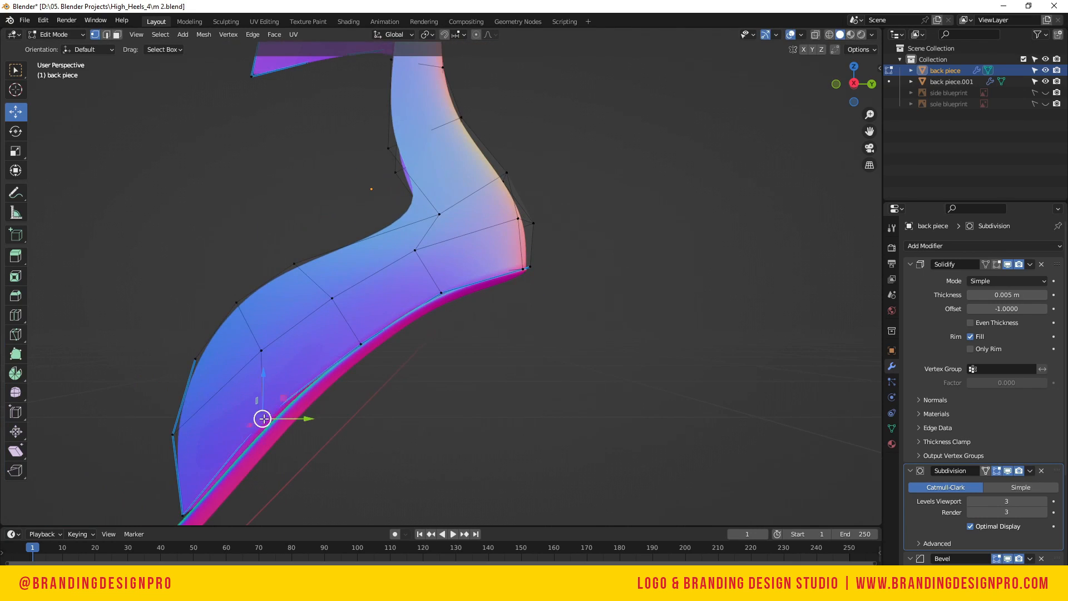
drag(265, 383, 266, 398)
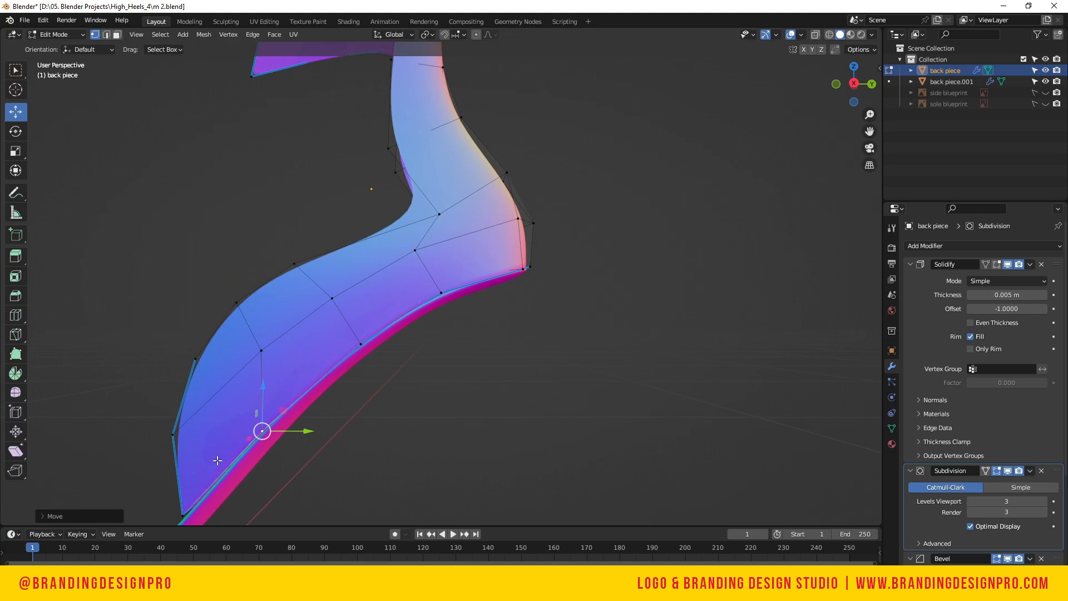
scroll(214, 467, down, 1)
click(225, 474)
drag(227, 435, 227, 440)
Leave Edit Mode and examine how the back piece's side flaps fit against the sole from several angles
key(Tab)
click(339, 438)
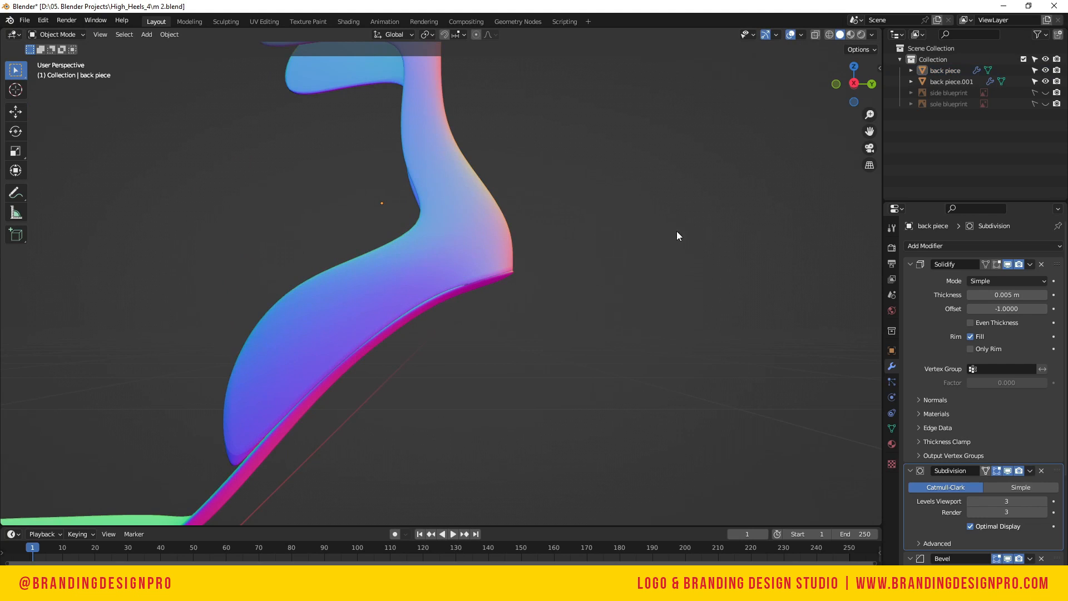
drag(854, 84, 981, 158)
scroll(469, 203, down, 4)
drag(854, 83, 569, 255)
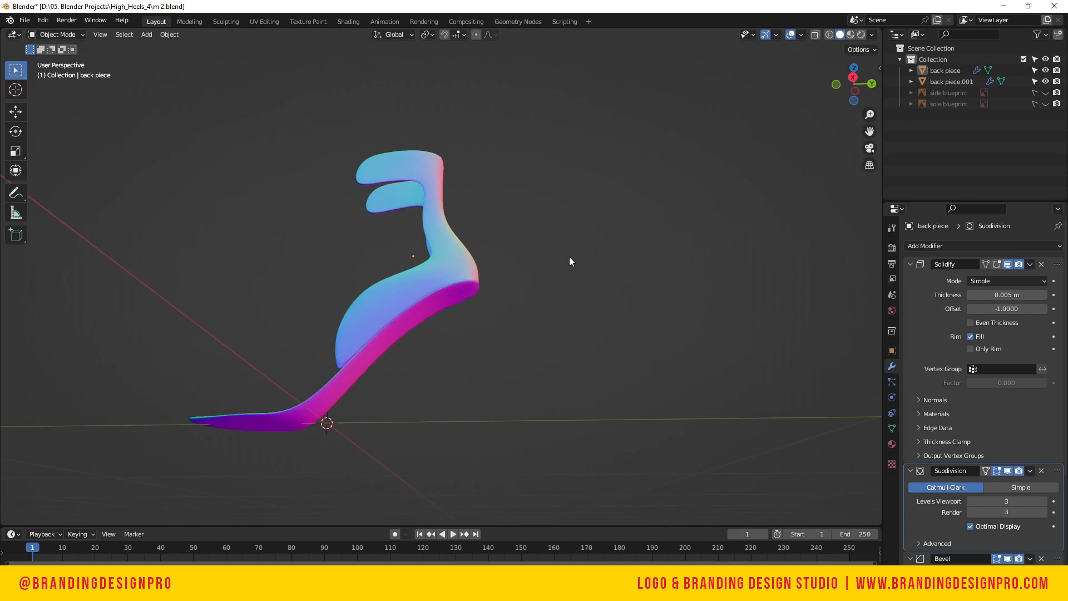
scroll(570, 257, down, 2)
click(399, 308)
drag(505, 402, 372, 246)
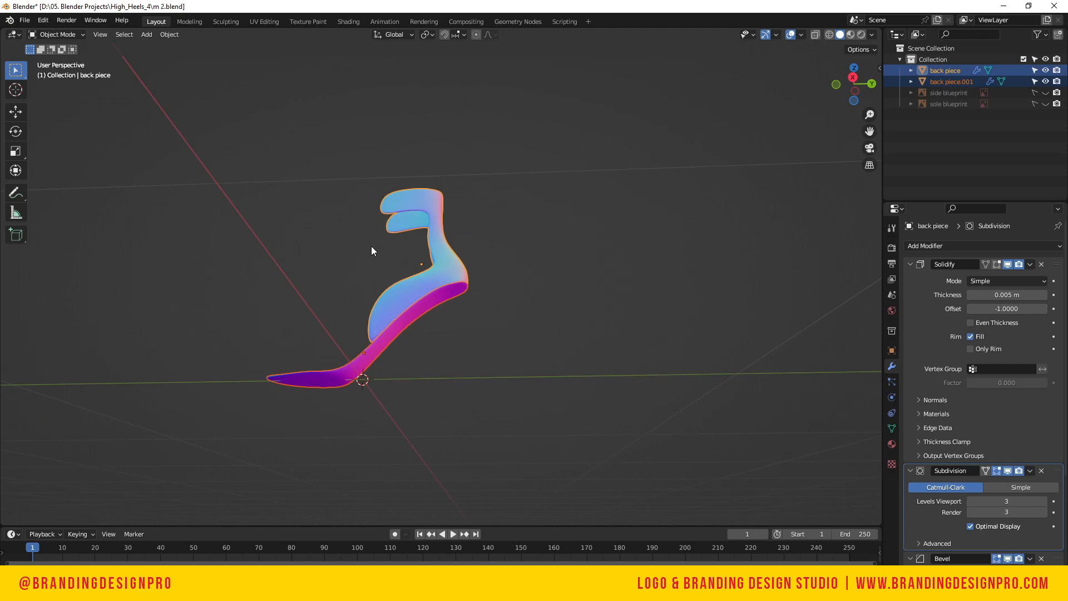
key(KP_Decimal)
scroll(483, 237, down, 3)
drag(856, 85, 855, 109)
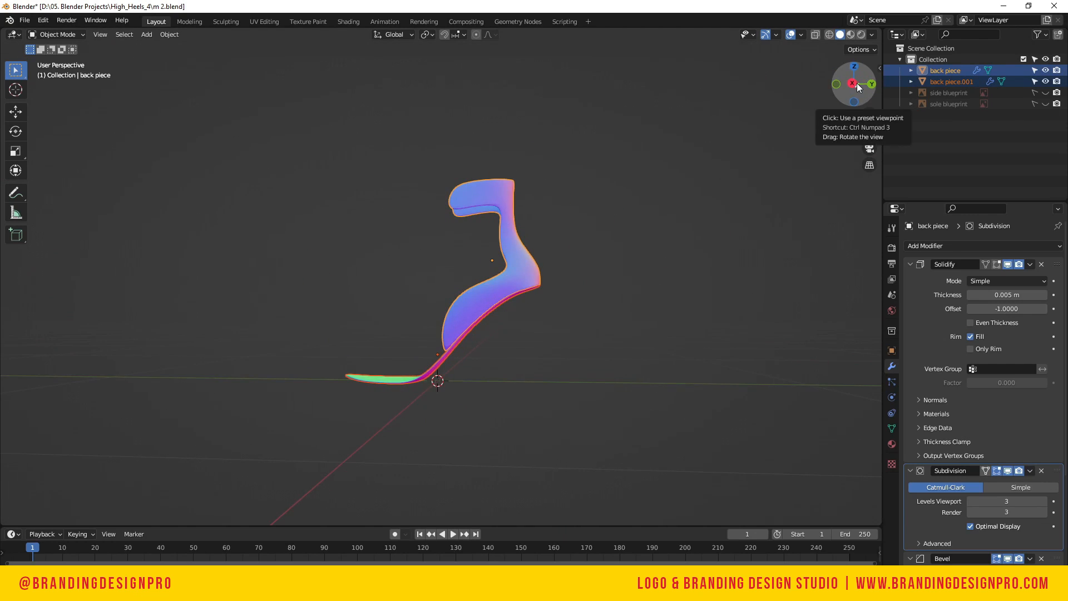
scroll(559, 166, up, 3)
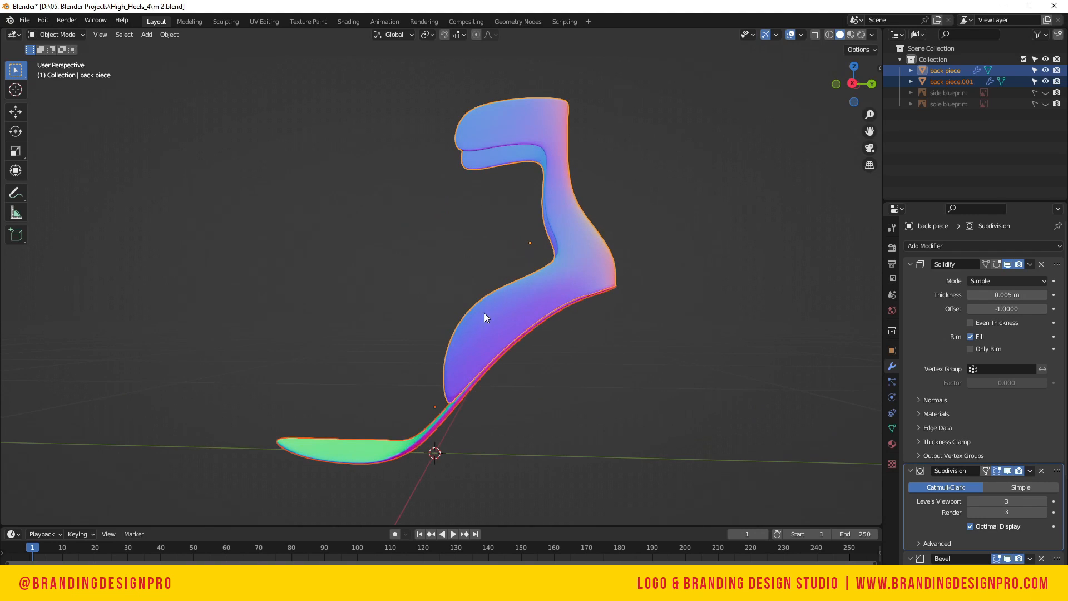
key(alt+a)
click(504, 303)
scroll(465, 299, up, 2)
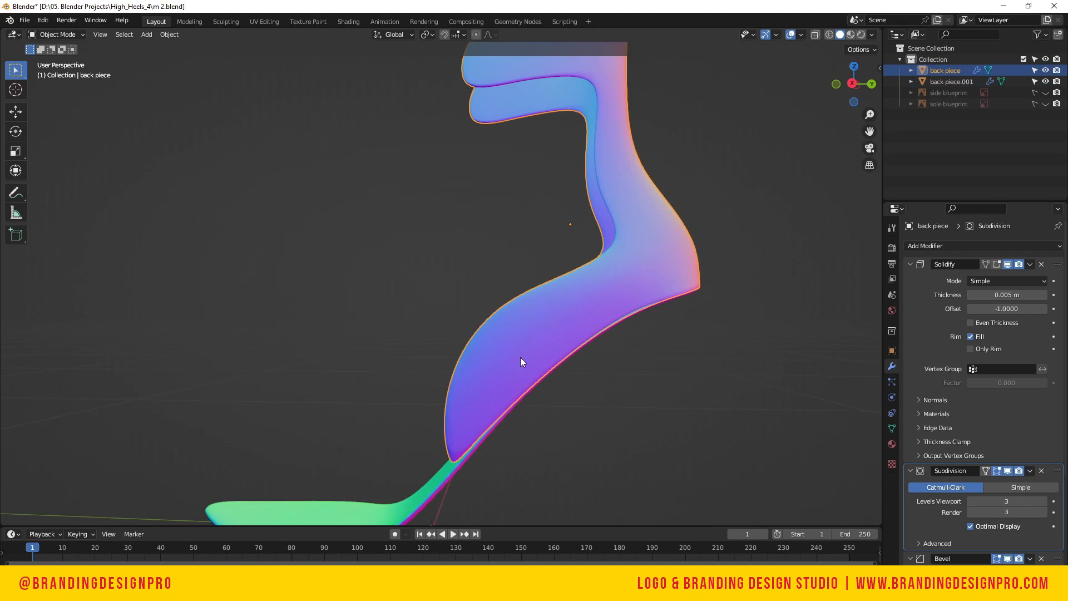
right_click(465, 374)
click(456, 362)
click(545, 426)
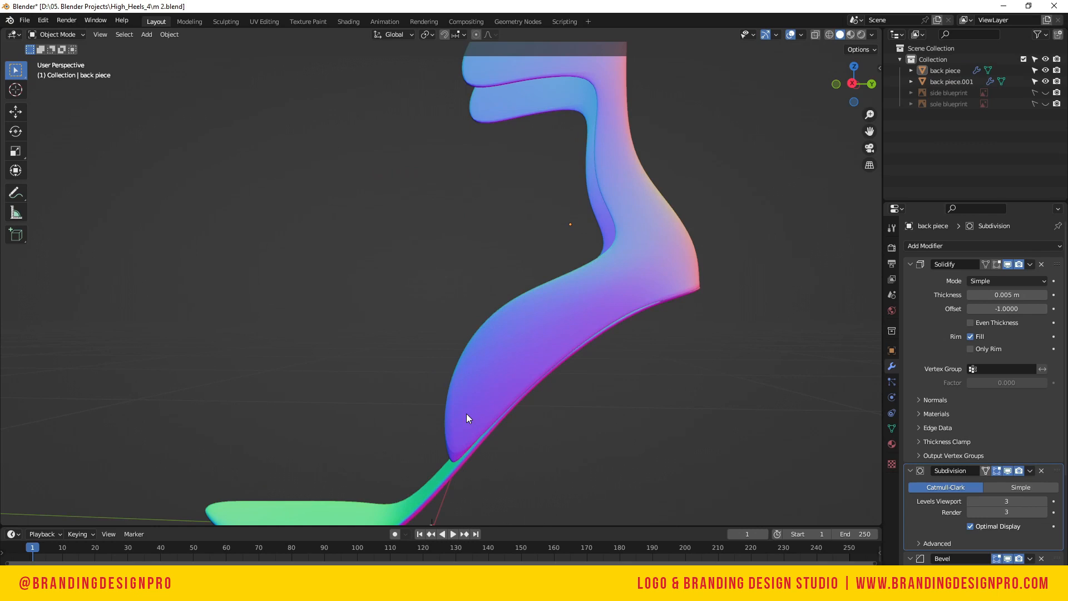
Open the back piece's mesh for editing in edge select mode
click(466, 414)
key(Tab)
click(461, 462)
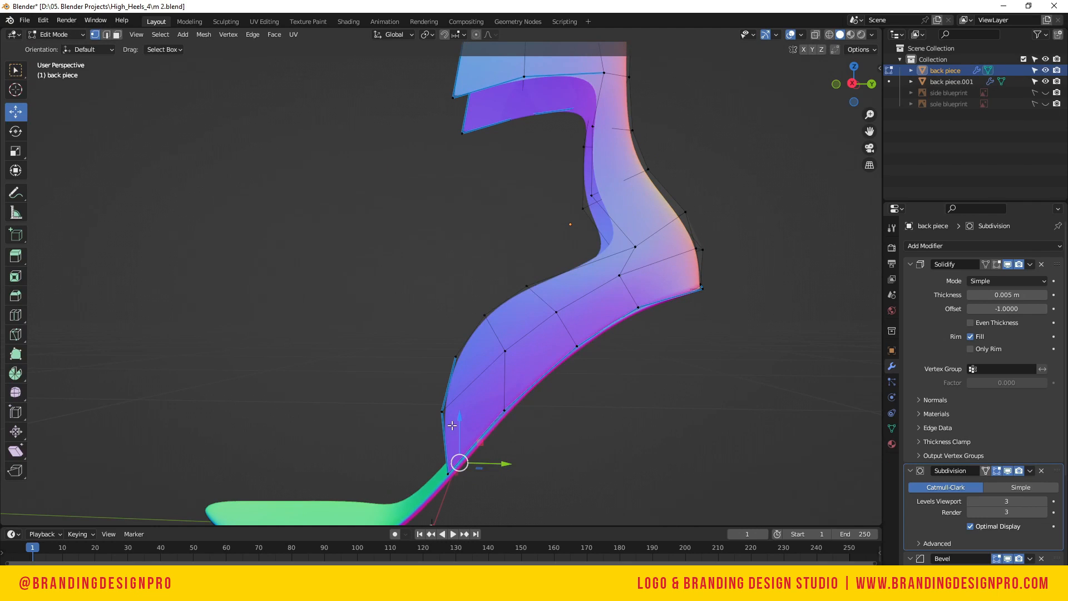
key(2)
click(464, 449)
shift+click(443, 447)
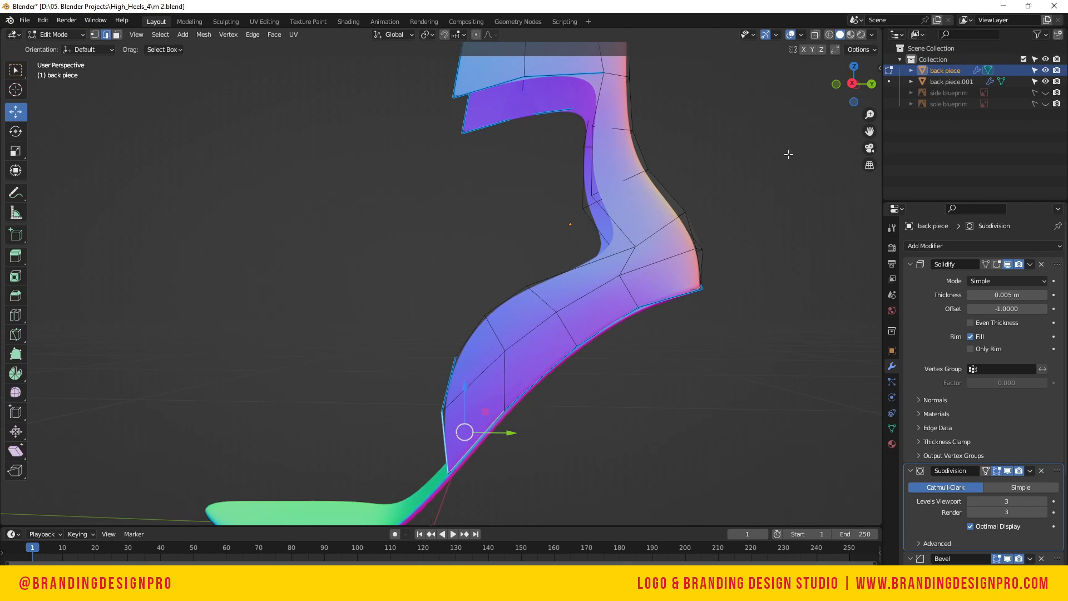
shift+click(445, 384)
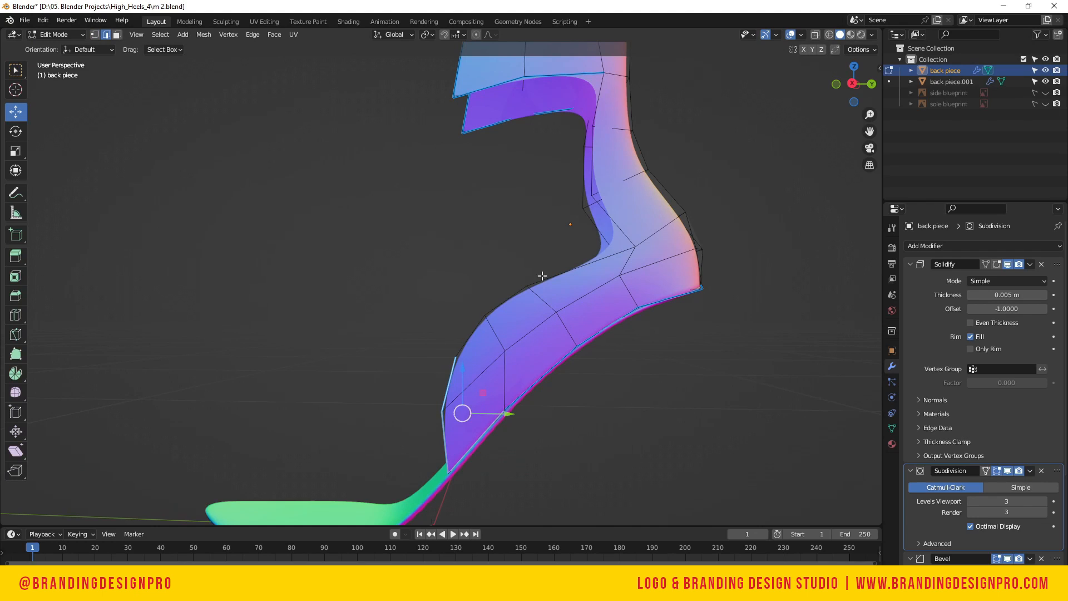
ctrl+click(601, 258)
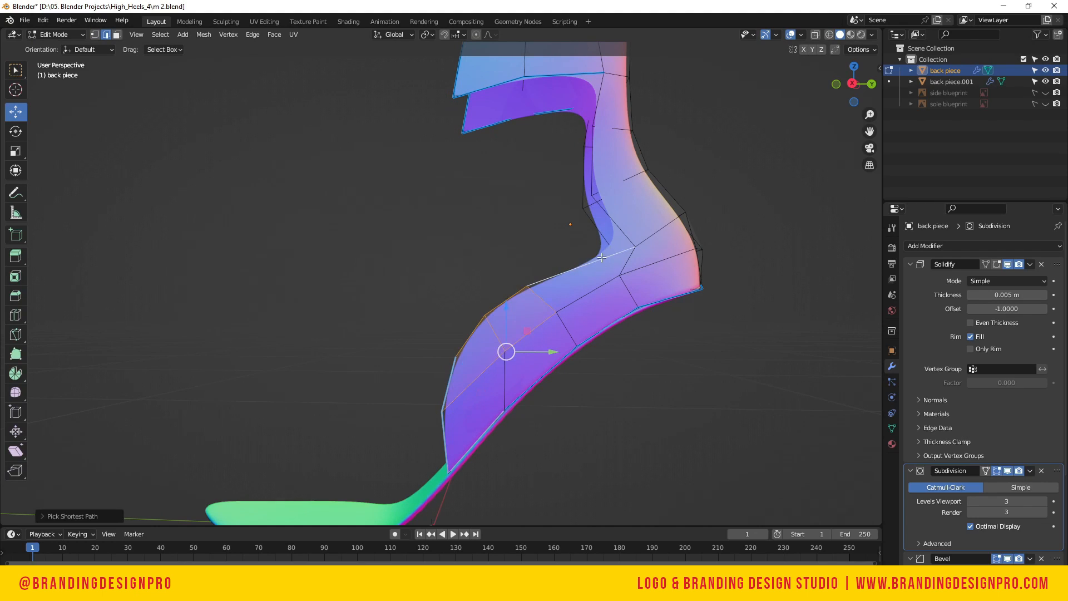
key(ctrl+z)
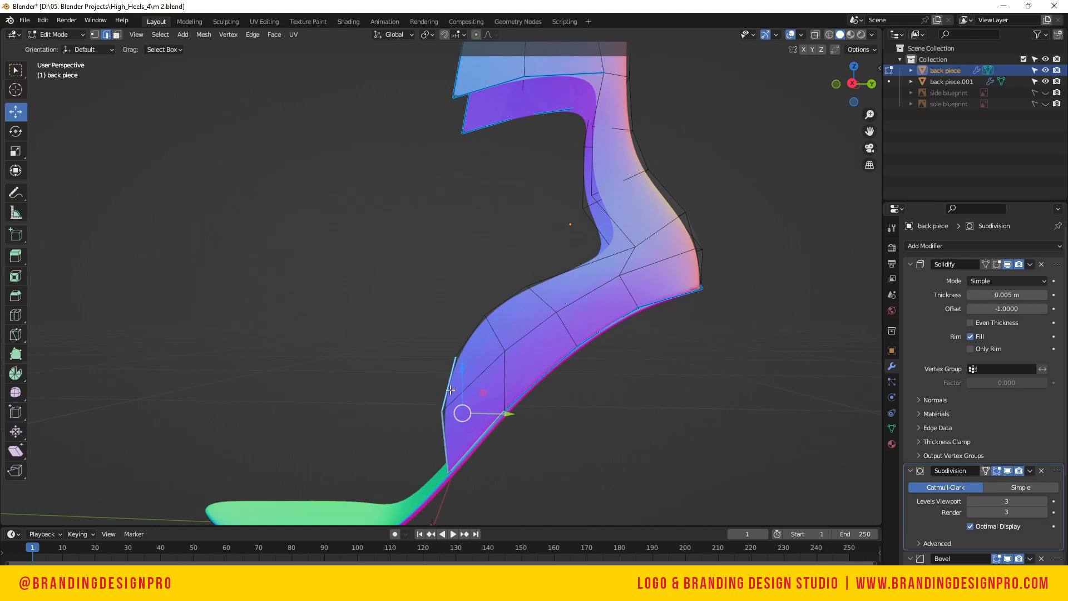
click(450, 389)
Select the lower and front border edges at the flap's tip, plus edges along the upper strap's underside and the neck's inner border
click(469, 453)
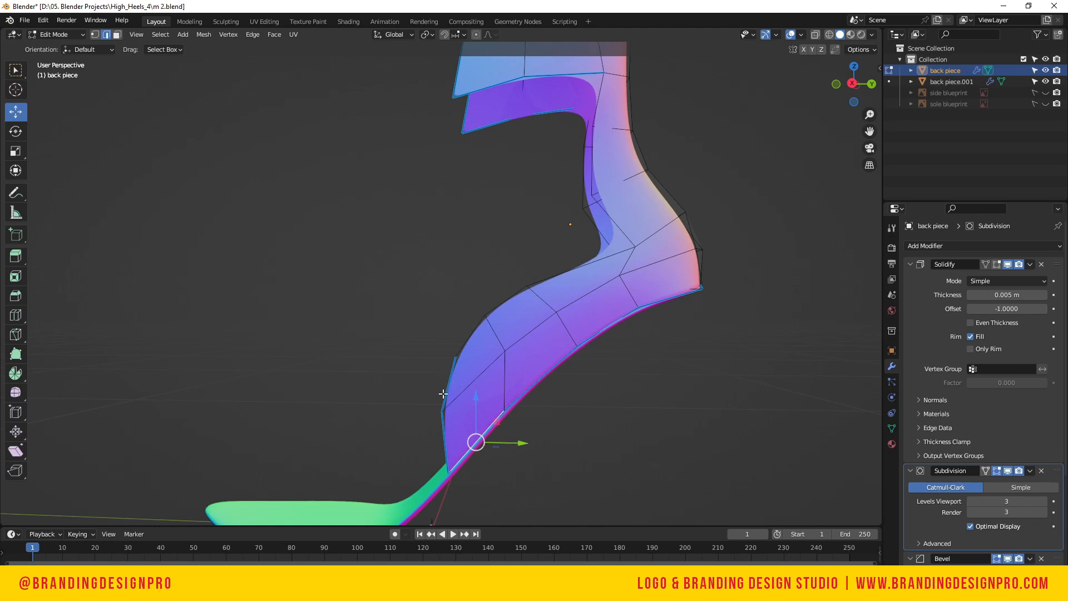
shift+click(443, 443)
shift+click(452, 373)
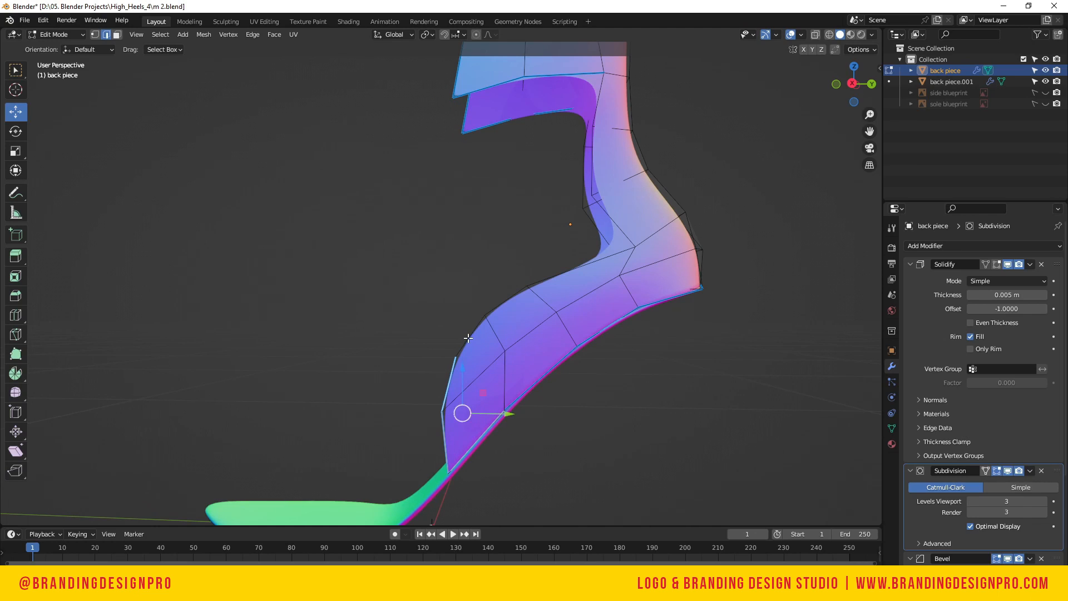
drag(866, 97, 818, 73)
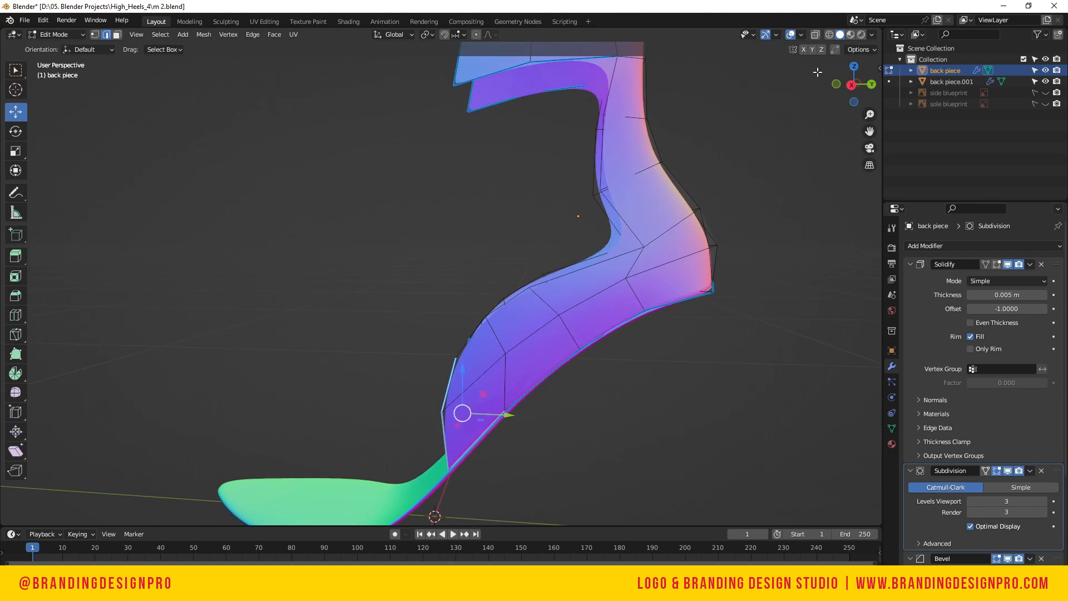
shift+click(615, 69)
shift+click(513, 88)
shift+click(600, 152)
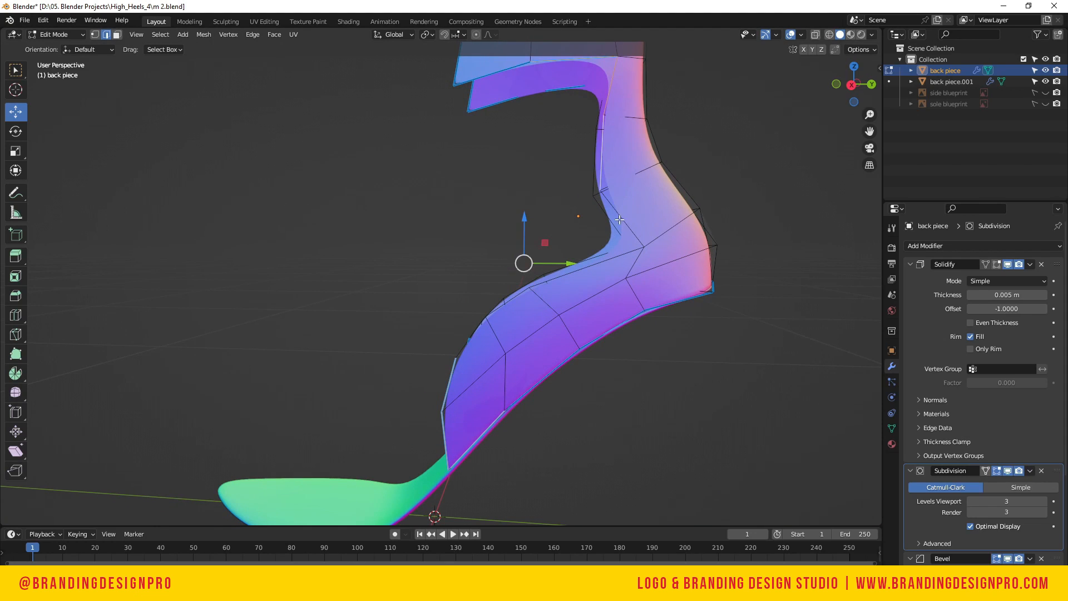
shift+click(623, 224)
drag(844, 65, 853, 70)
scroll(704, 144, down, 2)
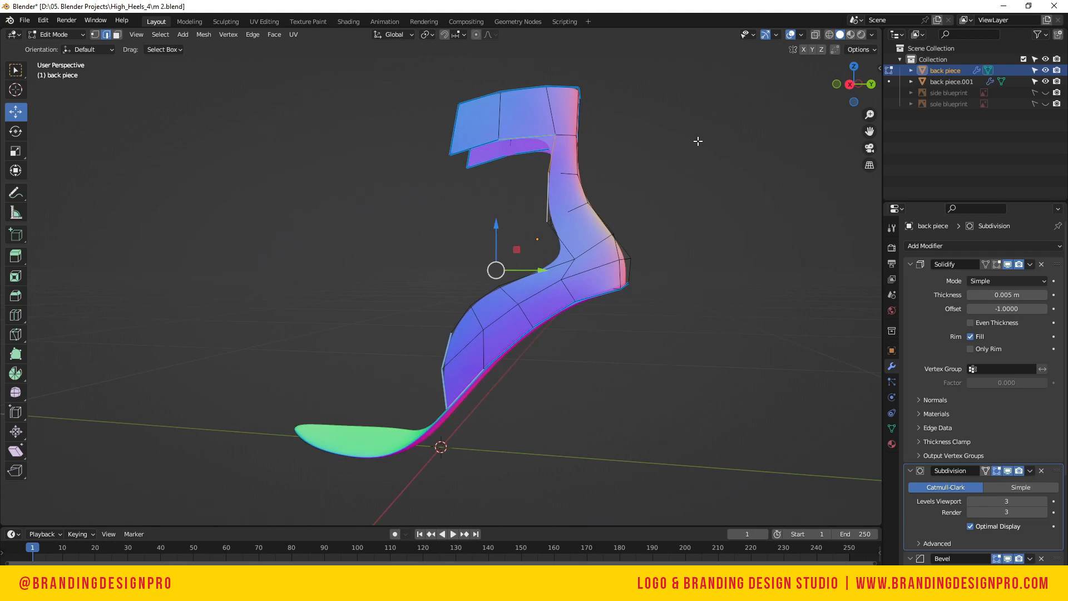
Set the selected edges' mean bevel weight and mean crease to 1.00 and their vertices' mean bevel weight to 0.99
key(n)
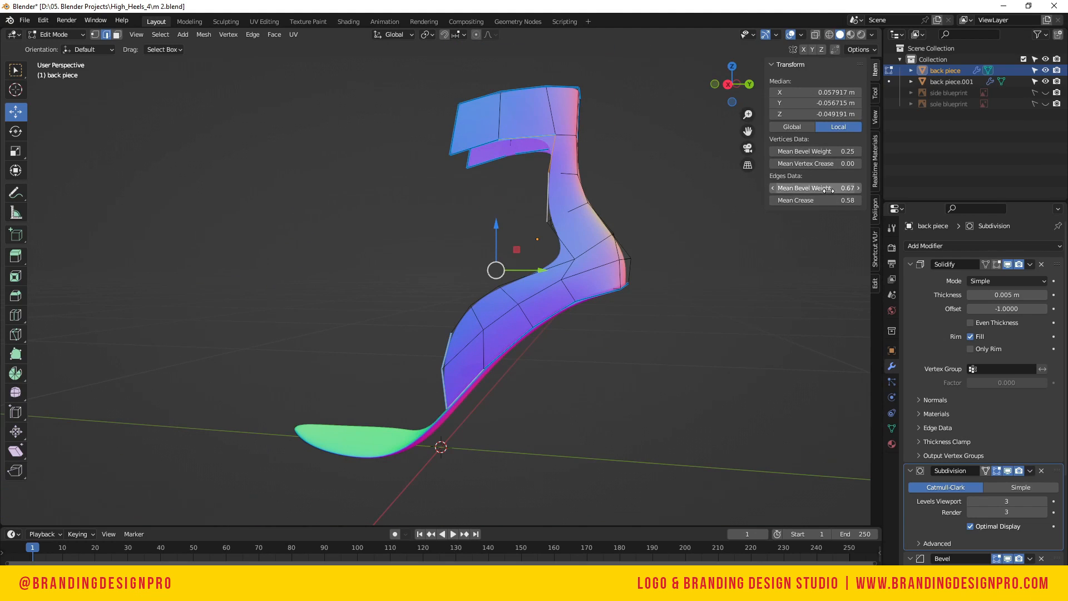
drag(801, 200, 859, 200)
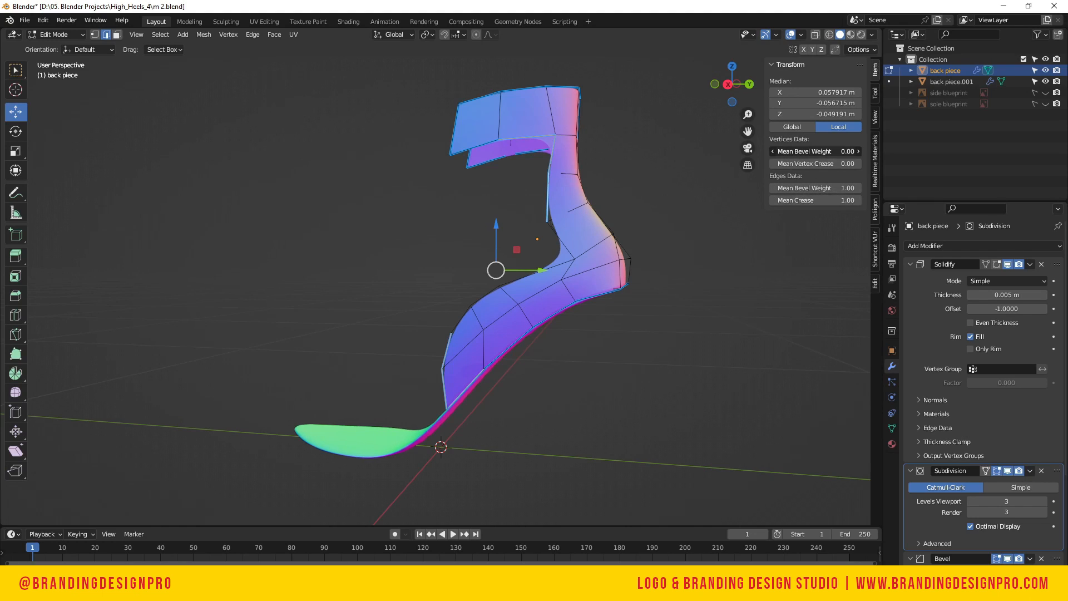
drag(829, 151, 859, 151)
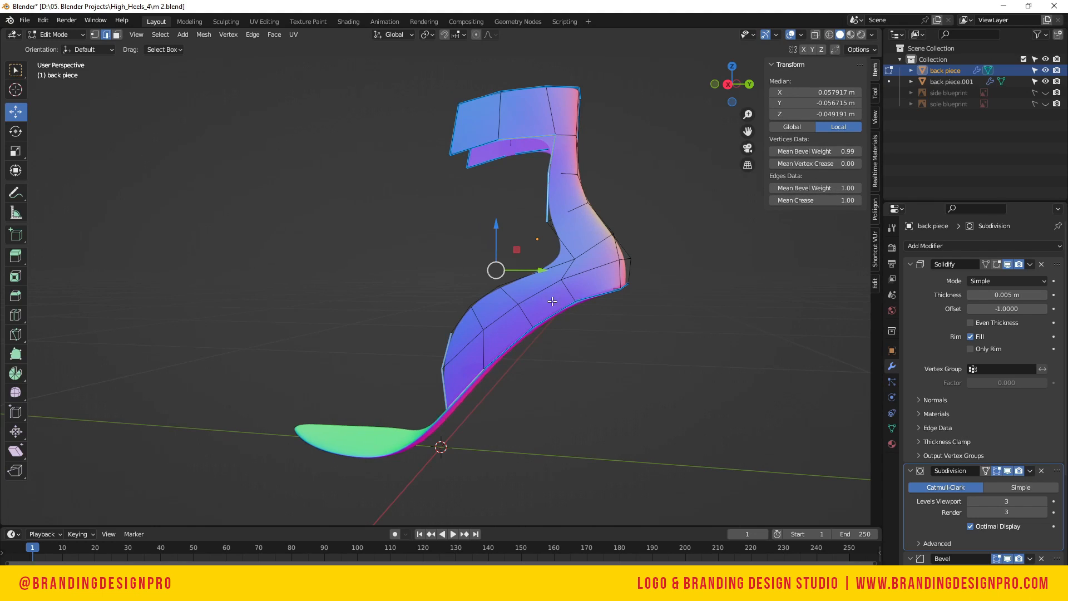
Check the bevel weight and crease of the edges where the upper strap's underside meets the neck, including with X-ray display
scroll(520, 263, up, 2)
scroll(504, 267, down, 1)
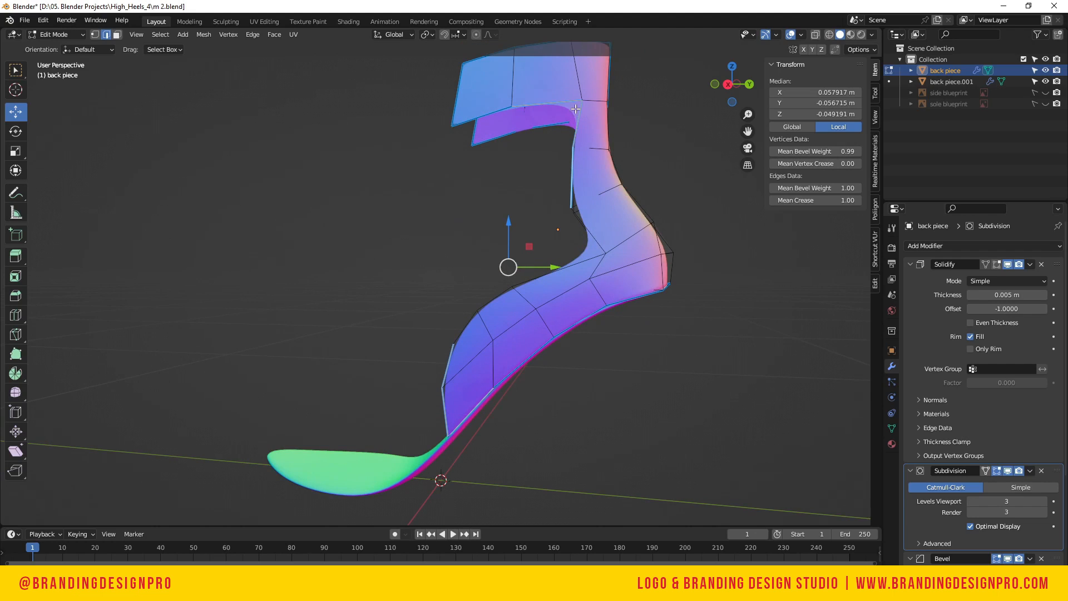
click(644, 109)
click(574, 109)
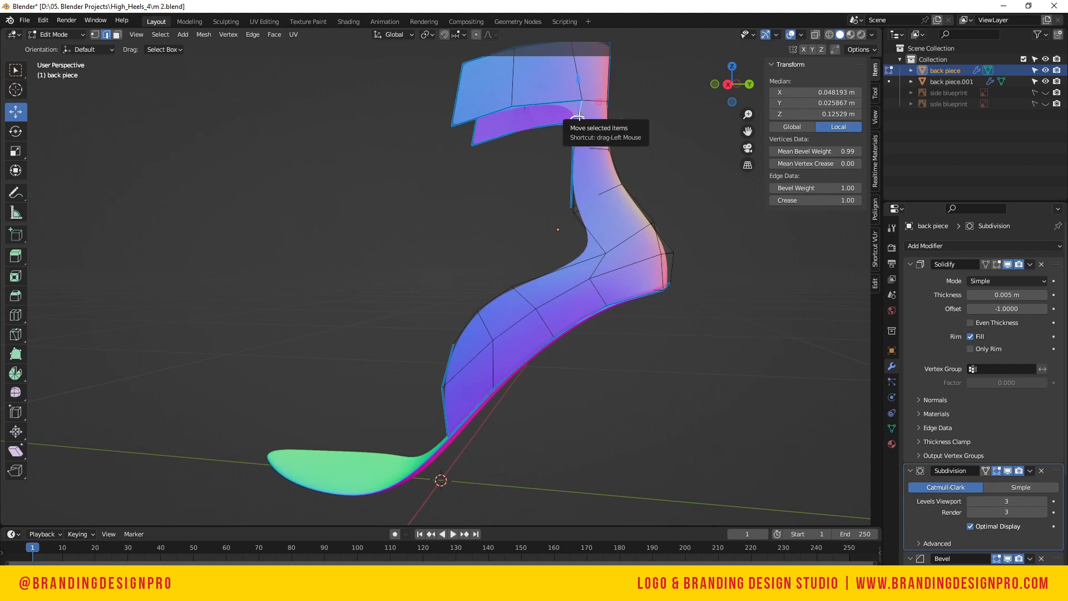
click(560, 104)
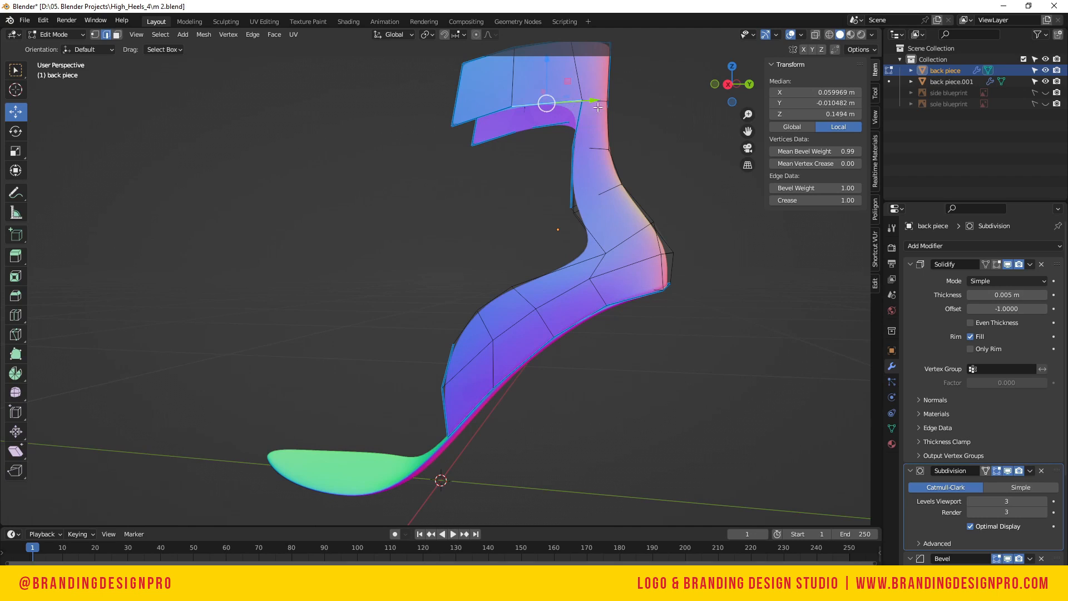
drag(736, 70, 740, 73)
key(alt+z)
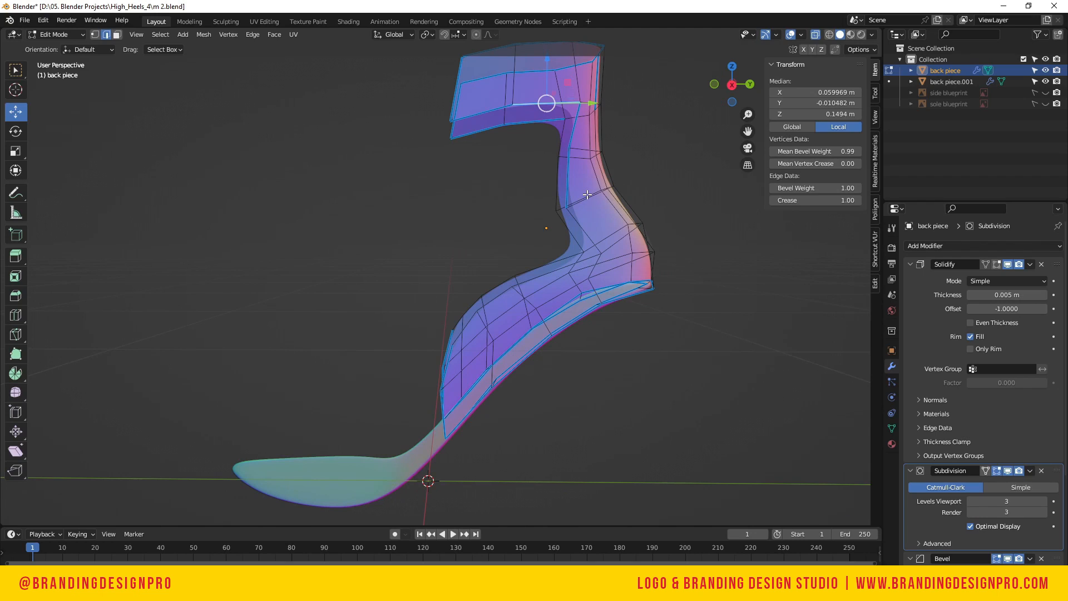
Return to Object Mode with X-ray off and apply the back piece's object transform
key(Tab)
key(alt+z)
scroll(499, 69, down, 1)
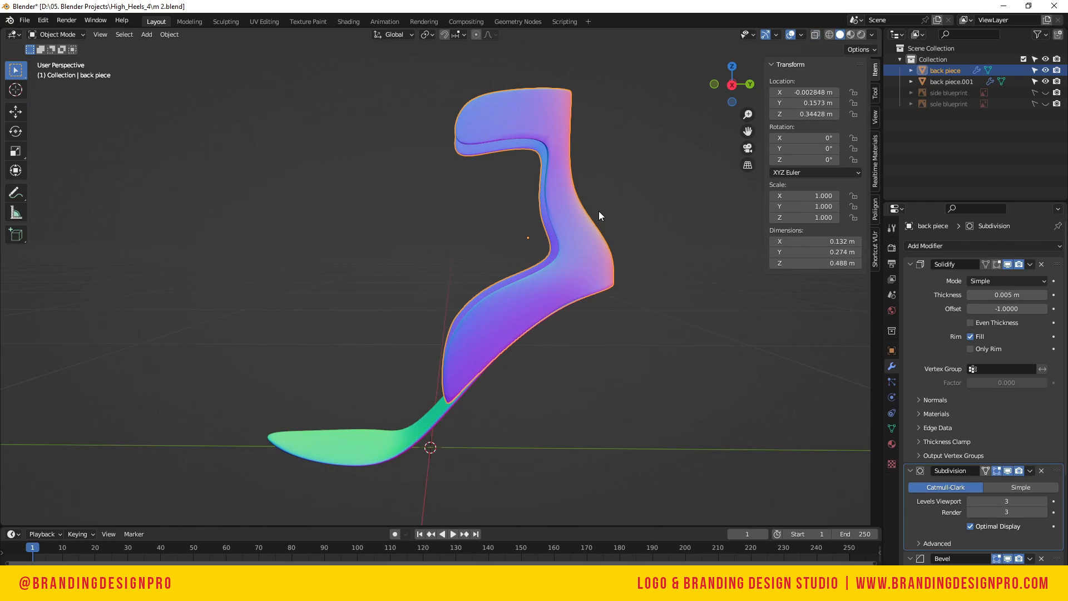
right_click(525, 125)
key(ctrl+a)
click(553, 130)
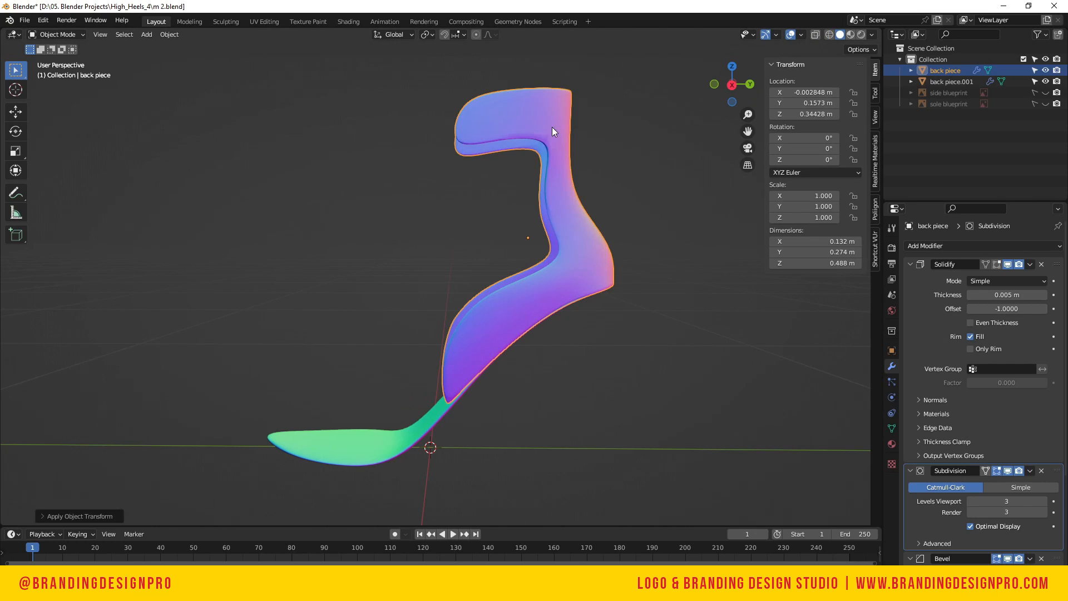
Review the back piece's modifier stack and turn on the Solidify modifier's Edit Mode display
scroll(560, 136, up, 2)
scroll(559, 136, down, 1)
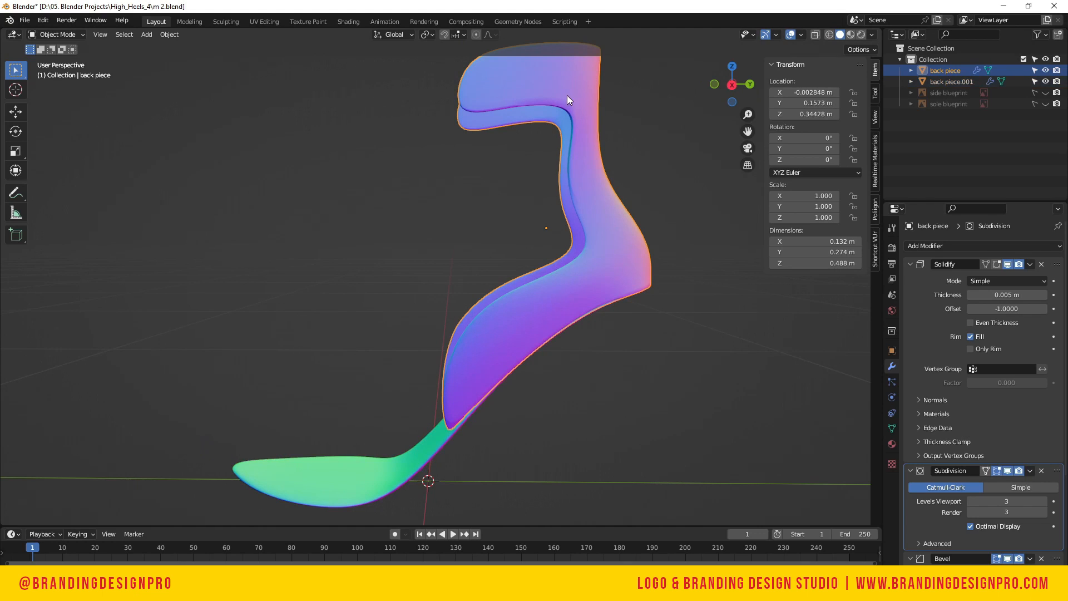
scroll(1004, 446, down, 5)
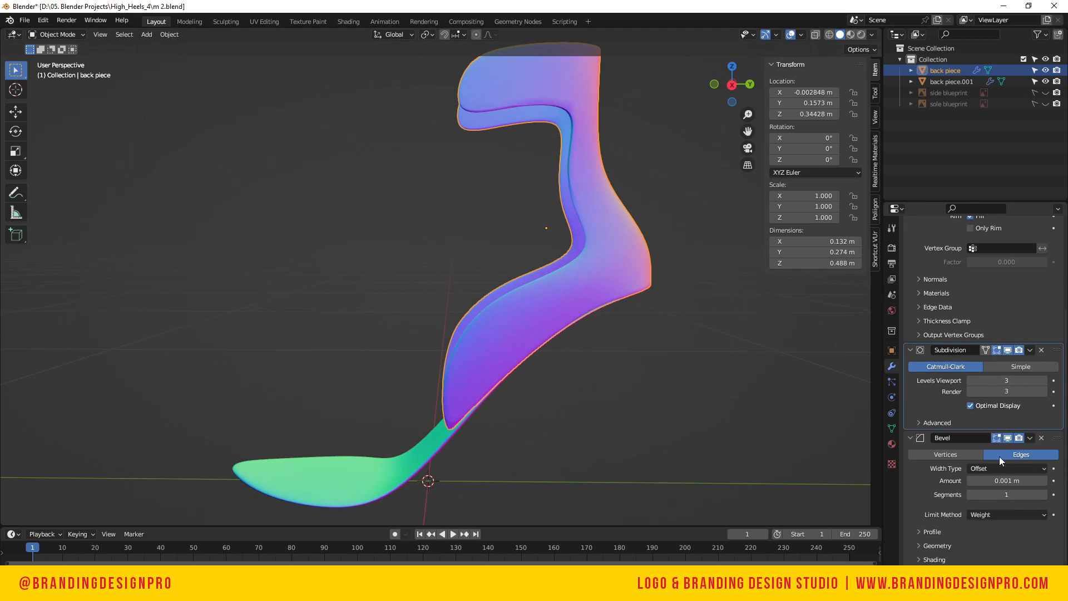
scroll(988, 443, up, 5)
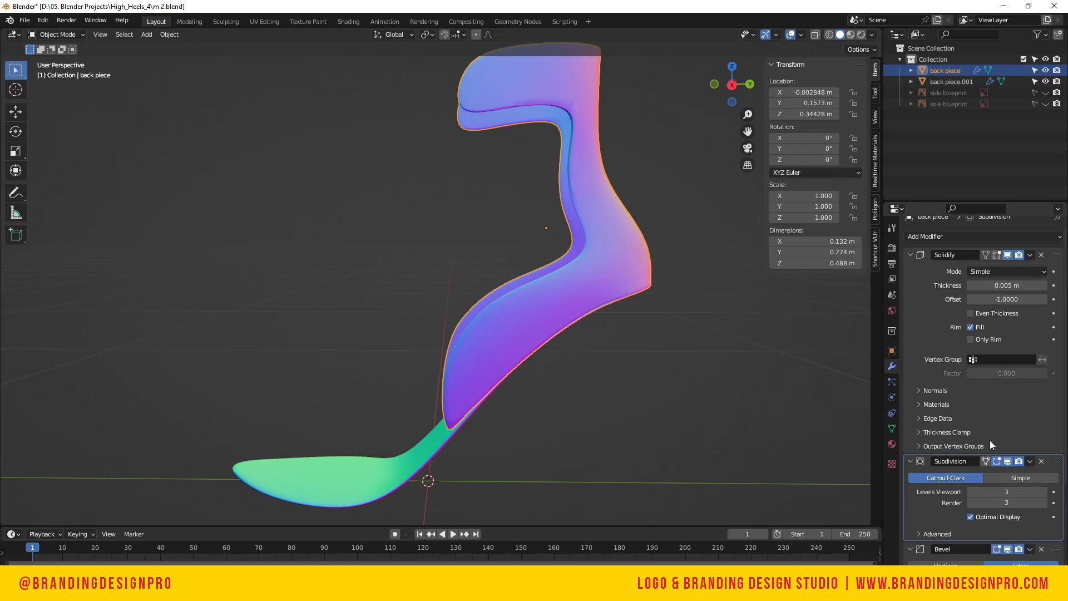
click(996, 264)
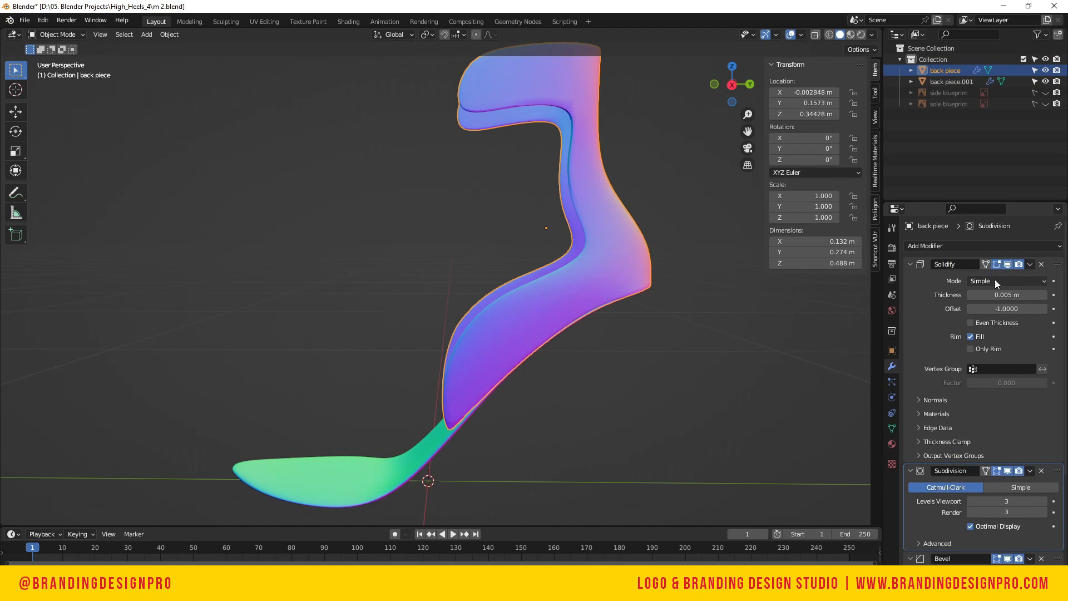
click(996, 264)
Enter Edit Mode on the back piece and select the border edges around the upper strap's front end
key(Tab)
click(455, 411)
click(446, 414)
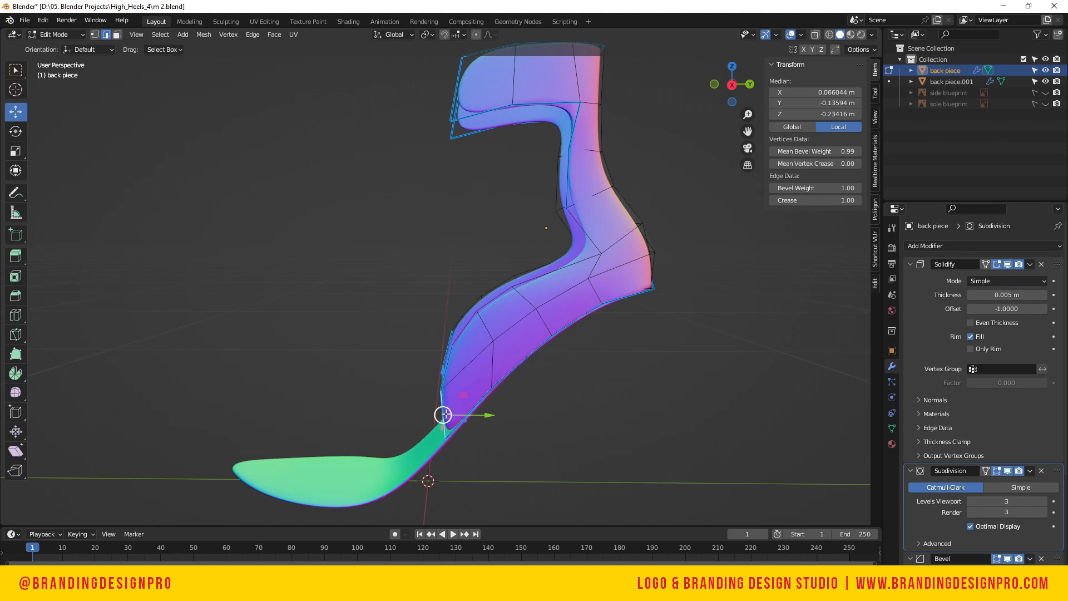
click(459, 96)
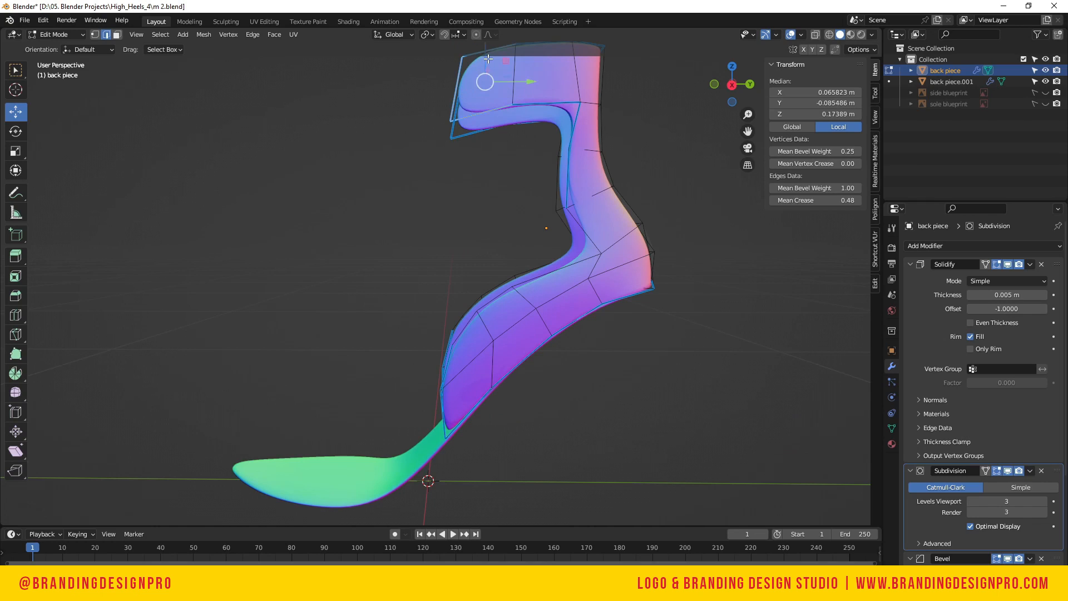
key(Tab)
key(Tab)
Set the selected strap edges' mean crease and their vertices' mean bevel weight to 1.00
drag(814, 200, 842, 200)
drag(796, 151, 846, 151)
drag(781, 188, 843, 200)
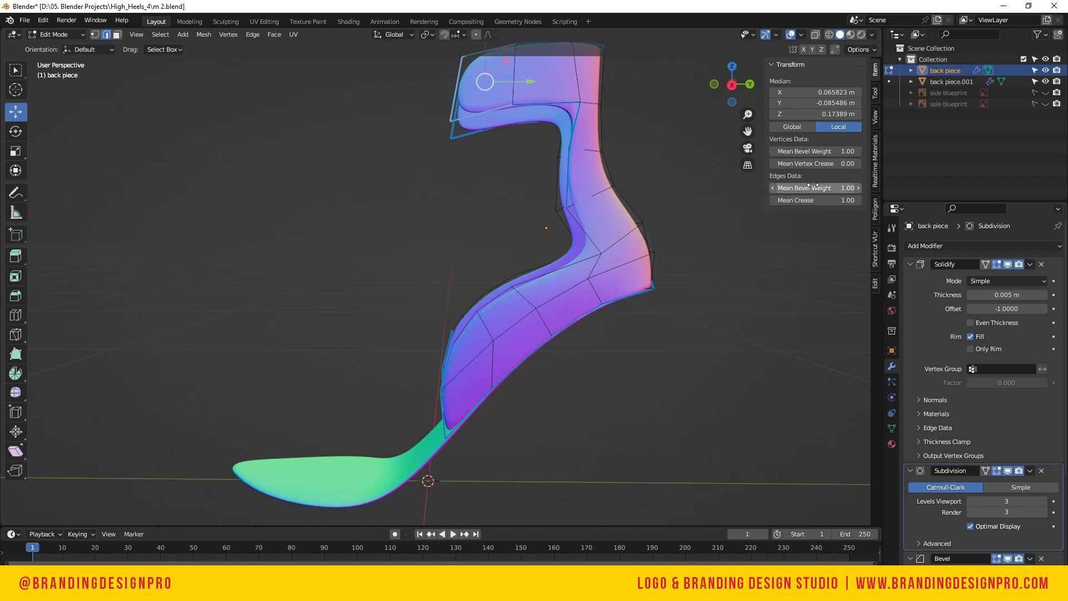
Try different mean vertex crease and mean edge crease values on the strap's front end, up to 1.00 for both
mouse_move(801, 163)
mouse_down()
mouse_move(824, 164)
mouse_move(811, 164)
mouse_up()
mouse_move(811, 201)
mouse_down()
mouse_move(770, 200)
mouse_move(807, 201)
mouse_up()
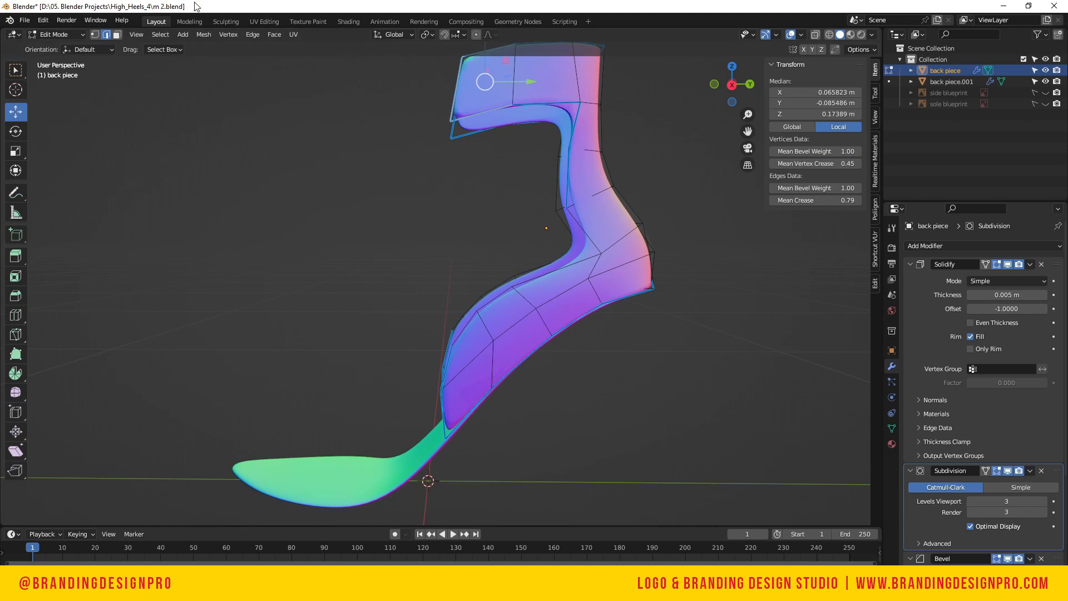
scroll(476, 106, up, 5)
scroll(479, 119, down, 3)
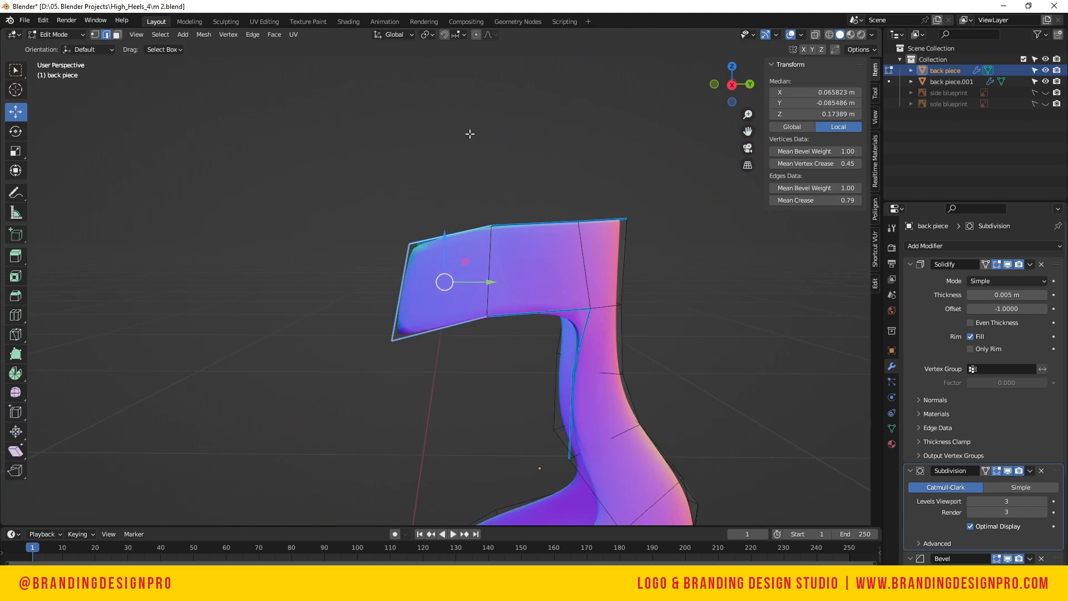
scroll(481, 133, up, 3)
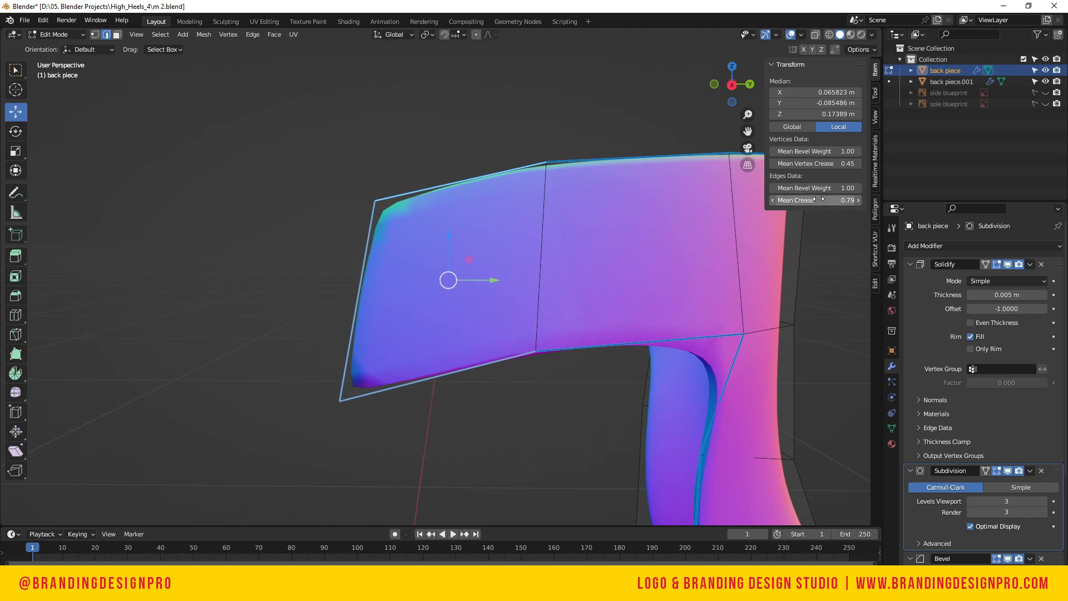
drag(821, 164, 857, 151)
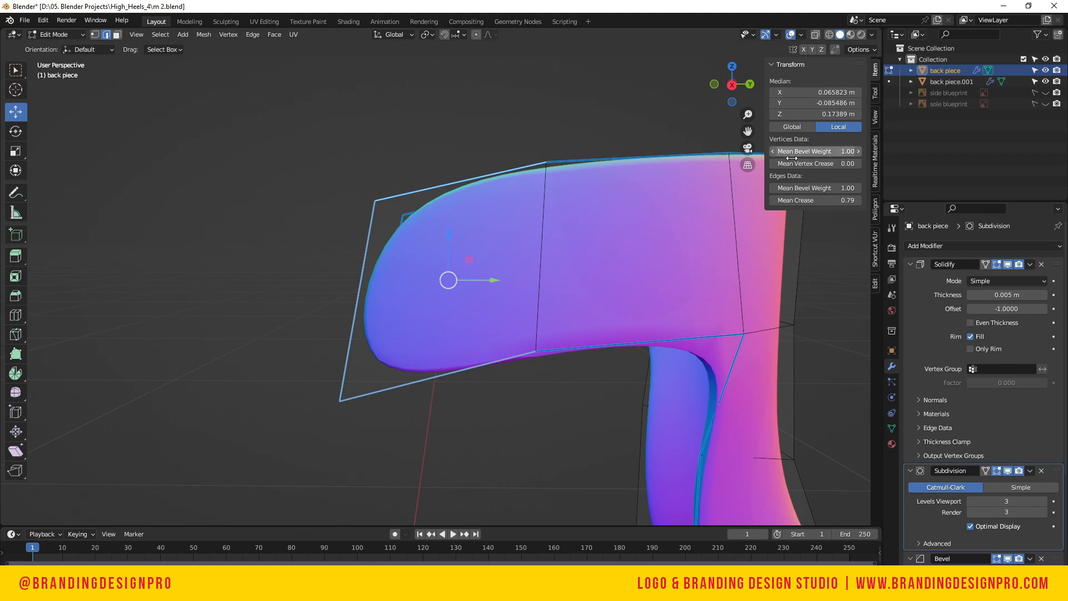
drag(818, 188, 787, 200)
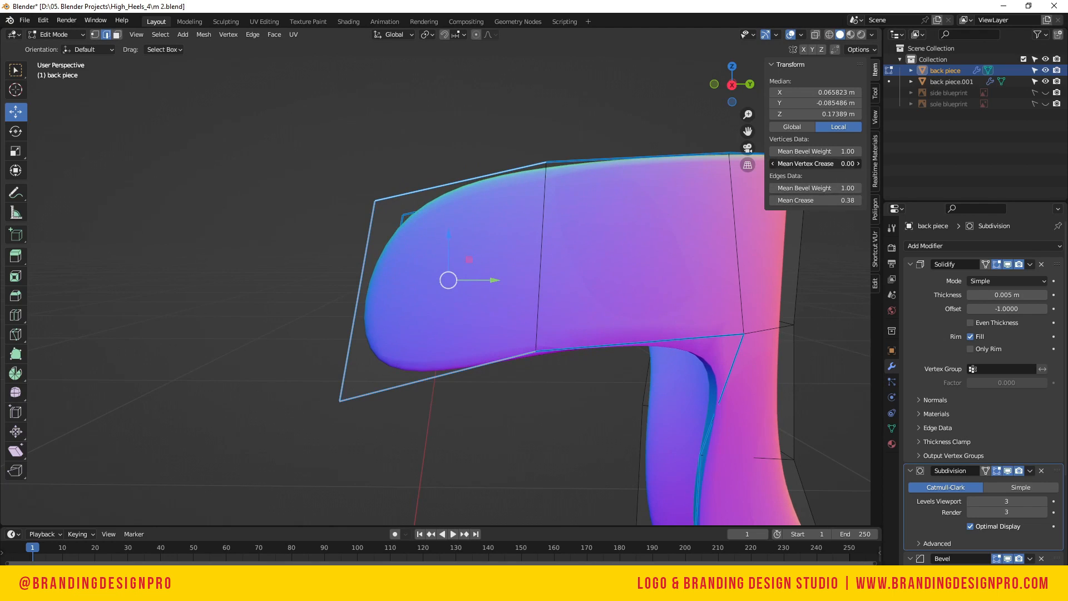
drag(821, 163, 832, 200)
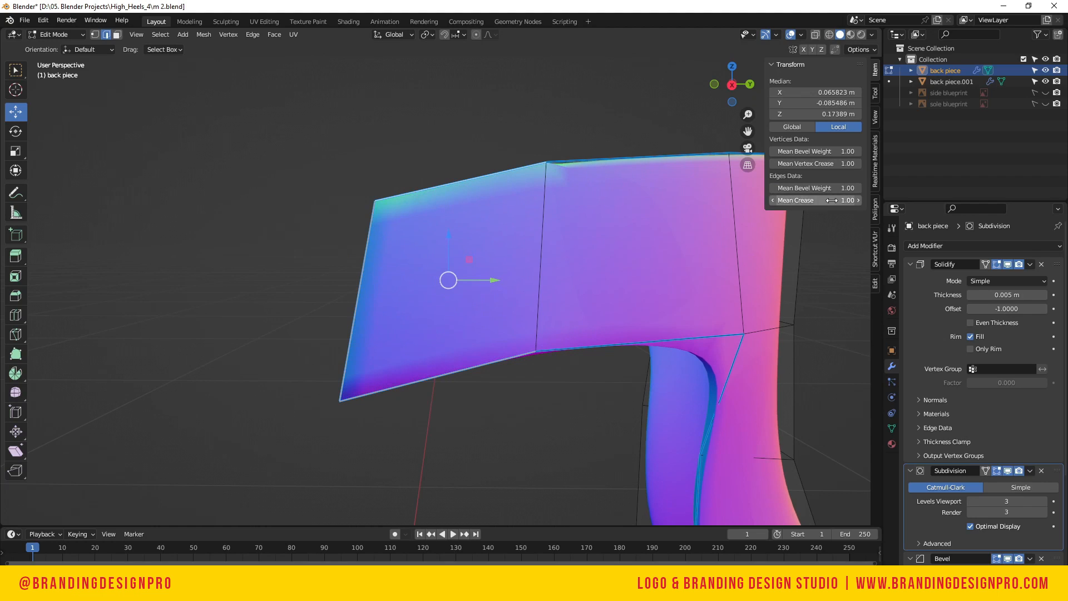
Reset the strap end's mean vertex crease to 0.00 and set its mean edge crease to 0.15
drag(821, 164, 791, 163)
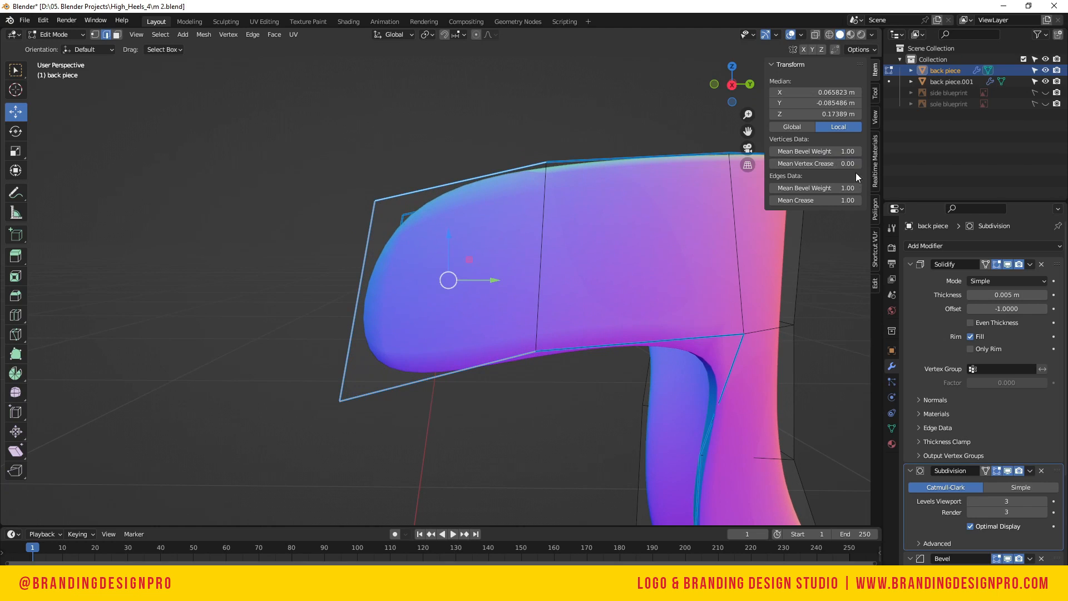
drag(844, 199, 807, 199)
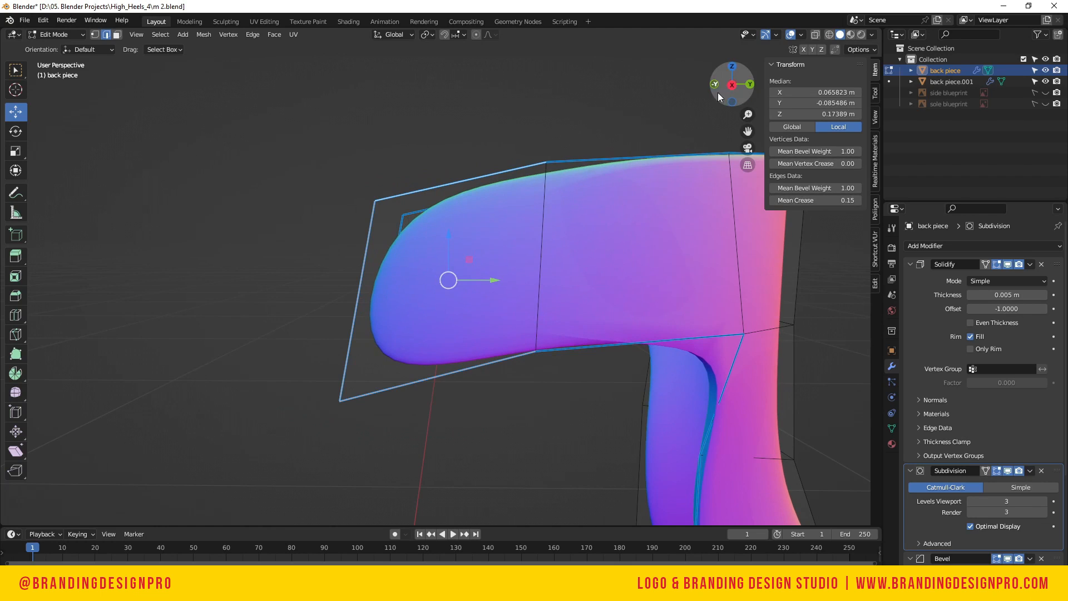
drag(718, 92, 722, 93)
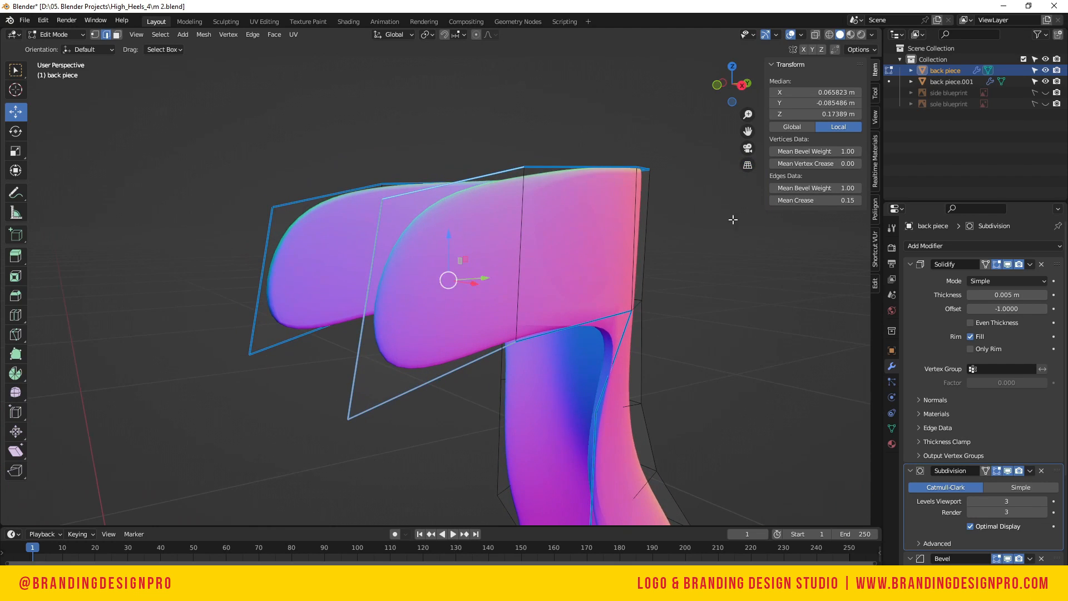
Select the border edges at the tip of the positive-X side flap and set their mean crease to 0.15
scroll(733, 220, down, 8)
click(425, 457)
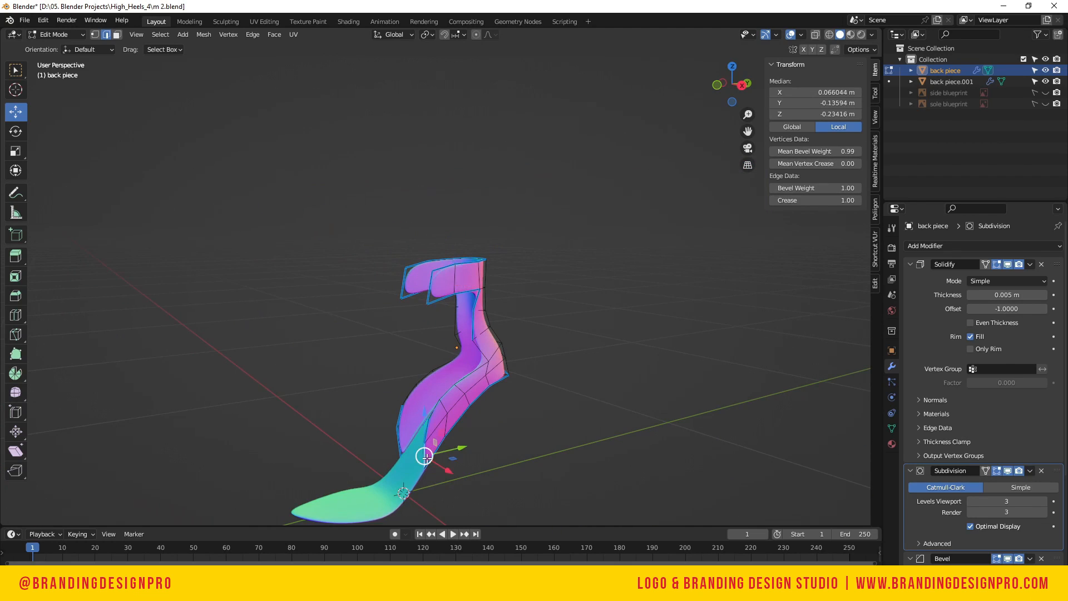
shift+click(432, 458)
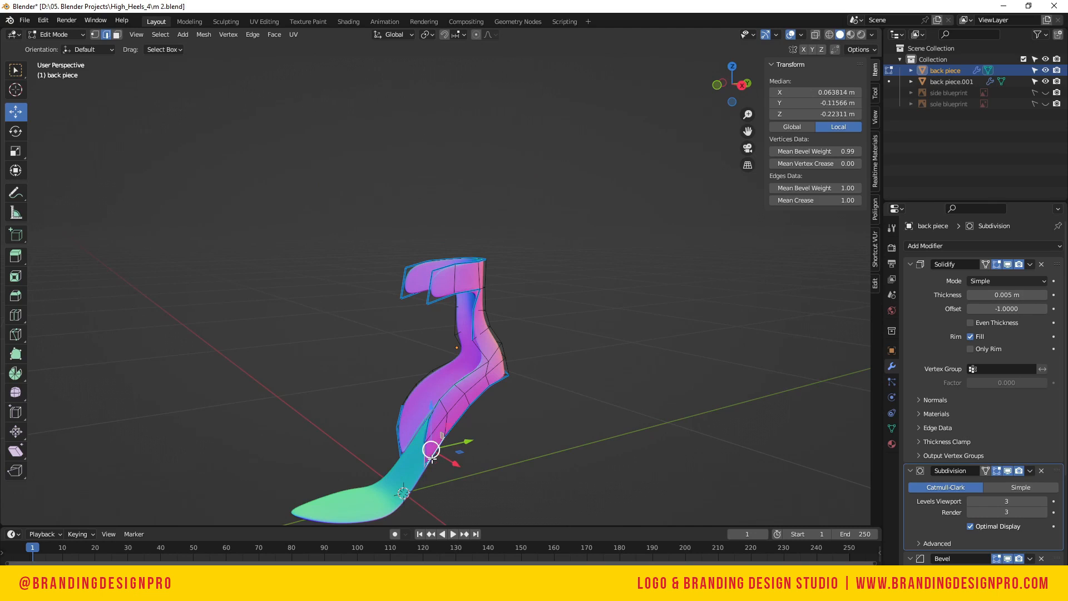
click(838, 199)
text(.15)
key(Return)
Set the mean crease of the border edges at the opposite side flap's tip to 0.15
click(402, 440)
click(836, 200)
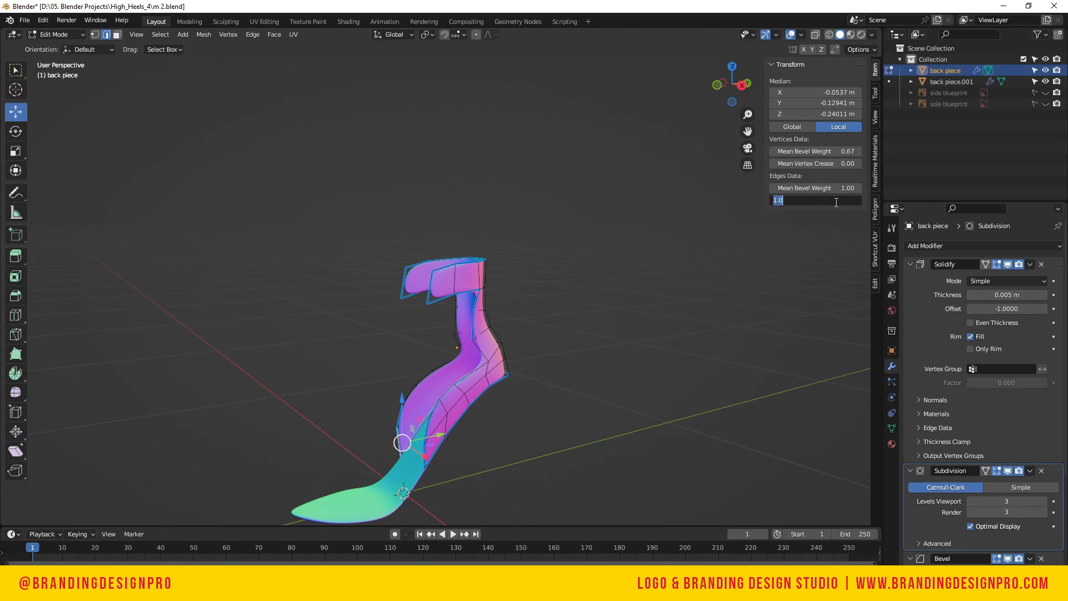
text(.15)
key(Return)
Return to Object Mode, show the side blueprint to compare the shape, and select the back piece
drag(739, 103, 626, 100)
key(Tab)
click(590, 326)
click(1046, 92)
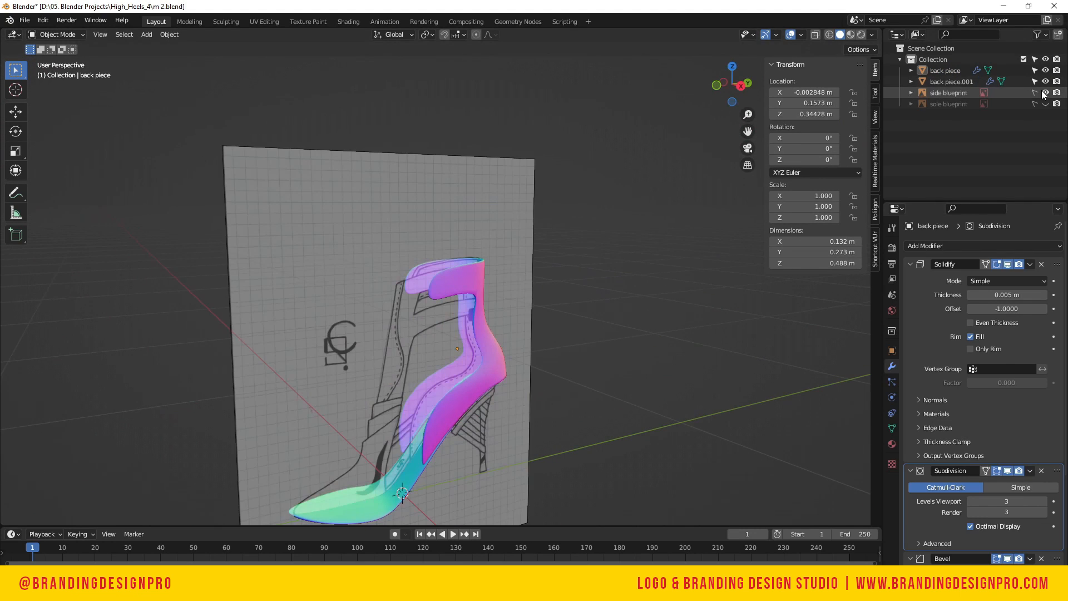
drag(732, 83, 618, 88)
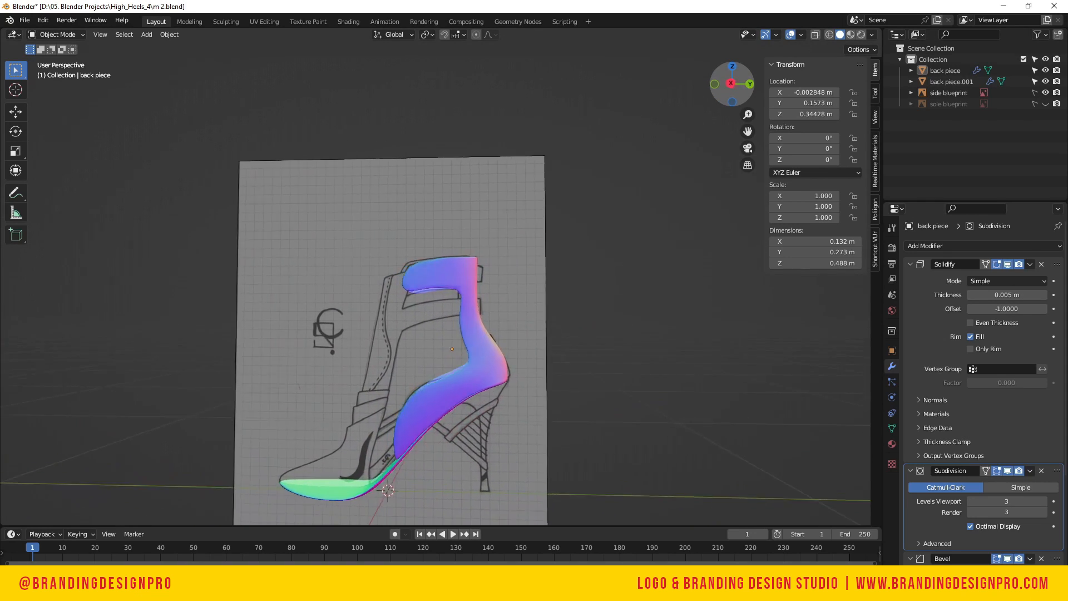
mouse_move(732, 84)
mouse_down()
mouse_move(770, 84)
mouse_move(727, 89)
mouse_up()
click(732, 71)
click(512, 346)
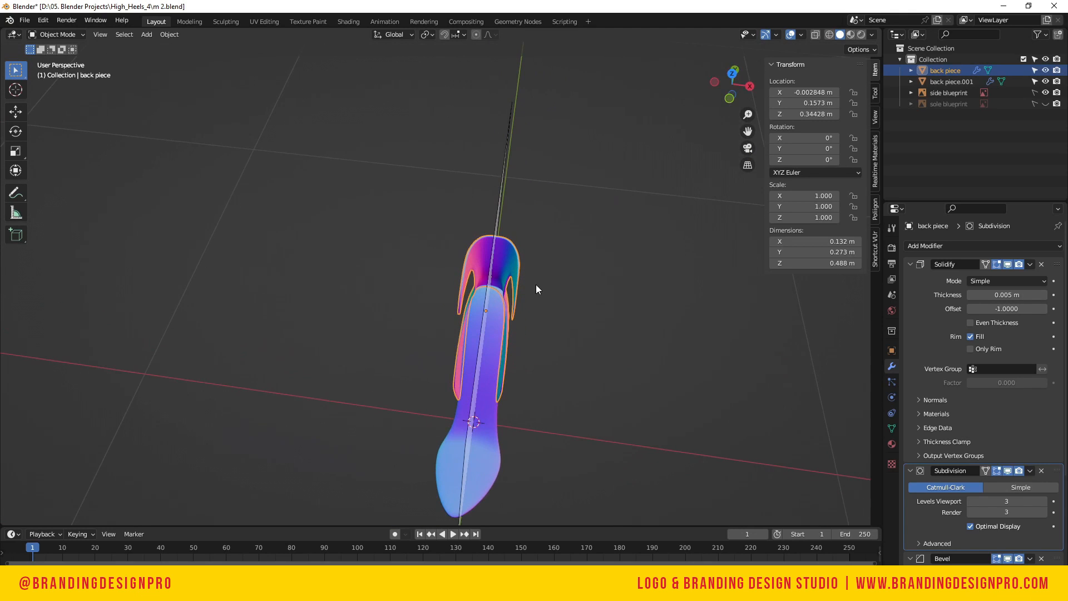
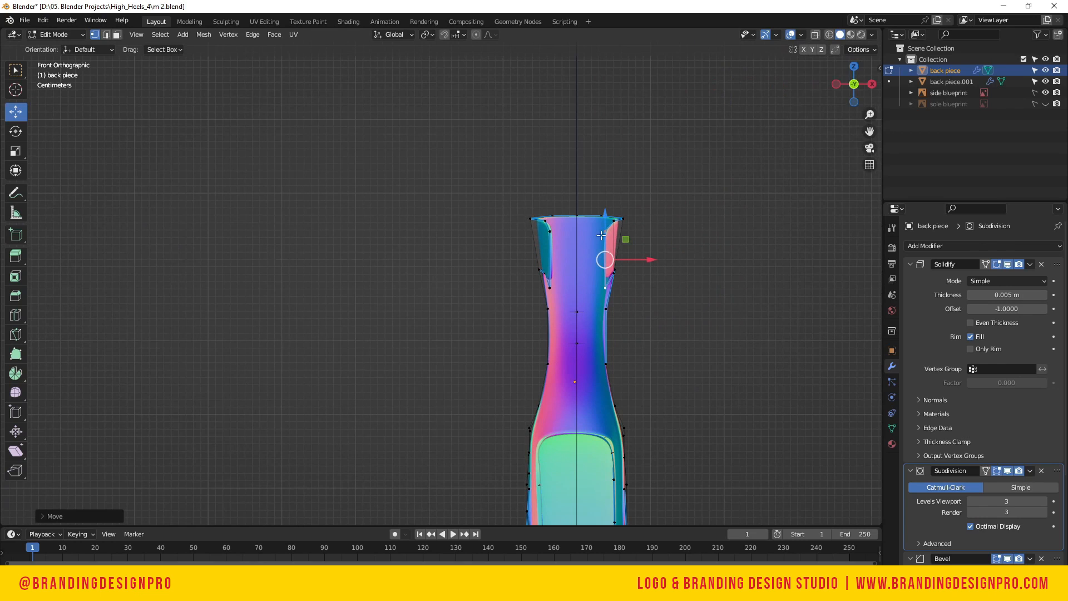
Raise the center vertex and its two neighboring vertices on the back piece's upper rim slightly in the front view
key(KP_Decimal)
scroll(504, 208, down, 9)
scroll(431, 239, up, 3)
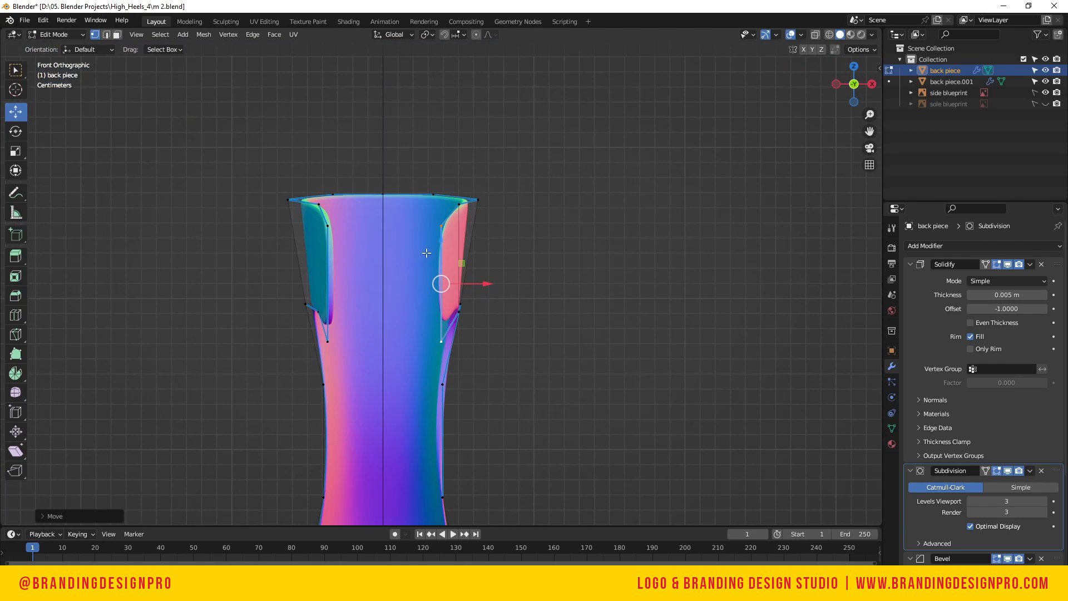
shift+middle_drag(406, 298, 516, 224)
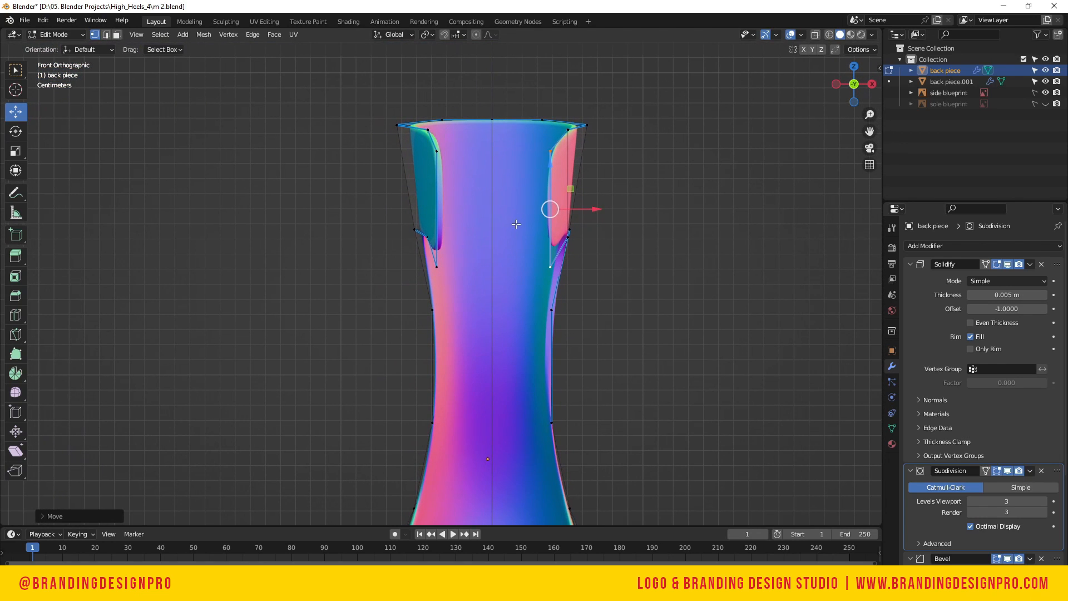
click(497, 122)
drag(495, 78, 546, 80)
click(544, 120)
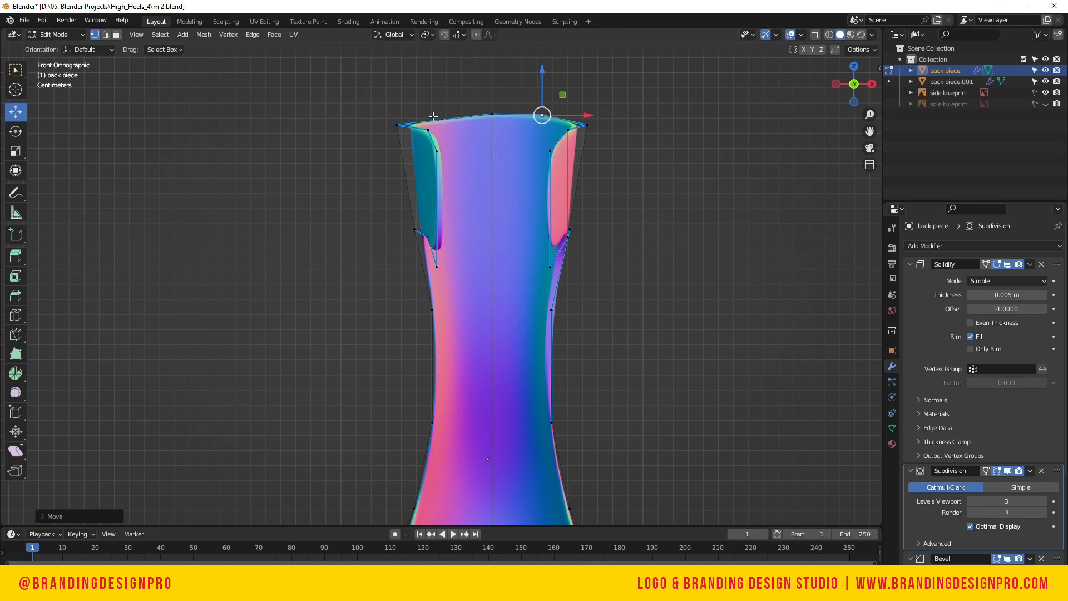
click(442, 119)
drag(444, 79, 446, 73)
scroll(480, 339, down, 7)
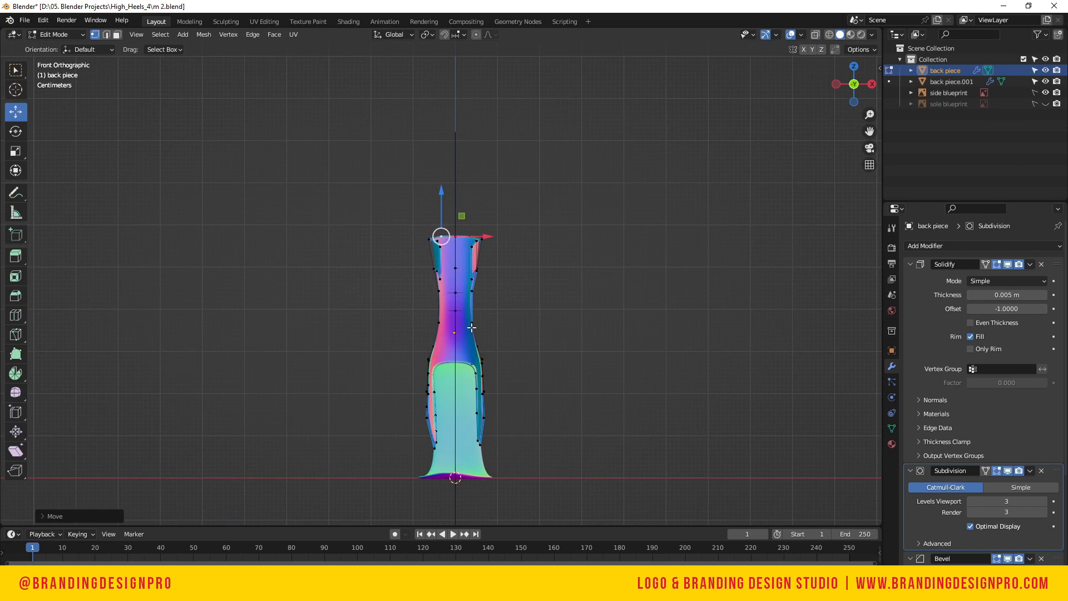
Return to Object Mode and check the back piece from the front and against the side blueprint
key(Tab)
click(540, 347)
click(474, 299)
key(KP_Decimal)
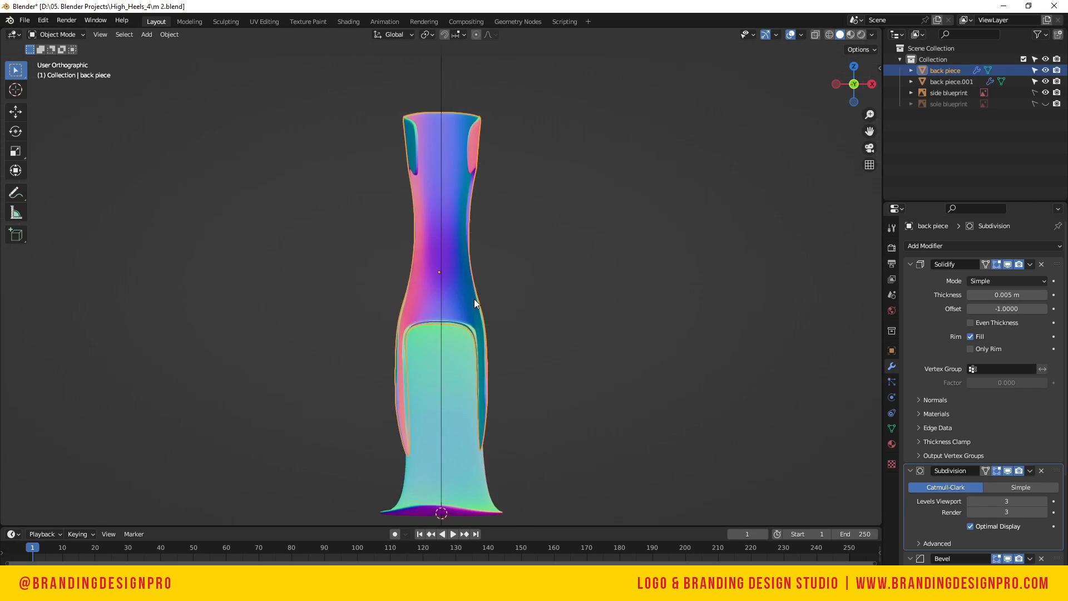
key(KP_1)
scroll(474, 299, down, 4)
drag(875, 82, 772, 82)
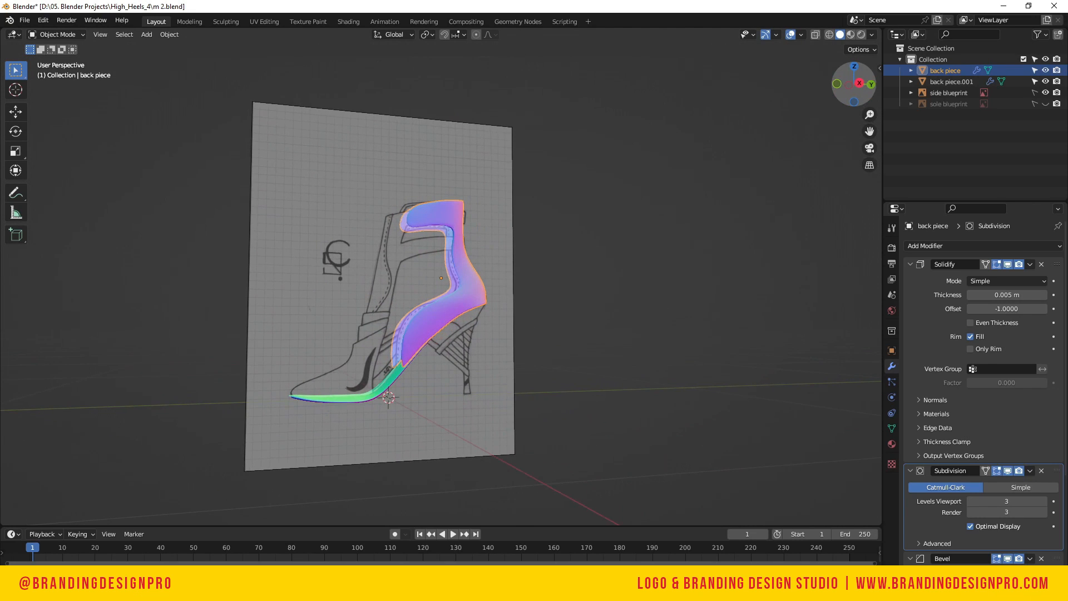
Toggle the visibility of the back piece and the sole off and on, and hide the side blueprint
click(1043, 71)
click(1043, 70)
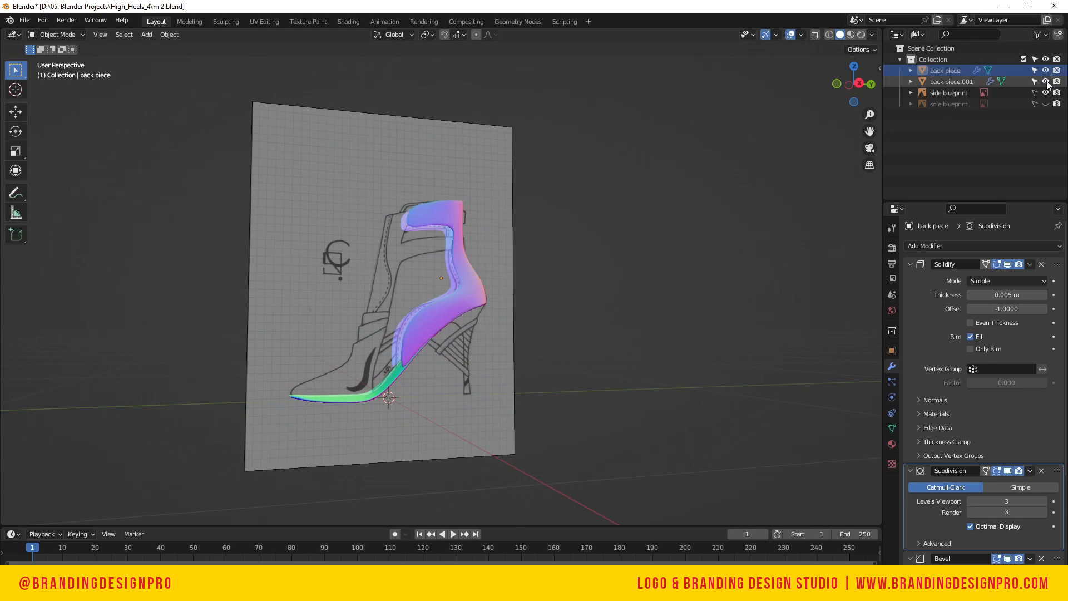
click(1045, 81)
click(1045, 81)
click(1046, 92)
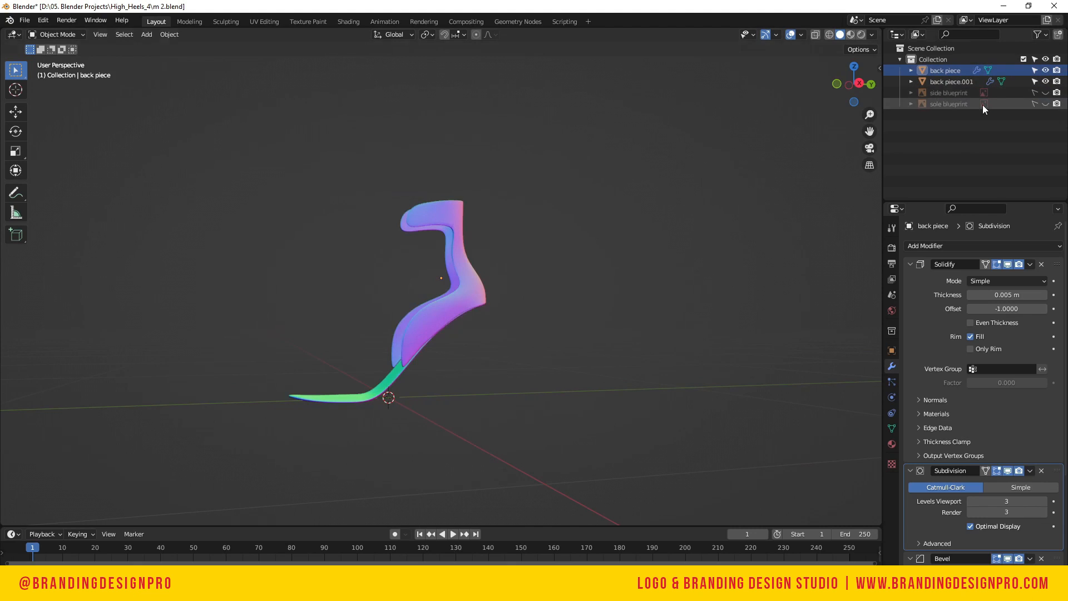
drag(859, 84, 695, 72)
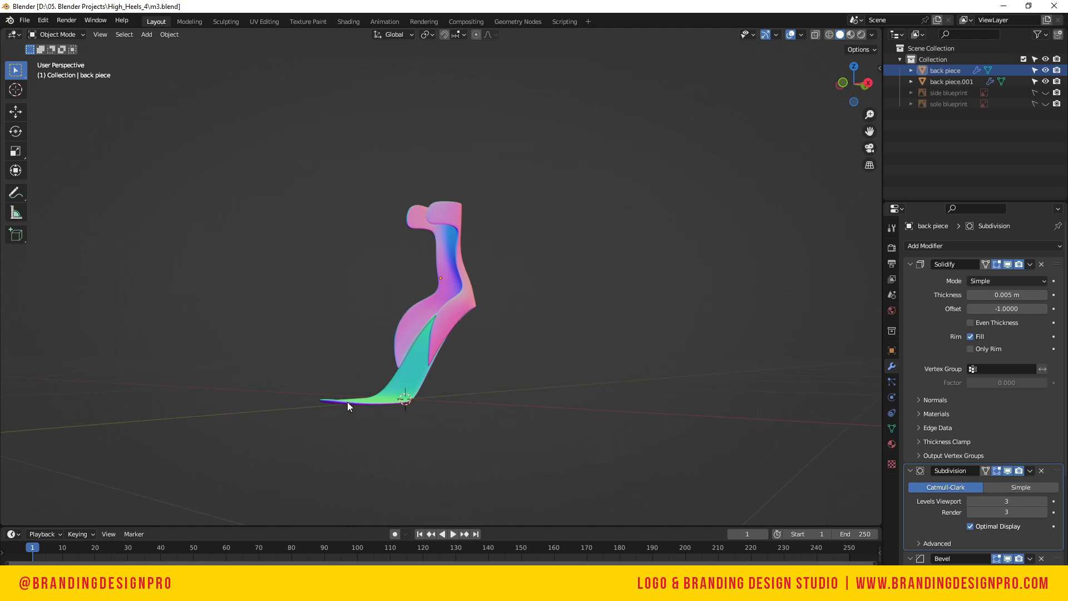
Switch to the right orthographic view and select the back piece
scroll(404, 258, down, 2)
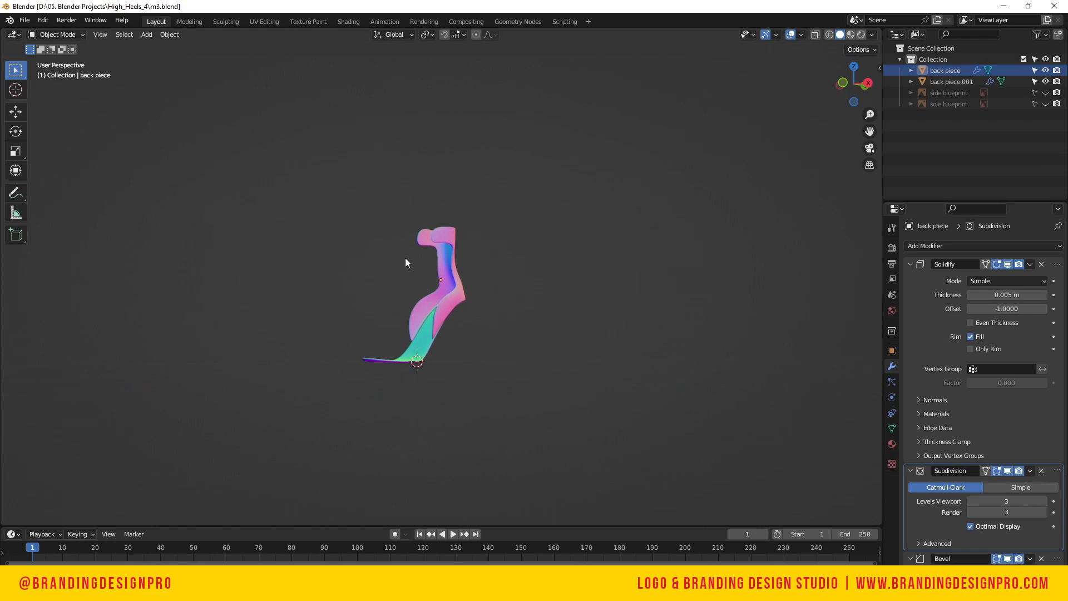
scroll(400, 325, up, 1)
key(KP_3)
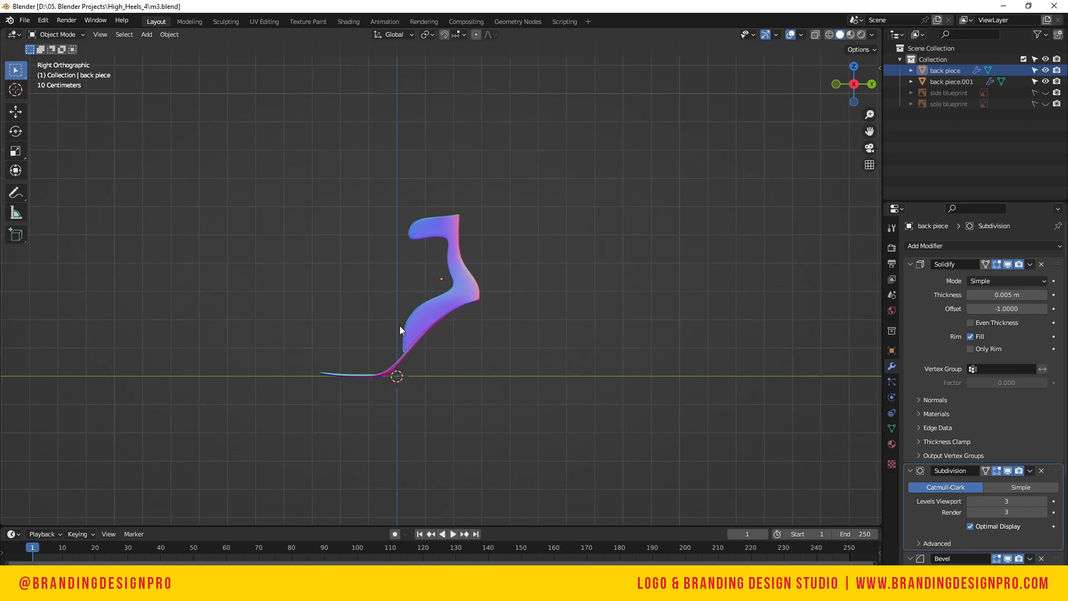
click(465, 285)
scroll(452, 283, up, 2)
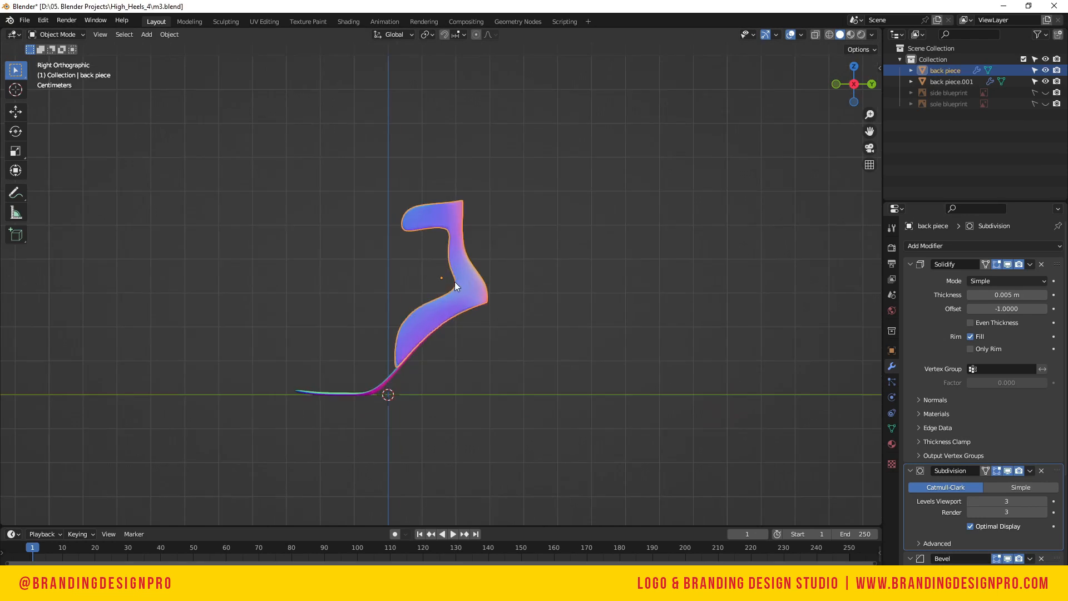
Show the side blueprint in the right orthographic view and compare the back piece's outline against it
click(693, 170)
drag(845, 79, 869, 87)
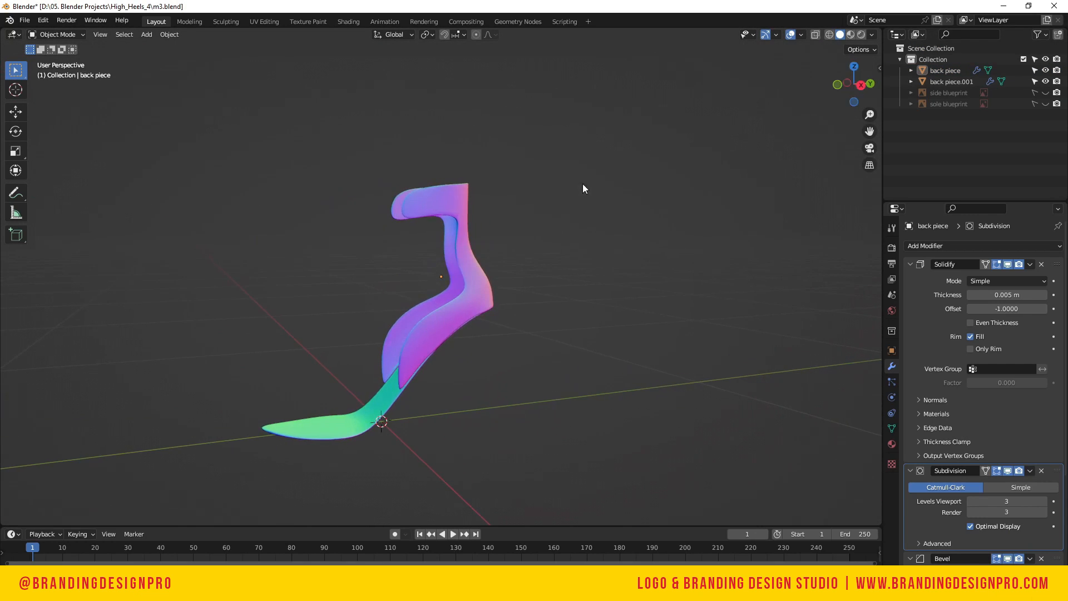
key(KP_3)
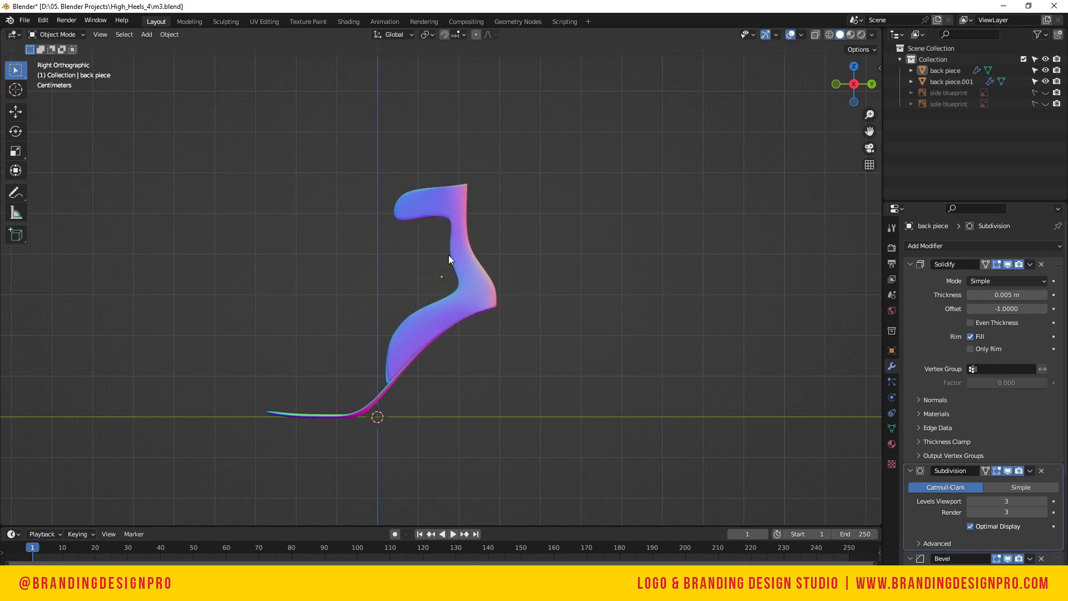
click(1045, 93)
scroll(328, 392, up, 1)
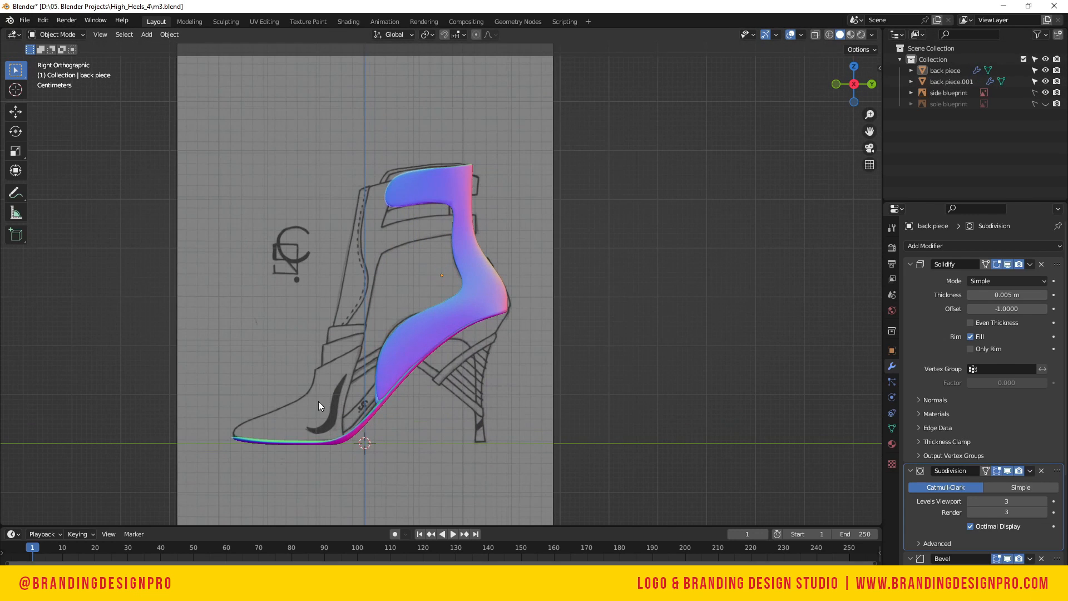
click(390, 359)
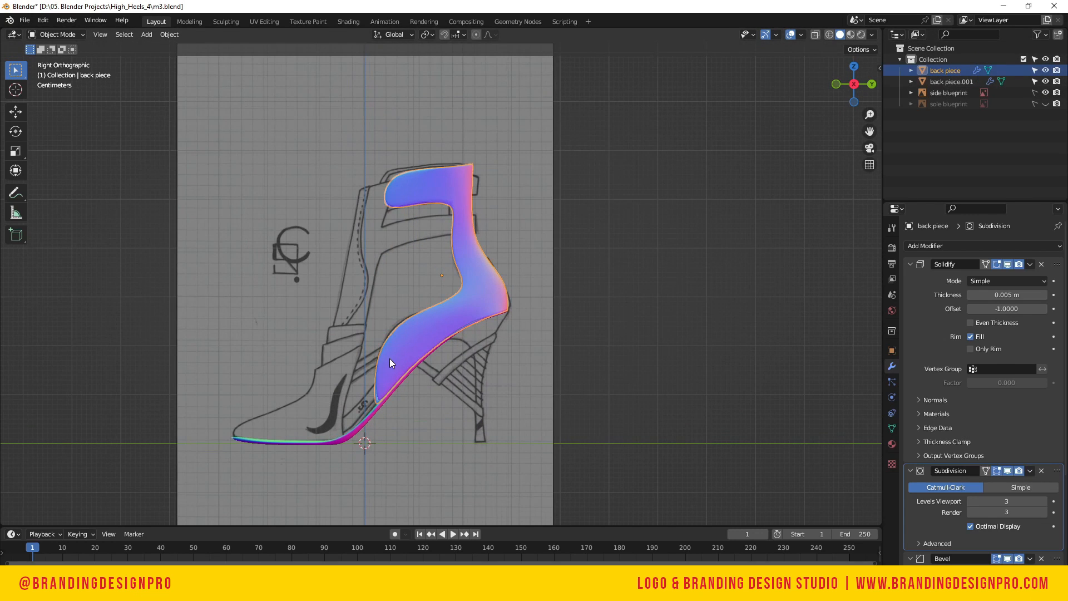
click(1046, 70)
click(1046, 70)
scroll(406, 178, up, 2)
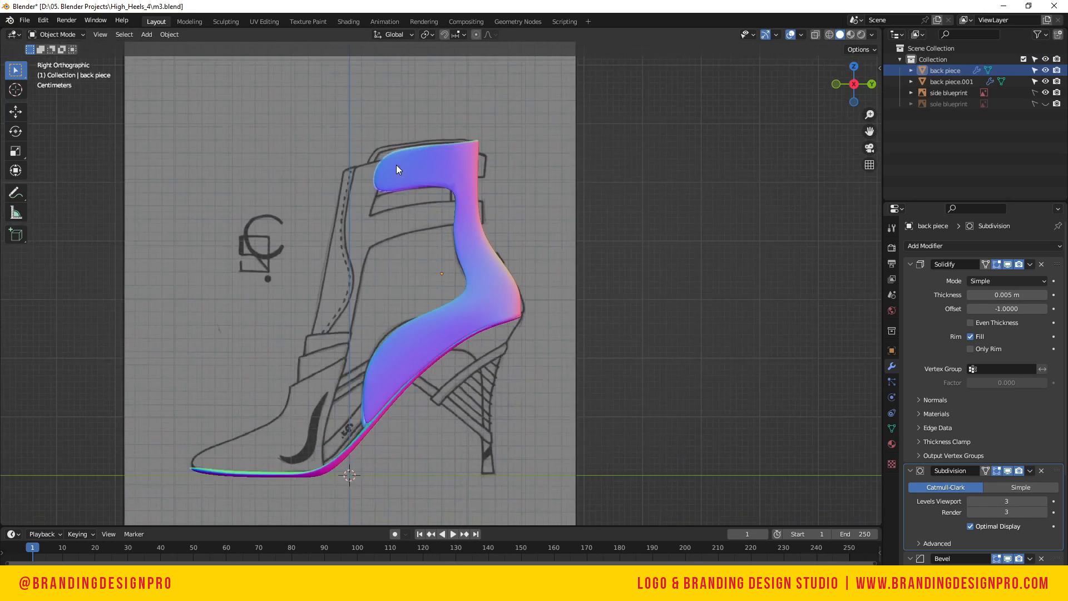
In Edit Mode, add a vertical loop cut close to the front end of the back piece's ankle strap on both sides
key(Tab)
click(362, 128)
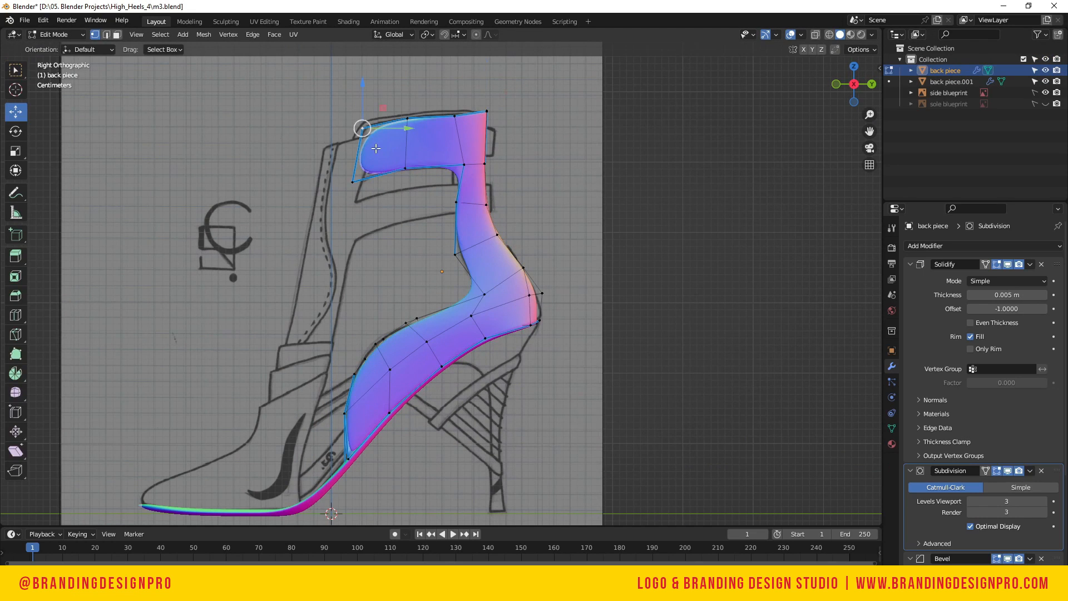
click(385, 132)
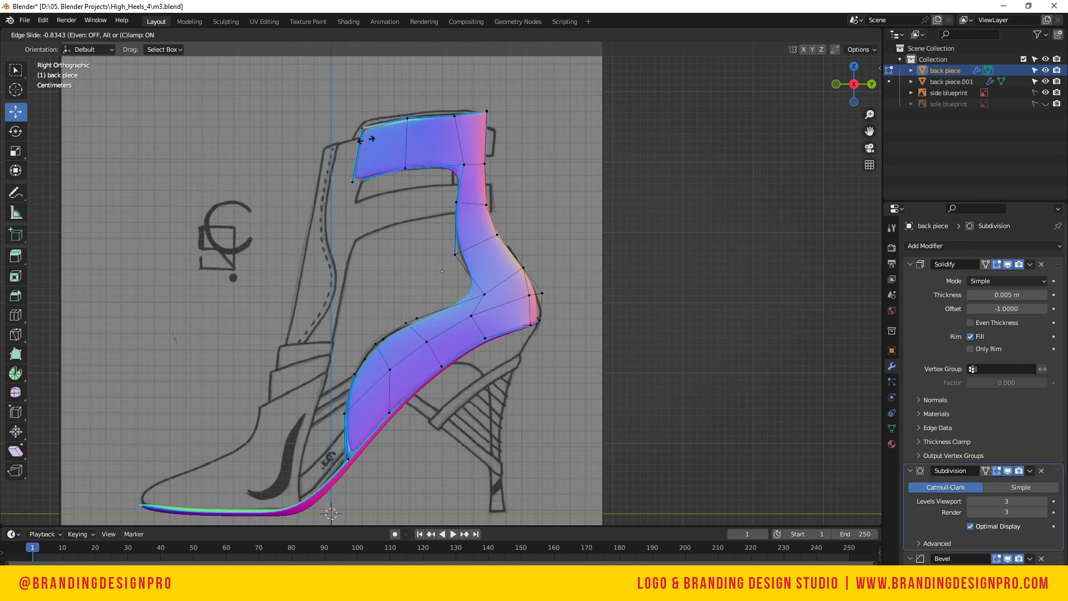
click(366, 139)
drag(854, 83, 907, 94)
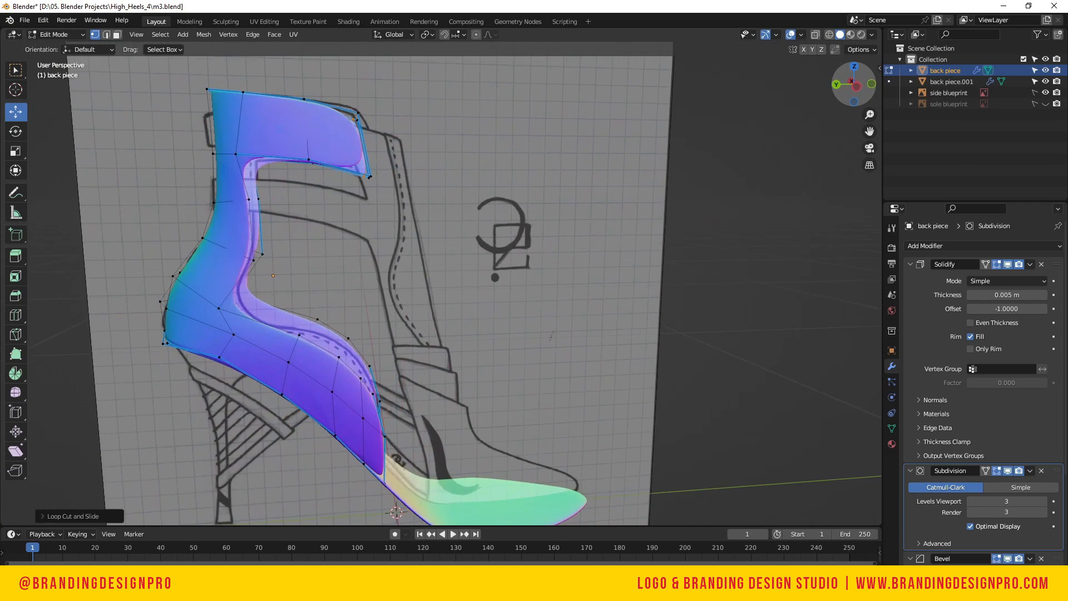
key(ctrl+r)
click(331, 112)
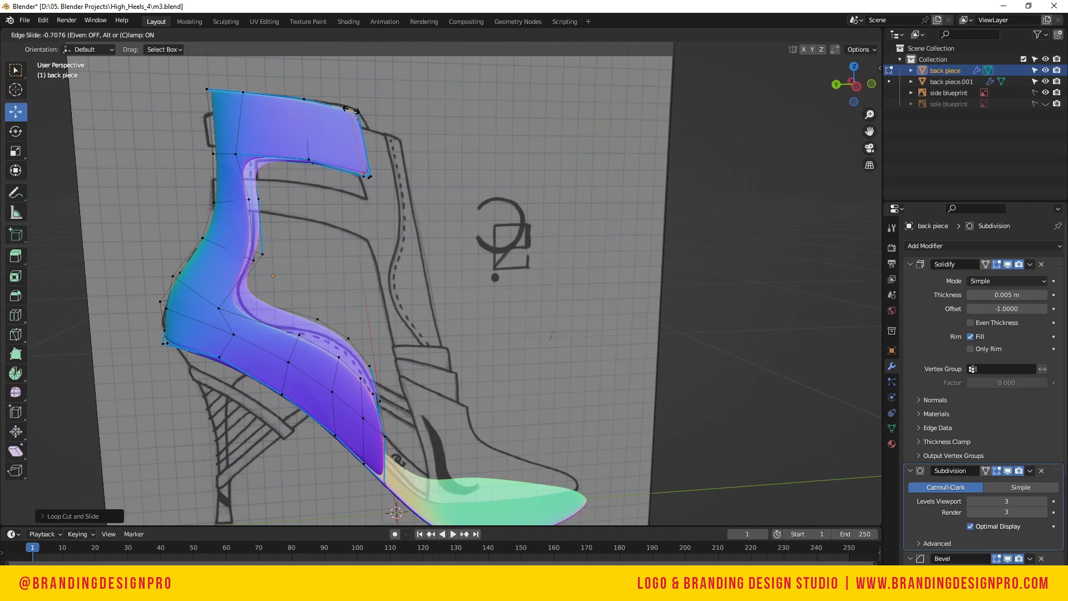
click(356, 110)
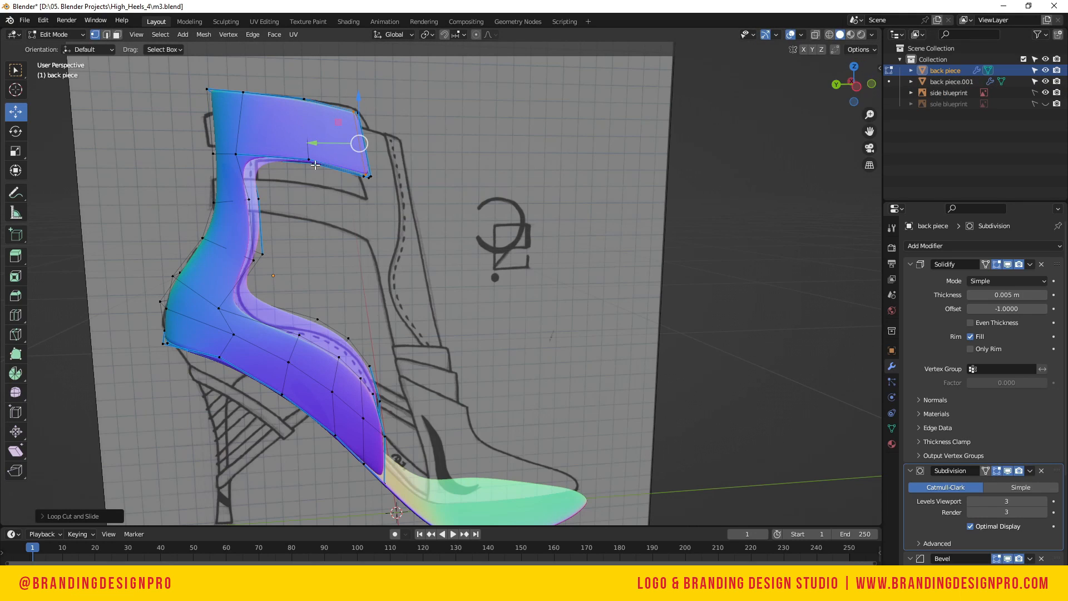
Add a horizontal loop cut around the middle of the ankle strap's height
alt+click(246, 181)
alt+click(233, 188)
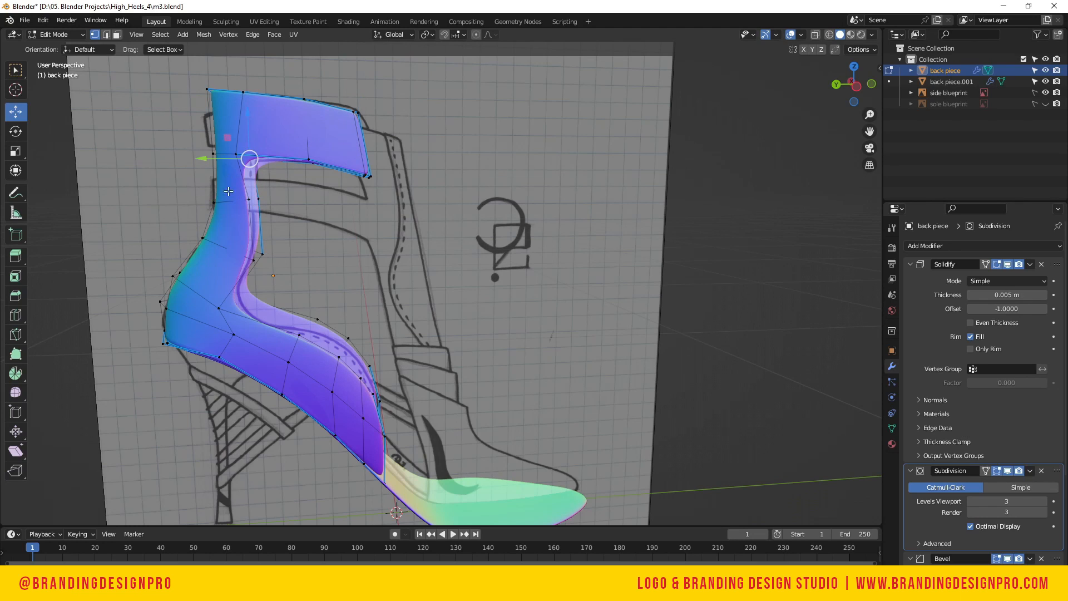
key(ctrl+r)
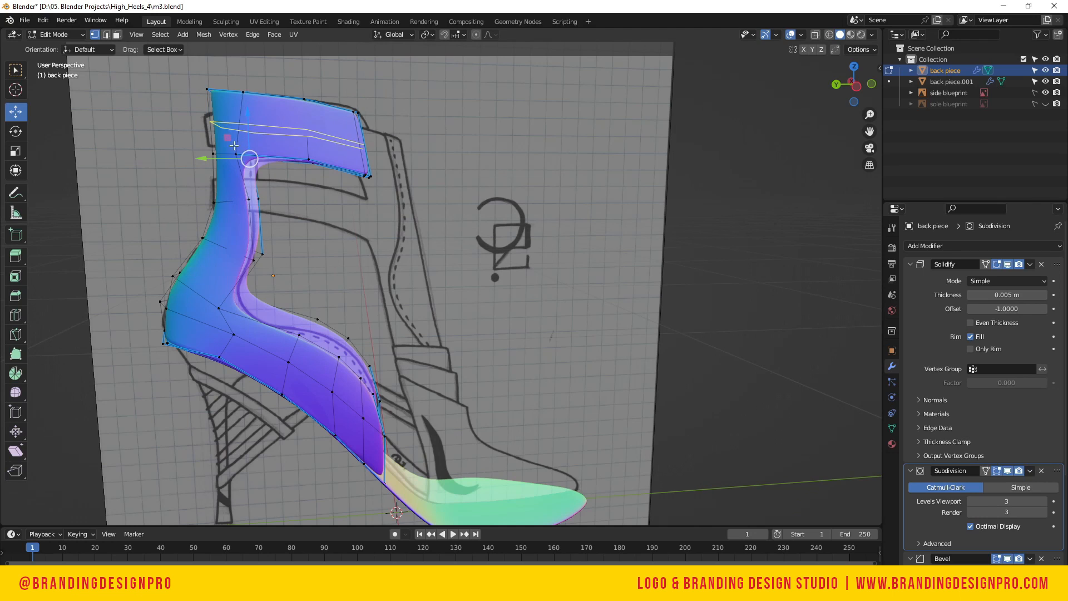
click(241, 142)
click(245, 166)
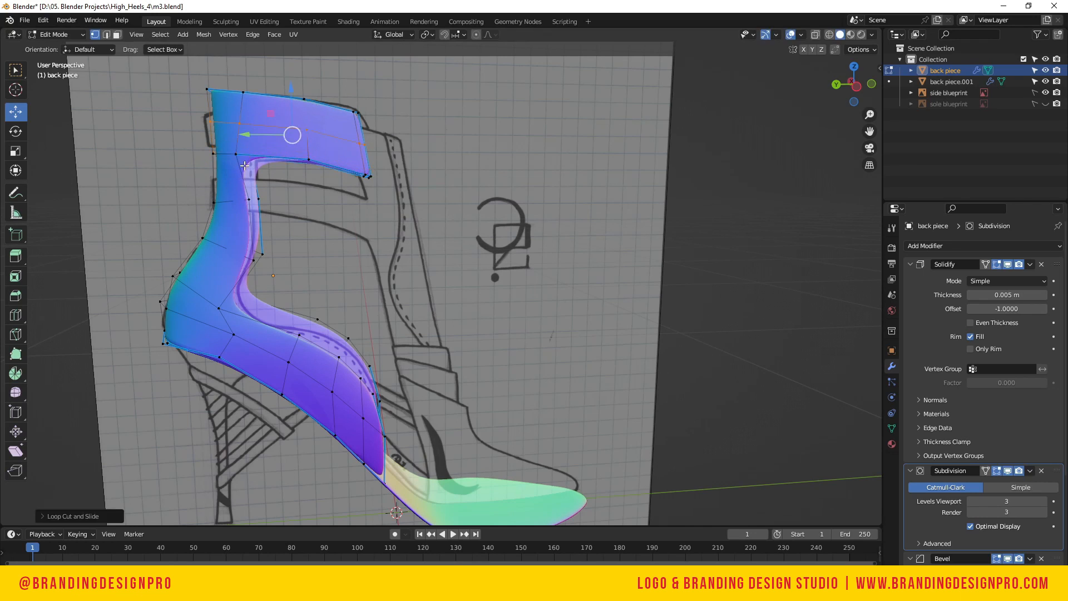
Select the inner border edges just below the strap and set mean crease to 0.15 and vertex and edge mean bevel weights to 1.00
key(2)
click(239, 176)
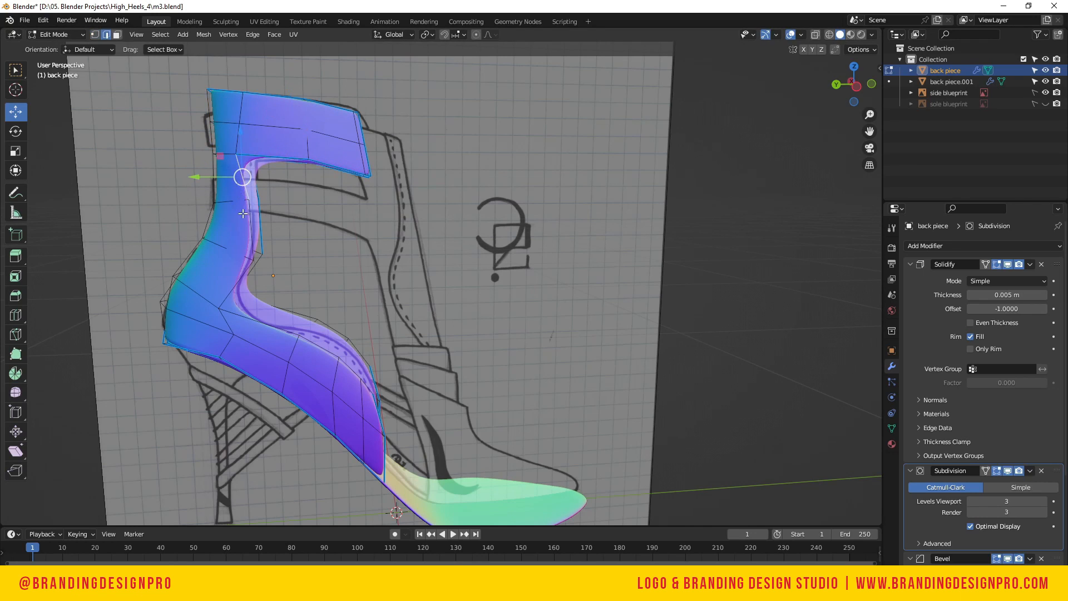
shift+click(248, 215)
key(n)
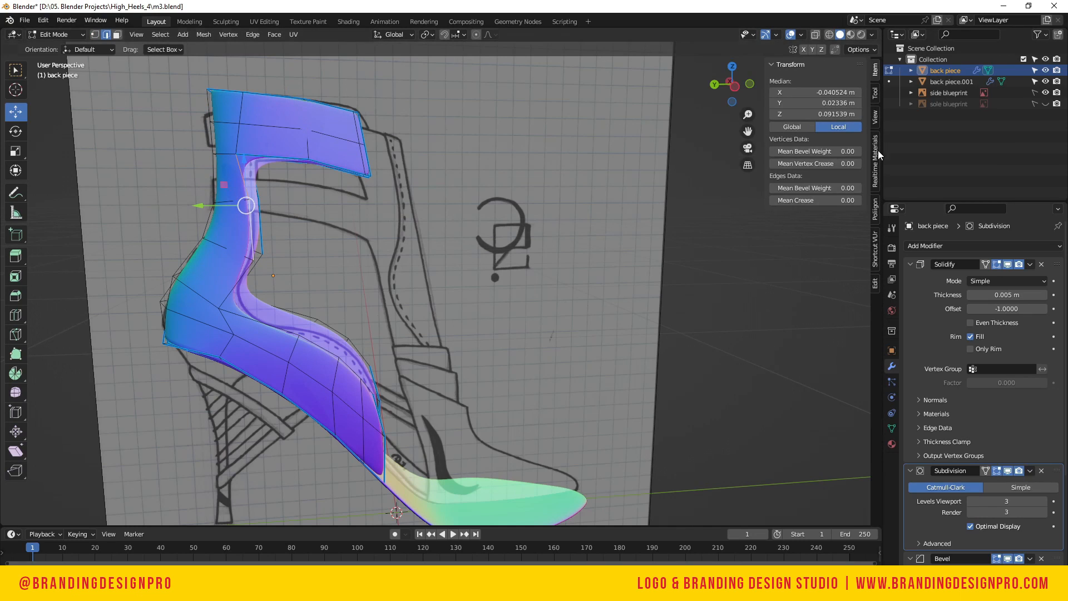
mouse_move(815, 200)
mouse_down()
mouse_move(854, 201)
mouse_move(842, 201)
mouse_up()
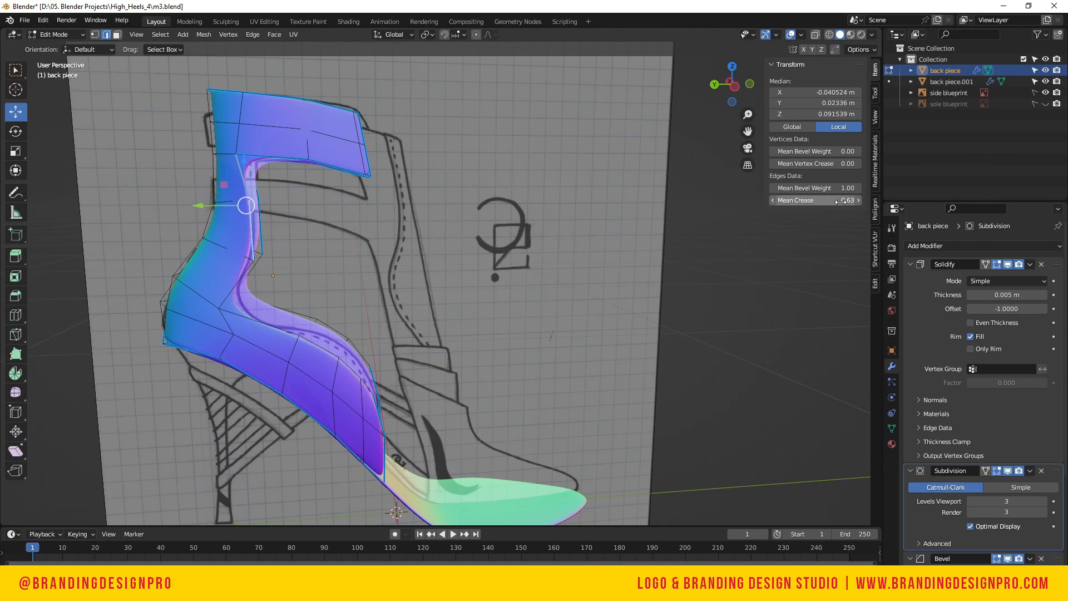
click(841, 200)
key(Return)
drag(801, 151, 860, 151)
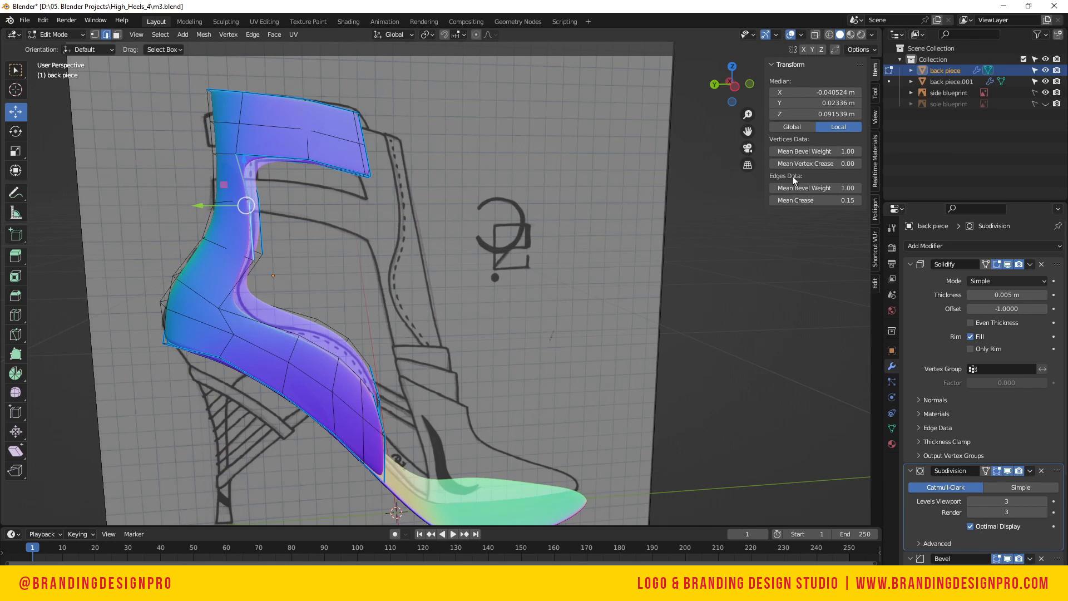
Set the crease of the matching inner border edge below the strap on the opposite side to 0.15
mouse_move(722, 94)
mouse_down()
mouse_move(640, 98)
mouse_move(824, 97)
mouse_move(717, 96)
mouse_up()
click(280, 177)
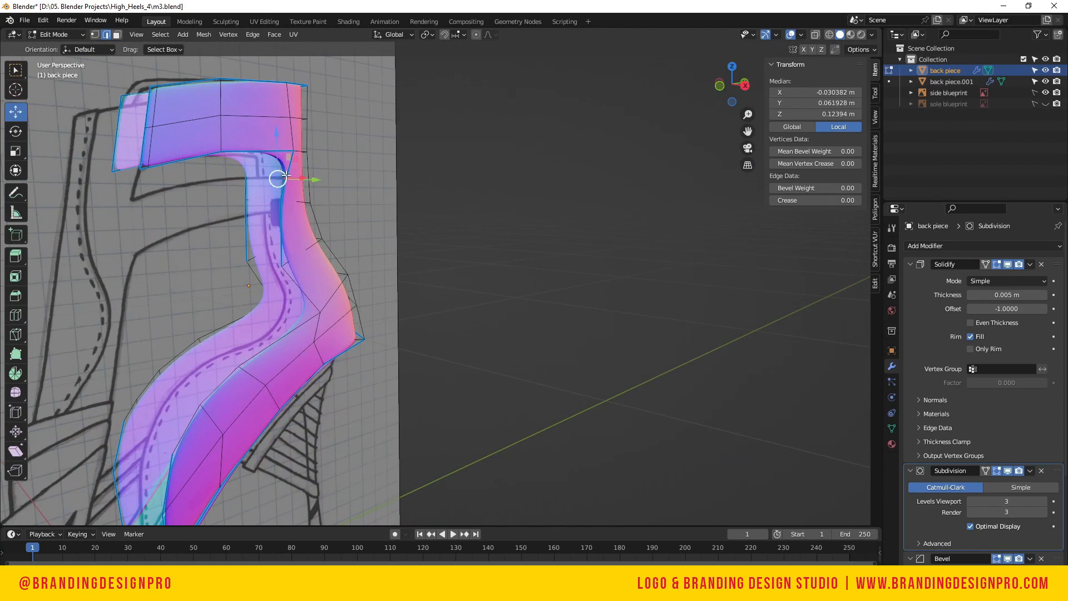
click(288, 174)
click(821, 201)
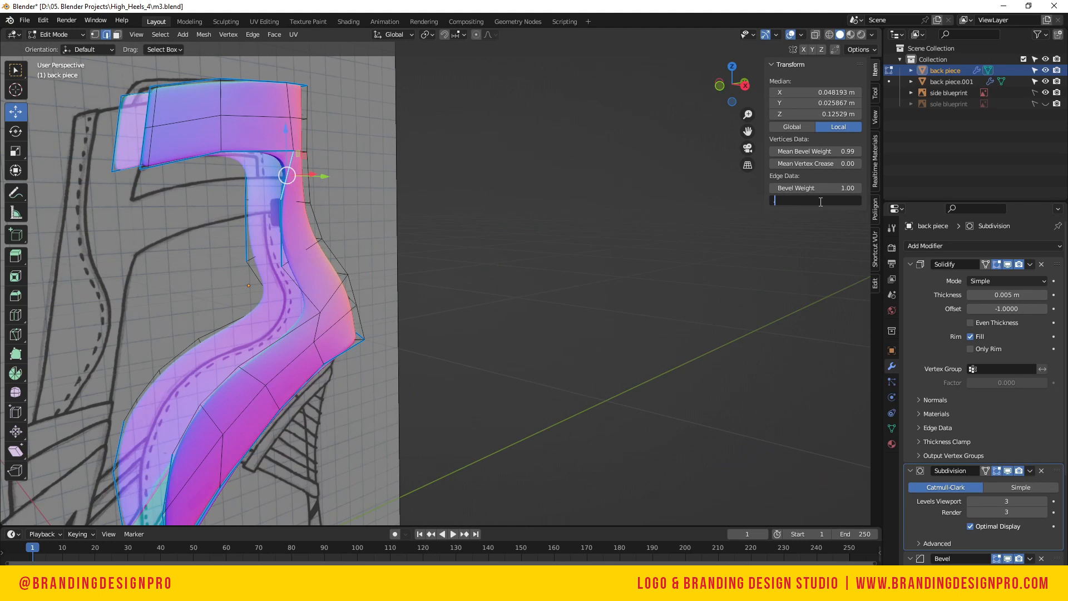
key(Return)
Add a horizontal loop cut close to the lower border of the ankle strap
click(569, 147)
drag(732, 84, 480, 146)
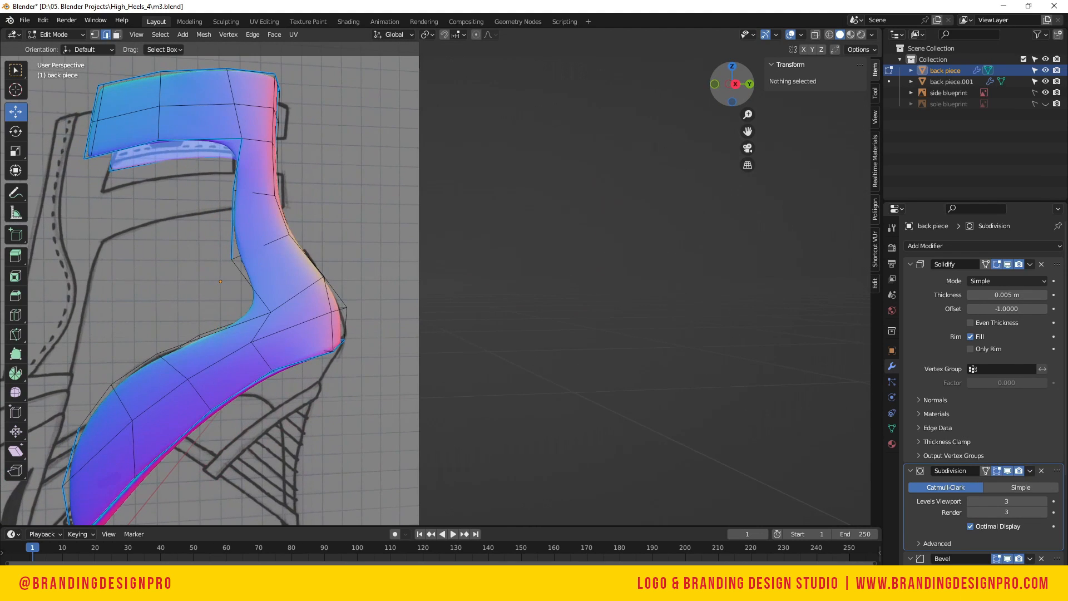
click(225, 120)
click(219, 134)
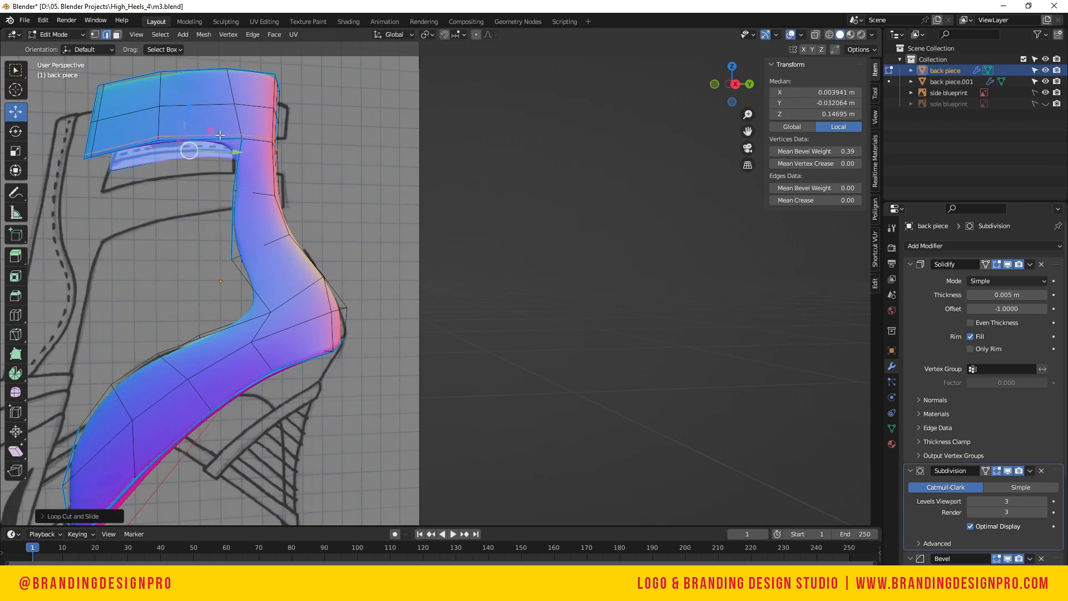
Try a lengthwise loop cut running down from the strap's inner corner, check it in Object Mode, and undo it
click(249, 158)
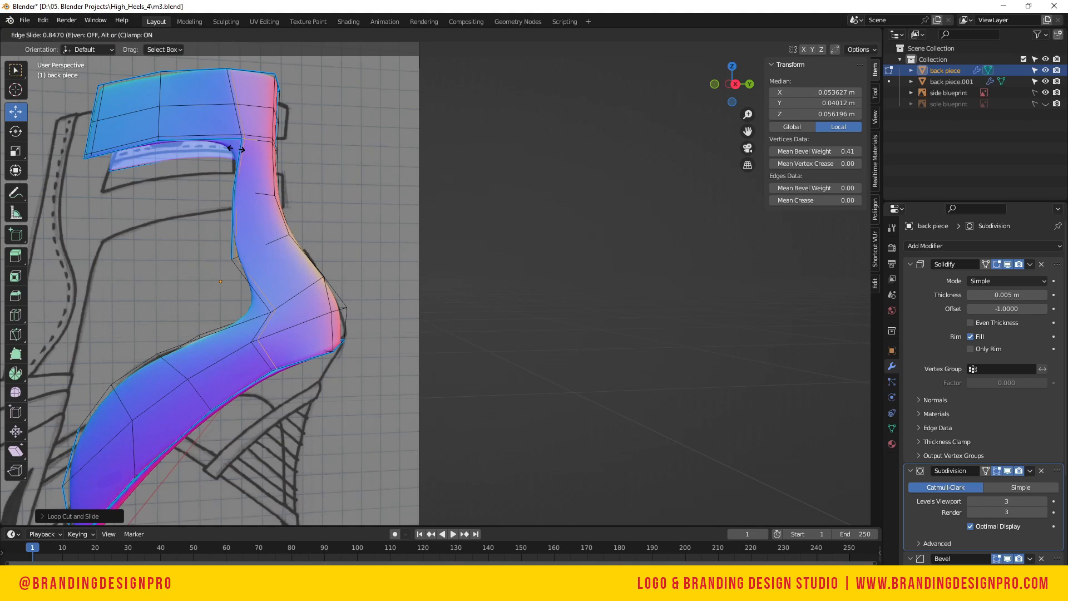
click(237, 150)
click(439, 179)
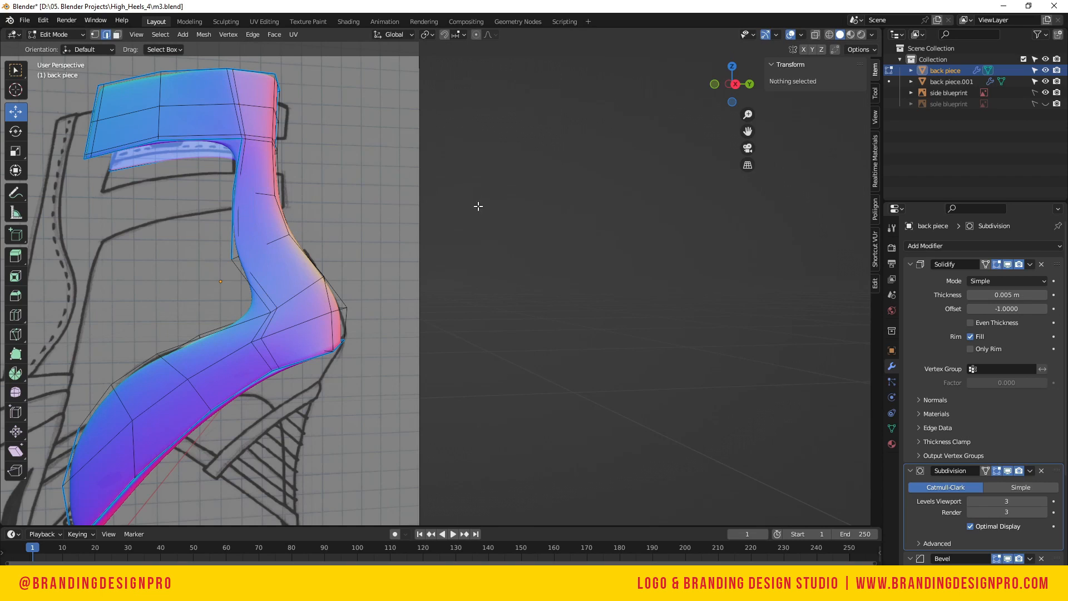
key(Tab)
click(484, 246)
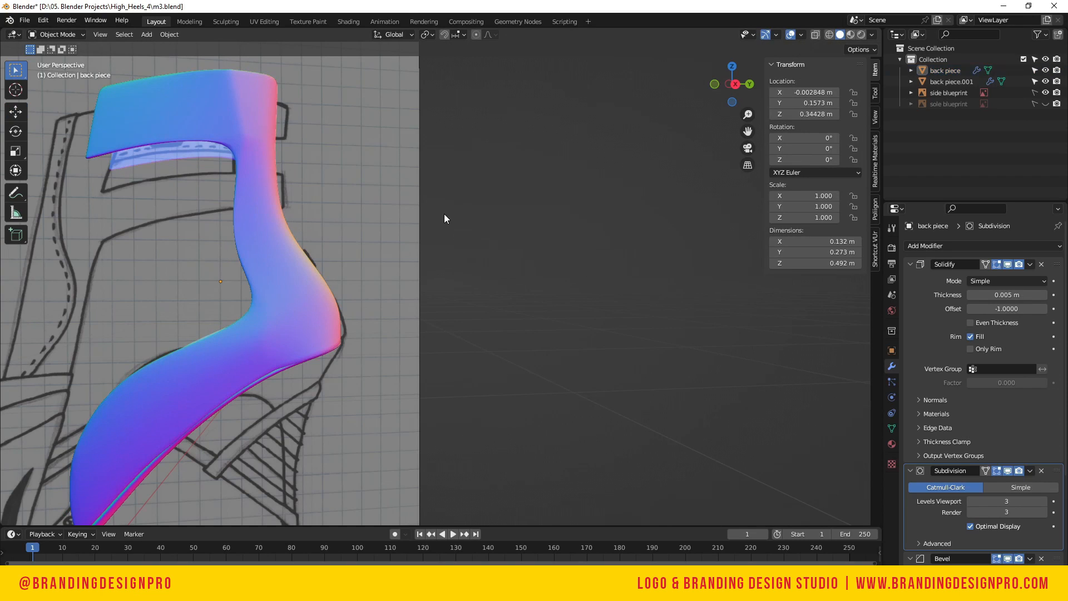
key(ctrl+z)
key(ctrl+z)
key(ctrl+z)
key(ctrl+z)
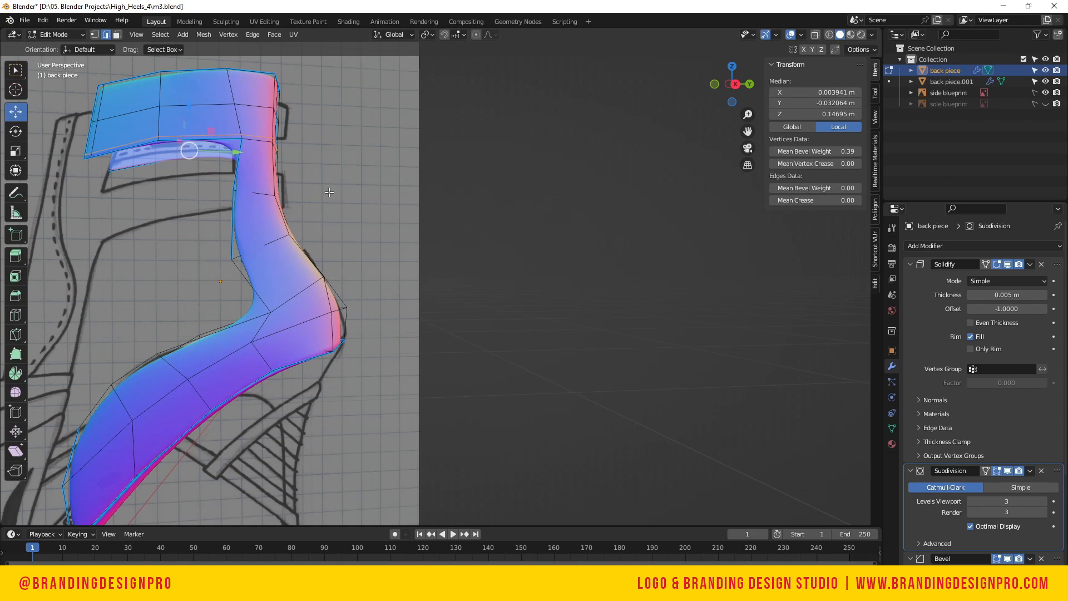
Return to Object Mode and inspect the back piece's strap and inner corner from several angles against the side blueprint
click(258, 165)
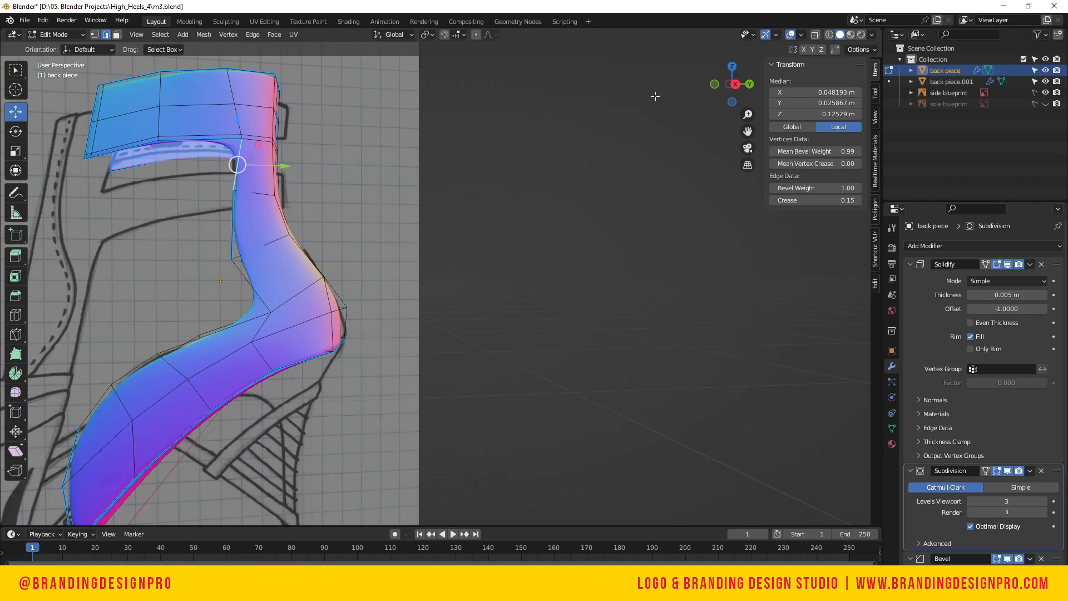
drag(728, 85, 539, 100)
key(Tab)
click(262, 145)
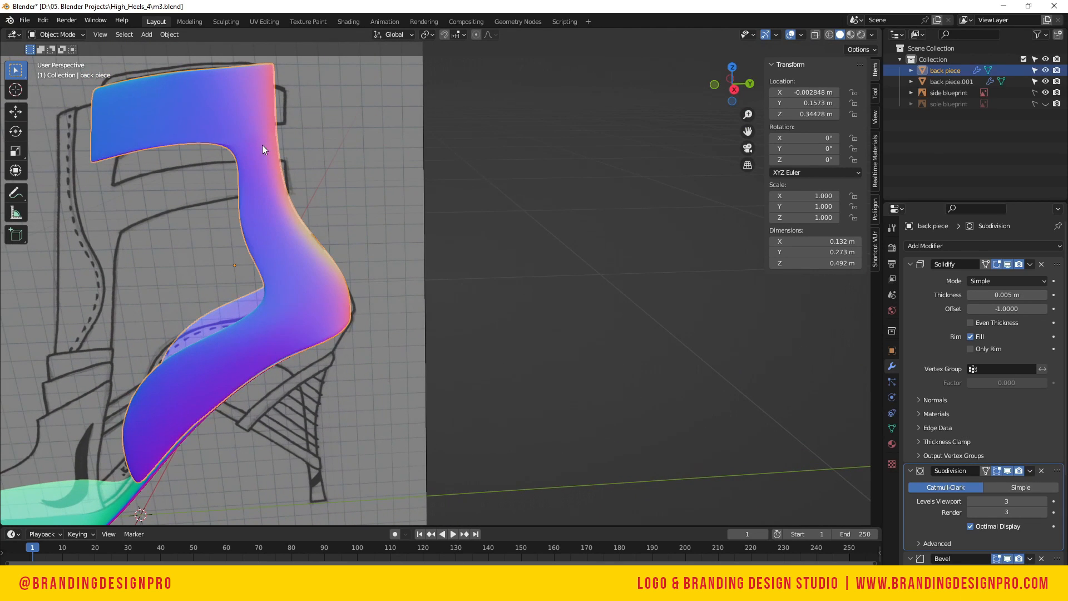
scroll(249, 143, down, 3)
click(405, 165)
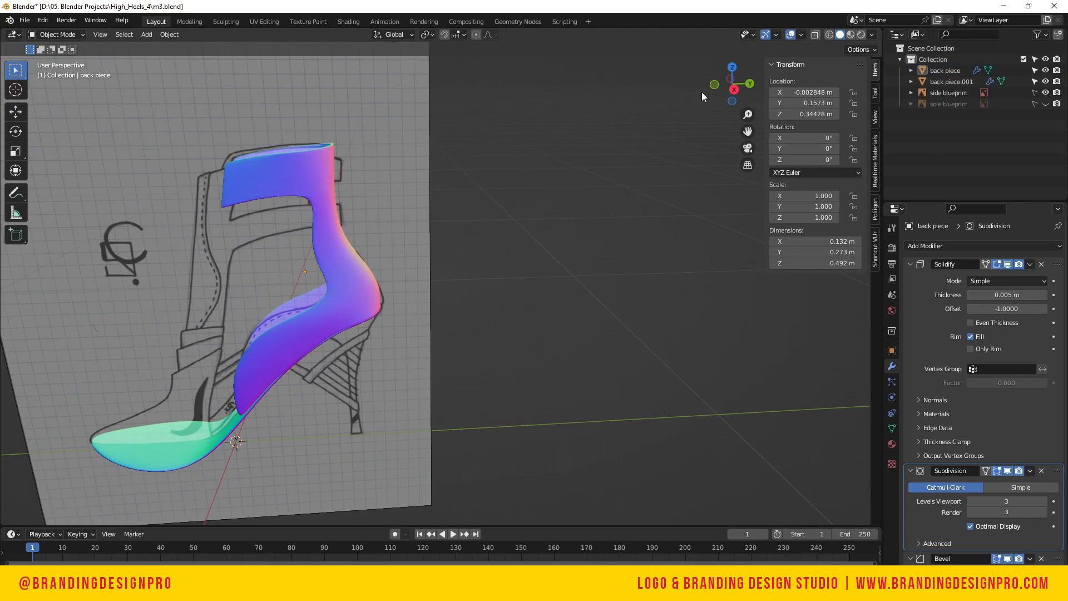
drag(721, 88, 640, 110)
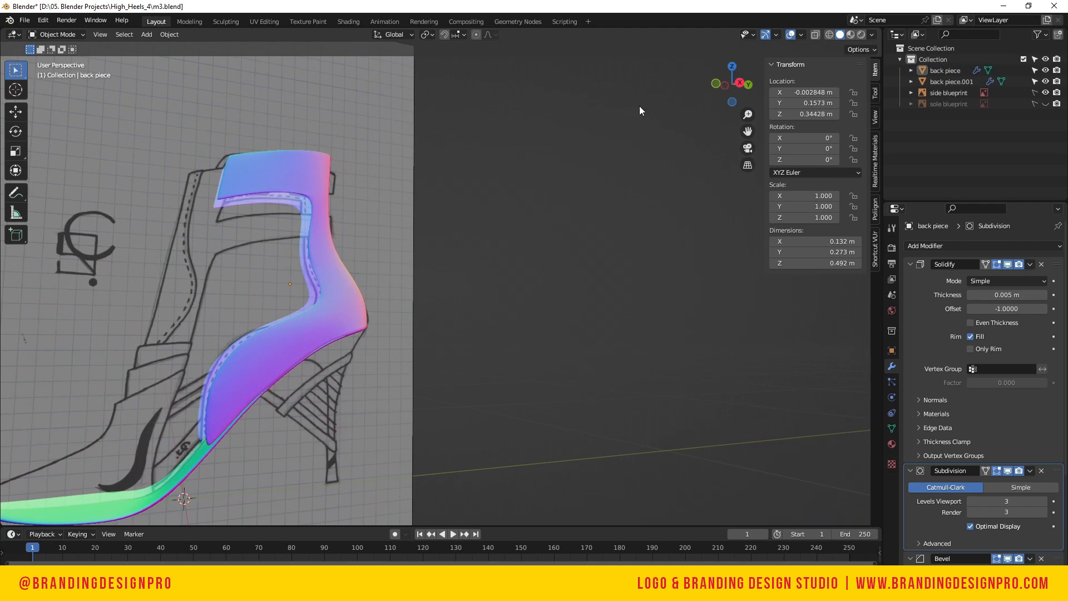
In Edit Mode, add a loop cut close to the front border of the lower flap on the near side
click(219, 384)
key(Tab)
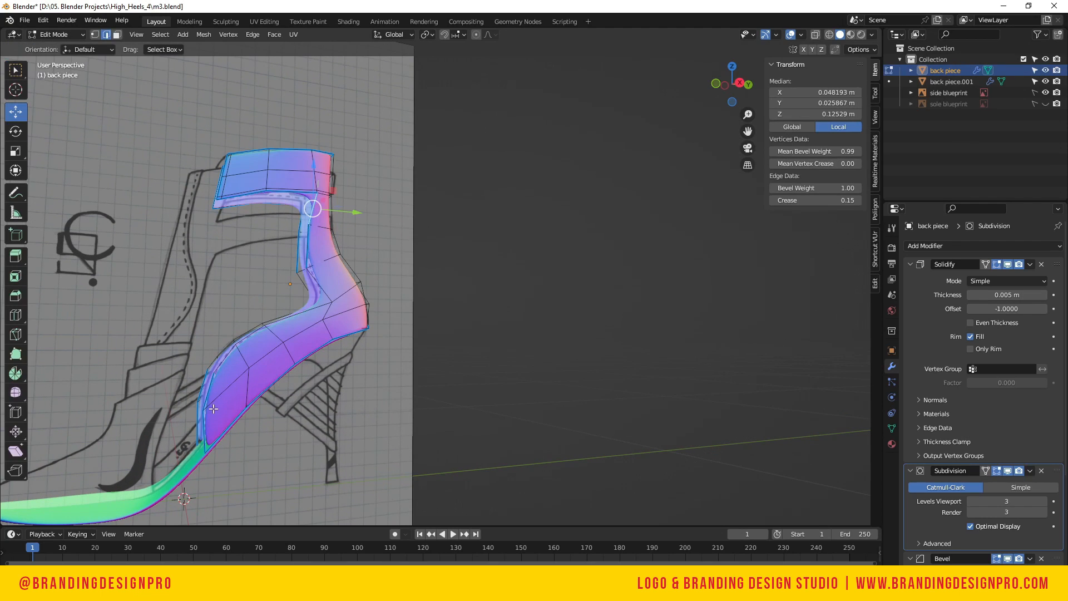
key(g)
key(g)
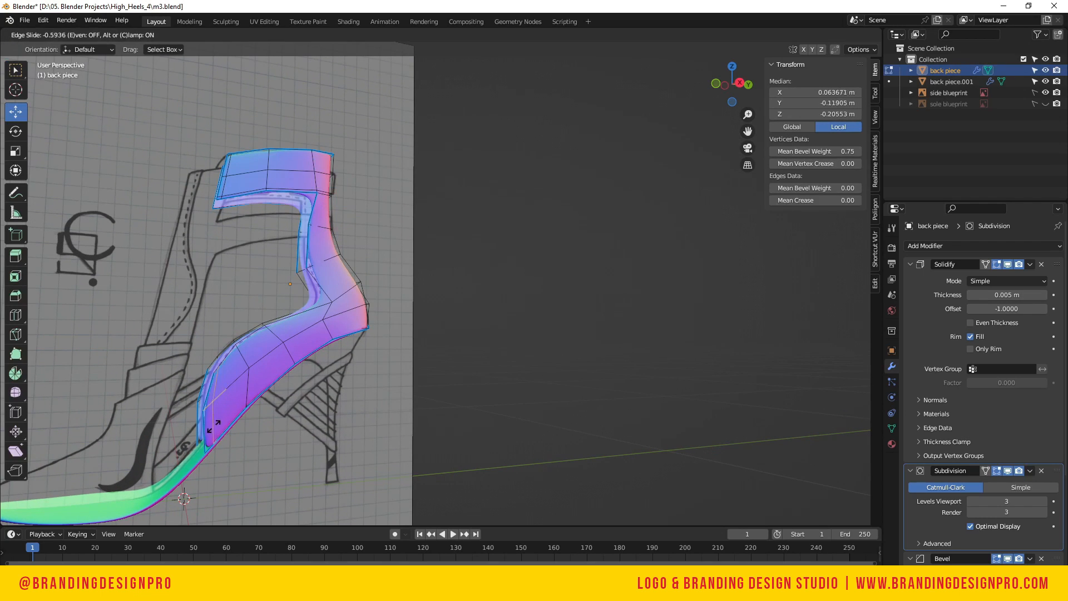
click(211, 436)
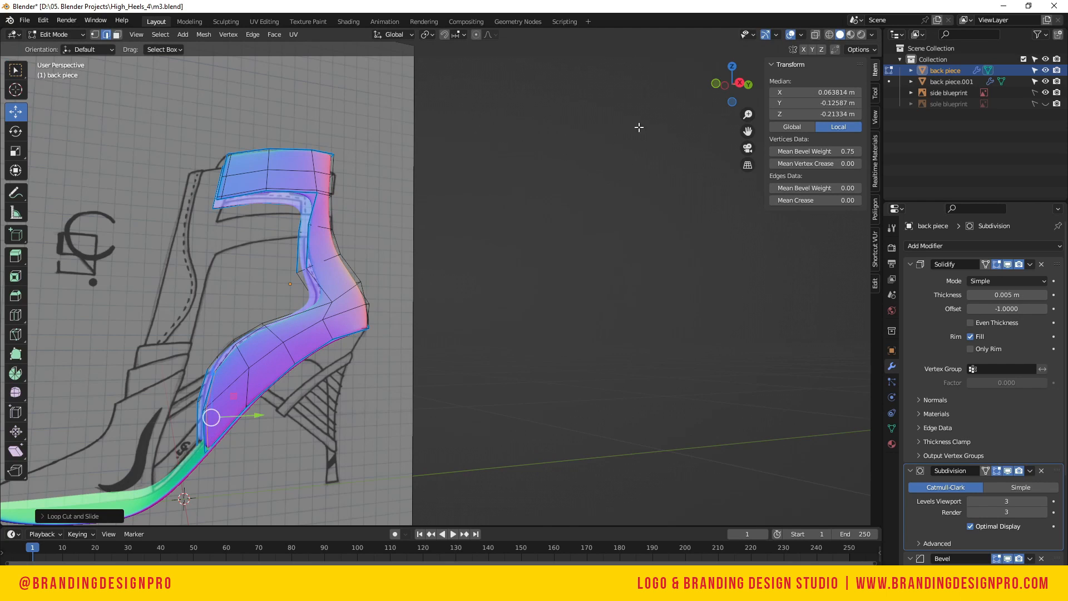
Add a matching loop cut close to the front border of the opposite lower flap and return to Object Mode
drag(732, 84, 668, 93)
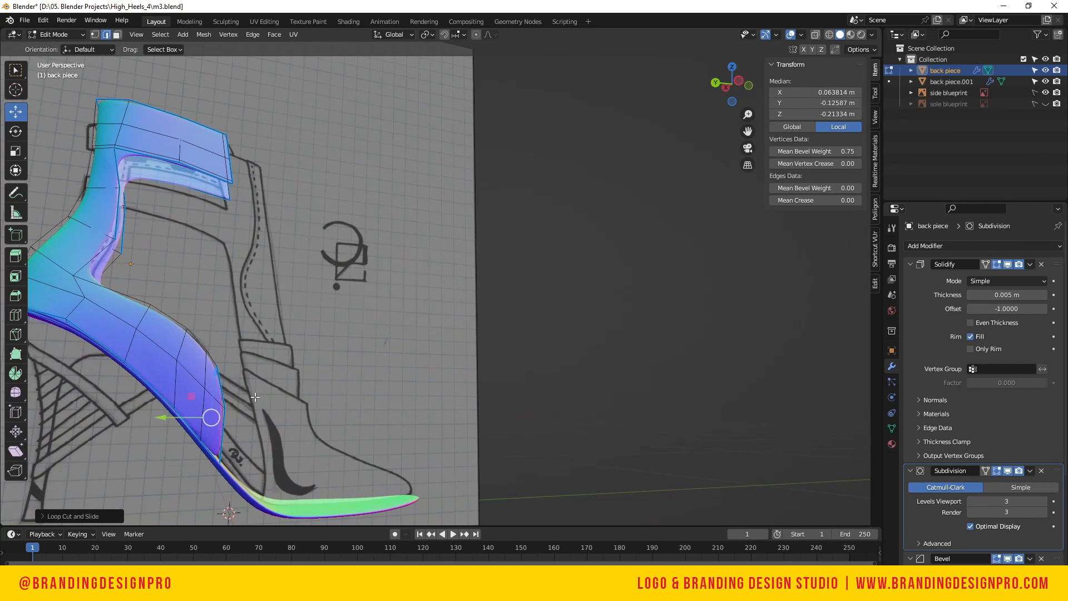
alt+click(212, 410)
key(g)
key(g)
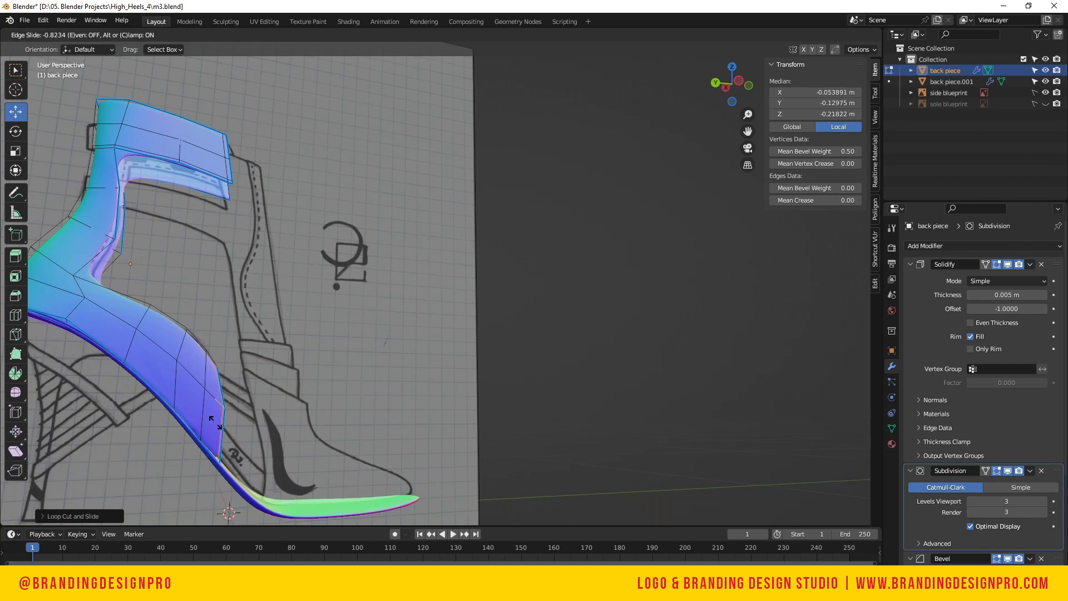
click(213, 412)
key(Tab)
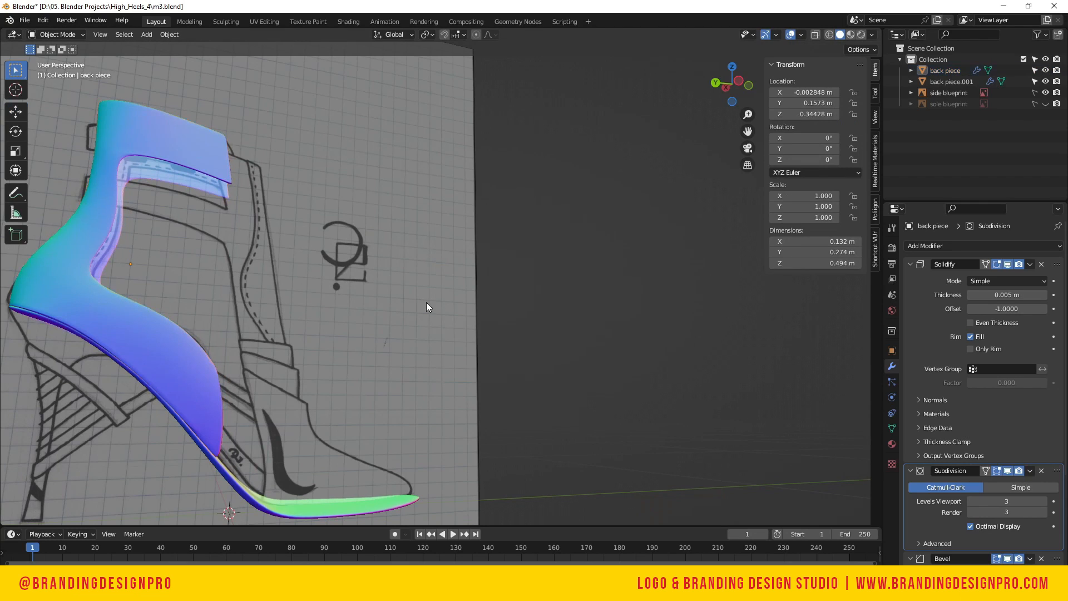
Hide the side blueprint and inspect the back piece's outline in the right orthographic view
click(1045, 92)
mouse_move(740, 79)
mouse_down()
mouse_move(684, 80)
mouse_move(745, 92)
mouse_move(690, 82)
mouse_move(721, 83)
mouse_up()
click(230, 339)
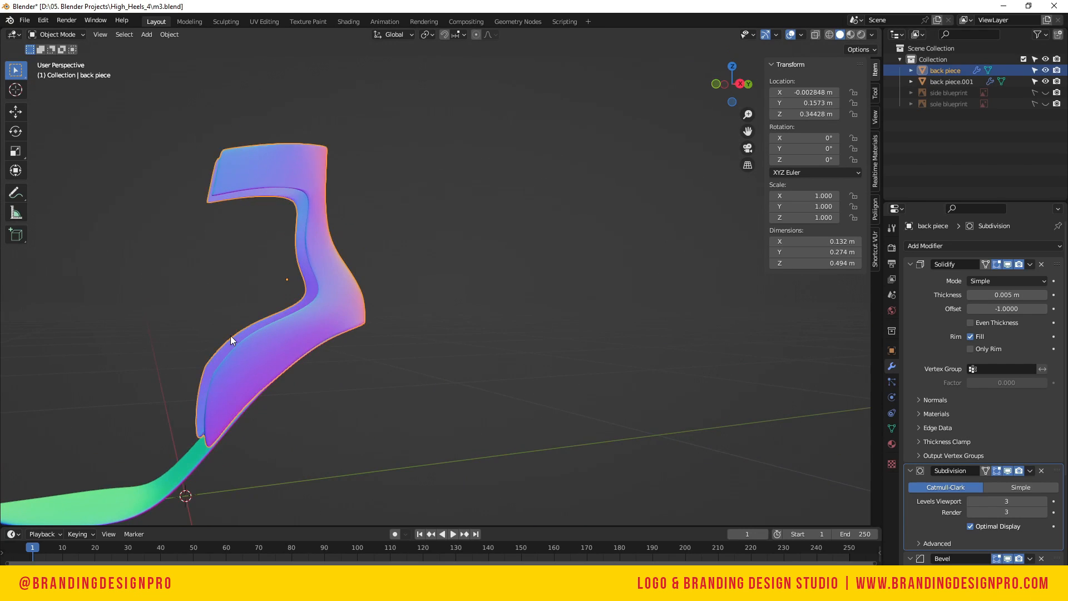
key(KP_3)
scroll(248, 335, up, 5)
scroll(139, 387, down, 1)
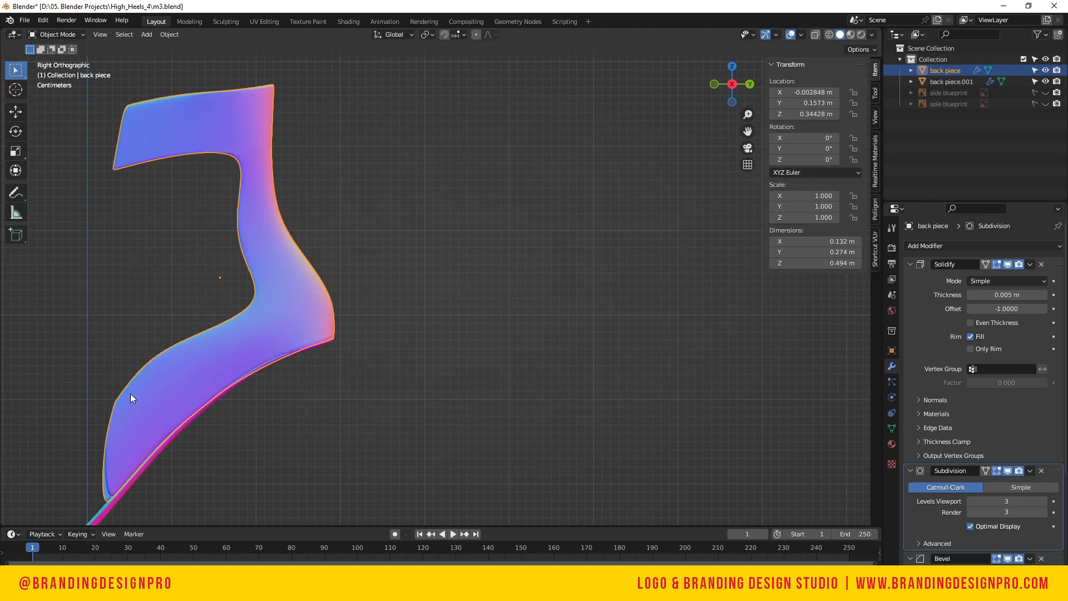
key(KP_Decimal)
scroll(88, 443, up, 2)
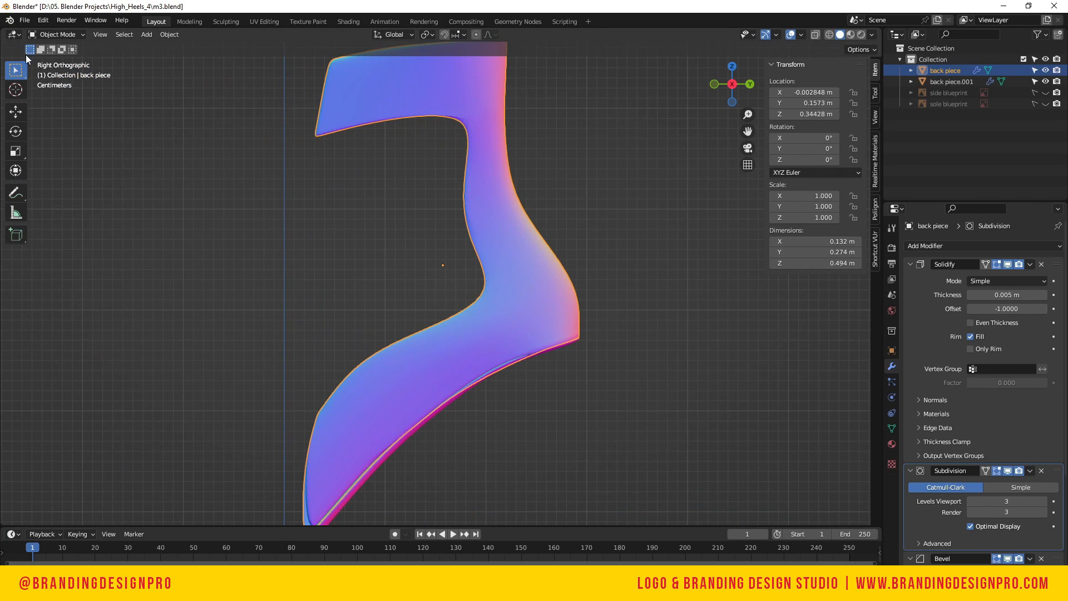
key(alt+z)
key(alt+z)
Hide the transform sidebar, frame the back piece and sole together in side view, and show the side blueprint again
key(n)
click(585, 272)
scroll(585, 271, down, 3)
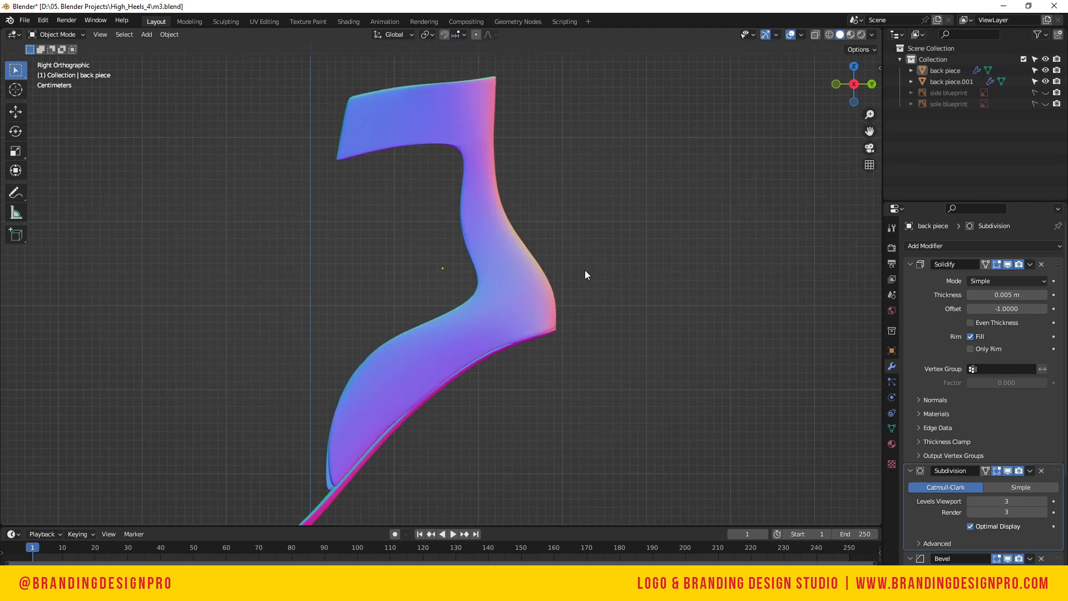
key(a)
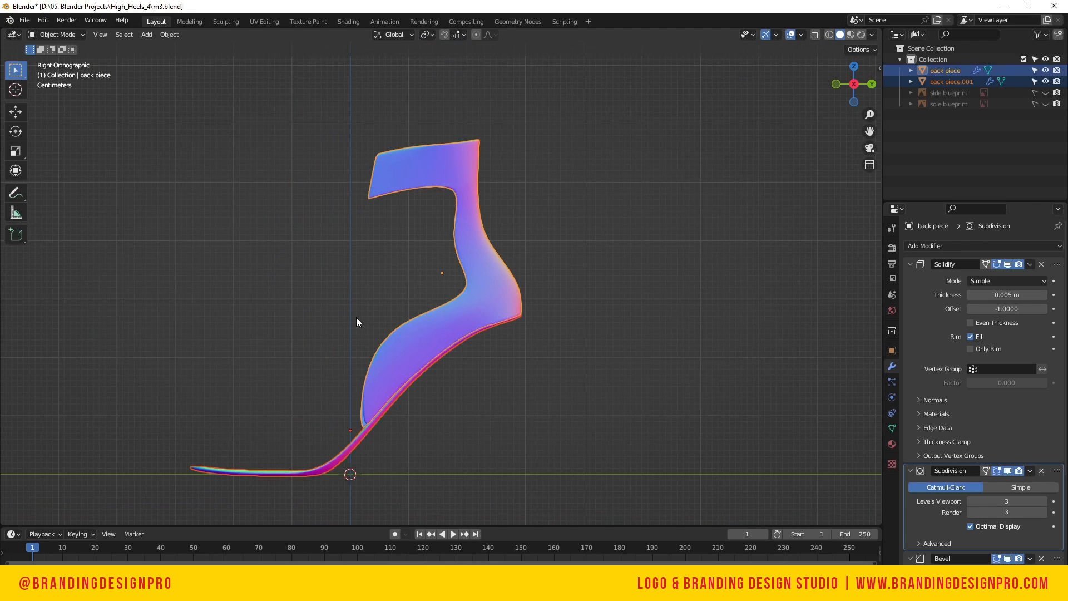
key(KP_Decimal)
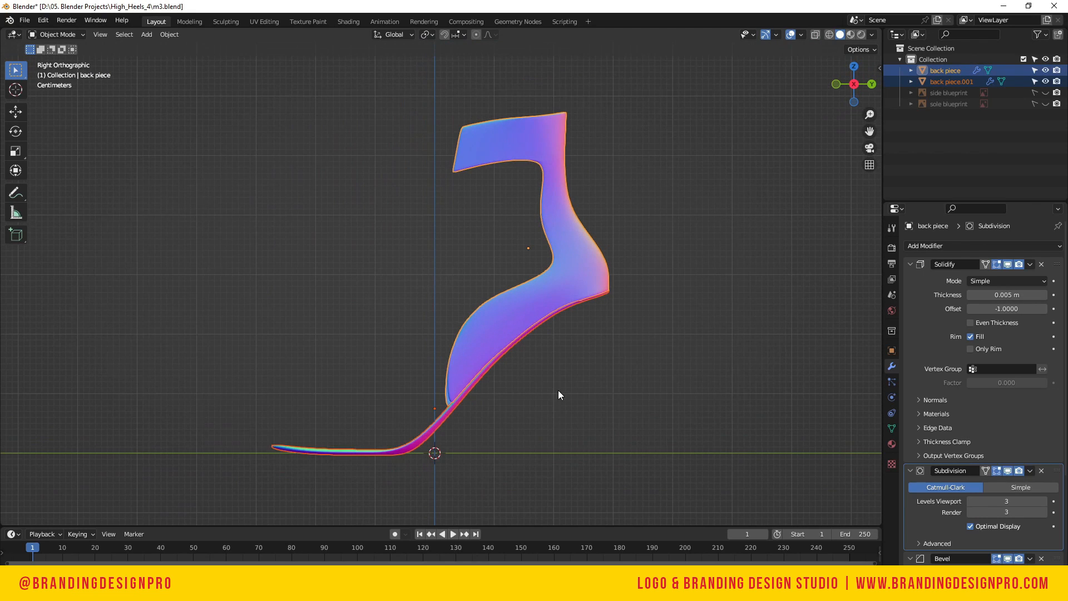
click(559, 394)
click(1046, 92)
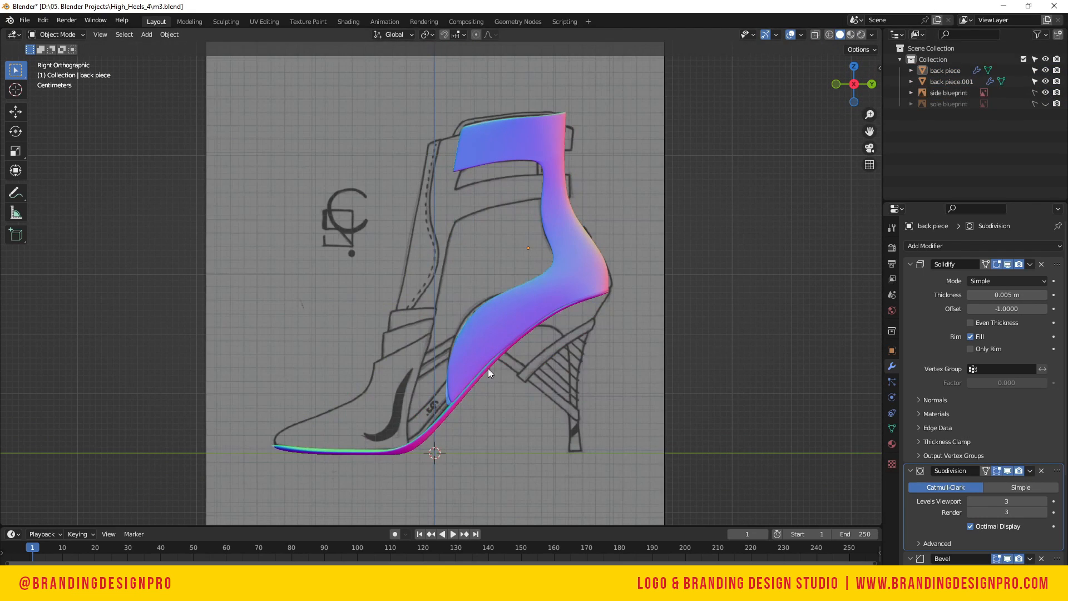
Duplicate one face near the lower edge of the back piece's flap in place and separate it into its own object
click(484, 330)
key(Tab)
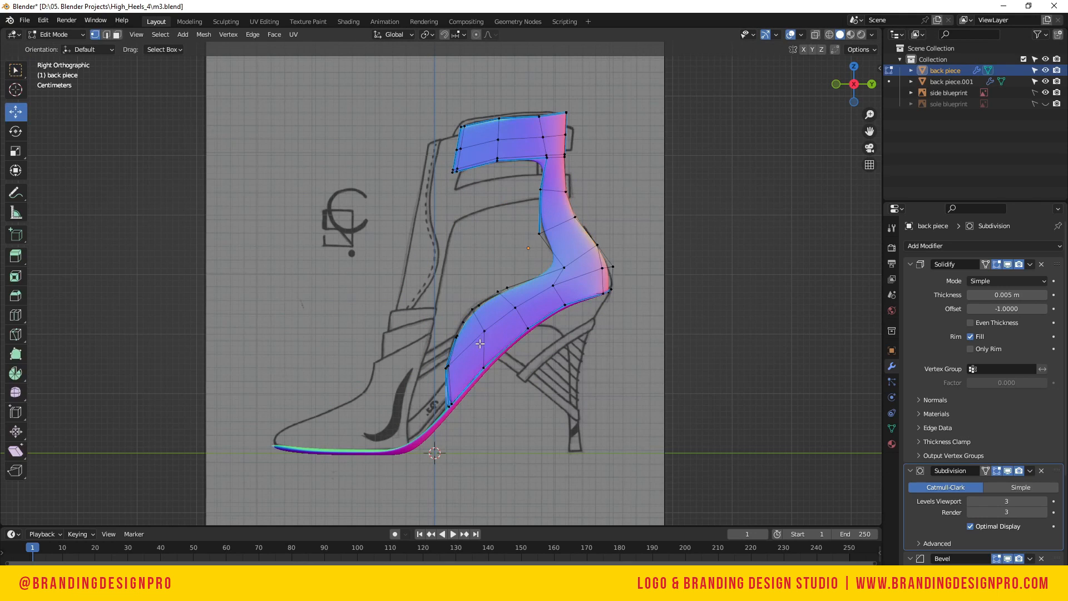
key(3)
click(503, 335)
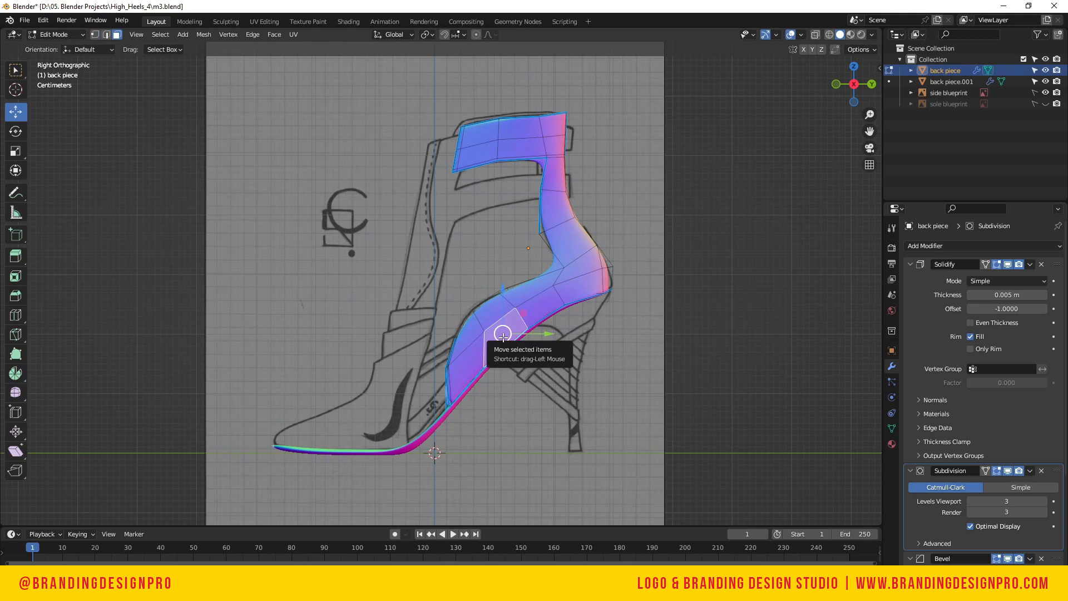
key(shift+d)
right_click(503, 335)
key(p)
click(497, 339)
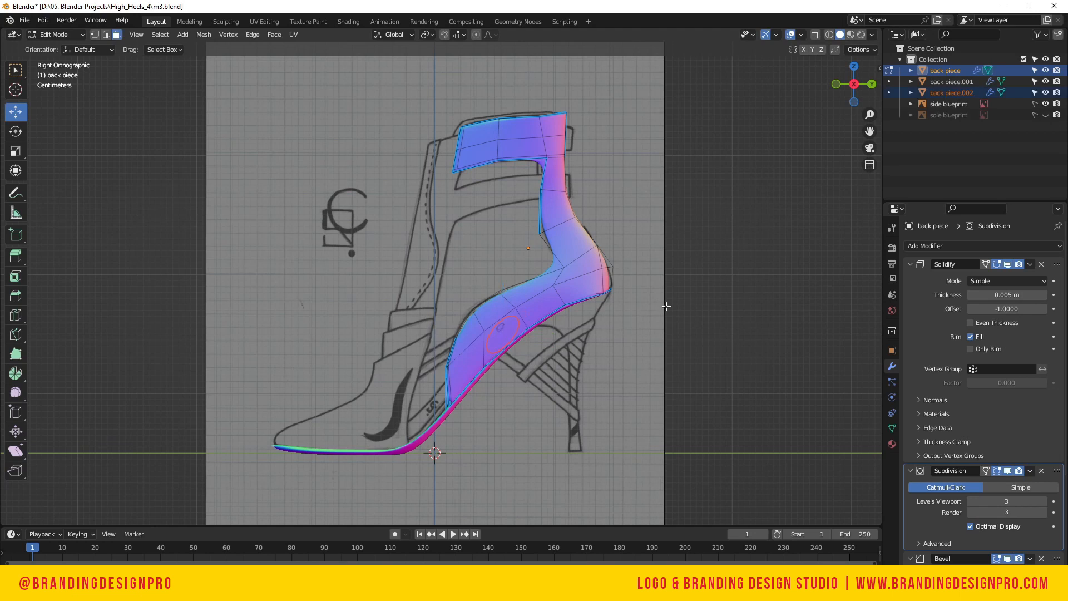
In Object Mode, set the sole's origin and apply the object transforms of the sole and back piece
key(Tab)
click(952, 93)
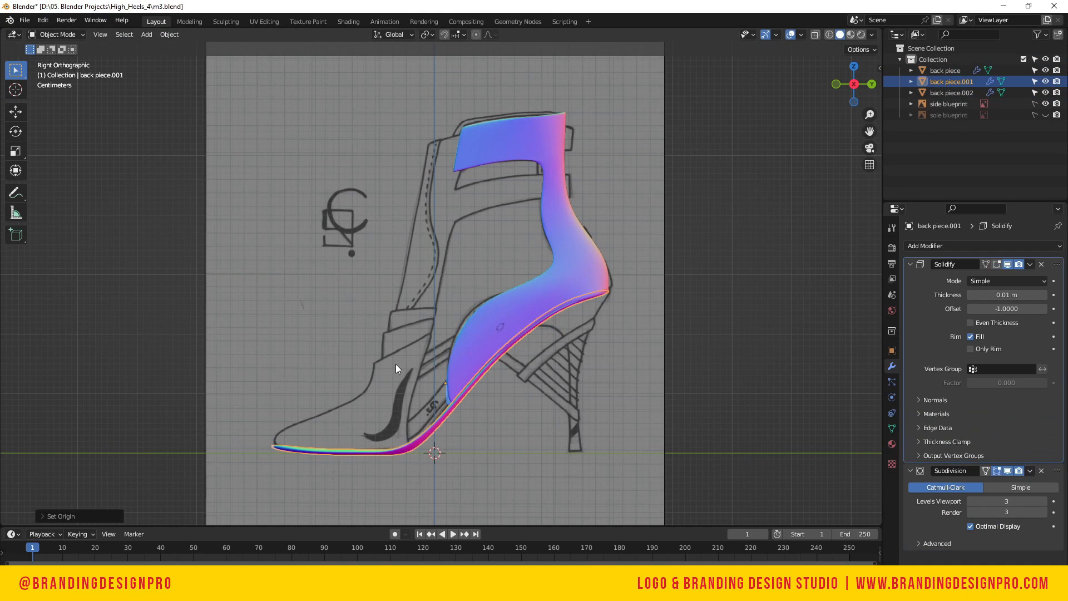
key(ctrl+a)
click(385, 362)
click(500, 305)
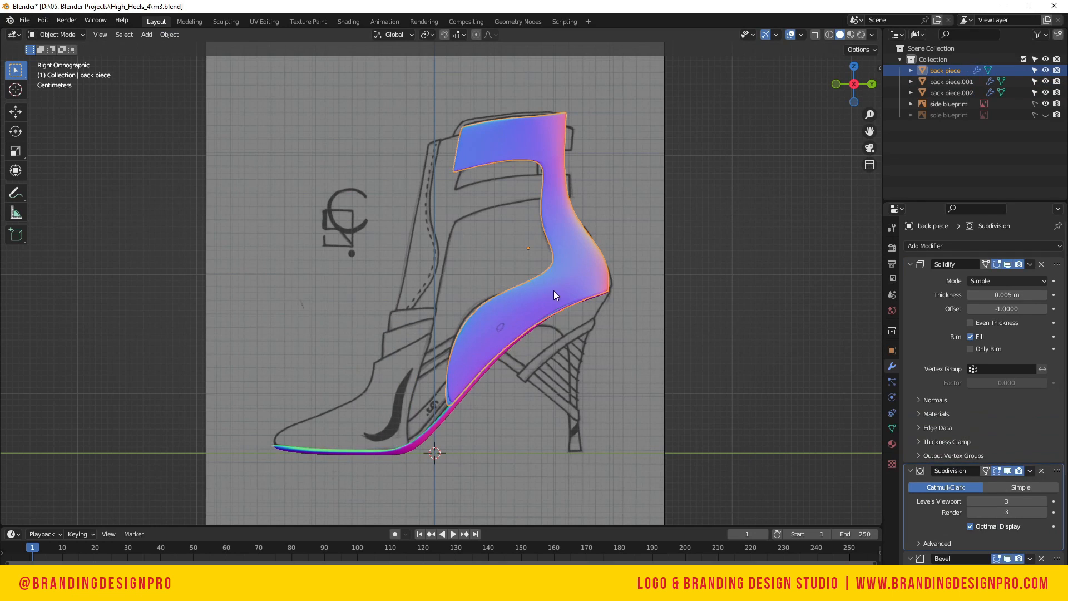
key(ctrl+a)
click(517, 292)
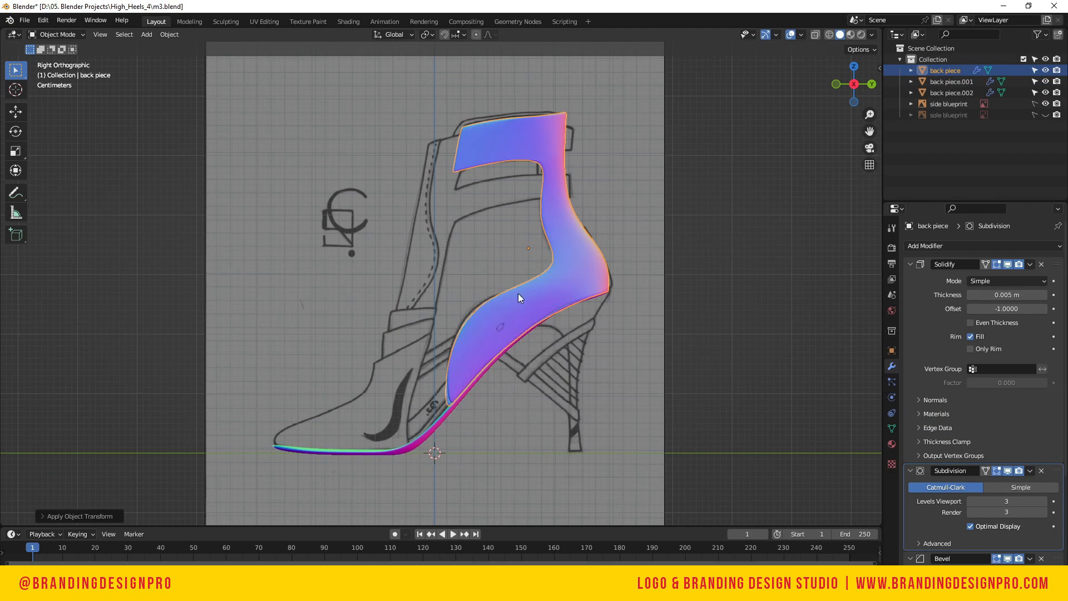
Enter Edit Mode on the separated face and turn off viewport display of its Subdivision and Bevel modifiers
click(501, 328)
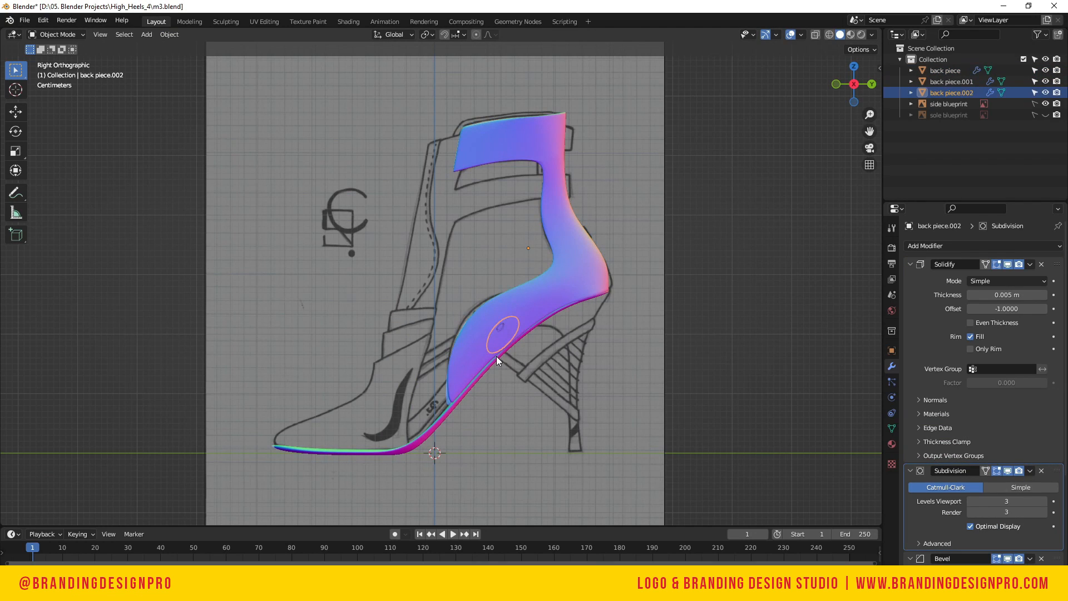
key(Tab)
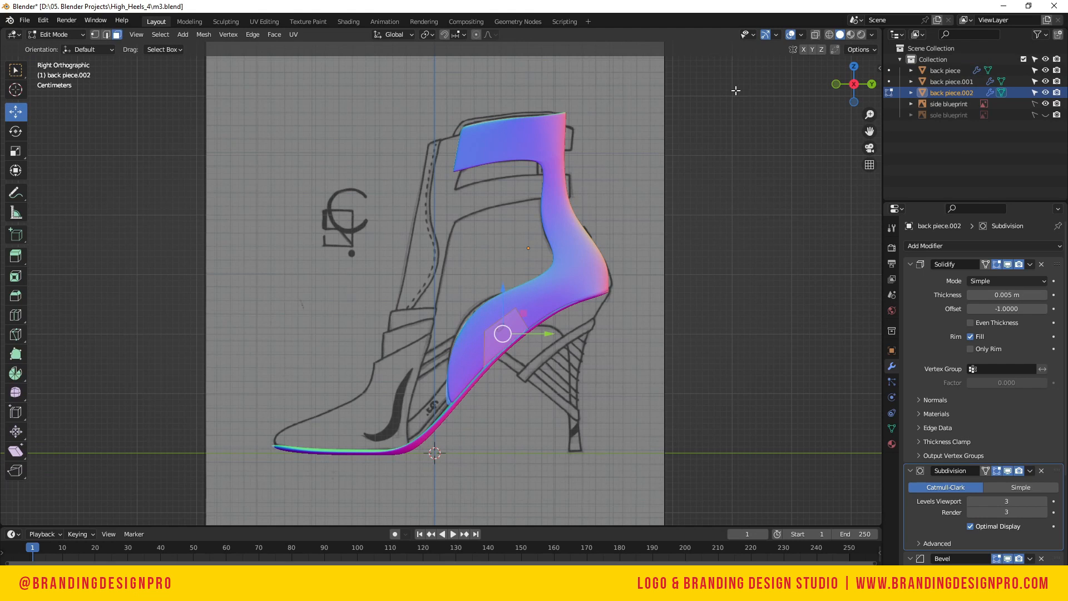
drag(854, 83, 705, 152)
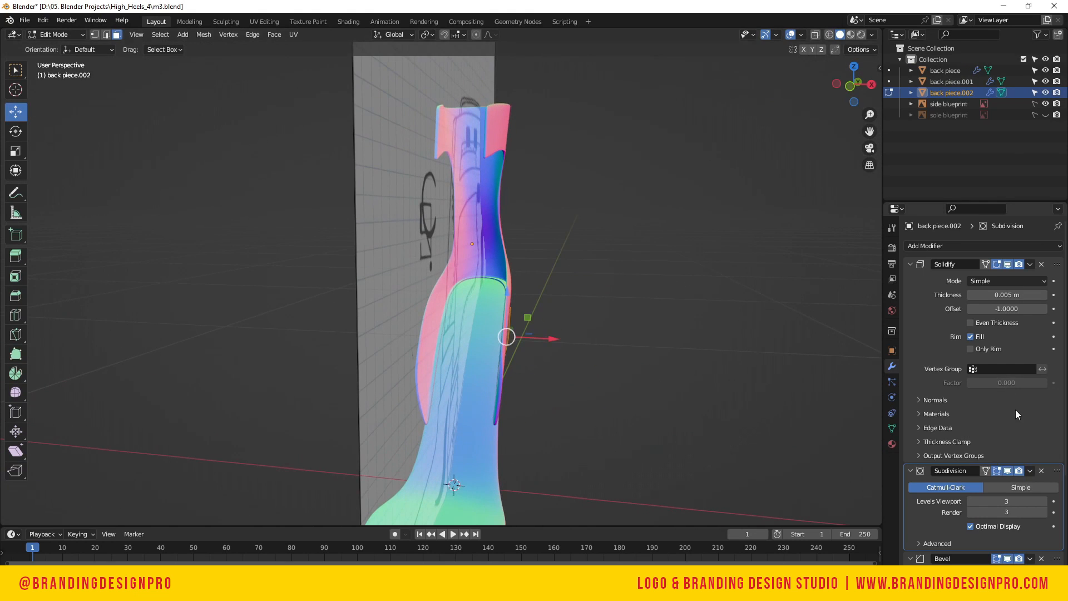
scroll(965, 348, down, 4)
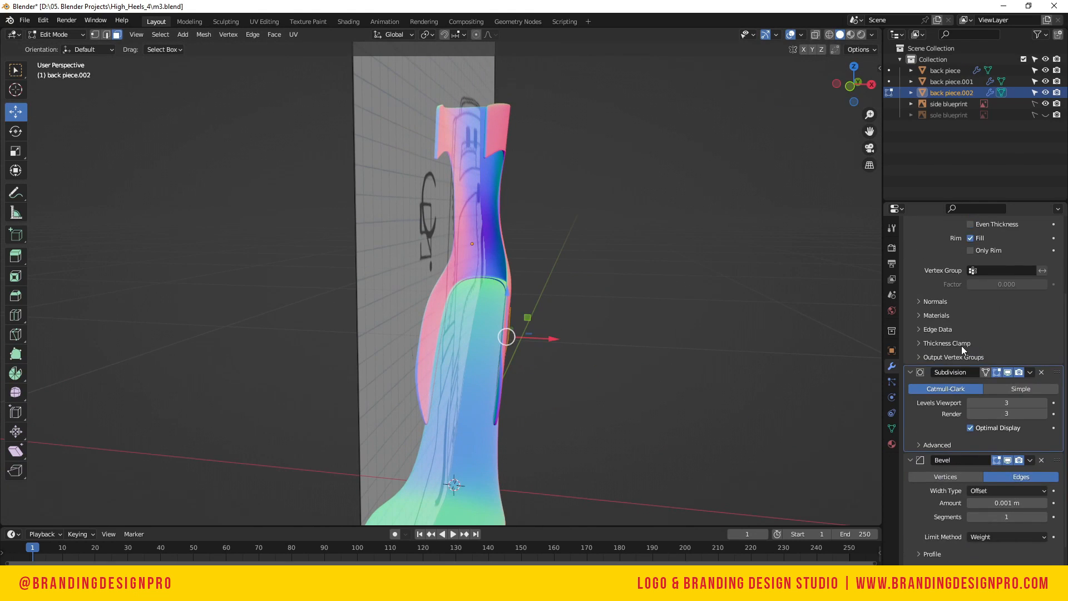
click(1008, 460)
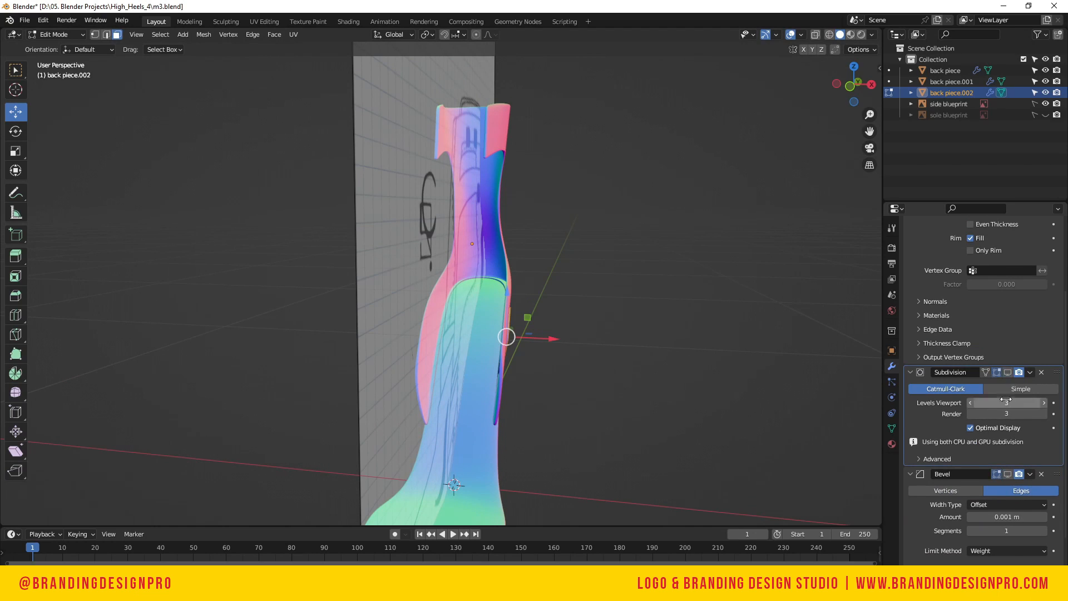
scroll(1009, 370, up, 5)
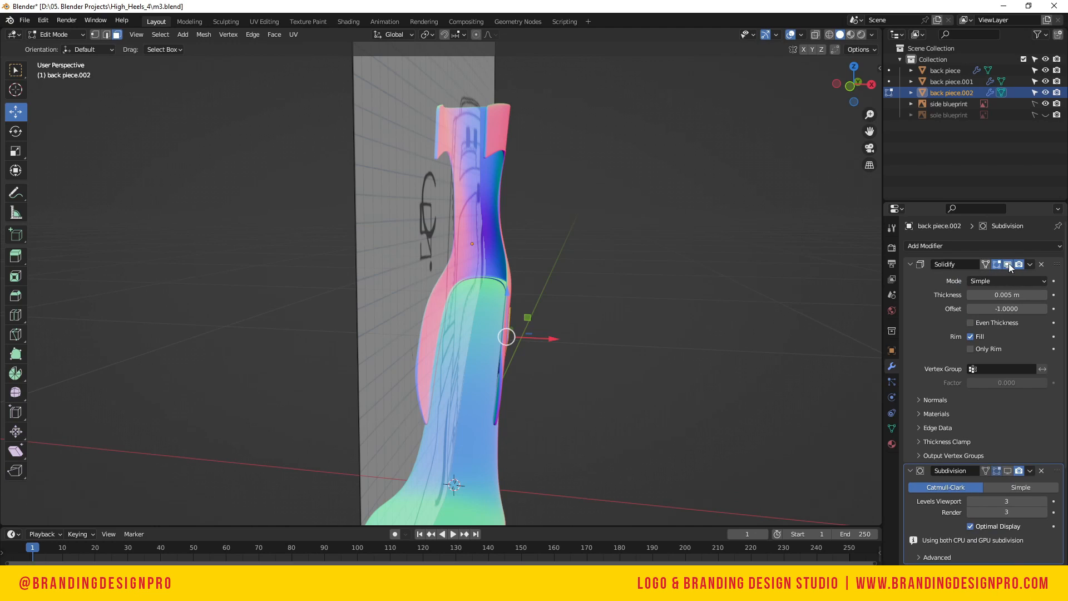
Add a Mirror modifier to the separated face and check it against the side blueprint
click(1030, 247)
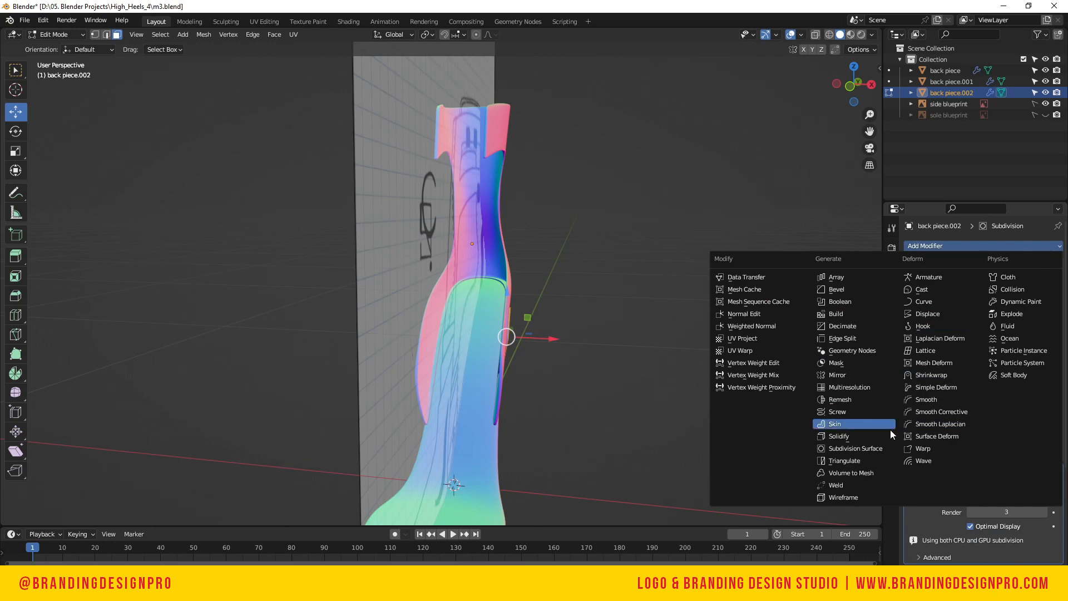
click(854, 373)
scroll(534, 344, down, 2)
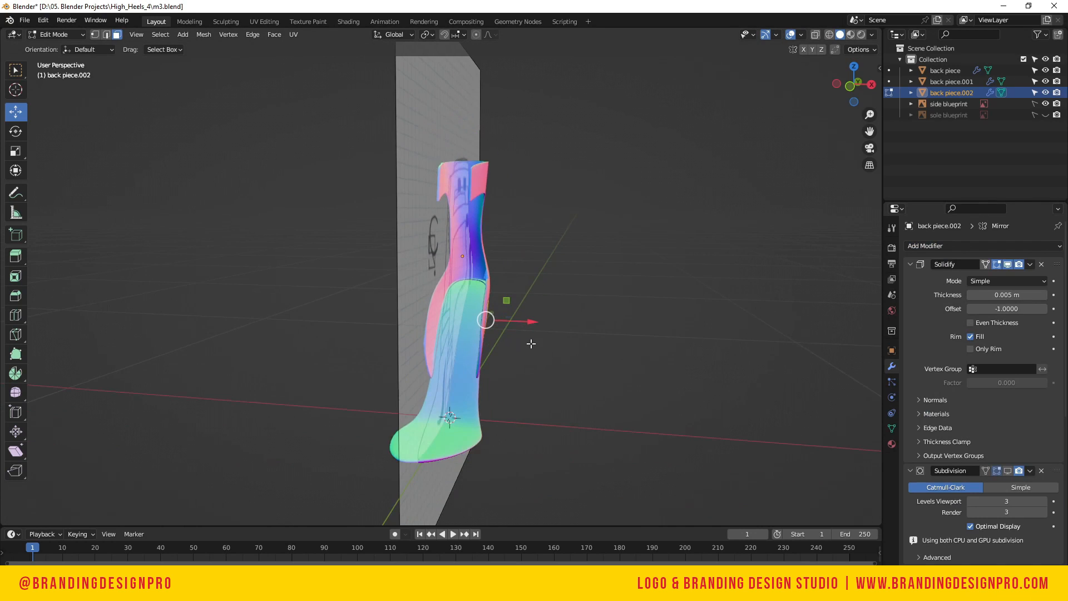
scroll(581, 322, up, 2)
drag(851, 83, 799, 84)
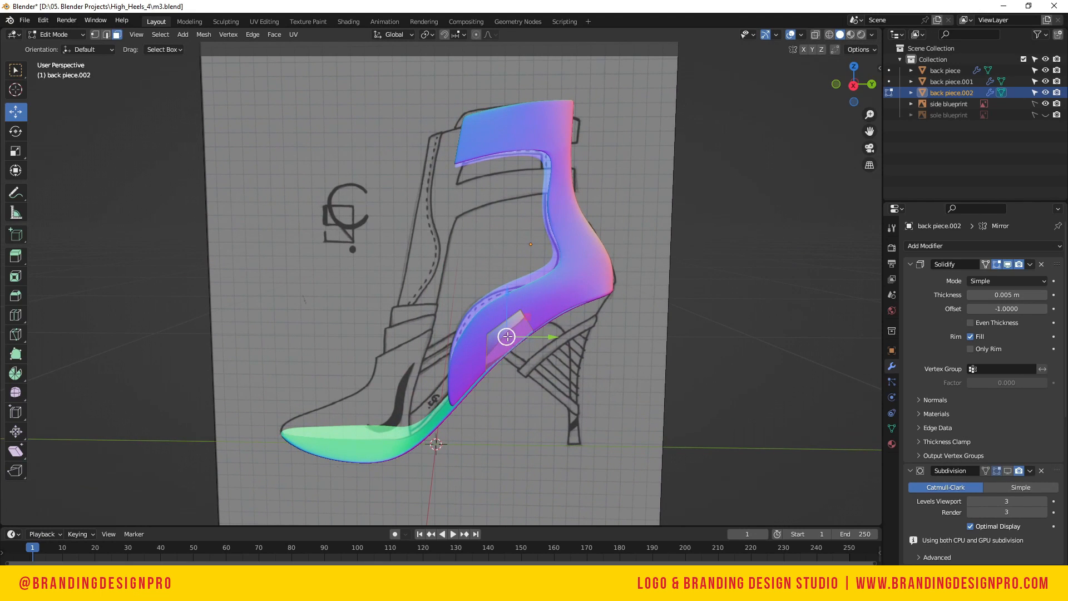
Move the mirrored face forward to the front part of the shoe above the sole and return to the right view
key(g)
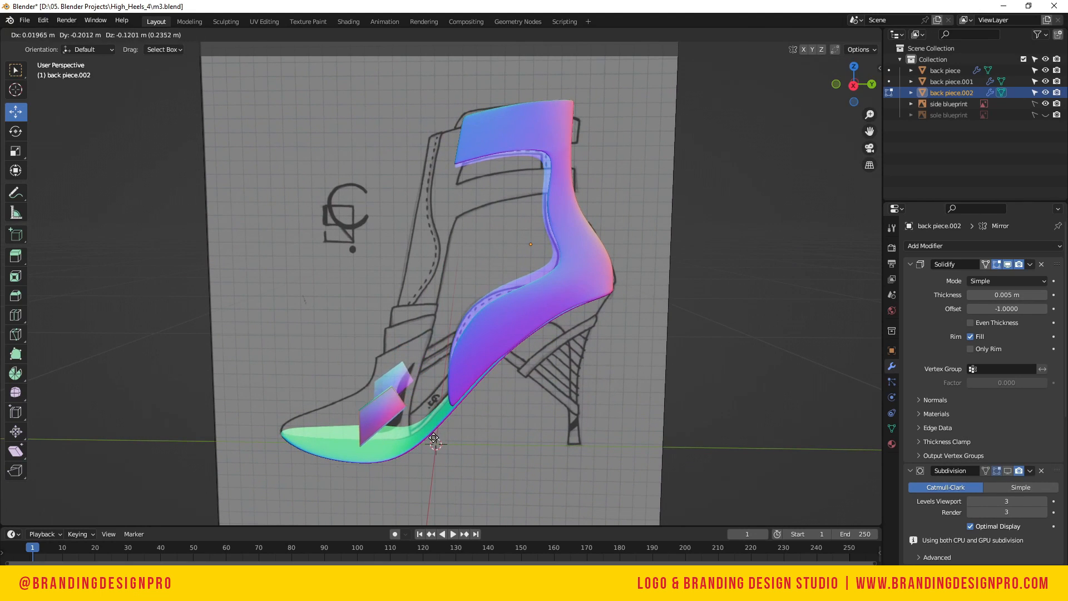
click(435, 441)
key(KP_3)
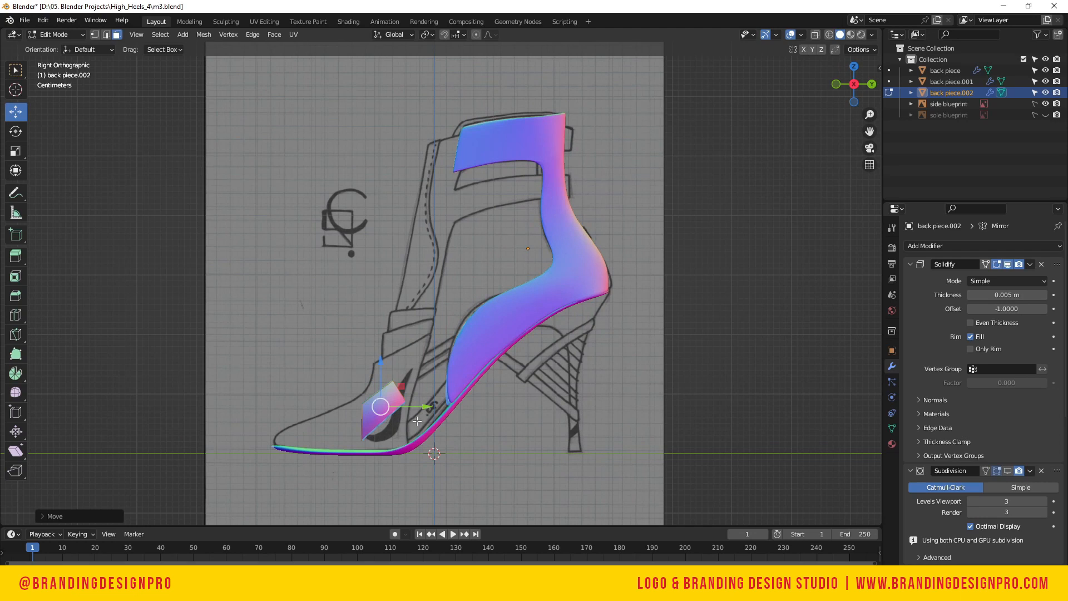
Rotate the face about -38 degrees around the global X axis and lower it onto the front of the sole
key(r)
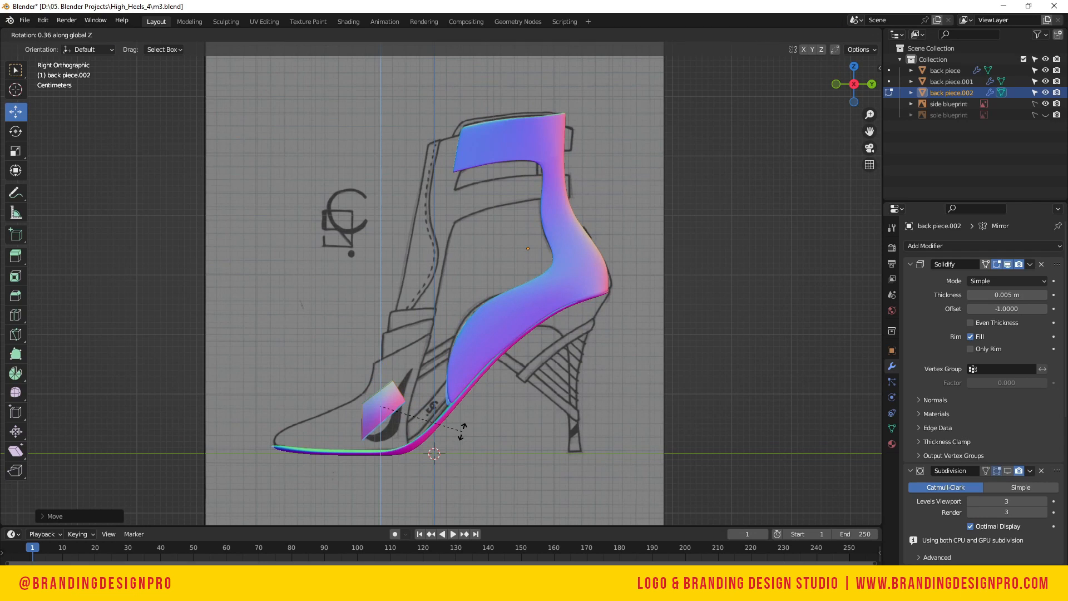
key(Escape)
key(r)
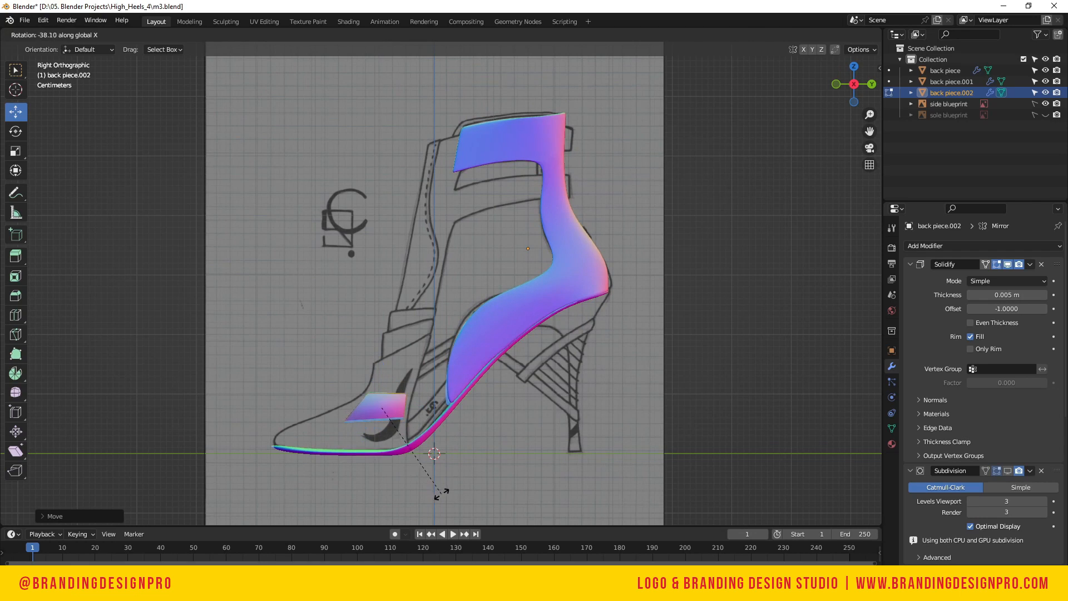
click(440, 490)
key(g)
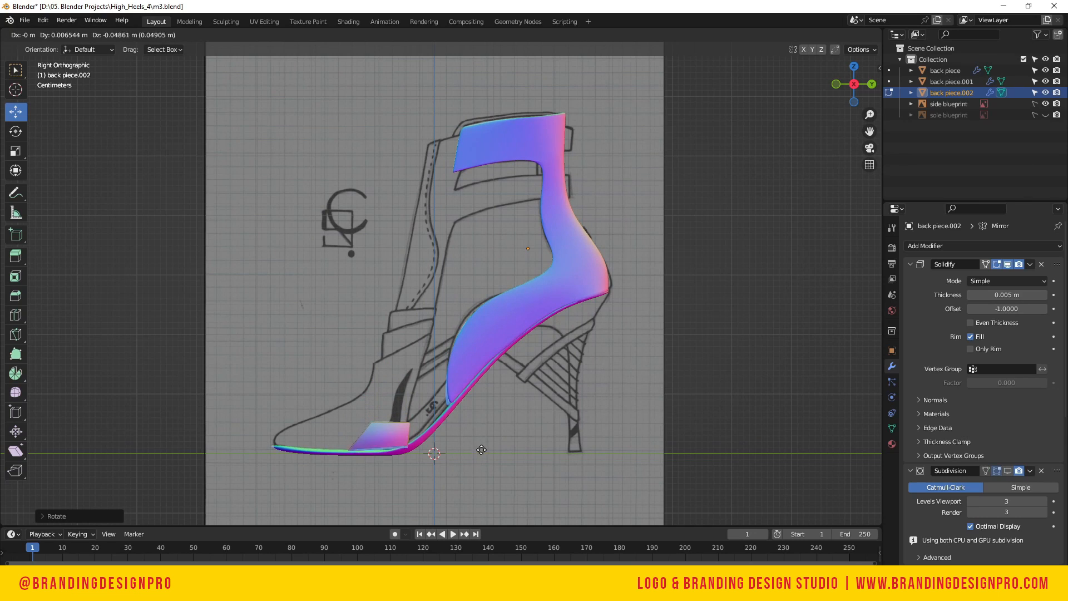
click(480, 449)
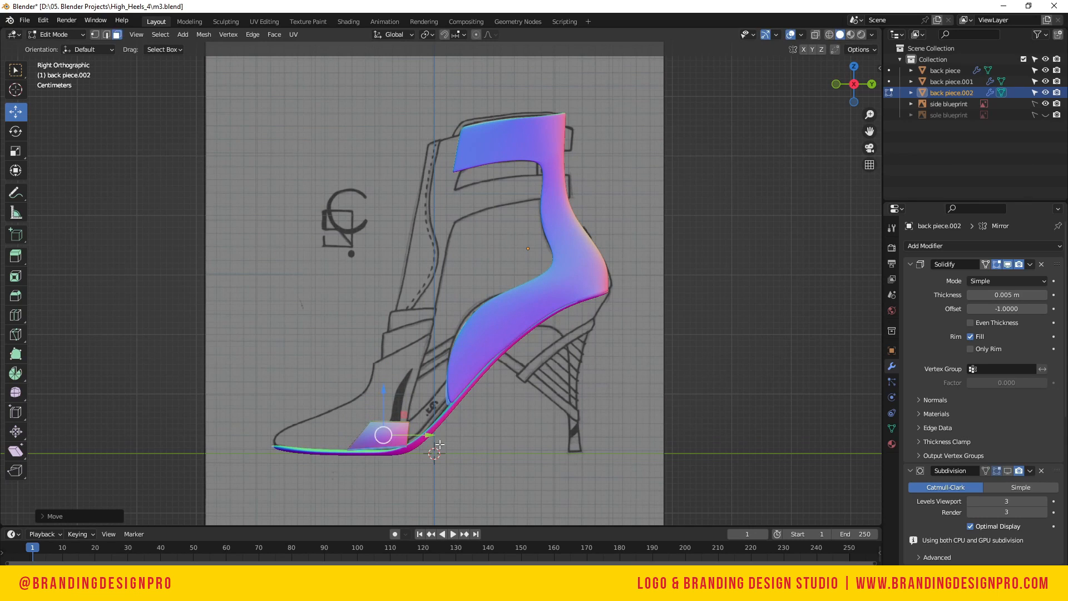
Switch to edge selection and turn off viewport display of the new face's Solidify modifier
key(2)
click(358, 438)
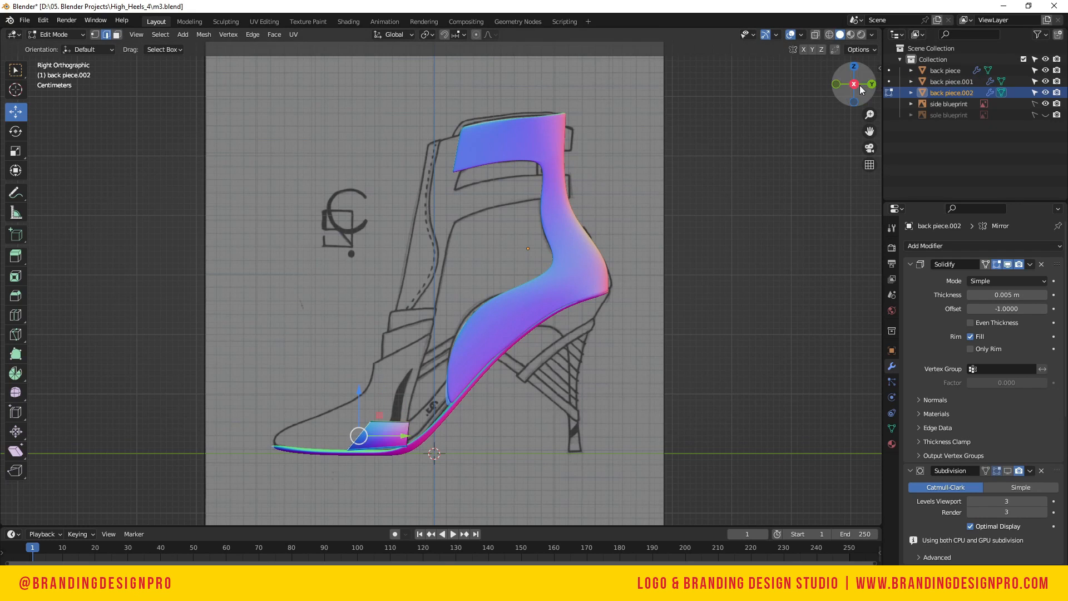
drag(861, 89, 871, 116)
click(1007, 264)
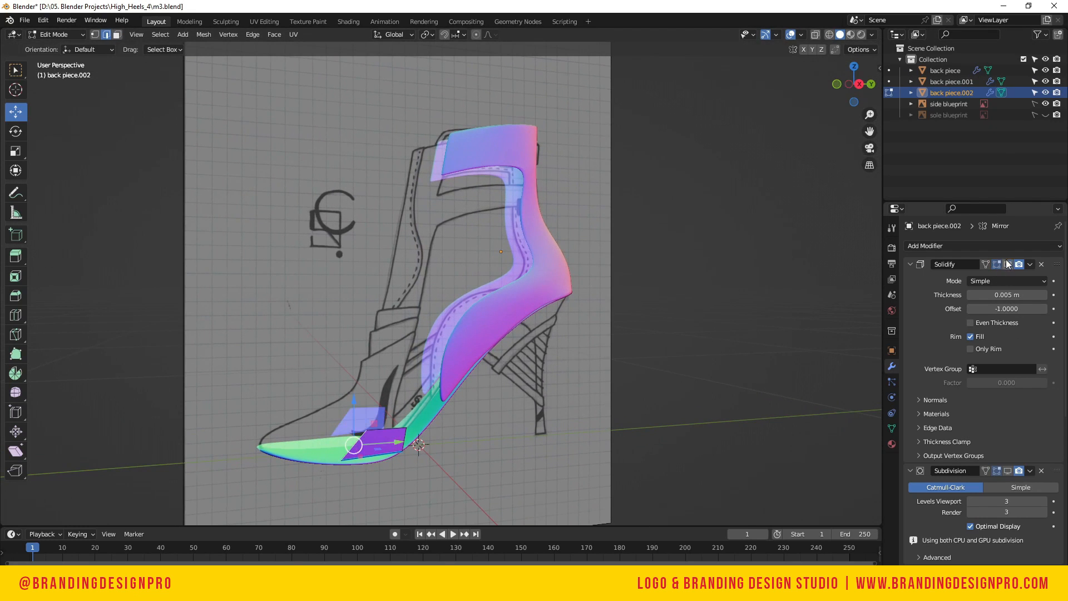
key(KP_3)
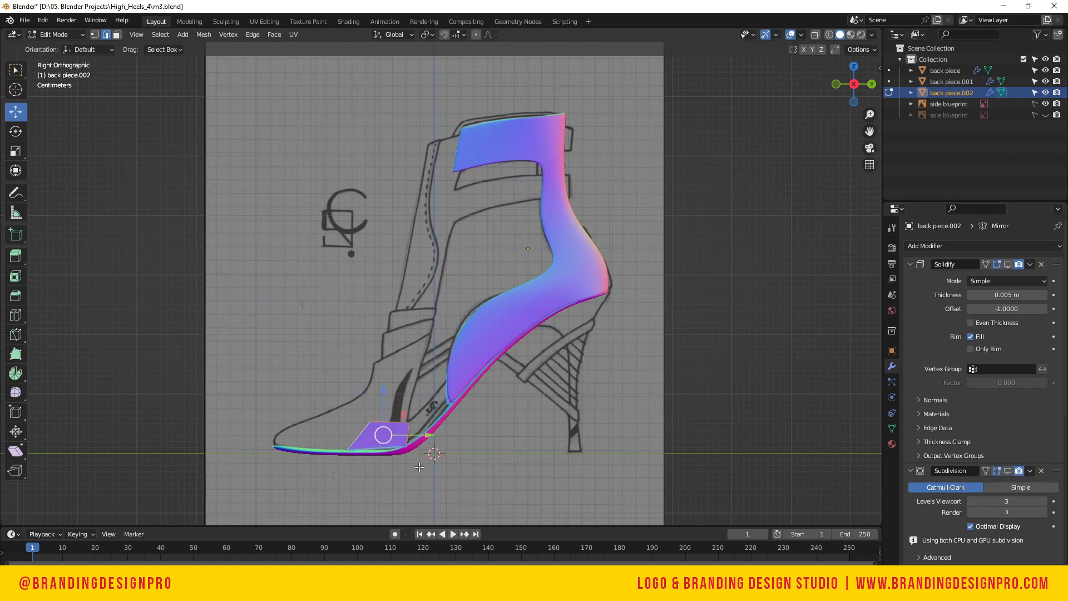
Show the sidebar and set the face's edge bevel weight, edge crease and vertex bevel weight to 0
click(879, 68)
drag(846, 188, 846, 199)
text(0)
key(Return)
click(847, 151)
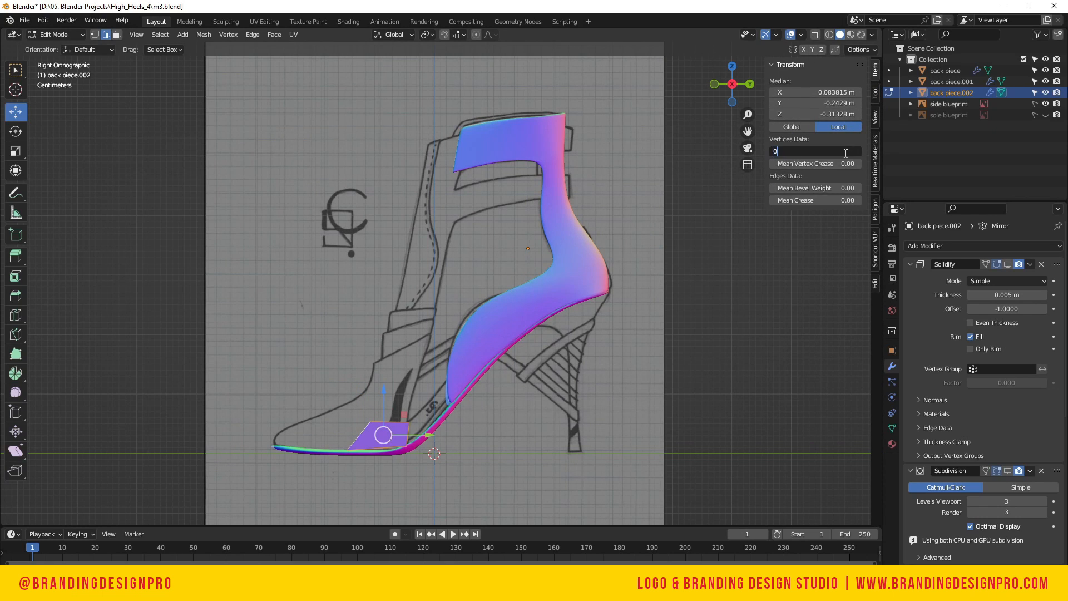
text(00)
key(Return)
Select the whole face and move it forward along the sole towards the toe
click(407, 466)
click(371, 438)
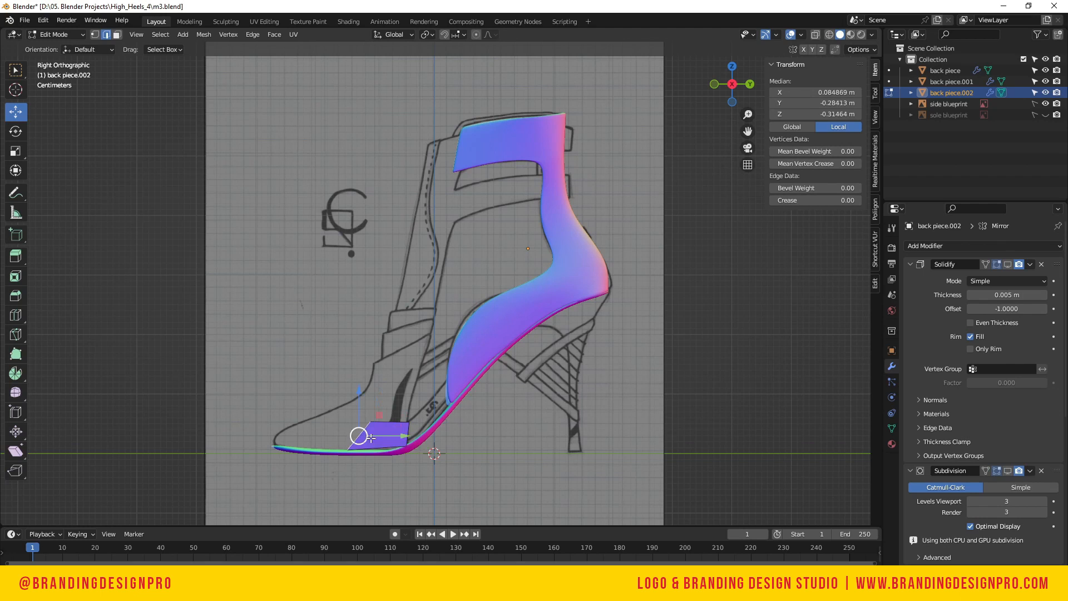
scroll(376, 442, up, 1)
key(a)
key(KP_Decimal)
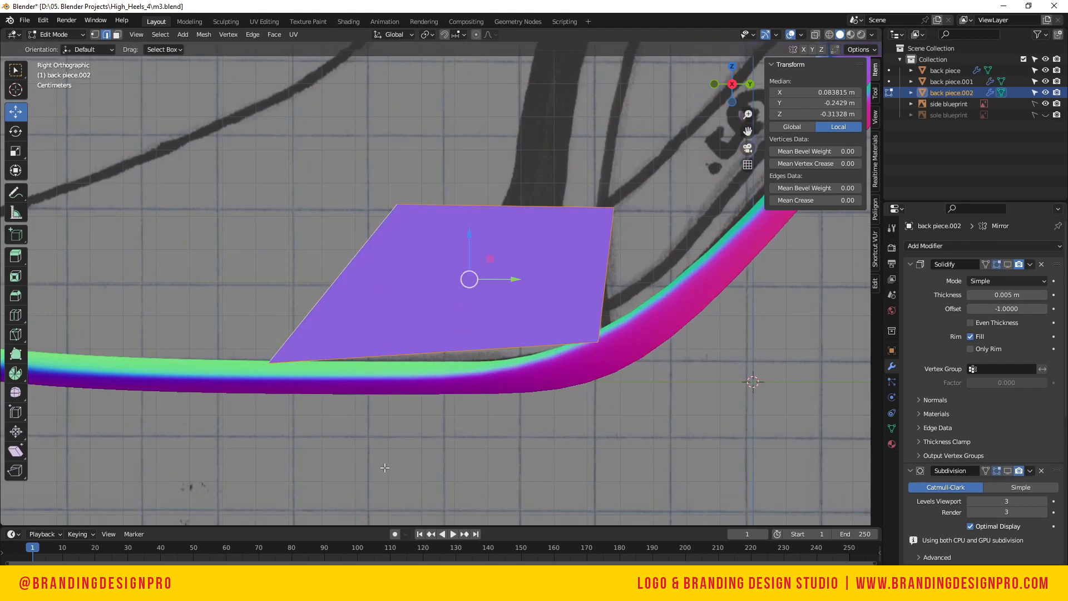
scroll(432, 405, down, 6)
key(g)
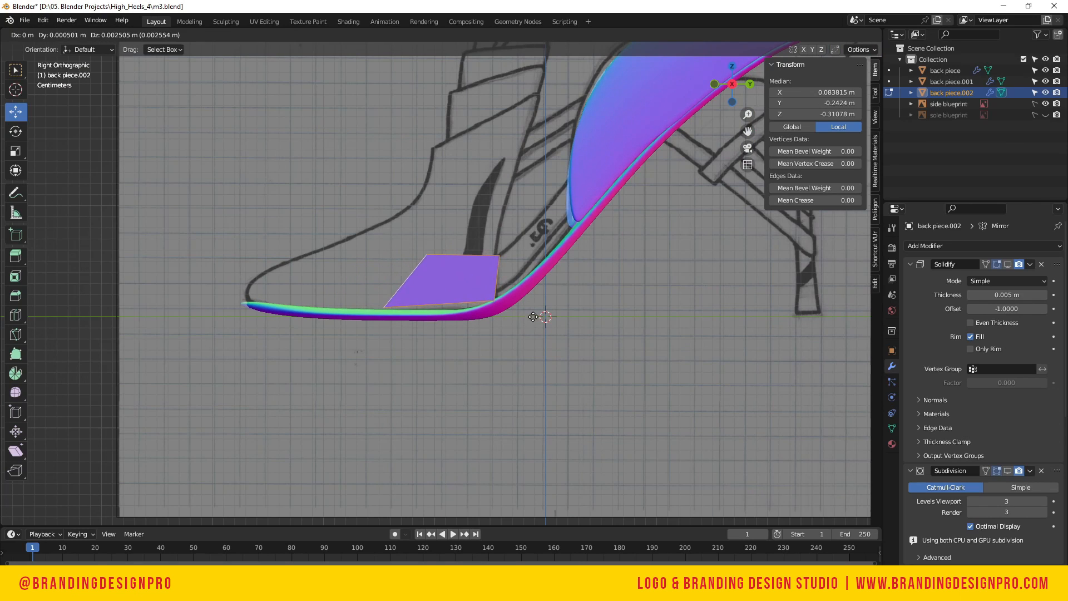
click(470, 323)
Move the face's two lower corner vertices onto the upper edge of the sole
click(444, 309)
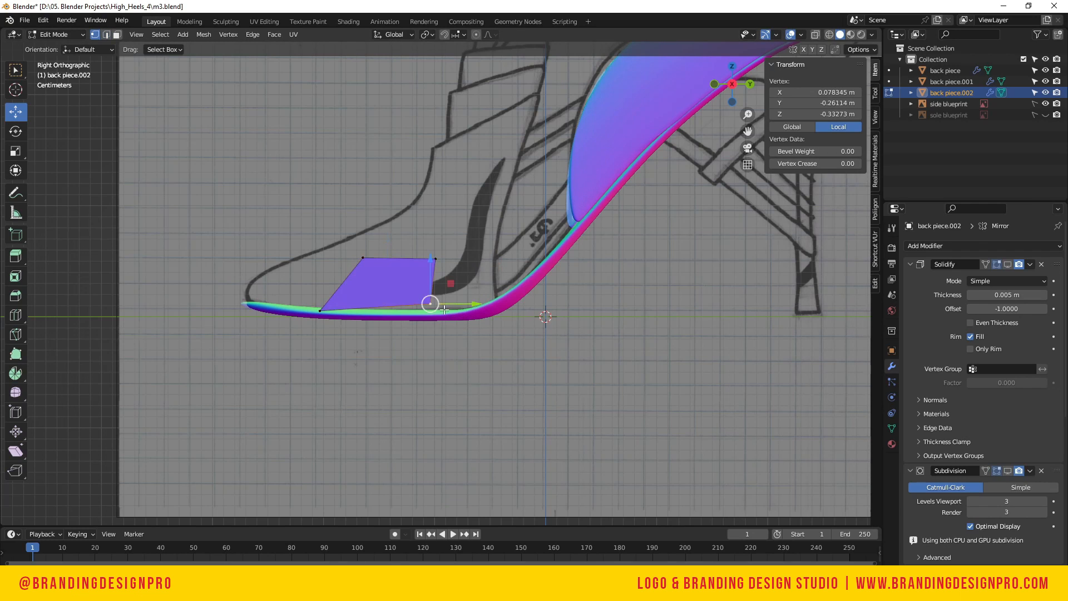
key(g)
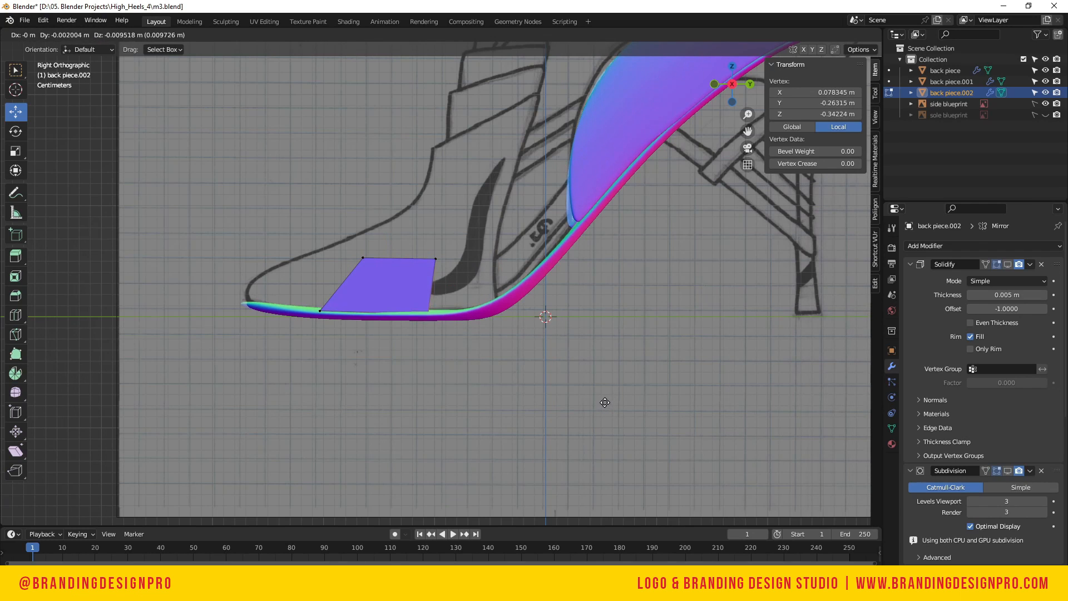
click(608, 401)
click(320, 310)
key(g)
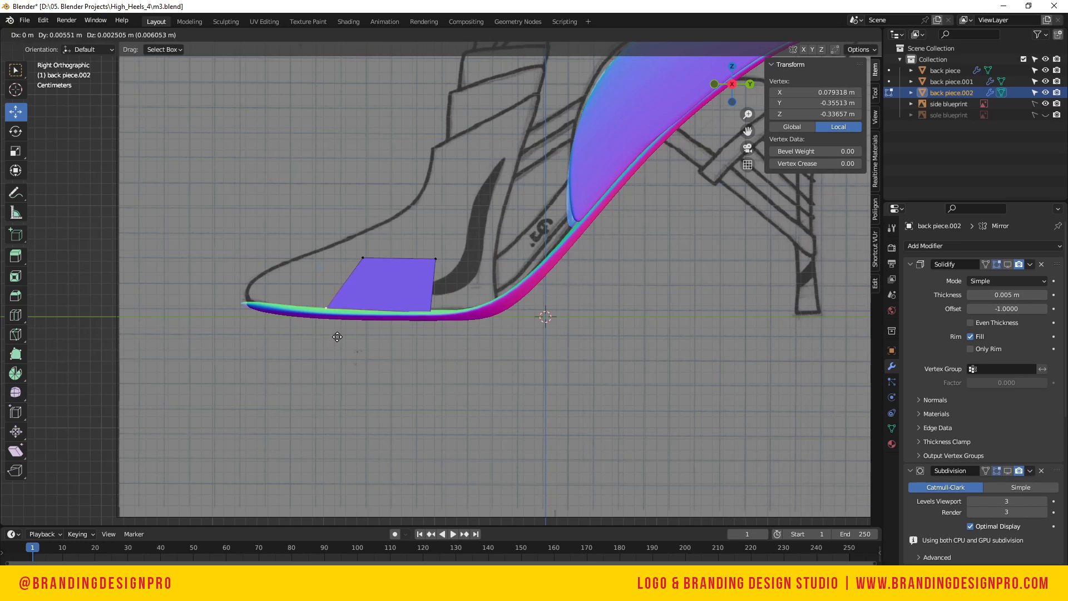
click(340, 339)
Reposition the face's two upper corner vertices so its front side stands steeper and its rear corner sits slightly above the front one
click(363, 258)
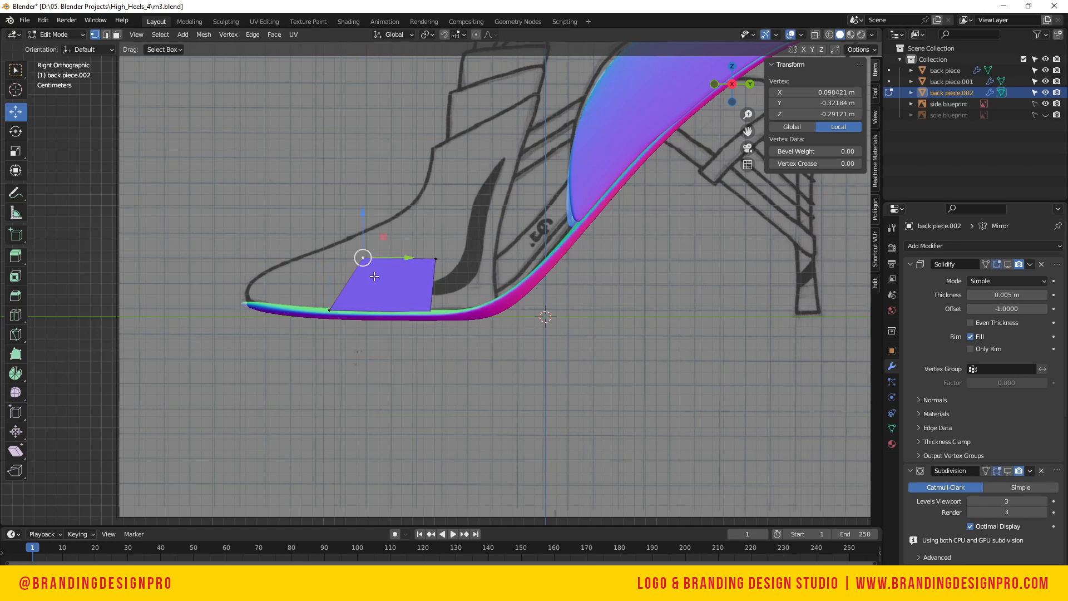
key(g)
click(352, 287)
click(436, 261)
key(g)
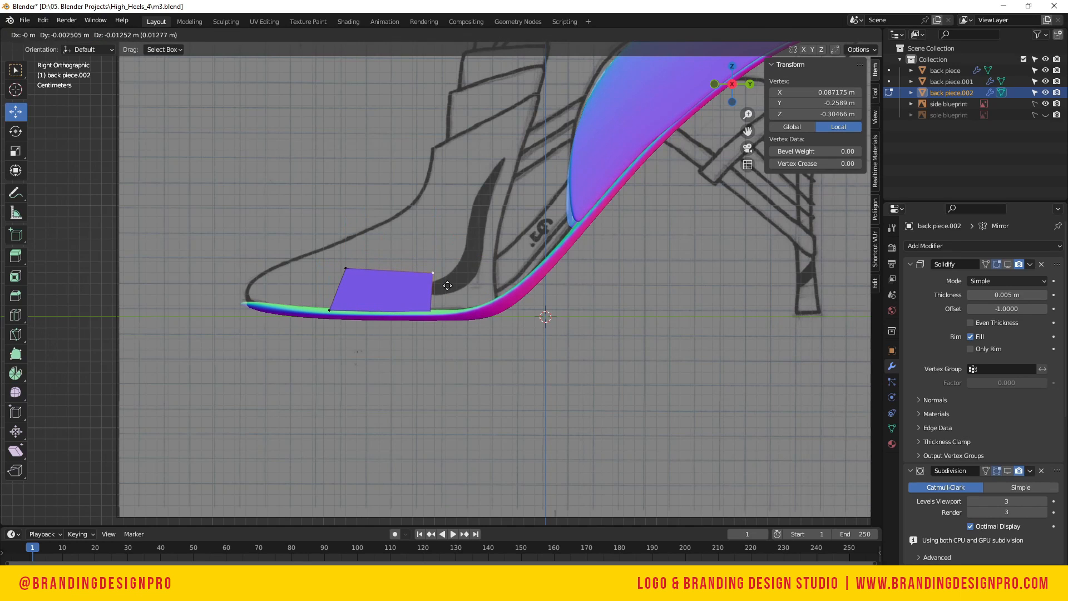
click(448, 285)
click(338, 260)
key(g)
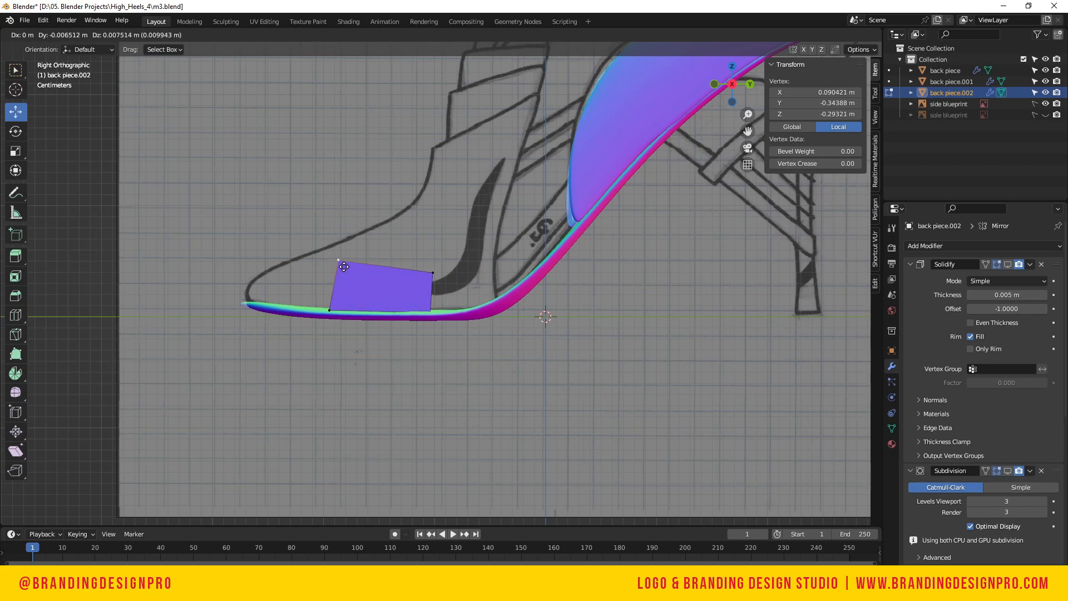
click(343, 266)
click(433, 272)
key(g)
click(473, 269)
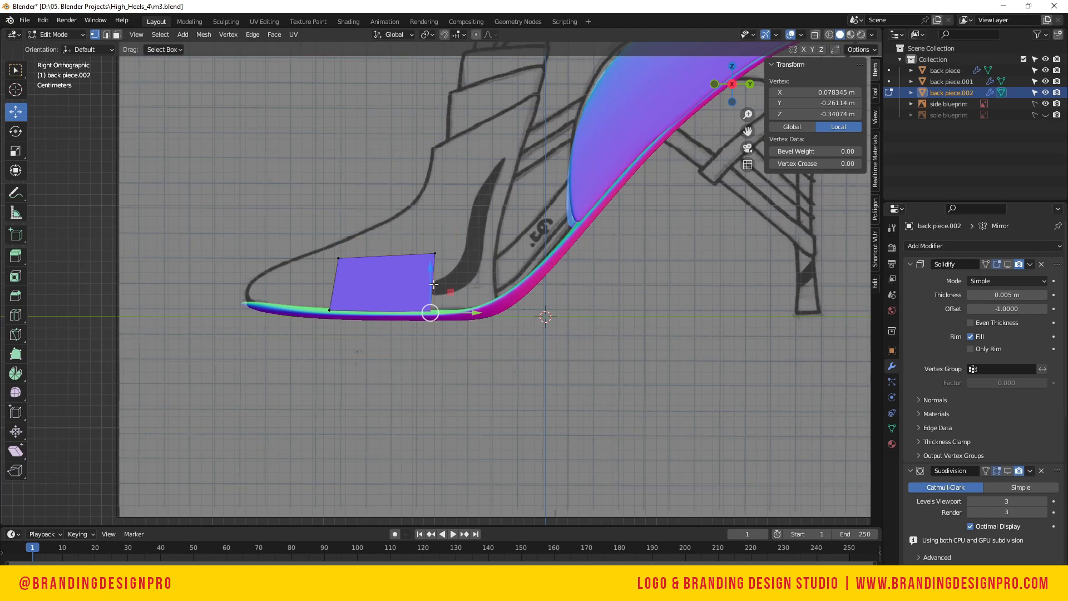
Extrude the face's rear edge about 0.06 m backward to the front piece's rear outline on the blueprint
shift+click(431, 309)
key(e)
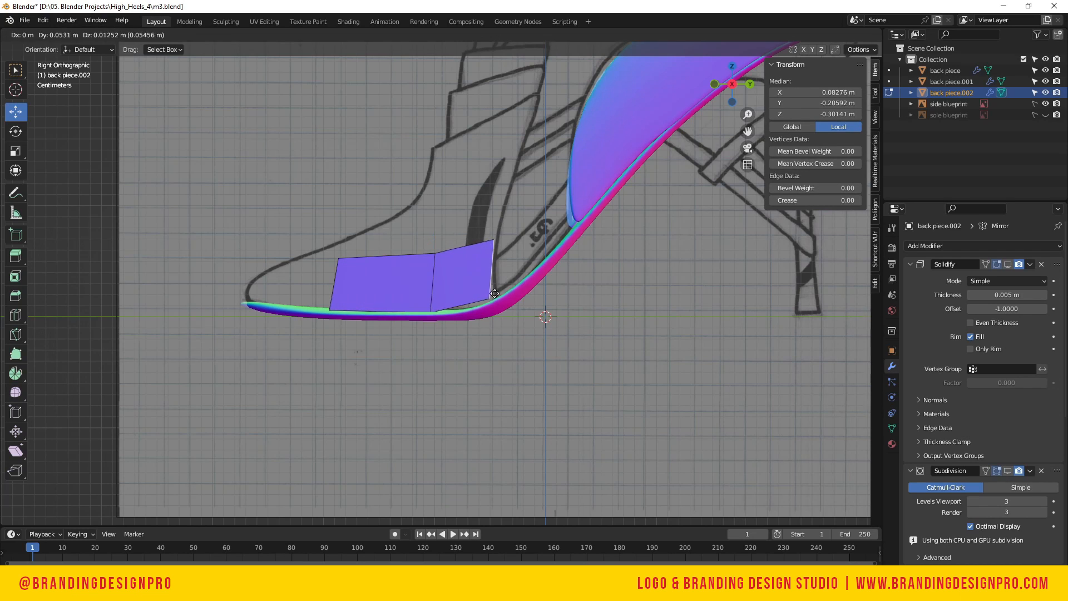
click(502, 292)
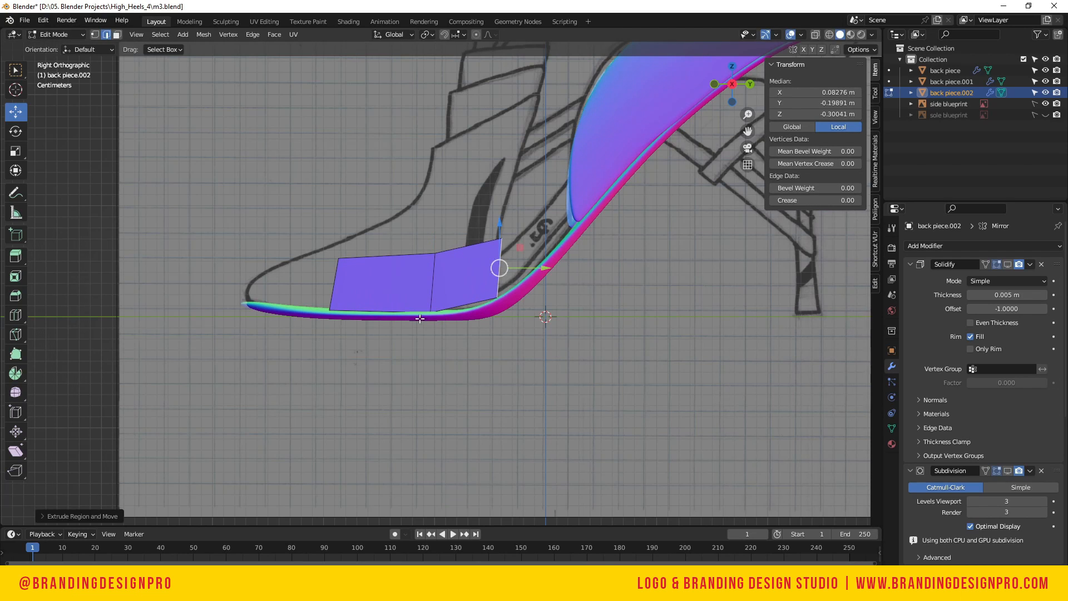
Extrude the face's front edge forward and move it to the toe tip of the sole
click(334, 284)
key(e)
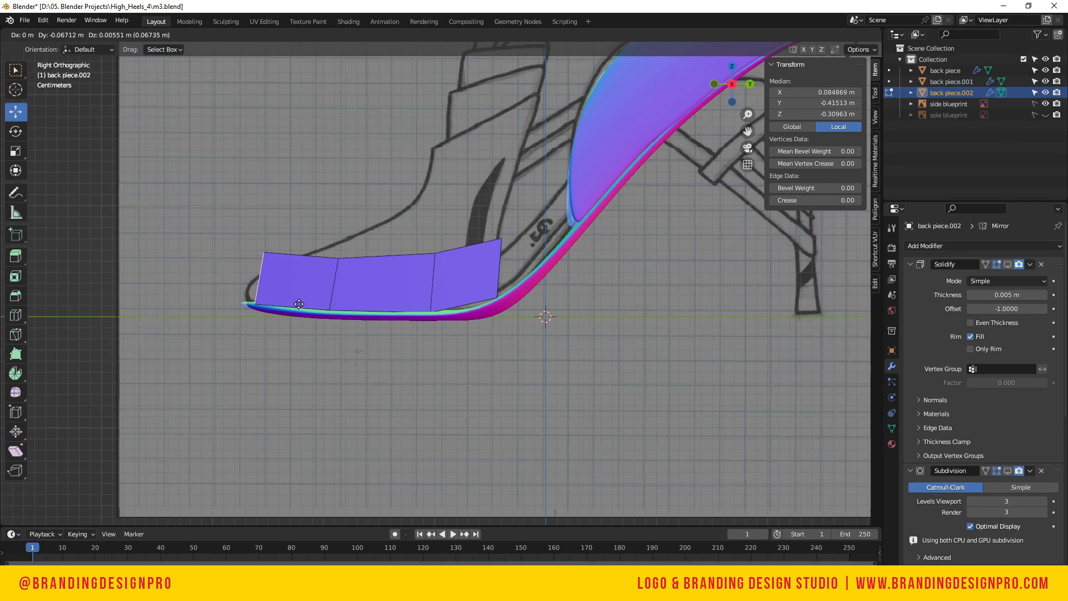
click(342, 304)
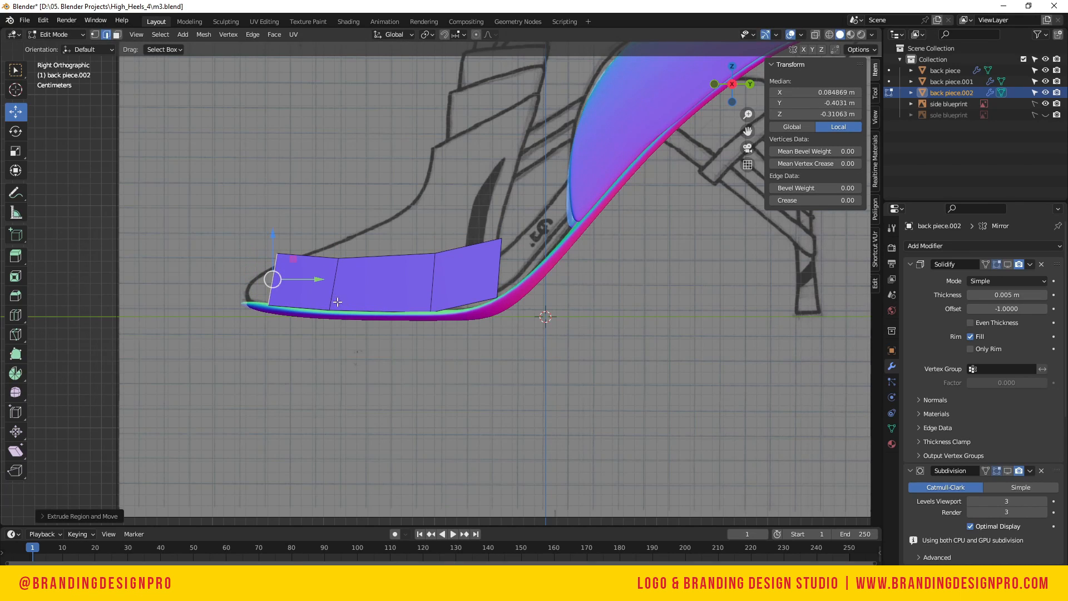
key(g)
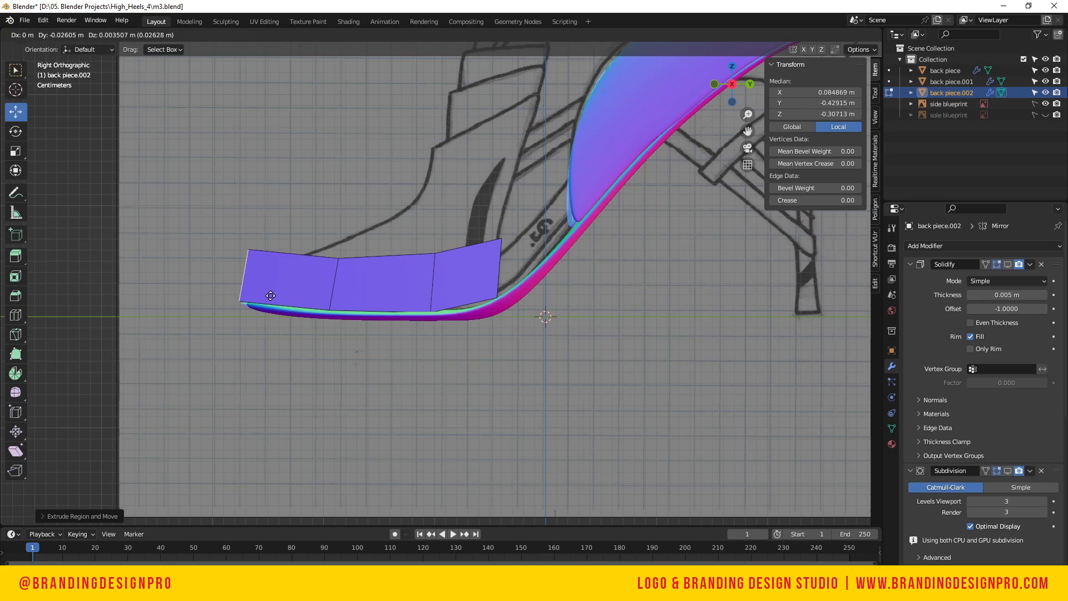
click(277, 296)
Extrude the strip's three upper edges upward twice to build a three-by-three grid of faces
click(382, 253)
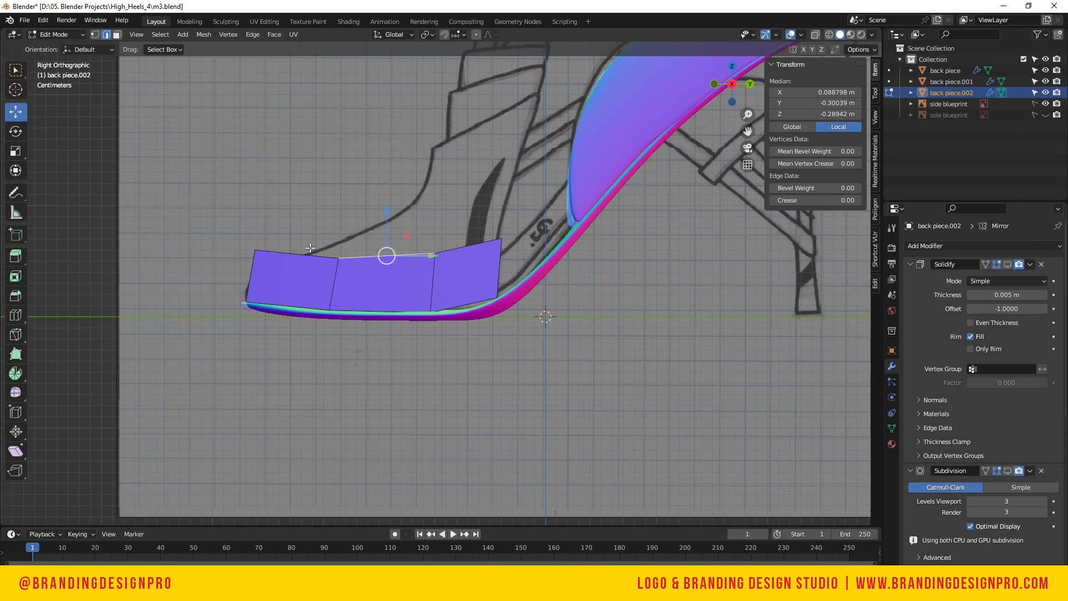
click(296, 253)
shift+click(461, 249)
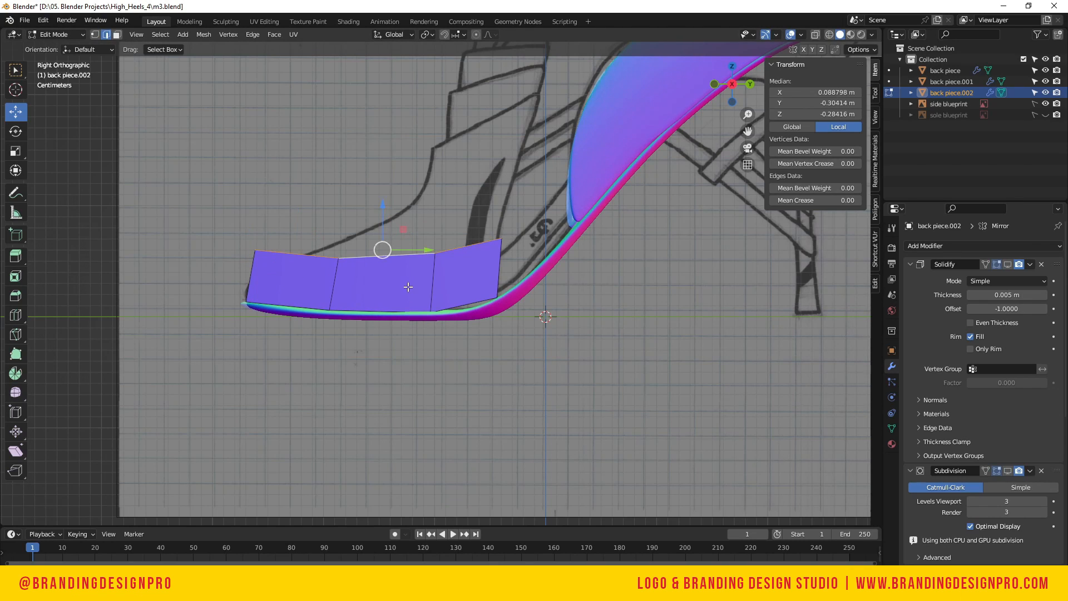
key(e)
click(437, 201)
key(e)
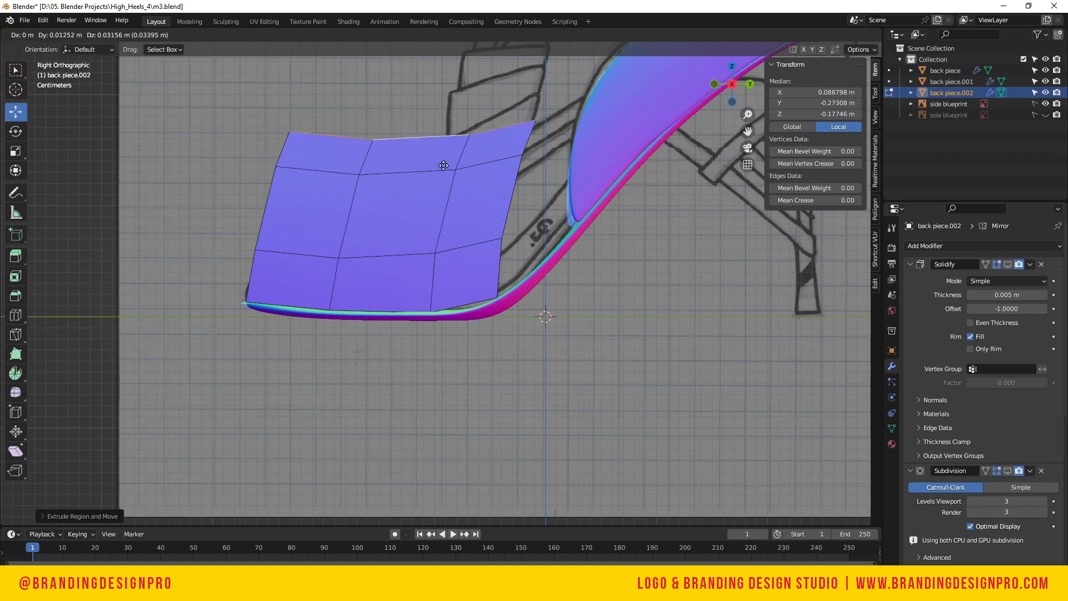
click(447, 141)
Fit the two lowest vertices of the rear column to the sole and the blueprint's rear outline
click(462, 297)
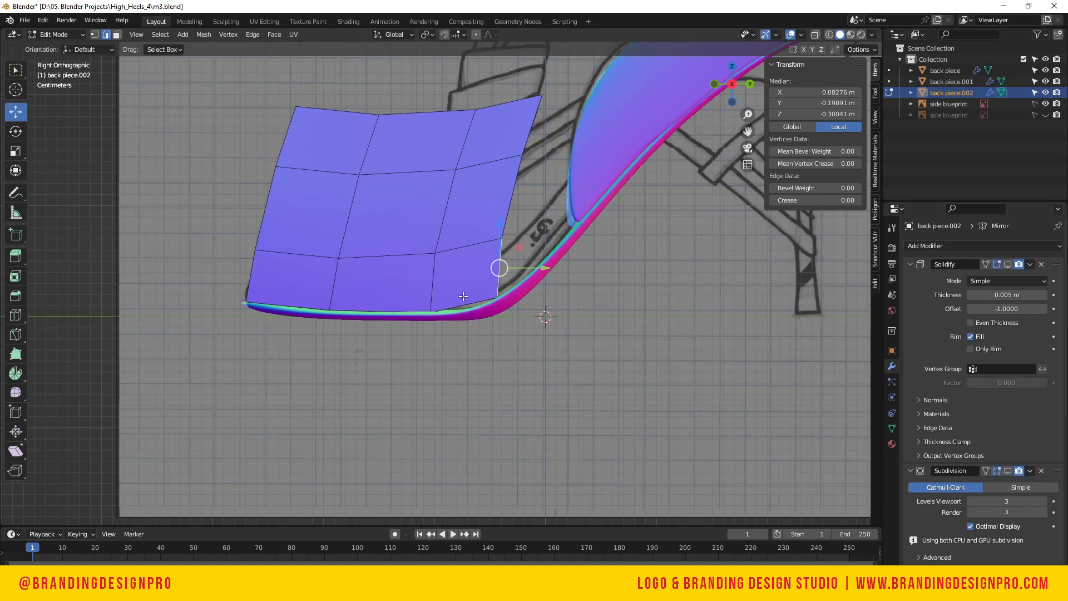
click(493, 298)
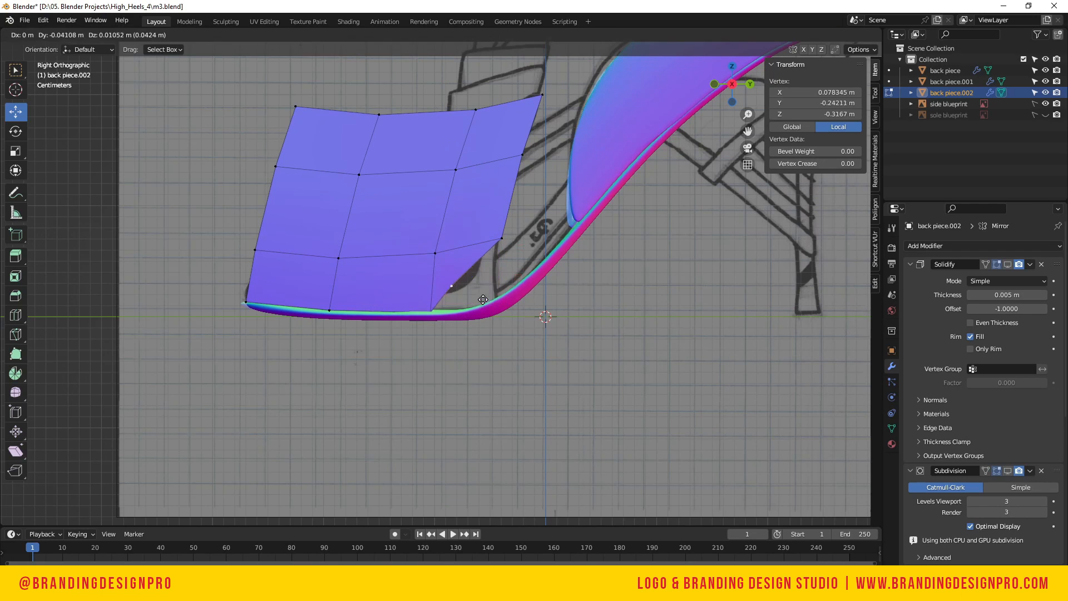
key(g)
click(529, 312)
click(502, 241)
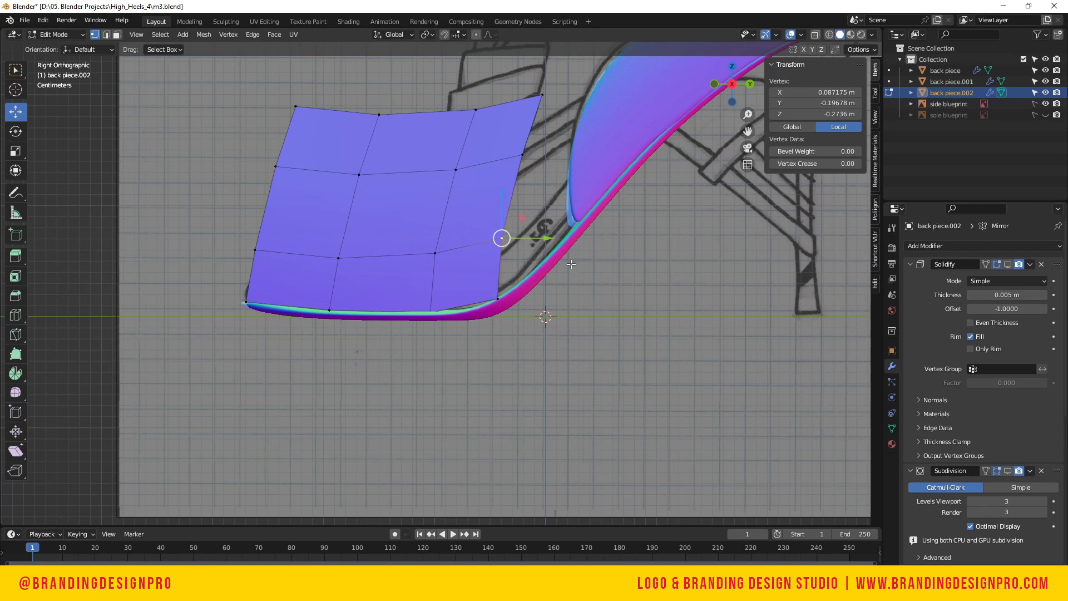
key(g)
click(607, 265)
Move the two uppermost vertices of the rear column onto the front piece's rear outline on the blueprint
click(522, 155)
key(g)
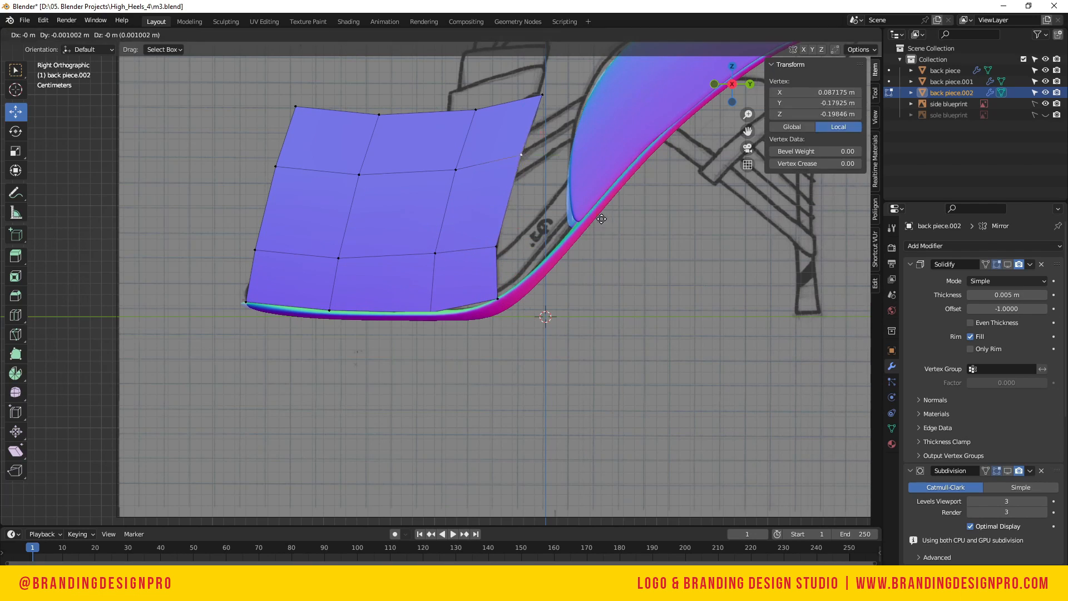
click(599, 118)
click(543, 94)
key(g)
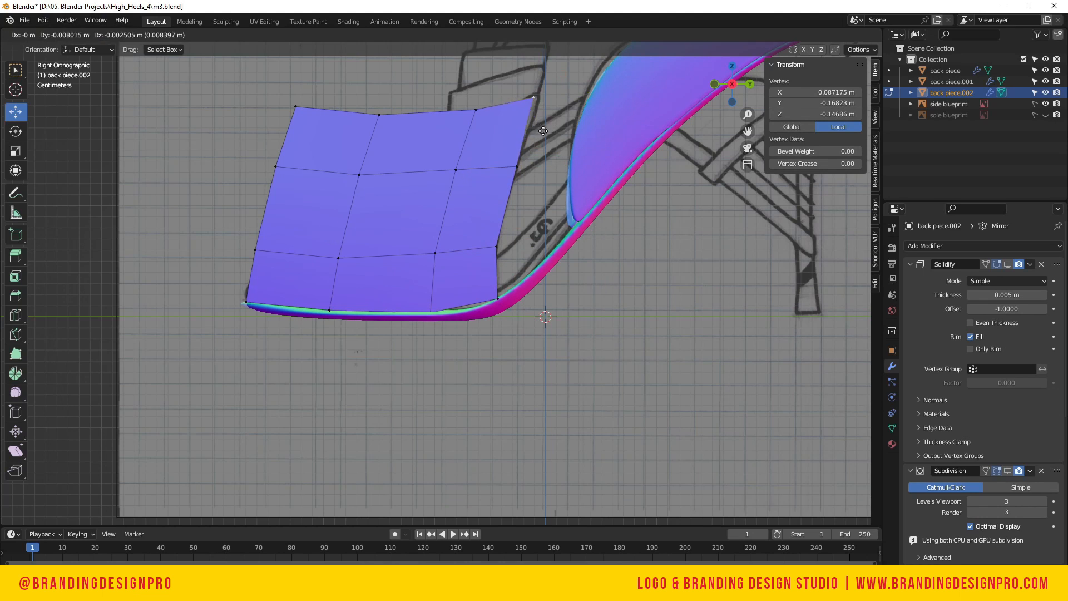
click(550, 127)
Lower the top vertex beside the rear column and turn on X-ray display to see the blueprint through the mesh
click(476, 109)
key(g)
click(418, 136)
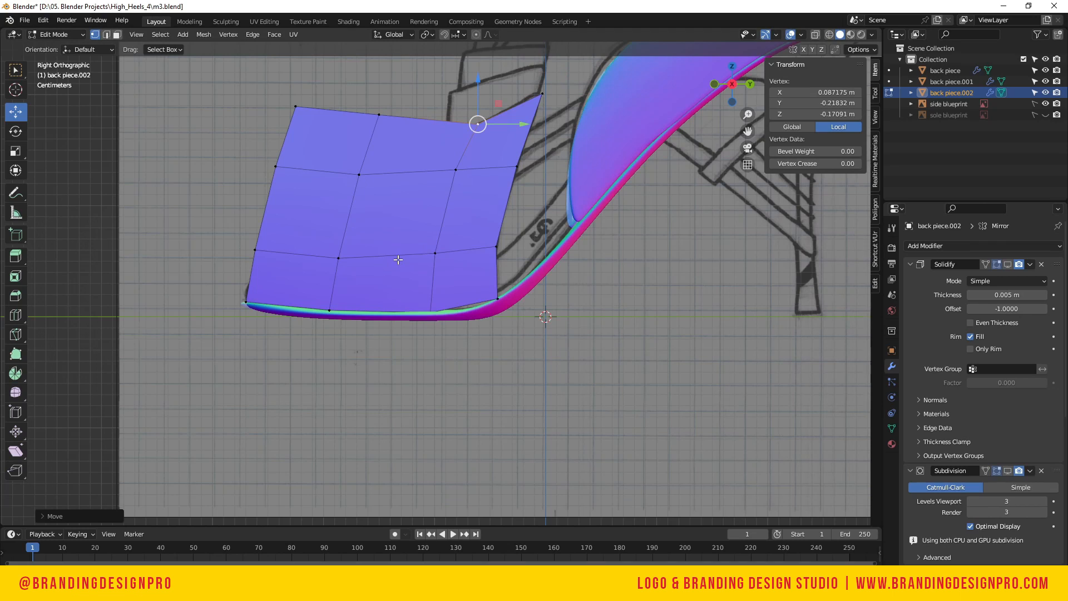
key(alt+z)
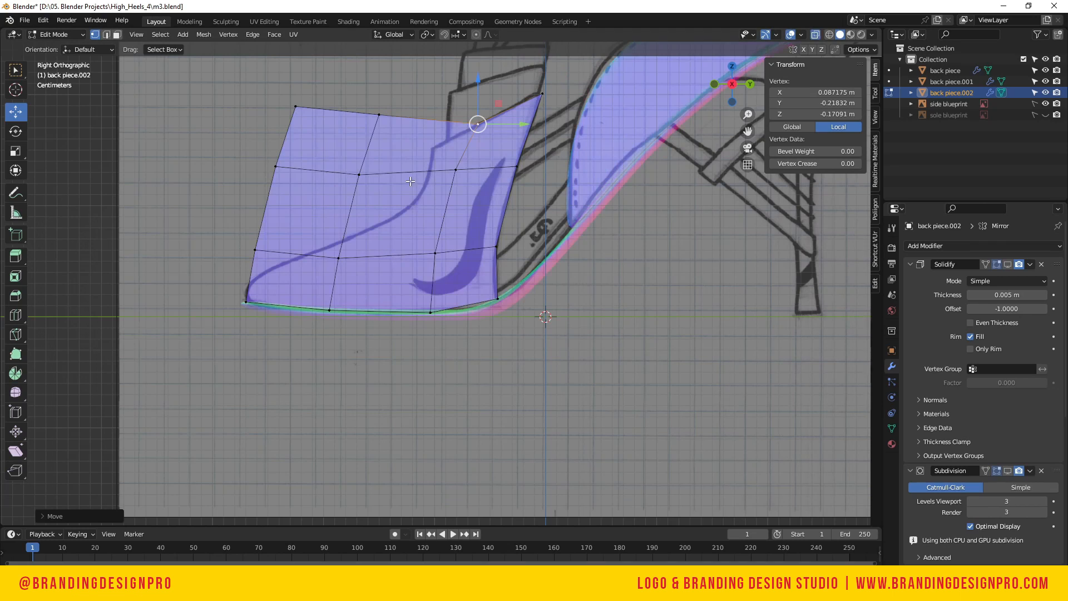
Move the upper three vertices of the column beside the rear edge backward, placing the top one on the blueprint's upper line
click(457, 169)
key(g)
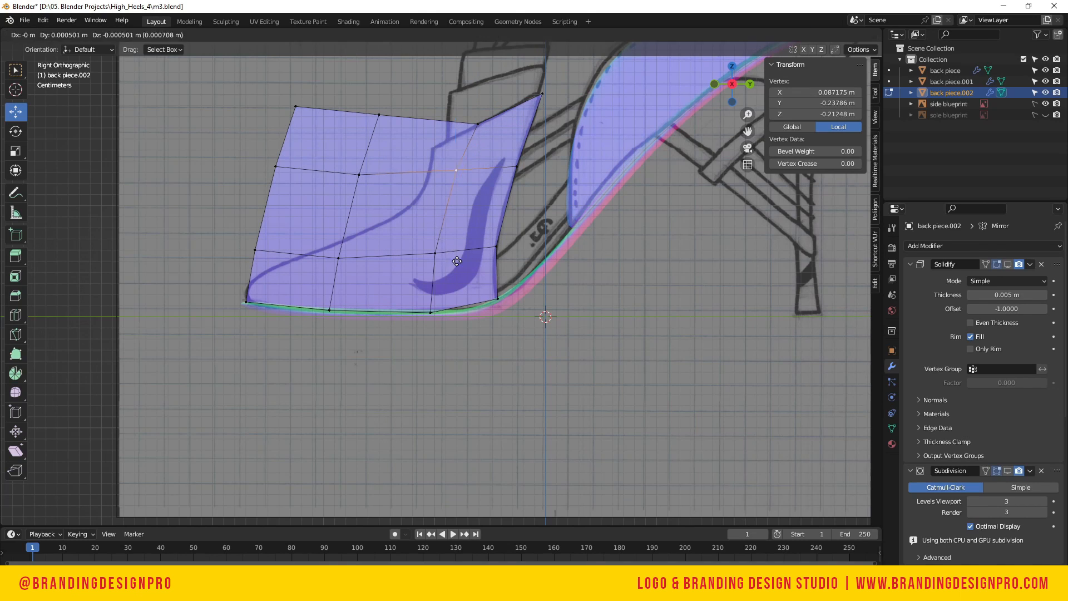
click(494, 251)
click(482, 125)
key(g)
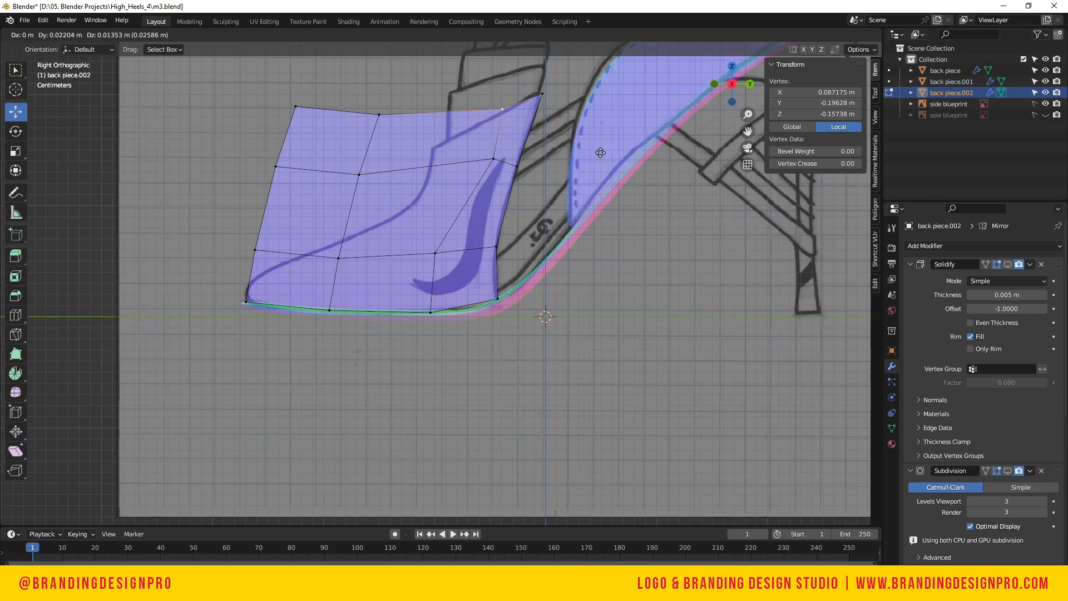
click(605, 154)
click(435, 254)
key(g)
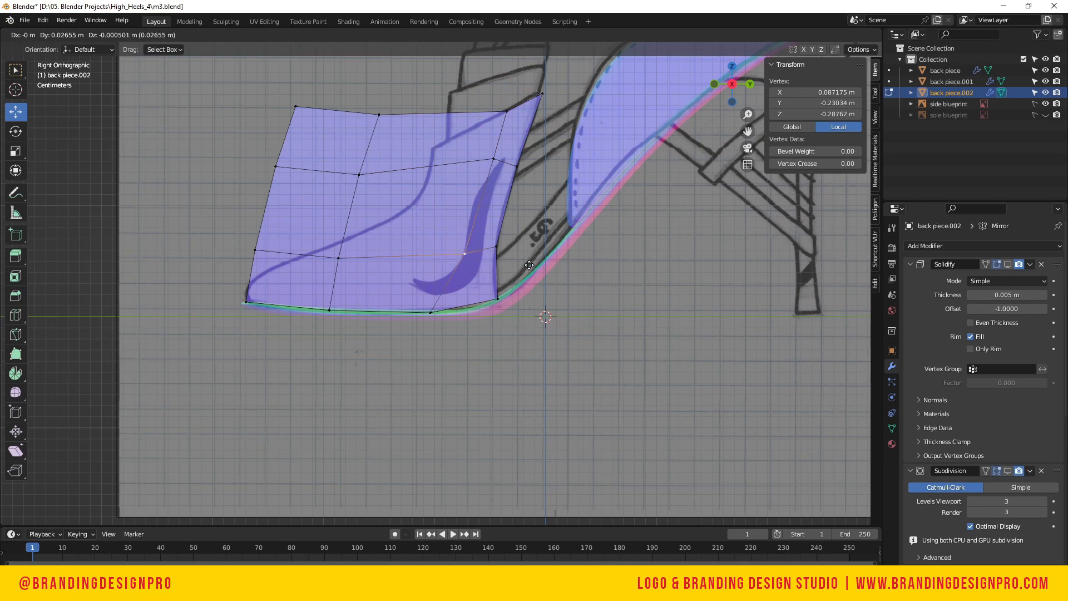
click(529, 263)
Move the upper three vertices of the column behind the toe column backward, with the top one on the blueprint's upper line
click(347, 252)
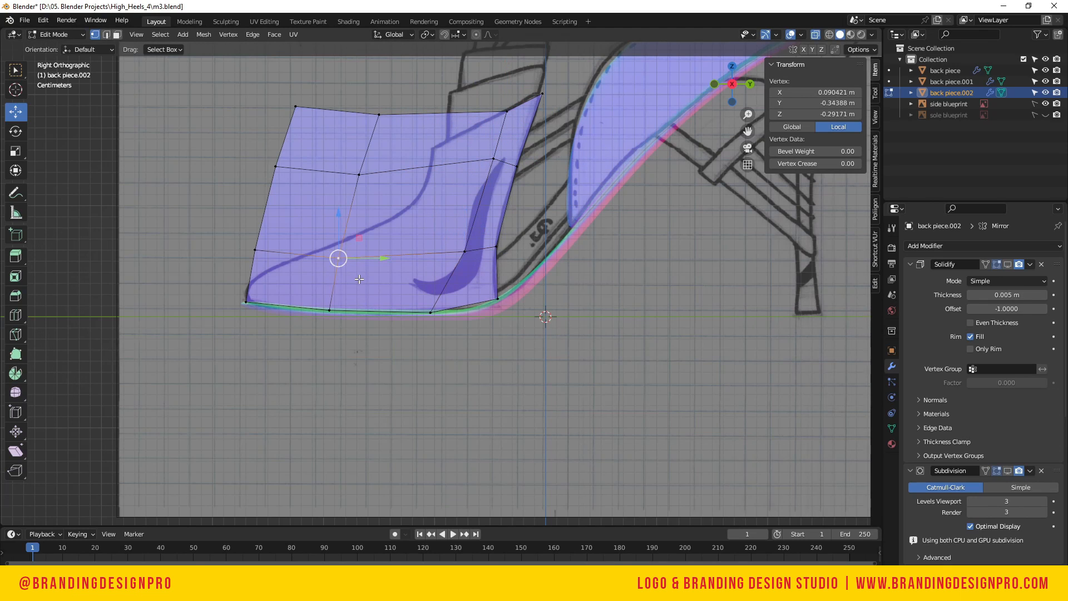
key(g)
click(414, 278)
click(366, 176)
key(g)
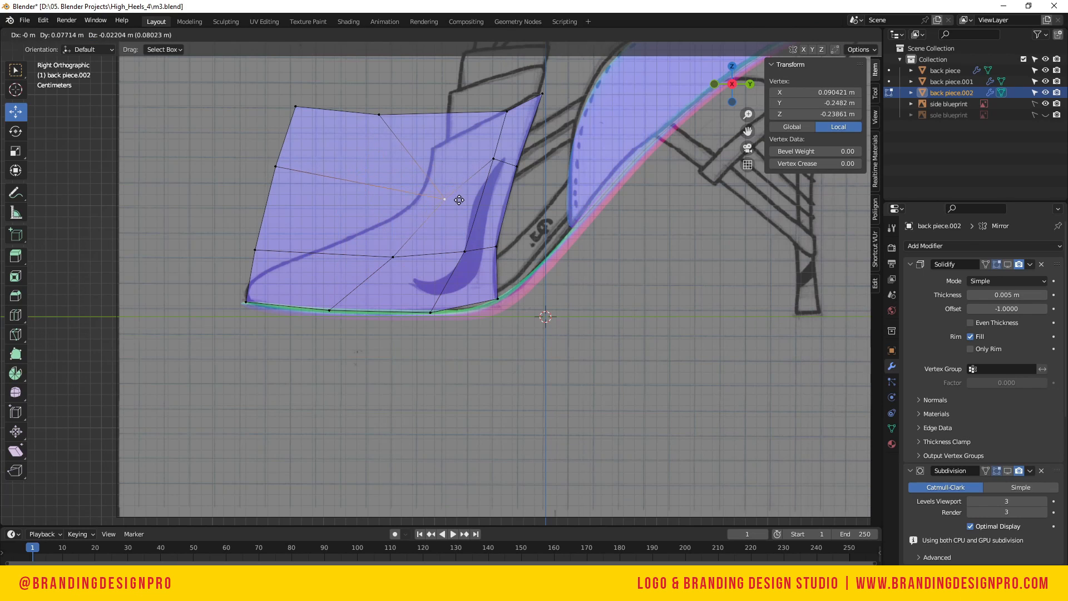
click(445, 199)
click(378, 115)
key(g)
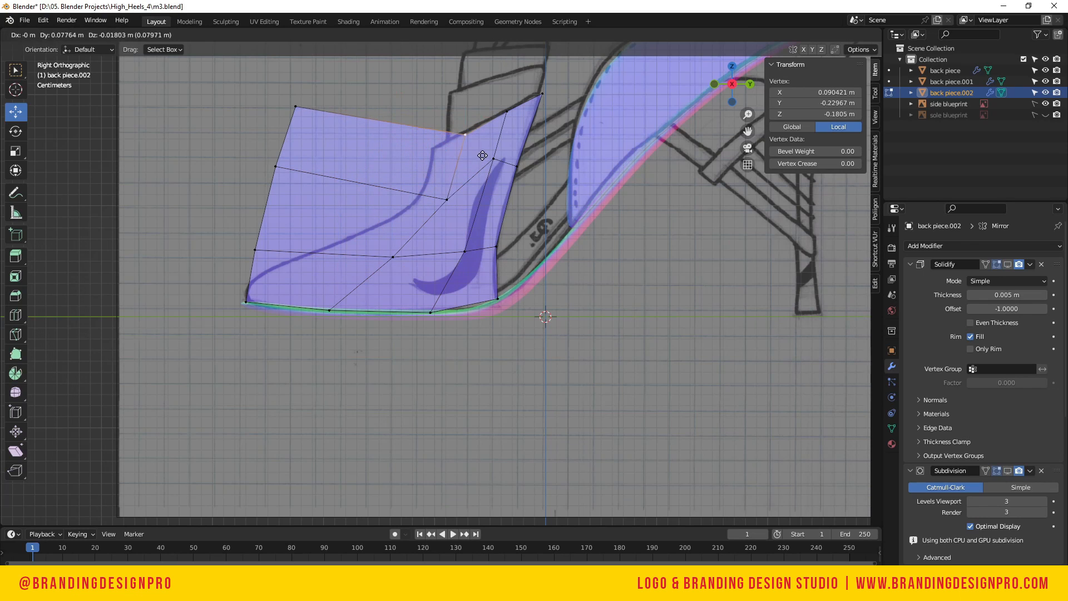
click(482, 155)
key(g)
click(474, 180)
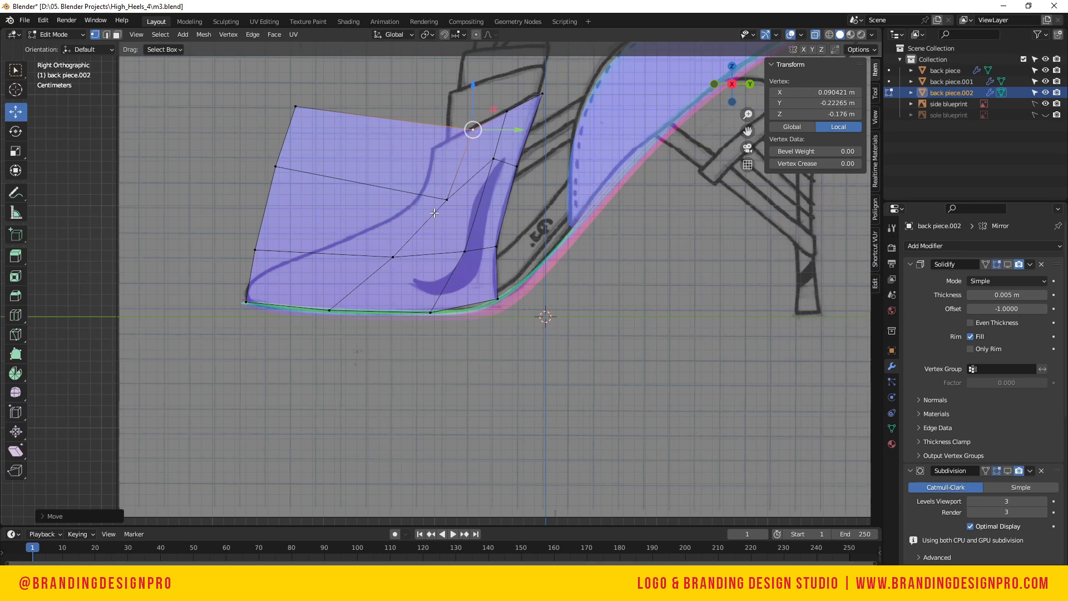
Adjust the two inner vertices of the upper row so they line up evenly with the rear edge
click(447, 207)
key(g)
click(433, 225)
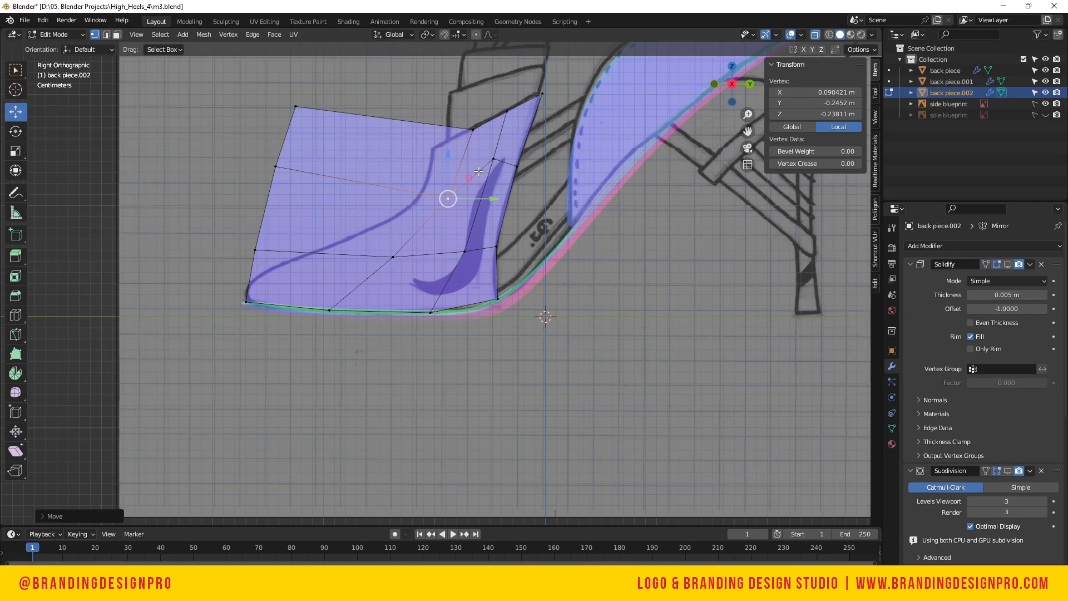
click(490, 166)
key(g)
click(482, 201)
Move the upper three vertices of the front edge backward onto the blueprint's instep line
click(306, 126)
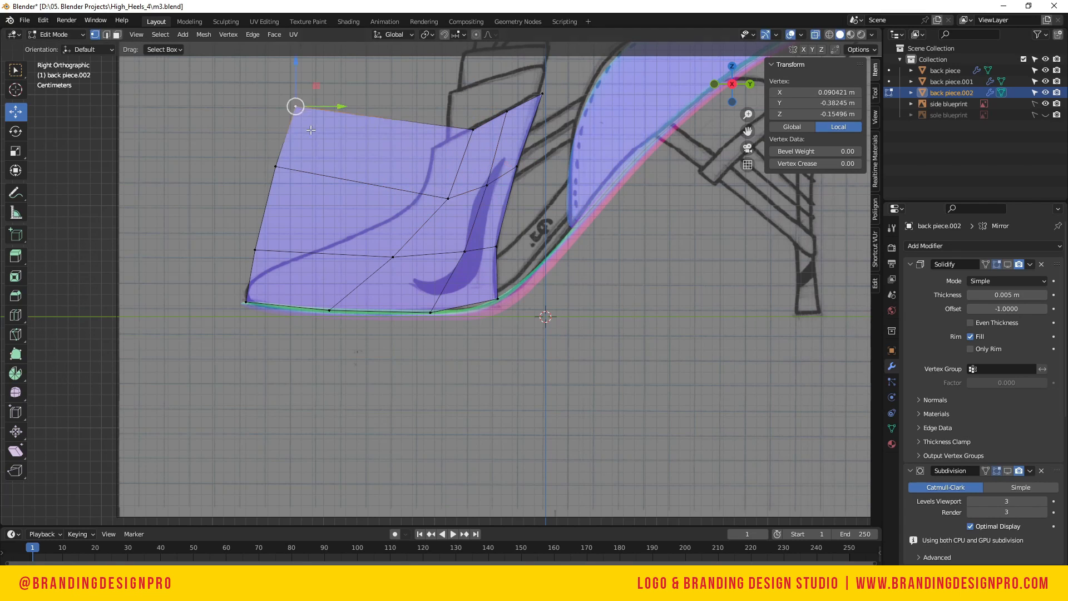
key(g)
click(445, 176)
click(274, 167)
key(g)
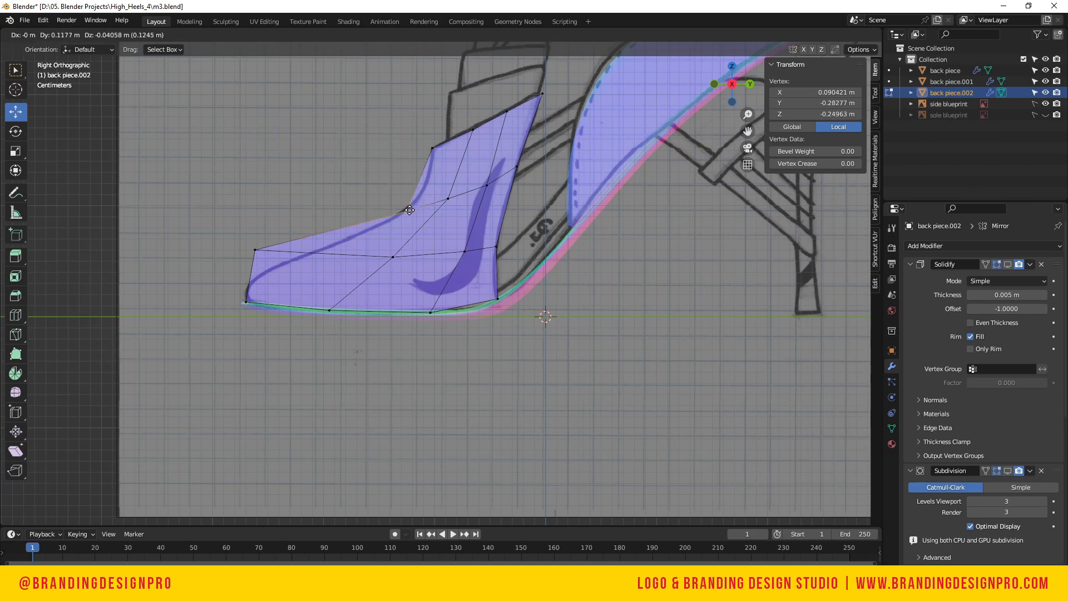
click(414, 204)
click(256, 249)
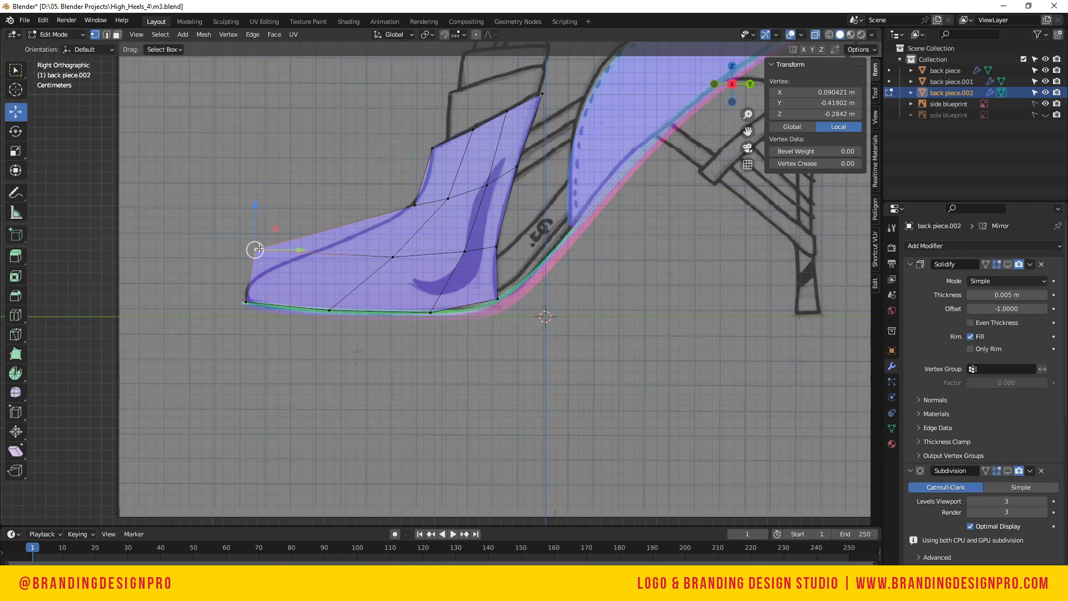
key(g)
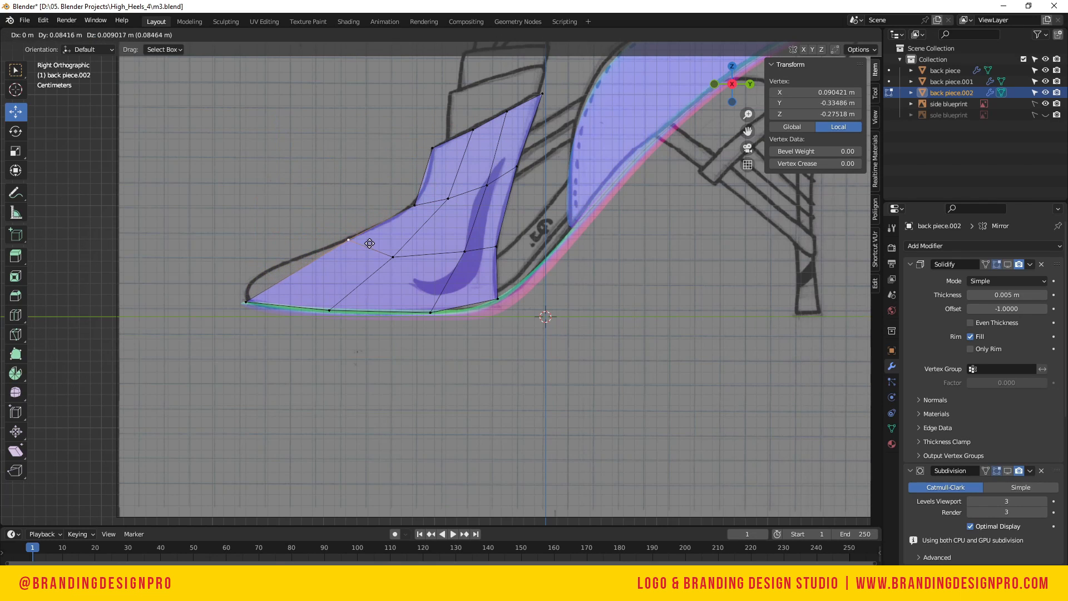
click(388, 233)
Raise the two inner vertices and the rear-edge vertex of the row above the sole to line up with the moved front vertex
click(392, 257)
key(g)
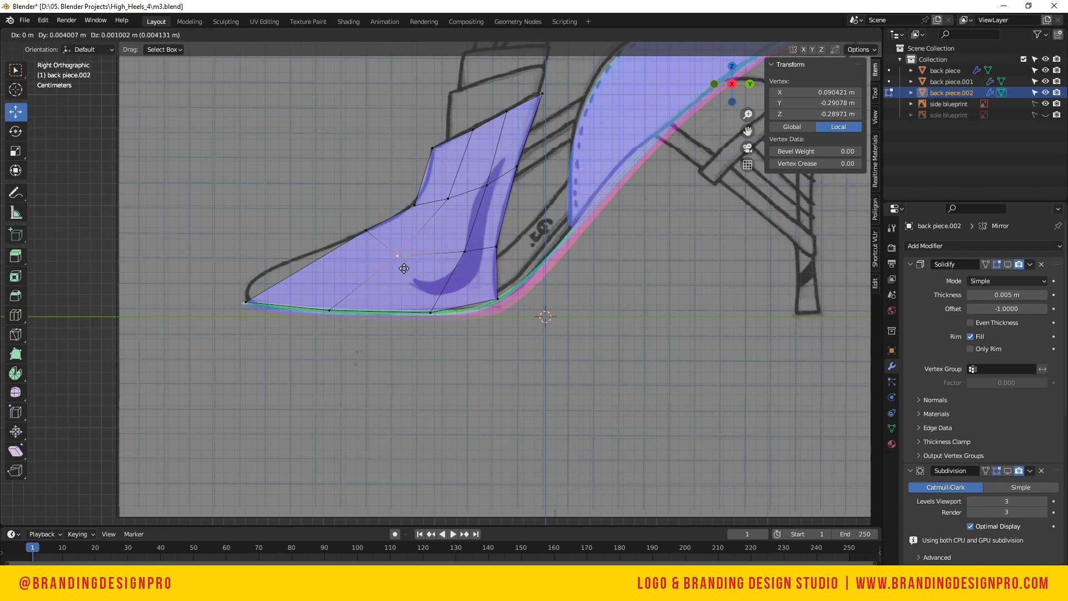
click(428, 244)
click(465, 252)
key(g)
click(455, 259)
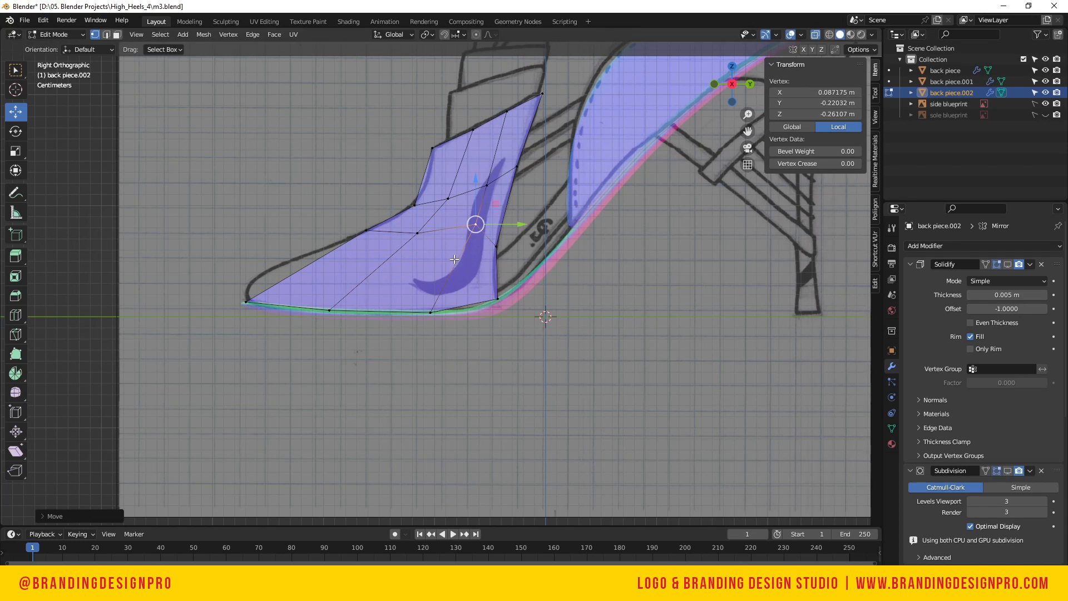
click(492, 250)
key(g)
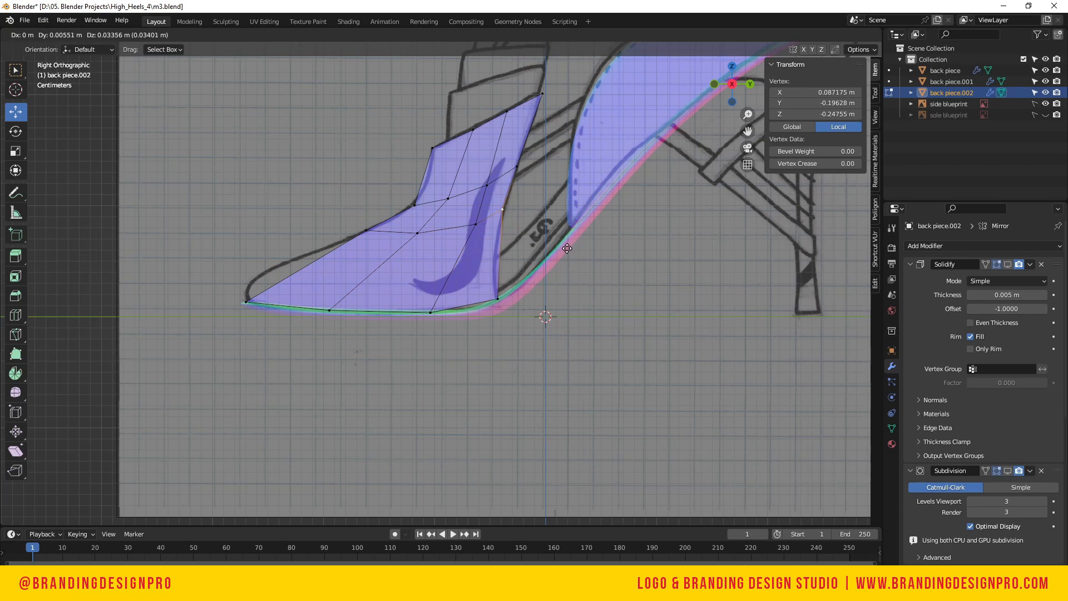
click(568, 248)
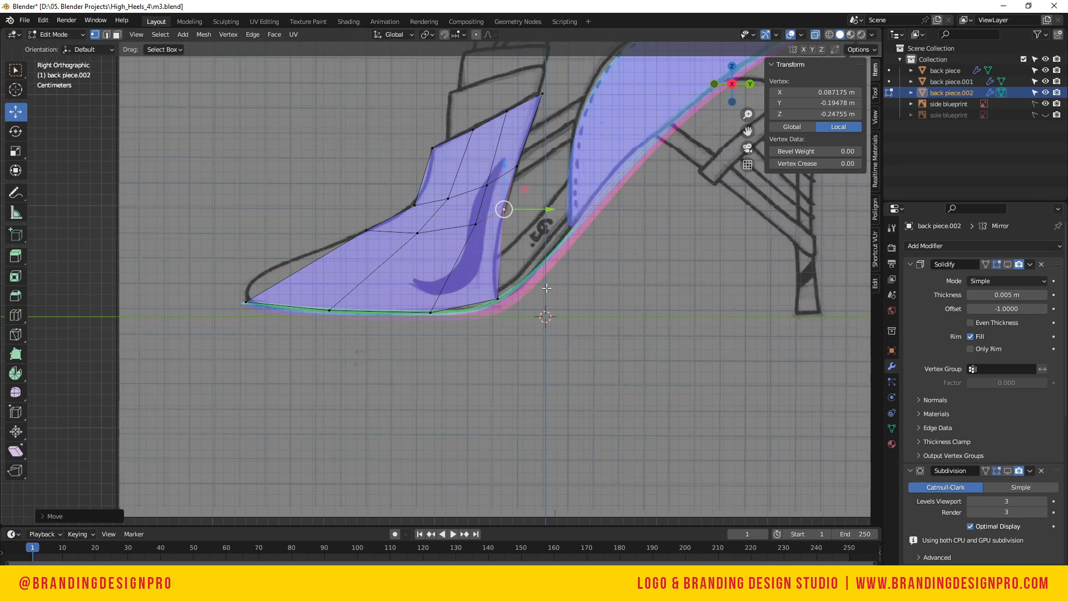
Add a loop cut across the bottom row of faces and move its rear and toe end vertices onto the blueprint outline
click(473, 275)
right_click(473, 275)
click(502, 257)
key(g)
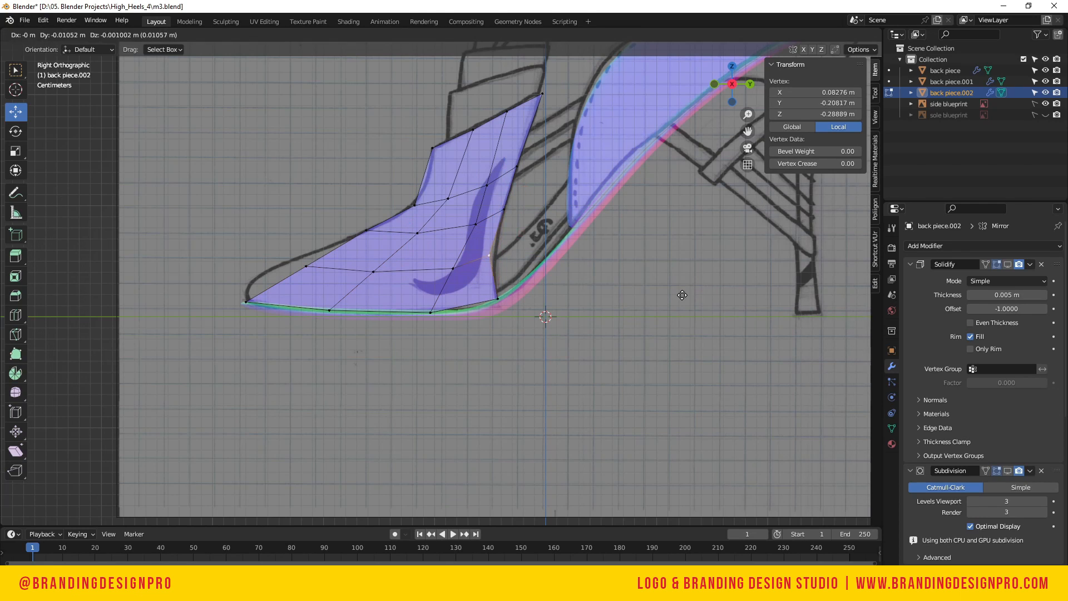
click(644, 290)
click(307, 266)
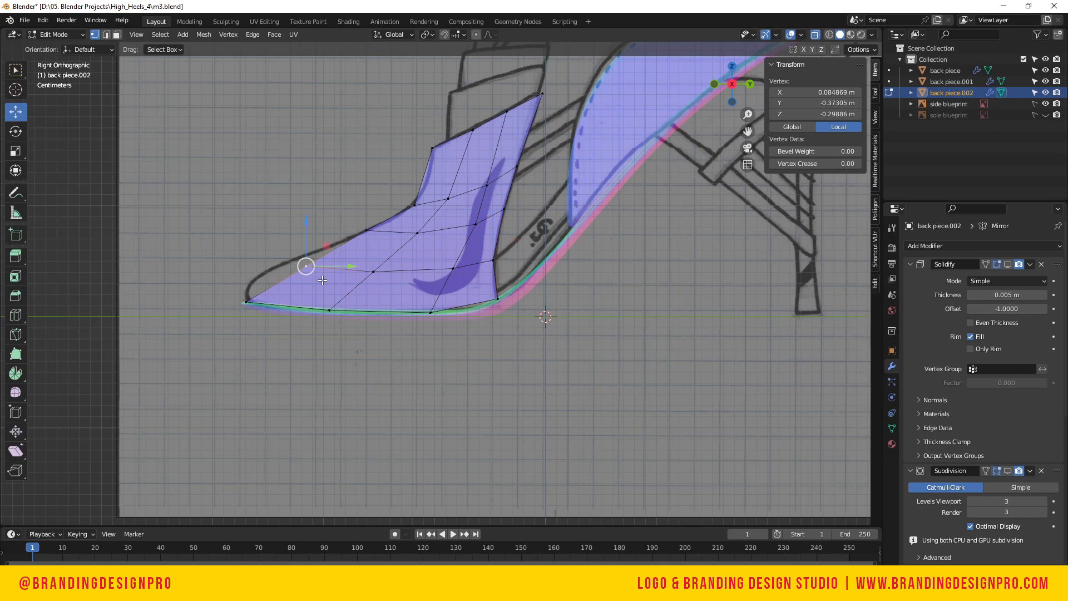
key(g)
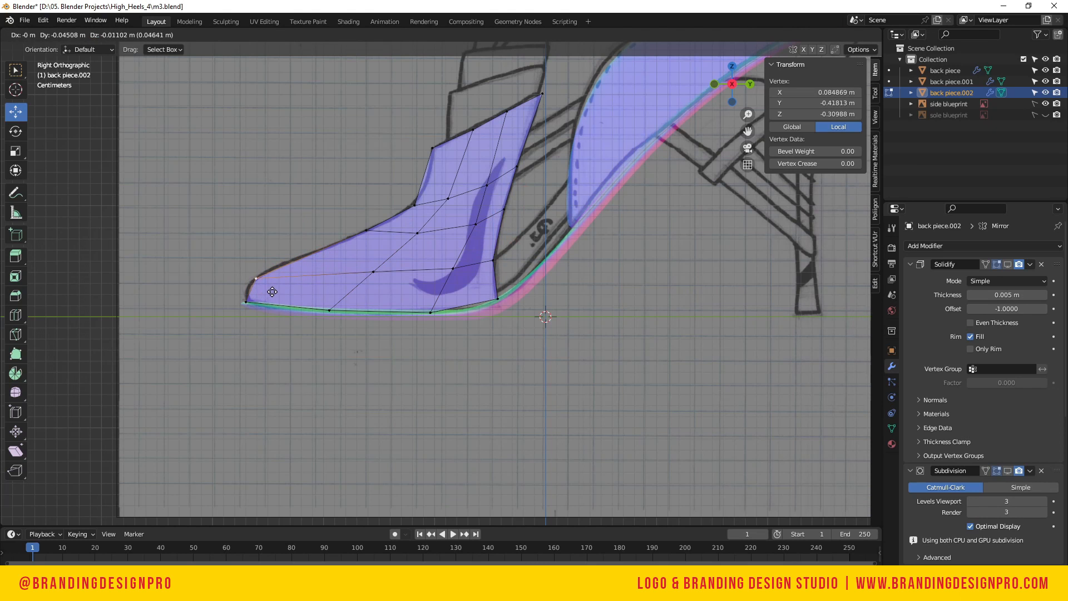
click(272, 291)
Select the chain of edges along the piece's front border, from the toe up to the top corner
drag(735, 101, 685, 111)
key(2)
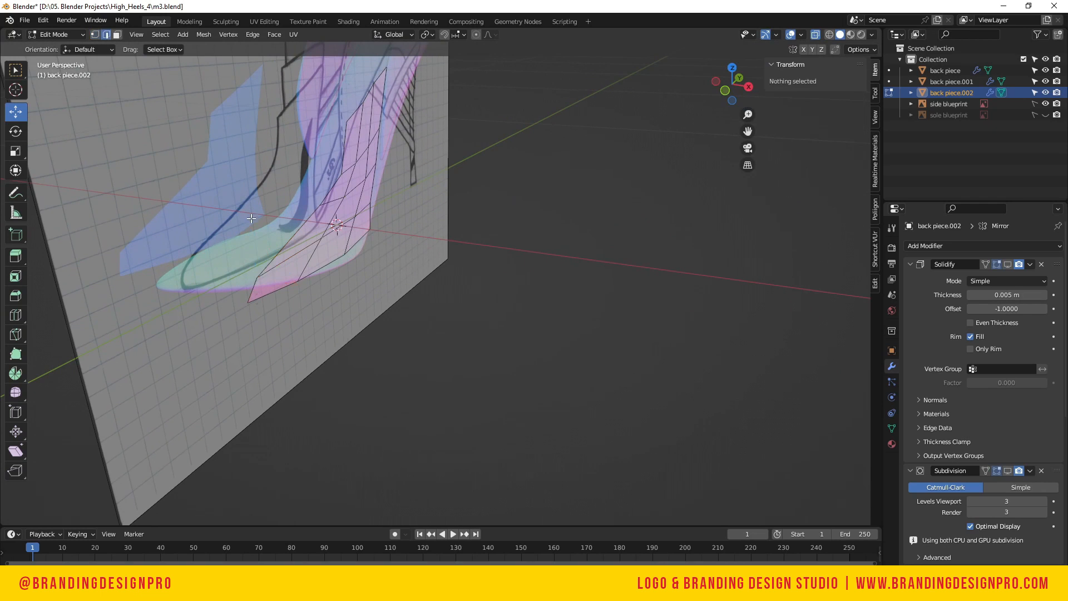
click(266, 305)
ctrl+click(342, 131)
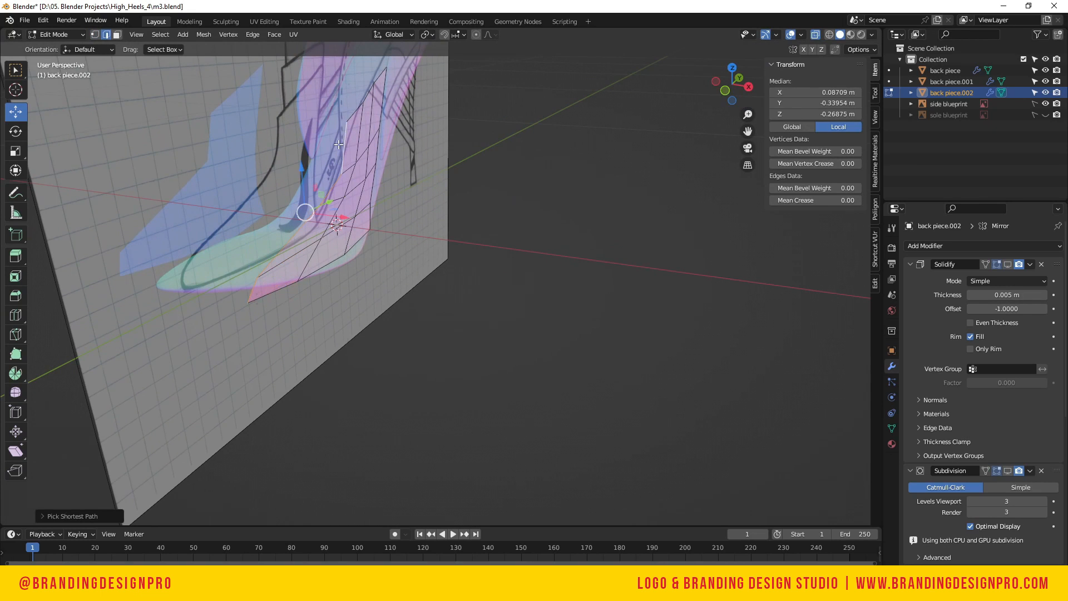
drag(732, 85, 723, 84)
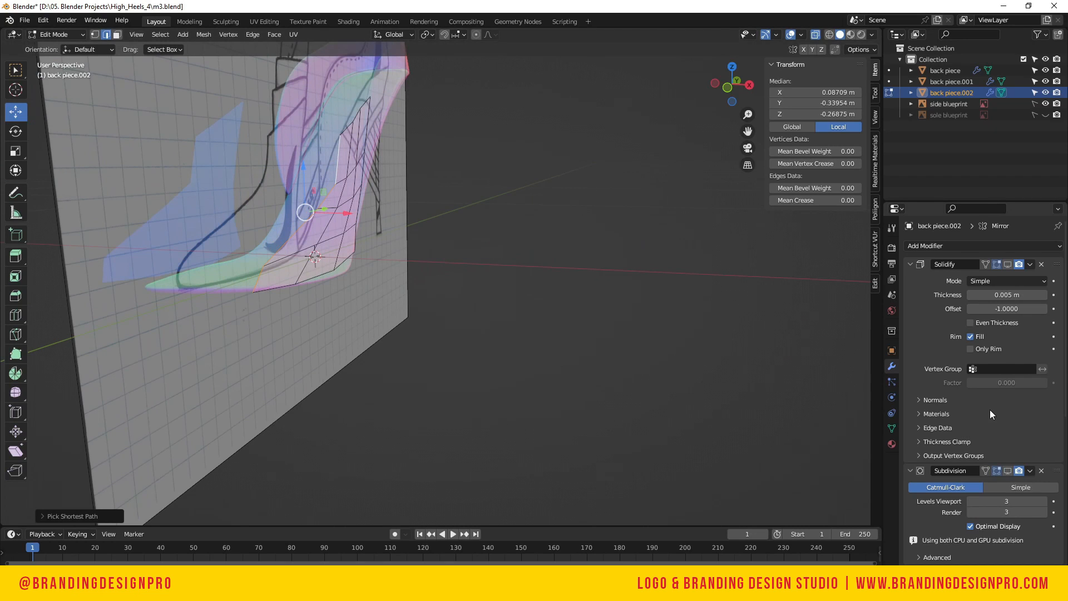
Place the Mirror modifier first in the modifier stack and enable its Clipping option
scroll(990, 410, down, 10)
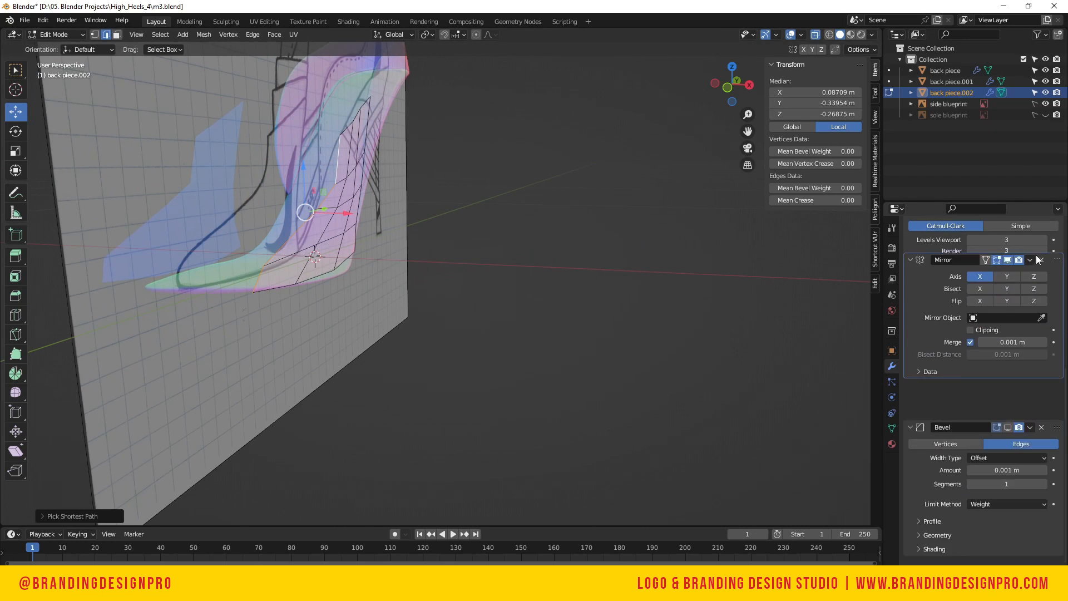
mouse_move(1036, 255)
mouse_down()
mouse_move(1027, 181)
mouse_move(1022, 245)
mouse_up()
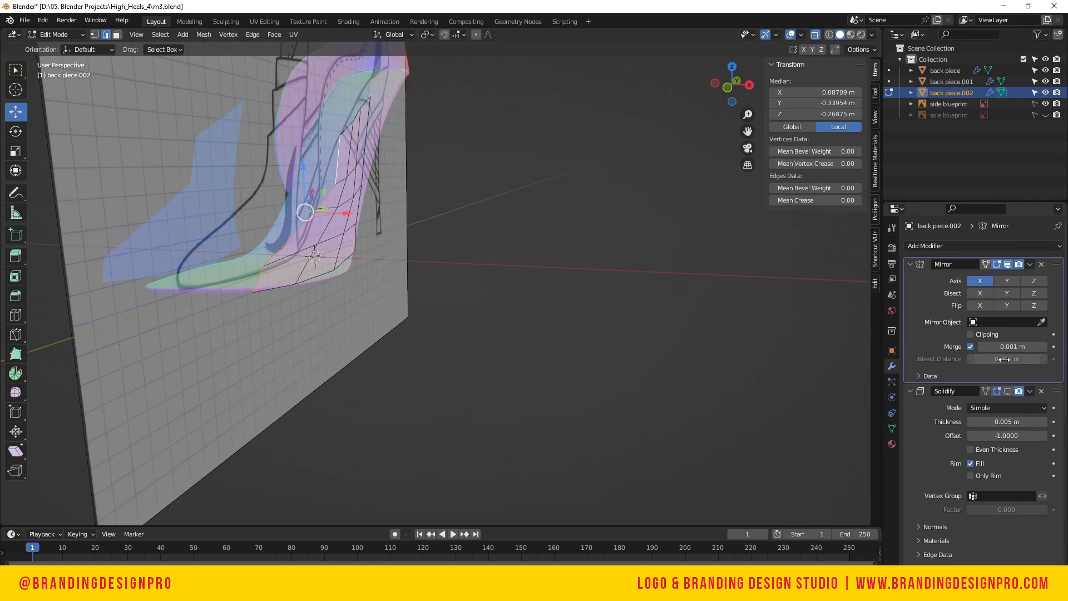
click(970, 335)
Extrude the front border edges along X to the mirror centre line and hide the transform sidebar
key(e)
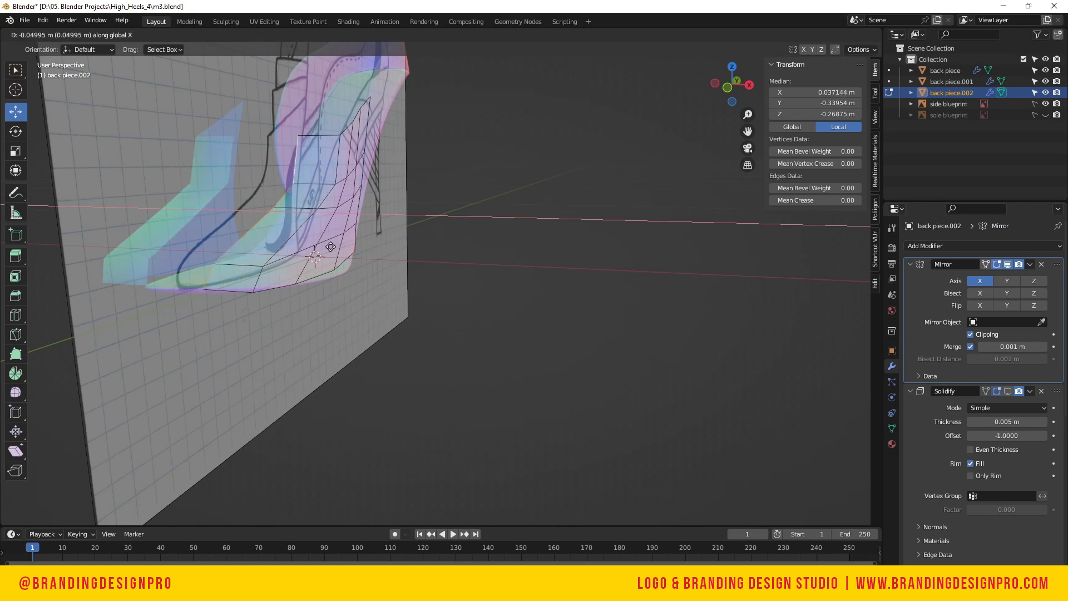
click(252, 243)
drag(748, 117, 665, 160)
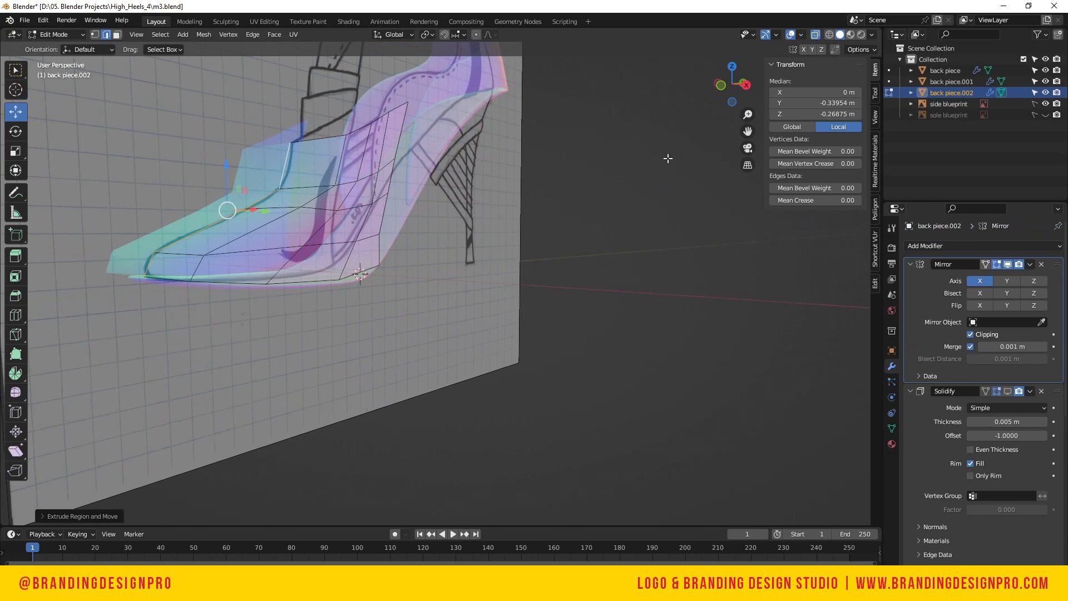
key(n)
Select the vertical edge chain where the extruded strip meets the side and edge-slide it toward the centre line
drag(834, 86, 871, 114)
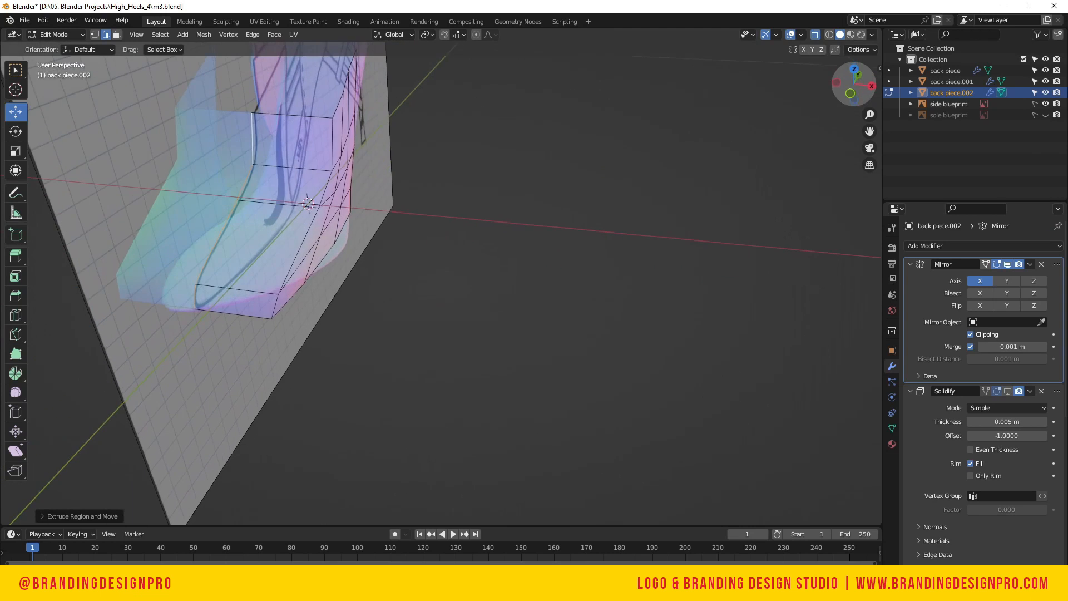
click(332, 145)
ctrl+click(273, 303)
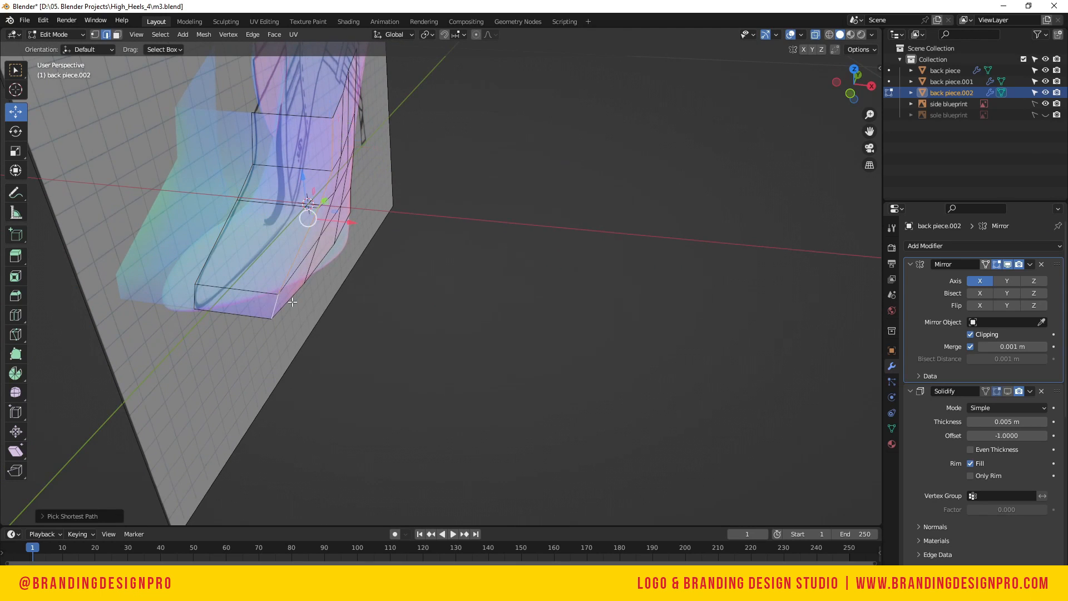
key(g)
key(g)
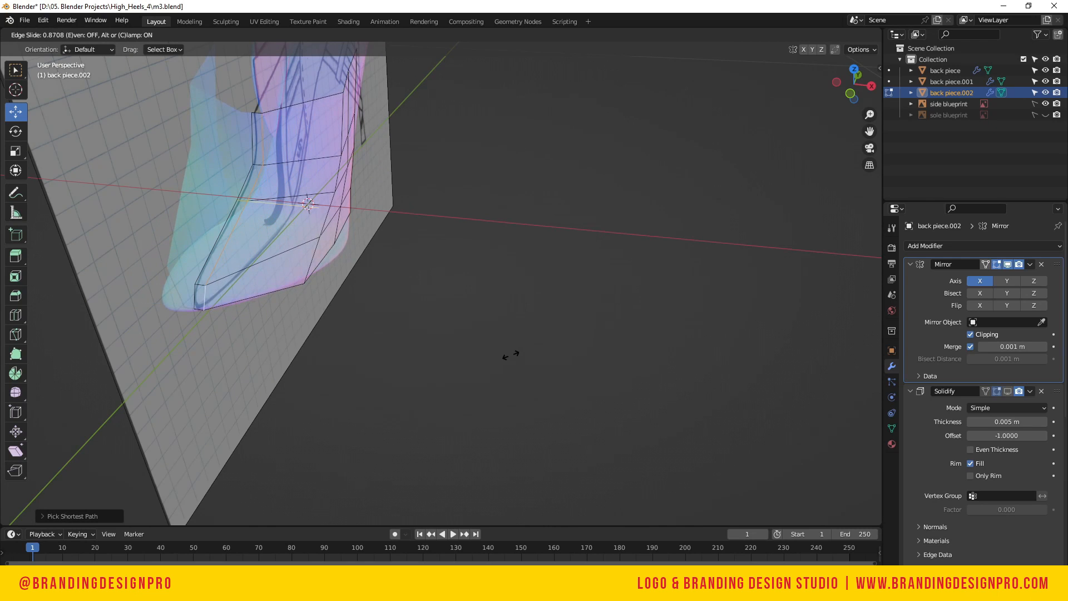
click(564, 370)
Try adding a loop cut down the middle of the extruded strip and sliding its edges slightly
key(ctrl+r)
click(283, 215)
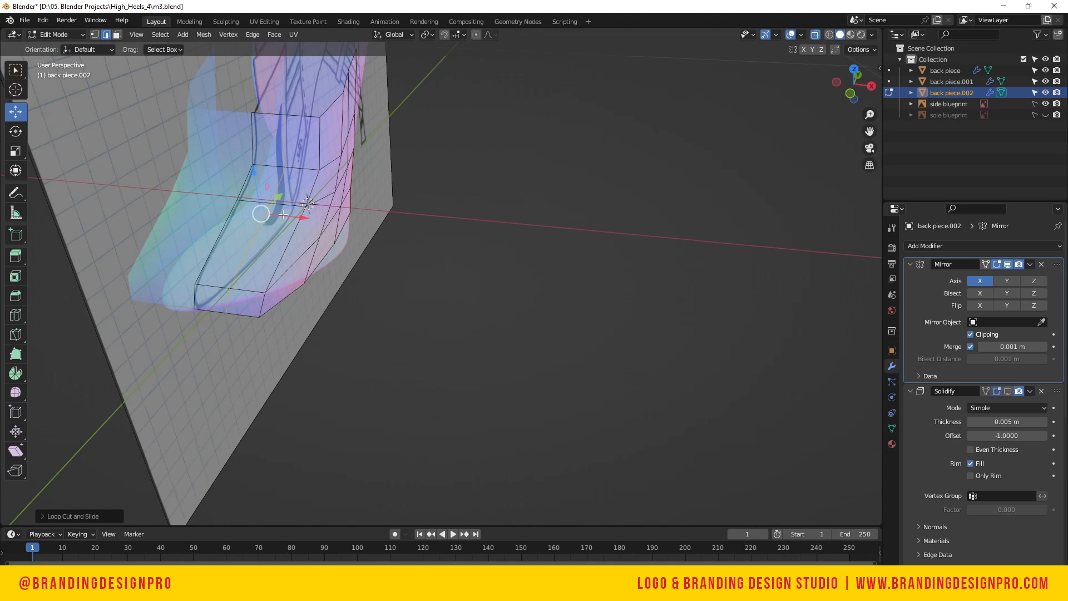
key(ctrl+r)
click(287, 161)
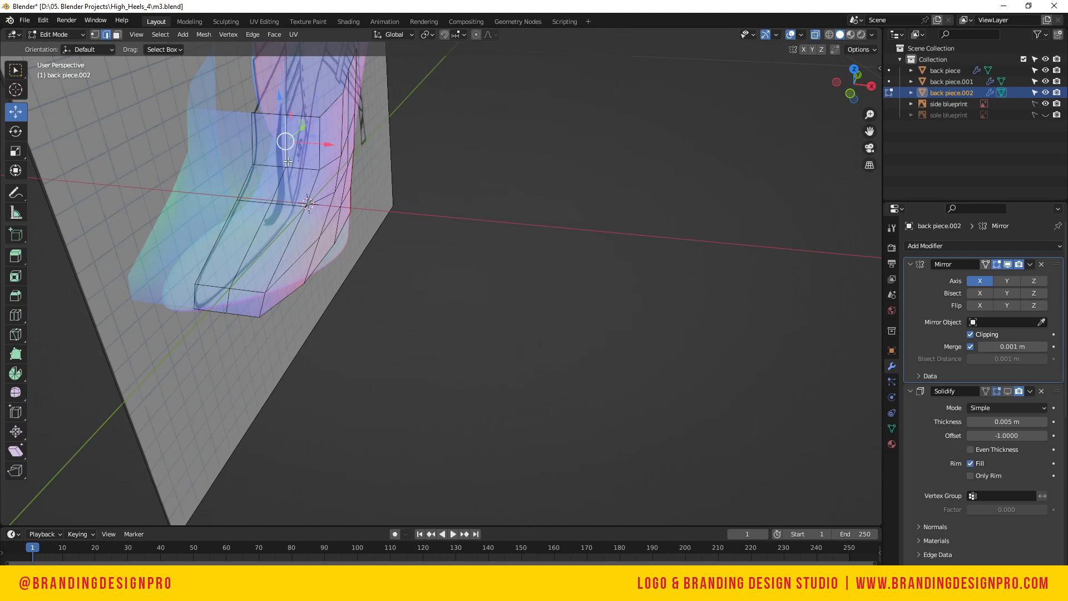
ctrl+click(227, 298)
key(g)
key(g)
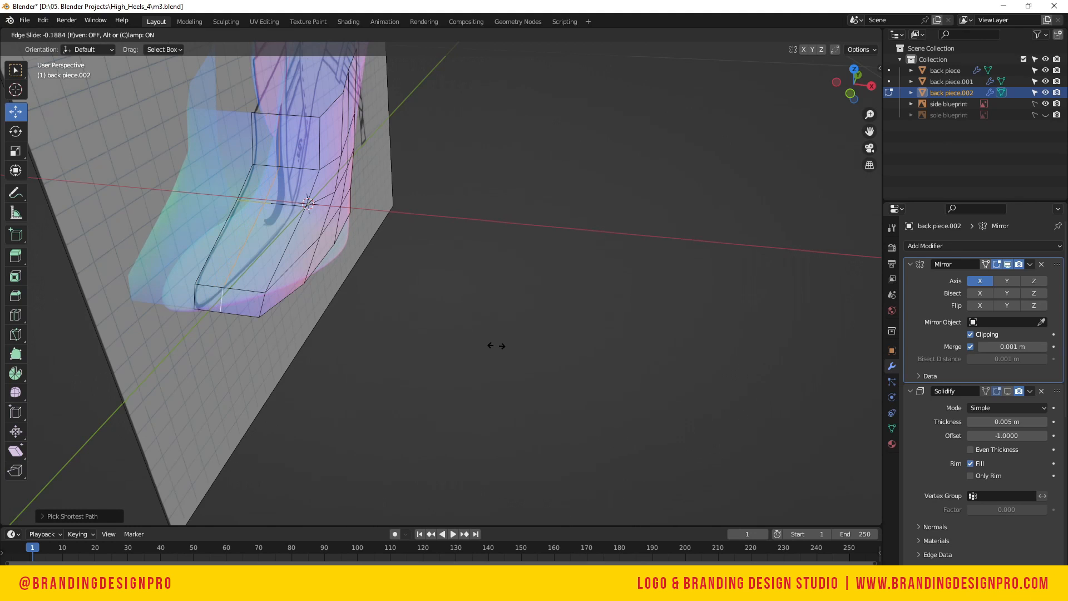
click(497, 346)
Turn off X-ray display and undo the strip's loop cut together with its edge slide
mouse_move(854, 84)
mouse_down()
mouse_move(807, 102)
mouse_move(857, 99)
mouse_up()
key(alt+z)
click(401, 251)
key(ctrl+z)
key(ctrl+z)
key(ctrl+z)
key(ctrl+z)
key(ctrl+z)
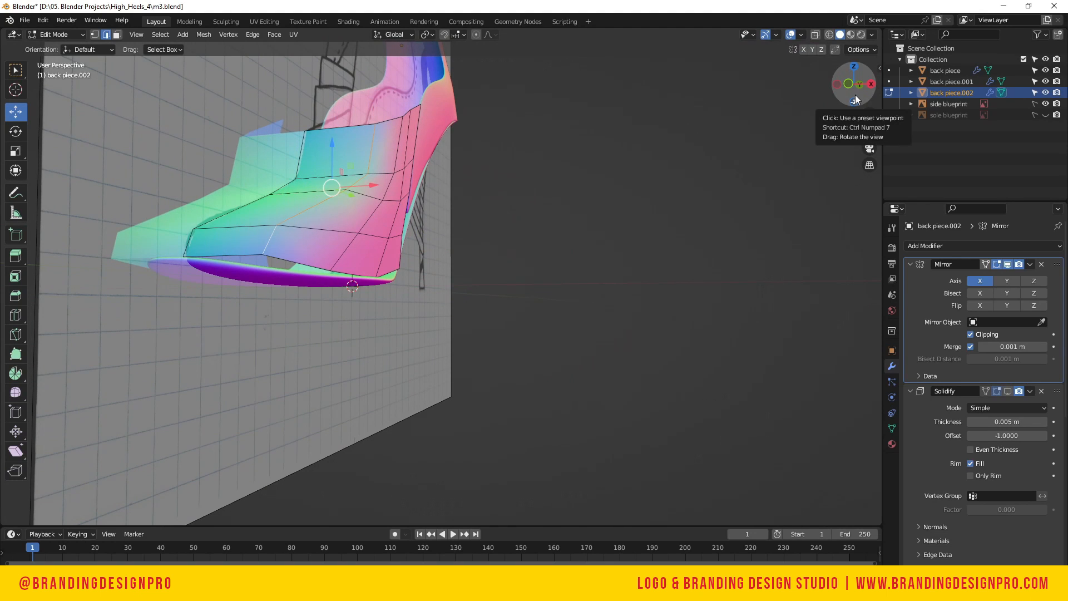
Edge-slide the strip's outer edge chain further inward, about midway between the centre line and the side
drag(857, 99, 879, 114)
key(g)
key(g)
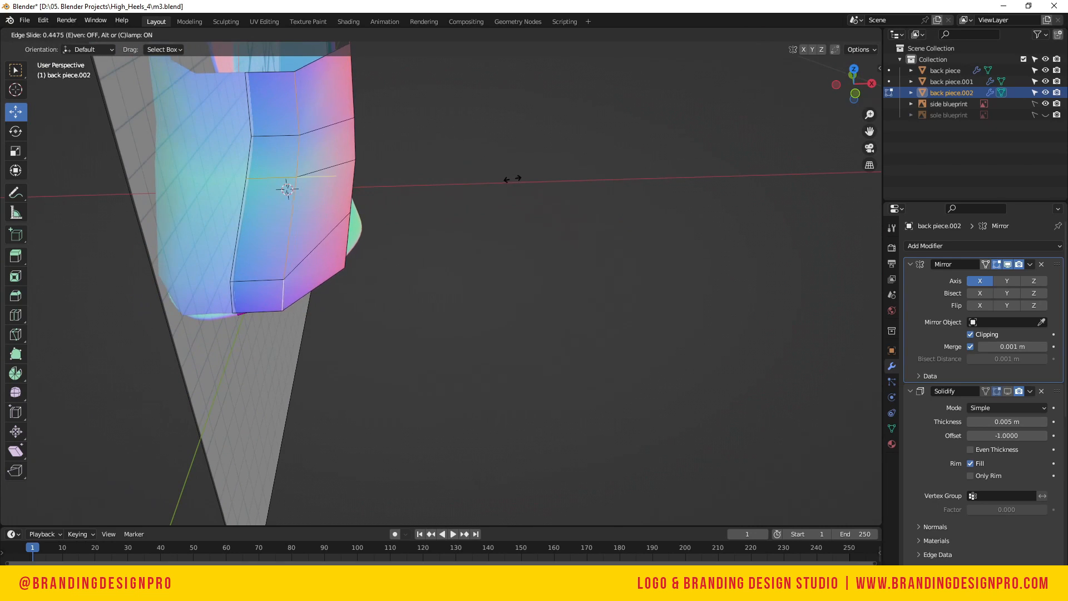
click(348, 261)
Move the strip's bottom outer vertex and the one above it backward so the toe follows the sole's rounded outline
key(1)
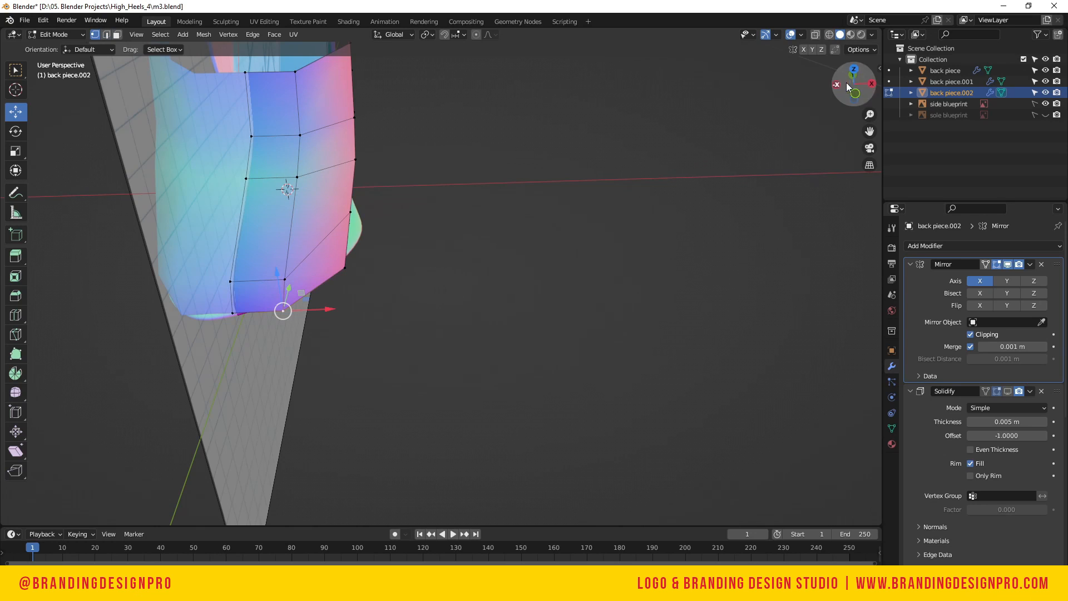
drag(853, 88, 871, 103)
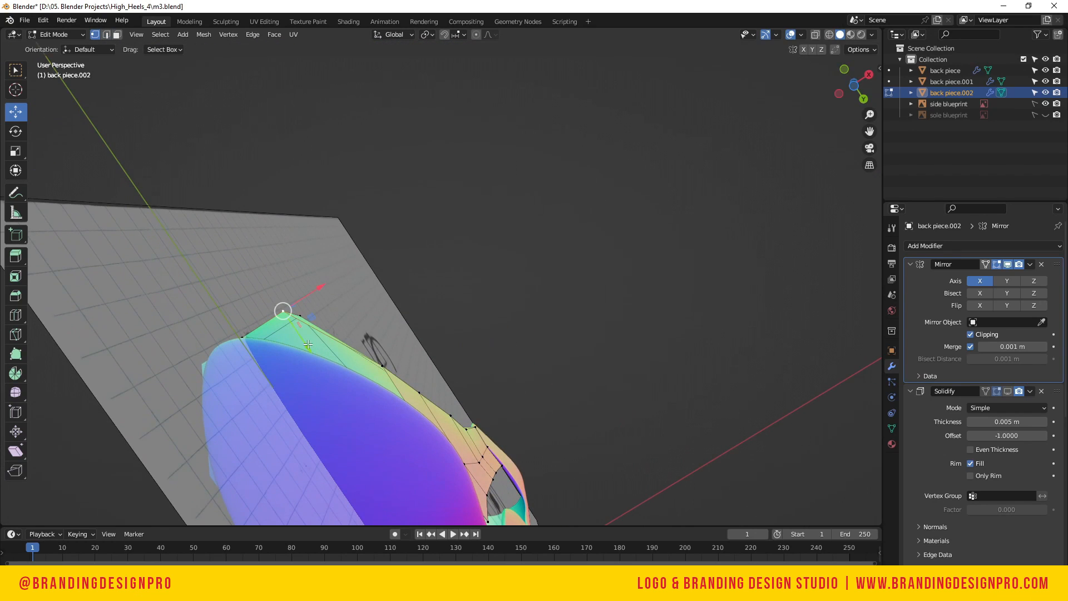
drag(308, 345, 325, 400)
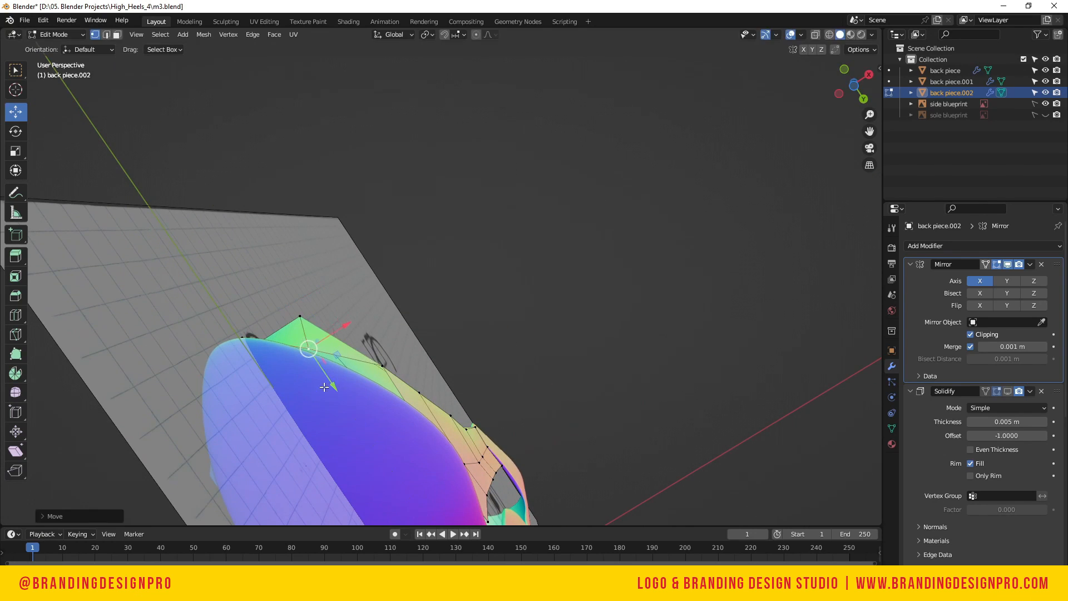
click(302, 317)
drag(320, 343, 340, 377)
Adjust the lower-edge vertices at the toe and side so they rest along the sole's edge
click(385, 369)
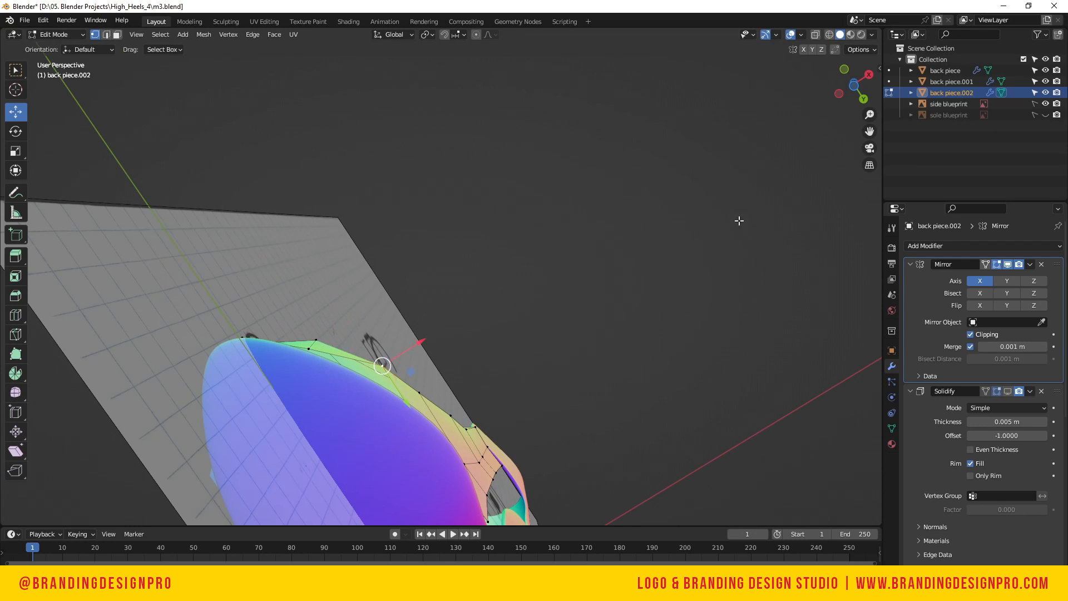
drag(856, 84, 386, 336)
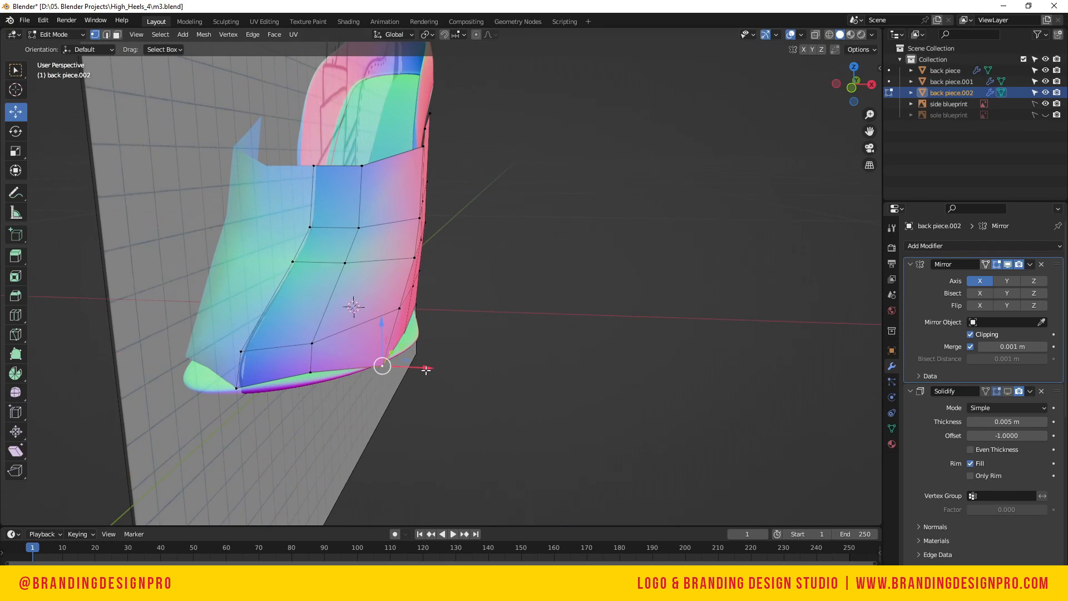
drag(426, 370, 443, 339)
click(419, 339)
click(362, 363)
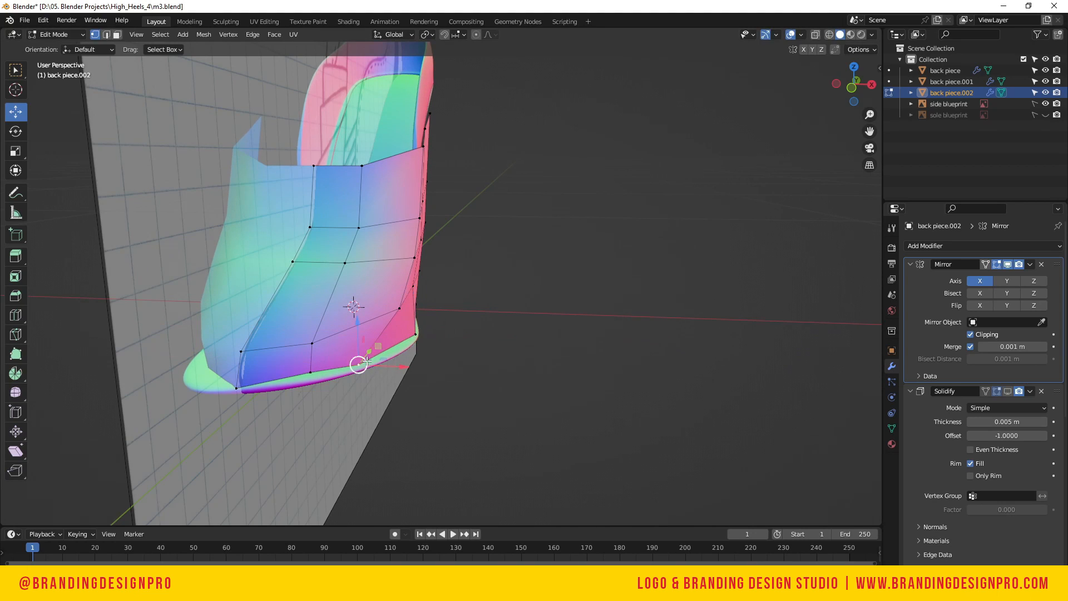
drag(309, 338, 319, 341)
click(361, 365)
drag(407, 373, 419, 376)
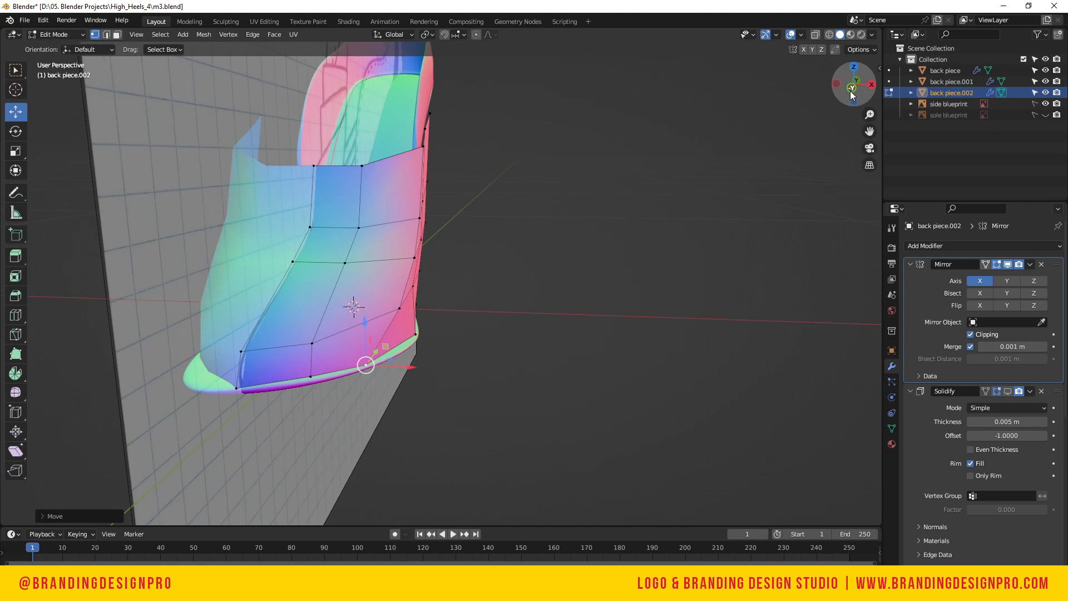
Pull the front piece's side geometry above the sole slightly outward to fill out the forefoot's flank
drag(854, 84, 676, 48)
middle_drag(730, 156, 771, 261)
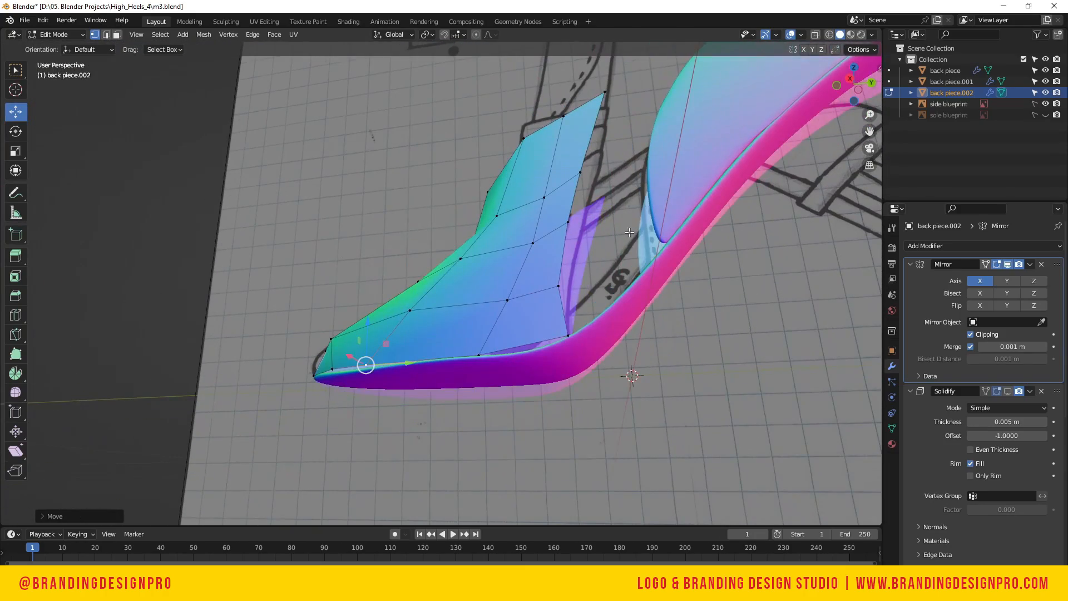
click(508, 301)
drag(843, 89, 932, 133)
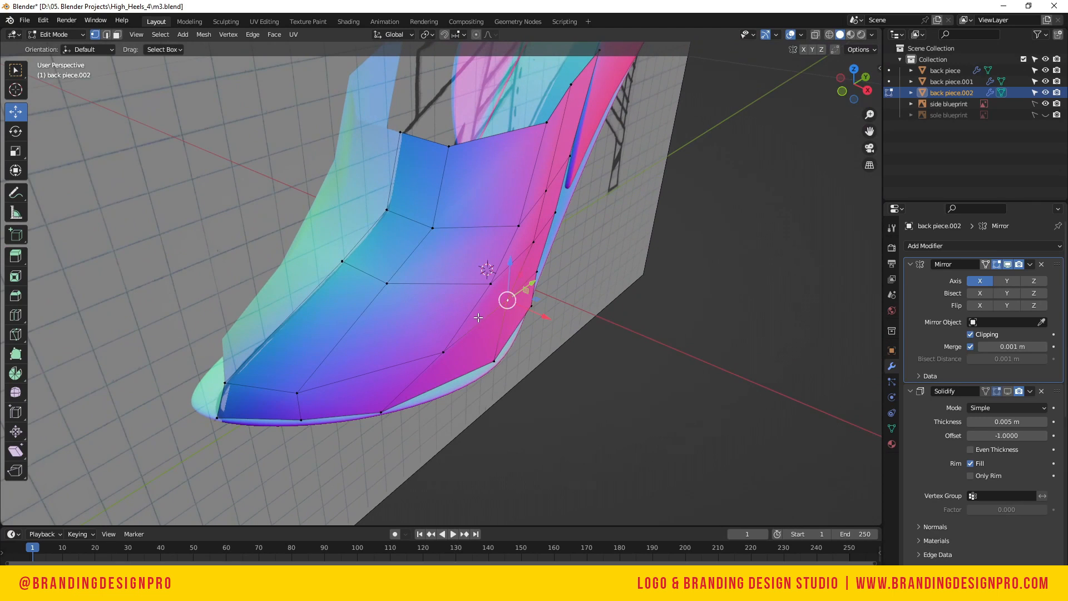
drag(525, 322, 548, 329)
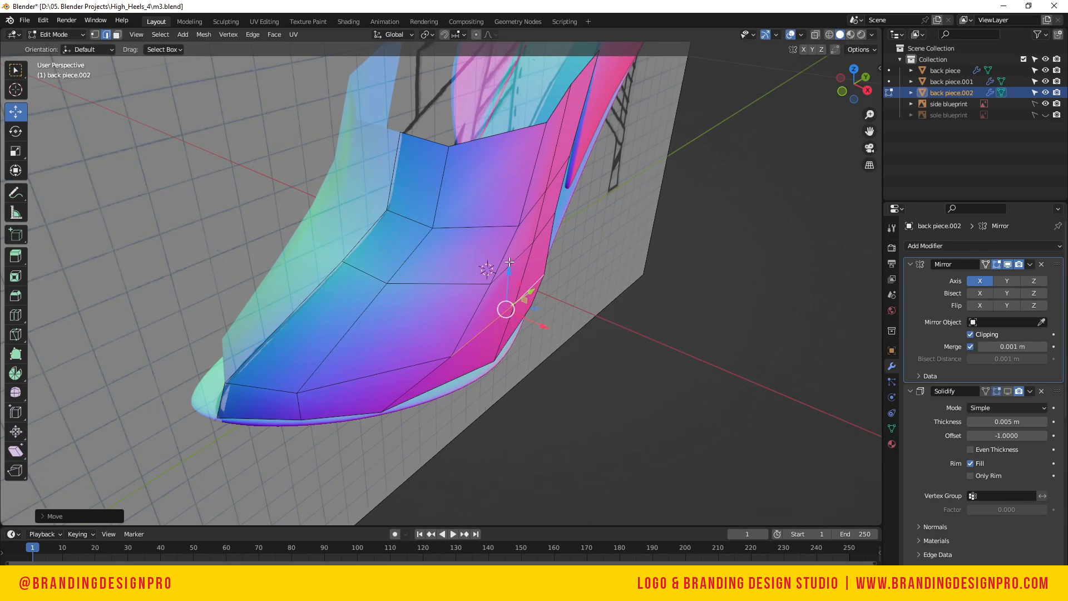
drag(853, 83, 890, 64)
scroll(494, 169, down, 3)
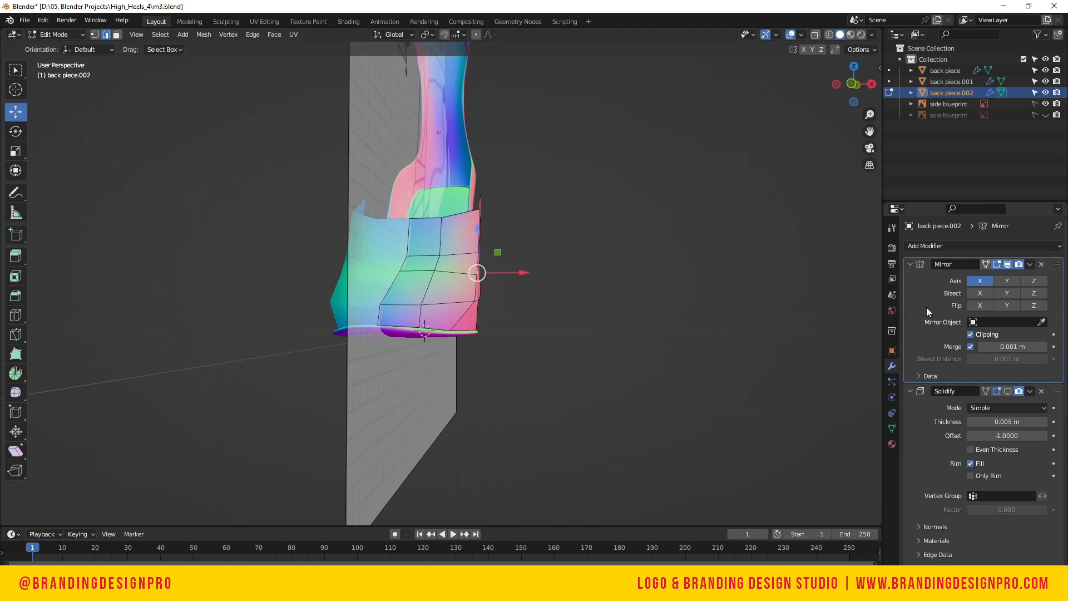
Apply the front piece's Mirror modifier and turn on viewport display of its Solidify and Subdivision modifiers
key(Tab)
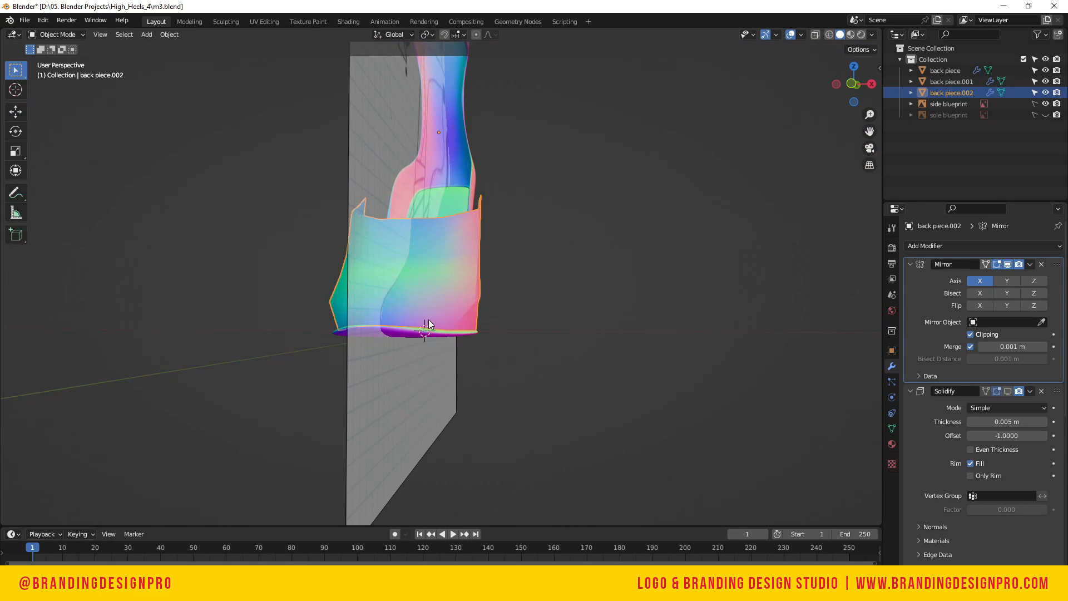
click(1030, 267)
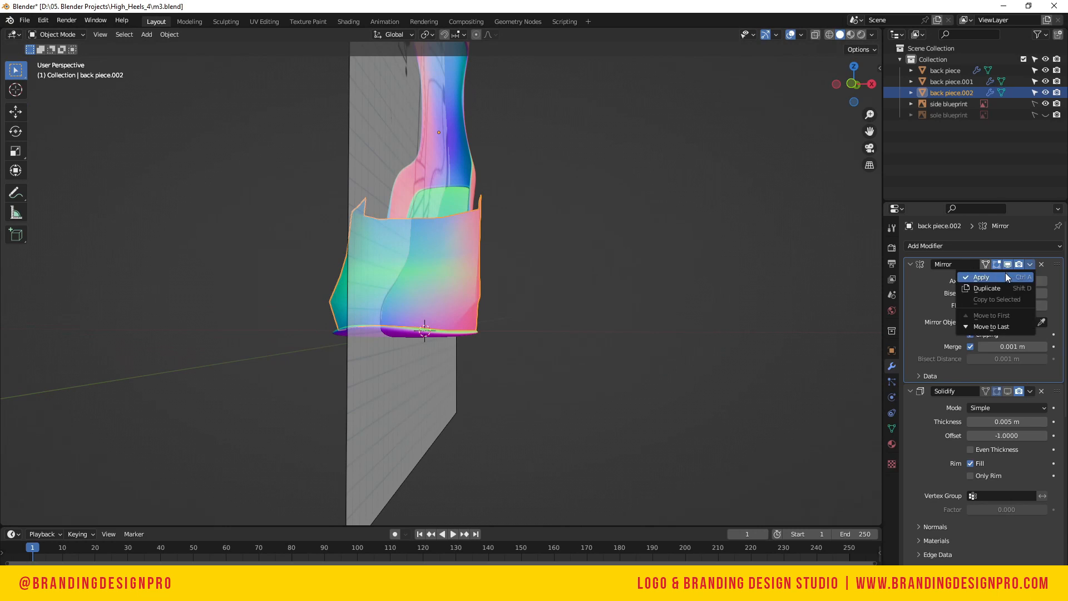
click(994, 280)
click(1008, 265)
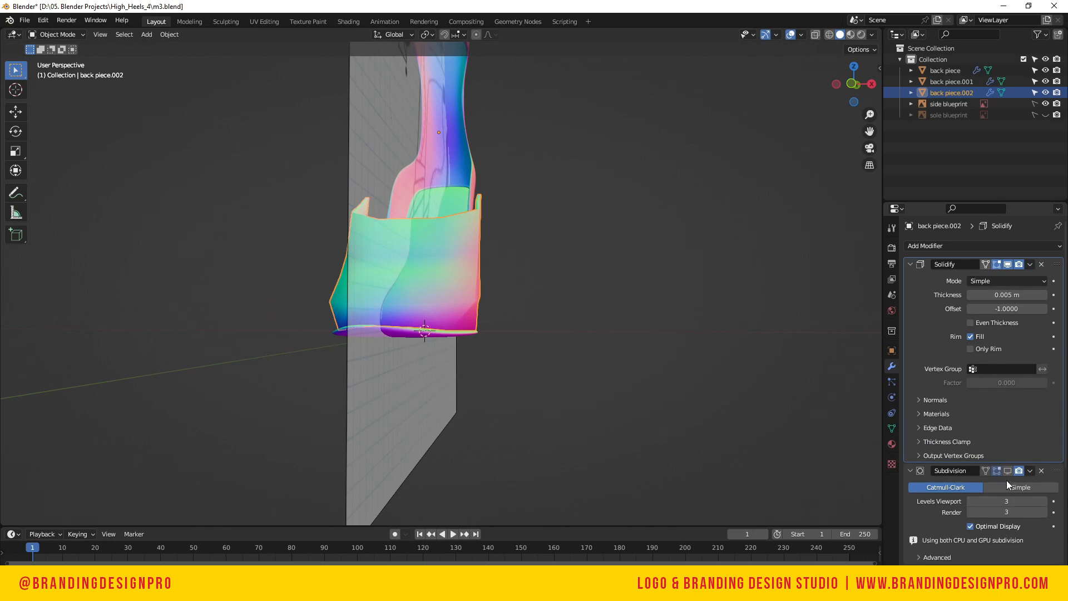
click(1008, 471)
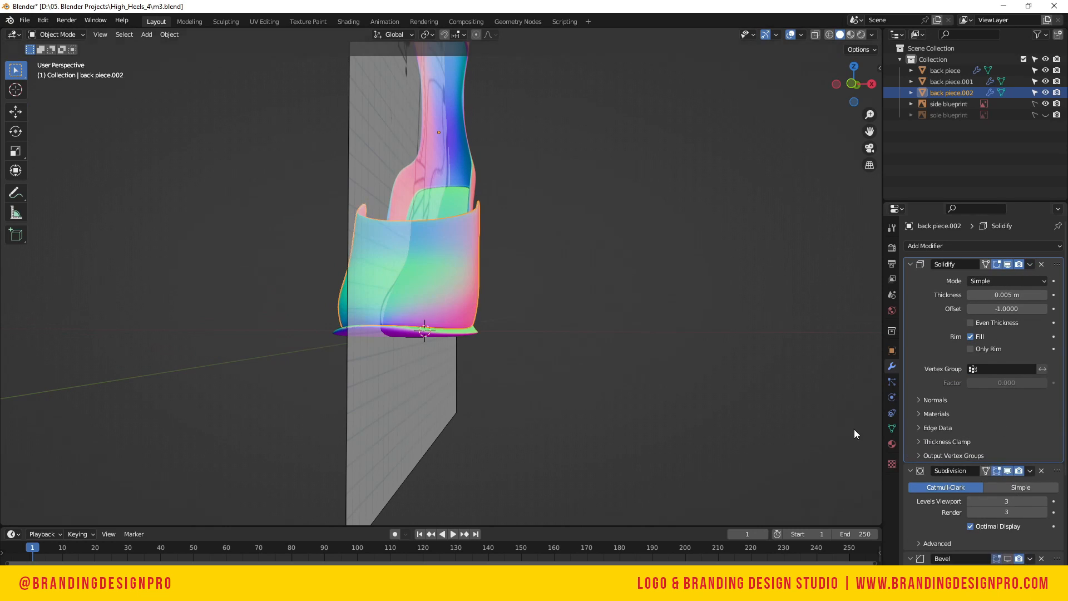
Hide the side blueprint and show the shoe parts in the right orthographic view
click(1045, 103)
click(635, 172)
drag(851, 84, 810, 94)
scroll(512, 181, down, 2)
key(KP_3)
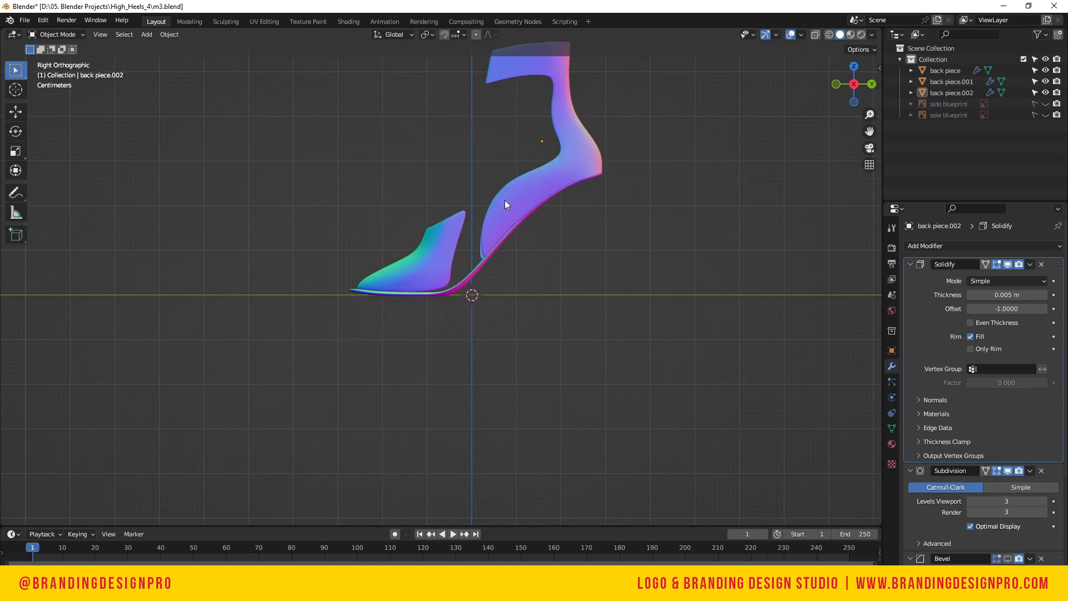
Move the whole front piece about 0.011 m toward the toe so its tip lines up with the sole's tip
click(415, 265)
key(g)
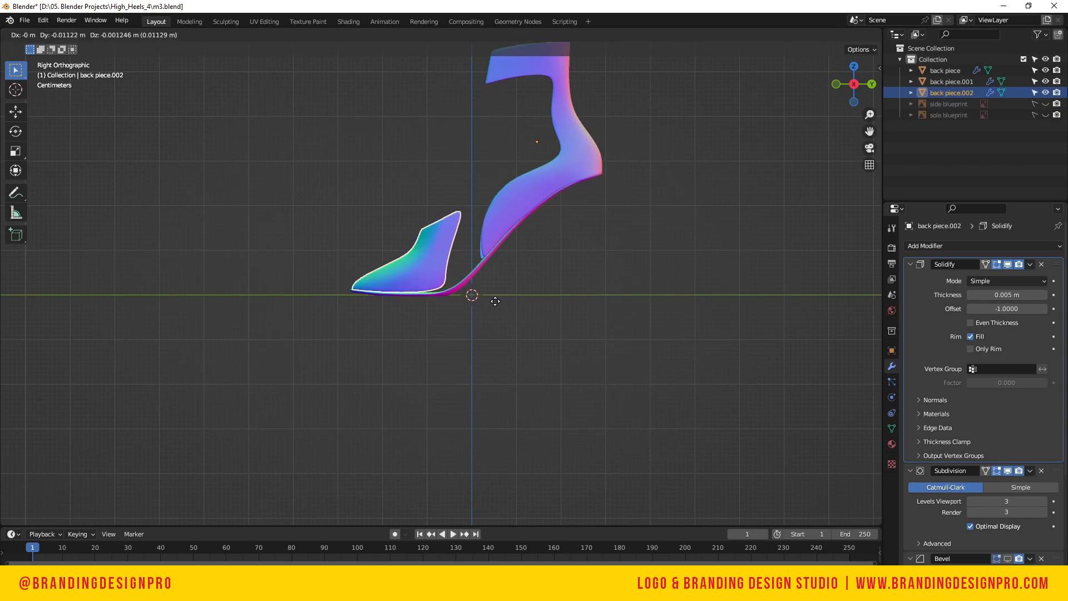
click(493, 301)
scroll(402, 276, up, 1)
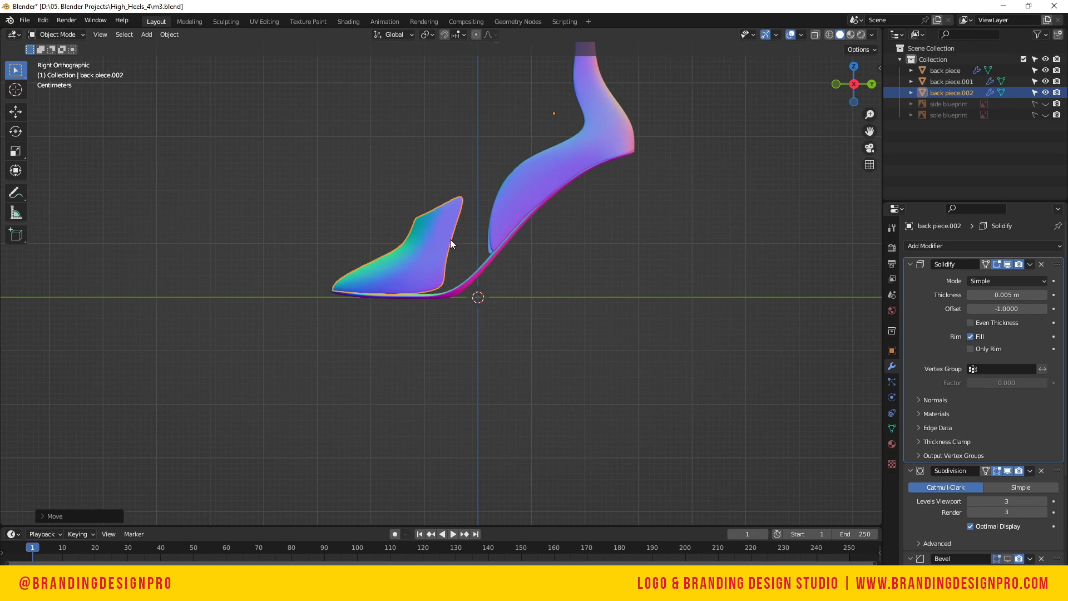
drag(857, 84, 814, 81)
key(KP_3)
Edit the front piece and move its rear lower corner vertex down and backward onto the sole
scroll(414, 276, up, 3)
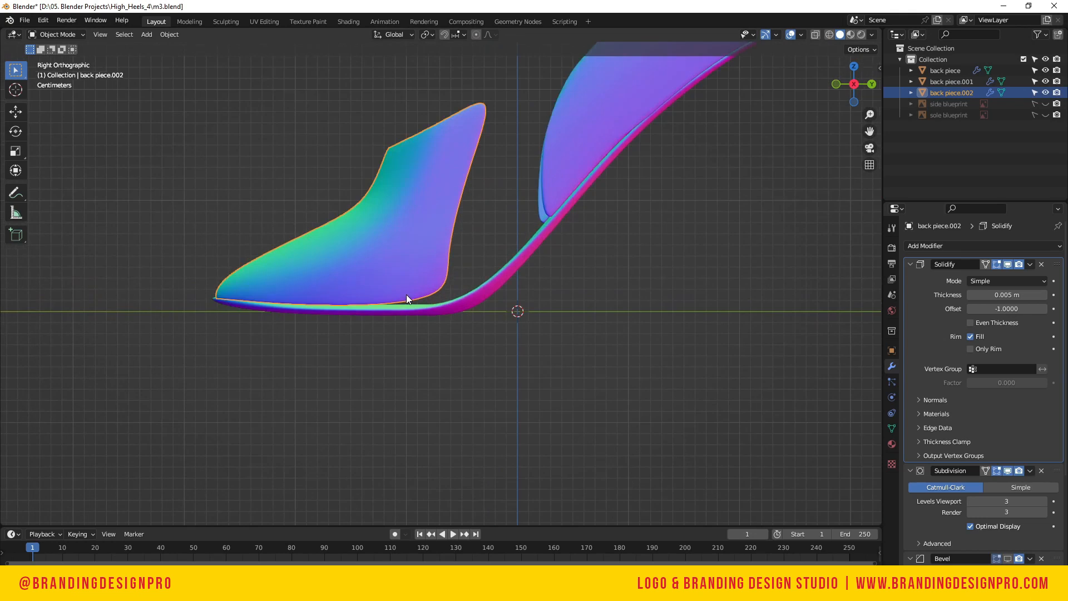
scroll(407, 295, up, 2)
key(Tab)
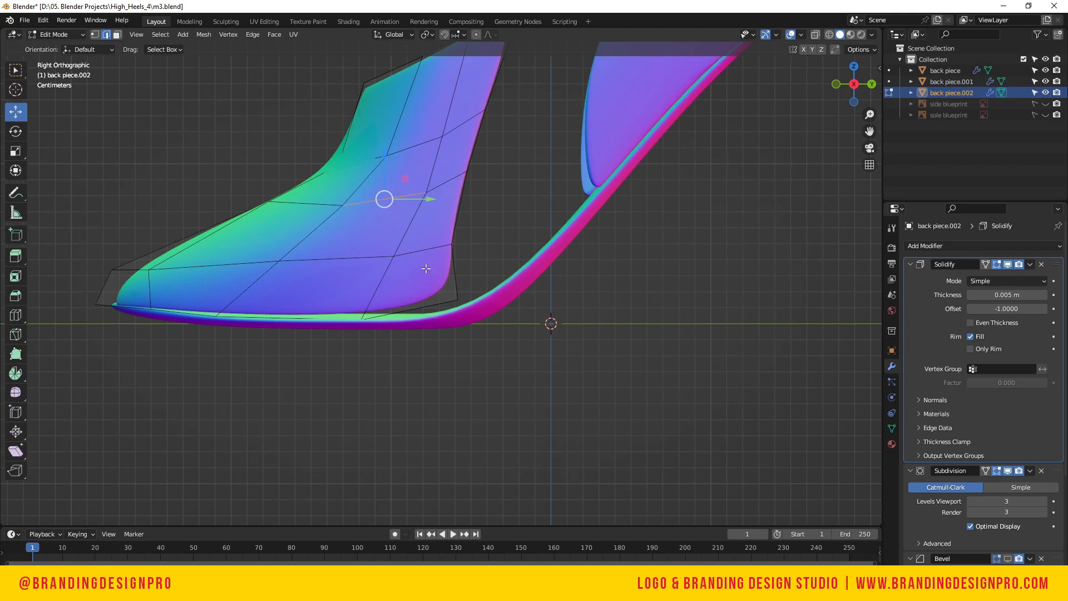
click(456, 299)
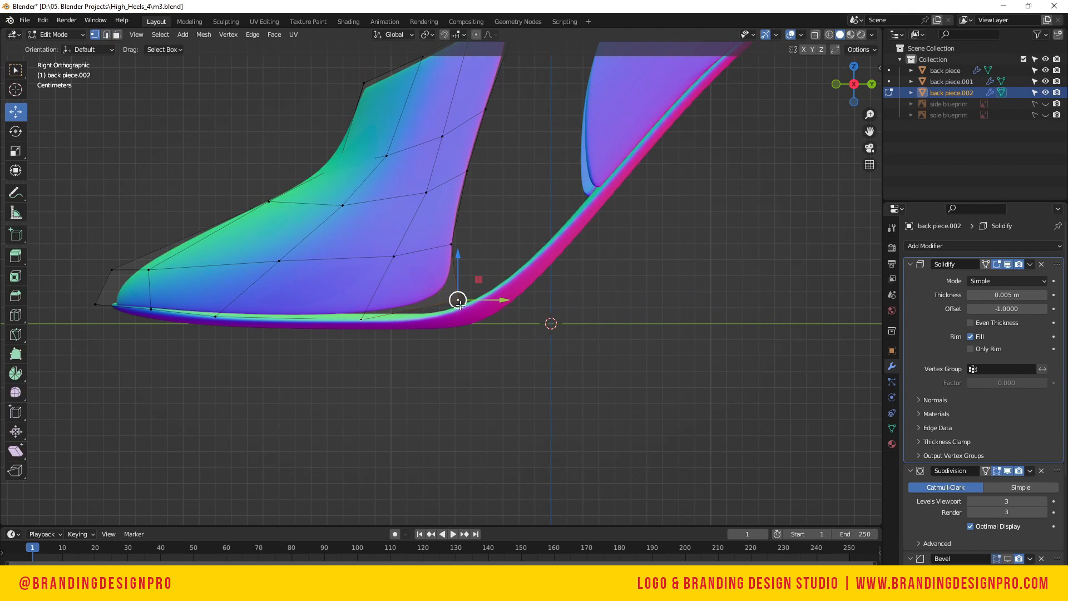
drag(460, 304, 482, 323)
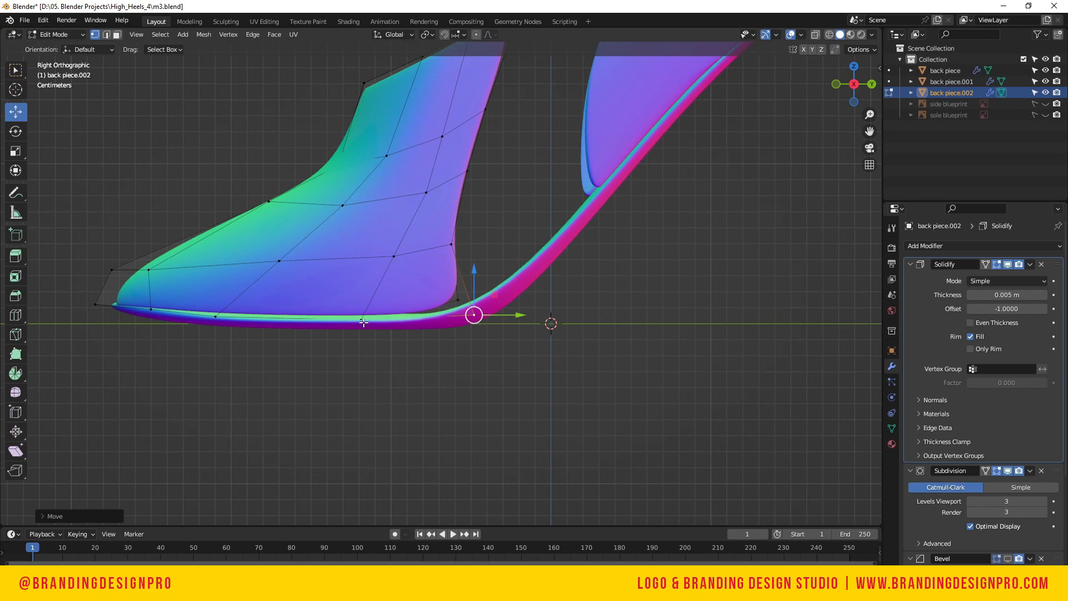
Lower the remaining bottom-edge vertices onto the sole and adjust the rear corner vertex's position along the sole's curve
drag(363, 322, 390, 340)
drag(223, 324, 217, 330)
click(382, 327)
drag(382, 327, 384, 327)
click(473, 316)
drag(473, 315, 504, 313)
scroll(504, 313, down, 4)
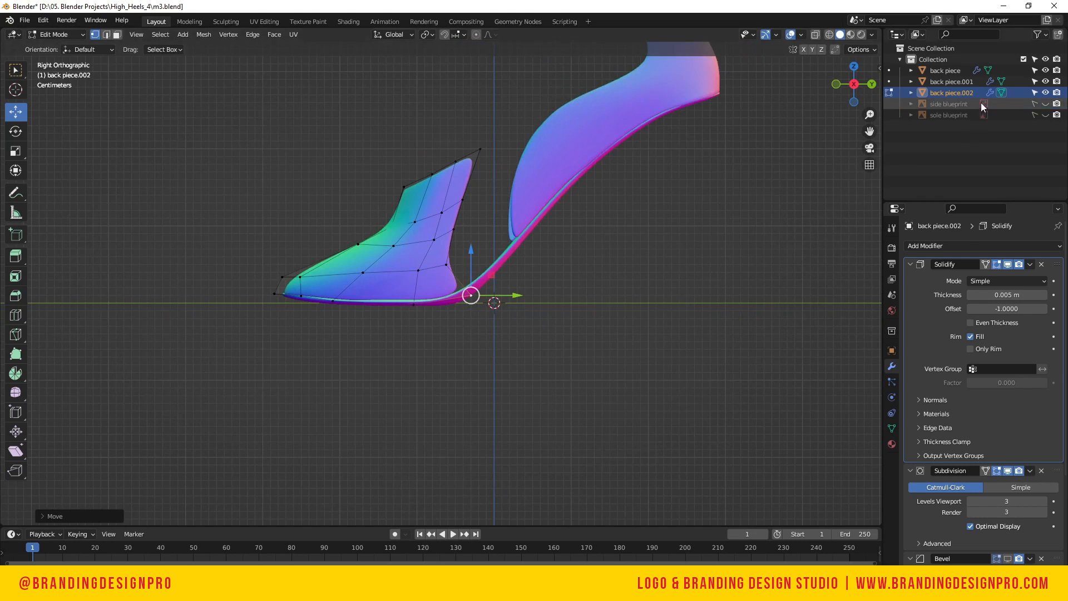
Check the side blueprint, and move the lower vertex of the toe piece's rear edge back toward the heel
click(1046, 105)
click(1047, 105)
scroll(428, 182, up, 2)
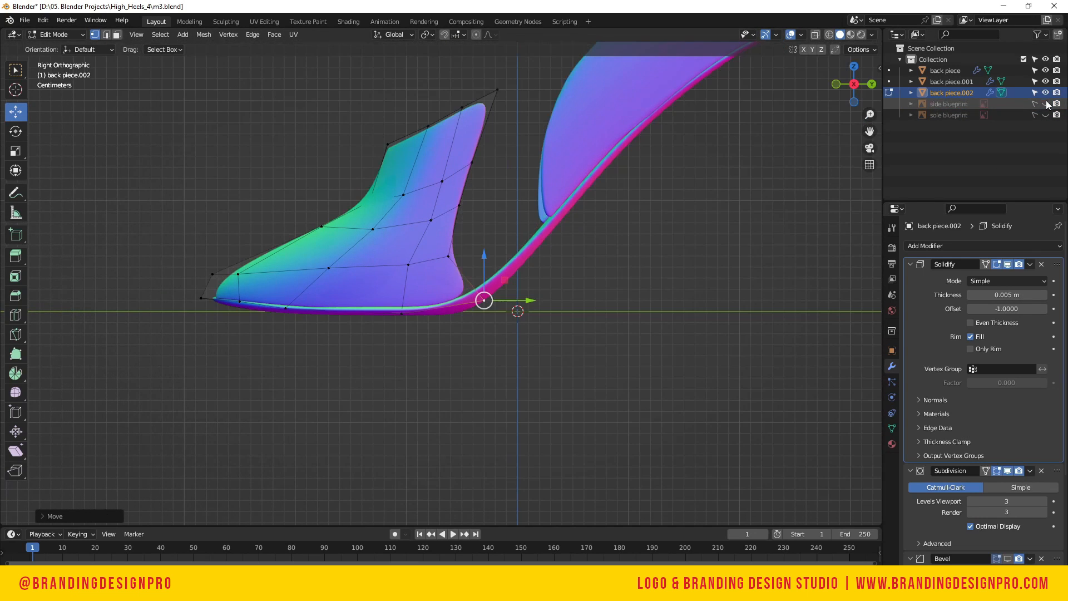
click(448, 256)
key(g)
click(511, 281)
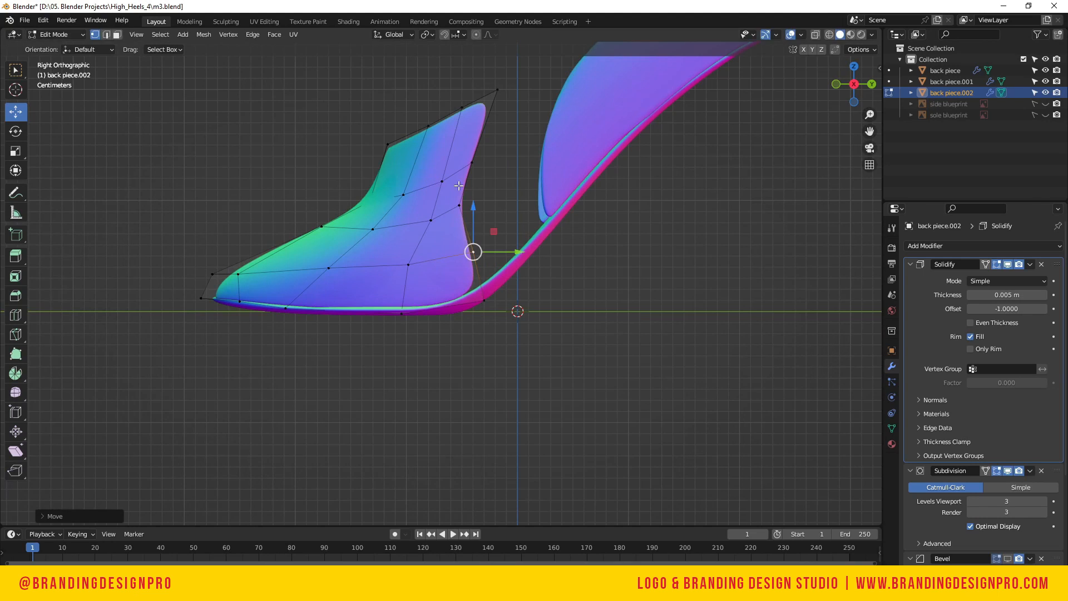
Move the two middle vertices of the toe piece's rear edge back toward the heel to straighten its profile
click(458, 205)
key(g)
click(475, 161)
click(475, 162)
key(g)
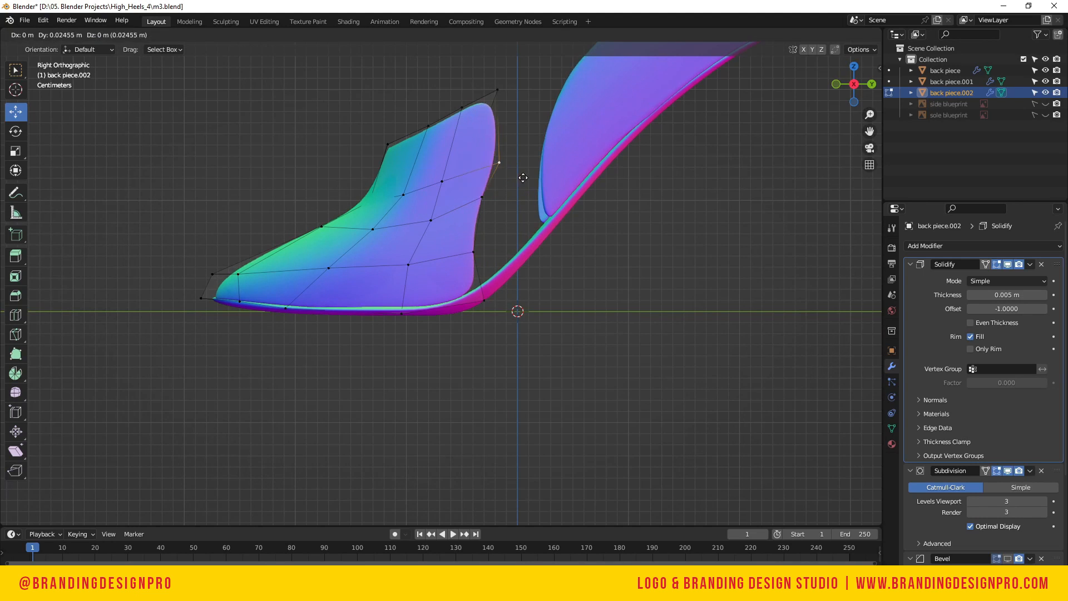
click(495, 143)
Move the top rear corner vertex of the toe piece up and back, and compare the shape with the side blueprint
click(496, 88)
key(g)
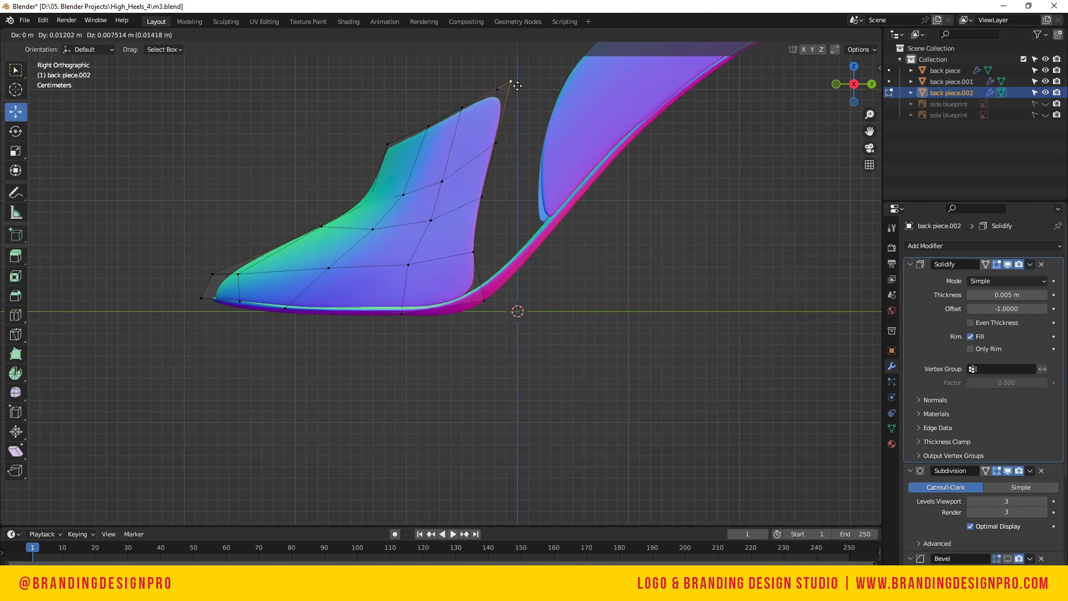
click(524, 80)
click(1045, 104)
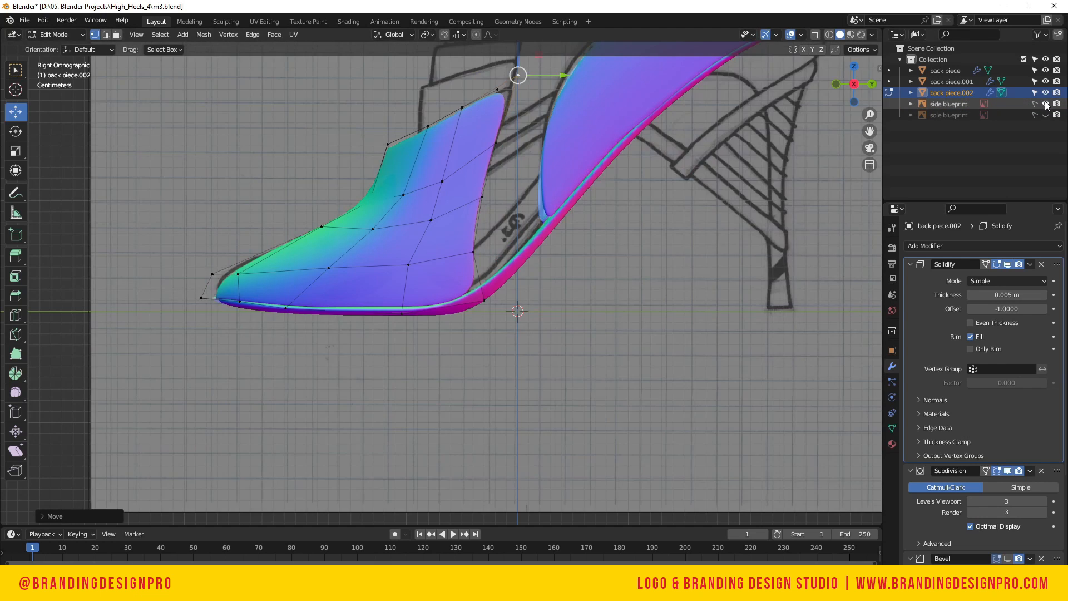
click(1045, 104)
In the left side view, lower the toe piece's bottom-edge vertices along Z to follow the sole
scroll(556, 77, down, 2)
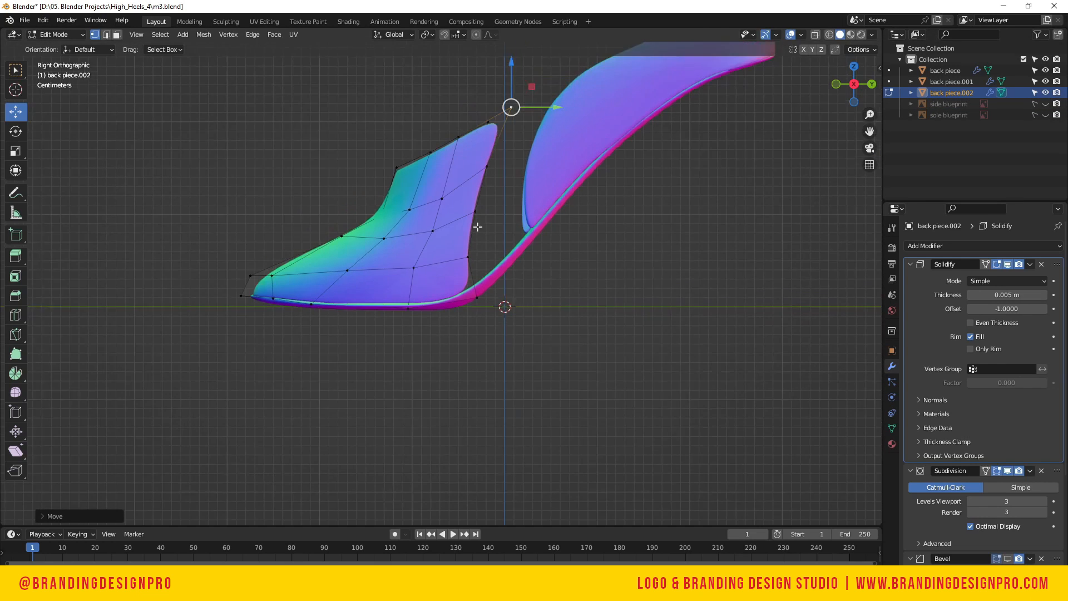
drag(872, 89, 725, 82)
key(ctrl+KP_3)
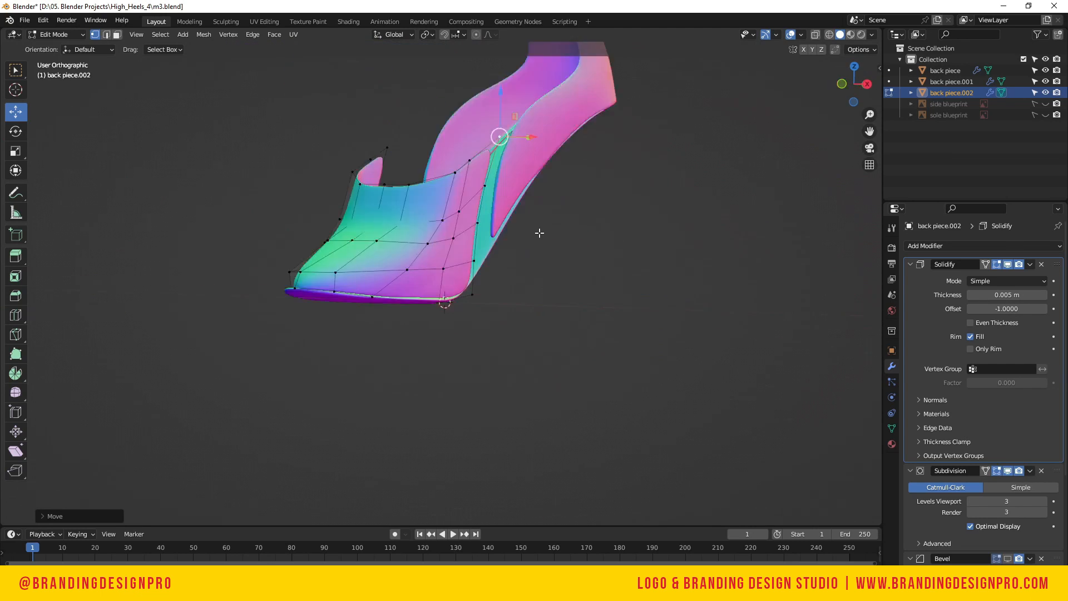
click(549, 291)
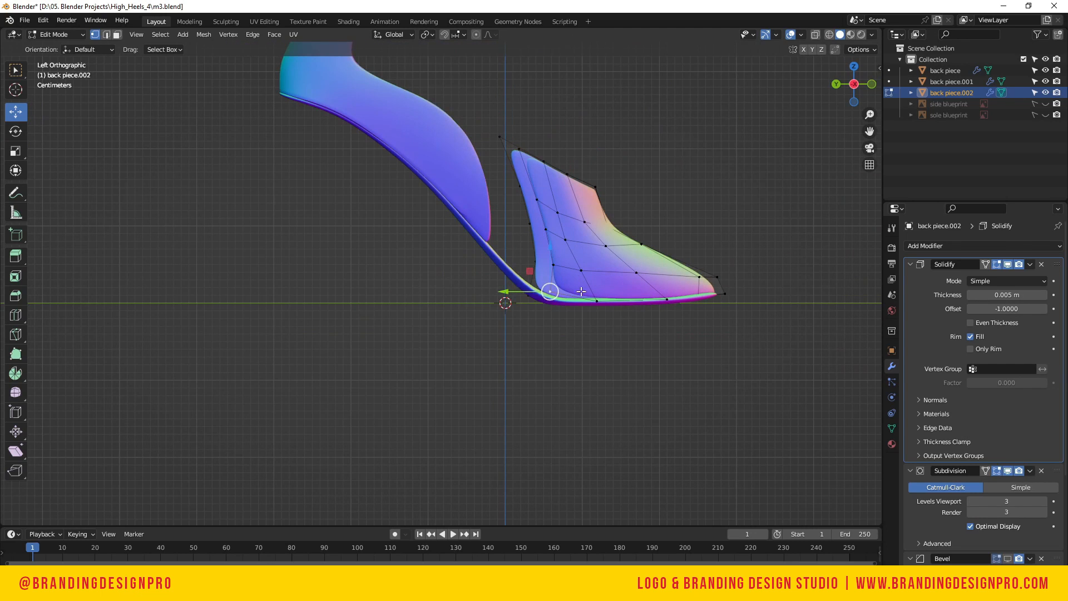
scroll(564, 285, up, 1)
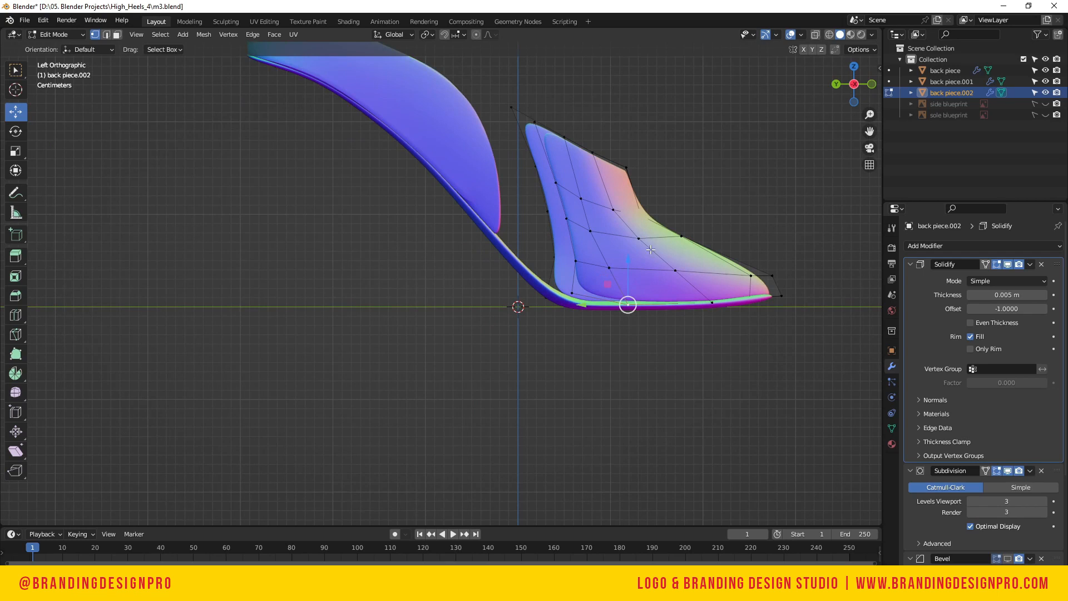
drag(630, 257, 631, 267)
click(712, 305)
drag(712, 257, 750, 260)
click(750, 297)
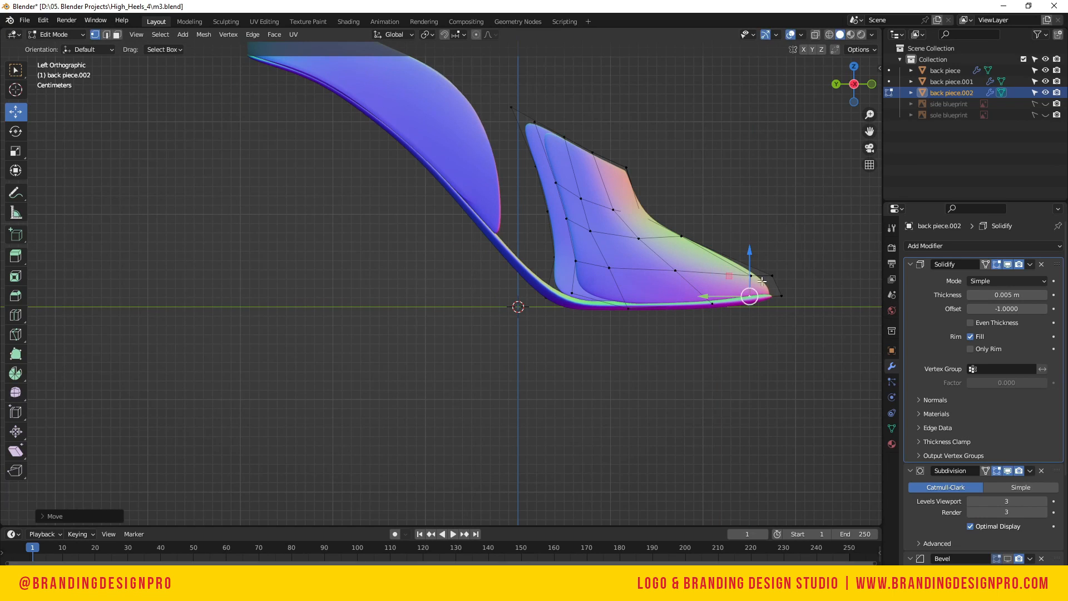
Move the rear bottom corner vertex on the toe piece's left side back and down to the sole's edge
click(574, 293)
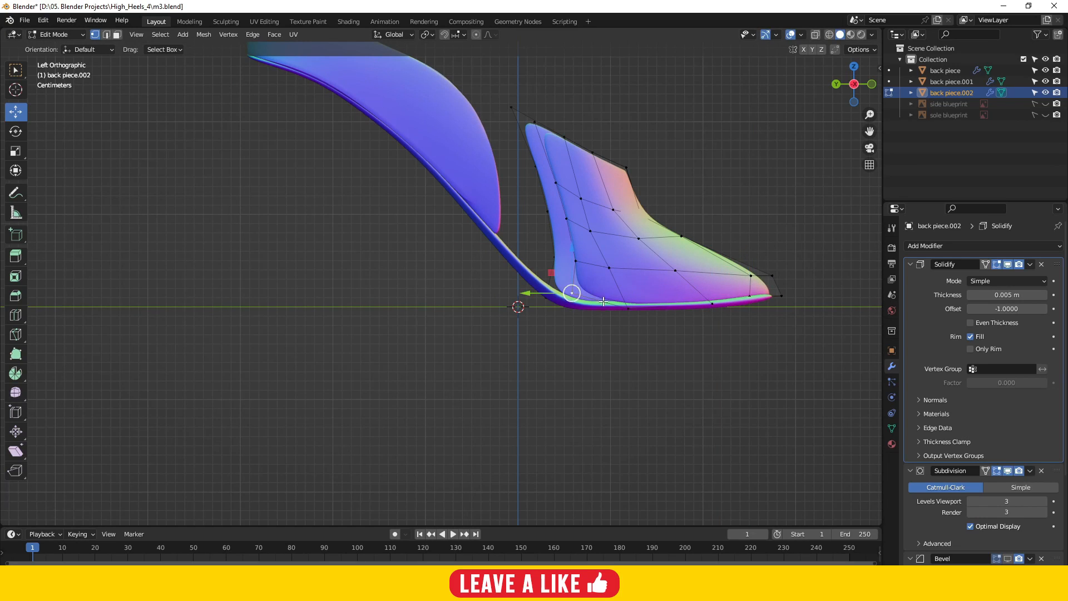
key(g)
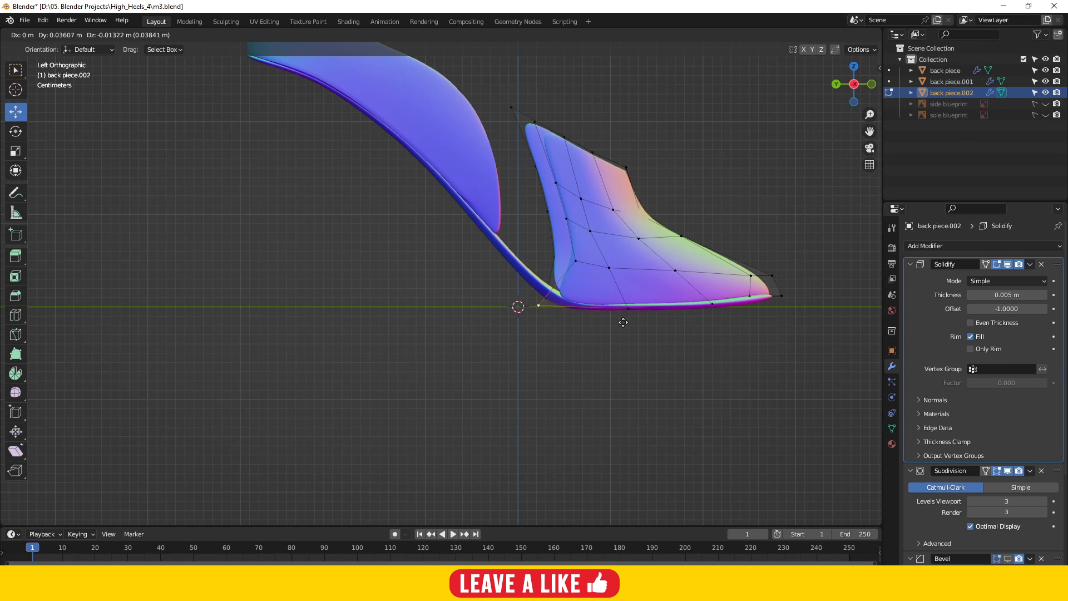
click(630, 321)
Shift the rear bottom corner vertex and its neighbour along X to fit the toe piece around the sole's side
scroll(548, 306, up, 4)
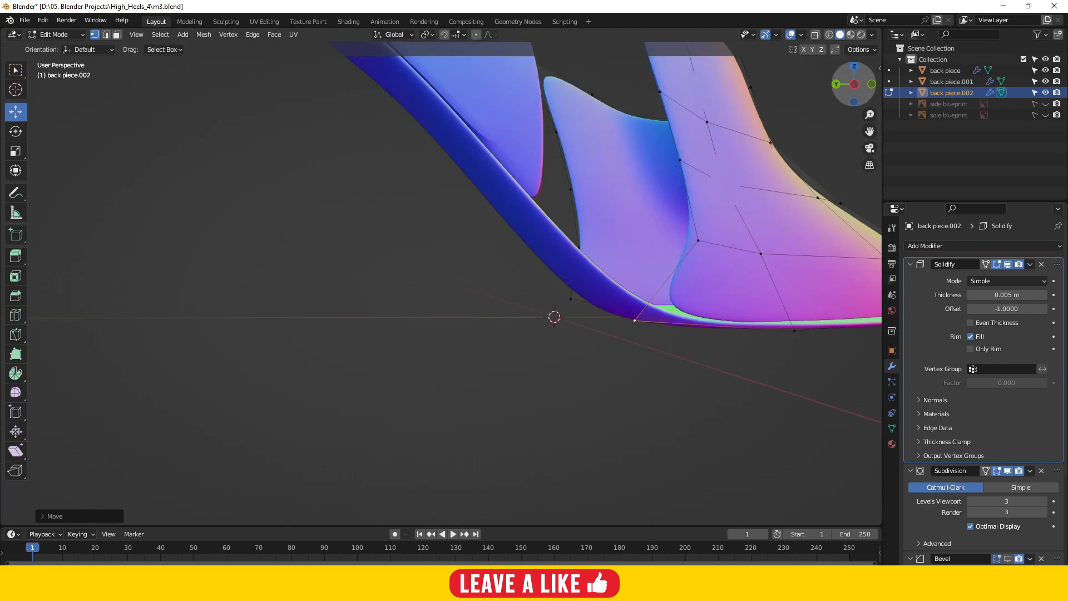
middle_drag(553, 314, 679, 208)
drag(596, 316, 547, 303)
drag(851, 89, 862, 109)
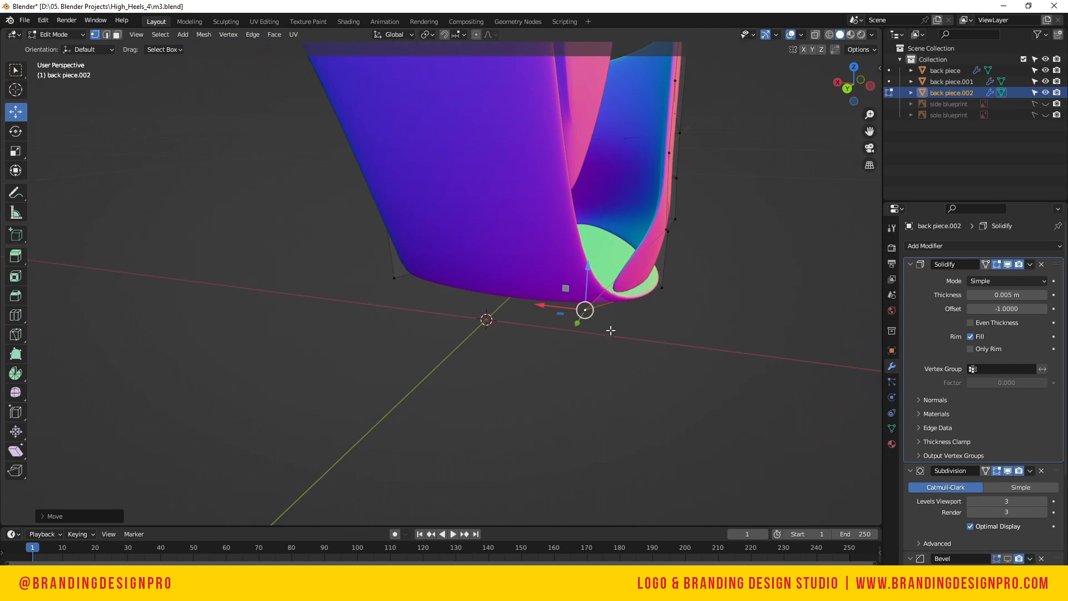
drag(546, 306, 556, 304)
click(661, 288)
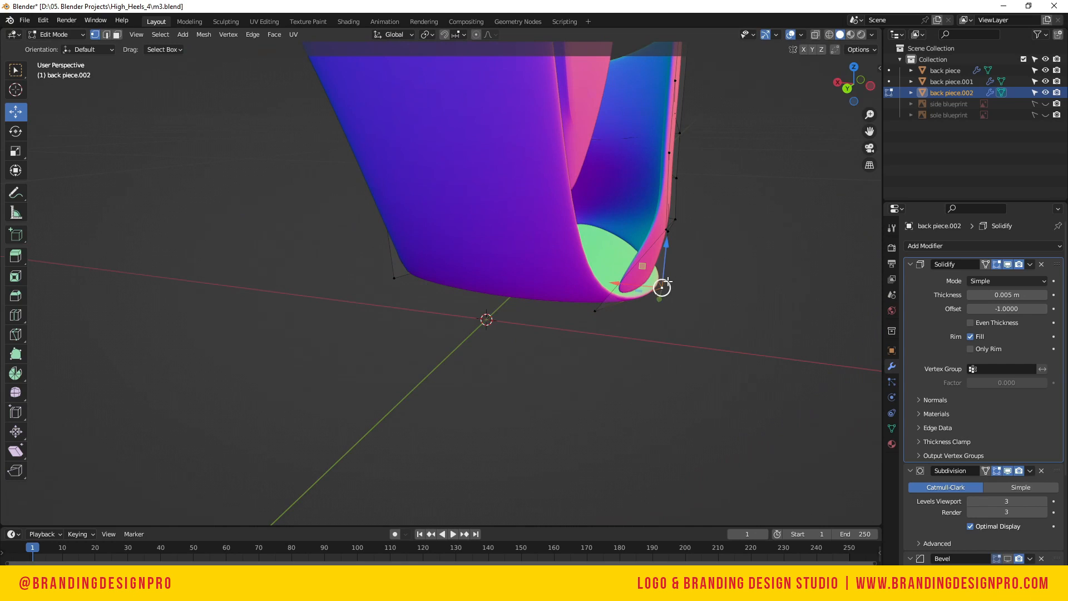
drag(618, 278, 631, 282)
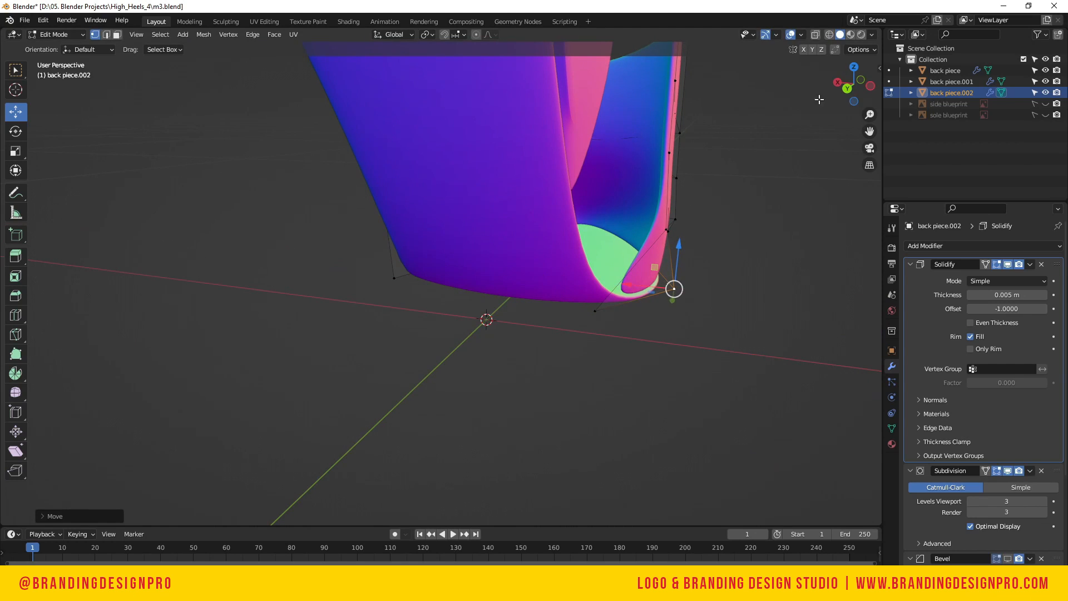
Move the bottom vertex near the toe tip forward along Y and down so the toe piece covers the sole
drag(843, 90, 871, 233)
click(789, 223)
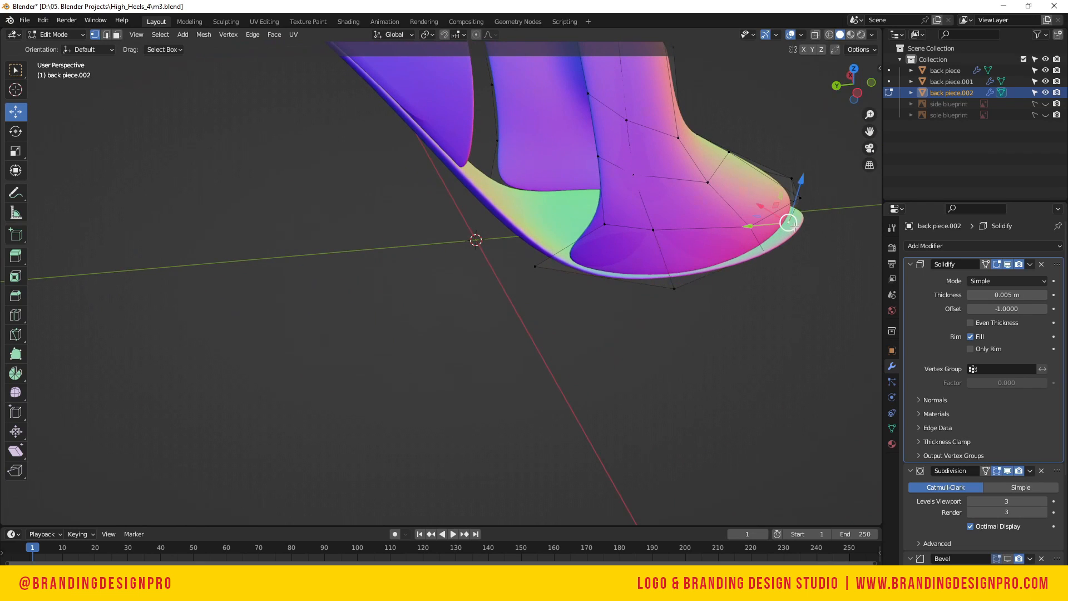
key(g)
click(785, 219)
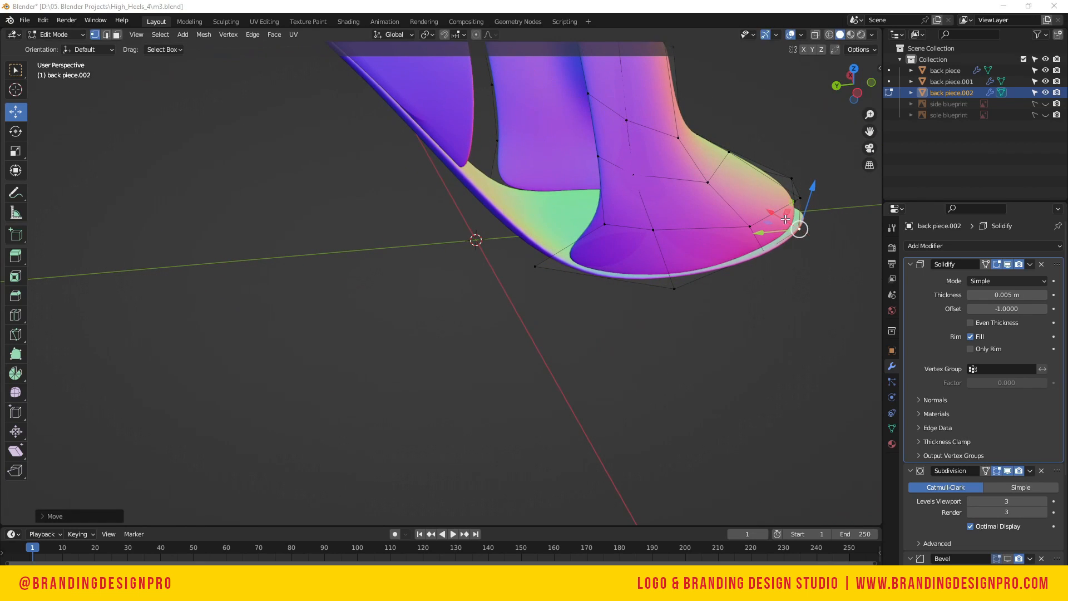
drag(766, 234, 773, 234)
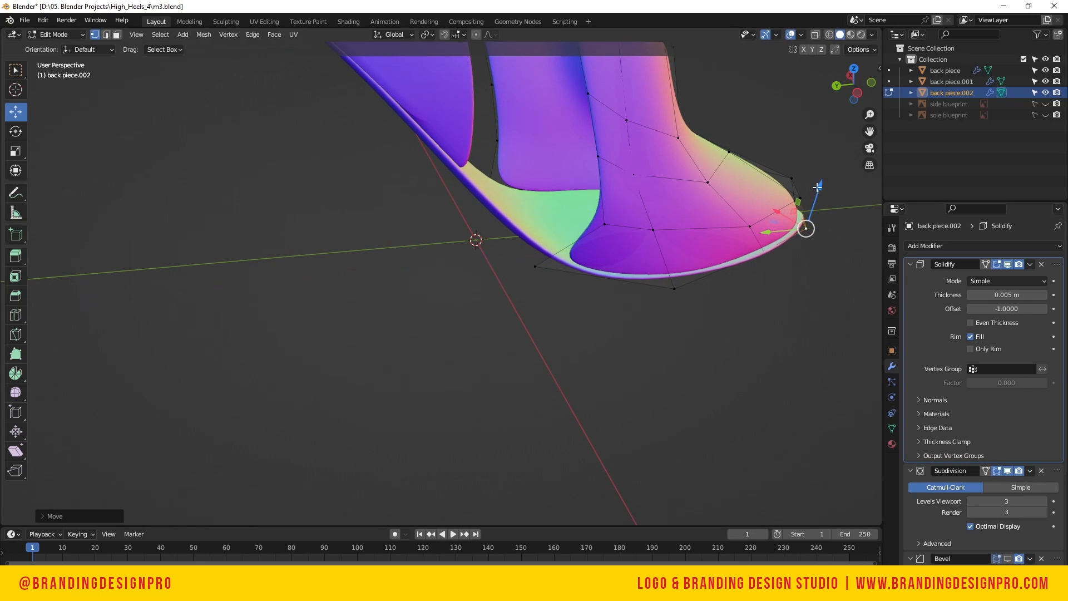
drag(818, 189, 816, 198)
key(KP_3)
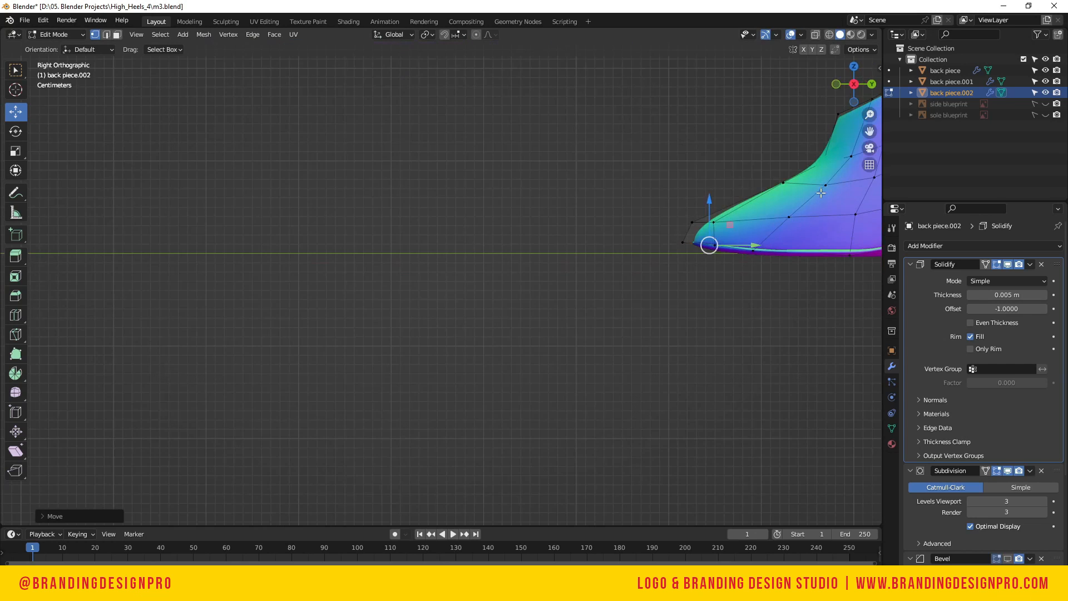
middle_drag(821, 192, 723, 166)
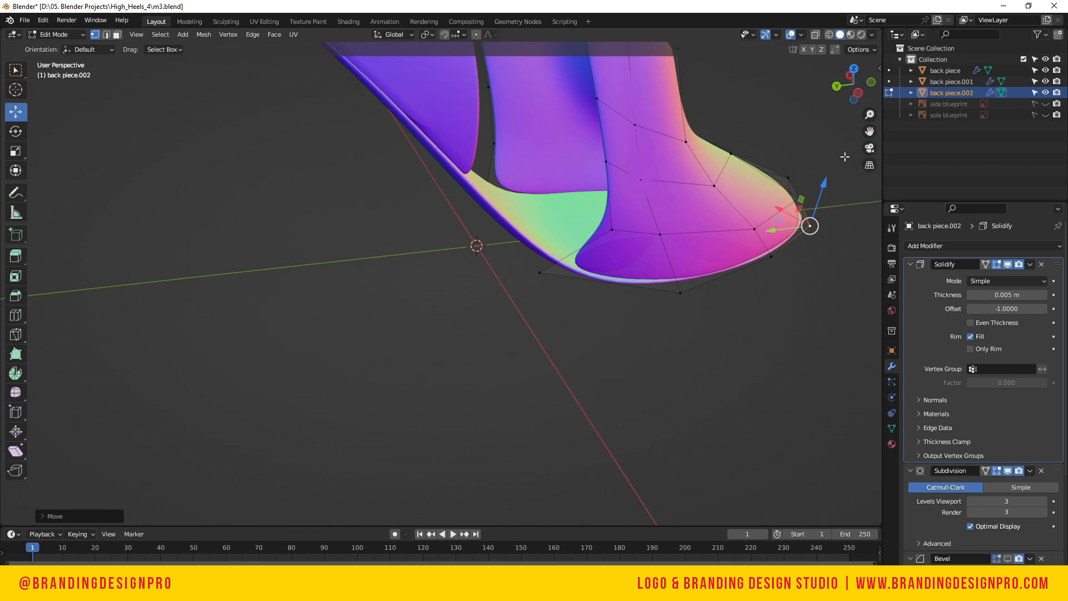
Adjust the vertices just above the toe tip's lower edge to refine the rounding of the toe
drag(854, 84, 798, 89)
click(808, 200)
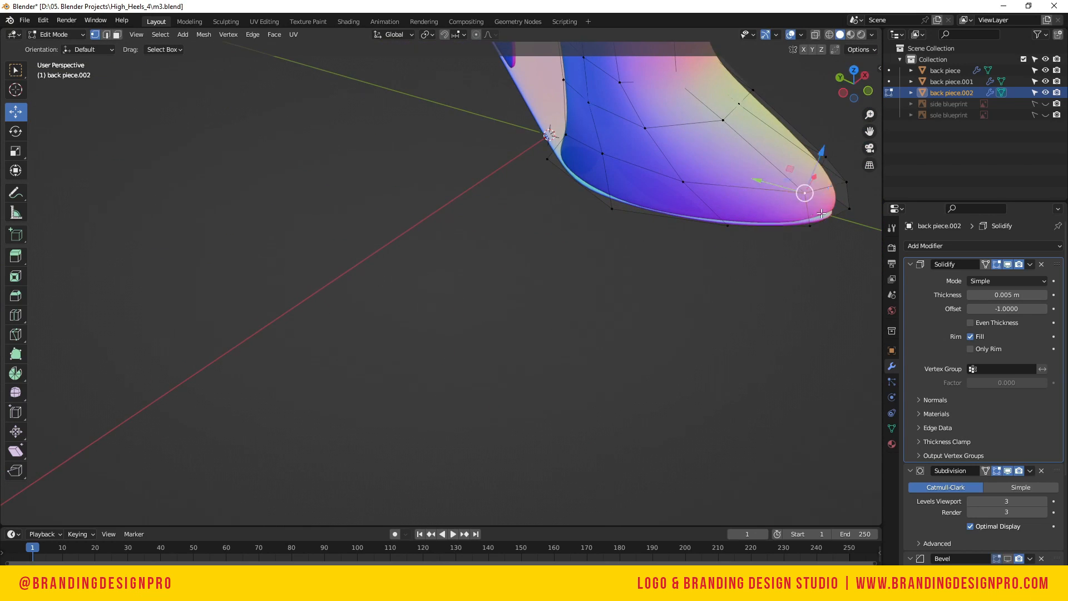
drag(763, 209, 813, 226)
drag(867, 174, 865, 177)
drag(859, 103, 786, 94)
drag(873, 210, 813, 192)
Shift a vertex on the toe's front lower edge slightly along Y and raise it along Z
click(783, 201)
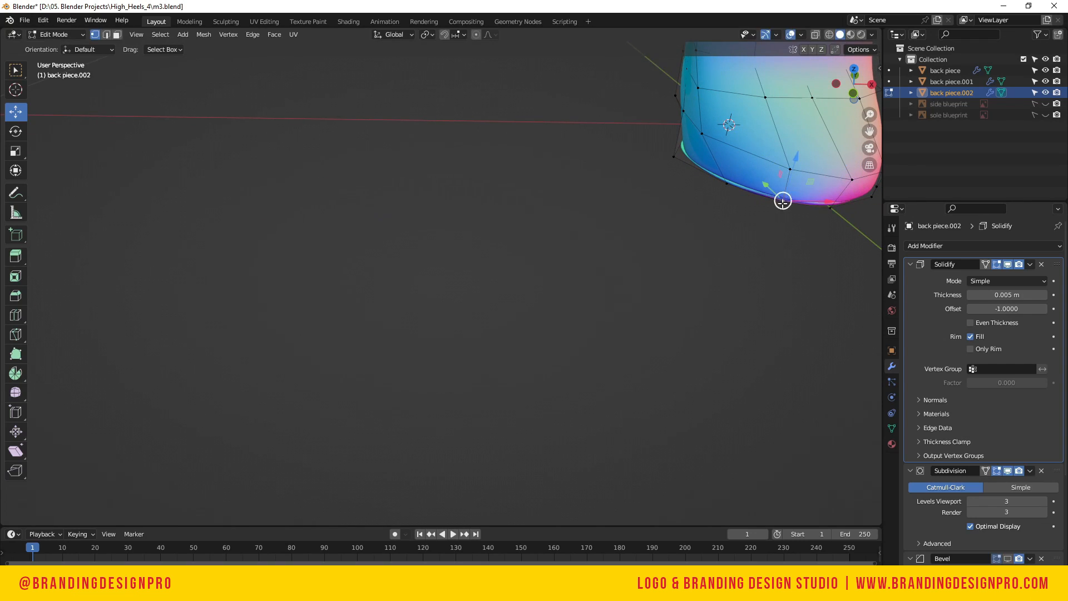
shift+middle_drag(825, 219, 762, 241)
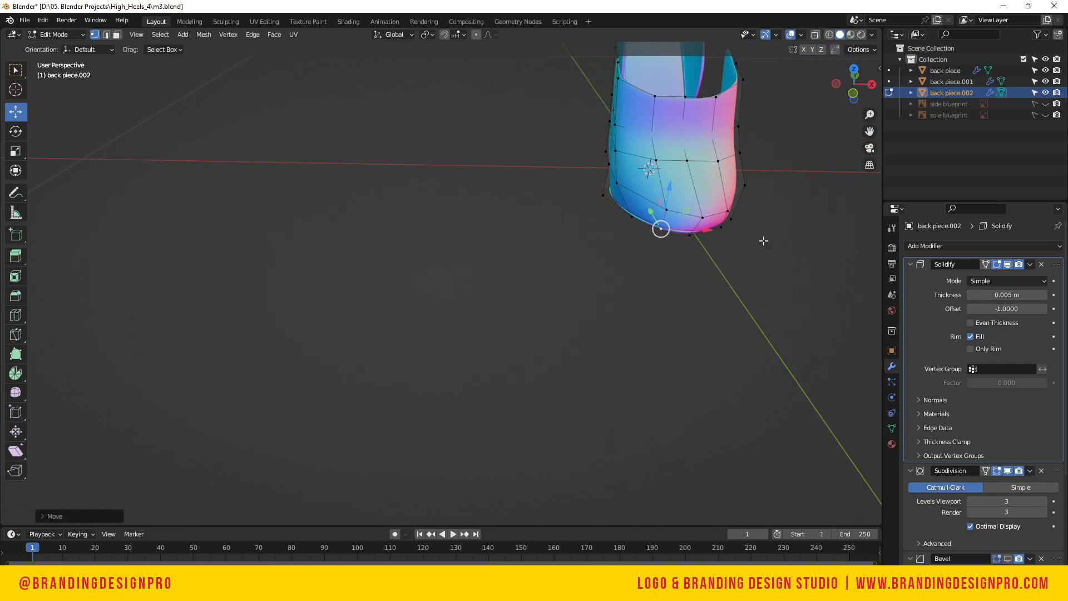
drag(851, 92, 729, 85)
drag(763, 225, 768, 225)
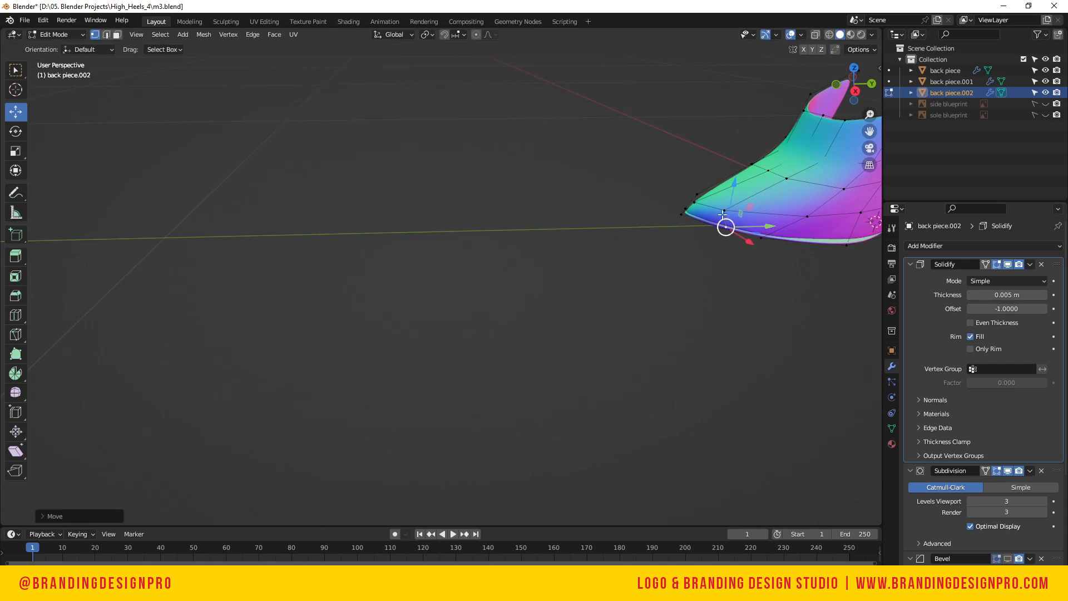
drag(733, 181, 730, 159)
Reposition the neighbouring lower-edge vertices around the toe tip to follow the sole's outline from below
drag(851, 83, 1046, 89)
click(733, 225)
drag(690, 220, 683, 223)
drag(851, 84, 704, 14)
click(806, 217)
drag(852, 191, 868, 208)
click(852, 217)
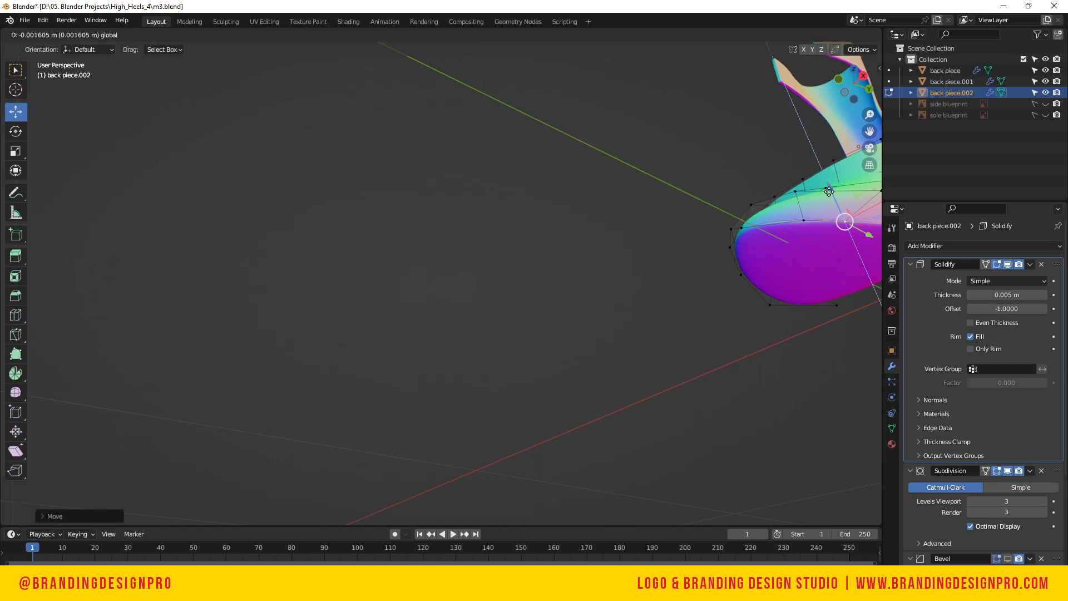
Nudge the bottom-edge vertex on the toe piece's side forward along Y and lower it slightly along Z
drag(852, 84, 867, 160)
click(798, 209)
click(808, 228)
drag(859, 238, 856, 237)
middle_drag(856, 237, 796, 257)
drag(853, 232, 850, 234)
middle_drag(850, 233, 835, 212)
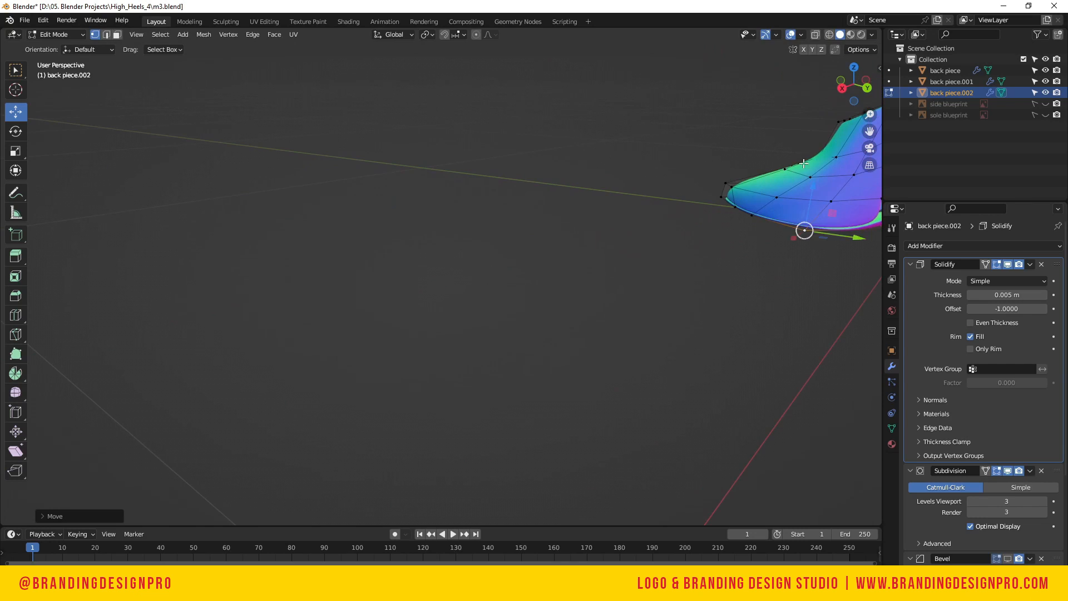
drag(811, 191, 810, 195)
middle_drag(810, 195, 796, 189)
Lower the next bottom-edge vertex of the toe piece slightly along Z to close it against the sole
click(790, 242)
drag(796, 197, 795, 203)
middle_drag(795, 203, 702, 156)
drag(854, 84, 854, 120)
drag(749, 245, 750, 246)
Shift two vertices at the front of the toe slightly along X to smooth its rounding
click(792, 215)
drag(854, 83, 878, 120)
click(789, 271)
drag(839, 285, 835, 284)
click(748, 282)
drag(801, 296, 793, 293)
Edge-slide the lengthwise edge paths on one half of the toe piece toward its centre to even their spacing
mouse_move(854, 83)
mouse_down()
mouse_move(779, 61)
mouse_move(856, 65)
mouse_up()
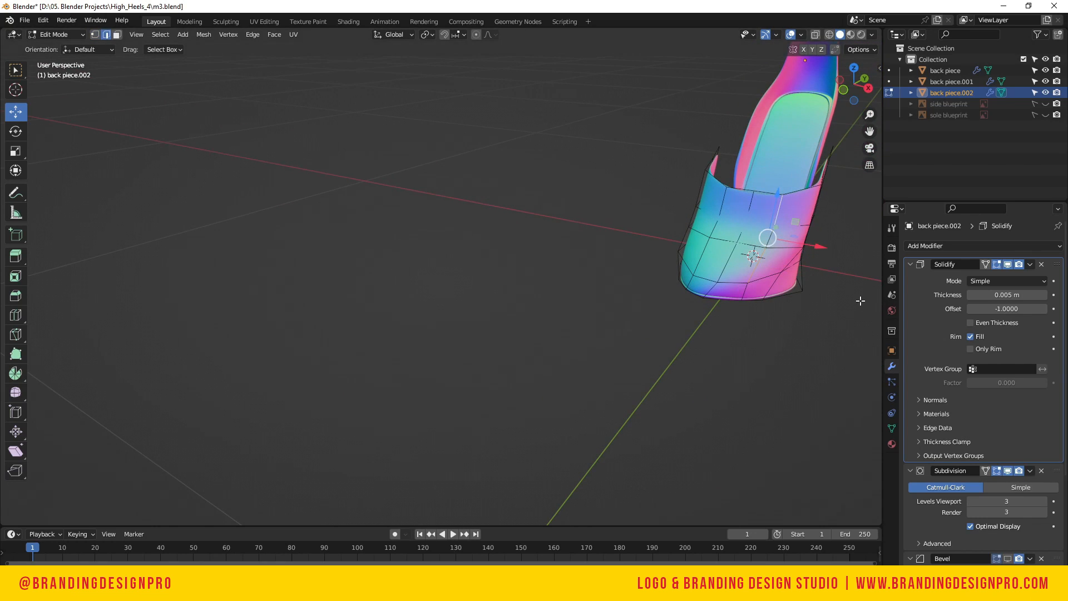
key(g)
click(810, 277)
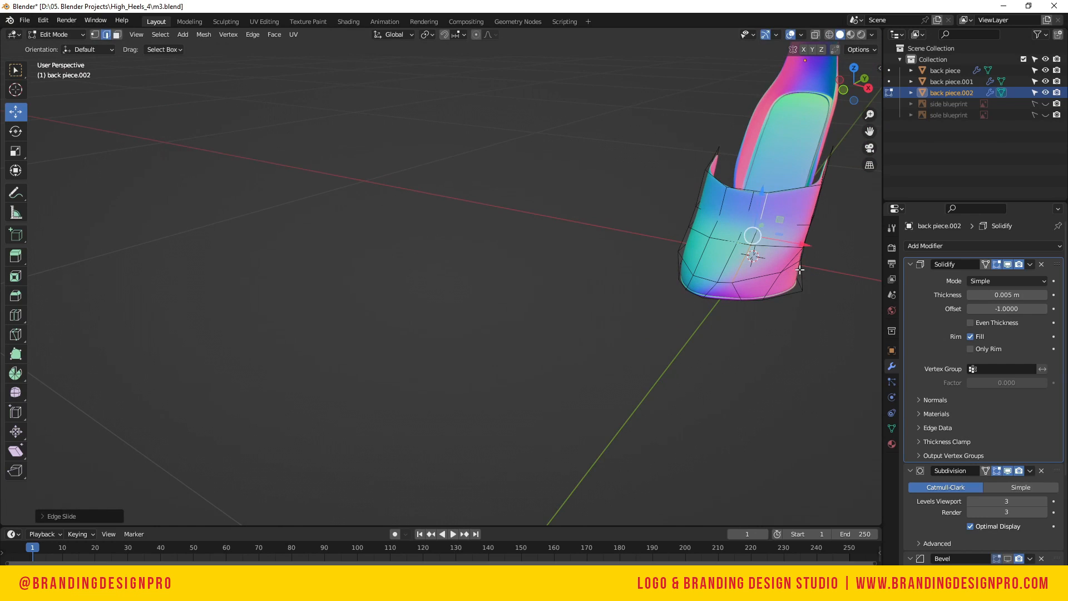
drag(872, 93, 843, 93)
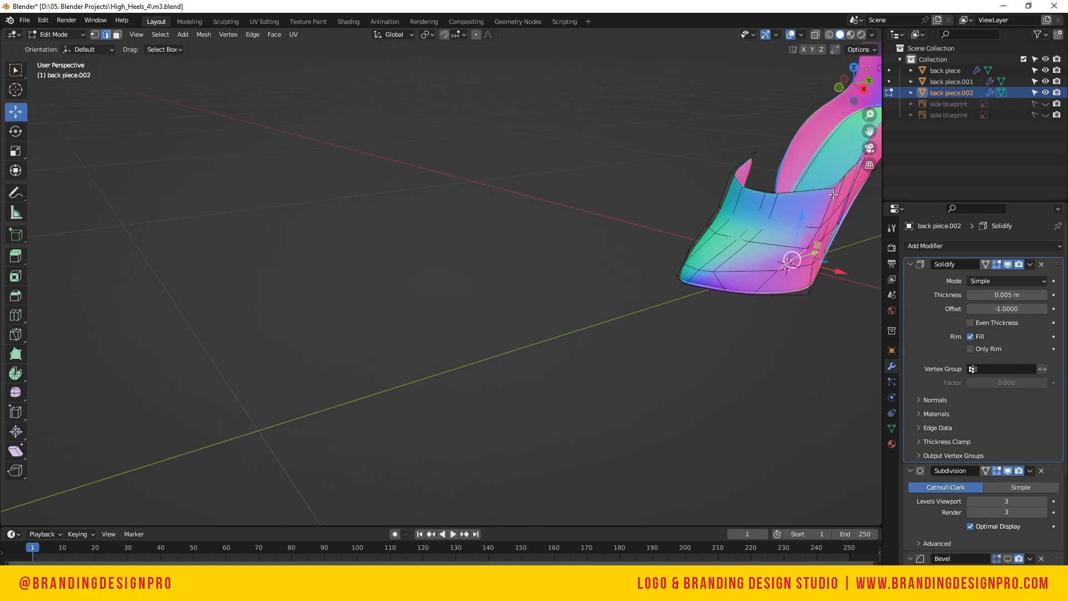
ctrl+click(829, 207)
key(g)
key(g)
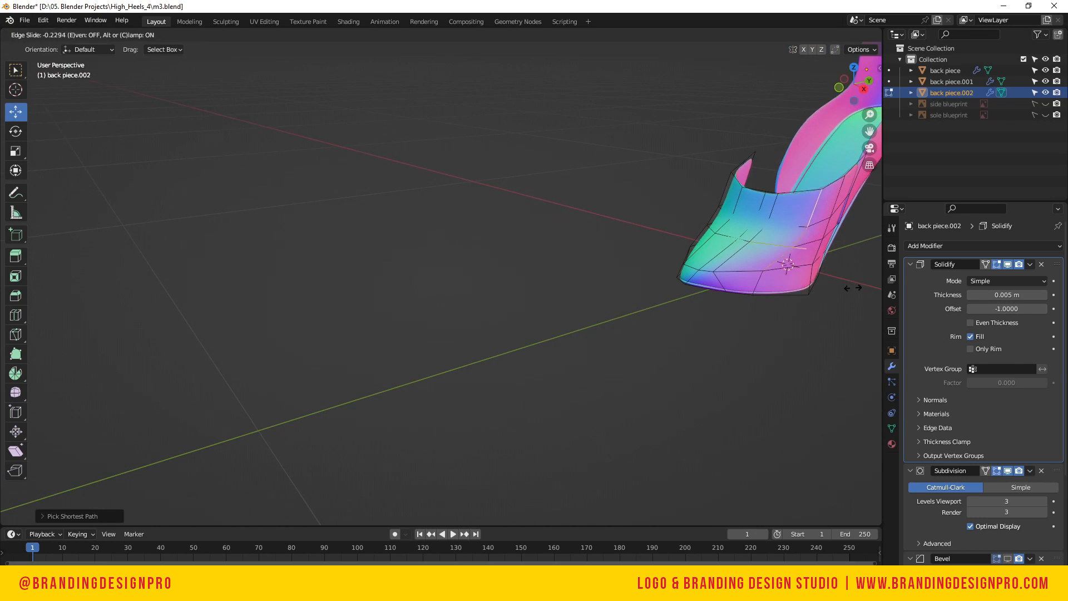
click(845, 288)
Edge-slide the inner lengthwise edge path on the opposite half of the toe piece toward the centre
drag(854, 94, 890, 100)
click(722, 217)
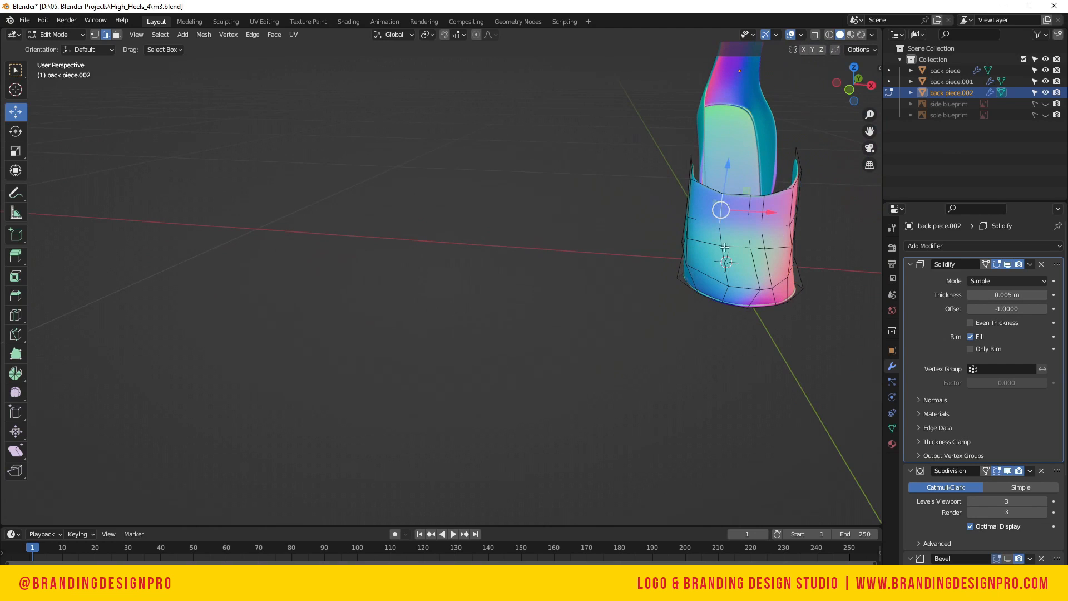
ctrl+click(727, 252)
key(g)
key(g)
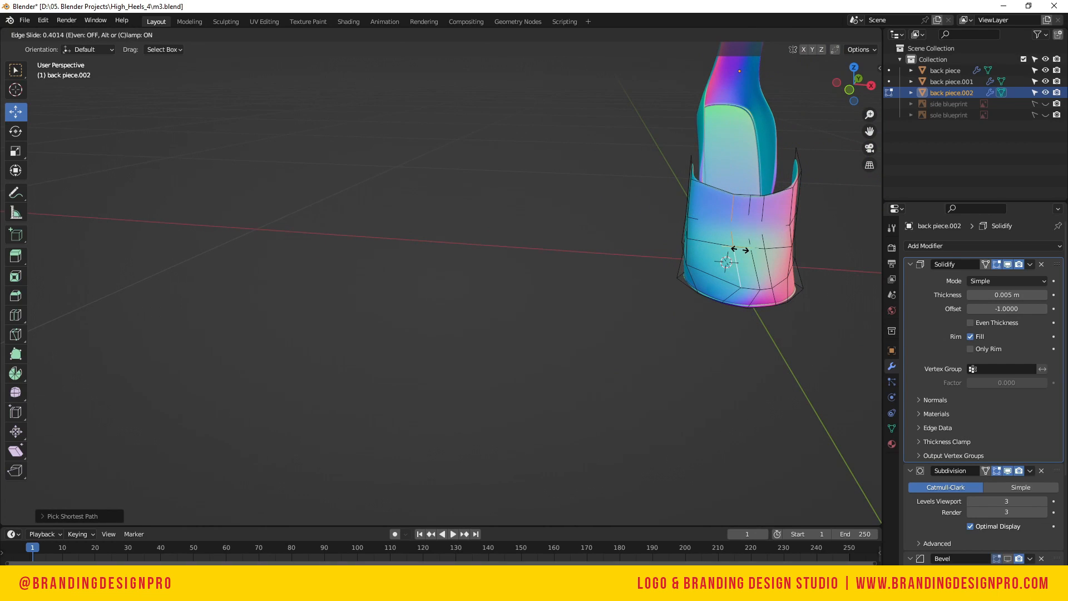
click(740, 250)
Edge-slide the outer lengthwise edge path beside it up to the toe opening to even out the topology
click(698, 253)
drag(853, 85, 875, 84)
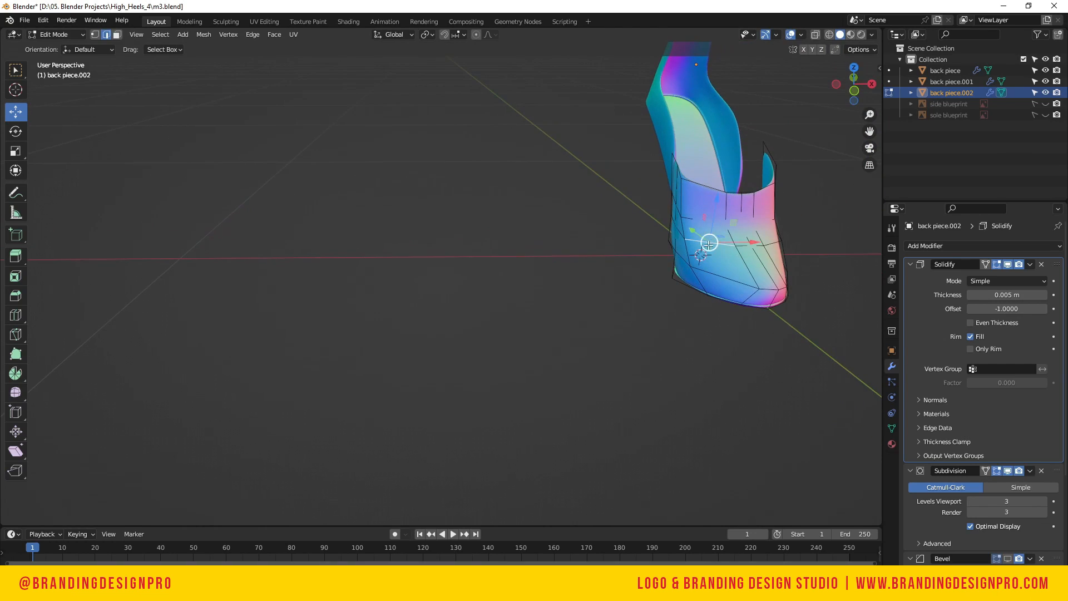
ctrl+click(684, 188)
key(g)
key(g)
click(727, 264)
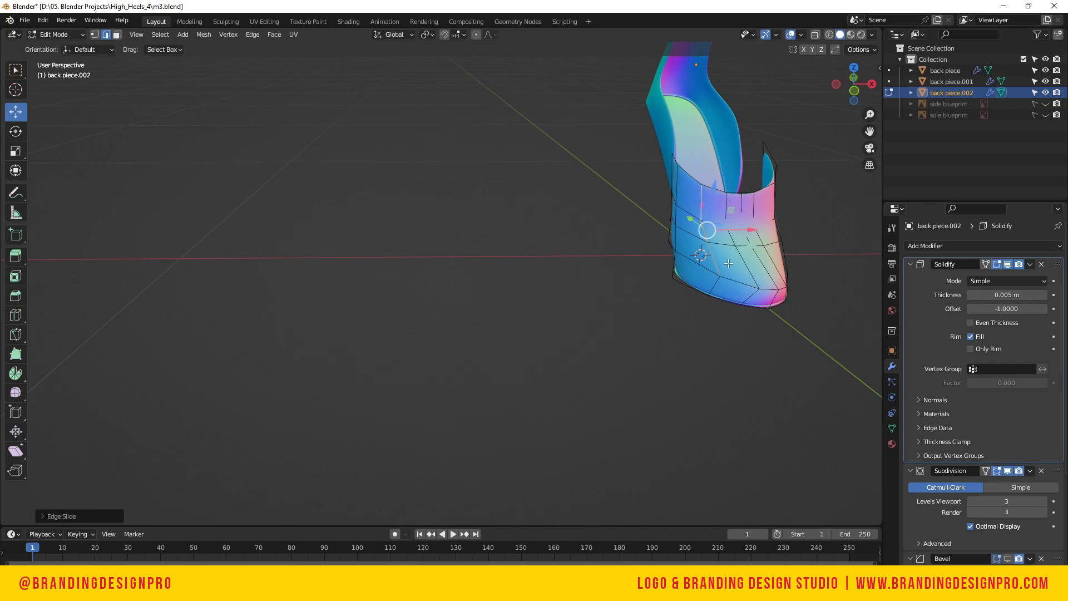
In the front view, shift a lower vertex on one half of the toe piece slightly toward the centre along X
mouse_move(842, 88)
mouse_down()
mouse_move(779, 100)
mouse_move(868, 103)
mouse_move(684, 117)
mouse_move(838, 85)
mouse_up()
click(857, 88)
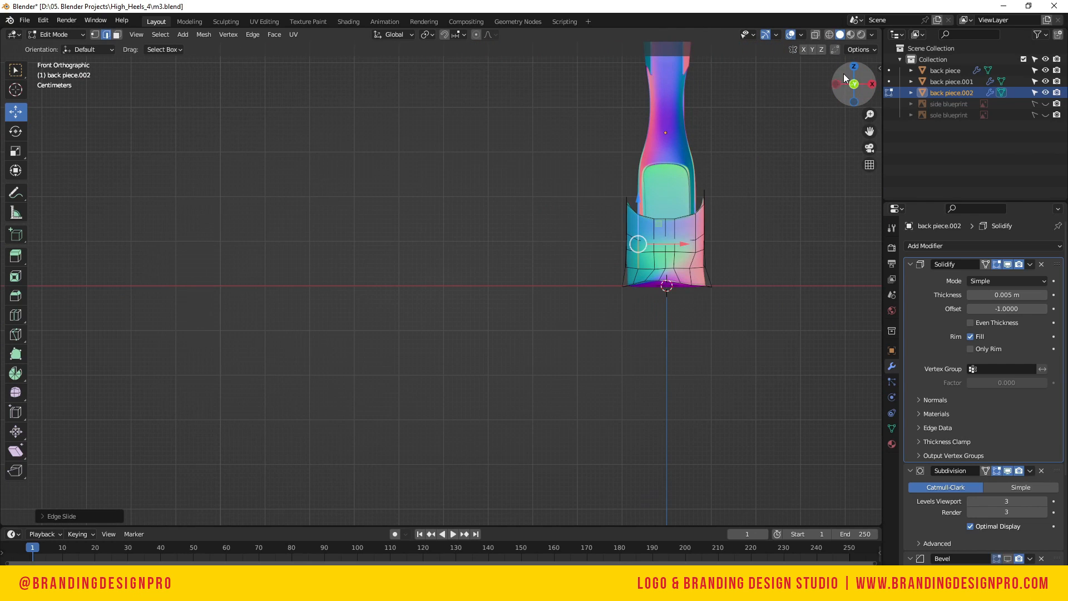
scroll(744, 269, up, 1)
click(741, 271)
scroll(723, 273, up, 1)
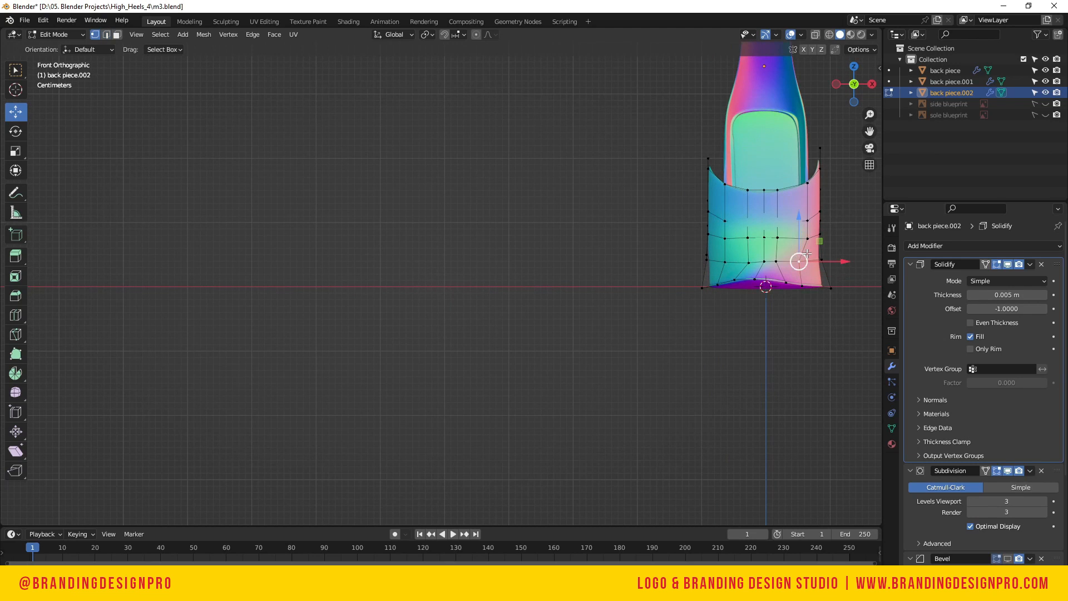
drag(842, 262, 833, 265)
click(833, 265)
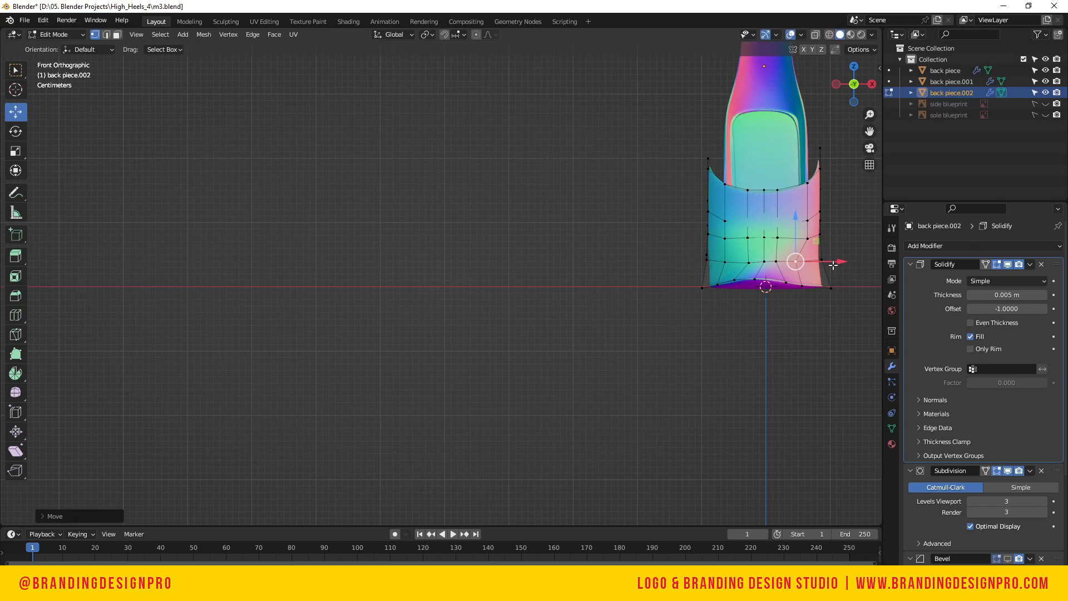
Move the upper vertices on the same half inward along X and lower the one at the toe opening's corner slightly along Z
click(821, 234)
mouse_move(821, 236)
mouse_down()
mouse_move(843, 241)
mouse_move(831, 223)
mouse_up()
click(815, 220)
click(808, 221)
click(807, 184)
drag(833, 186, 824, 185)
drag(798, 140, 797, 150)
Select the edge path around the toe opening and scale it inward along X to narrow the opening
click(711, 213)
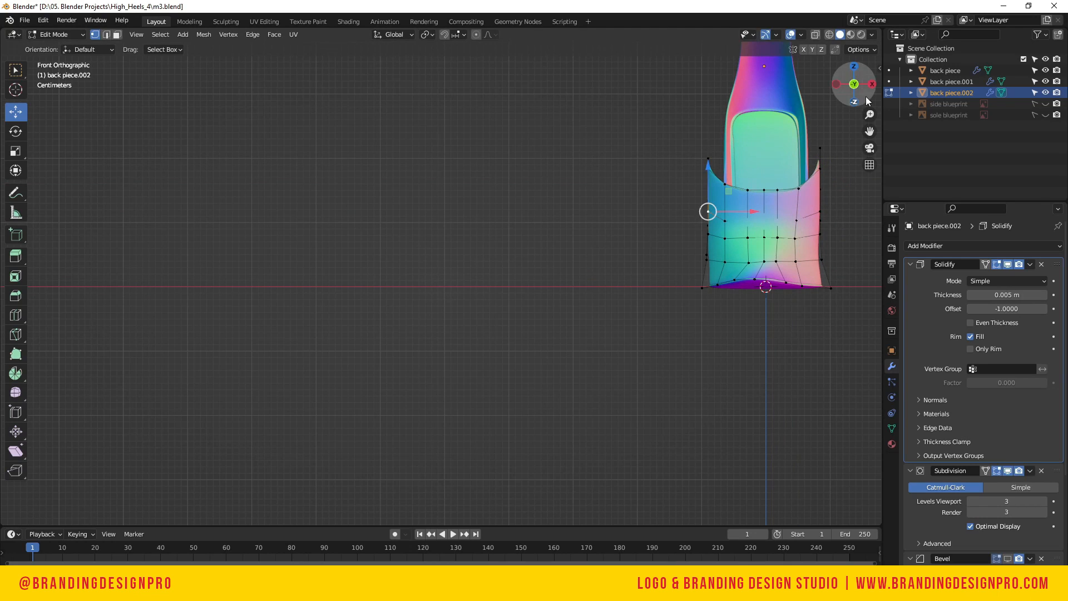
drag(867, 94, 836, 94)
scroll(766, 190, down, 1)
key(KP_1)
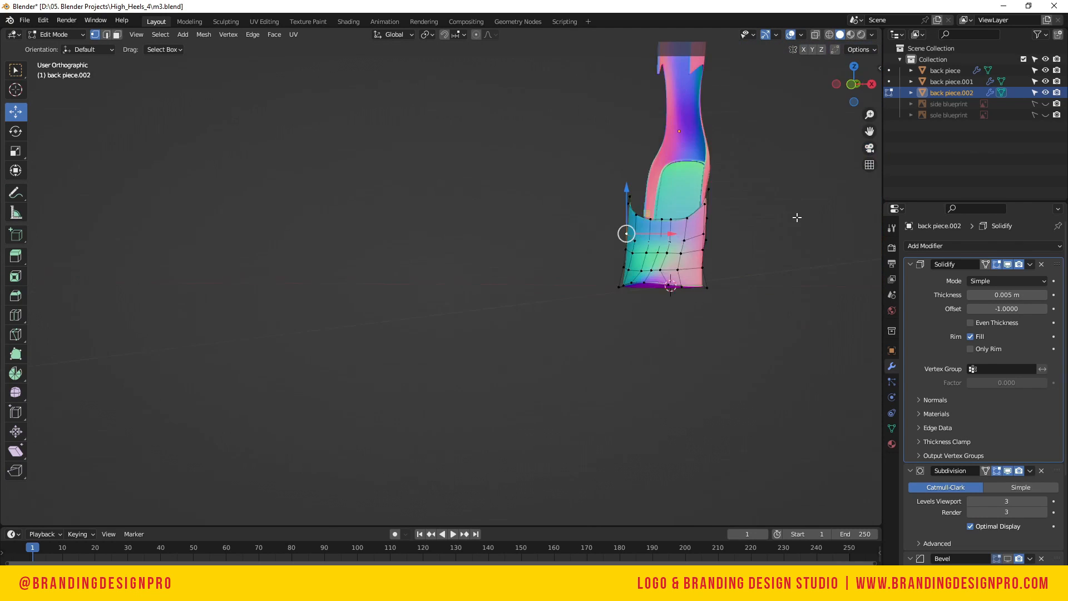
scroll(796, 217, up, 1)
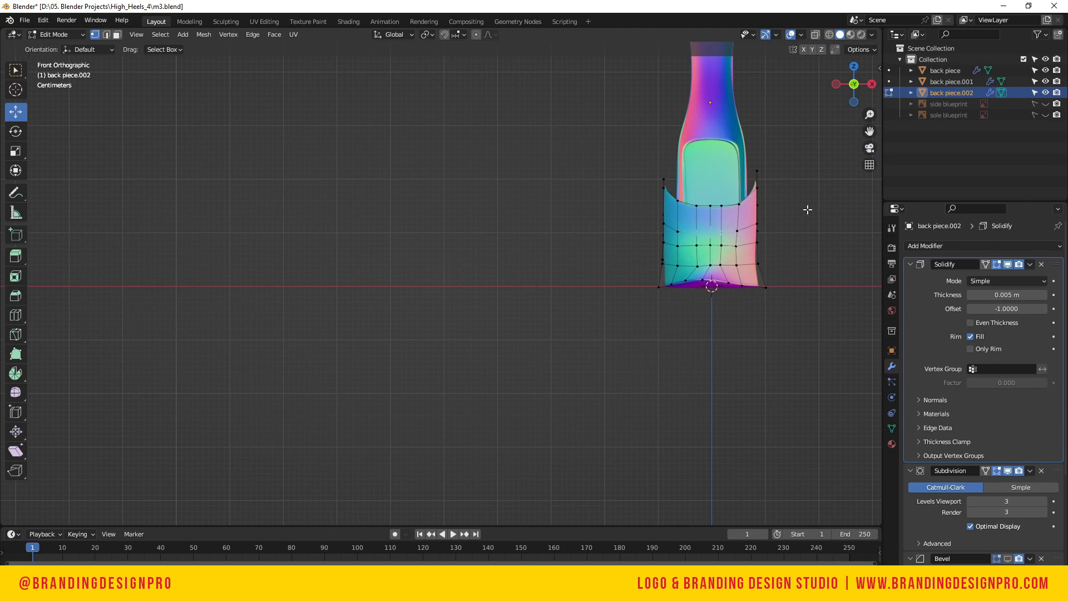
drag(859, 84, 776, 173)
drag(829, 87, 640, 176)
ctrl+click(734, 207)
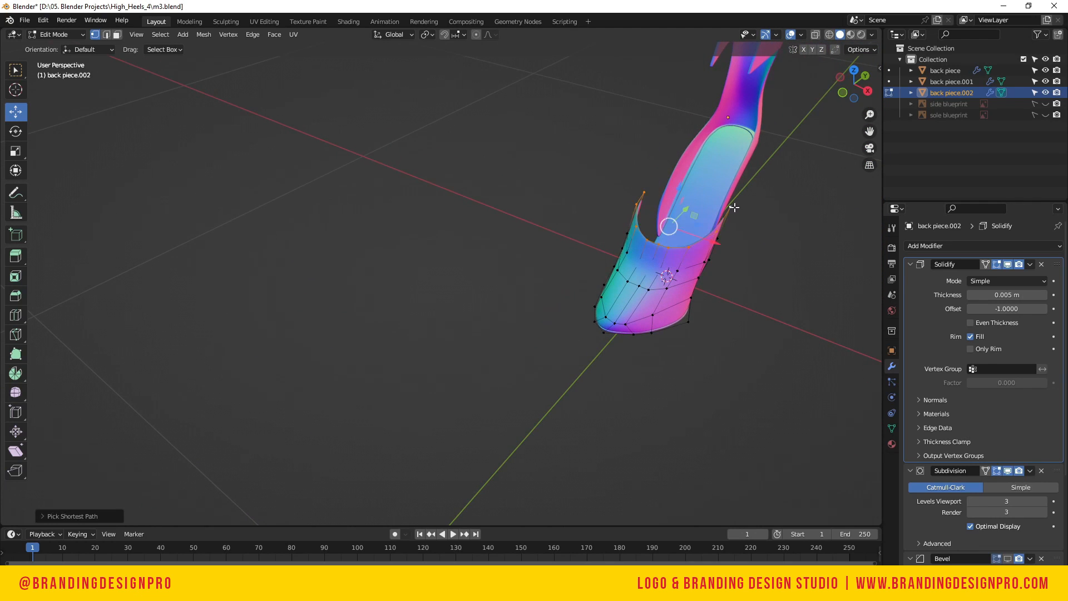
key(s)
key(x)
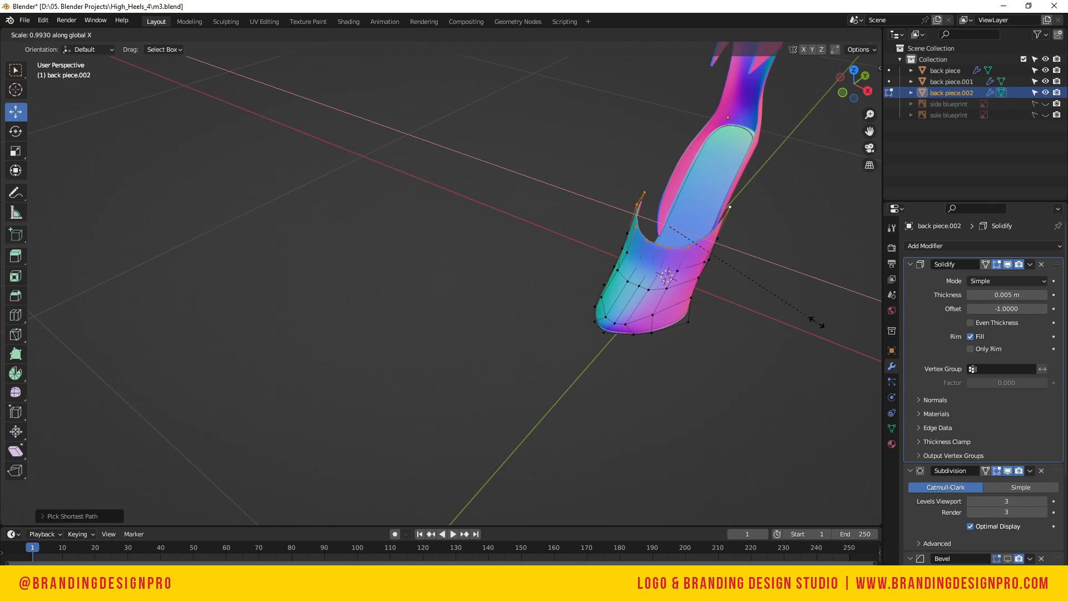
click(770, 291)
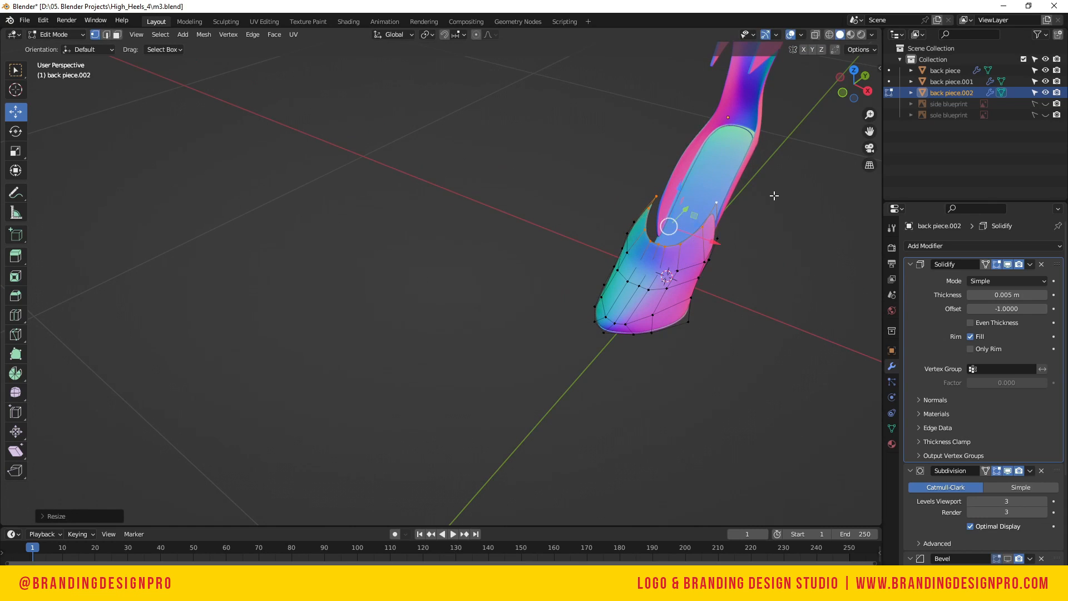
Raise the toe opening's edge path slightly along Z in the front view
key(KP_1)
scroll(716, 203, up, 2)
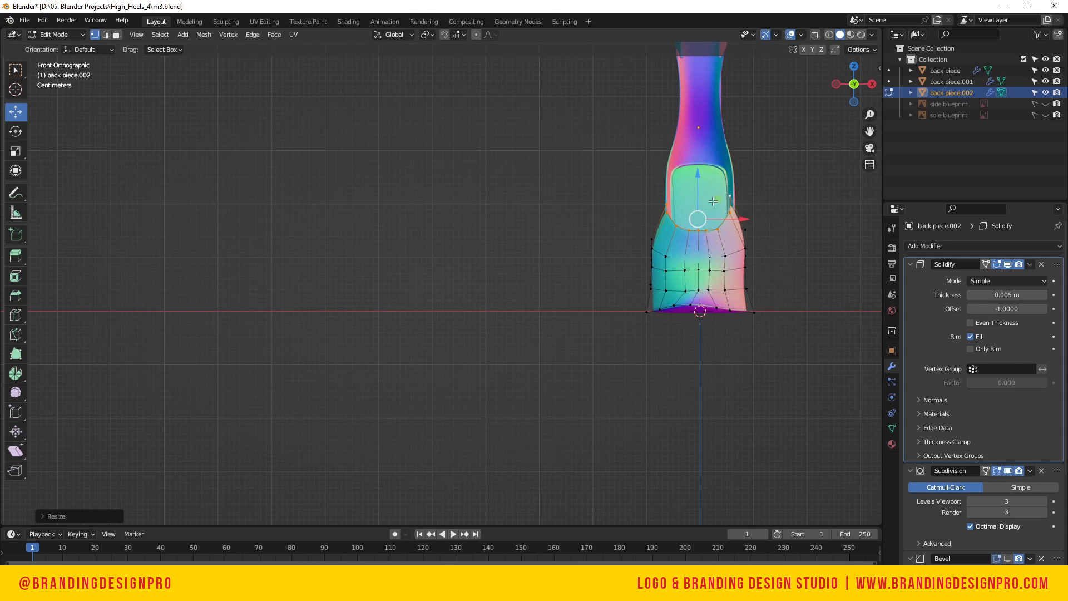
drag(699, 182, 703, 174)
Select the crosswise vertex path just below the toe opening and scale it inward with Z locked
click(654, 238)
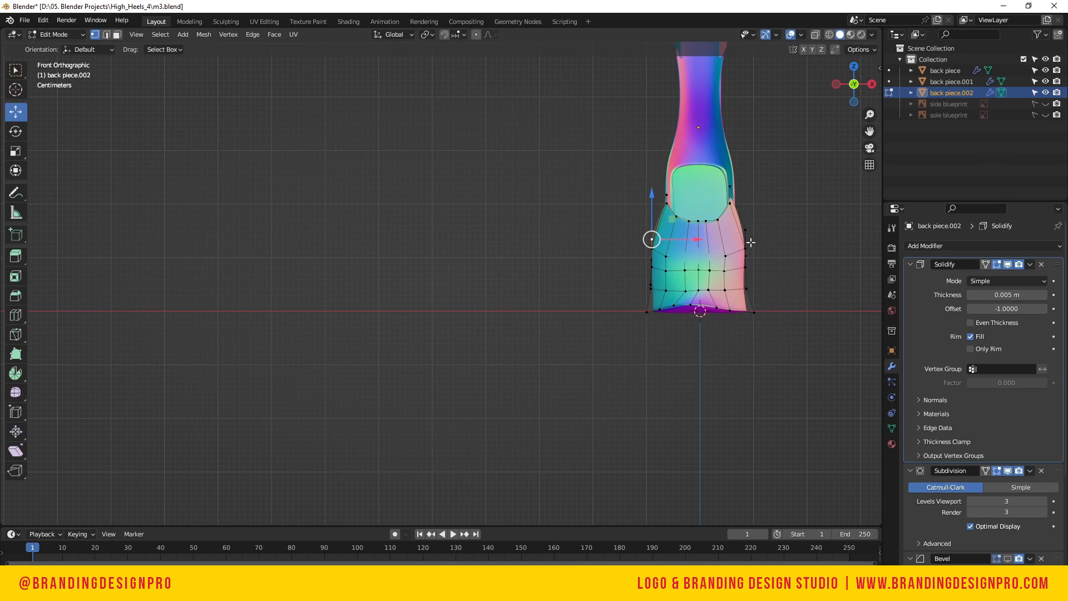
ctrl+click(750, 227)
drag(839, 104, 884, 96)
key(KP_Decimal)
scroll(677, 230, down, 5)
scroll(677, 229, up, 2)
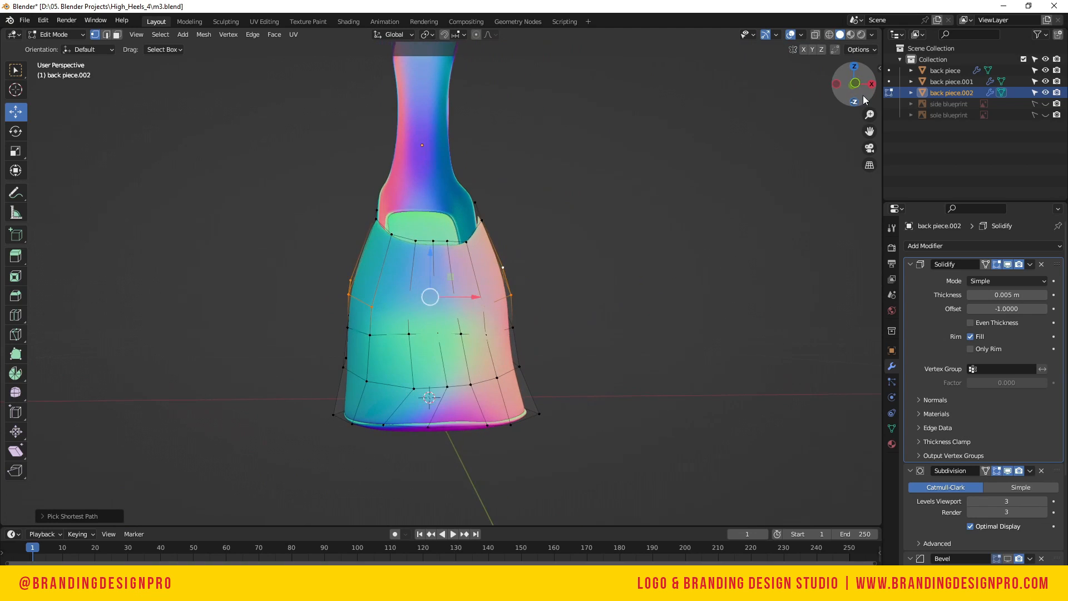
key(KP_1)
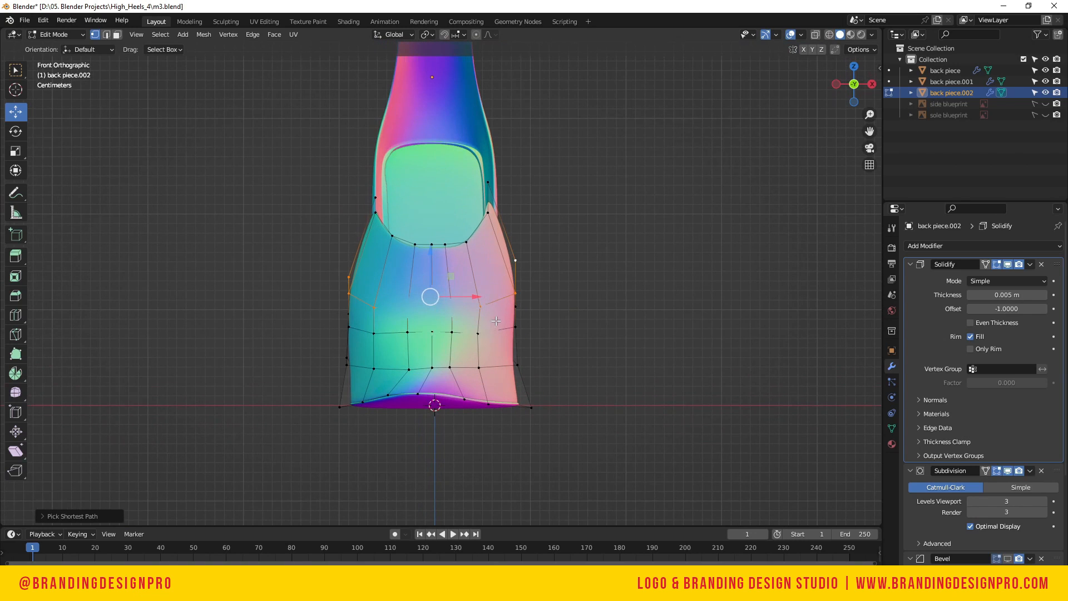
key(s)
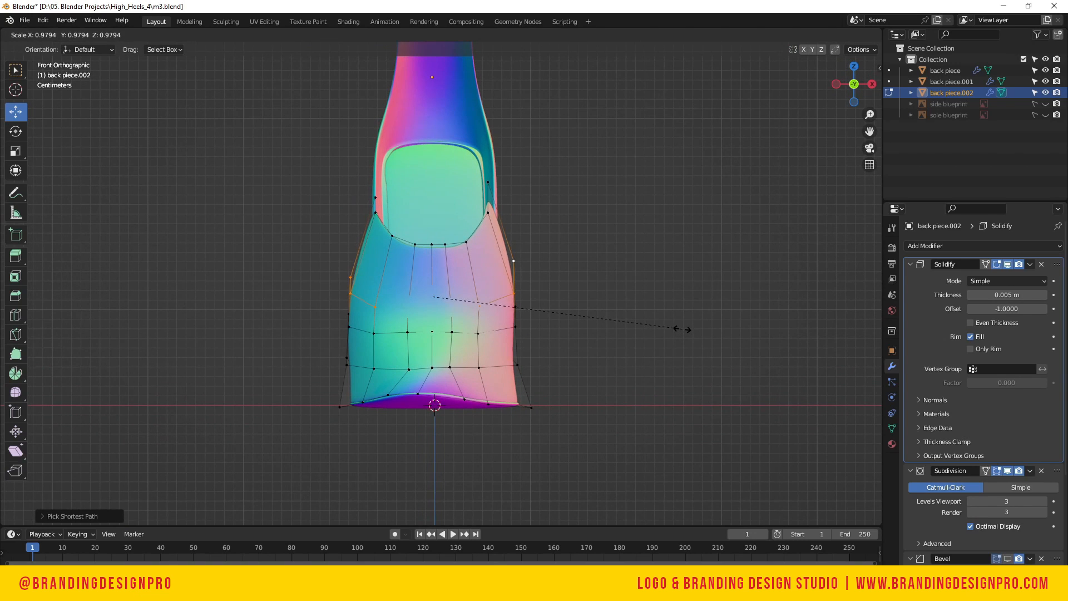
key(shift+z)
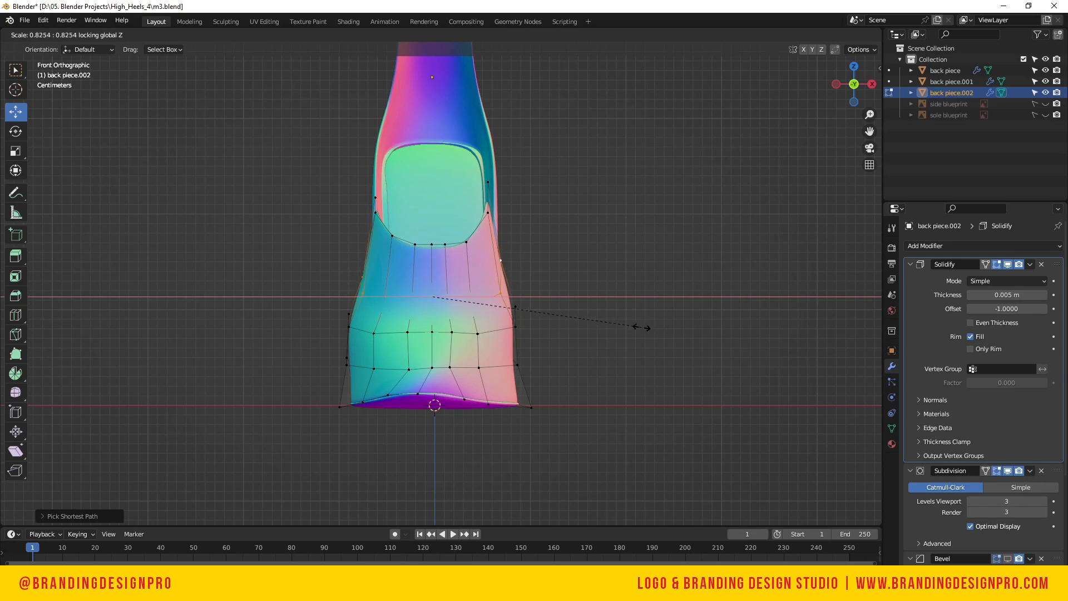
click(620, 313)
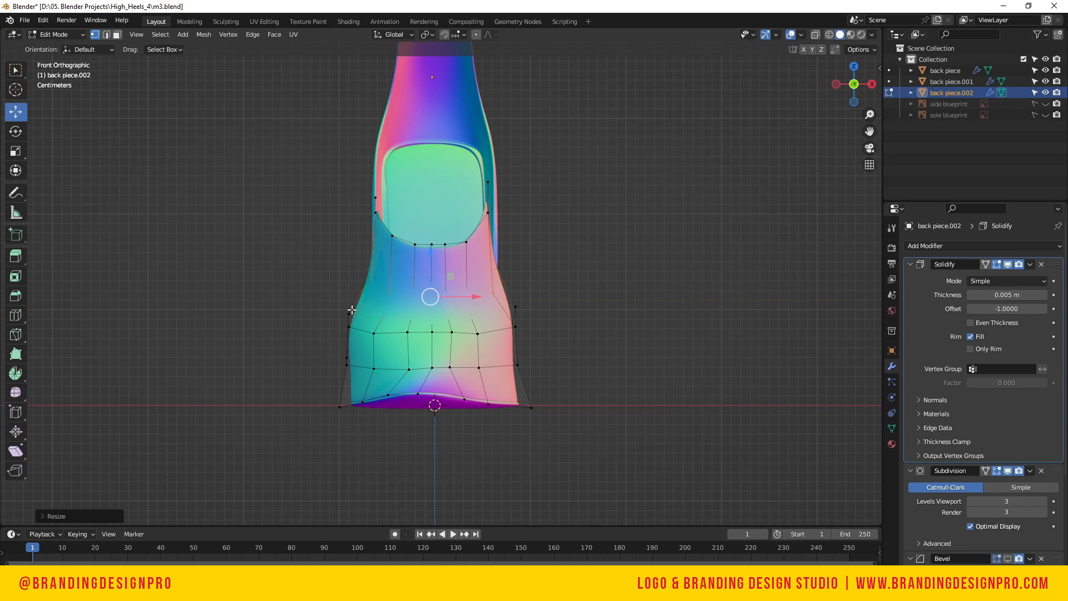
Scale the next crosswise vertex path down inward with Z locked so the sides taper evenly
ctrl+click(516, 307)
key(s)
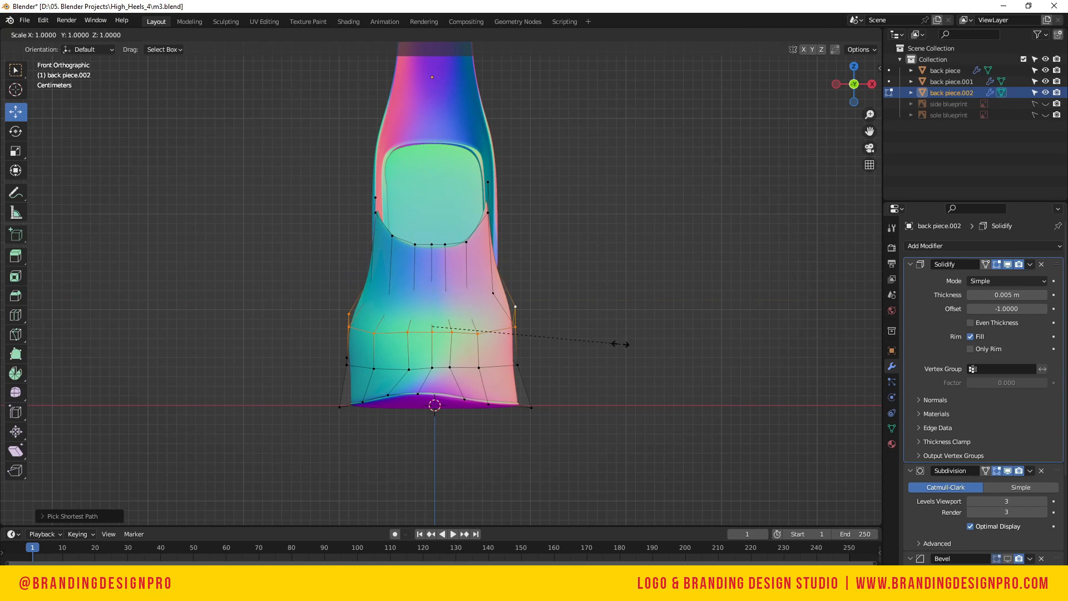
key(shift+z)
click(585, 340)
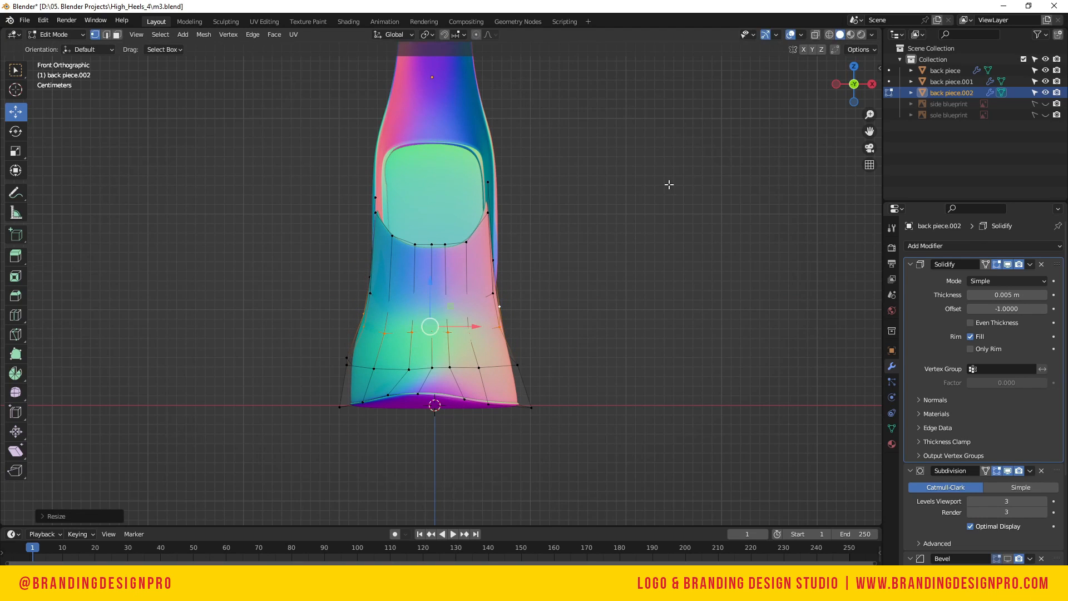
Examine the narrowed toe piece from the front, side and top against the rest of the shoe
drag(854, 83, 748, 84)
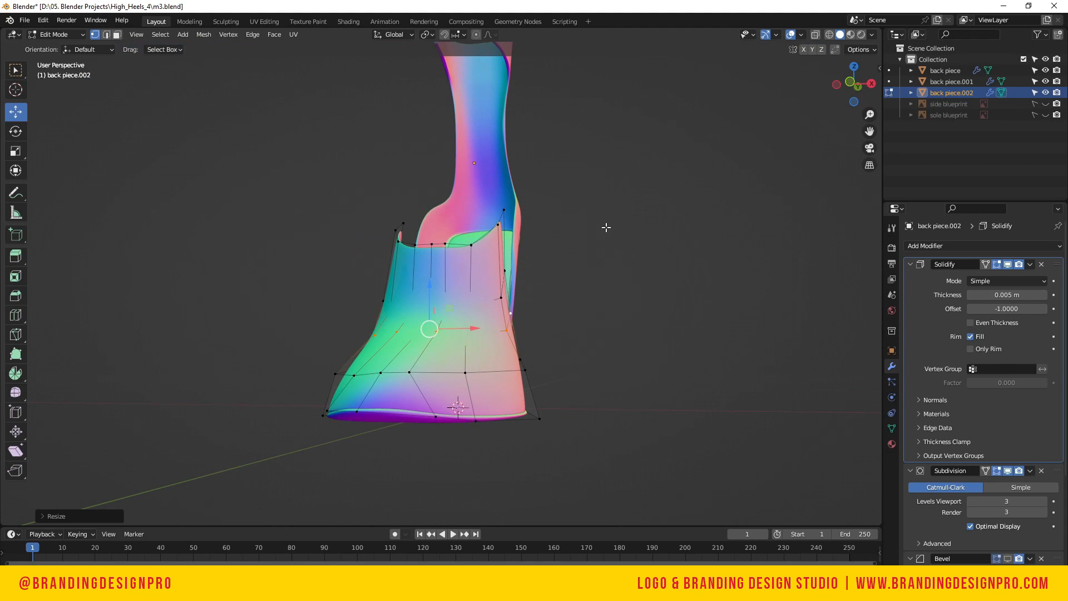
drag(853, 84, 662, 89)
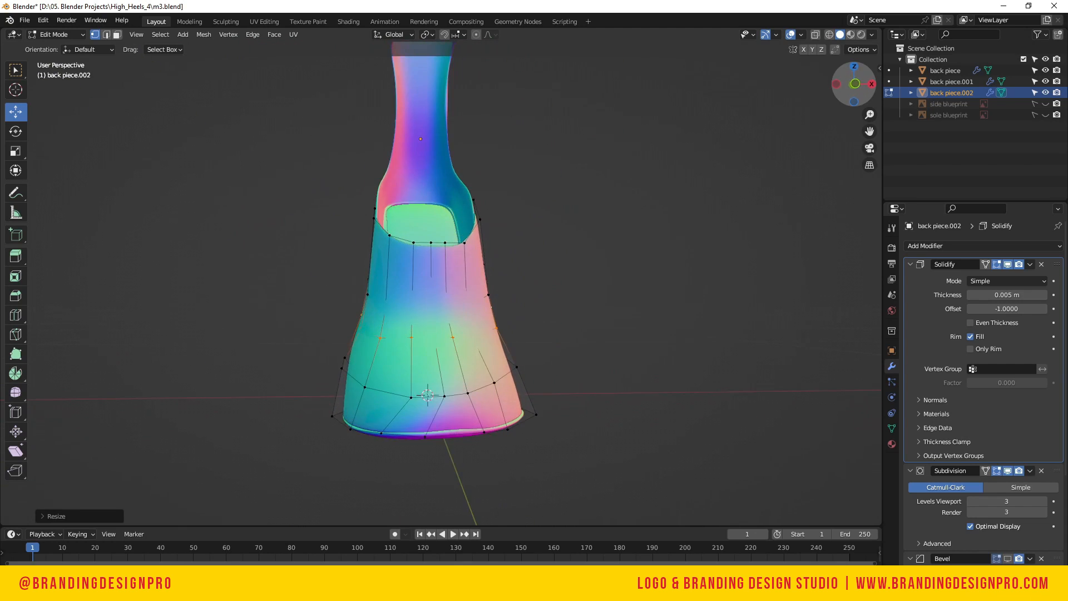
click(854, 85)
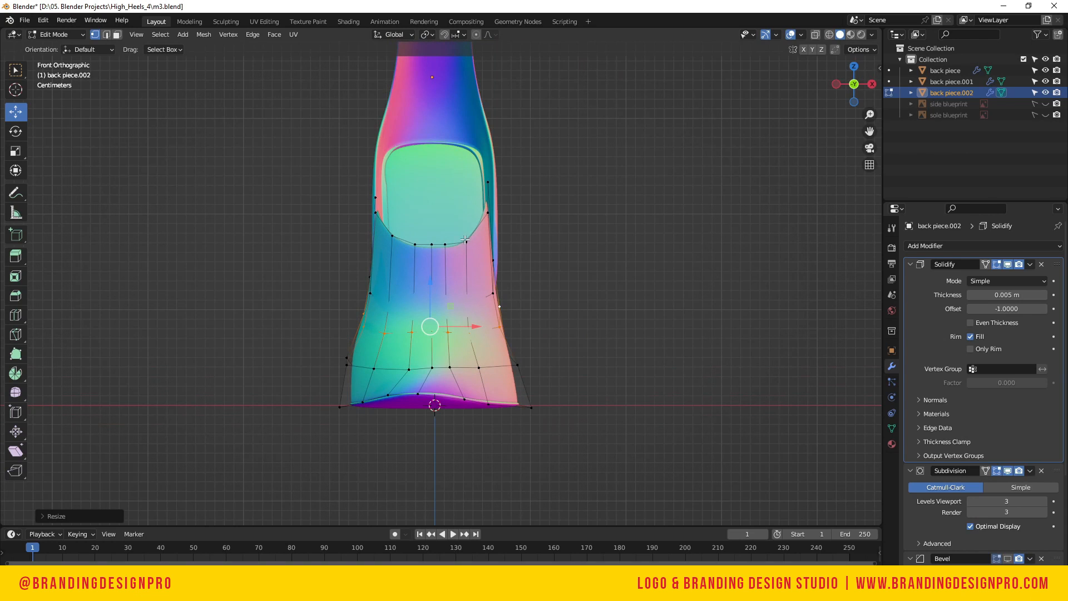
scroll(465, 239, down, 5)
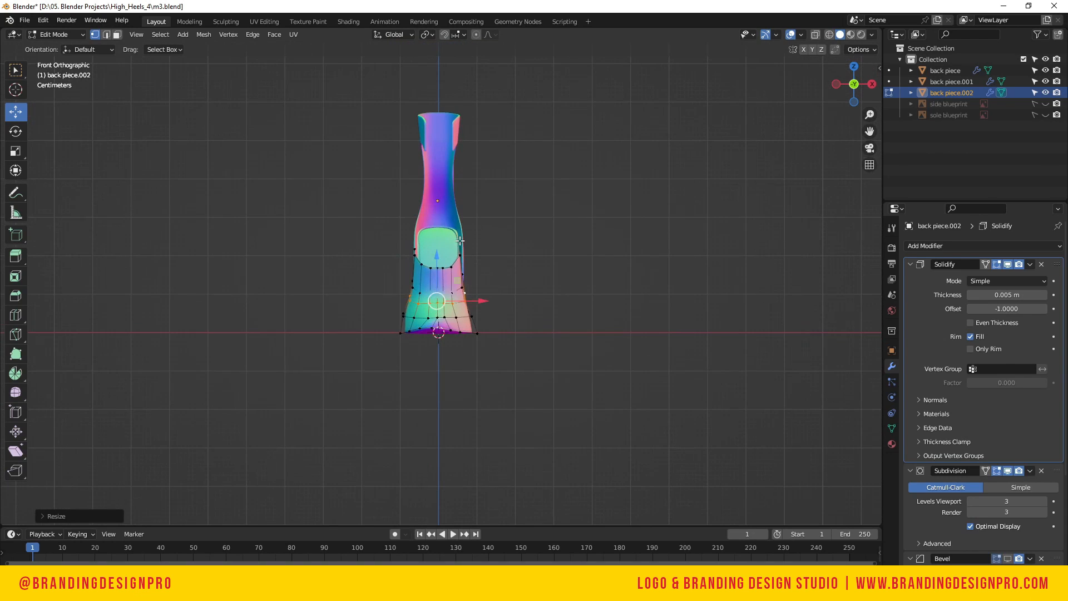
middle_drag(465, 239, 461, 241)
key(KP_3)
key(KP_7)
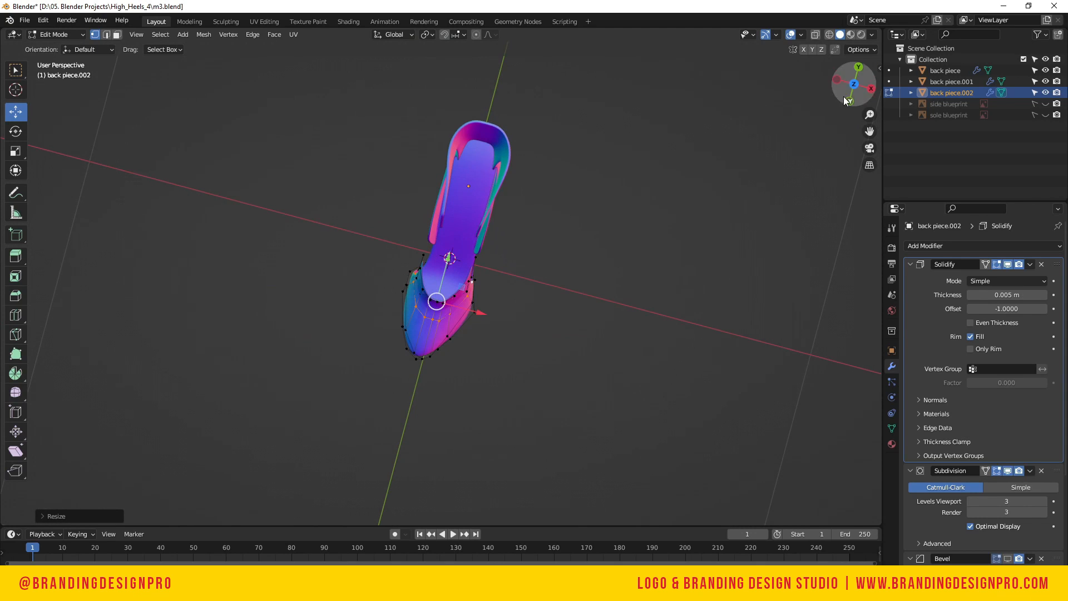
mouse_move(842, 92)
mouse_down()
mouse_move(790, 43)
mouse_move(695, 3)
mouse_move(834, 67)
mouse_move(818, 56)
mouse_move(851, 83)
mouse_up()
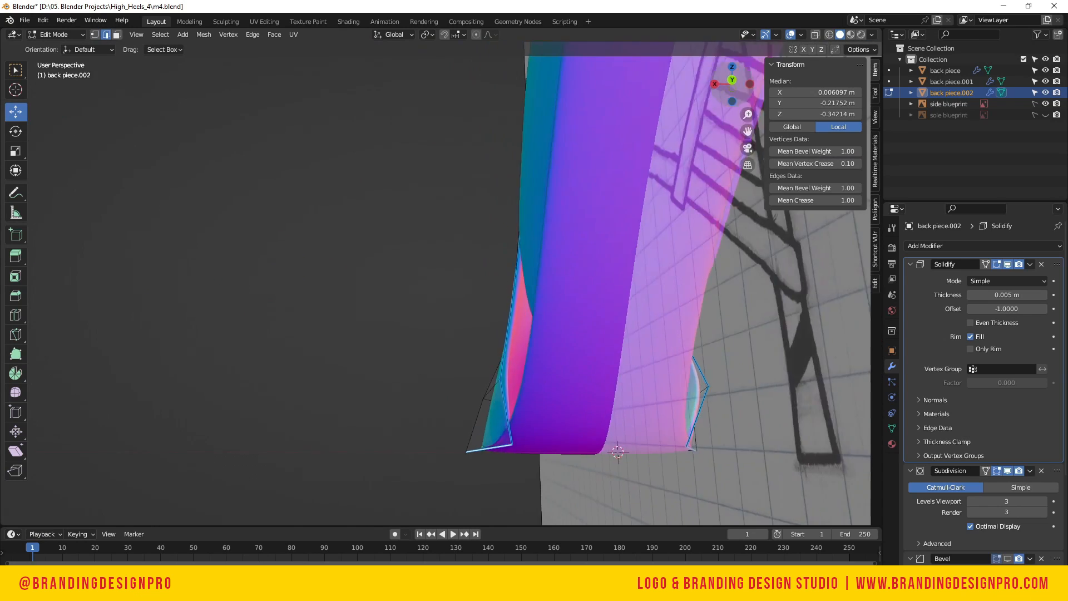
Add a loop cut along the rear edge on one side of the toe piece and slide it close to that edge
drag(732, 83, 737, 95)
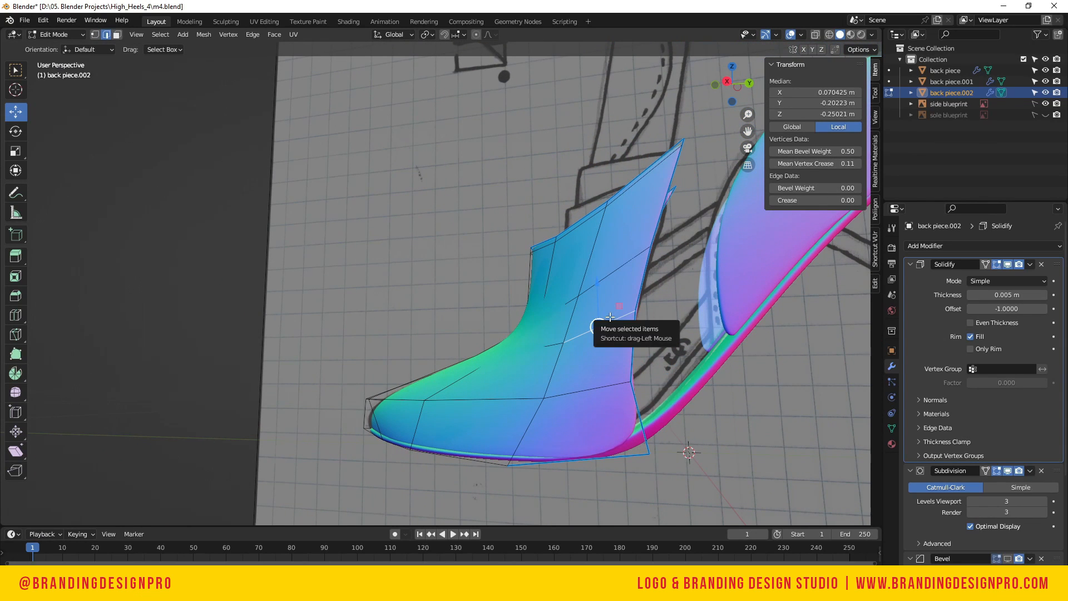
key(ctrl+r)
click(615, 318)
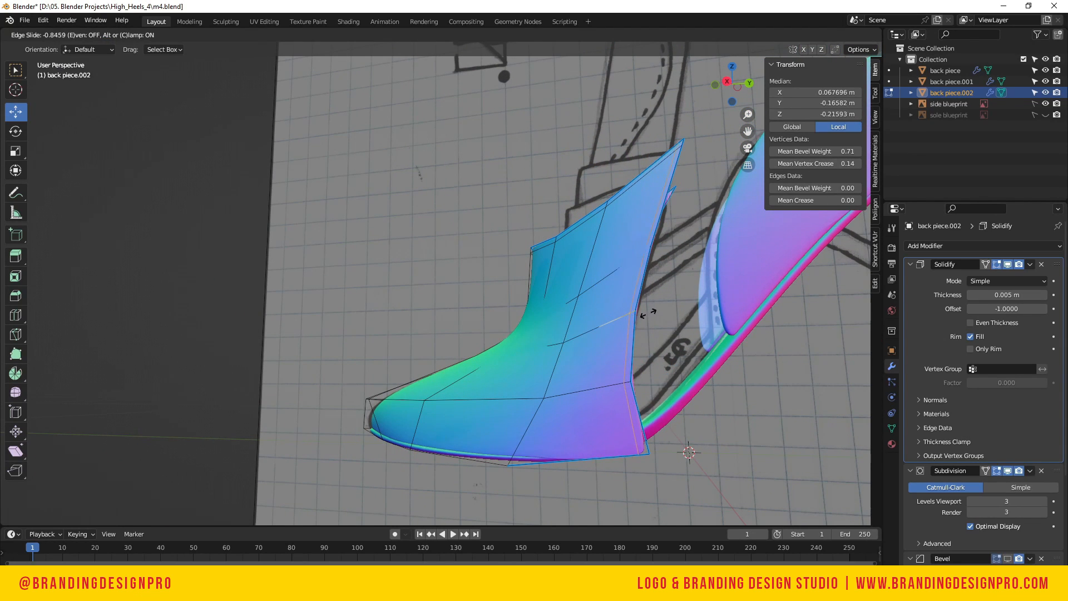
click(649, 312)
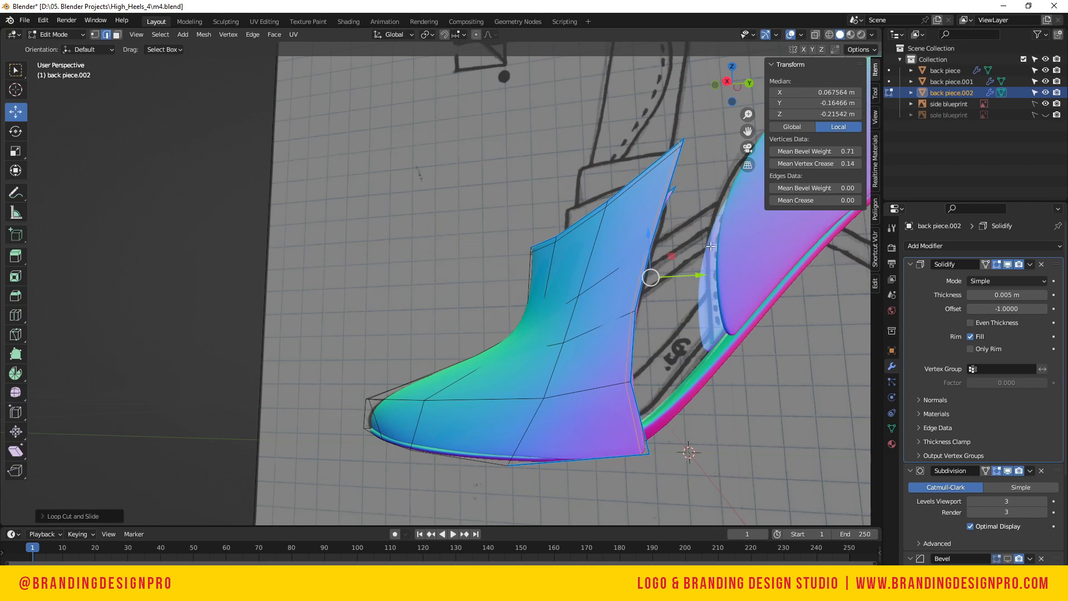
Add a matching edge loop on the opposite side of the toe piece and slide it close to the rear edge
drag(731, 102, 863, 102)
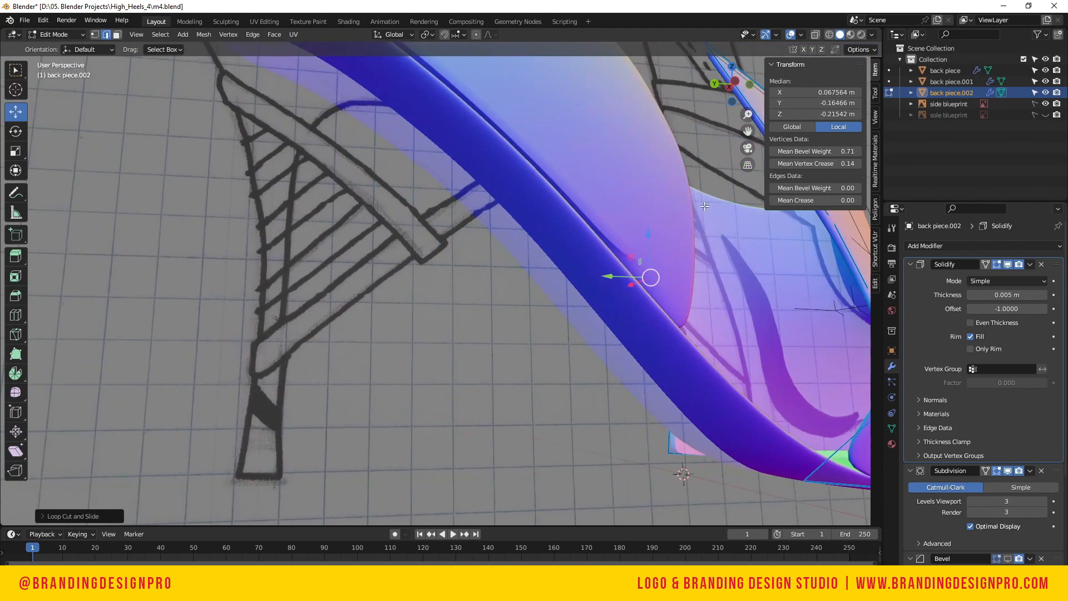
scroll(699, 244, down, 3)
key(g)
key(g)
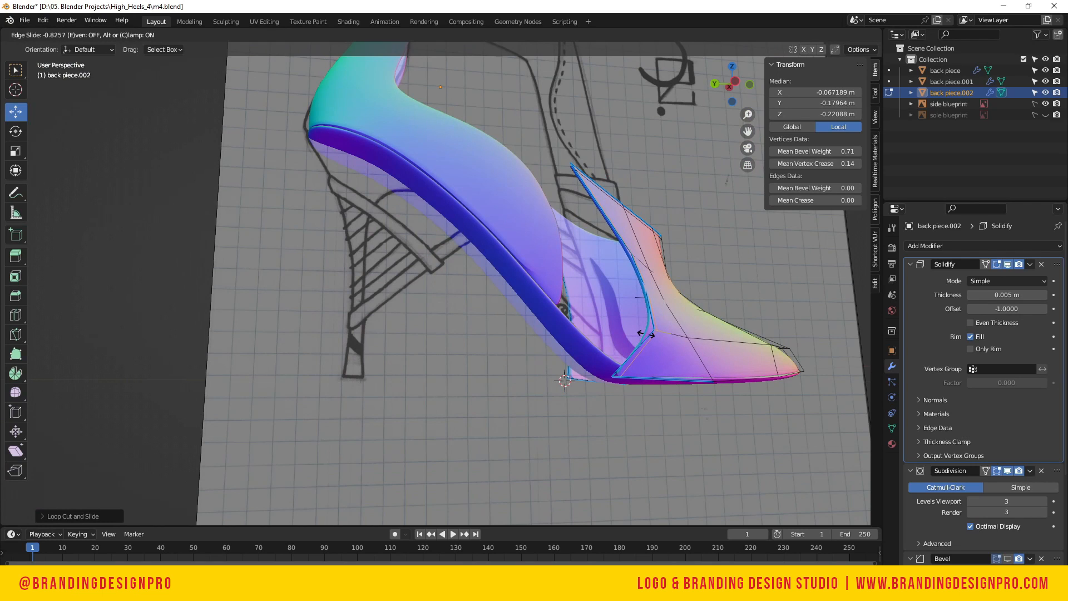
click(646, 334)
Try to move the bottom rear corner vertex of the toe piece along Y toward the heel
click(618, 373)
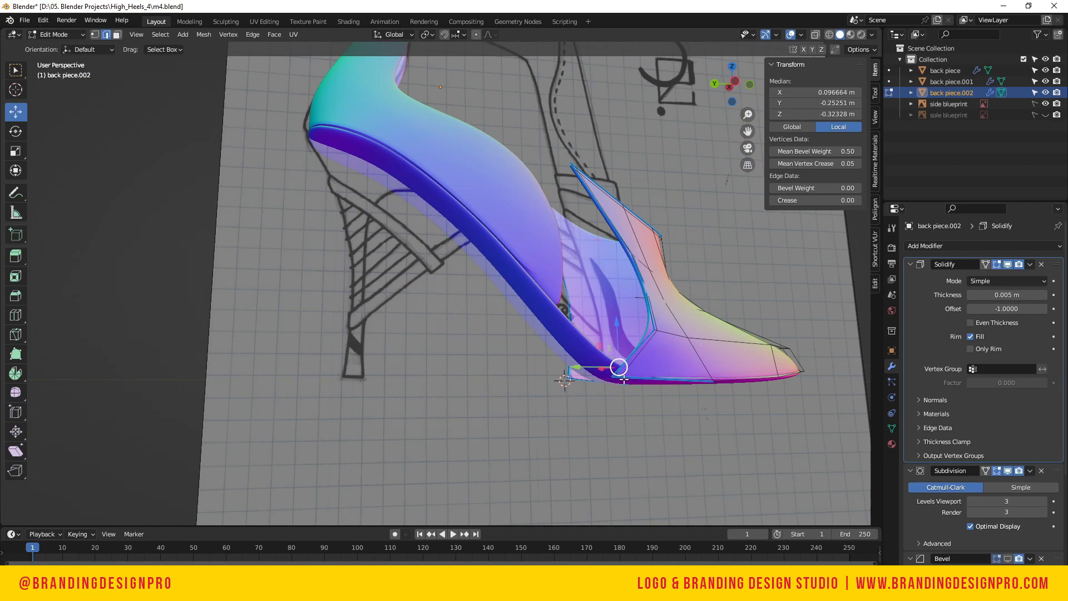
scroll(622, 379, up, 4)
scroll(622, 379, down, 4)
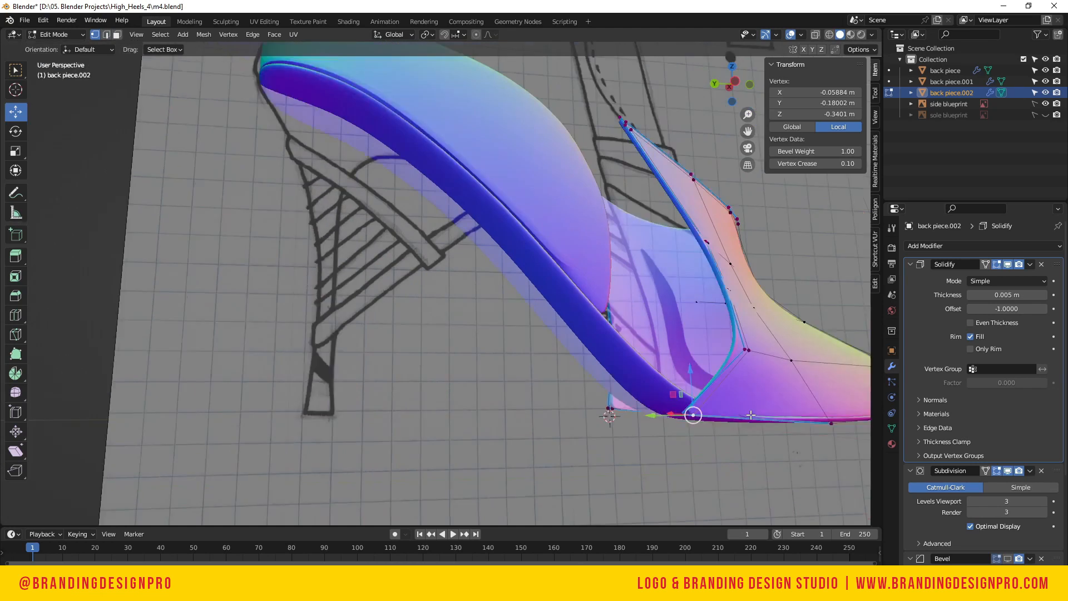
key(g)
key(y)
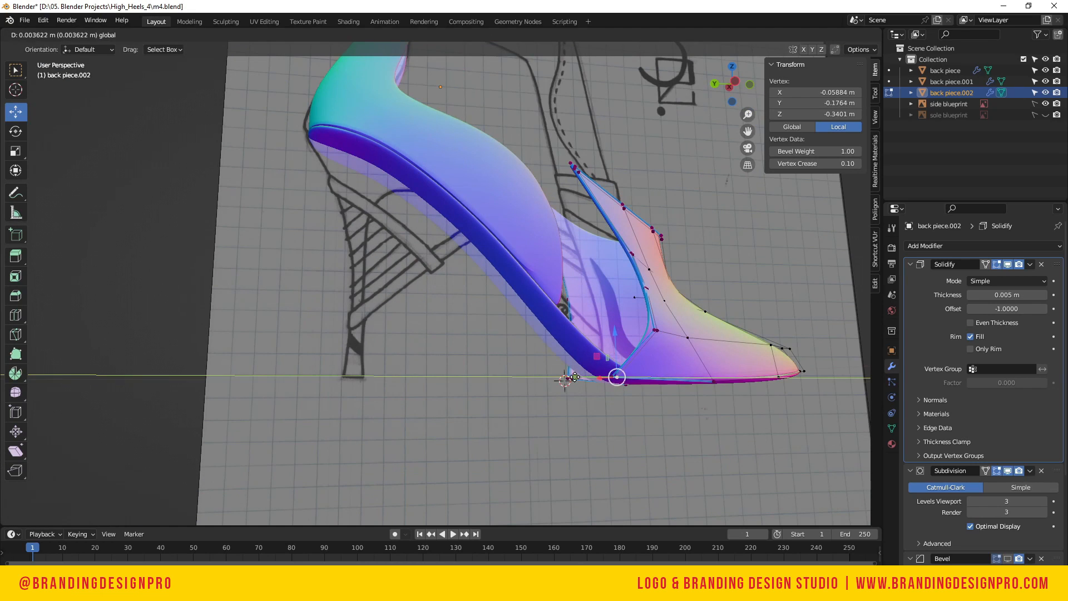
click(577, 377)
key(ctrl+z)
Vertex-slide the bottom rear corner vertex slightly along its adjoining edge
key(g)
key(g)
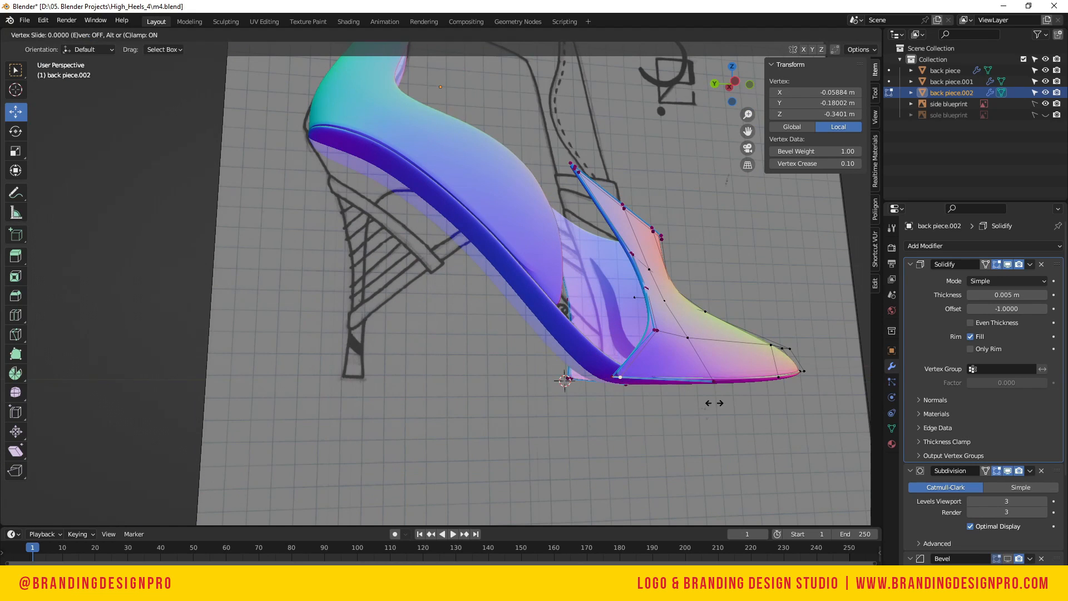
click(712, 405)
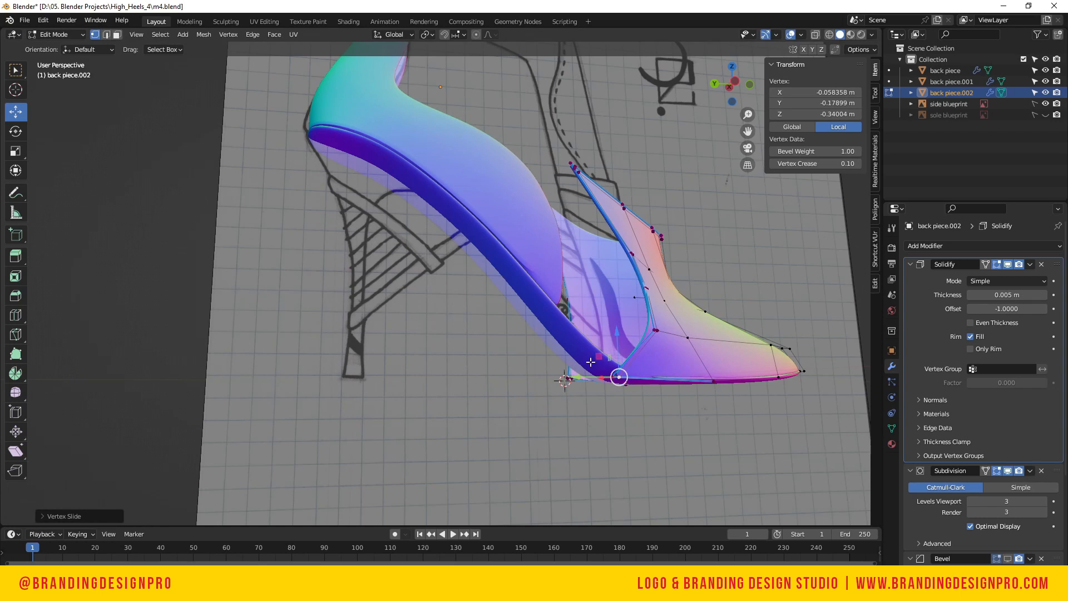
Select both bottom rear corner vertices on one side of the toe piece and raise them along Z to the sole
shift+click(628, 383)
drag(750, 81, 702, 98)
click(645, 360)
shift+click(652, 361)
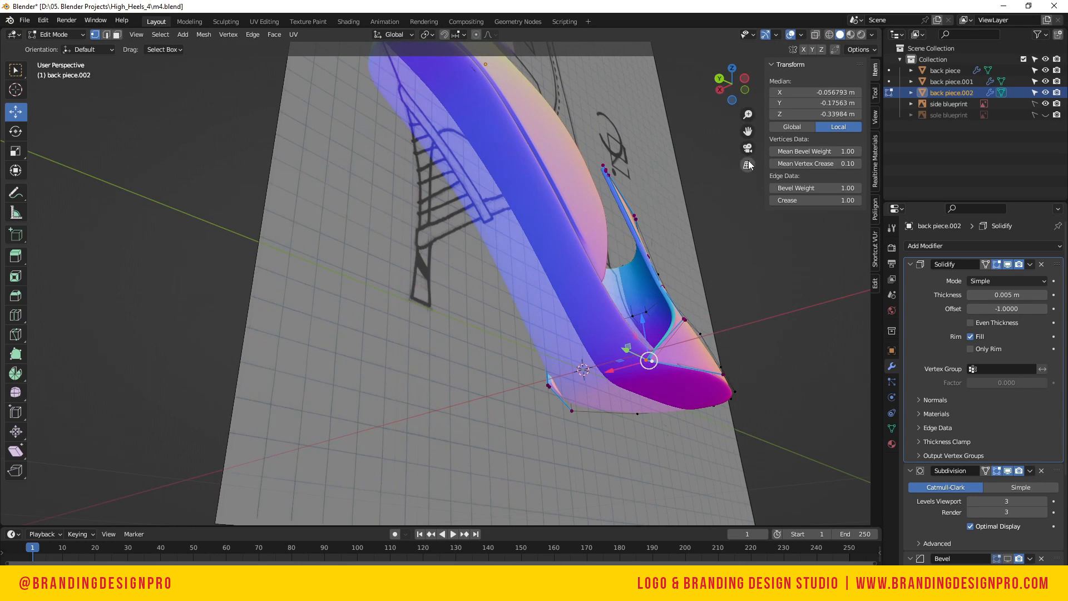
key(KP_Decimal)
scroll(746, 162, down, 12)
drag(730, 92, 730, 168)
drag(442, 246, 442, 184)
drag(740, 81, 723, 86)
Move the bottom-edge vertex just ahead of the rear corner slightly inward along X
click(827, 311)
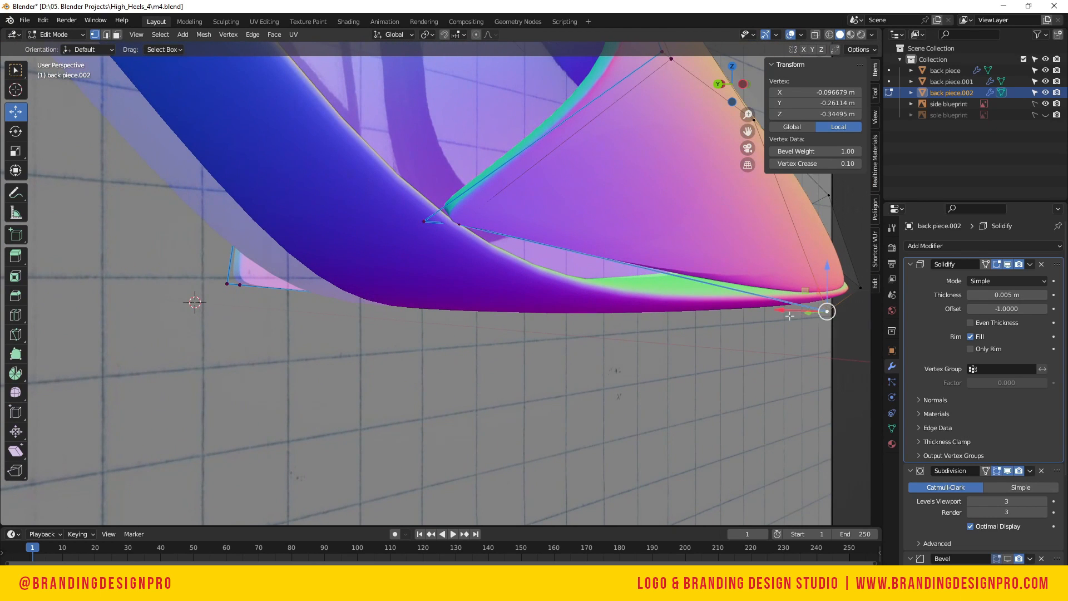
drag(785, 311, 768, 305)
mouse_move(805, 267)
mouse_down()
mouse_move(803, 279)
mouse_move(802, 269)
mouse_up()
click(487, 227)
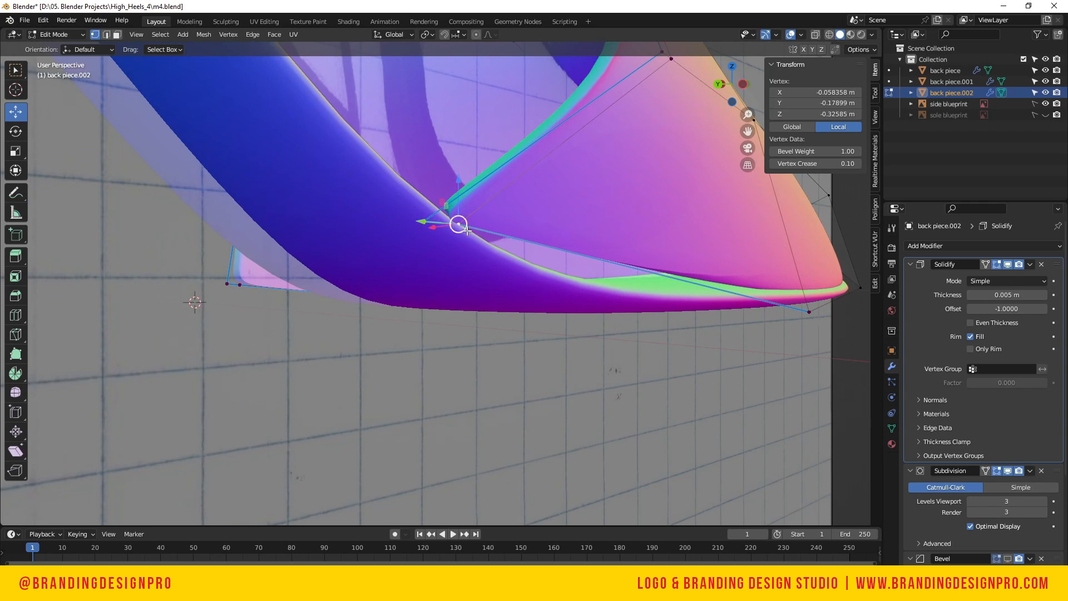
scroll(511, 216, down, 2)
drag(724, 99, 716, 92)
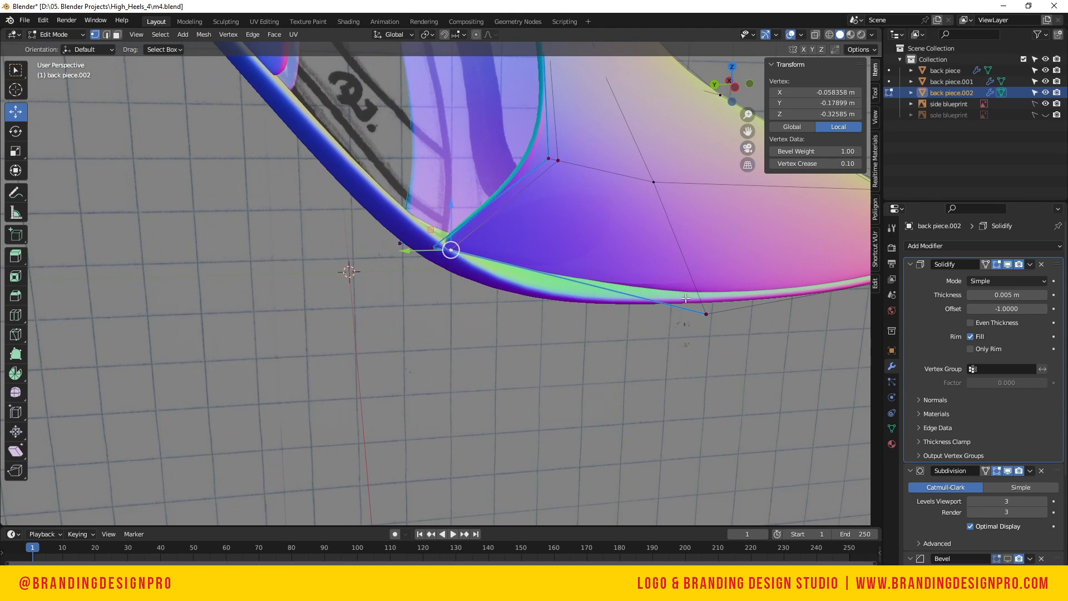
Move the bottom-edge vertex ahead of the rear corner along Y toward the heel, to about Y -0.221 m
click(706, 313)
drag(664, 314, 555, 278)
drag(737, 108, 728, 129)
mouse_move(558, 316)
mouse_down()
mouse_move(536, 316)
mouse_move(565, 316)
mouse_up()
Lower the bottom-edge vertex near the toe tip to about Z -0.3406 m
drag(740, 100, 675, 200)
click(696, 206)
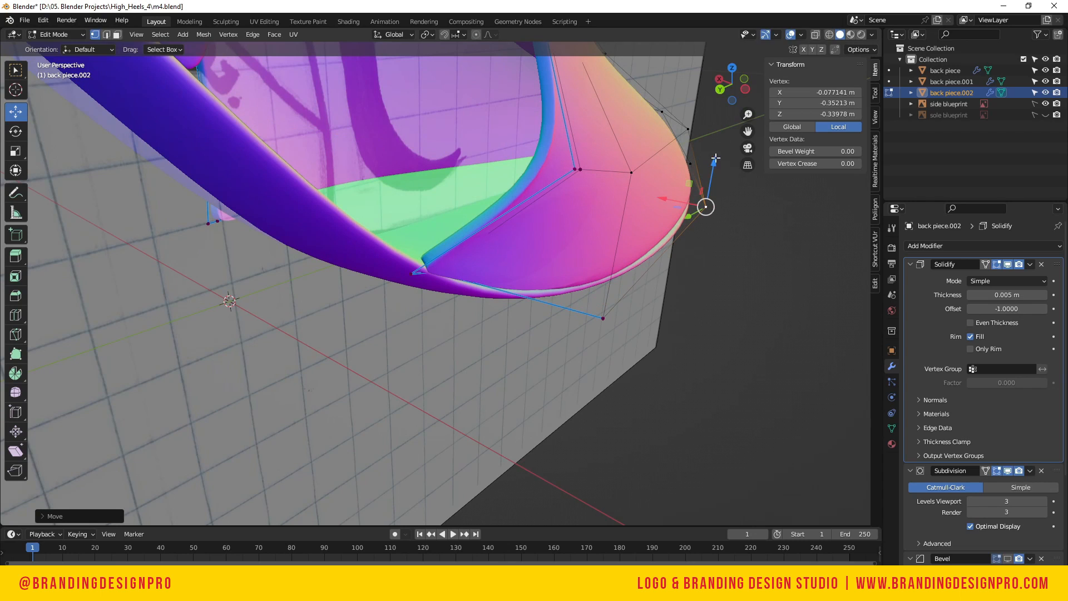
mouse_move(715, 158)
mouse_down()
mouse_move(712, 174)
mouse_move(716, 163)
mouse_up()
Move the bottom-edge vertex ahead of the rear corner inward along X to about -0.085 m
drag(737, 95, 604, 165)
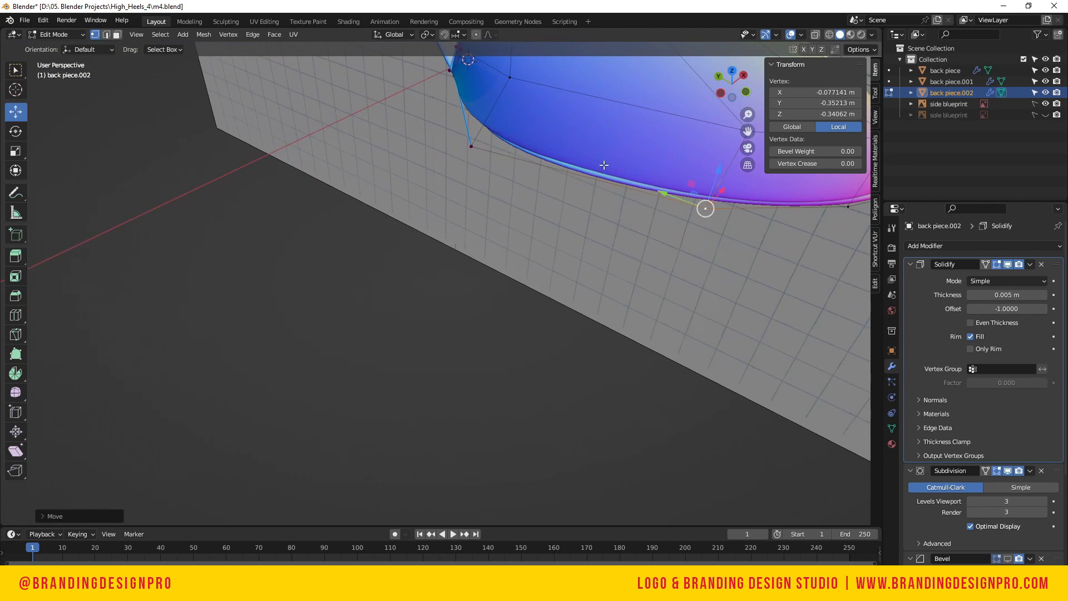
scroll(603, 165, down, 5)
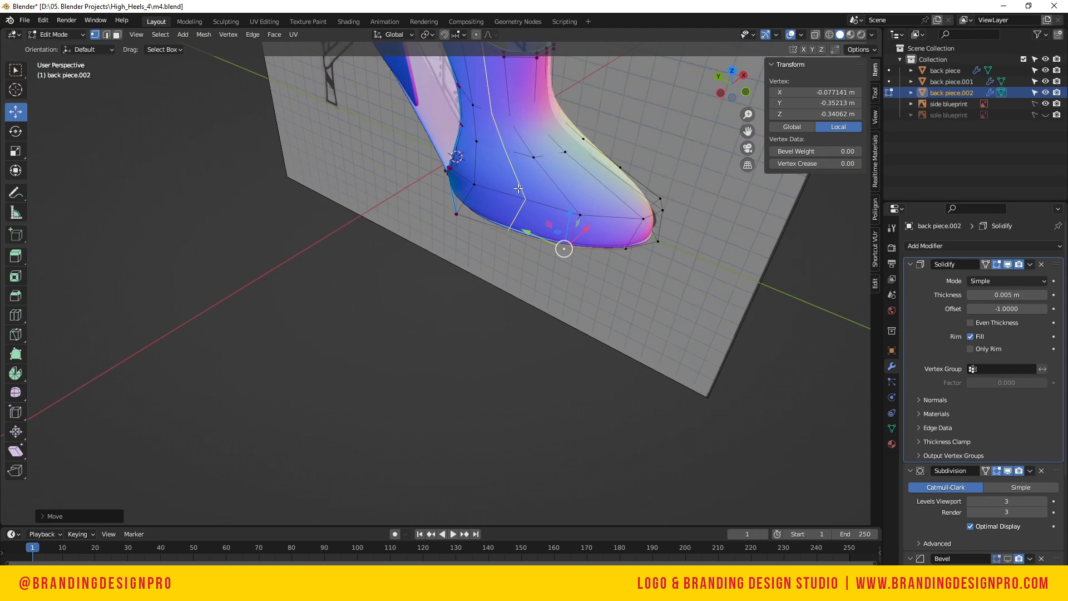
click(518, 188)
click(486, 228)
click(450, 224)
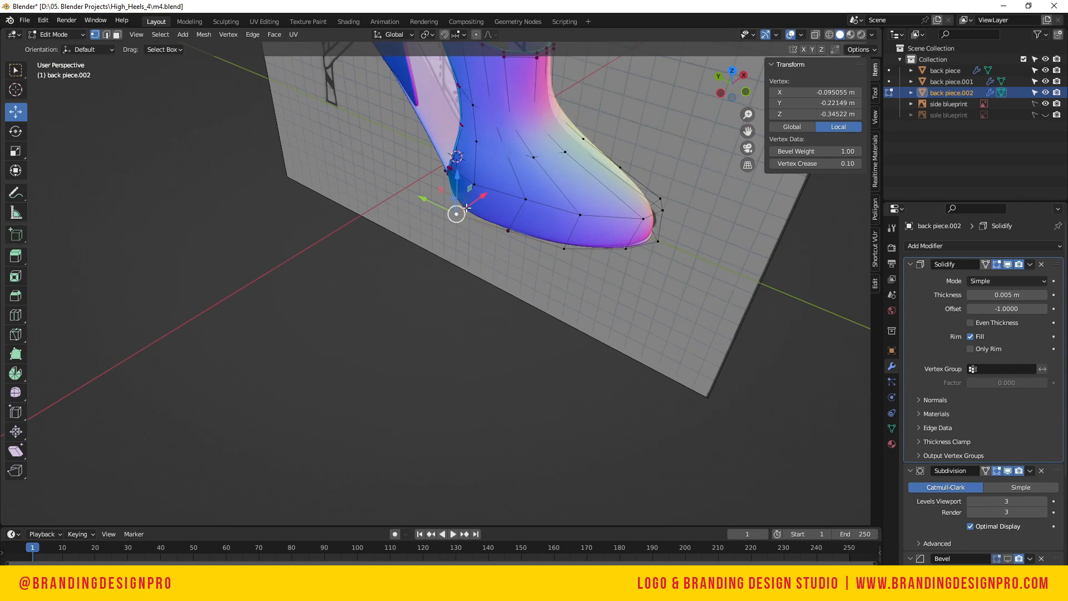
drag(481, 200, 492, 201)
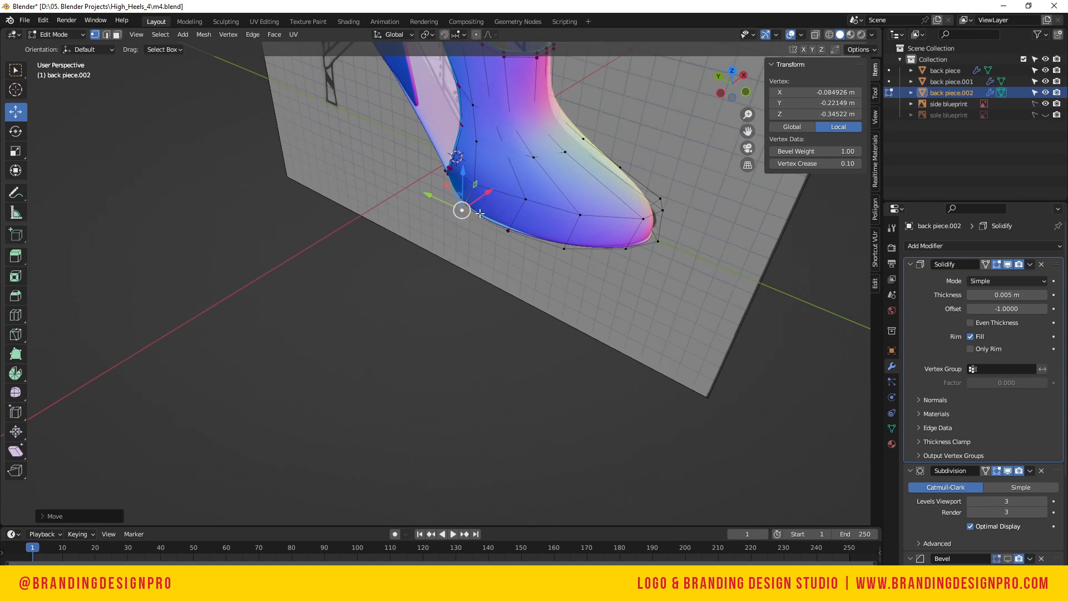
Raise that bottom-edge vertex slightly to about Z -0.3443 m and shift it toward the heel to about Y -0.205 m
scroll(479, 213, up, 4)
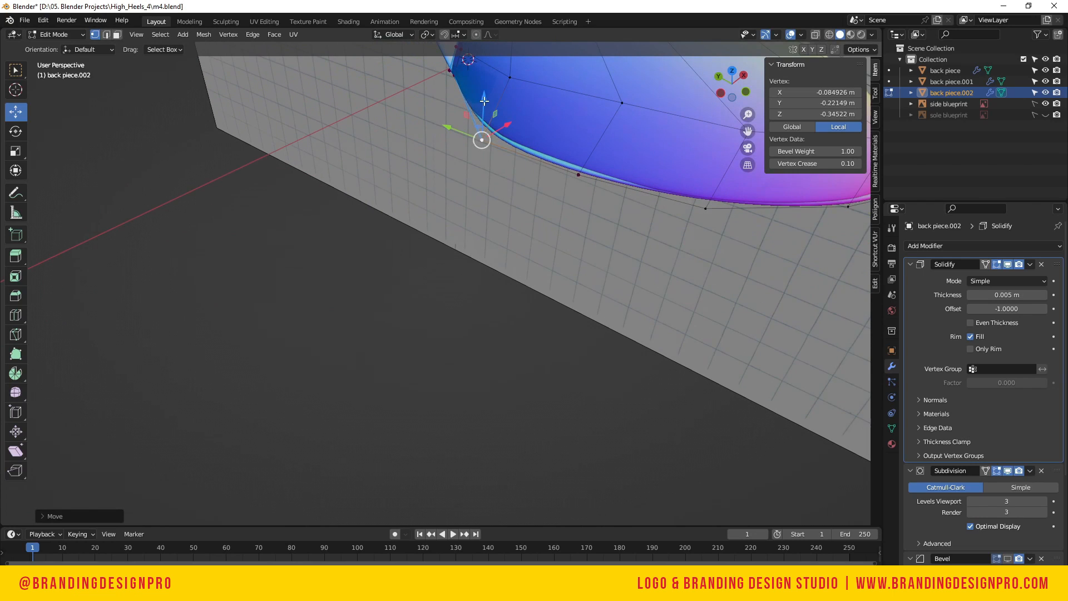
drag(484, 101, 459, 130)
drag(717, 82, 804, 66)
drag(440, 140, 413, 134)
drag(717, 99, 581, 106)
drag(418, 141, 410, 141)
drag(709, 88, 644, 83)
Nudge the middle bottom-edge vertex, the next one toward the toe, to follow the sole outline
click(537, 105)
mouse_move(503, 96)
mouse_down()
mouse_move(511, 122)
mouse_move(511, 108)
mouse_move(499, 108)
mouse_up()
drag(719, 87, 678, 95)
click(529, 110)
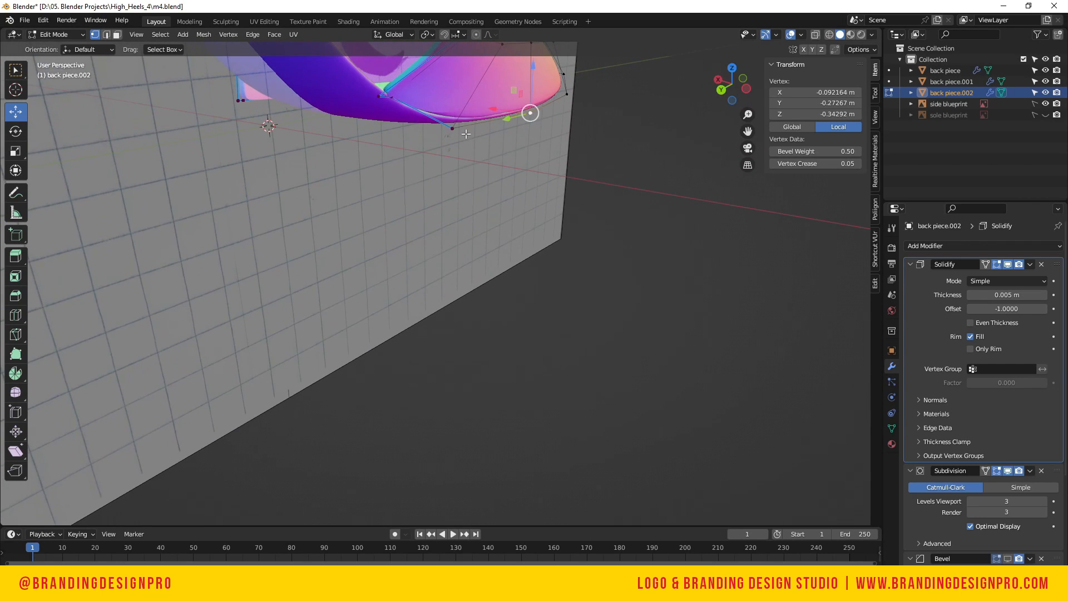
Move the bottom-edge vertex nearest the rear corner inward along X to about -0.074 m
drag(417, 124, 410, 127)
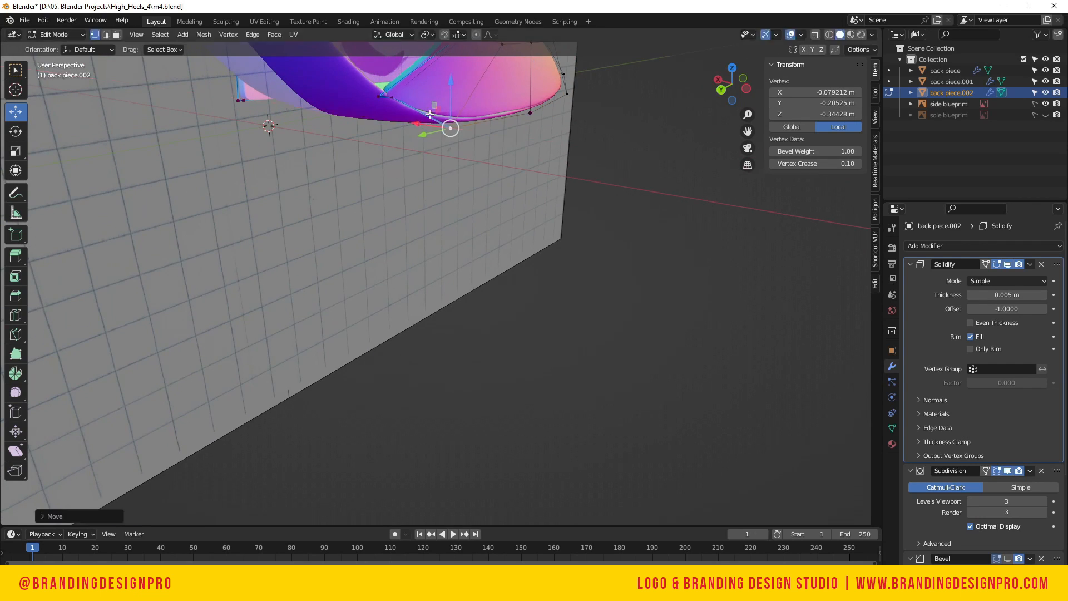
drag(450, 89, 409, 121)
drag(724, 89, 697, 103)
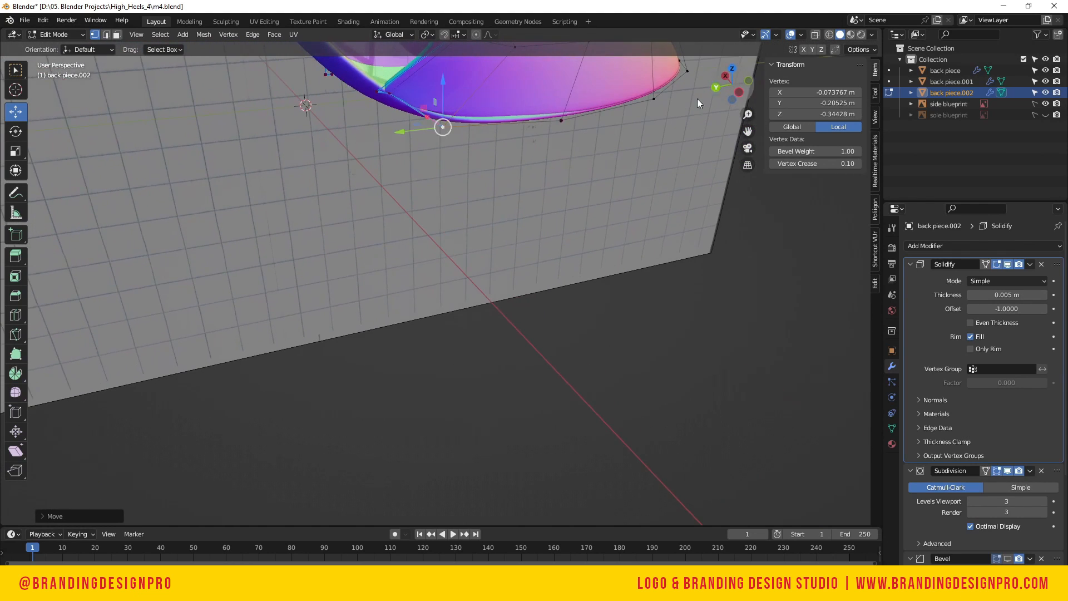
Move the middle bottom-edge vertex toward the heel to about Y -0.261 m and slightly outward along X
click(562, 122)
key(g)
key(y)
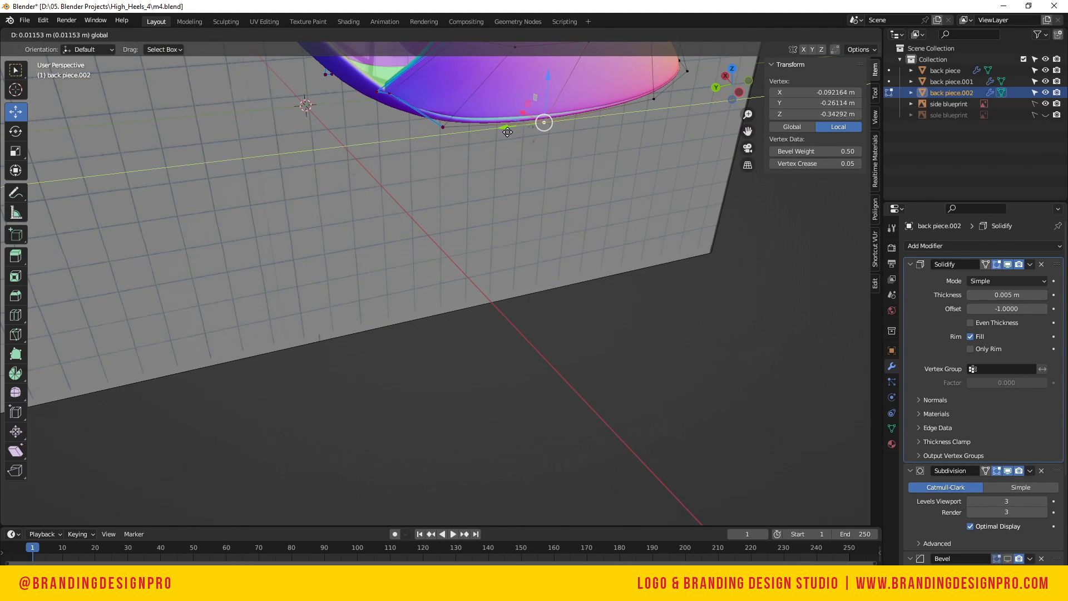
click(507, 132)
key(g)
key(x)
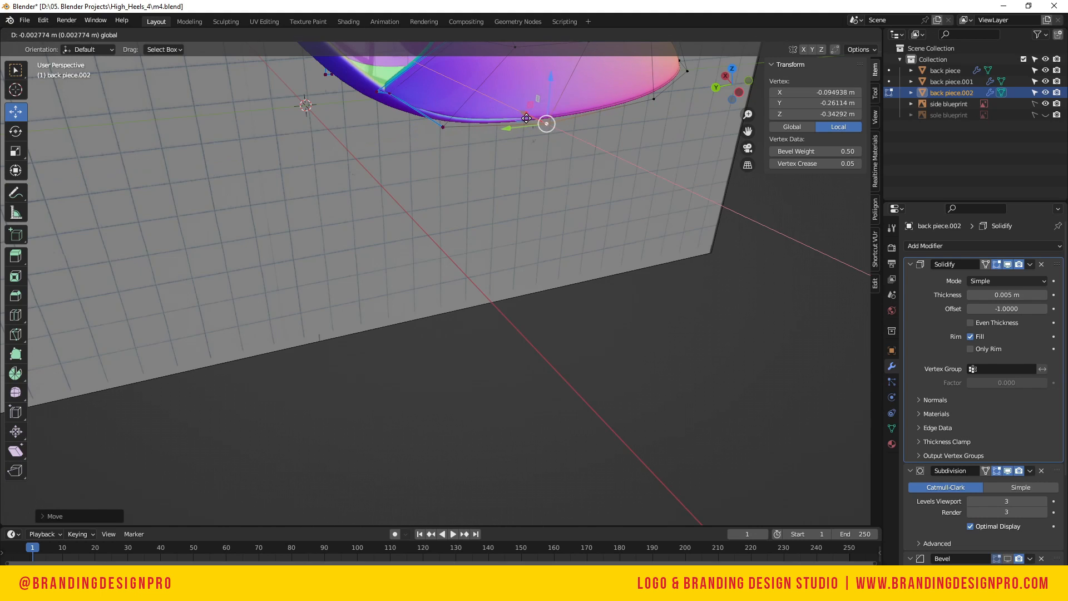
click(536, 118)
Move the bottom-edge vertex near the toe tip to about X -0.075 m and lower it to about Z -0.3414 m
mouse_move(733, 74)
mouse_down()
mouse_move(699, 84)
mouse_move(743, 83)
mouse_up()
click(682, 143)
key(g)
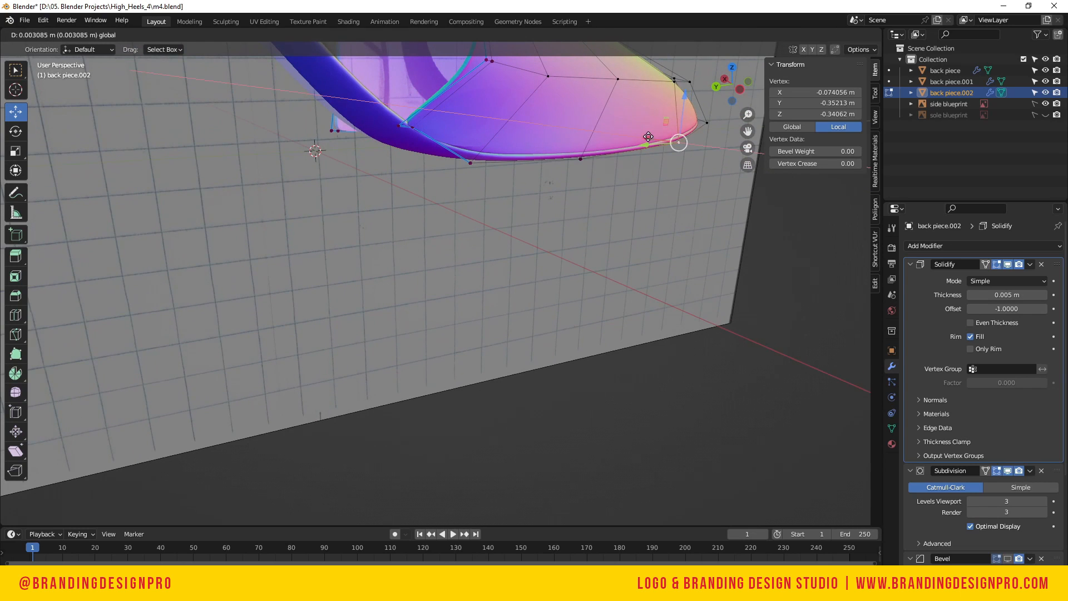
drag(649, 138, 649, 137)
drag(685, 97, 685, 102)
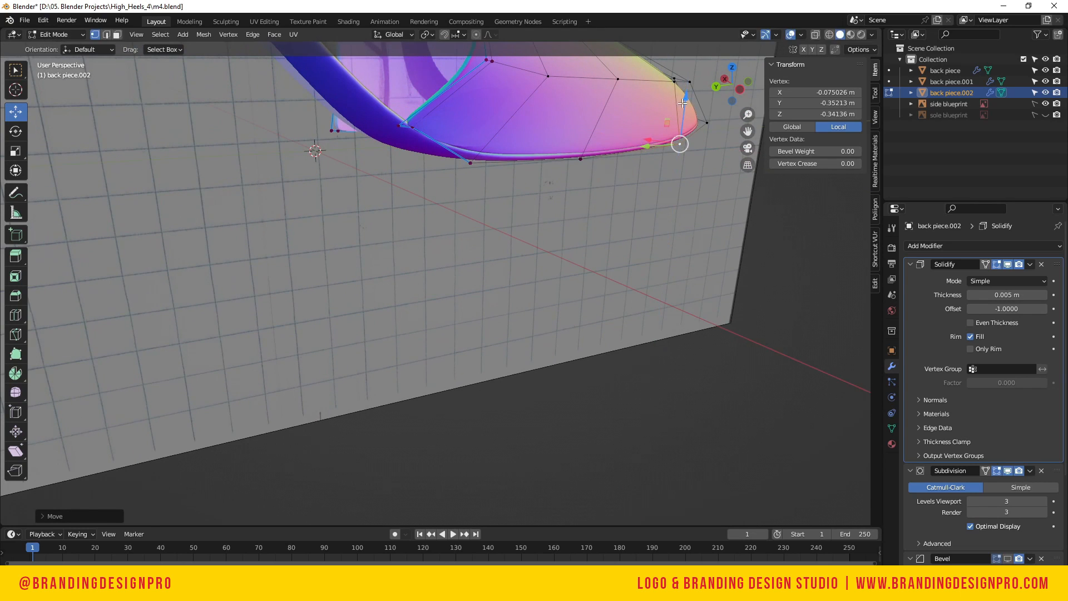
Select the two bottom rear corner vertices and nudge them inward along X and slightly up to fit the sole
middle_drag(685, 103, 679, 144)
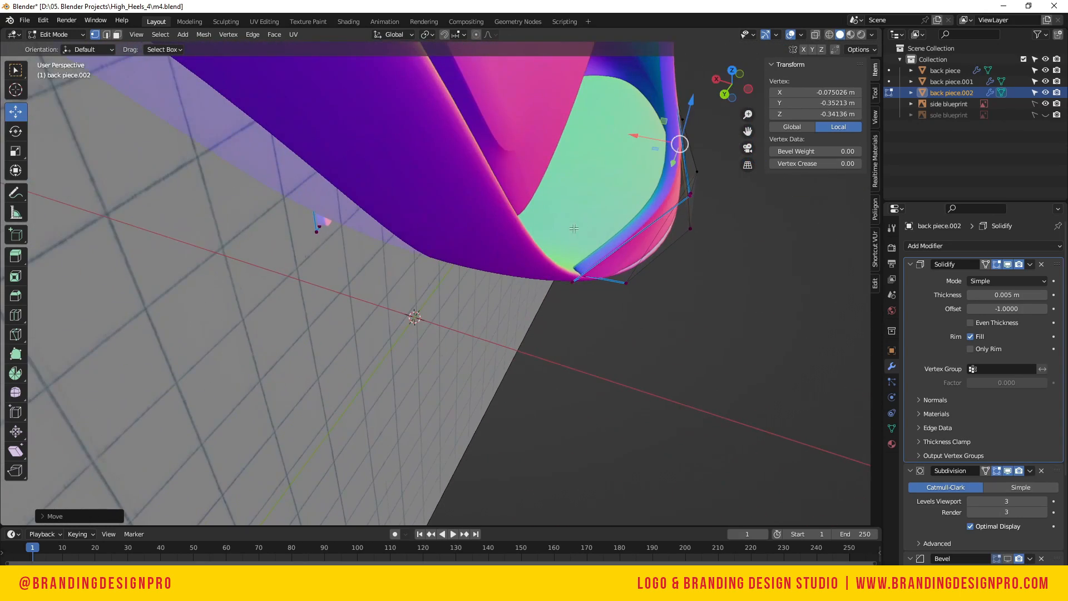
shift+click(573, 279)
drag(549, 271, 583, 247)
drag(730, 99, 715, 125)
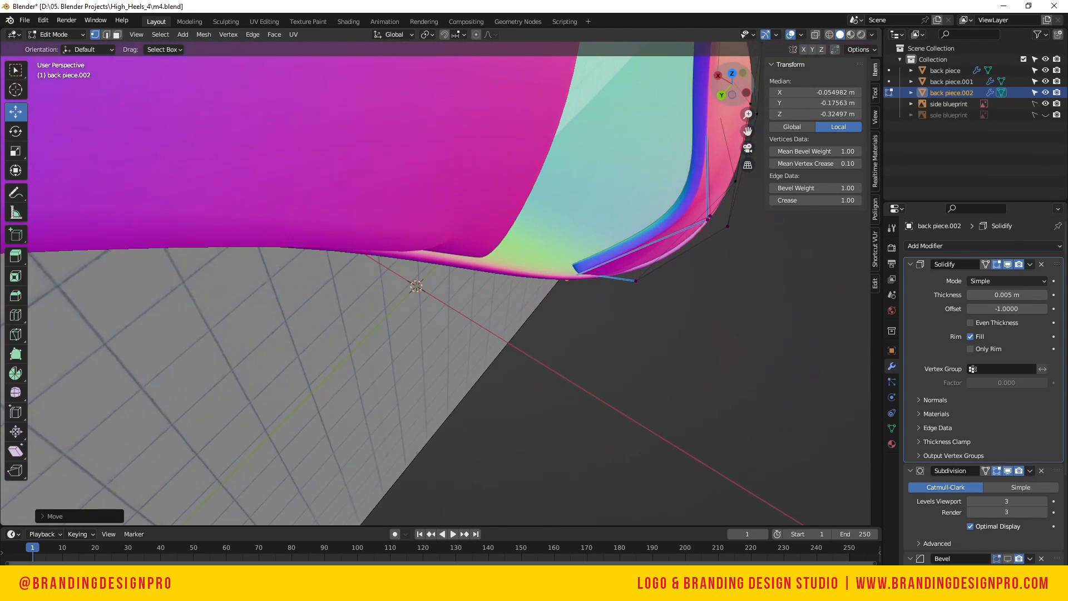
Set the toe piece's Solidify thickness to 0.003 m
click(1010, 294)
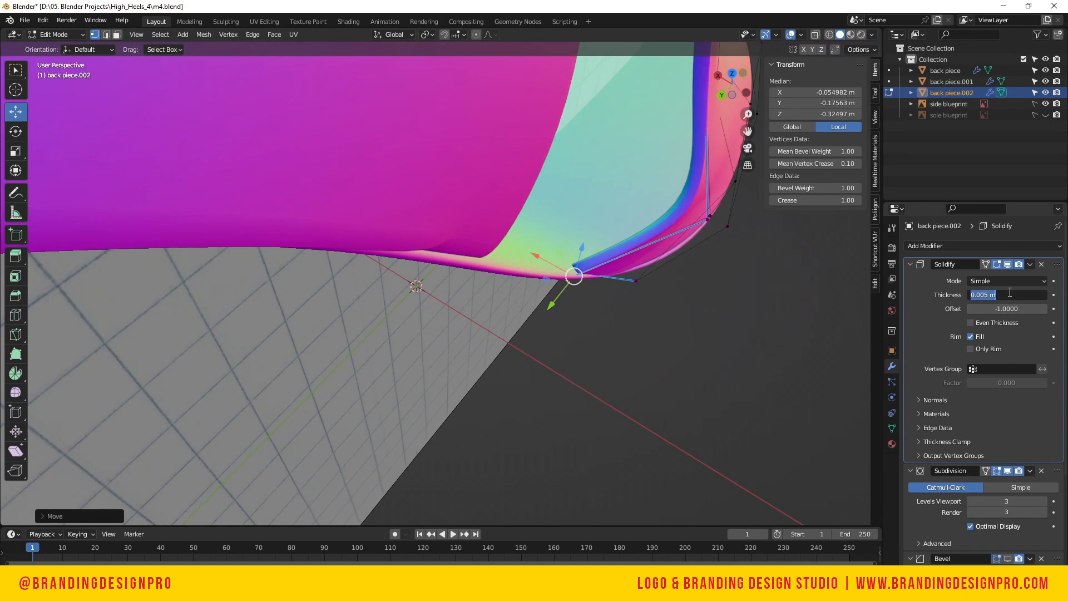
text(0.003)
key(Return)
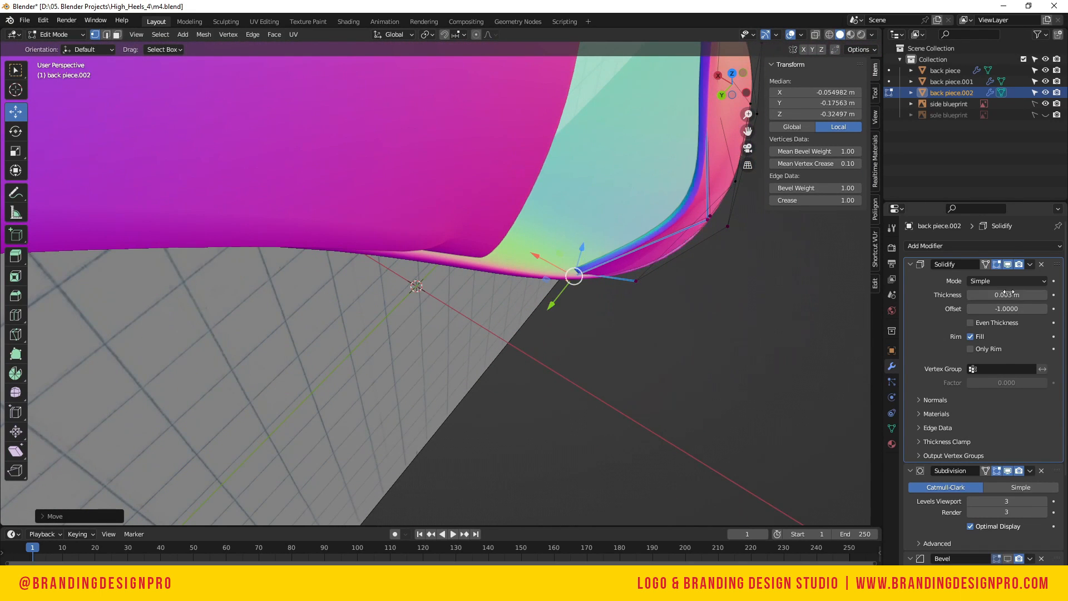
On the opposite side, move the two bottom rear corner vertices inward along X and raise them along Z to the sole
scroll(749, 197, down, 2)
drag(740, 84, 857, 35)
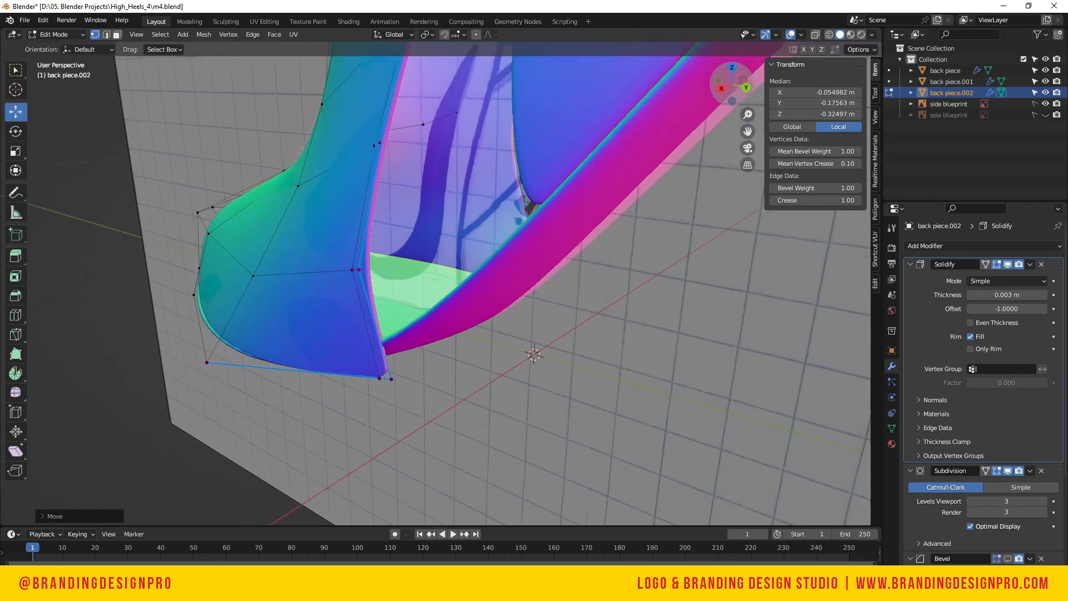
click(392, 376)
shift+click(378, 382)
drag(374, 388, 383, 384)
drag(391, 337, 386, 295)
Try to move the bottom-edge vertex ahead of that rear corner along Y toward the toe
drag(735, 118, 506, 199)
click(265, 377)
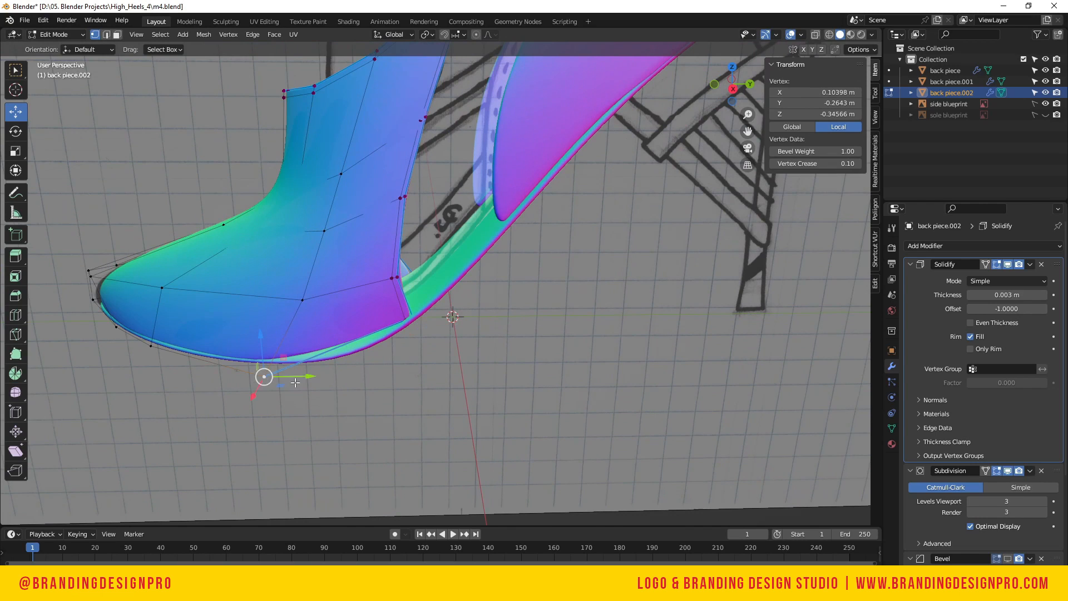
mouse_move(306, 380)
mouse_down()
mouse_move(334, 379)
mouse_move(295, 372)
mouse_up()
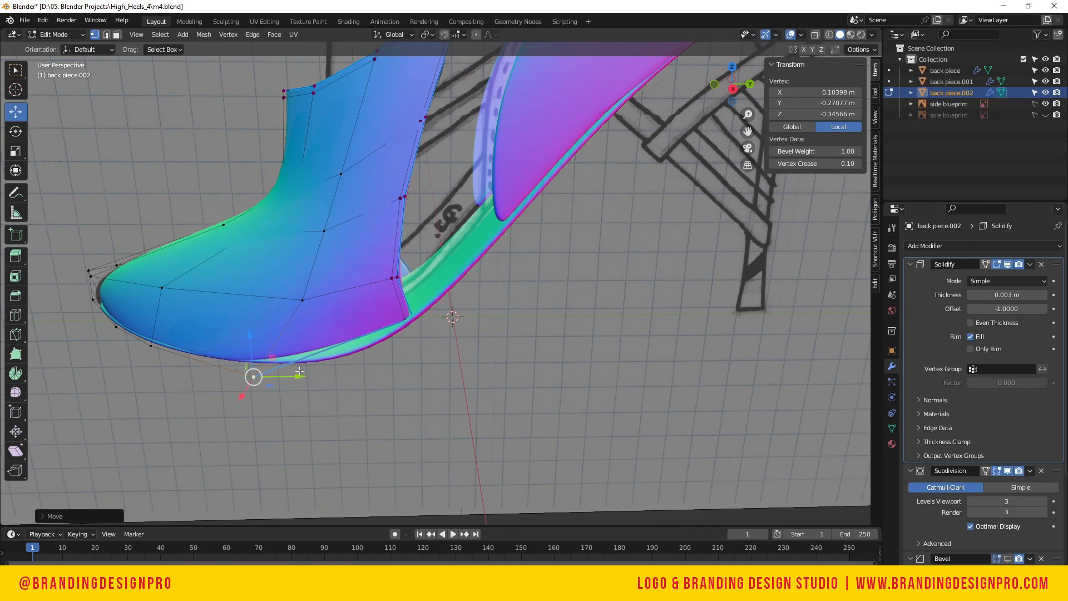
key(ctrl+z)
Add a centred loop cut before the rear edge and move its bottom vertex toward the heel to about Y -0.200 m
key(ctrl+r)
click(342, 316)
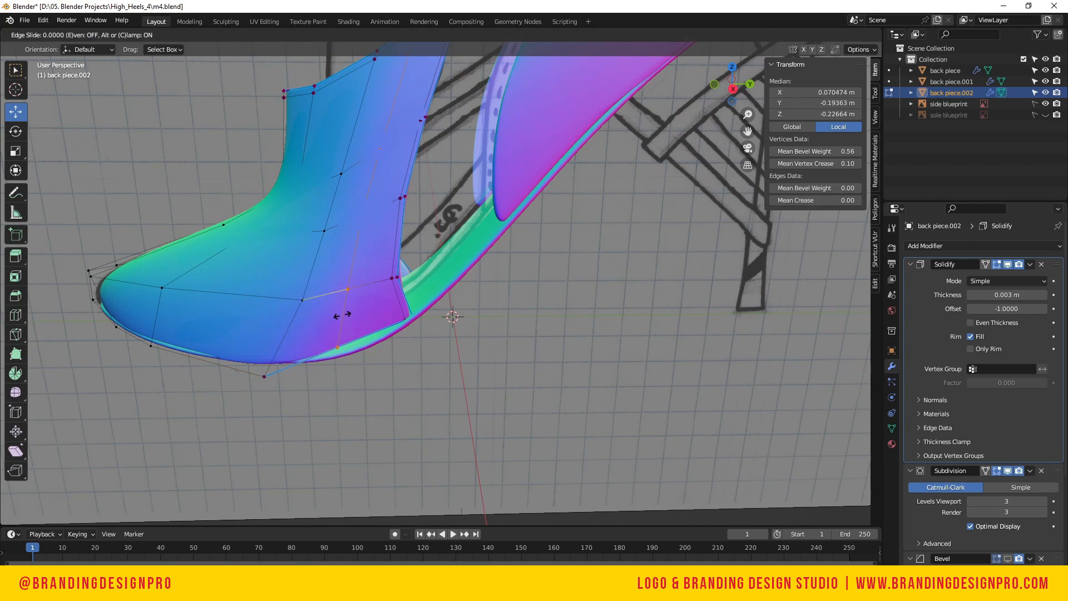
right_click(344, 315)
click(338, 345)
drag(376, 350, 409, 356)
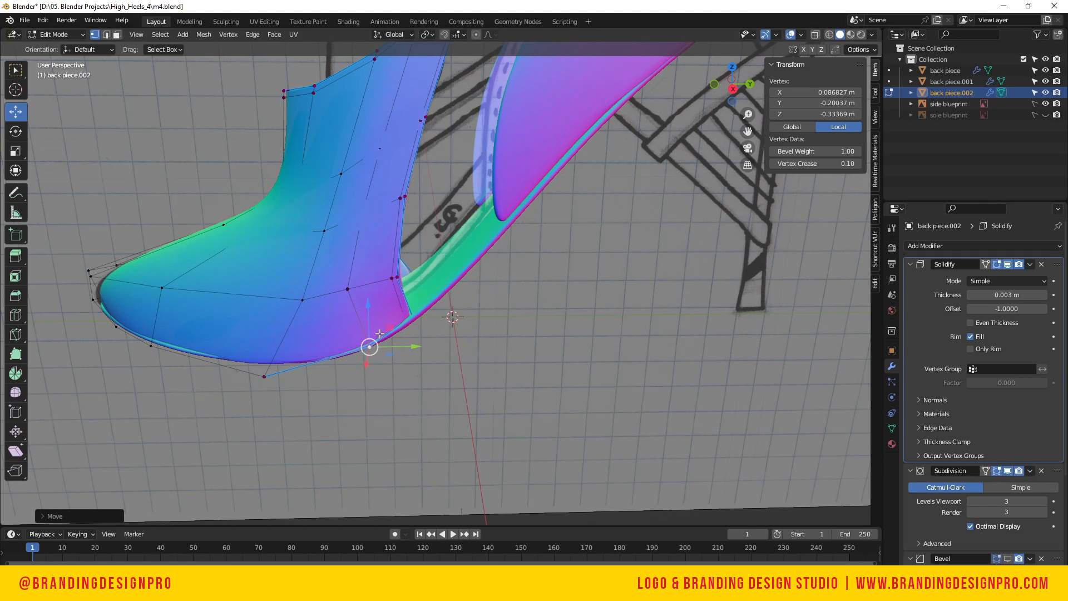
Move the bottom-edge vertex ahead of the new loop inward along X to about 0.100 m
click(267, 379)
drag(257, 393, 266, 392)
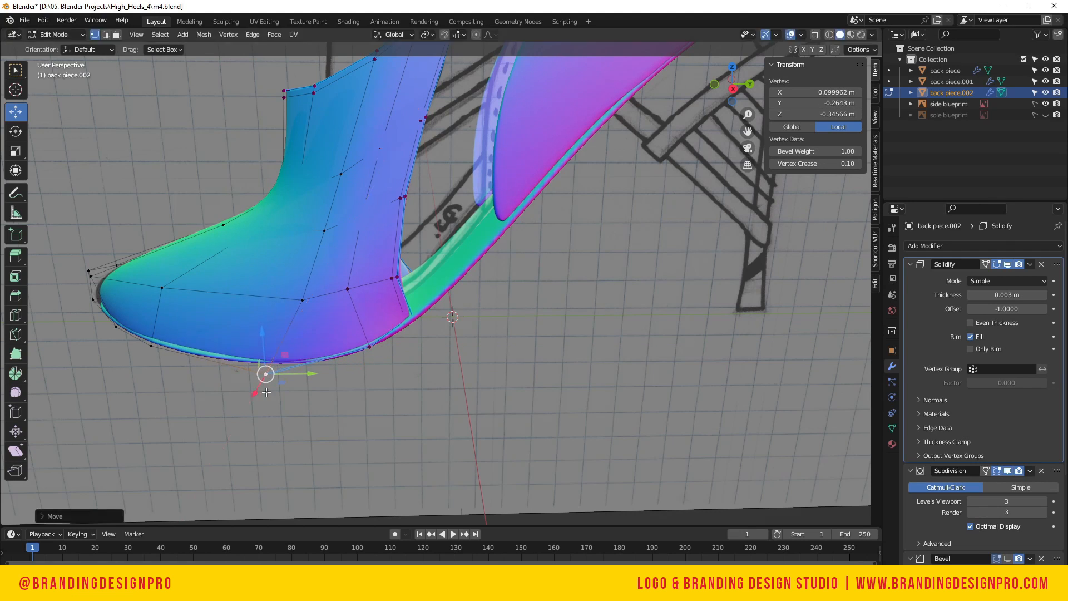
click(286, 379)
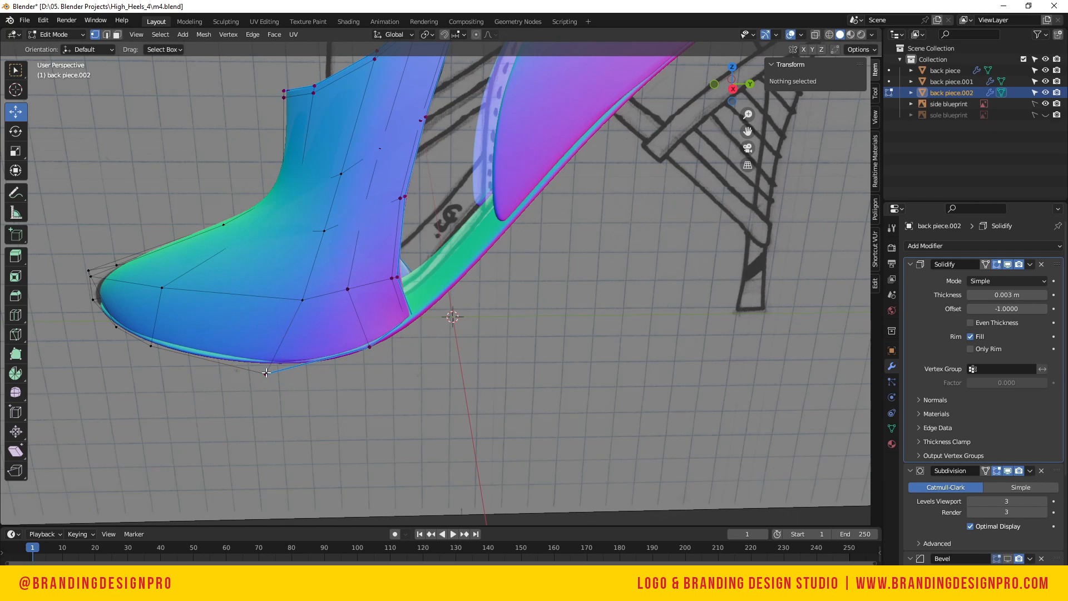
click(267, 372)
drag(248, 372, 248, 384)
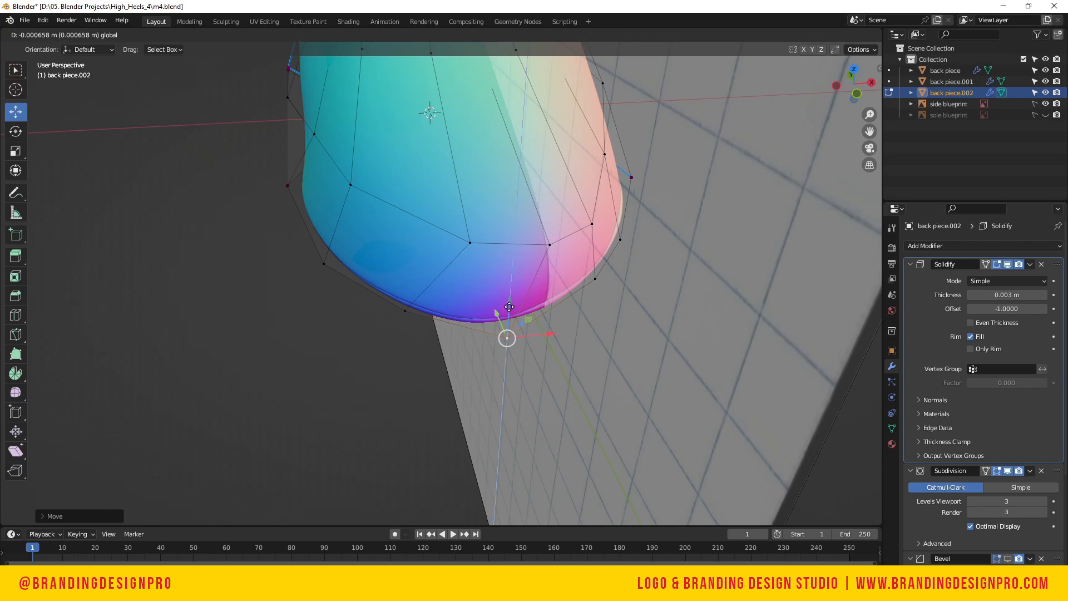
Adjust the bottom vertex at the toe tip, lowering it slightly along Z and shifting it in the positive X direction
middle_drag(725, 202, 573, 310)
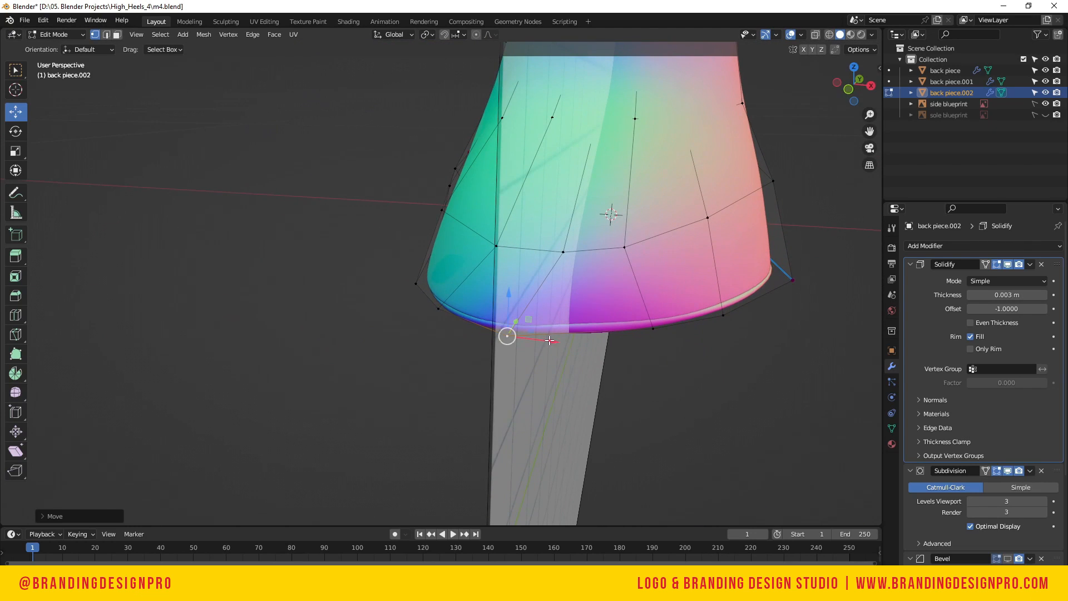
drag(550, 340, 572, 341)
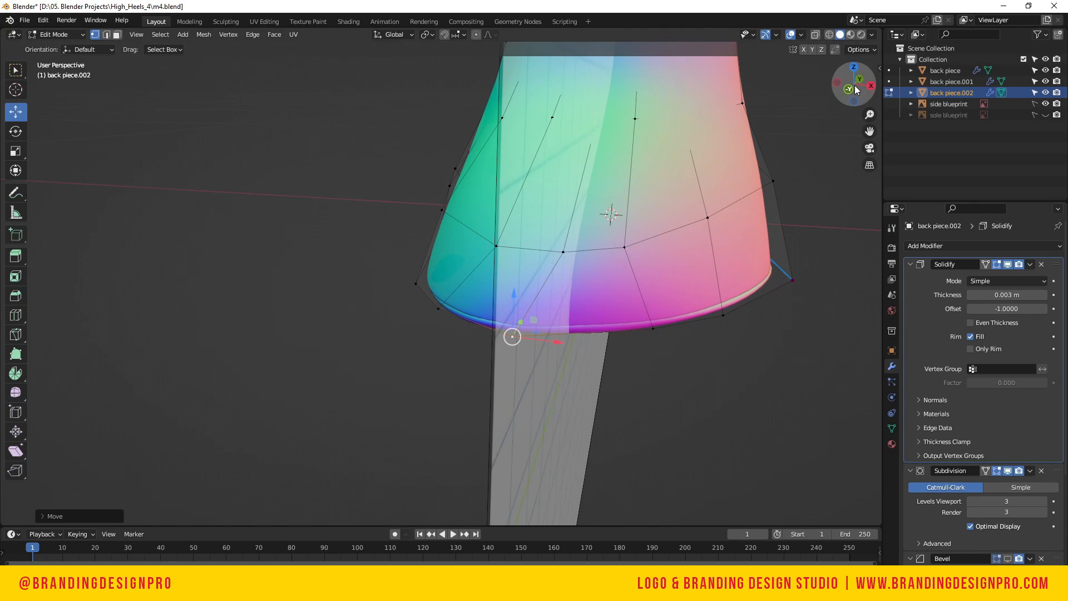
drag(855, 85, 852, 84)
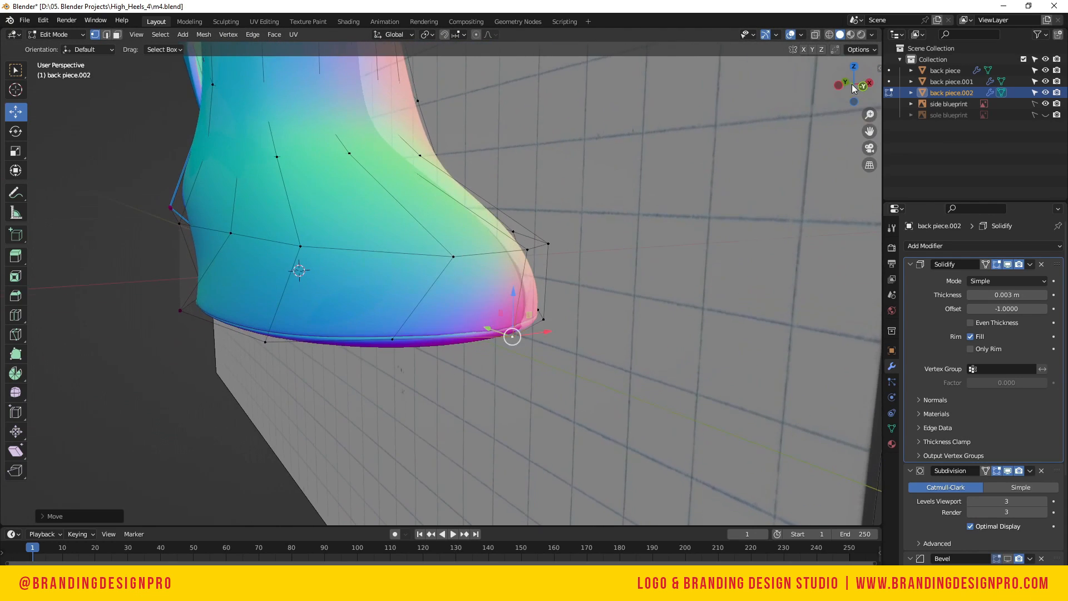
Nudge the two bottom-edge vertices behind the toe-tip vertex along X and Z so they follow the sole's rim
click(395, 346)
drag(396, 300, 396, 303)
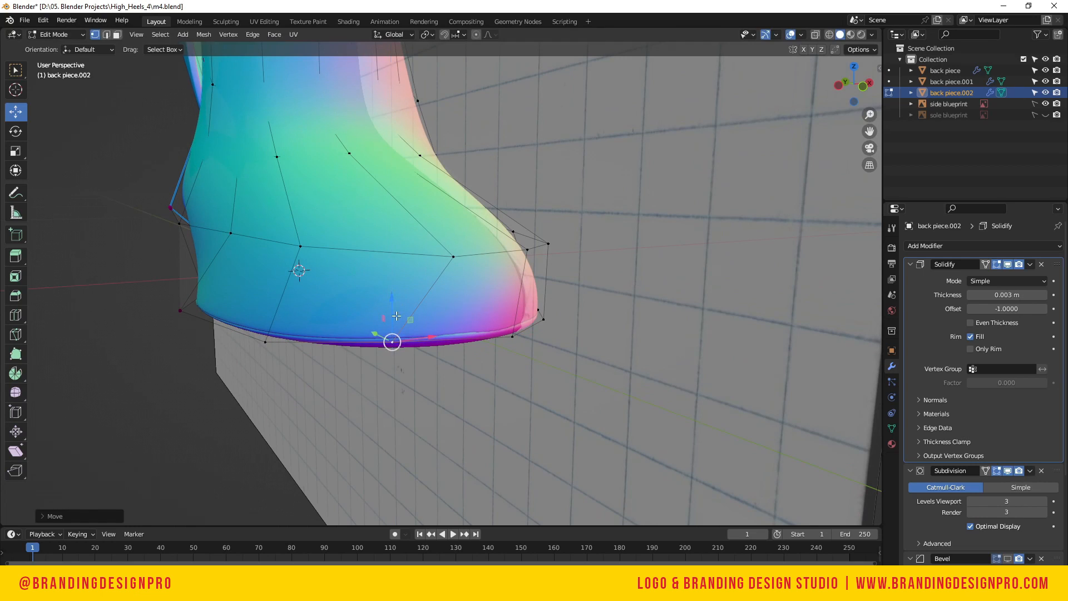
drag(429, 343, 310, 340)
drag(266, 307, 270, 304)
click(438, 344)
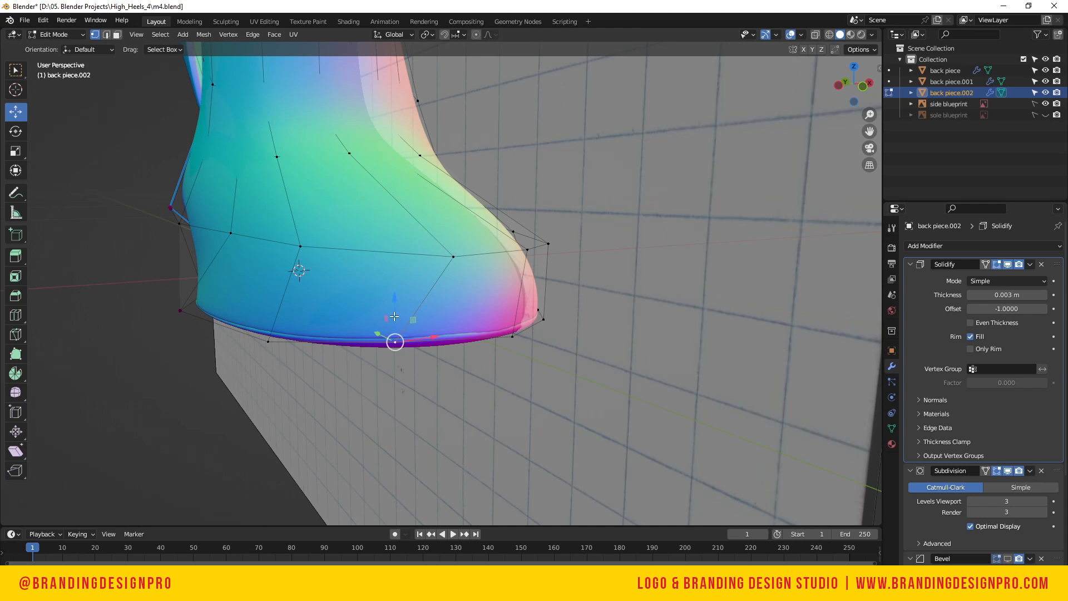
drag(398, 303, 397, 304)
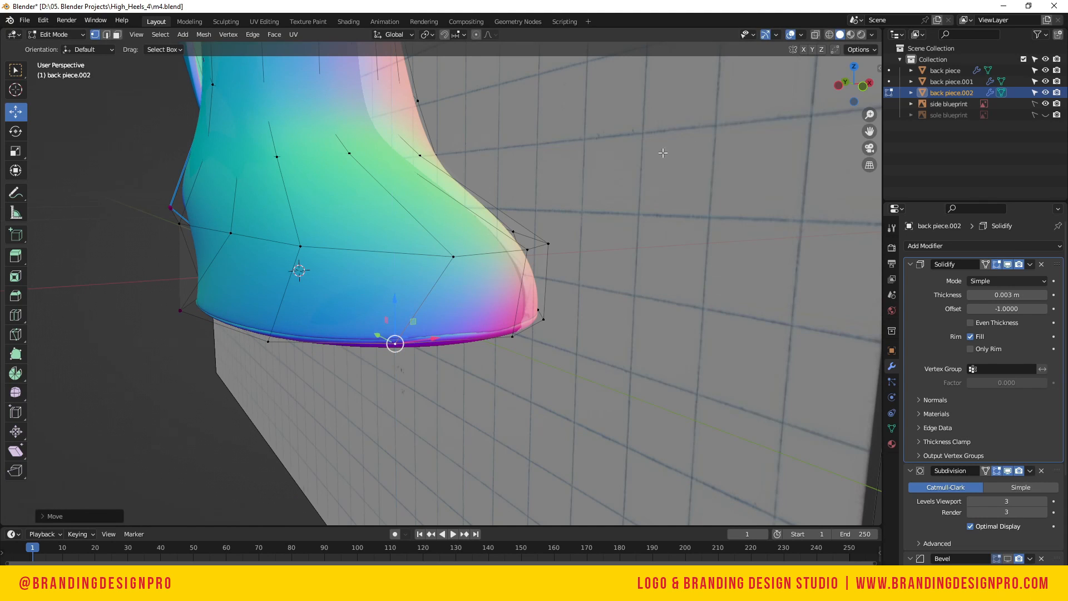
Shift the side vertex near the toe tip toward the heel along Y and align the bottom-edge vertex beneath it
drag(844, 98, 876, 99)
click(437, 290)
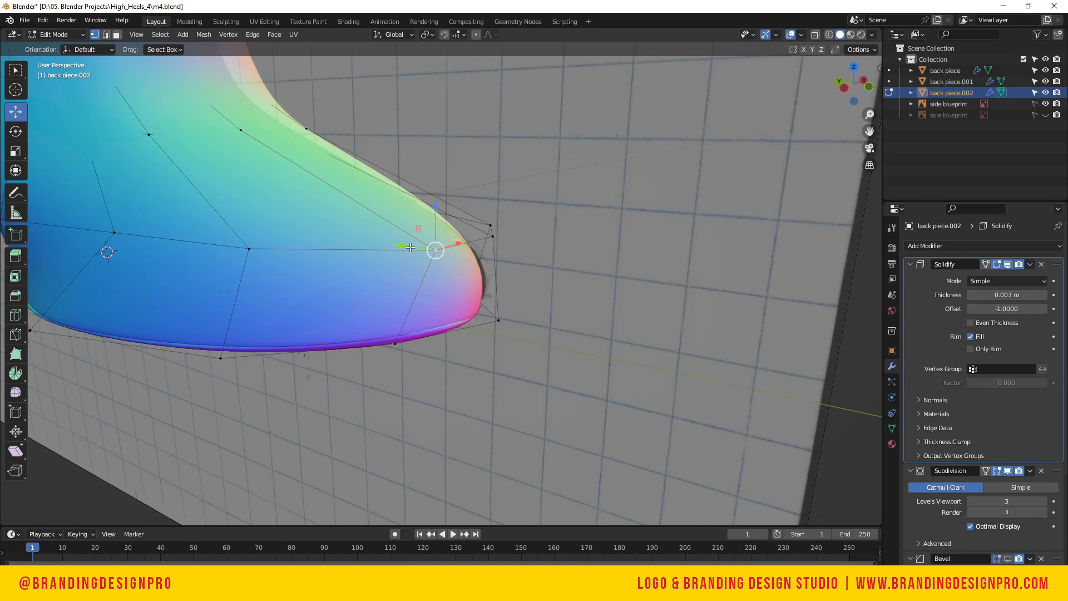
drag(410, 247, 376, 238)
click(395, 344)
drag(420, 332, 370, 333)
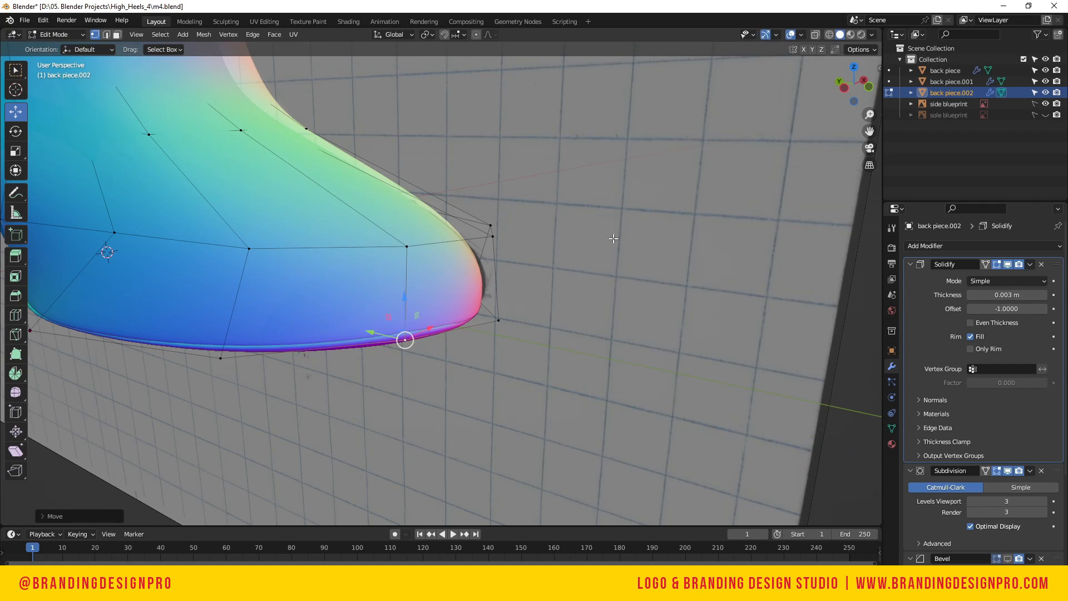
drag(848, 98, 868, 100)
scroll(455, 264, down, 3)
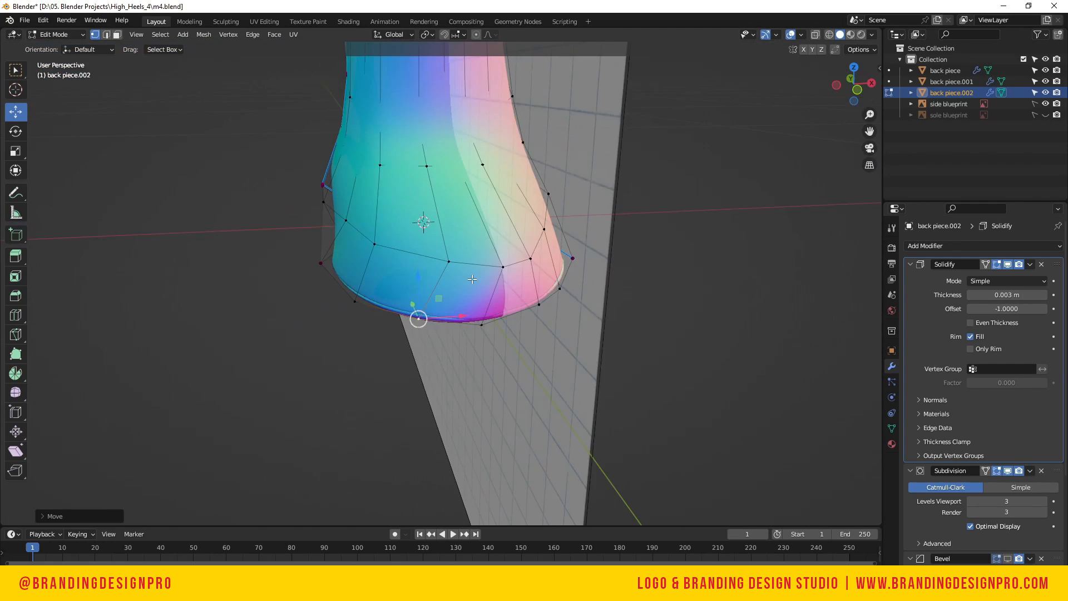
Reposition the vertices beside the toe tip so both sides of the toe cap follow the sole's outline
click(471, 317)
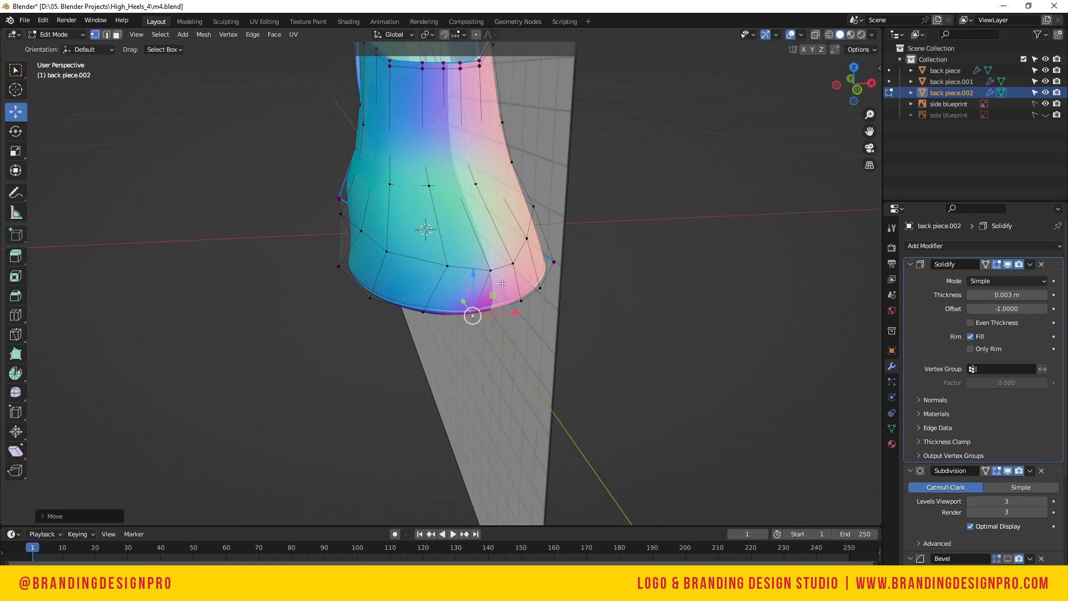
click(649, 276)
drag(853, 84, 855, 83)
mouse_move(479, 261)
mouse_down()
mouse_move(479, 241)
mouse_move(481, 255)
mouse_move(523, 270)
mouse_move(474, 251)
mouse_up()
key(KP_7)
click(453, 253)
drag(843, 84, 809, 105)
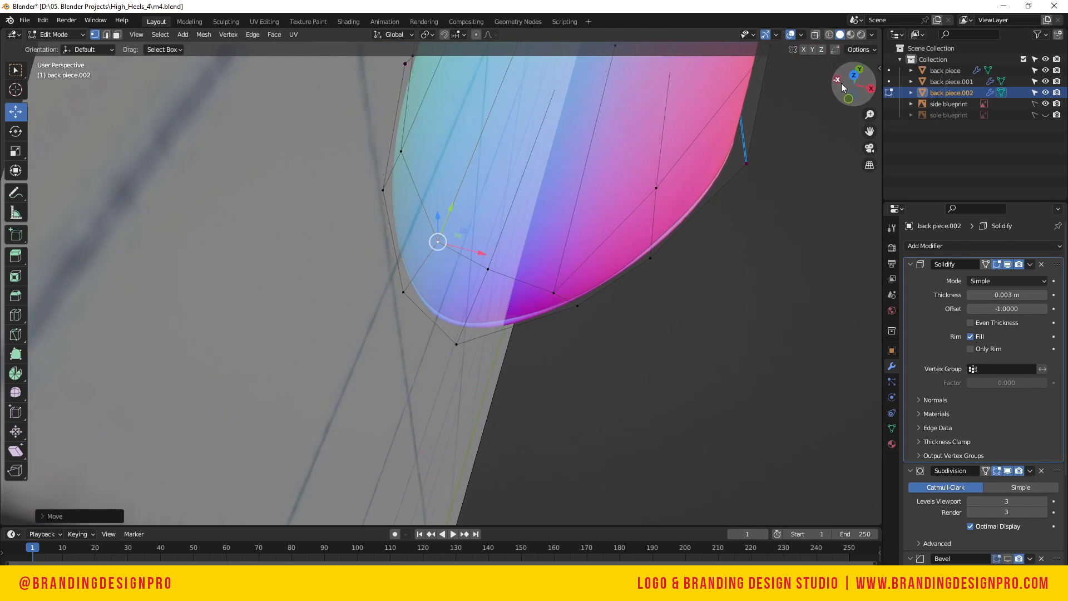
drag(561, 266, 594, 228)
key(KP_7)
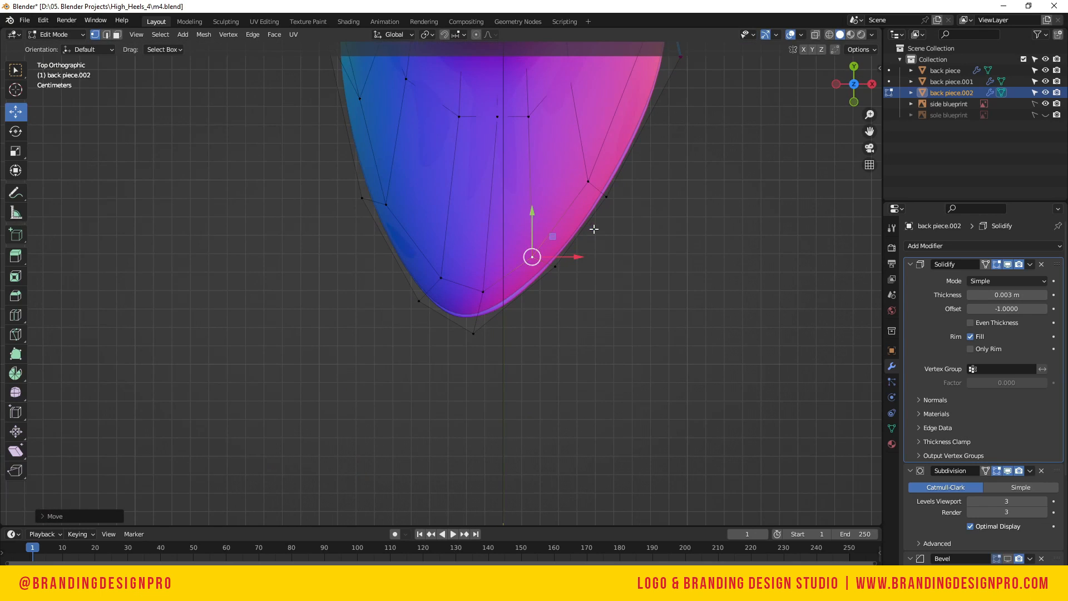
scroll(620, 201, down, 2)
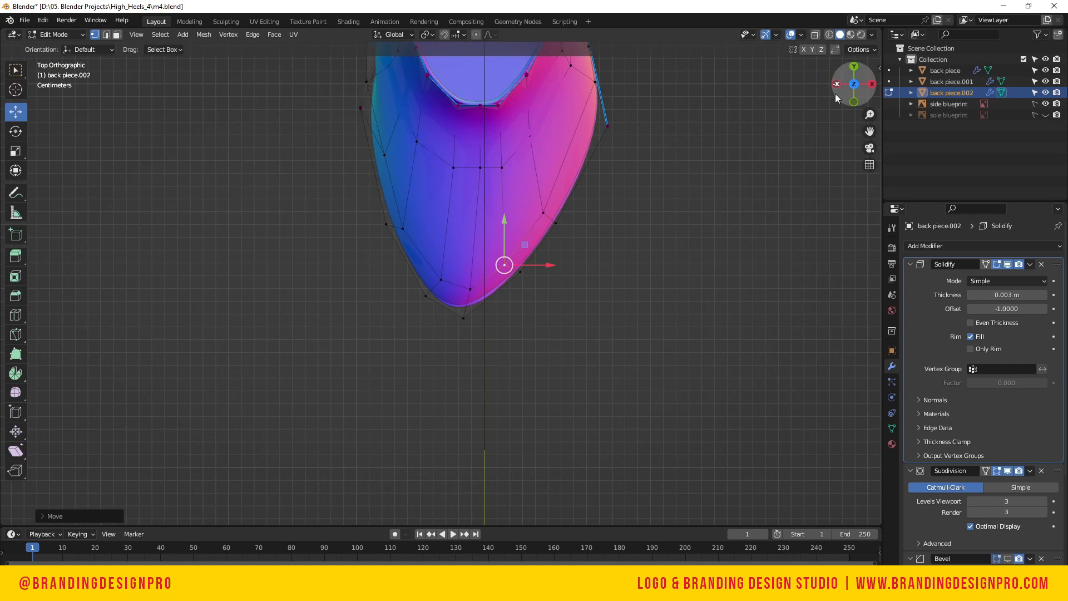
Nudge the bottom vertex at the toe tip slightly along X and Y
drag(848, 89, 860, 55)
click(480, 338)
drag(518, 336, 523, 336)
drag(472, 312, 481, 302)
scroll(503, 251, down, 3)
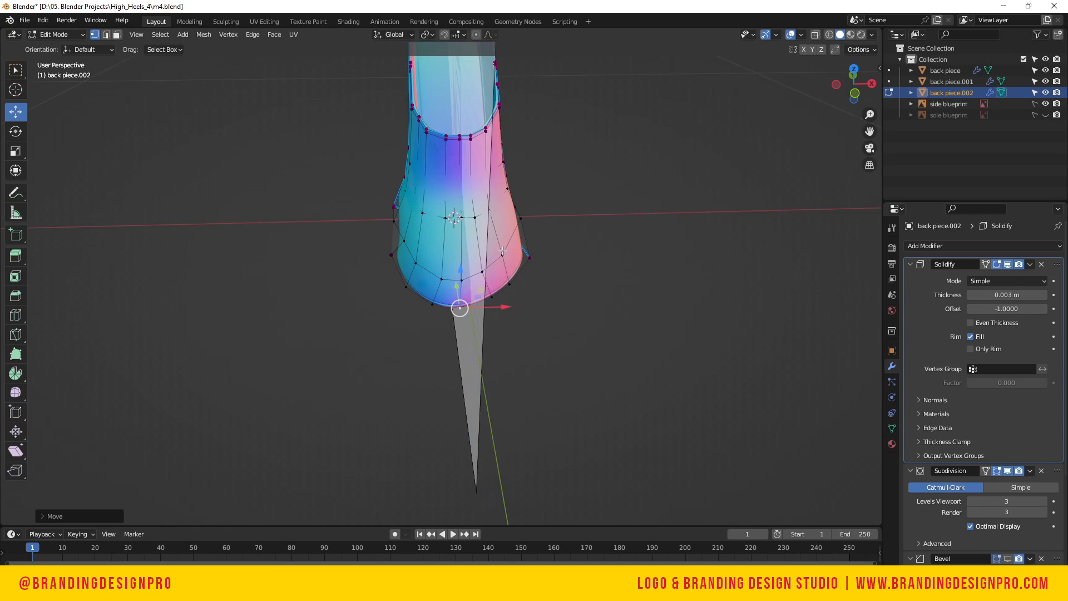
Hide the side blueprint and examine the whole shoe from several angles in Object Mode
drag(846, 77, 740, 106)
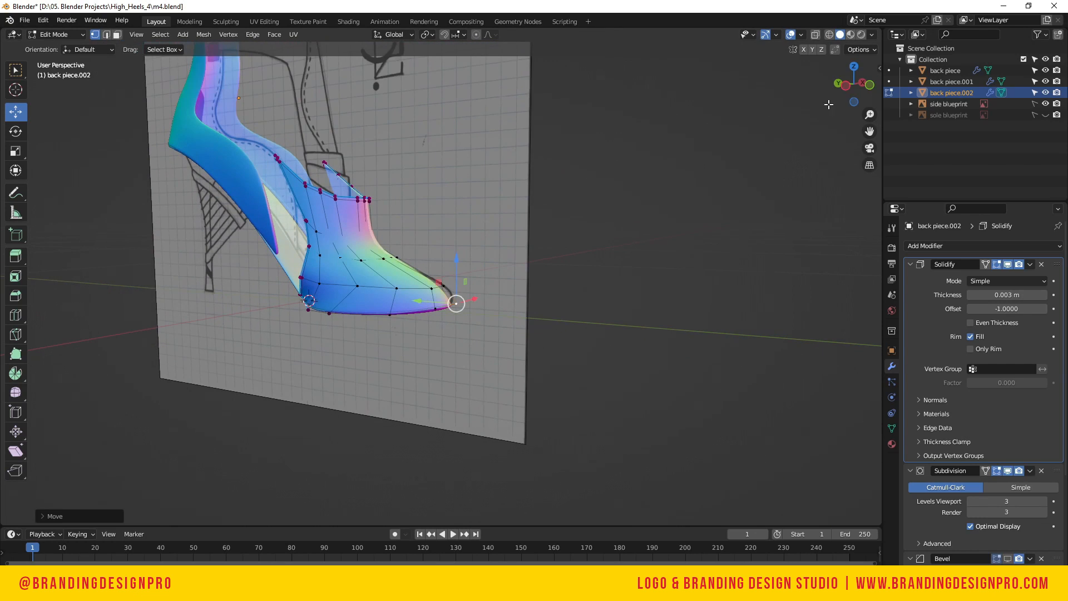
drag(834, 97, 644, 210)
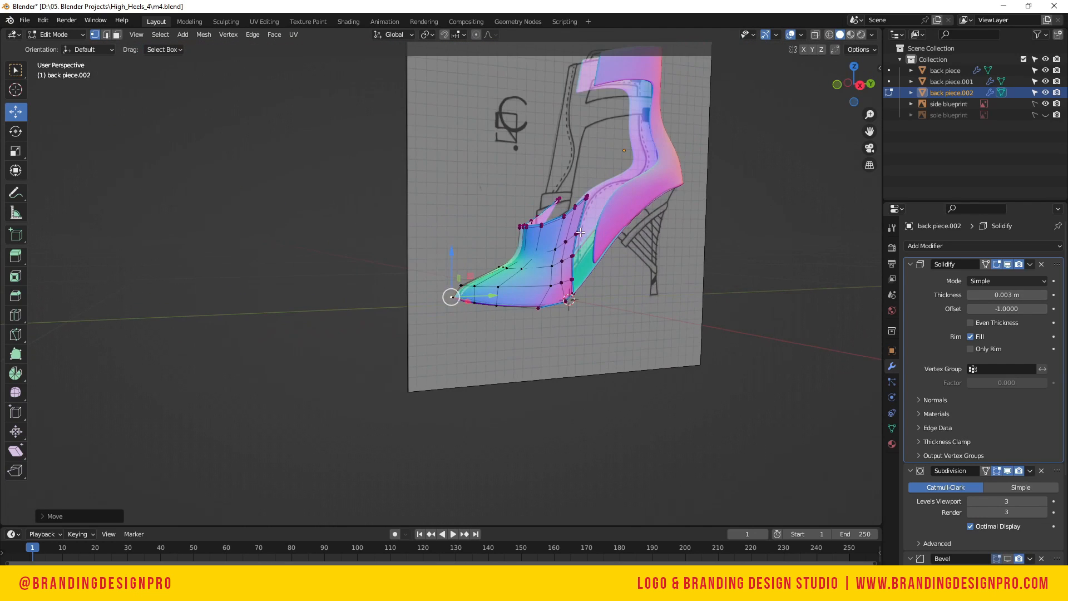
key(Tab)
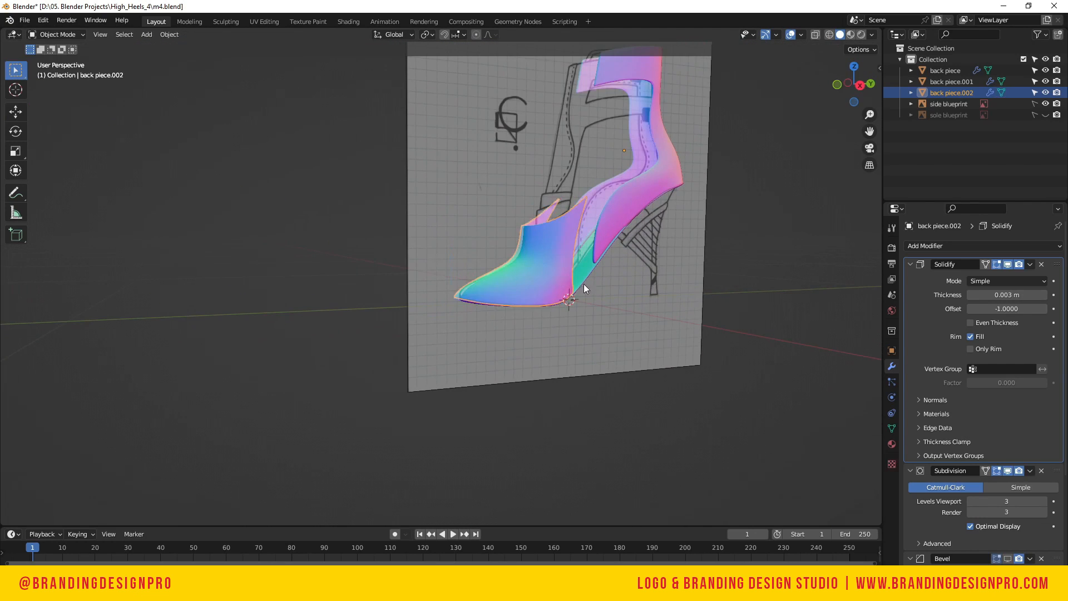
click(1045, 104)
click(631, 211)
key(KP_3)
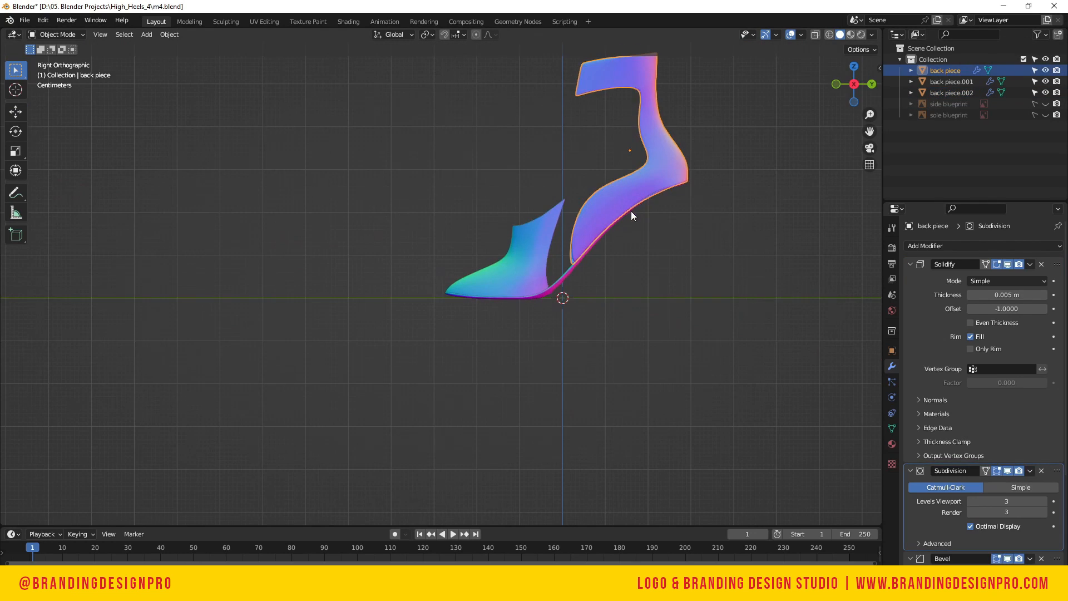
click(663, 238)
scroll(646, 222, down, 2)
scroll(640, 183, up, 2)
scroll(628, 217, down, 1)
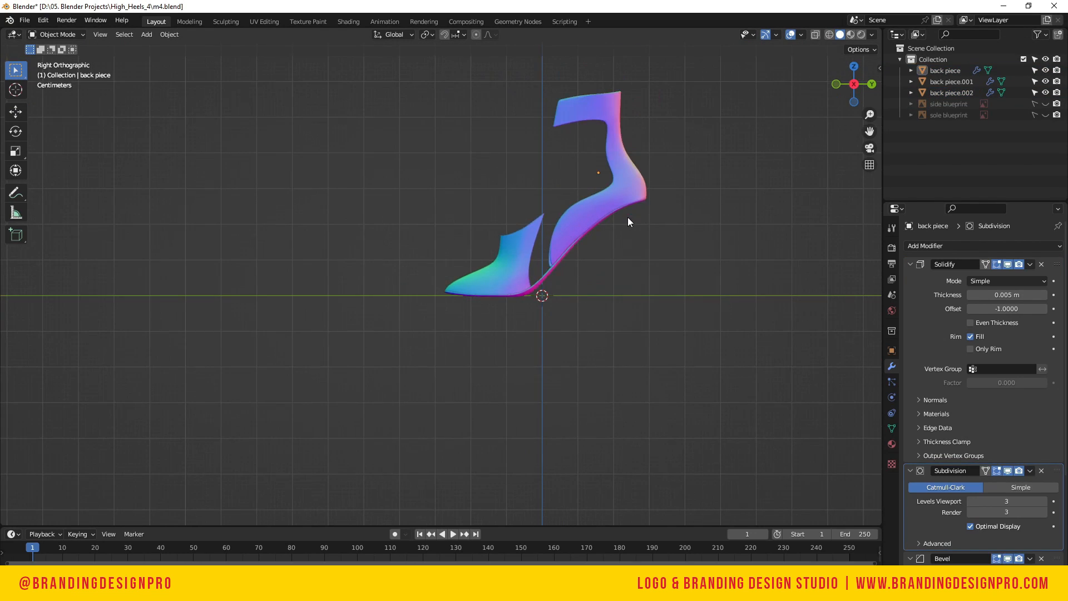
key(a)
key(KP_Decimal)
click(678, 238)
mouse_move(839, 84)
mouse_down()
mouse_move(915, 66)
mouse_move(817, 101)
mouse_up()
drag(611, 399, 236, 130)
drag(851, 84, 812, 101)
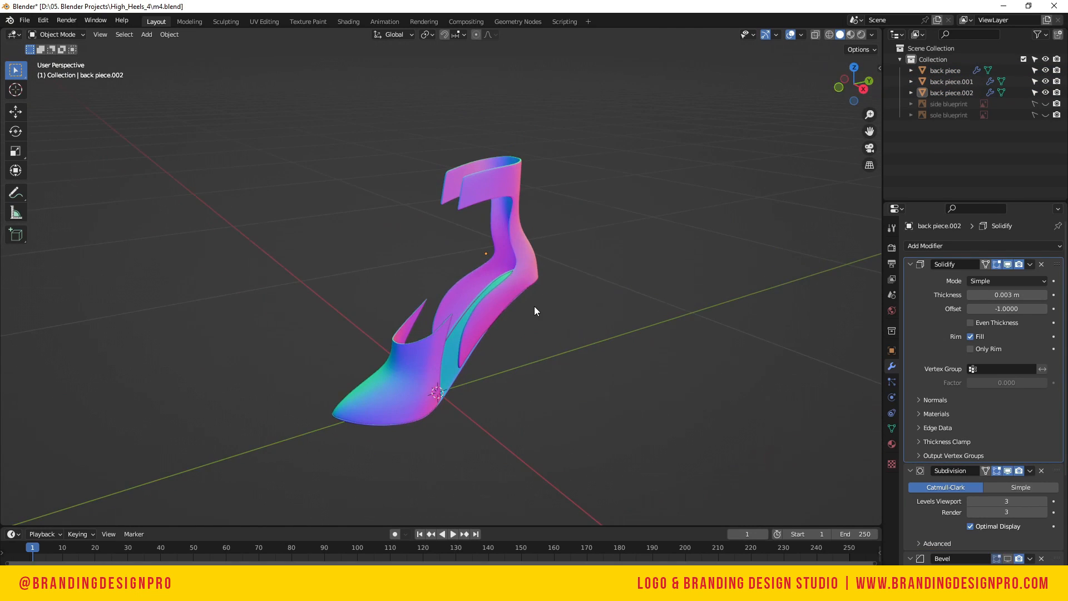
Save the project from the side view as the incremented file m5.blend and show the side blueprint again
key(KP_3)
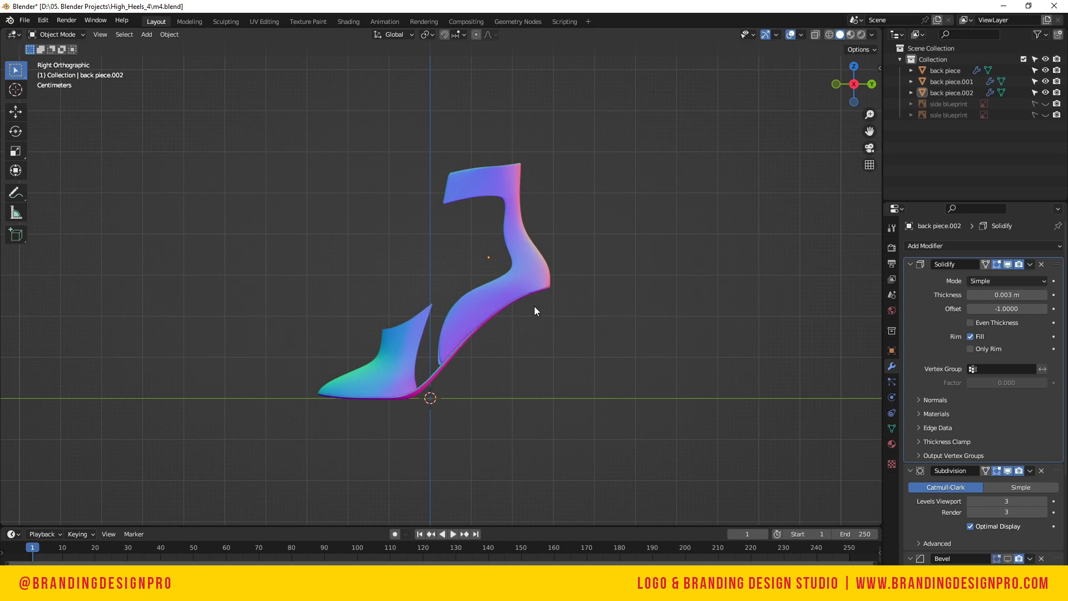
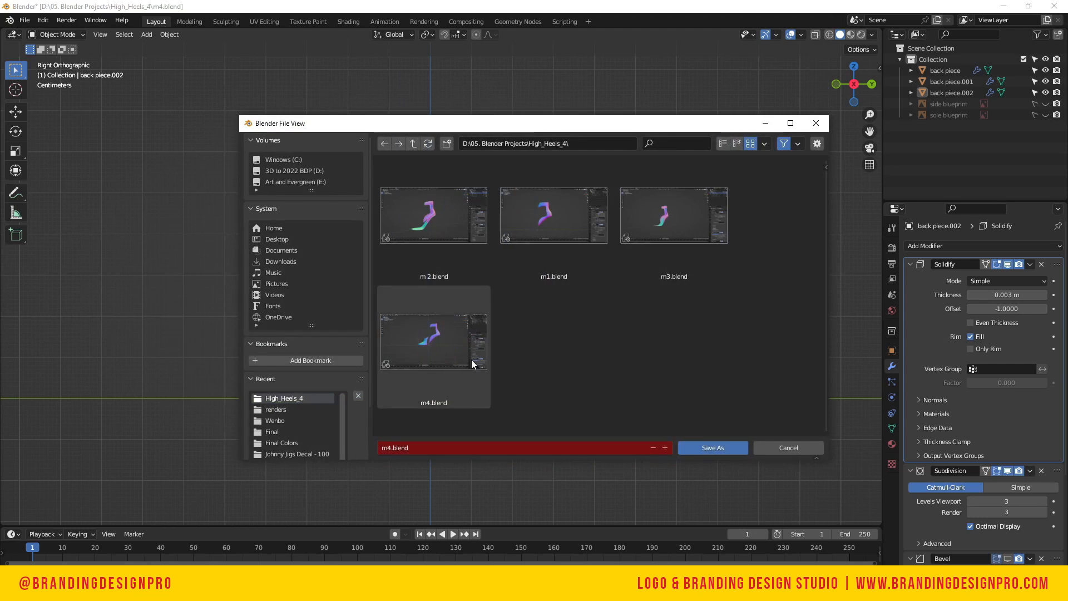
double_click(472, 359)
scroll(419, 332, up, 1)
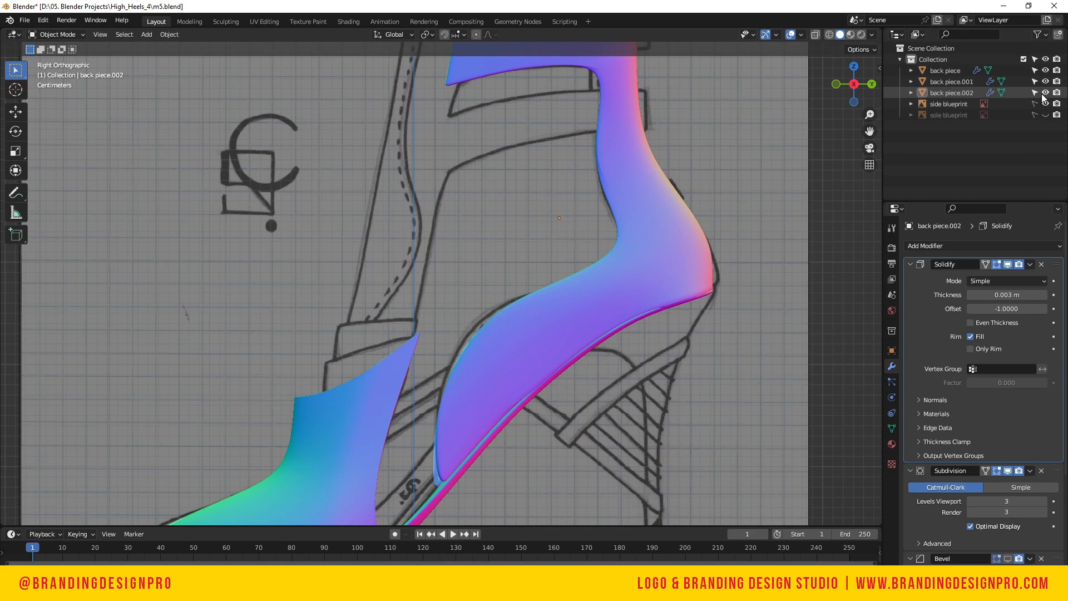
Toggle the visibility of the toe piece to compare its shape with the side blueprint
click(1045, 94)
click(1046, 94)
click(1045, 94)
click(1046, 93)
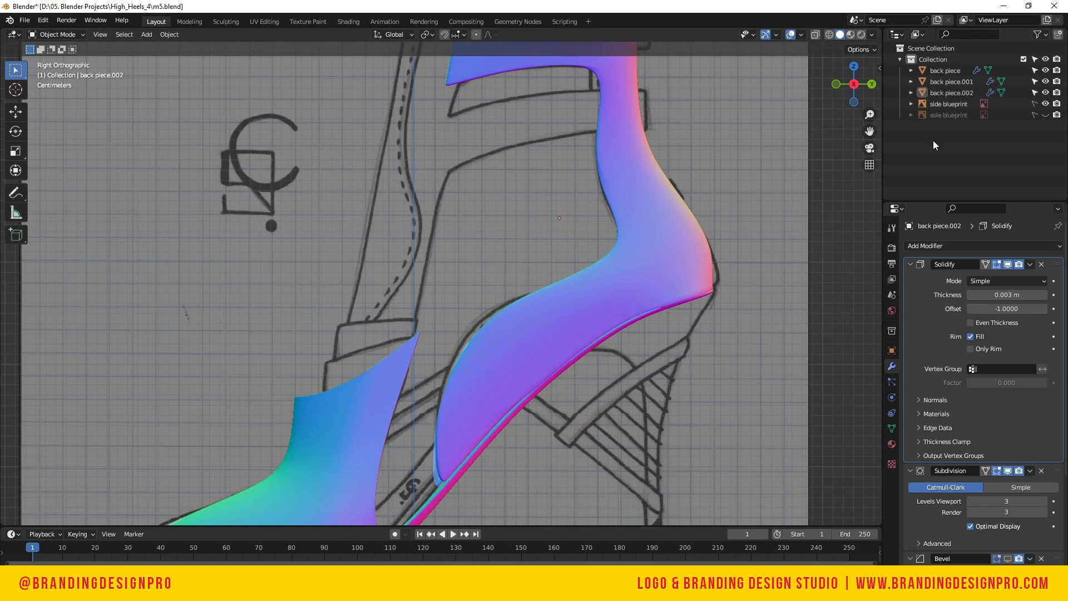
Edit the toe piece with X-ray on and move its upper rear corner vertices down and slightly toward the toe
click(399, 357)
scroll(399, 357, down, 1)
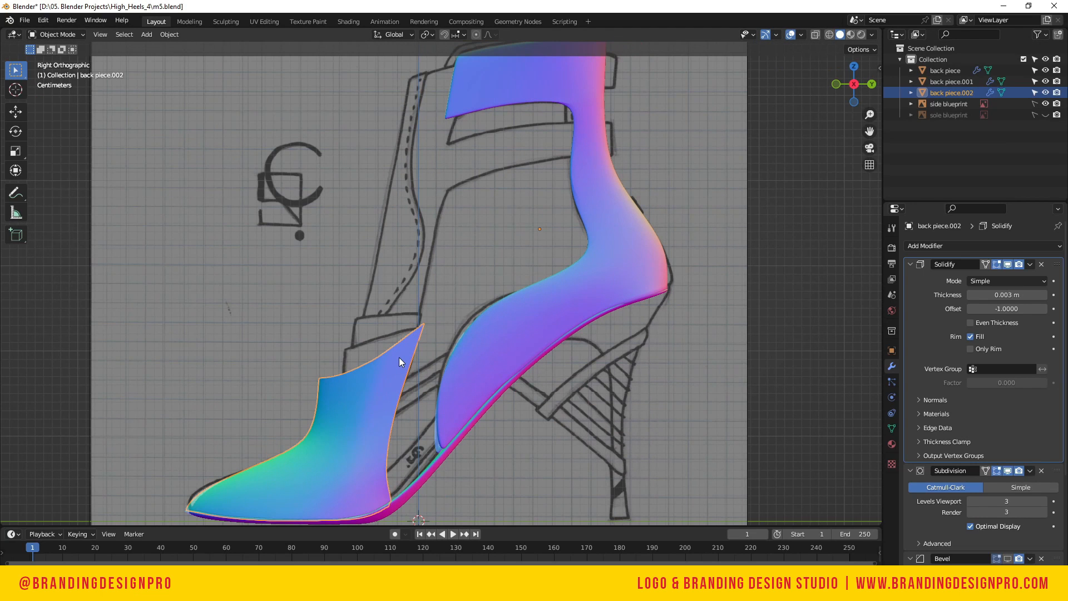
key(Tab)
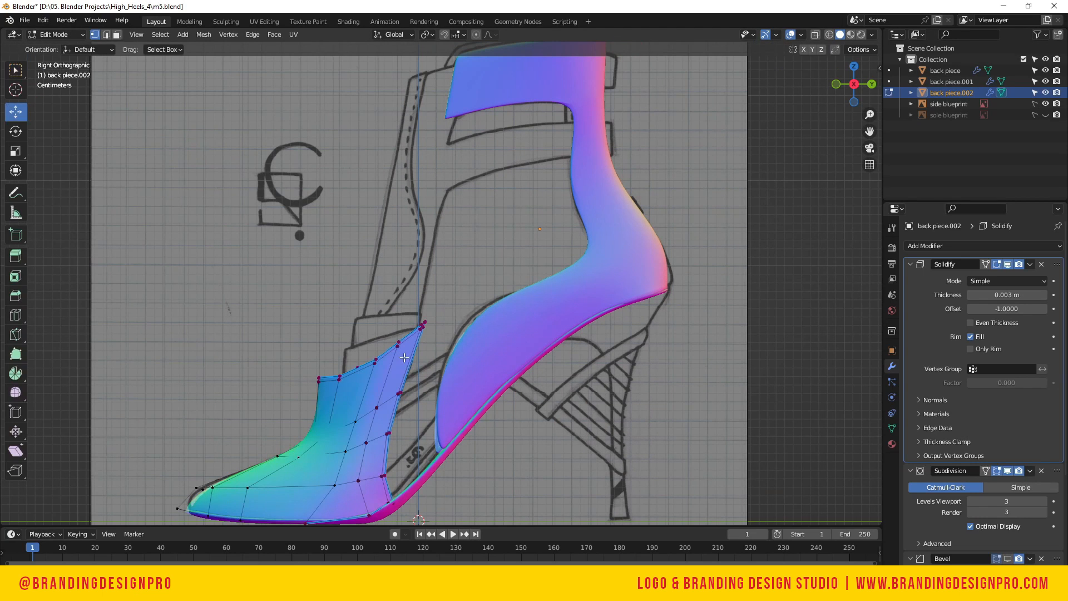
click(423, 322)
key(alt+z)
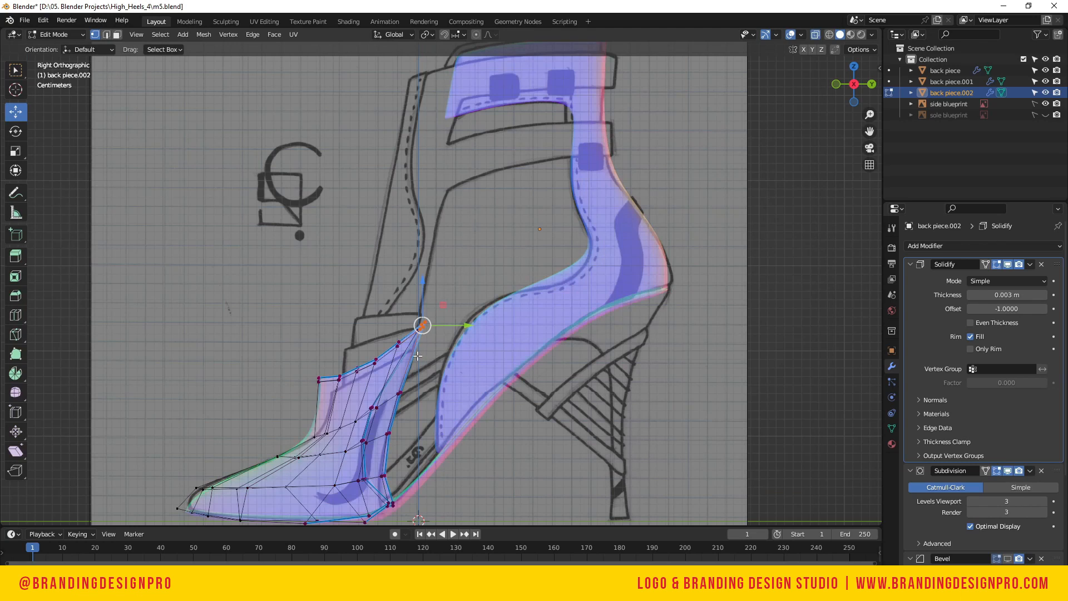
key(g)
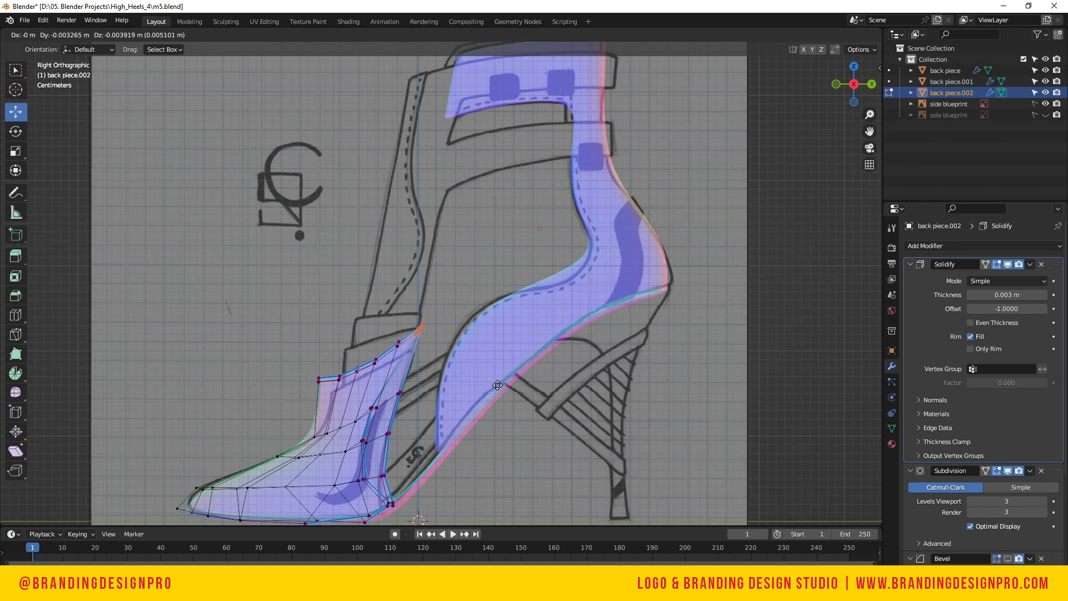
click(483, 395)
Lower the three sets of top-edge vertices ahead of the toe piece's upper rear corner
key(g)
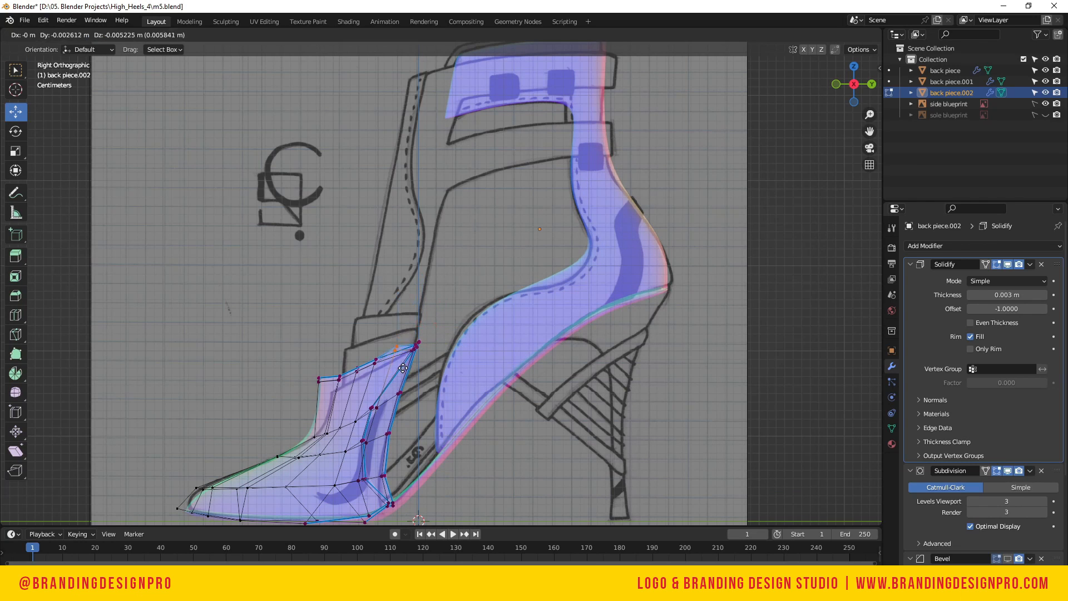
click(404, 374)
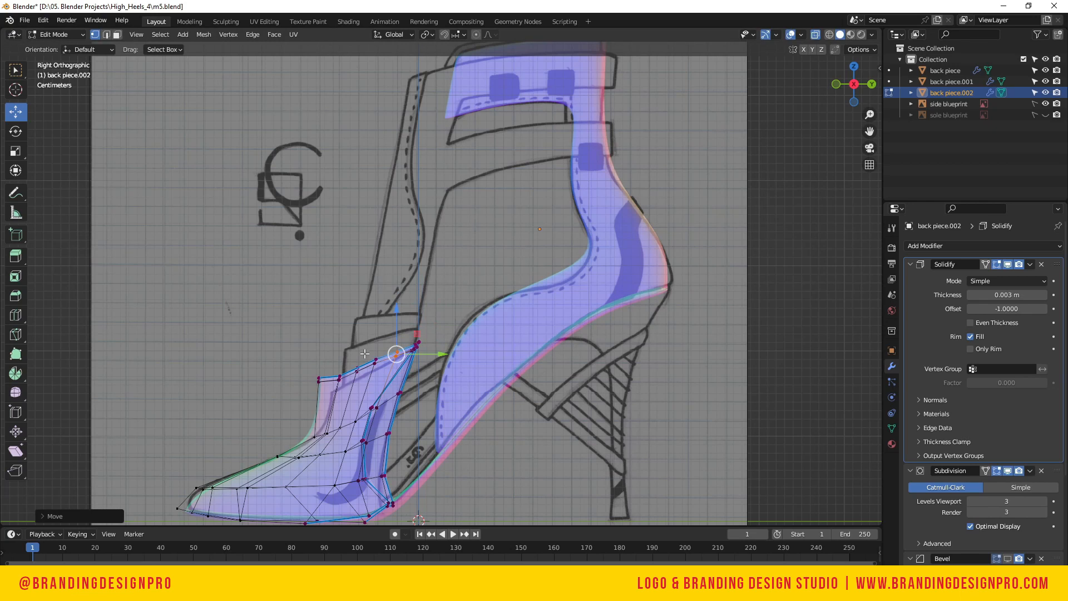
key(g)
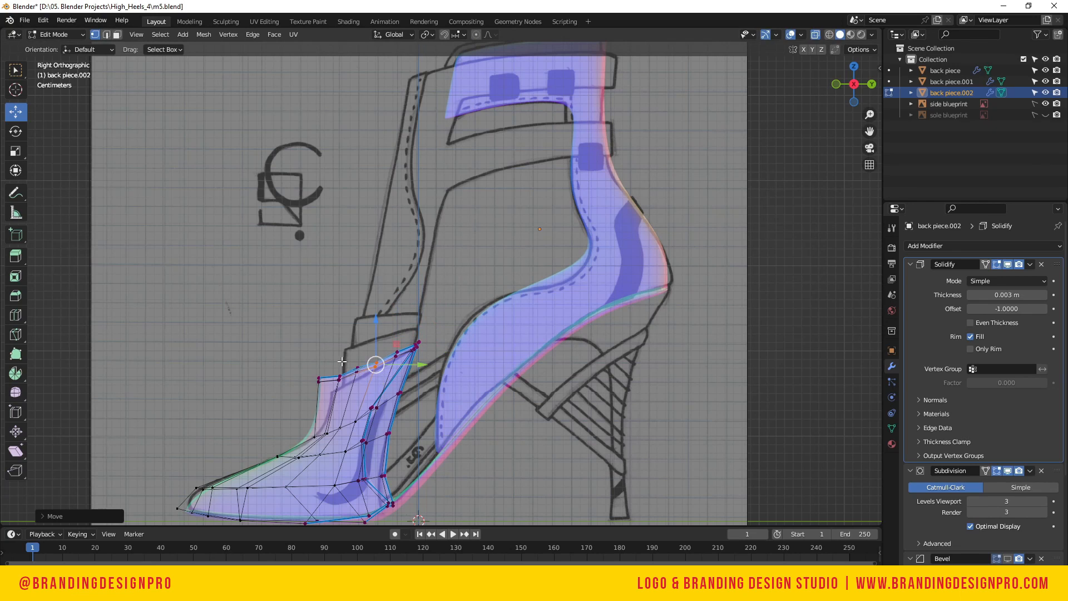
click(363, 384)
key(g)
click(364, 387)
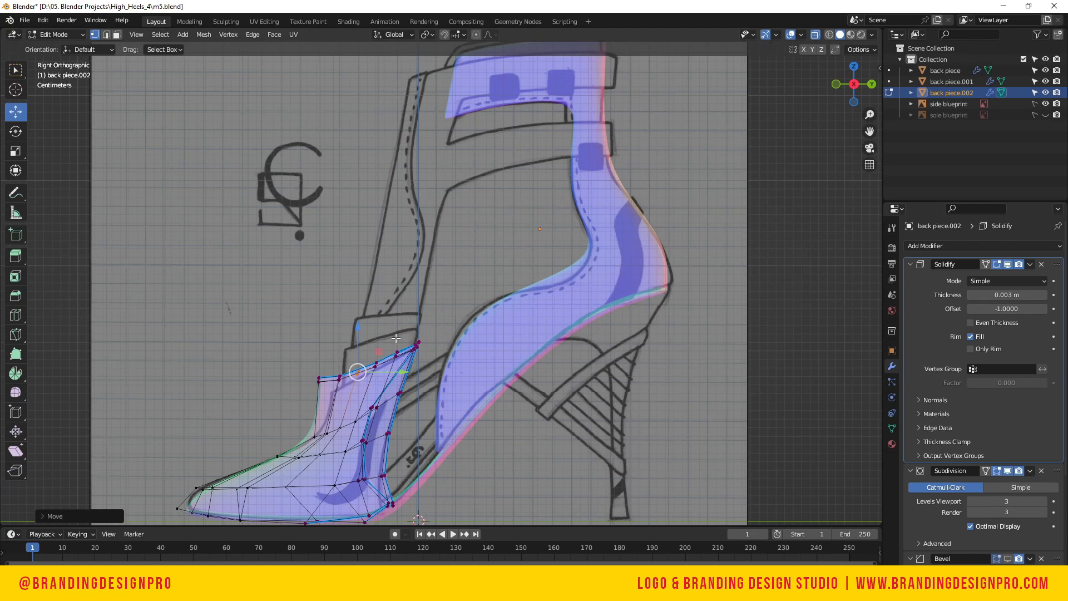
Move the upper rear corner vertices and the neighbouring top-edge vertices a little further down and forward
click(417, 347)
key(g)
click(382, 350)
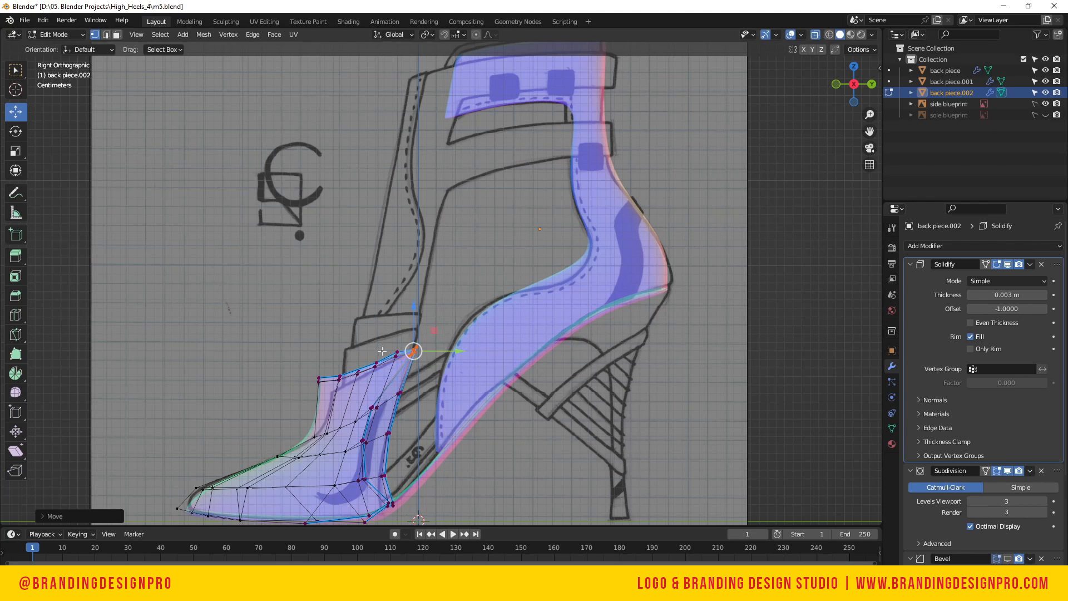
click(397, 353)
key(g)
click(389, 367)
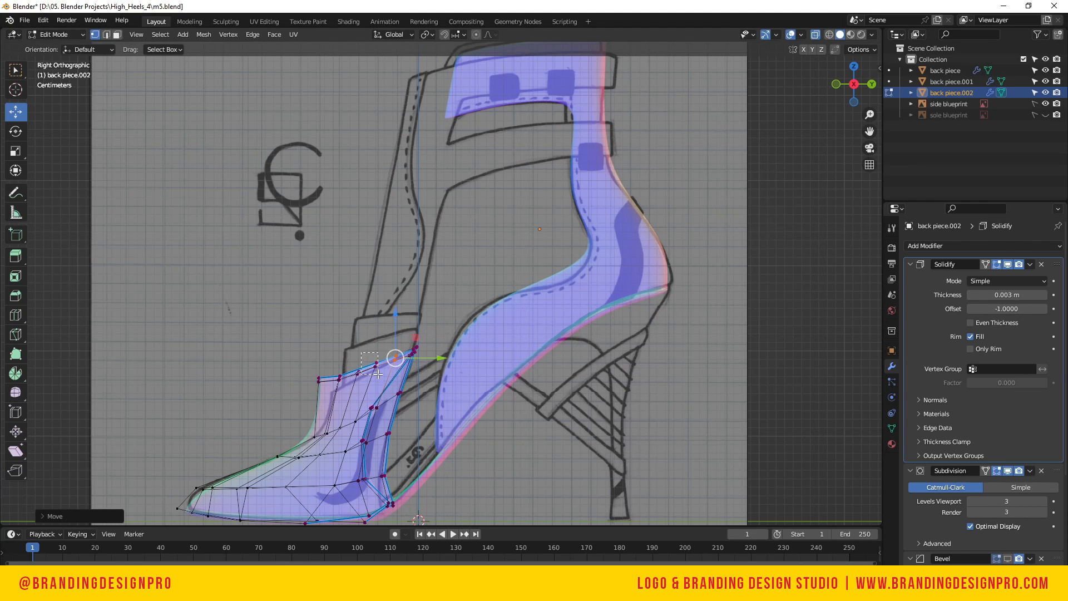
Lower the front top-edge vertices of the toe piece down to its front corner, so the opening slopes evenly
key(g)
drag(377, 374, 329, 404)
click(351, 372)
key(g)
click(349, 404)
key(g)
click(333, 410)
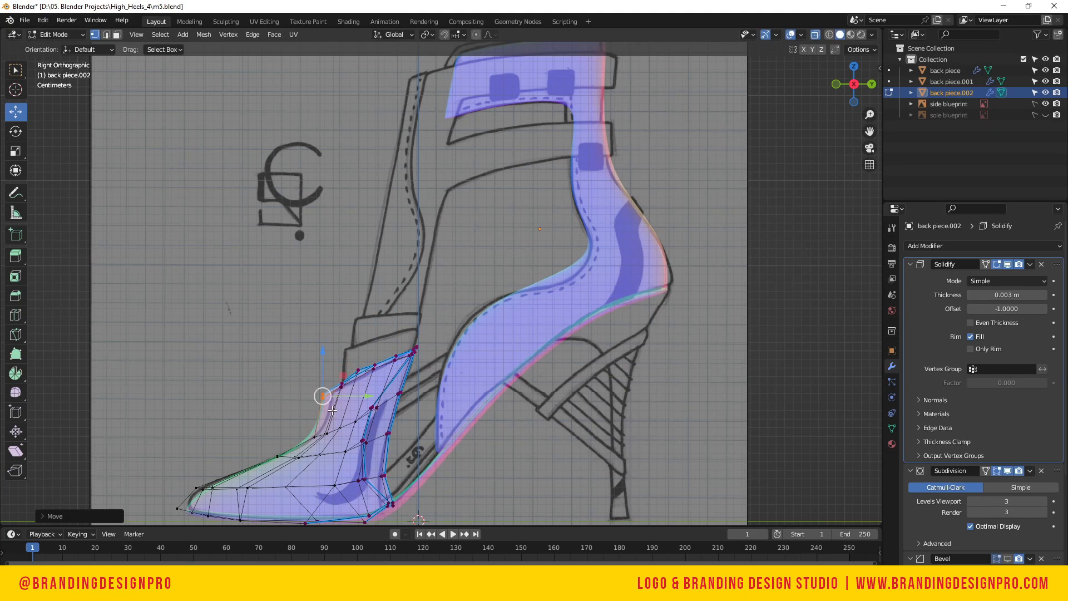
Lower the middle top-edge vertices slightly to straighten the slope of the toe piece's opening
drag(351, 360, 381, 382)
key(g)
click(363, 393)
click(377, 370)
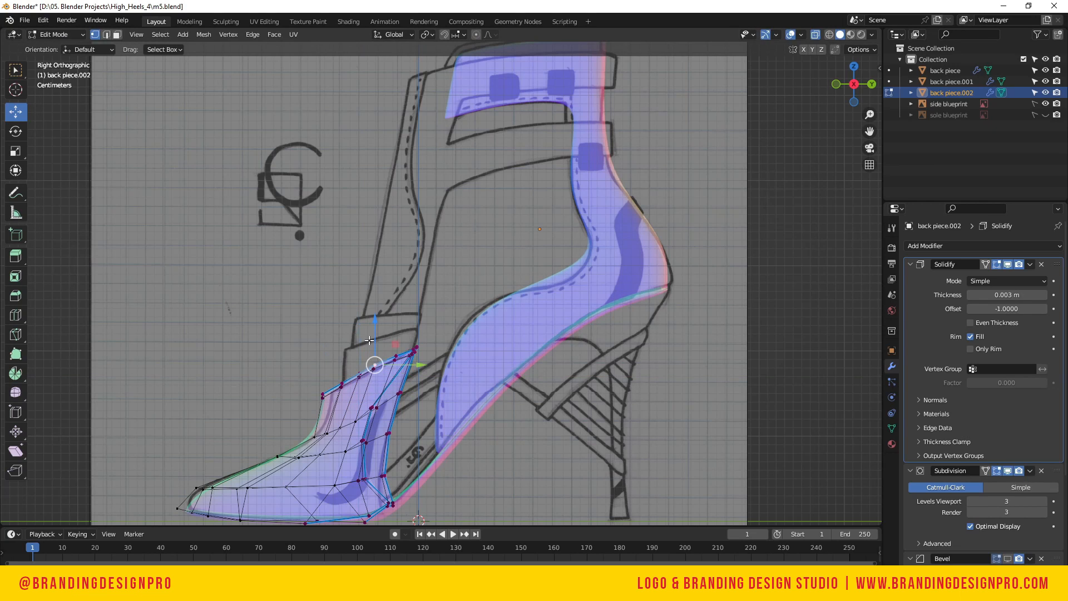
drag(378, 378, 379, 378)
key(g)
click(383, 378)
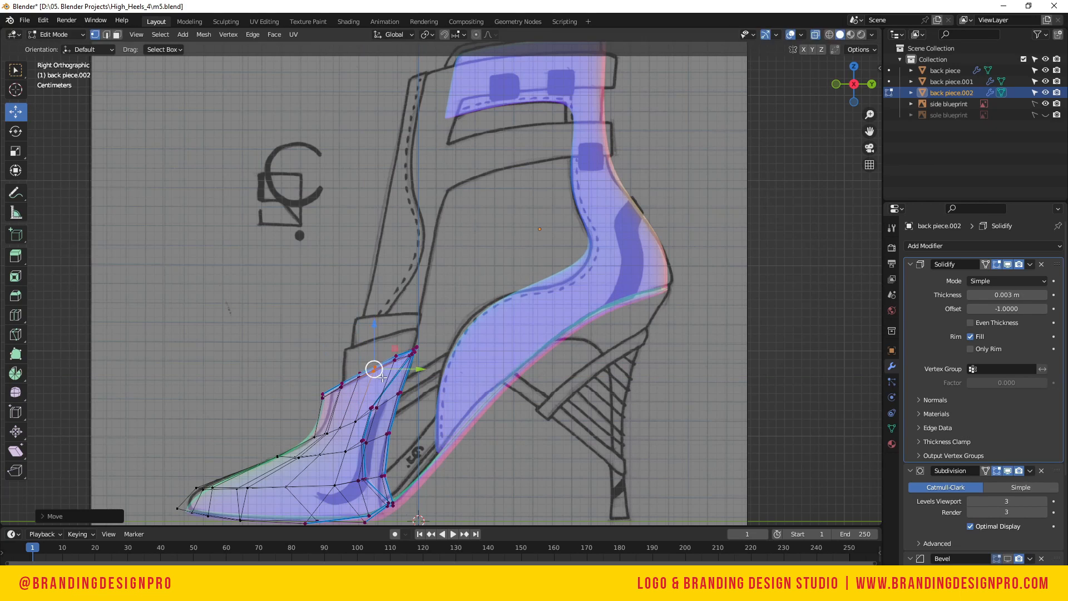
Fine-tune the vertices just ahead of the upper rear corner and pull the corner down and toward the toe
key(g)
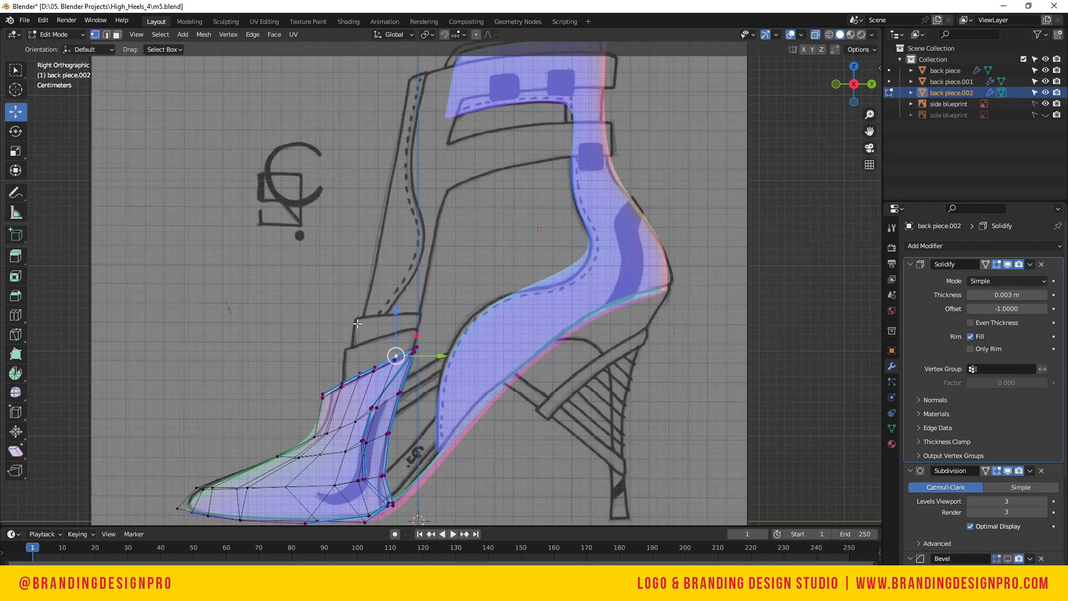
key(g)
drag(392, 349, 404, 330)
click(394, 361)
click(445, 339)
key(g)
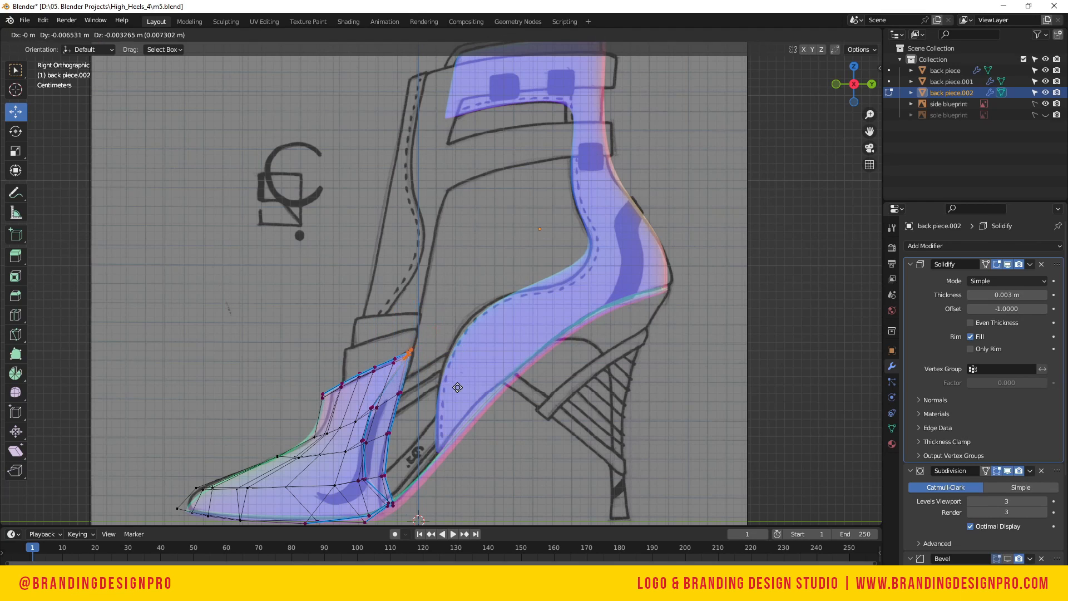
click(461, 385)
Return to Object Mode, select the back piece and turn off X-ray display
key(Tab)
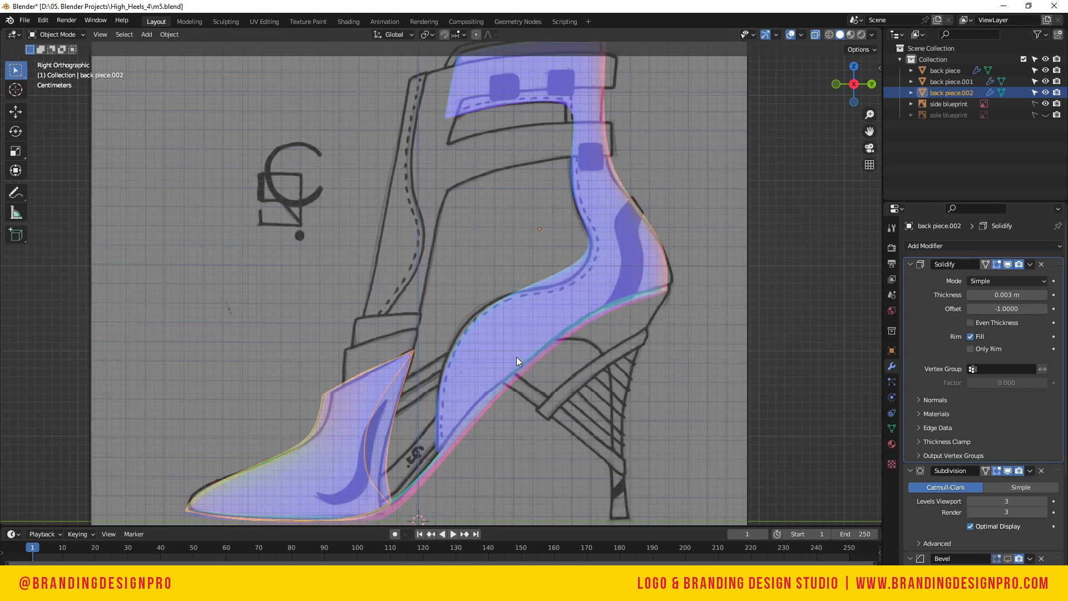
click(514, 345)
click(815, 34)
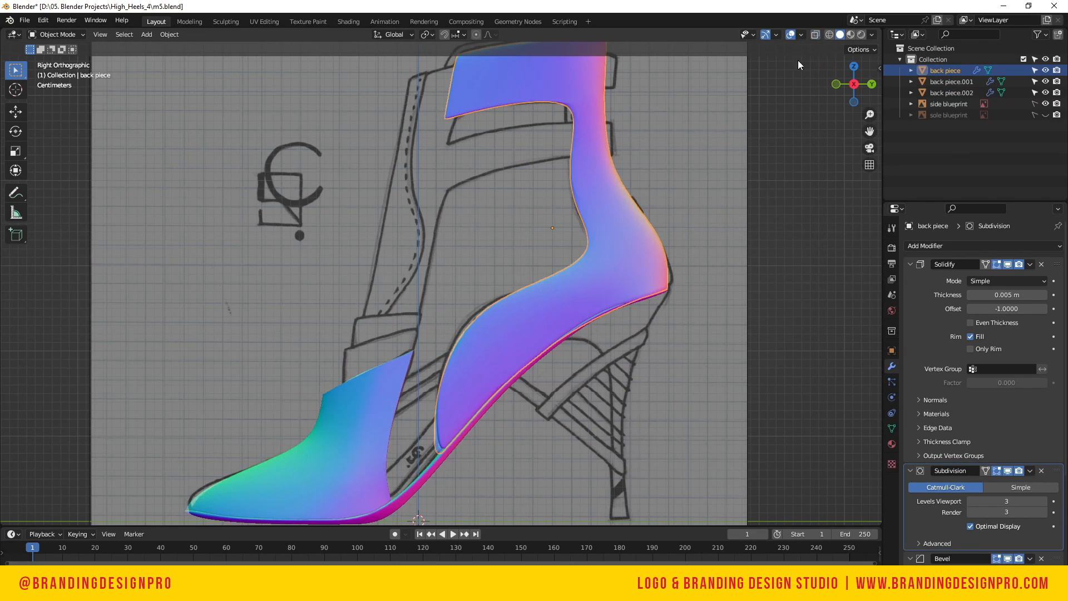
click(759, 215)
drag(854, 85, 814, 120)
drag(843, 90, 792, 91)
click(842, 90)
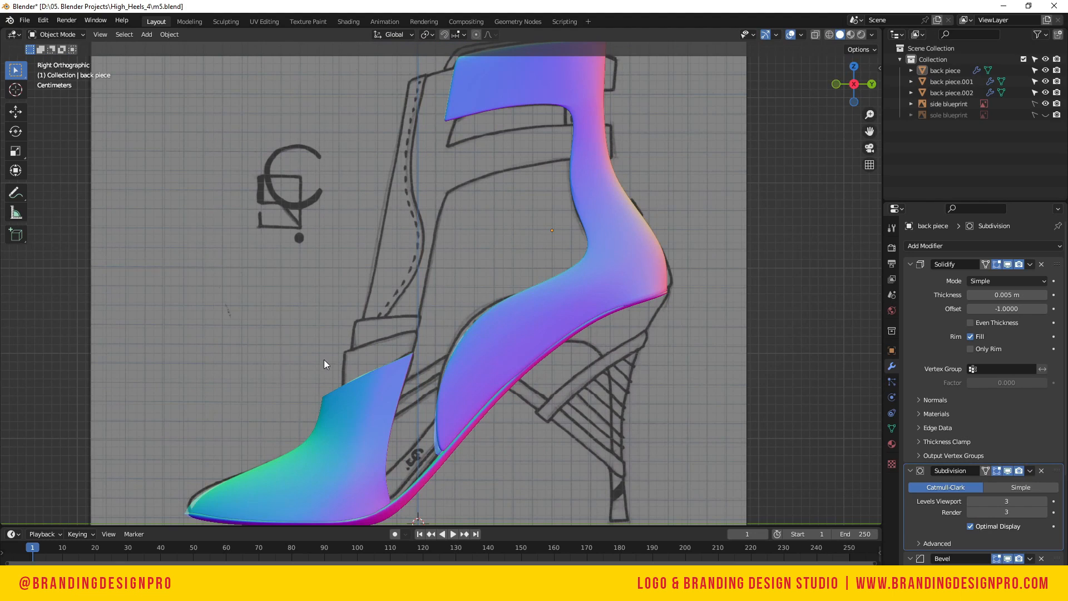
Duplicate the band of faces around the toe piece's opening and separate the copy into its own object
click(357, 403)
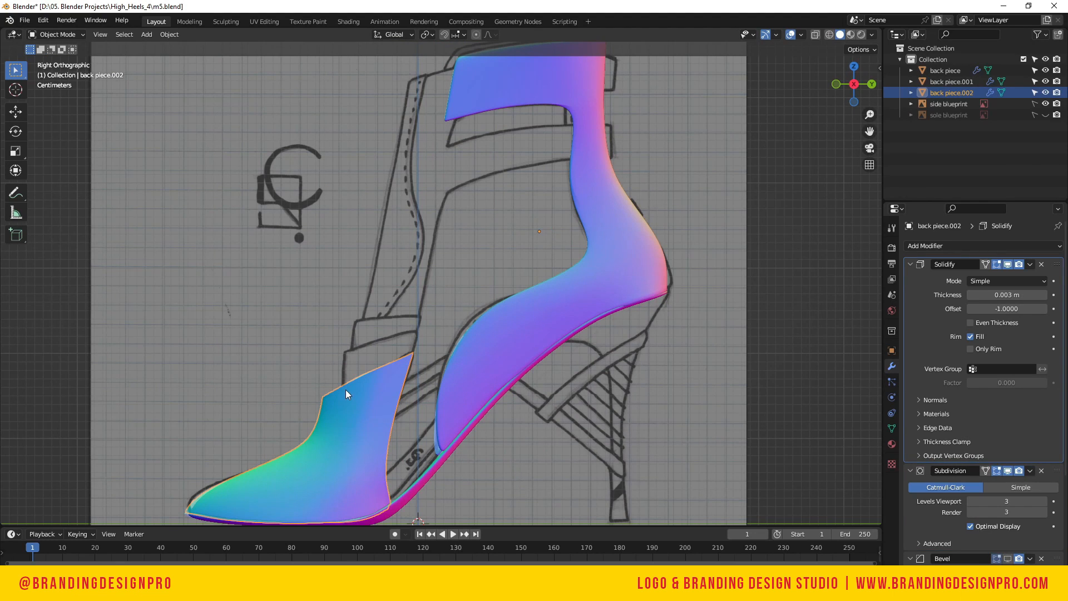
key(Tab)
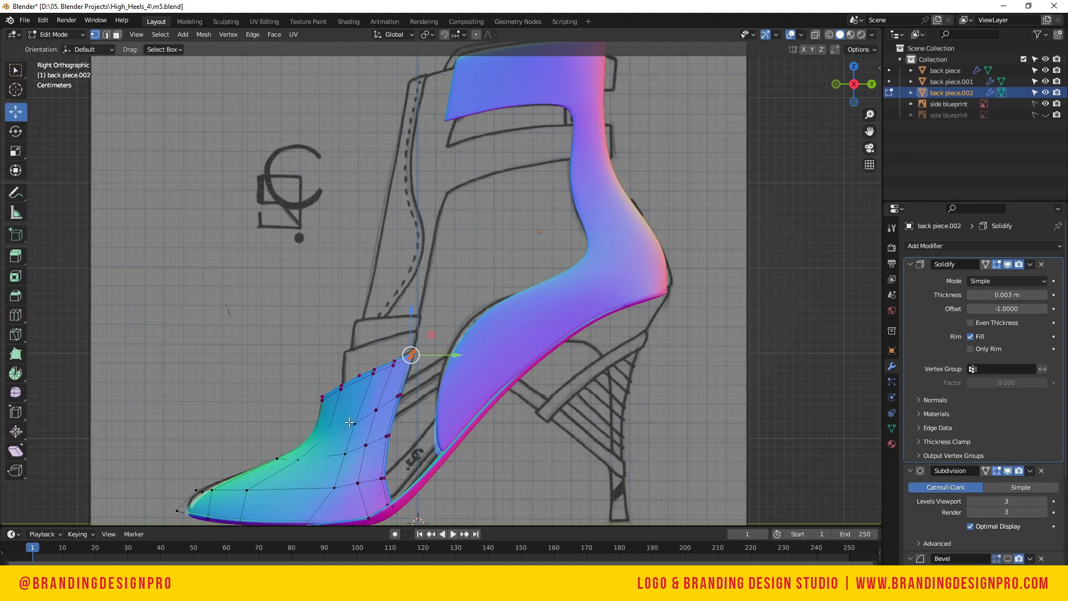
click(341, 387)
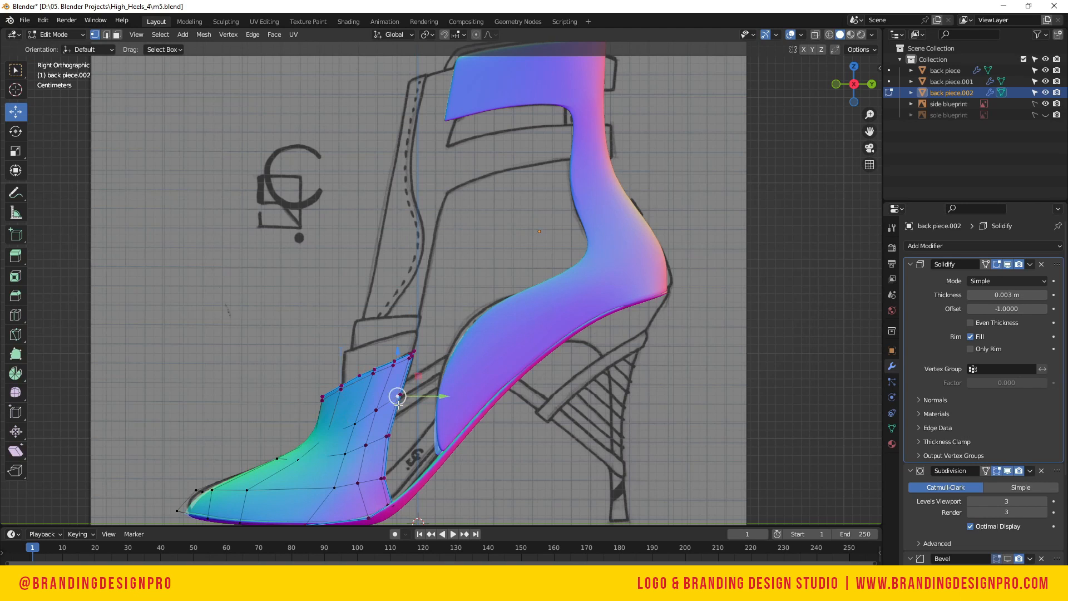
key(3)
click(388, 390)
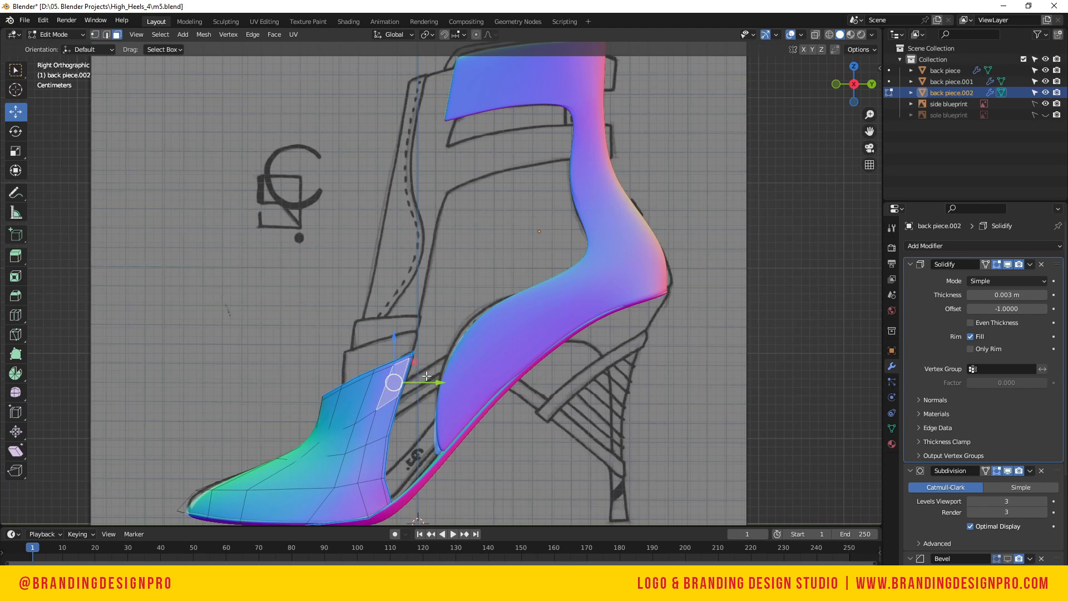
drag(854, 101, 1046, 80)
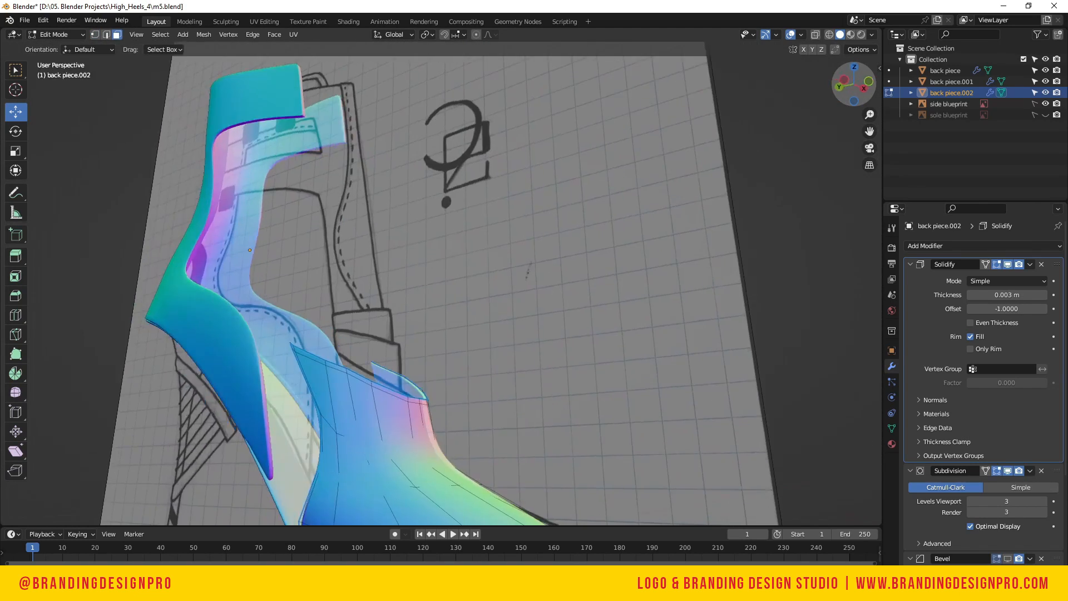
ctrl+click(330, 381)
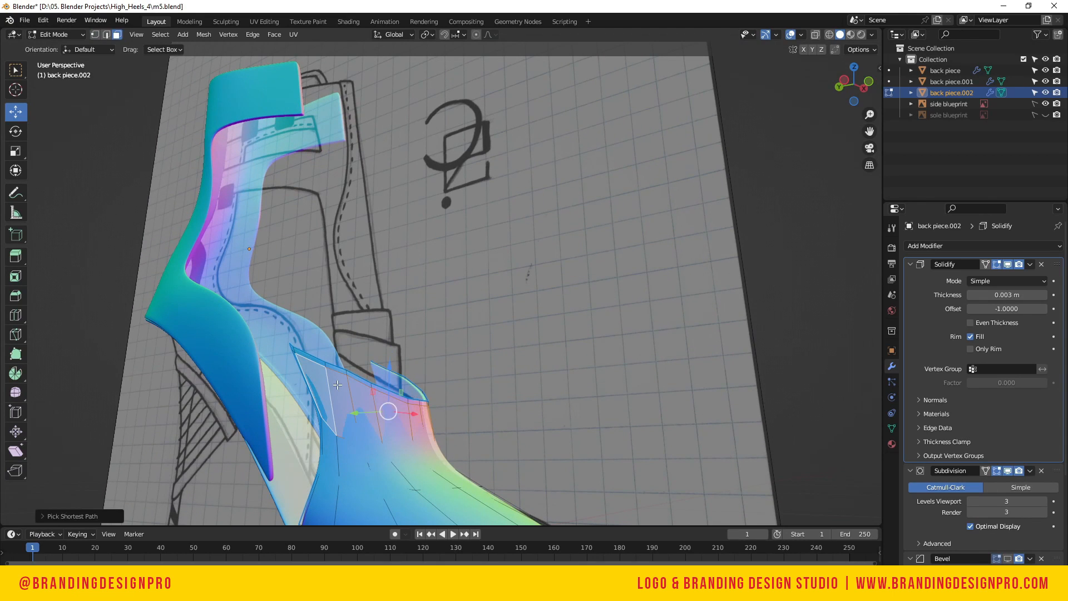
key(shift+d)
right_click(337, 385)
key(p)
click(337, 385)
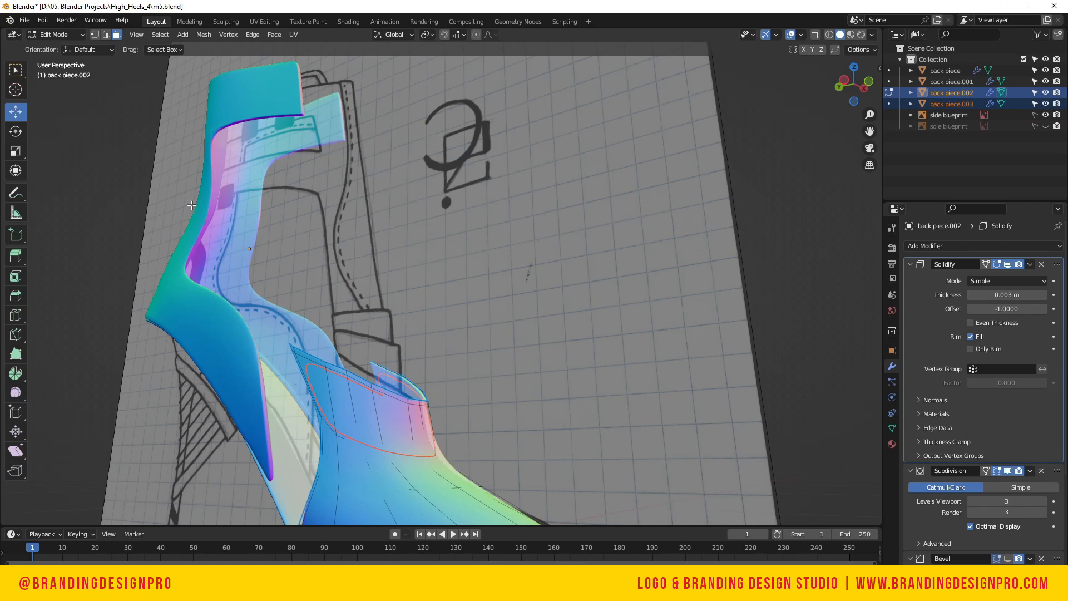
In Object Mode, raise the separated band vertically and shift it in side view toward the collar drawn on the blueprint
key(Tab)
click(404, 414)
key(g)
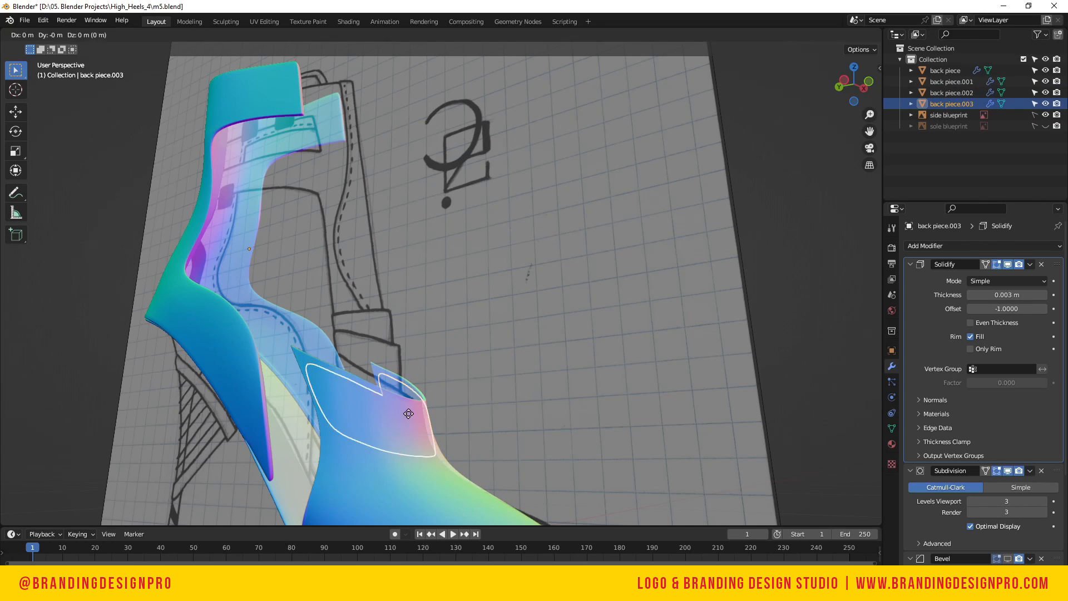
key(z)
click(400, 371)
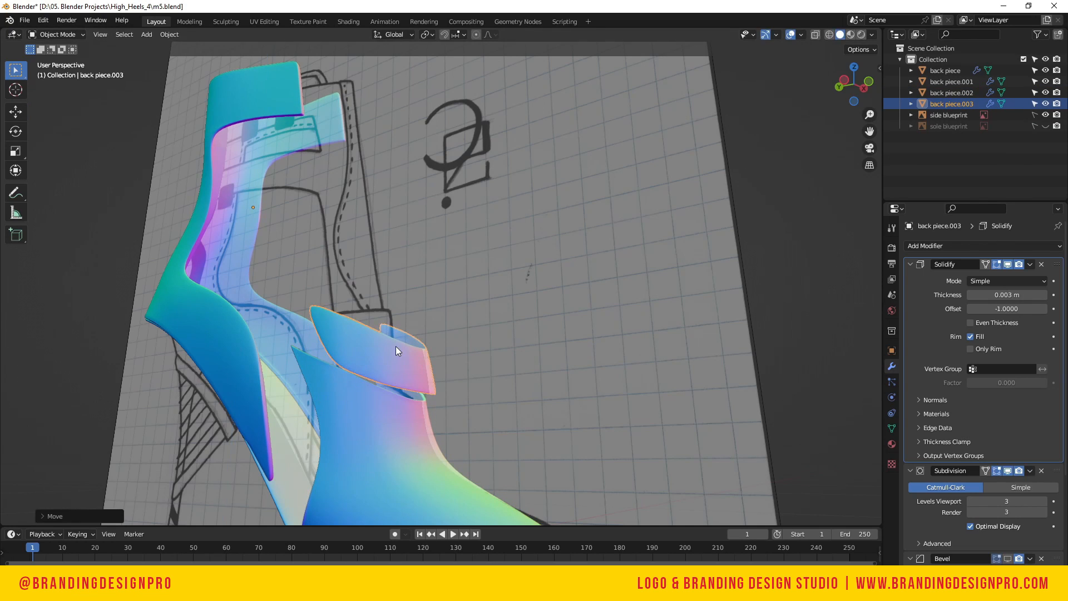
key(KP_3)
key(g)
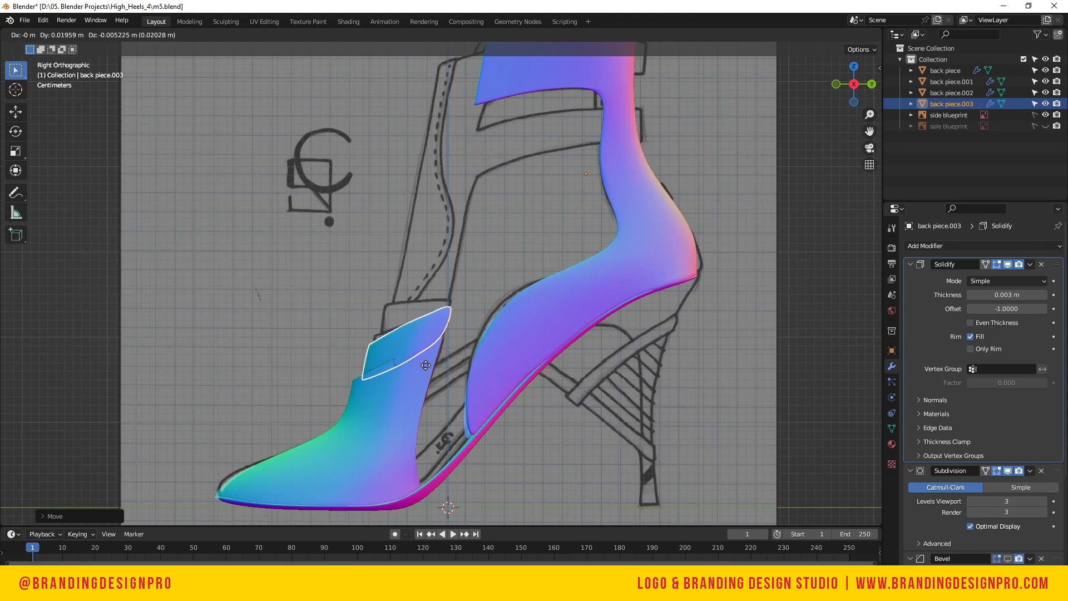
click(426, 365)
middle_drag(469, 348, 406, 351)
key(s)
key(x)
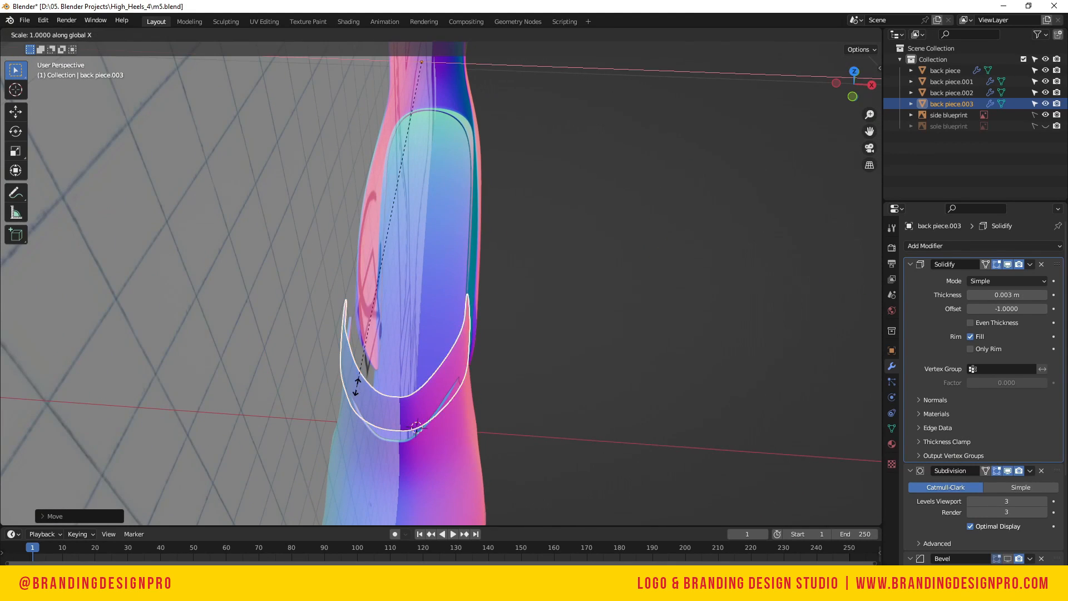
right_click(350, 379)
Set the band's origin to its geometry and scale it narrower along the X axis to sit inside the toe piece
click(170, 35)
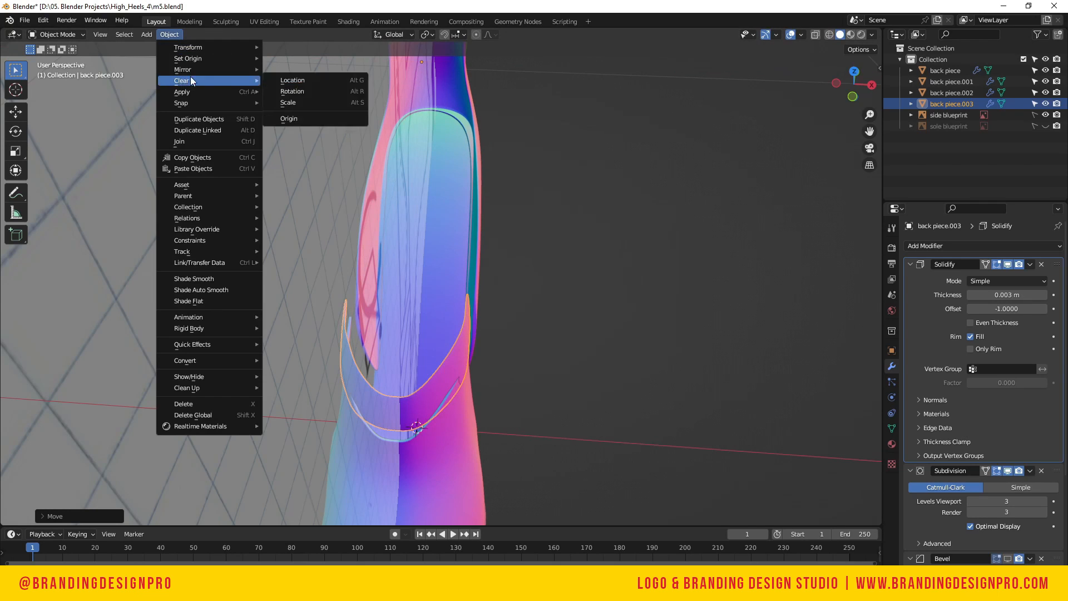
mouse_move(192, 56)
click(311, 71)
key(s)
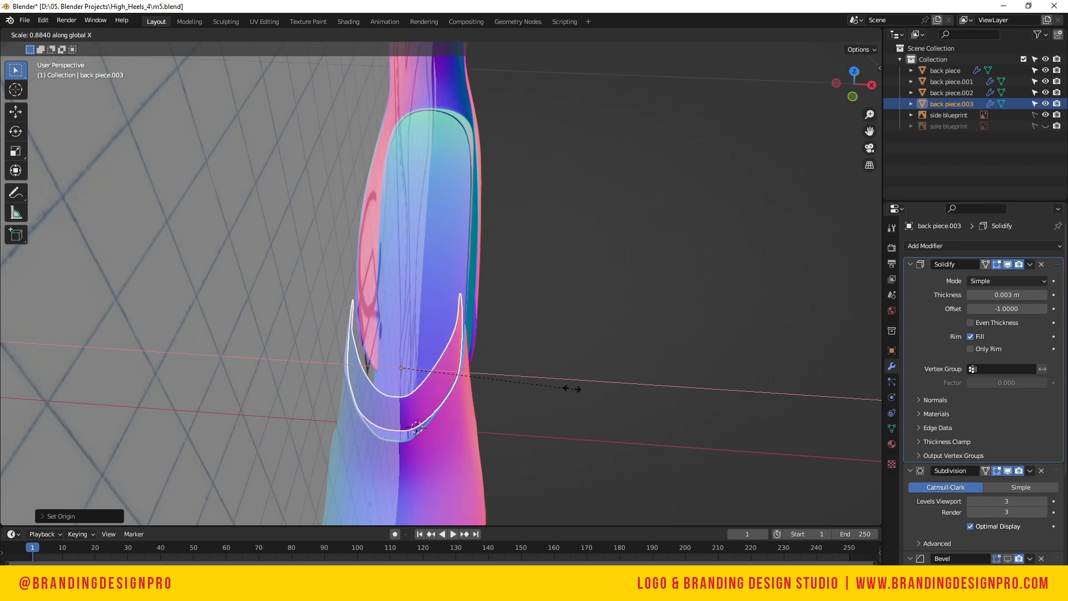
click(564, 388)
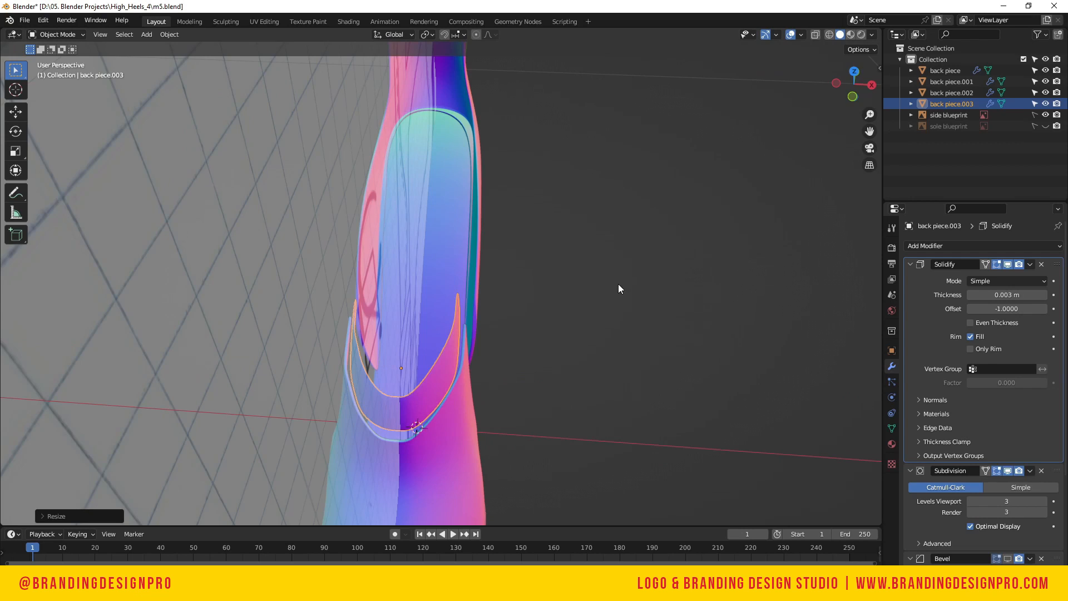
Move the band in side view so its upper edge lines up with the collar line on the blueprint
key(KP_3)
key(g)
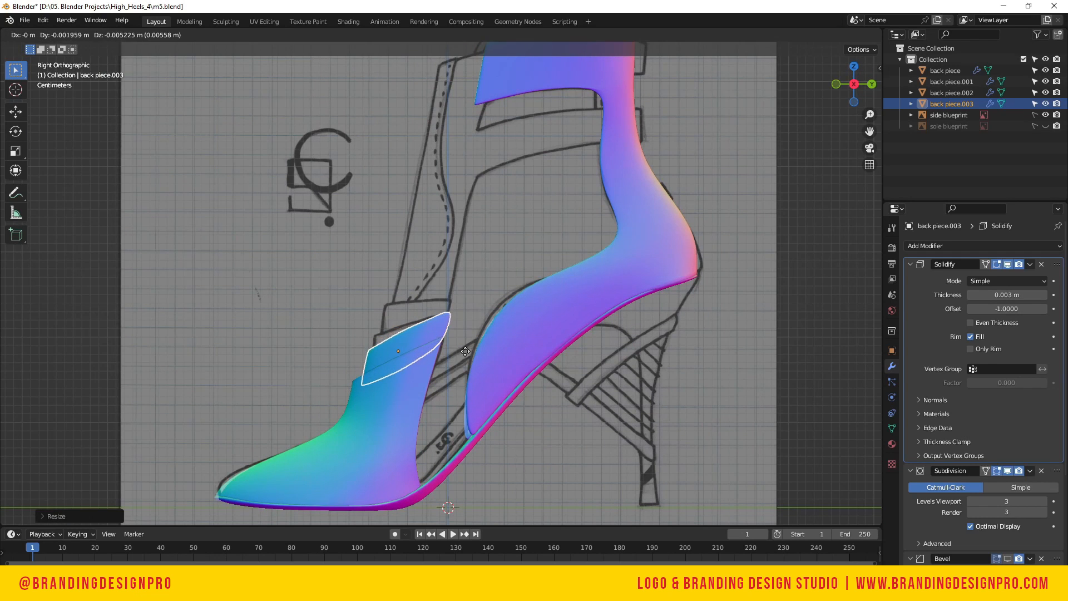
click(462, 352)
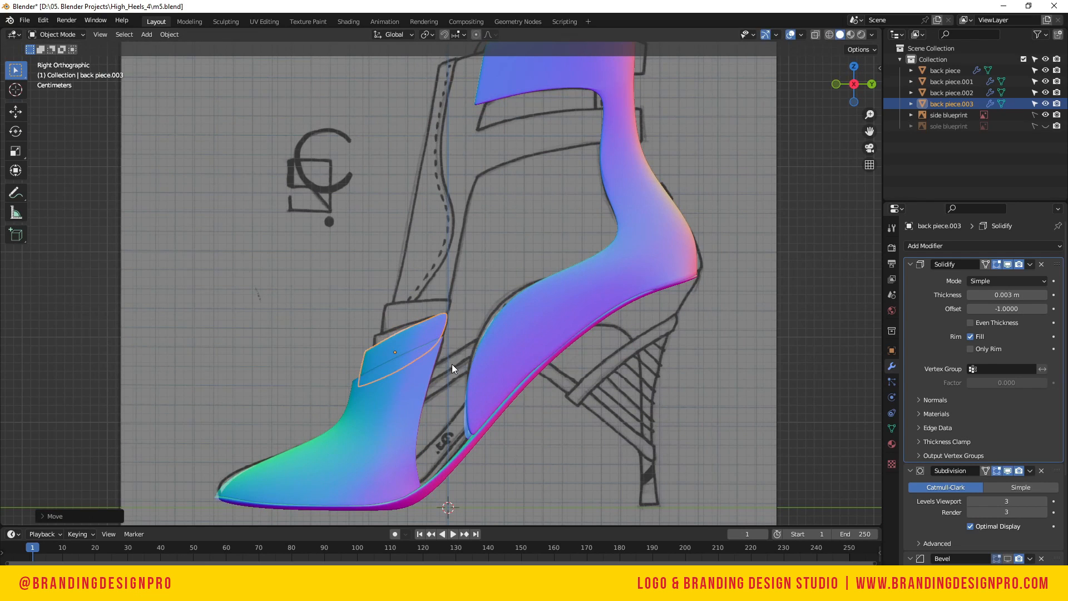
scroll(452, 364, up, 2)
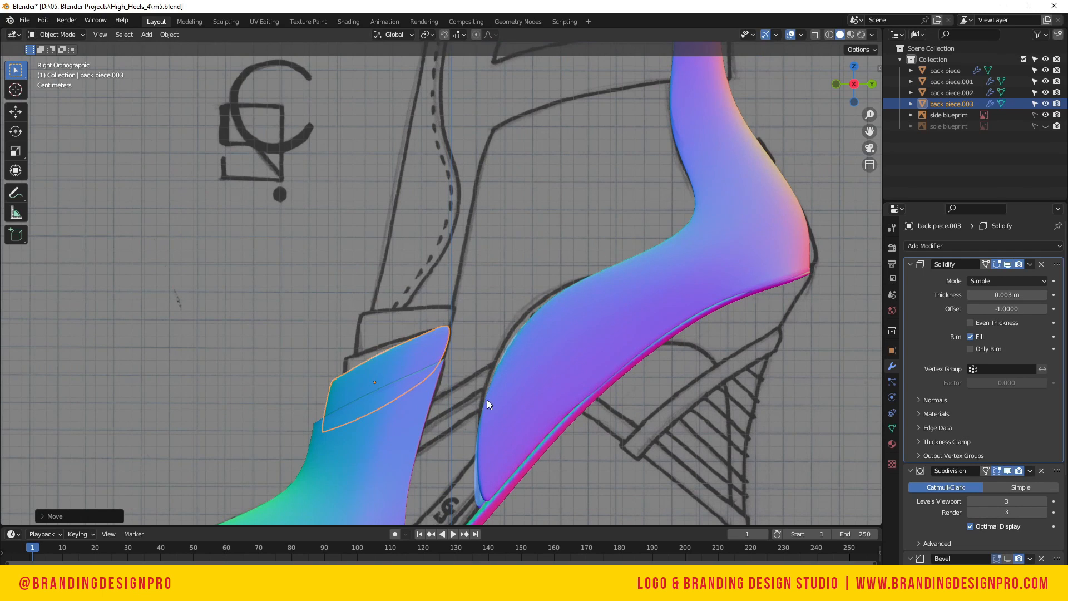
key(g)
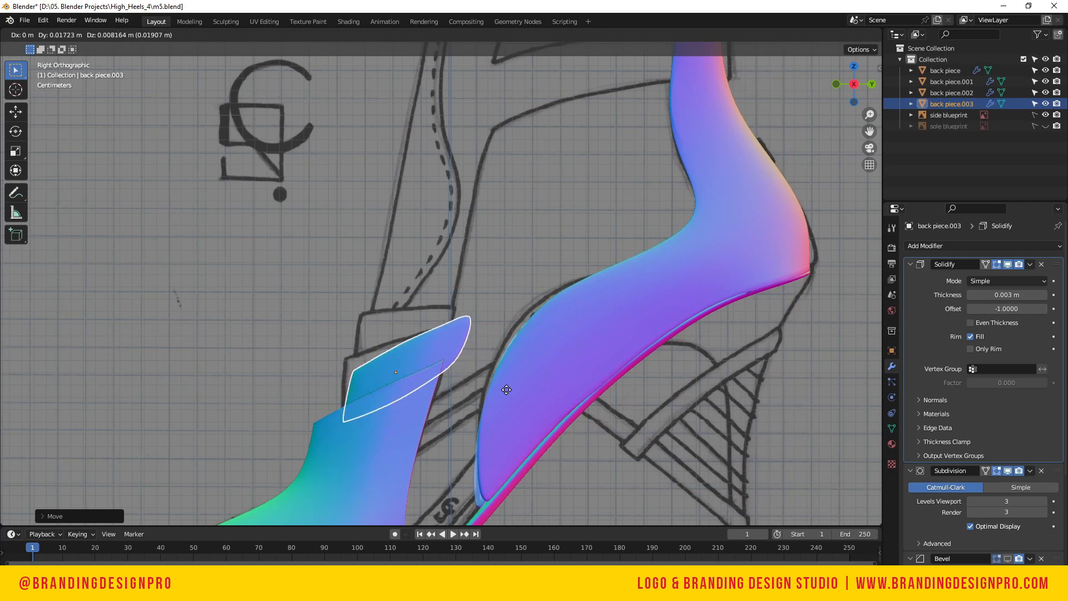
click(495, 389)
Adjust the band's size, tilt it about 6 degrees around X, and nudge it toward the toe and slightly down
key(s)
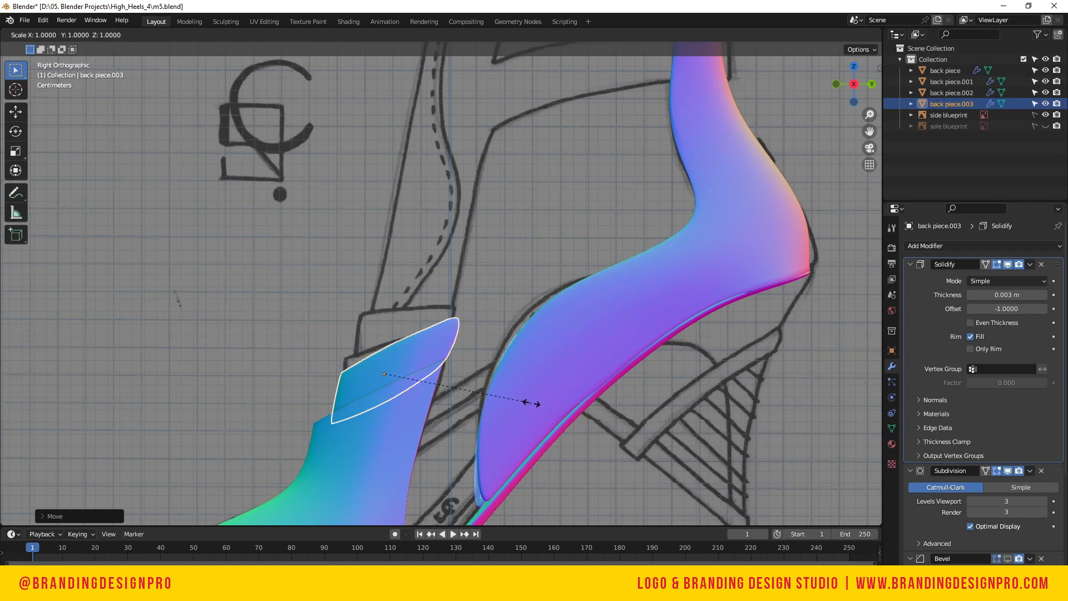
click(513, 409)
key(r)
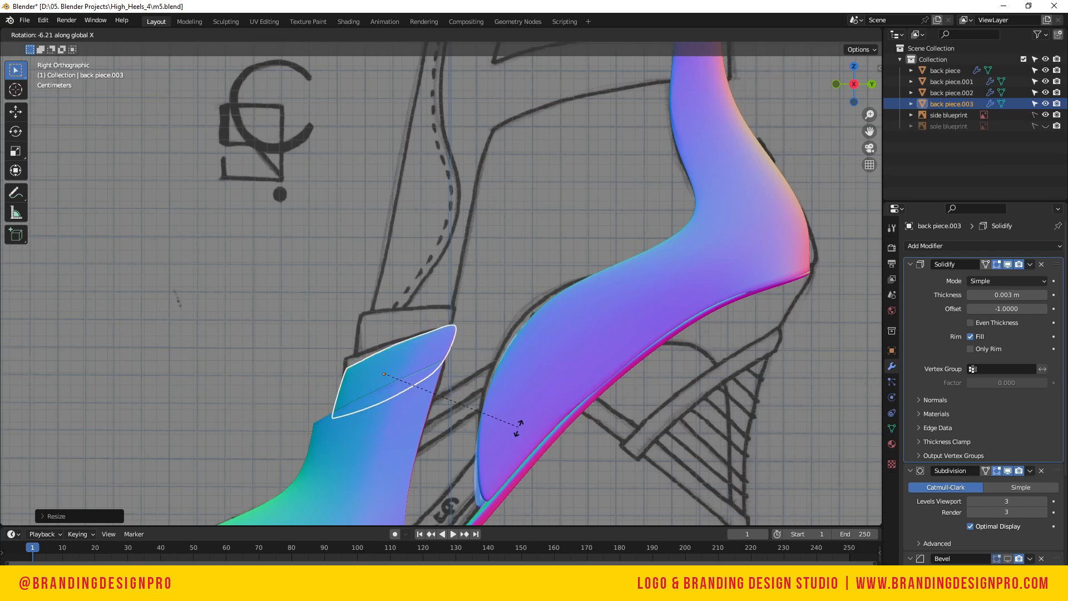
click(514, 424)
key(g)
click(510, 429)
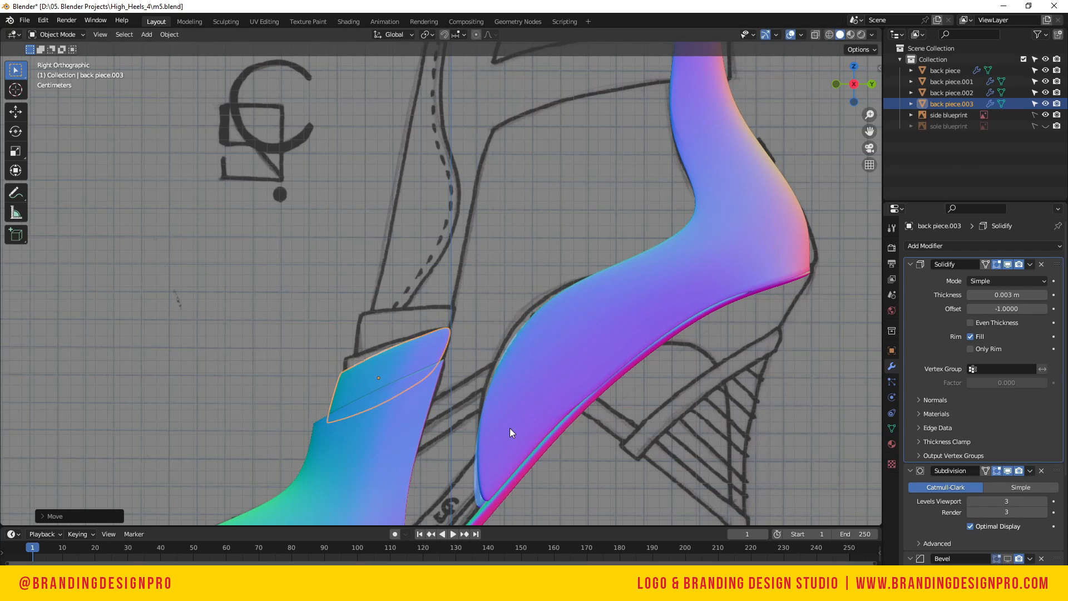
Scale the band down slightly and fine-tune its rotation against the blueprint's collar
key(s)
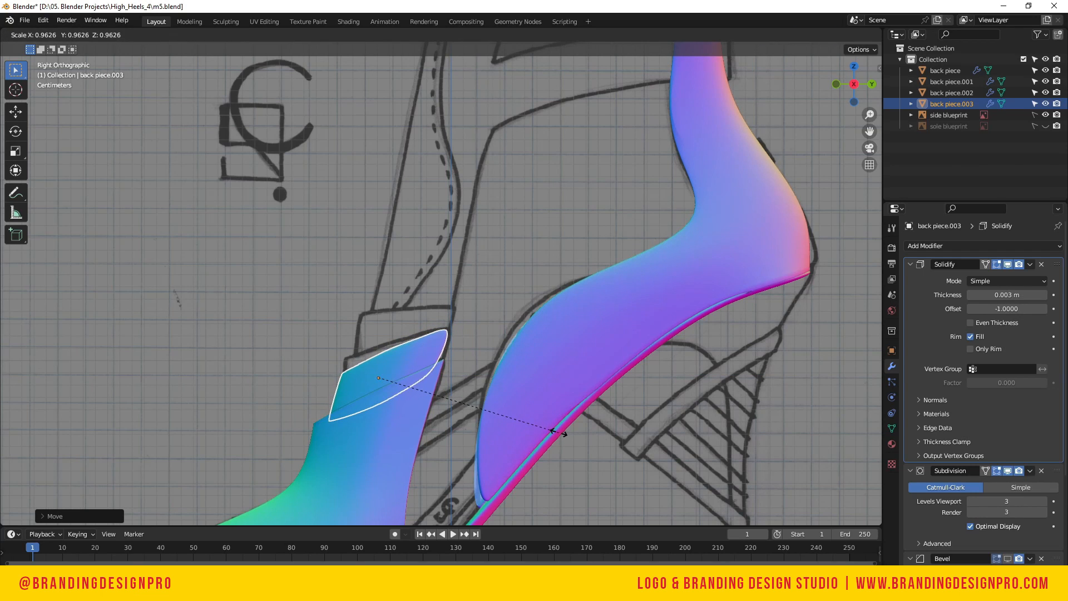
click(550, 433)
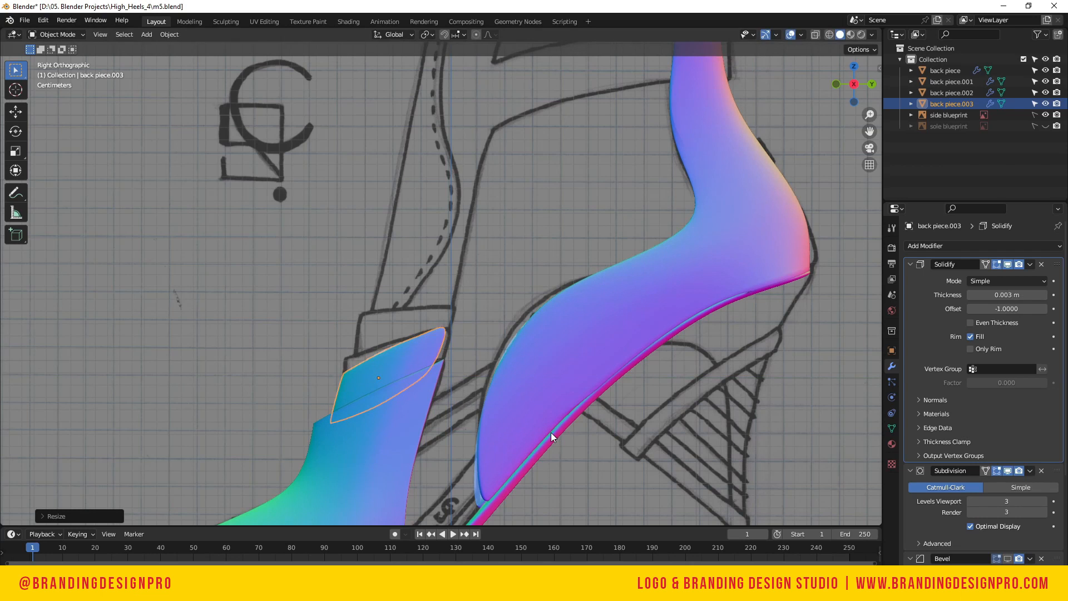
key(r)
click(548, 437)
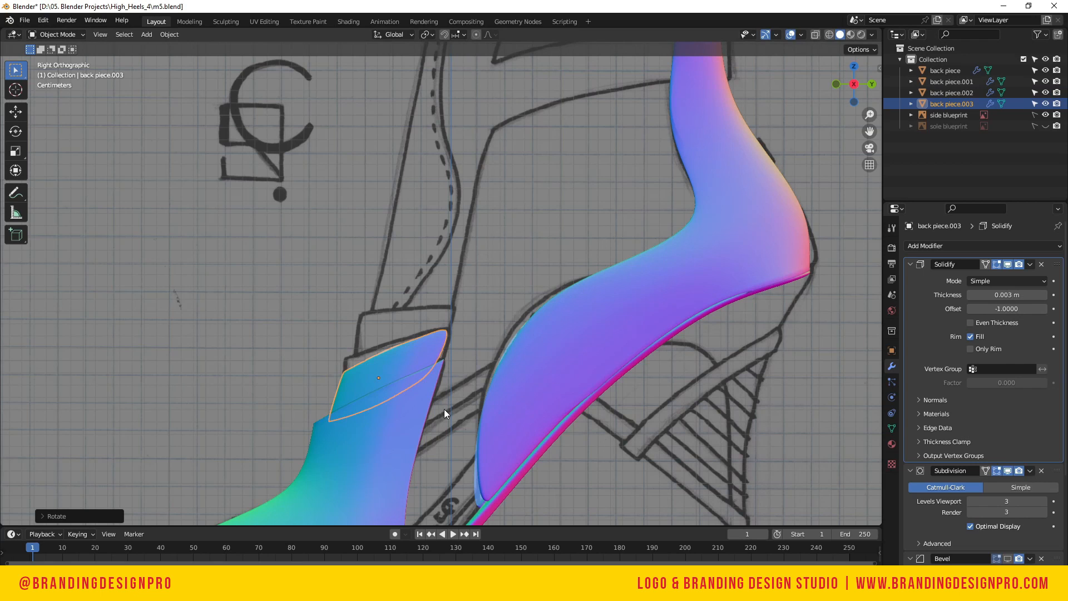
Hide the toe piece and turn on X-ray display to see the blueprint through the band
key(KP_Divide)
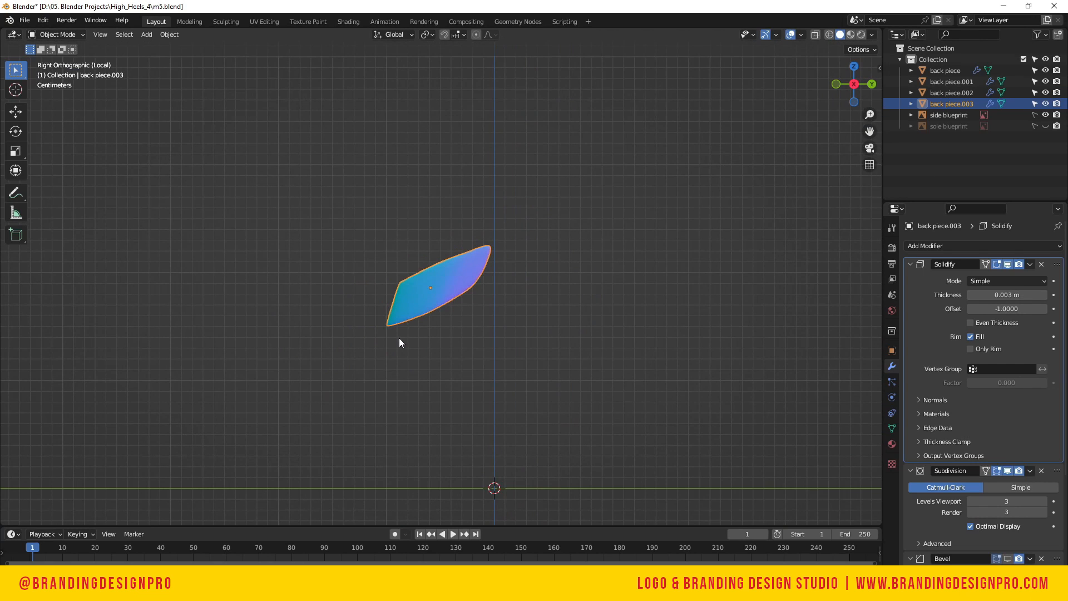
key(KP_Divide)
click(968, 92)
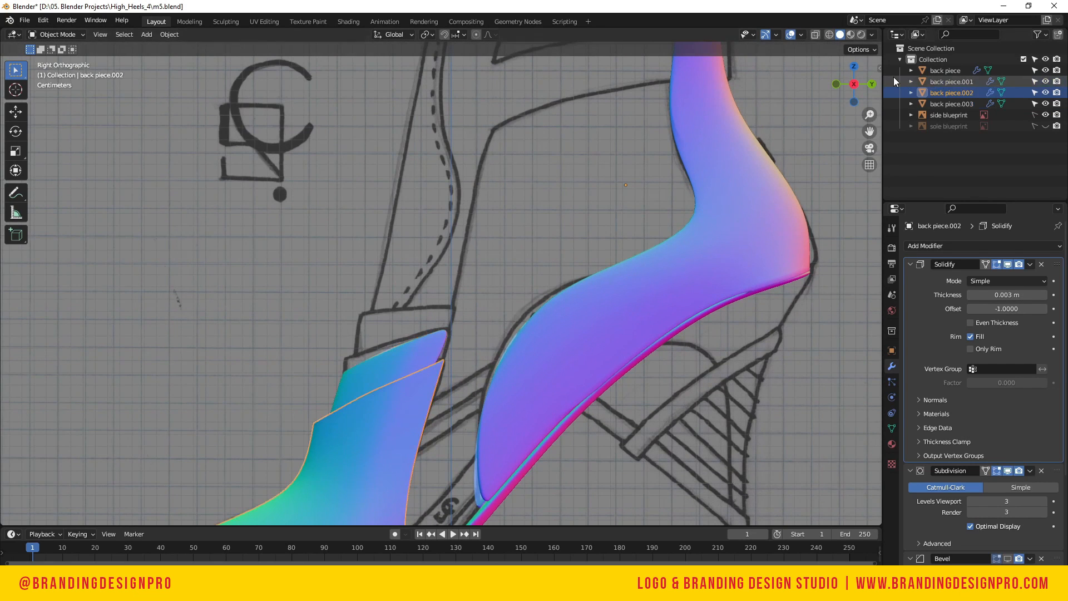
click(1046, 92)
click(394, 383)
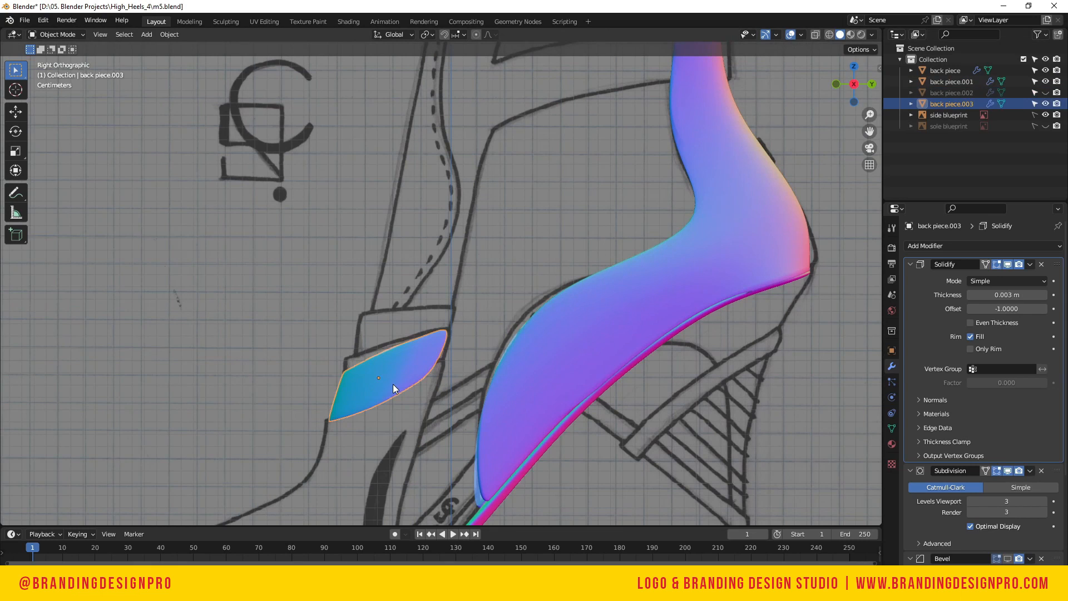
key(alt+z)
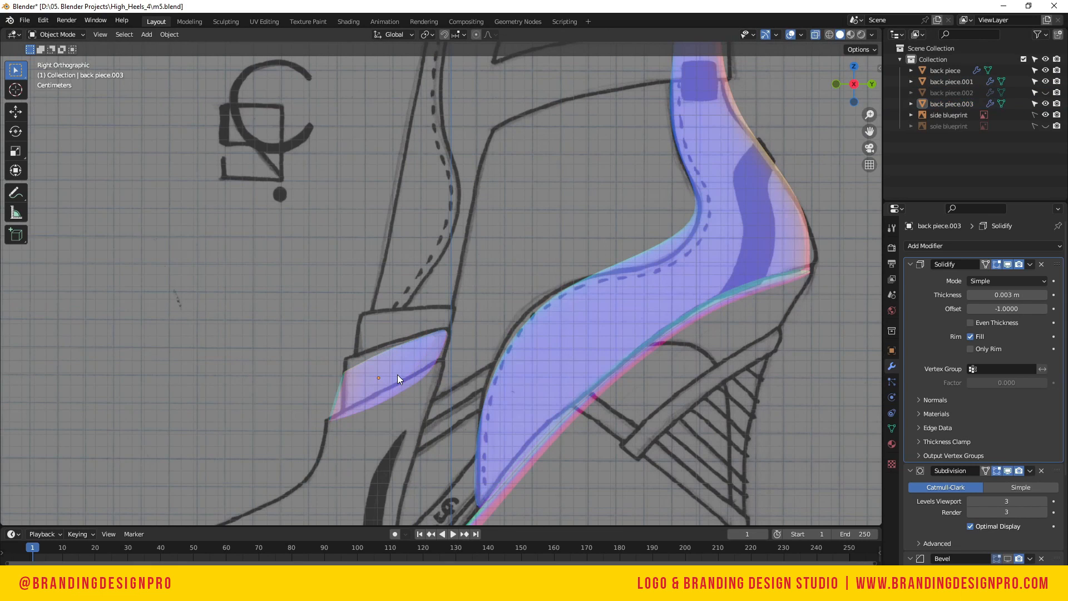
In Edit Mode, move the band's lower rear corner vertex slightly rearward to meet the blueprint outline
key(Tab)
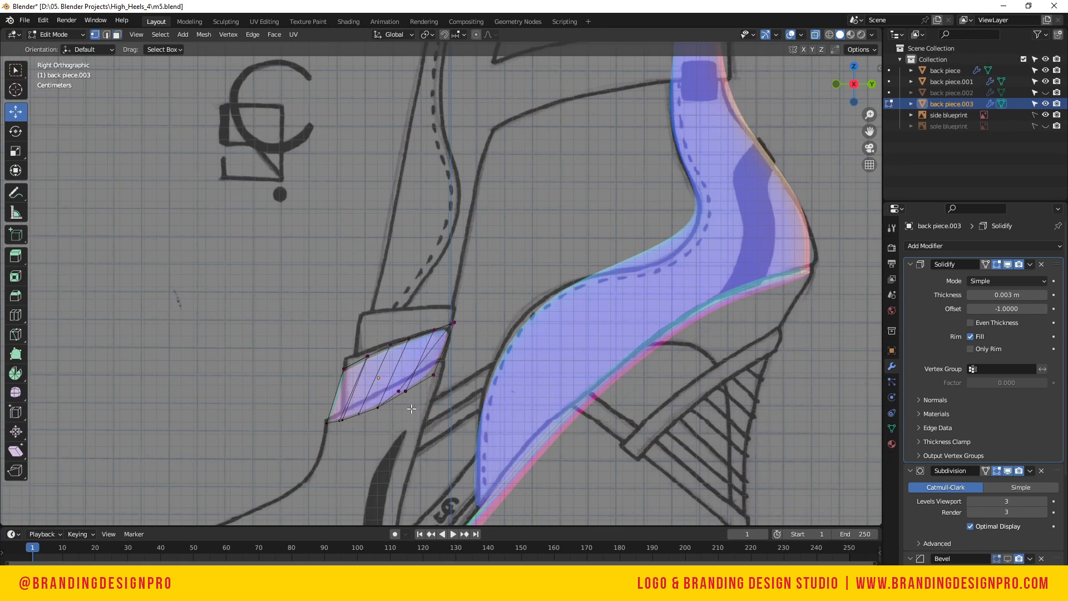
click(406, 391)
click(434, 373)
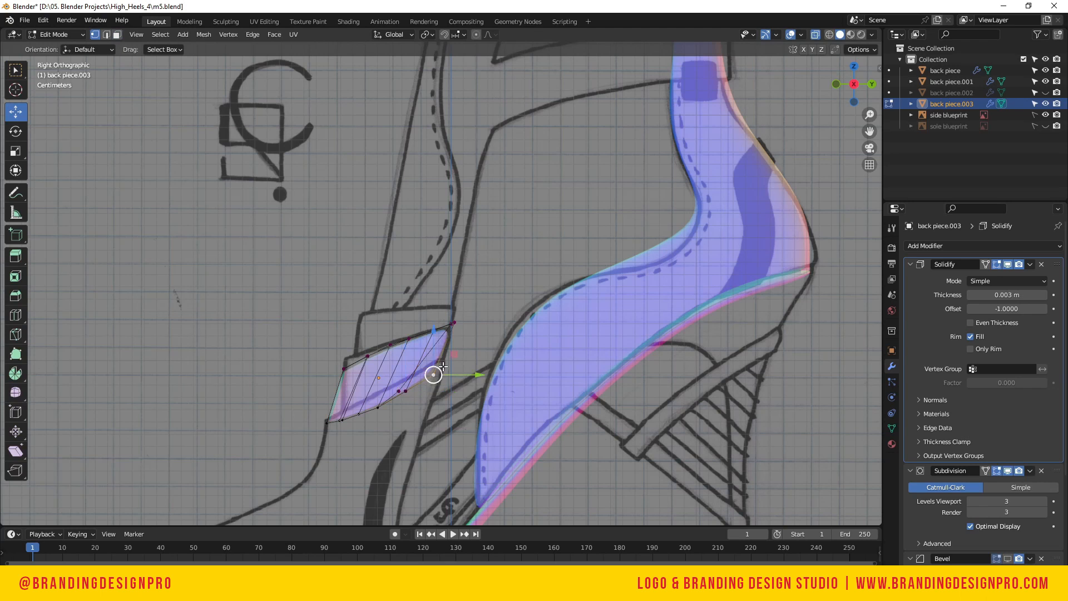
key(g)
click(503, 396)
mouse_move(844, 83)
mouse_down()
mouse_move(796, 89)
mouse_move(829, 87)
mouse_up()
click(846, 85)
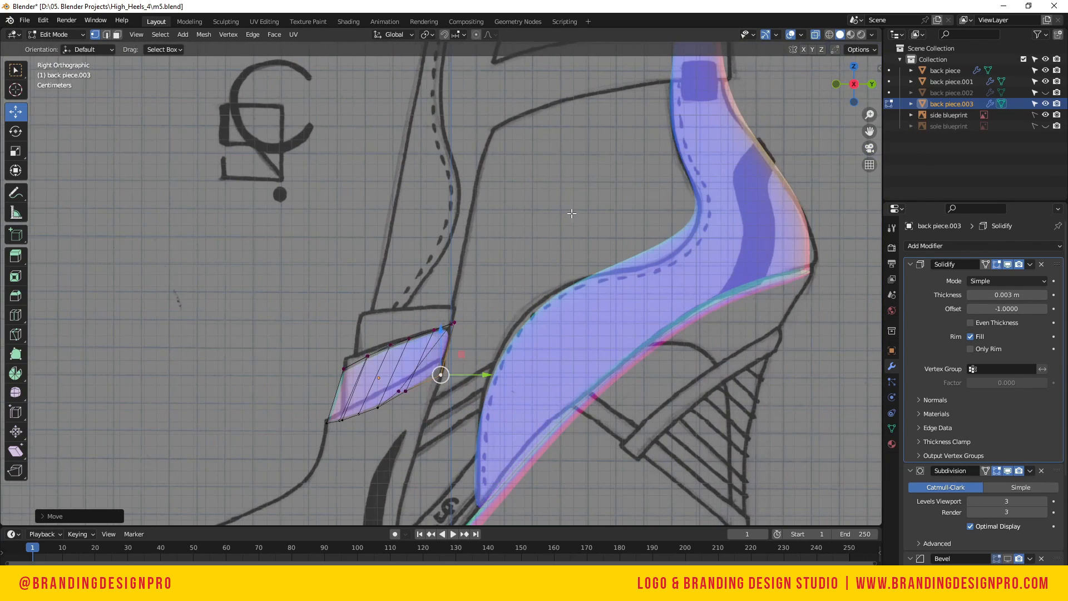
Nudge the band's upper rear corner rearward and raise its upper front corner to the blueprint's collar corner
click(454, 322)
key(g)
click(464, 325)
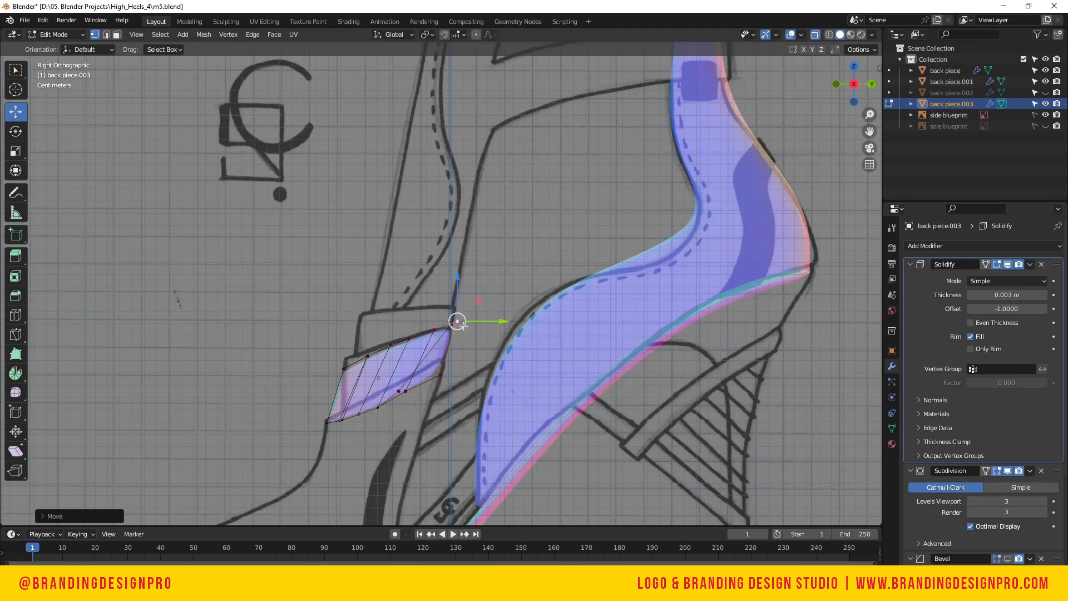
click(343, 370)
key(g)
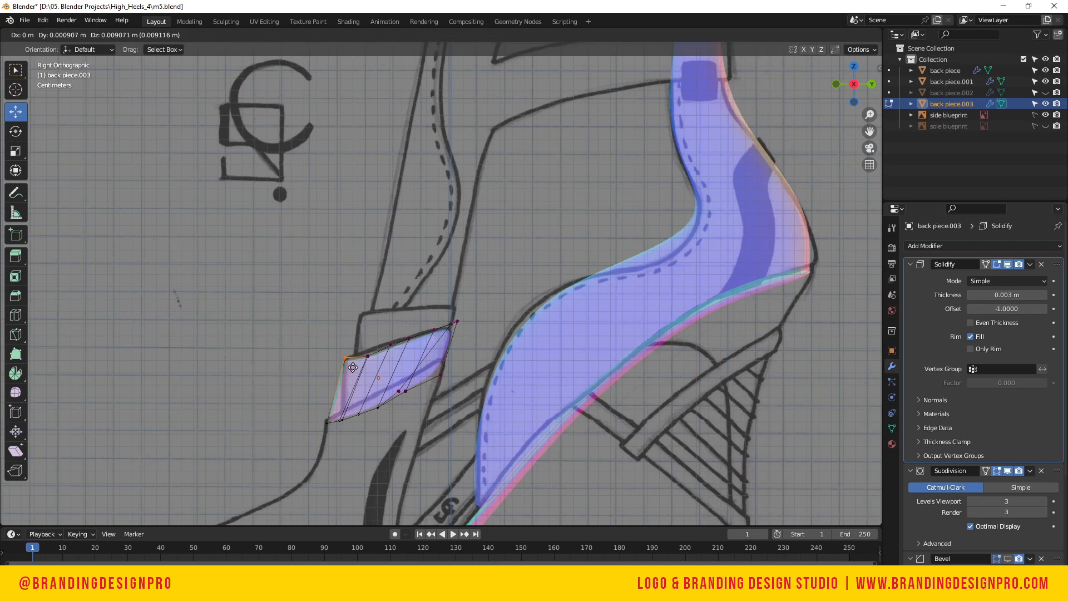
click(354, 367)
click(368, 338)
click(312, 327)
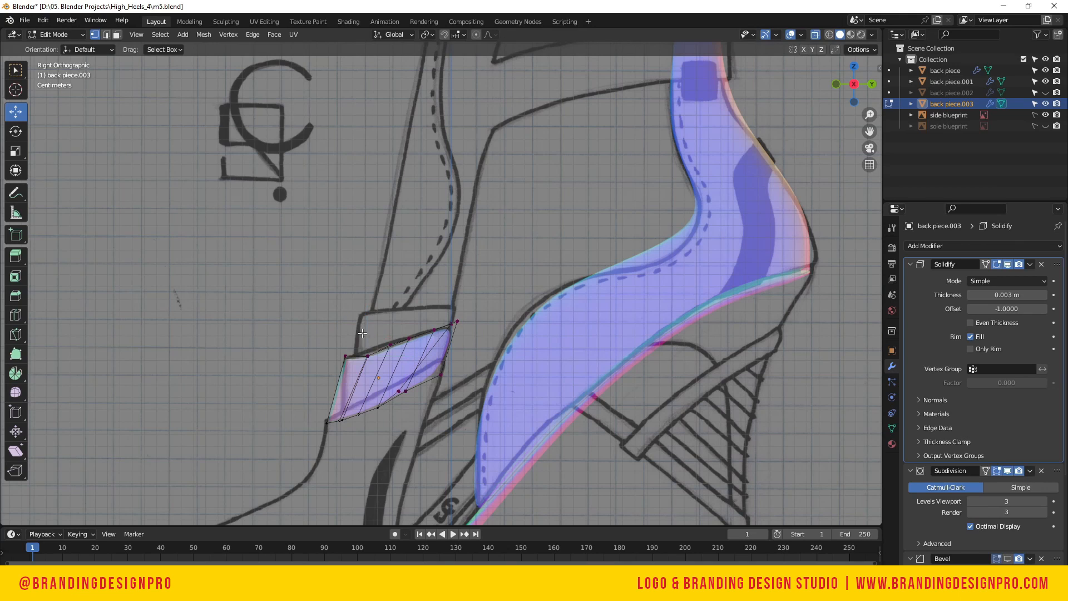
Move the vertices along the band's upper edge into an even line following the blueprint's collar edge
key(g)
drag(371, 361, 439, 344)
click(383, 359)
click(386, 292)
key(g)
click(395, 352)
click(425, 286)
key(g)
click(410, 335)
click(424, 313)
key(g)
click(439, 340)
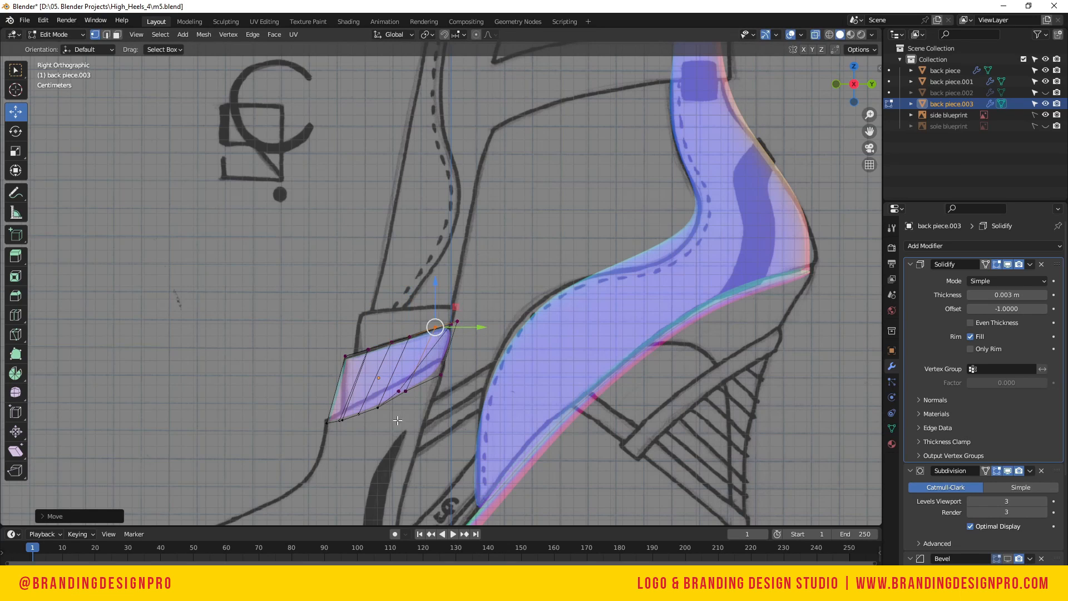
Reposition the overlapping vertices midway along the band's lower edge so they are spaced out along a smooth line
drag(395, 407, 407, 417)
click(400, 390)
key(g)
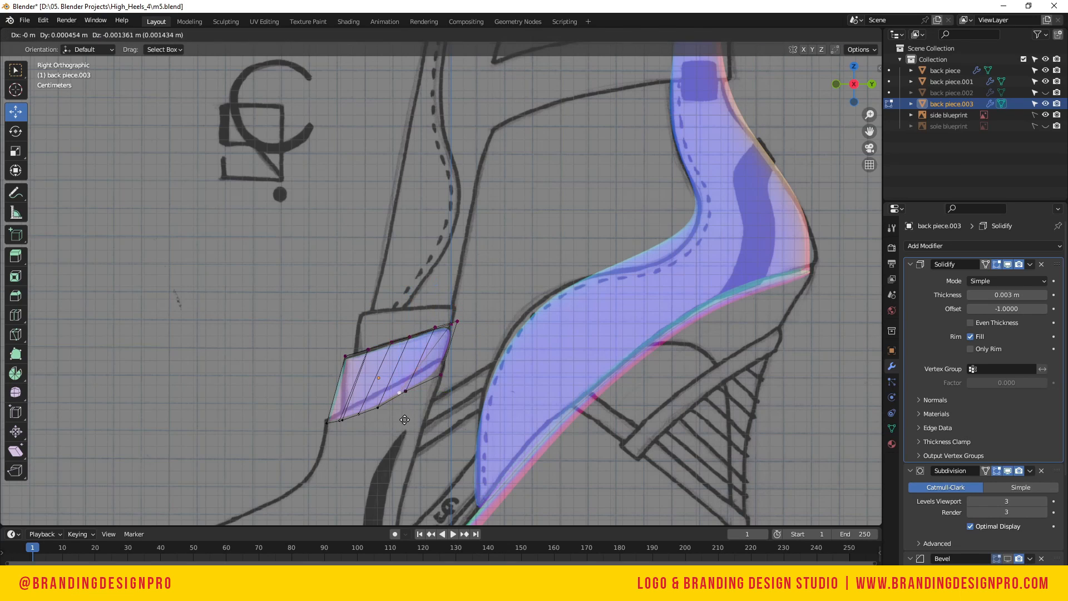
click(406, 421)
click(425, 423)
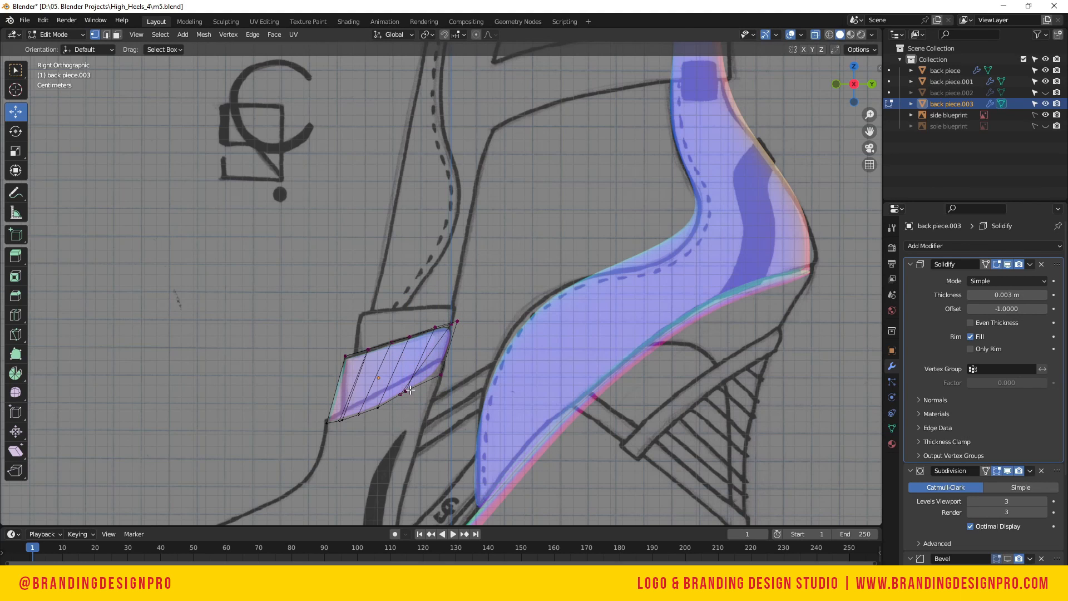
click(410, 390)
key(g)
click(438, 407)
Raise the lower-edge vertex near the band's rear and adjust the lower rear corner to the blueprint outline
mouse_move(857, 104)
mouse_down()
mouse_move(834, 100)
mouse_move(855, 92)
mouse_up()
click(854, 89)
key(g)
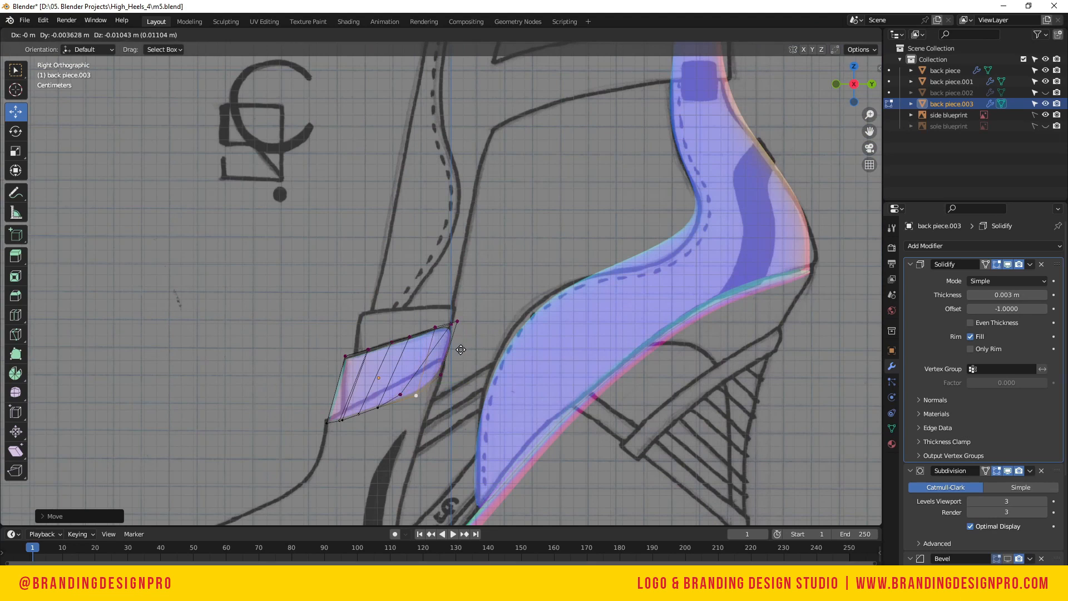
click(461, 342)
click(446, 369)
key(g)
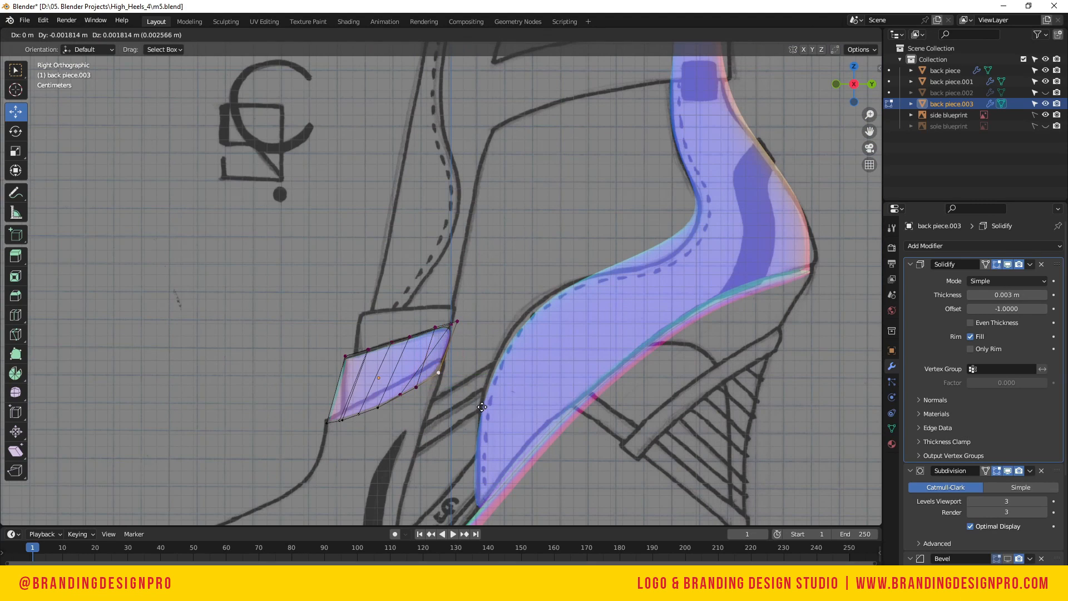
click(483, 408)
Lower the band's lower front corner along the blueprint outline and move the neighbouring lower-edge vertices to match
drag(341, 443, 340, 445)
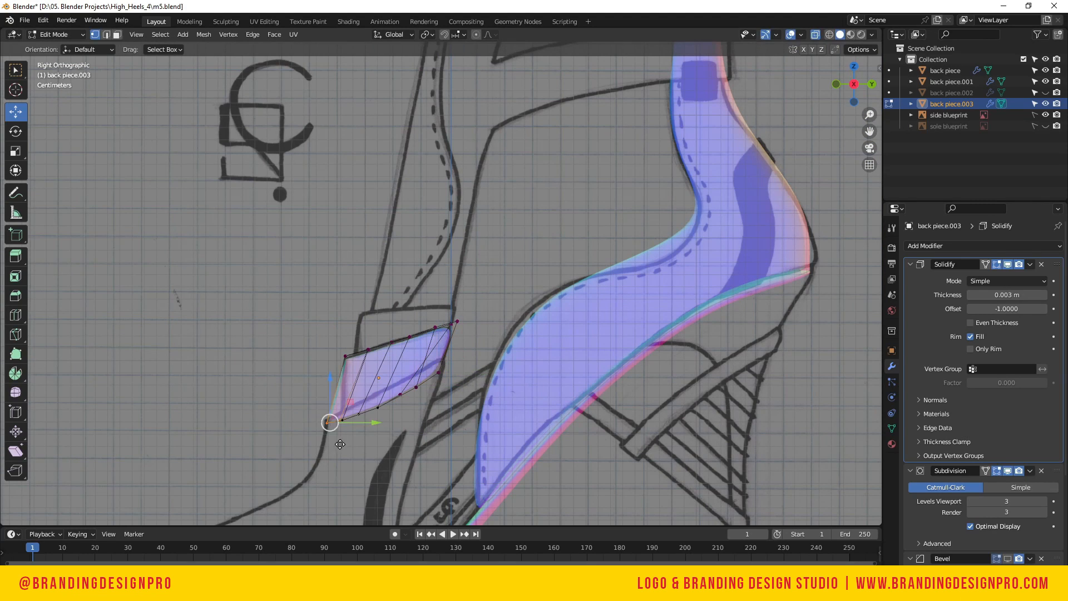
key(g)
click(340, 455)
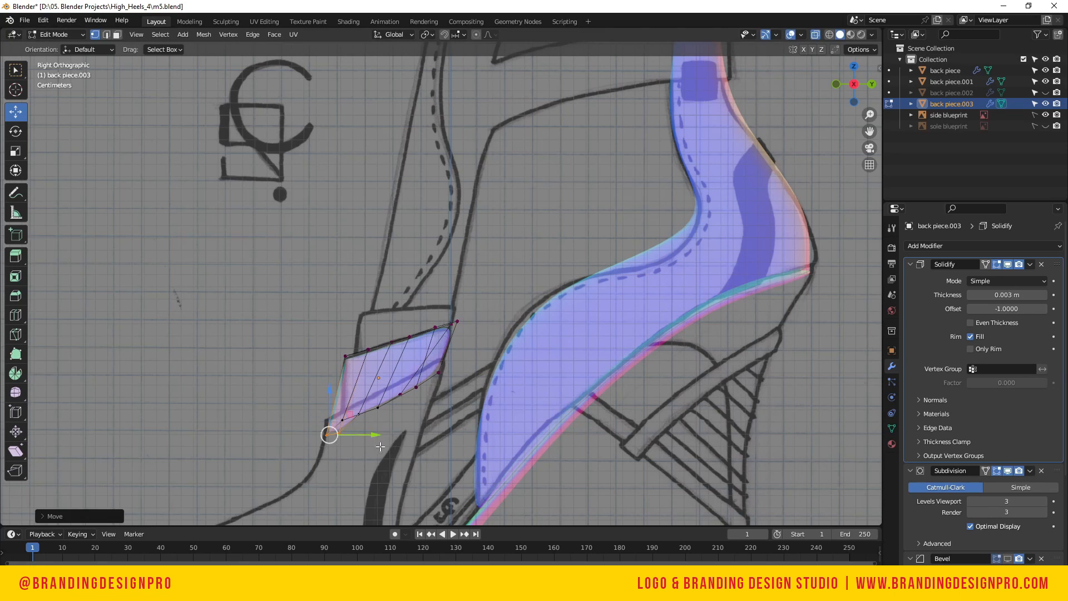
click(381, 457)
key(g)
drag(339, 415, 372, 437)
click(353, 442)
key(g)
click(373, 442)
click(381, 411)
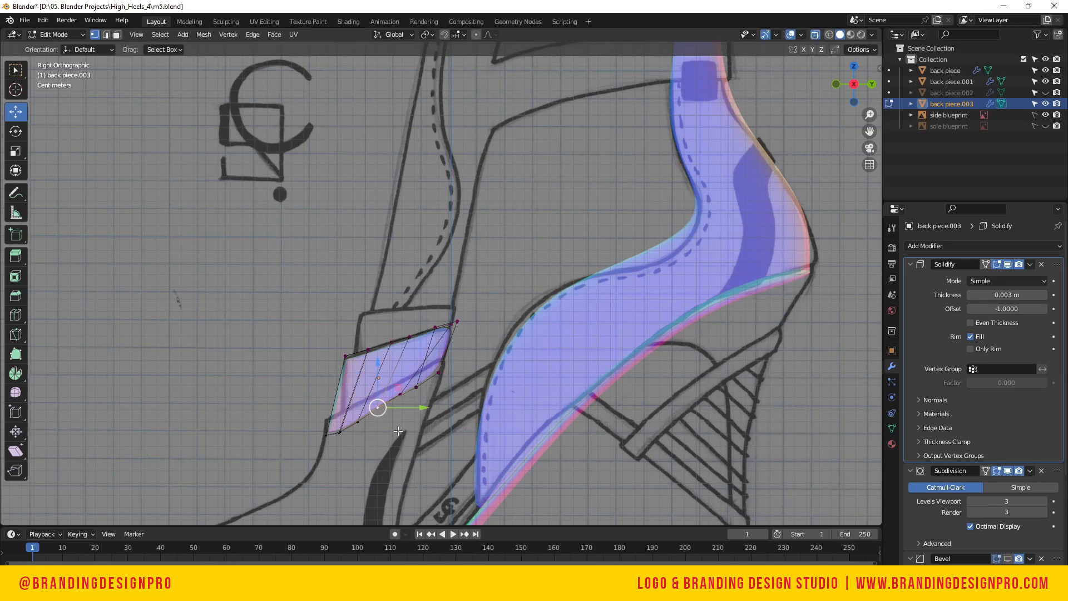
In left view, move the band's stray upper rear and lower-edge vertices into line with the opposite side
drag(860, 89, 844, 96)
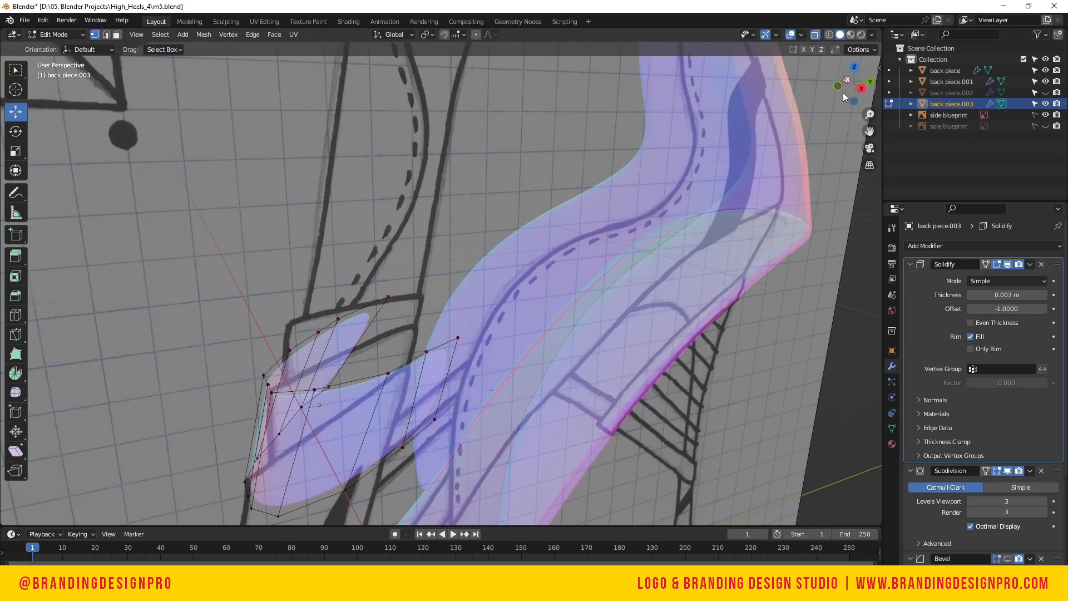
key(KP_3)
key(ctrl+KP_3)
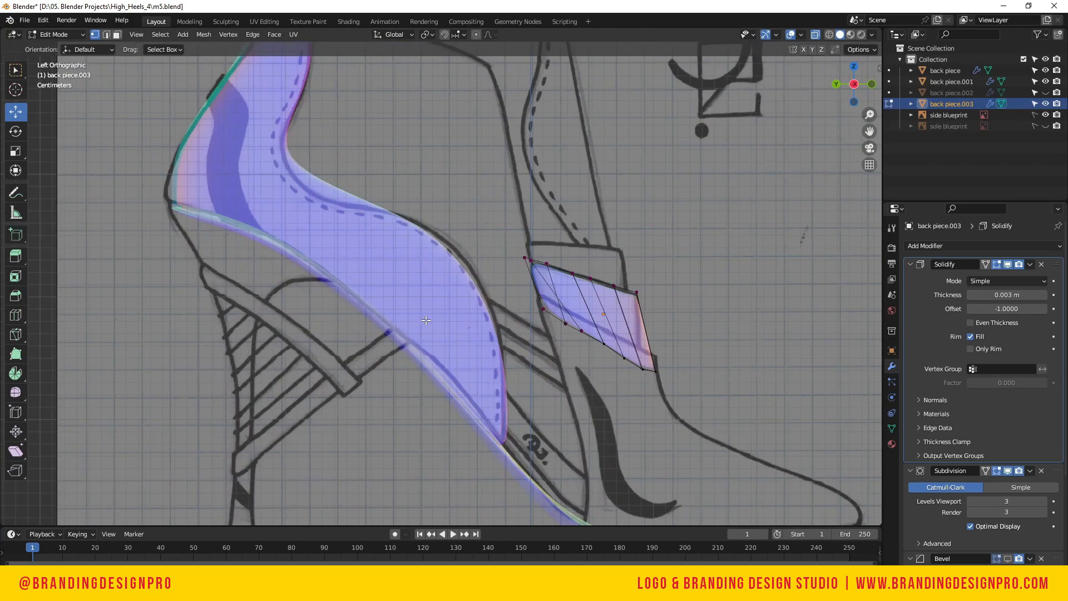
mouse_move(850, 181)
middle_down()
mouse_move(857, 237)
mouse_move(851, 181)
middle_up()
click(861, 89)
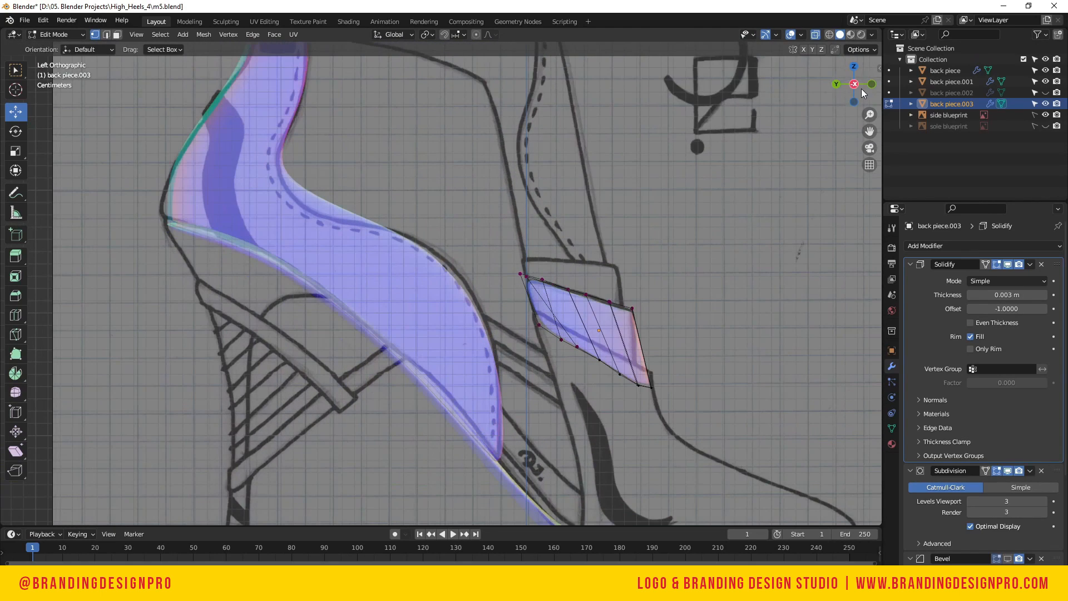
click(562, 339)
mouse_move(851, 84)
mouse_down()
mouse_move(844, 97)
mouse_move(863, 93)
mouse_up()
click(577, 328)
shift+click(542, 280)
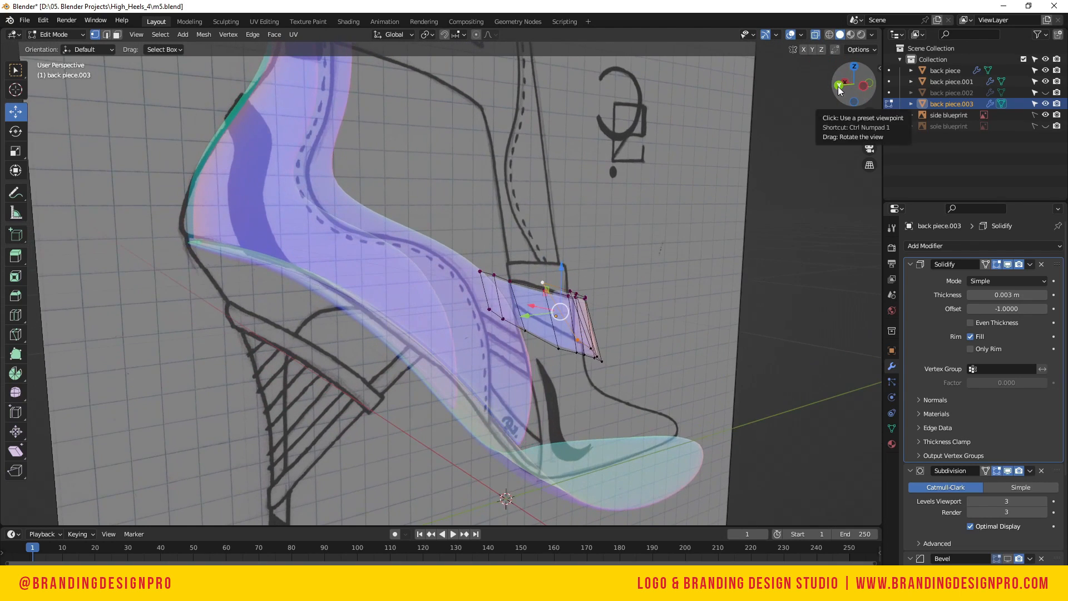
click(839, 88)
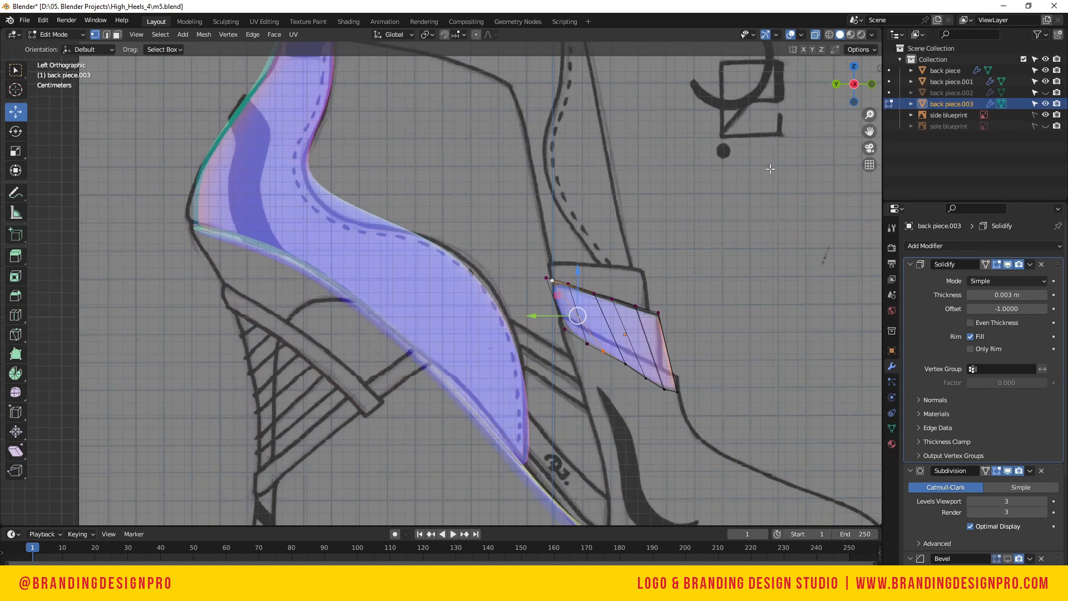
key(g)
click(636, 355)
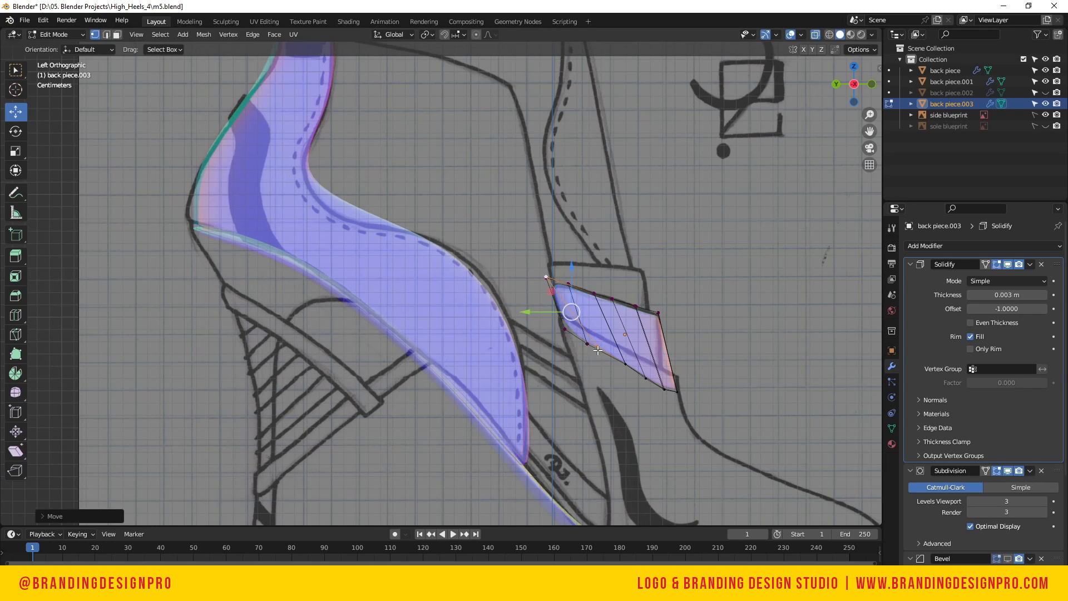
Align the lower rear corner and the remaining stray lower-edge vertex with the opposite side in left view
key(g)
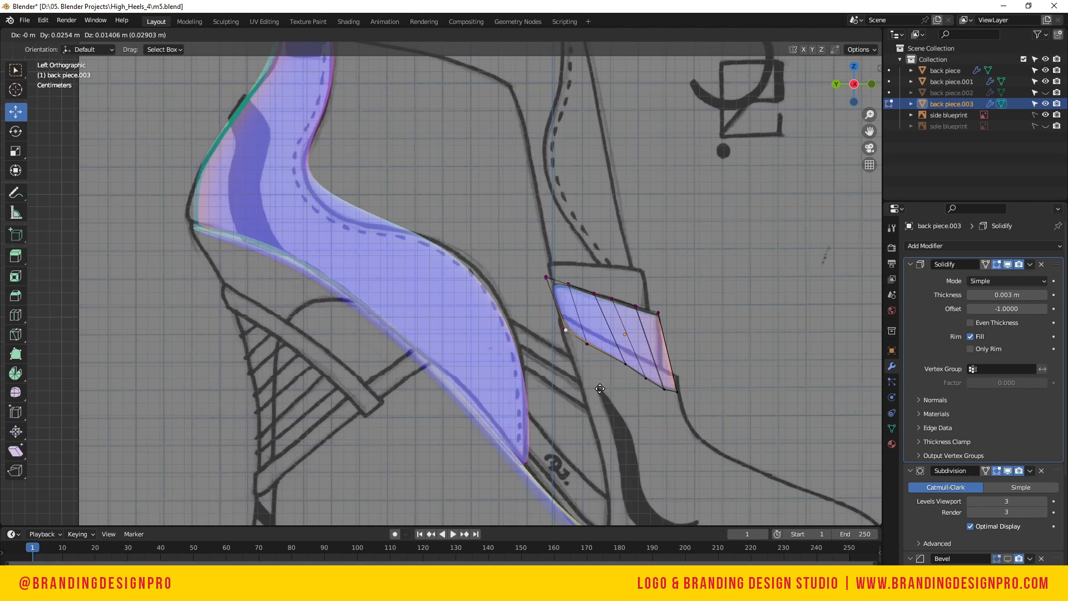
click(600, 389)
mouse_move(840, 88)
mouse_down()
mouse_move(801, 106)
mouse_move(832, 94)
mouse_up()
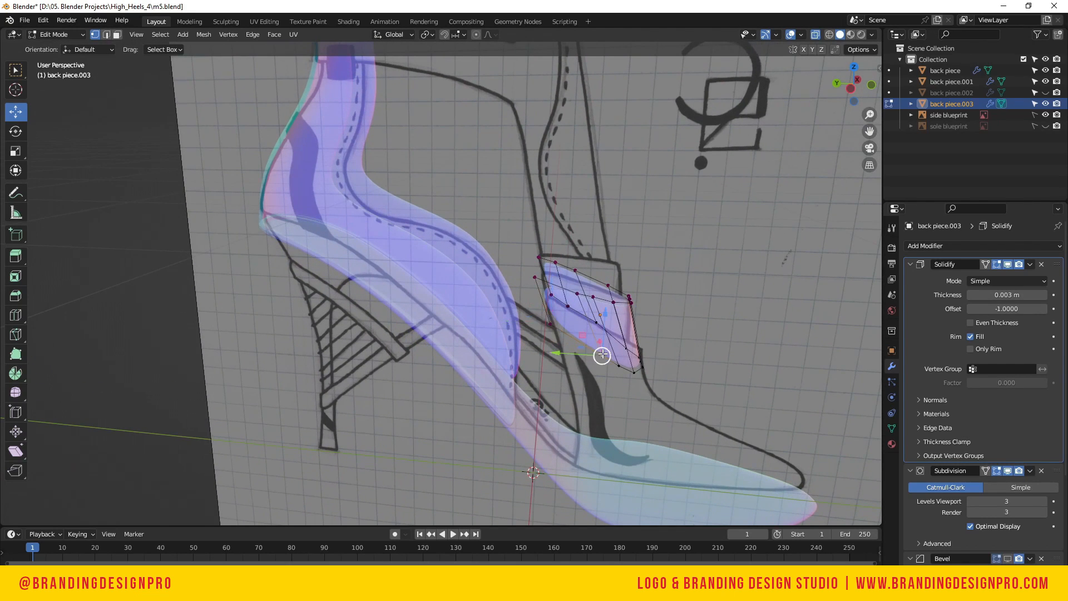
key(KP_3)
key(ctrl+KP_3)
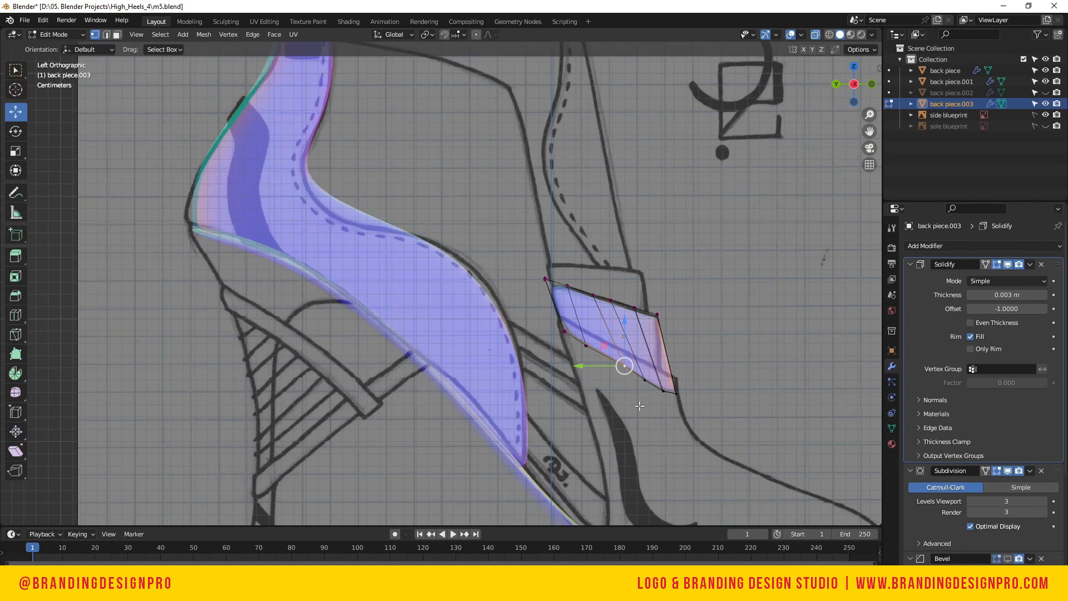
key(g)
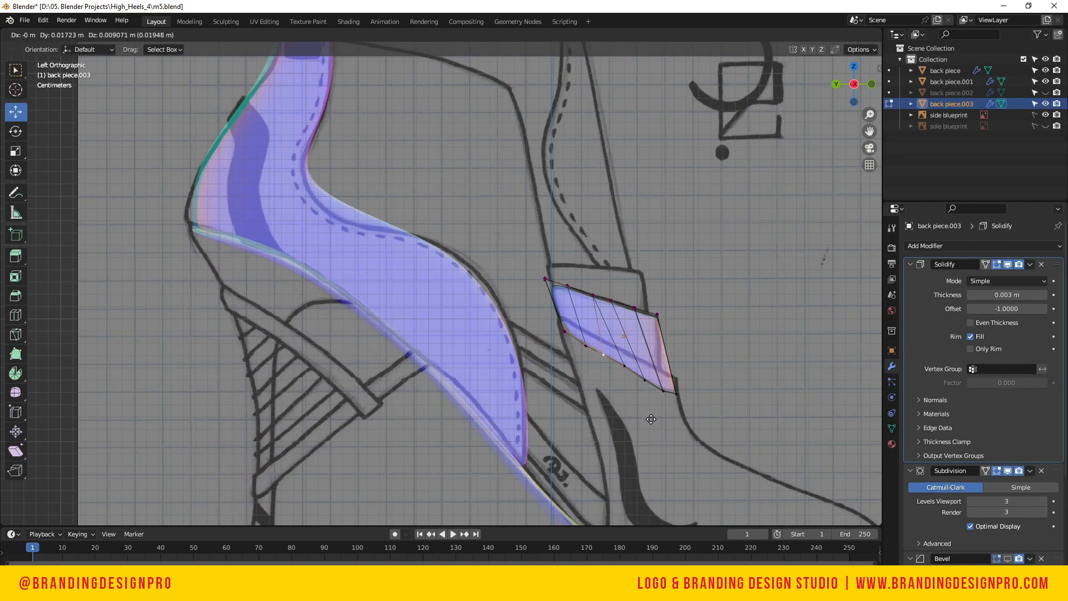
click(665, 427)
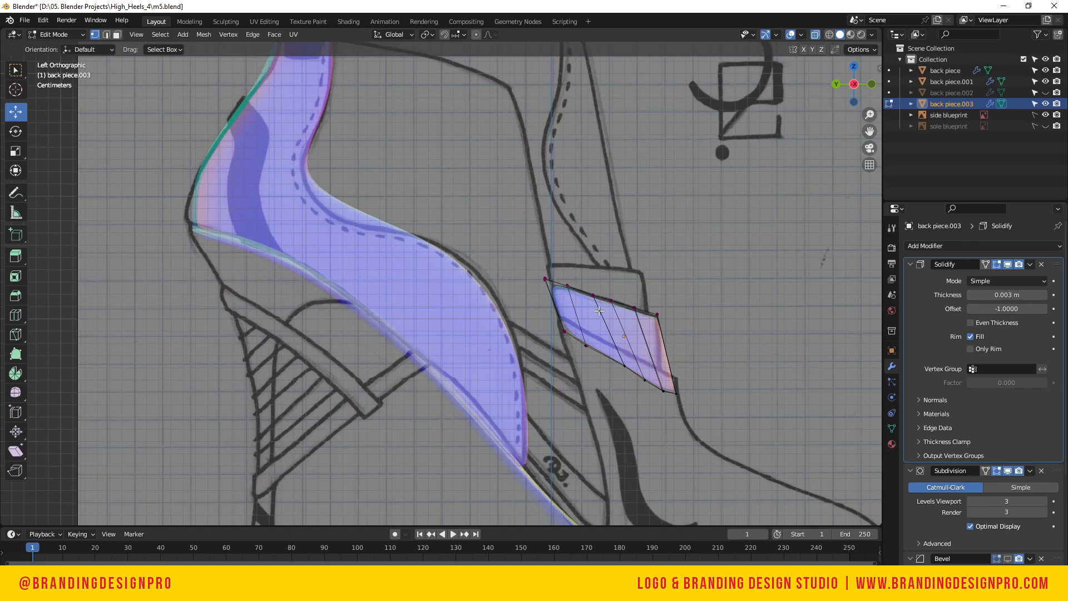
Leave Edit Mode, turn off X-ray display and view the band's shape from an angle
key(Tab)
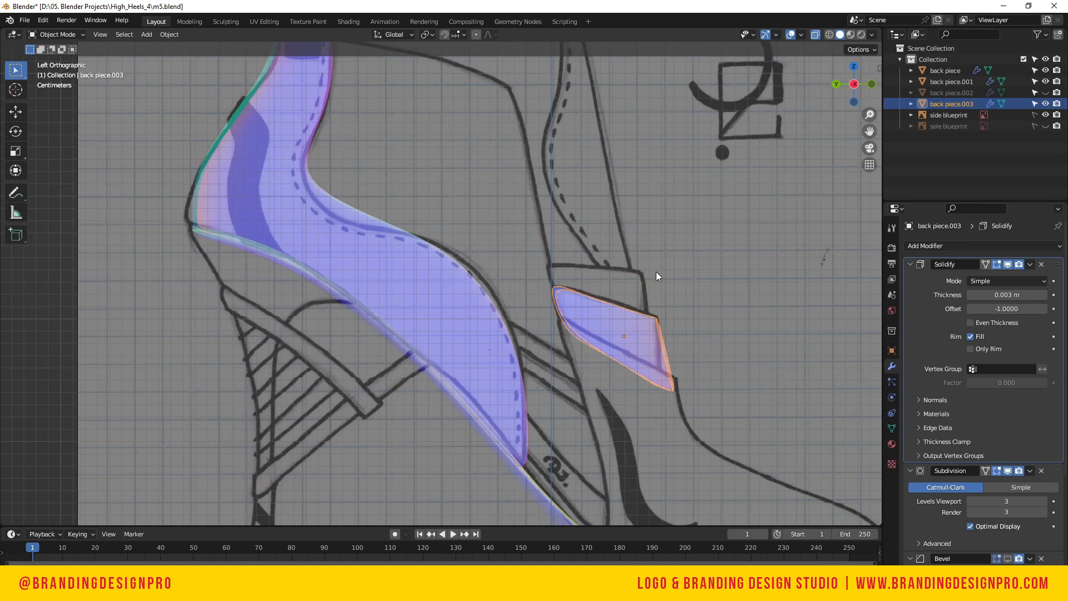
key(alt+z)
key(alt+a)
middle_drag(826, 145, 690, 156)
drag(853, 84, 878, 85)
click(630, 364)
In Edit Mode, try to slide a vertical edge near the rear of the band's side
key(Tab)
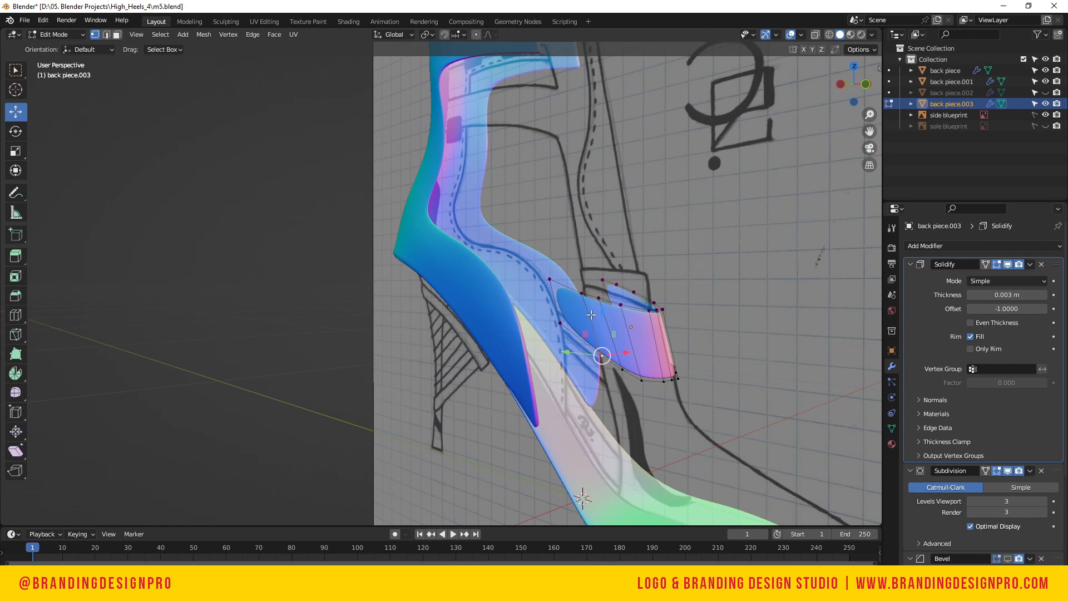
click(591, 315)
key(3)
click(595, 337)
key(2)
key(g)
key(g)
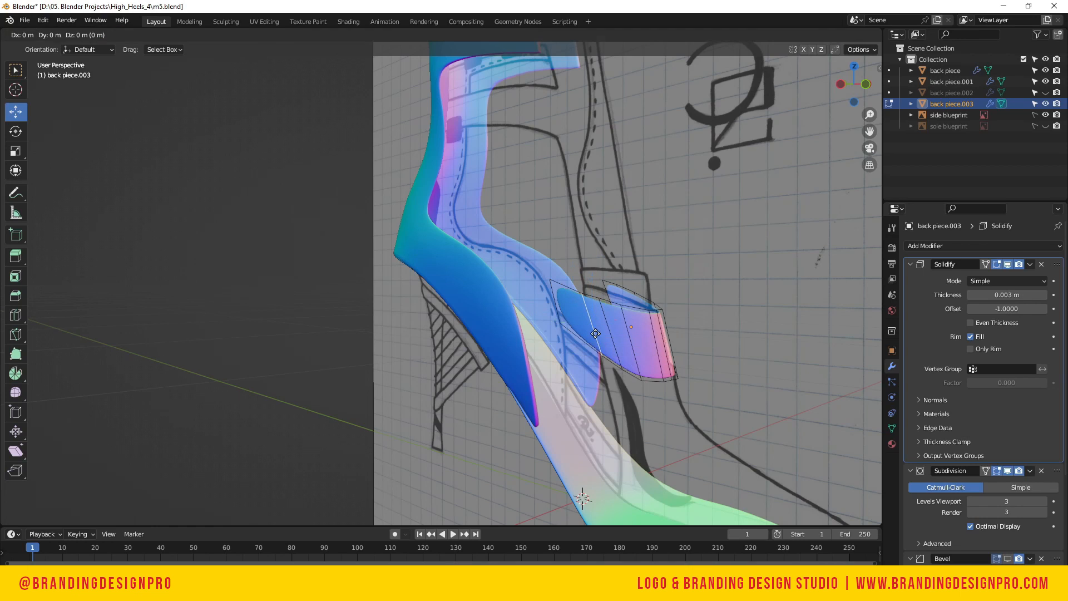
click(590, 332)
click(775, 338)
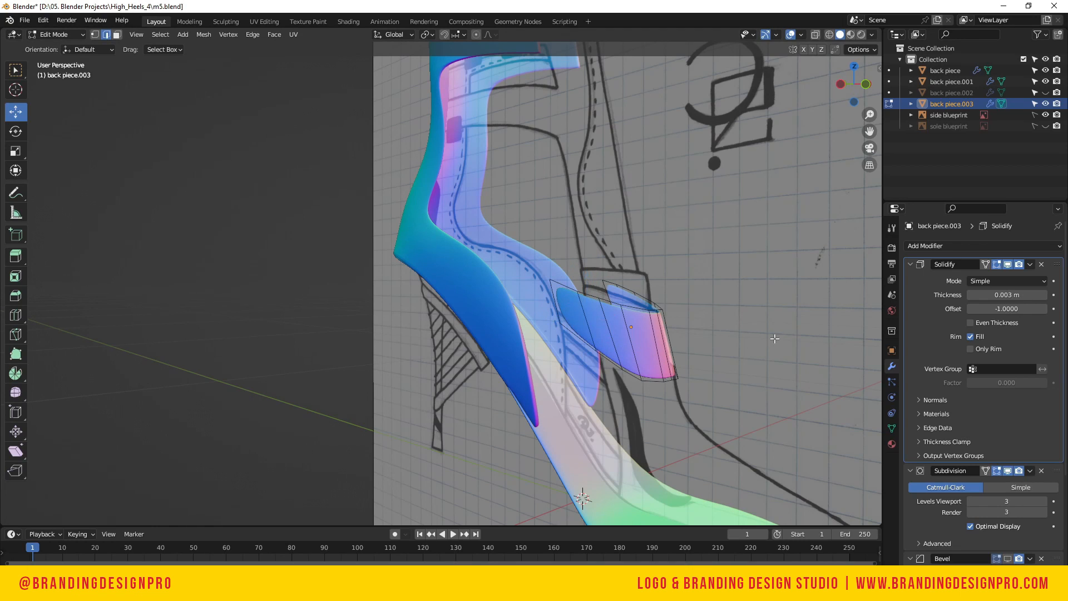
Return to Object Mode, show the toe piece and hide the side blueprint in right view
key(Tab)
click(726, 340)
click(663, 349)
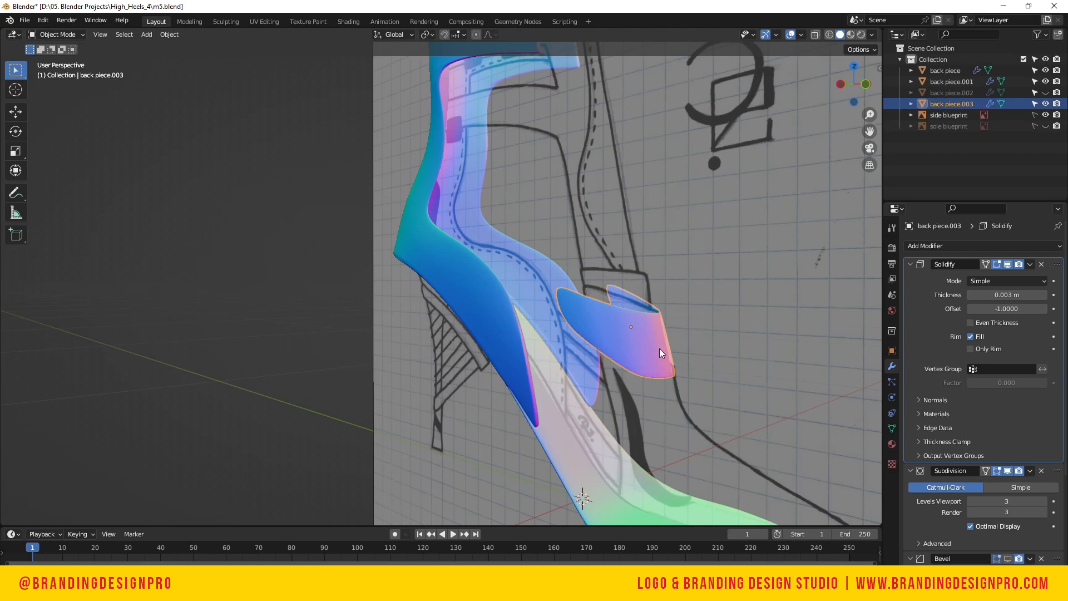
key(KP_3)
click(1045, 92)
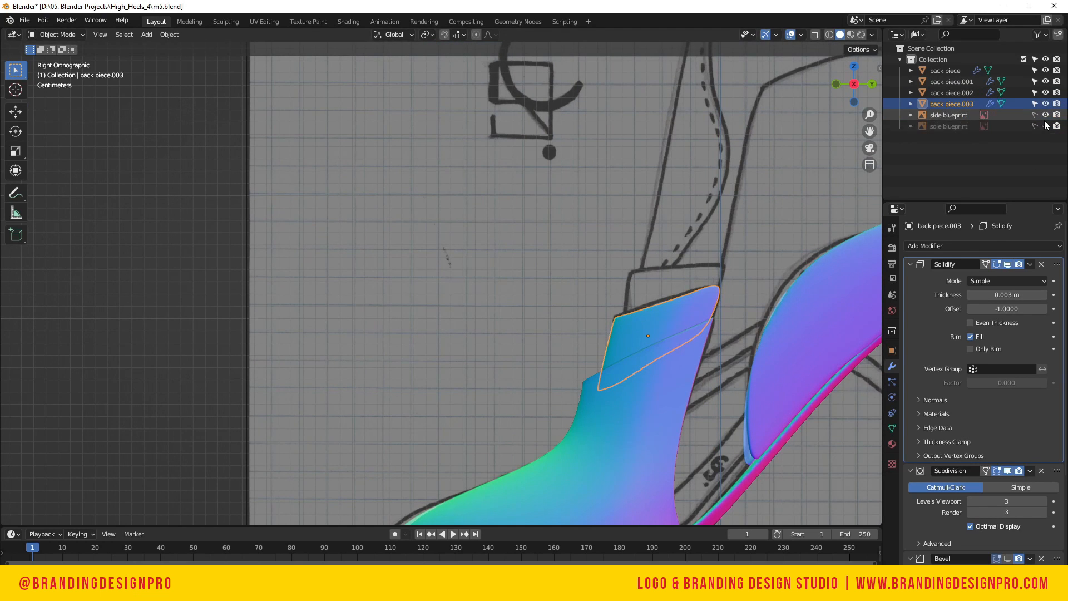
click(1045, 114)
click(718, 328)
scroll(699, 351, up, 1)
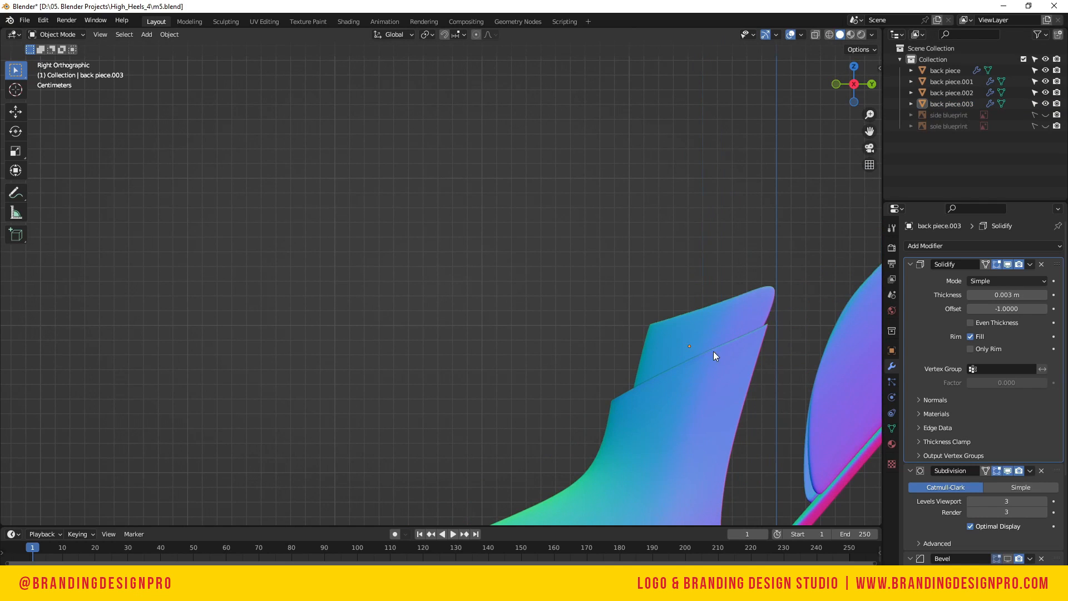
In Edit Mode, scale the band's lower edge loop up to about 1.18 within the toe piece
click(715, 355)
drag(857, 87, 940, 148)
click(475, 139)
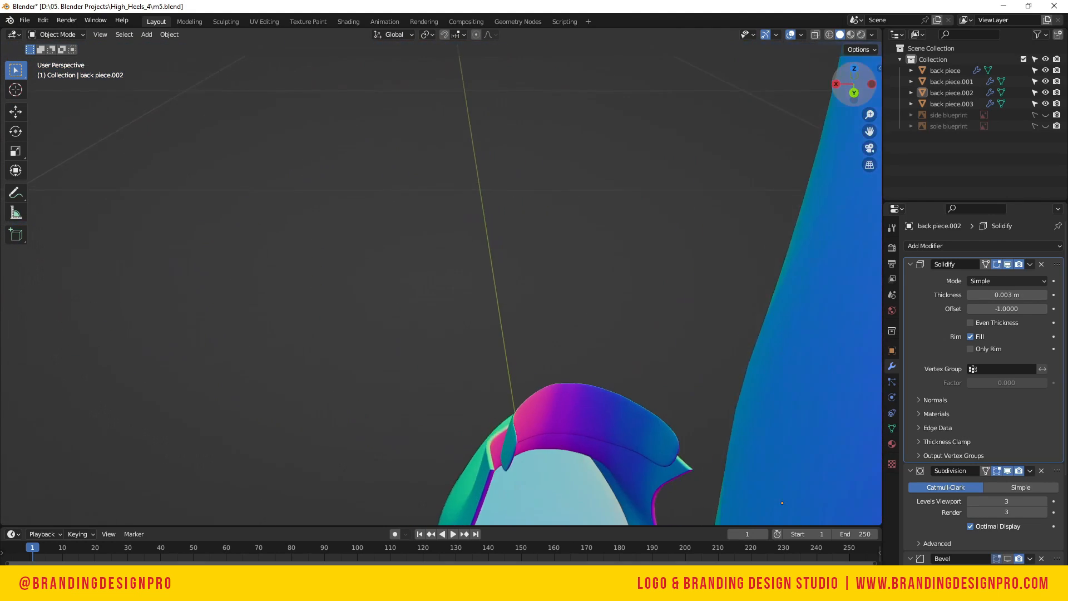
click(533, 389)
key(Tab)
click(554, 445)
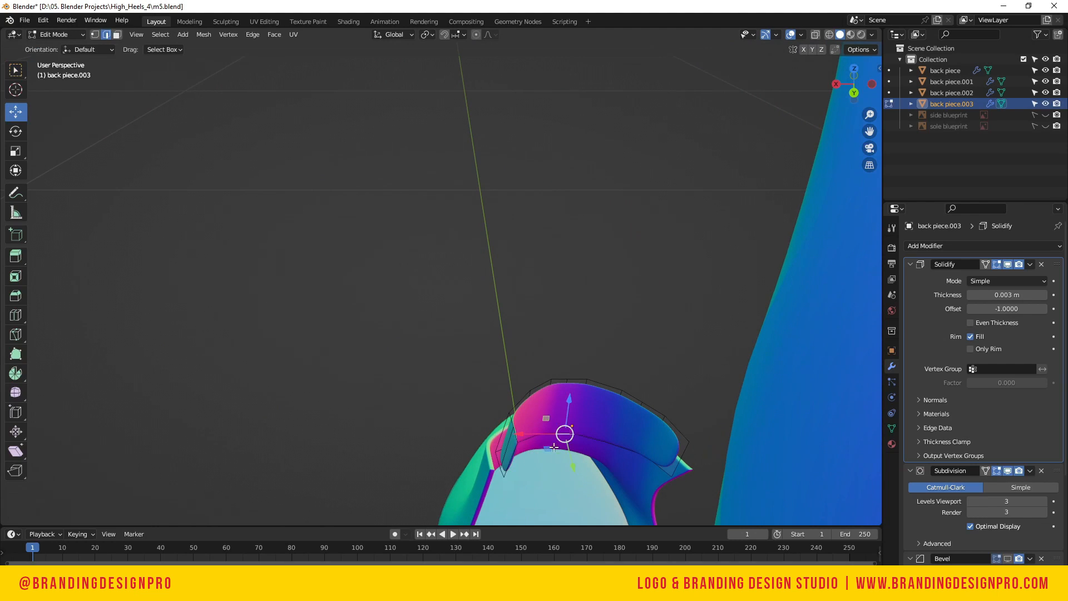
click(663, 473)
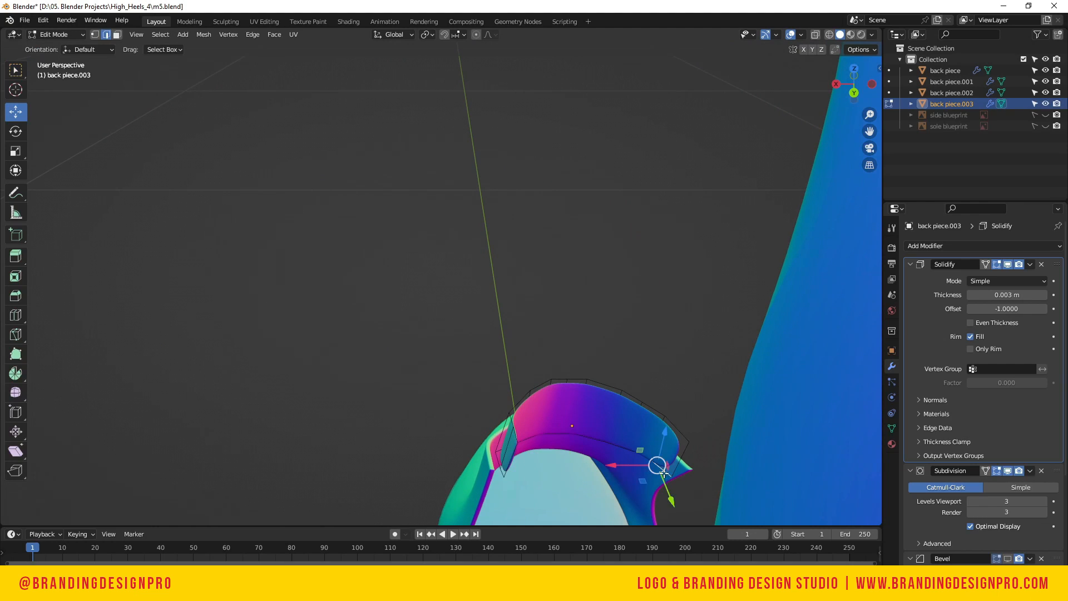
alt+click(504, 471)
key(s)
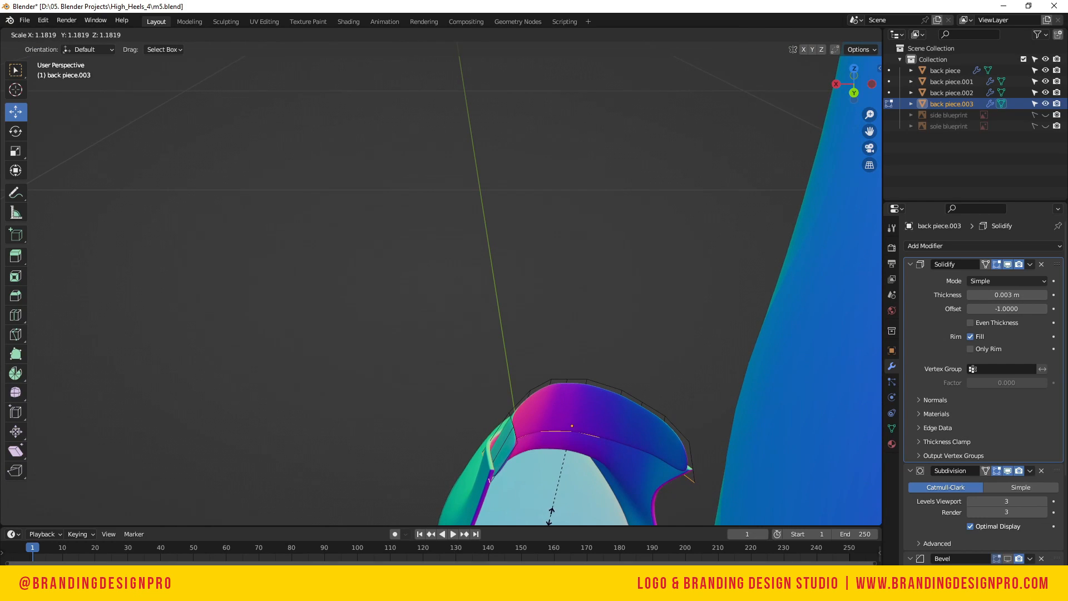
click(550, 514)
Move the band's lower edge loop slightly forward along the Y axis and check its fit in the toe piece
drag(840, 97, 909, 108)
key(g)
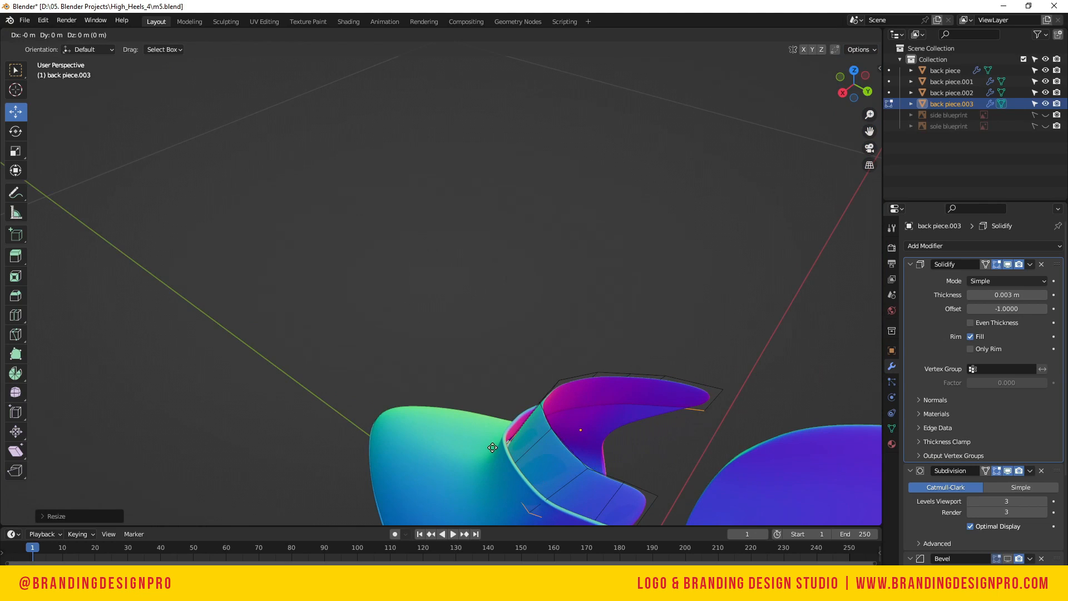
key(y)
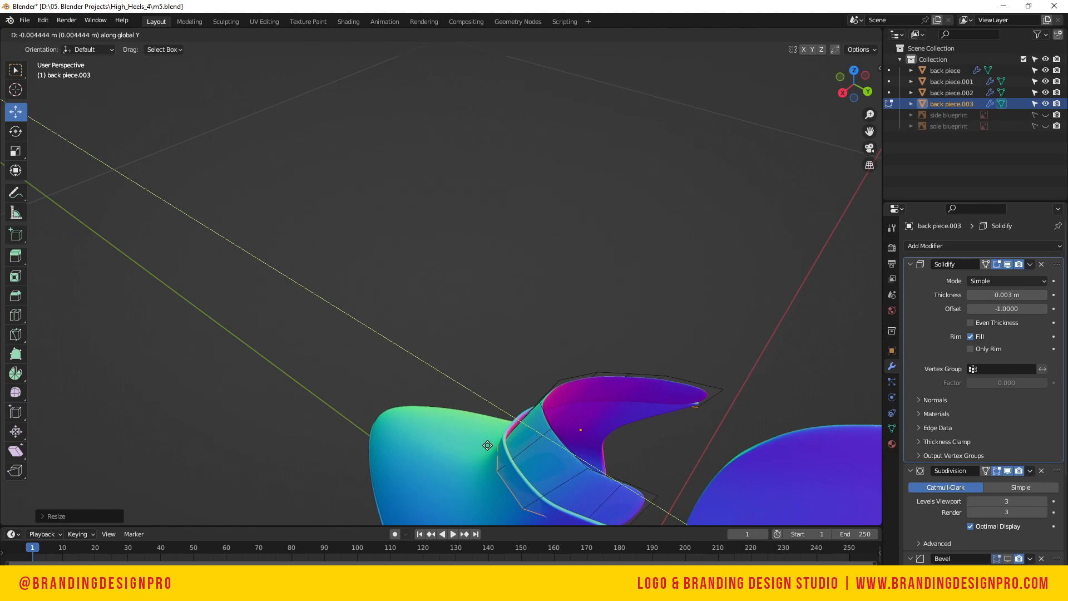
click(491, 444)
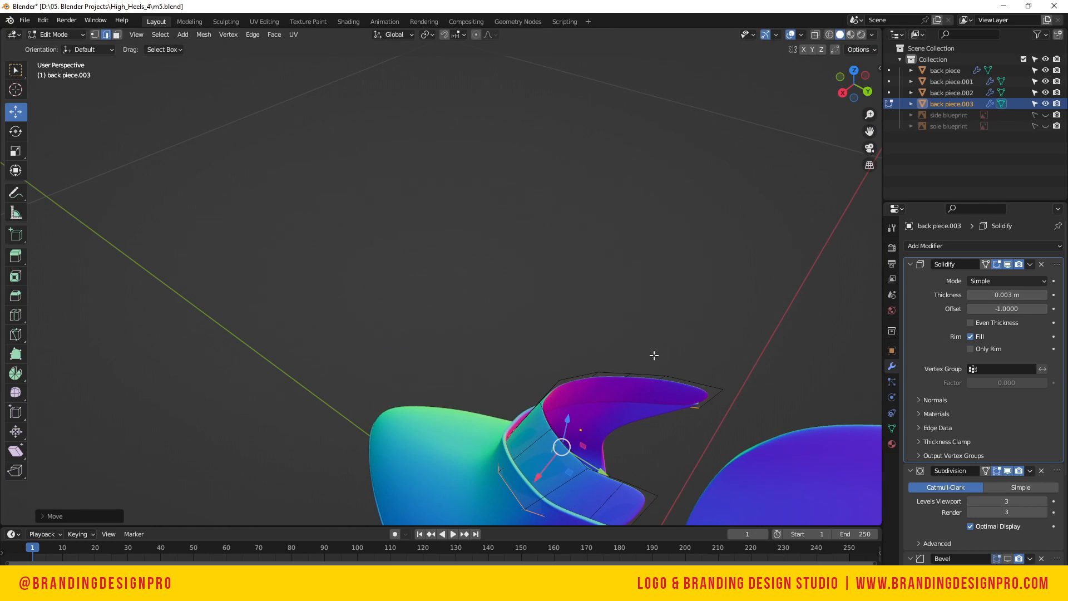
drag(851, 83, 850, 96)
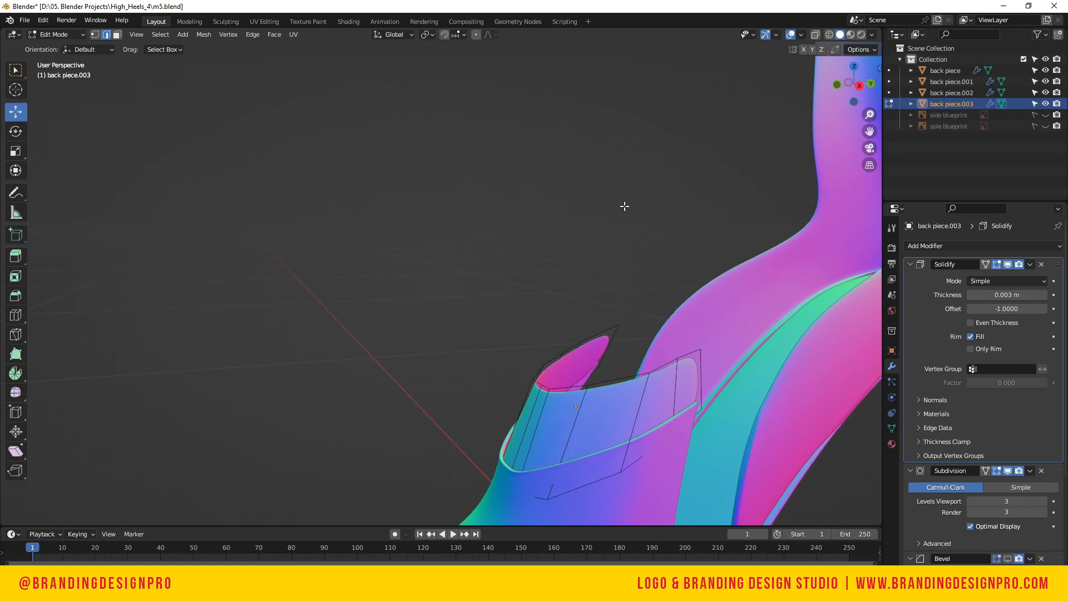
scroll(582, 486, down, 2)
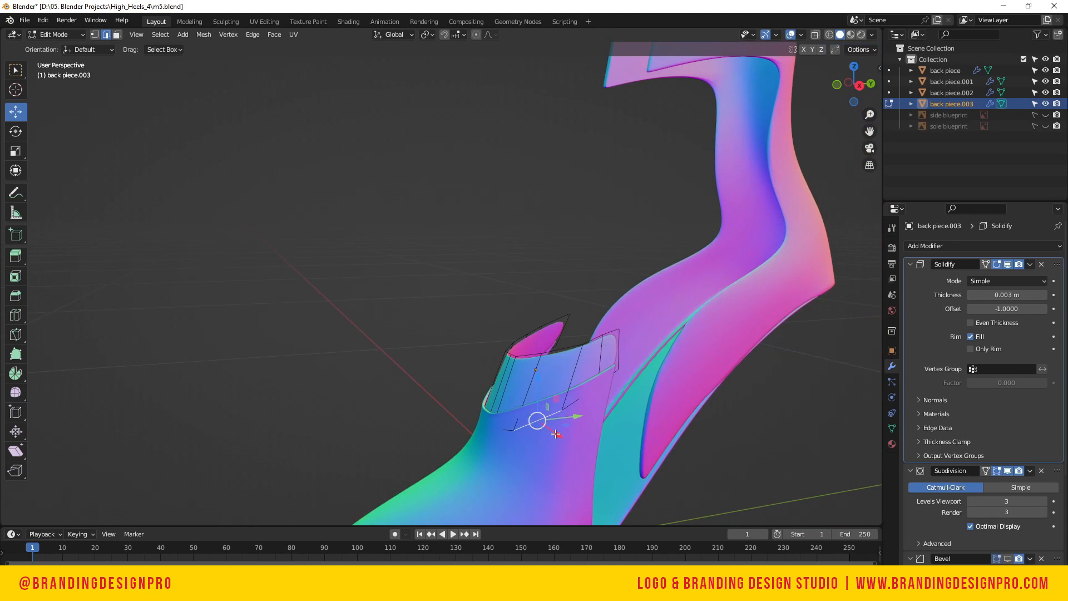
Return to Object Mode and inspect the collar band's fit inside the toe piece from the rear and both sides
key(Tab)
click(576, 436)
click(686, 412)
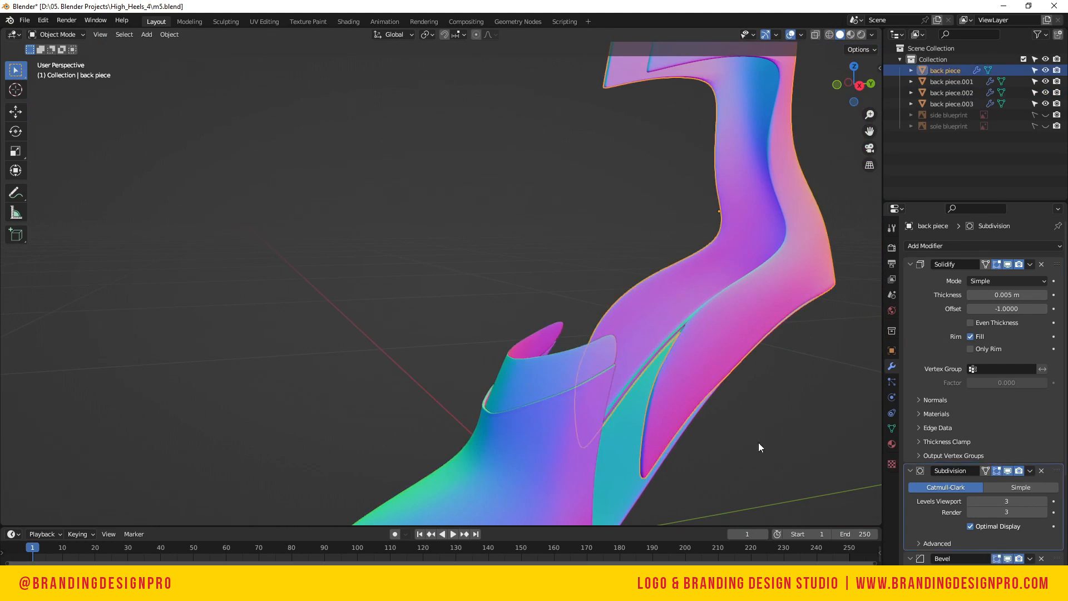
click(759, 443)
drag(845, 102, 786, 60)
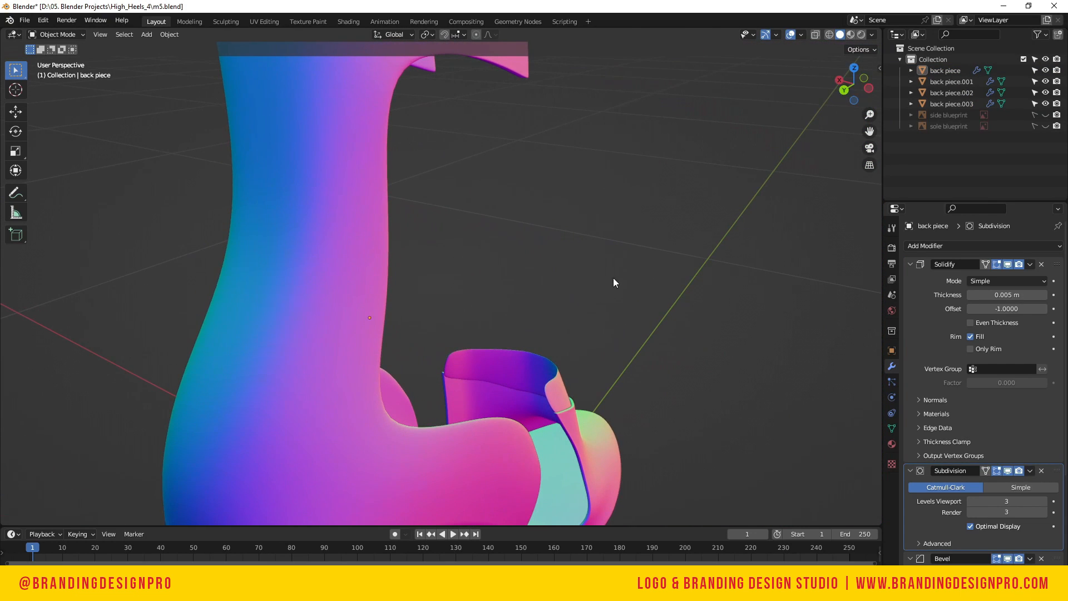
click(530, 367)
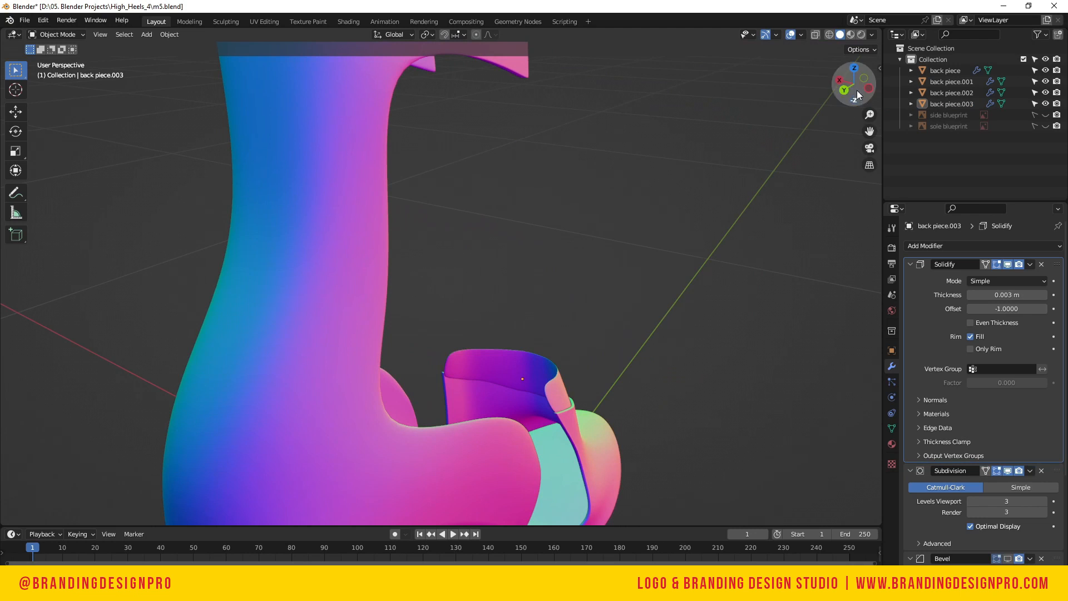
drag(852, 89, 926, 97)
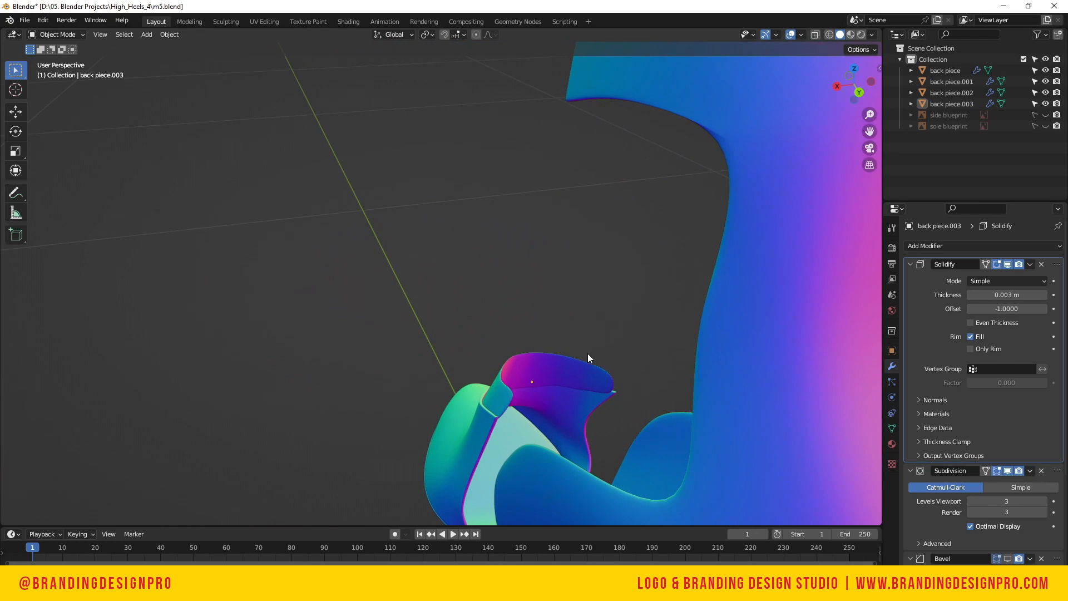
Nudge the collar band slightly rearward along the global Y axis
click(581, 368)
mouse_move(852, 85)
mouse_down()
mouse_move(930, 114)
mouse_move(996, 98)
mouse_move(1051, 36)
mouse_move(878, 86)
mouse_move(901, 89)
mouse_move(843, 93)
mouse_up()
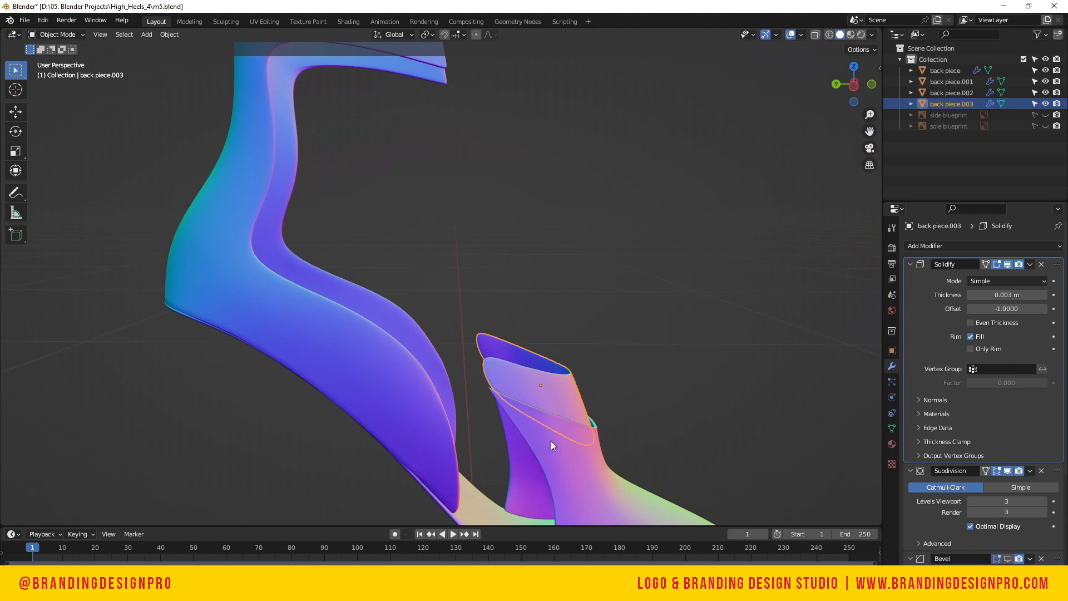
key(g)
key(y)
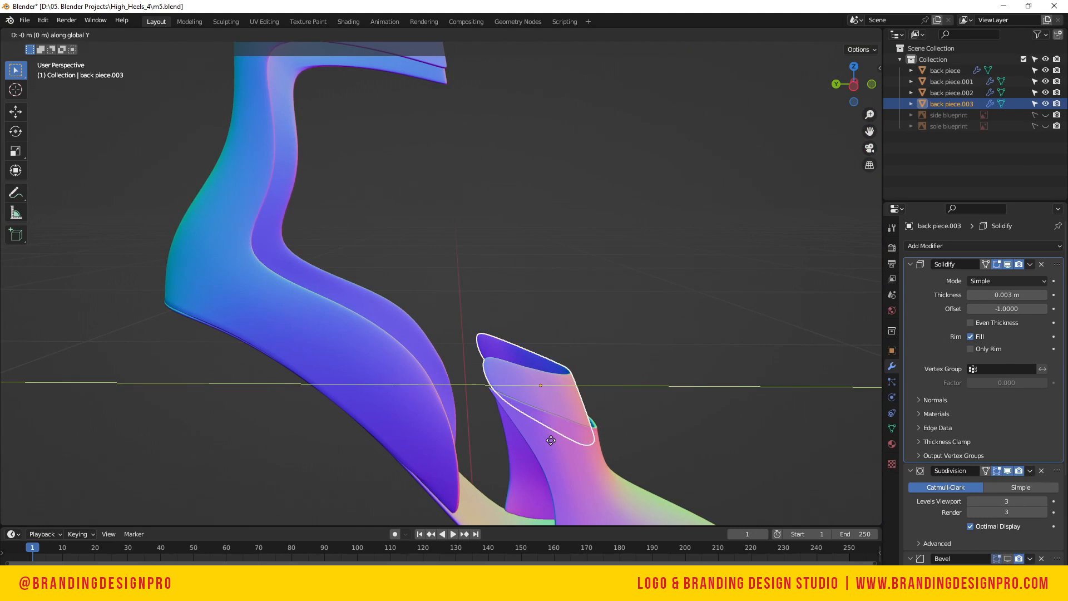
click(547, 439)
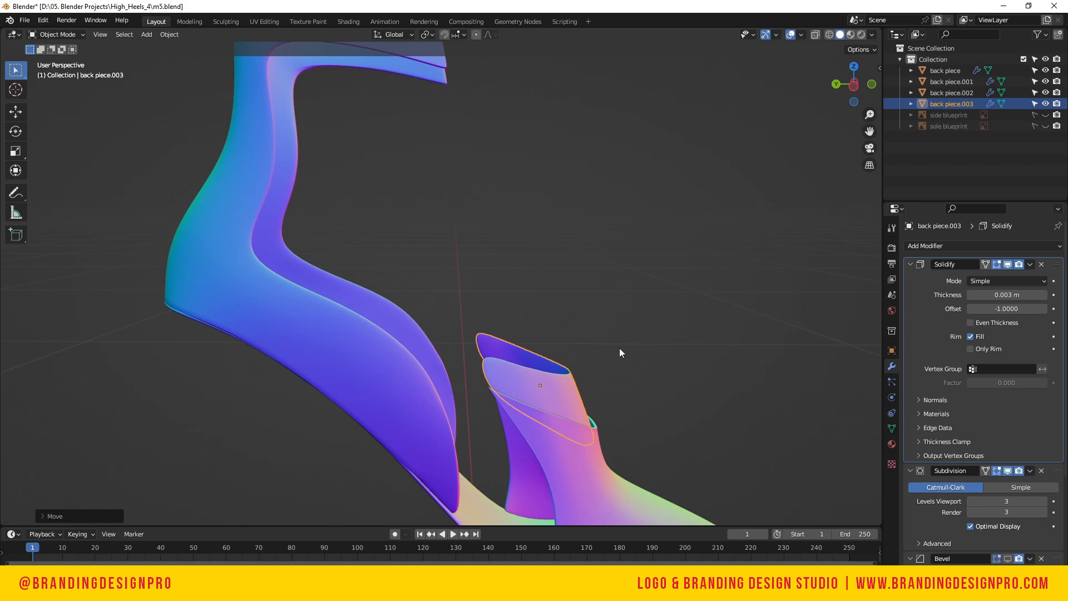
click(620, 351)
Show the side blueprint in right view and add a loop cut to the band in Edit Mode, slid about -0.8 toward its upper edge
key(KP_3)
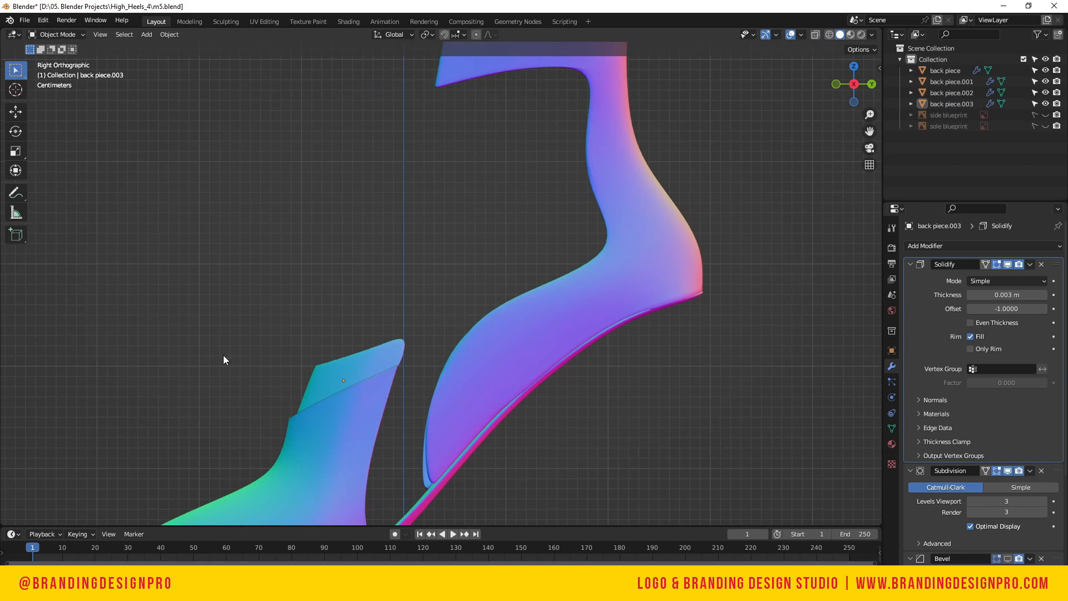
click(366, 373)
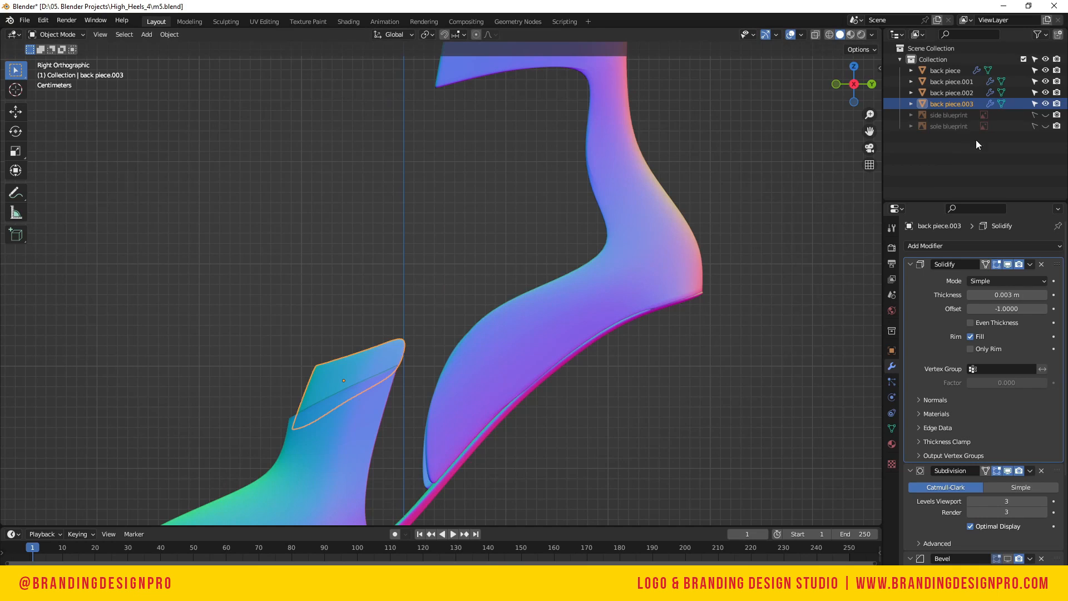
click(1046, 114)
key(Tab)
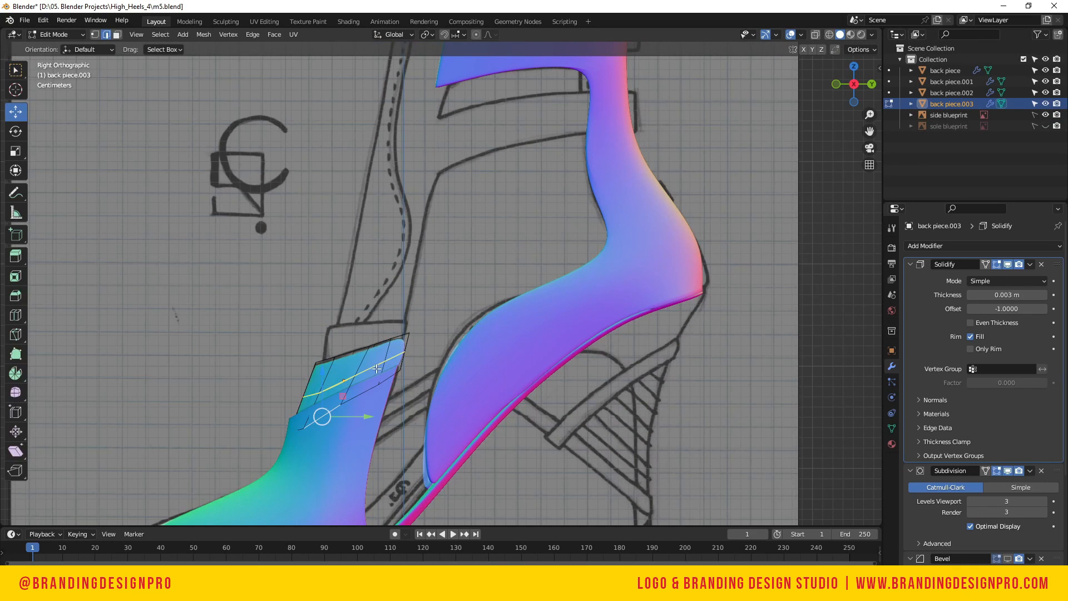
key(g)
key(g)
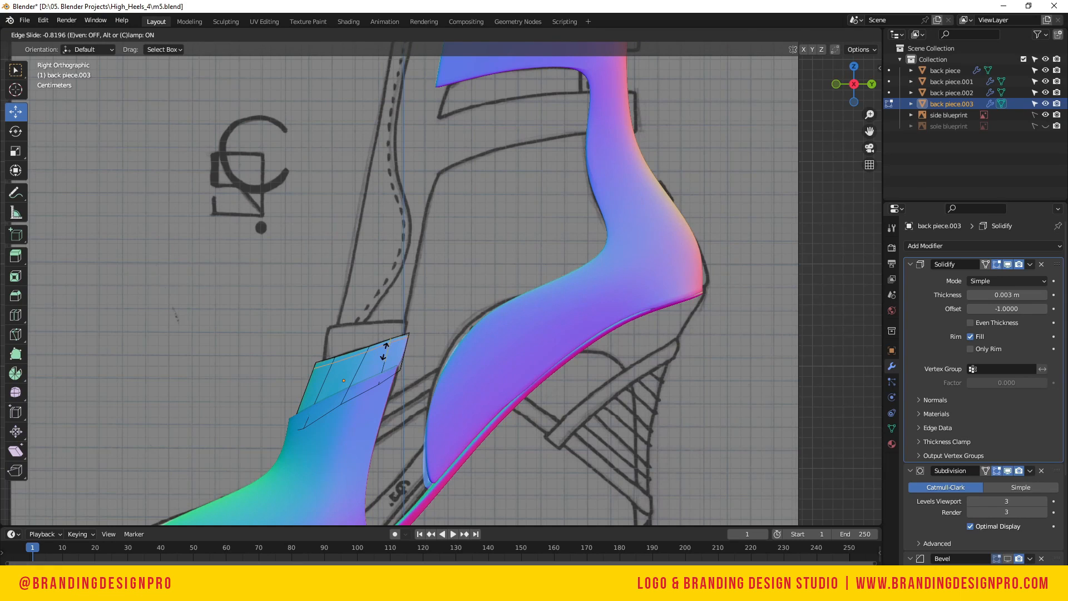
click(387, 350)
Add a second loop cut to the band, slid about 0.6 toward its lower edge
click(364, 393)
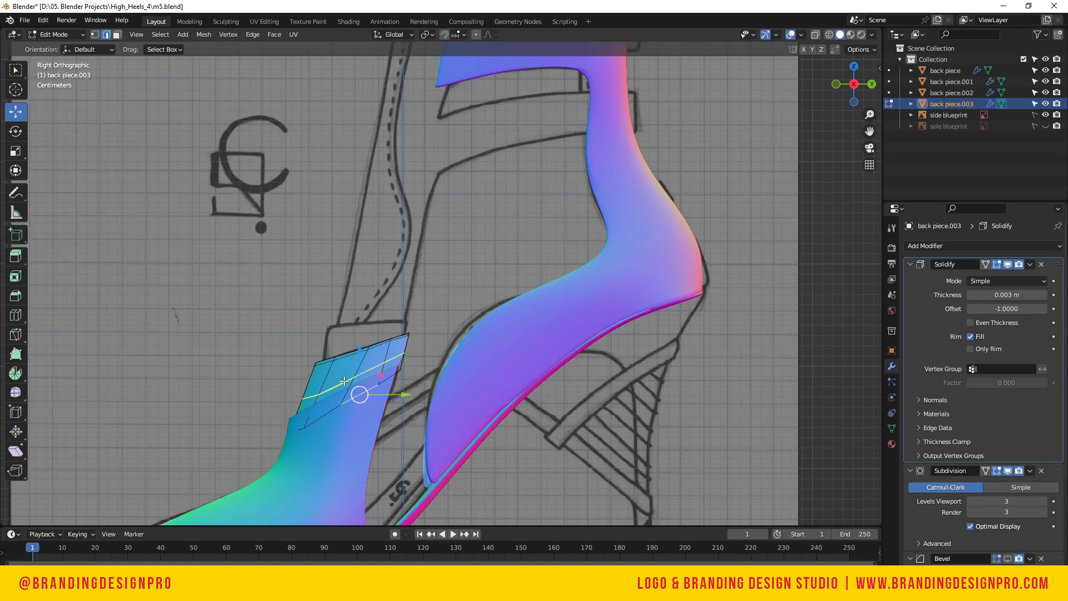
key(g)
key(g)
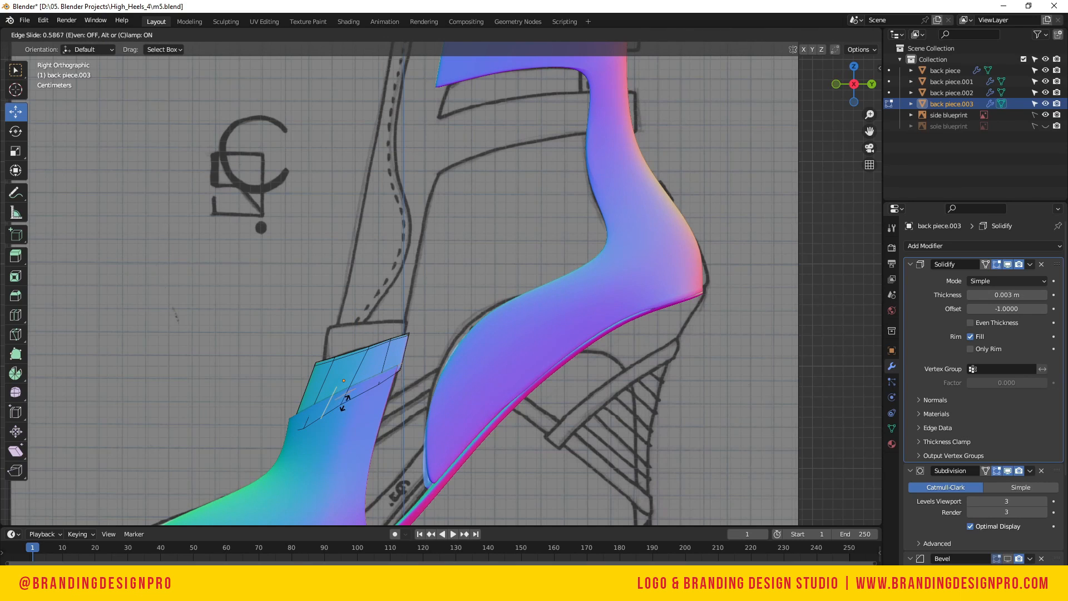
click(345, 405)
In vertex mode, move the vertices at the band's lower rear corner about 0.006 m forward to line up with the toe piece
click(441, 395)
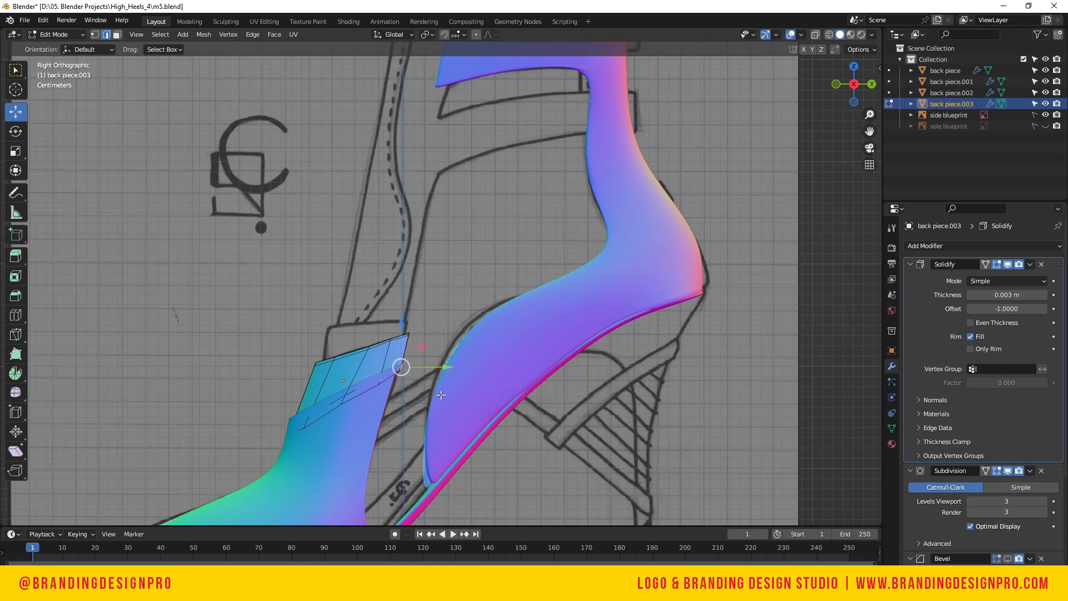
key(1)
scroll(403, 396, up, 2)
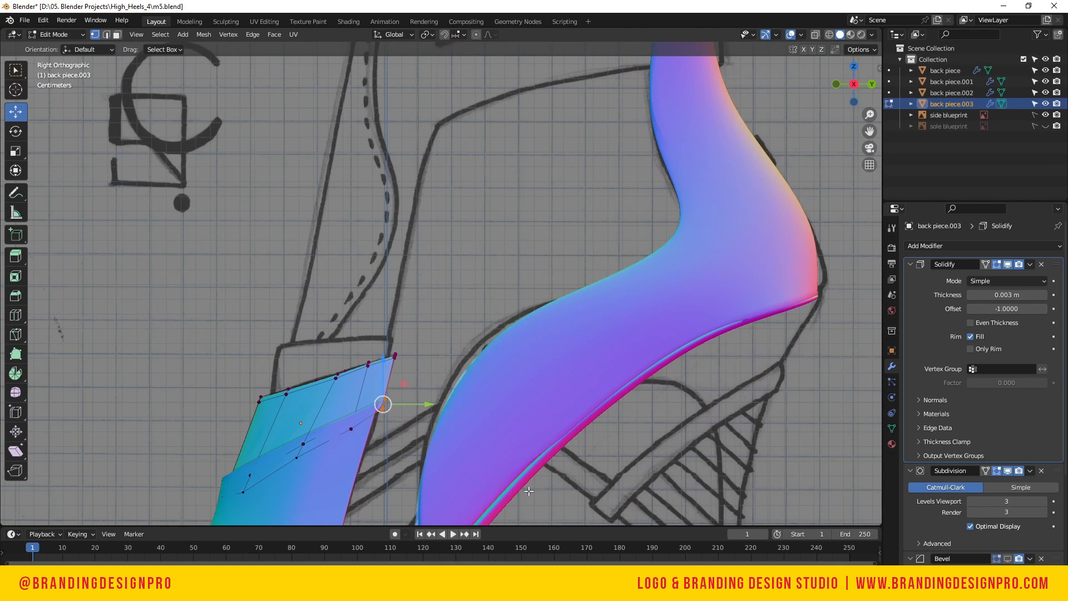
key(g)
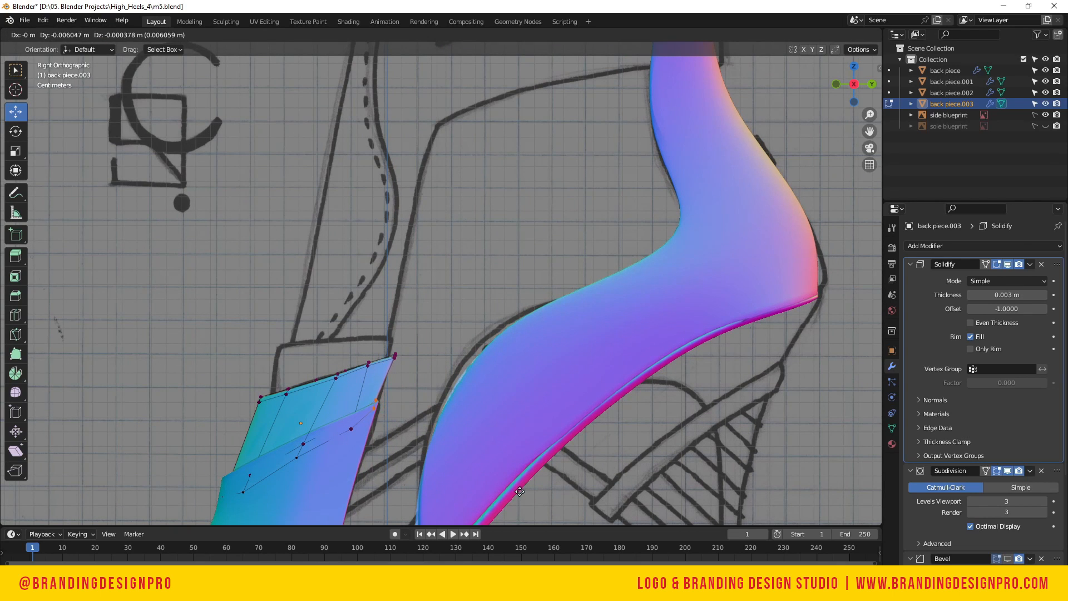
click(520, 491)
Move the vertices at the band's upper rear corner slightly forward to straighten its rear edge
click(394, 356)
key(g)
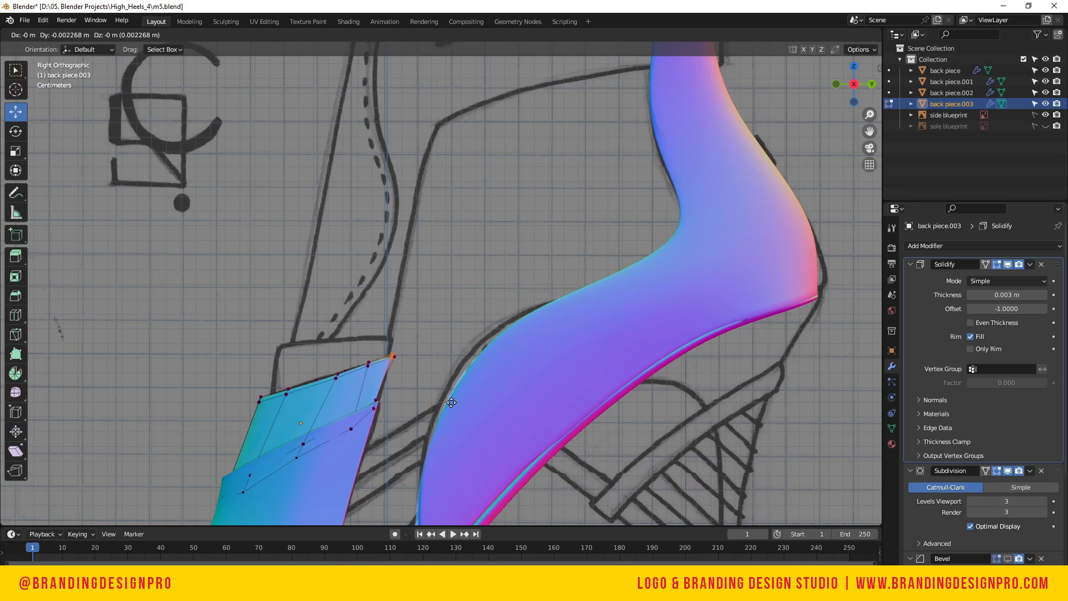
click(449, 404)
drag(439, 344, 392, 413)
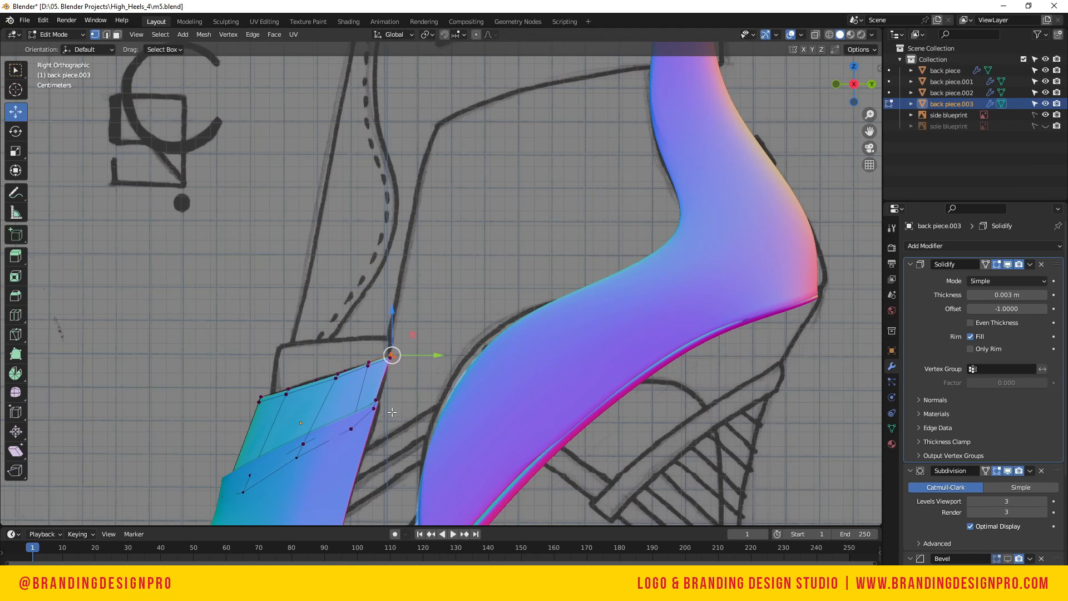
key(g)
click(388, 412)
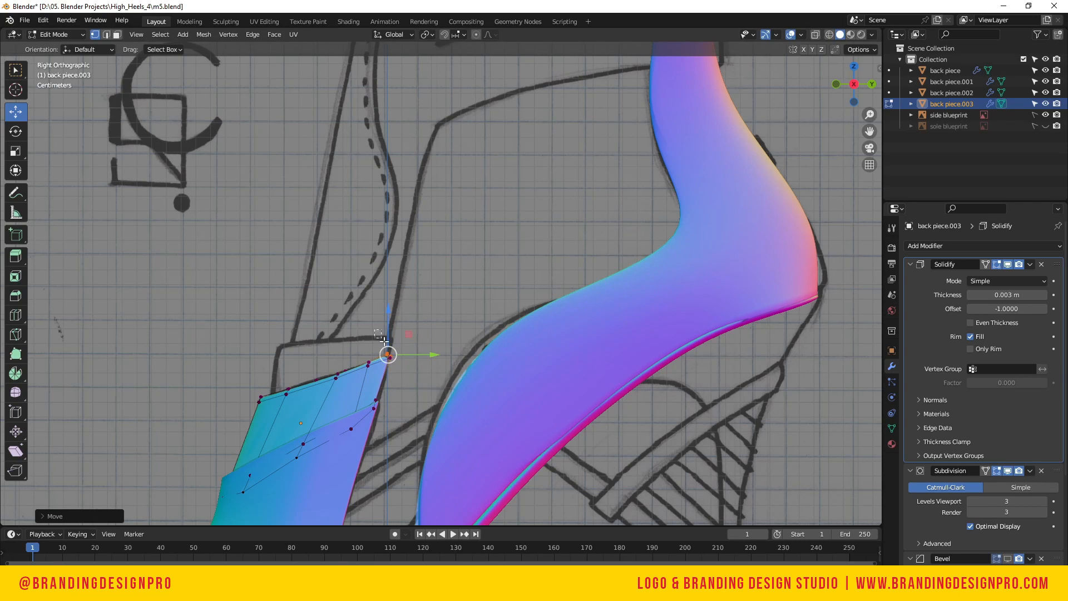
drag(395, 333, 382, 359)
key(g)
right_click(409, 356)
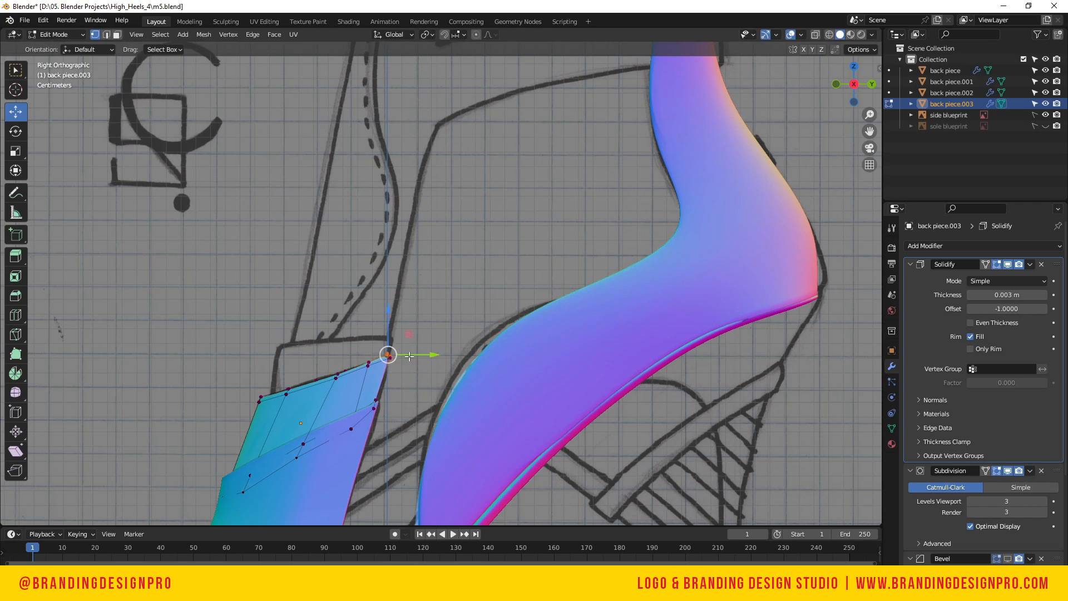
Fine-tune the position of the band's top rear corner vertex against the blueprint outline
scroll(403, 370, up, 3)
drag(323, 388, 355, 409)
key(g)
click(387, 414)
scroll(370, 432, down, 2)
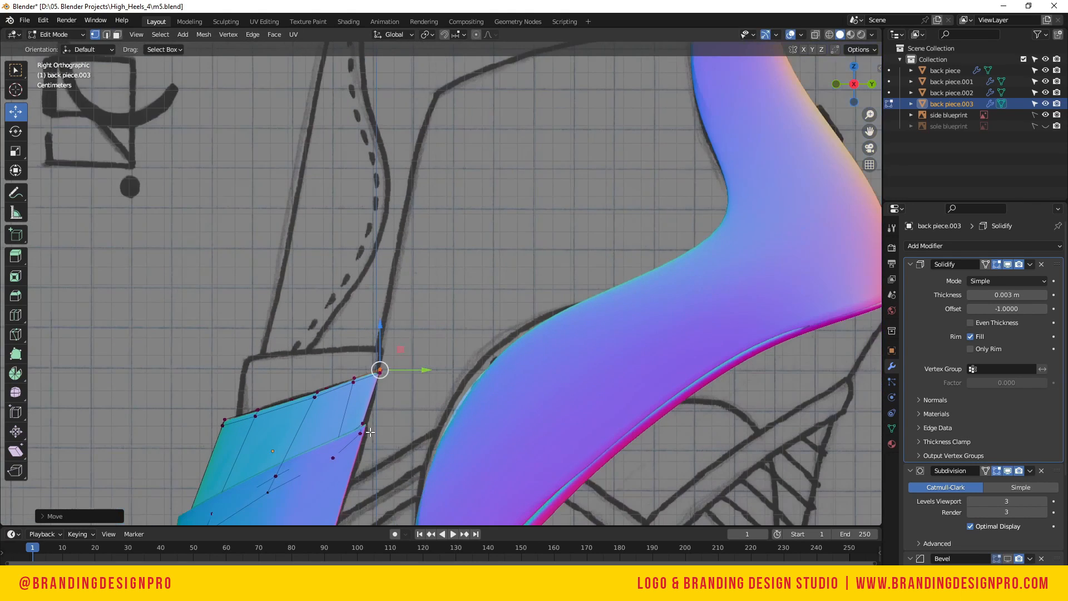
scroll(365, 431, down, 1)
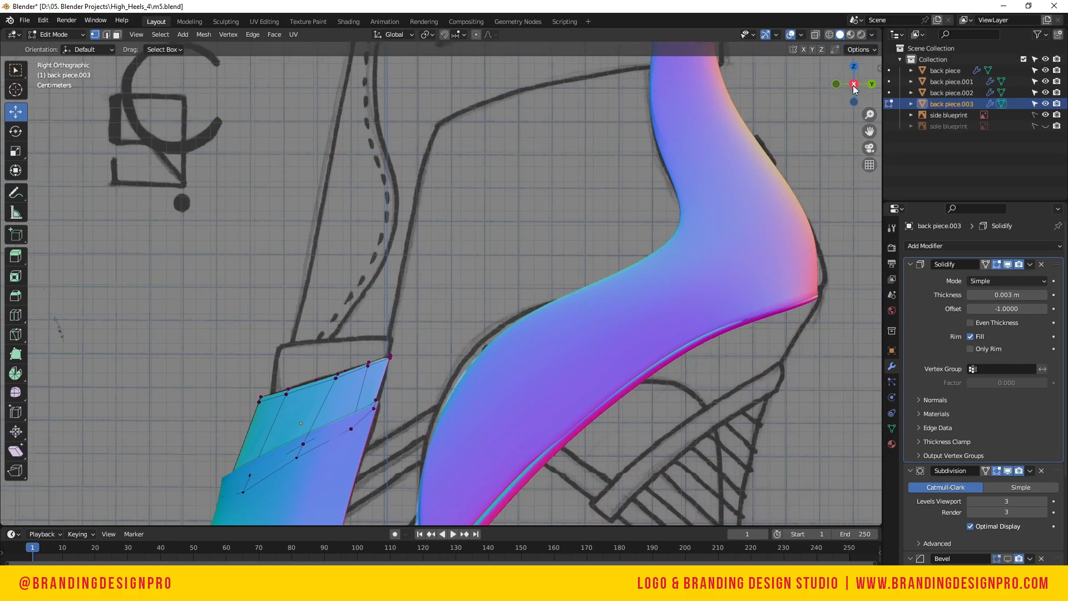
Return to Object Mode and examine the band and back piece in an angled view and against the side blueprint in right view
drag(855, 89, 695, 96)
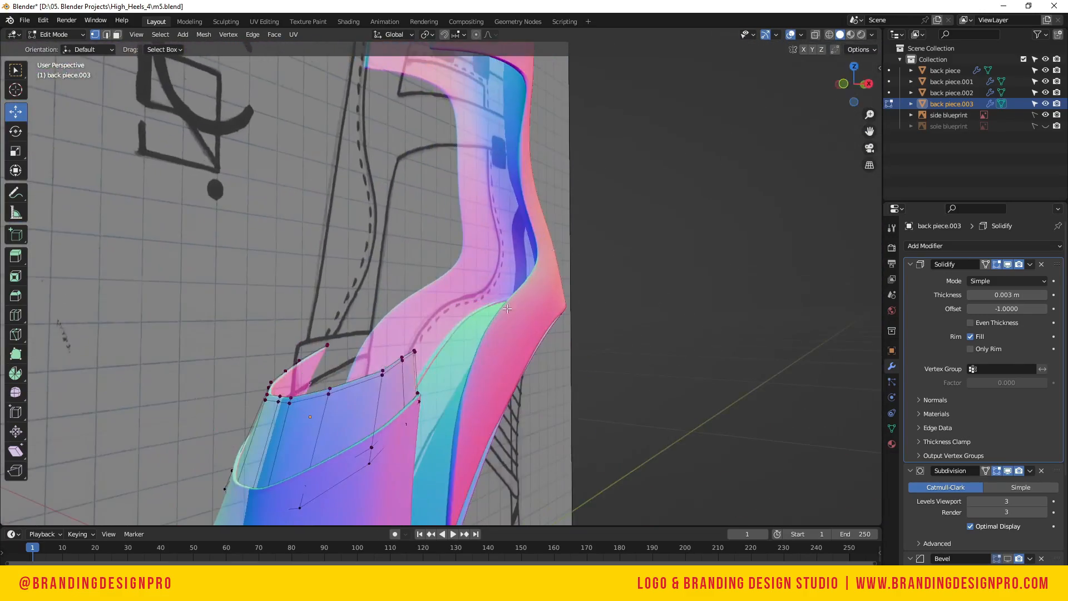
key(Tab)
click(501, 378)
key(Tab)
key(Tab)
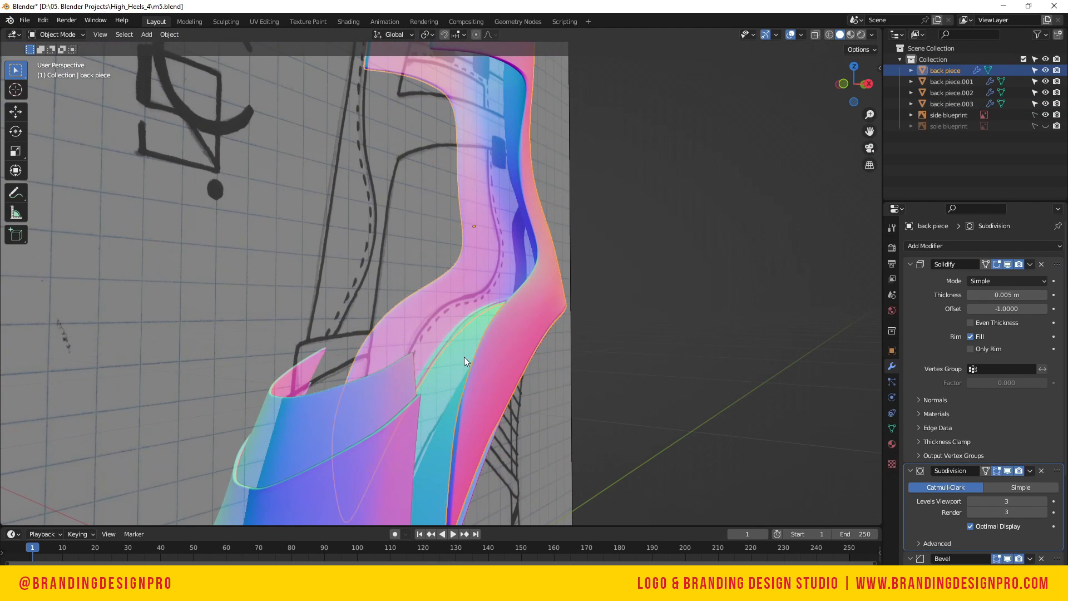
key(KP_3)
scroll(464, 356, down, 6)
click(536, 281)
scroll(322, 218, up, 1)
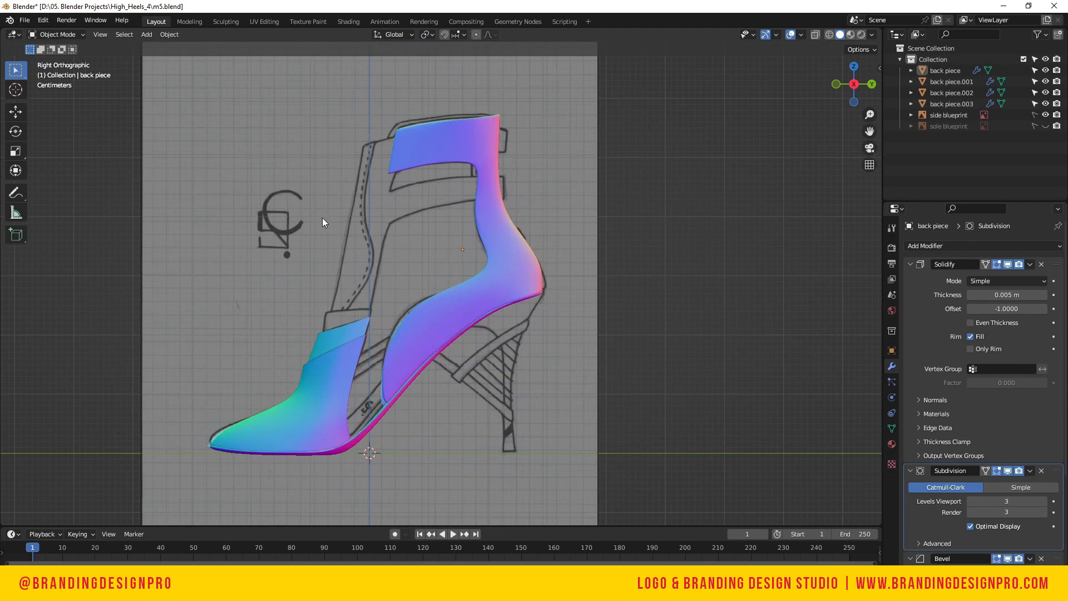
click(496, 299)
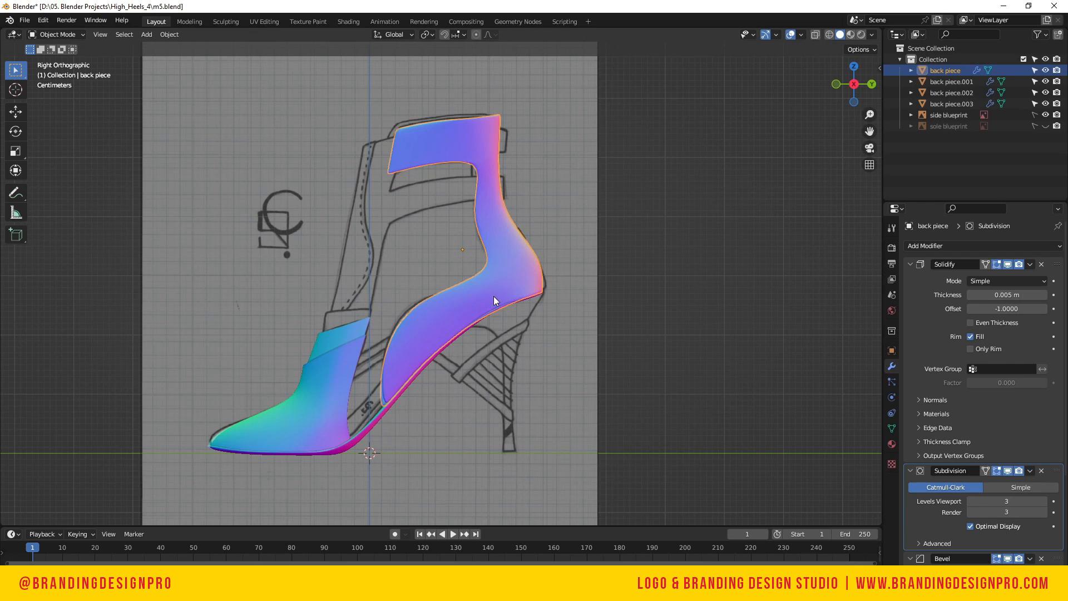
click(608, 316)
Hide the side blueprint to review the whole shoe from an angle and in right view, and show the blueprint again
click(1046, 115)
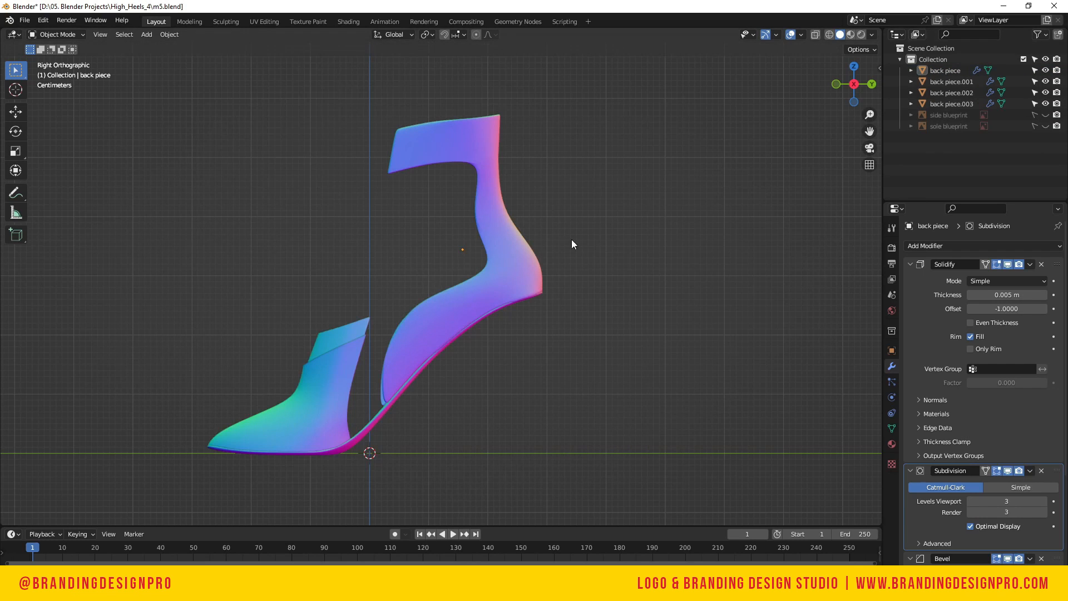
drag(840, 89, 771, 103)
key(KP_3)
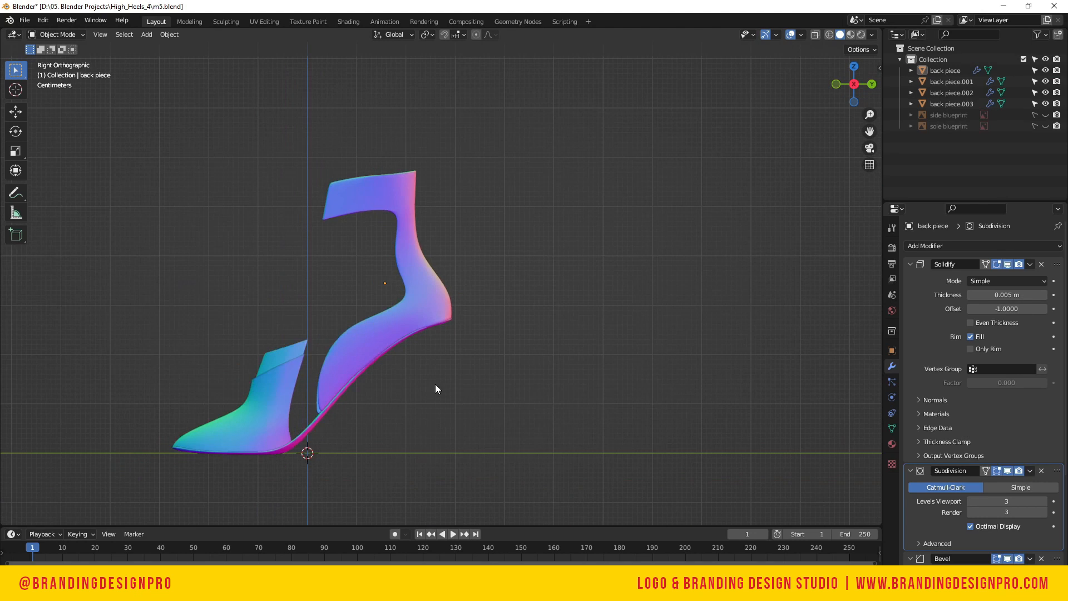
drag(435, 384, 6, 145)
key(KP_Decimal)
key(alt+a)
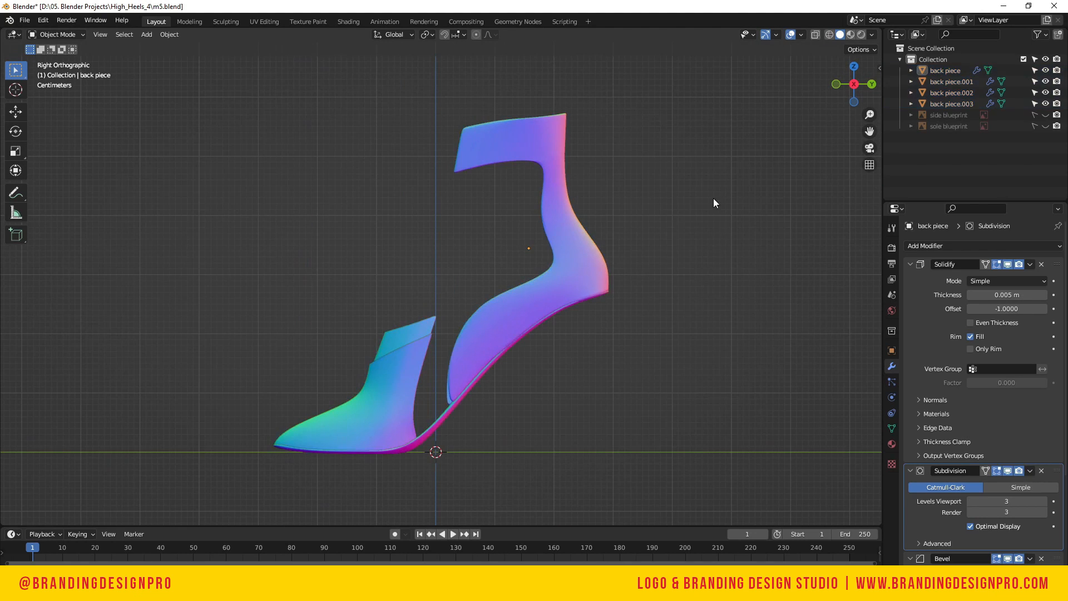
click(1046, 115)
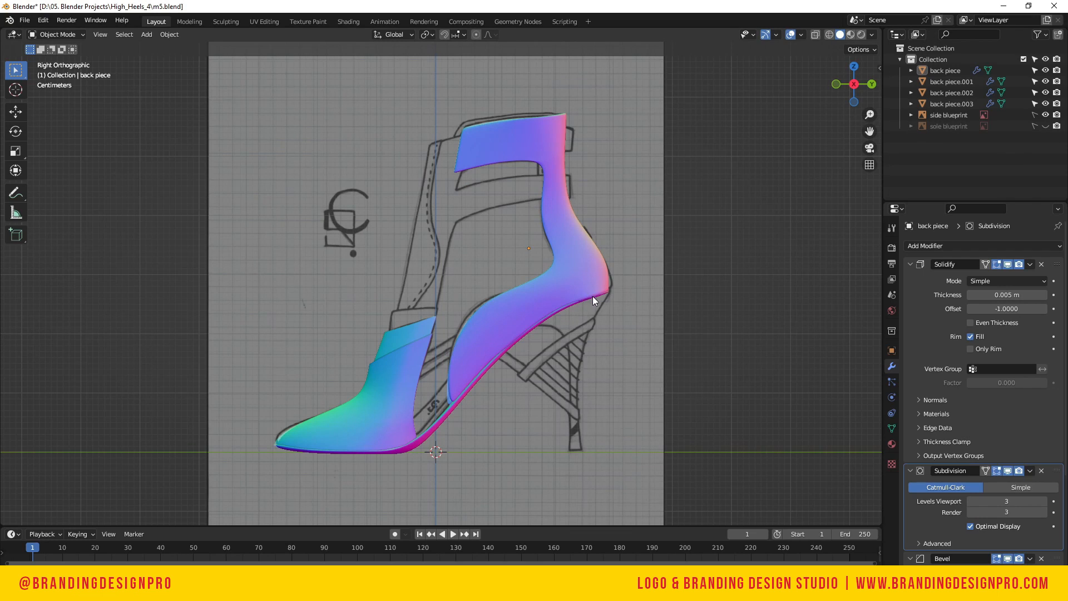
In Edit Mode, reposition the back piece's bottom vertex near the rear of the heel, return to Object Mode and save the file
scroll(593, 301, up, 2)
click(613, 306)
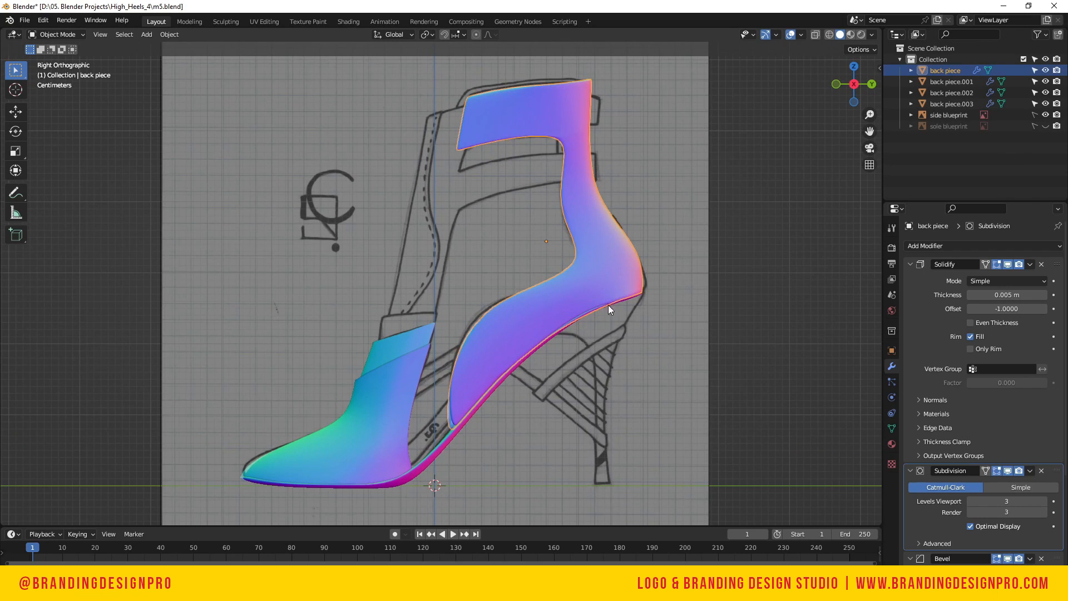
key(Tab)
click(635, 294)
key(g)
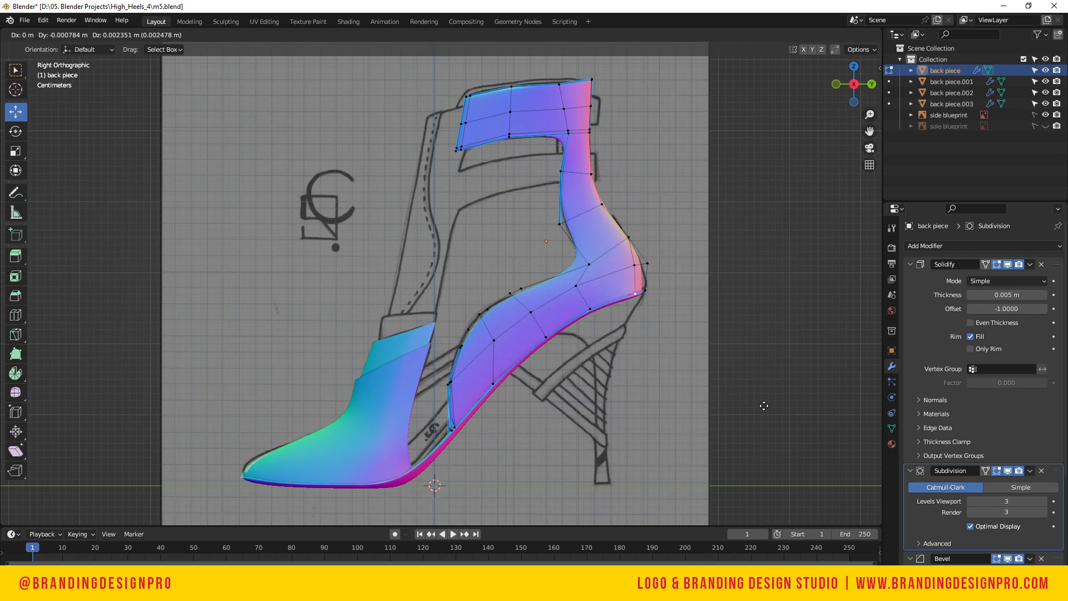
click(762, 409)
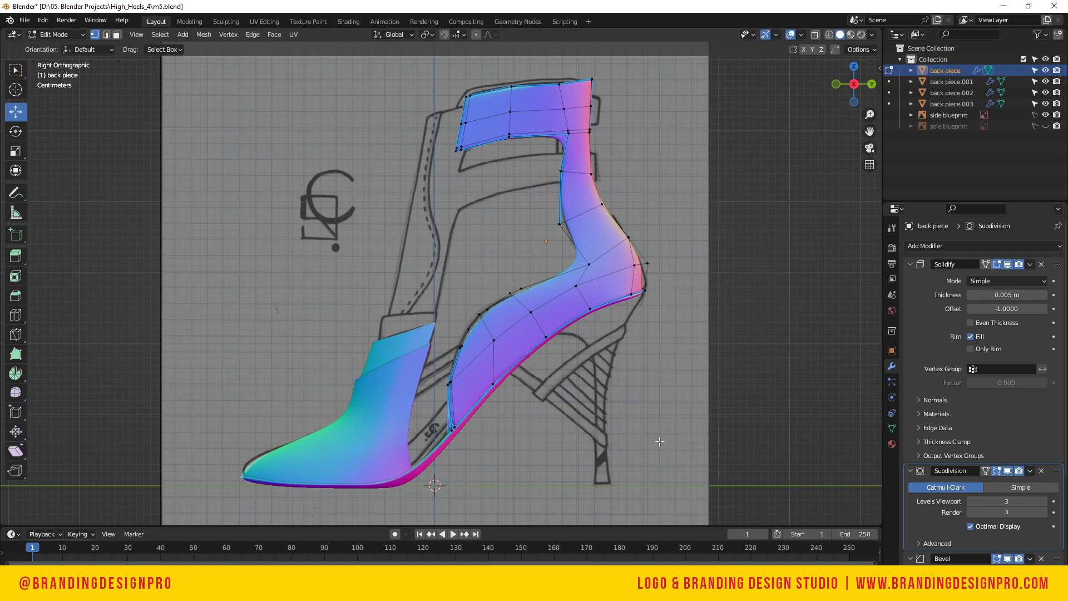
key(Tab)
click(618, 414)
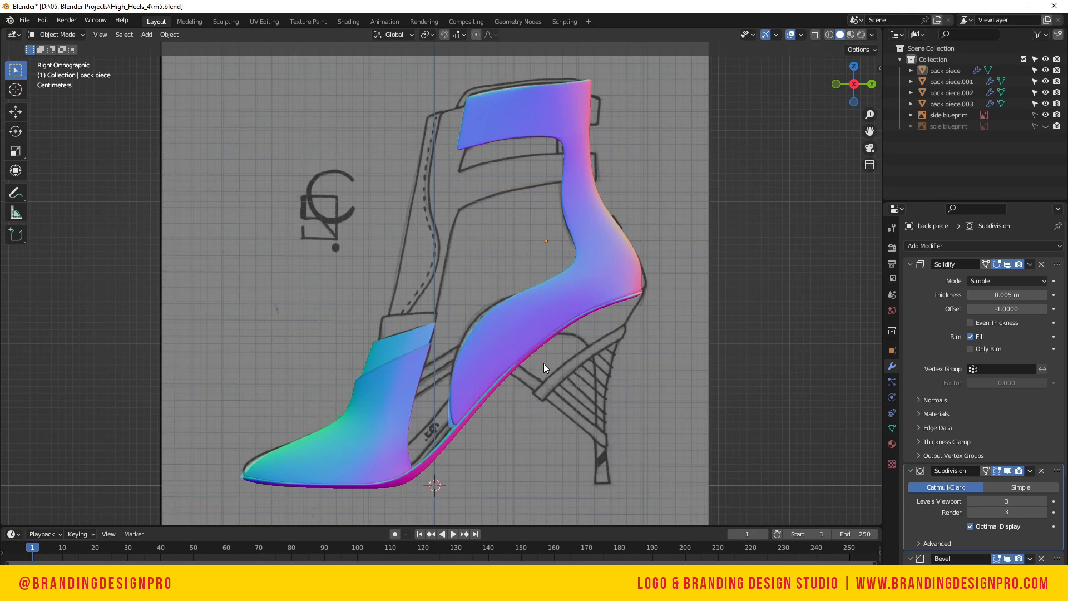
key(ctrl+s)
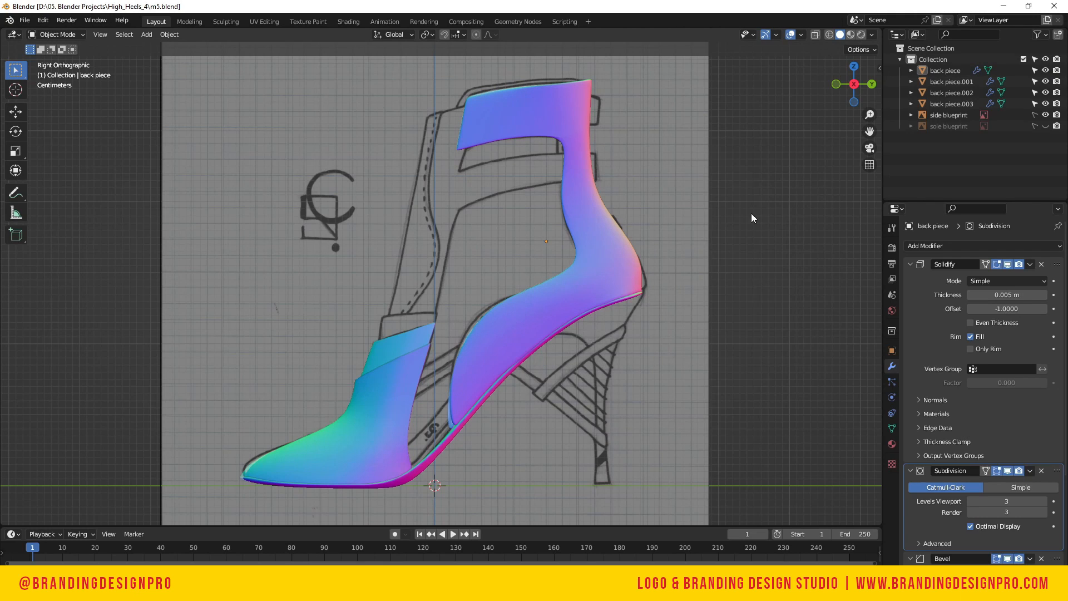
Enter Edit Mode on the sole and select its rear heel face in face selection mode
drag(839, 94, 825, 110)
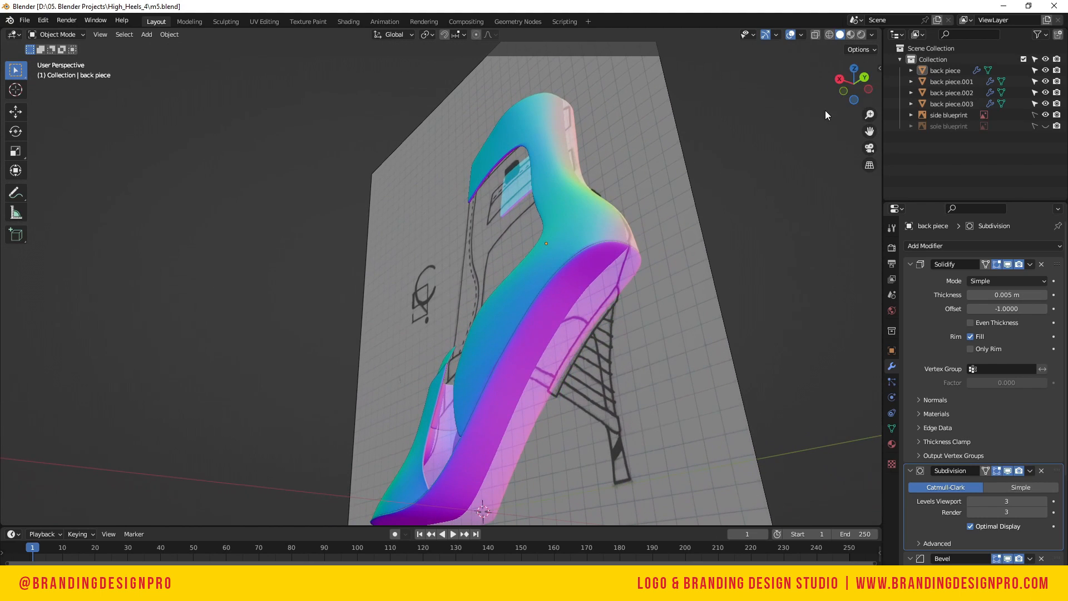
click(596, 259)
key(Tab)
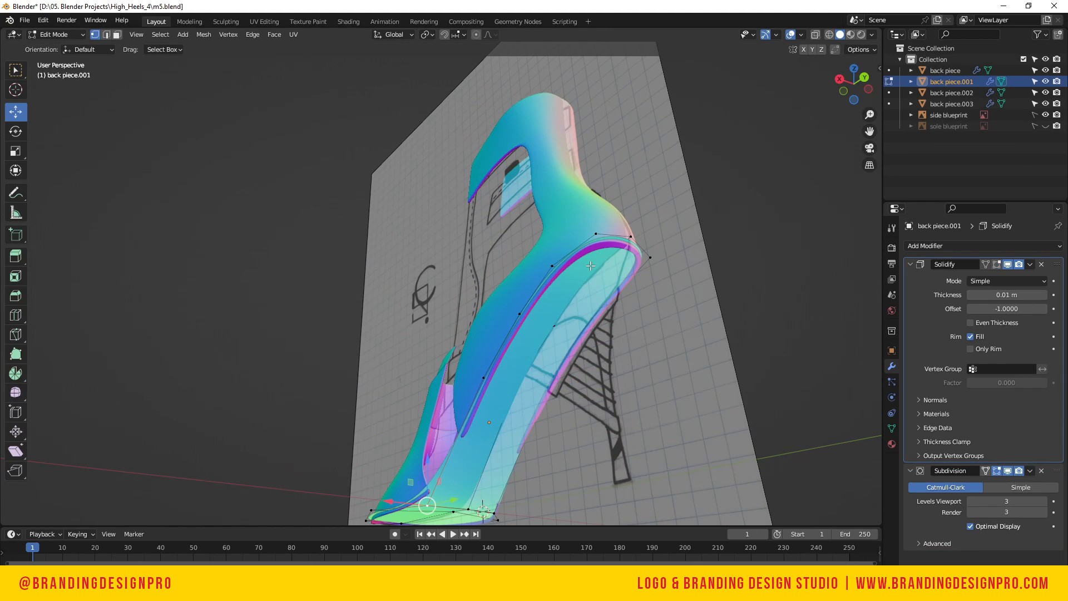
key(3)
click(623, 266)
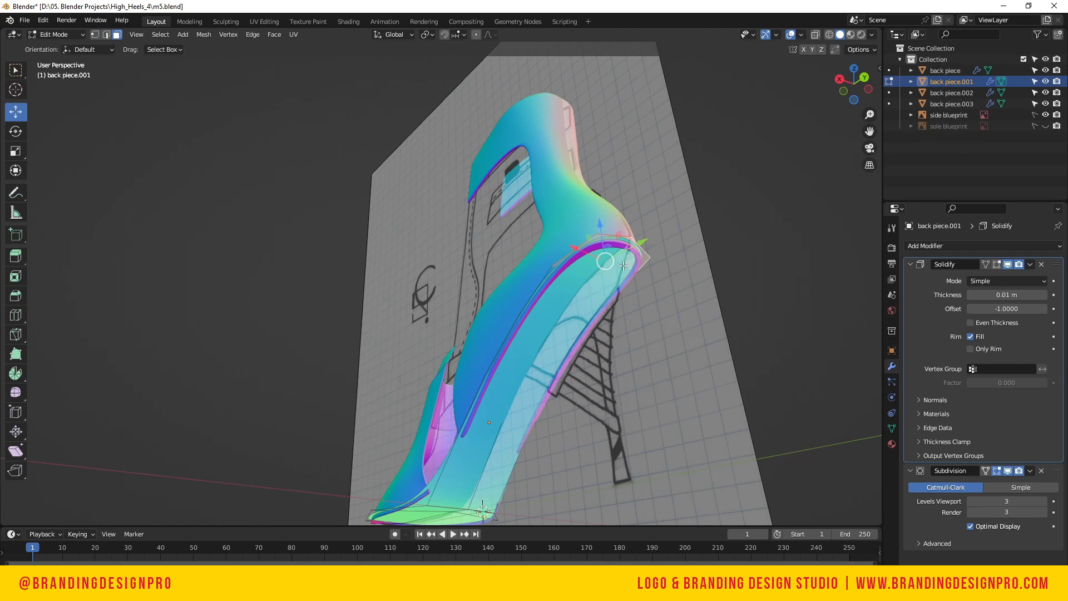
Try to separate the selected rear faces from the sole, check the split in right view, and undo the separation
key(p)
click(621, 265)
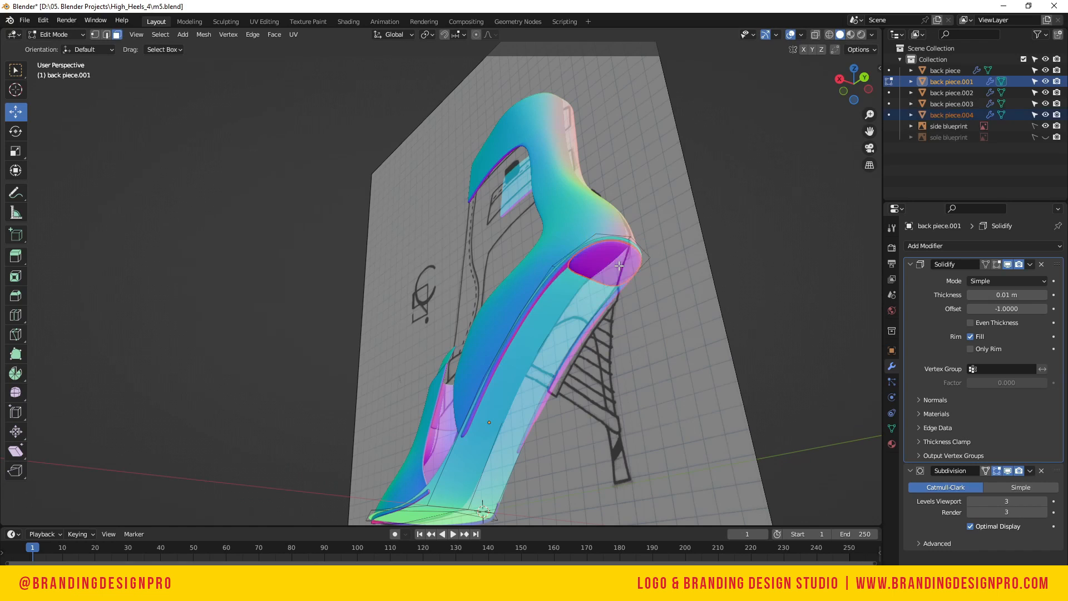
click(609, 267)
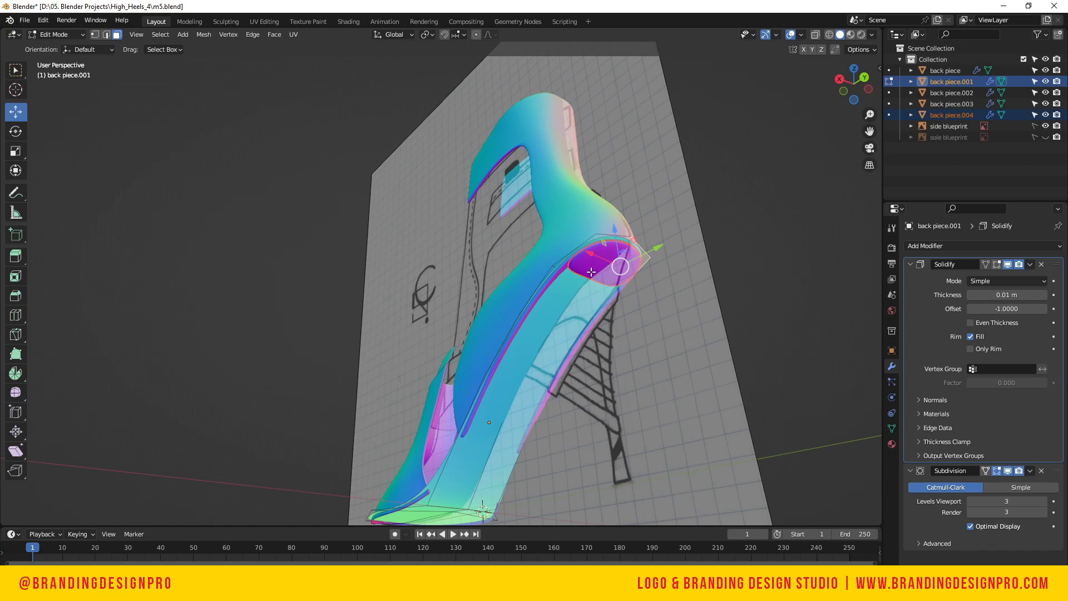
drag(843, 96, 906, 124)
click(848, 97)
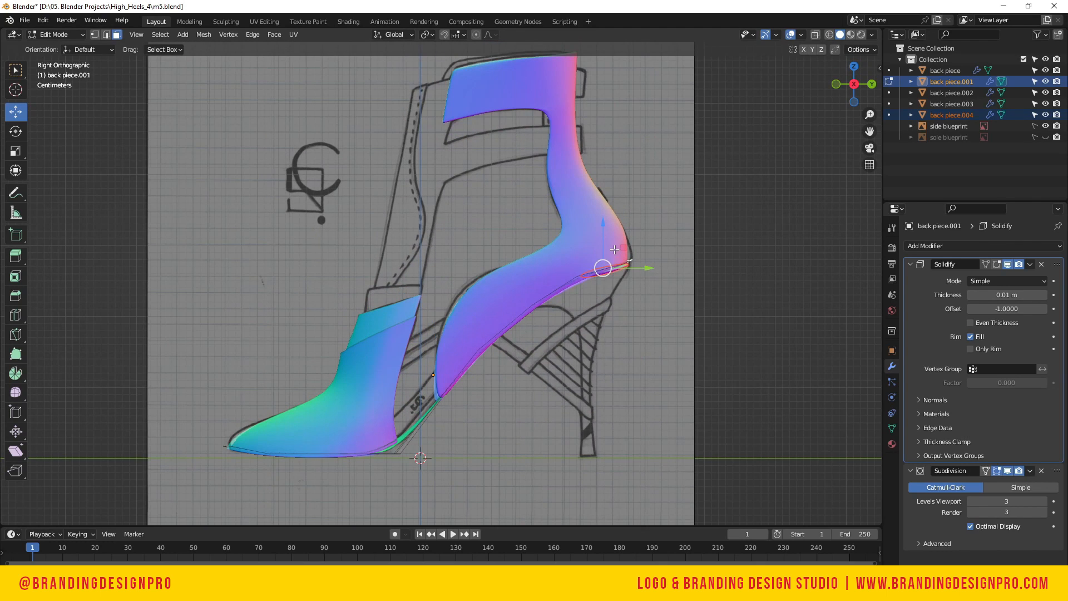
key(ctrl+z)
key(ctrl+z)
Select the four rear heel faces of the sole, using the unsubdivided cage, and turn on Subdivision's edit-mode and on-cage display
drag(851, 98, 836, 113)
shift+click(585, 296)
shift+click(607, 306)
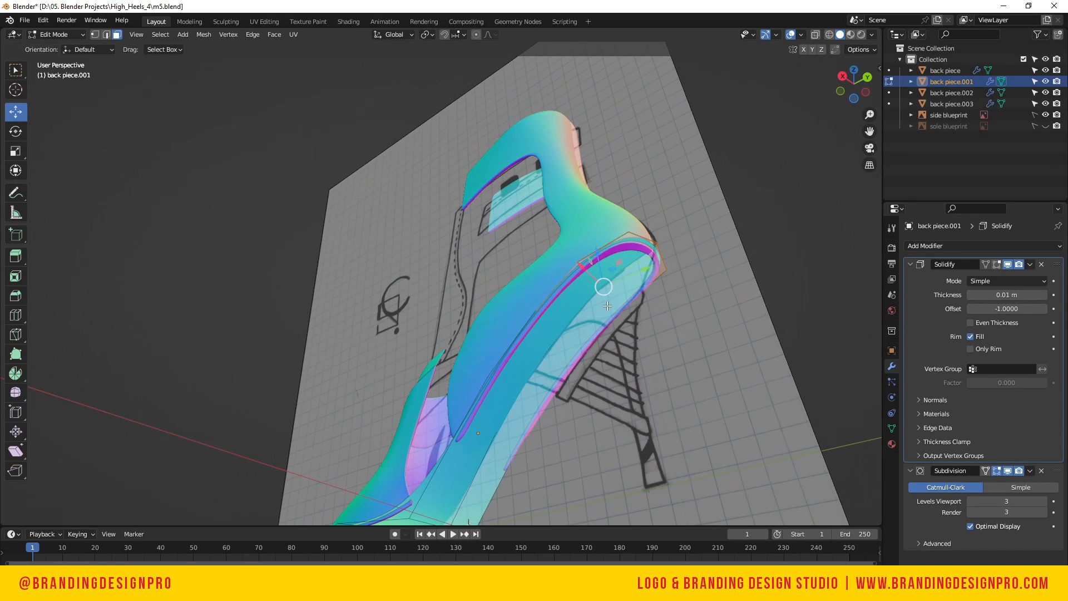
click(997, 471)
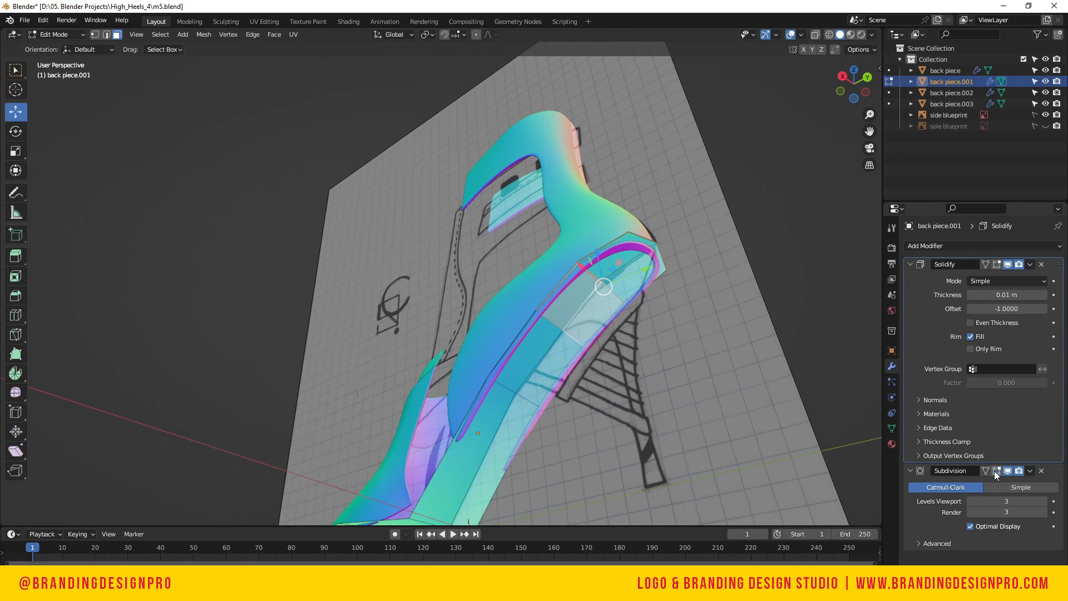
click(631, 280)
shift+click(617, 264)
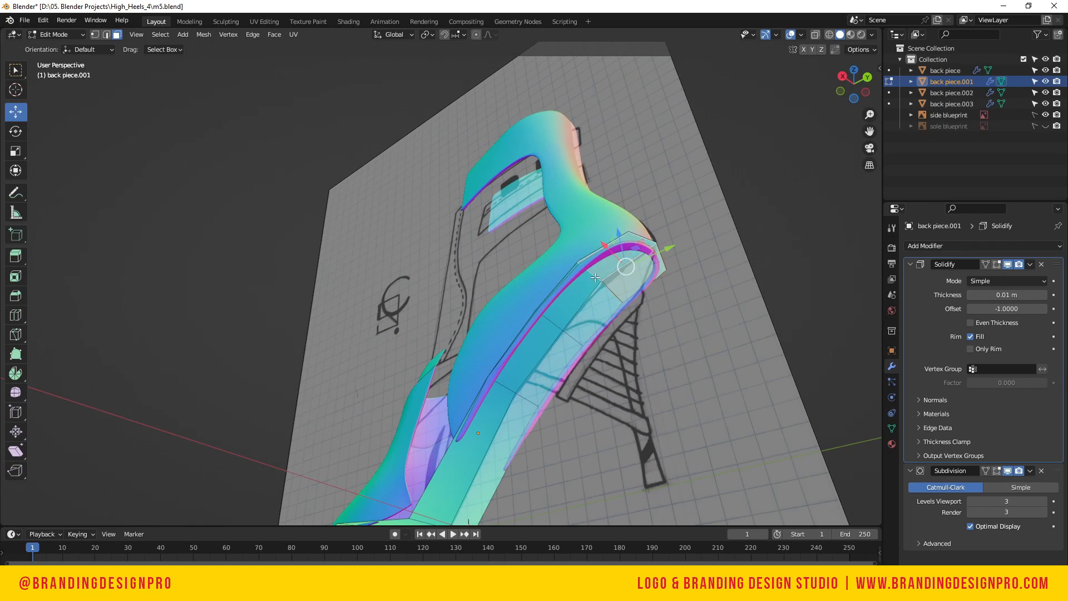
shift+click(588, 288)
shift+click(602, 315)
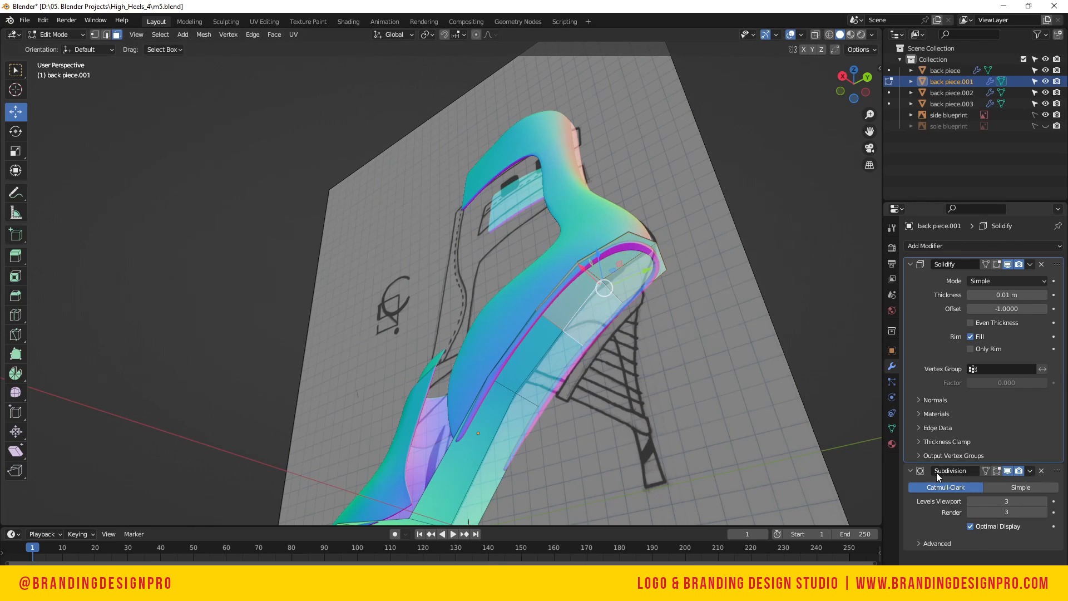
click(997, 471)
click(985, 470)
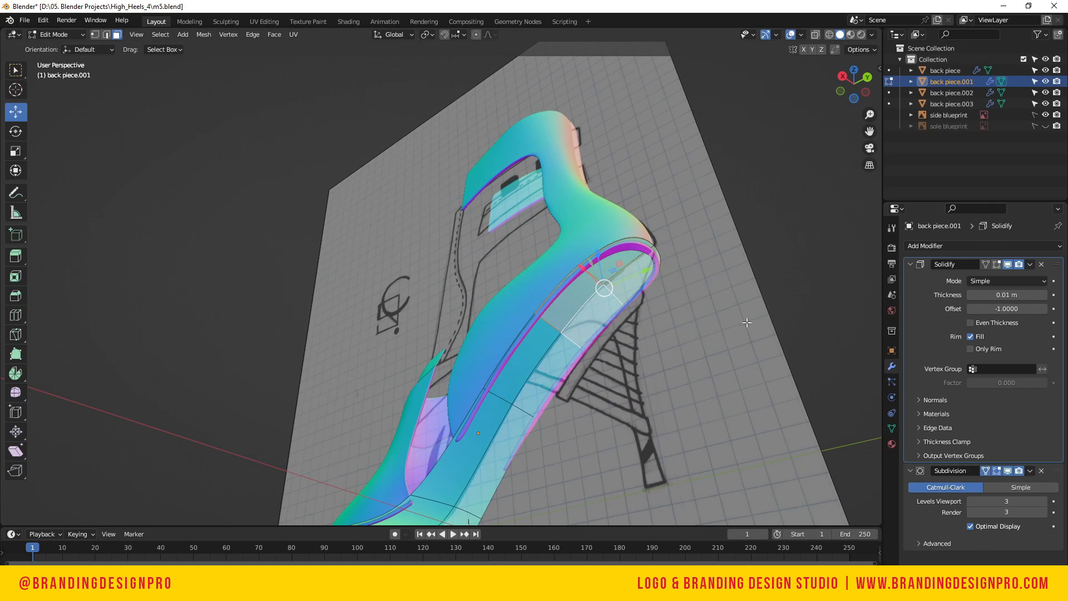
Duplicate the selected heel faces in place and separate the copy into its own object
drag(843, 89, 852, 116)
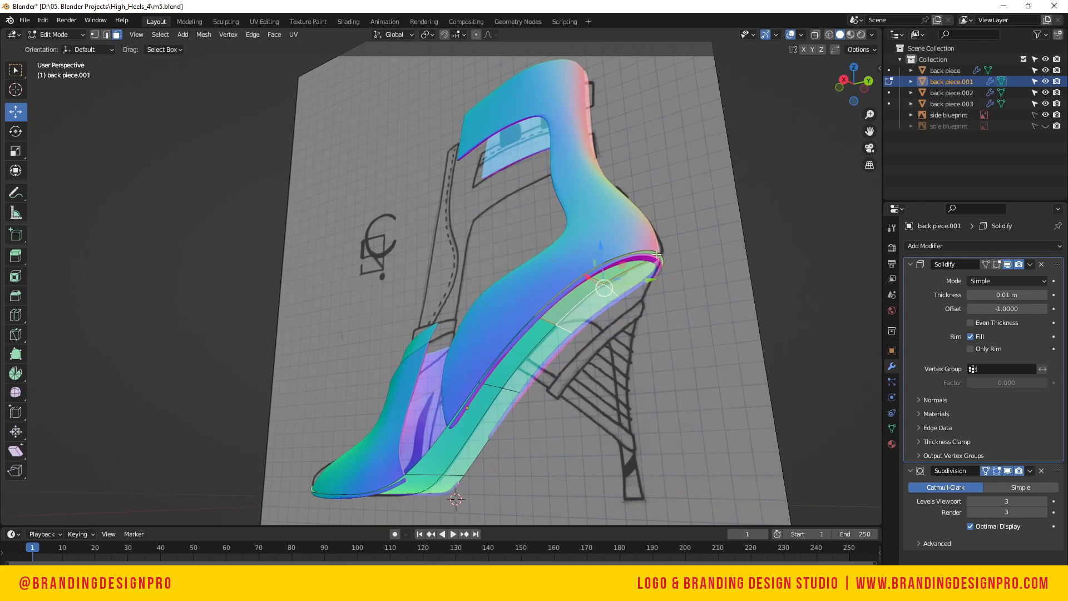
key(shift+d)
right_click(557, 321)
key(p)
click(554, 326)
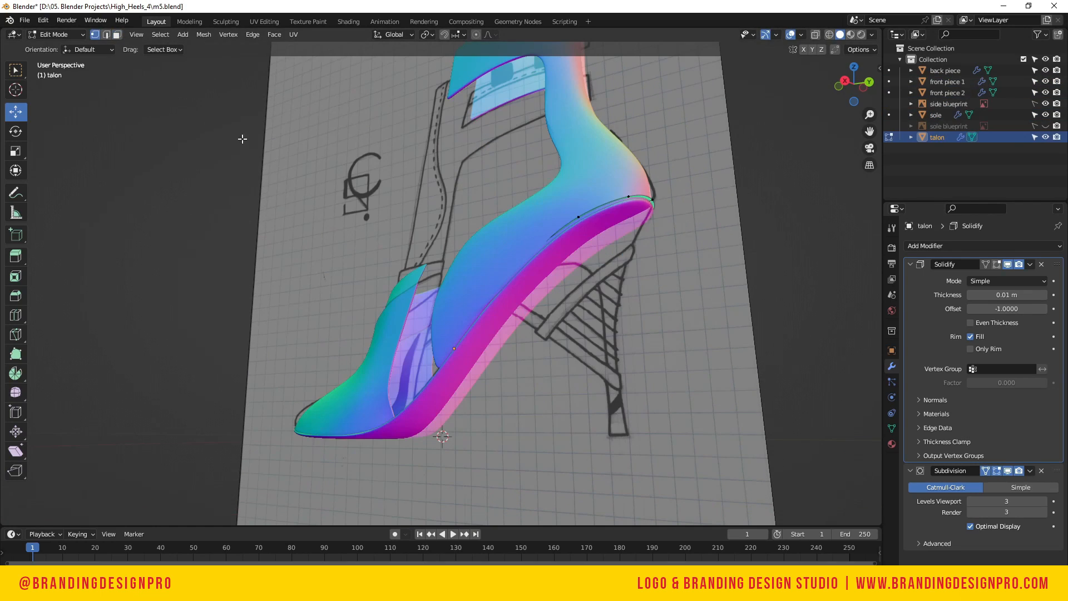
In Object Mode, move the talon slightly below the sole's heel area and check its placement in right view
key(Tab)
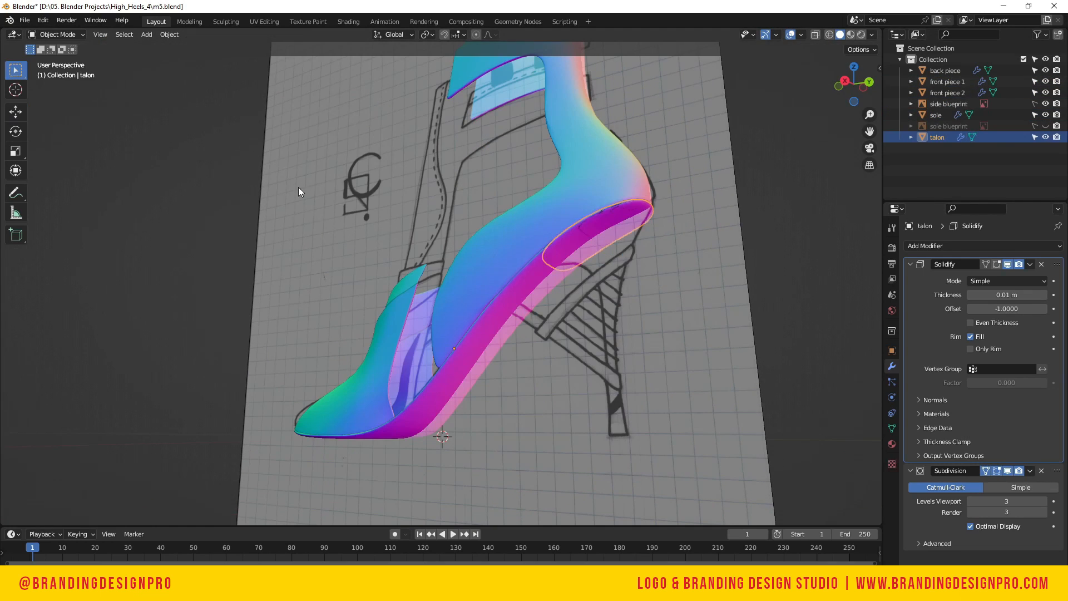
key(g)
click(619, 252)
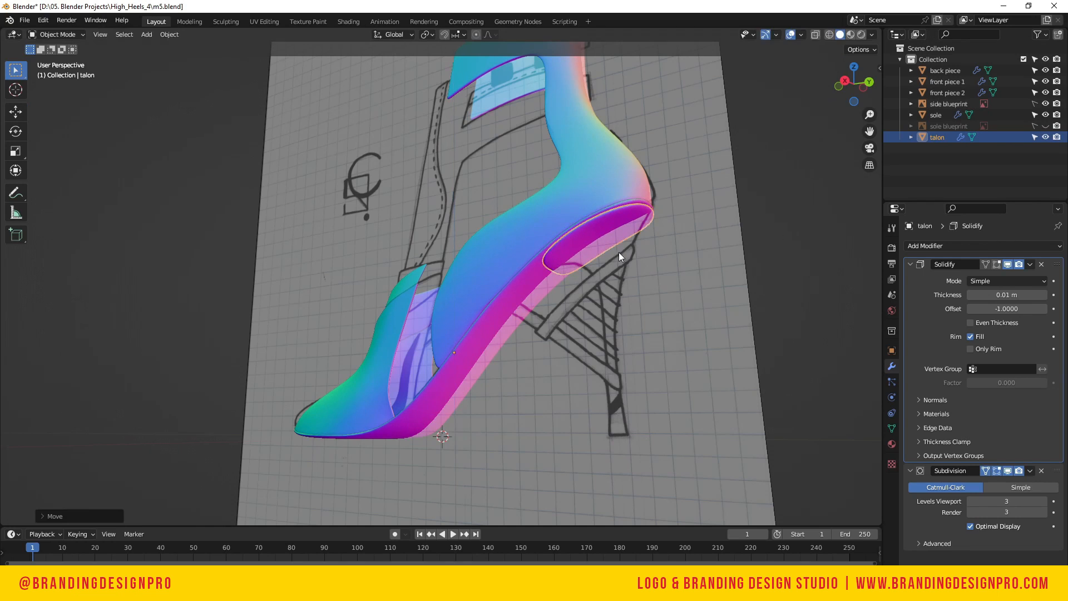
key(KP_3)
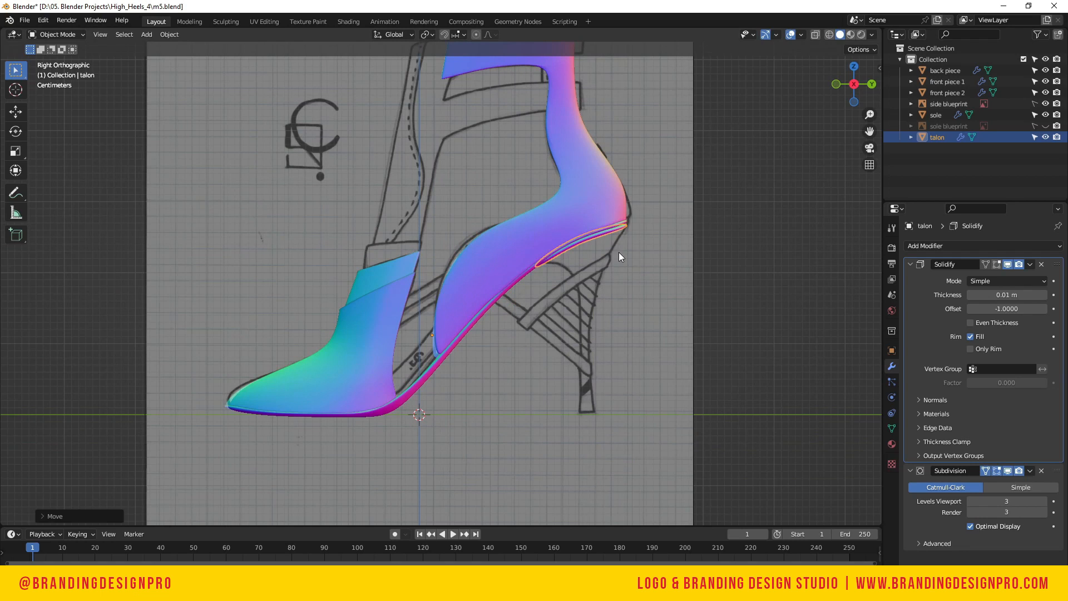
Enter Edit Mode on the talon and hide the sole to examine the talon's faces from a low angle
key(Tab)
drag(837, 83, 819, 164)
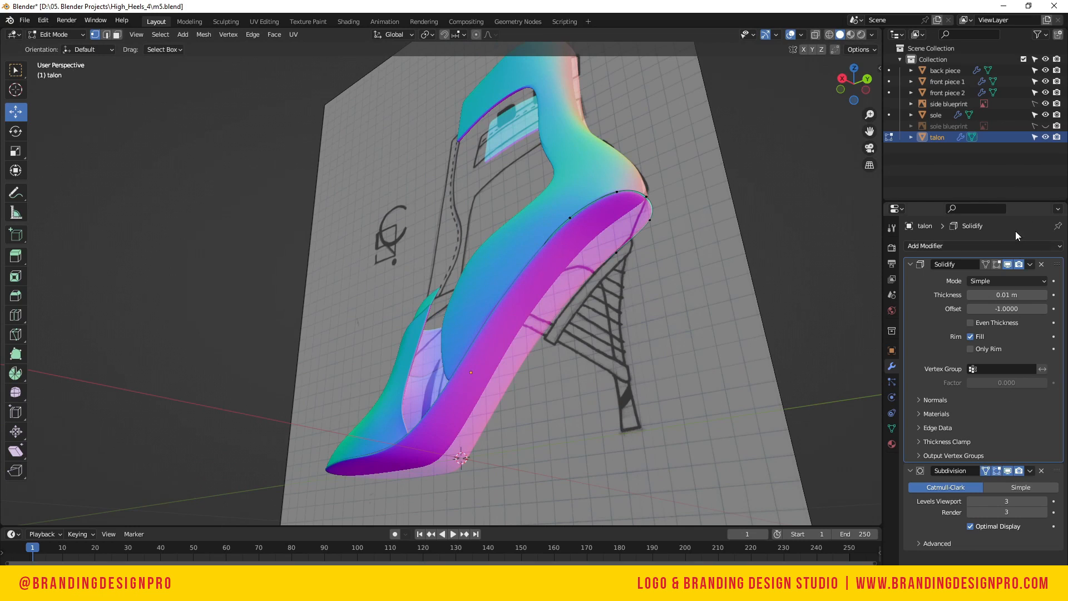
click(1045, 115)
click(1046, 115)
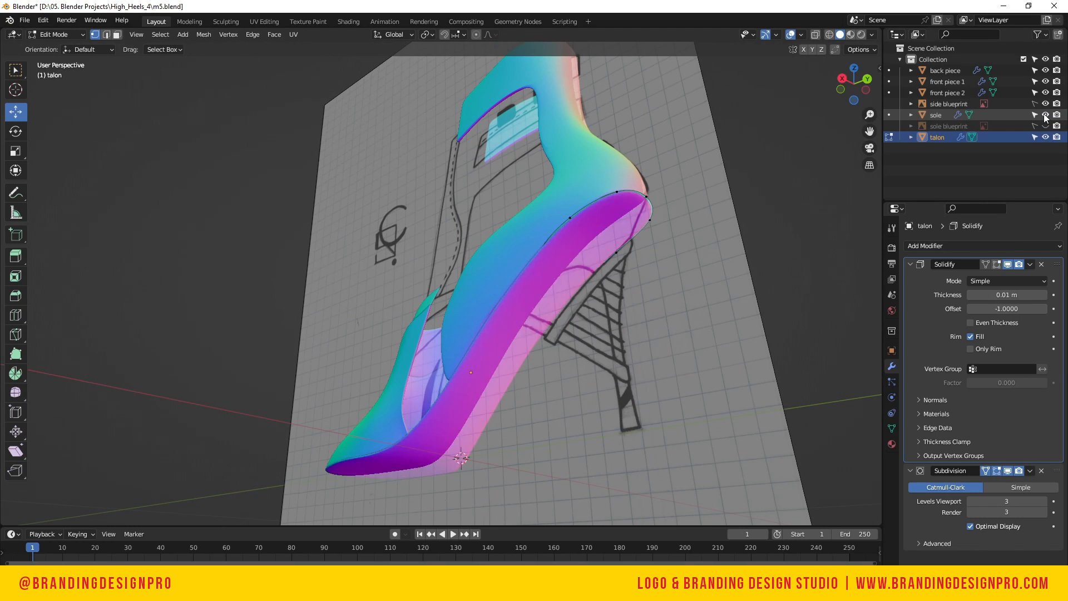
click(1046, 115)
click(1045, 115)
click(1045, 115)
click(1045, 116)
click(1045, 115)
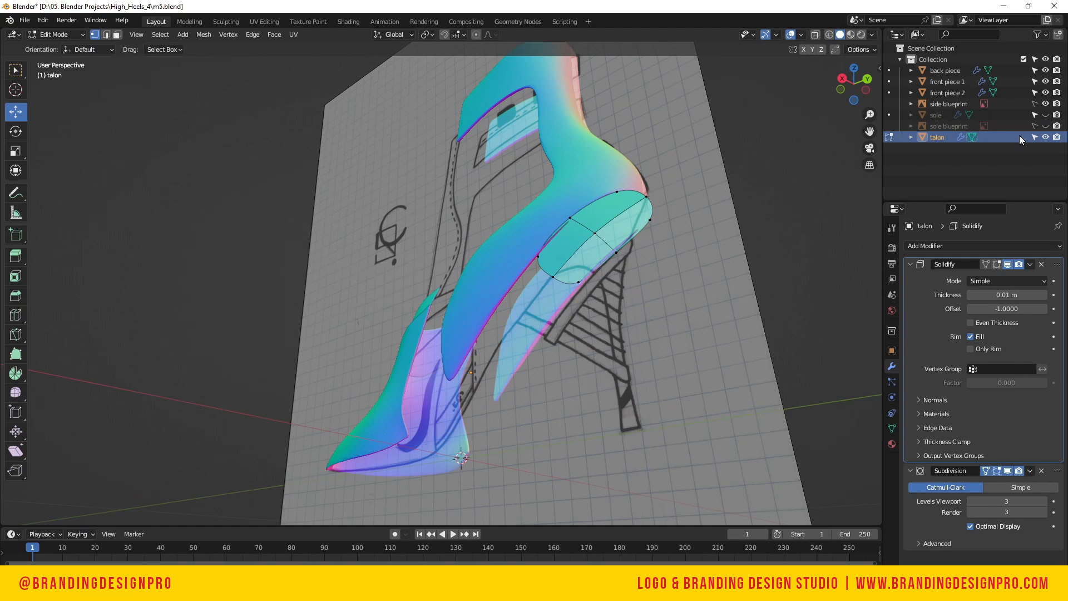
Turn on the talon's Solidify display in Edit Mode, then show the sole again and make it unselectable
click(998, 264)
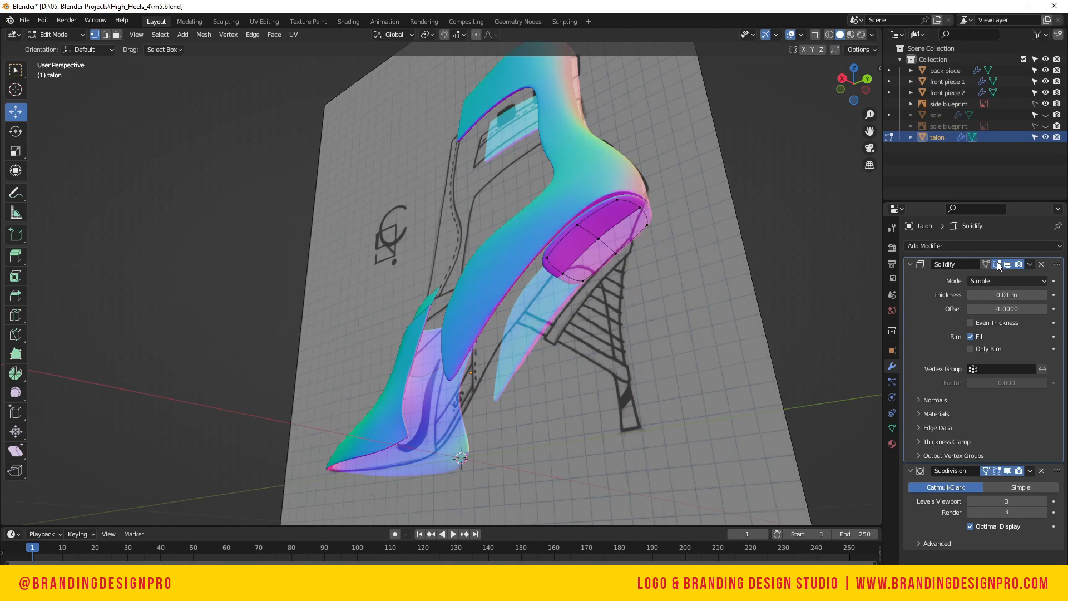
click(1045, 115)
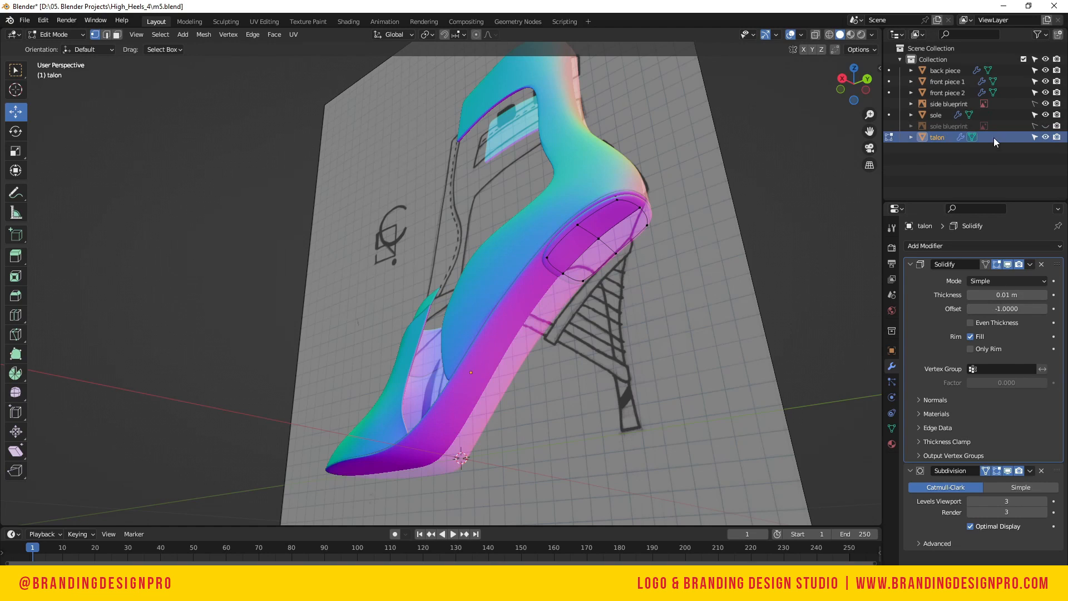
click(1015, 115)
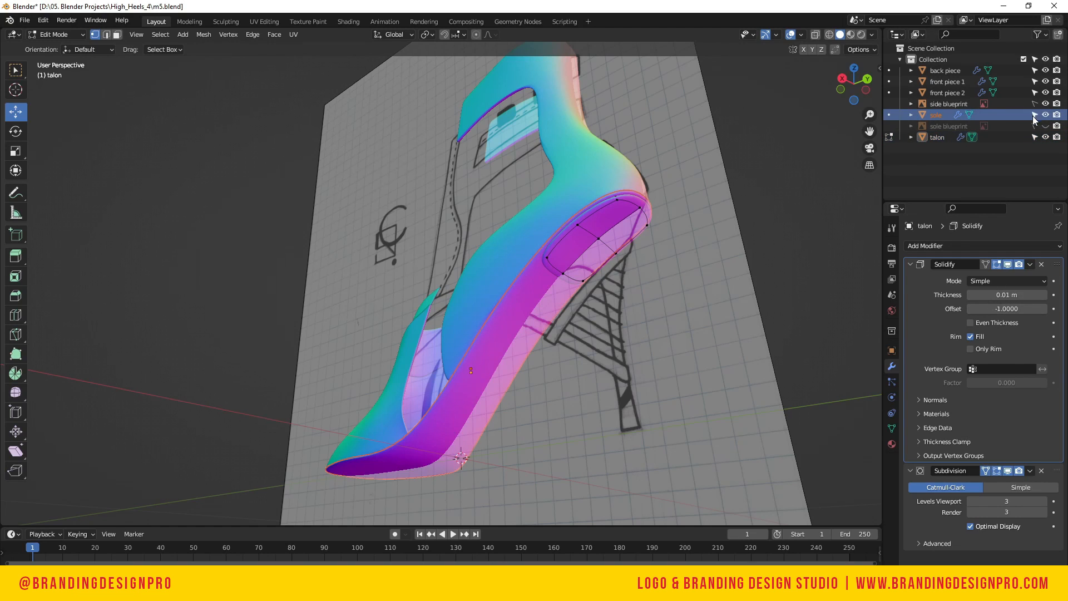
click(1035, 116)
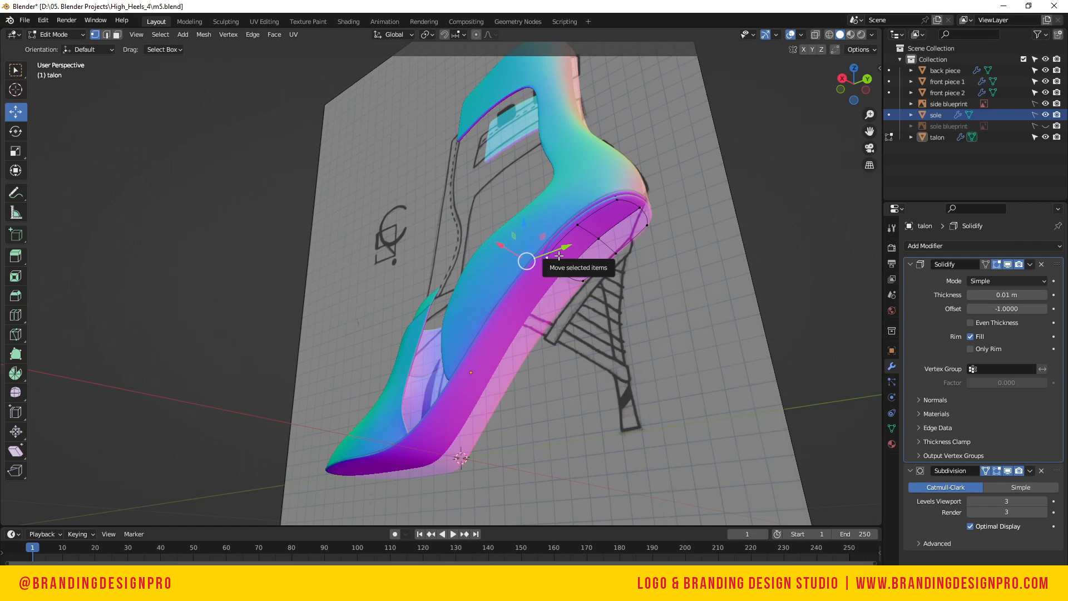
Select the talon's faces in face selection mode and turn off Subdivision's on-cage display
key(3)
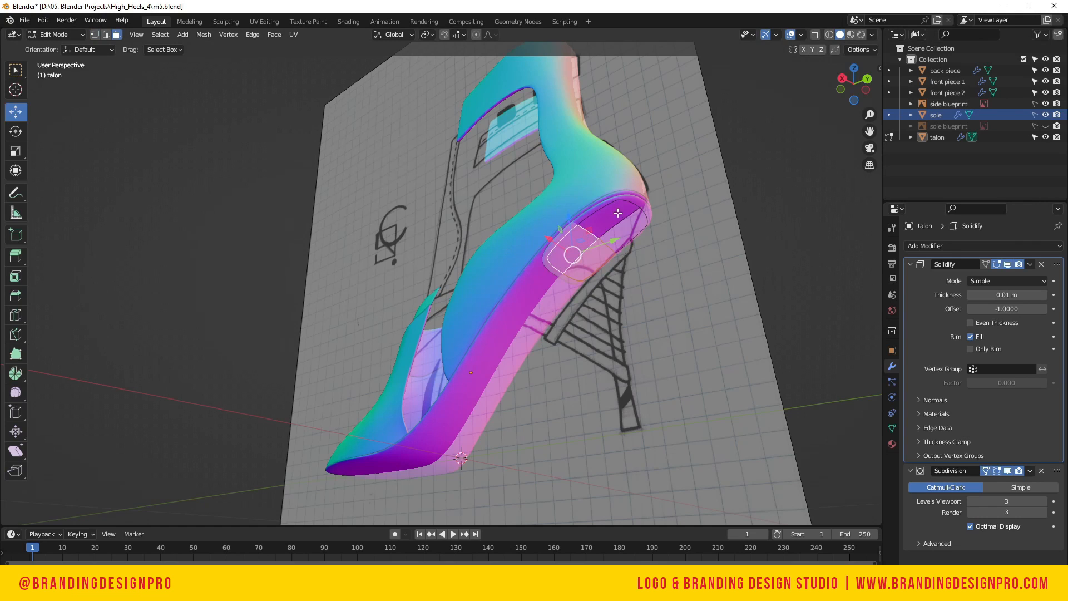
click(618, 213)
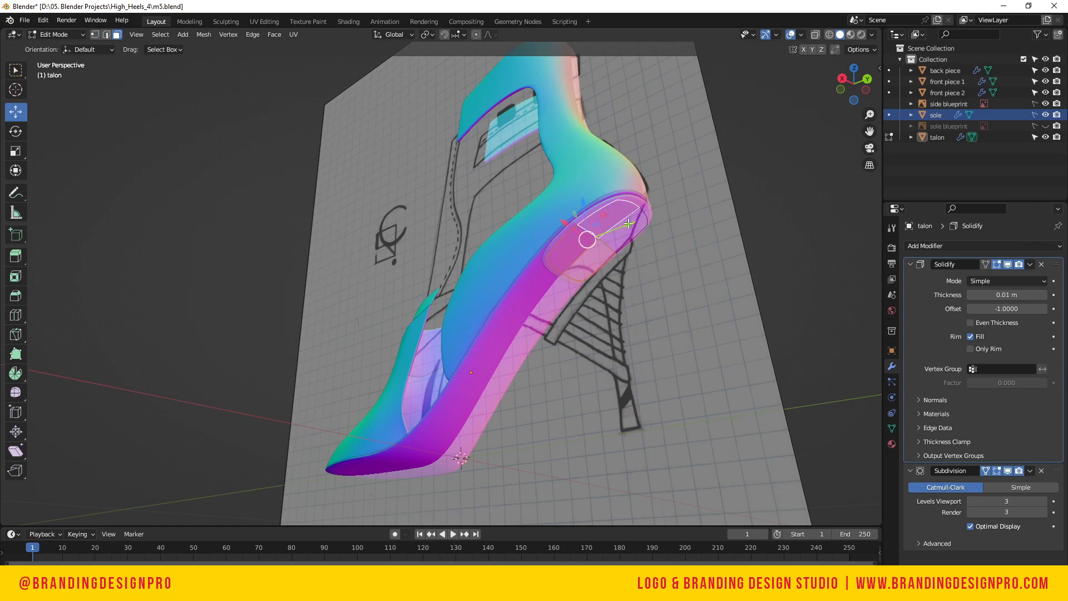
click(995, 265)
click(994, 264)
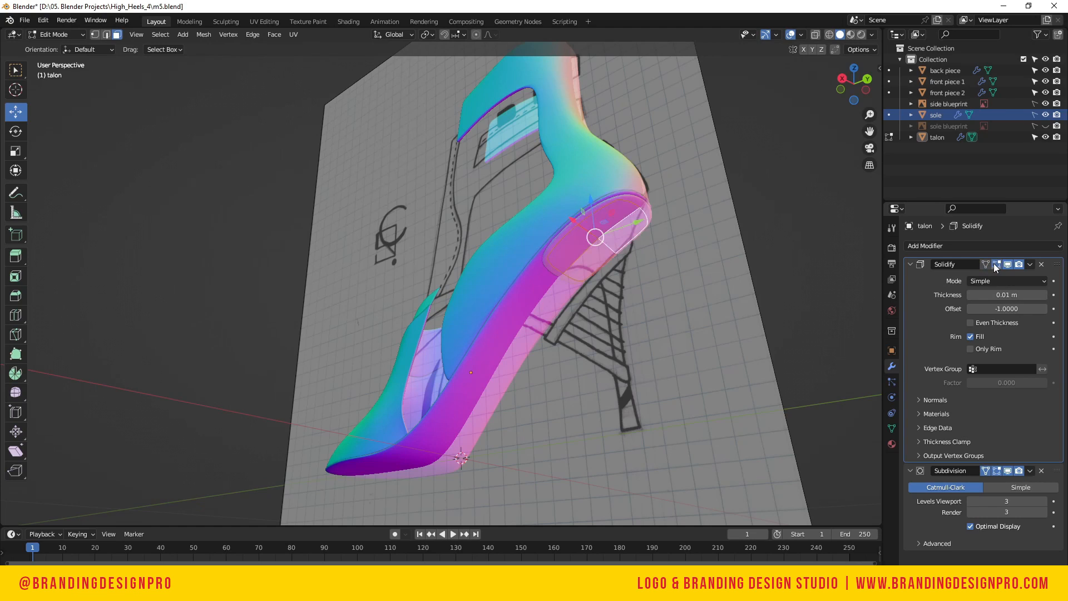
click(985, 471)
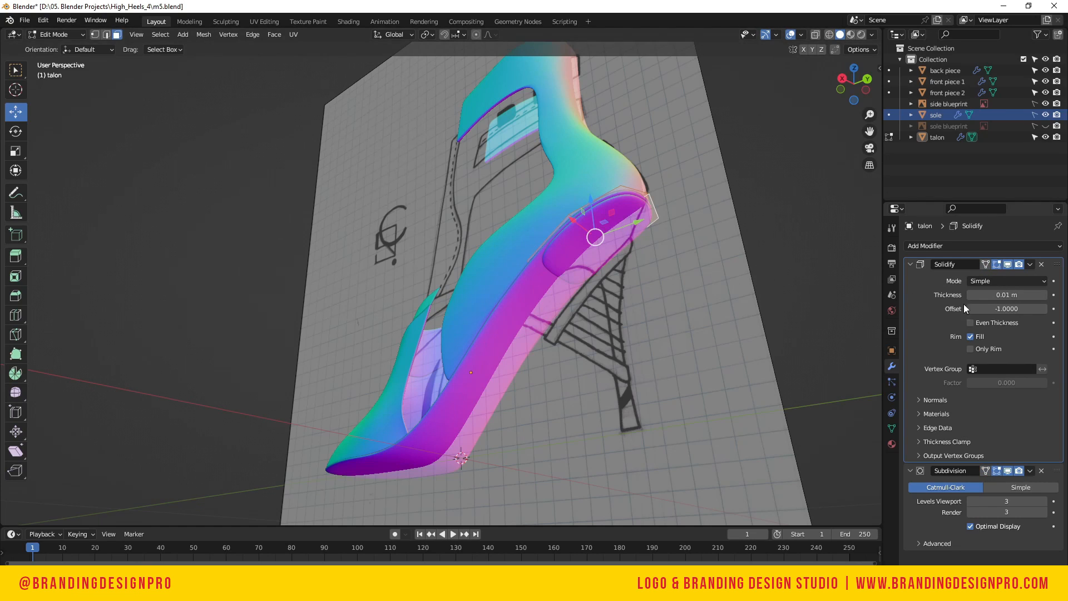
mouse_move(1015, 308)
mouse_down()
mouse_move(1046, 308)
mouse_move(1014, 308)
mouse_up()
In right view, extrude the talon's faces downward along their normal and scale the extruded end down
key(KP_3)
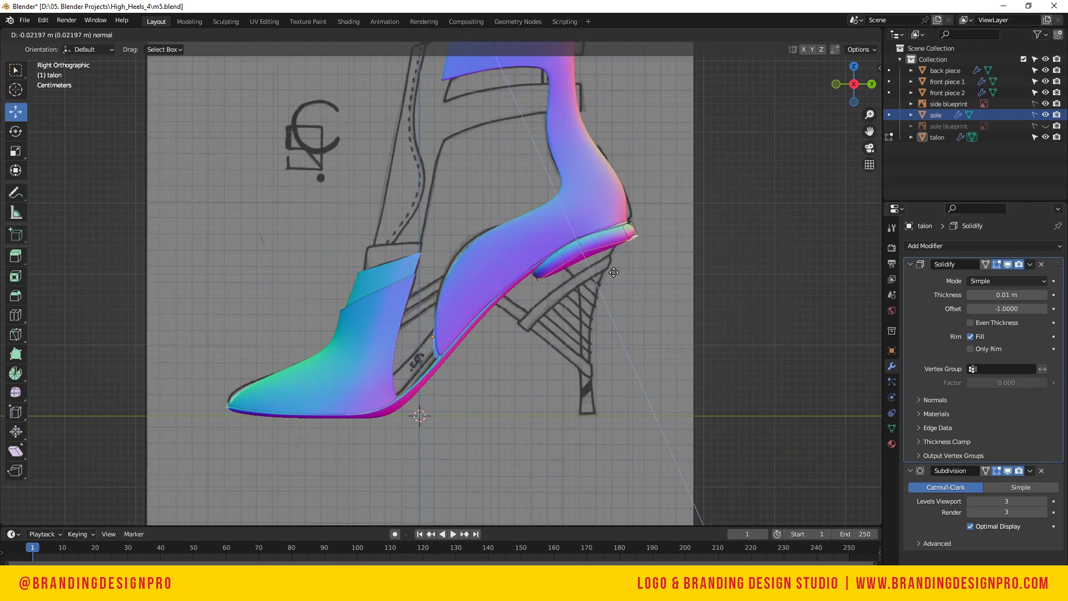
key(e)
click(595, 302)
key(s)
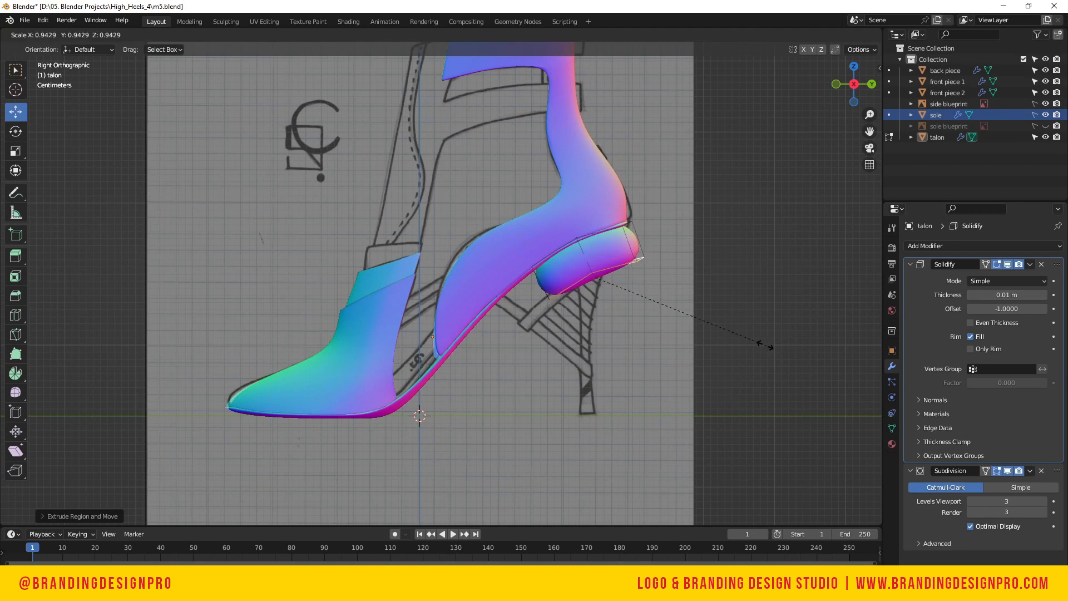
click(644, 291)
Try to extrude a second heel segment downward and shift it forward over the blueprint heel
key(e)
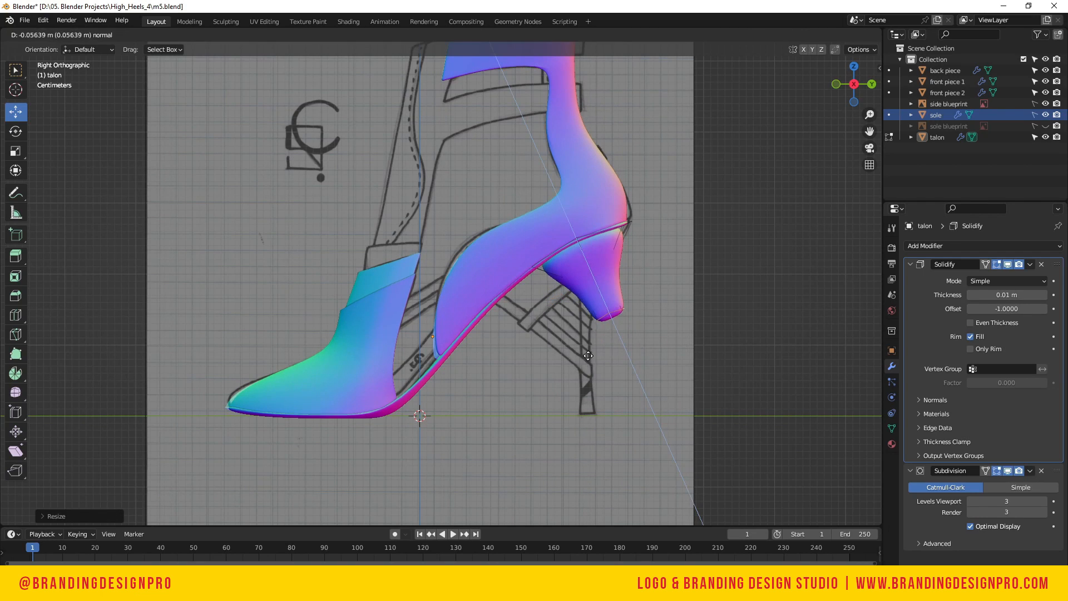
key(Escape)
key(g)
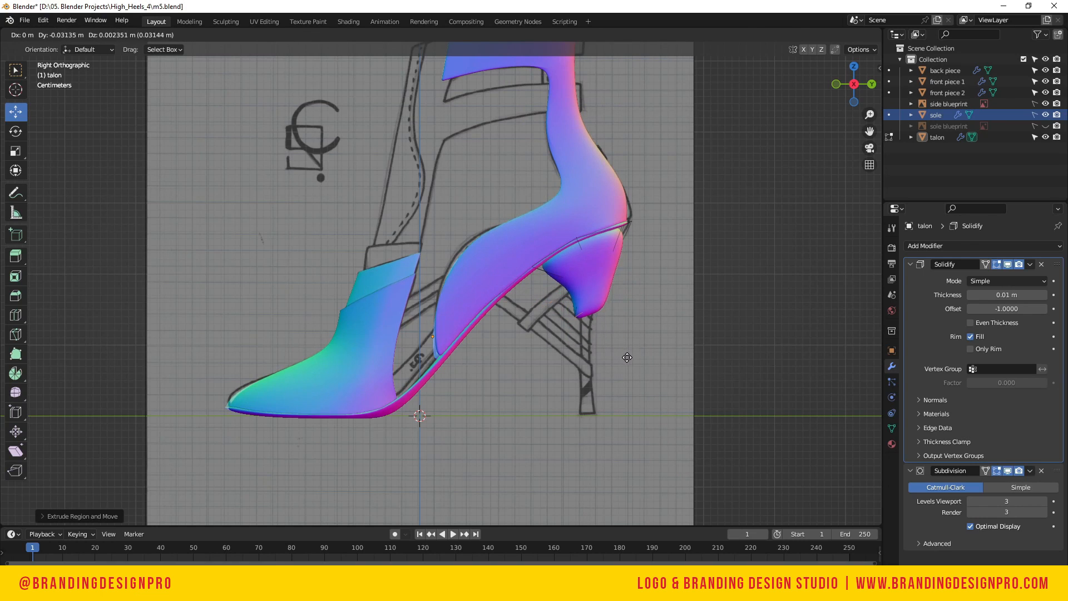
key(Escape)
Shift the first heel segment's end about 0.03 m toward the toe and extrude a second segment down over the blueprint heel
key(g)
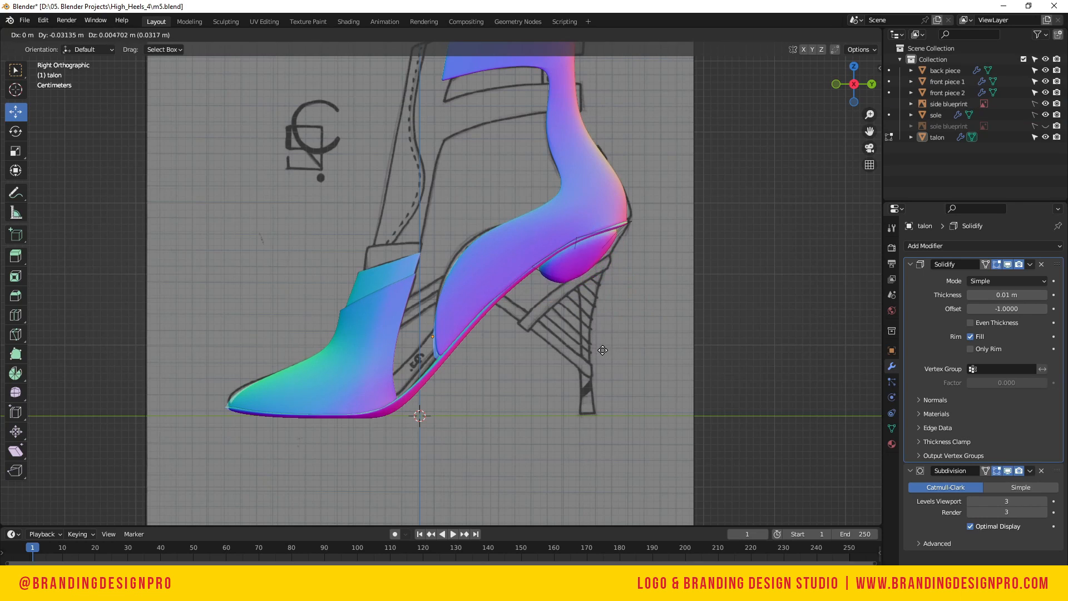
click(612, 349)
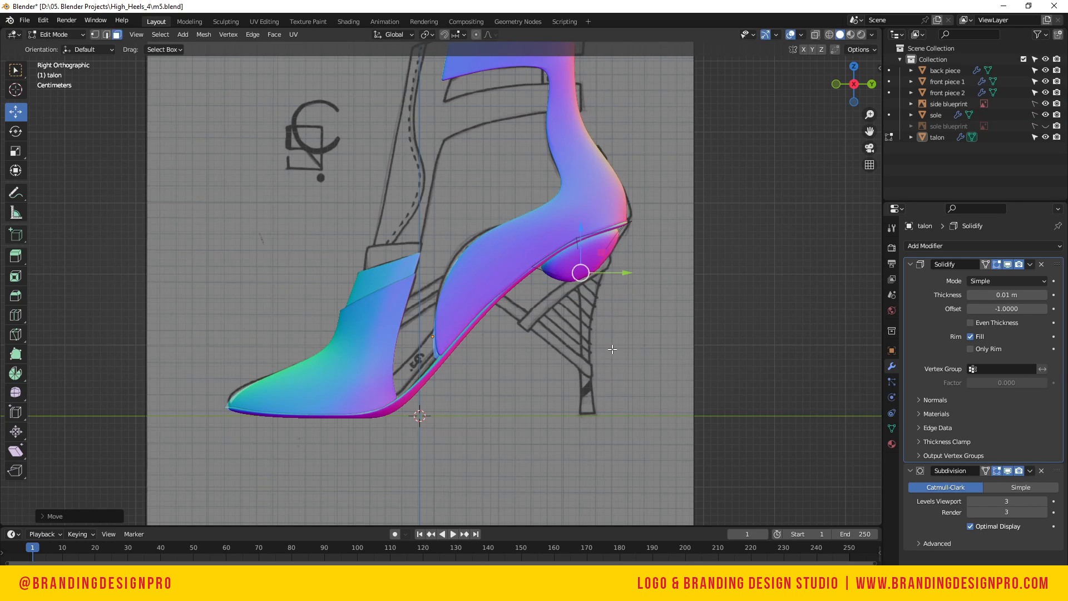
key(e)
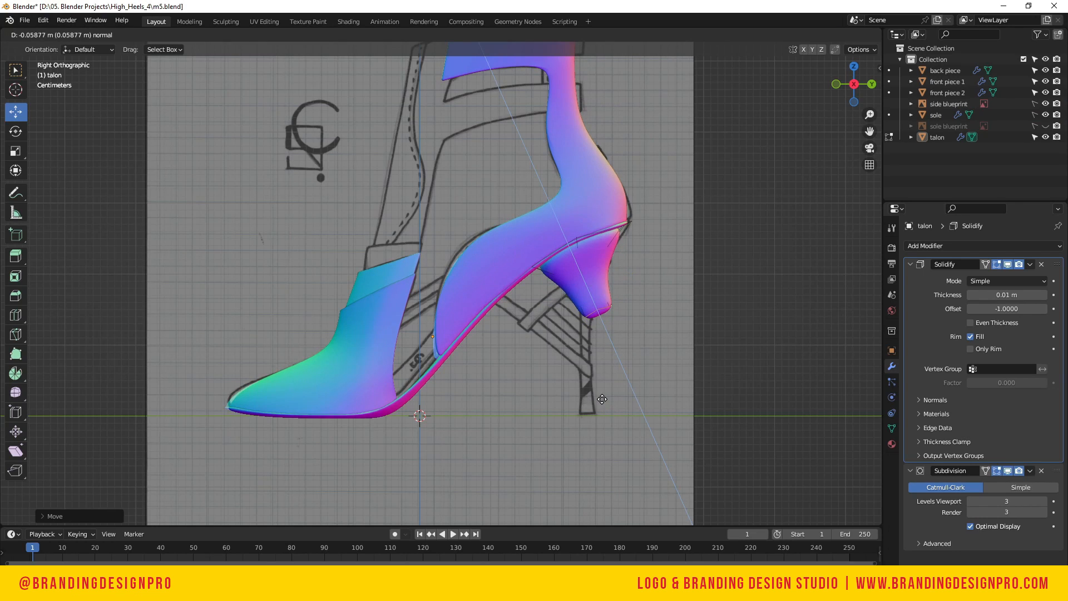
key(g)
right_click(602, 408)
key(g)
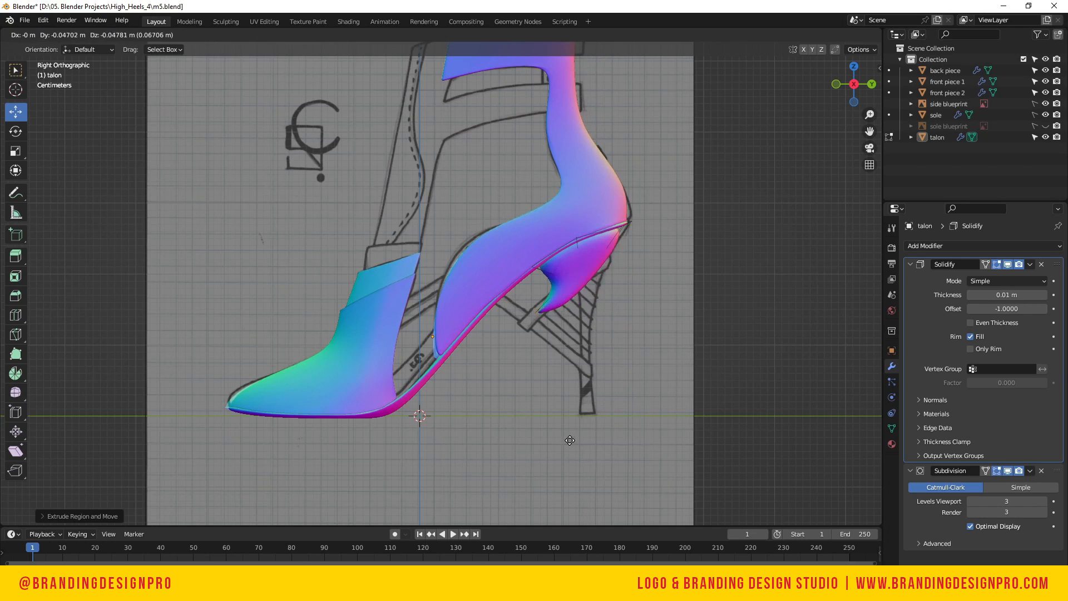
click(608, 454)
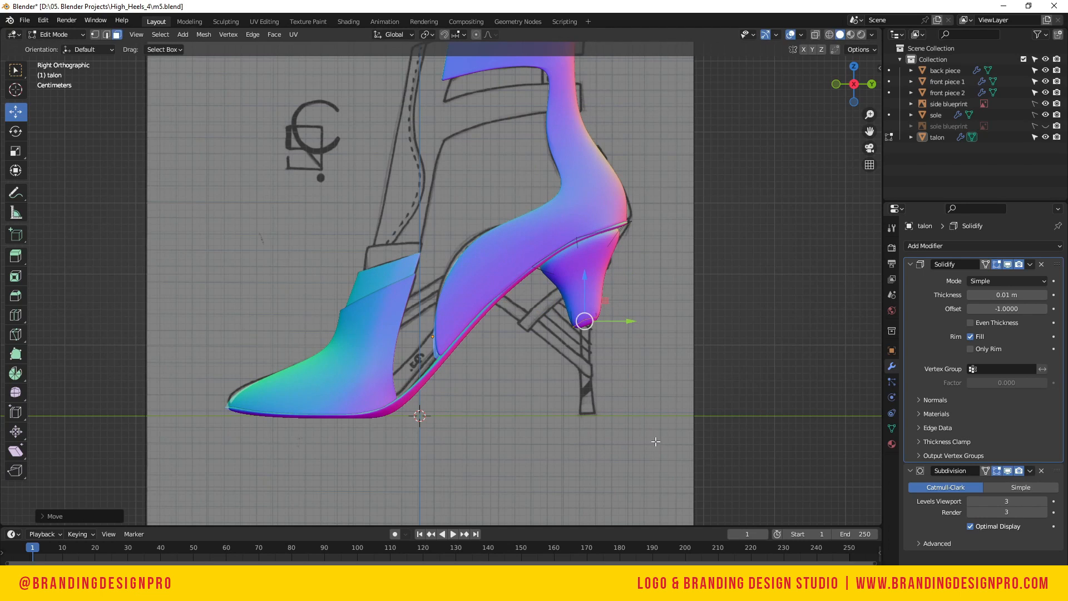
Extrude a third heel segment about 0.07 m straight down along the blueprint heel and scale its end down
key(g)
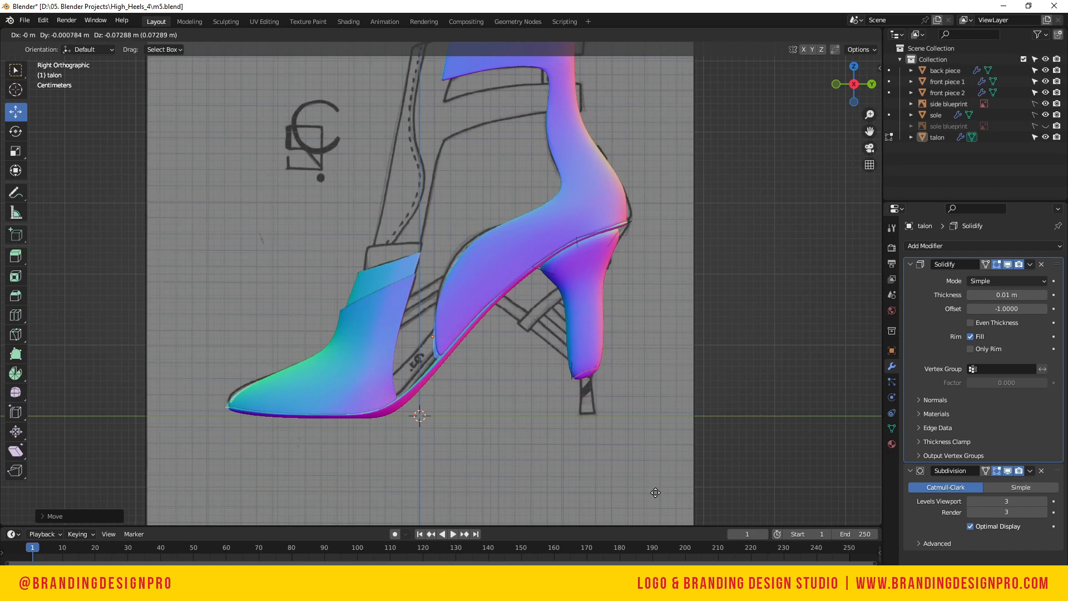
click(671, 482)
key(s)
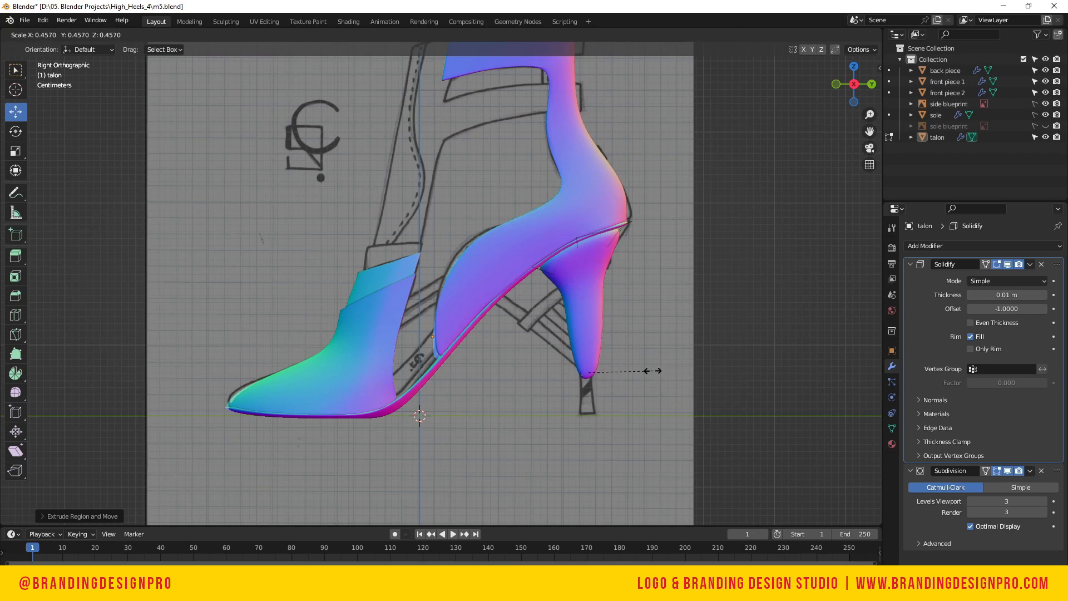
click(666, 382)
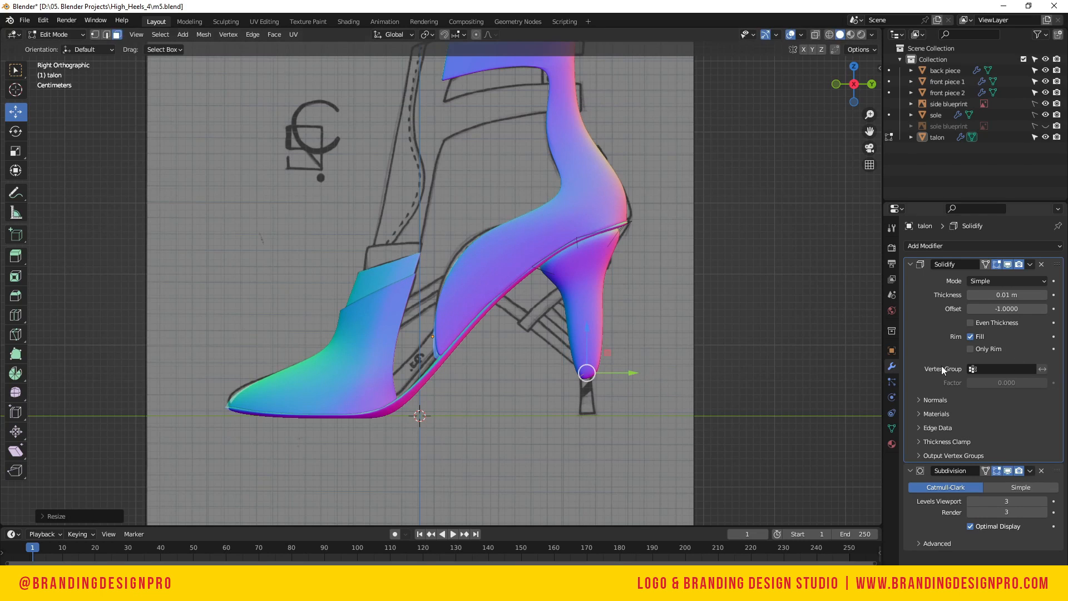
Turn off the viewport display of the talon's Solidify and Subdivision modifiers
click(1007, 264)
scroll(667, 268, up, 1)
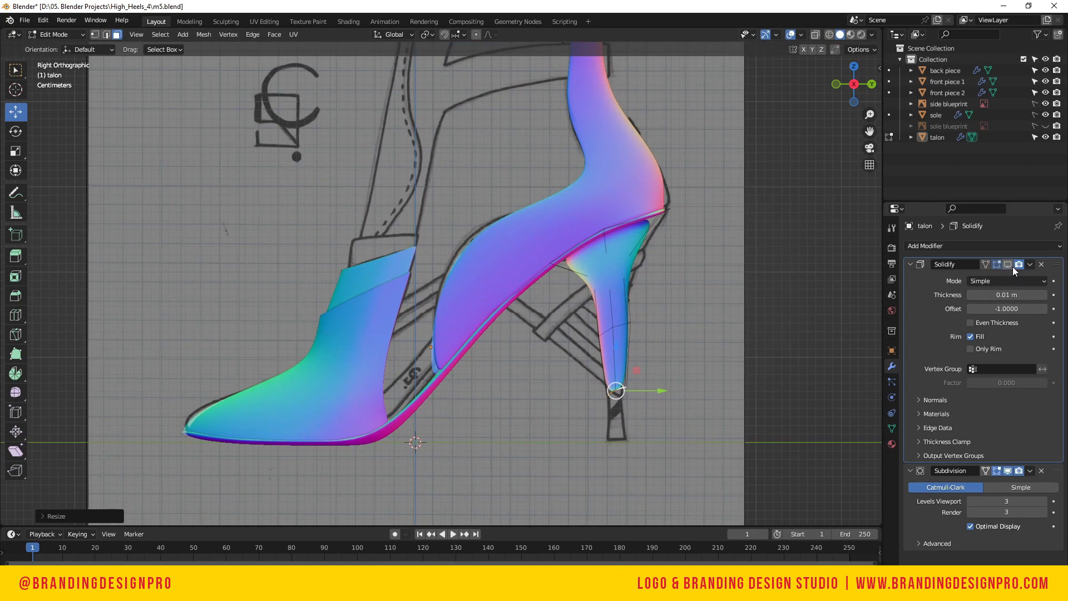
click(1008, 471)
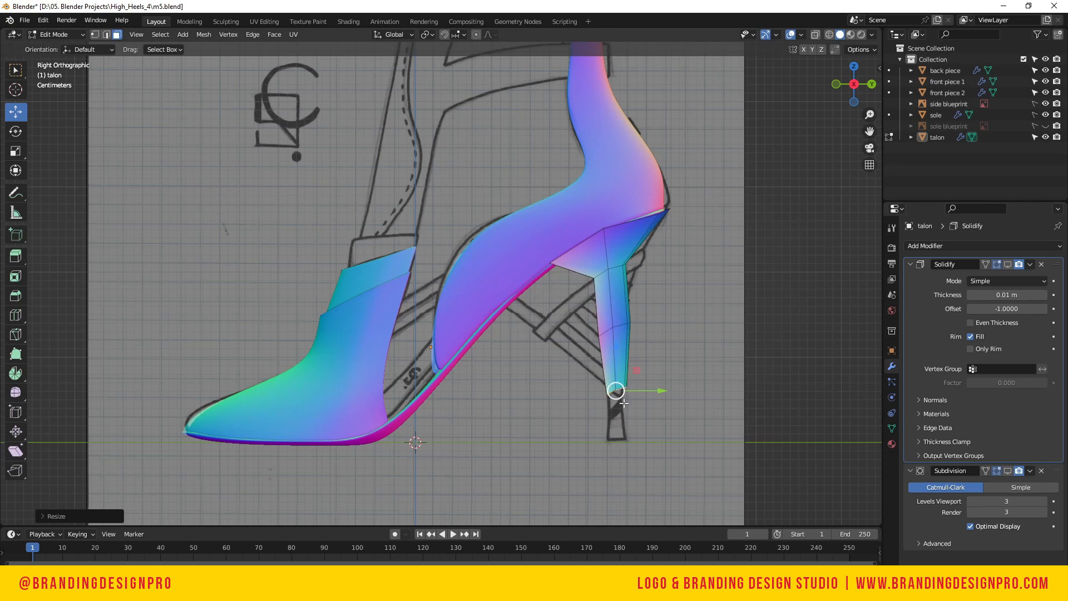
Try to extrude the heel's tip segment downward and move its end onto the ground line
key(e)
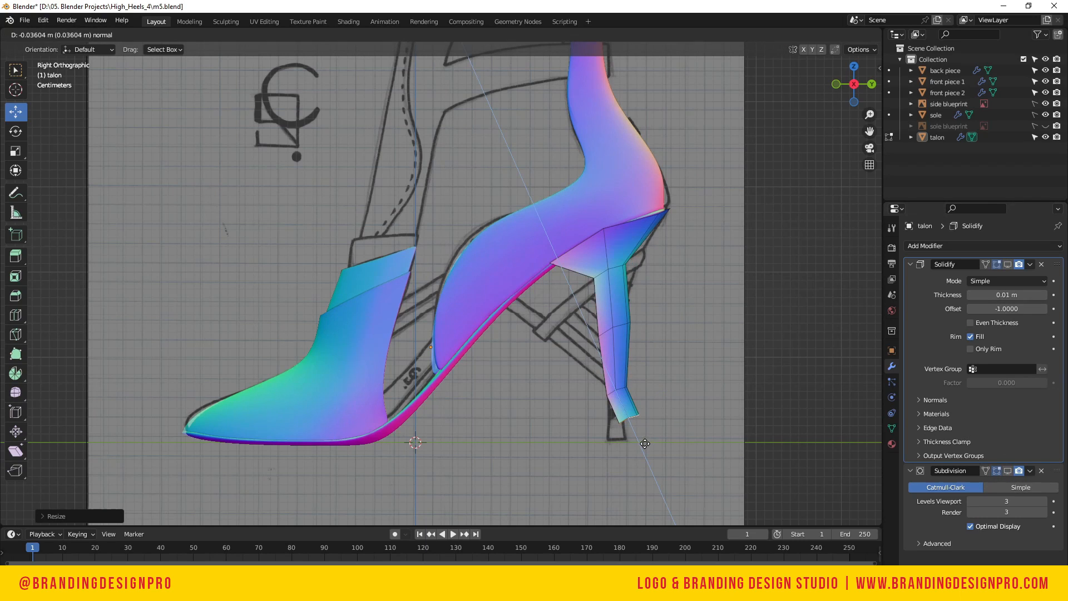
click(646, 444)
key(g)
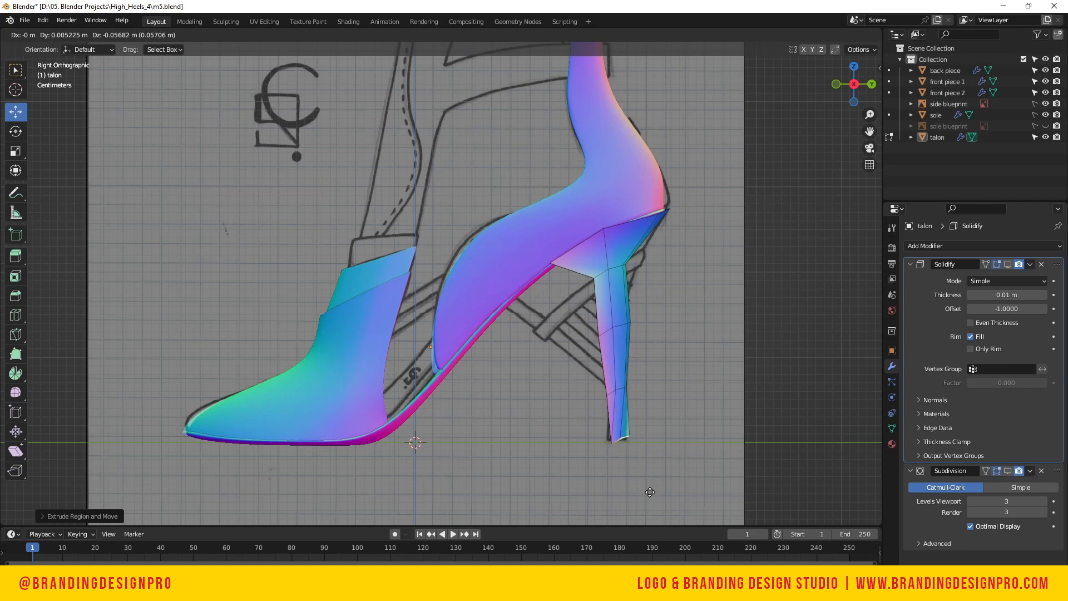
click(648, 488)
scroll(618, 438, up, 2)
scroll(620, 429, down, 2)
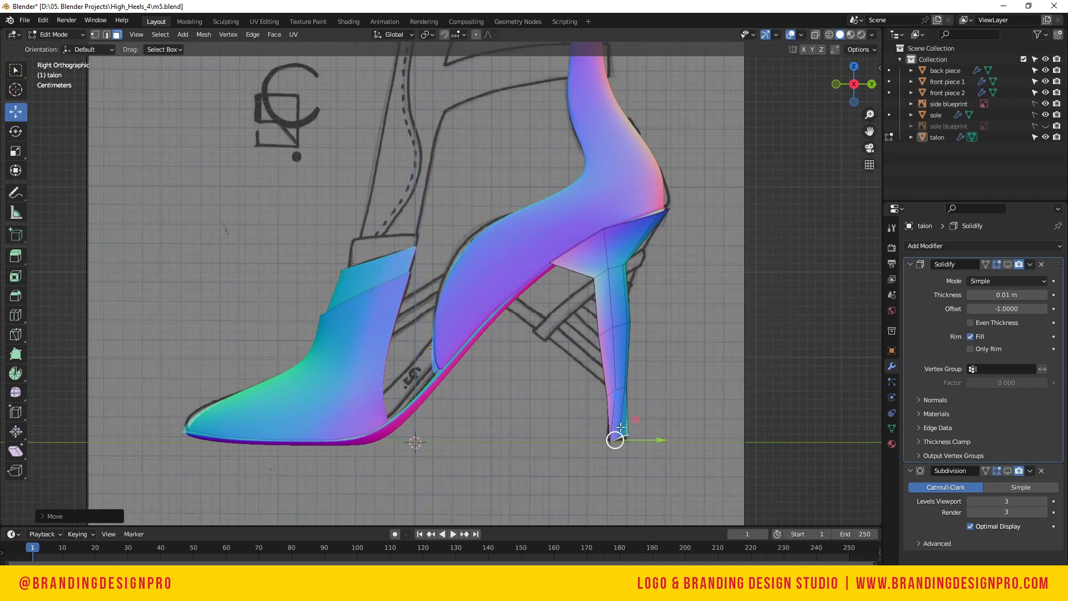
Undo the tip segment's move and extrusion along with the preceding scaling of the heel's end
drag(848, 95, 807, 46)
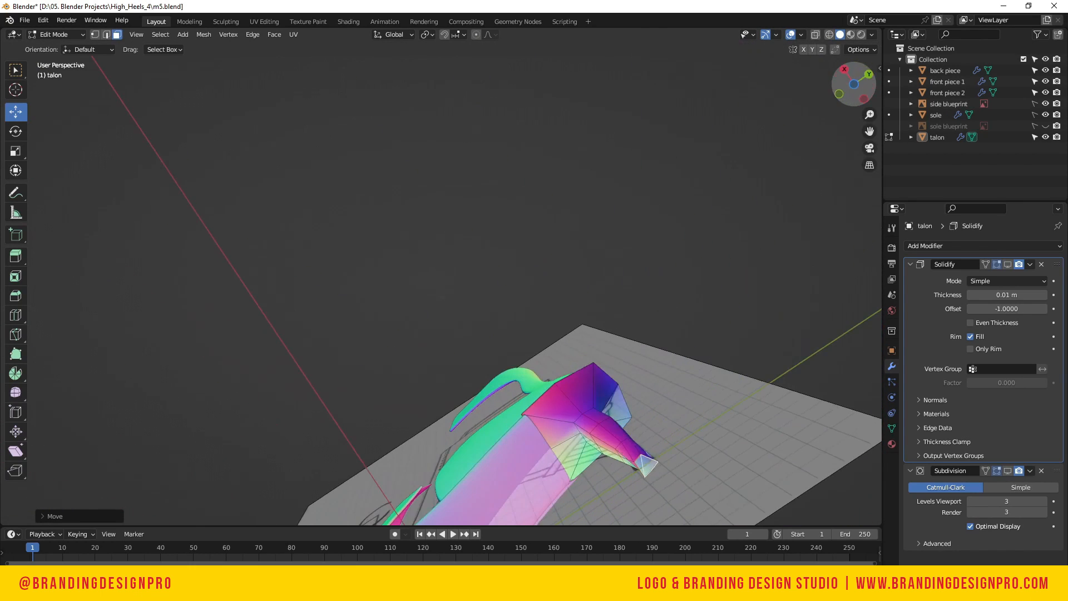
key(ctrl+z)
key(ctrl+z)
key(ctrl+z)
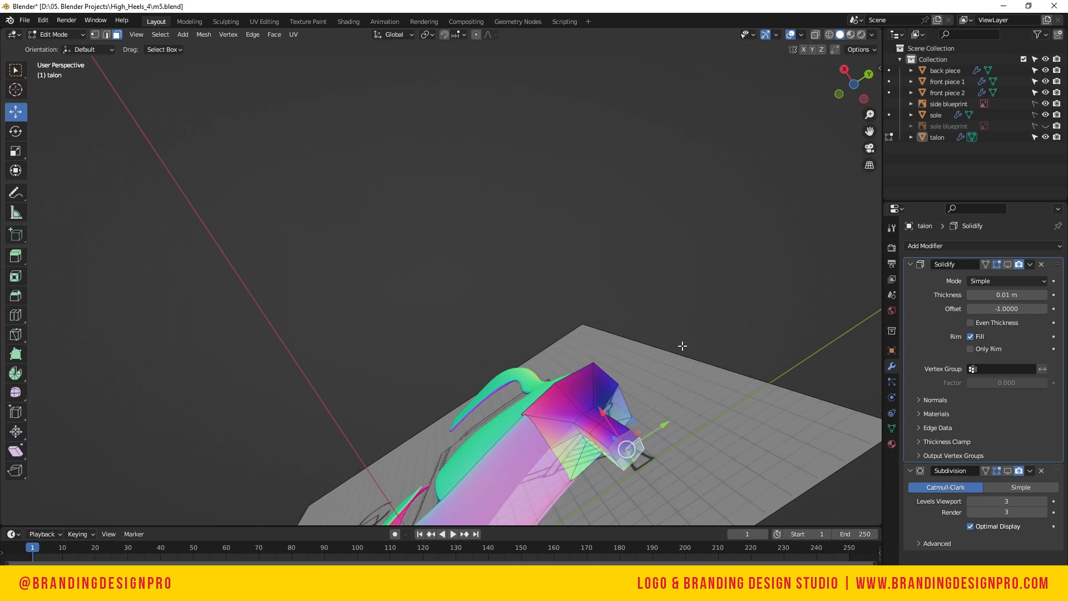
Flatten the heel's lower end along Z and extrude it about 0.06 m down to the ground line in right view
drag(855, 95, 693, 289)
key(s)
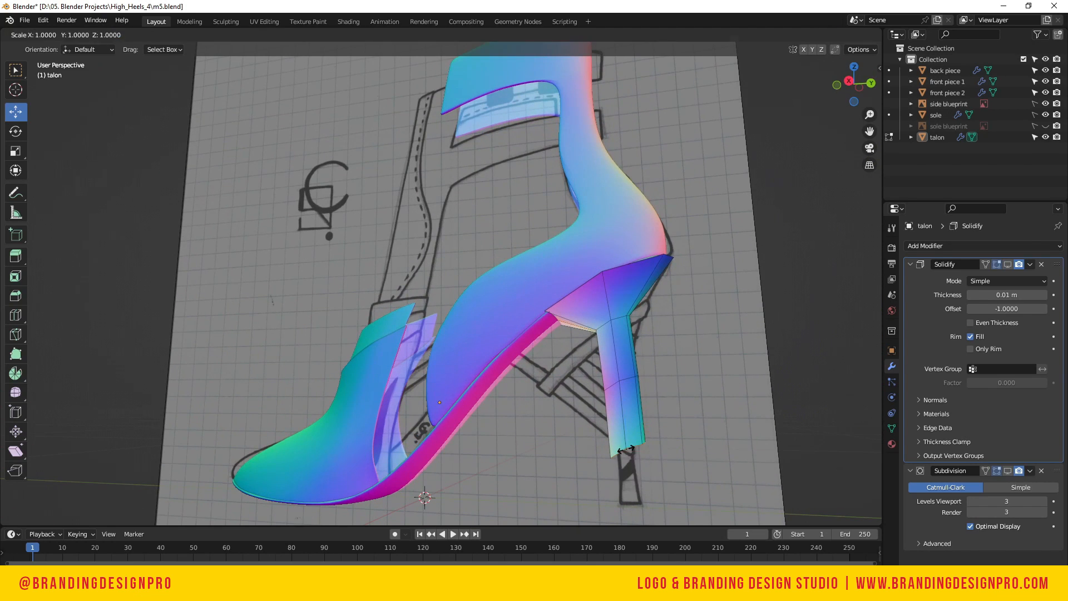
click(626, 448)
key(KP_3)
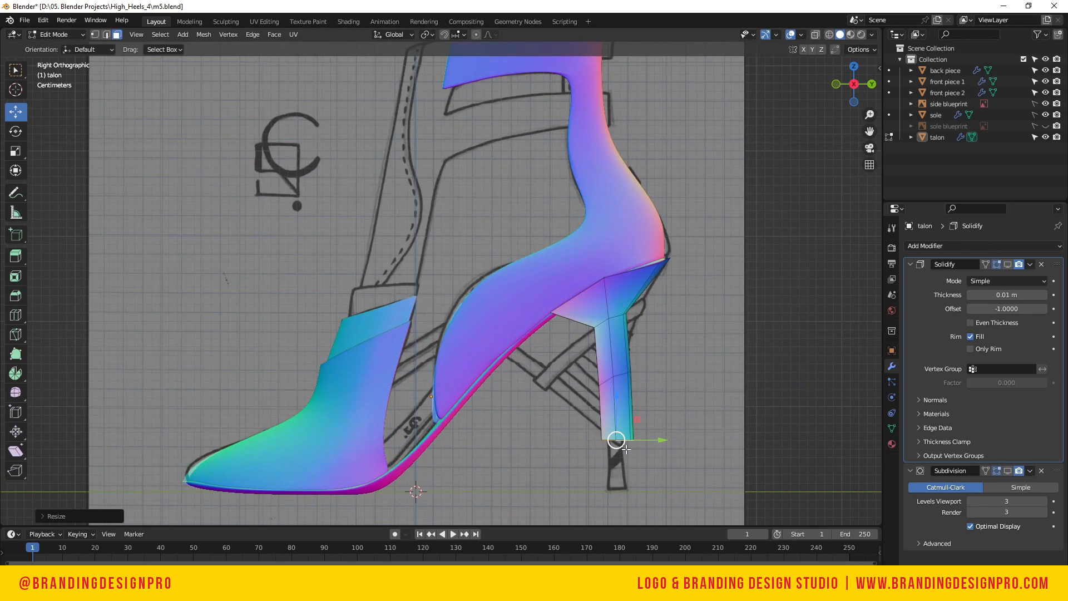
key(e)
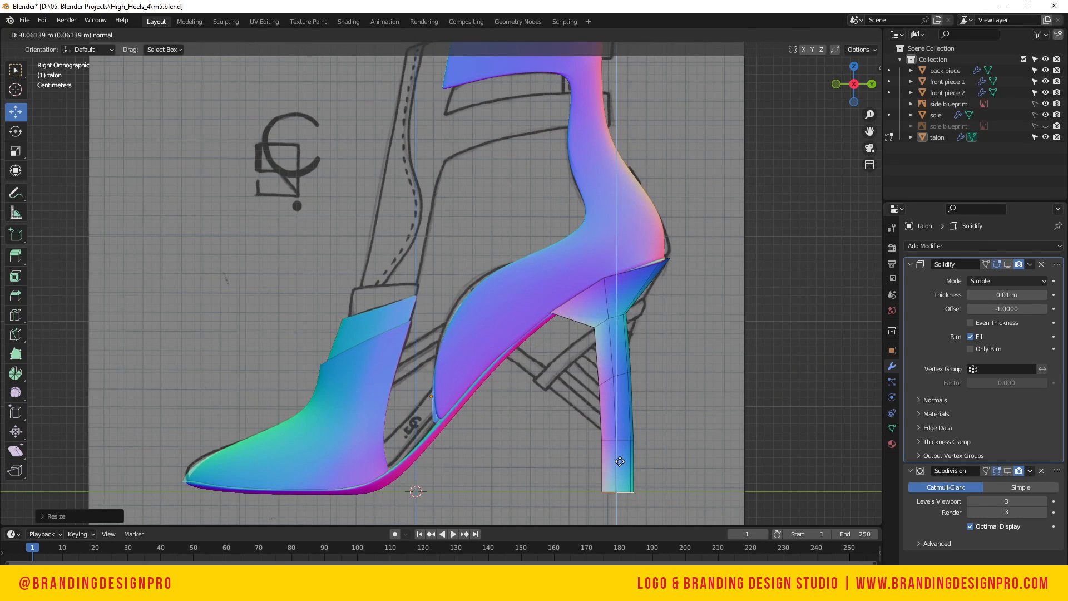
click(620, 459)
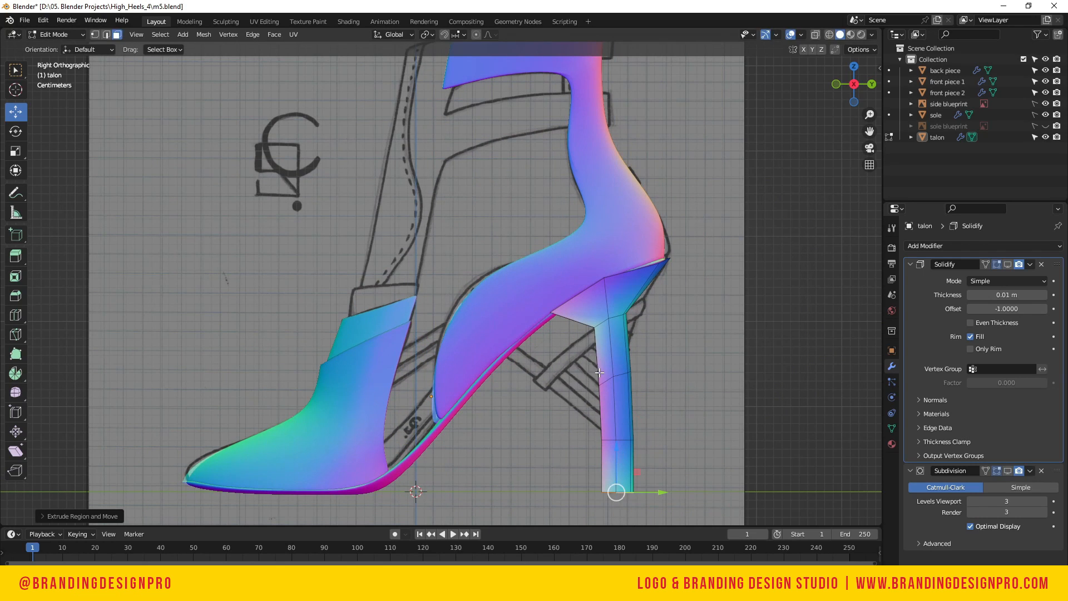
With X-ray and vertex selection on, flatten the two middle loops of the heel shaft by scaling each to 0 along Z
key(alt+z)
key(1)
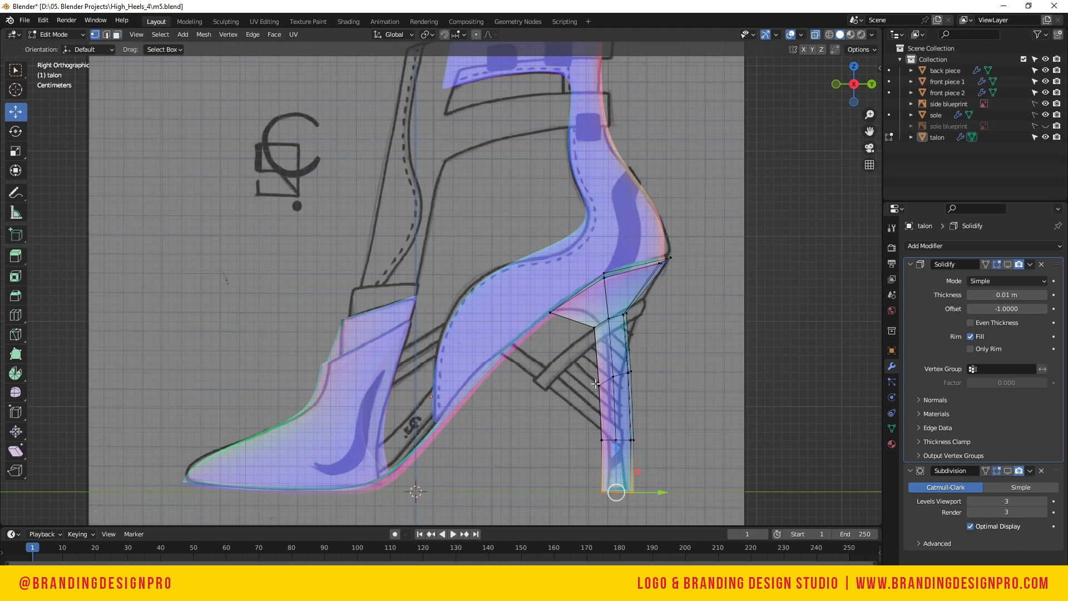
drag(589, 369, 641, 400)
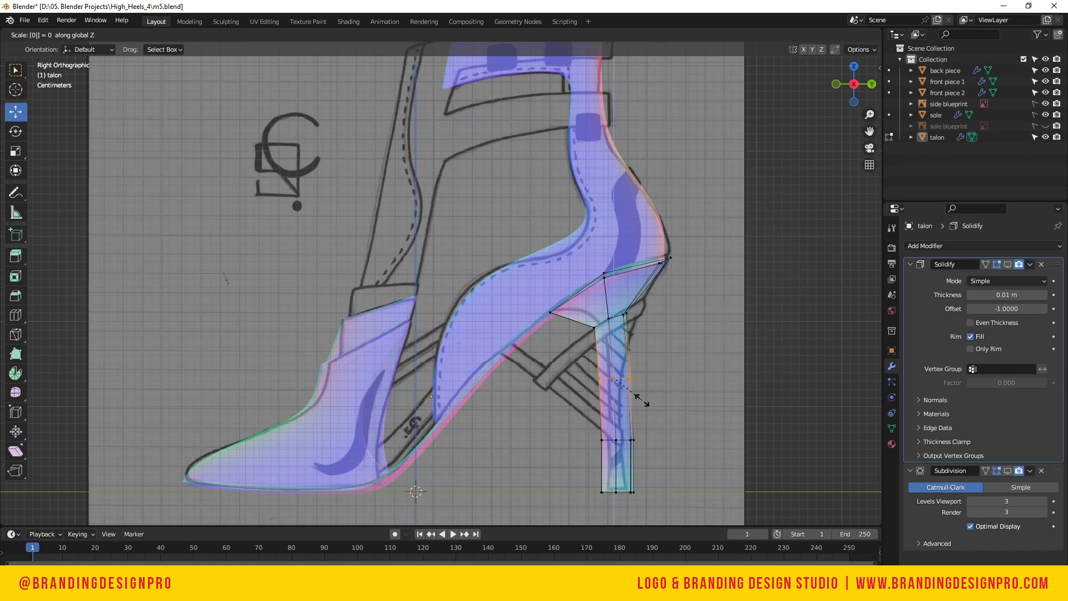
drag(573, 429, 679, 459)
key(s)
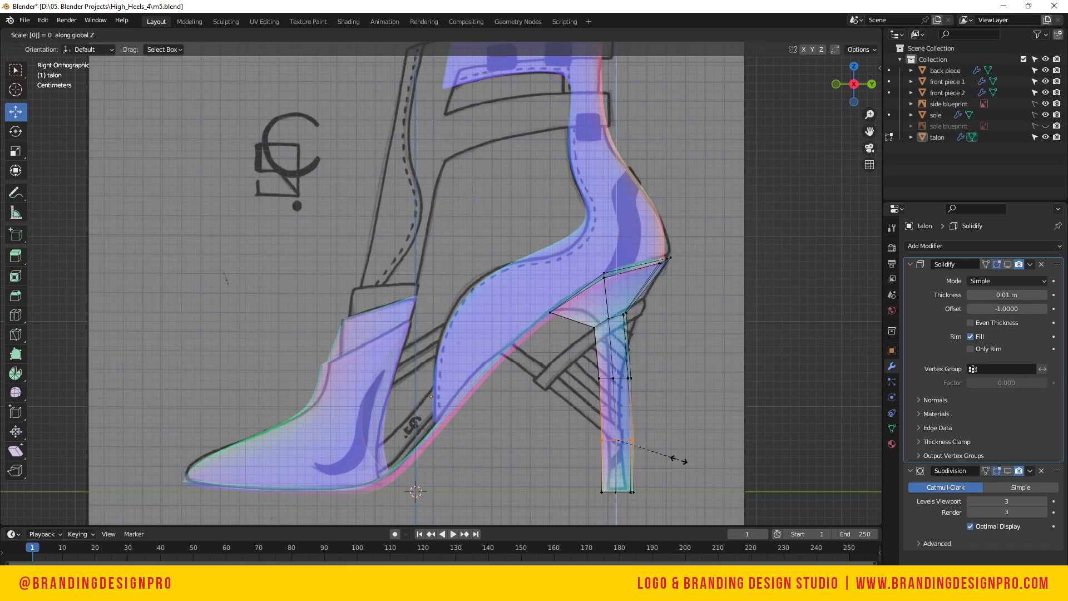
click(676, 461)
Flatten the loop at the top of the heel shaft to 0 along Z and scale it up toward the blueprint outline
drag(573, 300, 639, 334)
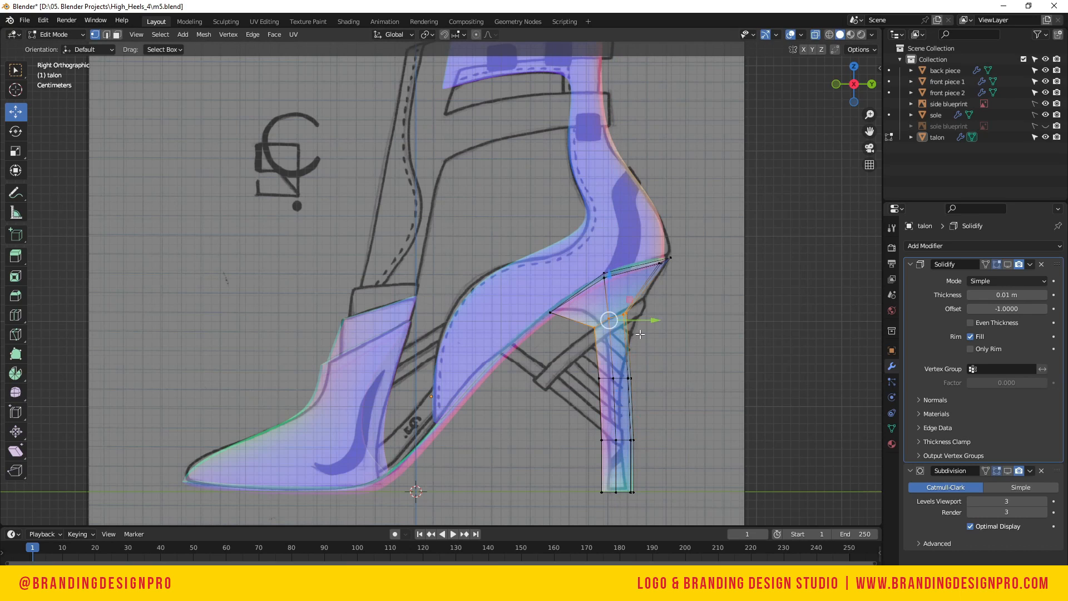
key(s)
key(z)
key(0)
key(Return)
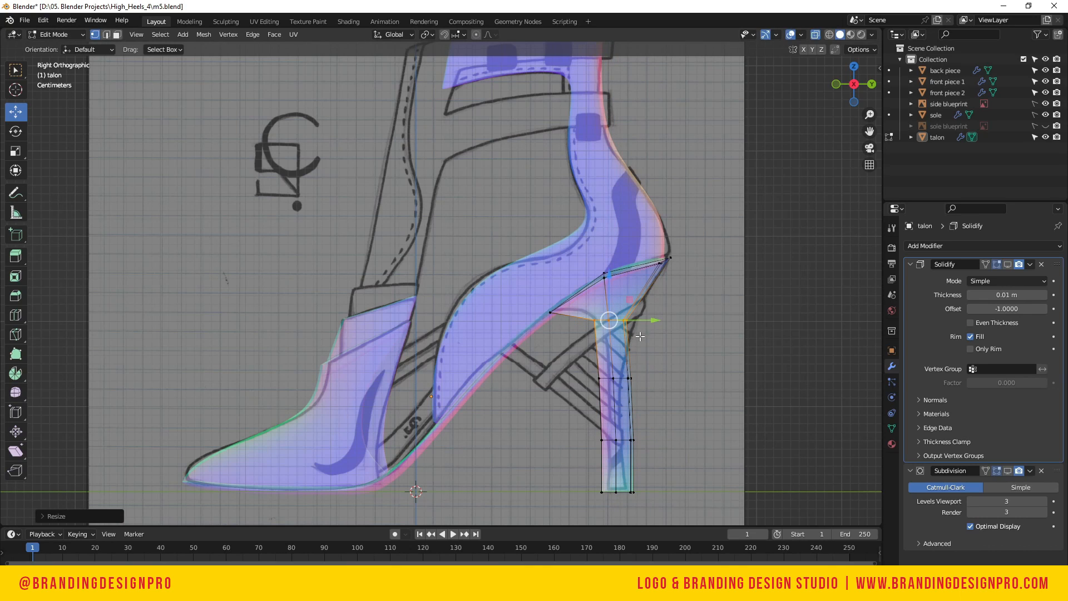
key(s)
click(688, 366)
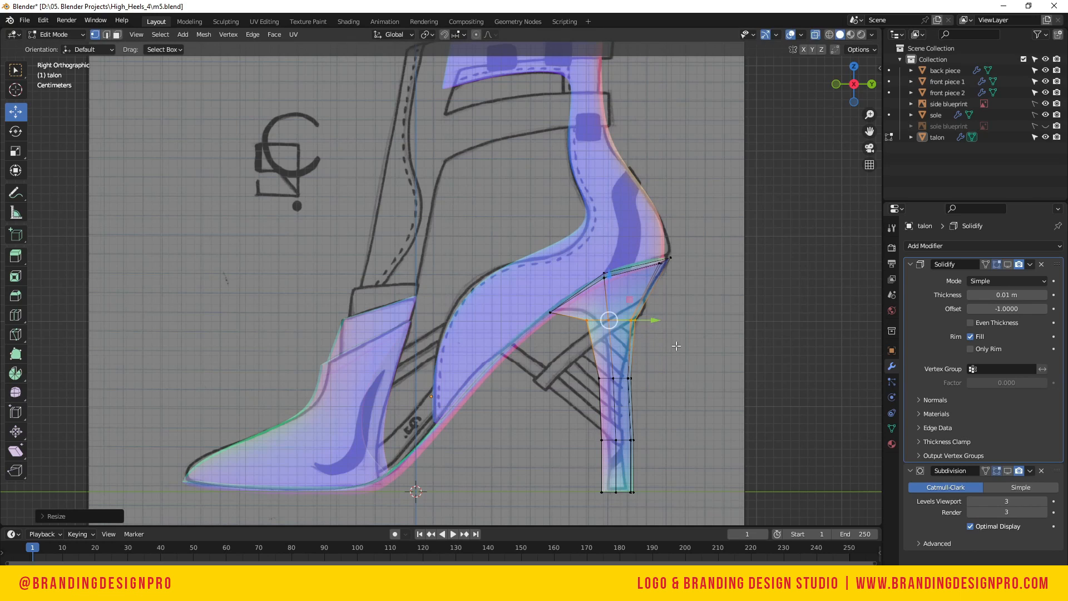
click(679, 362)
Move the rear vertices of the shaft's top loop up and back onto the blueprint's rear heel outline
drag(611, 305, 680, 363)
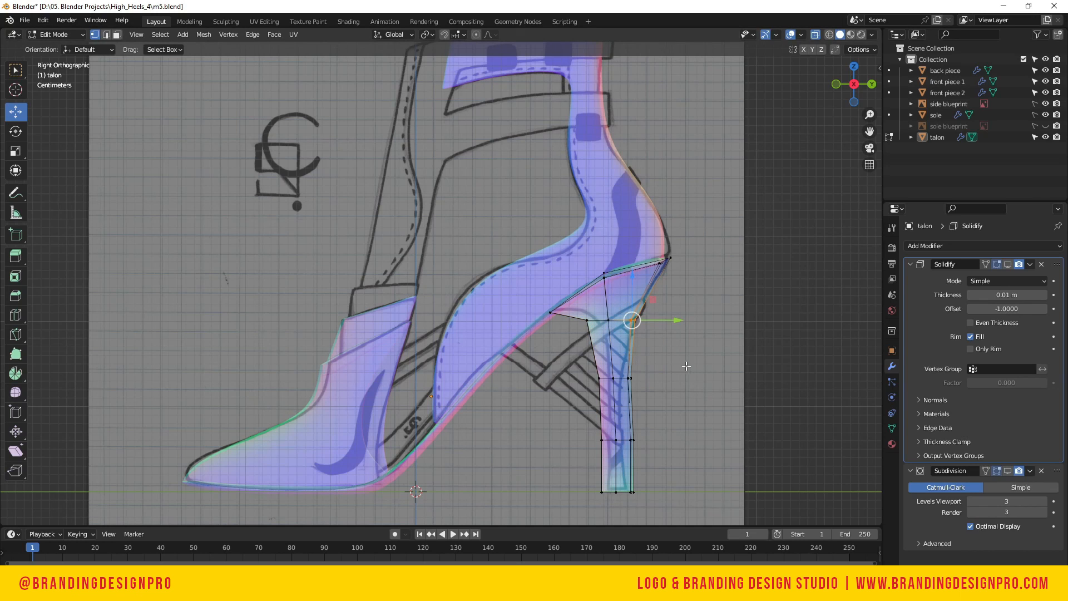
key(g)
click(697, 341)
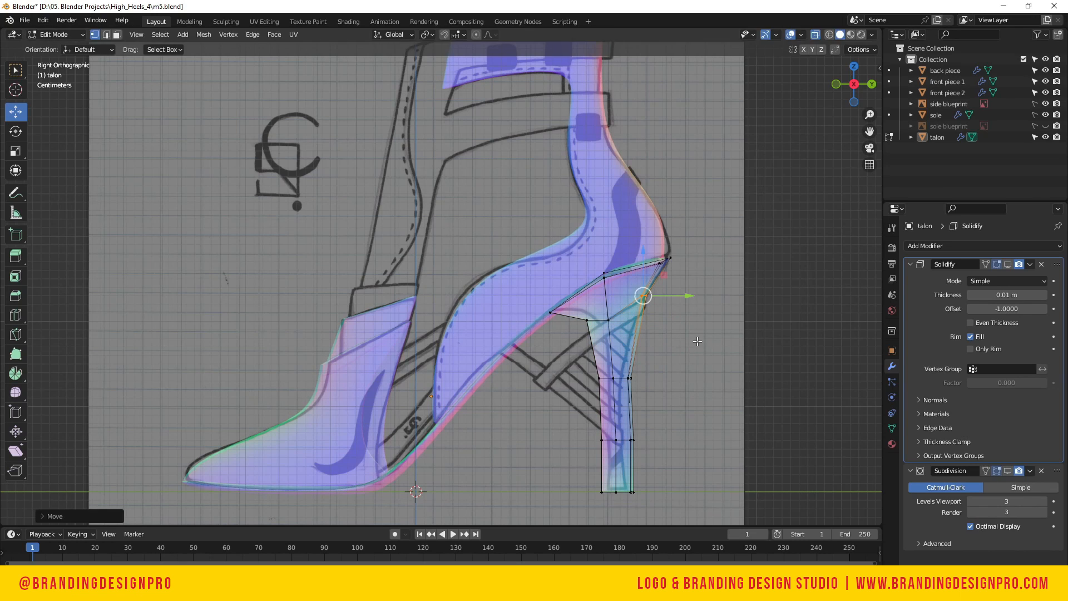
Move the next loop down the shaft up to just below the top loop
drag(644, 371, 626, 344)
drag(602, 378, 601, 379)
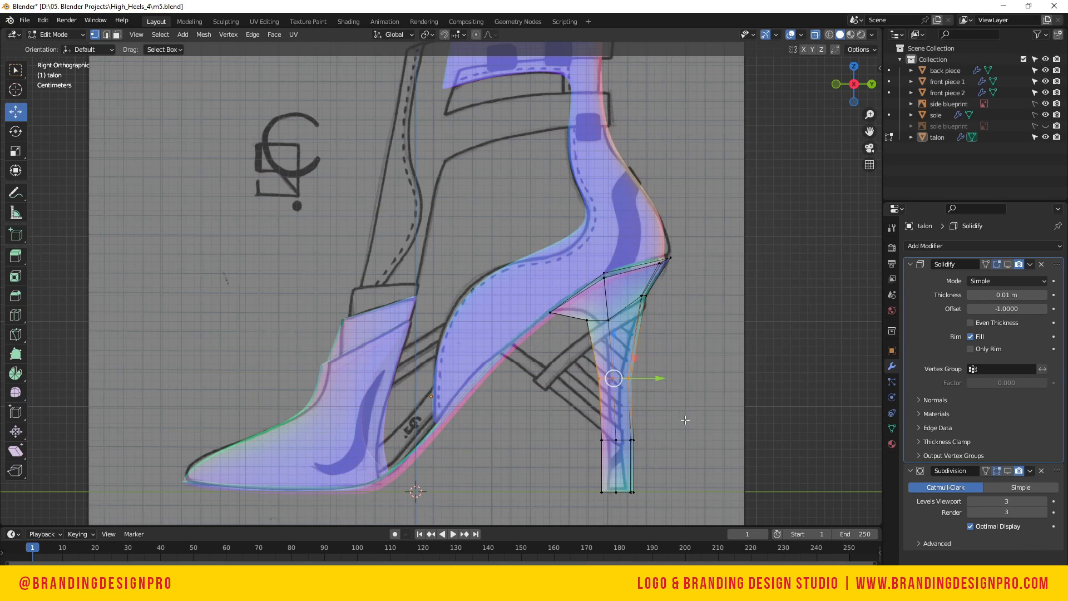
key(g)
click(689, 378)
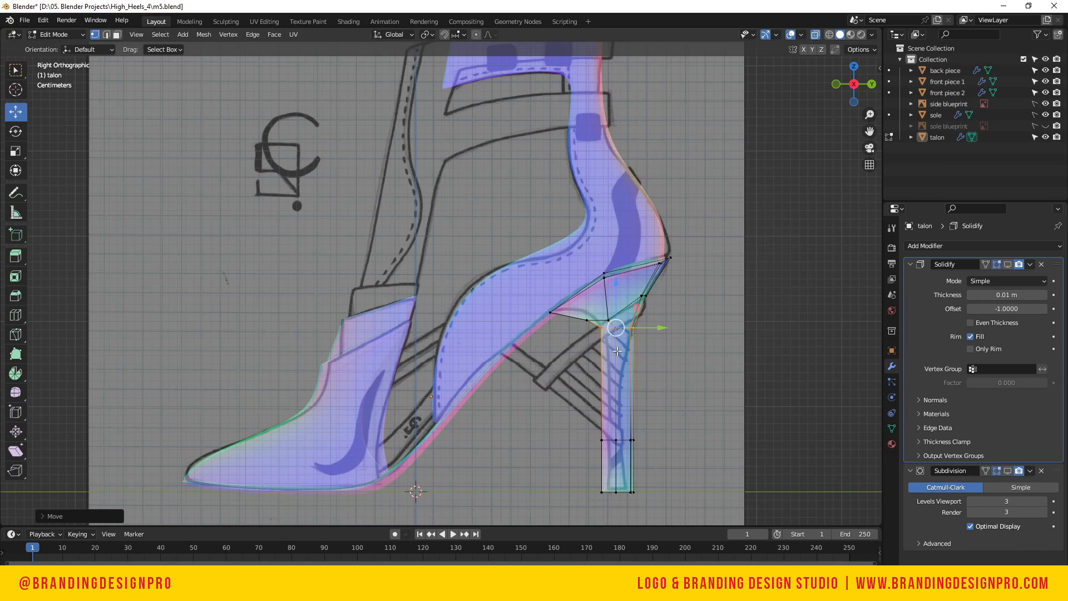
Move the top loop's front and centre vertices up to follow the blueprint curve under the sole
drag(593, 319, 594, 320)
key(g)
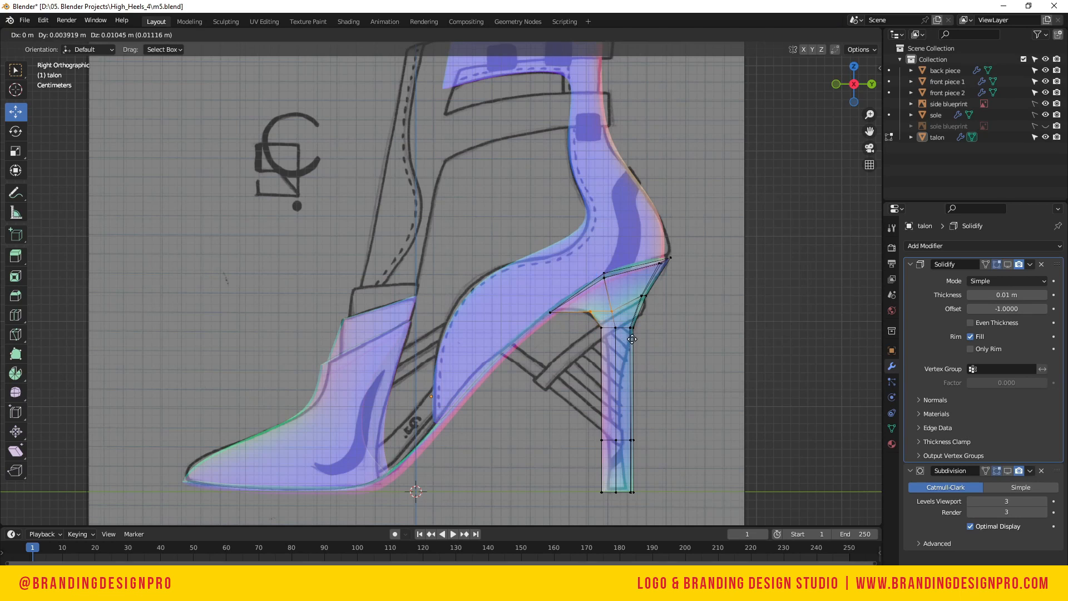
click(690, 362)
click(689, 363)
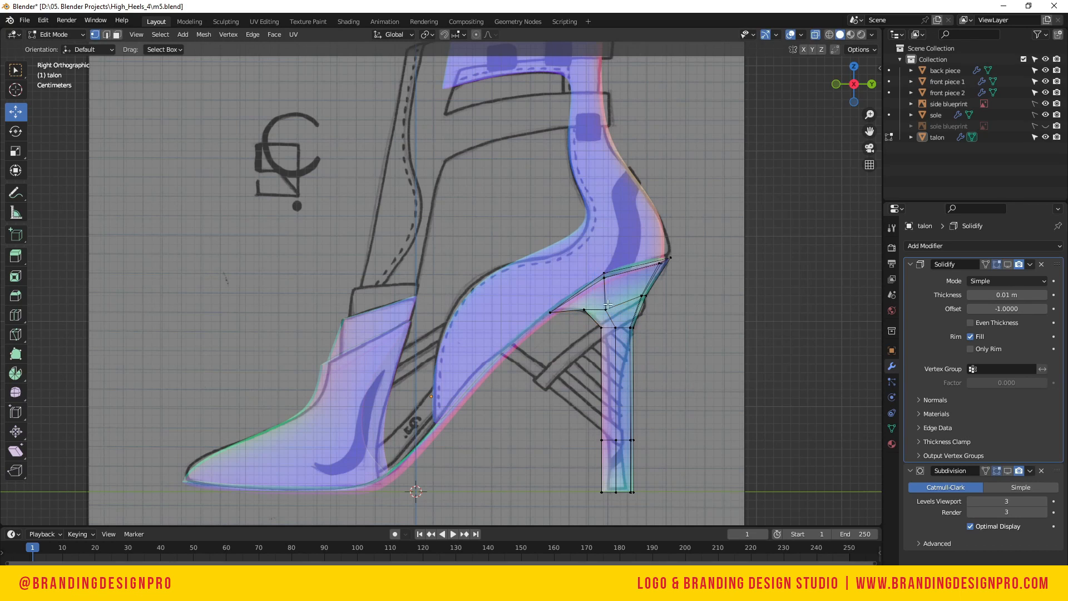
Shift the top loop's centre vertices slightly backward and raise the loop beneath it about 0.009 m
key(g)
drag(616, 316, 603, 317)
click(640, 351)
key(g)
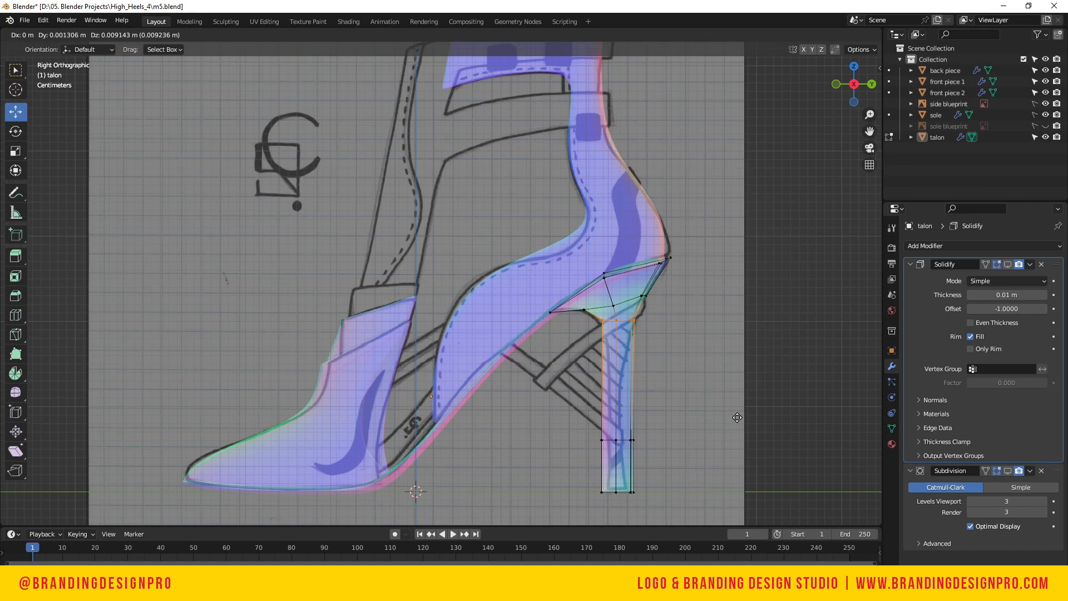
click(735, 418)
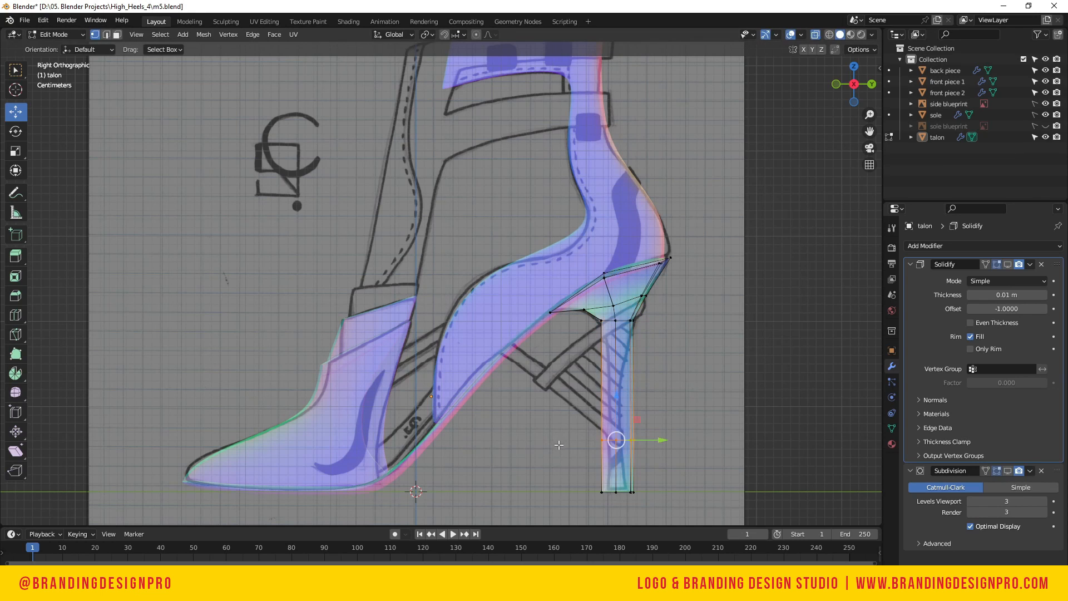
Raise the selected lower shaft loop vertically to just below the shaft's top loop and scale it to about 0.65
key(g)
key(z)
click(708, 389)
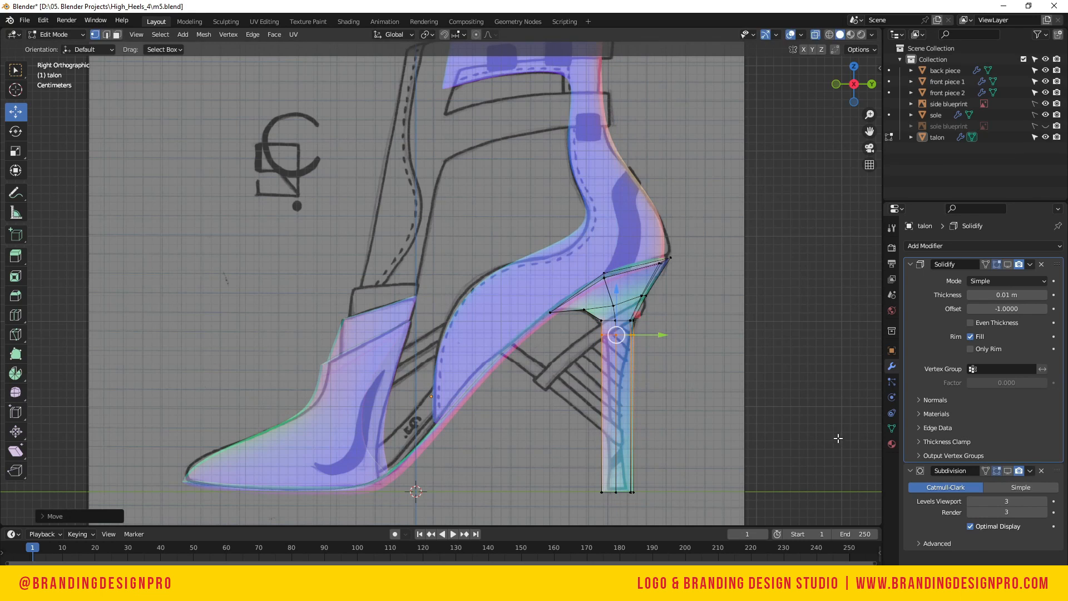
key(s)
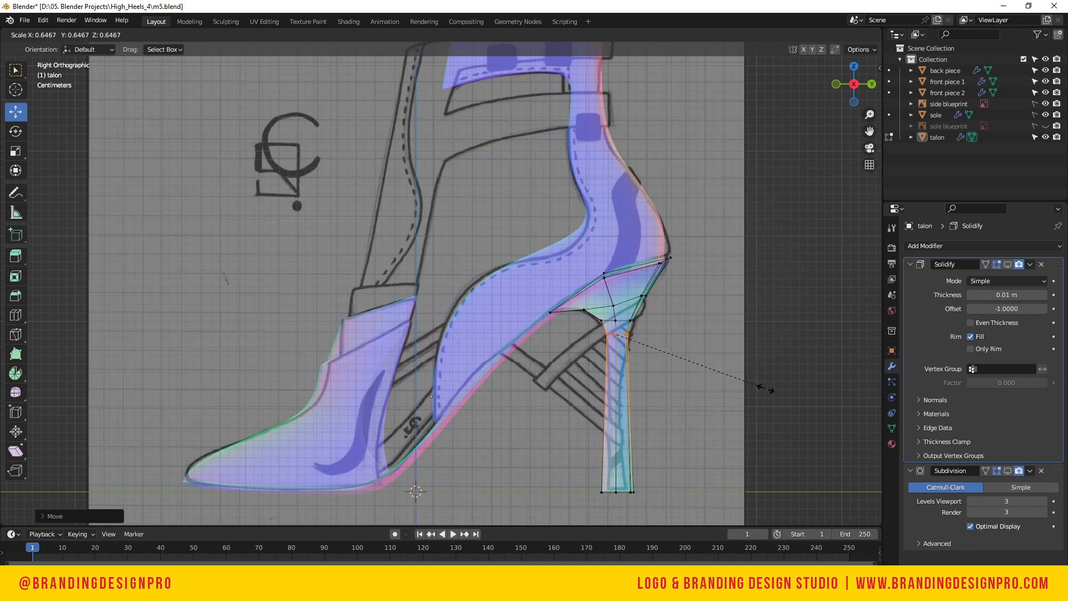
click(765, 388)
Scale the heel's bottom loop down so its width matches the narrowed loop at the top of the shaft
drag(659, 500, 576, 465)
key(s)
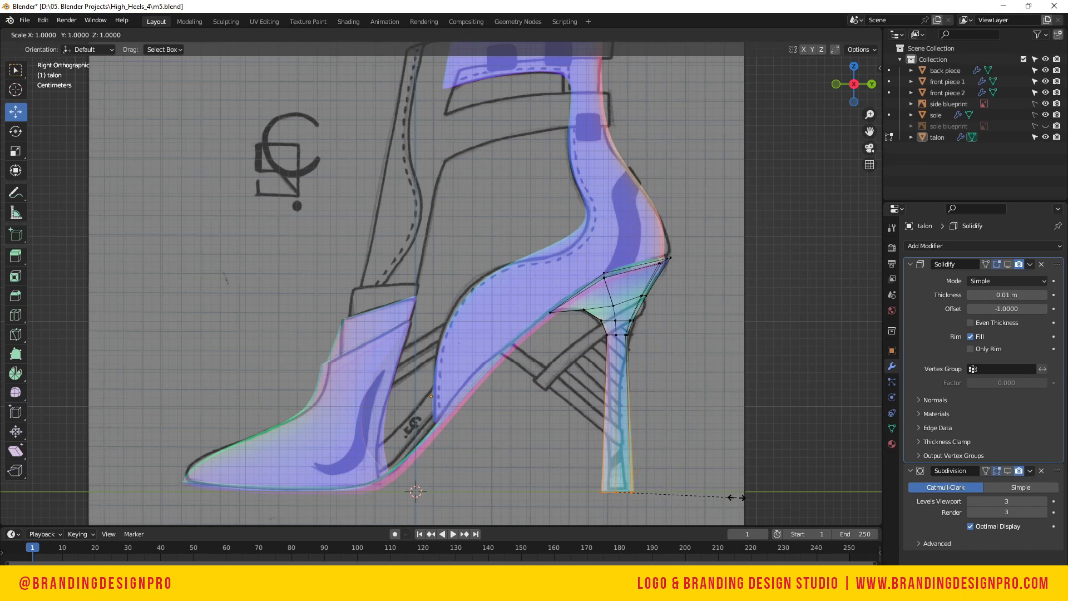
click(681, 476)
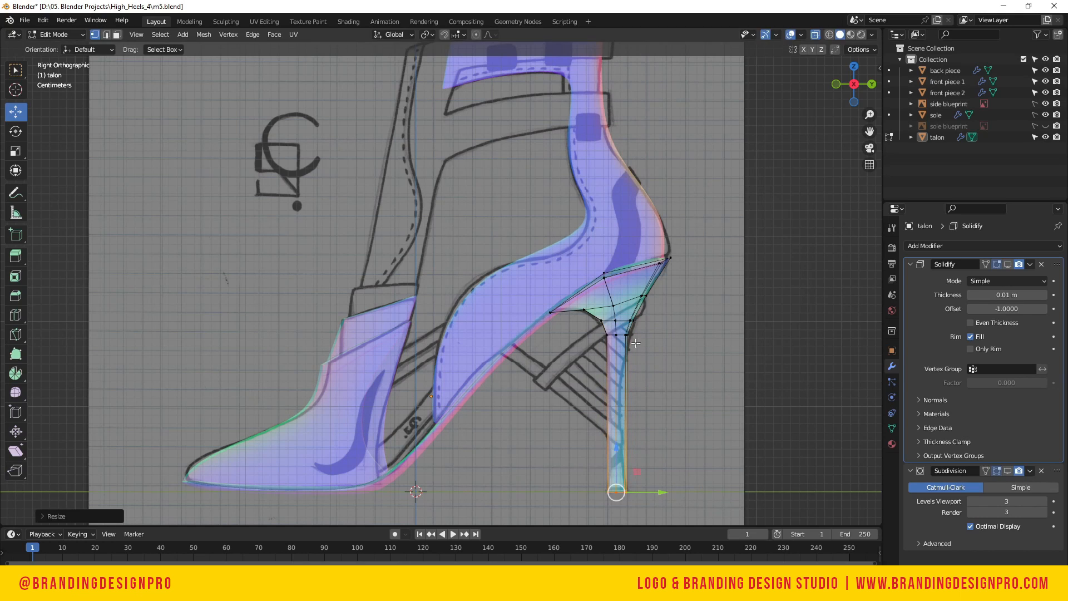
click(615, 335)
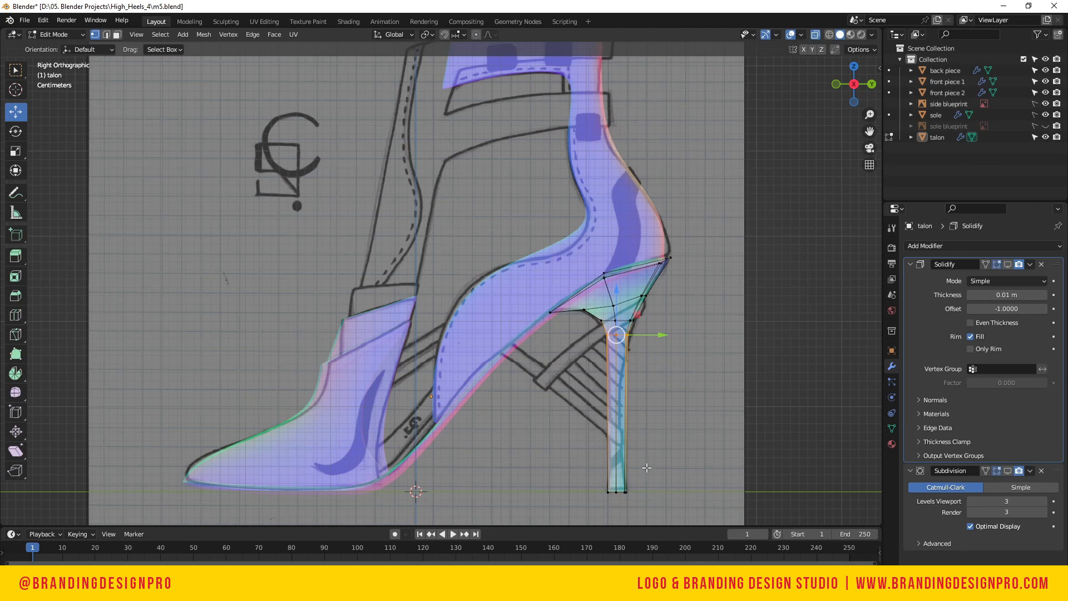
Add a centred edge loop across the heel shaft and scale it horizontally, excluding Z, to about 0.53
click(648, 438)
click(634, 431)
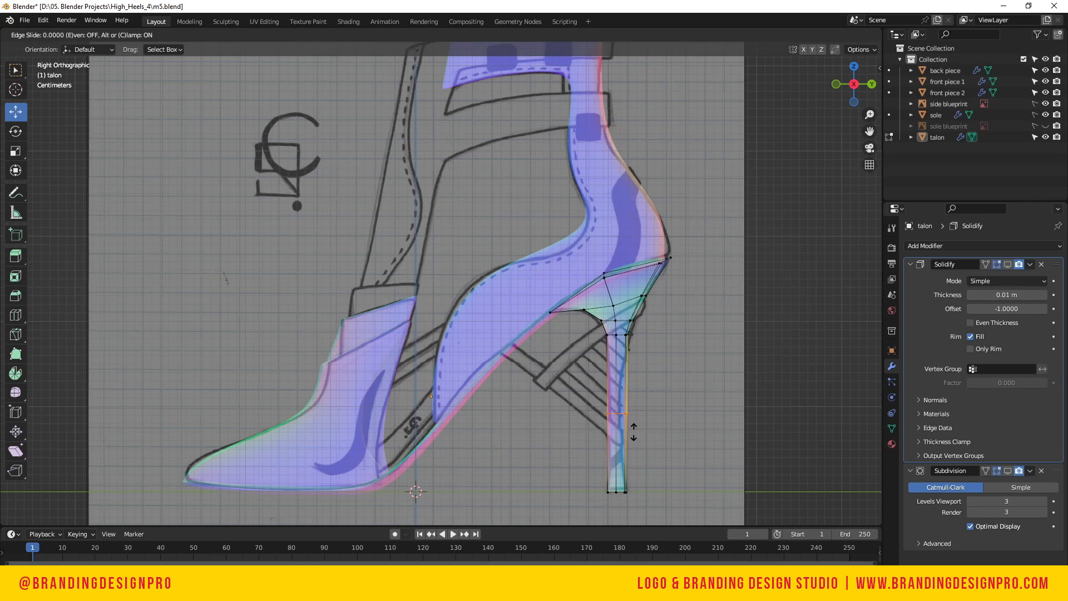
click(633, 432)
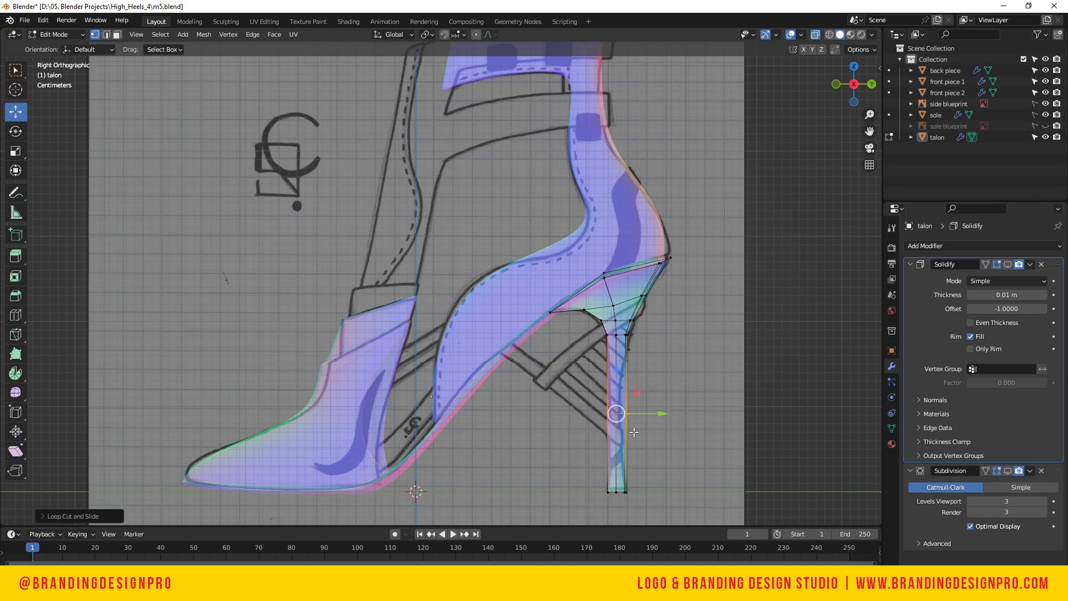
key(s)
key(y)
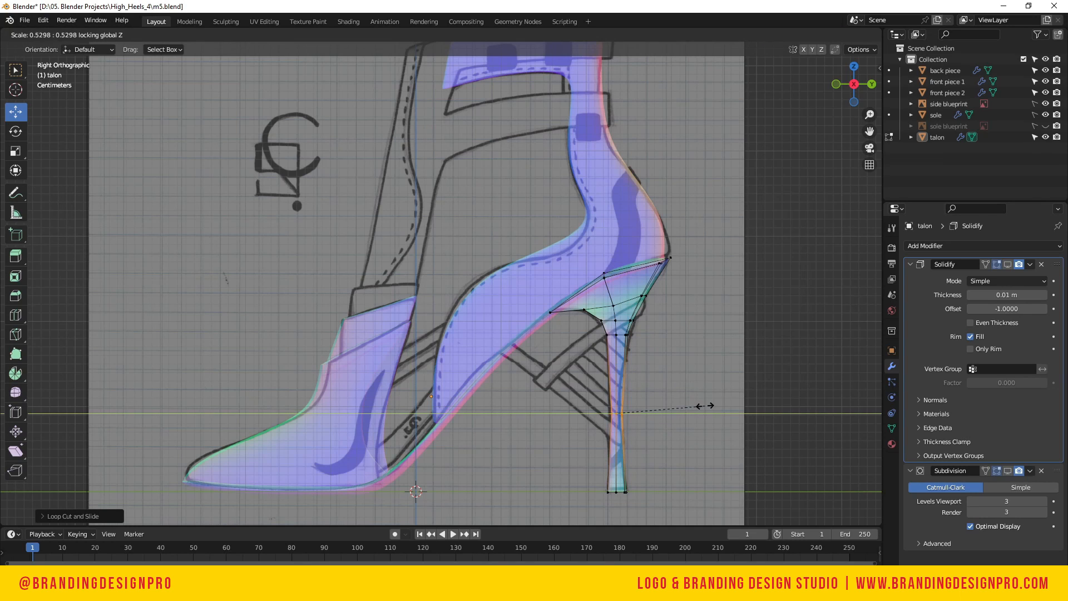
click(710, 408)
Shift the mid-shaft loop slightly forward, scale it horizontally to about 0.9, and lower it along the blueprint heel
key(g)
click(760, 454)
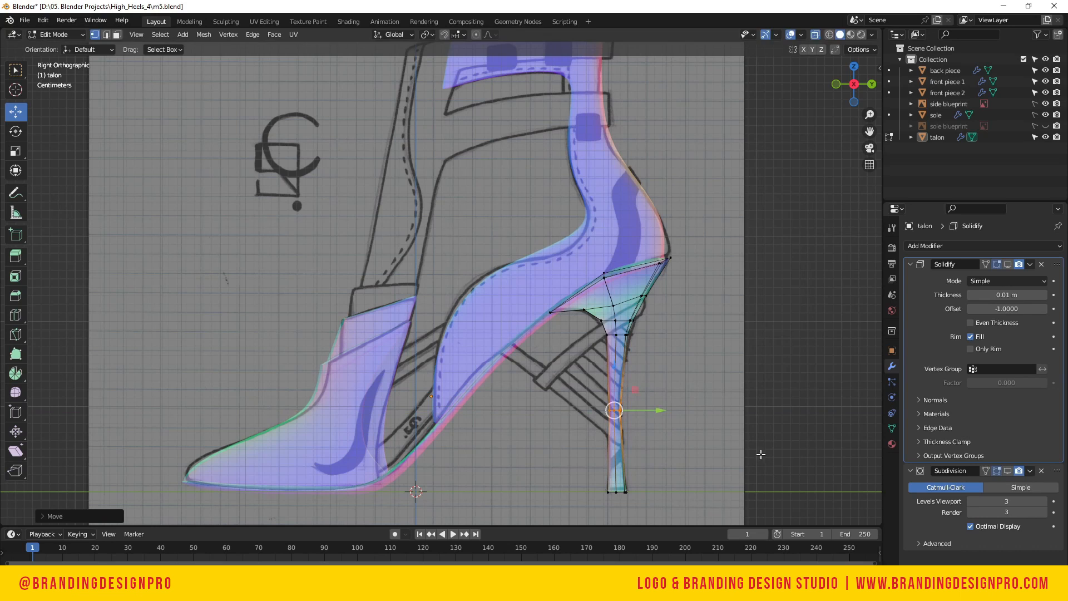
key(s)
key(y)
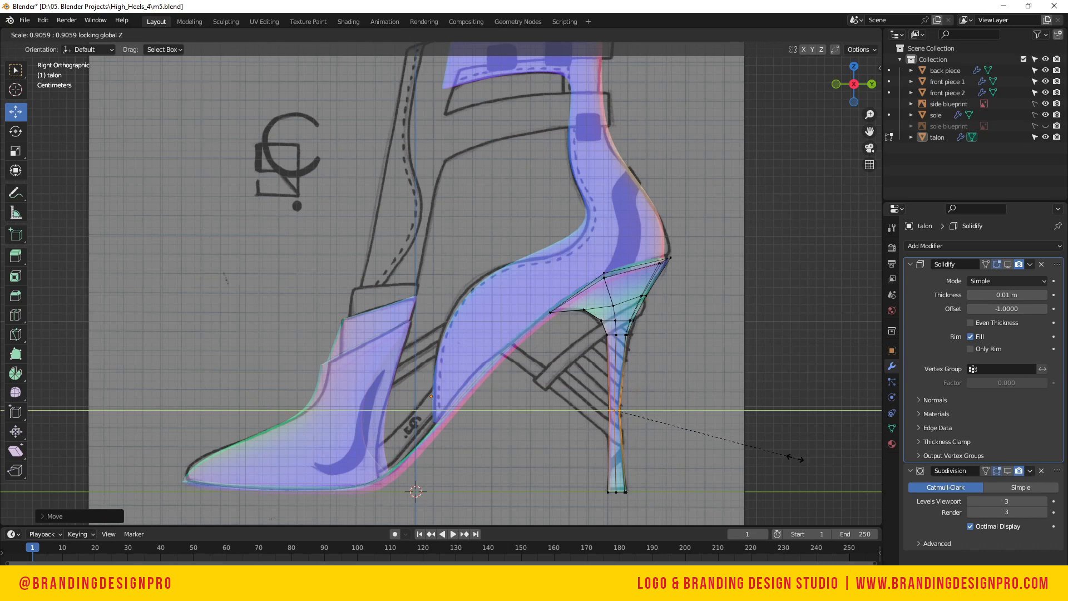
click(792, 454)
key(g)
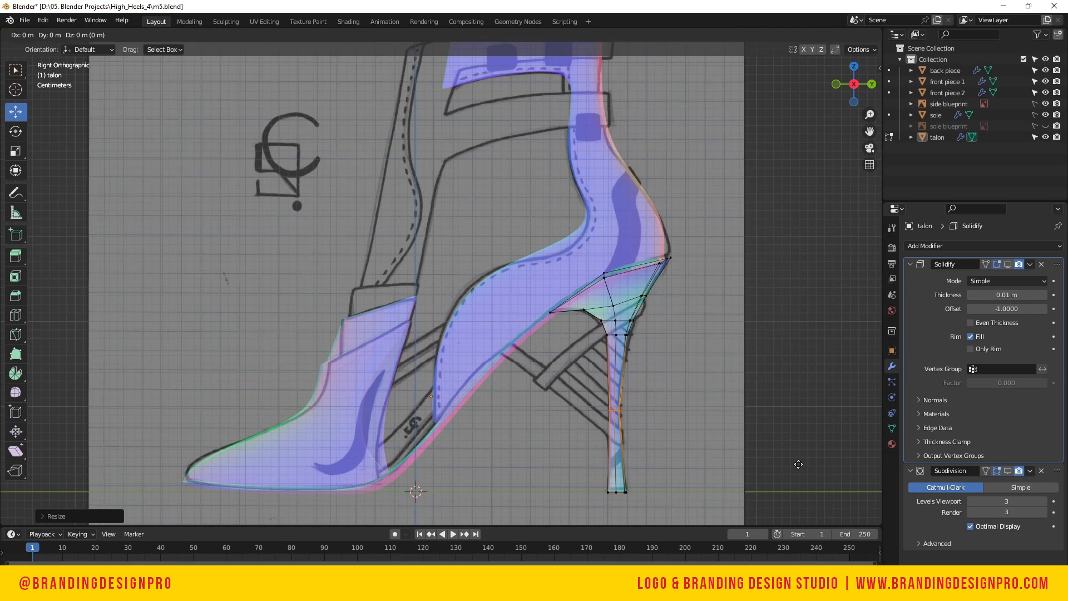
click(798, 470)
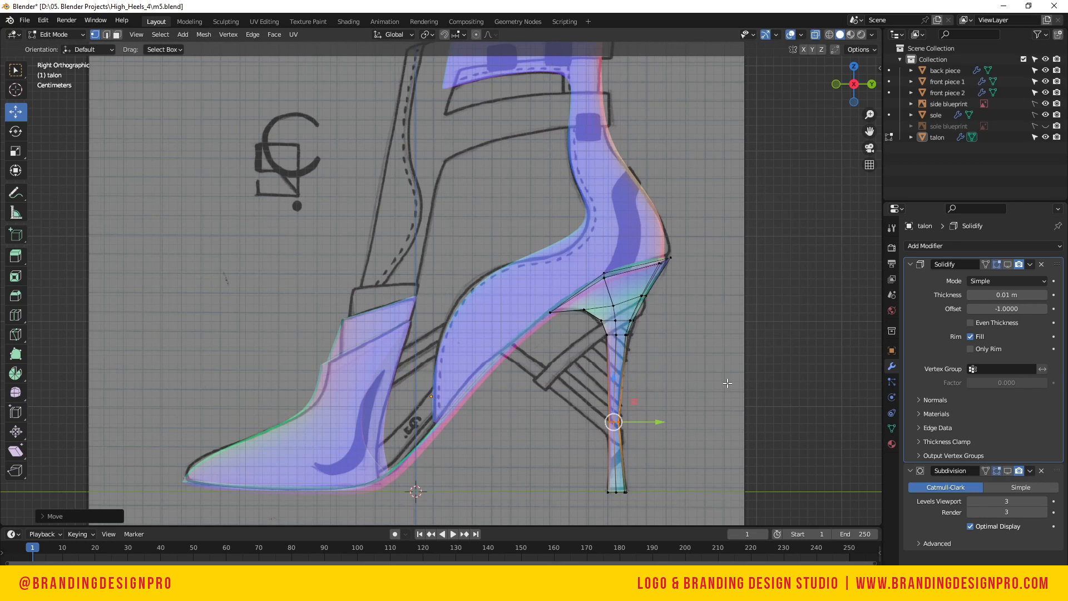
Return to Object Mode with X-ray off and compare the heel with its Subdivision viewport display on and off
key(Tab)
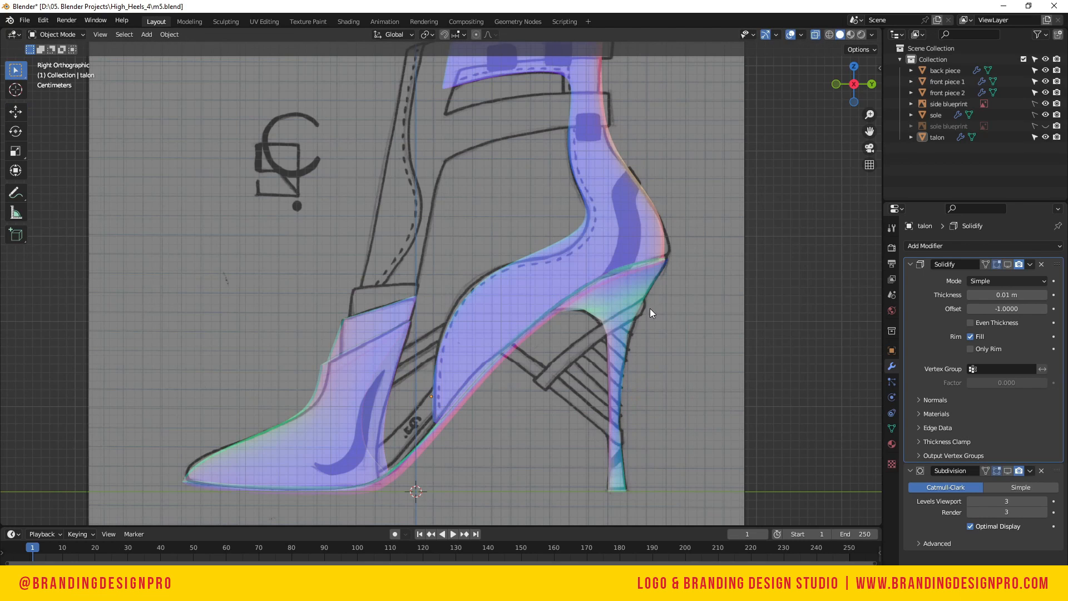
key(alt+z)
mouse_move(859, 94)
mouse_down()
mouse_move(818, 106)
mouse_move(864, 99)
mouse_up()
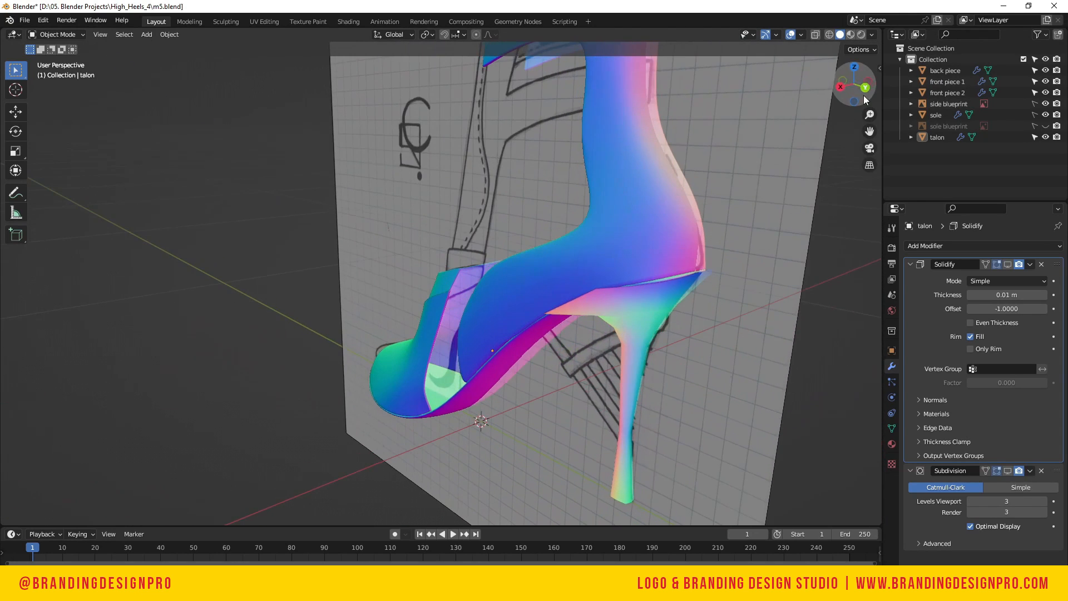
click(665, 304)
click(1007, 470)
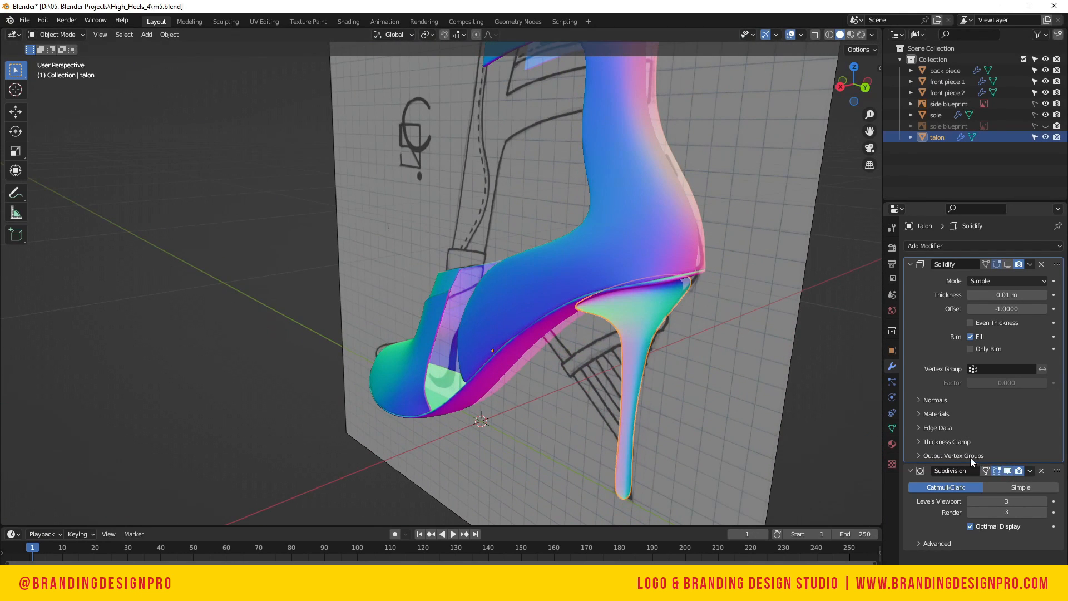
click(1007, 471)
click(700, 388)
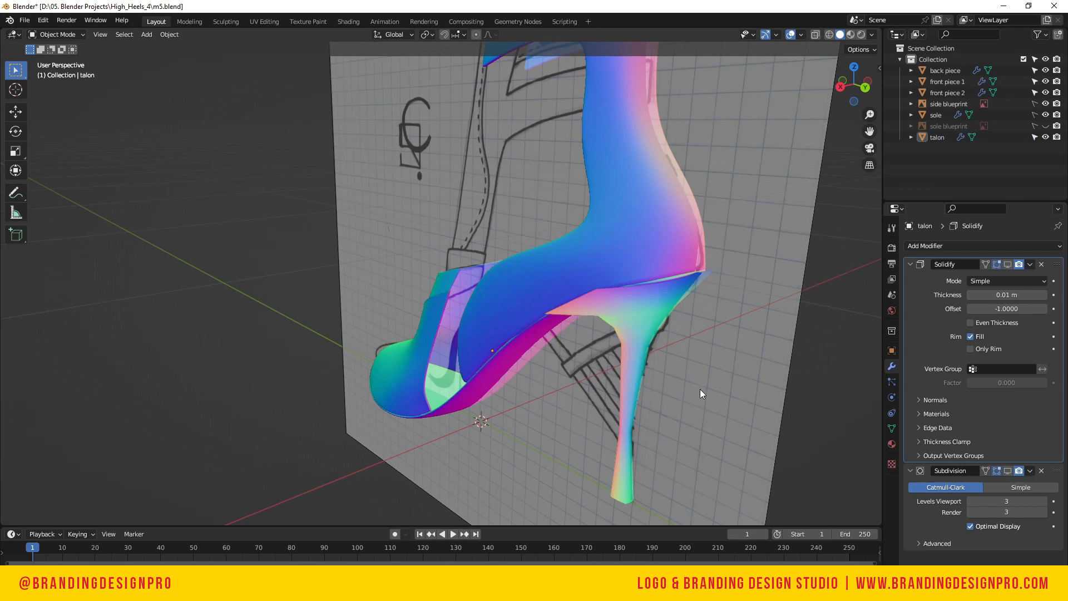
Try Shade Auto Smooth on the heel and switch it back to Shade Smooth
click(646, 306)
right_click(647, 306)
click(644, 312)
right_click(627, 308)
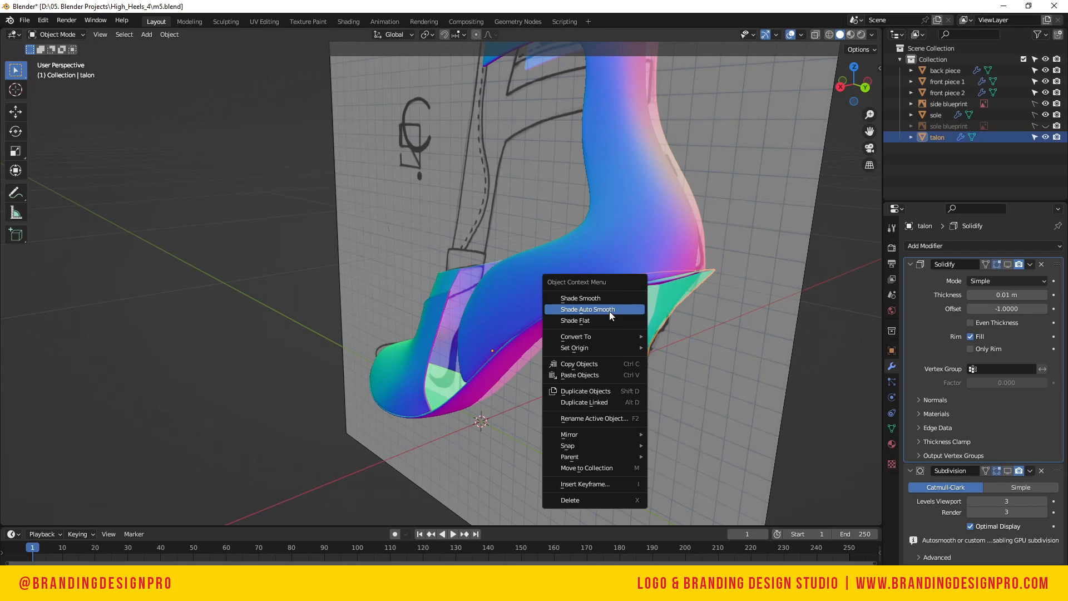
click(616, 299)
click(750, 358)
click(636, 329)
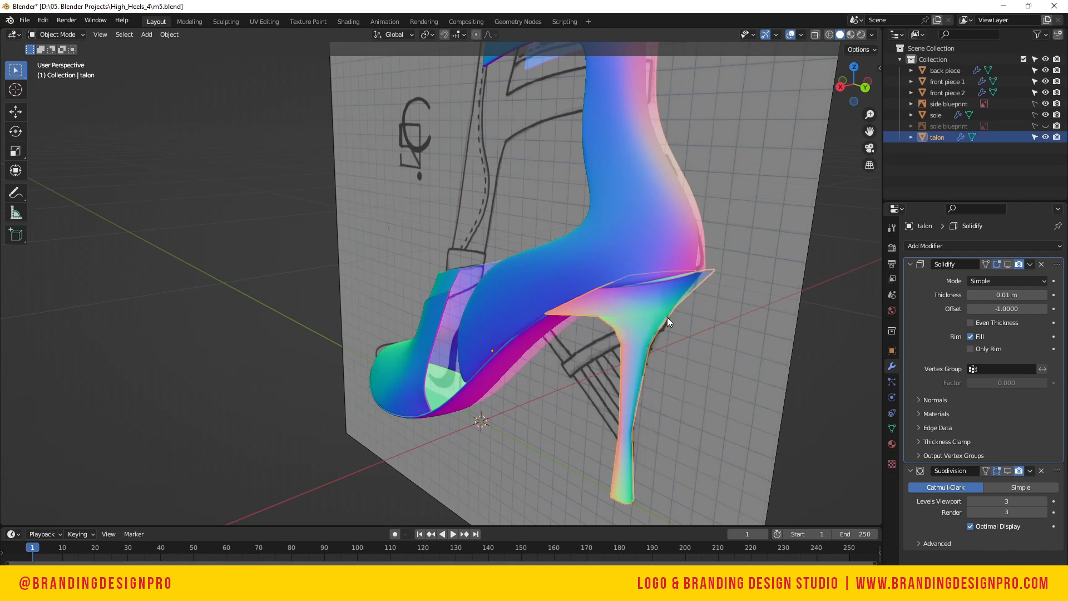
Enable the heel's Subdivision modifier in the viewport and remove its Solidify modifier
click(1007, 471)
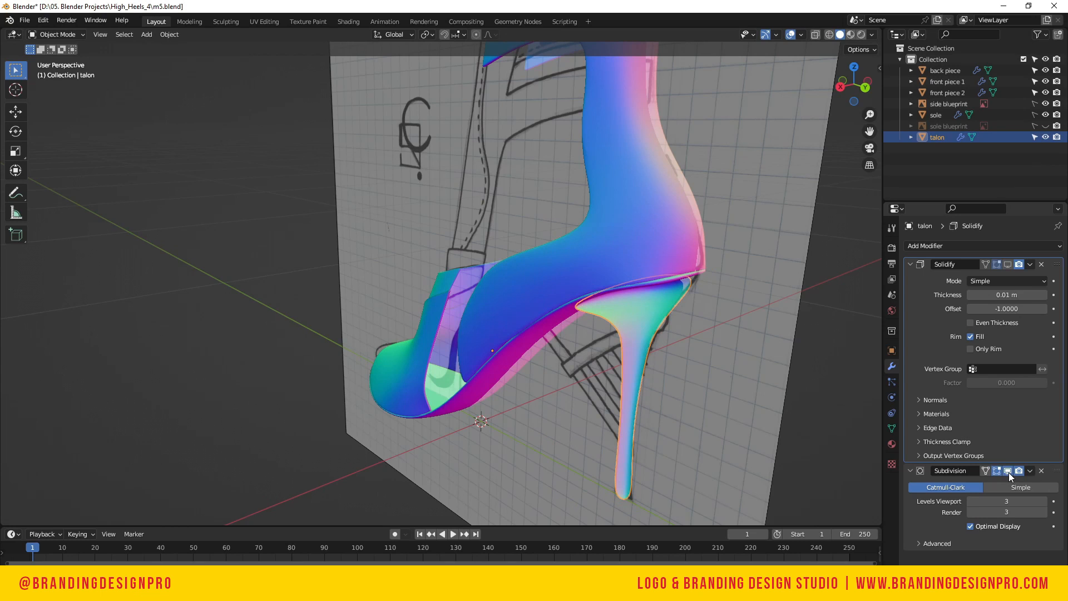
click(1042, 264)
click(743, 342)
click(635, 316)
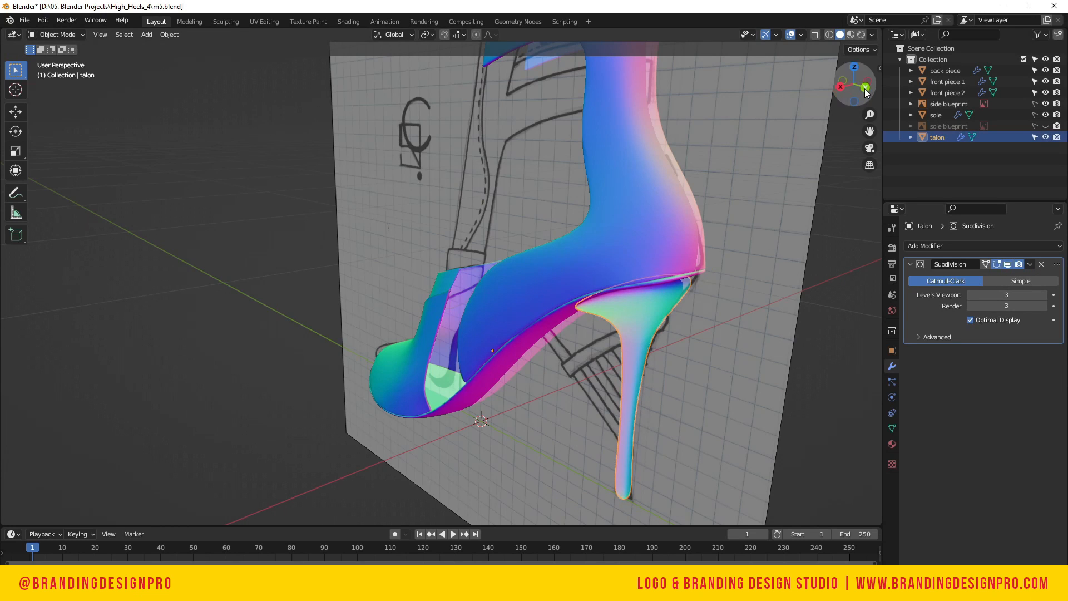
Add an edge loop around the heel's flared top in Edit Mode and slide it about 0.65 toward the upper rim
drag(858, 86, 917, 58)
key(KP_3)
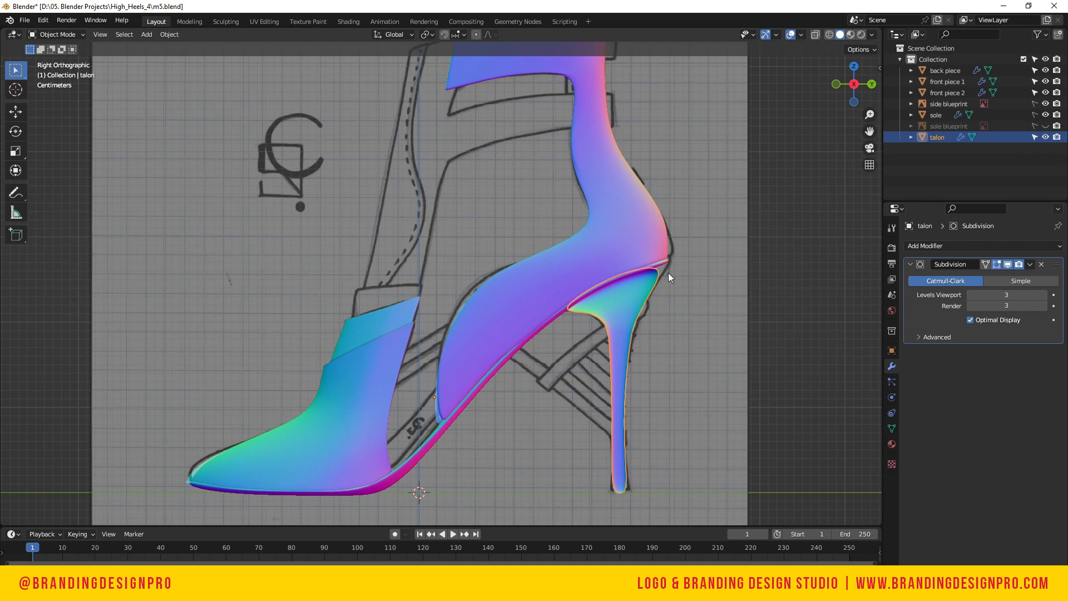
key(Tab)
click(607, 278)
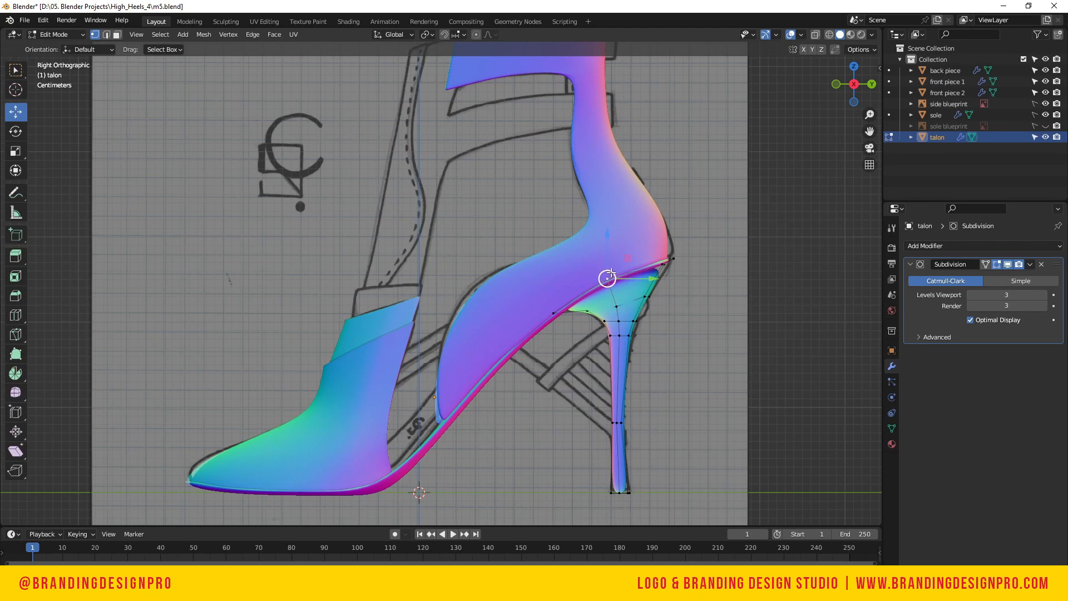
drag(843, 92, 816, 177)
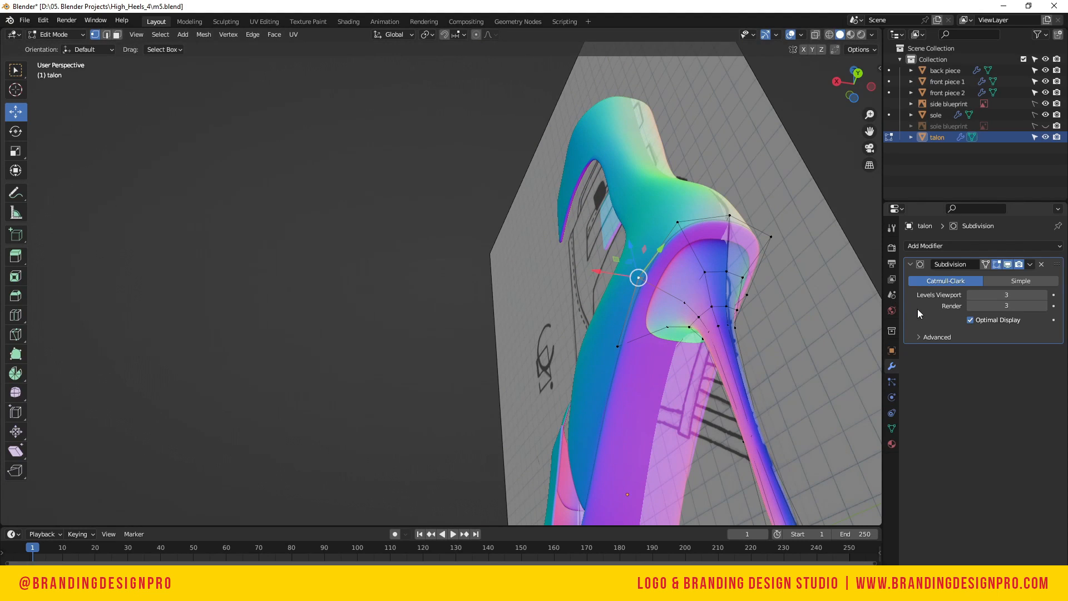
key(ctrl+r)
click(676, 283)
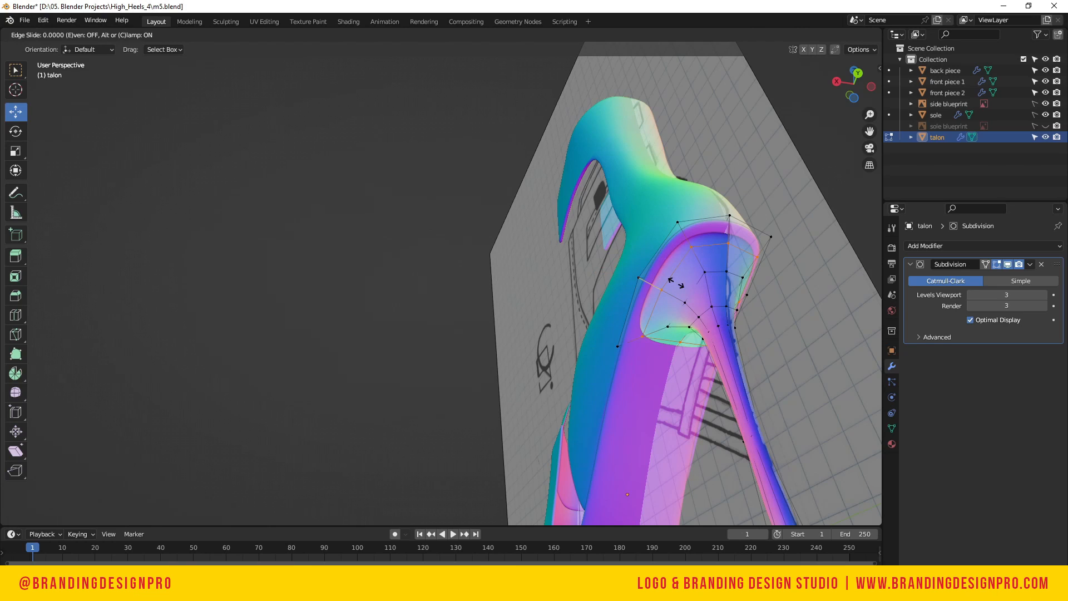
right_click(675, 283)
key(g)
key(g)
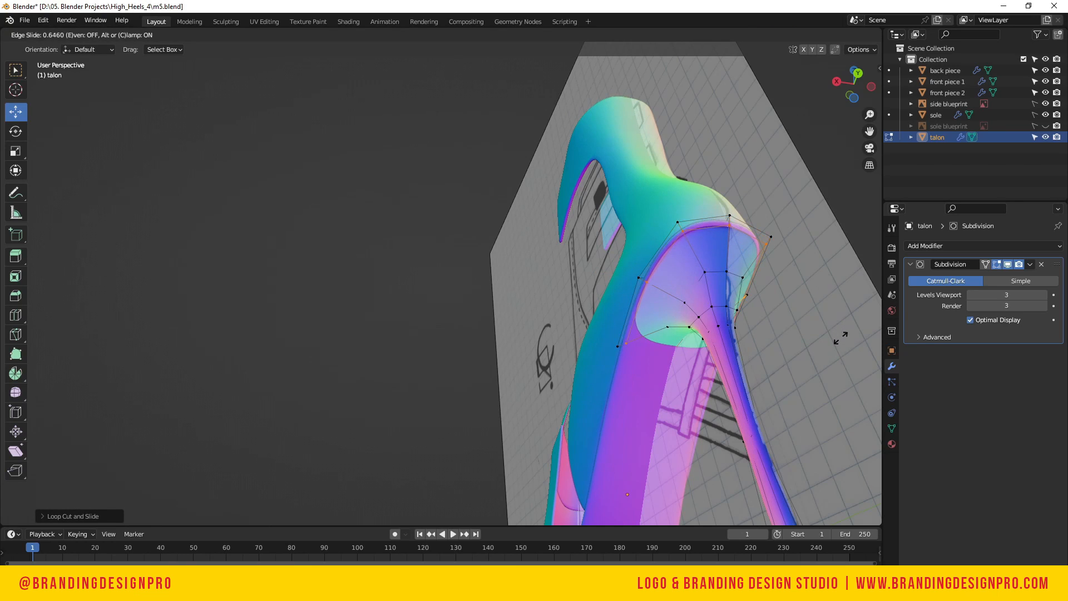
click(841, 338)
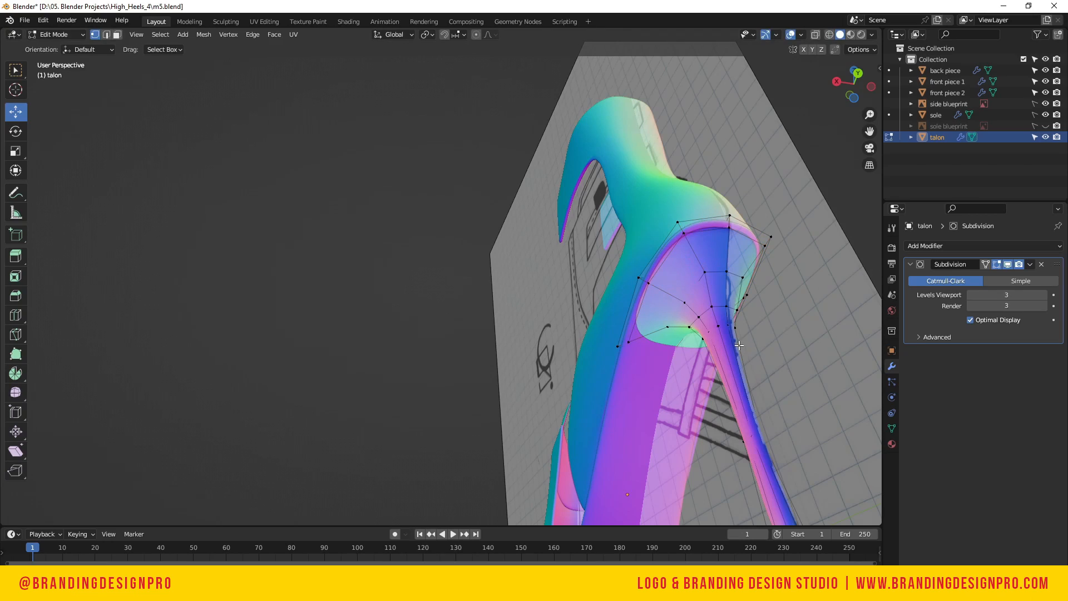
Add an edge loop just above the heel's bottom edge, slid by about -0.91, and return to Object Mode
drag(854, 84, 623, 122)
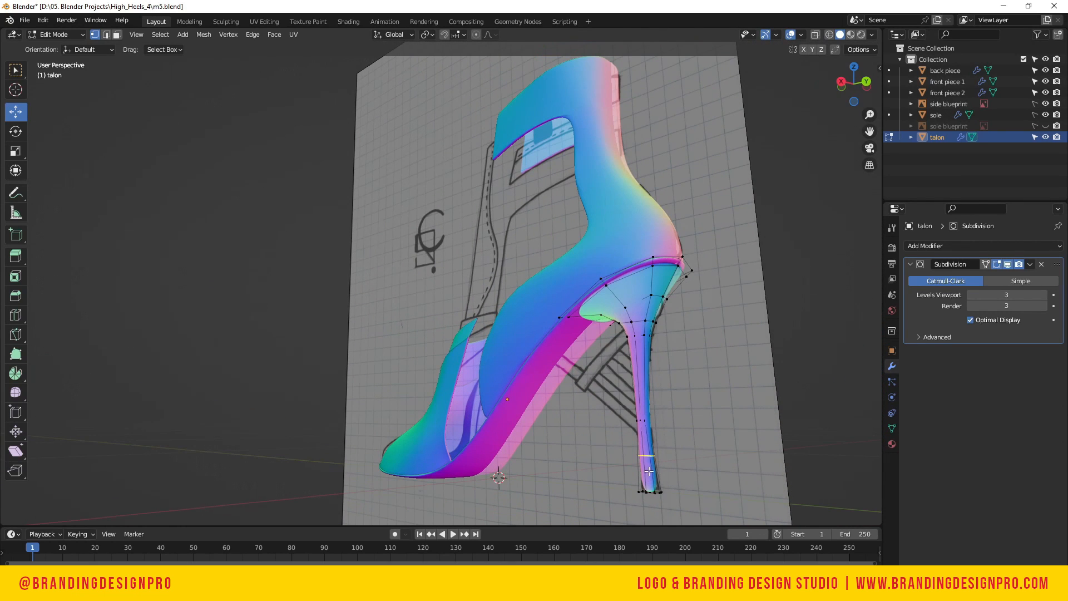
click(648, 472)
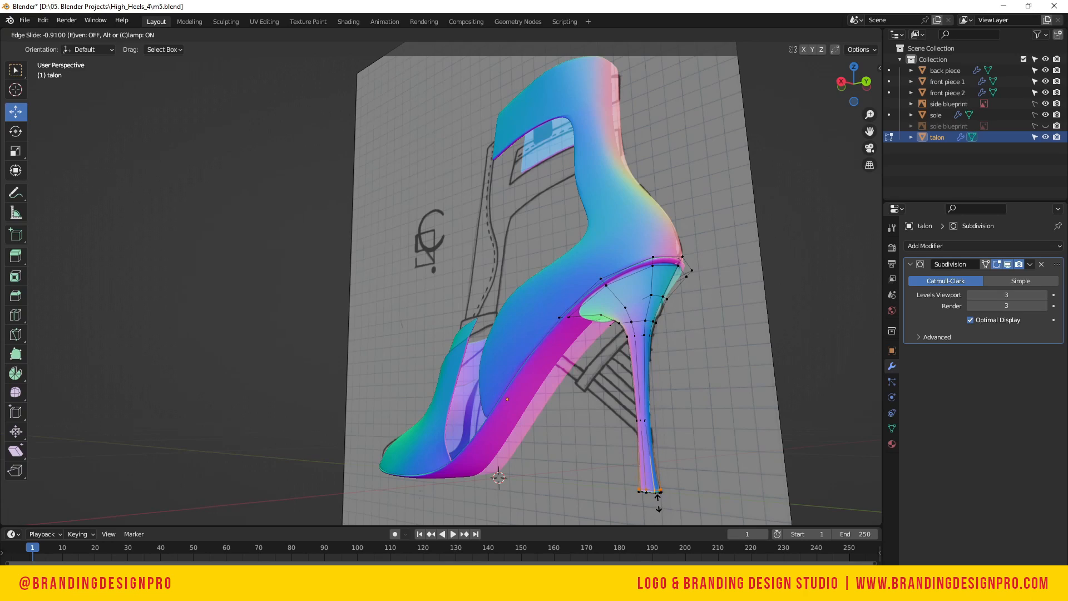
click(658, 498)
drag(861, 86, 666, 93)
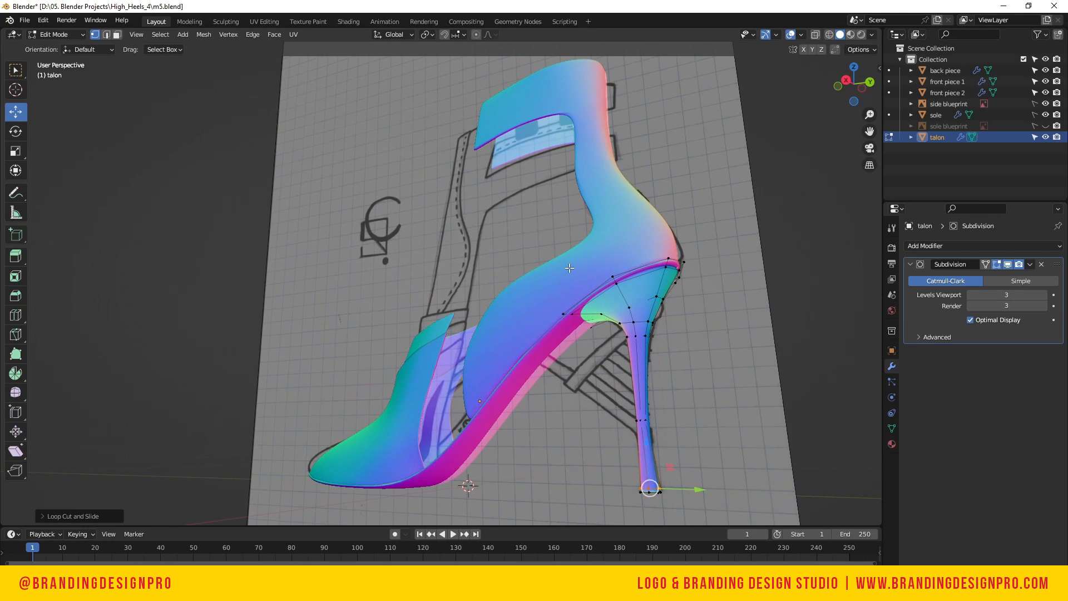
key(alt+z)
key(alt+z)
key(Tab)
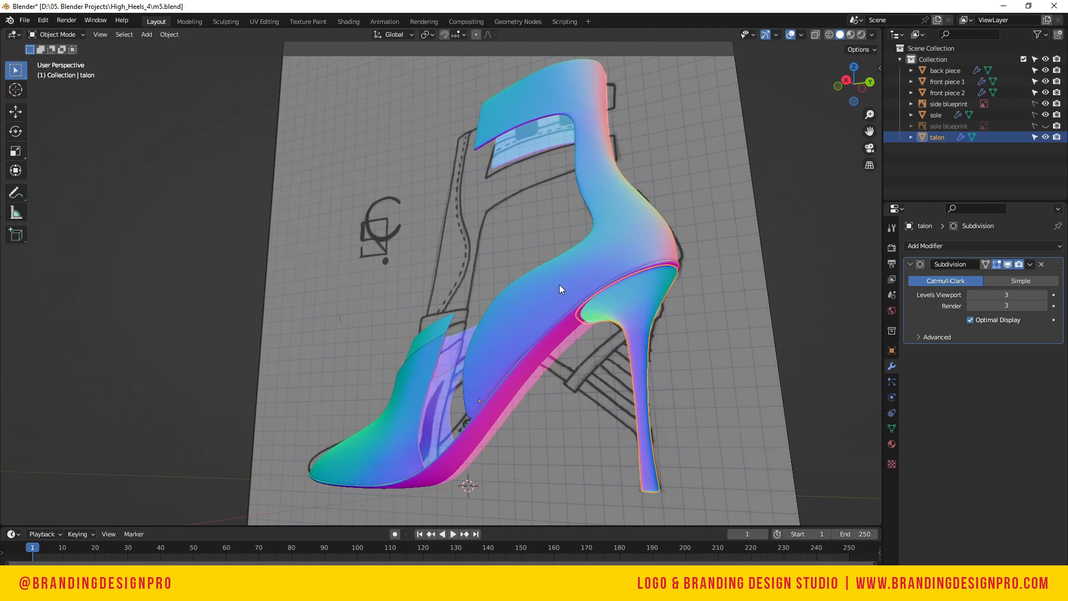
Hide the heel (talon) object and show it again
click(732, 317)
click(640, 296)
key(h)
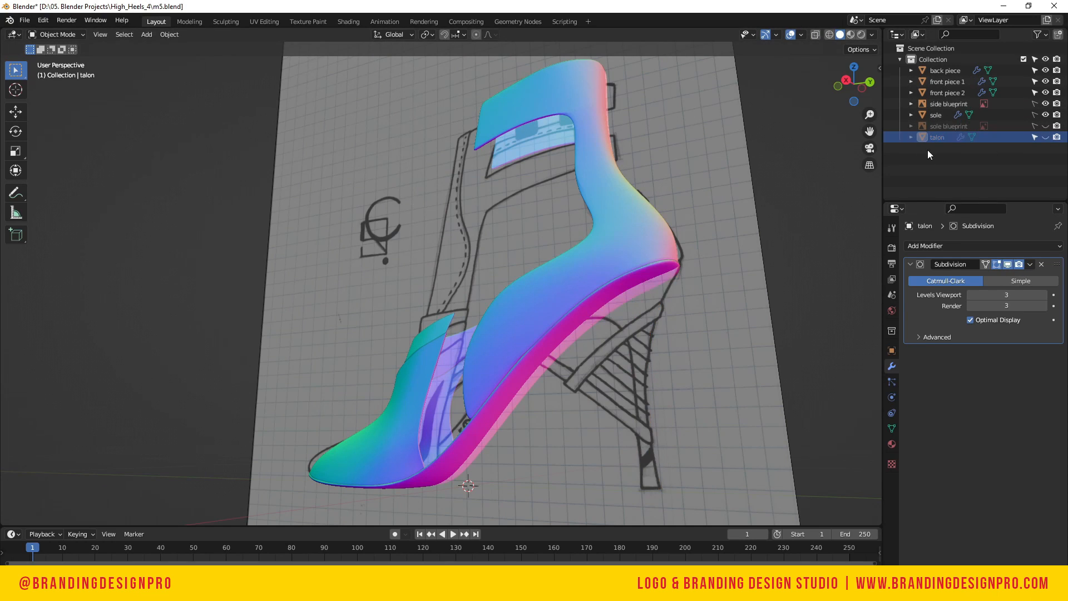
click(1046, 137)
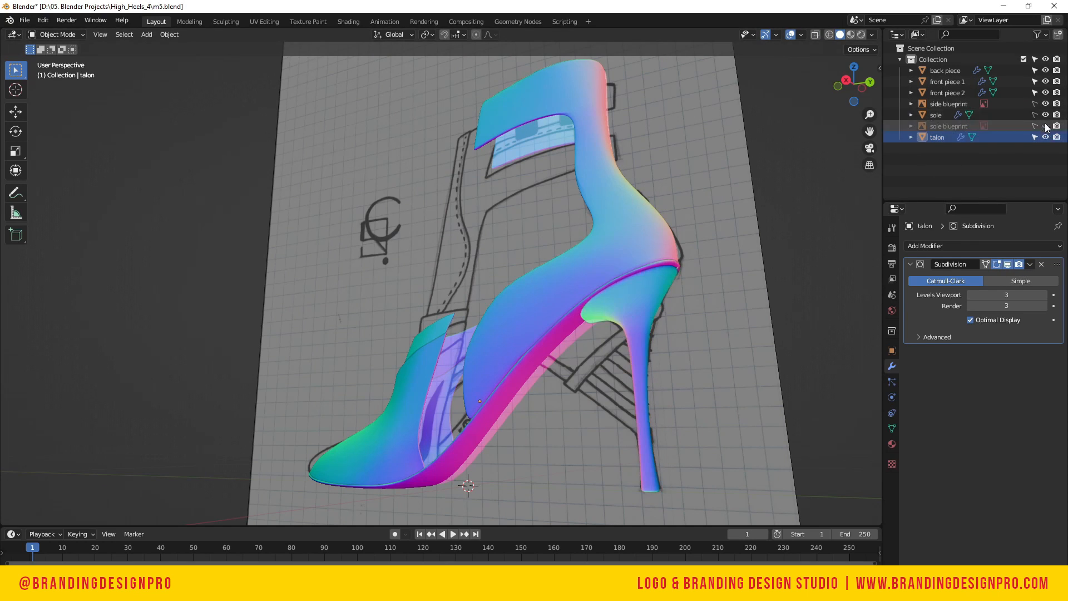
Hide the side blueprint, view the shoe from the right in orthographic view, and select the heel
click(1046, 104)
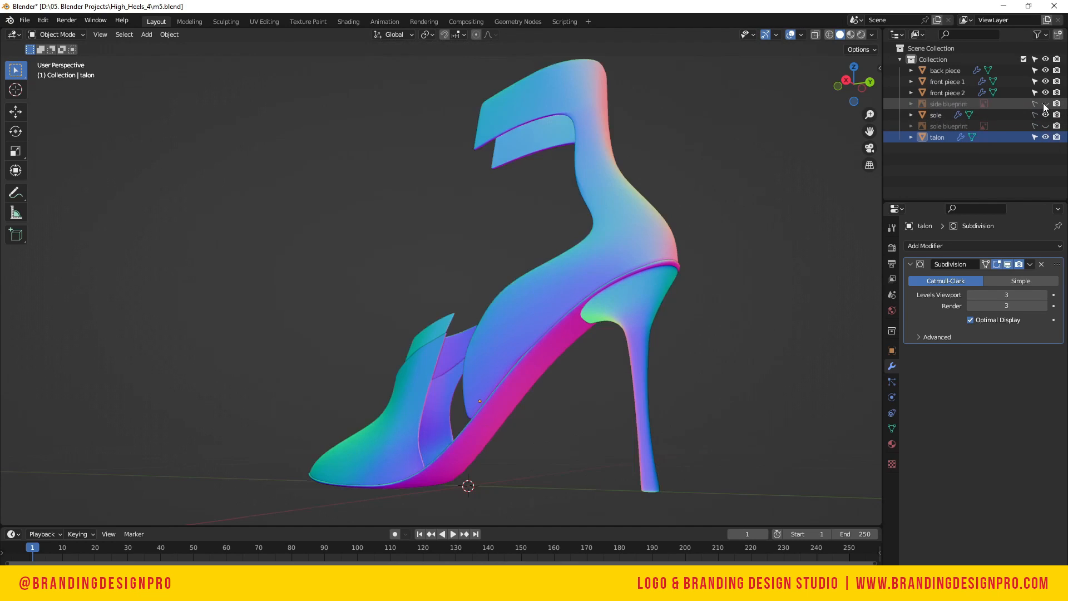
key(KP_3)
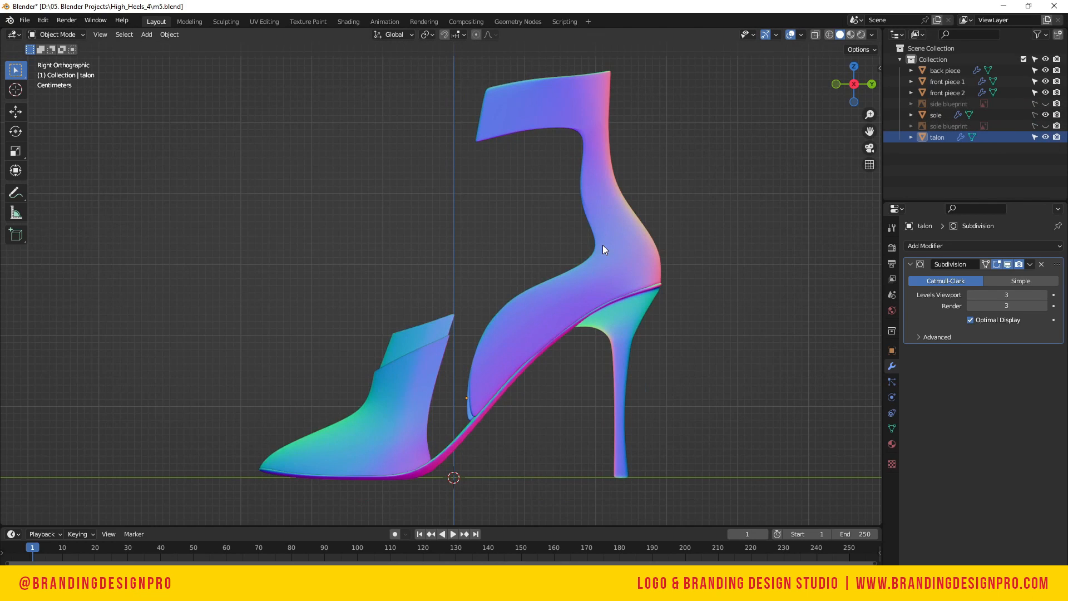
click(616, 442)
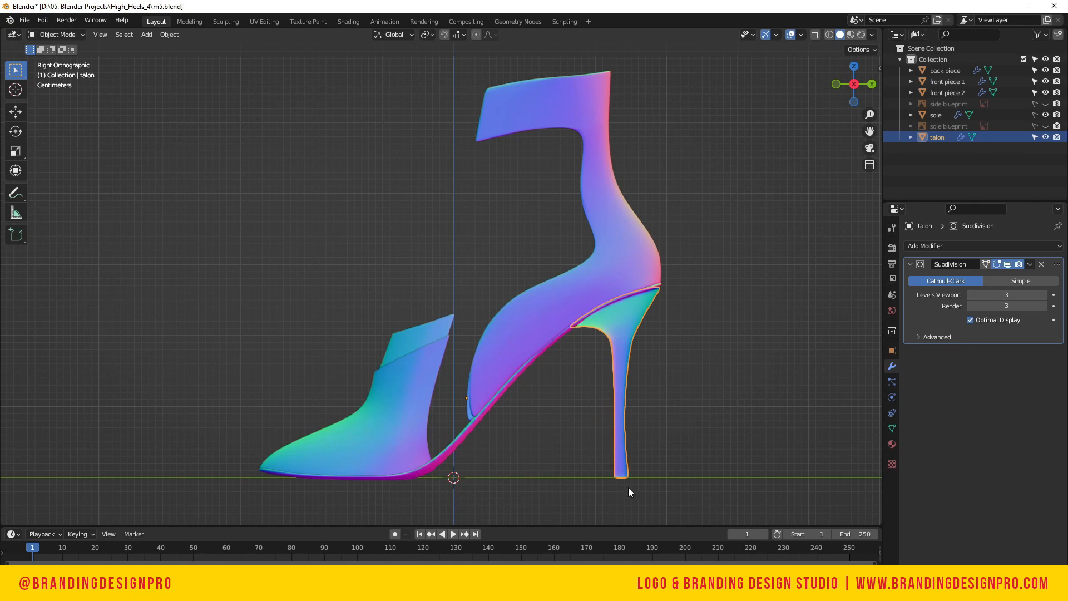
Compare the heel with the side blueprint by toggling the visibility of both, leaving the heel shown and the blueprint hidden
click(1046, 104)
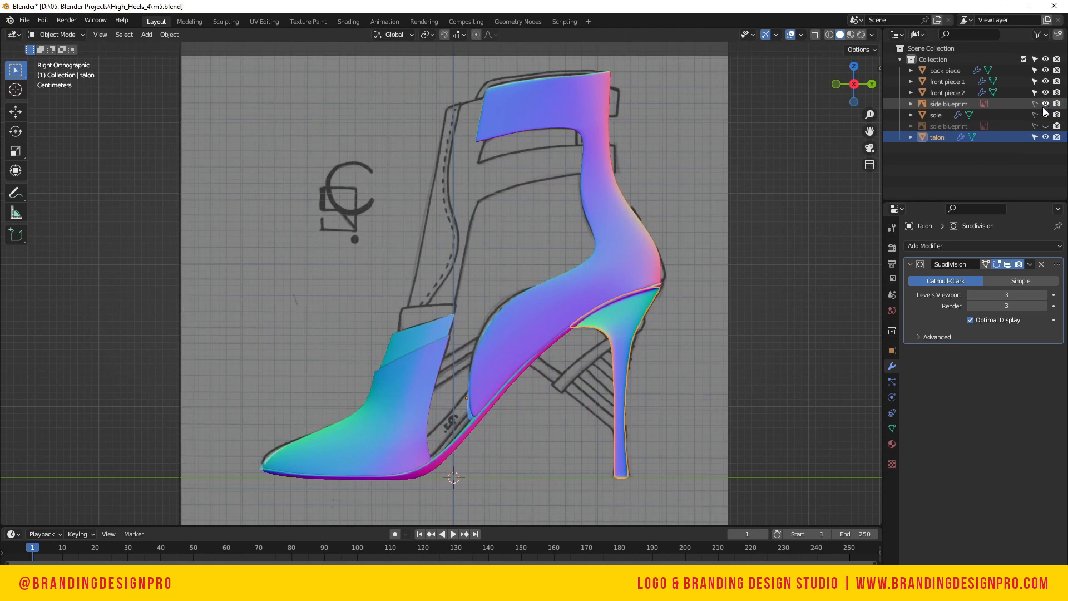
click(1046, 137)
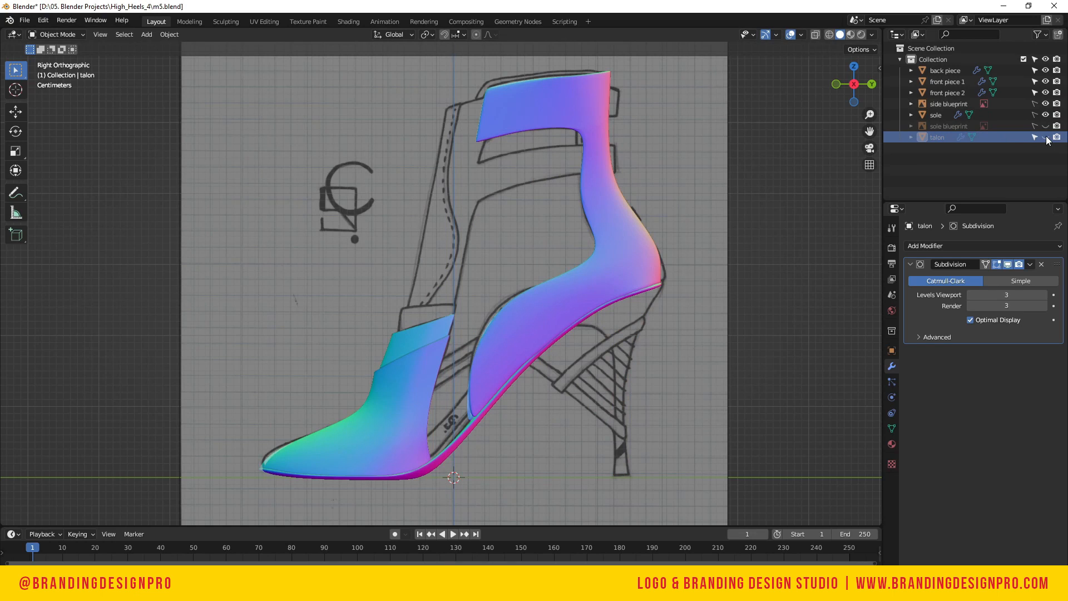
click(1045, 136)
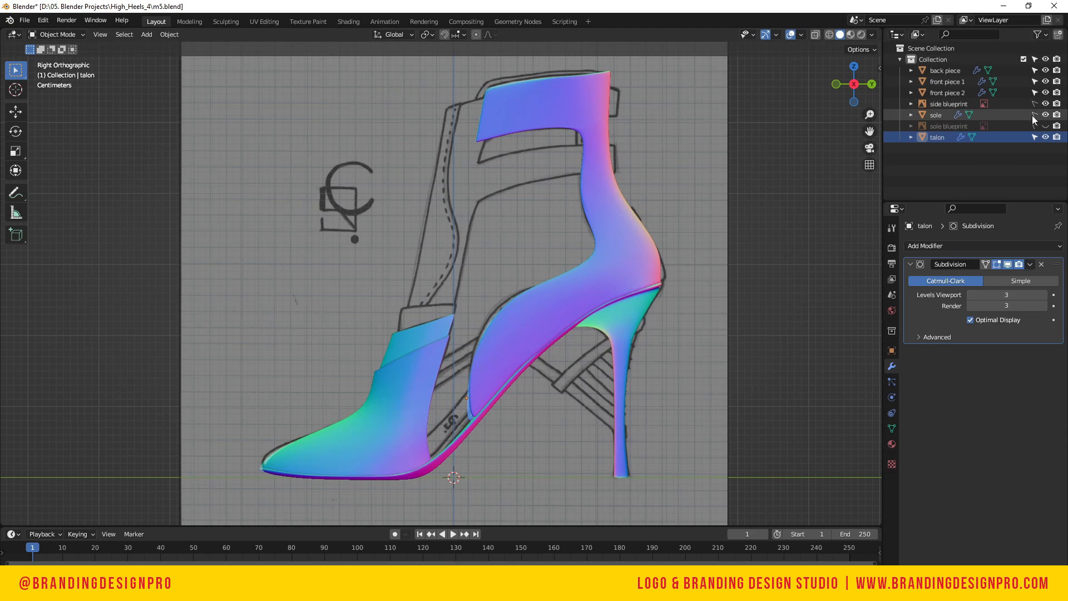
click(1046, 103)
click(623, 427)
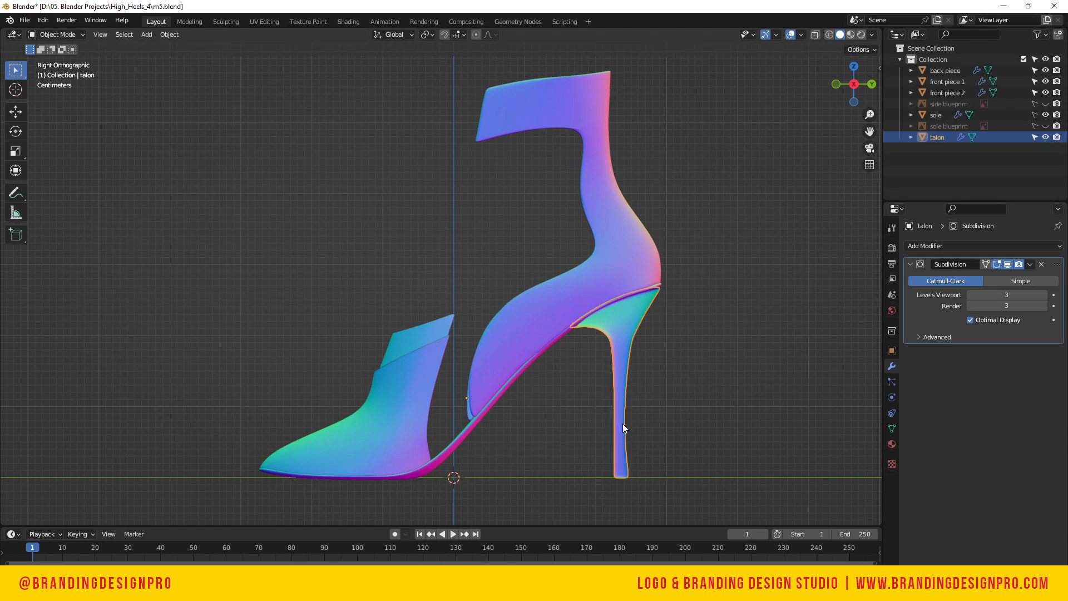
scroll(622, 423, up, 3)
click(514, 168)
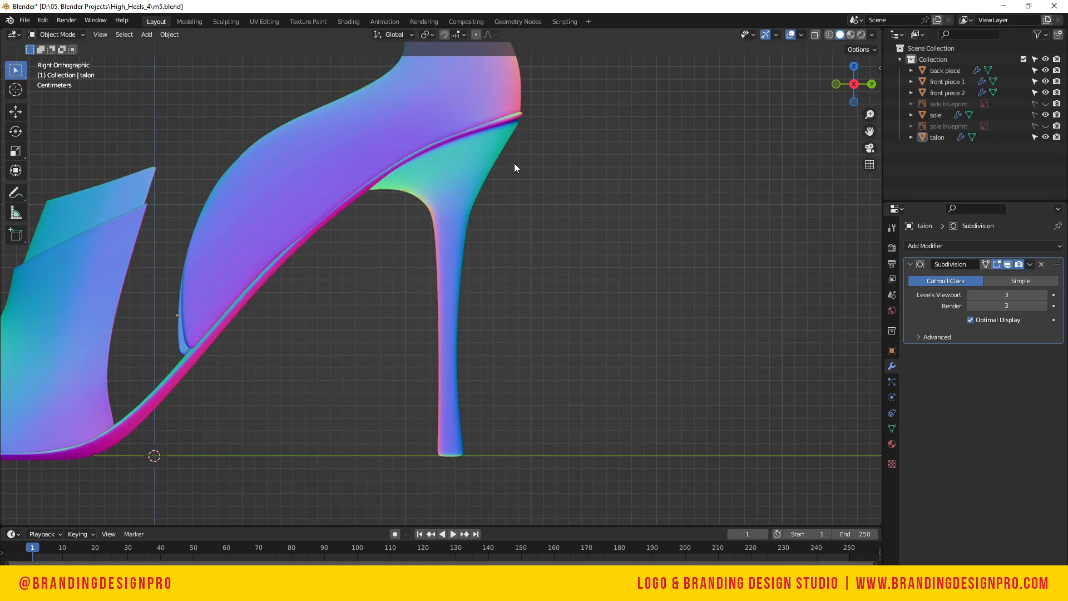
Edit the heel in right view with X-ray on and move its front tip vertices slightly down and back along the sole
mouse_move(827, 83)
mouse_down()
mouse_move(837, 86)
mouse_move(812, 94)
mouse_move(860, 83)
mouse_move(844, 96)
mouse_up()
click(500, 139)
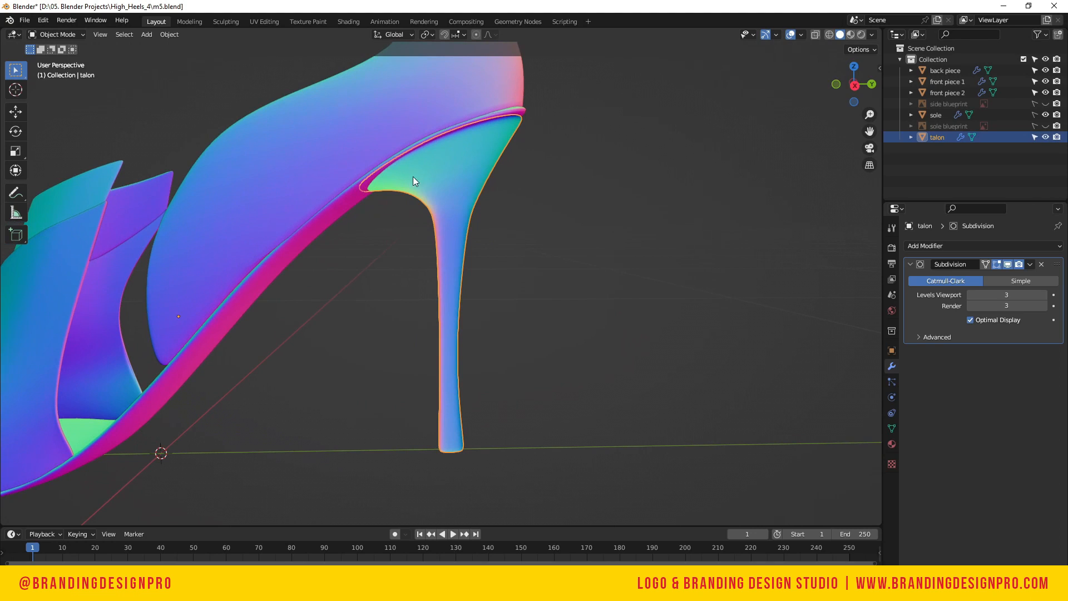
key(KP_3)
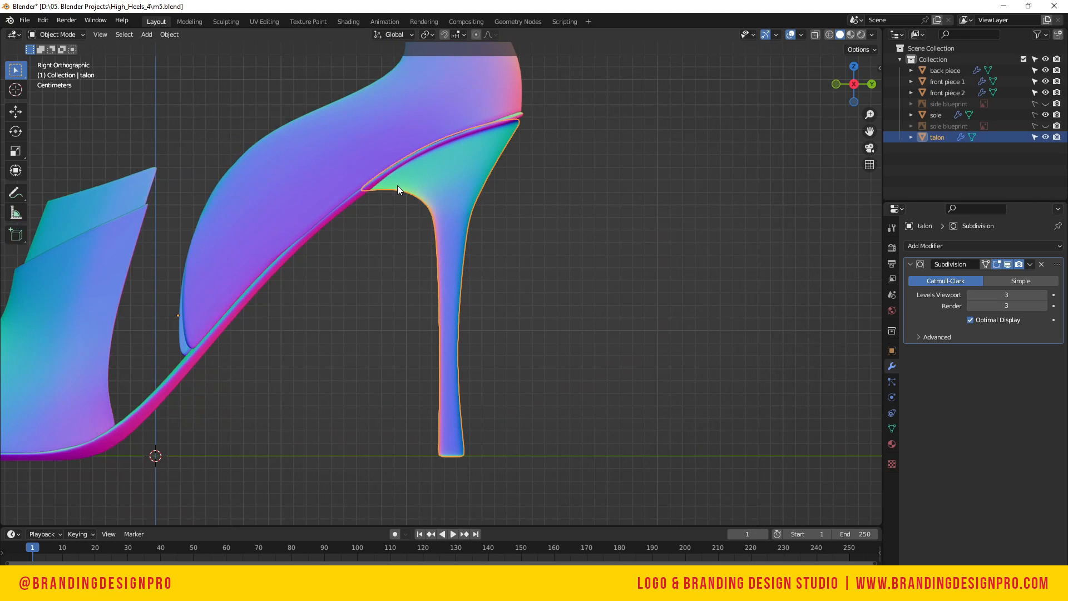
key(Tab)
click(342, 173)
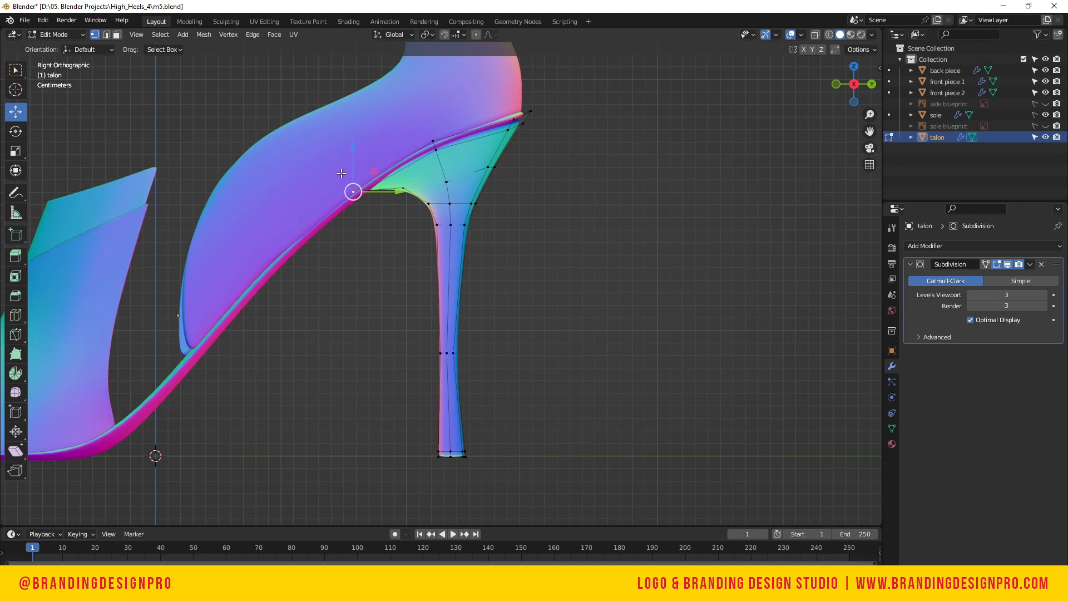
key(alt+z)
drag(333, 156, 386, 232)
key(g)
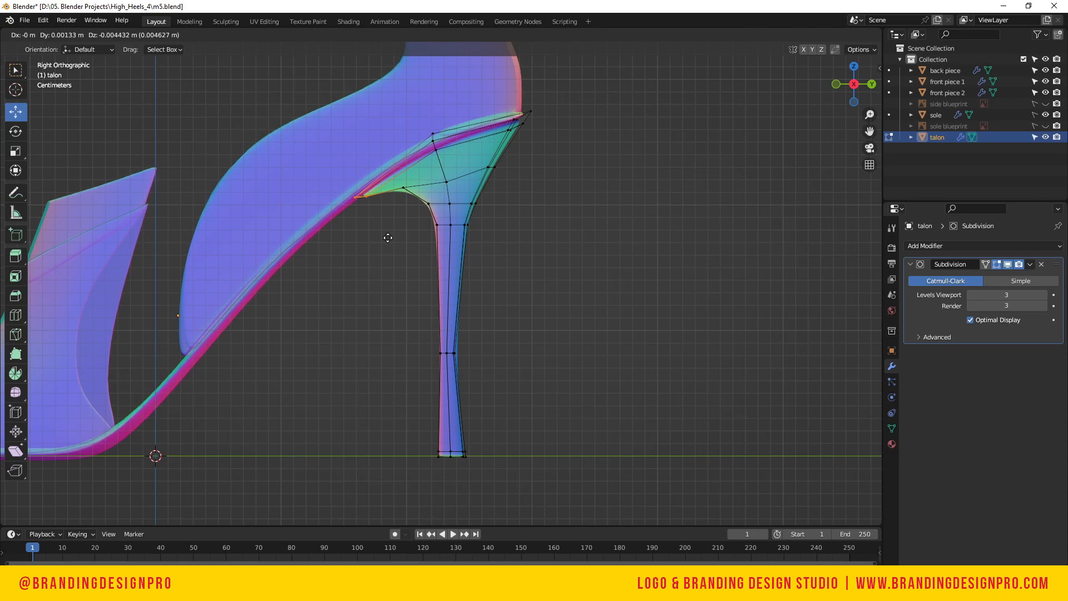
click(389, 239)
Move the heel's top-middle vertices slightly down and back, and nudge the rear top vertices slightly backward
drag(412, 100, 457, 164)
key(g)
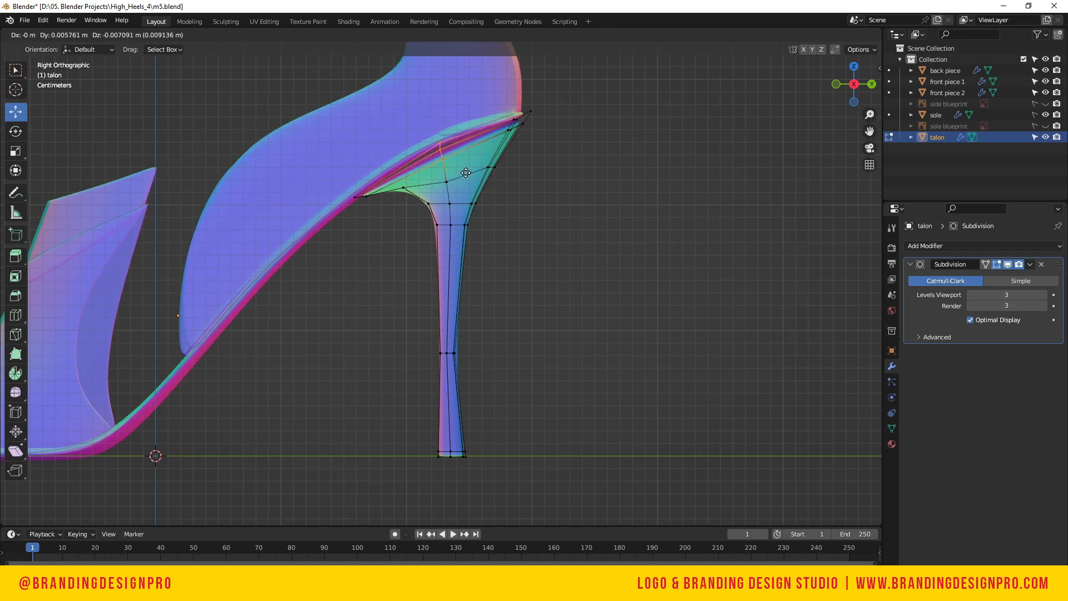
click(464, 171)
drag(497, 87, 535, 144)
key(g)
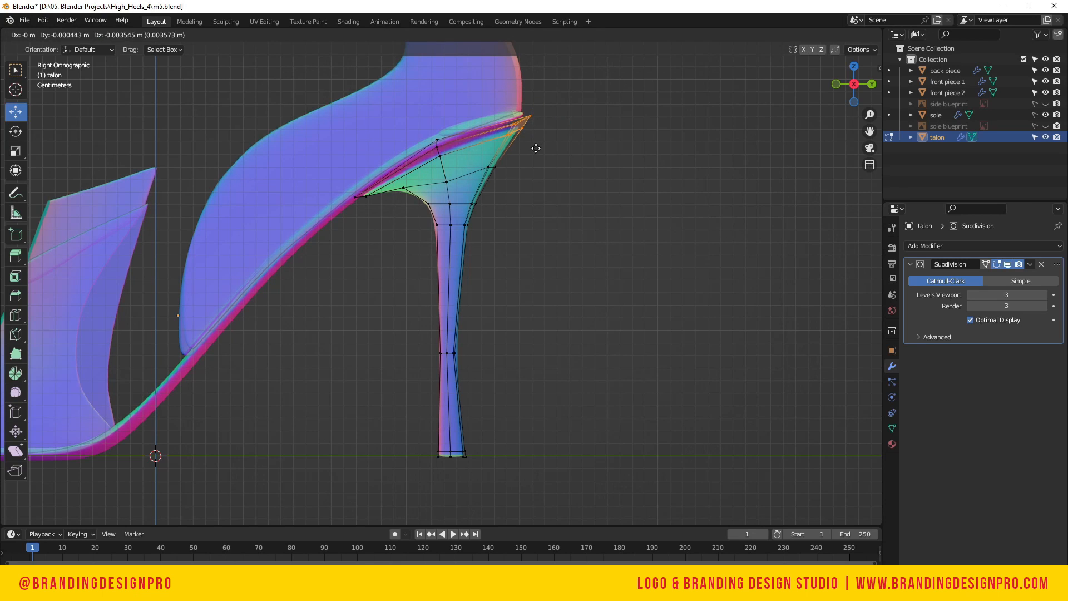
click(539, 143)
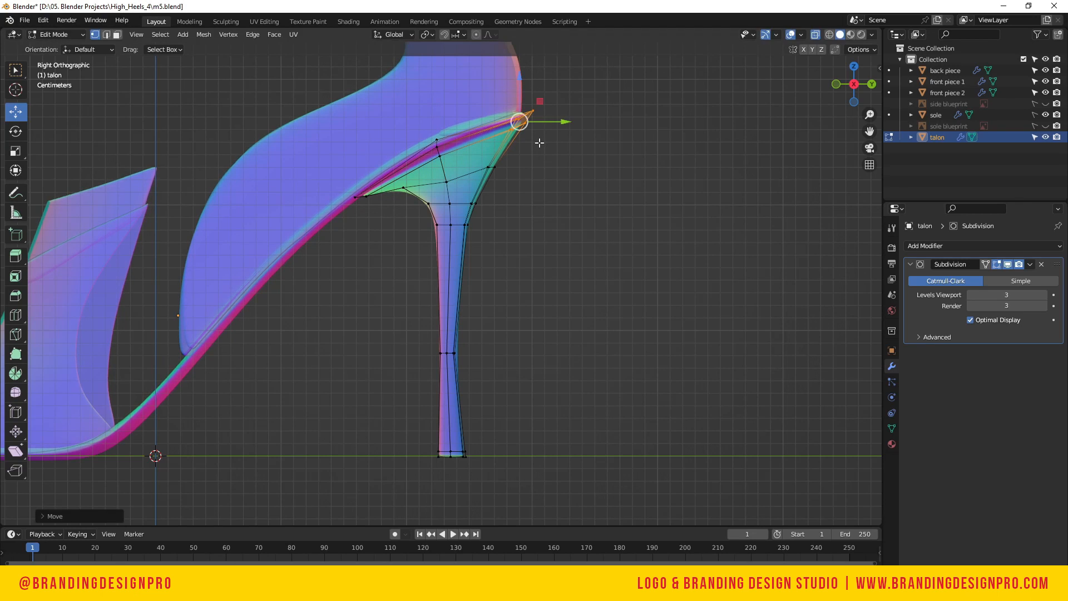
Readjust the heel's top-middle vertices, moving them down and back up toward the front so they follow the sole
click(446, 181)
key(g)
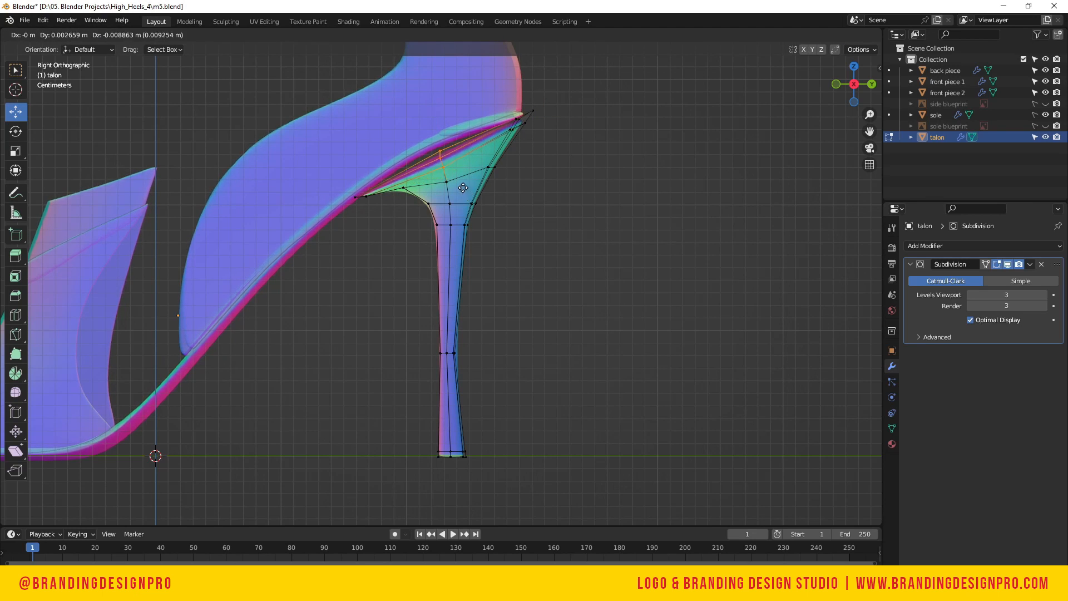
click(466, 190)
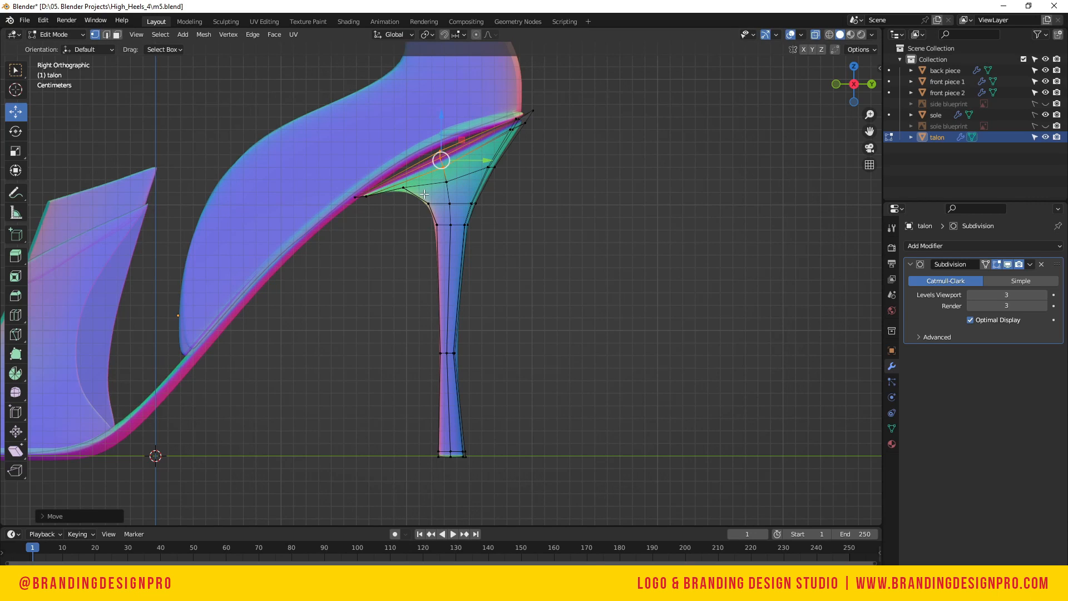
key(g)
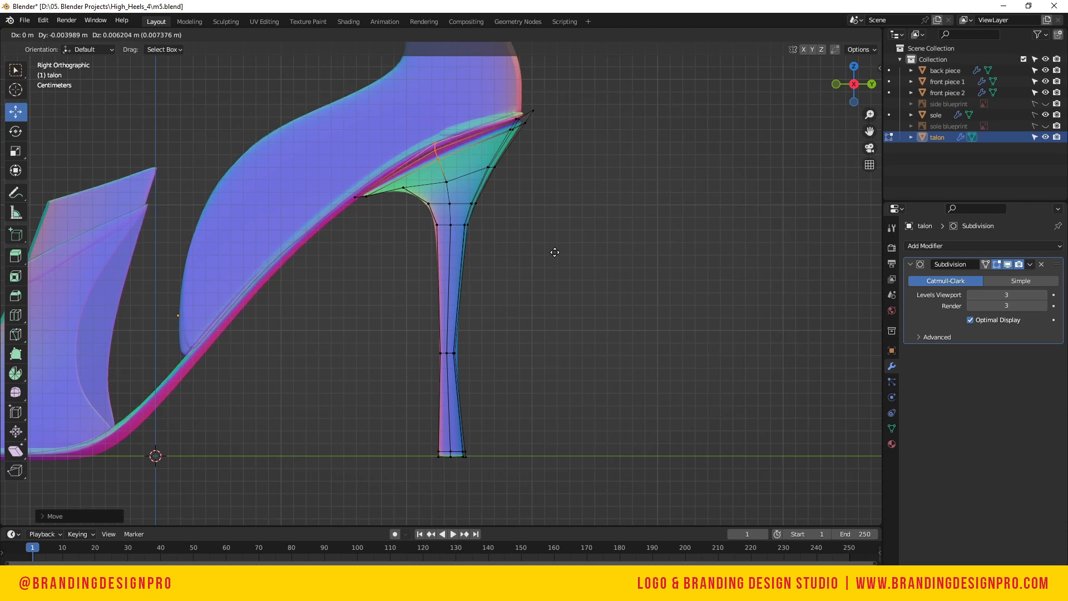
click(552, 252)
Edge-slide the loop below the heel's upper rim about 0.39 toward the rim, deselect it and turn off X-ray
drag(854, 83, 823, 97)
middle_drag(445, 278, 469, 278)
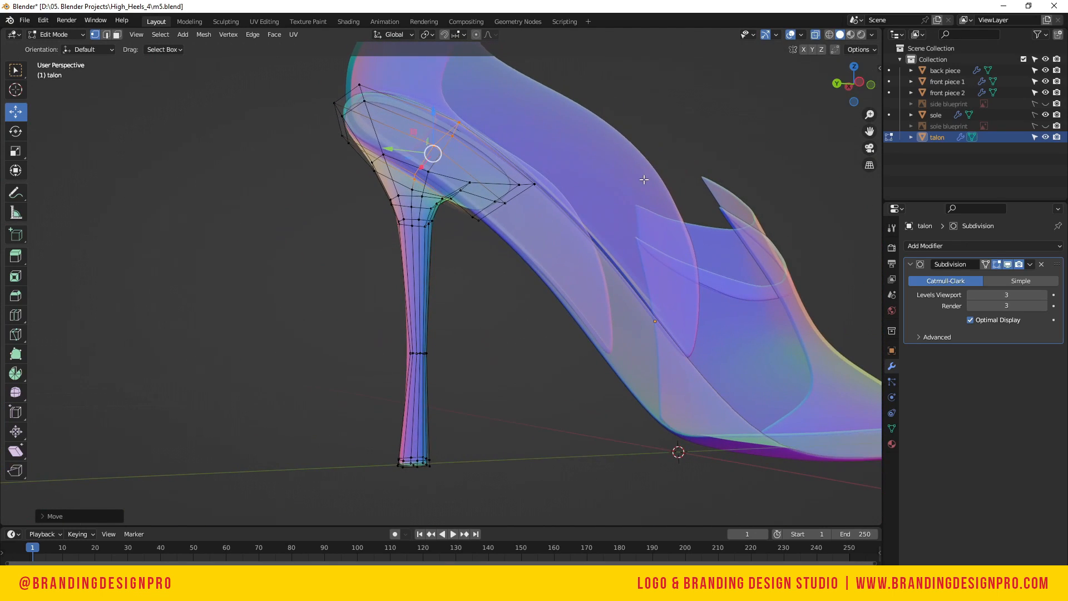
click(510, 183)
alt+click(505, 168)
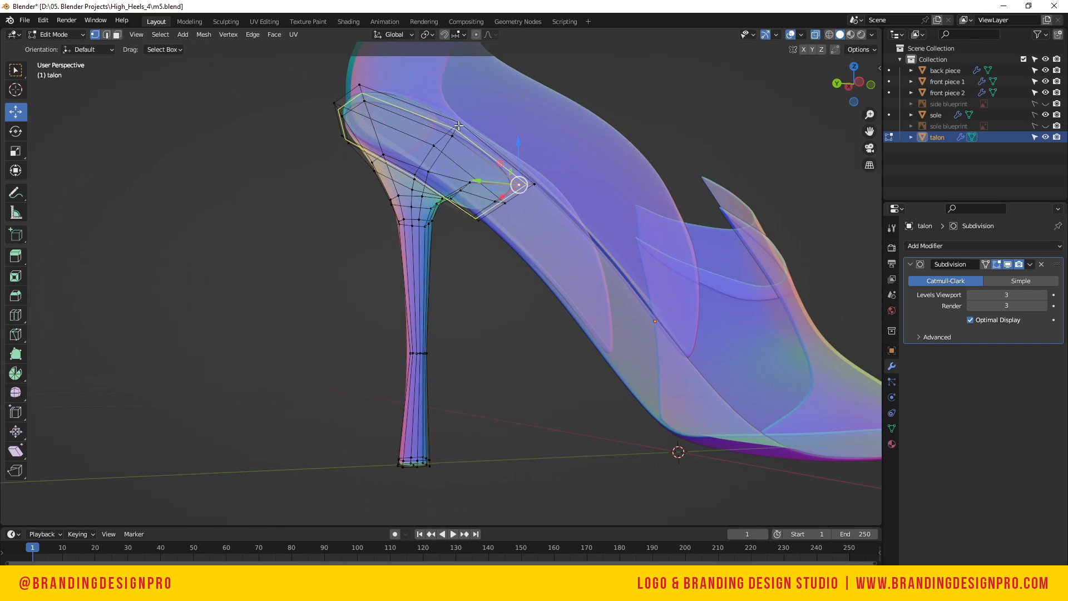
key(g)
key(g)
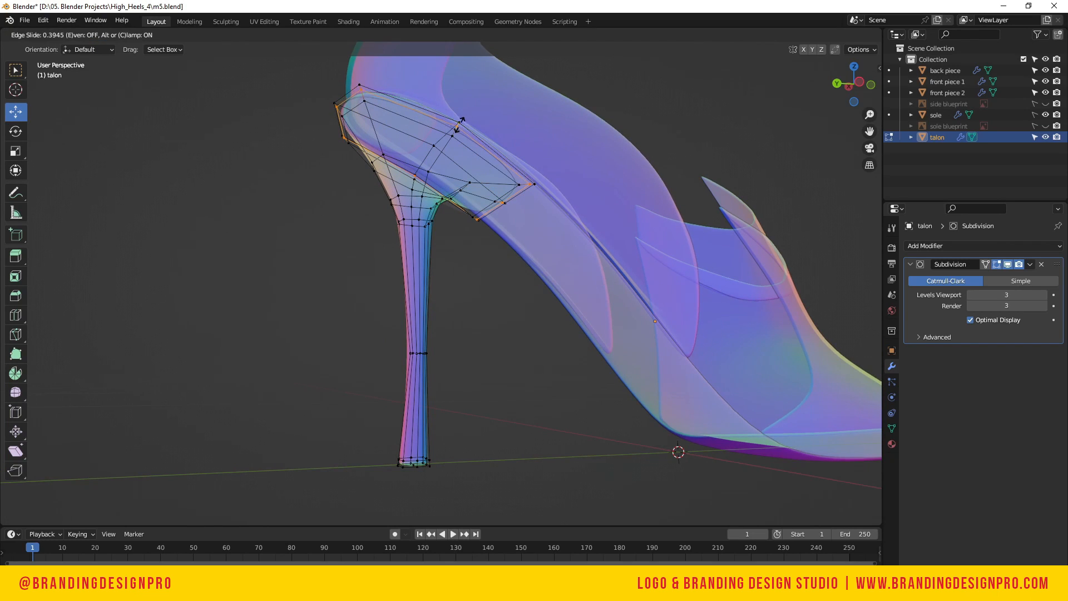
click(456, 128)
key(alt+a)
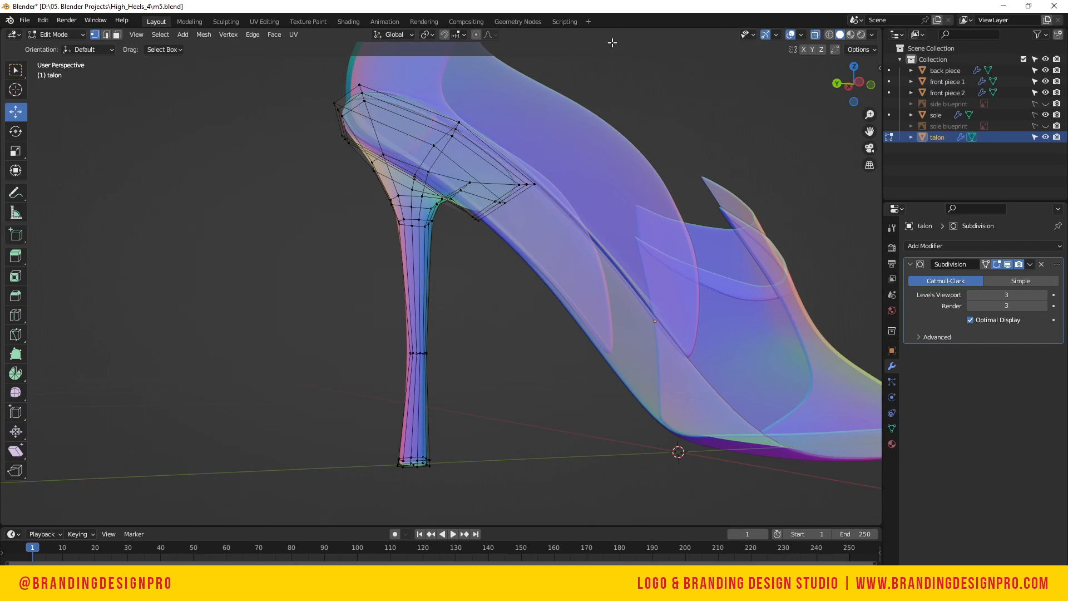
drag(829, 80, 619, 150)
key(alt+z)
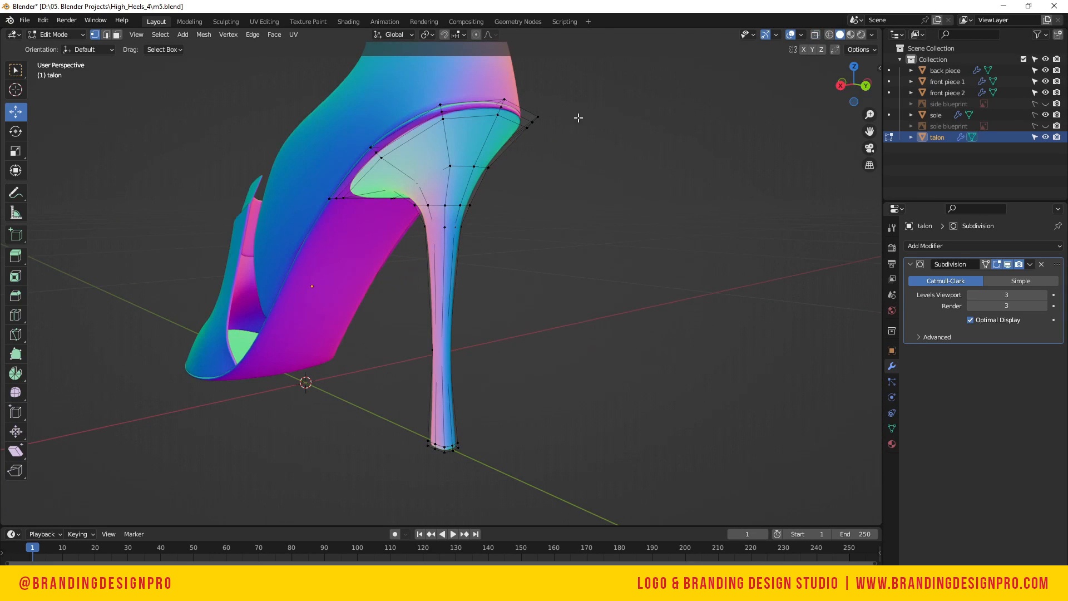
drag(846, 83, 509, 202)
scroll(688, 204, down, 1)
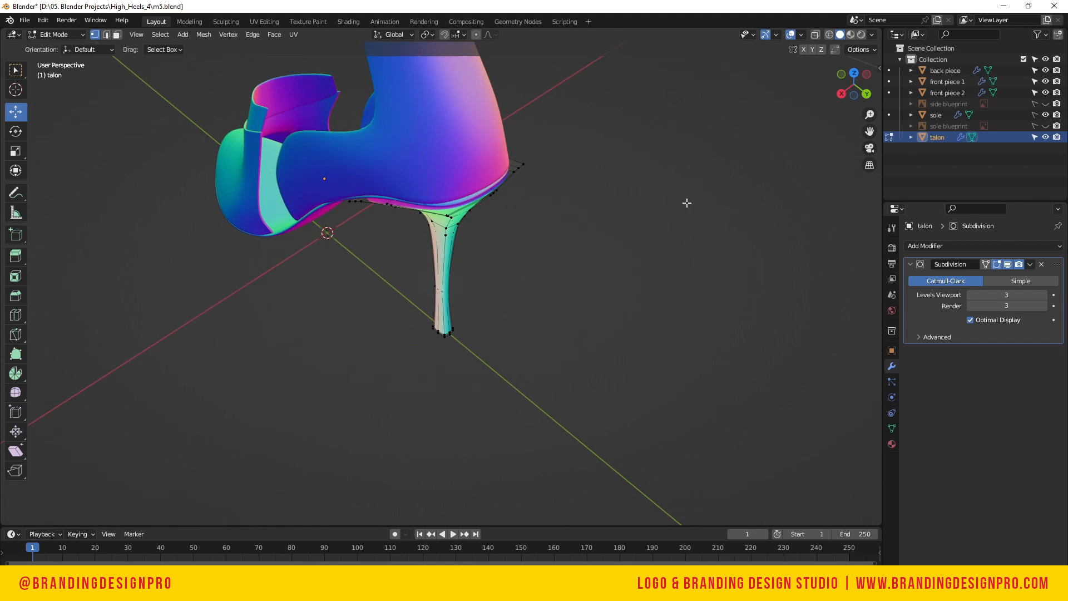
drag(853, 84, 839, 57)
click(427, 183)
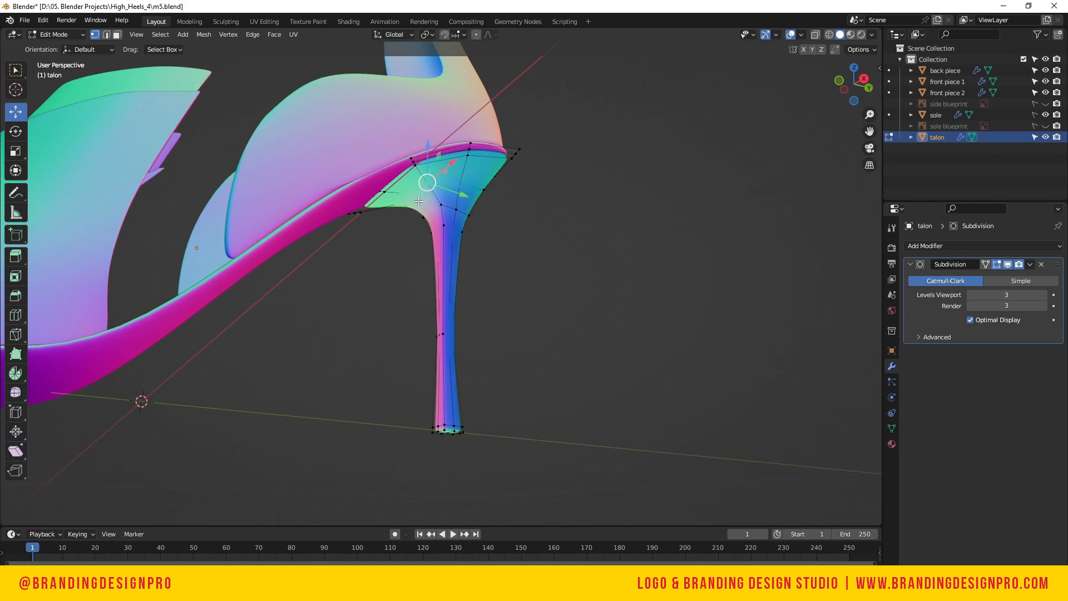
alt+click(410, 169)
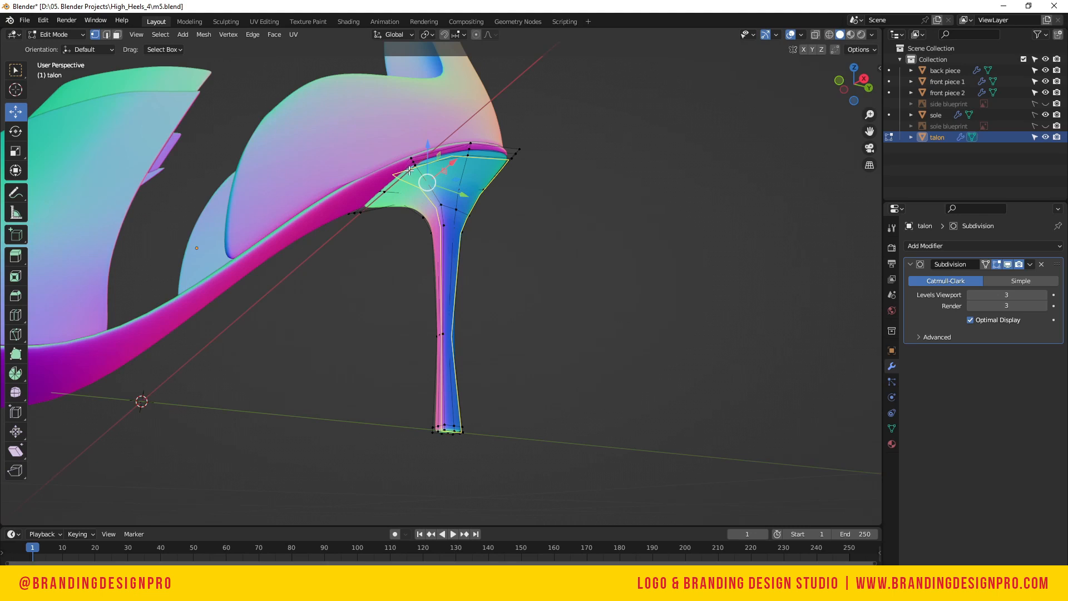
key(Escape)
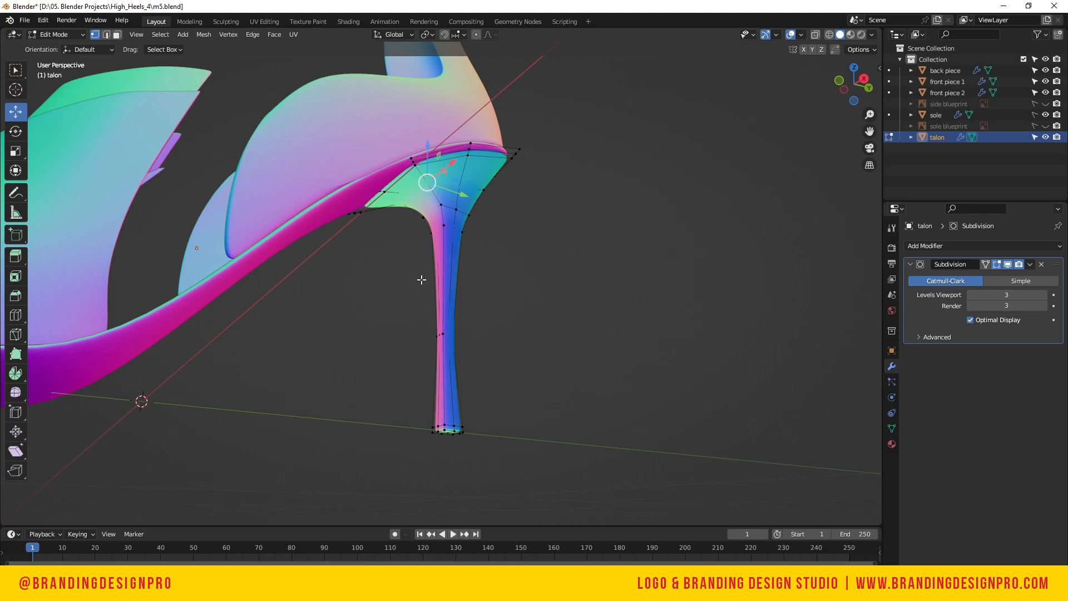
click(439, 396)
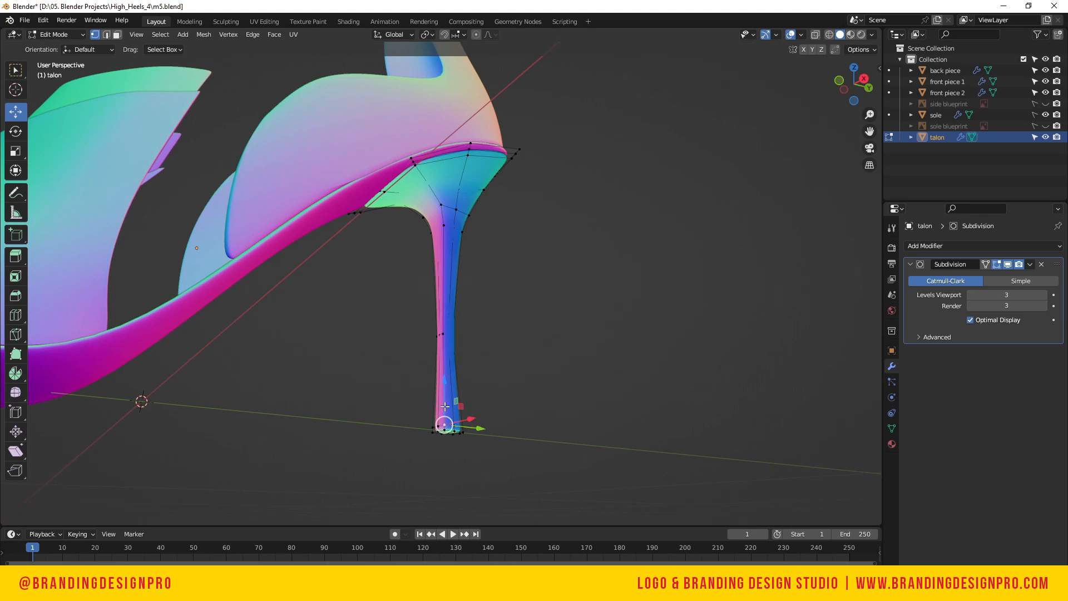
click(442, 212)
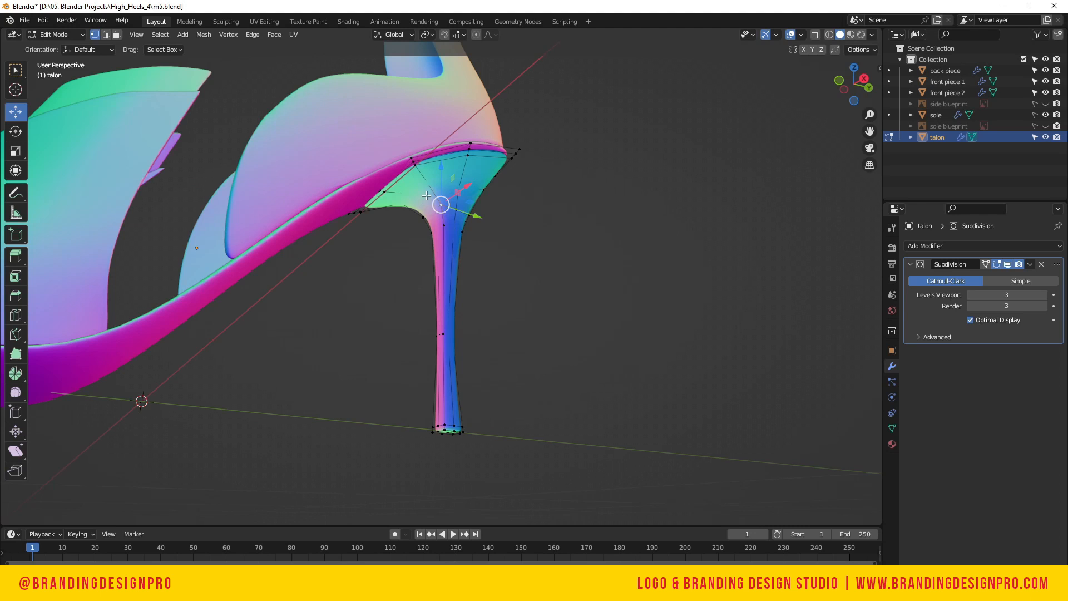
Switch to edge selection and select the vertical edge path along one front corner of the heel, from the flare to the base
key(2)
click(427, 195)
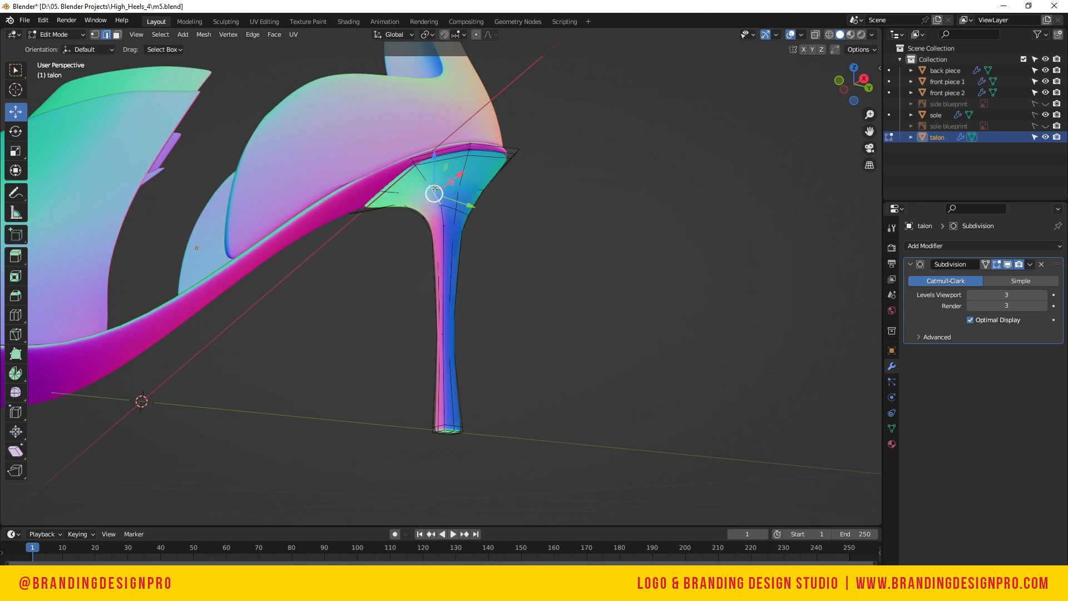
ctrl+click(446, 426)
drag(854, 84, 787, 74)
Add the matching vertical edge path on the heel's opposite front corner to the selection, from the base up into the flare
click(430, 411)
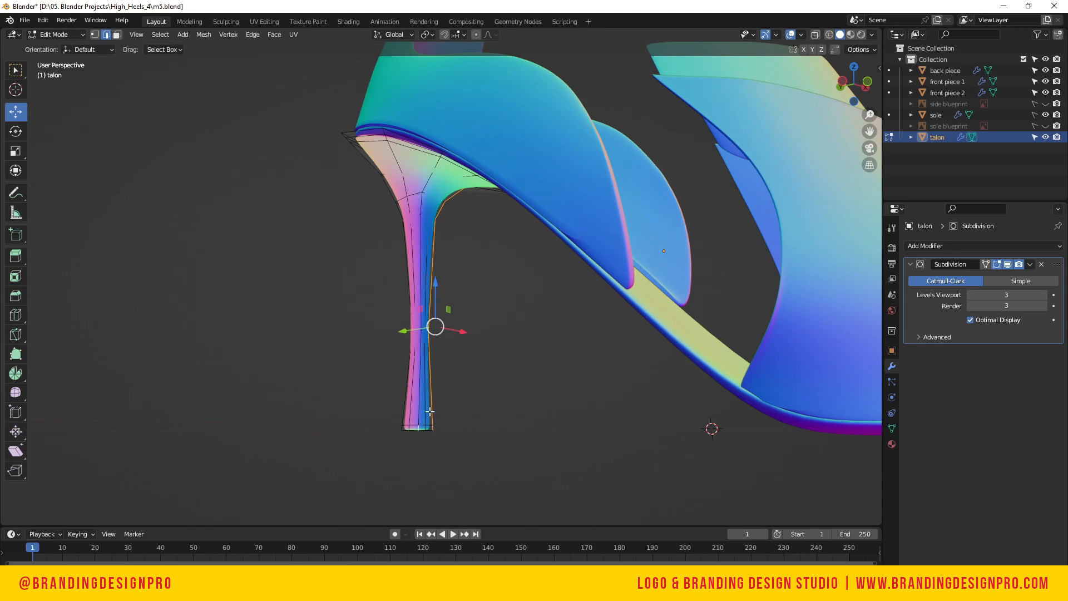
ctrl+click(432, 168)
key(ctrl+z)
ctrl+click(421, 235)
shift+click(422, 205)
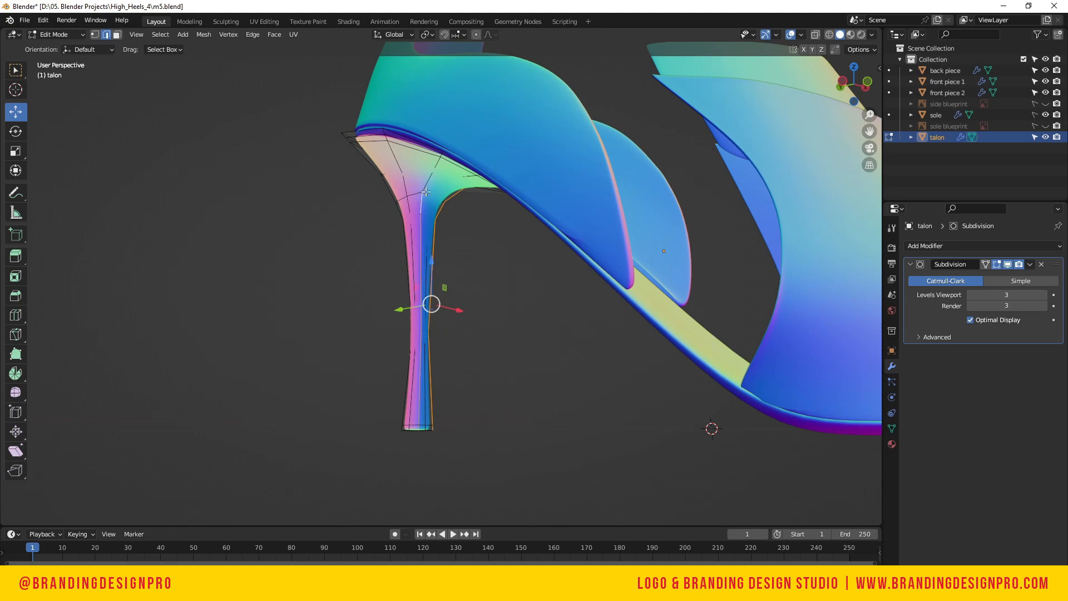
shift+click(433, 174)
shift+click(436, 164)
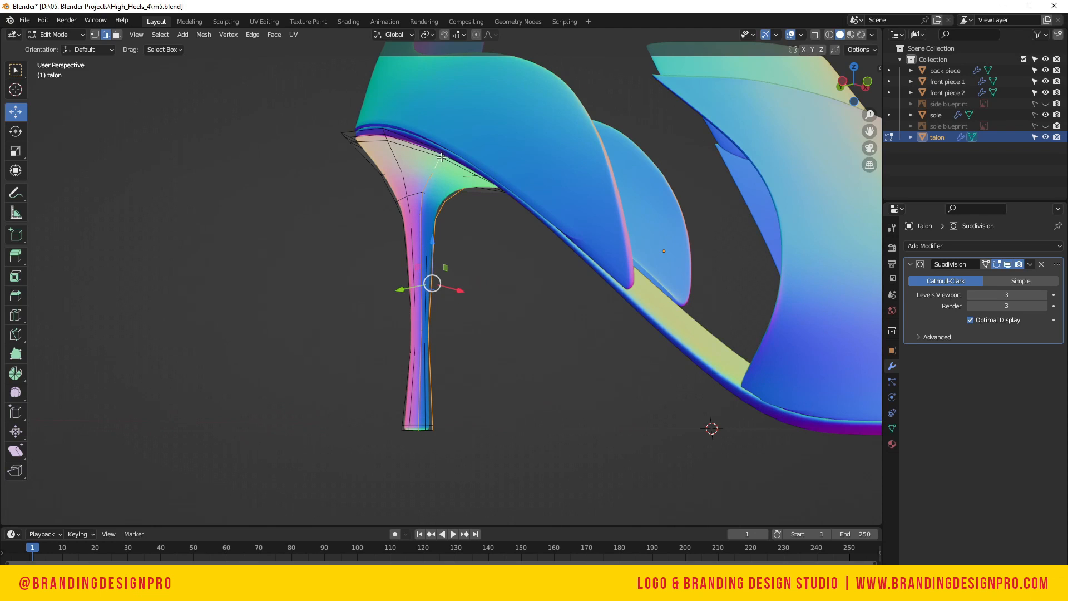
shift+click(442, 156)
key(ctrl+z)
shift+click(451, 171)
Extend the edge selection with the short corner edges at the heel's upper rim on both sides
drag(854, 83, 617, 135)
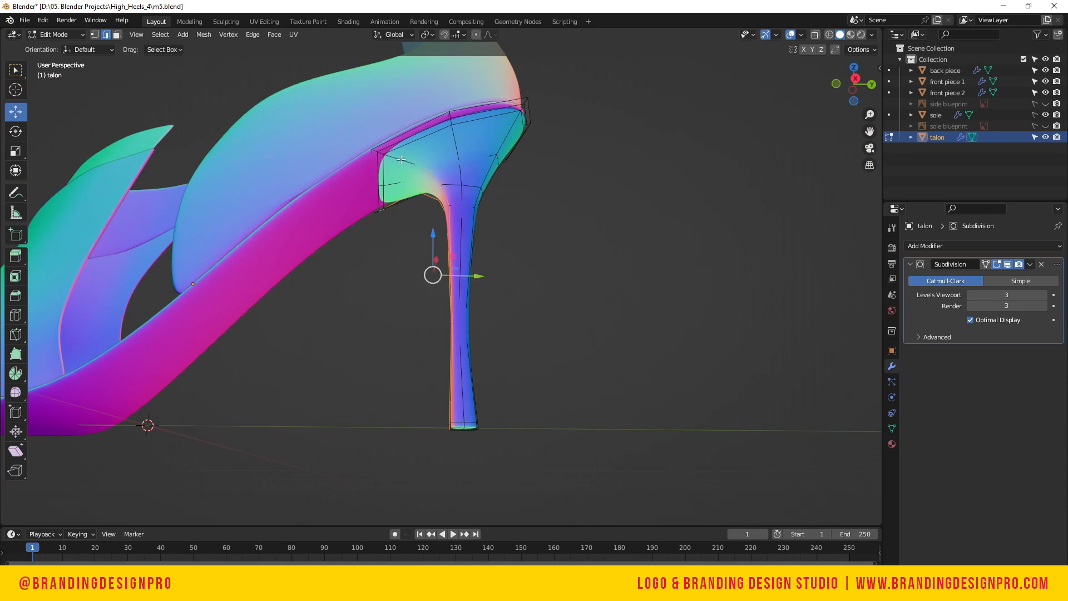
shift+click(384, 155)
shift+click(378, 163)
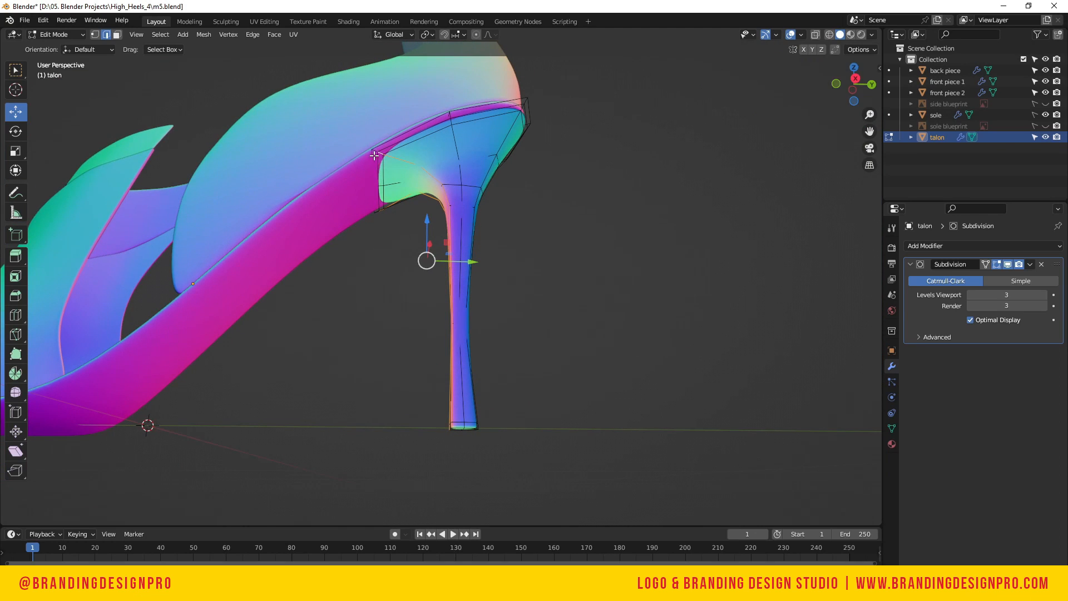
drag(854, 84, 634, 91)
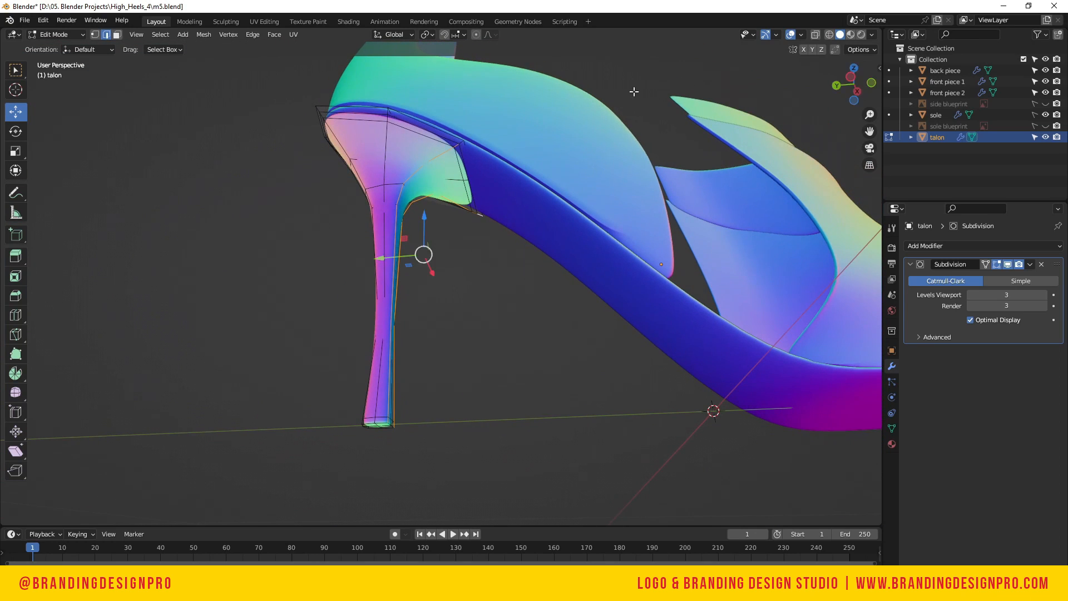
shift+click(461, 142)
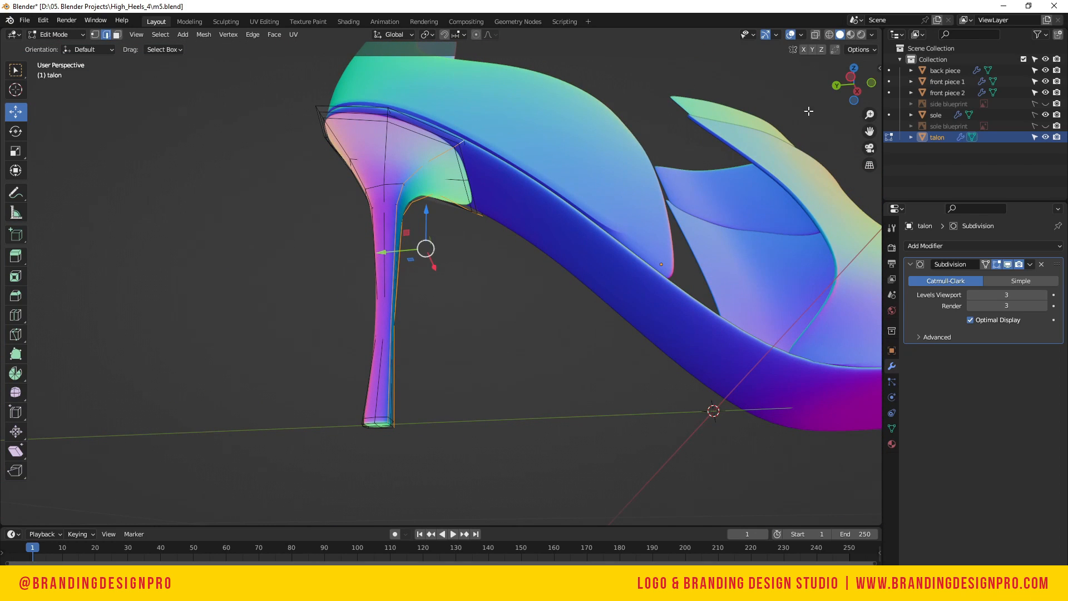
Add the perimeter edges of the heel's base tip to the selection, going all the way around
drag(852, 86, 820, 54)
scroll(405, 402, up, 1)
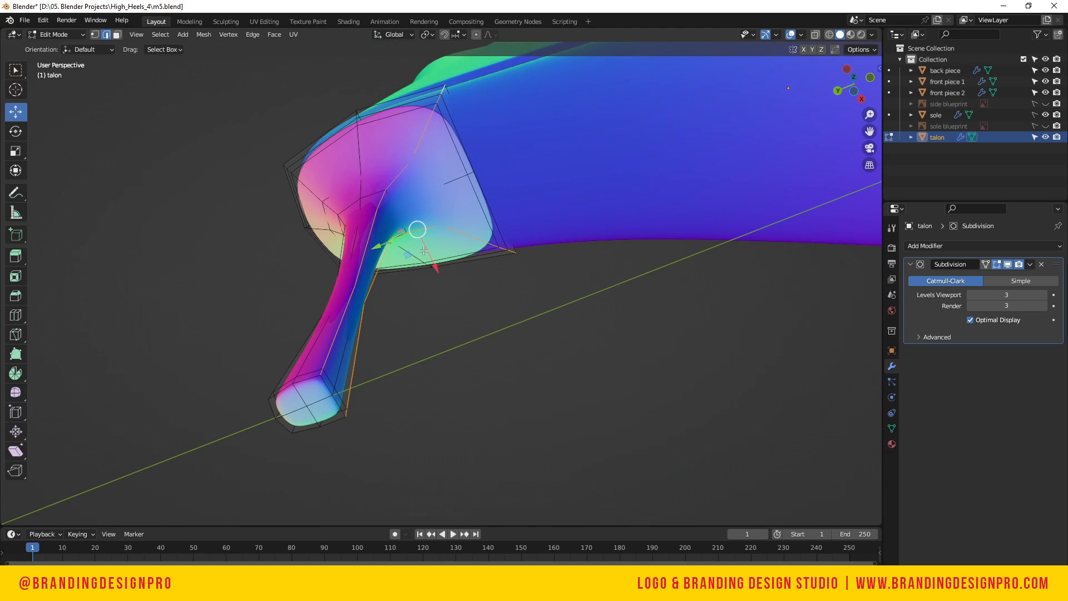
shift+click(324, 386)
shift+click(323, 425)
shift+click(295, 431)
shift+click(277, 419)
shift+click(269, 399)
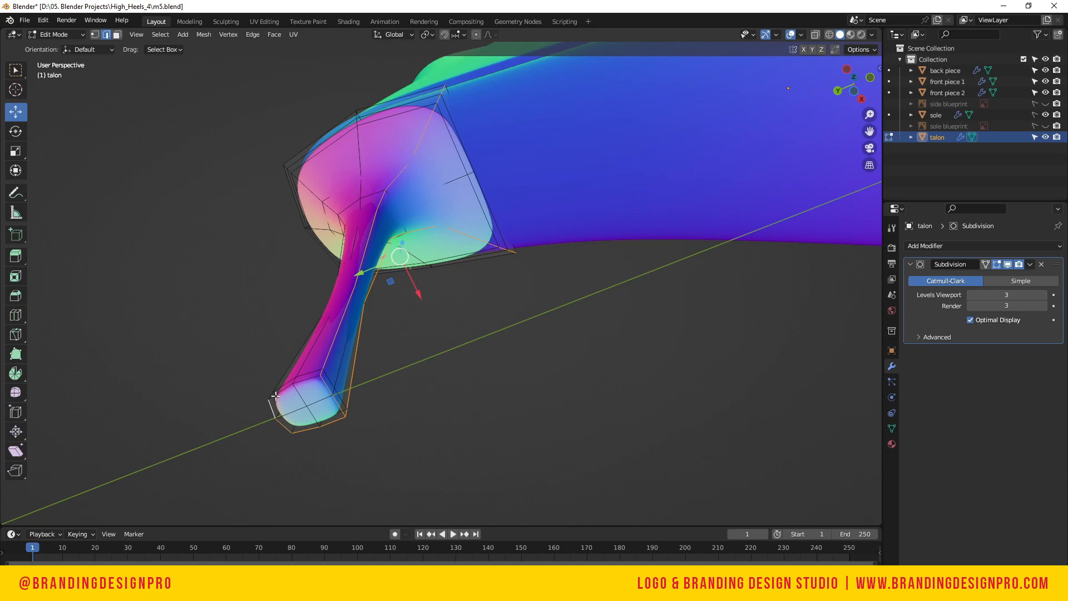
shift+click(294, 384)
Bevel the selected heel edges about 0.00106 m with 2 segments, shape 1.000 and an Arc outer miter, and clear the selection
middle_drag(416, 330, 444, 325)
key(s)
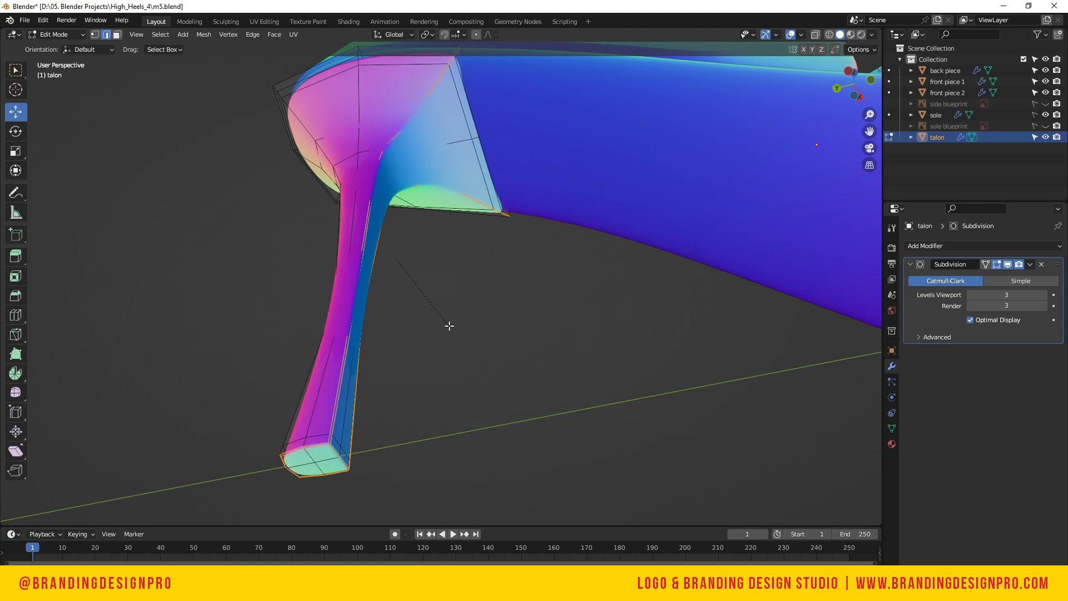
click(444, 325)
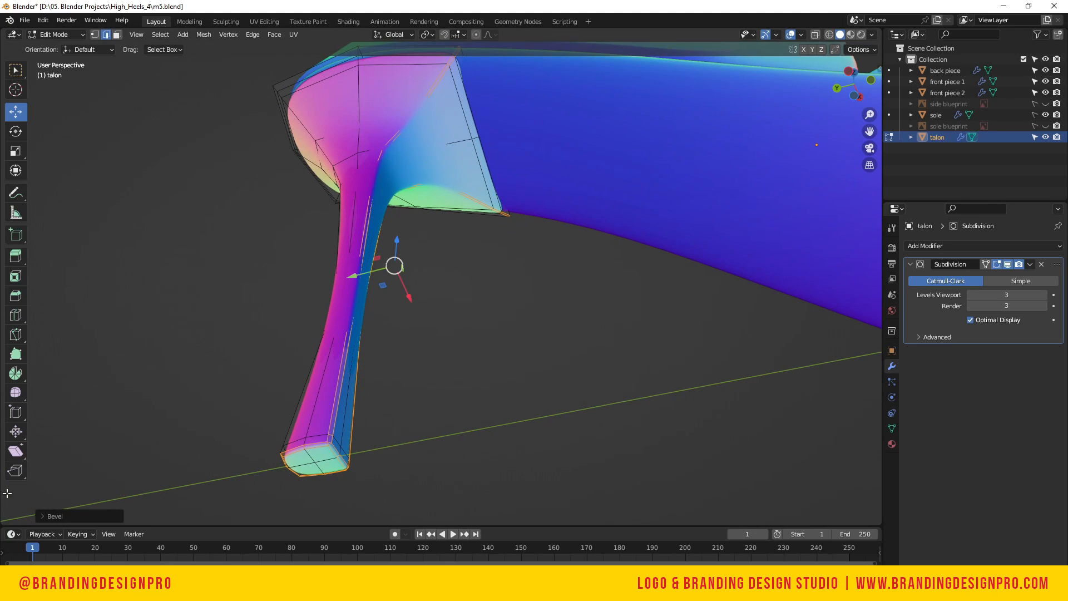
click(38, 516)
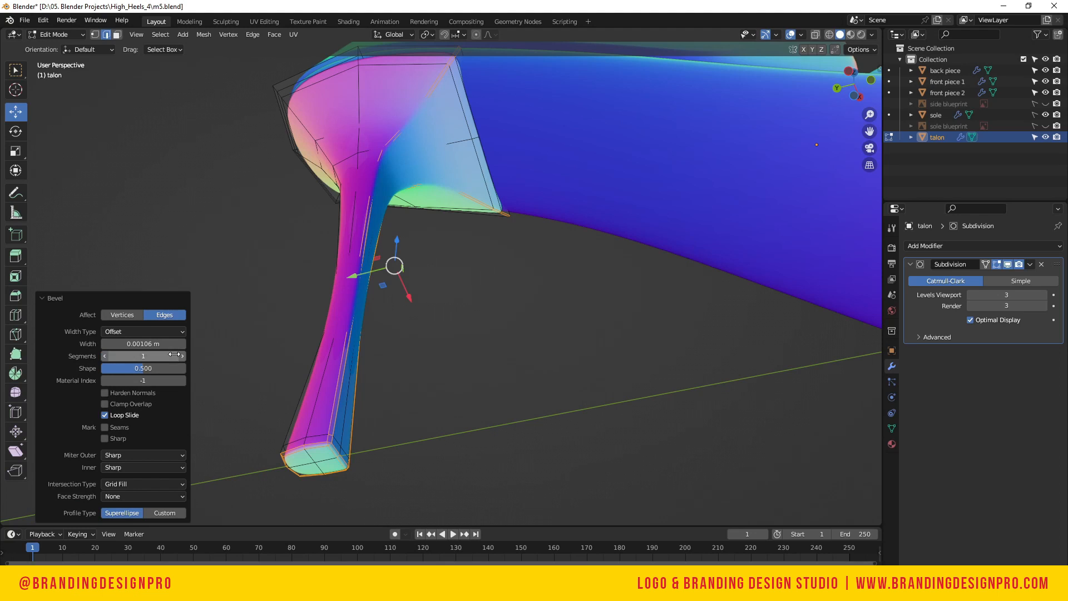
drag(174, 354, 185, 368)
click(165, 457)
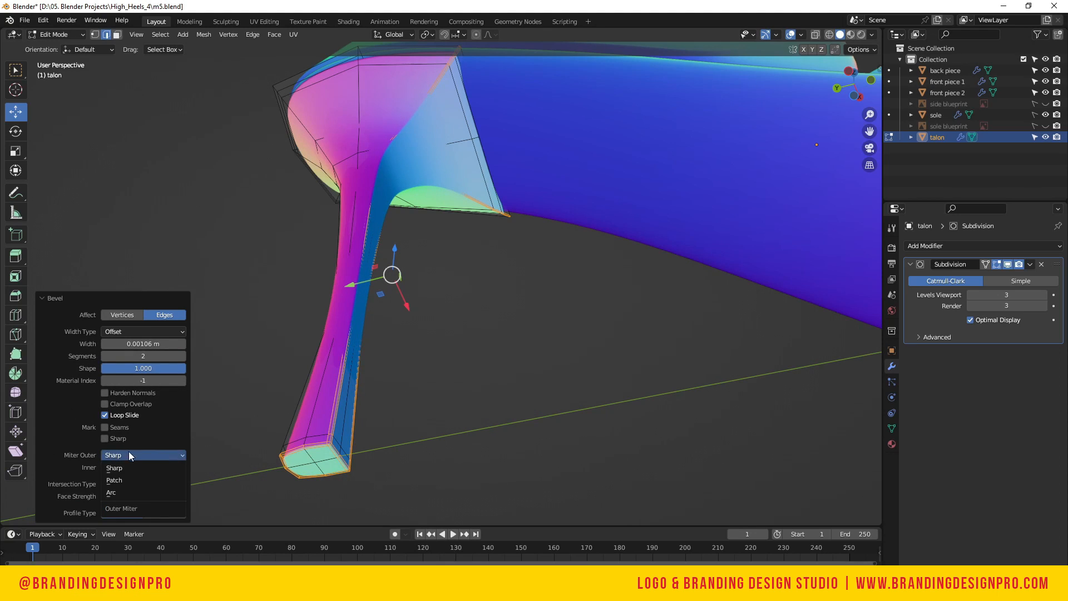
click(122, 489)
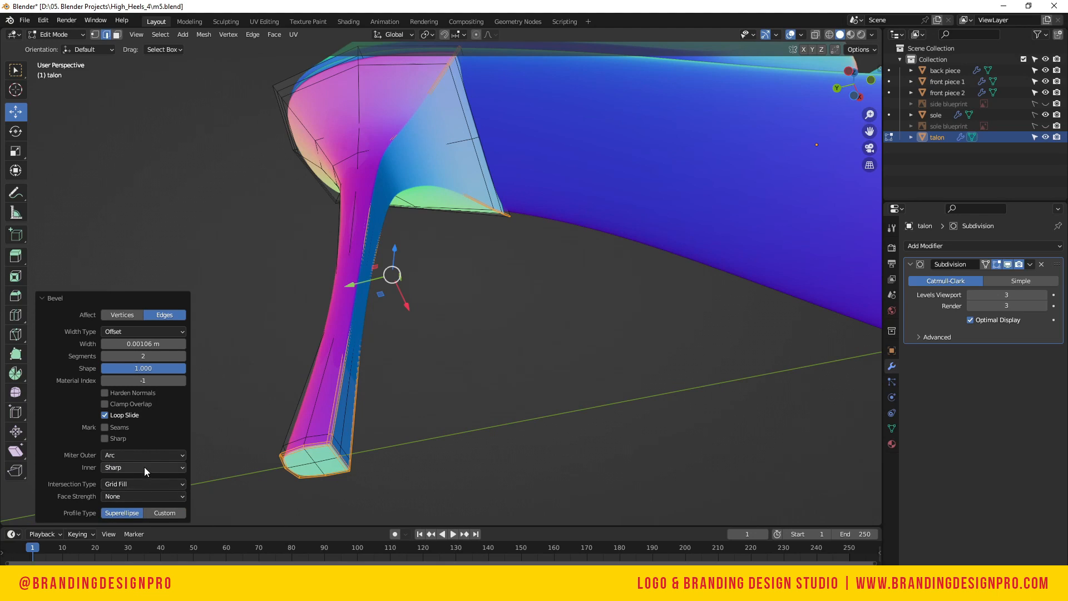
click(426, 327)
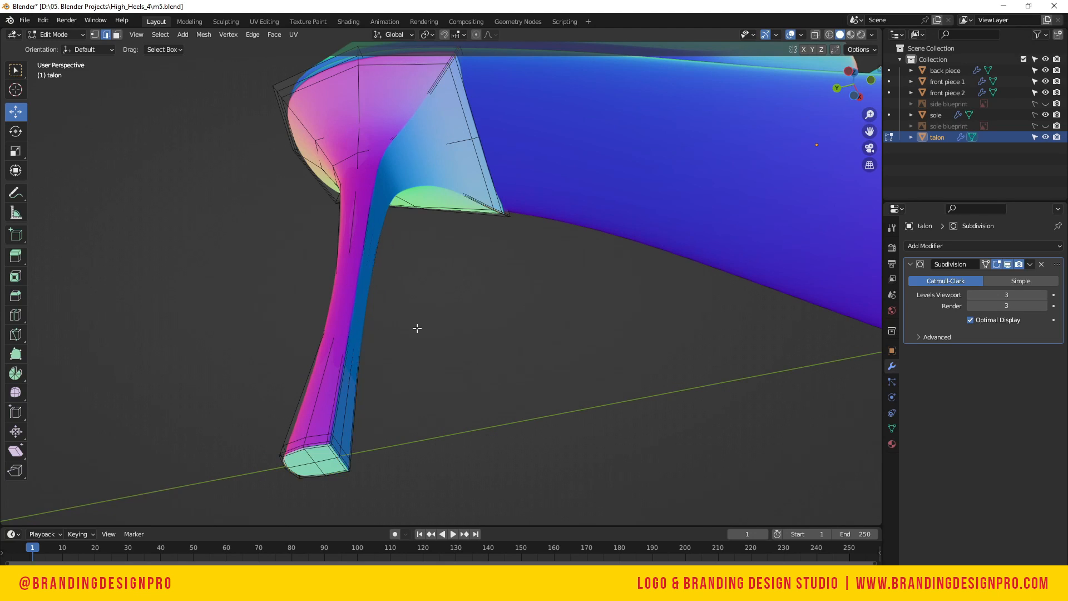
Return to Object Mode, deselect the heel and inspect its beveled edges together with the whole shoe
key(Tab)
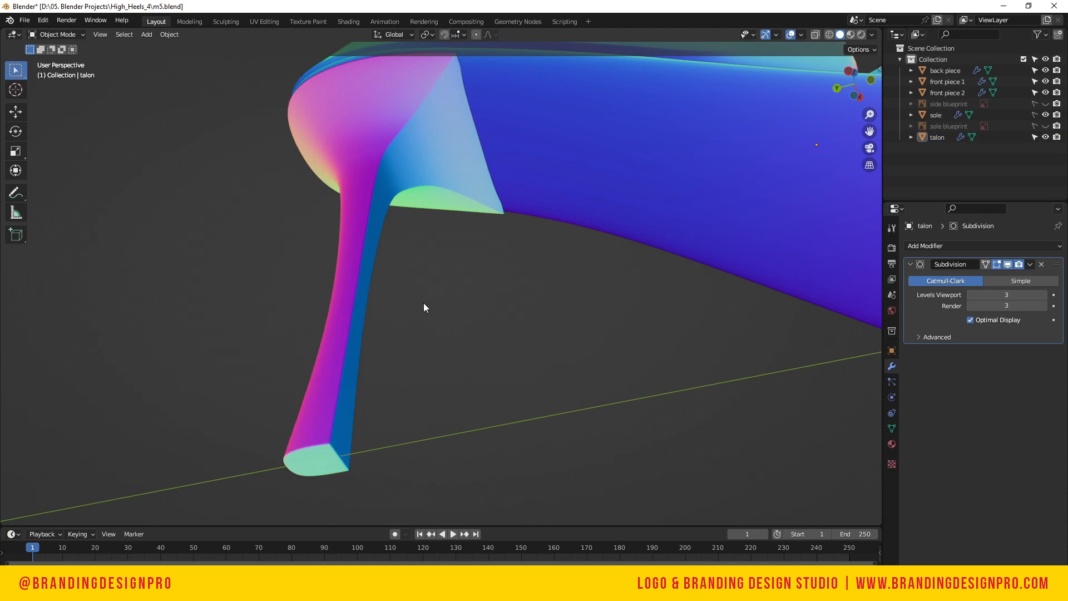
scroll(360, 292, down, 3)
drag(846, 83, 620, 190)
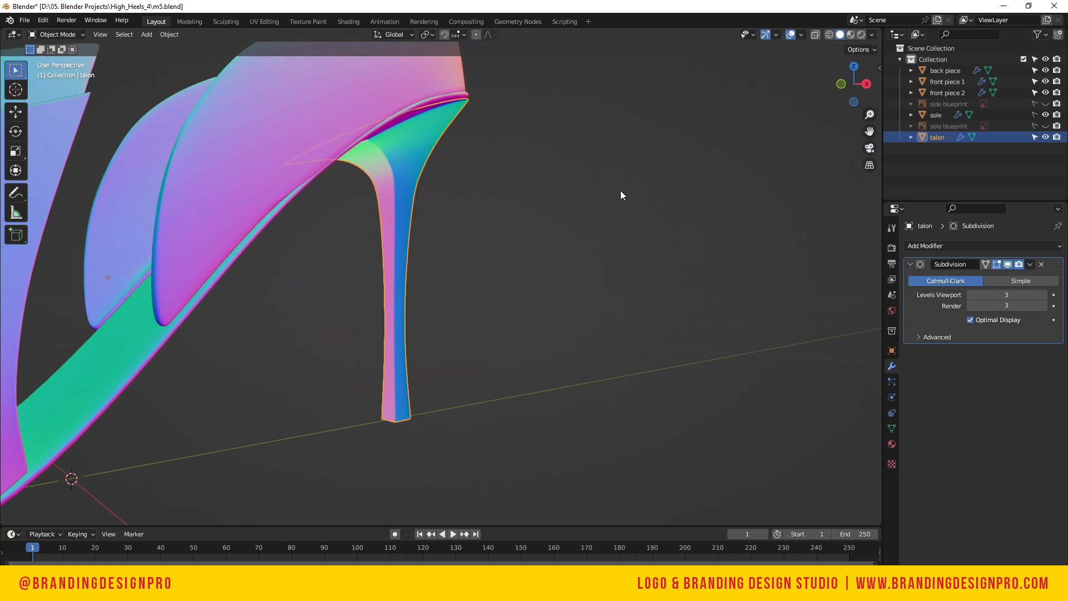
click(416, 342)
click(866, 84)
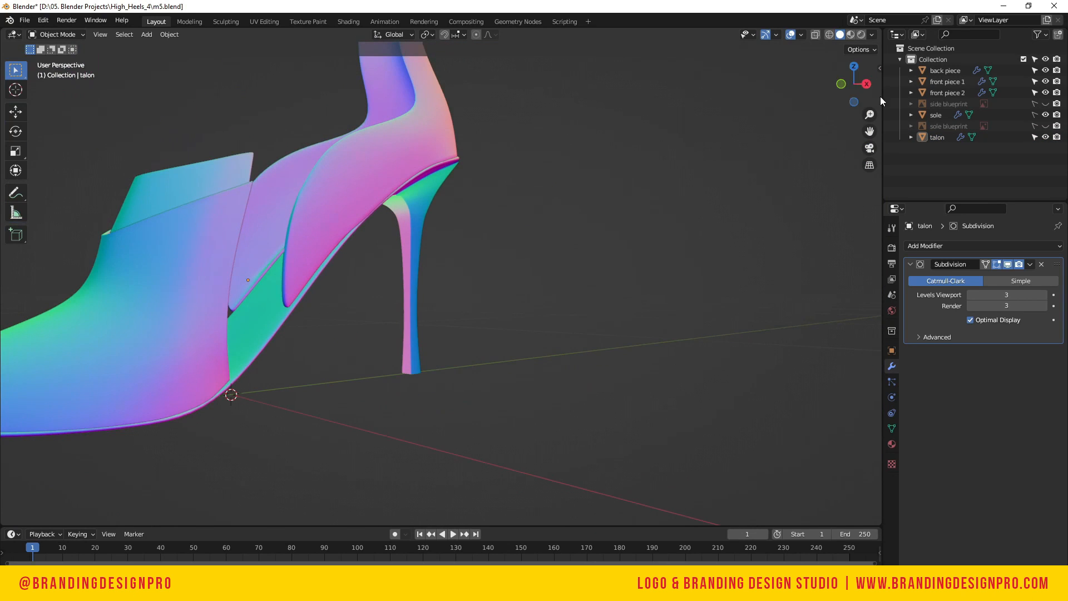
drag(854, 83, 838, 103)
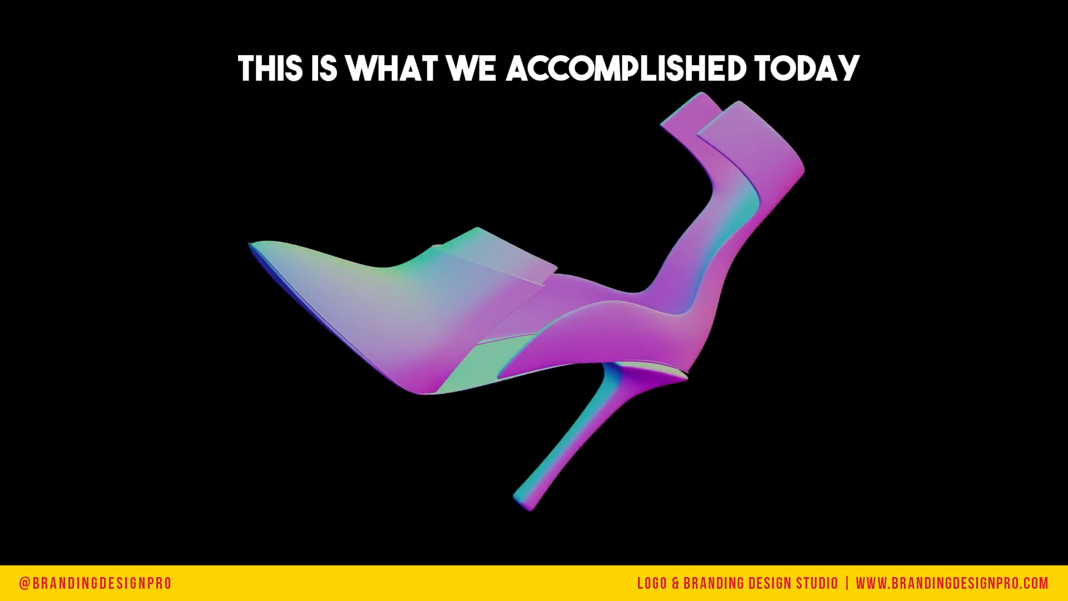